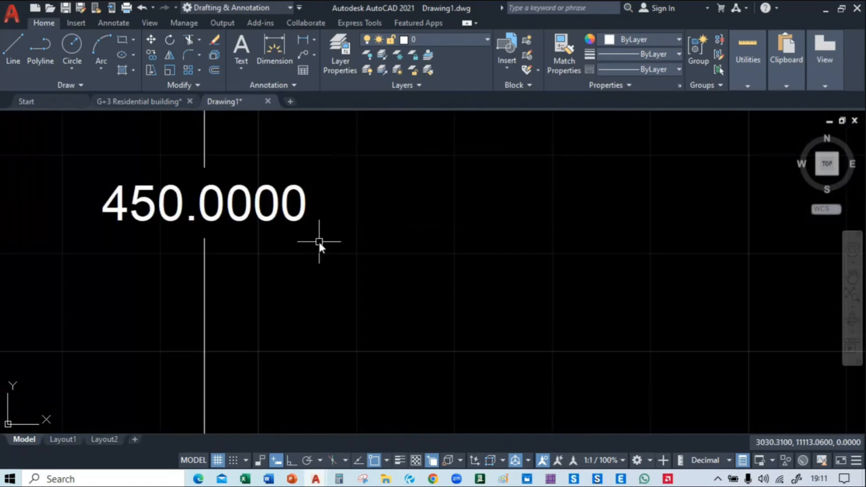
{"action": "scroll", "coordinate": [320, 243], "scroll_direction": "down", "scroll_amount": 5}
{"action": "scroll", "coordinate": [325, 245], "scroll_direction": "up", "scroll_amount": 10}
{"action": "scroll", "coordinate": [343, 258], "scroll_direction": "down", "scroll_amount": 5}
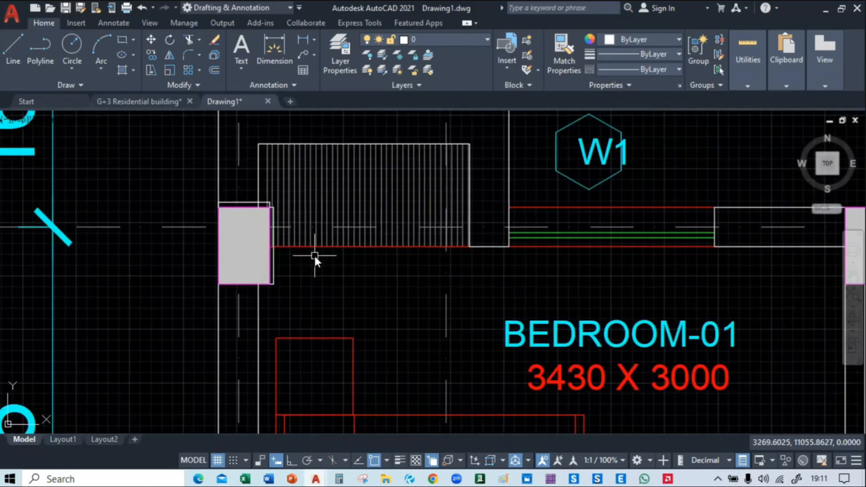
{"action": "scroll", "coordinate": [314, 253], "scroll_direction": "up", "scroll_amount": 3}
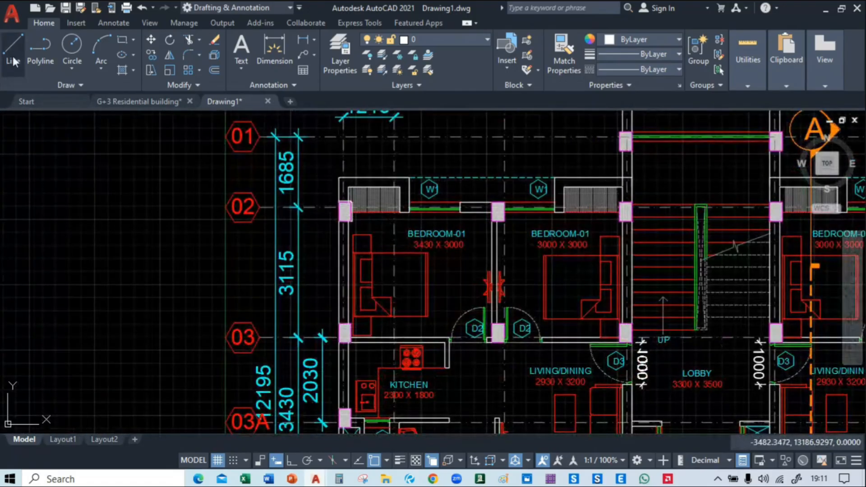
{"action": "left_click", "coordinate": [13, 56]}
{"action": "middle_click_drag", "start_coordinate": [132, 225], "coordinate": [192, 228]}
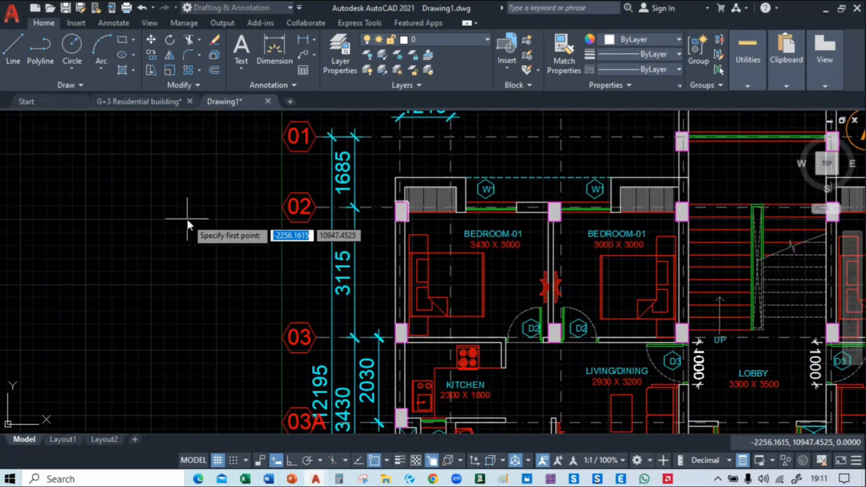
{"action": "left_click", "coordinate": [181, 213]}
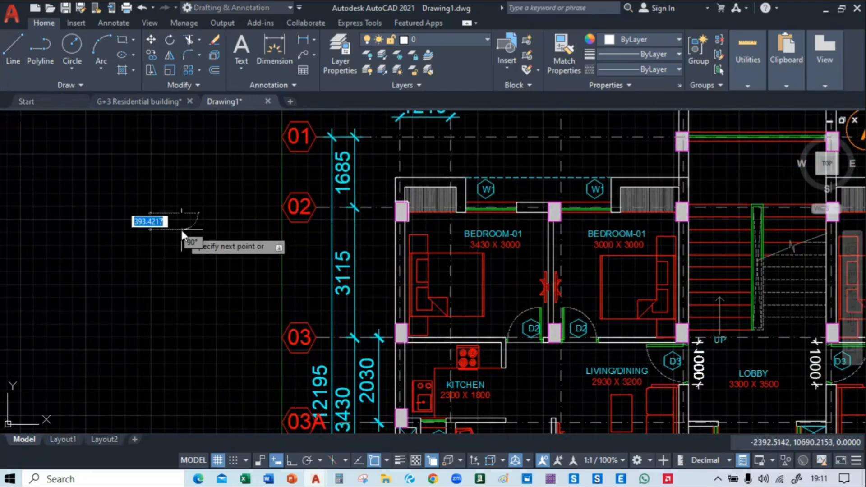
{"action": "key", "text": "Escape"}
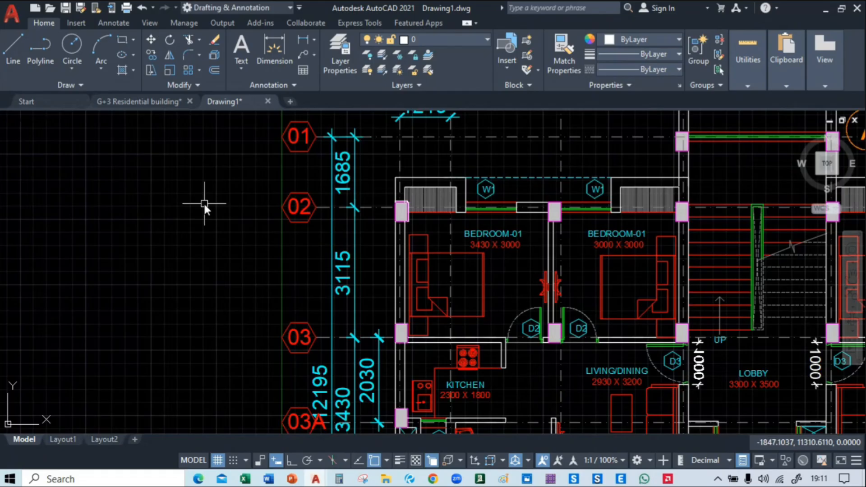
Make the Column layer the current layer
{"action": "scroll", "coordinate": [204, 204], "scroll_direction": "down", "scroll_amount": 4}
{"action": "middle_click_drag", "start_coordinate": [549, 216], "coordinate": [403, 234]}
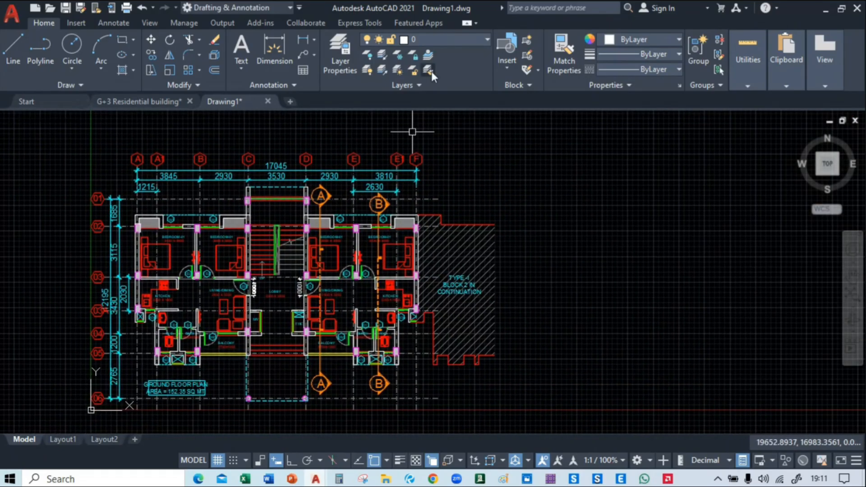
{"action": "left_click", "coordinate": [436, 40]}
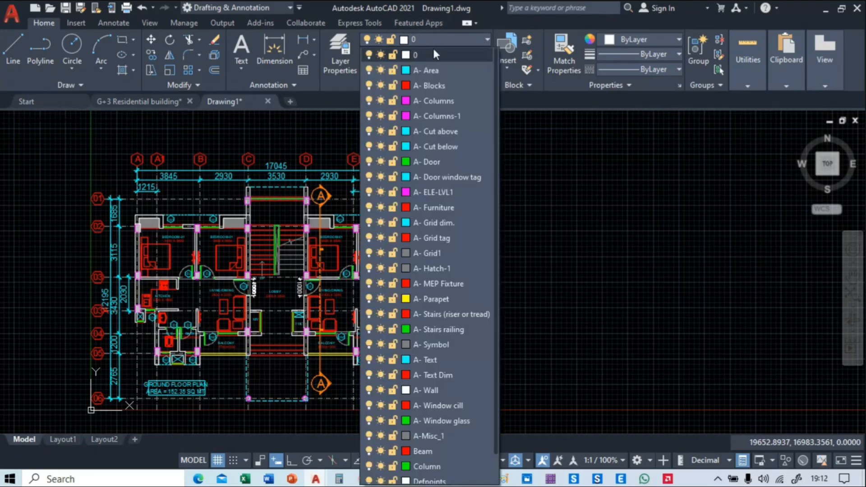
{"action": "scroll", "coordinate": [425, 300], "scroll_direction": "down", "scroll_amount": 2}
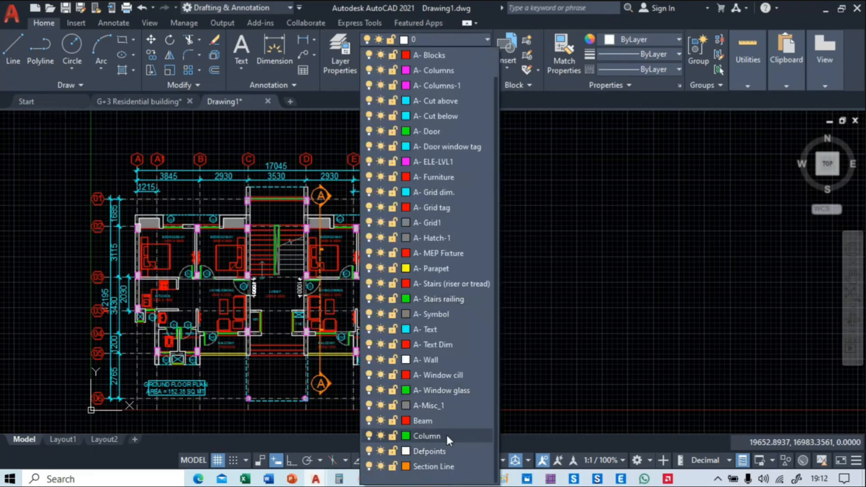
{"action": "left_click", "coordinate": [428, 436]}
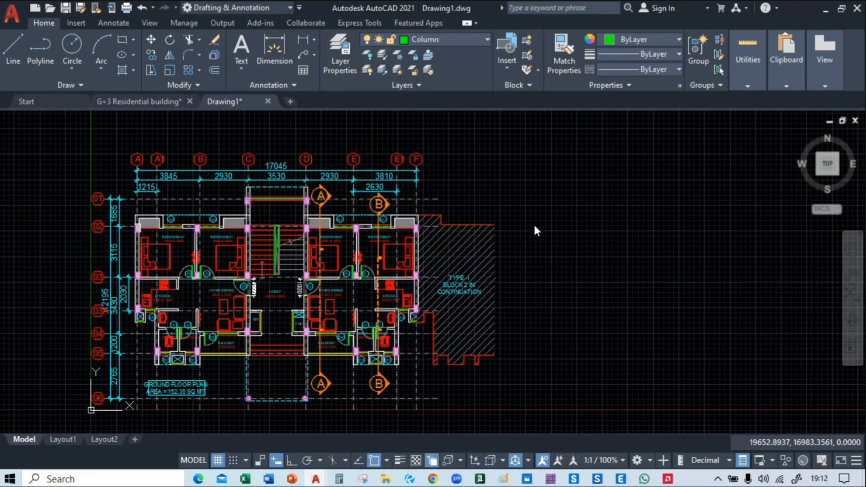
Turn on Ortho mode while drawing a trial vertical line in the empty space beside the floor plan, and delete the line
{"action": "left_click", "coordinate": [11, 51]}
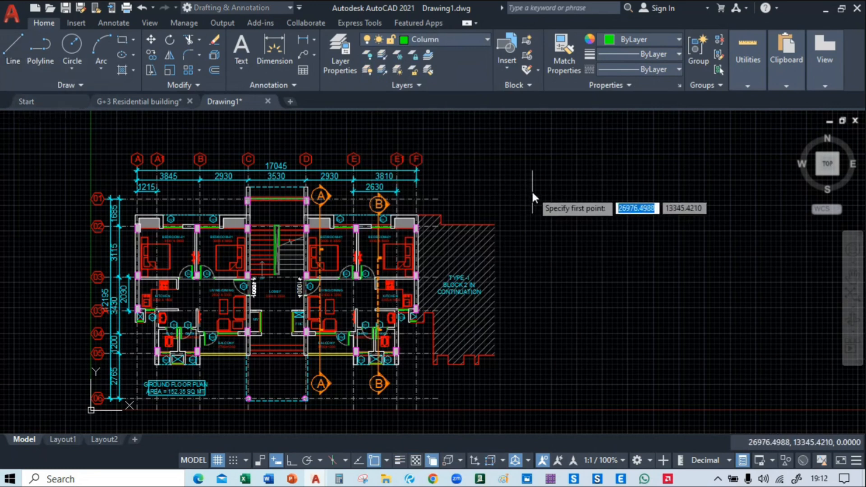
{"action": "left_click", "coordinate": [532, 191]}
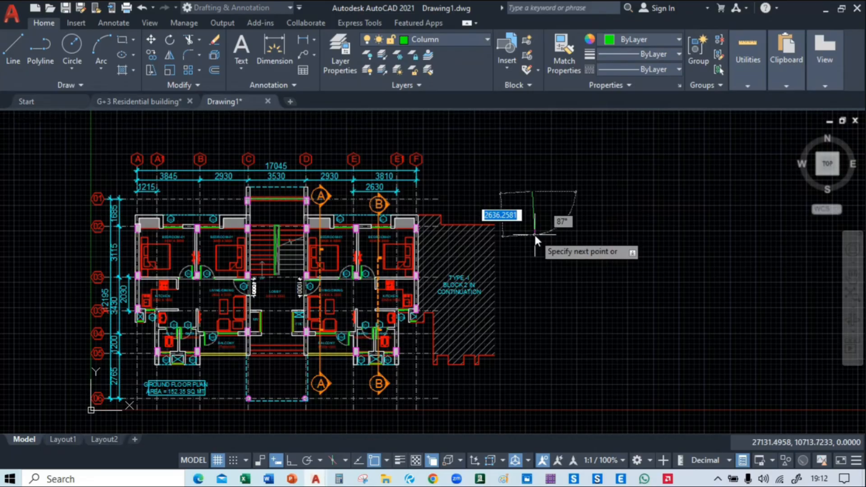
{"action": "key", "text": "F8"}
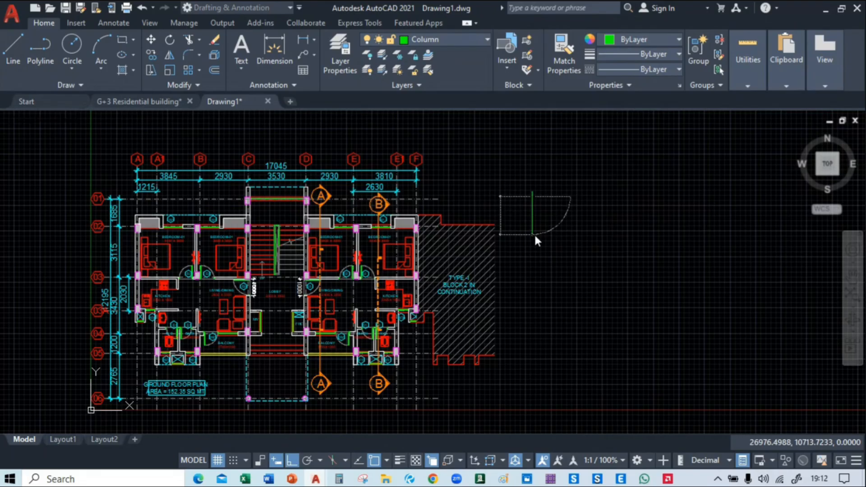
{"action": "scroll", "coordinate": [559, 233], "scroll_direction": "up", "scroll_amount": 4}
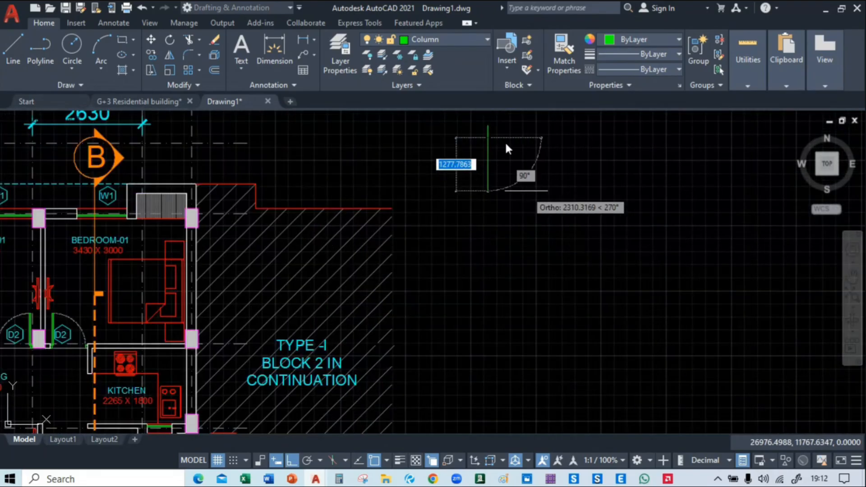
{"action": "scroll", "coordinate": [508, 226], "scroll_direction": "up", "scroll_amount": 8}
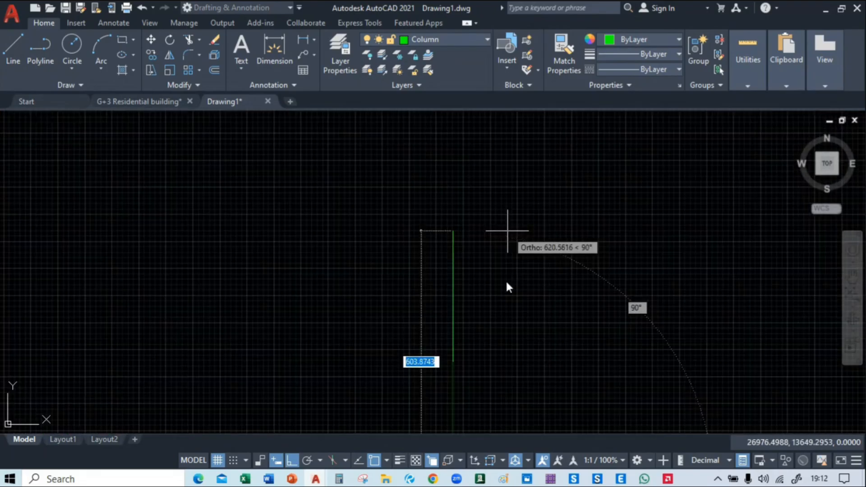
{"action": "scroll", "coordinate": [496, 281], "scroll_direction": "down", "scroll_amount": 4}
{"action": "key", "text": "Escape"}
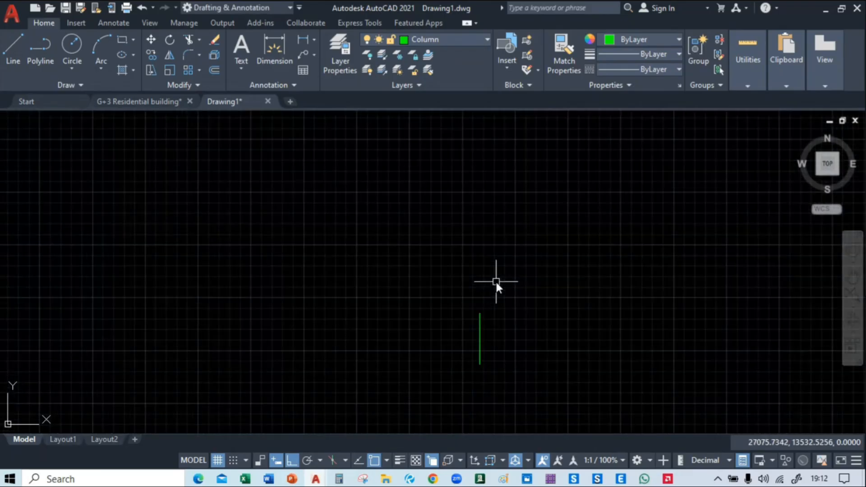
{"action": "left_click", "coordinate": [478, 340]}
{"action": "key", "text": "Delete"}
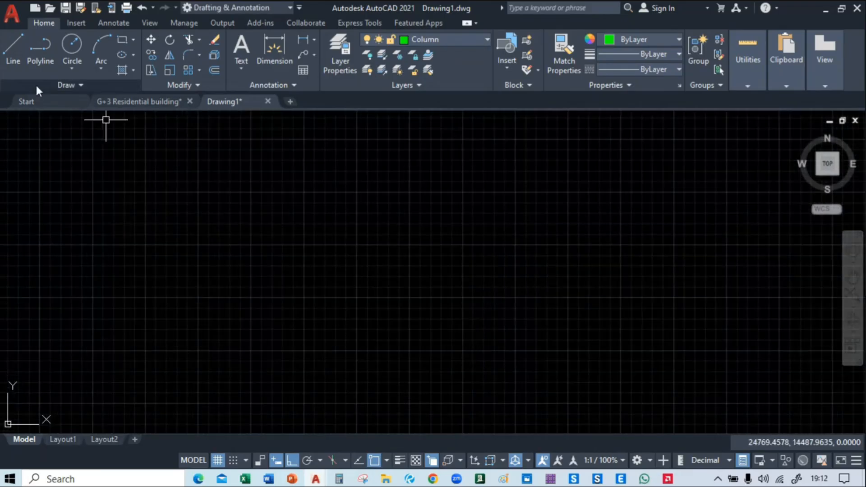
Draw the column outline's horizontal upper side 300 long and its vertical right side 450 long in the empty space
{"action": "left_click", "coordinate": [17, 63]}
{"action": "left_click", "coordinate": [414, 264]}
{"action": "type", "text": "300"}
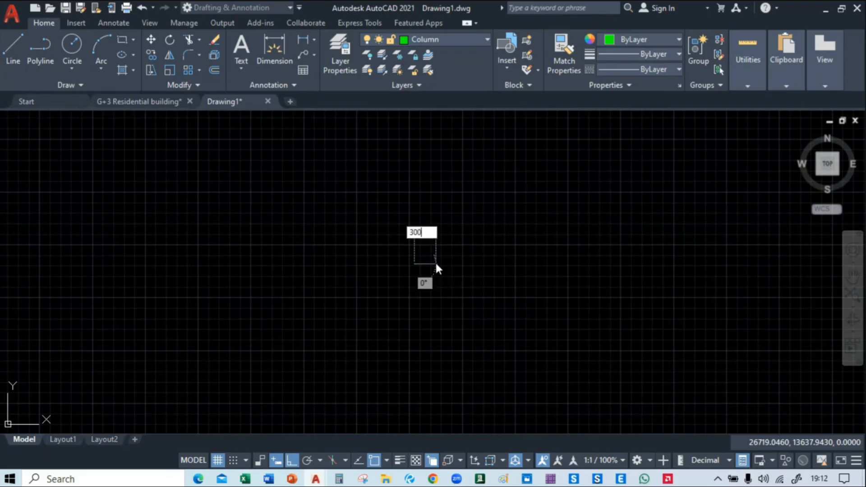
{"action": "key", "text": "Return"}
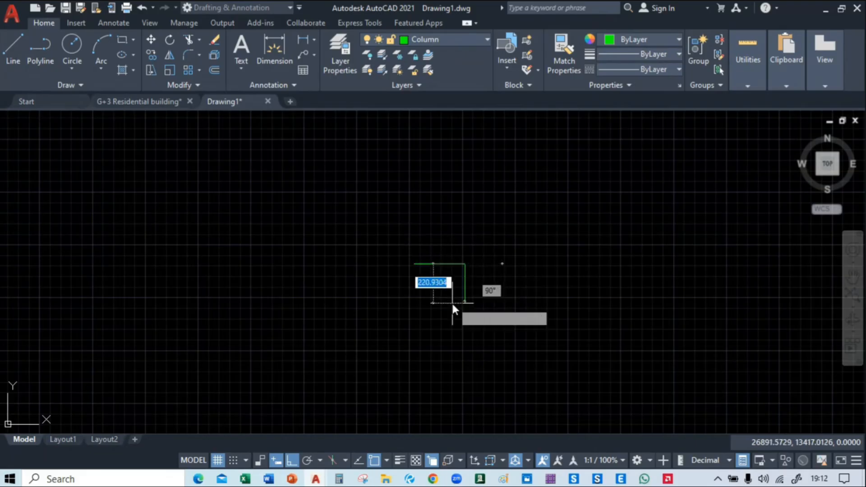
{"action": "left_click", "coordinate": [453, 298]}
{"action": "type", "text": "540"}
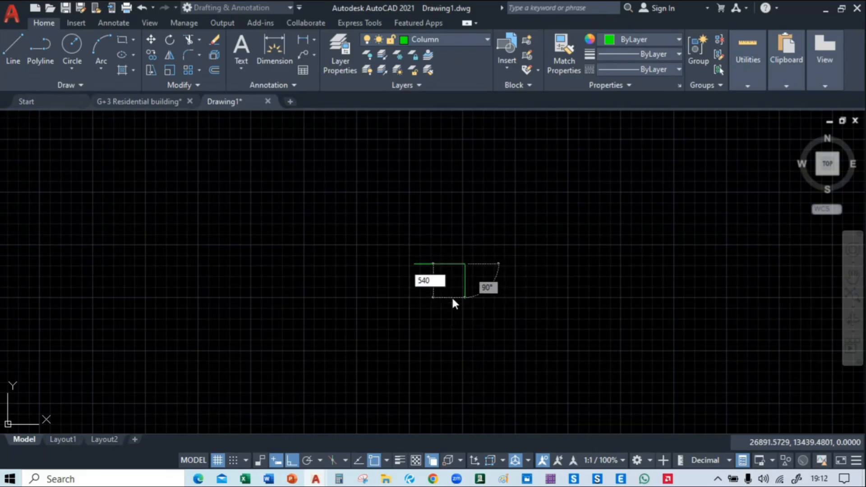
{"action": "key", "text": "BackSpace"}
{"action": "key", "text": "BackSpace"}
{"action": "key", "text": "BackSpace"}
{"action": "type", "text": "450"}
{"action": "key", "text": "Return"}
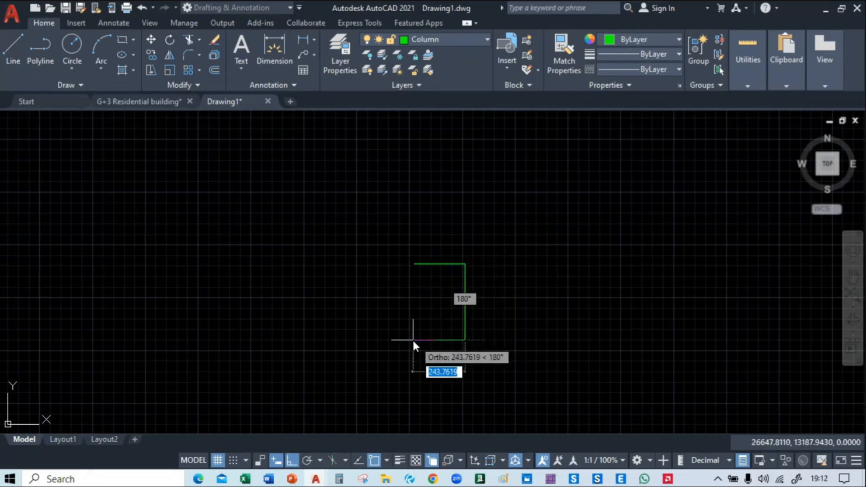
Close the column outline with a 300 long lower side and a left side ending at the start point
{"action": "type", "text": "300"}
{"action": "key", "text": "Return"}
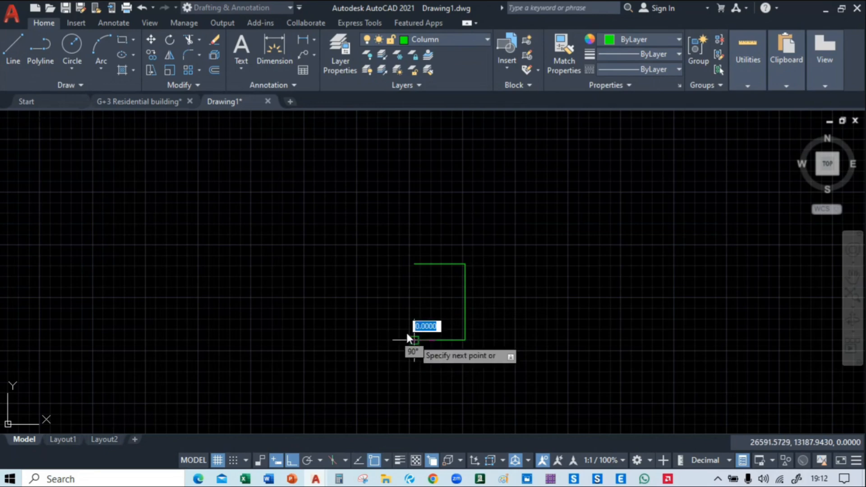
{"action": "left_click", "coordinate": [414, 264]}
{"action": "key", "text": "Escape"}
Fill the inside of the 300 by 450 column rectangle with an ANSI31 hatch at scale 1
{"action": "middle_click_drag", "start_coordinate": [490, 293], "coordinate": [578, 78]}
{"action": "scroll", "coordinate": [522, 311], "scroll_direction": "down", "scroll_amount": 6}
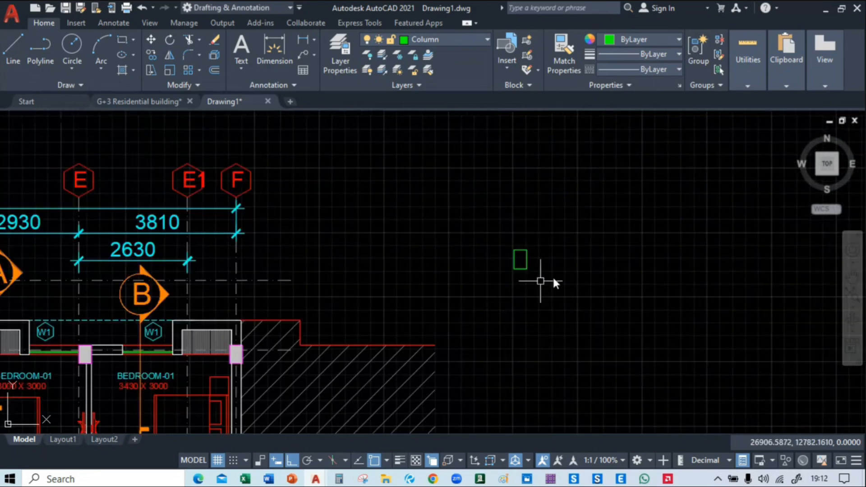
{"action": "mouse_move", "coordinate": [554, 279]}
{"action": "middle_mouse_down"}
{"action": "mouse_move", "coordinate": [534, 152]}
{"action": "mouse_move", "coordinate": [522, 164]}
{"action": "middle_mouse_up"}
{"action": "scroll", "coordinate": [497, 198], "scroll_direction": "up", "scroll_amount": 6}
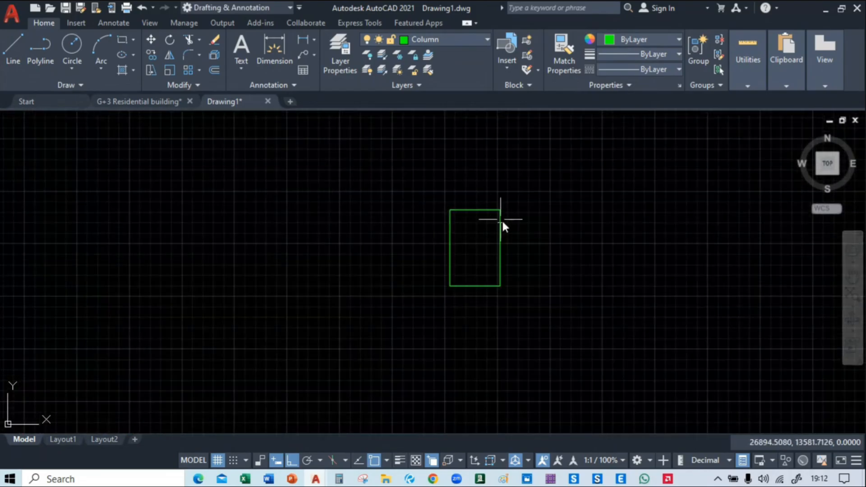
{"action": "left_click", "coordinate": [122, 69]}
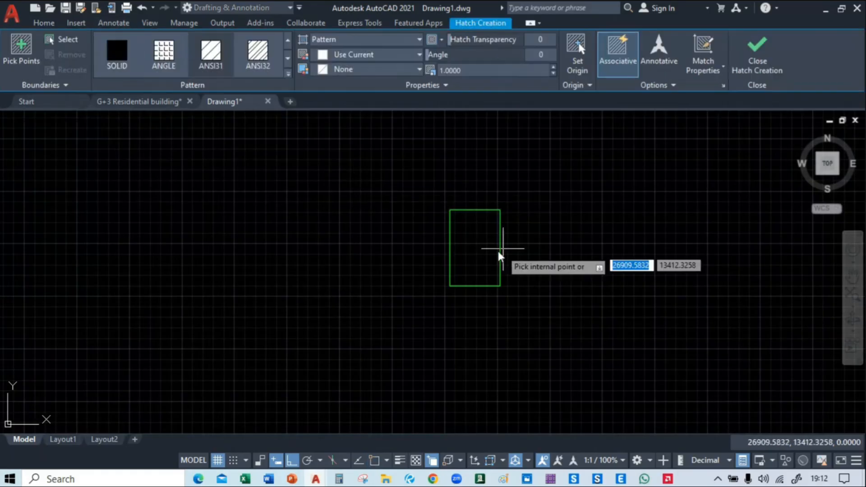
{"action": "left_click", "coordinate": [477, 252]}
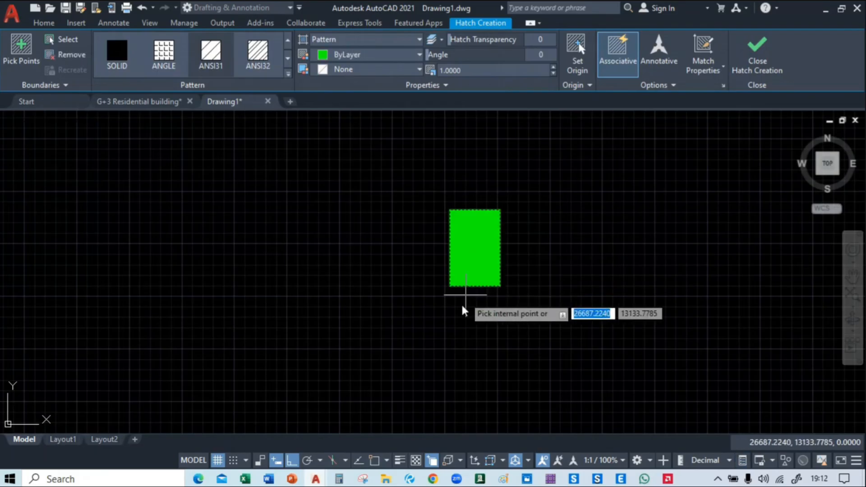
{"action": "key", "text": "Return"}
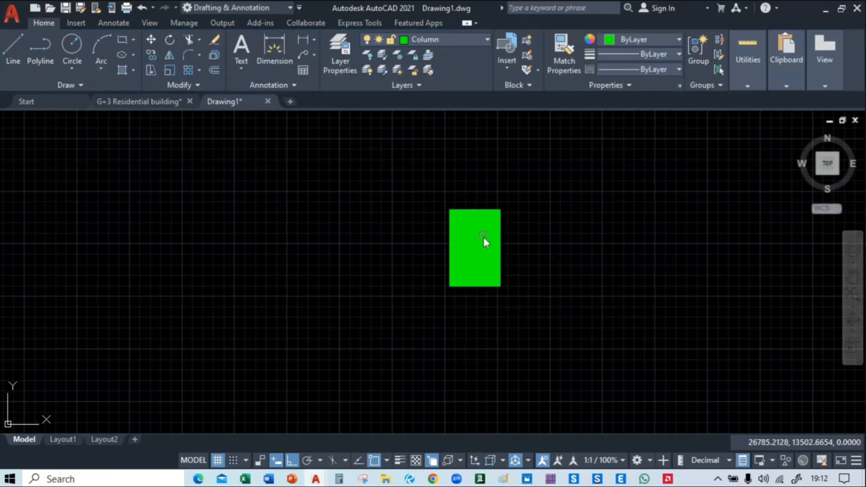
Change the column hatch pattern to ANSI33
{"action": "left_click", "coordinate": [483, 239]}
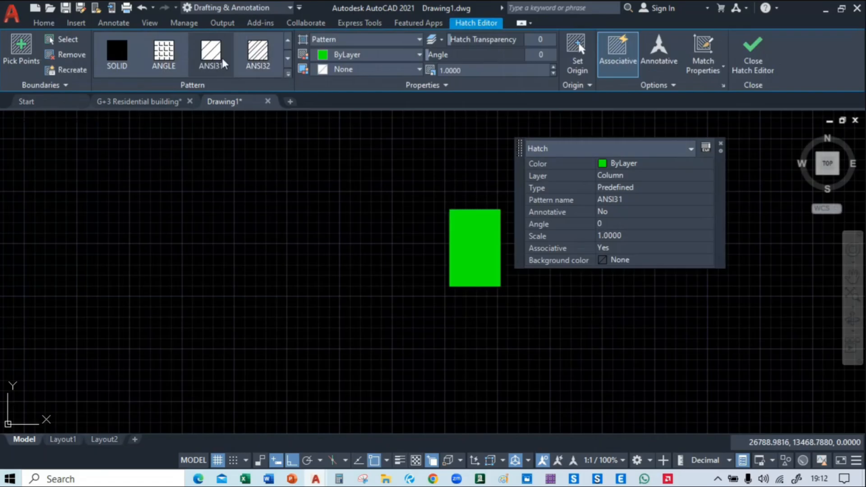
{"action": "left_click", "coordinate": [287, 59]}
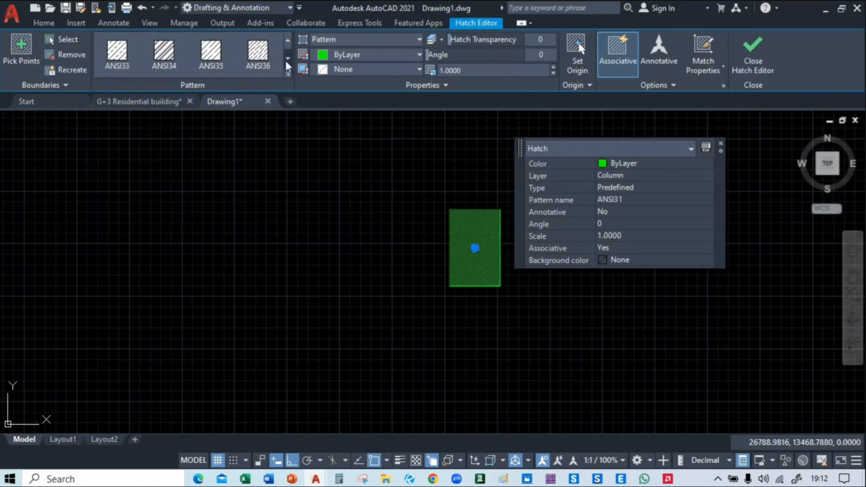
{"action": "left_click", "coordinate": [119, 59]}
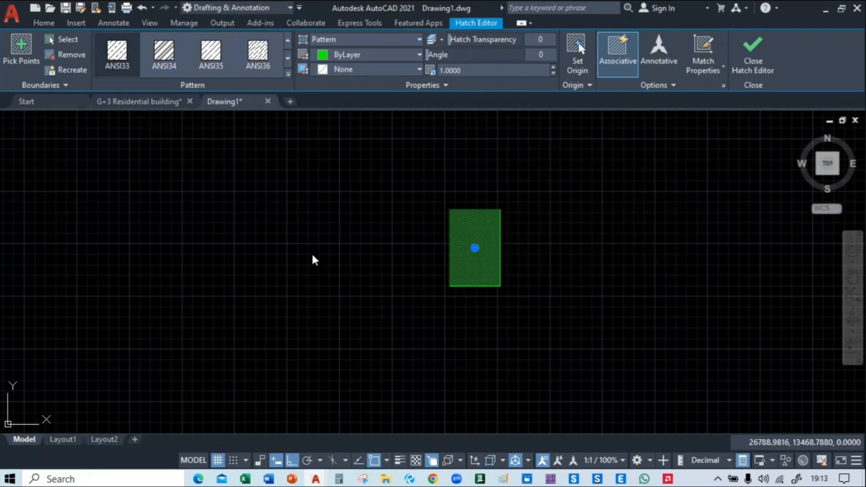
{"action": "key", "text": "Escape"}
{"action": "middle_click_drag", "start_coordinate": [492, 249], "coordinate": [497, 259]}
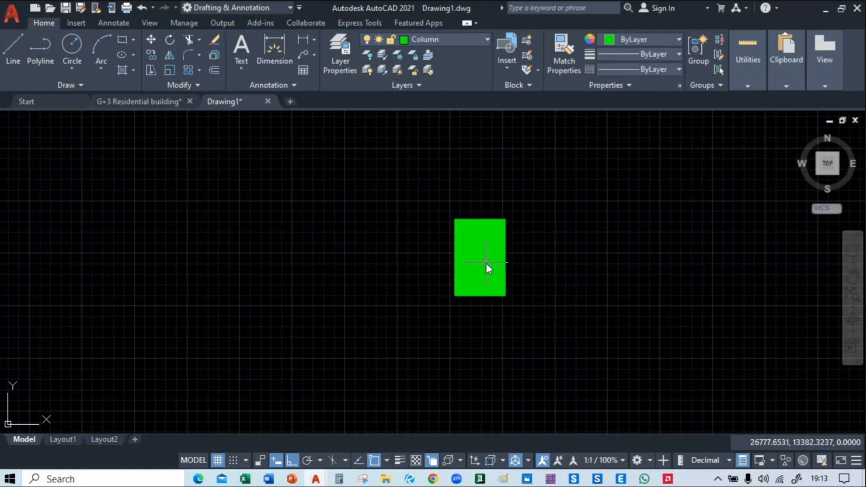
Switch to the G+3 Residential building drawing and copy the hatched C2 column block at the framing plan's upper-left corner
{"action": "left_click", "coordinate": [125, 104]}
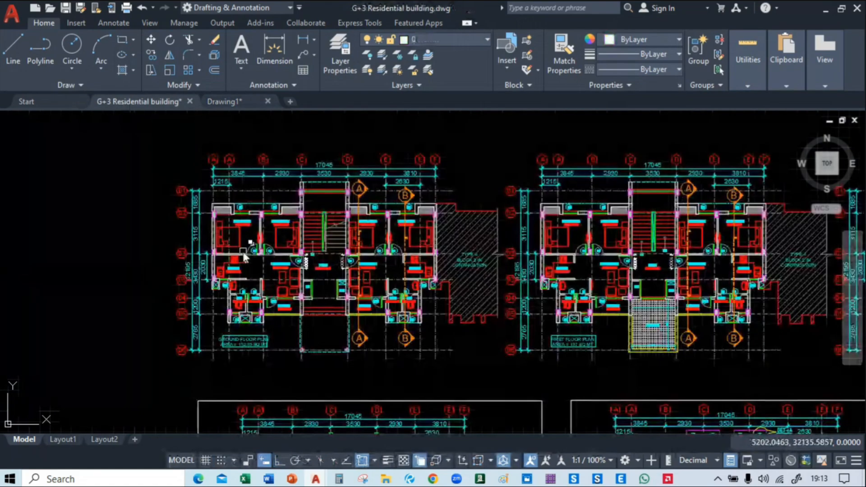
{"action": "scroll", "coordinate": [260, 216], "scroll_direction": "up", "scroll_amount": 10}
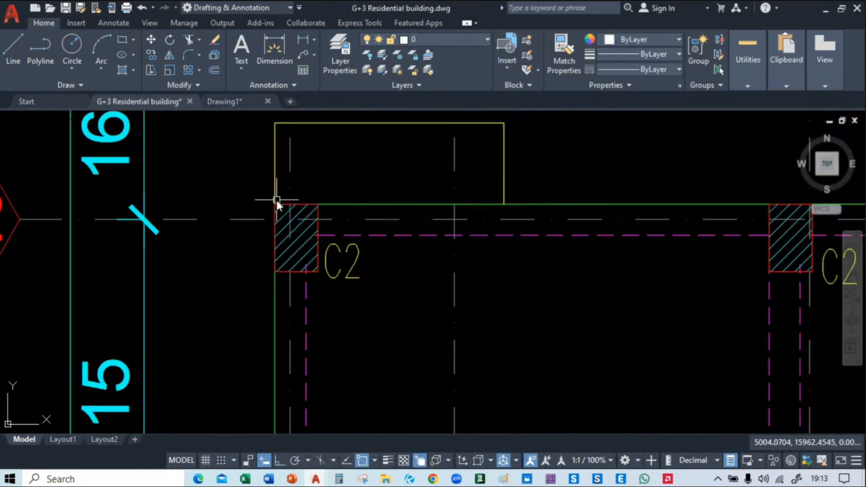
{"action": "left_click", "coordinate": [296, 272]}
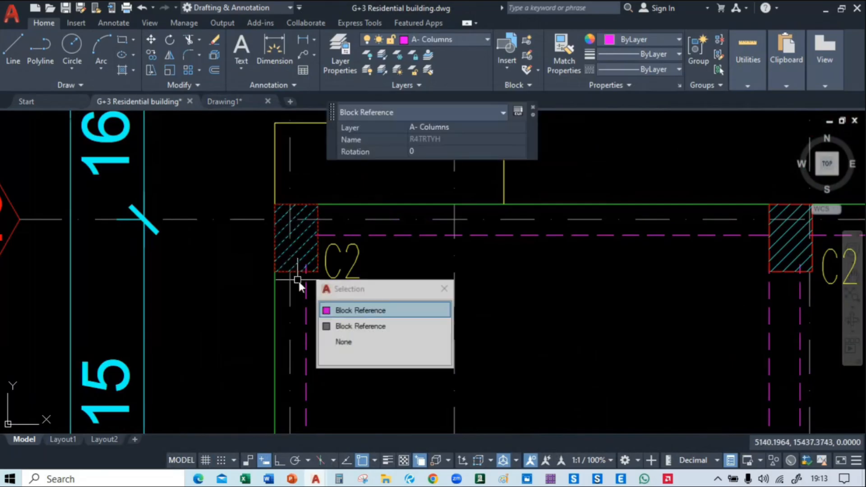
{"action": "key", "text": "Escape"}
{"action": "left_click", "coordinate": [256, 195]}
{"action": "left_click", "coordinate": [337, 293]}
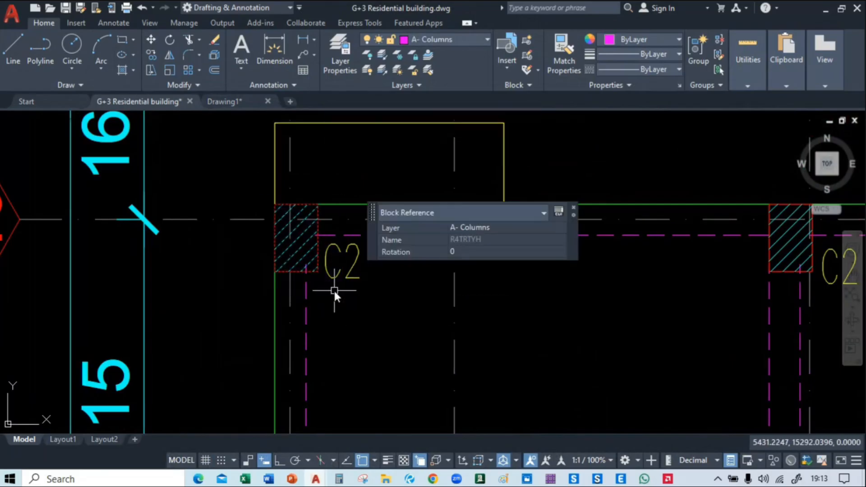
{"action": "key", "text": "ctrl+c"}
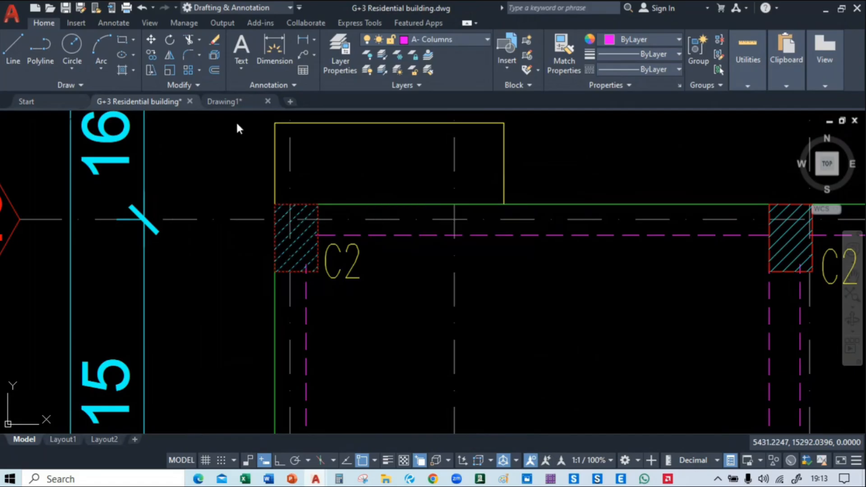
Switch to Drawing1 and paste the copied C2 column block beside the filled 300 by 450 column
{"action": "left_click", "coordinate": [236, 103]}
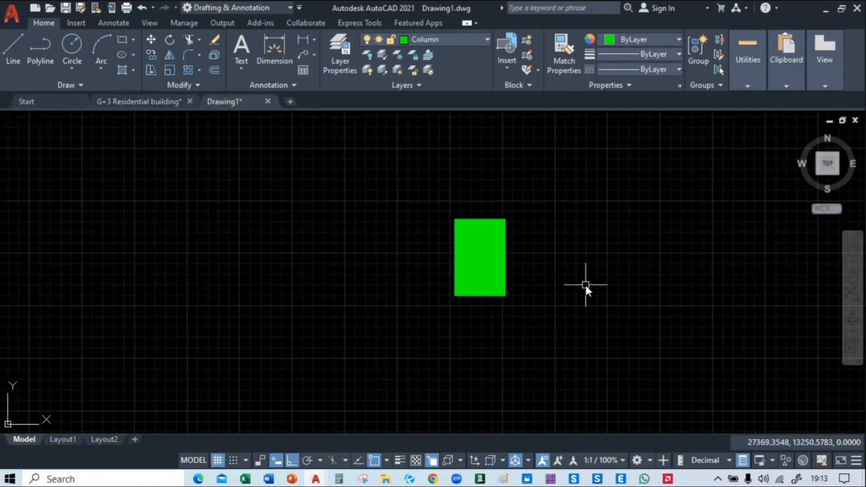
{"action": "key", "text": "ctrl+v"}
{"action": "left_click", "coordinate": [555, 301]}
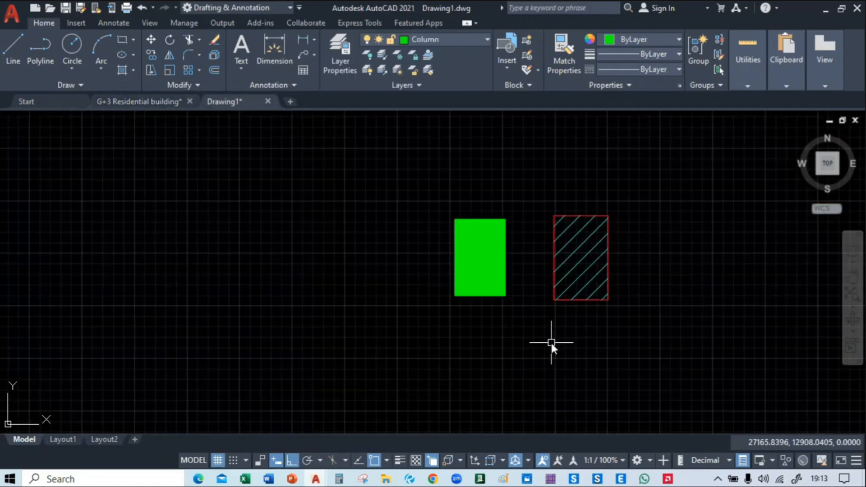
Try to match the 300 by 450 column's fill to the pasted column block's properties
{"action": "type", "text": "ma"}
{"action": "key", "text": "Return"}
{"action": "left_click", "coordinate": [566, 272]}
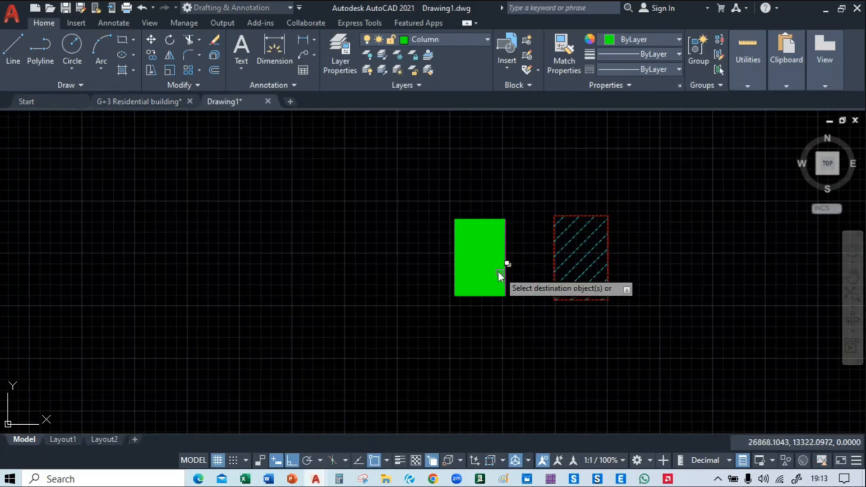
{"action": "left_click", "coordinate": [498, 272]}
{"action": "key", "text": "Return"}
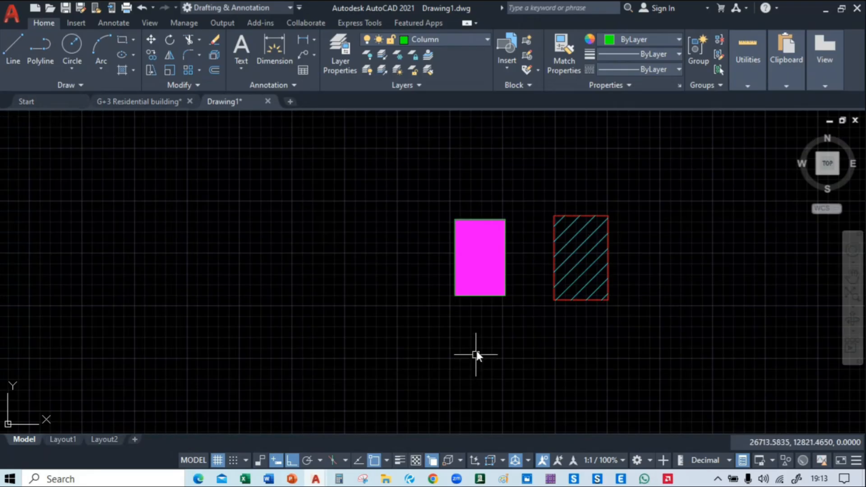
{"action": "mouse_move", "coordinate": [476, 355]}
{"action": "middle_mouse_down"}
{"action": "mouse_move", "coordinate": [267, 286]}
{"action": "mouse_move", "coordinate": [291, 306]}
{"action": "mouse_move", "coordinate": [314, 303]}
{"action": "middle_mouse_up"}
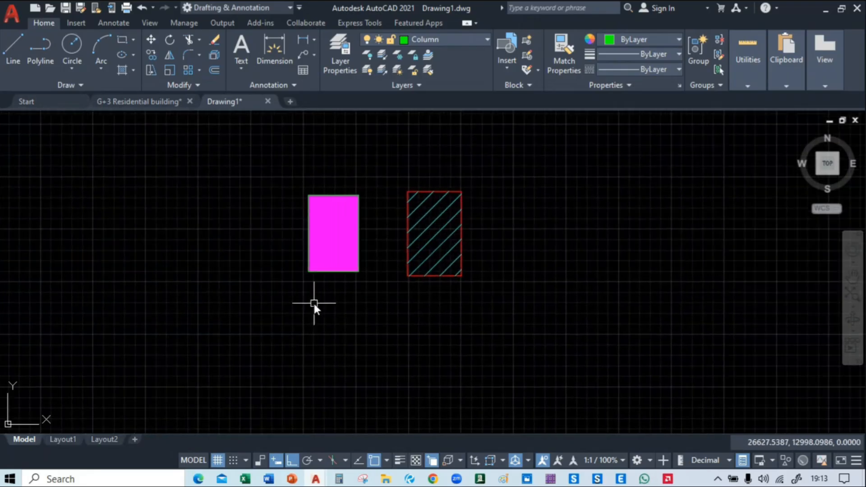
{"action": "type", "text": "ma"}
{"action": "key", "text": "Return"}
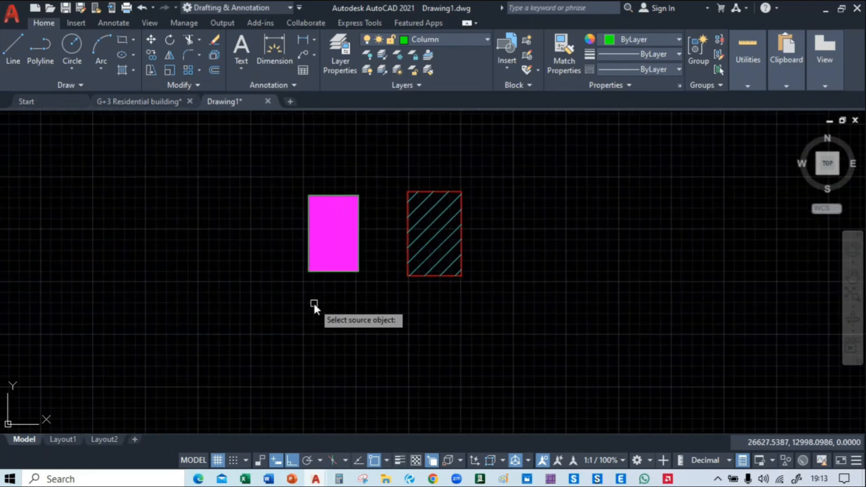
{"action": "left_click", "coordinate": [424, 246]}
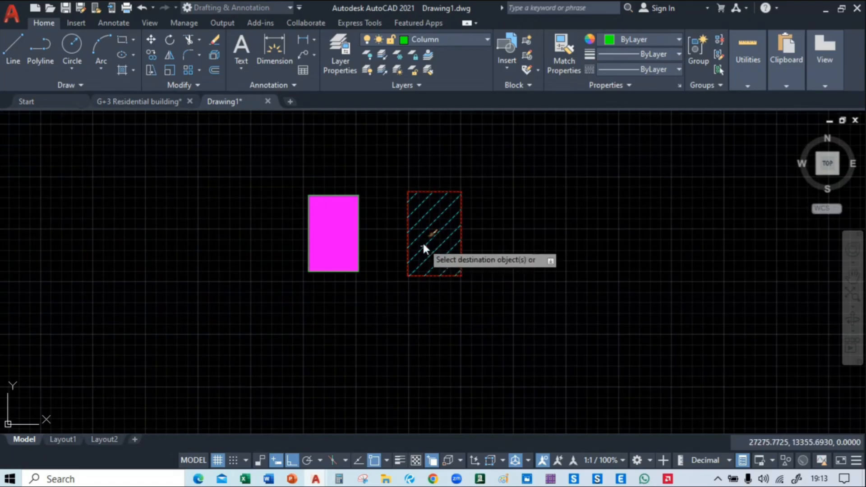
{"action": "left_click", "coordinate": [334, 242]}
{"action": "key", "text": "Return"}
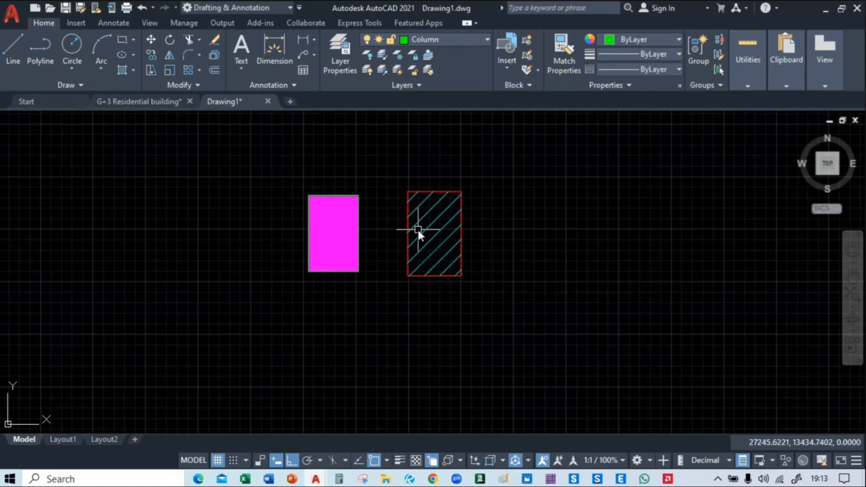
Explode the pasted column block into its separate outline and hatch
{"action": "left_click", "coordinate": [418, 229]}
{"action": "left_click", "coordinate": [411, 245]}
{"action": "type", "text": "x"}
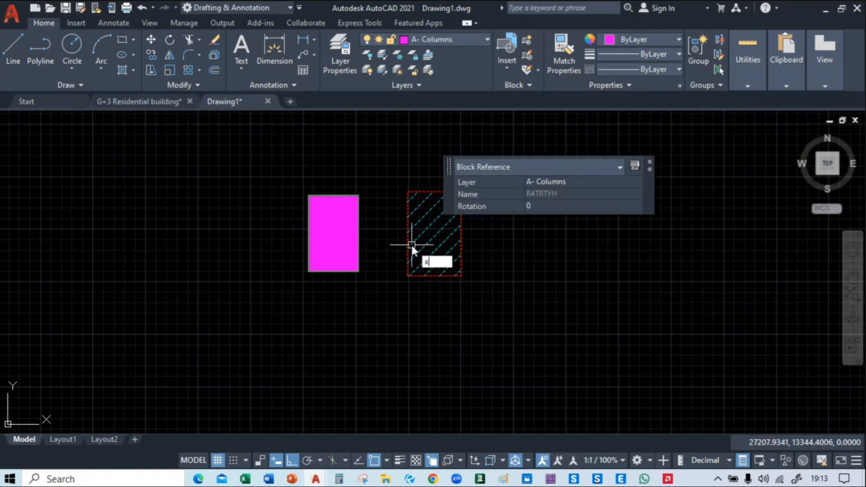
{"action": "key", "text": "Return"}
Match the 300 by 450 column's fill to the cyan diagonal hatch of the exploded column
{"action": "type", "text": "ma"}
{"action": "key", "text": "Return"}
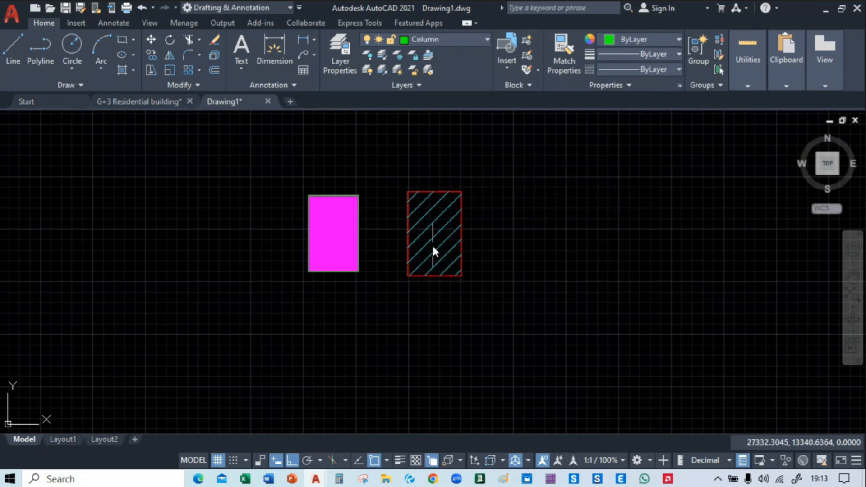
{"action": "left_click", "coordinate": [429, 238]}
{"action": "left_click", "coordinate": [337, 237]}
{"action": "key", "text": "Return"}
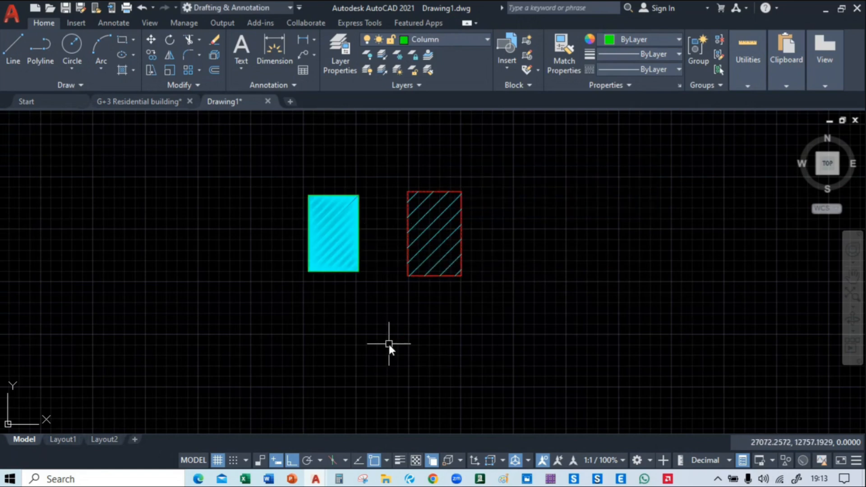
{"action": "scroll", "coordinate": [280, 285], "scroll_direction": "down", "scroll_amount": 2}
{"action": "middle_click_drag", "start_coordinate": [243, 286], "coordinate": [441, 254]}
{"action": "scroll", "coordinate": [446, 243], "scroll_direction": "up", "scroll_amount": 5}
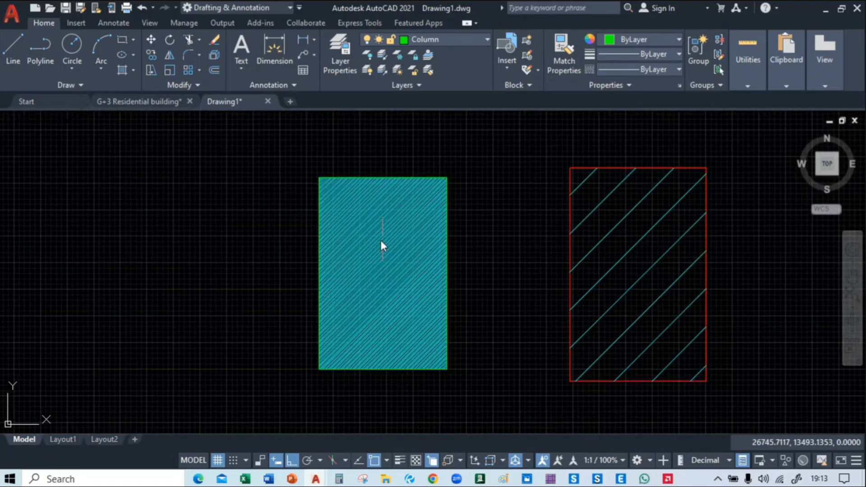
{"action": "scroll", "coordinate": [414, 302], "scroll_direction": "down", "scroll_amount": 4}
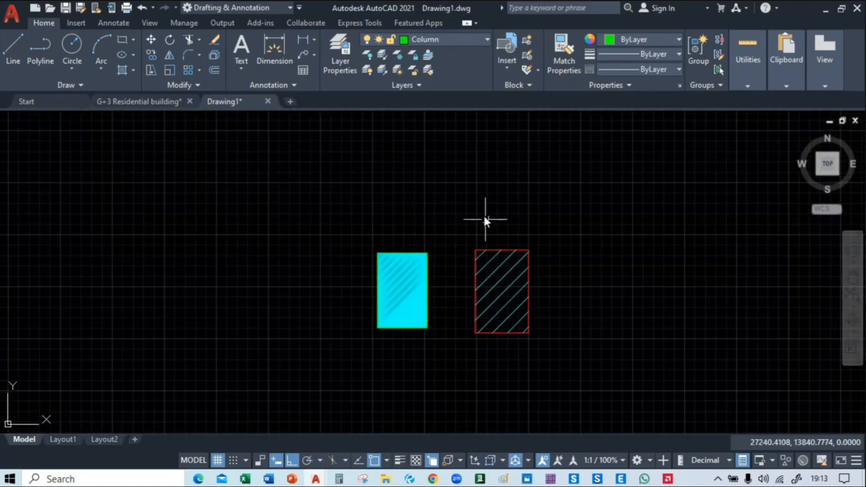
{"action": "left_click", "coordinate": [494, 262]}
{"action": "left_click", "coordinate": [489, 309]}
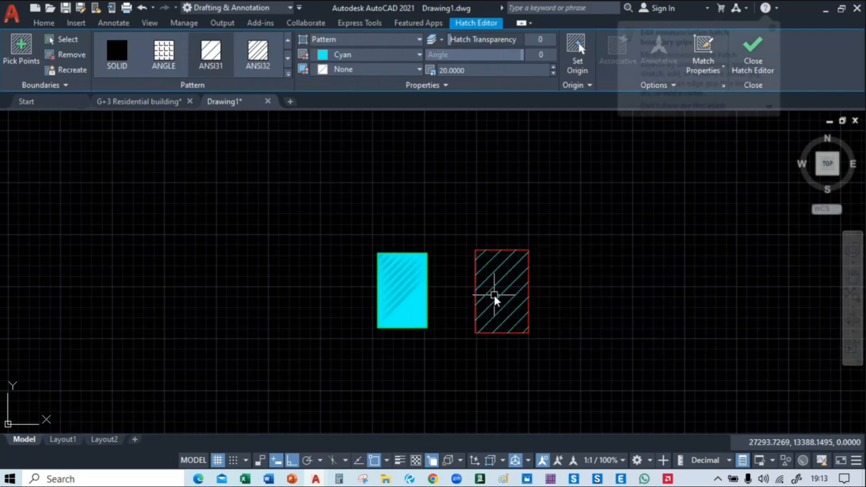
{"action": "key", "text": "Escape"}
{"action": "type", "text": "ma"}
{"action": "key", "text": "Return"}
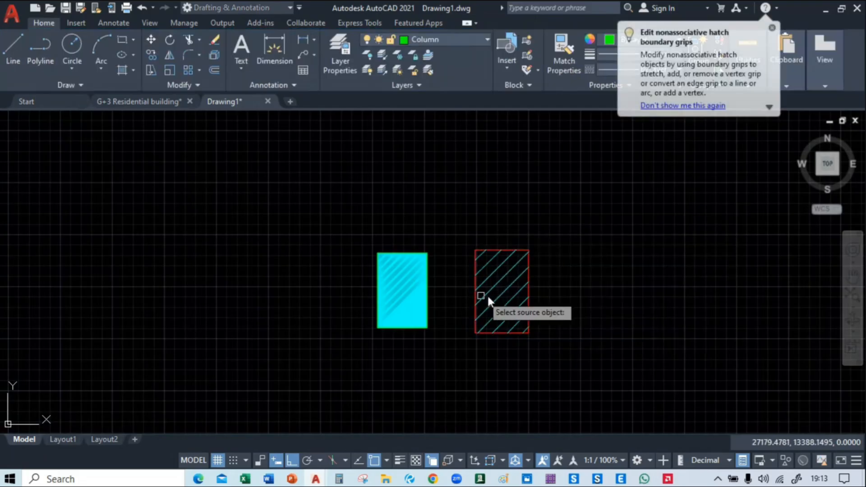
{"action": "left_click", "coordinate": [481, 296]}
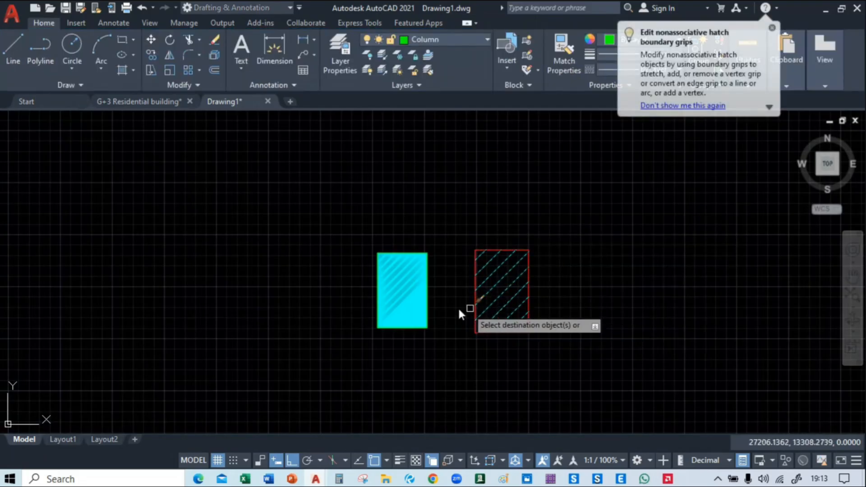
Replace the 300 by 450 column's fill with a new hatch that inherits the exploded column's cyan ANSI31 hatch properties
{"action": "left_click", "coordinate": [408, 290]}
{"action": "key", "text": "Delete"}
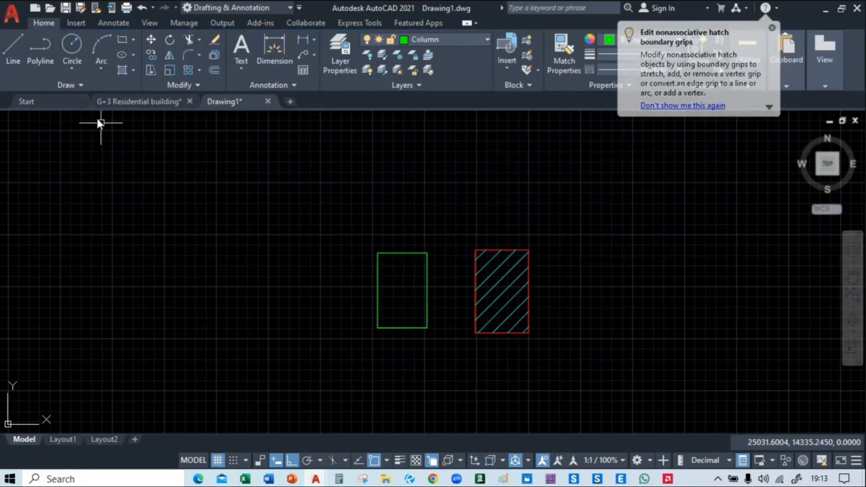
{"action": "left_click", "coordinate": [119, 69]}
{"action": "left_click", "coordinate": [406, 302]}
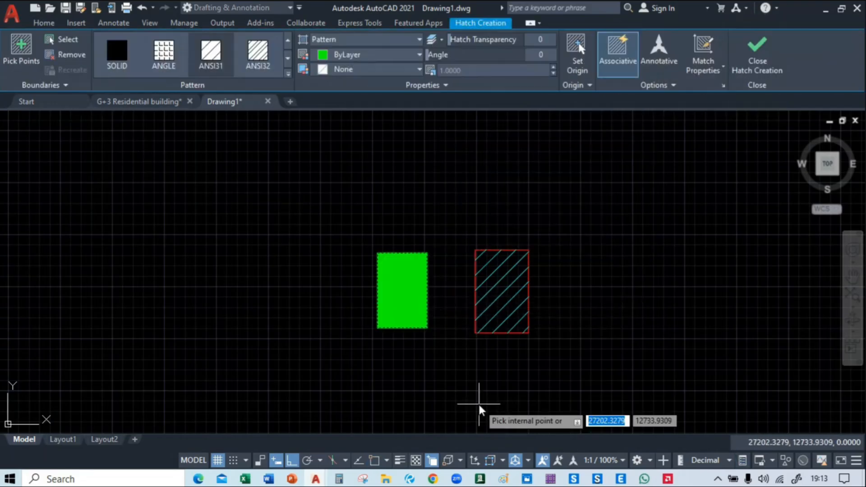
{"action": "type", "text": "ma"}
{"action": "key", "text": "Return"}
{"action": "left_click", "coordinate": [513, 293]}
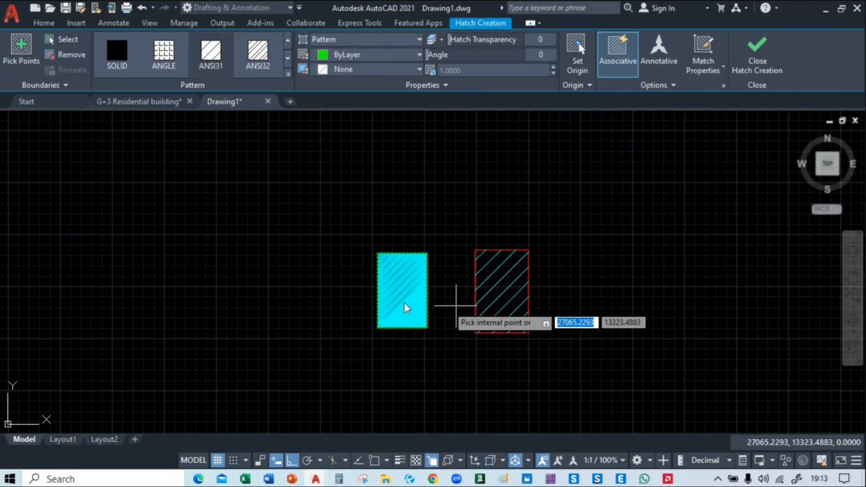
{"action": "key", "text": "Return"}
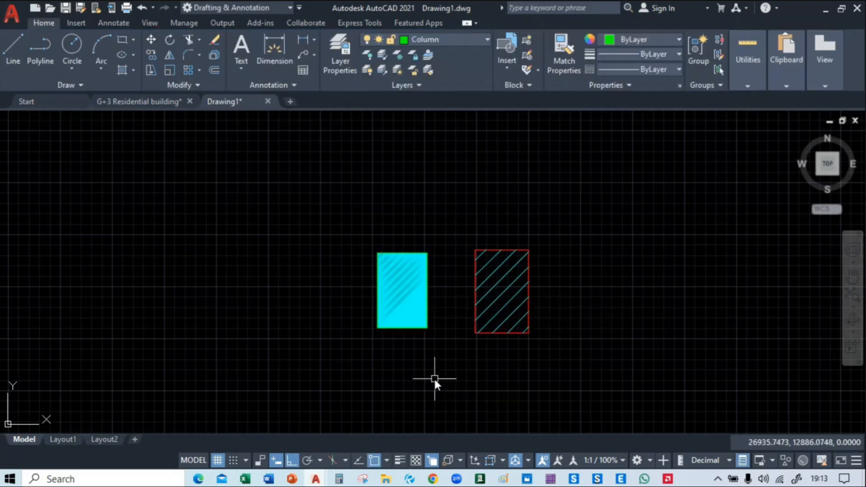
{"action": "type", "text": "ma"}
{"action": "key", "text": "Return"}
{"action": "left_click", "coordinate": [498, 285]}
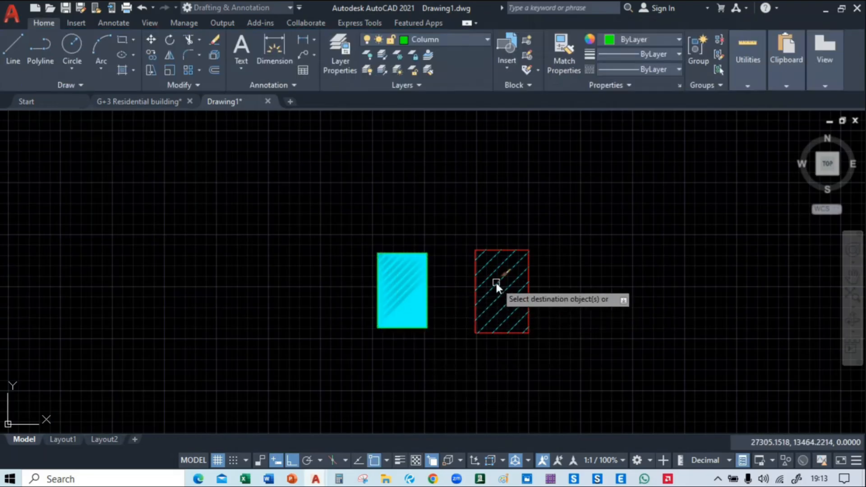
{"action": "key", "text": "Escape"}
Delete the exploded reference column's ANSI31 hatch and its red polyline outline
{"action": "scroll", "coordinate": [465, 328], "scroll_direction": "down", "scroll_amount": 8}
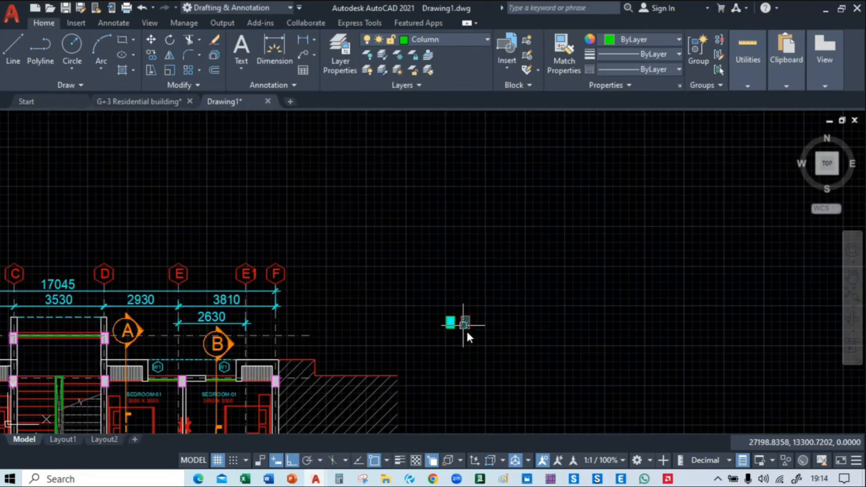
{"action": "mouse_move", "coordinate": [467, 329]}
{"action": "middle_mouse_down"}
{"action": "mouse_move", "coordinate": [522, 156]}
{"action": "mouse_move", "coordinate": [523, 235]}
{"action": "mouse_move", "coordinate": [453, 289]}
{"action": "middle_mouse_up"}
{"action": "scroll", "coordinate": [523, 235], "scroll_direction": "up", "scroll_amount": 6}
{"action": "scroll", "coordinate": [498, 216], "scroll_direction": "up", "scroll_amount": 2}
{"action": "scroll", "coordinate": [440, 233], "scroll_direction": "up", "scroll_amount": 2}
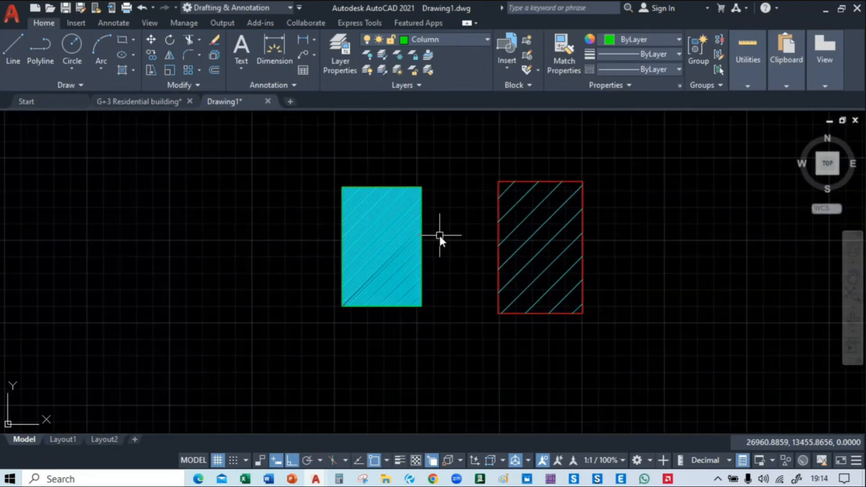
{"action": "middle_click_drag", "start_coordinate": [456, 226], "coordinate": [461, 228]}
{"action": "left_click", "coordinate": [504, 199]}
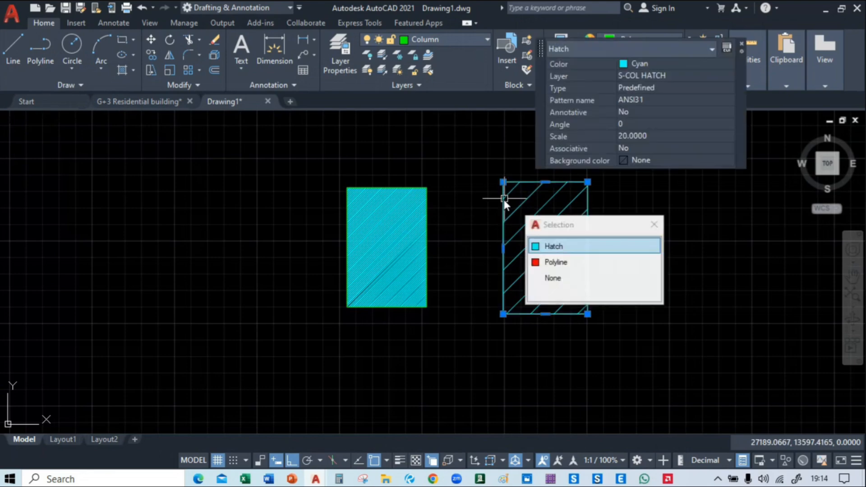
{"action": "key", "text": "Delete"}
{"action": "left_click", "coordinate": [503, 204]}
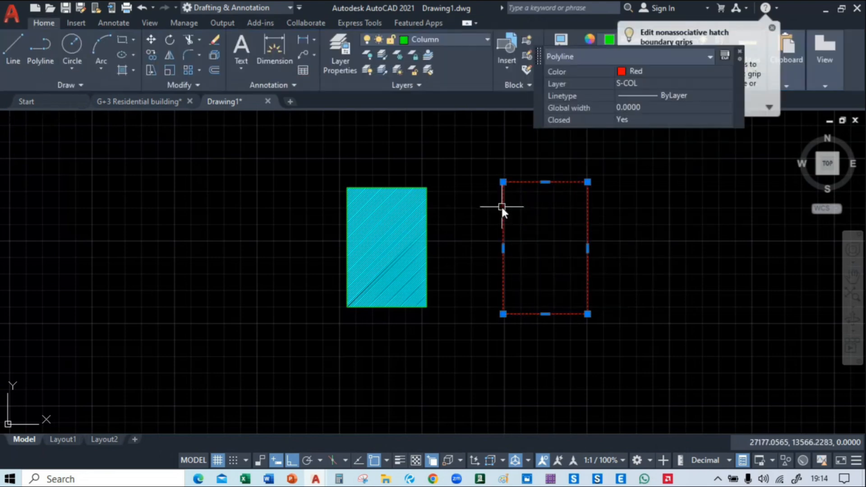
{"action": "key", "text": "Delete"}
Copy the hatched 300 by 450 column by its upper-left corner onto the existing outer-wall column at grid 02, beside the 3430 x 3000 bedroom
{"action": "scroll", "coordinate": [492, 212], "scroll_direction": "down", "scroll_amount": 3}
{"action": "scroll", "coordinate": [438, 198], "scroll_direction": "up", "scroll_amount": 3}
{"action": "left_click", "coordinate": [404, 188]}
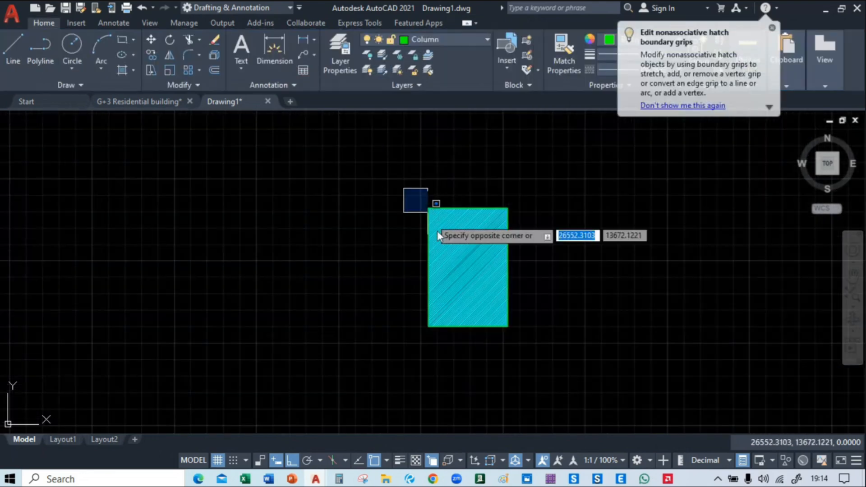
{"action": "left_click", "coordinate": [526, 349]}
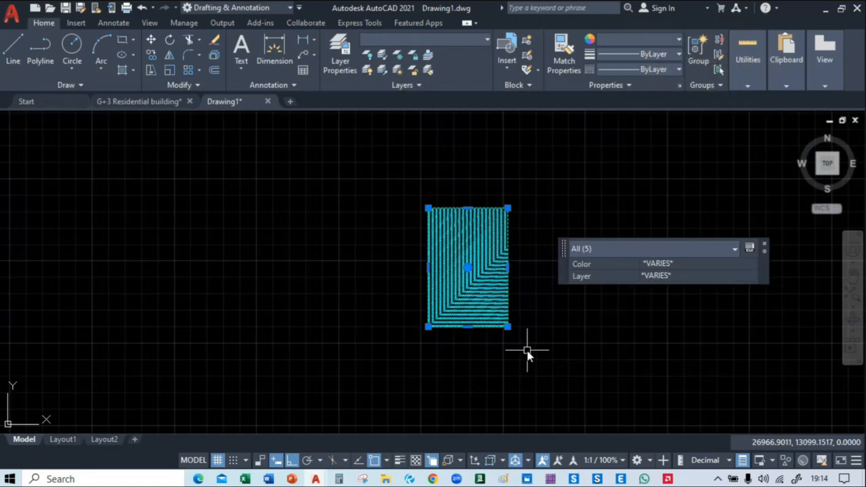
{"action": "type", "text": "co"}
{"action": "key", "text": "Return"}
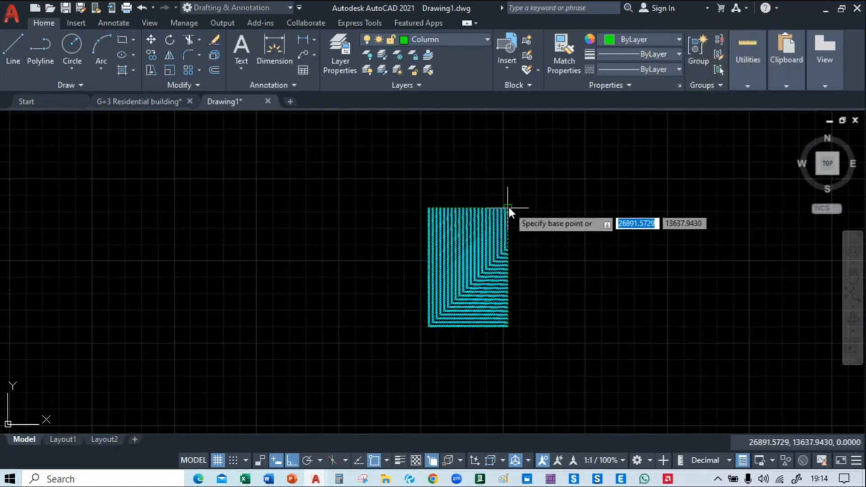
{"action": "left_click", "coordinate": [431, 208]}
{"action": "scroll", "coordinate": [431, 208], "scroll_direction": "down", "scroll_amount": 10}
{"action": "scroll", "coordinate": [429, 229], "scroll_direction": "up", "scroll_amount": 10}
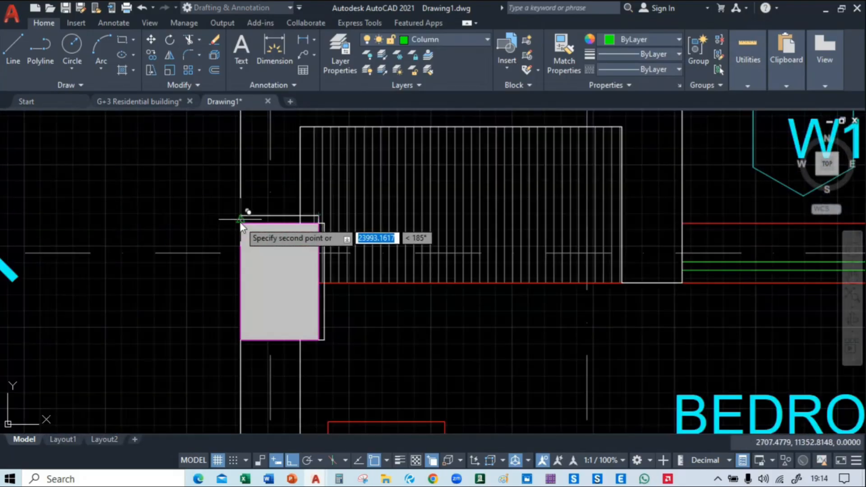
{"action": "scroll", "coordinate": [234, 224], "scroll_direction": "up", "scroll_amount": 3}
{"action": "left_click", "coordinate": [242, 224]}
Place further copies of the hatched column on the kitchen's outer-wall columns at grids 03 and 03A
{"action": "scroll", "coordinate": [242, 224], "scroll_direction": "down", "scroll_amount": 10}
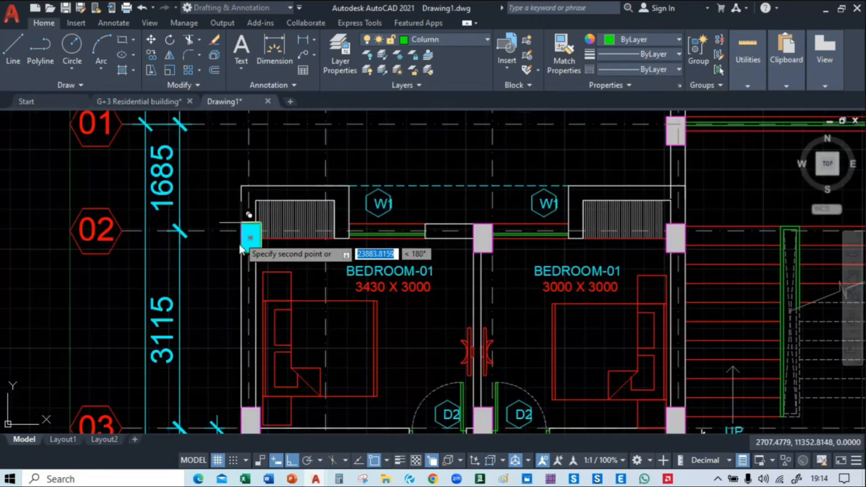
{"action": "middle_click_drag", "start_coordinate": [239, 345], "coordinate": [256, 161]}
{"action": "scroll", "coordinate": [256, 225], "scroll_direction": "up", "scroll_amount": 2}
{"action": "scroll", "coordinate": [260, 229], "scroll_direction": "up", "scroll_amount": 2}
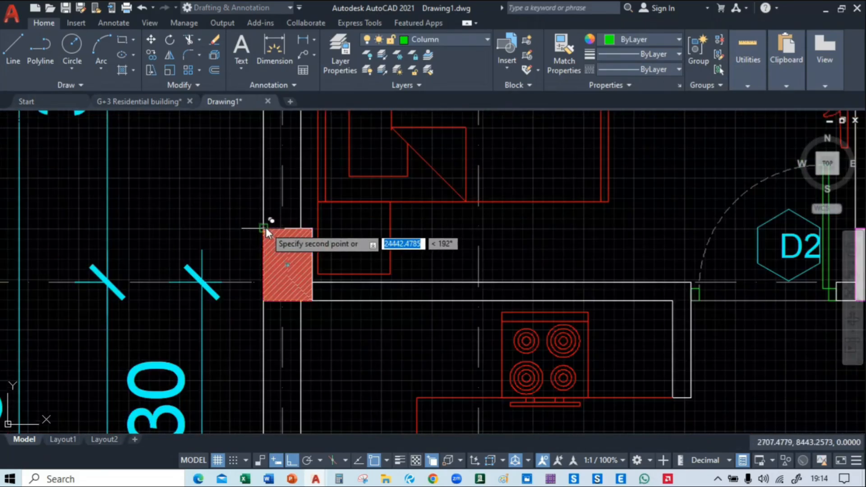
{"action": "left_click", "coordinate": [265, 228]}
{"action": "middle_click_drag", "start_coordinate": [271, 380], "coordinate": [270, 121]}
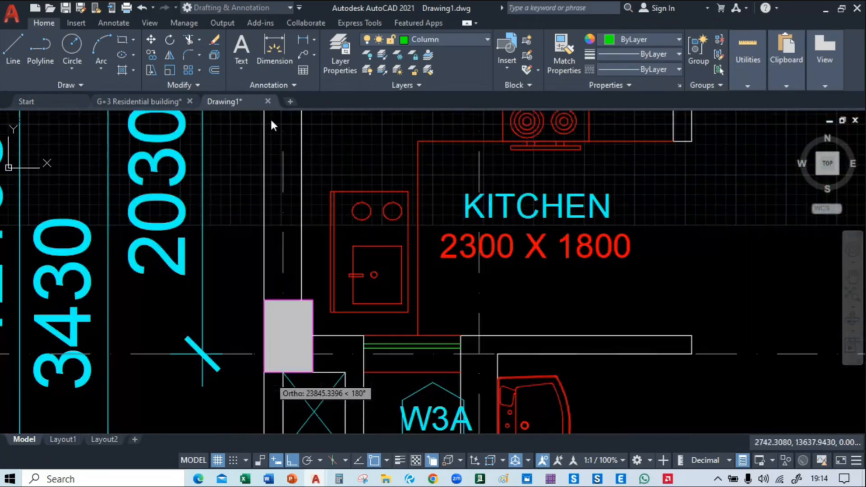
{"action": "left_click", "coordinate": [264, 300]}
Place a copy of the hatched column on the grid 02 column between the two bedrooms
{"action": "middle_click_drag", "start_coordinate": [285, 431], "coordinate": [244, 111]}
{"action": "scroll", "coordinate": [244, 111], "scroll_direction": "down", "scroll_amount": 4}
{"action": "middle_click_drag", "start_coordinate": [310, 138], "coordinate": [270, 364]}
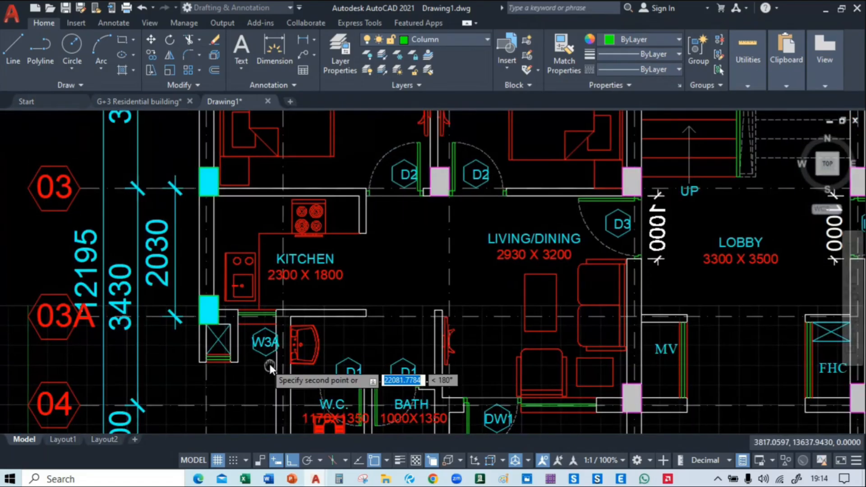
{"action": "middle_click_drag", "start_coordinate": [325, 114], "coordinate": [259, 421]}
{"action": "scroll", "coordinate": [346, 296], "scroll_direction": "up", "scroll_amount": 5}
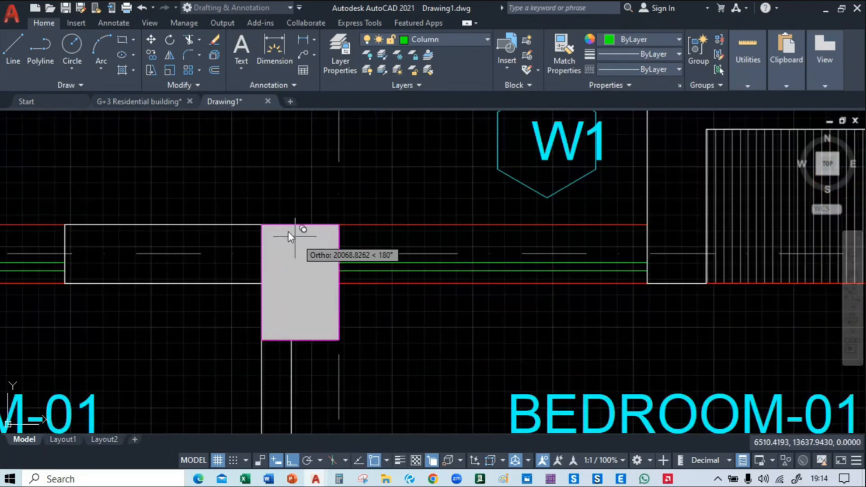
{"action": "left_click", "coordinate": [263, 227]}
Place copies of the hatched column on the grid 02 columns at both staircase walls, on gridlines C and D
{"action": "middle_click_drag", "start_coordinate": [532, 291], "coordinate": [211, 255]}
{"action": "middle_click_drag", "start_coordinate": [618, 211], "coordinate": [297, 195]}
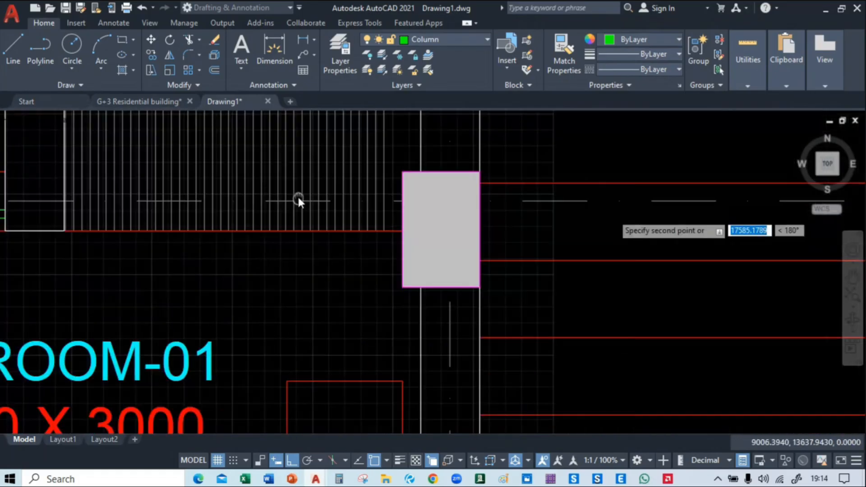
{"action": "middle_click_drag", "start_coordinate": [403, 172], "coordinate": [49, 210]}
{"action": "middle_click_drag", "start_coordinate": [698, 185], "coordinate": [325, 181]}
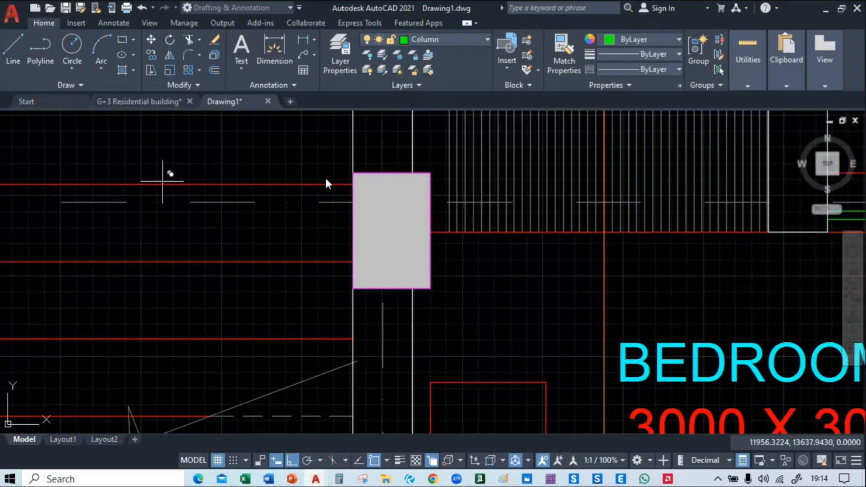
{"action": "left_click", "coordinate": [352, 174]}
Place copies of the hatched column on the grid 02 columns at gridlines E and F, around the 3430 x 3000 bedroom
{"action": "scroll", "coordinate": [353, 174], "scroll_direction": "down", "scroll_amount": 2}
{"action": "middle_click_drag", "start_coordinate": [457, 191], "coordinate": [228, 201]}
{"action": "middle_click_drag", "start_coordinate": [562, 207], "coordinate": [331, 213]}
{"action": "scroll", "coordinate": [382, 187], "scroll_direction": "up", "scroll_amount": 2}
{"action": "left_click", "coordinate": [382, 188]}
{"action": "middle_click_drag", "start_coordinate": [682, 199], "coordinate": [46, 205]}
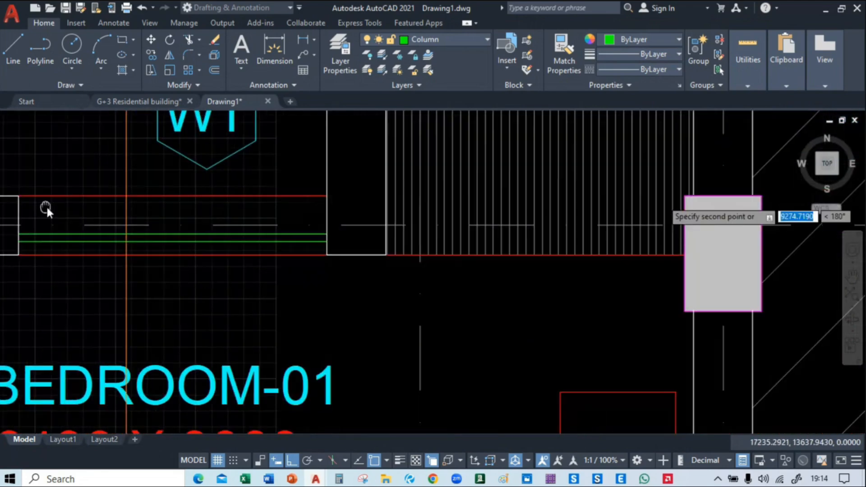
{"action": "middle_click_drag", "start_coordinate": [441, 206], "coordinate": [184, 208]}
{"action": "left_click", "coordinate": [429, 198]}
{"action": "scroll", "coordinate": [429, 199], "scroll_direction": "down", "scroll_amount": 2}
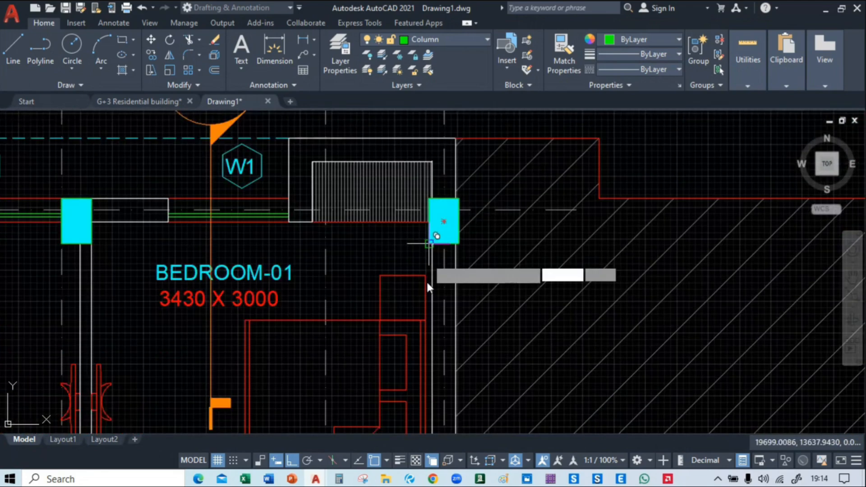
Place copies of the hatched column on the gridline F wall beside the 2265 x 1800 kitchen, at grids 03 and 03A
{"action": "middle_click_drag", "start_coordinate": [431, 417], "coordinate": [432, 194]}
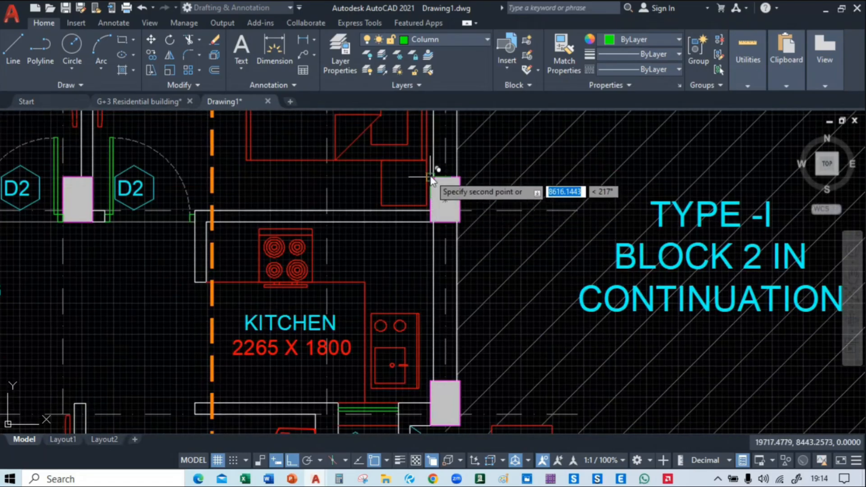
{"action": "left_click", "coordinate": [432, 194]}
{"action": "middle_click_drag", "start_coordinate": [427, 375], "coordinate": [422, 221]}
{"action": "left_click", "coordinate": [425, 232]}
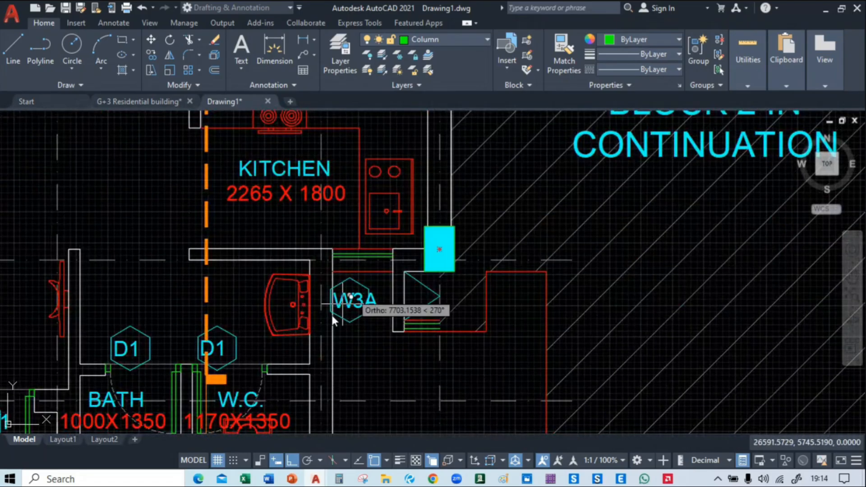
Place copies of the hatched column on the grid 05 columns at gridlines E1 and E, flanking the W.C. and bath
{"action": "middle_click_drag", "start_coordinate": [331, 313], "coordinate": [489, 82]}
{"action": "left_click", "coordinate": [466, 252]}
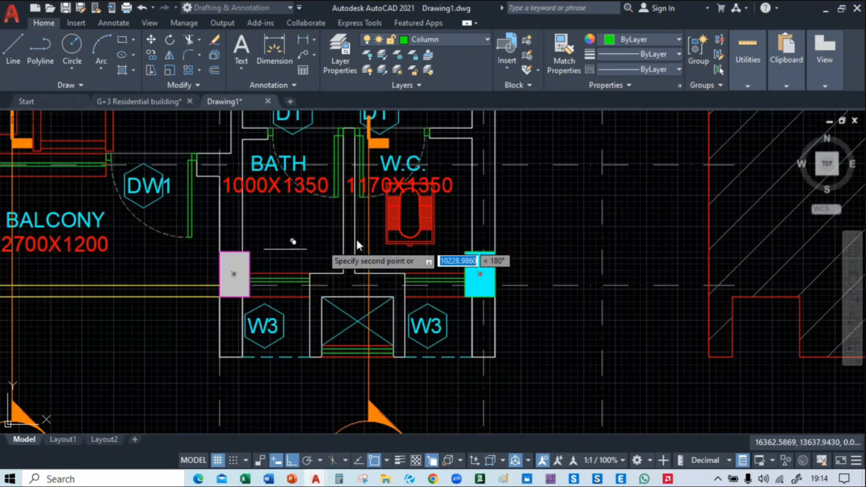
{"action": "middle_click_drag", "start_coordinate": [270, 244], "coordinate": [384, 221]}
{"action": "left_click", "coordinate": [336, 233]}
Place copies of the hatched column on the grid 04 columns at gridlines D and C, beside the two balconies
{"action": "middle_click_drag", "start_coordinate": [145, 202], "coordinate": [638, 304]}
{"action": "middle_click_drag", "start_coordinate": [227, 219], "coordinate": [459, 226]}
{"action": "middle_click_drag", "start_coordinate": [393, 200], "coordinate": [422, 199]}
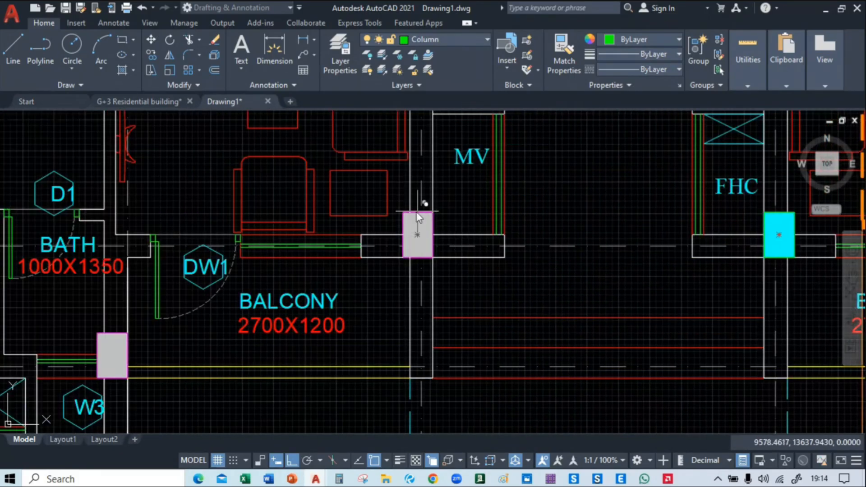
{"action": "left_click", "coordinate": [418, 233]}
Place copies of the hatched column on the grid 05 columns at gridlines B and A1, flanking the bath and W.C
{"action": "middle_click_drag", "start_coordinate": [102, 344], "coordinate": [412, 265]}
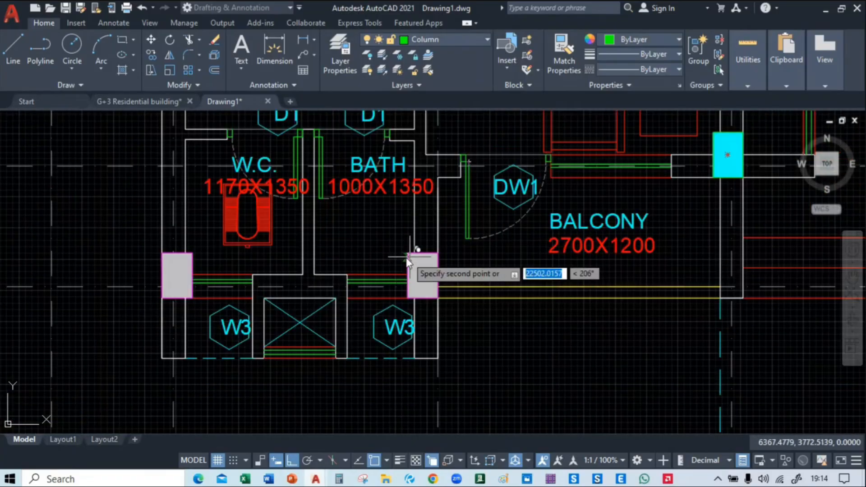
{"action": "left_click", "coordinate": [419, 273]}
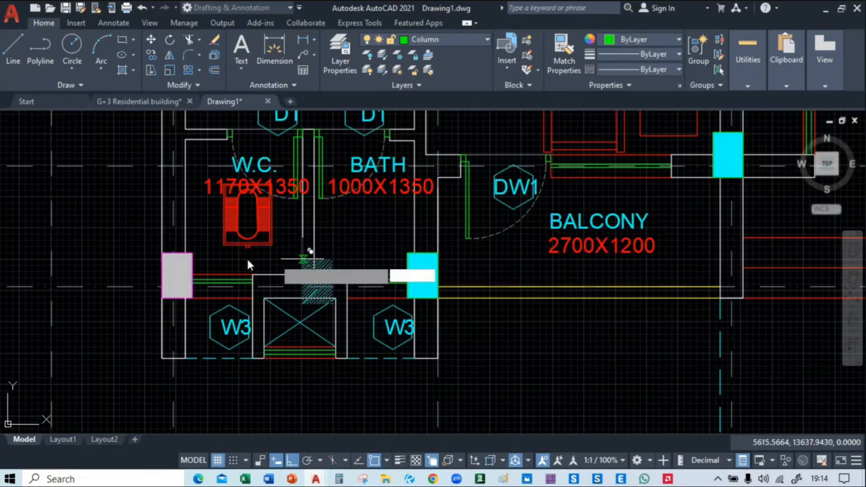
{"action": "left_click", "coordinate": [163, 253]}
Place copies of the hatched column on the grid 03 columns at gridlines C, D and E
{"action": "scroll", "coordinate": [379, 194], "scroll_direction": "down", "scroll_amount": 4}
{"action": "scroll", "coordinate": [337, 252], "scroll_direction": "up", "scroll_amount": 5}
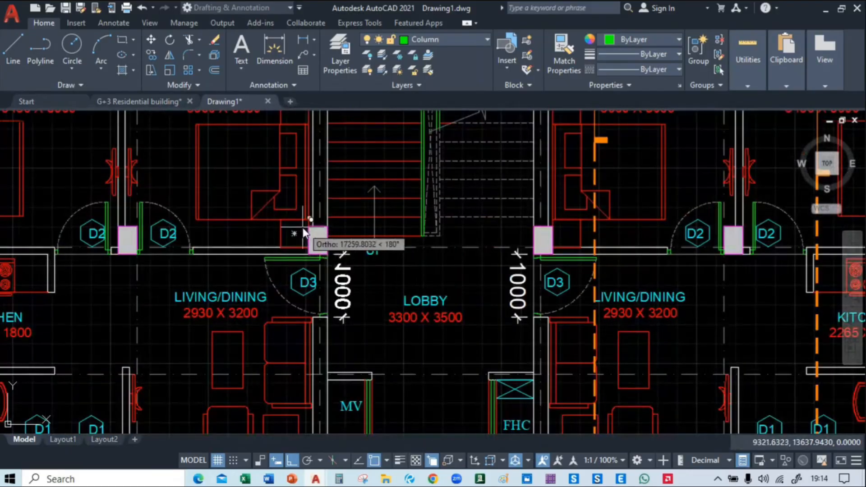
{"action": "left_click", "coordinate": [307, 226]}
{"action": "middle_click_drag", "start_coordinate": [328, 141], "coordinate": [374, 311]}
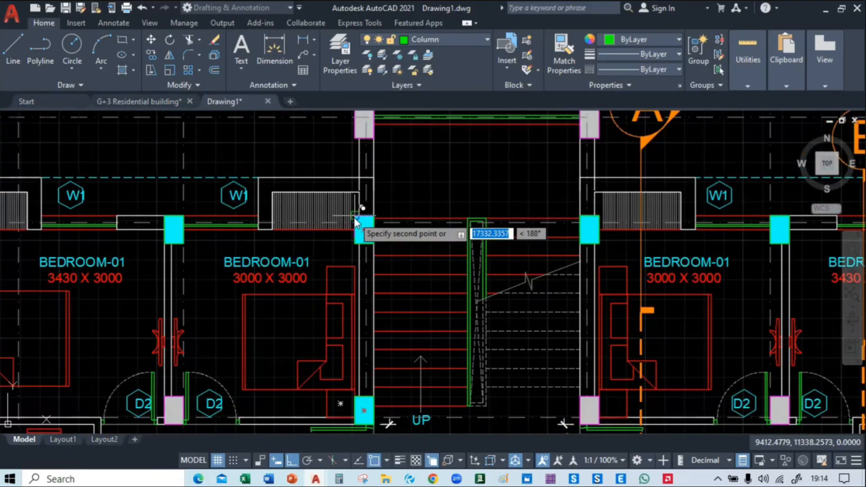
{"action": "left_click", "coordinate": [355, 216]}
{"action": "middle_click_drag", "start_coordinate": [583, 272], "coordinate": [341, 216]}
{"action": "middle_click_drag", "start_coordinate": [348, 331], "coordinate": [367, 242]}
{"action": "scroll", "coordinate": [366, 239], "scroll_direction": "up", "scroll_amount": 2}
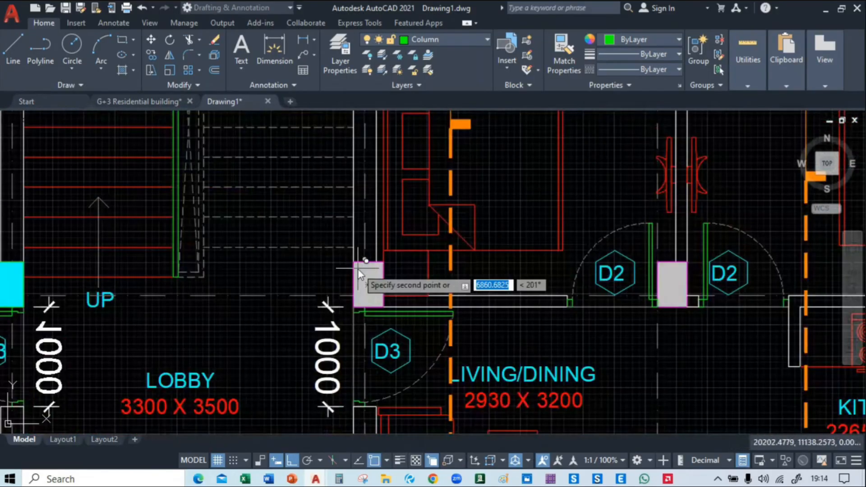
{"action": "left_click", "coordinate": [354, 263]}
{"action": "middle_click_drag", "start_coordinate": [665, 271], "coordinate": [370, 229]}
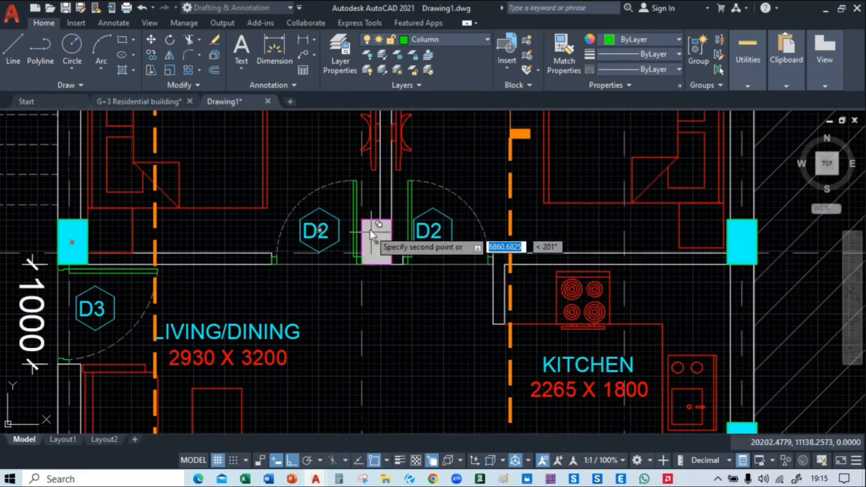
{"action": "left_click", "coordinate": [361, 220]}
Place copies of the hatched column on the grid 01 columns at gridlines C and D, above the staircase
{"action": "middle_click_drag", "start_coordinate": [492, 326], "coordinate": [501, 175]}
{"action": "scroll", "coordinate": [505, 191], "scroll_direction": "down", "scroll_amount": 2}
{"action": "mouse_move", "coordinate": [483, 195]}
{"action": "middle_mouse_down"}
{"action": "mouse_move", "coordinate": [572, 325]}
{"action": "mouse_move", "coordinate": [559, 356]}
{"action": "middle_mouse_up"}
{"action": "scroll", "coordinate": [388, 205], "scroll_direction": "up", "scroll_amount": 8}
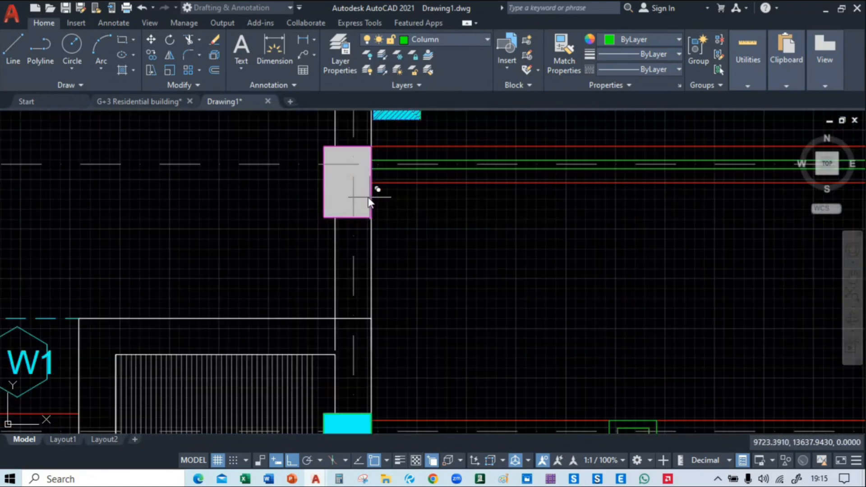
{"action": "middle_click_drag", "start_coordinate": [565, 198], "coordinate": [28, 206]}
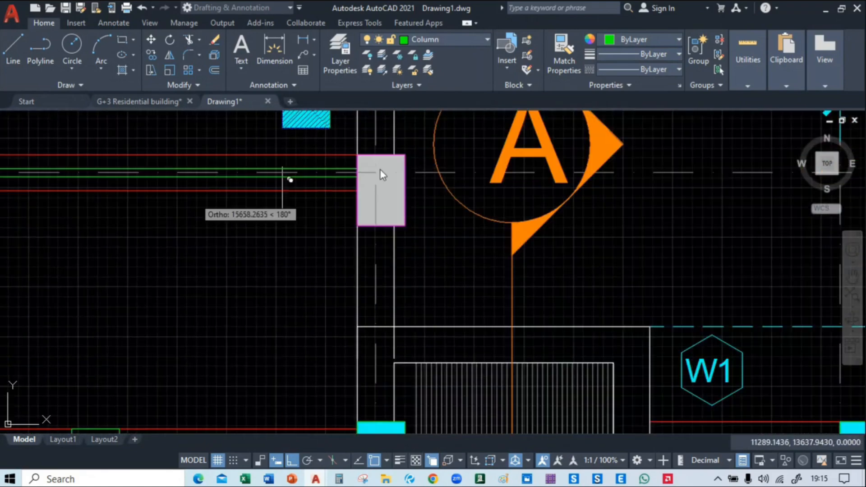
{"action": "left_click", "coordinate": [358, 160]}
{"action": "scroll", "coordinate": [358, 164], "scroll_direction": "down", "scroll_amount": 6}
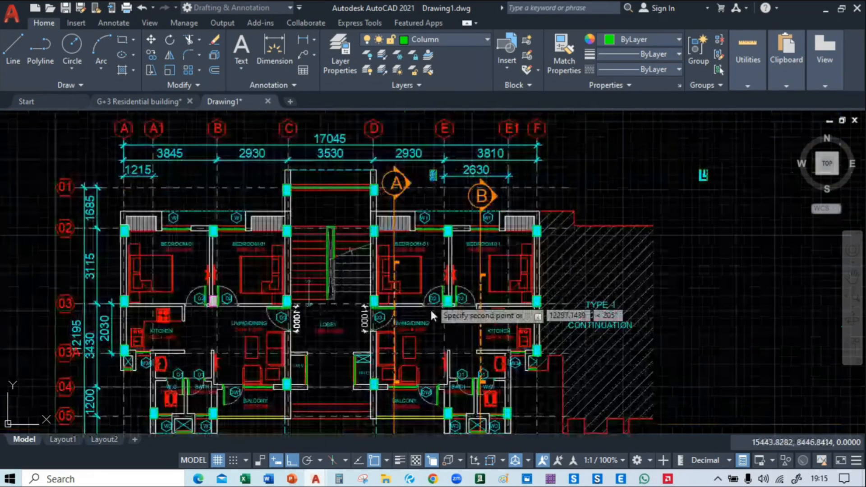
Measure the diameter of the round column at the dashed outline's corner with a horizontal linear dimension, and delete that dimension
{"action": "scroll", "coordinate": [430, 308], "scroll_direction": "up", "scroll_amount": 6}
{"action": "scroll", "coordinate": [293, 291], "scroll_direction": "up", "scroll_amount": 4}
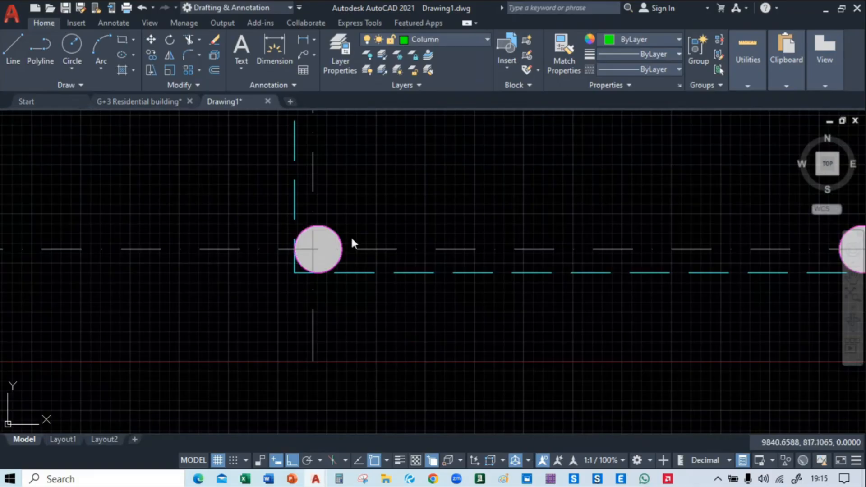
{"action": "scroll", "coordinate": [316, 248], "scroll_direction": "up", "scroll_amount": 5}
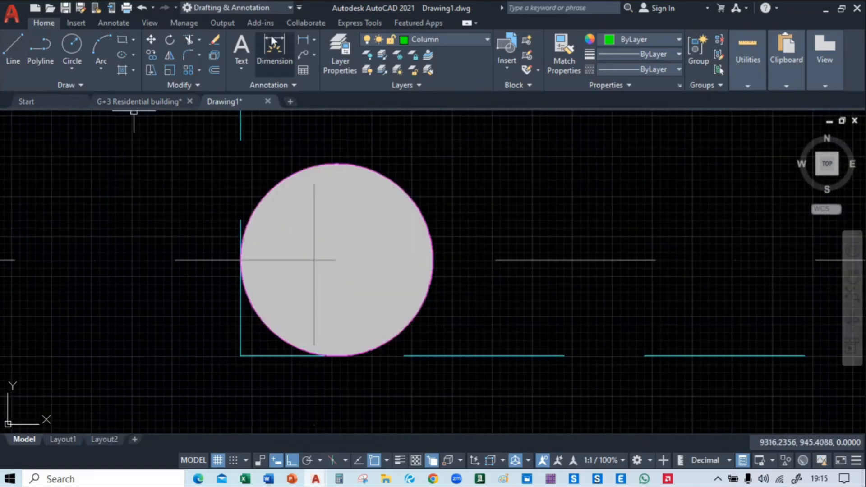
{"action": "left_click", "coordinate": [272, 43]}
{"action": "left_click", "coordinate": [241, 260]}
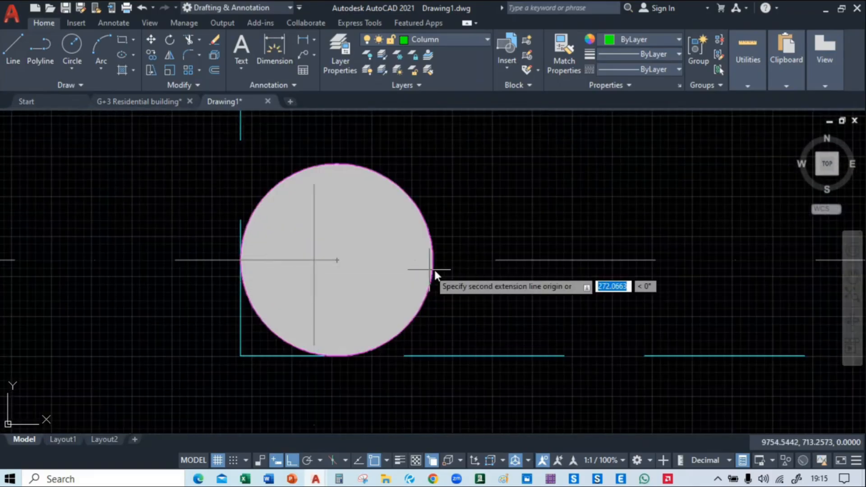
{"action": "left_click", "coordinate": [432, 260]}
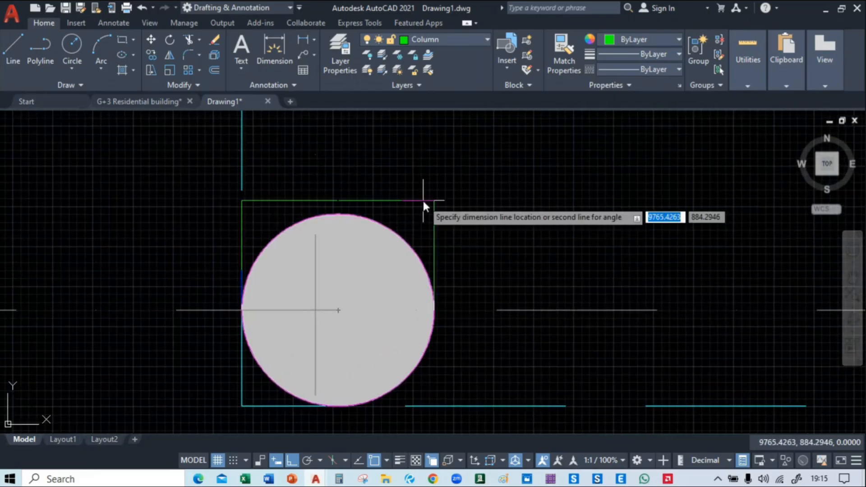
{"action": "left_click", "coordinate": [422, 199]}
{"action": "scroll", "coordinate": [334, 199], "scroll_direction": "up", "scroll_amount": 6}
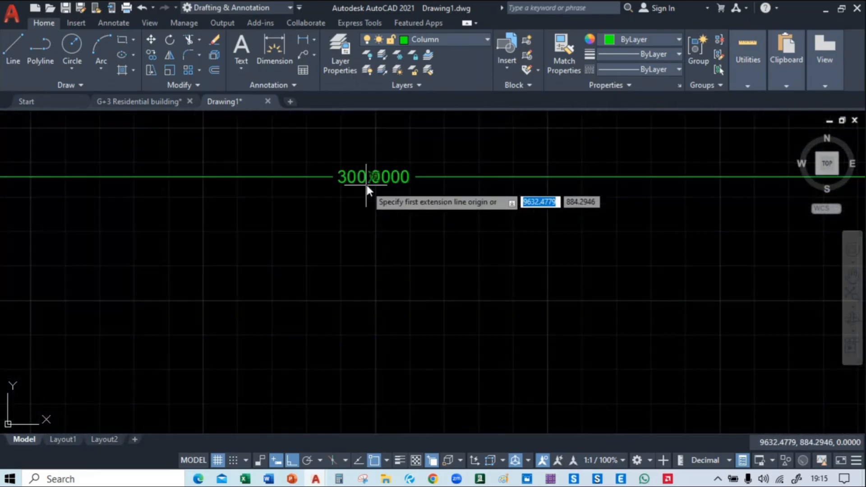
{"action": "scroll", "coordinate": [366, 185], "scroll_direction": "down", "scroll_amount": 5}
{"action": "key", "text": "Escape"}
{"action": "left_click", "coordinate": [419, 201]}
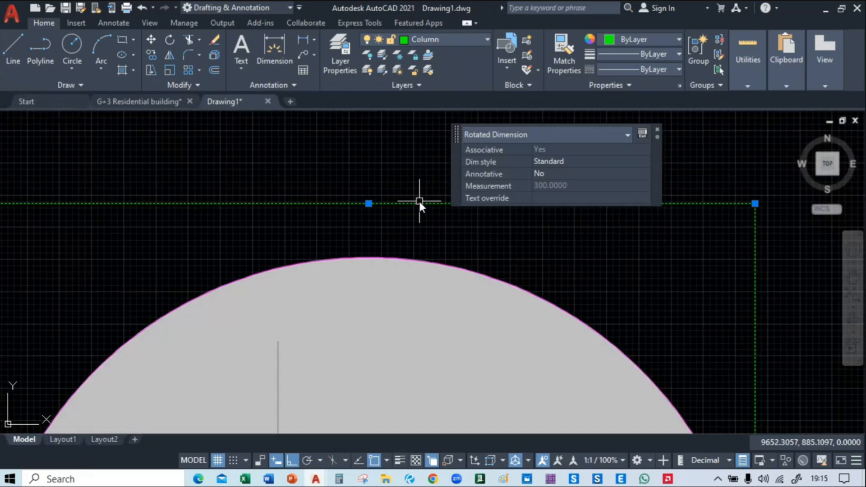
{"action": "key", "text": "Delete"}
{"action": "scroll", "coordinate": [420, 203], "scroll_direction": "down", "scroll_amount": 6}
Draw a circle of radius 150 in the empty space just left of the existing round column
{"action": "middle_click_drag", "start_coordinate": [435, 298], "coordinate": [358, 259]}
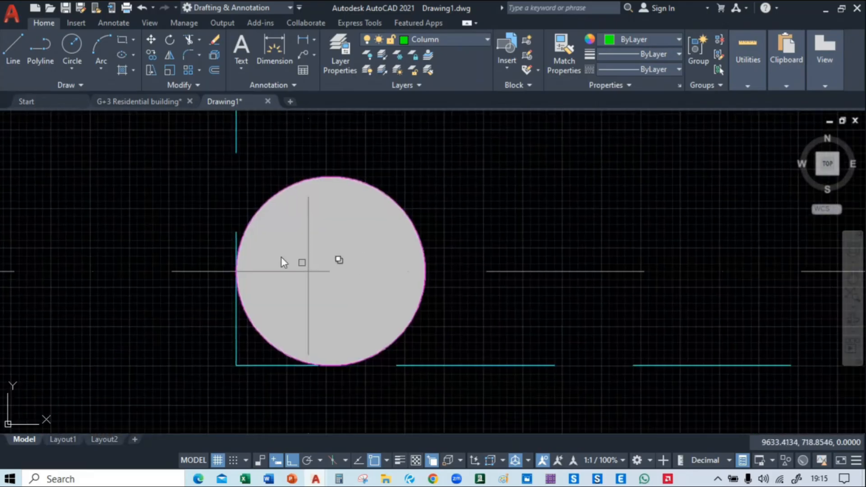
{"action": "left_click", "coordinate": [74, 51]}
{"action": "middle_click_drag", "start_coordinate": [139, 229], "coordinate": [299, 203]}
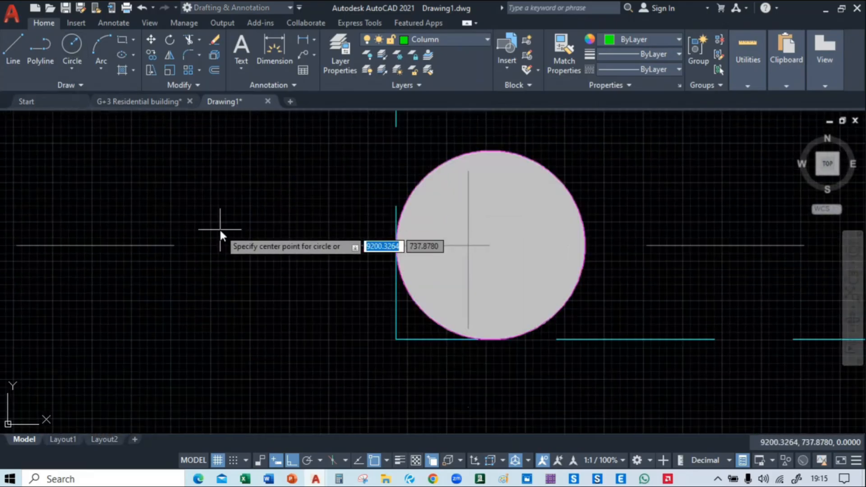
{"action": "mouse_move", "coordinate": [219, 228]}
{"action": "middle_mouse_down"}
{"action": "mouse_move", "coordinate": [248, 209]}
{"action": "mouse_move", "coordinate": [290, 285]}
{"action": "middle_mouse_up"}
{"action": "left_click", "coordinate": [197, 174]}
{"action": "scroll", "coordinate": [241, 233], "scroll_direction": "down", "scroll_amount": 2}
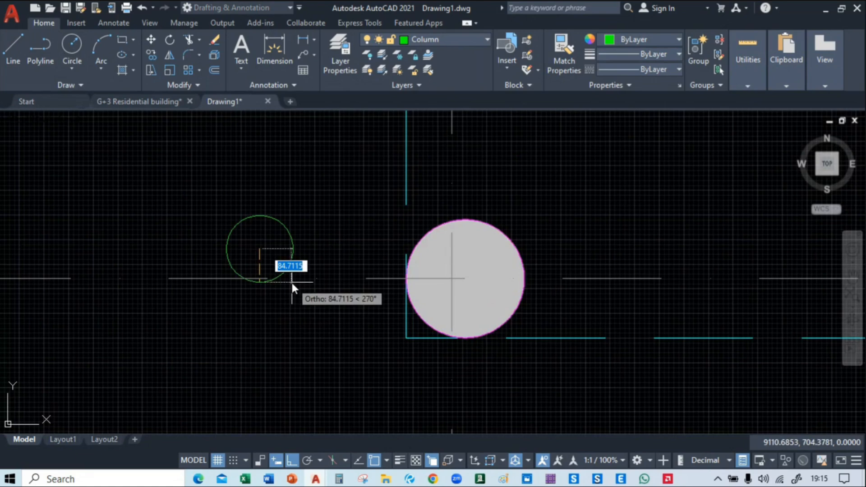
{"action": "type", "text": "150"}
{"action": "key", "text": "Return"}
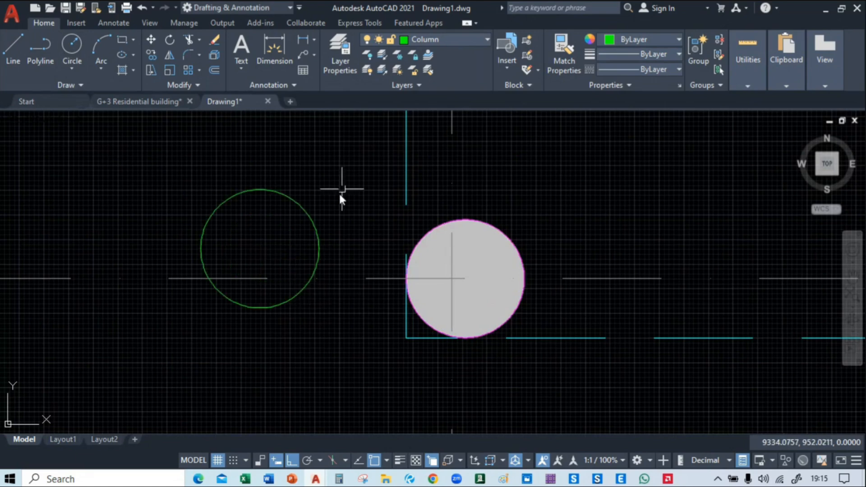
Try to fill the new circle with a solid cyan hatch, and delete that hatch
{"action": "left_click", "coordinate": [314, 231]}
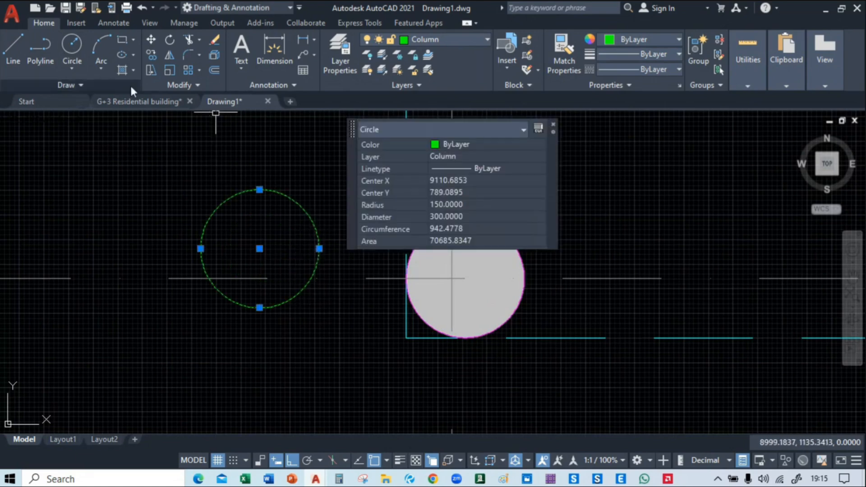
{"action": "left_click", "coordinate": [120, 68]}
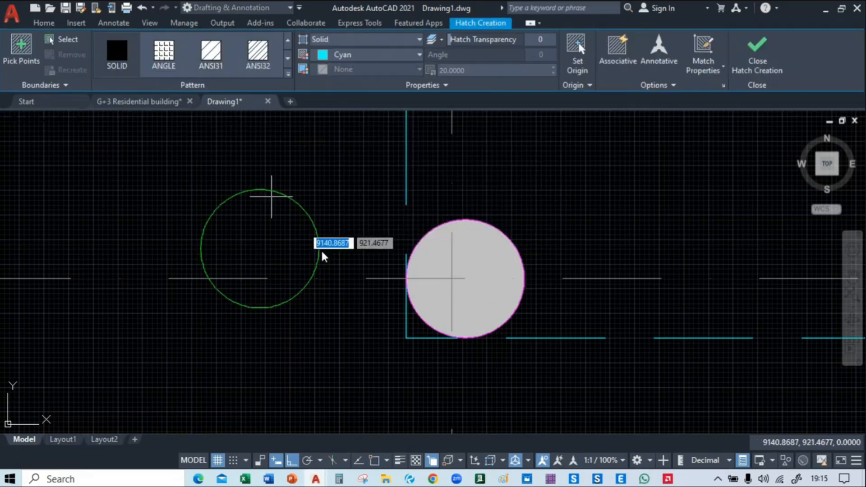
{"action": "left_click", "coordinate": [282, 249]}
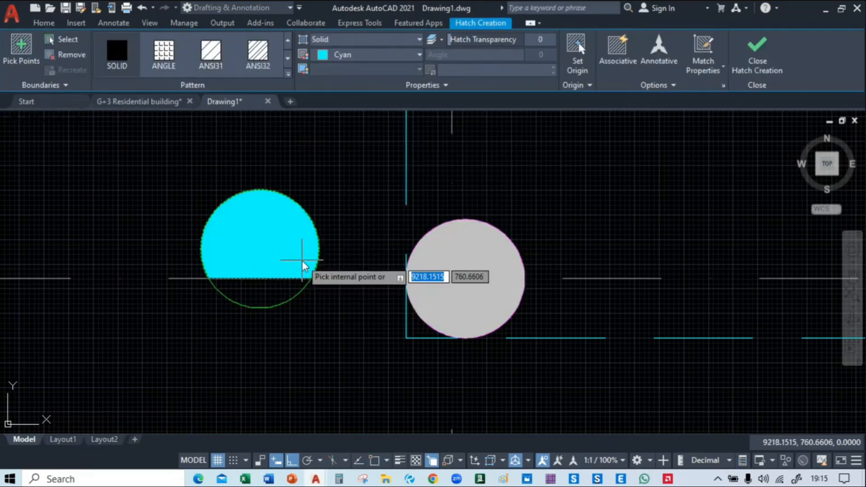
{"action": "key", "text": "Return"}
{"action": "left_click", "coordinate": [288, 220]}
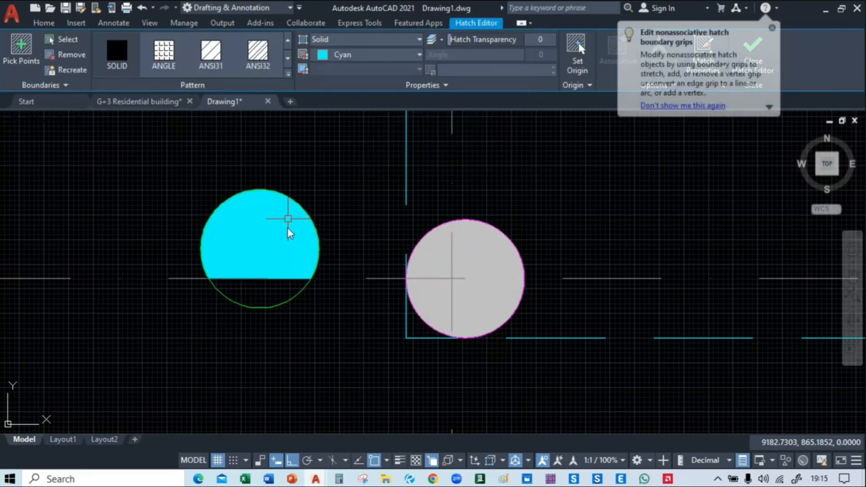
{"action": "key", "text": "Delete"}
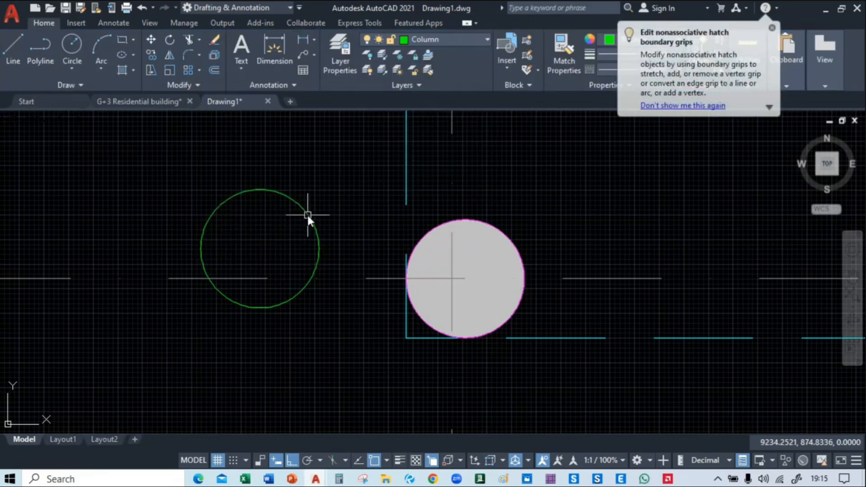
Move the new 150-radius circle upward, clear of the horizontal grid centreline
{"action": "left_click", "coordinate": [307, 215]}
{"action": "key", "text": "m"}
{"action": "key", "text": "Return"}
{"action": "left_click", "coordinate": [232, 243]}
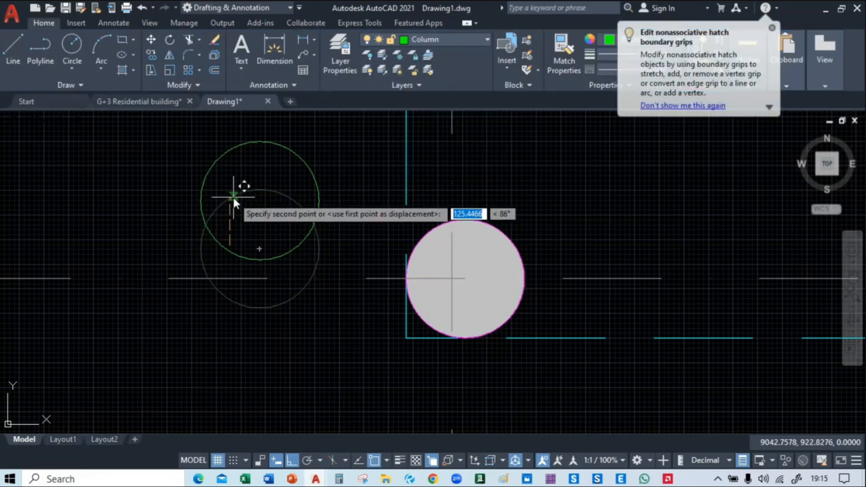
{"action": "left_click", "coordinate": [235, 194]}
Fill the moved circle with a solid cyan hatch
{"action": "left_click", "coordinate": [119, 69]}
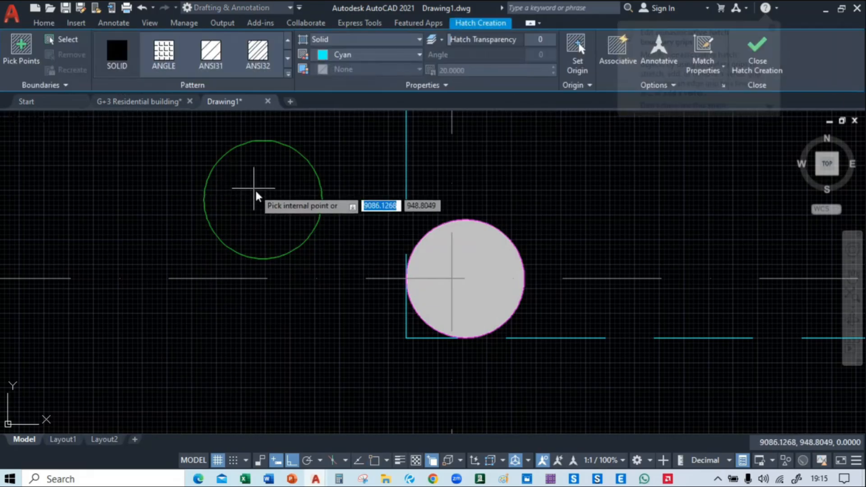
{"action": "left_click", "coordinate": [290, 247]}
{"action": "key", "text": "Return"}
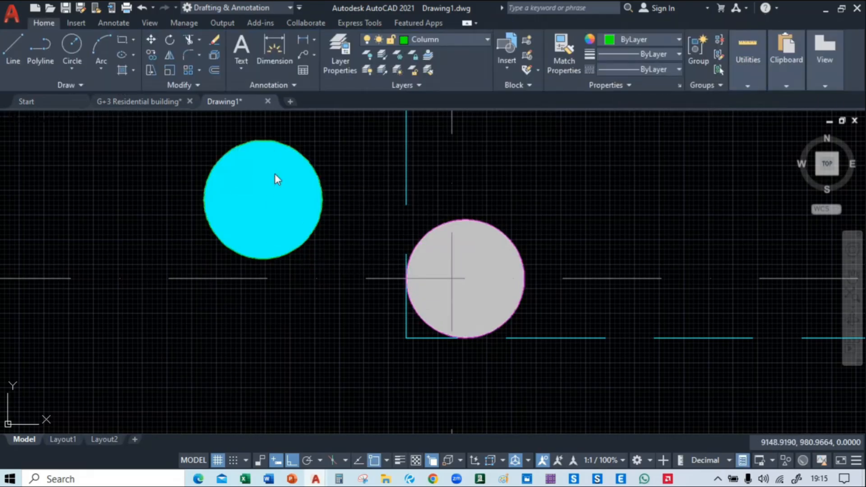
Try to move the hatched circle onto the existing round column, matching the upper quadrant points of the two circles
{"action": "left_click", "coordinate": [277, 183]}
{"action": "key", "text": "m"}
{"action": "key", "text": "Return"}
{"action": "key", "text": "Escape"}
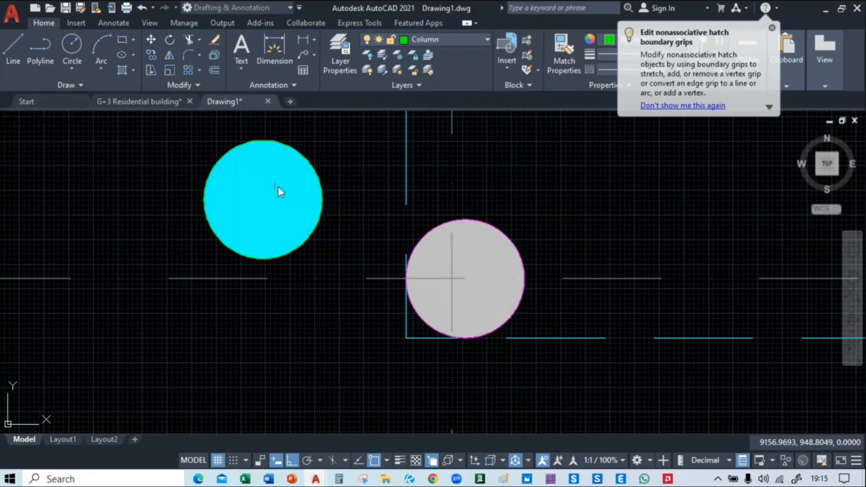
{"action": "left_click", "coordinate": [329, 140]}
{"action": "left_click", "coordinate": [280, 181]}
{"action": "key", "text": "m"}
{"action": "key", "text": "Return"}
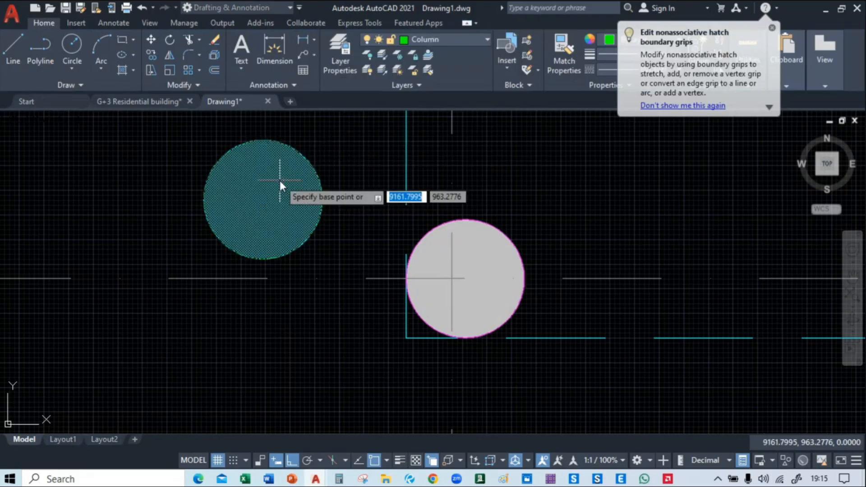
{"action": "left_click", "coordinate": [263, 140]}
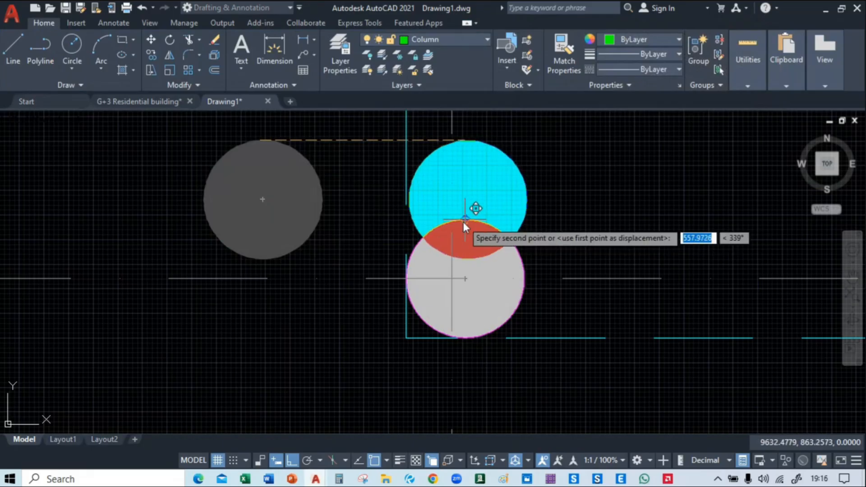
{"action": "left_click", "coordinate": [465, 220]}
Try to stretch the circle's left quadrant out to the left edge of the existing round column
{"action": "scroll", "coordinate": [473, 253], "scroll_direction": "up", "scroll_amount": 4}
{"action": "left_click", "coordinate": [578, 231]}
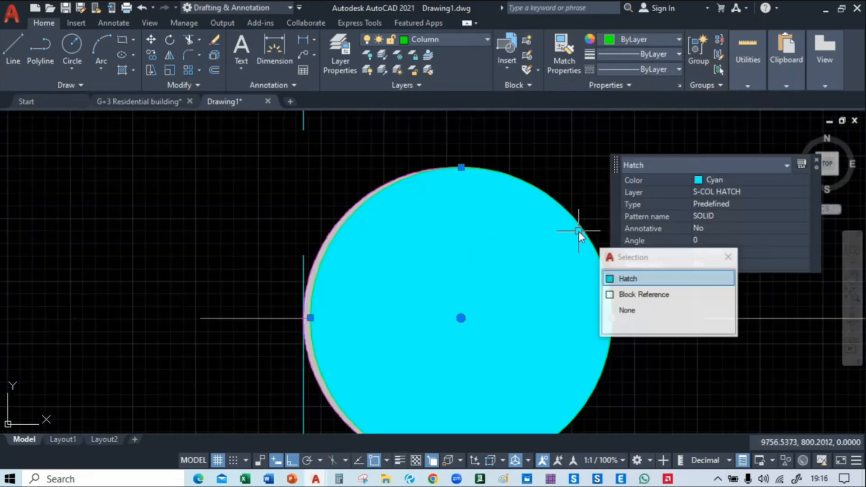
{"action": "key", "text": "Escape"}
{"action": "left_click", "coordinate": [589, 232]}
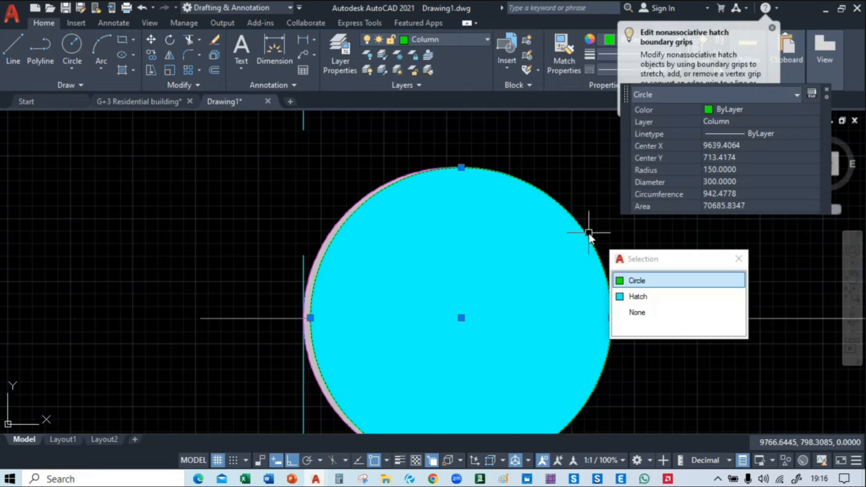
{"action": "type", "text": "m"}
{"action": "middle_click_drag", "start_coordinate": [240, 317], "coordinate": [285, 247]}
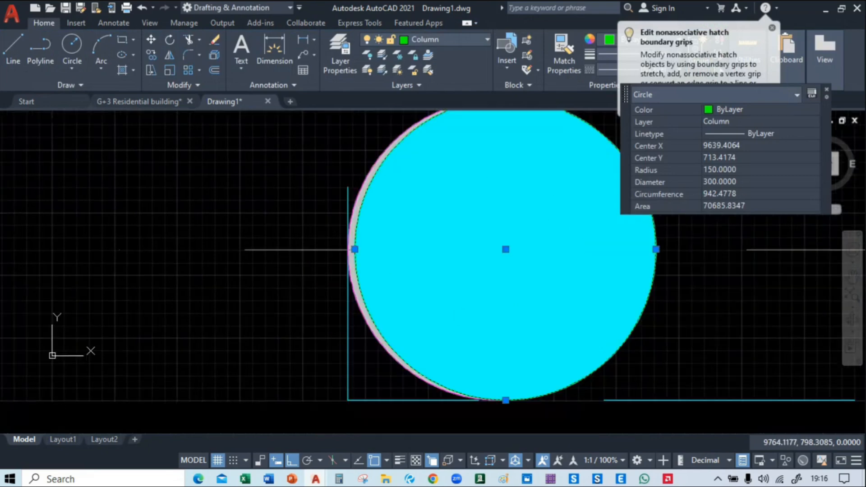
{"action": "scroll", "coordinate": [285, 247], "scroll_direction": "up", "scroll_amount": 4}
{"action": "left_click", "coordinate": [466, 252]}
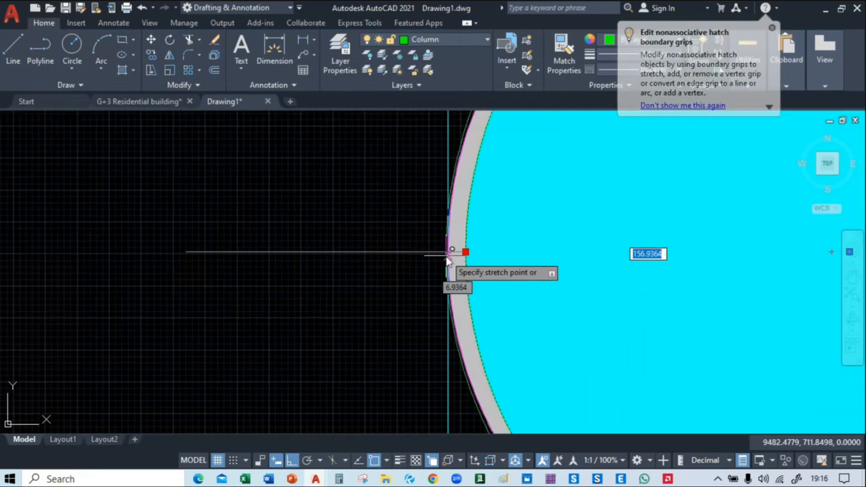
{"action": "left_click", "coordinate": [448, 252]}
{"action": "key", "text": "Escape"}
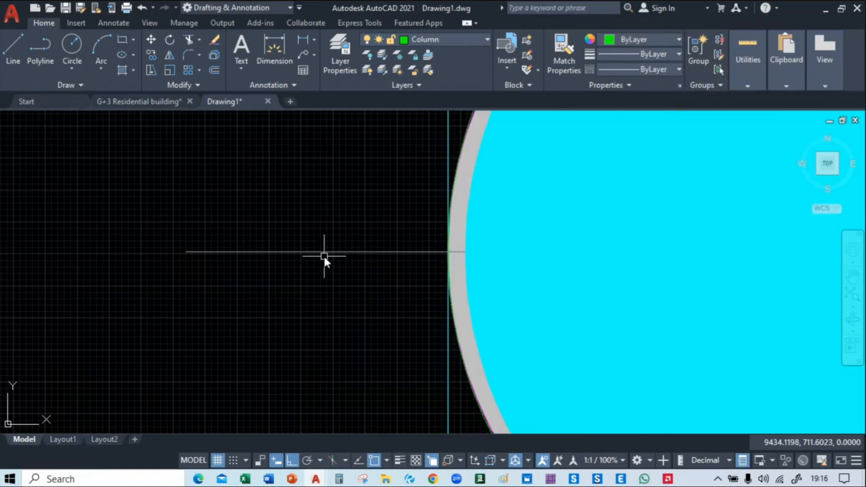
Undo the circle's stretch and the move of the hatched circle onto the round column
{"action": "left_click", "coordinate": [474, 259]}
{"action": "scroll", "coordinate": [497, 269], "scroll_direction": "down", "scroll_amount": 5}
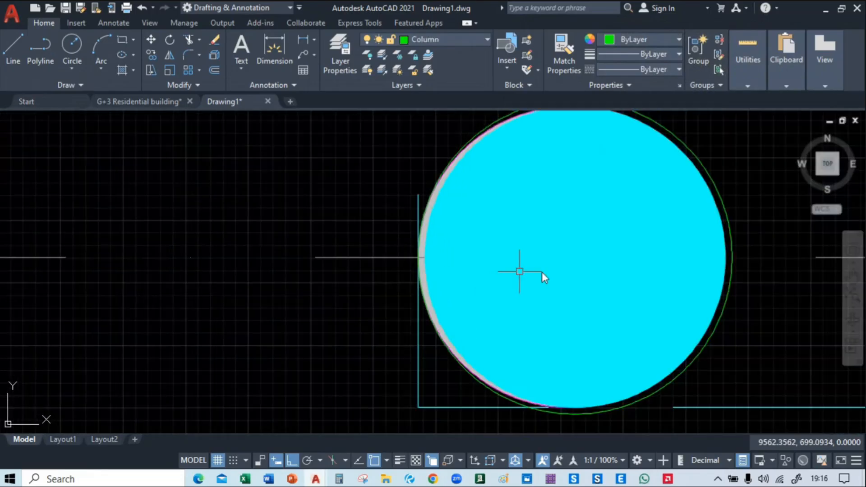
{"action": "mouse_move", "coordinate": [519, 271]}
{"action": "middle_mouse_down"}
{"action": "mouse_move", "coordinate": [544, 282]}
{"action": "mouse_move", "coordinate": [482, 308]}
{"action": "middle_mouse_up"}
{"action": "key", "text": "ctrl+z"}
{"action": "key", "text": "ctrl+z"}
{"action": "key", "text": "ctrl+z"}
{"action": "key", "text": "ctrl+z"}
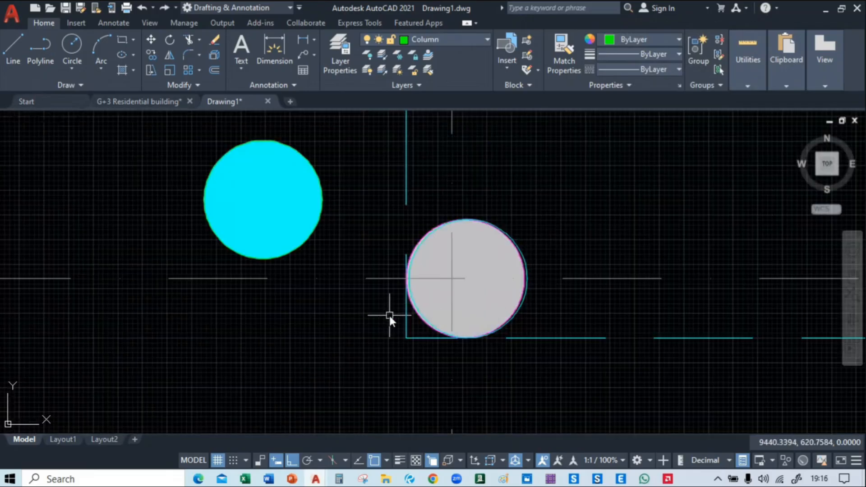
Delete the misplaced hatch and refill the circle beside the round column with a solid cyan hatch
{"action": "left_click", "coordinate": [527, 269]}
{"action": "key", "text": "Delete"}
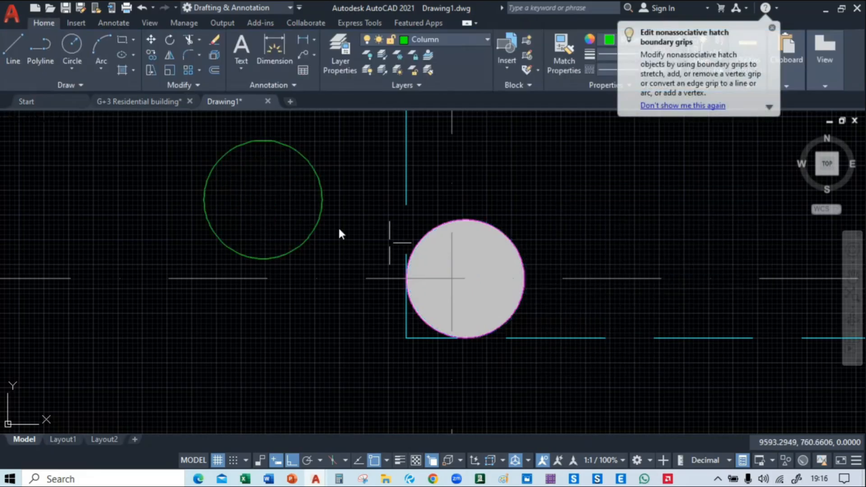
{"action": "left_click", "coordinate": [122, 70]}
{"action": "left_click", "coordinate": [232, 200]}
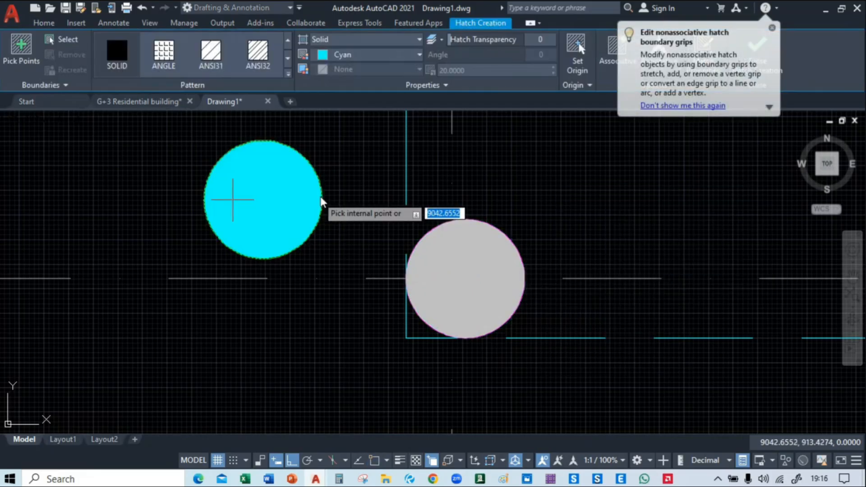
{"action": "key", "text": "Return"}
{"action": "left_click", "coordinate": [328, 133]}
{"action": "left_click", "coordinate": [223, 219]}
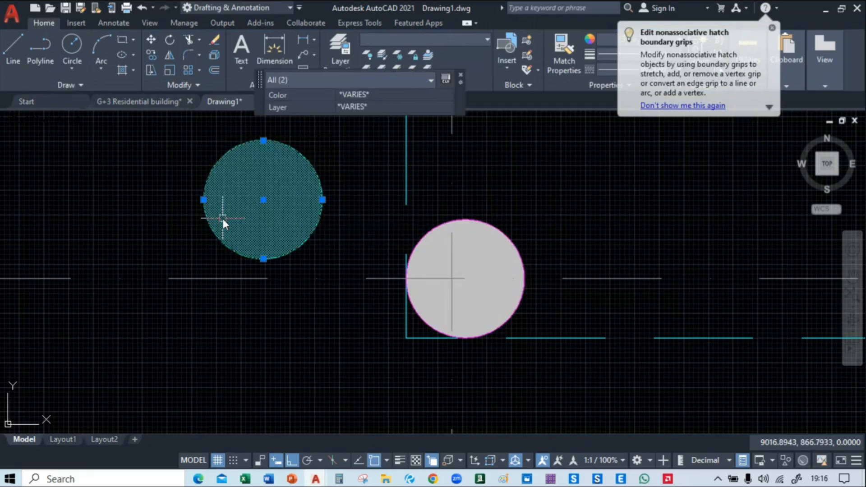
{"action": "type", "text": "m"}
{"action": "key", "text": "Return"}
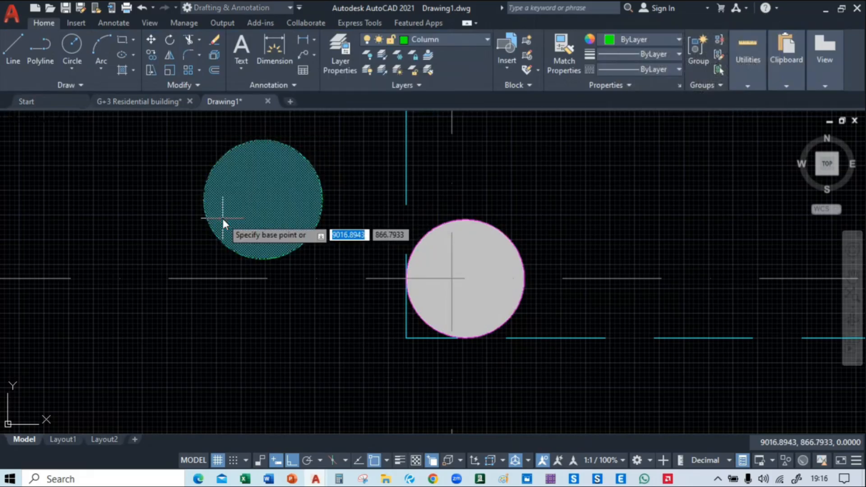
{"action": "middle_click_drag", "start_coordinate": [256, 193], "coordinate": [262, 211]}
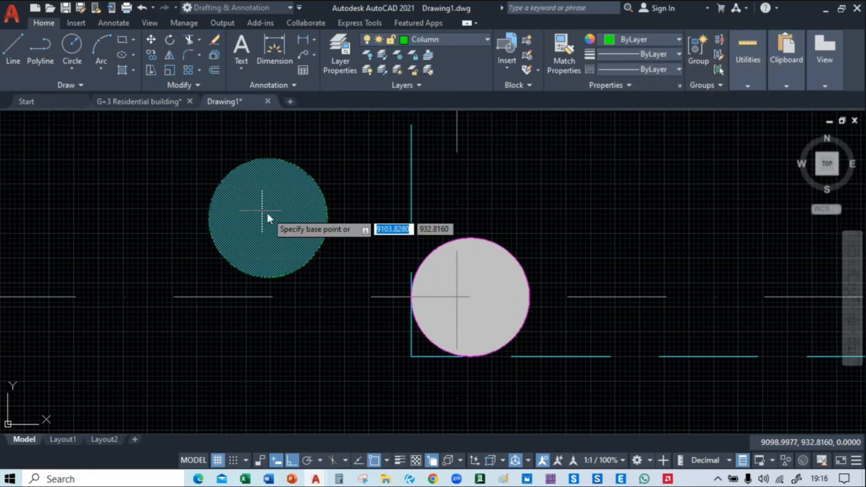
{"action": "left_click", "coordinate": [269, 216]}
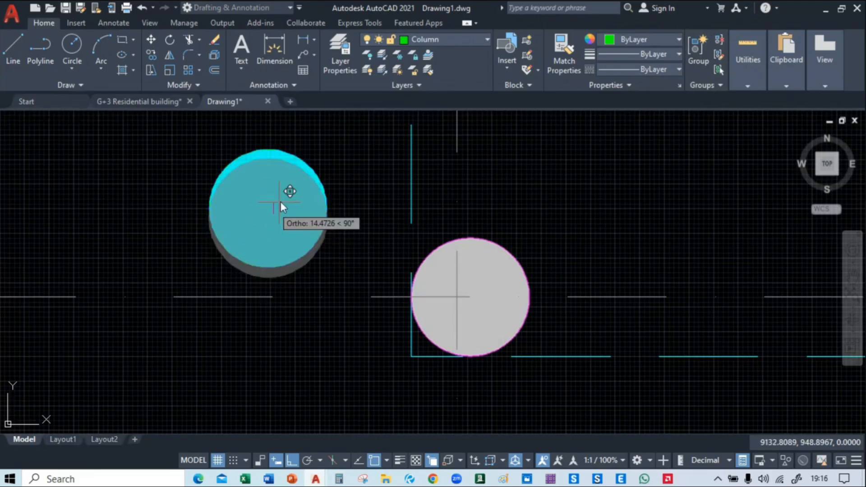
{"action": "key", "text": "Escape"}
Move the circle and its hatch from the circle's centre onto the centre of the existing round column
{"action": "left_click", "coordinate": [257, 153]}
{"action": "left_click", "coordinate": [216, 203]}
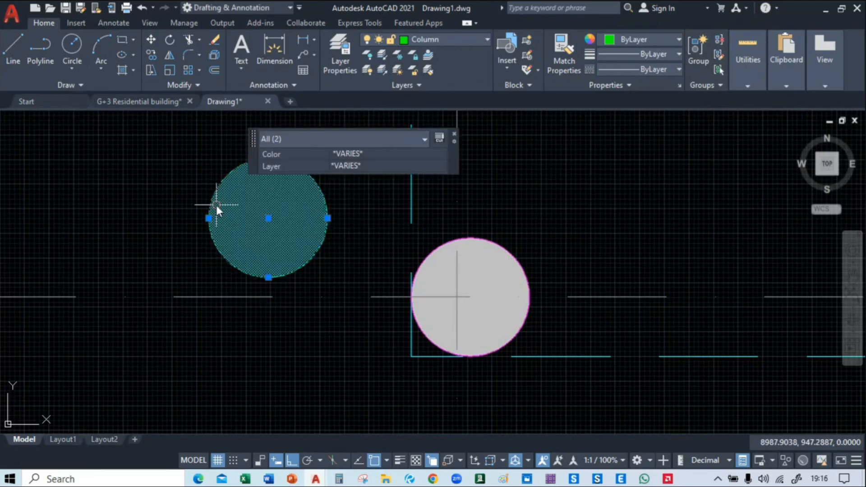
{"action": "type", "text": "m"}
{"action": "key", "text": "Return"}
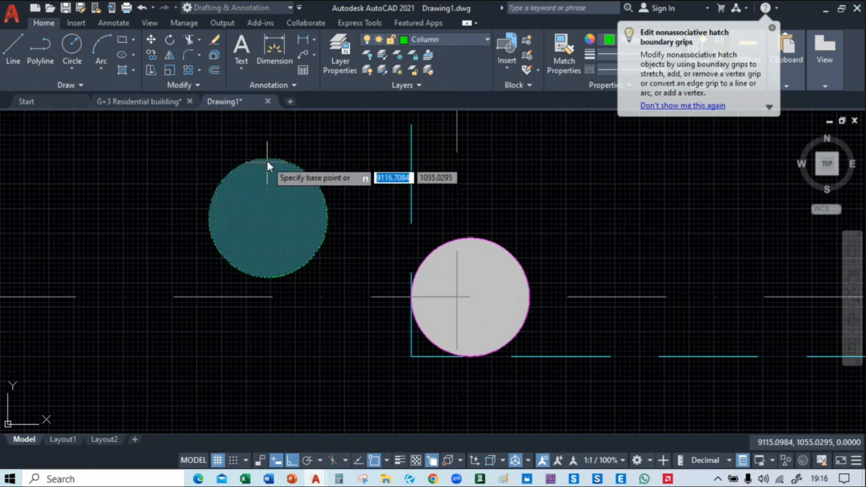
{"action": "scroll", "coordinate": [261, 156], "scroll_direction": "up", "scroll_amount": 2}
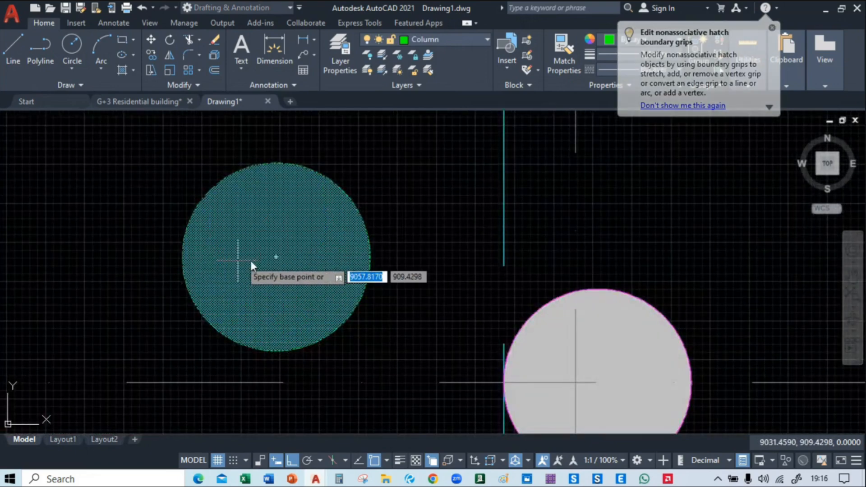
{"action": "key", "text": "Escape"}
{"action": "left_click", "coordinate": [275, 256]}
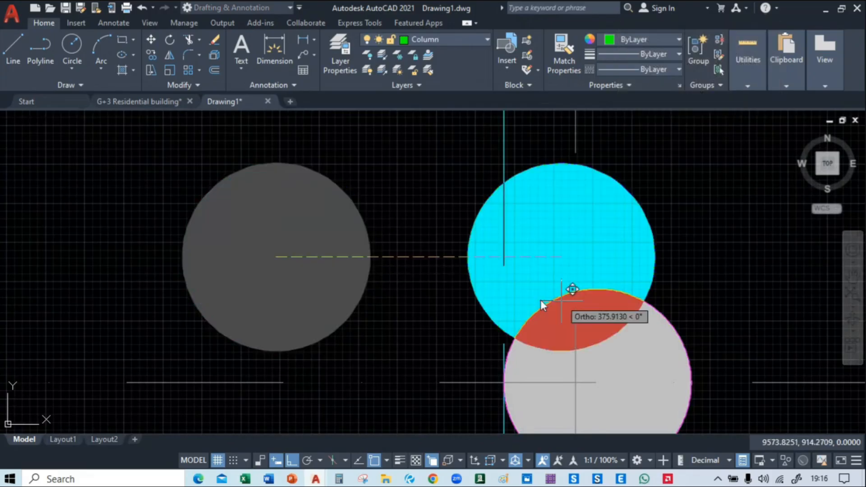
{"action": "middle_click_drag", "start_coordinate": [603, 366], "coordinate": [230, 174]}
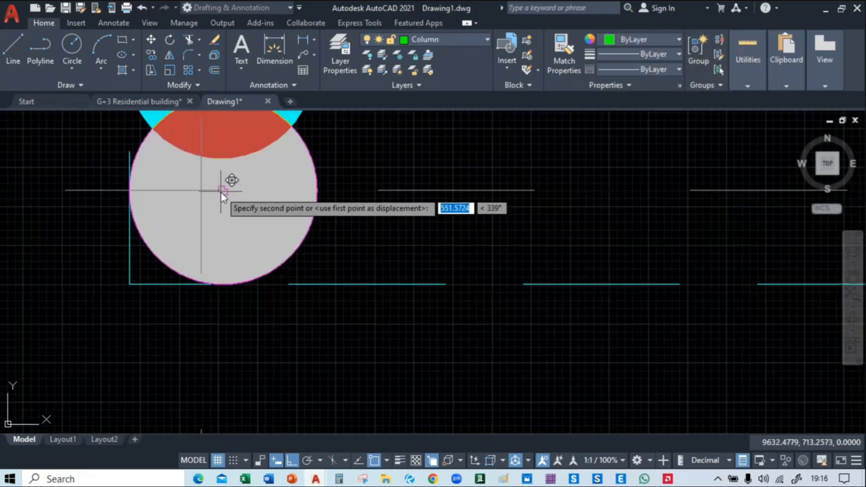
{"action": "scroll", "coordinate": [221, 191], "scroll_direction": "up", "scroll_amount": 8}
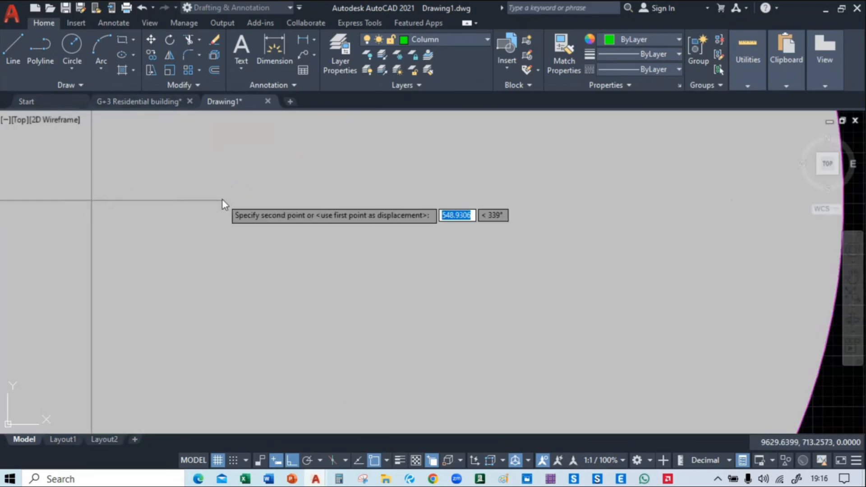
{"action": "scroll", "coordinate": [222, 199], "scroll_direction": "down", "scroll_amount": 5}
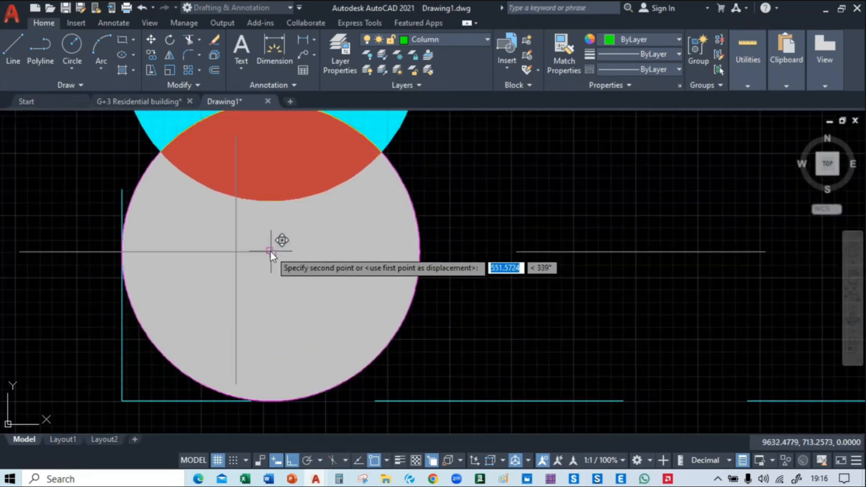
{"action": "left_click", "coordinate": [270, 251]}
Copy the placed circle with its hatch from its centre to the other round column's centre, 3460 to the right along the same grid centreline
{"action": "scroll", "coordinate": [332, 300], "scroll_direction": "down", "scroll_amount": 5}
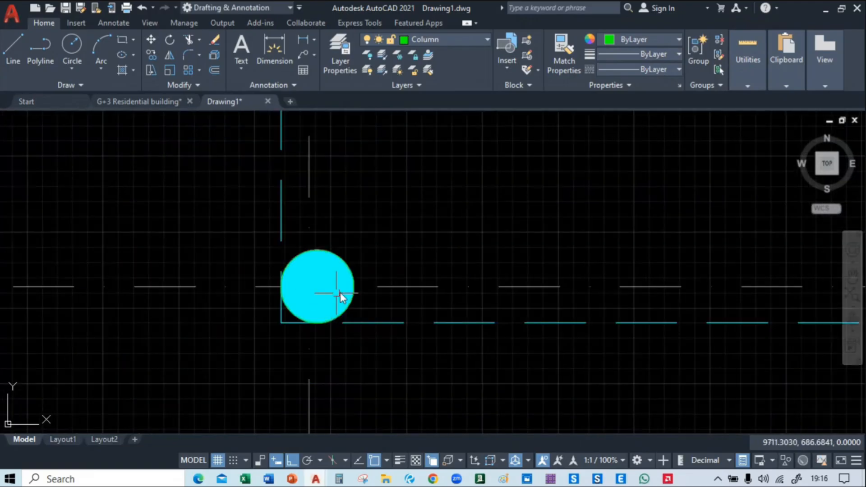
{"action": "scroll", "coordinate": [442, 286], "scroll_direction": "down", "scroll_amount": 3}
{"action": "mouse_move", "coordinate": [442, 286]}
{"action": "middle_mouse_down"}
{"action": "mouse_move", "coordinate": [309, 275]}
{"action": "mouse_move", "coordinate": [354, 274]}
{"action": "middle_mouse_up"}
{"action": "scroll", "coordinate": [258, 264], "scroll_direction": "up", "scroll_amount": 3}
{"action": "left_click", "coordinate": [258, 263]}
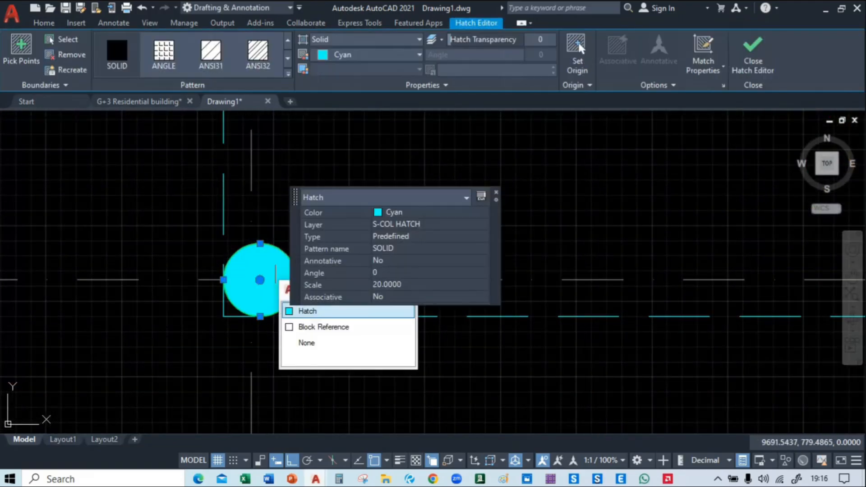
{"action": "key", "text": "Escape"}
{"action": "left_click", "coordinate": [275, 248]}
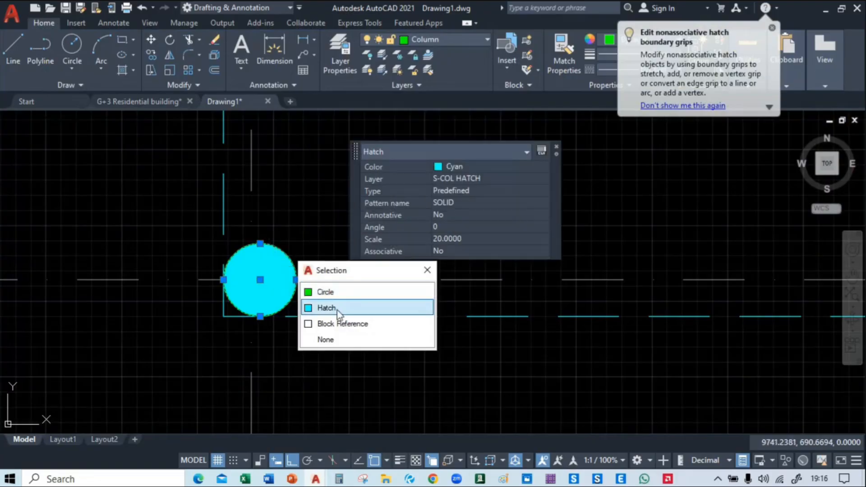
{"action": "left_click", "coordinate": [337, 308]}
{"action": "left_click", "coordinate": [290, 267]}
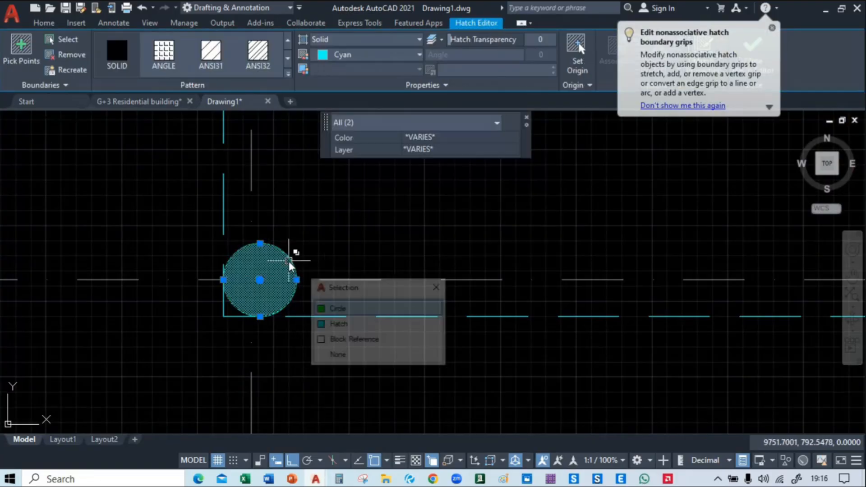
{"action": "left_click", "coordinate": [337, 306]}
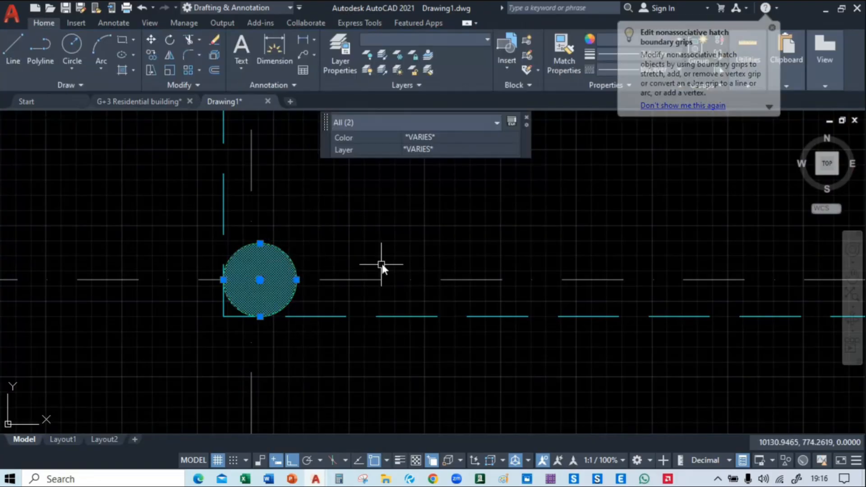
{"action": "middle_click_drag", "start_coordinate": [381, 264], "coordinate": [271, 270]}
{"action": "type", "text": "Co"}
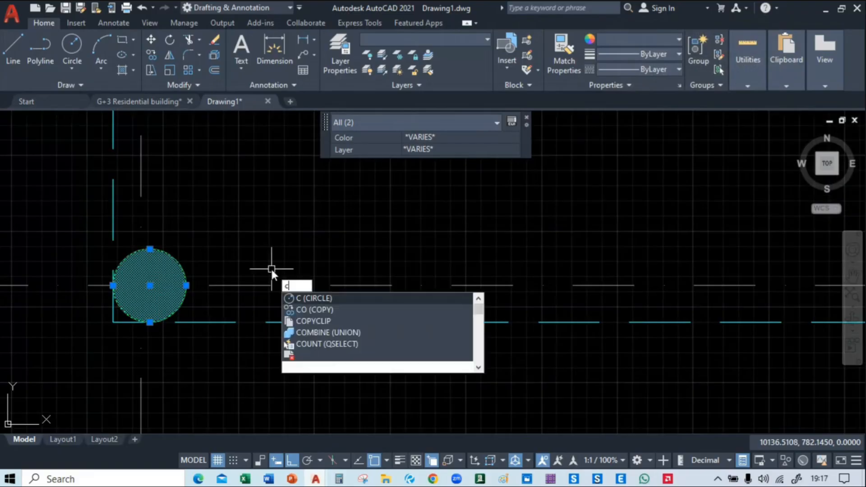
{"action": "key", "text": "Return"}
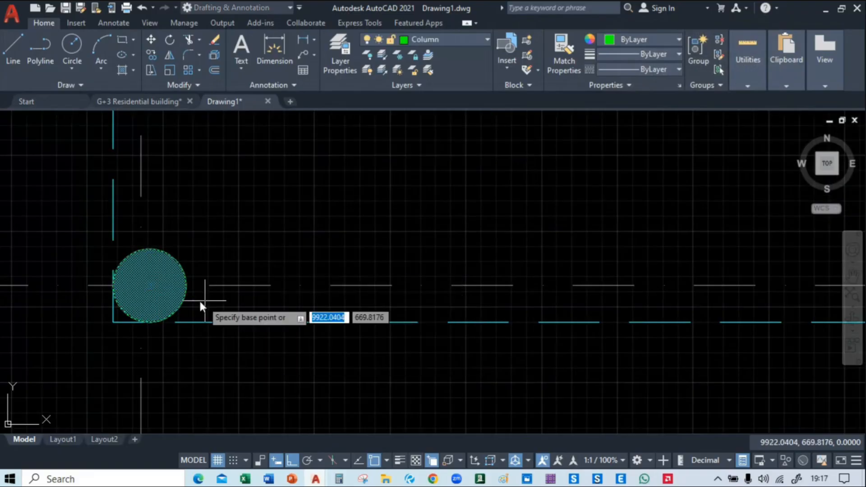
{"action": "scroll", "coordinate": [148, 286], "scroll_direction": "up", "scroll_amount": 5}
{"action": "left_click", "coordinate": [151, 284]}
{"action": "scroll", "coordinate": [151, 284], "scroll_direction": "down", "scroll_amount": 5}
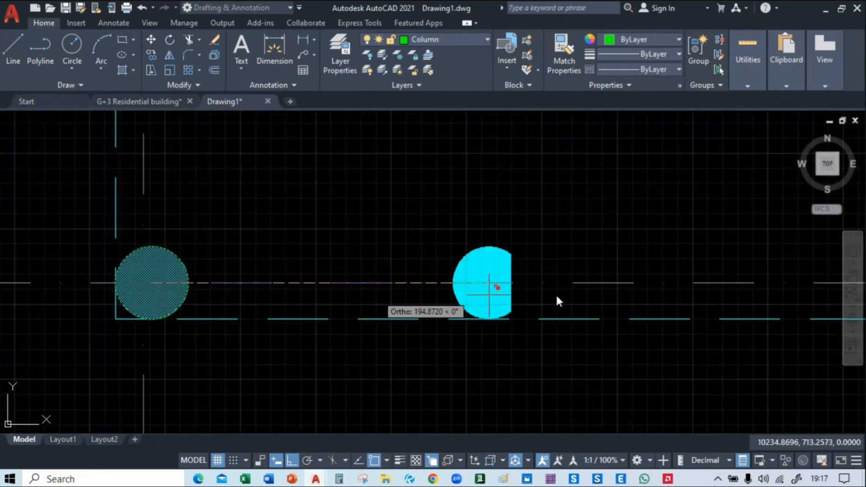
{"action": "middle_click_drag", "start_coordinate": [589, 298], "coordinate": [1, 265]}
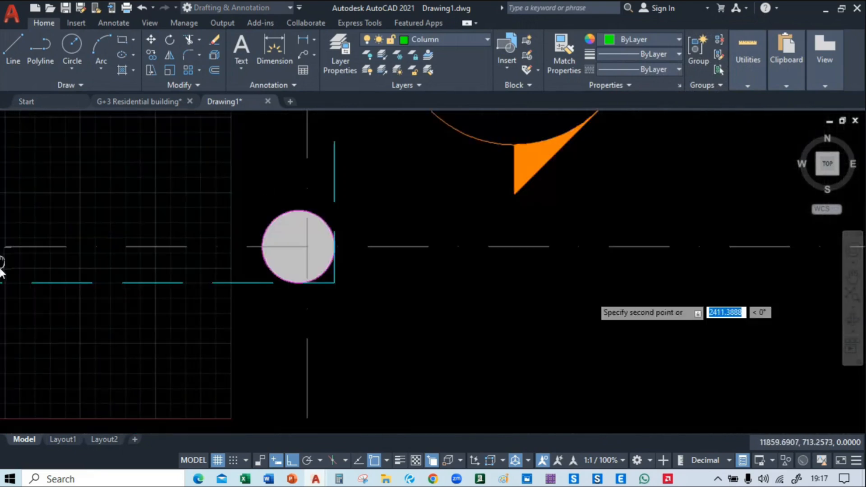
{"action": "left_click", "coordinate": [298, 251]}
{"action": "key", "text": "Escape"}
{"action": "scroll", "coordinate": [462, 275], "scroll_direction": "down", "scroll_amount": 5}
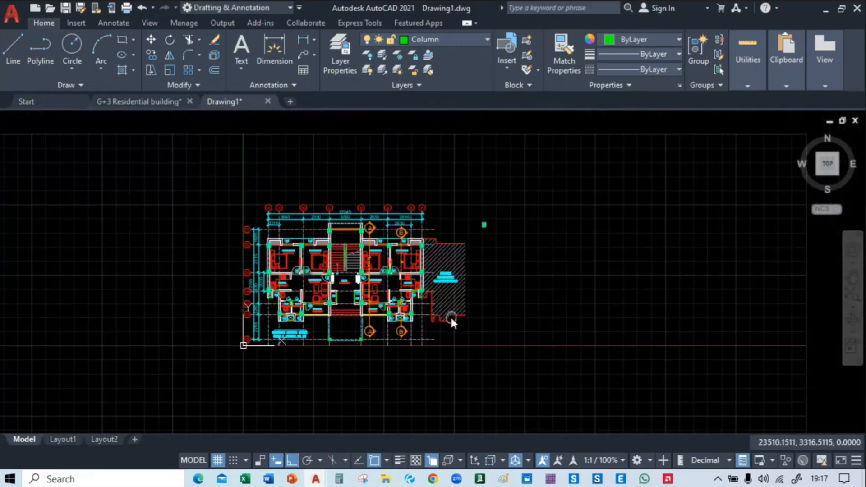
{"action": "scroll", "coordinate": [448, 235], "scroll_direction": "up", "scroll_amount": 5}
{"action": "mouse_move", "coordinate": [447, 232]}
{"action": "middle_mouse_down"}
{"action": "mouse_move", "coordinate": [319, 136]}
{"action": "mouse_move", "coordinate": [330, 199]}
{"action": "middle_mouse_up"}
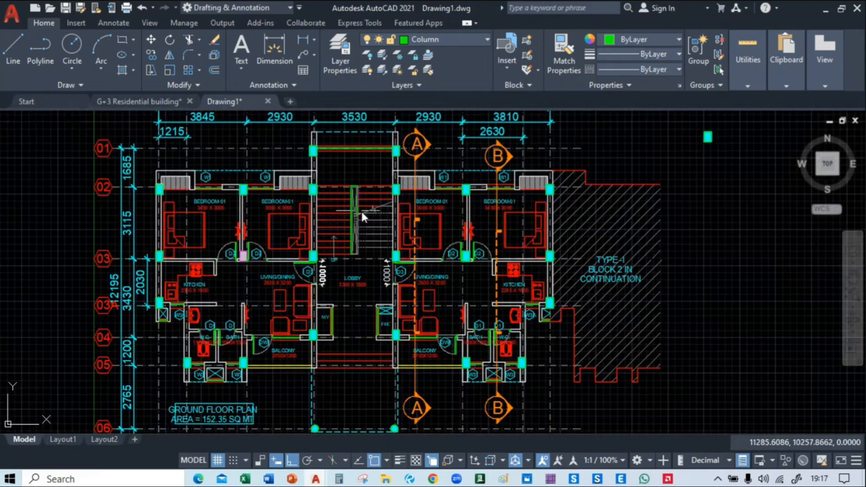
{"action": "middle_click_drag", "start_coordinate": [378, 207], "coordinate": [396, 226]}
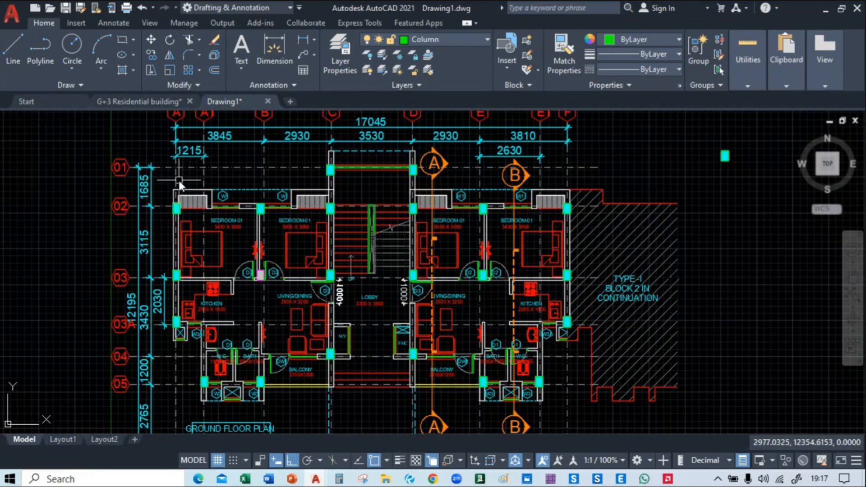
Delete the spare rectangular column and its hatch from the empty space beside the floor plan
{"action": "mouse_move", "coordinate": [392, 313]}
{"action": "middle_mouse_down"}
{"action": "mouse_move", "coordinate": [328, 101]}
{"action": "mouse_move", "coordinate": [351, 225]}
{"action": "middle_mouse_up"}
{"action": "mouse_move", "coordinate": [432, 190]}
{"action": "middle_mouse_down"}
{"action": "mouse_move", "coordinate": [367, 285]}
{"action": "mouse_move", "coordinate": [347, 266]}
{"action": "middle_mouse_up"}
{"action": "middle_click_drag", "start_coordinate": [715, 195], "coordinate": [541, 215]}
{"action": "scroll", "coordinate": [431, 176], "scroll_direction": "up", "scroll_amount": 5}
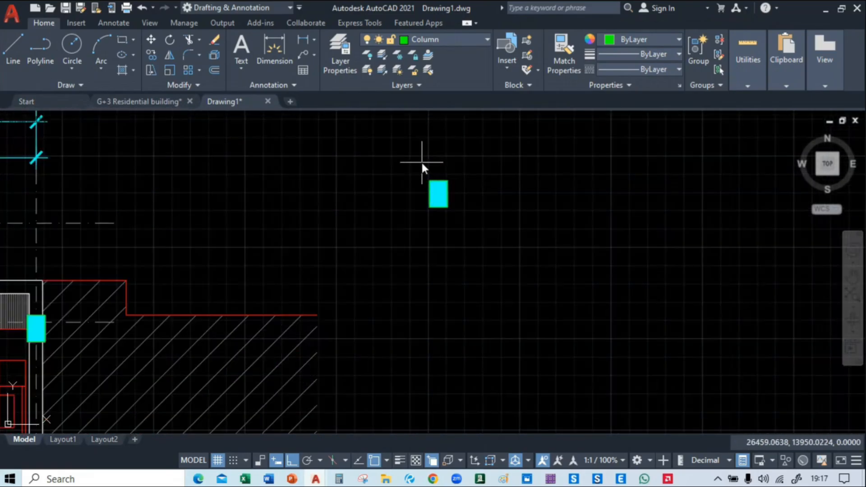
{"action": "left_click", "coordinate": [423, 161]}
{"action": "left_click", "coordinate": [491, 222]}
{"action": "key", "text": "Delete"}
Draw a horizontal line about 5534 long in the empty space beside the floor plan, near grid line 02
{"action": "middle_click_drag", "start_coordinate": [273, 244], "coordinate": [507, 166]}
{"action": "scroll", "coordinate": [515, 164], "scroll_direction": "down", "scroll_amount": 5}
{"action": "middle_click_drag", "start_coordinate": [244, 180], "coordinate": [375, 246]}
{"action": "middle_click_drag", "start_coordinate": [231, 201], "coordinate": [400, 229]}
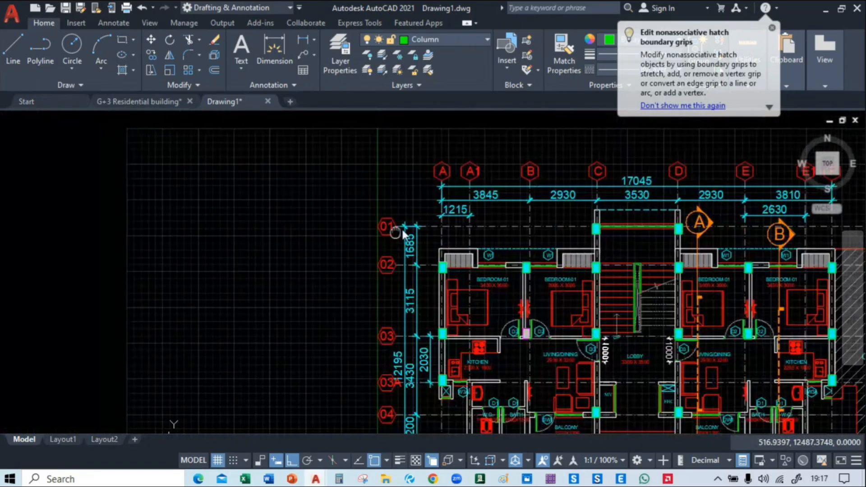
{"action": "middle_click_drag", "start_coordinate": [201, 269], "coordinate": [296, 252]}
{"action": "scroll", "coordinate": [276, 250], "scroll_direction": "up", "scroll_amount": 2}
{"action": "left_click", "coordinate": [6, 51]}
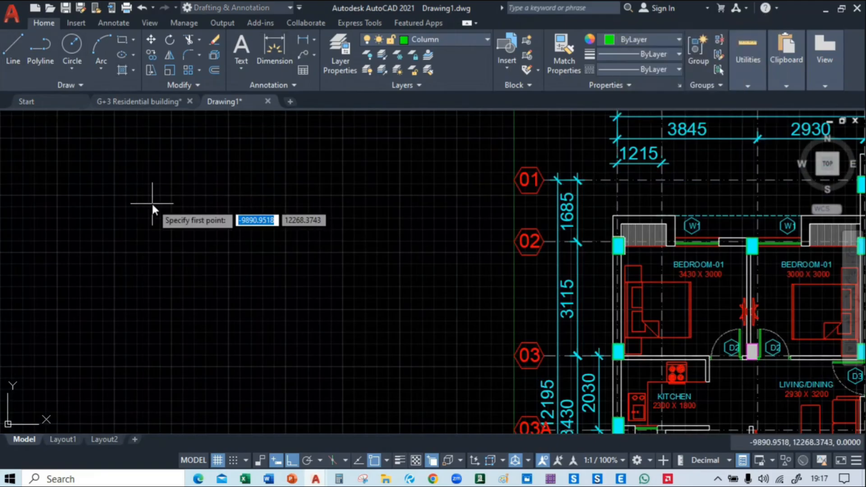
{"action": "left_click", "coordinate": [217, 233]}
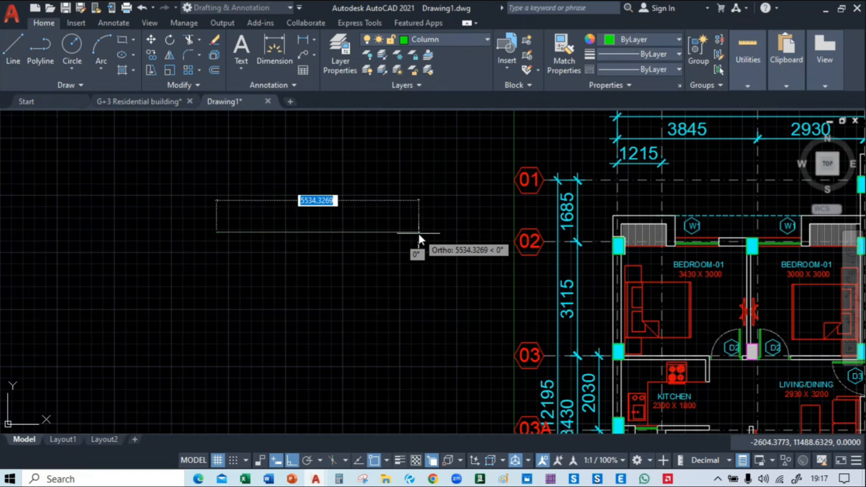
{"action": "left_click", "coordinate": [418, 233]}
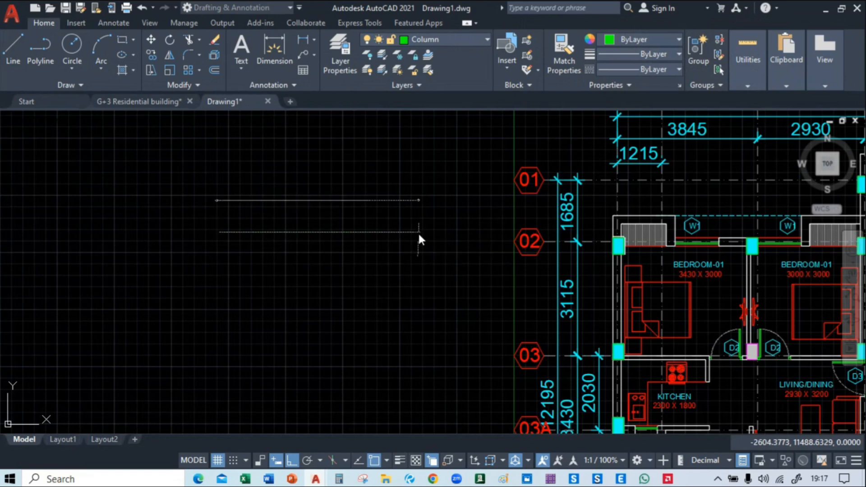
{"action": "key", "text": "Return"}
{"action": "middle_click_drag", "start_coordinate": [369, 251], "coordinate": [340, 258]}
{"action": "mouse_move", "coordinate": [386, 479]}
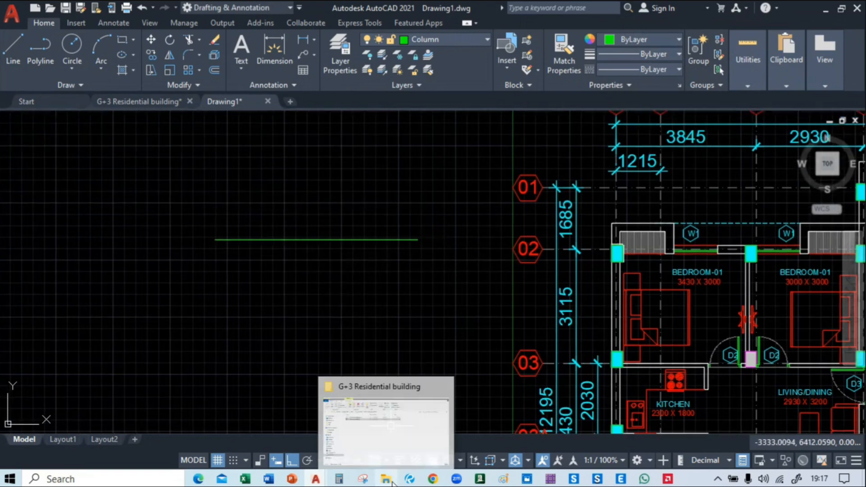
{"action": "left_click", "coordinate": [382, 424]}
{"action": "left_click", "coordinate": [792, 8]}
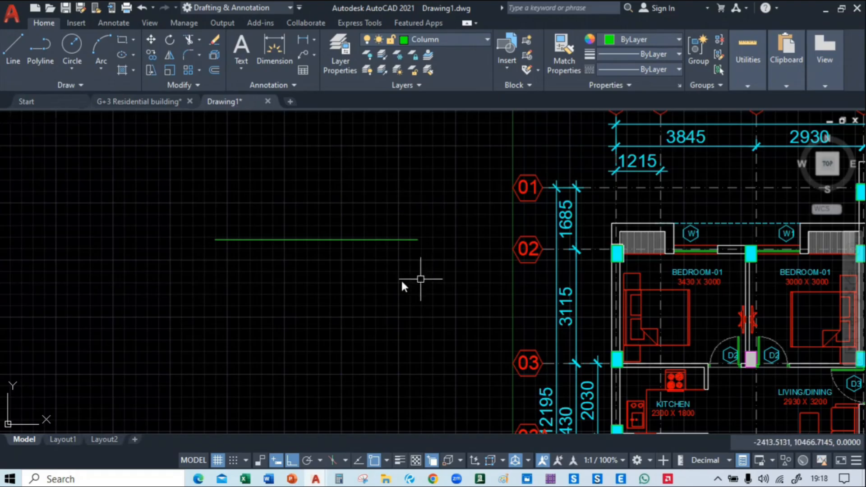
Copy the horizontal line 230 straight down to form a parallel pair
{"action": "scroll", "coordinate": [288, 253], "scroll_direction": "up", "scroll_amount": 4}
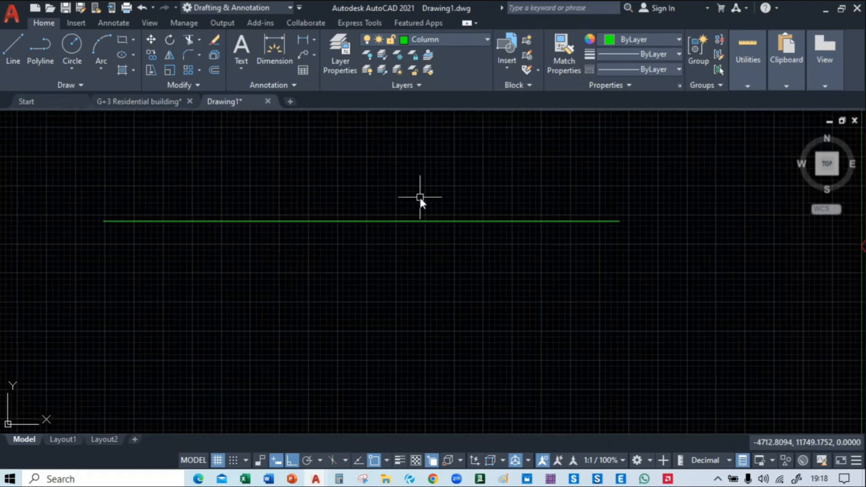
{"action": "left_click", "coordinate": [374, 221]}
{"action": "type", "text": "co"}
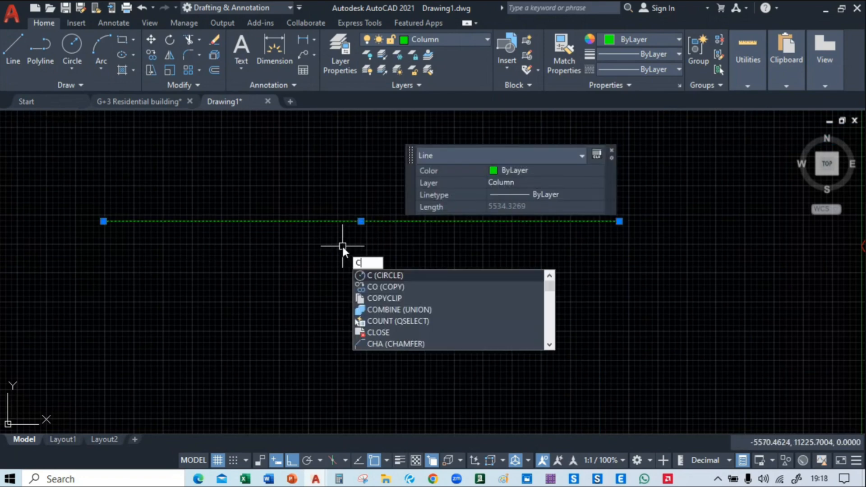
{"action": "key", "text": "Return"}
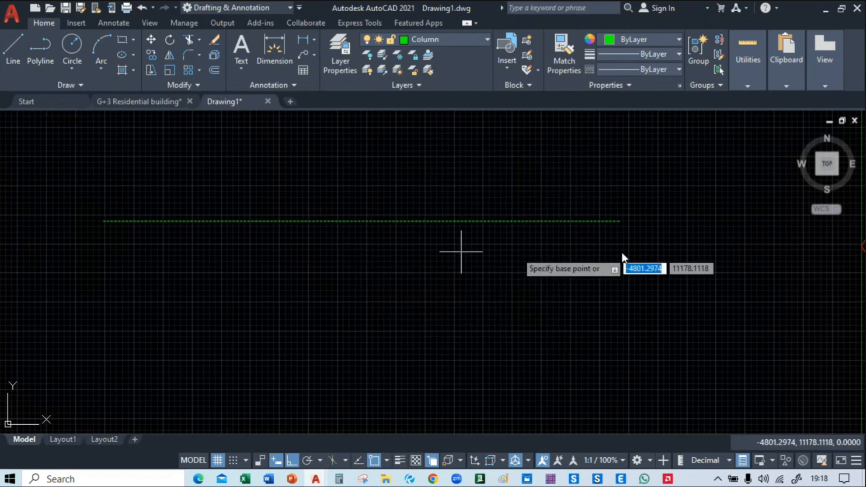
{"action": "left_click", "coordinate": [619, 221]}
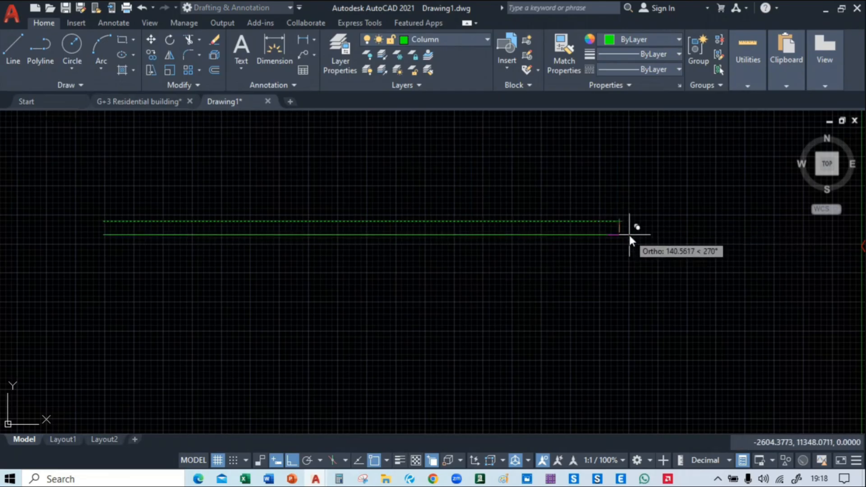
{"action": "type", "text": "230"}
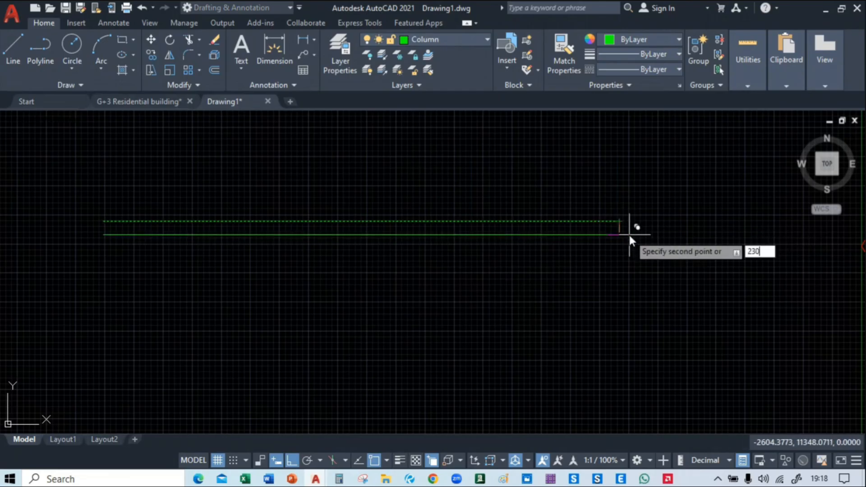
{"action": "key", "text": "Return"}
{"action": "key", "text": "Return"}
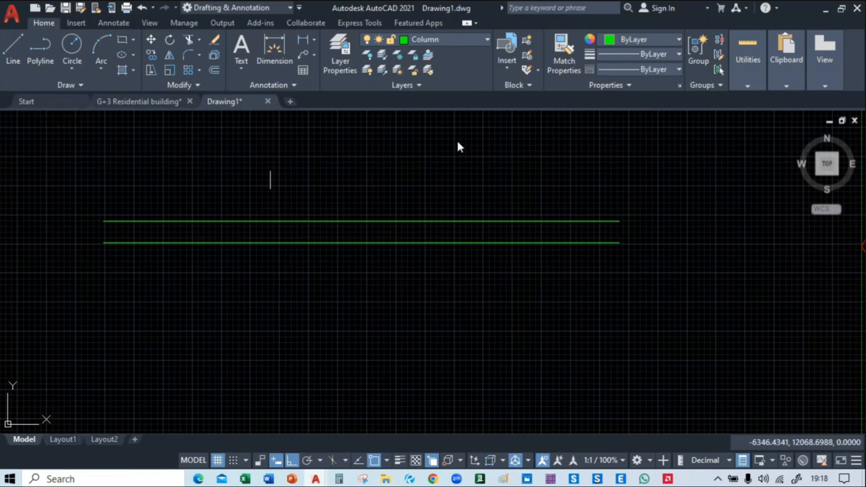
{"action": "middle_click_drag", "start_coordinate": [215, 196], "coordinate": [273, 200]}
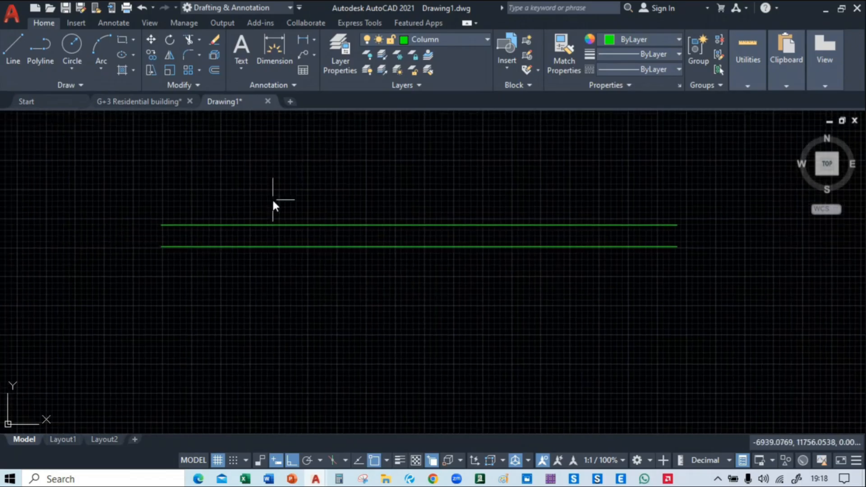
{"action": "left_click", "coordinate": [253, 201]}
{"action": "left_click", "coordinate": [185, 293]}
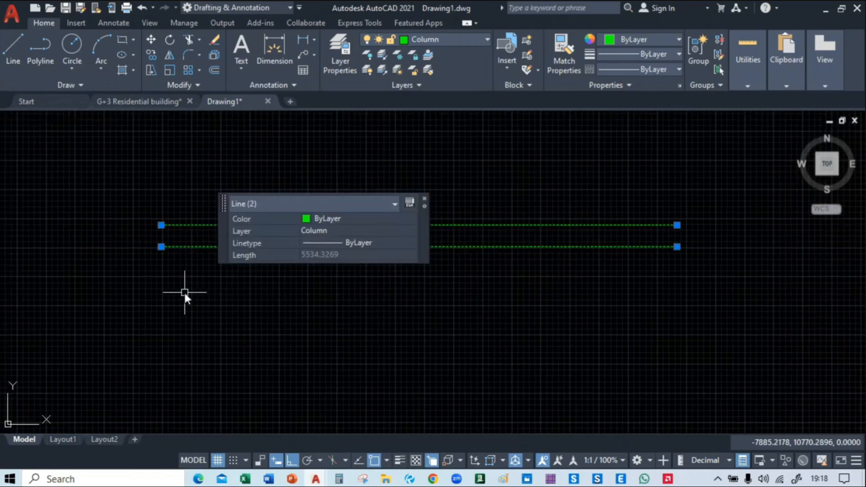
{"action": "type", "text": "m"}
{"action": "key", "text": "Return"}
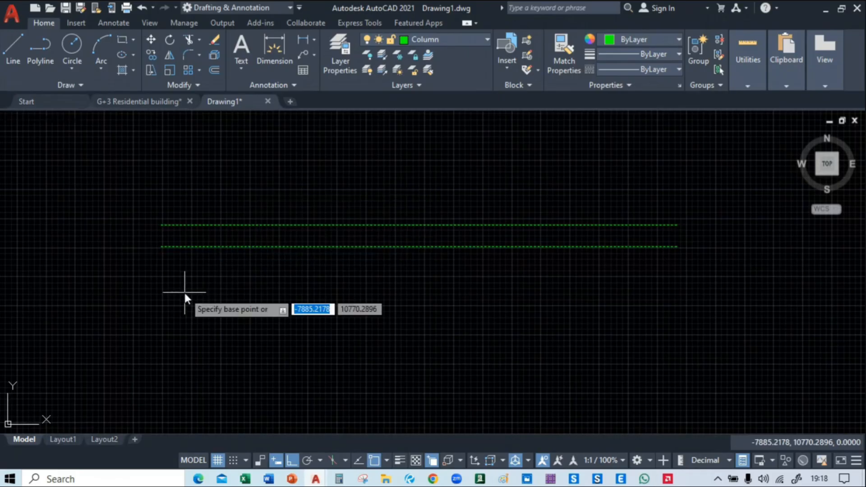
{"action": "left_click", "coordinate": [159, 247]}
{"action": "scroll", "coordinate": [158, 246], "scroll_direction": "down", "scroll_amount": 4}
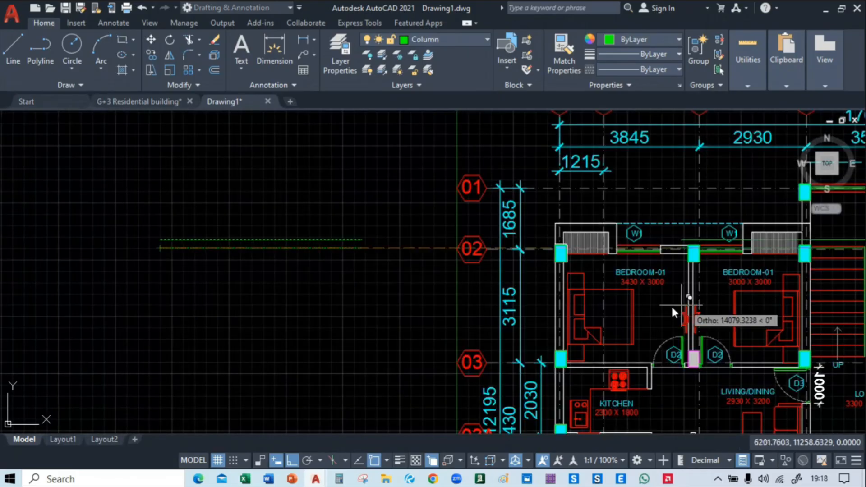
{"action": "scroll", "coordinate": [695, 247], "scroll_direction": "up", "scroll_amount": 4}
{"action": "left_click", "coordinate": [368, 266]}
{"action": "scroll", "coordinate": [147, 296], "scroll_direction": "down", "scroll_amount": 8}
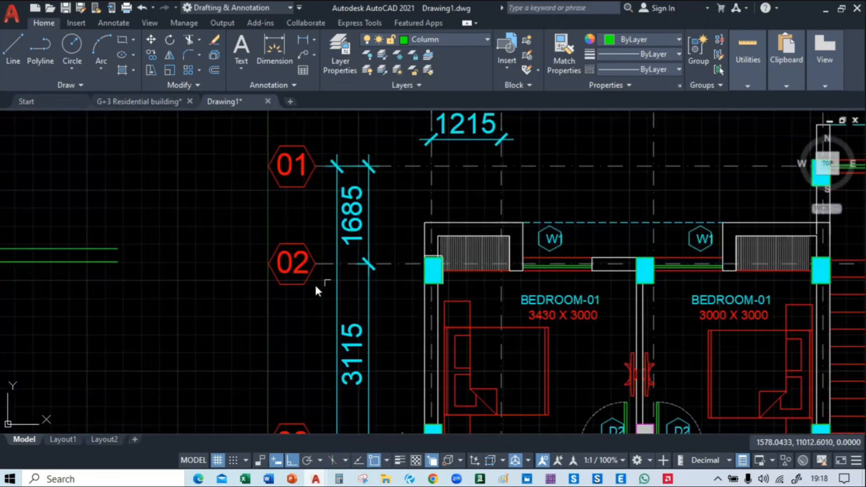
Try to move the pair of parallel lines by their left end to the column at grids A and 02
{"action": "scroll", "coordinate": [404, 240], "scroll_direction": "up", "scroll_amount": 6}
{"action": "left_click", "coordinate": [399, 245]}
{"action": "left_click", "coordinate": [337, 297]}
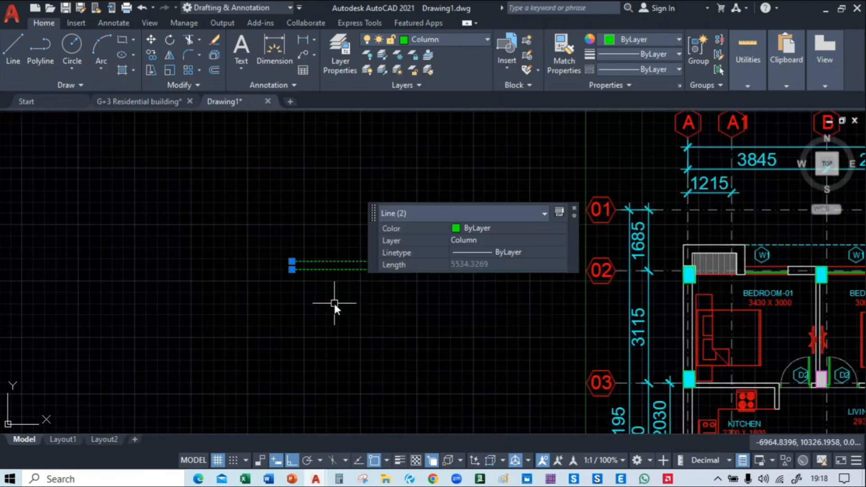
{"action": "type", "text": "m"}
{"action": "key", "text": "Return"}
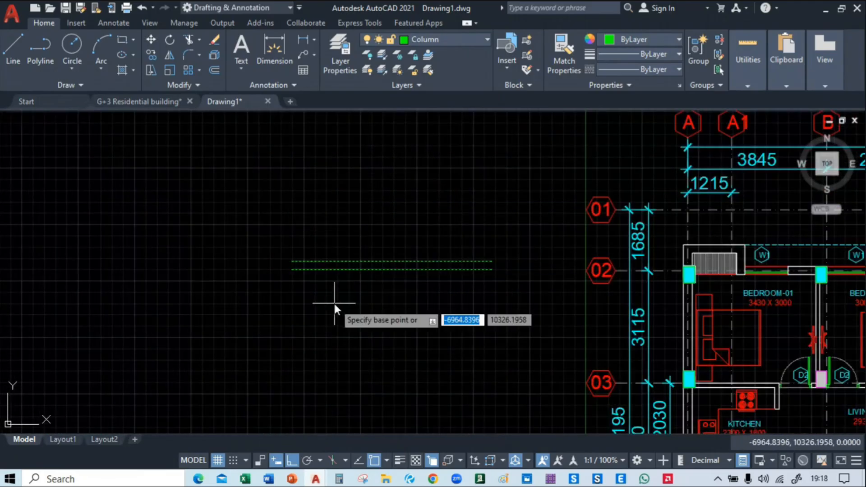
{"action": "left_click", "coordinate": [290, 258]}
{"action": "middle_click_drag", "start_coordinate": [667, 267], "coordinate": [363, 267]}
{"action": "scroll", "coordinate": [350, 280], "scroll_direction": "up", "scroll_amount": 8}
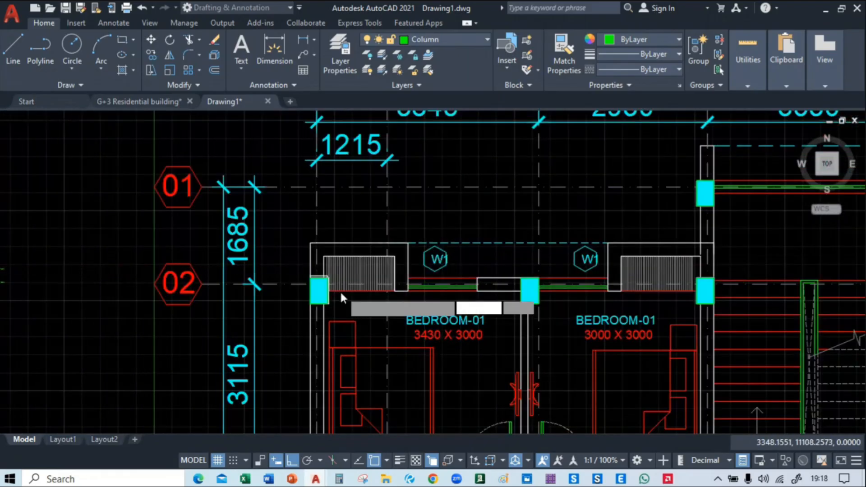
{"action": "scroll", "coordinate": [308, 264], "scroll_direction": "up", "scroll_amount": 4}
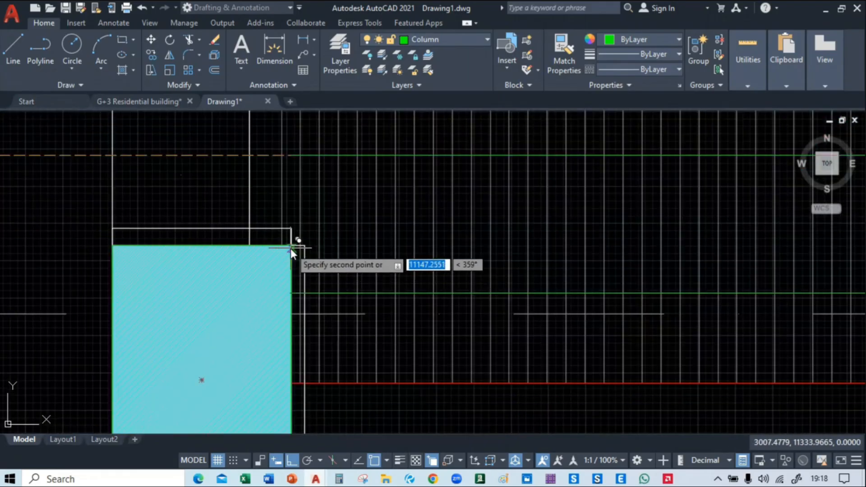
{"action": "scroll", "coordinate": [291, 248], "scroll_direction": "down", "scroll_amount": 5}
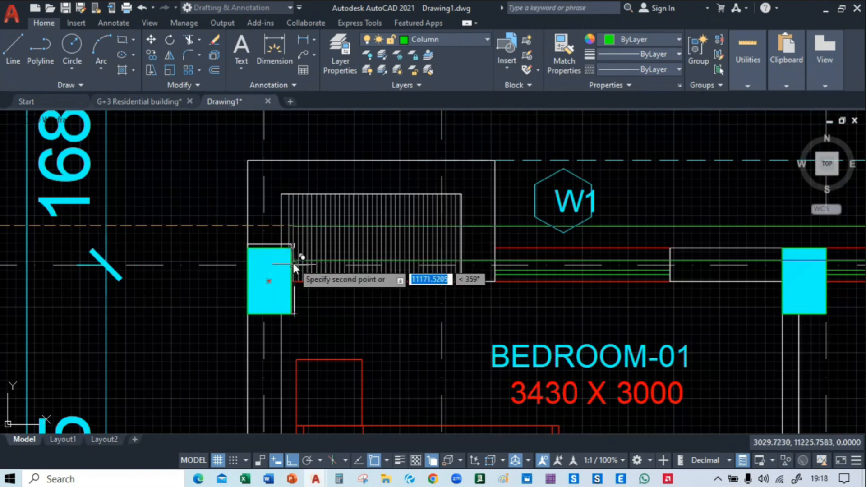
{"action": "left_click", "coordinate": [293, 264]}
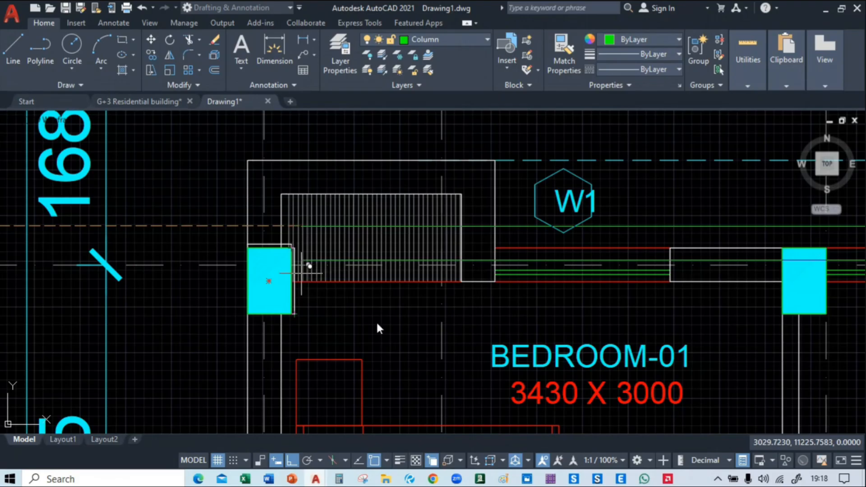
{"action": "mouse_move", "coordinate": [433, 479]}
{"action": "left_click", "coordinate": [386, 427]}
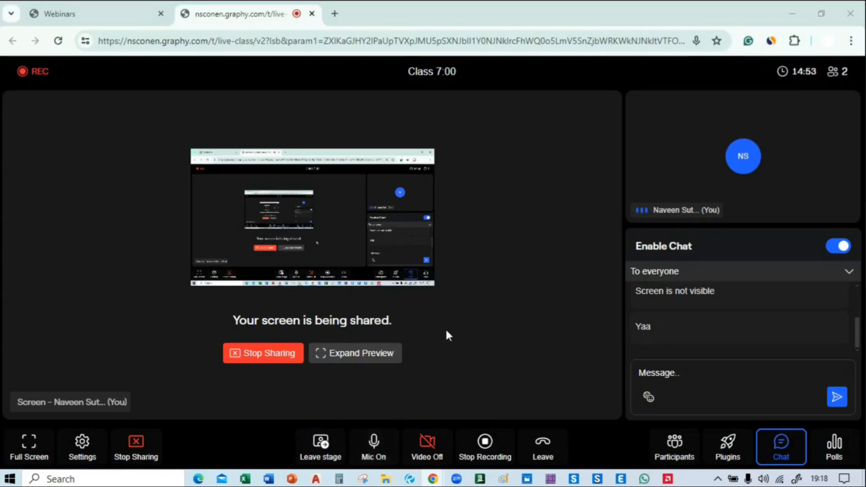
{"action": "key", "text": "alt+Tab"}
Copy the pair of lines from the upper line's left endpoint to the upper right corner of the column at grids A and 02
{"action": "mouse_move", "coordinate": [307, 283]}
{"action": "middle_mouse_down"}
{"action": "mouse_move", "coordinate": [291, 223]}
{"action": "mouse_move", "coordinate": [149, 258]}
{"action": "mouse_move", "coordinate": [419, 250]}
{"action": "middle_mouse_up"}
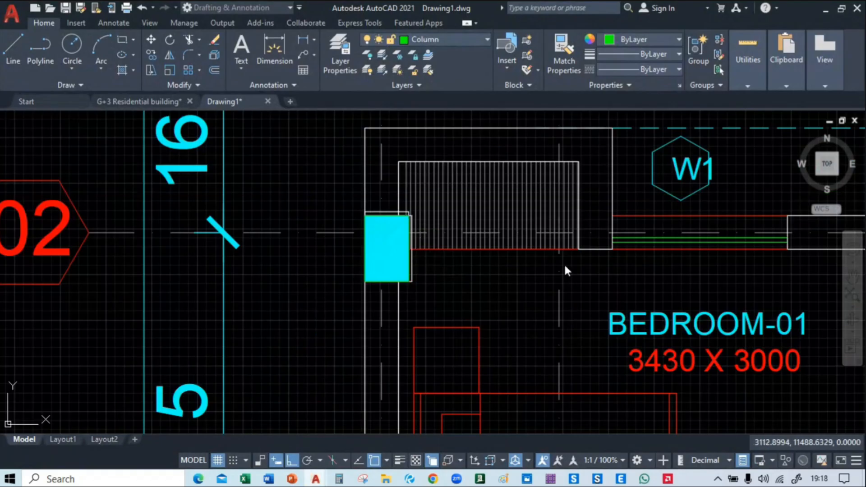
{"action": "middle_click_drag", "start_coordinate": [810, 260], "coordinate": [376, 260]}
{"action": "middle_click_drag", "start_coordinate": [140, 268], "coordinate": [509, 277]}
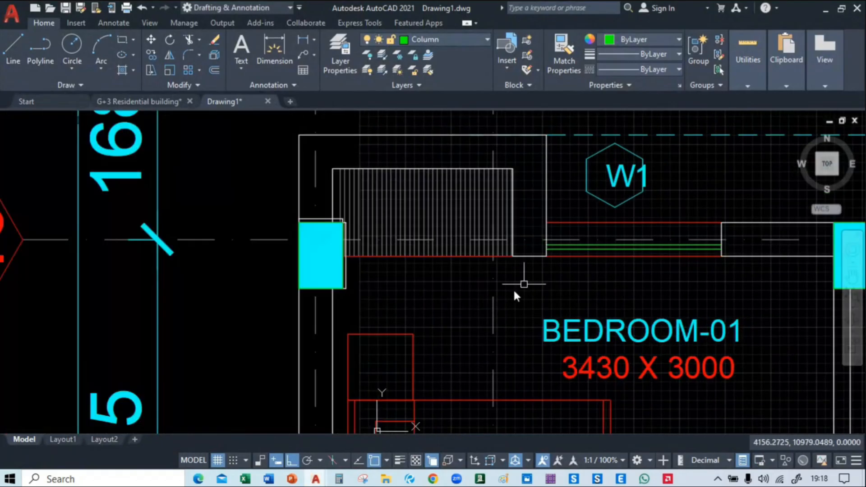
{"action": "scroll", "coordinate": [482, 298], "scroll_direction": "down", "scroll_amount": 5}
{"action": "middle_click_drag", "start_coordinate": [163, 290], "coordinate": [573, 244]}
{"action": "left_click", "coordinate": [464, 197]}
{"action": "left_click", "coordinate": [188, 281]}
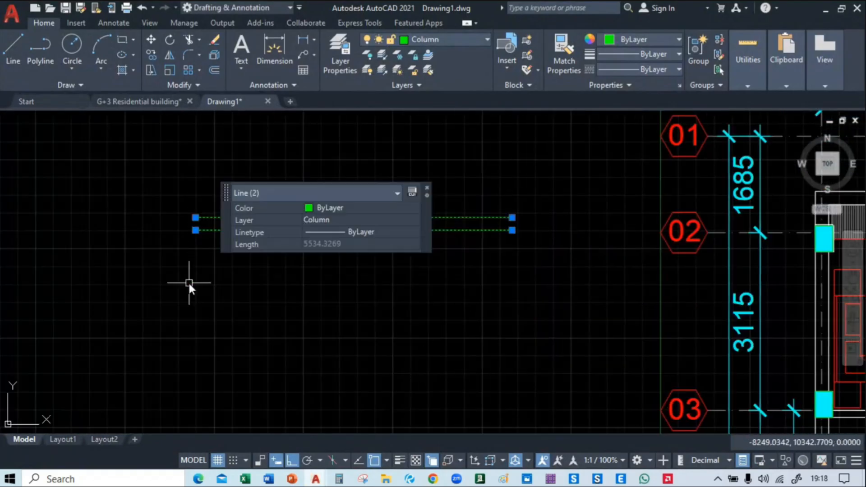
{"action": "type", "text": "co"}
{"action": "key", "text": "Return"}
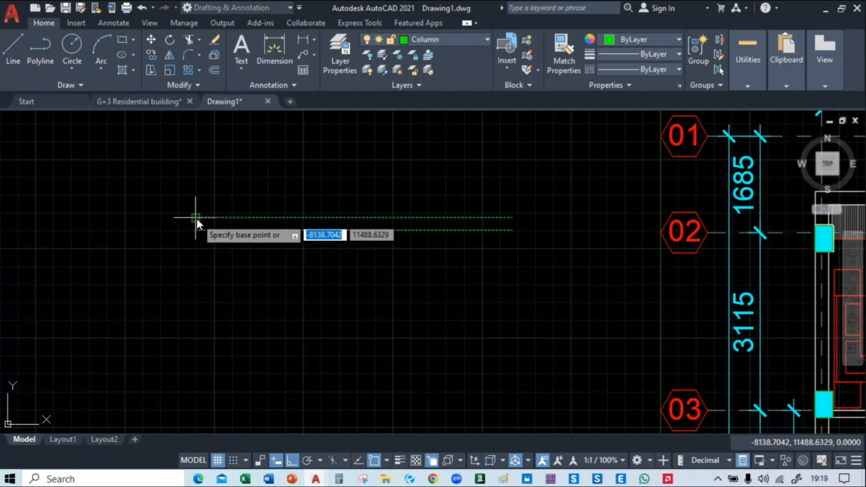
{"action": "left_click", "coordinate": [196, 218]}
{"action": "middle_click_drag", "start_coordinate": [767, 196], "coordinate": [176, 206]}
{"action": "scroll", "coordinate": [227, 243], "scroll_direction": "up", "scroll_amount": 10}
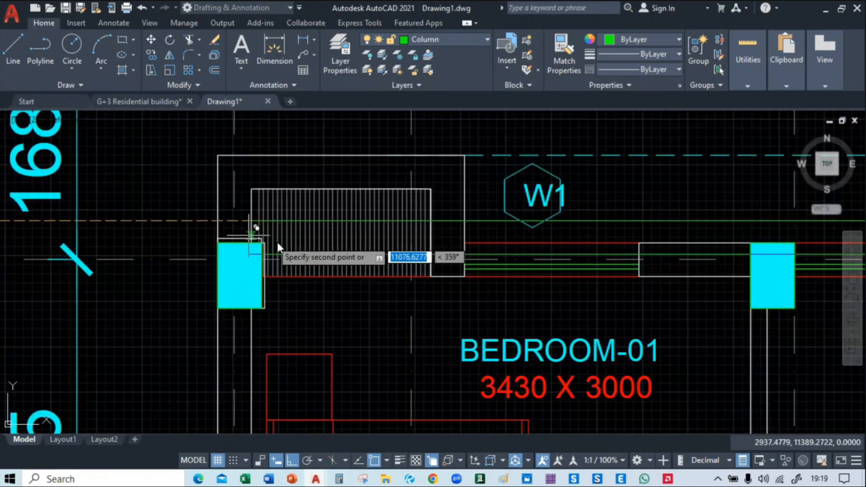
{"action": "left_click", "coordinate": [188, 234]}
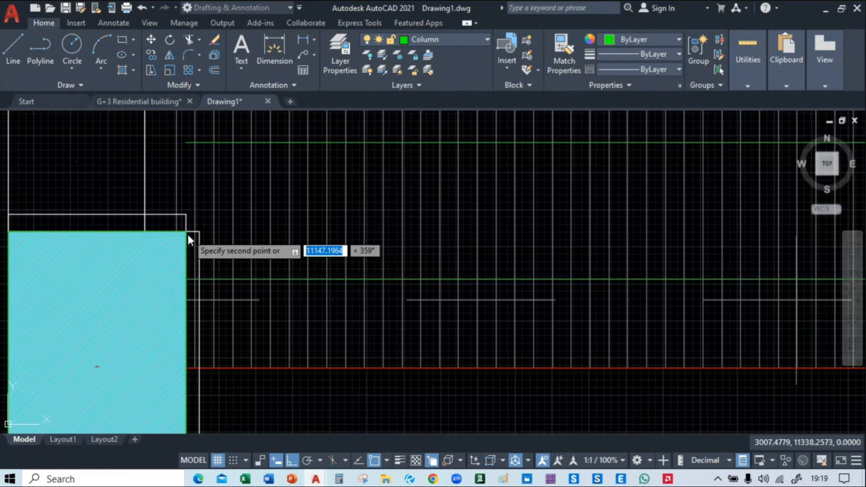
{"action": "scroll", "coordinate": [363, 295], "scroll_direction": "down", "scroll_amount": 4}
{"action": "middle_click_drag", "start_coordinate": [687, 303], "coordinate": [43, 284]}
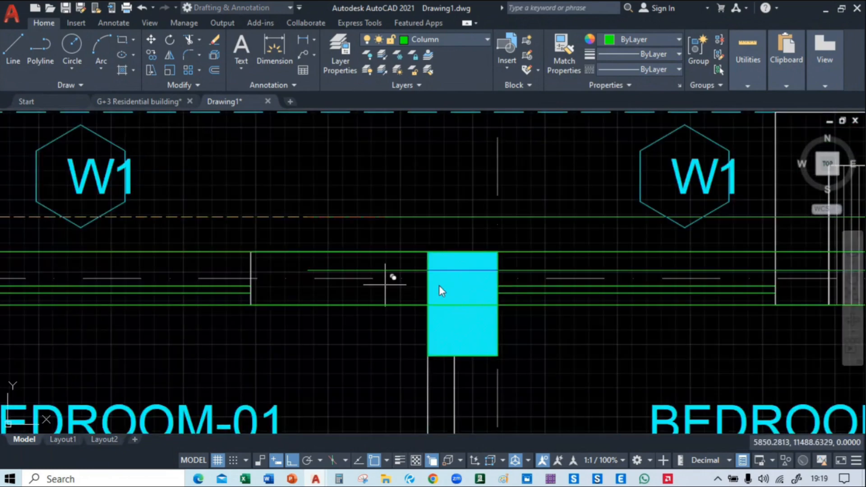
{"action": "middle_click_drag", "start_coordinate": [479, 283], "coordinate": [131, 258]}
{"action": "scroll", "coordinate": [131, 258], "scroll_direction": "down", "scroll_amount": 4}
{"action": "key", "text": "Escape"}
Try to extend the upper line of the pair along grid 02 to the column at grids C and 02
{"action": "mouse_move", "coordinate": [99, 297]}
{"action": "middle_mouse_down"}
{"action": "mouse_move", "coordinate": [614, 231]}
{"action": "mouse_move", "coordinate": [501, 291]}
{"action": "mouse_move", "coordinate": [317, 291]}
{"action": "middle_mouse_up"}
{"action": "scroll", "coordinate": [500, 227], "scroll_direction": "up", "scroll_amount": 1}
{"action": "scroll", "coordinate": [453, 241], "scroll_direction": "up", "scroll_amount": 3}
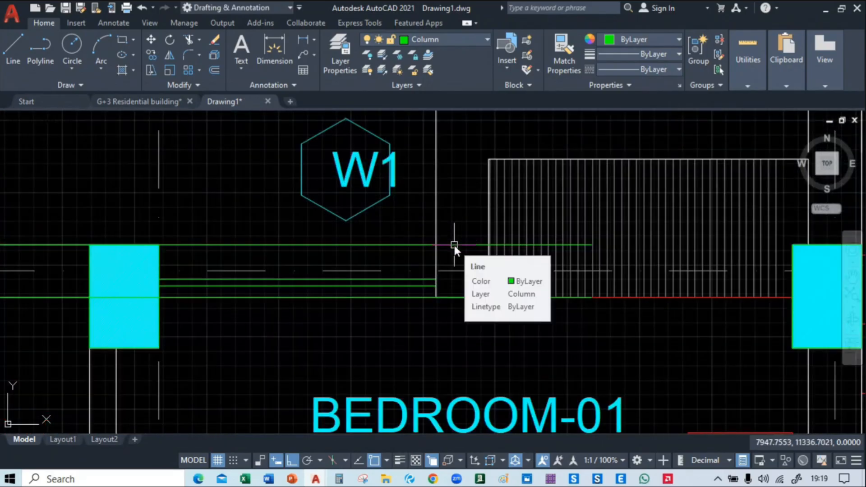
{"action": "type", "text": "ex"}
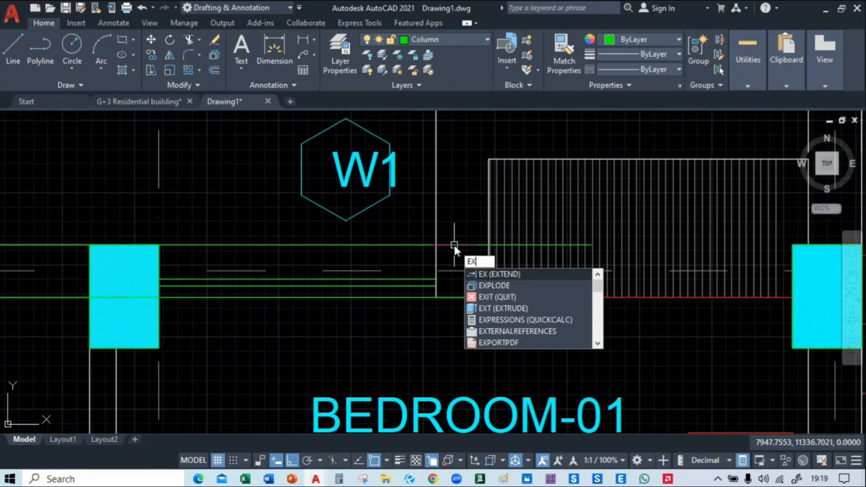
{"action": "key", "text": "Return"}
{"action": "middle_click_drag", "start_coordinate": [505, 249], "coordinate": [349, 258]}
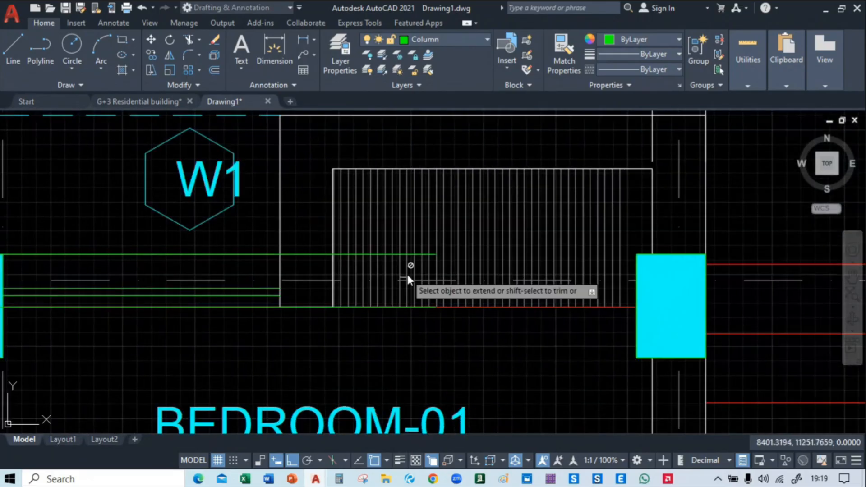
{"action": "mouse_move", "coordinate": [410, 256]}
{"action": "middle_mouse_down"}
{"action": "mouse_move", "coordinate": [477, 272]}
{"action": "mouse_move", "coordinate": [647, 271]}
{"action": "mouse_move", "coordinate": [518, 271]}
{"action": "mouse_move", "coordinate": [510, 255]}
{"action": "mouse_move", "coordinate": [417, 219]}
{"action": "middle_mouse_up"}
{"action": "scroll", "coordinate": [528, 271], "scroll_direction": "up", "scroll_amount": 4}
{"action": "left_click", "coordinate": [509, 253]}
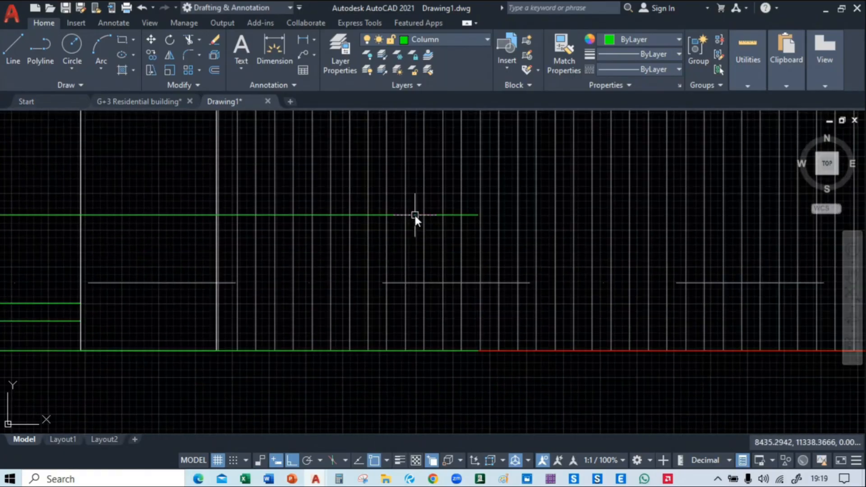
Stretch the upper line's right end to the upper left corner of the column at grids C and 02
{"action": "left_click", "coordinate": [414, 215]}
{"action": "middle_click_drag", "start_coordinate": [478, 216], "coordinate": [418, 232]}
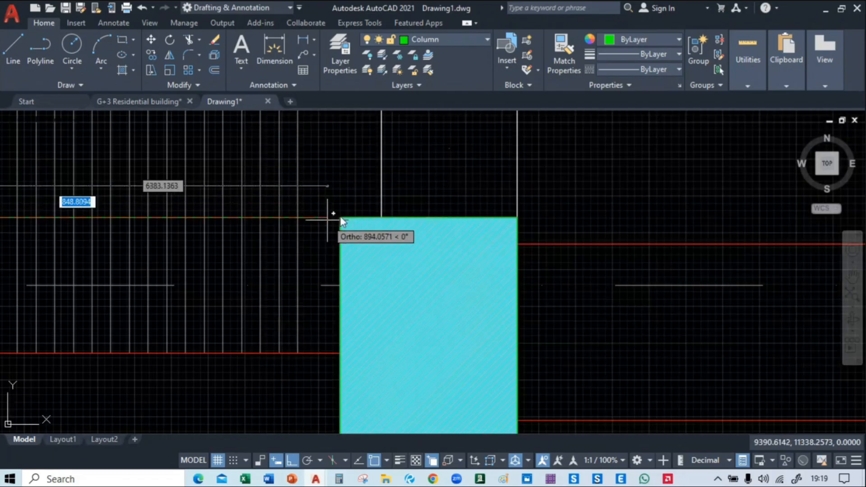
{"action": "left_click", "coordinate": [345, 224]}
{"action": "middle_click_drag", "start_coordinate": [338, 290], "coordinate": [471, 274]}
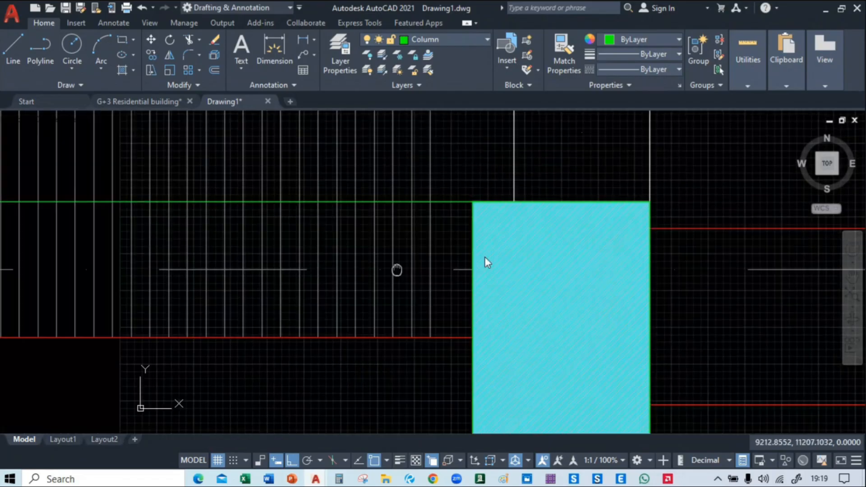
Stretch the lower line's right end to the left edge of the column at grids C and 02
{"action": "scroll", "coordinate": [451, 270], "scroll_direction": "down", "scroll_amount": 2}
{"action": "type", "text": "ex"}
{"action": "key", "text": "Return"}
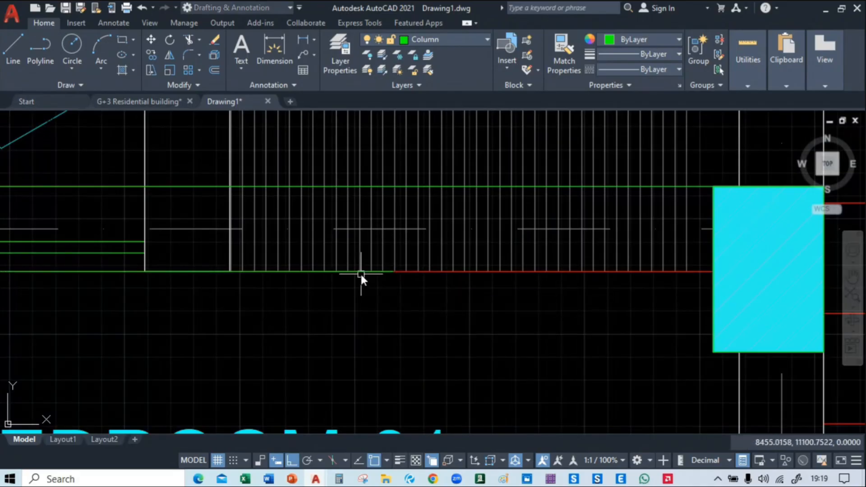
{"action": "left_click", "coordinate": [360, 272]}
{"action": "left_click", "coordinate": [392, 272]}
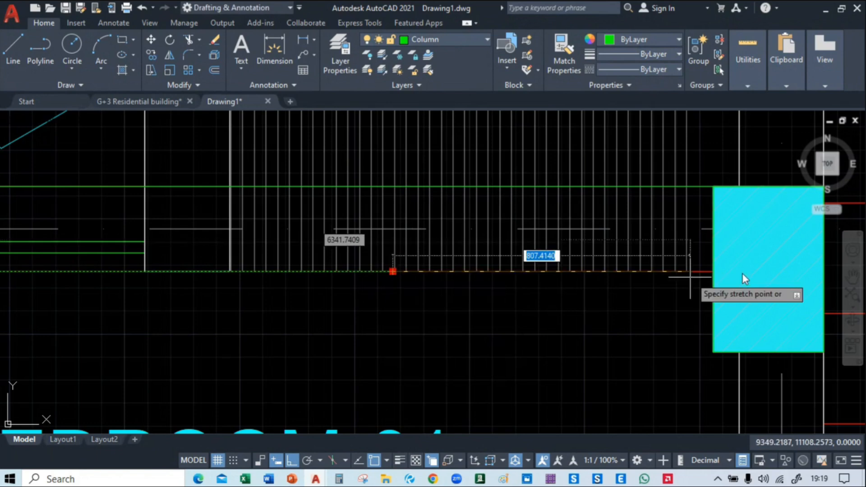
{"action": "left_click", "coordinate": [717, 271]}
{"action": "scroll", "coordinate": [529, 312], "scroll_direction": "down", "scroll_amount": 5}
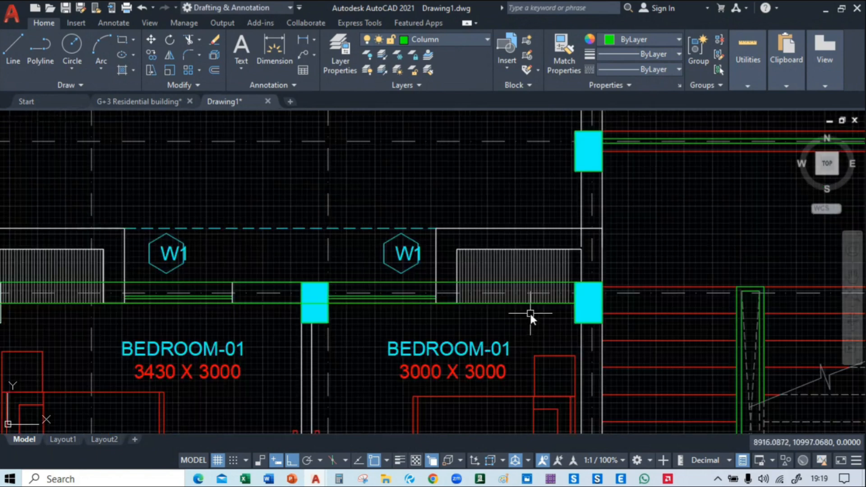
{"action": "middle_click_drag", "start_coordinate": [268, 341], "coordinate": [751, 155]}
{"action": "middle_click_drag", "start_coordinate": [611, 194], "coordinate": [413, 295]}
{"action": "middle_click_drag", "start_coordinate": [538, 223], "coordinate": [378, 243]}
{"action": "scroll", "coordinate": [378, 243], "scroll_direction": "up", "scroll_amount": 2}
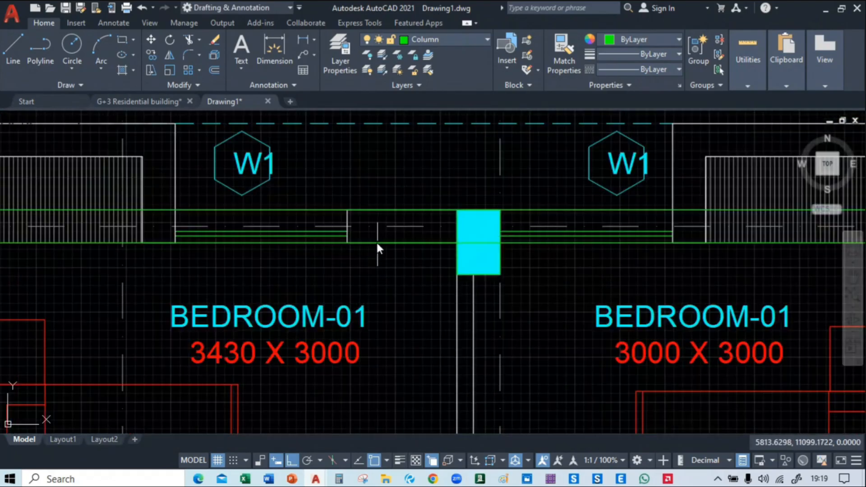
{"action": "left_click", "coordinate": [374, 209]}
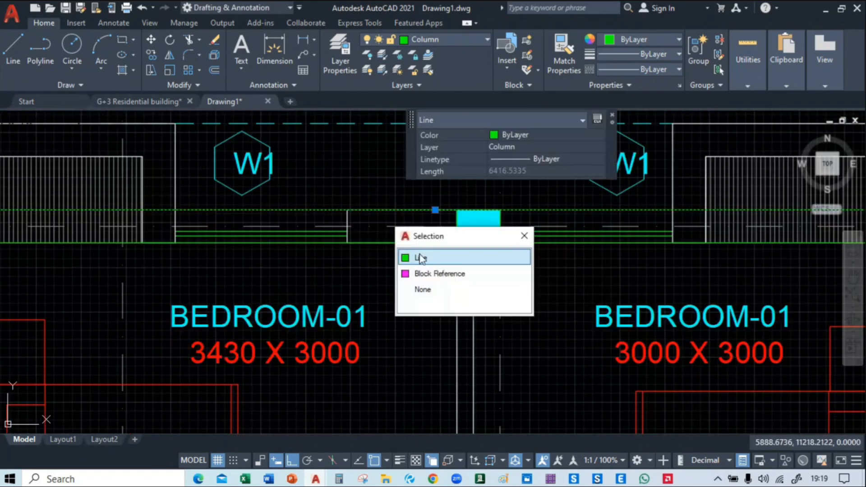
{"action": "left_click", "coordinate": [403, 255]}
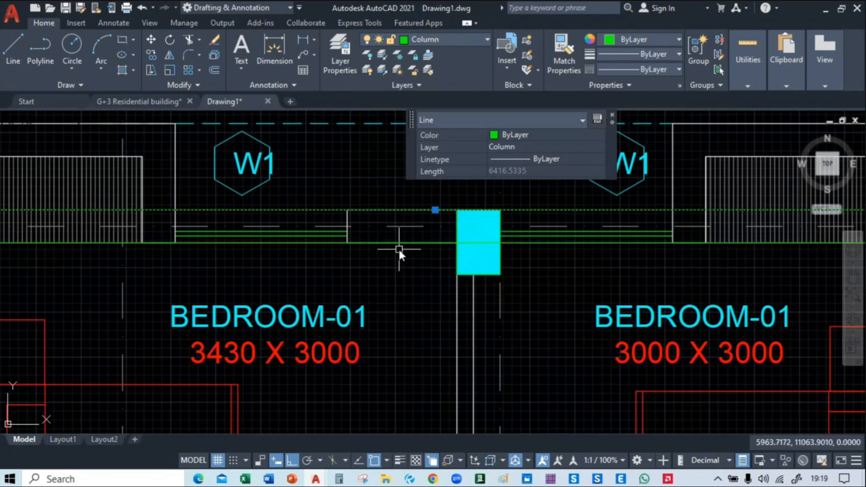
{"action": "left_click", "coordinate": [392, 243]}
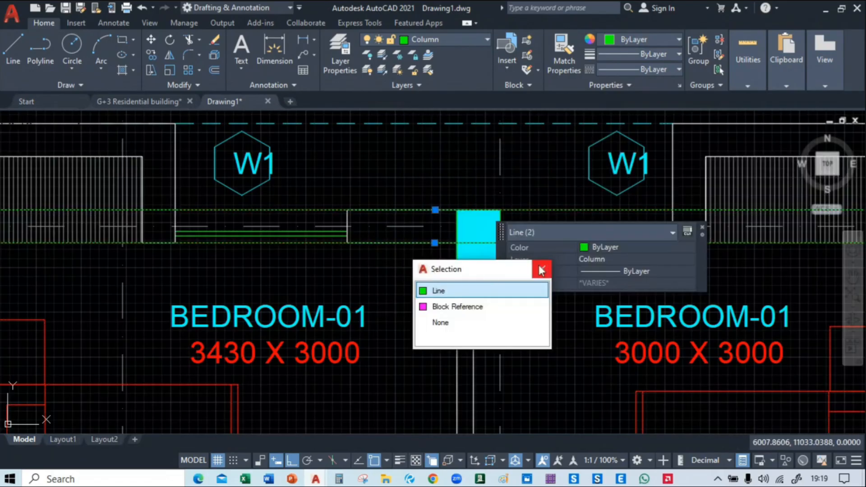
{"action": "left_click", "coordinate": [542, 269]}
{"action": "key", "text": "Escape"}
Assign both parallel lines along grid 02 between grids A and C to the Beam layer
{"action": "middle_click_drag", "start_coordinate": [367, 285], "coordinate": [493, 301]}
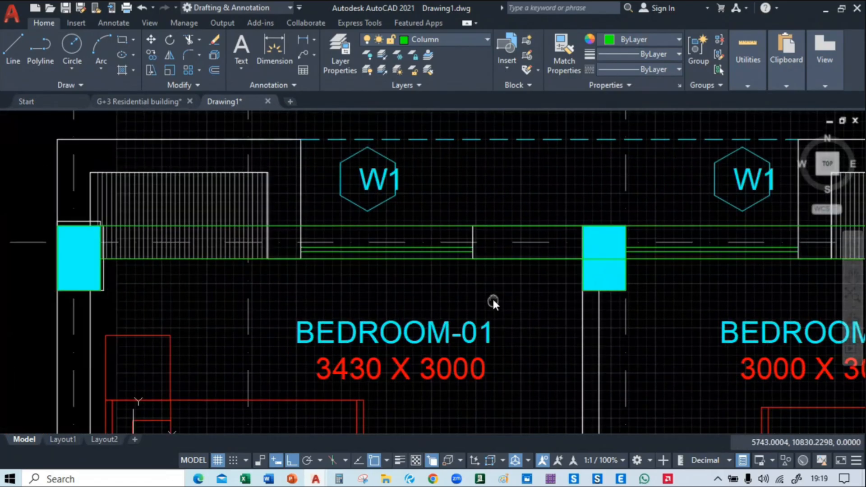
{"action": "left_click", "coordinate": [530, 225]}
{"action": "left_click", "coordinate": [580, 273]}
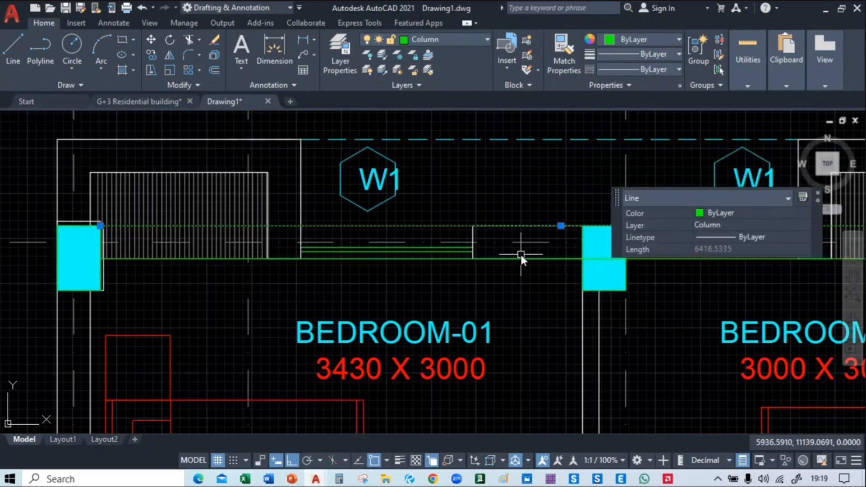
{"action": "left_click", "coordinate": [521, 256]}
{"action": "left_click", "coordinate": [578, 305]}
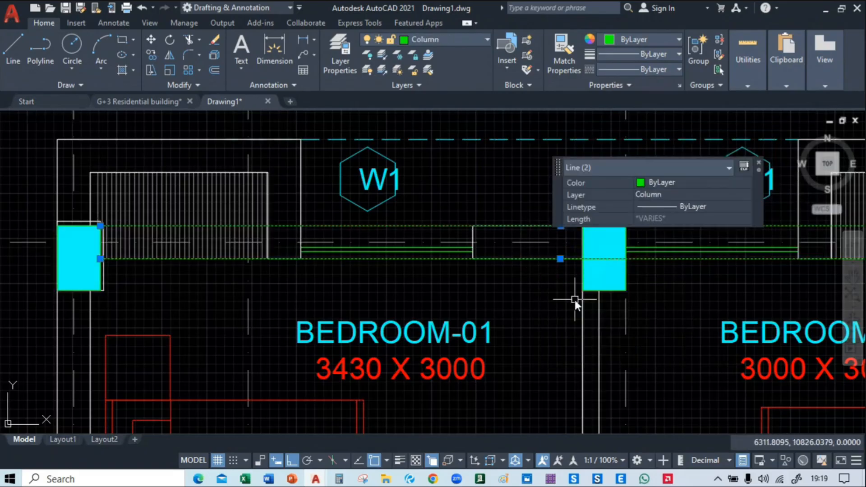
{"action": "left_click", "coordinate": [424, 40]}
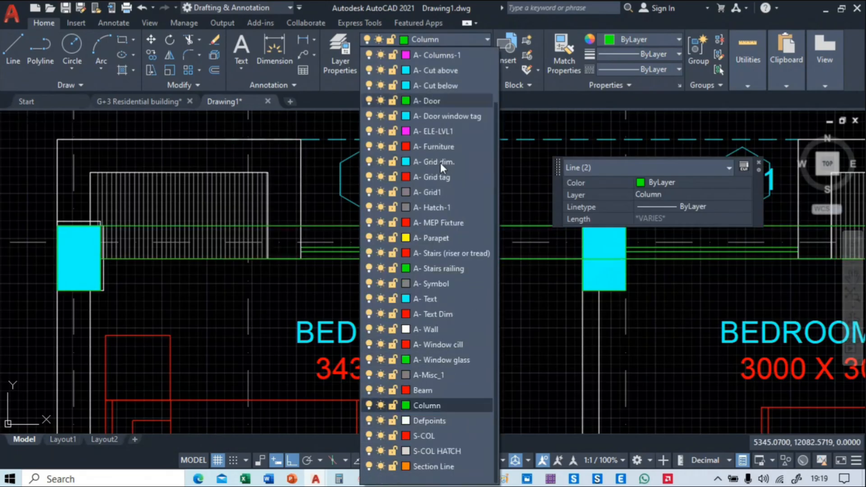
{"action": "left_click", "coordinate": [440, 391]}
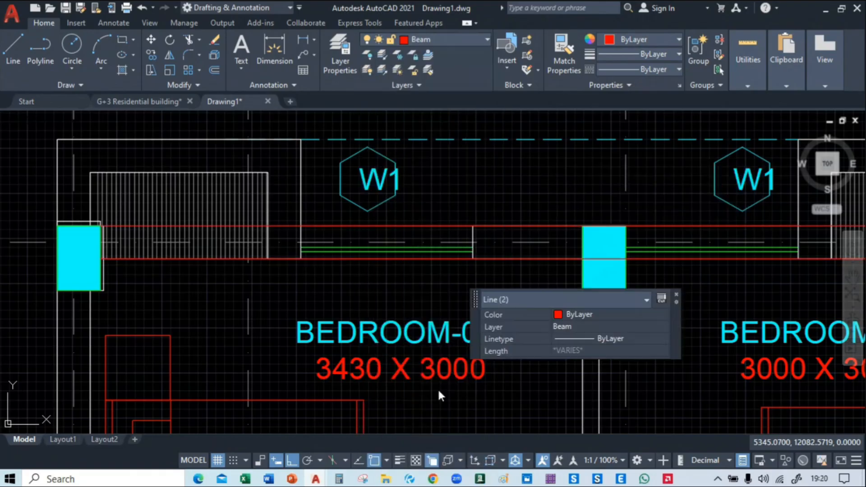
{"action": "key", "text": "Escape"}
Copy the beam line pair from the lower line's left endpoint to the lower right corner of the column at grids A and 03
{"action": "middle_click_drag", "start_coordinate": [536, 269], "coordinate": [403, 266]}
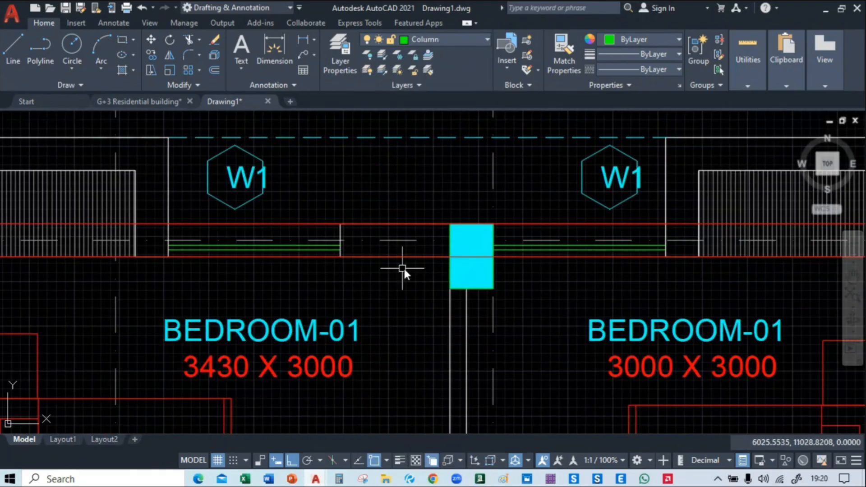
{"action": "left_click", "coordinate": [404, 256]}
{"action": "left_click", "coordinate": [464, 306]}
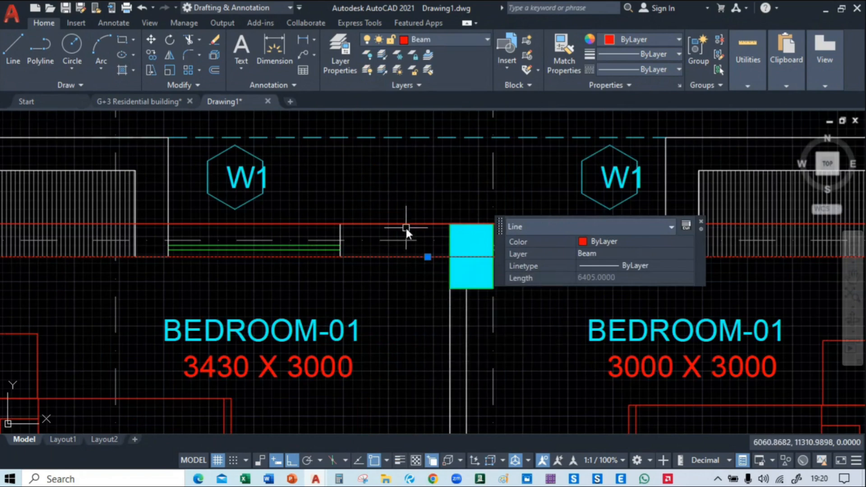
{"action": "left_click", "coordinate": [405, 225]}
{"action": "left_click", "coordinate": [447, 271]}
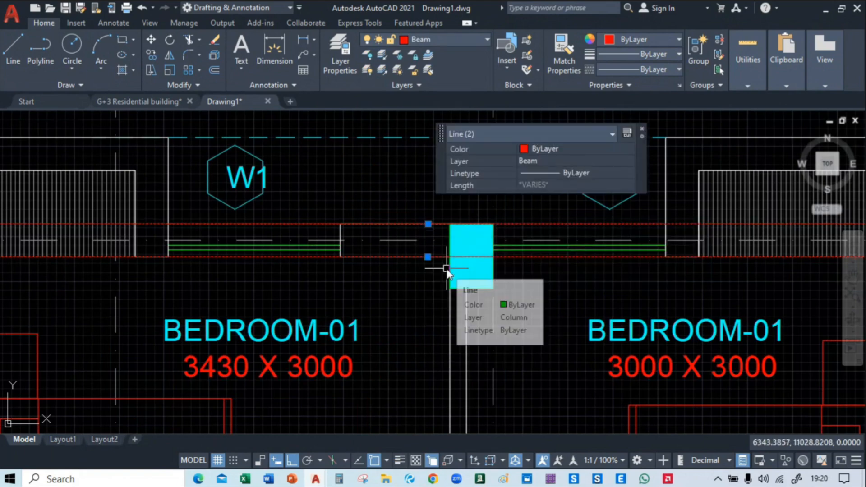
{"action": "type", "text": "co"}
{"action": "key", "text": "Return"}
{"action": "middle_click_drag", "start_coordinate": [176, 374], "coordinate": [592, 359]}
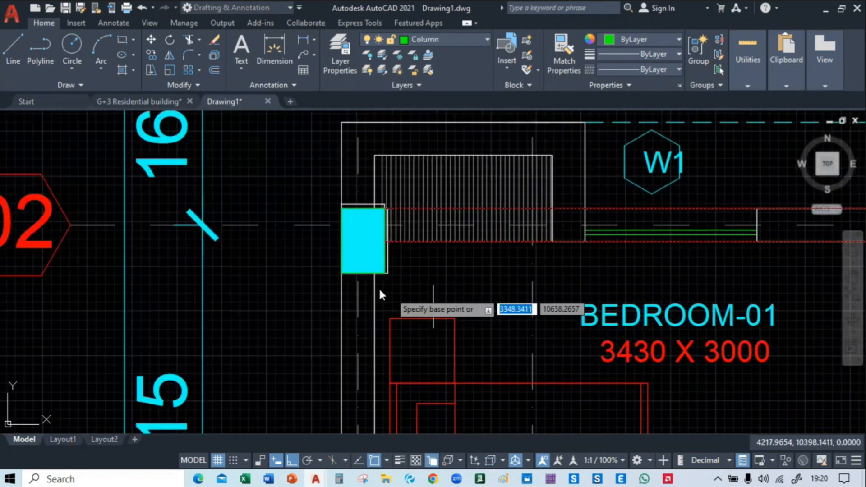
{"action": "left_click", "coordinate": [386, 243]}
{"action": "scroll", "coordinate": [385, 240], "scroll_direction": "down", "scroll_amount": 6}
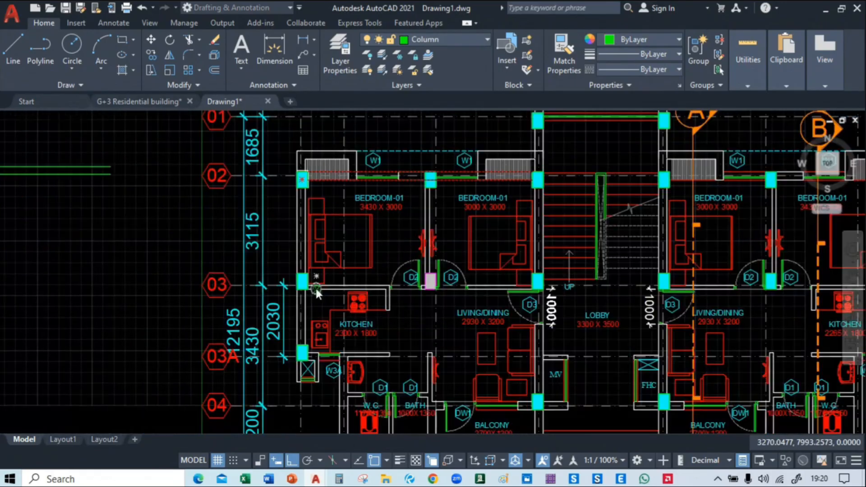
{"action": "scroll", "coordinate": [318, 291], "scroll_direction": "up", "scroll_amount": 7}
{"action": "scroll", "coordinate": [269, 294], "scroll_direction": "up", "scroll_amount": 2}
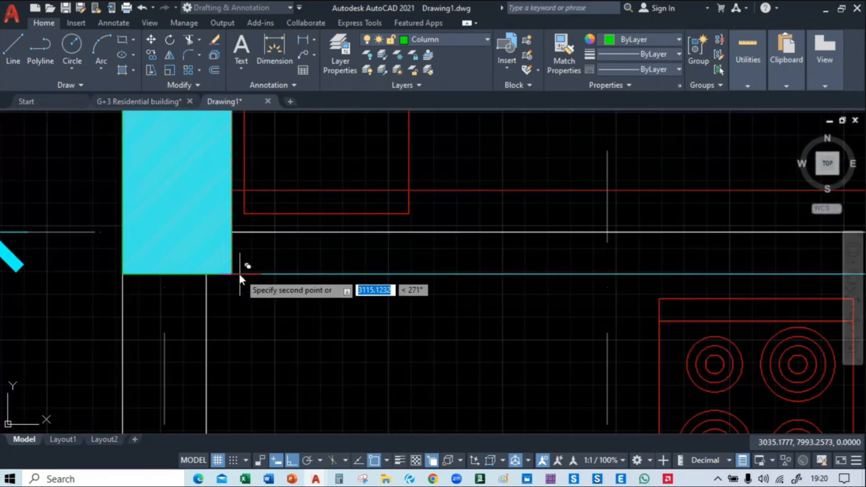
Place another copy of the beam line pair at the lower right corner of the column at grids A and 03A
{"action": "scroll", "coordinate": [233, 274], "scroll_direction": "down", "scroll_amount": 6}
{"action": "scroll", "coordinate": [360, 307], "scroll_direction": "down", "scroll_amount": 8}
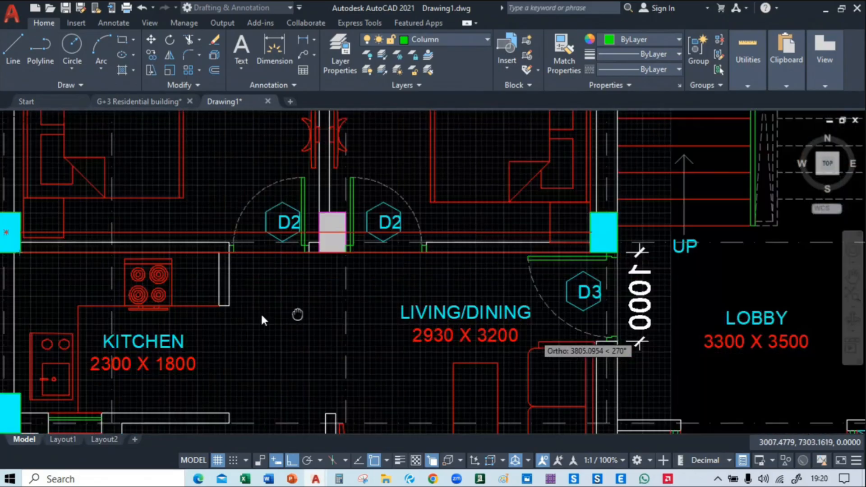
{"action": "scroll", "coordinate": [243, 291], "scroll_direction": "up", "scroll_amount": 3}
{"action": "scroll", "coordinate": [242, 291], "scroll_direction": "up", "scroll_amount": 6}
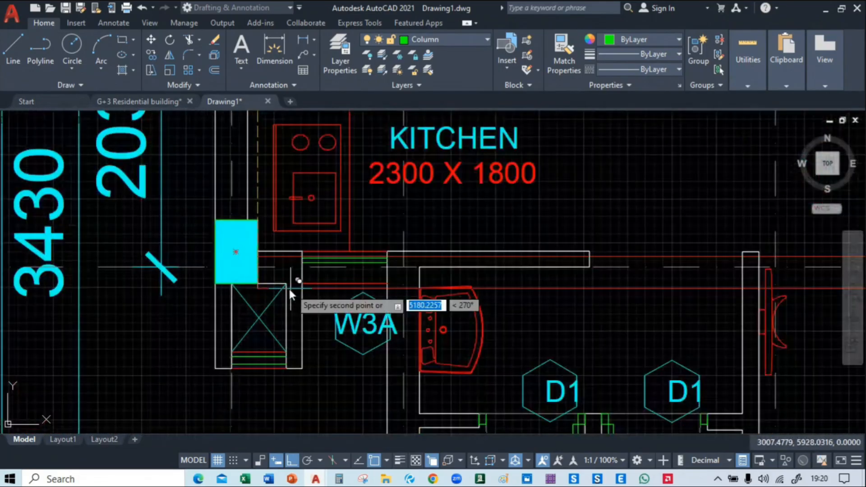
Place a further copy of the beam line pair at the lower right corner of the column at grids A1 and 05
{"action": "scroll", "coordinate": [307, 322], "scroll_direction": "down", "scroll_amount": 8}
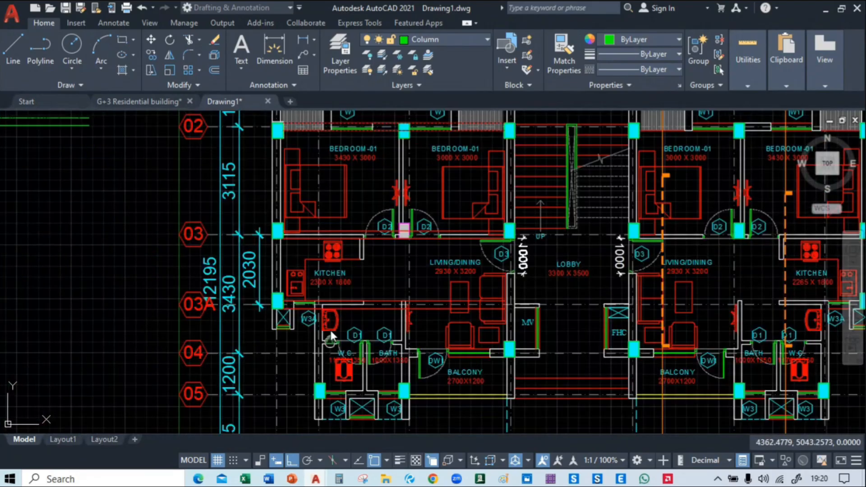
{"action": "scroll", "coordinate": [323, 260], "scroll_direction": "up", "scroll_amount": 8}
{"action": "left_click", "coordinate": [319, 254]}
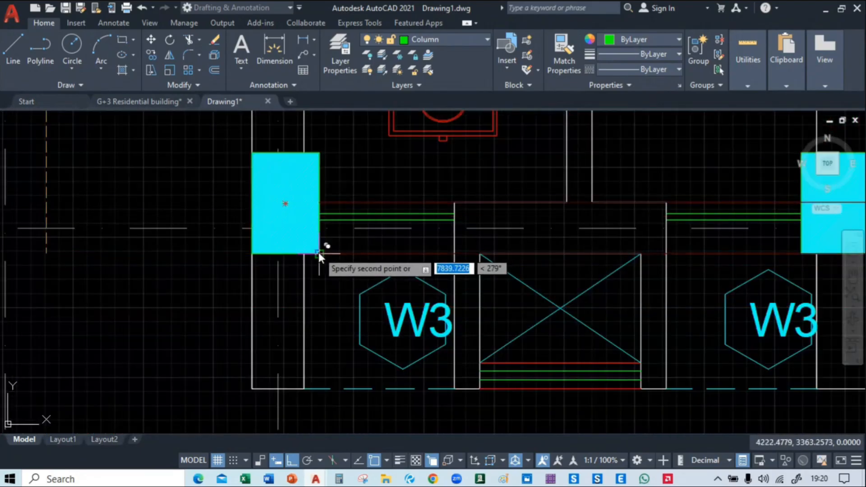
{"action": "scroll", "coordinate": [320, 254], "scroll_direction": "down", "scroll_amount": 7}
{"action": "mouse_move", "coordinate": [676, 285]}
{"action": "middle_mouse_down"}
{"action": "mouse_move", "coordinate": [389, 424]}
{"action": "mouse_move", "coordinate": [346, 424]}
{"action": "middle_mouse_up"}
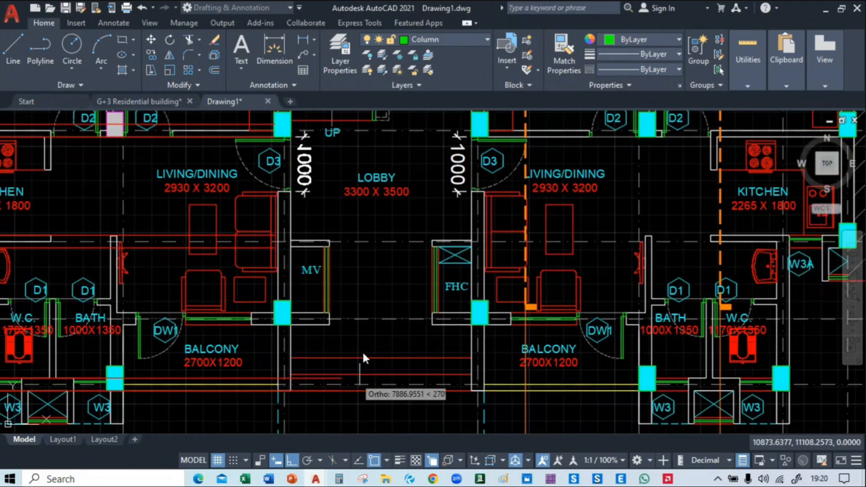
{"action": "middle_click_drag", "start_coordinate": [376, 289], "coordinate": [416, 399]}
{"action": "middle_click_drag", "start_coordinate": [377, 289], "coordinate": [311, 388]}
{"action": "middle_click_drag", "start_coordinate": [526, 217], "coordinate": [397, 331]}
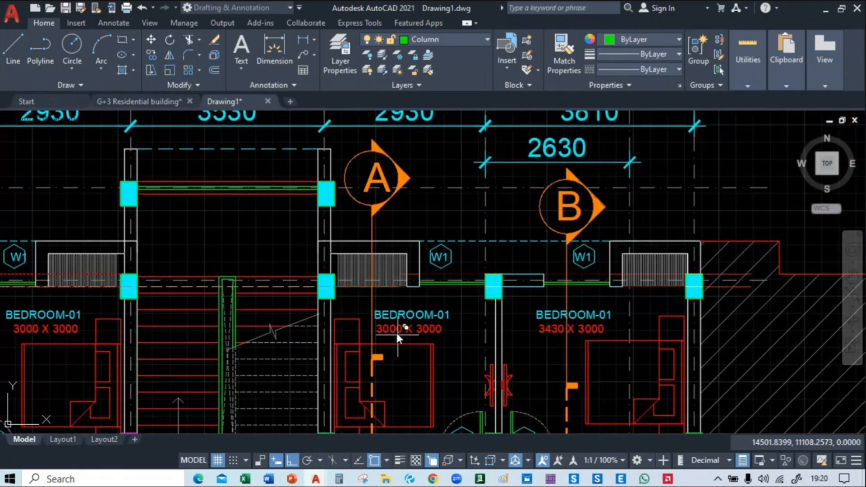
{"action": "mouse_move", "coordinate": [354, 293]}
{"action": "middle_mouse_down"}
{"action": "mouse_move", "coordinate": [588, 284]}
{"action": "mouse_move", "coordinate": [582, 273]}
{"action": "middle_mouse_up"}
Examine the beam lines along grid 02 and their connection to the column at grids A and 02
{"action": "scroll", "coordinate": [581, 272], "scroll_direction": "down", "scroll_amount": 3}
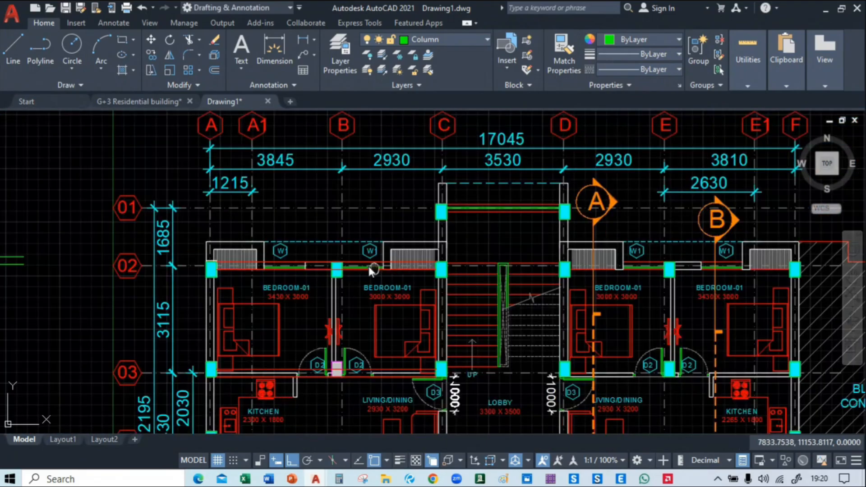
{"action": "scroll", "coordinate": [366, 267], "scroll_direction": "up", "scroll_amount": 5}
{"action": "middle_click_drag", "start_coordinate": [129, 272], "coordinate": [315, 250]}
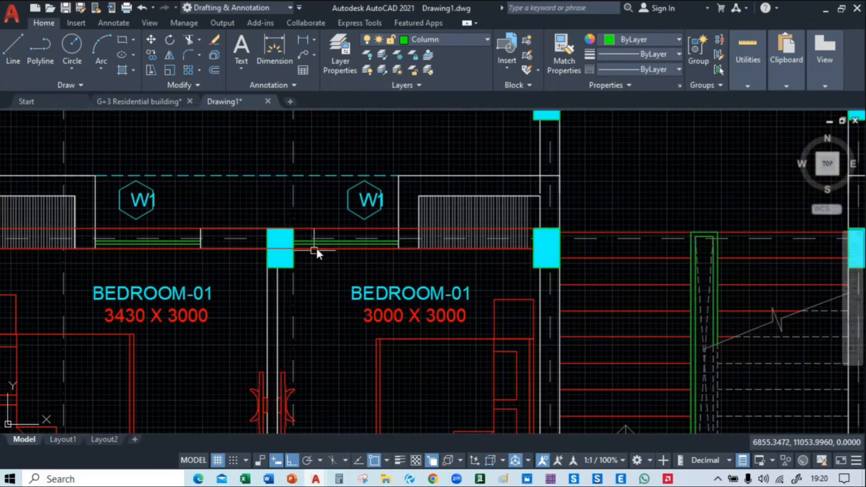
{"action": "left_click", "coordinate": [316, 228]}
{"action": "key", "text": "Escape"}
{"action": "scroll", "coordinate": [320, 243], "scroll_direction": "down", "scroll_amount": 5}
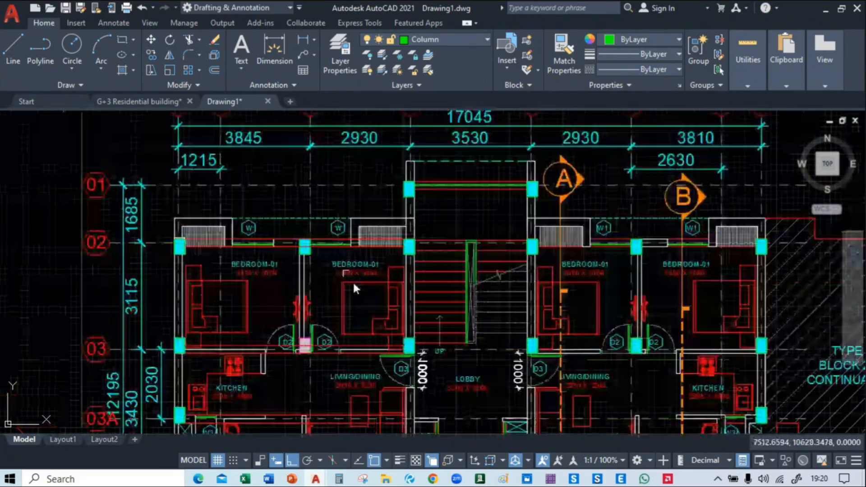
{"action": "mouse_move", "coordinate": [353, 283]}
{"action": "middle_mouse_down"}
{"action": "mouse_move", "coordinate": [323, 128]}
{"action": "mouse_move", "coordinate": [329, 145]}
{"action": "mouse_move", "coordinate": [348, 99]}
{"action": "mouse_move", "coordinate": [383, 216]}
{"action": "middle_mouse_up"}
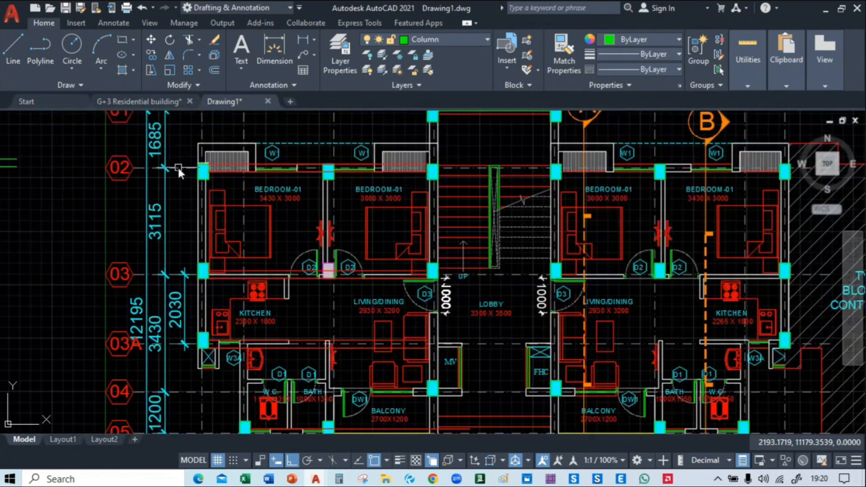
{"action": "mouse_move", "coordinate": [178, 167]}
{"action": "middle_mouse_down"}
{"action": "mouse_move", "coordinate": [234, 239]}
{"action": "mouse_move", "coordinate": [730, 229]}
{"action": "mouse_move", "coordinate": [233, 230]}
{"action": "middle_mouse_up"}
{"action": "scroll", "coordinate": [296, 240], "scroll_direction": "up", "scroll_amount": 6}
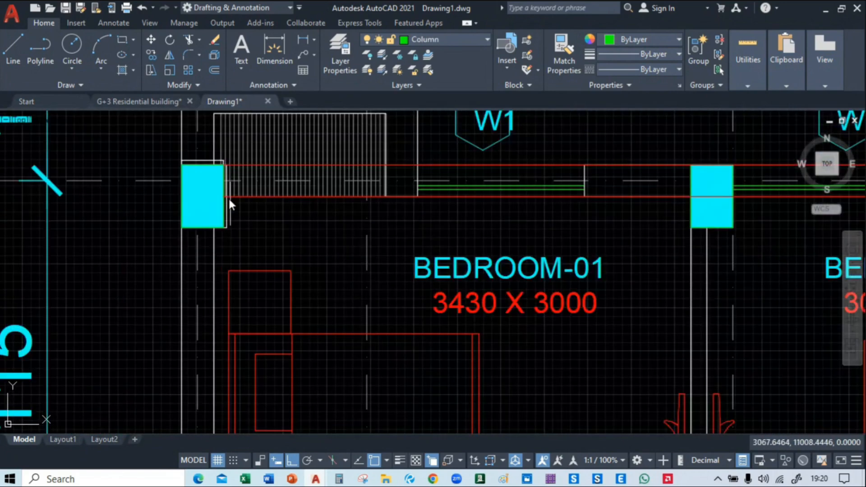
Select one column outline line, the column's hatch and the lower beam line at grids A and 02
{"action": "middle_click_drag", "start_coordinate": [228, 196], "coordinate": [274, 251]}
{"action": "scroll", "coordinate": [143, 201], "scroll_direction": "up", "scroll_amount": 6}
{"action": "scroll", "coordinate": [135, 196], "scroll_direction": "down", "scroll_amount": 4}
{"action": "middle_click_drag", "start_coordinate": [135, 196], "coordinate": [190, 206]}
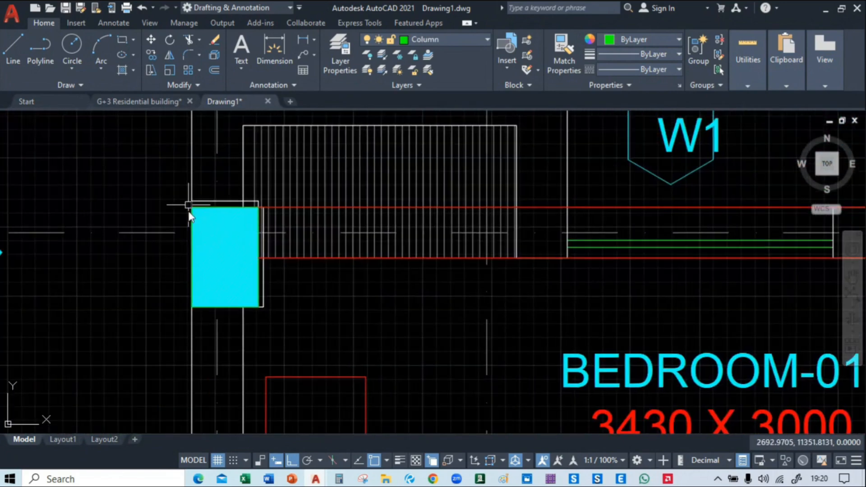
{"action": "scroll", "coordinate": [194, 231], "scroll_direction": "up", "scroll_amount": 2}
{"action": "left_click", "coordinate": [194, 231]}
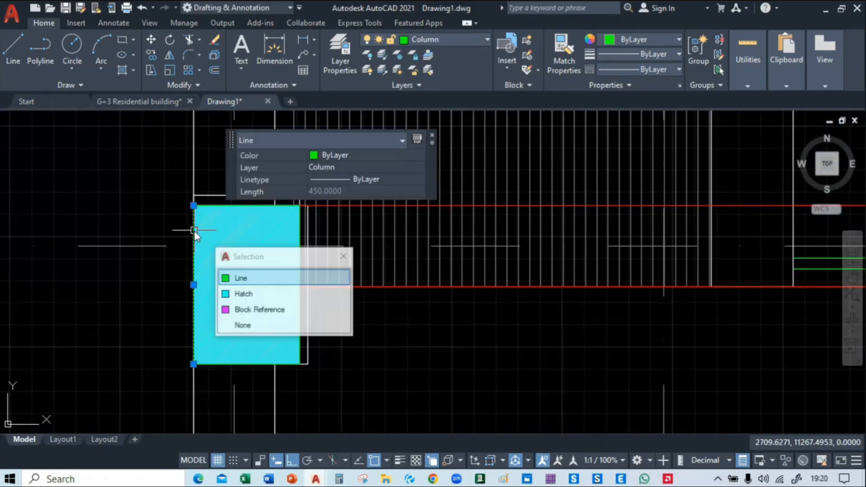
{"action": "left_click", "coordinate": [246, 282]}
{"action": "left_click", "coordinate": [274, 308]}
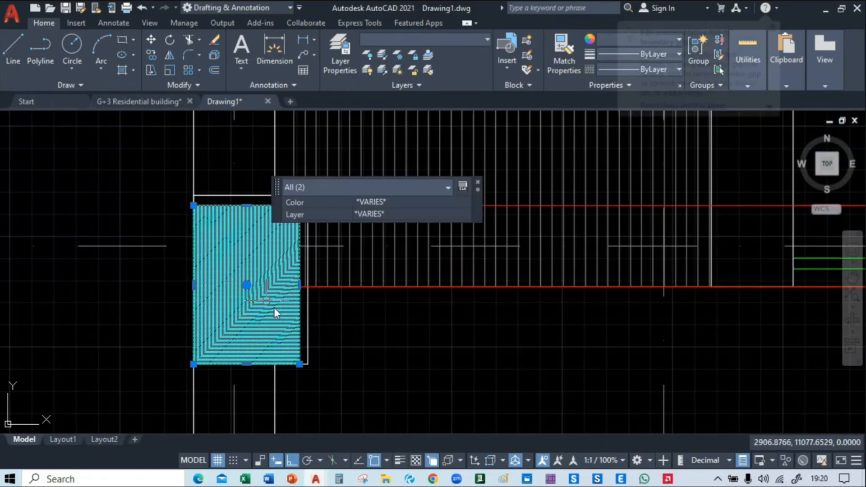
{"action": "left_click", "coordinate": [344, 286]}
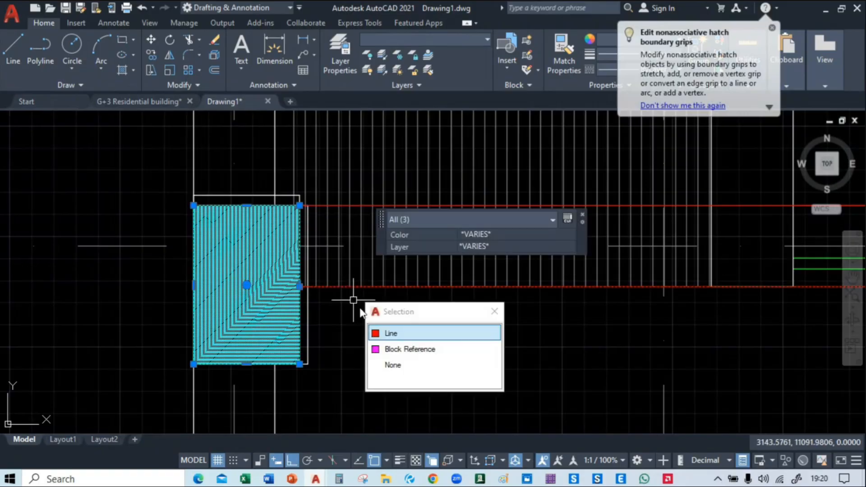
{"action": "left_click", "coordinate": [389, 332]}
Use Select Similar to extend the selection to all matching column outlines, hatches and beam lines in the drawing
{"action": "scroll", "coordinate": [388, 330], "scroll_direction": "down", "scroll_amount": 2}
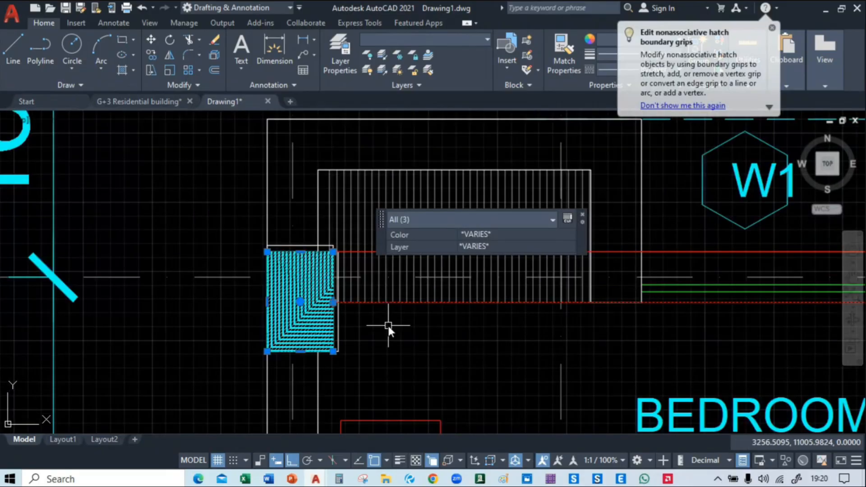
{"action": "scroll", "coordinate": [388, 326], "scroll_direction": "down", "scroll_amount": 5}
{"action": "middle_click_drag", "start_coordinate": [239, 327], "coordinate": [707, 230]}
{"action": "scroll", "coordinate": [276, 272], "scroll_direction": "down", "scroll_amount": 3}
{"action": "middle_click_drag", "start_coordinate": [276, 272], "coordinate": [304, 260]}
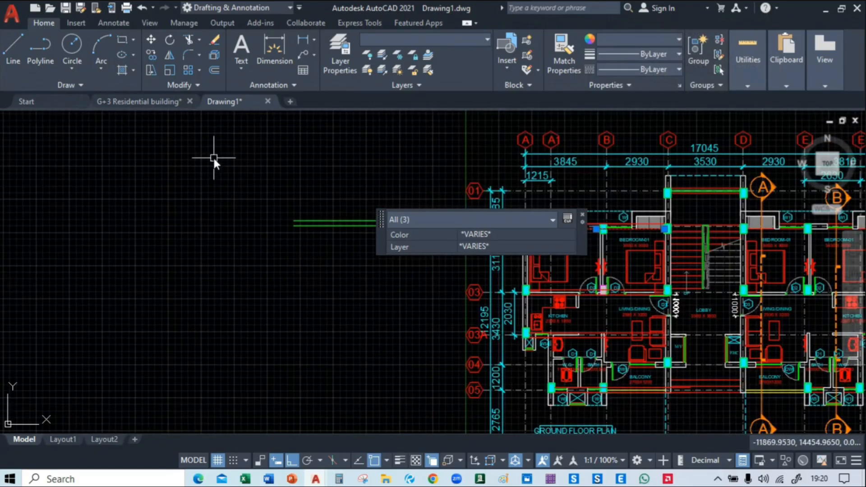
{"action": "right_click", "coordinate": [214, 158]}
{"action": "left_click", "coordinate": [259, 338]}
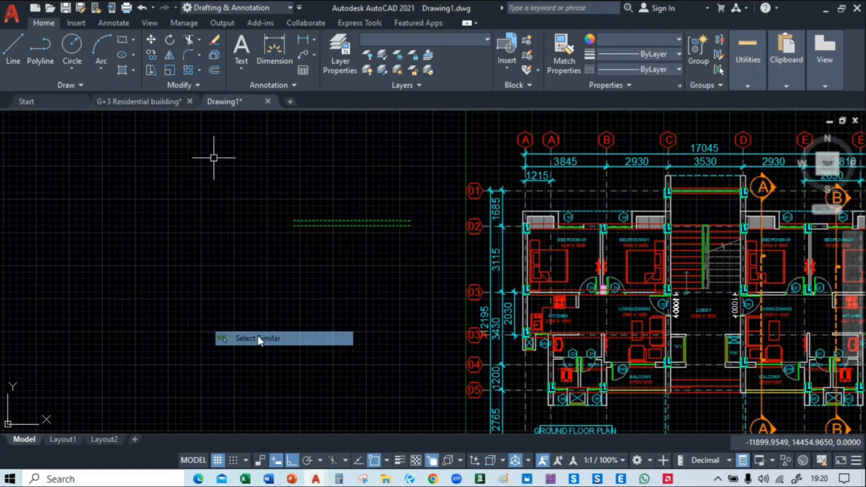
Move the selected columns and beam lines off the ground floor plan to the empty area beyond the hatched Type-I block
{"action": "middle_click_drag", "start_coordinate": [698, 304], "coordinate": [544, 265]}
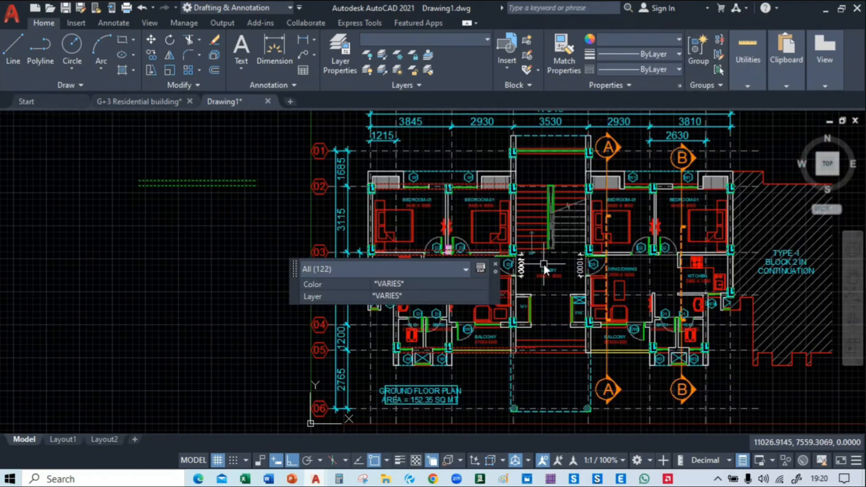
{"action": "type", "text": "m"}
{"action": "key", "text": "Return"}
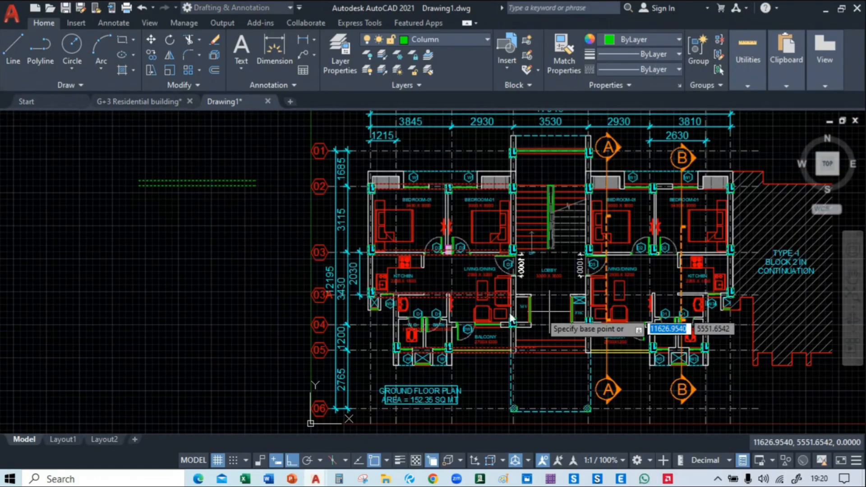
{"action": "left_click", "coordinate": [423, 309]}
{"action": "middle_click_drag", "start_coordinate": [750, 311], "coordinate": [2, 282]}
{"action": "left_click", "coordinate": [366, 292]}
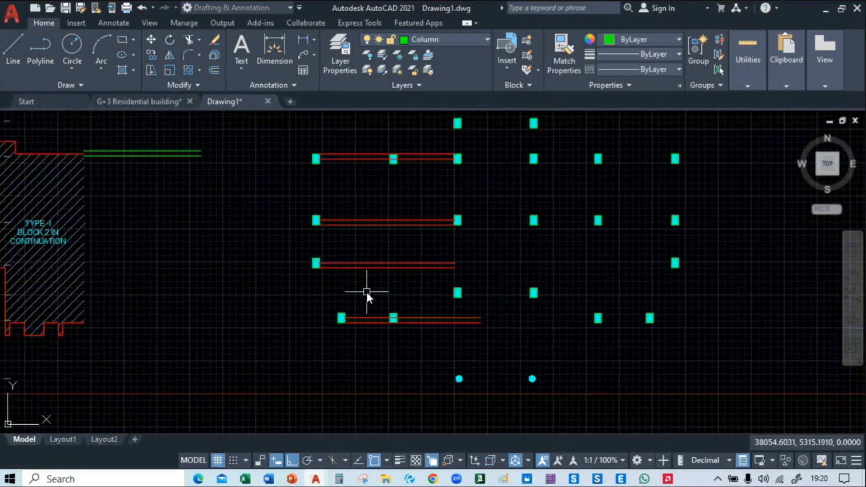
Try to extend the pair of beam lines on the upper beam row with a fence drawn across them
{"action": "mouse_move", "coordinate": [544, 185]}
{"action": "middle_mouse_down"}
{"action": "mouse_move", "coordinate": [479, 375]}
{"action": "mouse_move", "coordinate": [467, 194]}
{"action": "mouse_move", "coordinate": [580, 251]}
{"action": "mouse_move", "coordinate": [562, 219]}
{"action": "middle_mouse_up"}
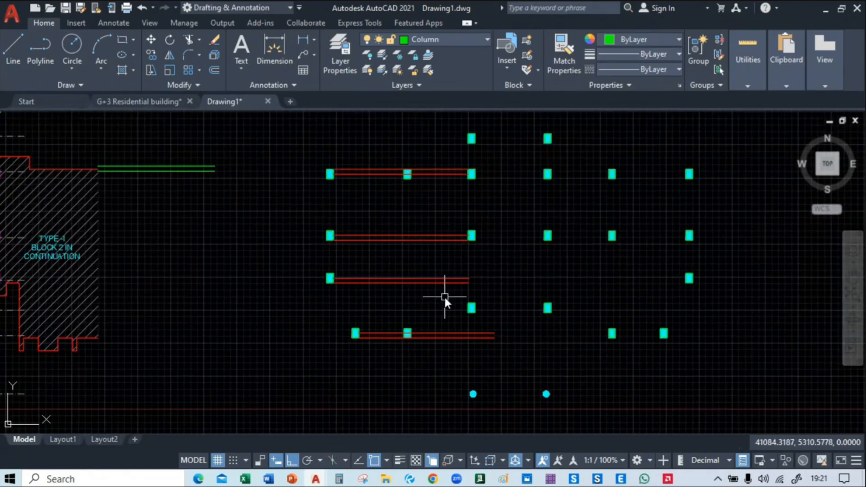
{"action": "mouse_move", "coordinate": [559, 218]}
{"action": "middle_mouse_down"}
{"action": "mouse_move", "coordinate": [863, 291]}
{"action": "mouse_move", "coordinate": [466, 269]}
{"action": "middle_mouse_up"}
{"action": "scroll", "coordinate": [311, 231], "scroll_direction": "up", "scroll_amount": 5}
{"action": "middle_click_drag", "start_coordinate": [442, 198], "coordinate": [383, 204]}
{"action": "type", "text": "ex"}
{"action": "key", "text": "Return"}
{"action": "left_click", "coordinate": [378, 170]}
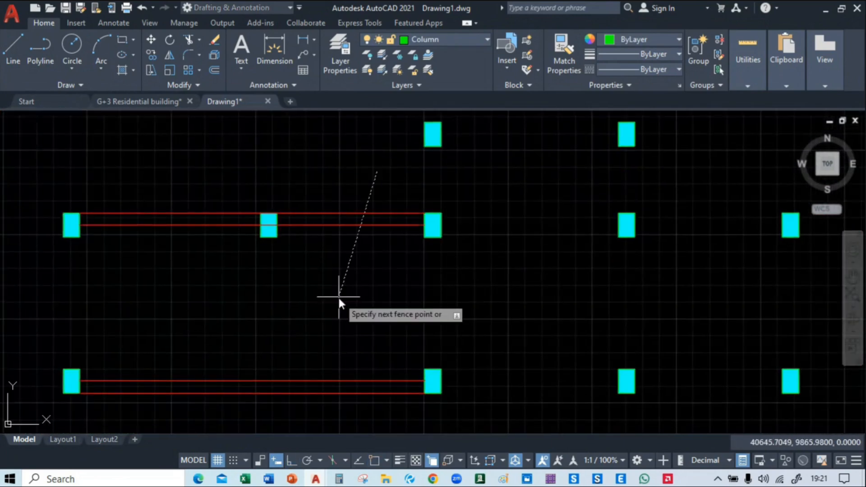
{"action": "left_click", "coordinate": [339, 297]}
{"action": "key", "text": "Escape"}
{"action": "left_click", "coordinate": [349, 214]}
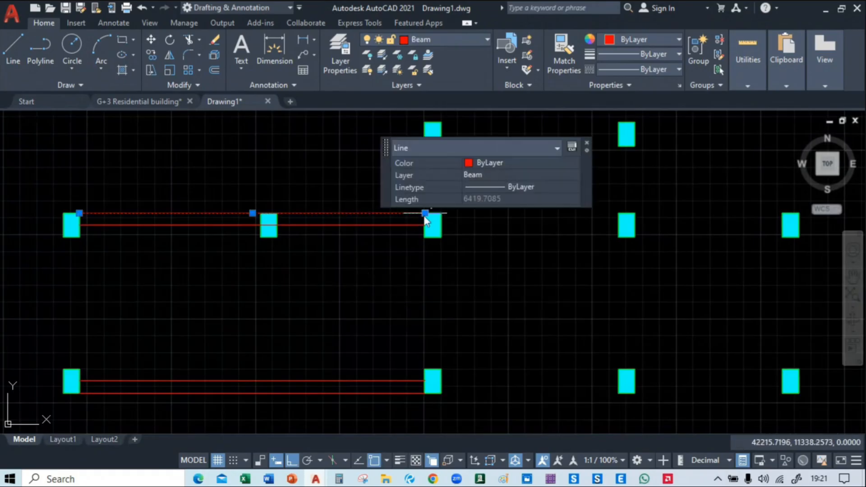
{"action": "left_click", "coordinate": [425, 213]}
{"action": "middle_click_drag", "start_coordinate": [677, 246], "coordinate": [185, 273]}
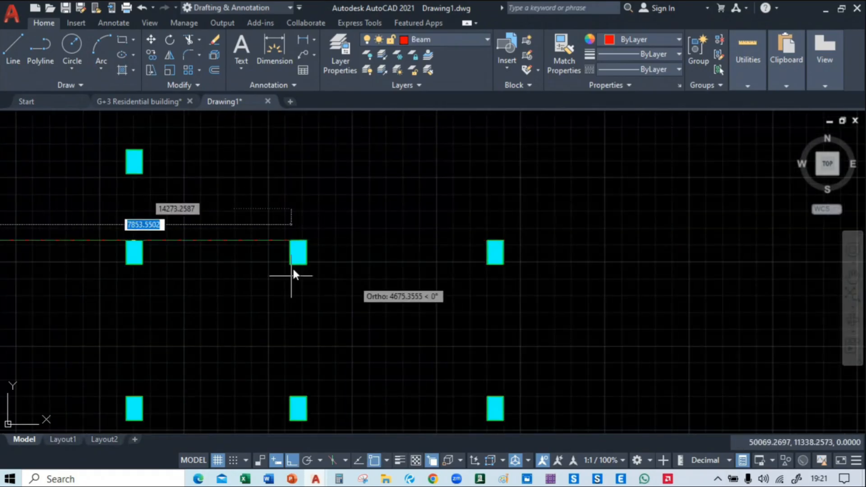
{"action": "key", "text": "Escape"}
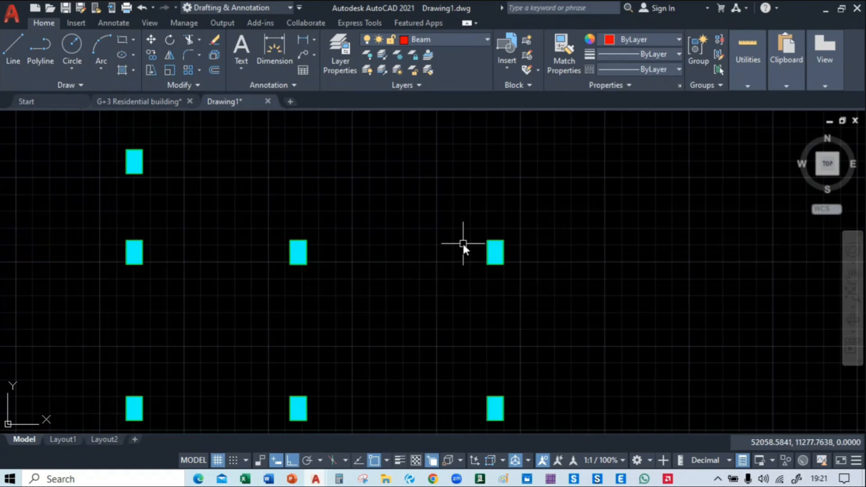
Turn Ortho mode off and stretch the right end of the upper beam line on the top beam row toward the far right column
{"action": "key", "text": "F8"}
{"action": "middle_click_drag", "start_coordinate": [109, 298], "coordinate": [402, 299]}
{"action": "key", "text": "Escape"}
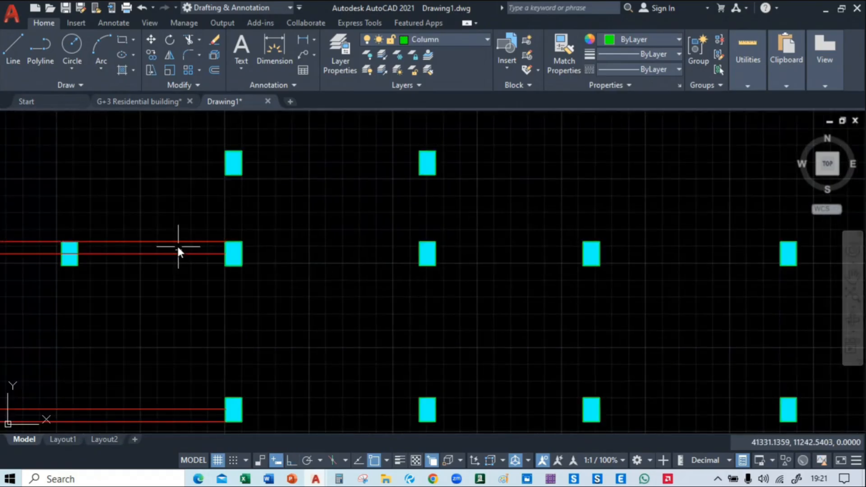
{"action": "left_click", "coordinate": [178, 246]}
{"action": "left_click", "coordinate": [223, 242]}
{"action": "middle_click_drag", "start_coordinate": [584, 250], "coordinate": [334, 251]}
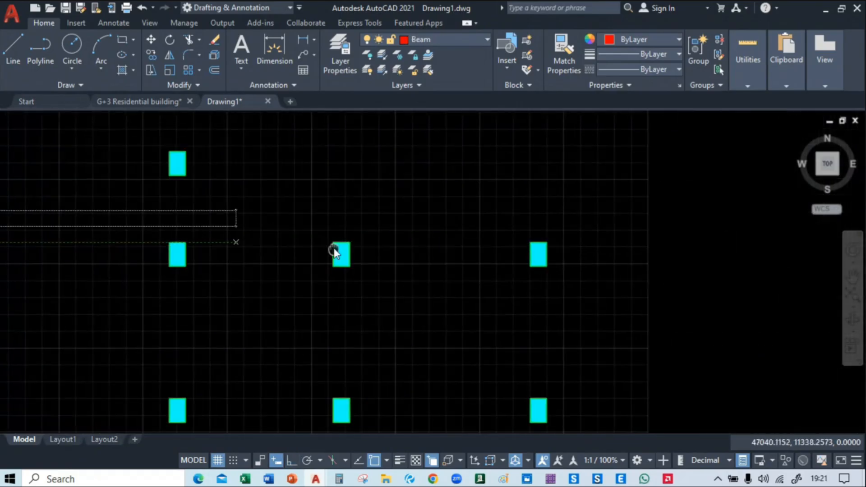
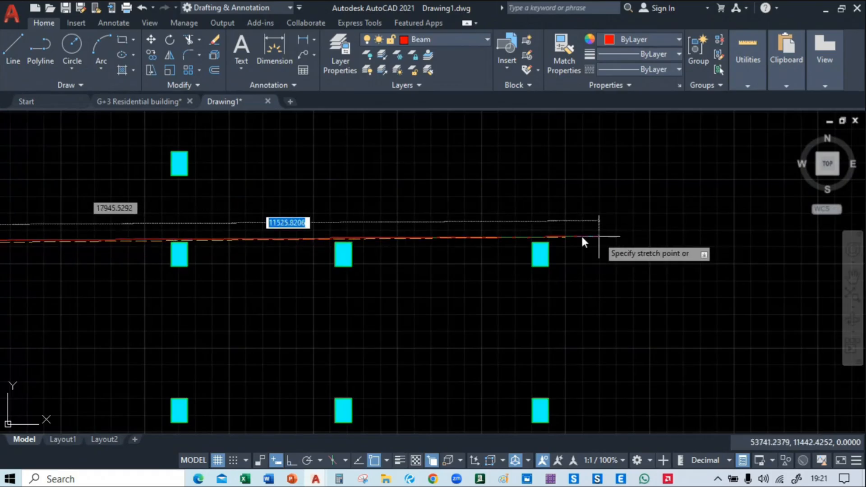
Stretch both lines of the top beam row to the far right column, the upper to its outer corner, the lower to its near face
{"action": "left_click", "coordinate": [549, 241]}
{"action": "key", "text": "Escape"}
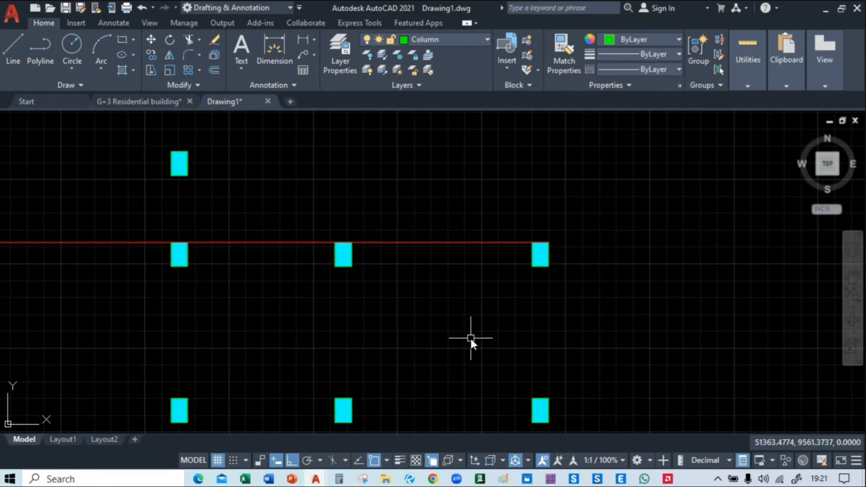
{"action": "middle_click_drag", "start_coordinate": [420, 352], "coordinate": [350, 290]}
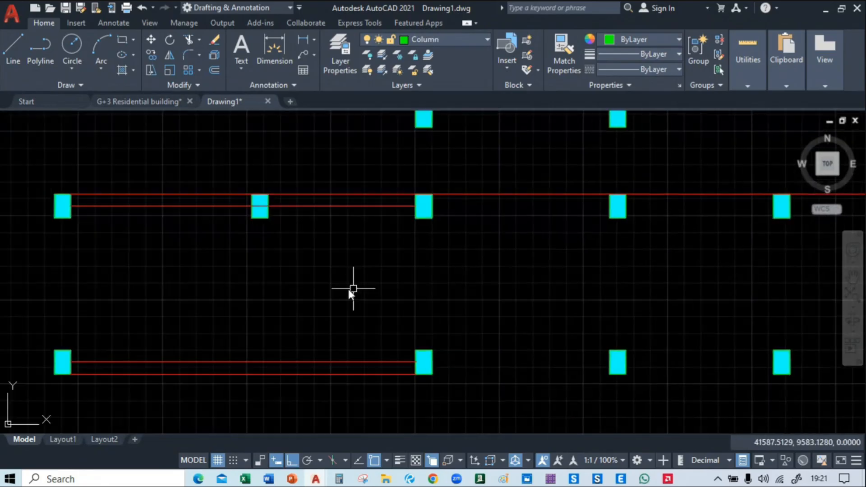
{"action": "type", "text": "ex"}
{"action": "key", "text": "Return"}
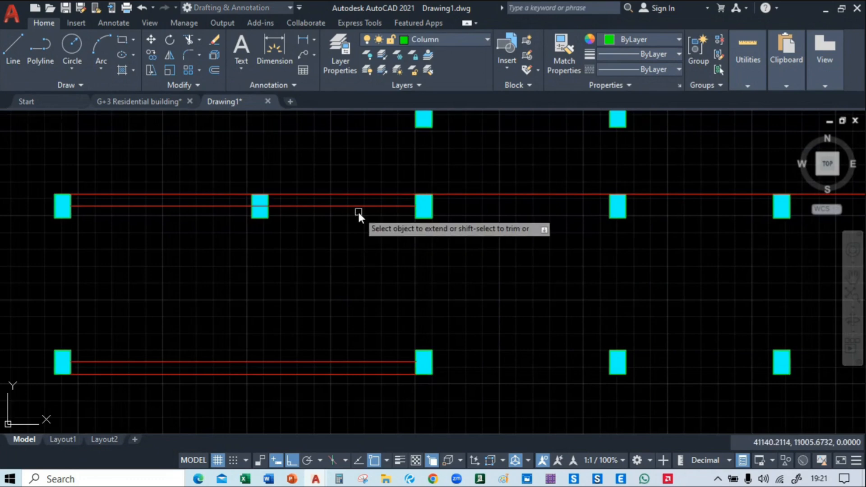
{"action": "left_click", "coordinate": [394, 205]}
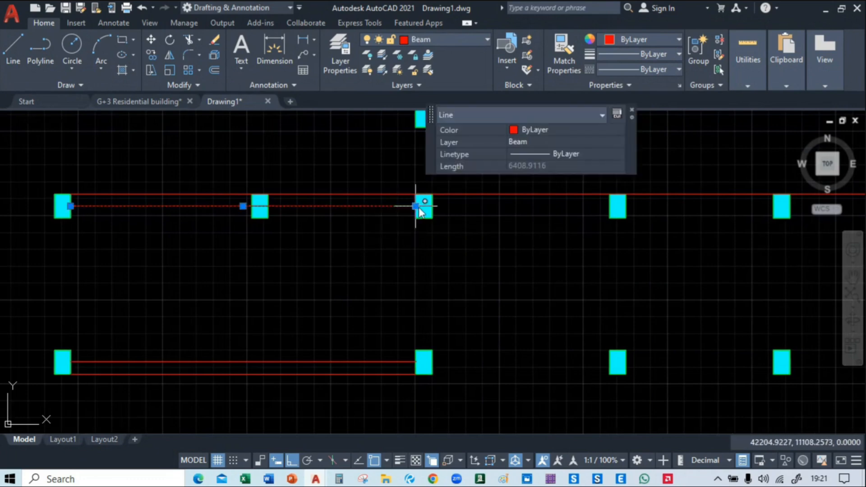
{"action": "left_click", "coordinate": [416, 206]}
{"action": "middle_click_drag", "start_coordinate": [622, 229], "coordinate": [280, 271]}
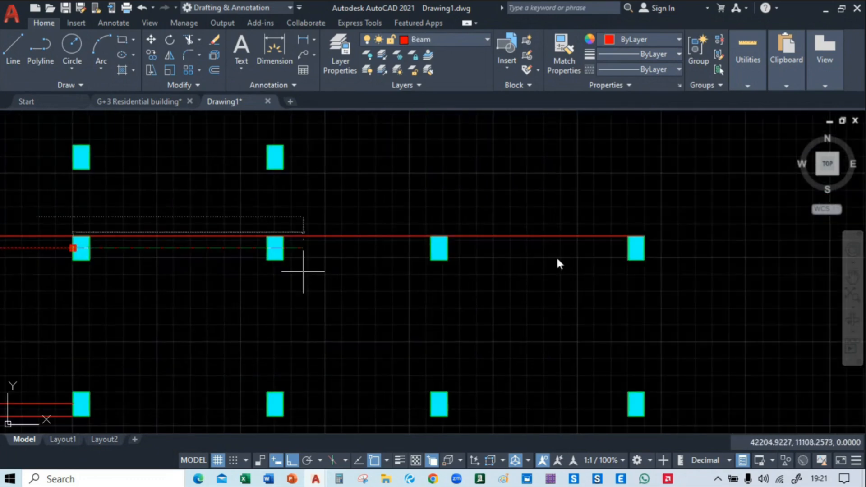
{"action": "left_click", "coordinate": [623, 258]}
{"action": "key", "text": "Escape"}
Stretch the lower beam line of the second beam row horizontally to the far right column
{"action": "middle_click_drag", "start_coordinate": [101, 391], "coordinate": [535, 234]}
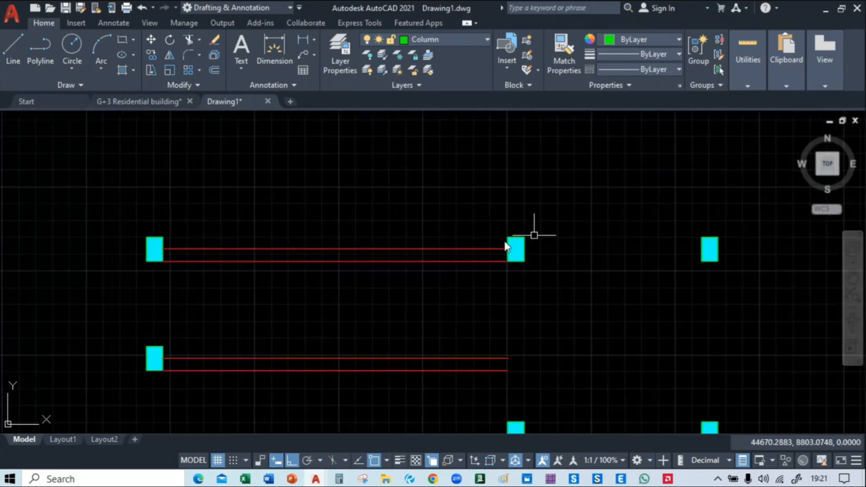
{"action": "middle_click_drag", "start_coordinate": [354, 245], "coordinate": [241, 276]}
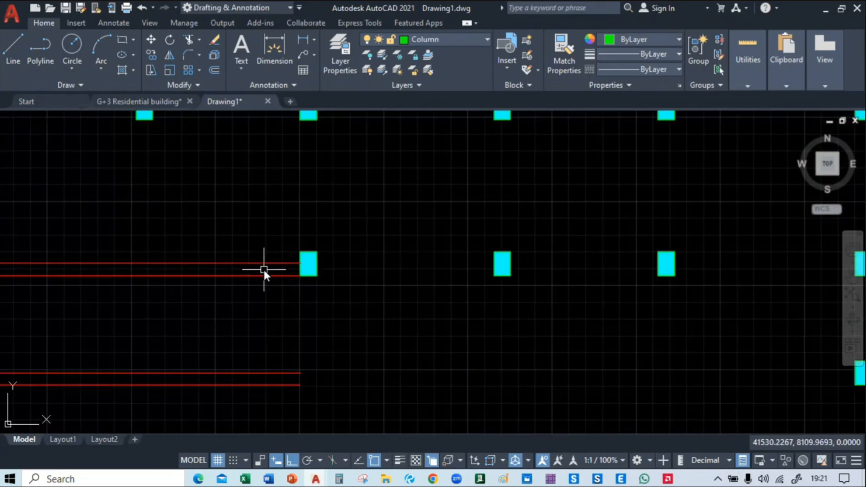
{"action": "left_click", "coordinate": [263, 275]}
{"action": "left_click", "coordinate": [300, 276]}
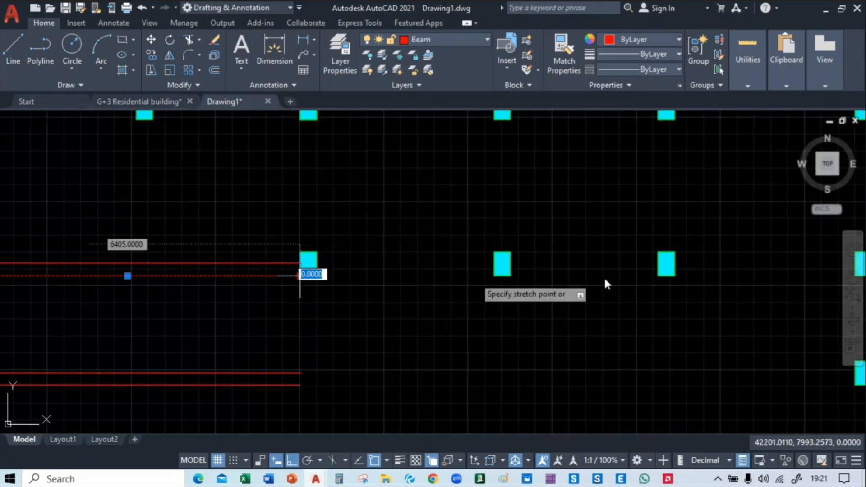
{"action": "middle_click_drag", "start_coordinate": [604, 283], "coordinate": [348, 281]}
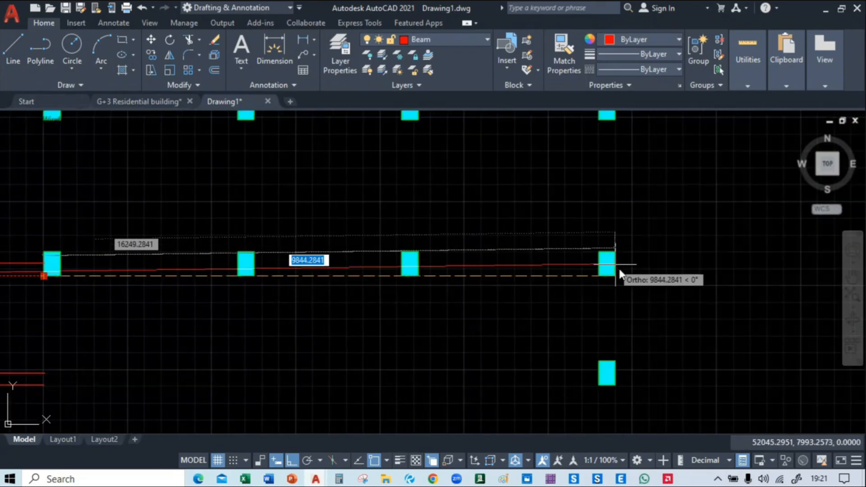
{"action": "left_click", "coordinate": [596, 278]}
{"action": "key", "text": "Escape"}
Rotate the pair of green lines beside the hatched Type-I block to vertical about the right end of the upper line
{"action": "mouse_move", "coordinate": [242, 344]}
{"action": "middle_mouse_down"}
{"action": "mouse_move", "coordinate": [354, 209]}
{"action": "mouse_move", "coordinate": [318, 241]}
{"action": "middle_mouse_up"}
{"action": "scroll", "coordinate": [318, 241], "scroll_direction": "down", "scroll_amount": 2}
{"action": "mouse_move", "coordinate": [354, 280]}
{"action": "middle_mouse_down"}
{"action": "mouse_move", "coordinate": [378, 358]}
{"action": "mouse_move", "coordinate": [550, 284]}
{"action": "mouse_move", "coordinate": [460, 232]}
{"action": "middle_mouse_up"}
{"action": "scroll", "coordinate": [372, 320], "scroll_direction": "down", "scroll_amount": 2}
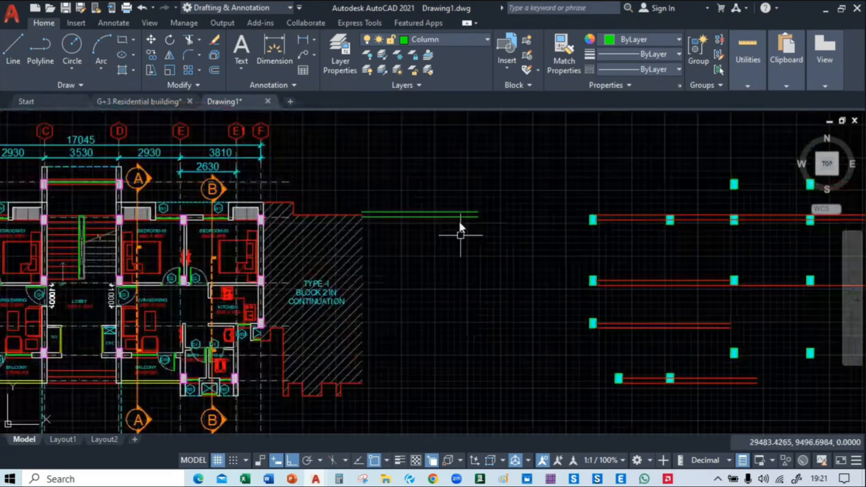
{"action": "left_click", "coordinate": [459, 202]}
{"action": "left_click", "coordinate": [429, 240]}
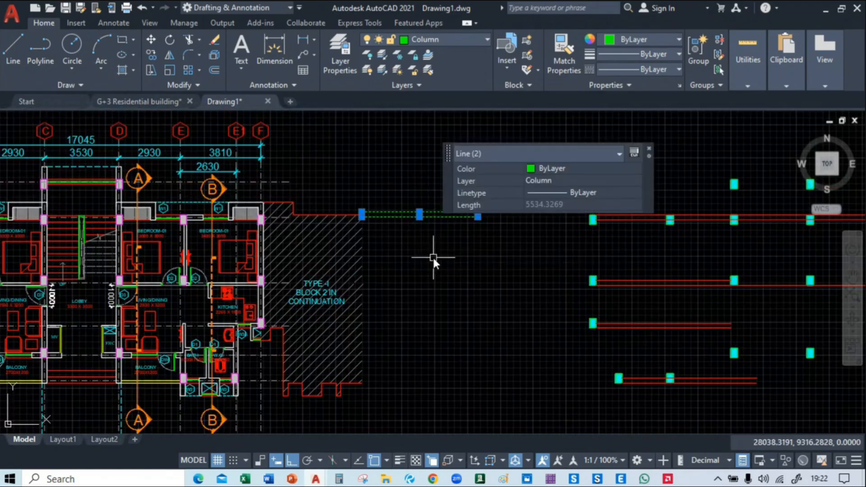
{"action": "middle_click_drag", "start_coordinate": [652, 240], "coordinate": [615, 247]}
{"action": "left_click", "coordinate": [650, 150]}
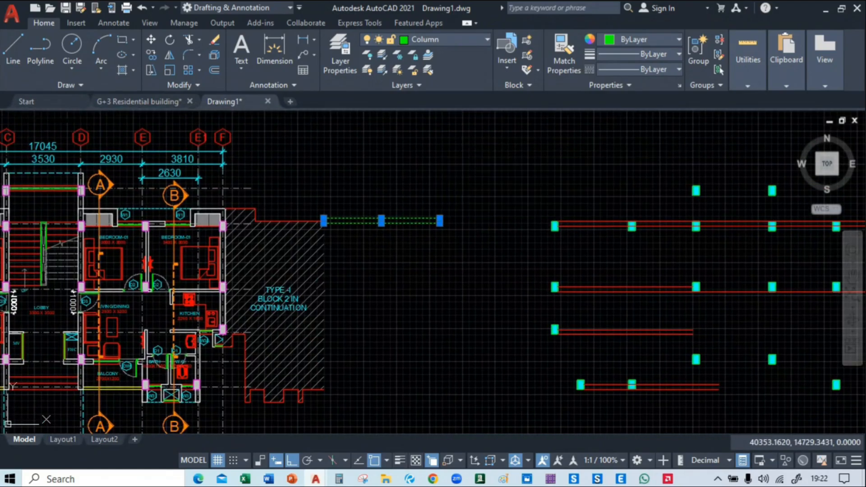
{"action": "scroll", "coordinate": [375, 193], "scroll_direction": "up", "scroll_amount": 2}
{"action": "scroll", "coordinate": [375, 193], "scroll_direction": "up", "scroll_amount": 2}
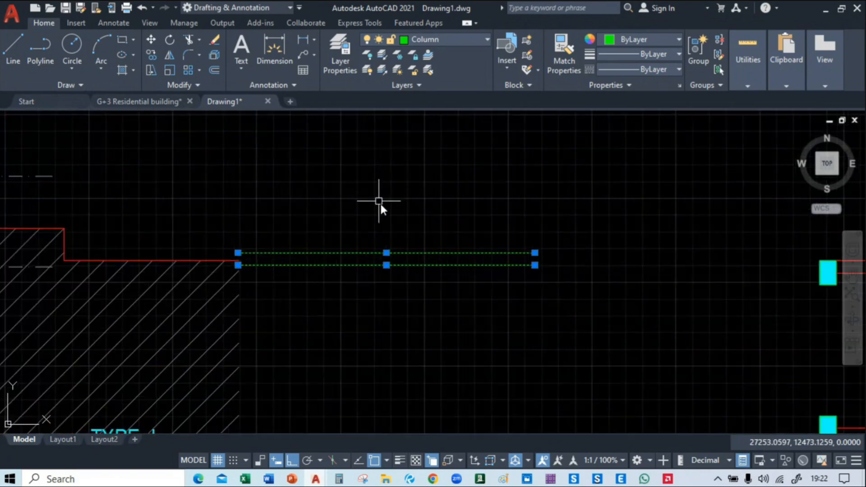
{"action": "middle_click_drag", "start_coordinate": [380, 202], "coordinate": [365, 172]}
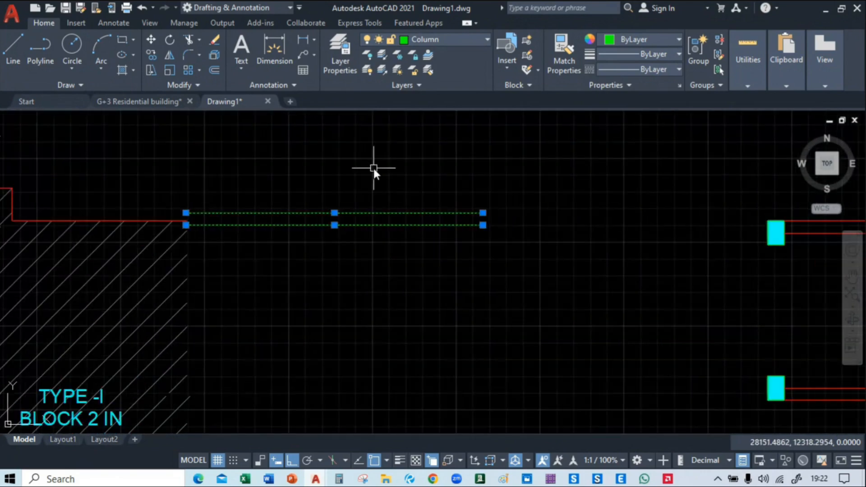
{"action": "type", "text": "RO"}
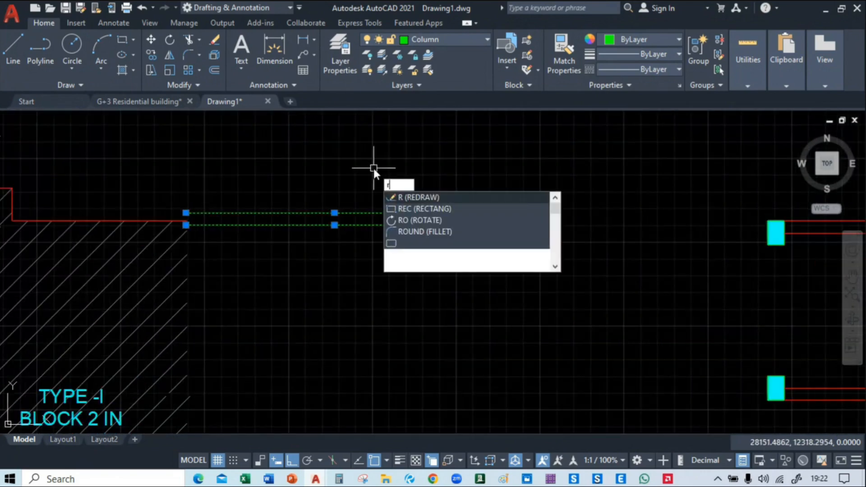
{"action": "key", "text": "Return"}
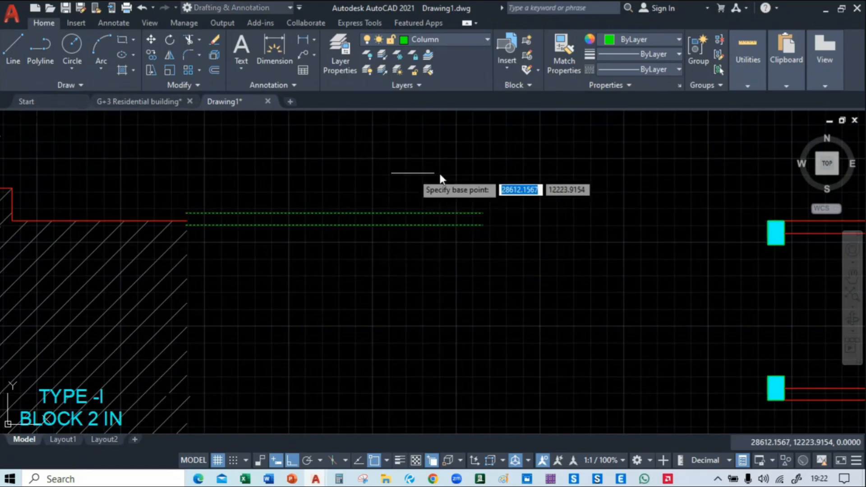
{"action": "left_click", "coordinate": [484, 212]}
{"action": "left_click", "coordinate": [492, 312]}
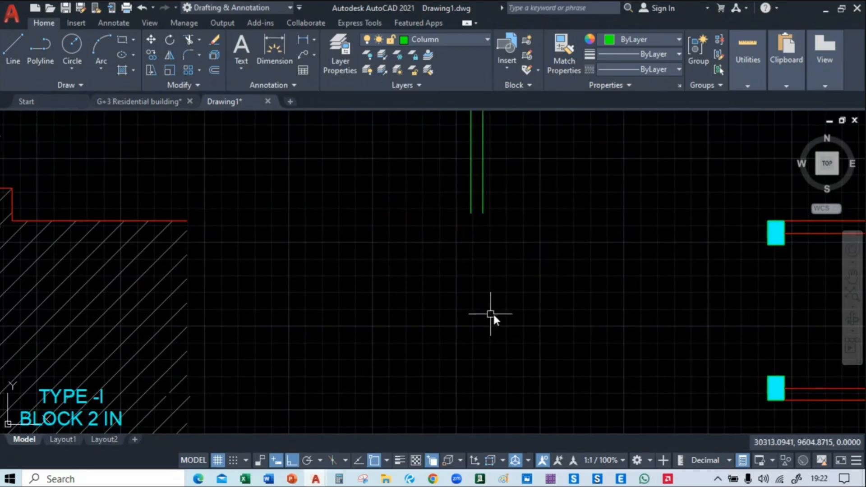
Change the rotated vertical line pair from the Column layer to the Beam layer
{"action": "middle_click_drag", "start_coordinate": [517, 192], "coordinate": [361, 283]}
{"action": "scroll", "coordinate": [364, 271], "scroll_direction": "down", "scroll_amount": 4}
{"action": "left_click", "coordinate": [369, 228]}
{"action": "left_click", "coordinate": [304, 268]}
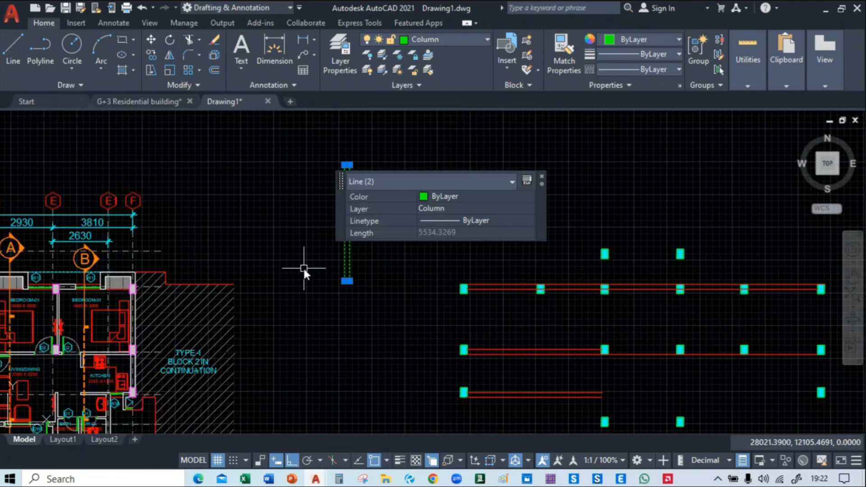
{"action": "key", "text": "Escape"}
{"action": "left_click", "coordinate": [380, 186]}
{"action": "left_click", "coordinate": [257, 272]}
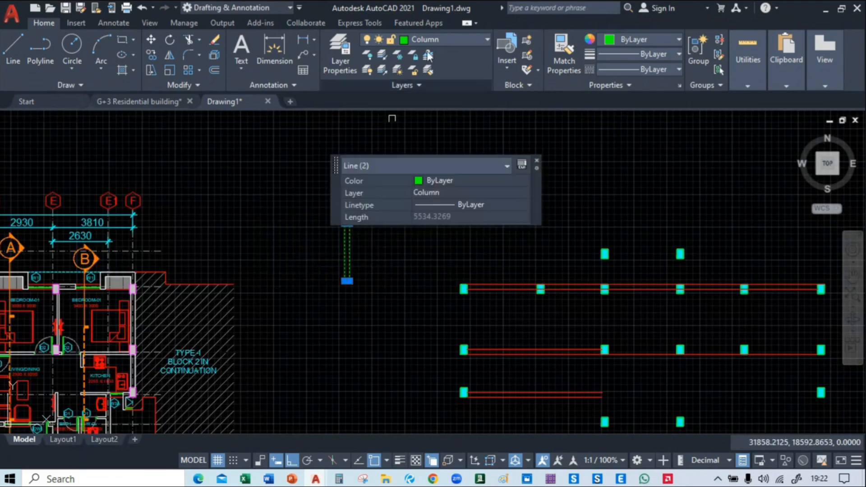
{"action": "left_click", "coordinate": [449, 39]}
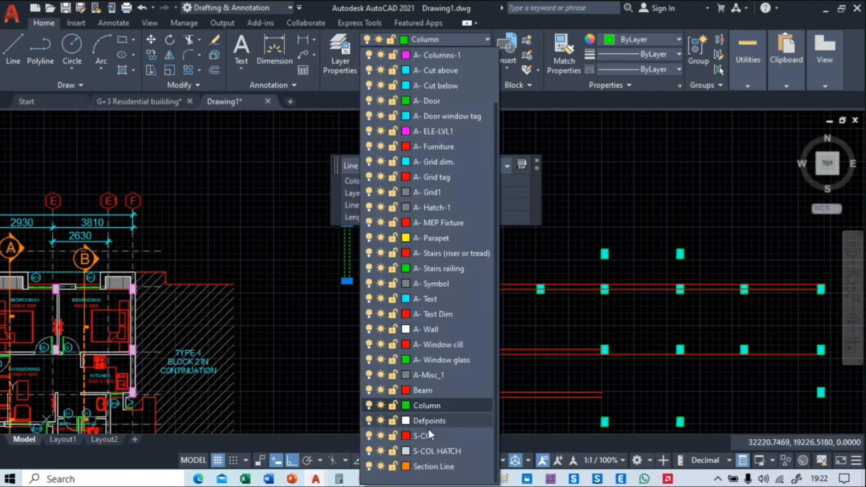
{"action": "left_click", "coordinate": [423, 390]}
{"action": "key", "text": "Escape"}
Copy the vertical beam pair from its lower left endpoint onto the lowest column of the leftmost column line
{"action": "left_click", "coordinate": [367, 222]}
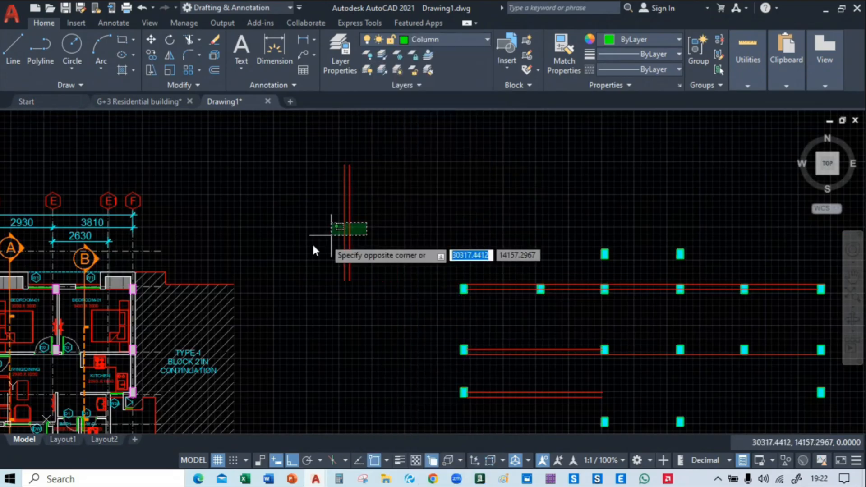
{"action": "left_click", "coordinate": [304, 248]}
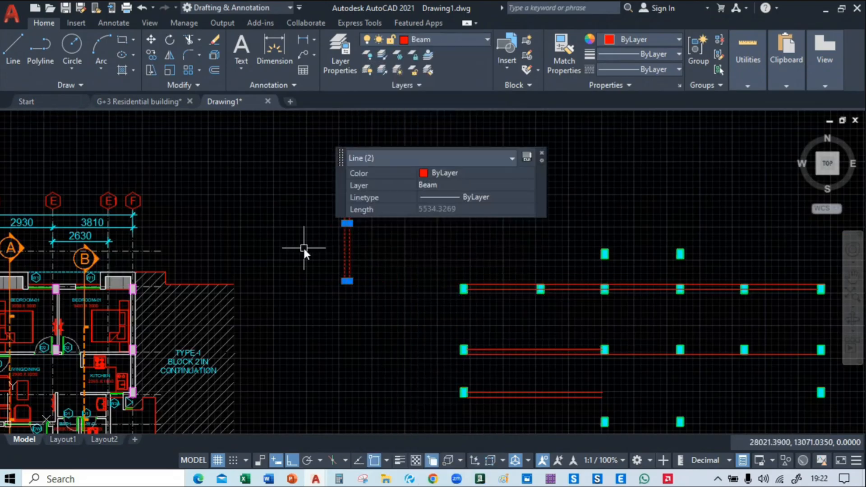
{"action": "type", "text": "co"}
{"action": "key", "text": "Return"}
{"action": "middle_click_drag", "start_coordinate": [366, 325], "coordinate": [289, 186]}
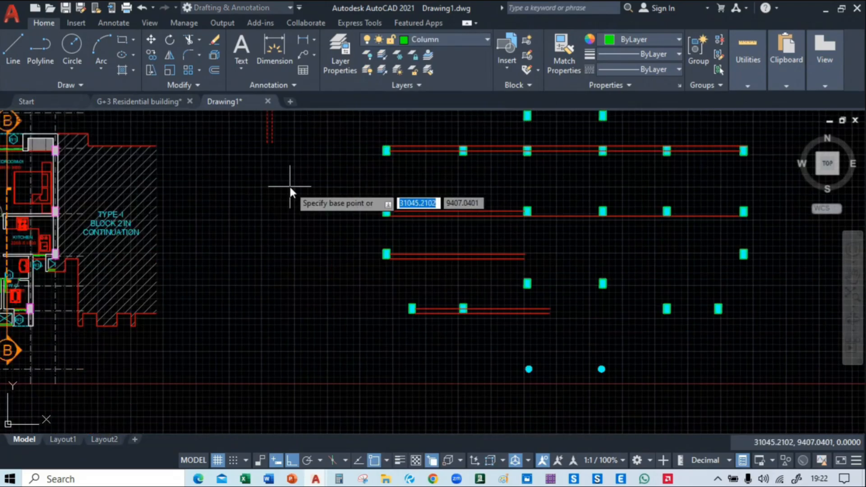
{"action": "left_click", "coordinate": [266, 142]}
{"action": "scroll", "coordinate": [375, 230], "scroll_direction": "up", "scroll_amount": 5}
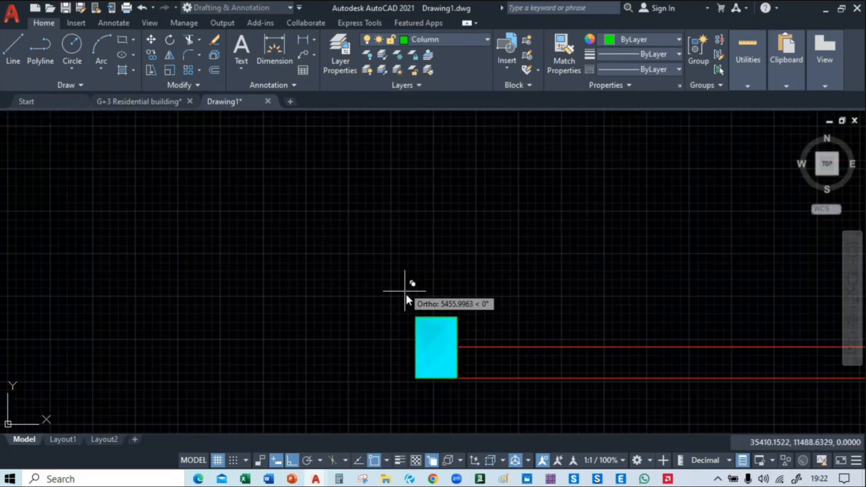
{"action": "scroll", "coordinate": [415, 316], "scroll_direction": "down", "scroll_amount": 5}
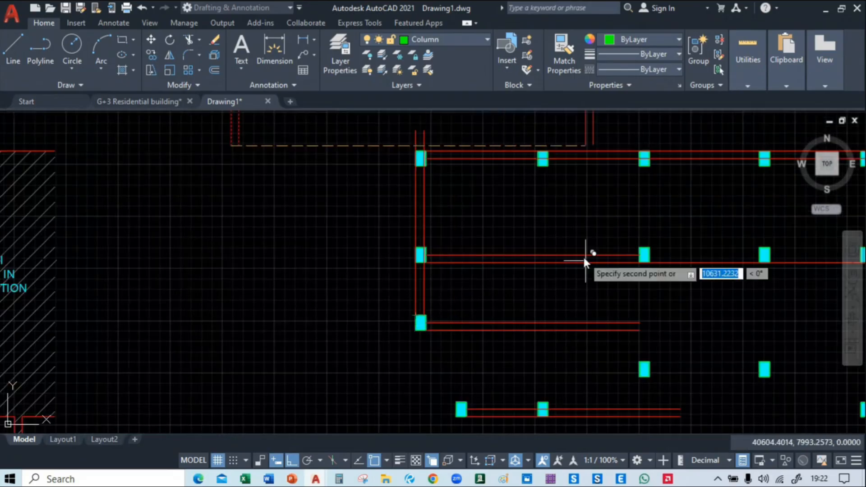
Place further copies of the vertical beam pair on the two lower middle columns, the two right bottom-row columns and the lowest far right column
{"action": "mouse_move", "coordinate": [586, 253]}
{"action": "middle_mouse_down"}
{"action": "mouse_move", "coordinate": [269, 362]}
{"action": "mouse_move", "coordinate": [239, 193]}
{"action": "middle_mouse_up"}
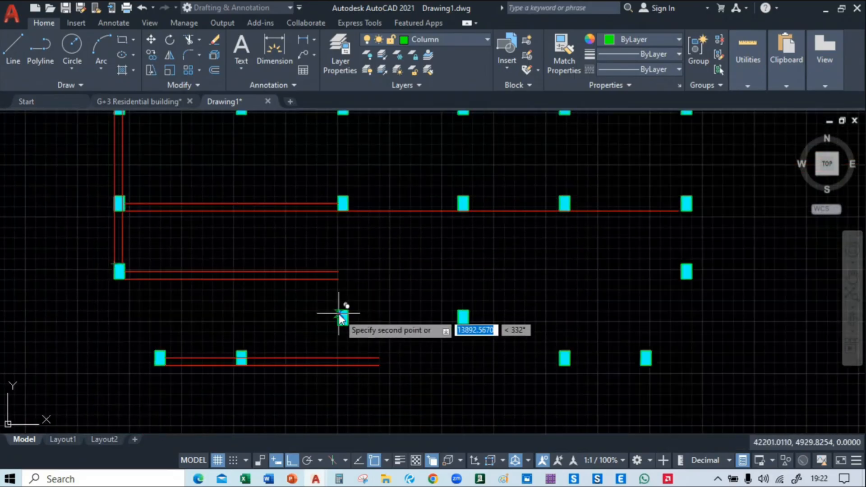
{"action": "left_click", "coordinate": [469, 310]}
{"action": "middle_click_drag", "start_coordinate": [564, 348], "coordinate": [464, 305]}
{"action": "left_click", "coordinate": [464, 311]}
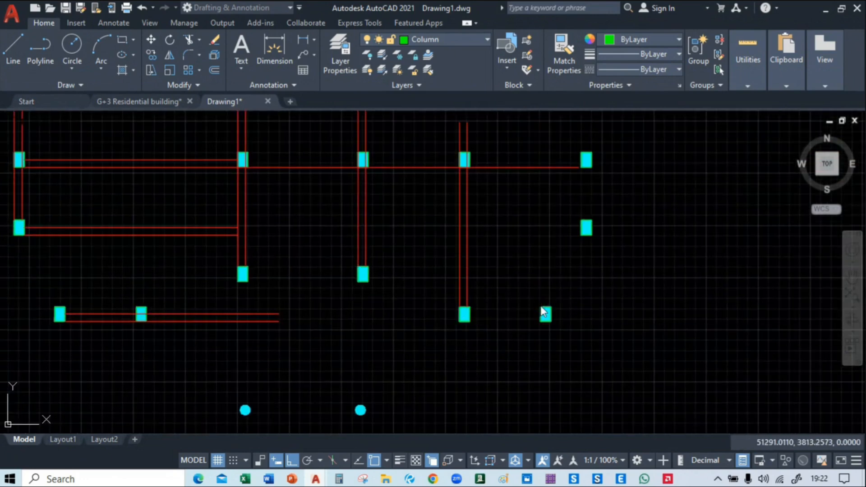
{"action": "left_click", "coordinate": [545, 311]}
{"action": "middle_click_drag", "start_coordinate": [570, 241], "coordinate": [502, 295]}
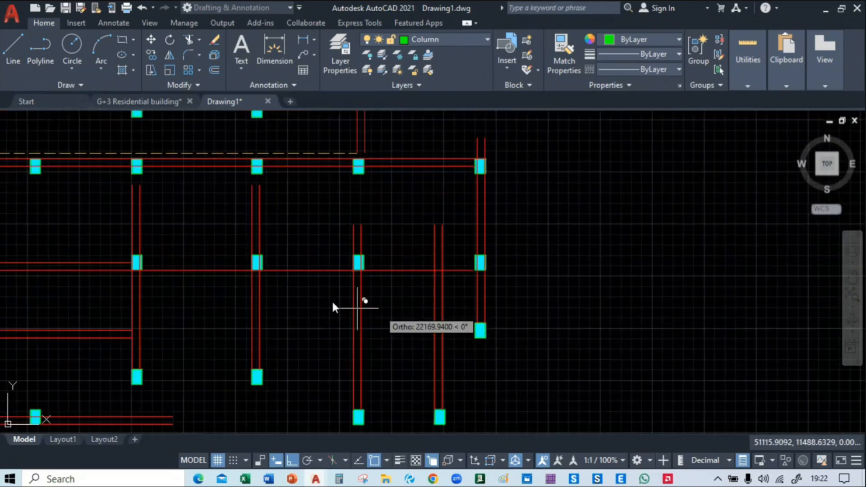
Place a copy of the vertical beam pair on the leftmost column of the bottom row
{"action": "mouse_move", "coordinate": [338, 306]}
{"action": "middle_mouse_down"}
{"action": "mouse_move", "coordinate": [574, 273]}
{"action": "mouse_move", "coordinate": [596, 134]}
{"action": "middle_mouse_up"}
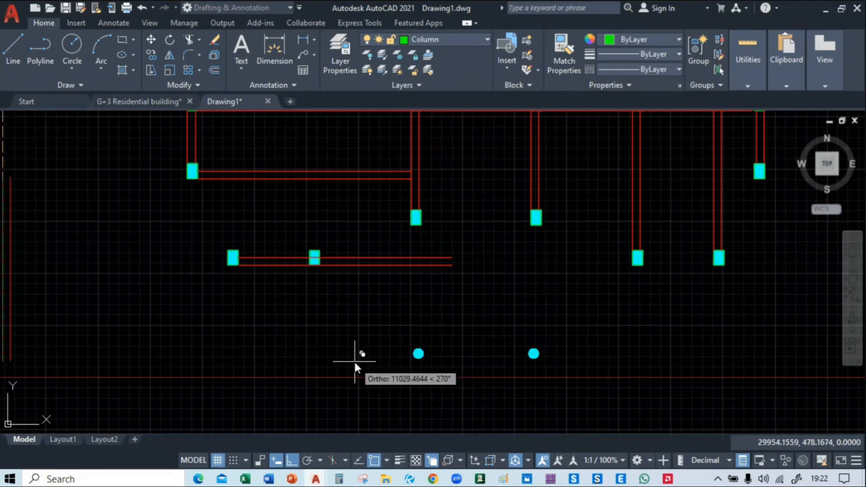
{"action": "scroll", "coordinate": [355, 361], "scroll_direction": "down", "scroll_amount": 2}
{"action": "scroll", "coordinate": [318, 320], "scroll_direction": "up", "scroll_amount": 5}
{"action": "scroll", "coordinate": [267, 316], "scroll_direction": "down", "scroll_amount": 3}
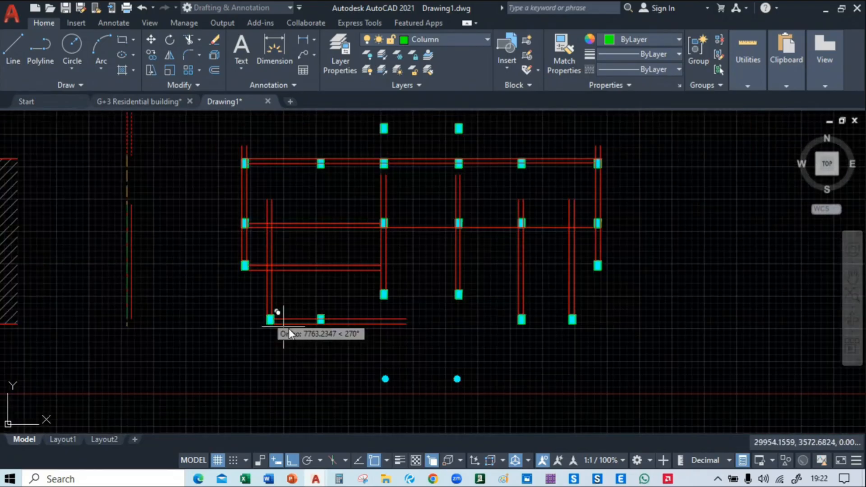
Place copies of the vertical beam pair on the two middle columns of the top beam row, up through the columns above, and finish copying
{"action": "scroll", "coordinate": [399, 194], "scroll_direction": "up", "scroll_amount": 3}
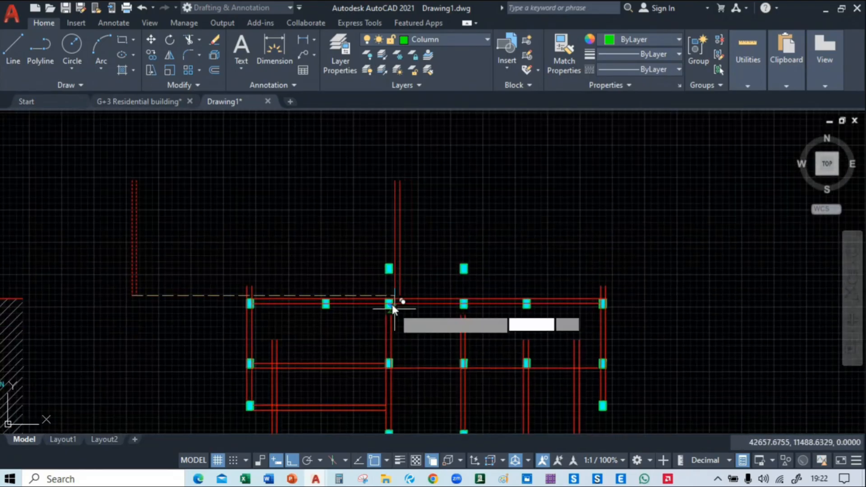
{"action": "scroll", "coordinate": [387, 296], "scroll_direction": "up", "scroll_amount": 2}
{"action": "left_click", "coordinate": [383, 313]}
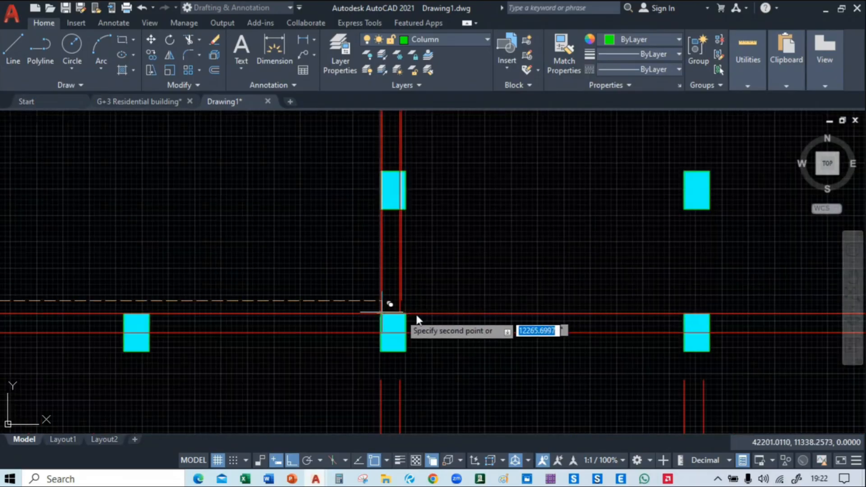
{"action": "middle_click_drag", "start_coordinate": [668, 312], "coordinate": [473, 303]}
{"action": "scroll", "coordinate": [473, 303], "scroll_direction": "down", "scroll_amount": 3}
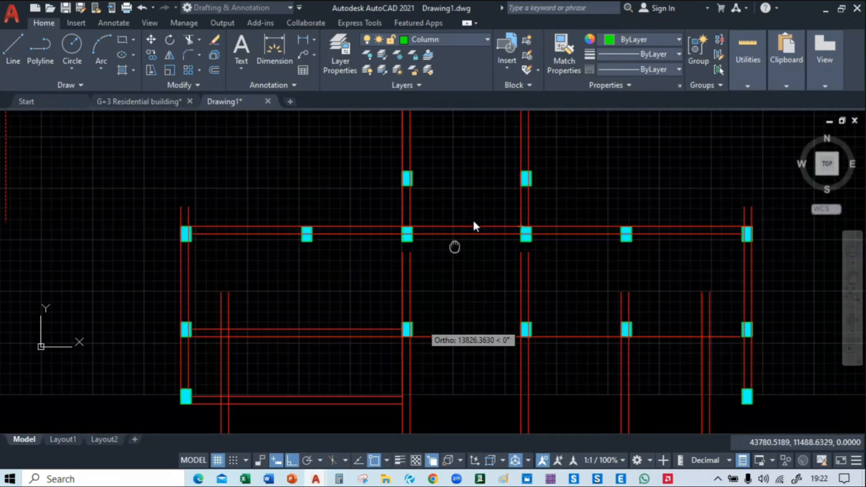
{"action": "middle_click_drag", "start_coordinate": [521, 204], "coordinate": [397, 113]}
{"action": "middle_click_drag", "start_coordinate": [513, 348], "coordinate": [504, 294]}
{"action": "middle_click_drag", "start_coordinate": [447, 314], "coordinate": [443, 306]}
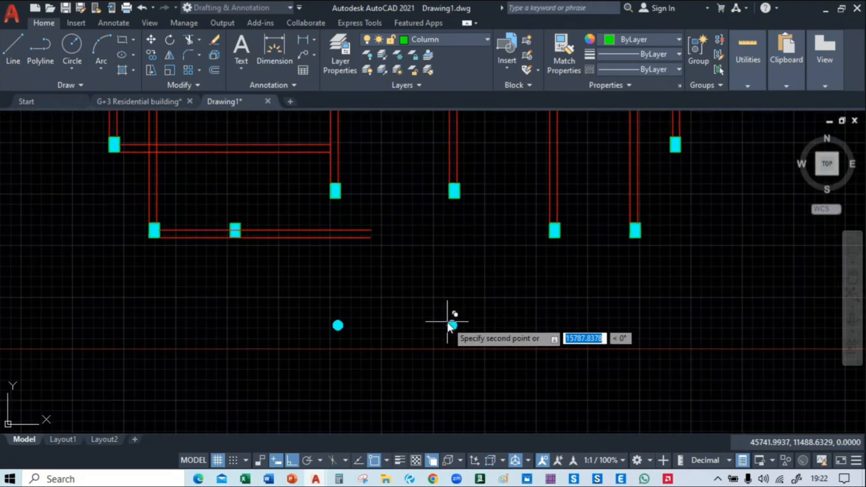
{"action": "key", "text": "Escape"}
Delete the source pair of vertical beam lines beside the hatched Type-I block
{"action": "scroll", "coordinate": [448, 326], "scroll_direction": "down", "scroll_amount": 5}
{"action": "mouse_move", "coordinate": [447, 317]}
{"action": "middle_mouse_down"}
{"action": "mouse_move", "coordinate": [362, 385]}
{"action": "mouse_move", "coordinate": [483, 330]}
{"action": "mouse_move", "coordinate": [391, 277]}
{"action": "mouse_move", "coordinate": [405, 296]}
{"action": "mouse_move", "coordinate": [644, 301]}
{"action": "mouse_move", "coordinate": [720, 294]}
{"action": "middle_mouse_up"}
{"action": "left_click", "coordinate": [337, 181]}
{"action": "left_click", "coordinate": [294, 207]}
{"action": "key", "text": "Delete"}
{"action": "scroll", "coordinate": [221, 213], "scroll_direction": "up", "scroll_amount": 8}
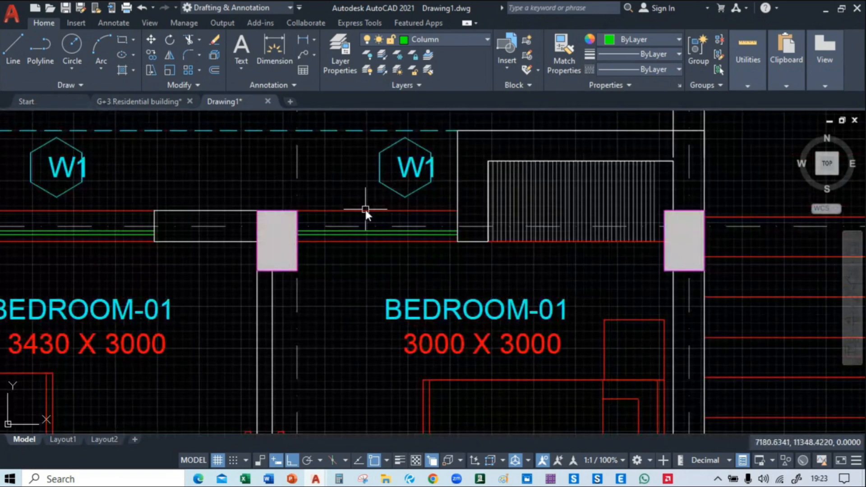
Examine the wall and window lines along the bedrooms' outer edge in the floor plan, and go back to the beam layout
{"action": "scroll", "coordinate": [362, 213], "scroll_direction": "down", "scroll_amount": 2}
{"action": "mouse_move", "coordinate": [172, 261]}
{"action": "middle_mouse_down"}
{"action": "mouse_move", "coordinate": [223, 316]}
{"action": "mouse_move", "coordinate": [204, 271]}
{"action": "middle_mouse_up"}
{"action": "scroll", "coordinate": [225, 222], "scroll_direction": "up", "scroll_amount": 3}
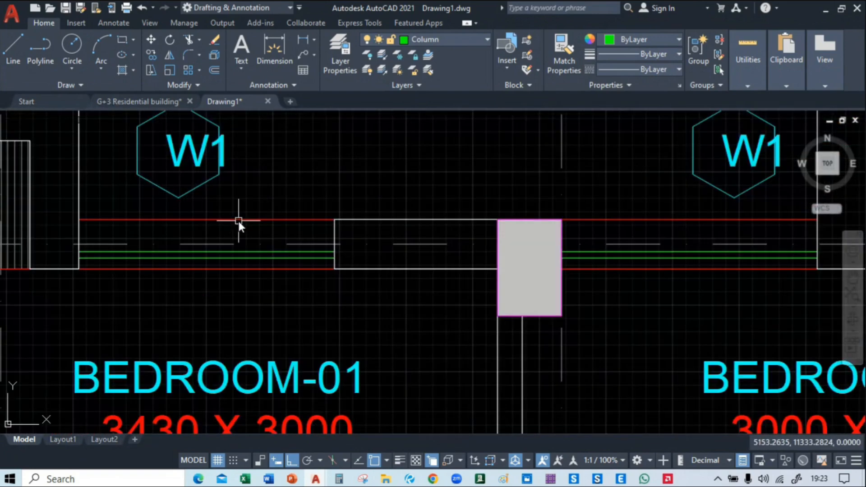
{"action": "left_click", "coordinate": [229, 238]}
{"action": "scroll", "coordinate": [229, 238], "scroll_direction": "down", "scroll_amount": 4}
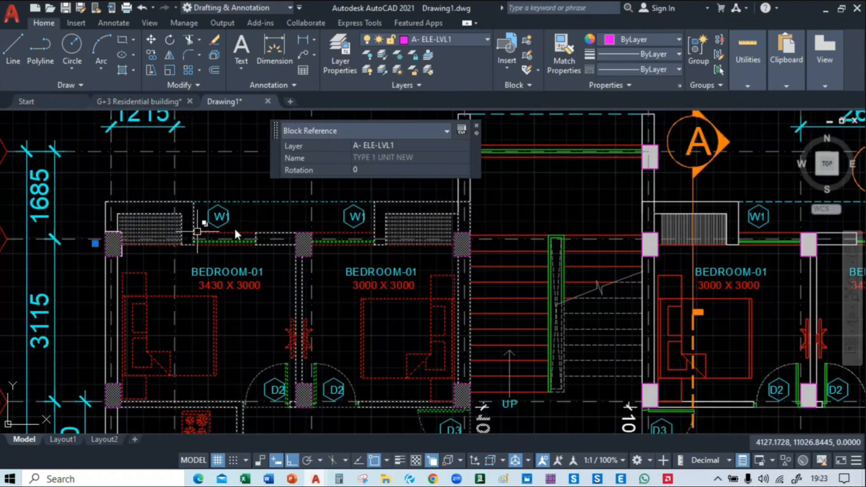
{"action": "key", "text": "Escape"}
{"action": "scroll", "coordinate": [174, 267], "scroll_direction": "down", "scroll_amount": 3}
{"action": "mouse_move", "coordinate": [835, 301]}
{"action": "middle_mouse_down"}
{"action": "mouse_move", "coordinate": [467, 224]}
{"action": "mouse_move", "coordinate": [370, 271]}
{"action": "middle_mouse_up"}
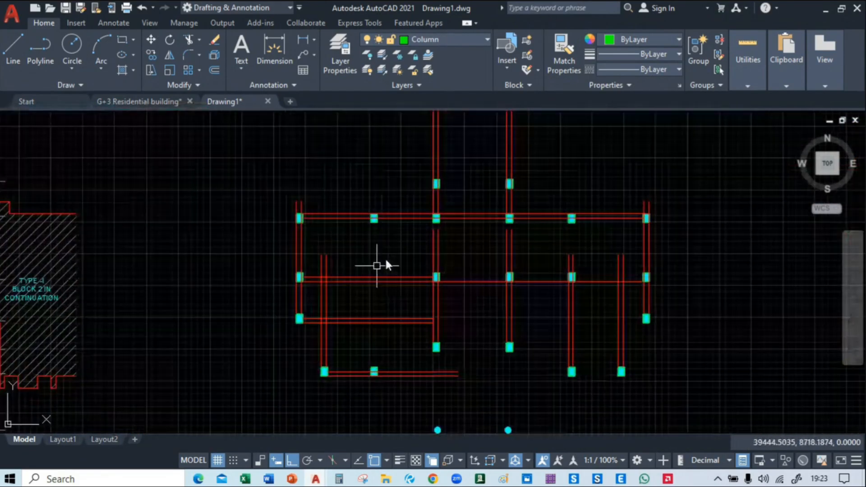
{"action": "mouse_move", "coordinate": [541, 312]}
{"action": "middle_mouse_down"}
{"action": "mouse_move", "coordinate": [581, 360]}
{"action": "mouse_move", "coordinate": [569, 345]}
{"action": "middle_mouse_up"}
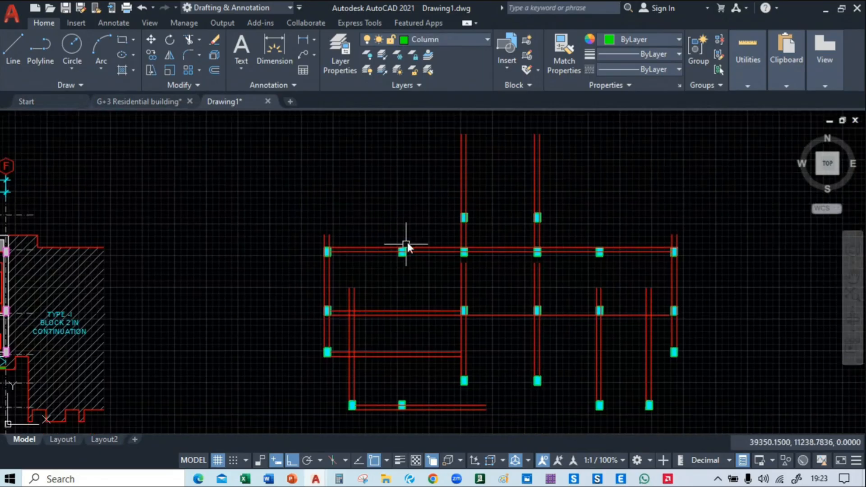
Make the Beam layer current and set its layer colour to blue
{"action": "left_click", "coordinate": [442, 37]}
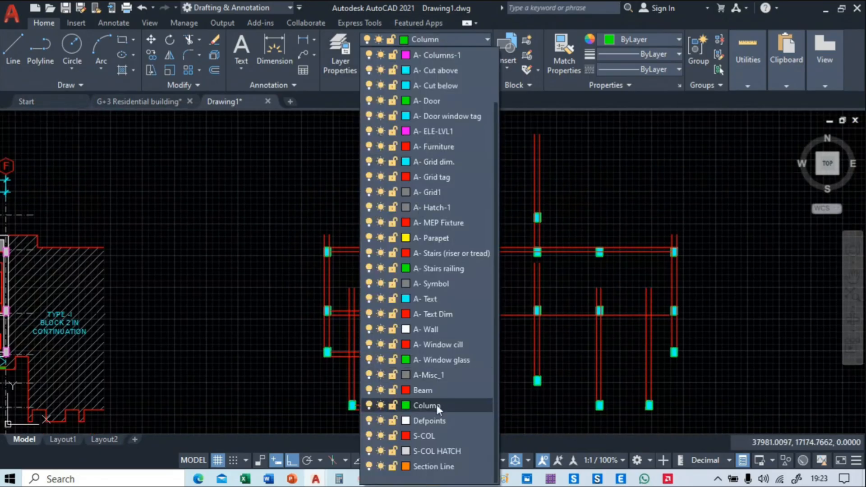
{"action": "left_click", "coordinate": [429, 390]}
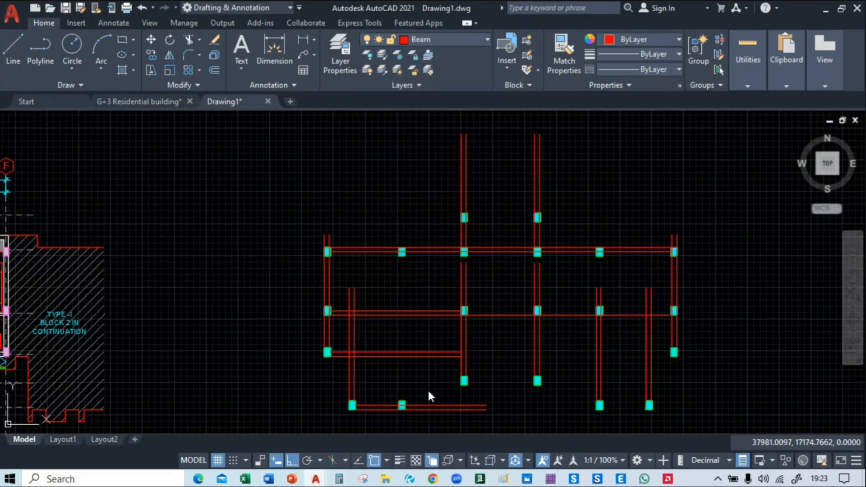
{"action": "left_click", "coordinate": [404, 39]}
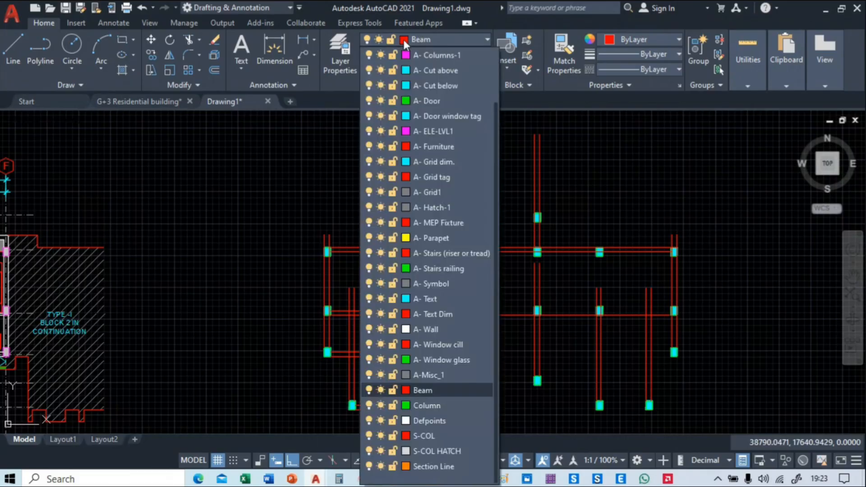
{"action": "left_click", "coordinate": [405, 390]}
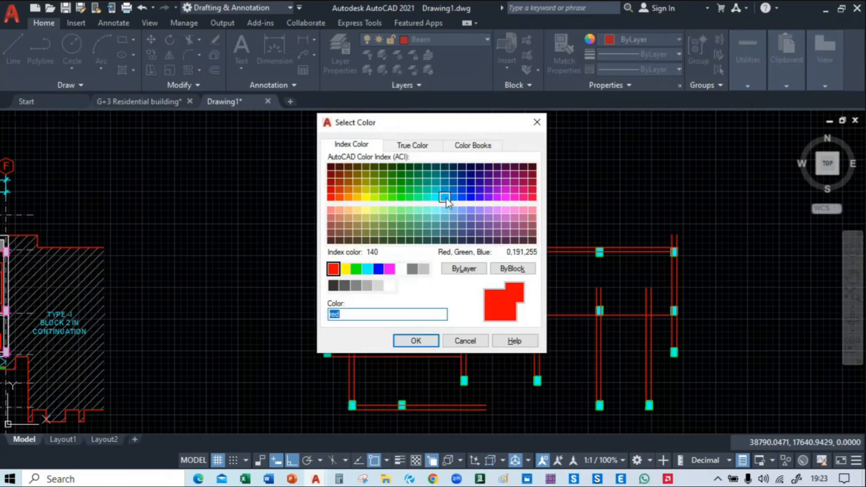
{"action": "left_click", "coordinate": [461, 197]}
{"action": "left_click", "coordinate": [415, 341]}
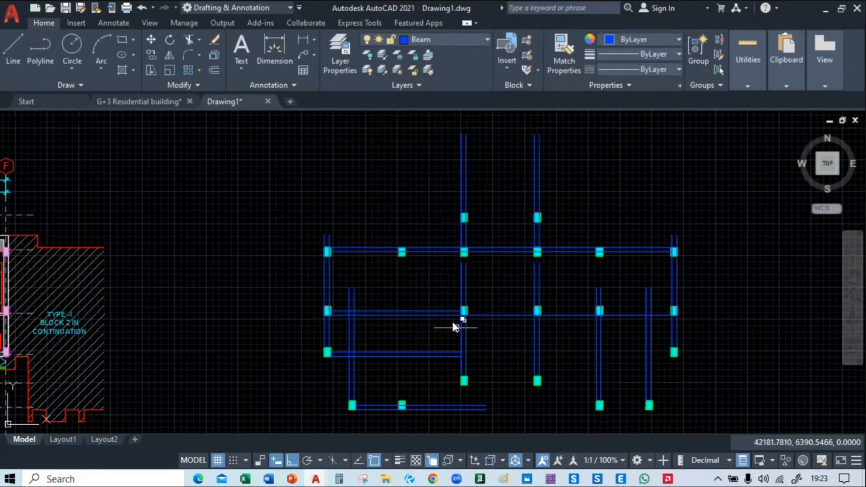
Move the whole beam and column layout onto the floor plan, matching its upper-left column corner to the corresponding column corner on row 02
{"action": "scroll", "coordinate": [433, 267], "scroll_direction": "down", "scroll_amount": 4}
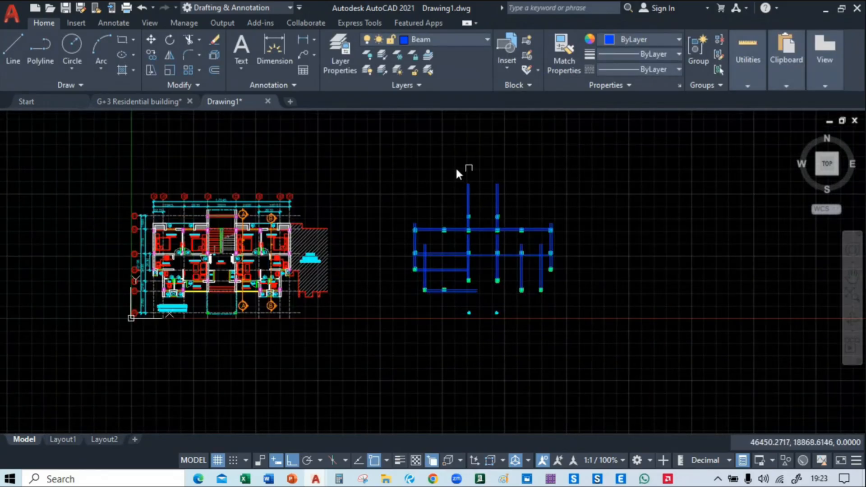
{"action": "left_click", "coordinate": [391, 174]}
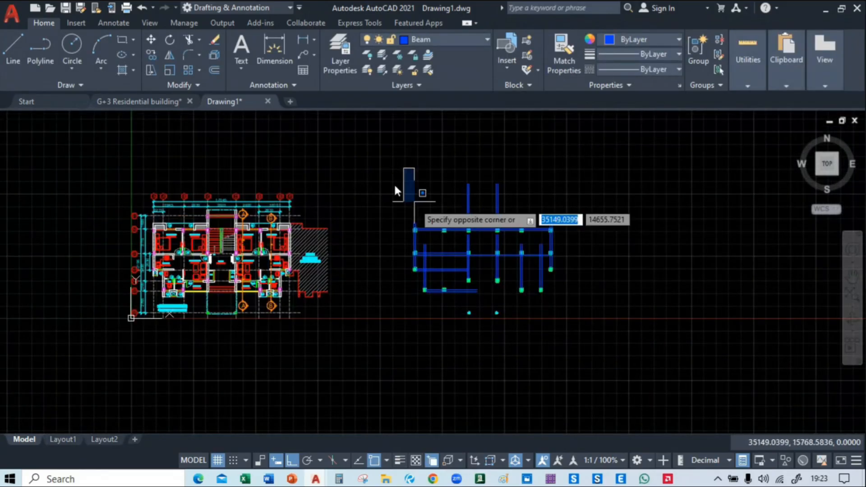
{"action": "left_click", "coordinate": [575, 335]}
{"action": "type", "text": "m"}
{"action": "key", "text": "Return"}
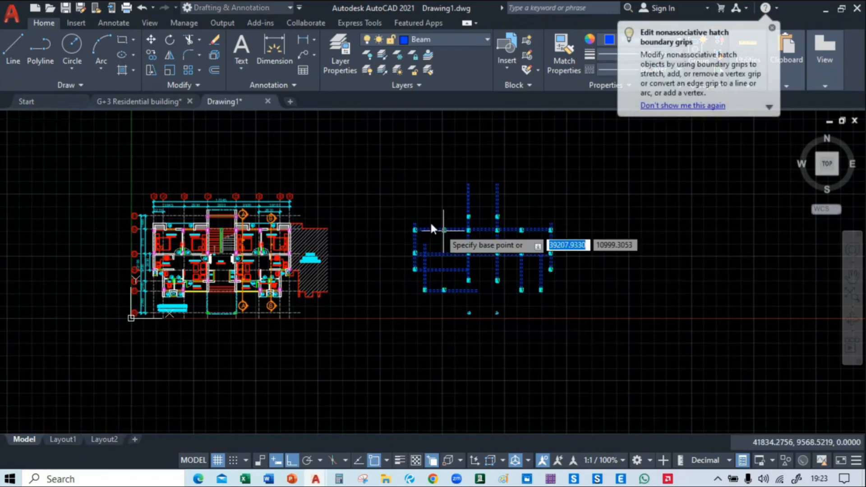
{"action": "scroll", "coordinate": [429, 221], "scroll_direction": "up", "scroll_amount": 5}
{"action": "left_click", "coordinate": [292, 279]}
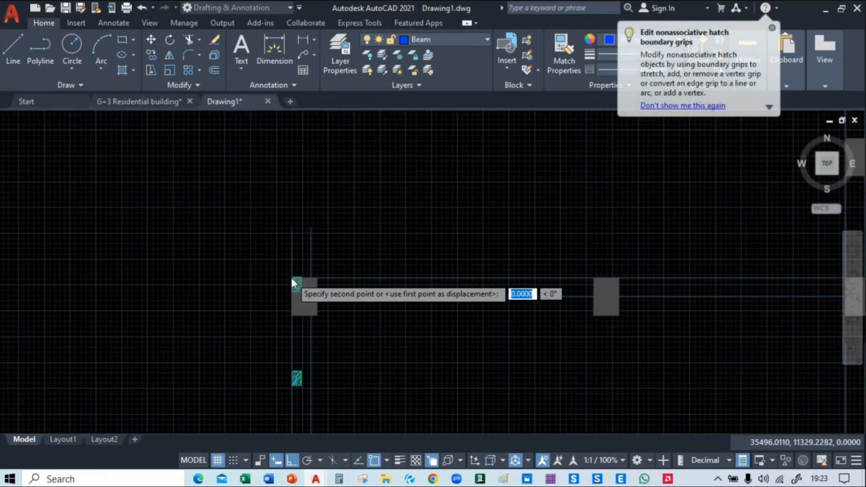
{"action": "scroll", "coordinate": [294, 282], "scroll_direction": "down", "scroll_amount": 8}
{"action": "middle_click_drag", "start_coordinate": [134, 277], "coordinate": [413, 264]}
{"action": "scroll", "coordinate": [329, 275], "scroll_direction": "up", "scroll_amount": 6}
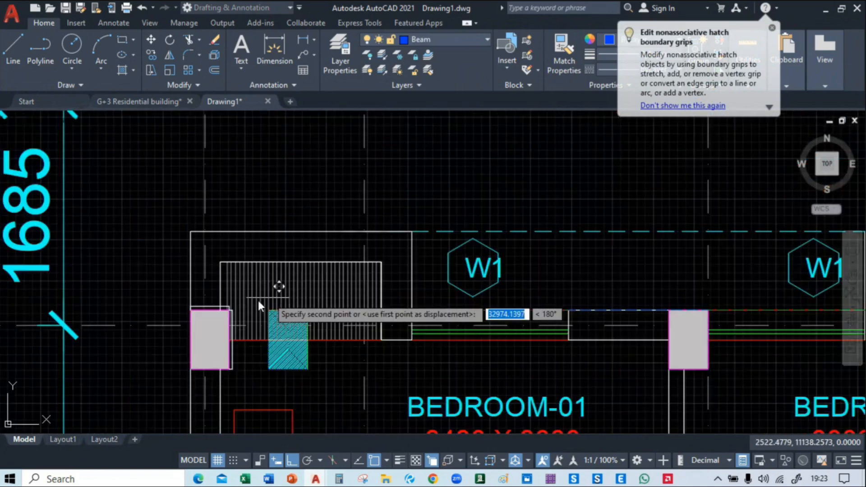
{"action": "left_click", "coordinate": [191, 310]}
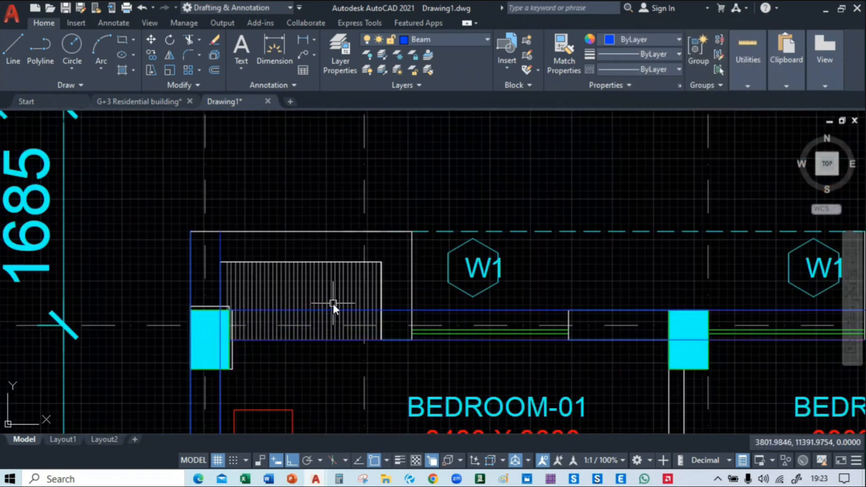
Trim the two vertical beam lines between the kitchen and the first bedroom just above the row 03 beam
{"action": "scroll", "coordinate": [435, 348], "scroll_direction": "down", "scroll_amount": 5}
{"action": "middle_click_drag", "start_coordinate": [453, 409], "coordinate": [394, 270]}
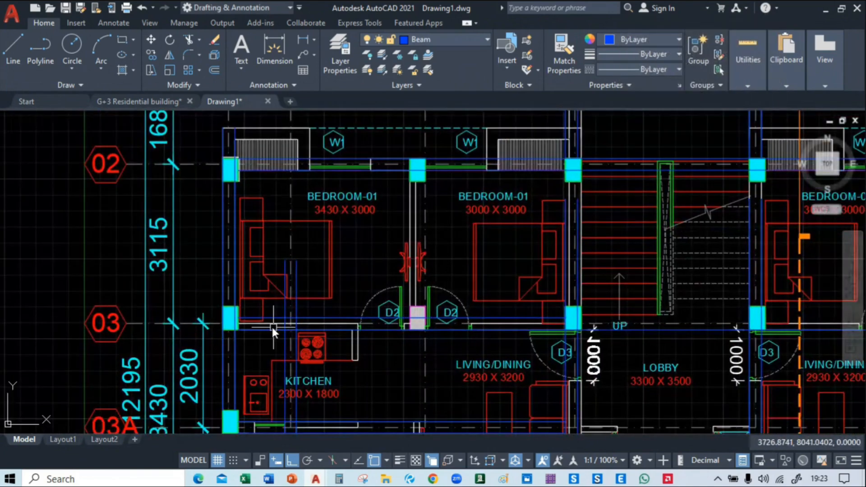
{"action": "scroll", "coordinate": [272, 326], "scroll_direction": "up", "scroll_amount": 4}
{"action": "type", "text": "t"}
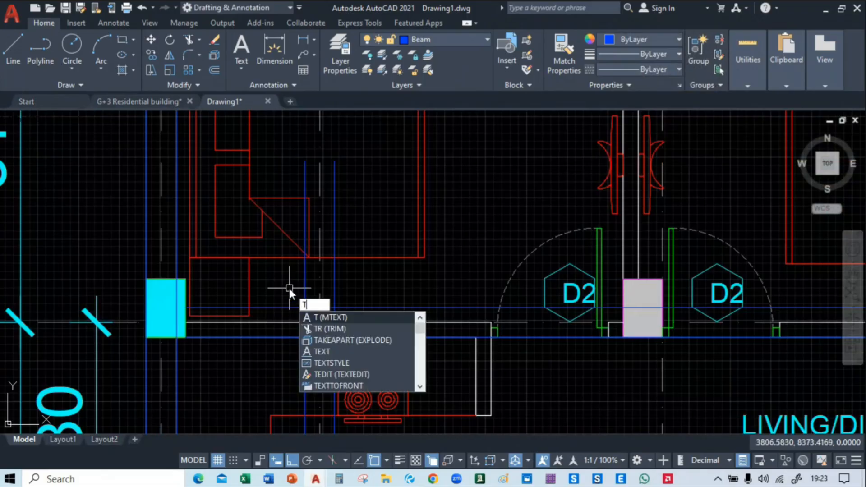
{"action": "key", "text": "Return"}
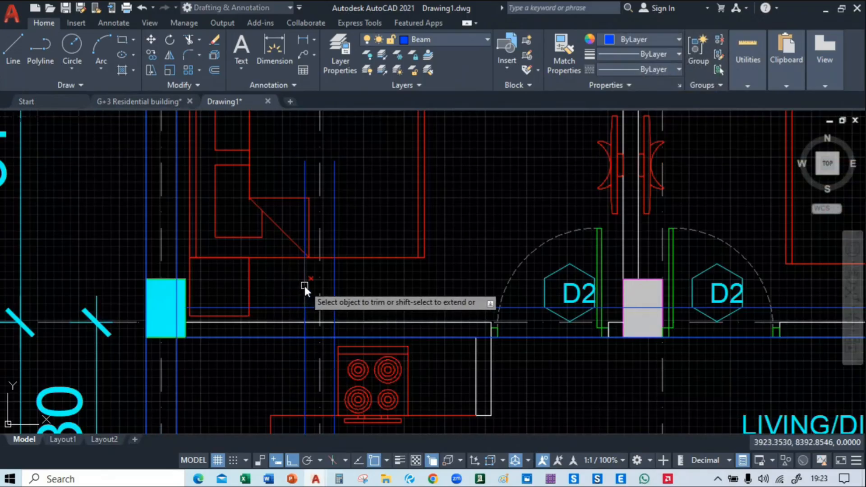
{"action": "left_click", "coordinate": [335, 280]}
{"action": "key", "text": "Escape"}
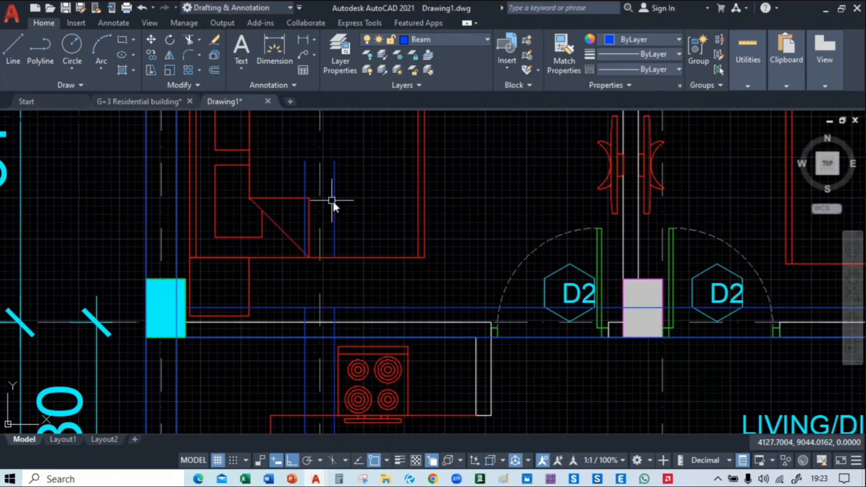
Delete the two leftover vertical beam pieces inside the first bedroom
{"action": "left_click", "coordinate": [334, 209]}
{"action": "key", "text": "Delete"}
{"action": "left_click", "coordinate": [304, 209]}
{"action": "key", "text": "Delete"}
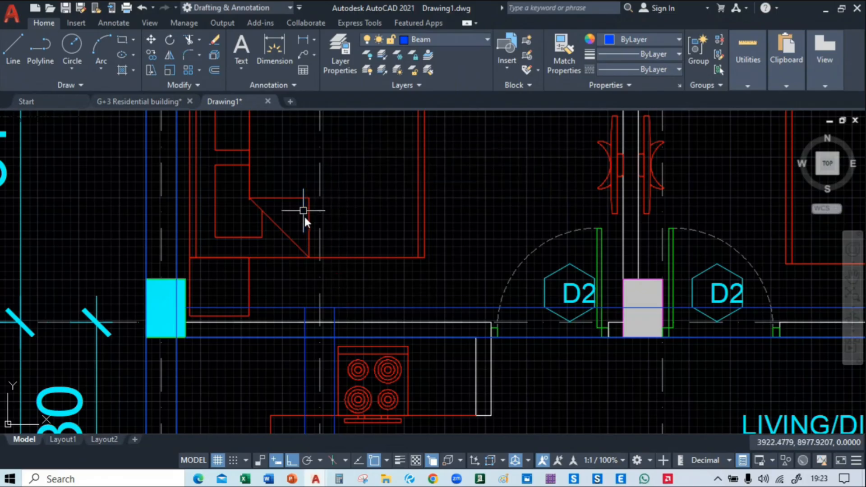
Trim the two vertical beam lines crossing the kitchen just above the row 03A beam
{"action": "middle_click_drag", "start_coordinate": [374, 302], "coordinate": [347, 148]}
{"action": "mouse_move", "coordinate": [372, 397]}
{"action": "middle_mouse_down"}
{"action": "mouse_move", "coordinate": [394, 120]}
{"action": "mouse_move", "coordinate": [350, 385]}
{"action": "middle_mouse_up"}
{"action": "scroll", "coordinate": [364, 262], "scroll_direction": "down", "scroll_amount": 2}
{"action": "scroll", "coordinate": [355, 313], "scroll_direction": "down", "scroll_amount": 2}
{"action": "mouse_move", "coordinate": [355, 314]}
{"action": "middle_mouse_down"}
{"action": "mouse_move", "coordinate": [362, 247]}
{"action": "mouse_move", "coordinate": [387, 258]}
{"action": "middle_mouse_up"}
{"action": "scroll", "coordinate": [384, 293], "scroll_direction": "up", "scroll_amount": 2}
{"action": "scroll", "coordinate": [359, 297], "scroll_direction": "up", "scroll_amount": 2}
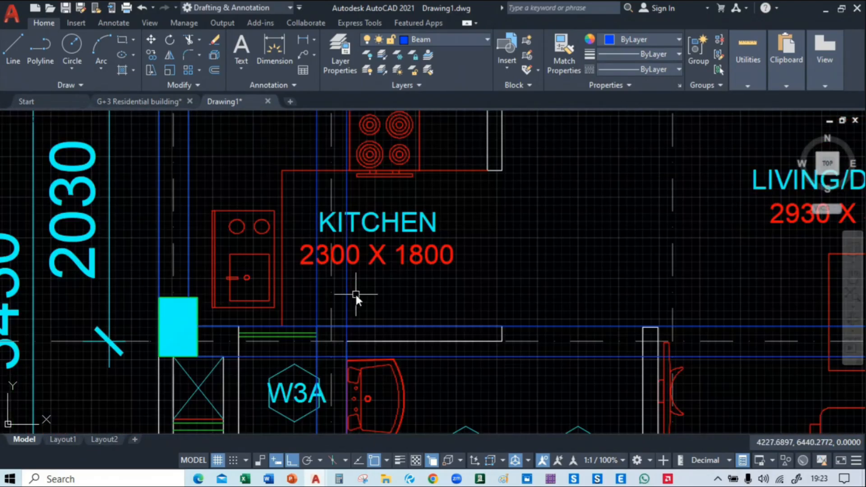
{"action": "type", "text": "tr"}
{"action": "key", "text": "Return"}
{"action": "left_click_drag", "start_coordinate": [353, 305], "coordinate": [345, 304]}
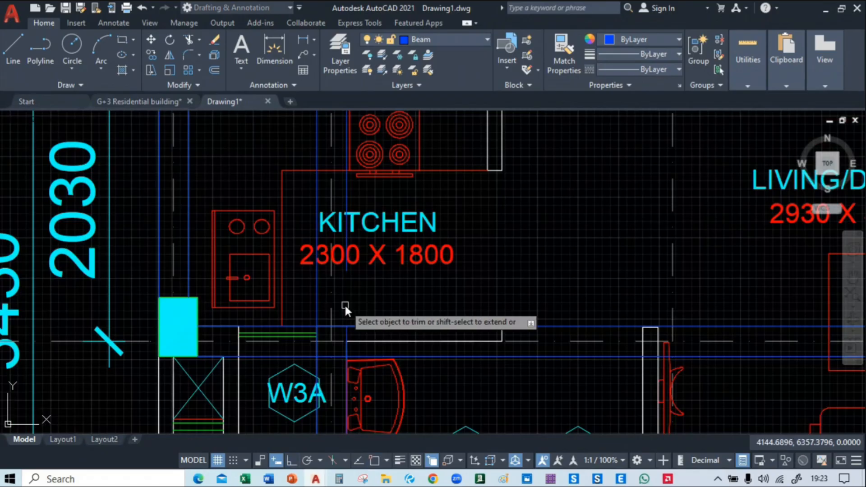
{"action": "left_click", "coordinate": [318, 305]}
{"action": "key", "text": "Escape"}
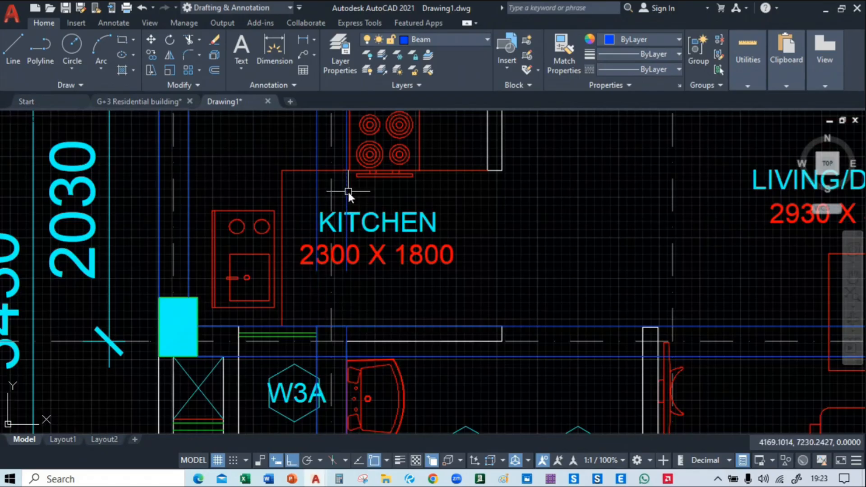
Delete the two leftover vertical beam pieces in the kitchen between rows 03 and 03A
{"action": "left_click", "coordinate": [348, 192]}
{"action": "left_click", "coordinate": [316, 186]}
{"action": "key", "text": "Escape"}
Move the vertical beam pair from beside the staircase horizontally to the row 03 column between the two bedrooms, aligning it with the column's edge
{"action": "scroll", "coordinate": [315, 185], "scroll_direction": "down", "scroll_amount": 5}
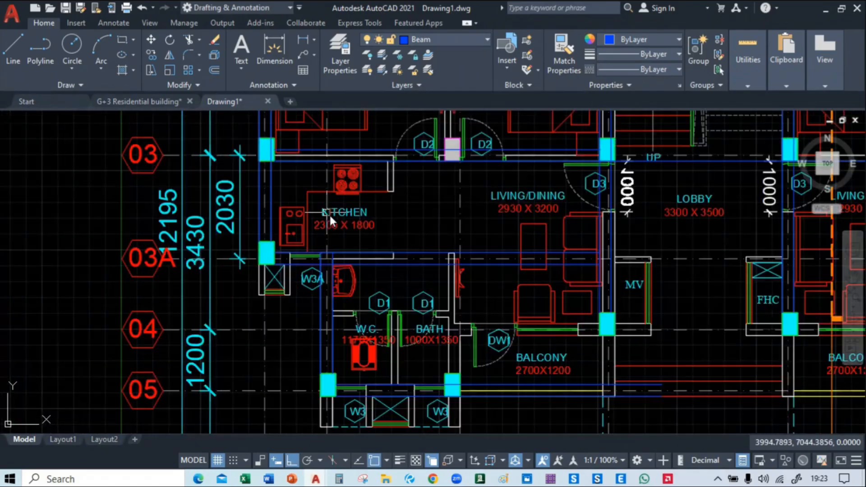
{"action": "mouse_move", "coordinate": [329, 213]}
{"action": "middle_mouse_down"}
{"action": "mouse_move", "coordinate": [381, 277]}
{"action": "mouse_move", "coordinate": [307, 337]}
{"action": "mouse_move", "coordinate": [294, 367]}
{"action": "mouse_move", "coordinate": [303, 371]}
{"action": "middle_mouse_up"}
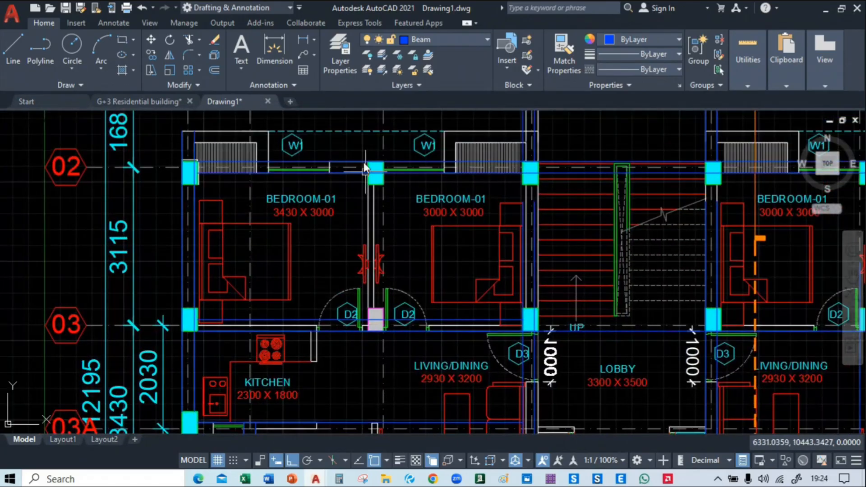
{"action": "mouse_move", "coordinate": [509, 231]}
{"action": "middle_mouse_down"}
{"action": "mouse_move", "coordinate": [497, 293]}
{"action": "mouse_move", "coordinate": [505, 280]}
{"action": "middle_mouse_up"}
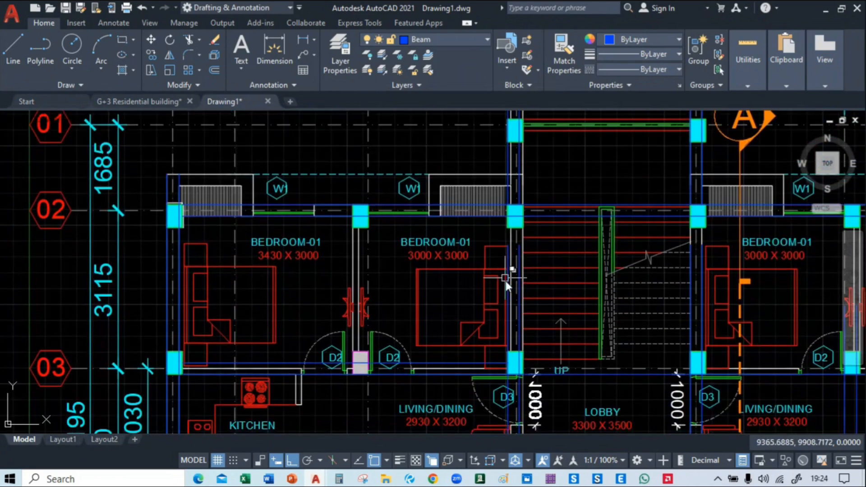
{"action": "scroll", "coordinate": [516, 296], "scroll_direction": "up", "scroll_amount": 1}
{"action": "left_click", "coordinate": [509, 299]}
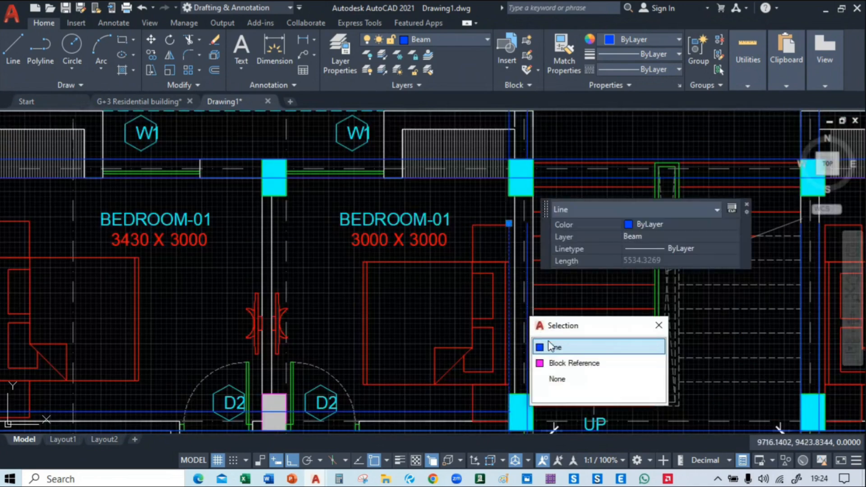
{"action": "left_click", "coordinate": [550, 345]}
{"action": "left_click", "coordinate": [539, 330]}
{"action": "middle_click_drag", "start_coordinate": [543, 337], "coordinate": [548, 237]}
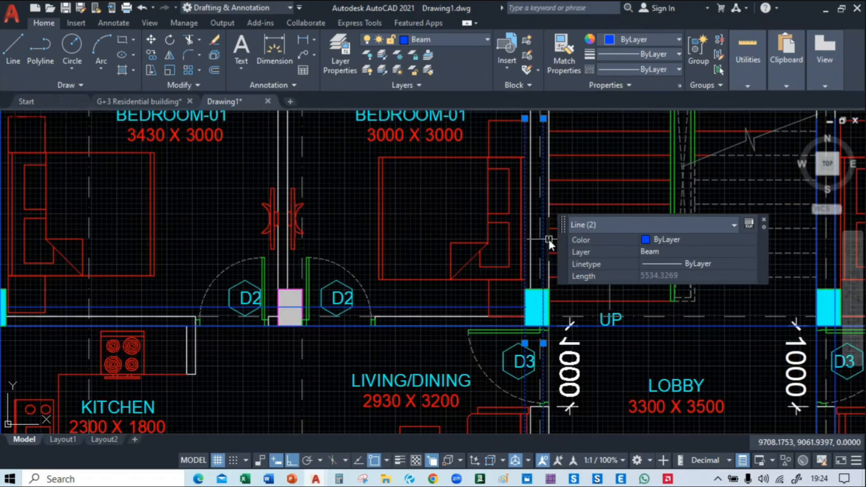
{"action": "type", "text": "m"}
{"action": "key", "text": "Return"}
{"action": "scroll", "coordinate": [534, 296], "scroll_direction": "up", "scroll_amount": 5}
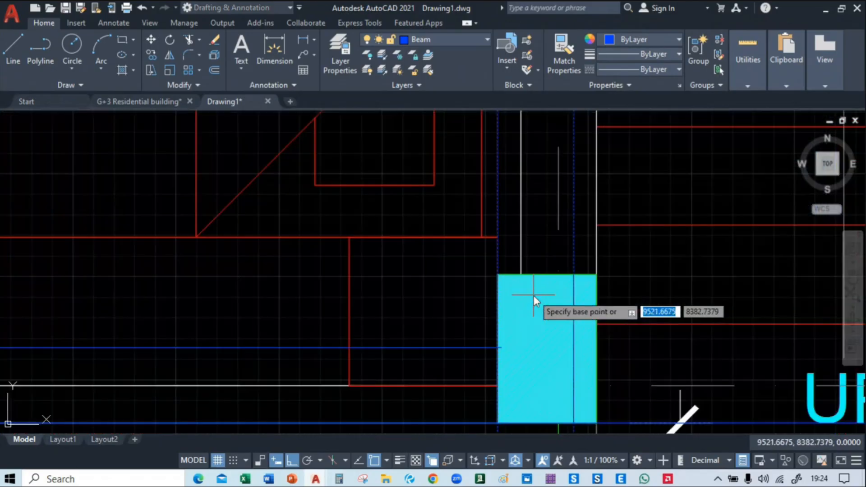
{"action": "left_click", "coordinate": [572, 276]}
{"action": "scroll", "coordinate": [575, 275], "scroll_direction": "down", "scroll_amount": 5}
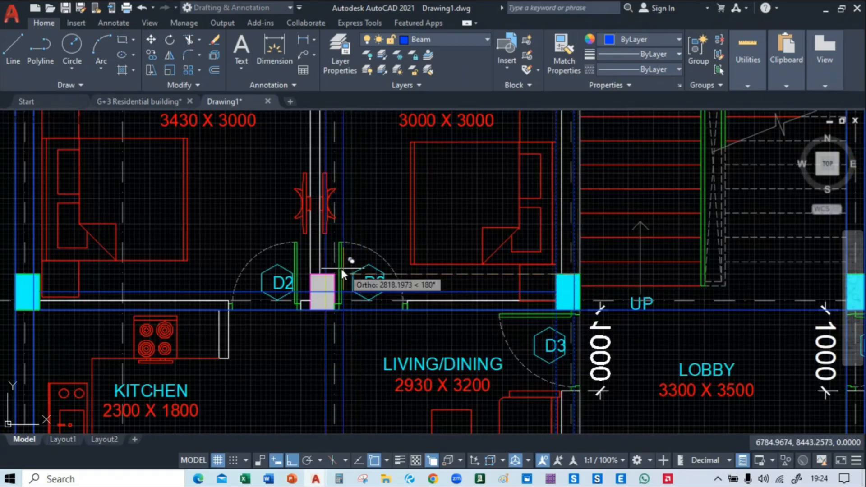
{"action": "scroll", "coordinate": [335, 272], "scroll_direction": "up", "scroll_amount": 4}
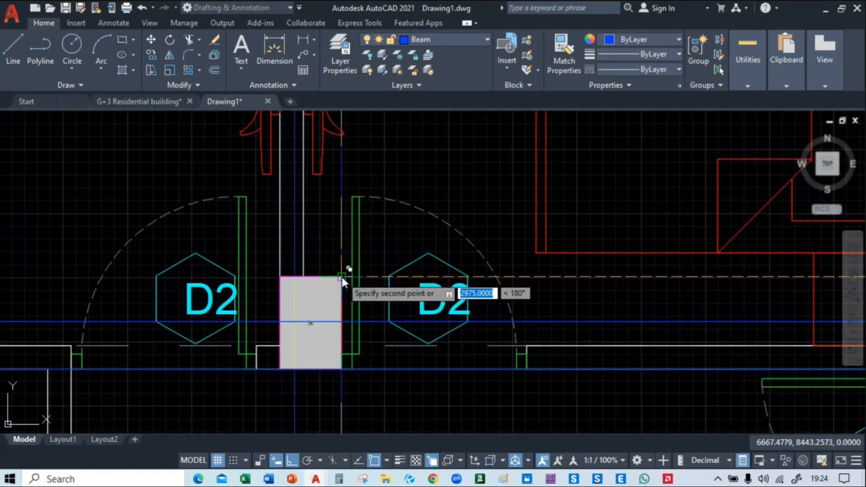
{"action": "left_click", "coordinate": [340, 266]}
{"action": "scroll", "coordinate": [355, 294], "scroll_direction": "down", "scroll_amount": 6}
Try to move the vertical beam pair between kitchen and living room upward from its lower end to the row 03 column
{"action": "middle_click_drag", "start_coordinate": [354, 294], "coordinate": [373, 251]}
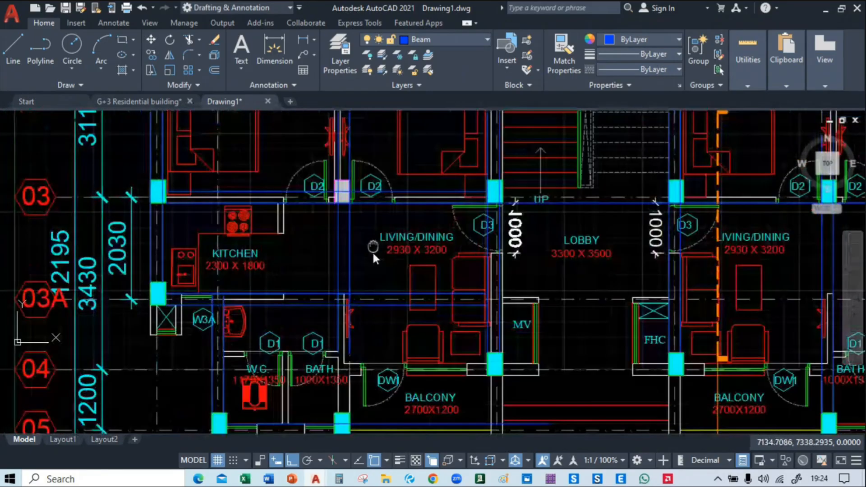
{"action": "scroll", "coordinate": [377, 379], "scroll_direction": "up", "scroll_amount": 2}
{"action": "middle_click_drag", "start_coordinate": [377, 375], "coordinate": [381, 242]}
{"action": "left_click", "coordinate": [375, 253]}
{"action": "left_click", "coordinate": [329, 262]}
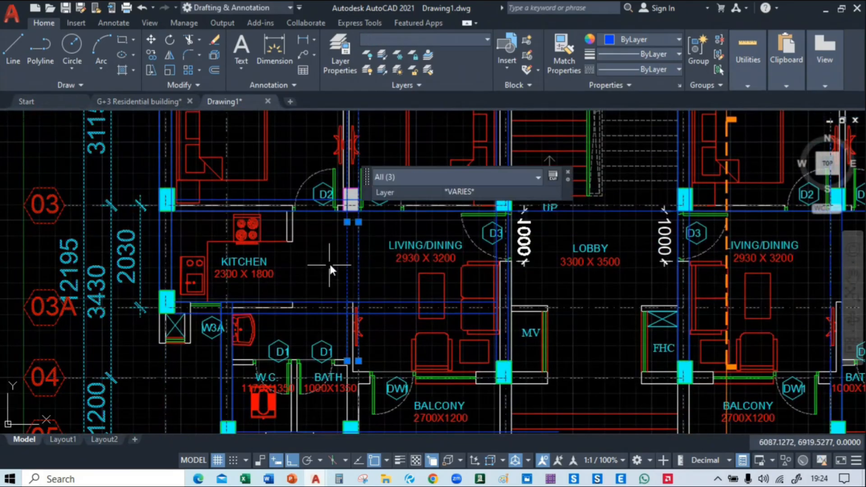
{"action": "type", "text": "m"}
{"action": "key", "text": "Return"}
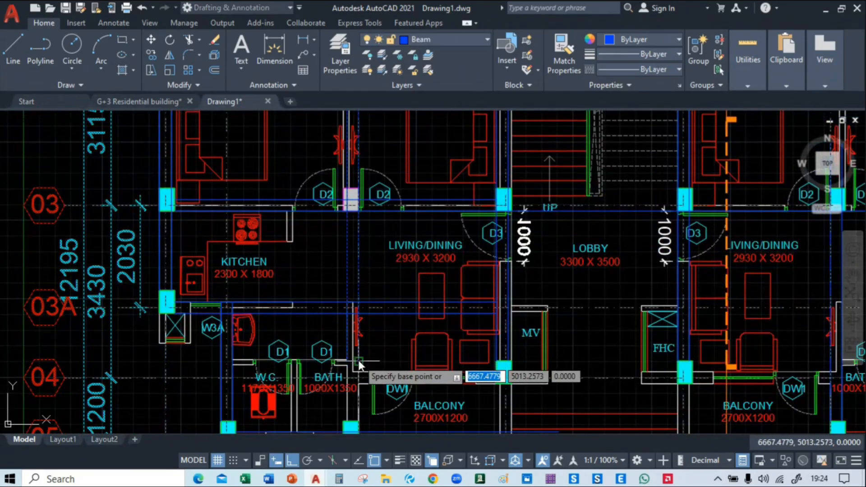
{"action": "left_click", "coordinate": [358, 360]}
{"action": "left_click", "coordinate": [356, 189]}
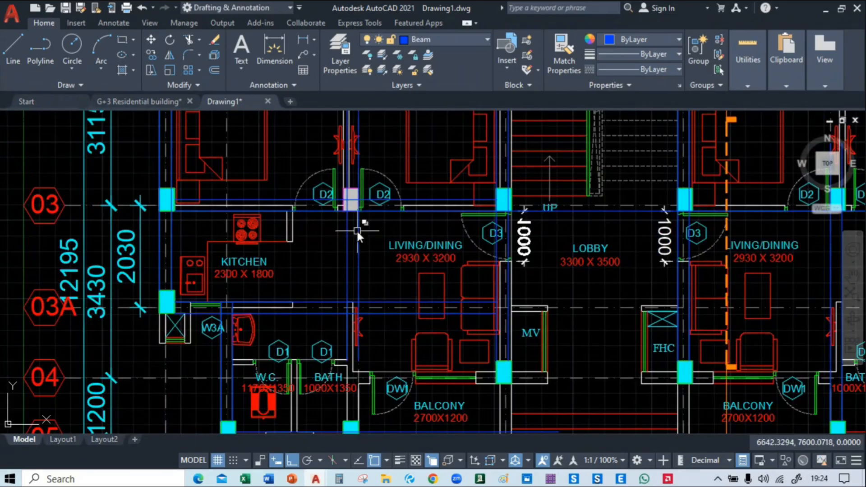
Move the vertical beam pair between kitchen and living room from its lower end up to the top corner of the row 03 column
{"action": "left_click", "coordinate": [351, 235]}
{"action": "left_click", "coordinate": [348, 235]}
{"action": "type", "text": "m"}
{"action": "key", "text": "Return"}
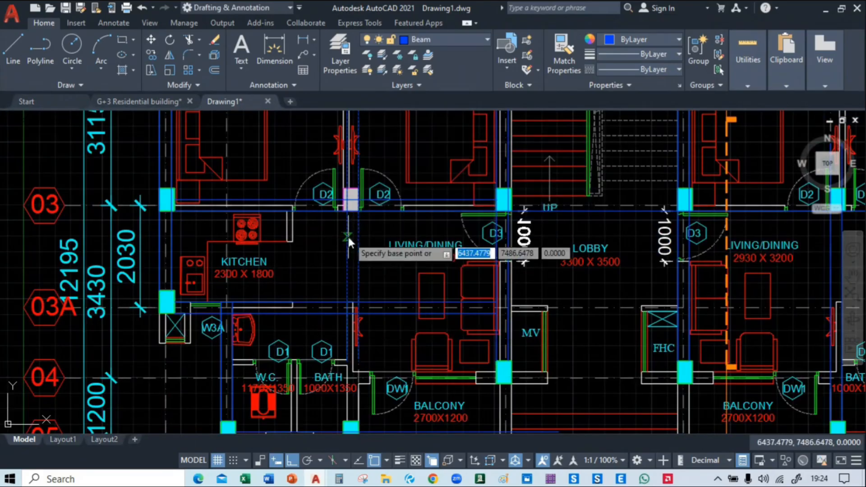
{"action": "left_click", "coordinate": [358, 361]}
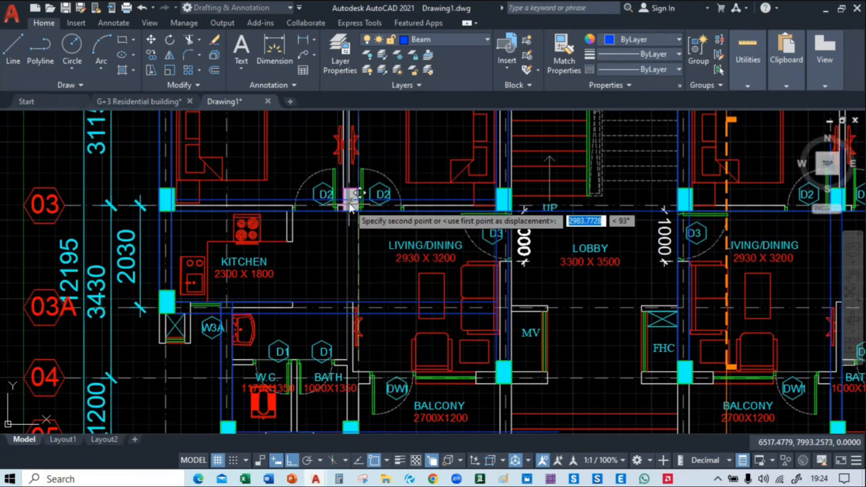
{"action": "scroll", "coordinate": [349, 195], "scroll_direction": "up", "scroll_amount": 6}
{"action": "left_click", "coordinate": [388, 172]}
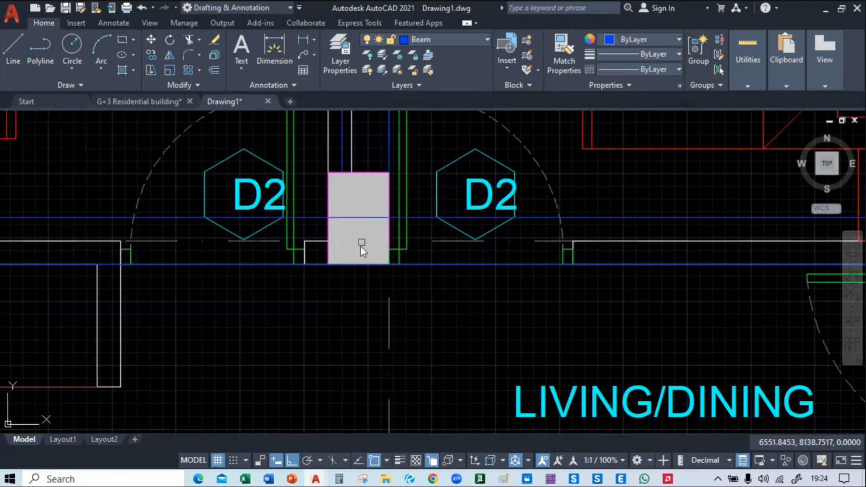
Trim the vertical beam pair above the row 02 column between the two bedrooms and delete the leftover pieces beyond the dashed line
{"action": "scroll", "coordinate": [361, 246], "scroll_direction": "down", "scroll_amount": 6}
{"action": "middle_click_drag", "start_coordinate": [413, 199], "coordinate": [408, 294]}
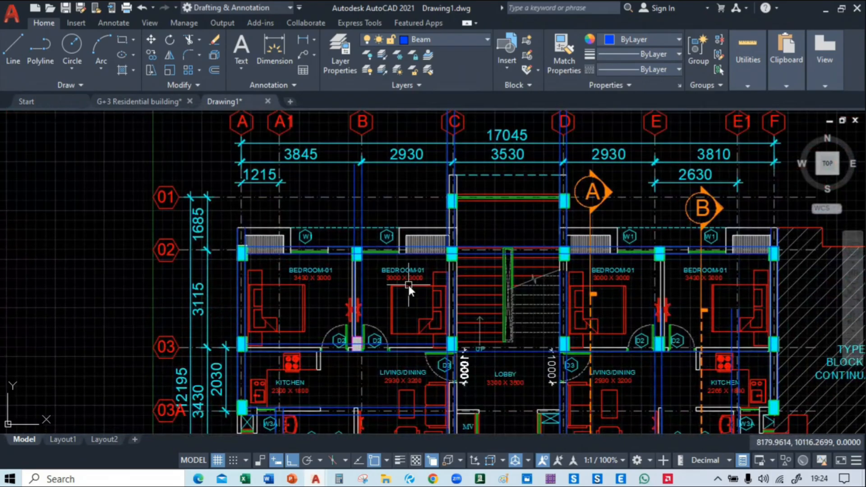
{"action": "type", "text": "tr"}
{"action": "key", "text": "Return"}
{"action": "scroll", "coordinate": [355, 231], "scroll_direction": "up", "scroll_amount": 2}
{"action": "left_click", "coordinate": [366, 246]}
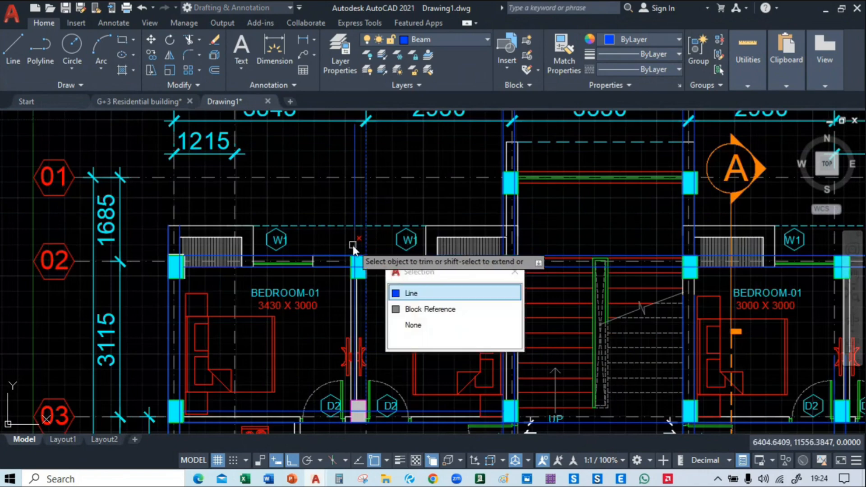
{"action": "left_click", "coordinate": [354, 247]}
{"action": "key", "text": "Escape"}
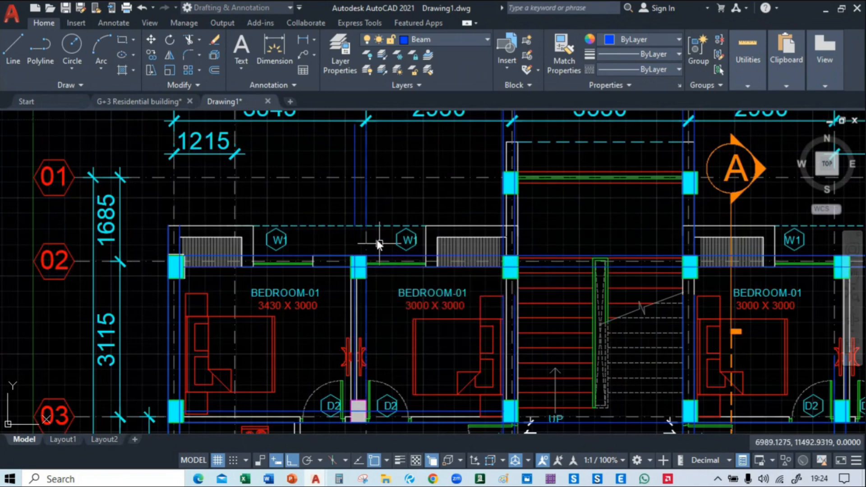
{"action": "left_click", "coordinate": [367, 199]}
{"action": "key", "text": "Escape"}
{"action": "key", "text": "Escape"}
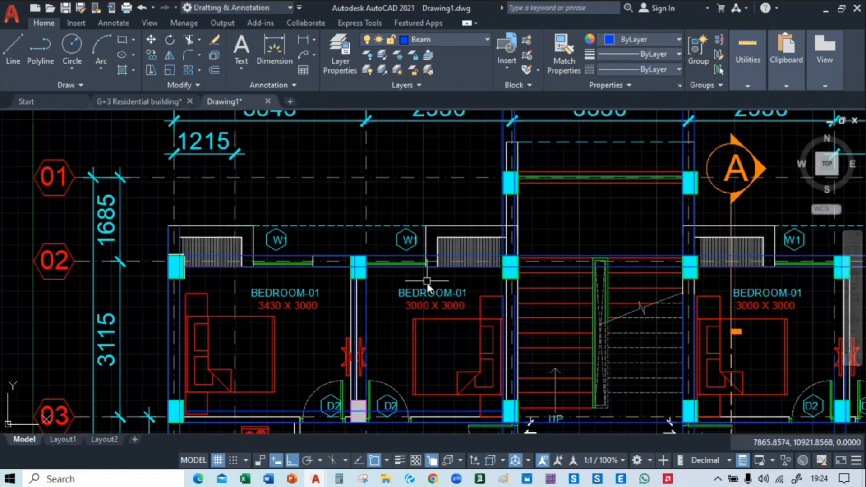
Extend the vertical beam line beside the staircase on grid C up to the row 02 beam
{"action": "middle_click_drag", "start_coordinate": [426, 280], "coordinate": [381, 104]}
{"action": "mouse_move", "coordinate": [378, 226]}
{"action": "middle_mouse_down"}
{"action": "mouse_move", "coordinate": [382, 140]}
{"action": "mouse_move", "coordinate": [492, 218]}
{"action": "mouse_move", "coordinate": [501, 202]}
{"action": "mouse_move", "coordinate": [472, 112]}
{"action": "mouse_move", "coordinate": [259, 118]}
{"action": "mouse_move", "coordinate": [445, 284]}
{"action": "mouse_move", "coordinate": [448, 258]}
{"action": "mouse_move", "coordinate": [405, 208]}
{"action": "mouse_move", "coordinate": [251, 183]}
{"action": "mouse_move", "coordinate": [346, 201]}
{"action": "mouse_move", "coordinate": [366, 219]}
{"action": "middle_mouse_up"}
{"action": "scroll", "coordinate": [313, 227], "scroll_direction": "up", "scroll_amount": 2}
{"action": "type", "text": "ex"}
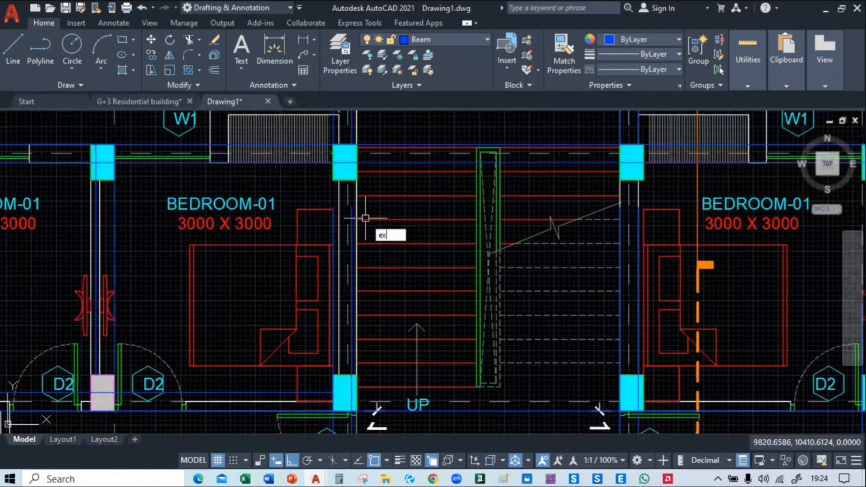
{"action": "key", "text": "Return"}
{"action": "left_click", "coordinate": [334, 218]}
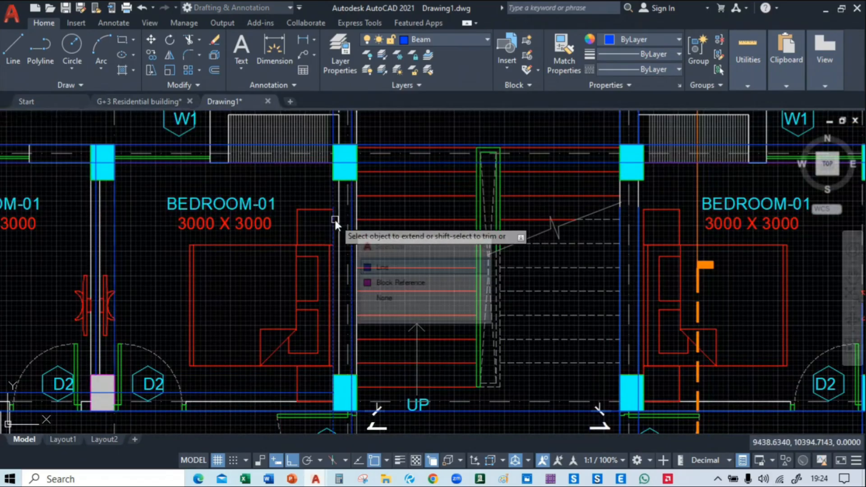
{"action": "left_click", "coordinate": [433, 269]}
Extend the vertical beam lines beside the staircase on grid D up to the row 02 beam
{"action": "middle_click_drag", "start_coordinate": [555, 242], "coordinate": [330, 251]}
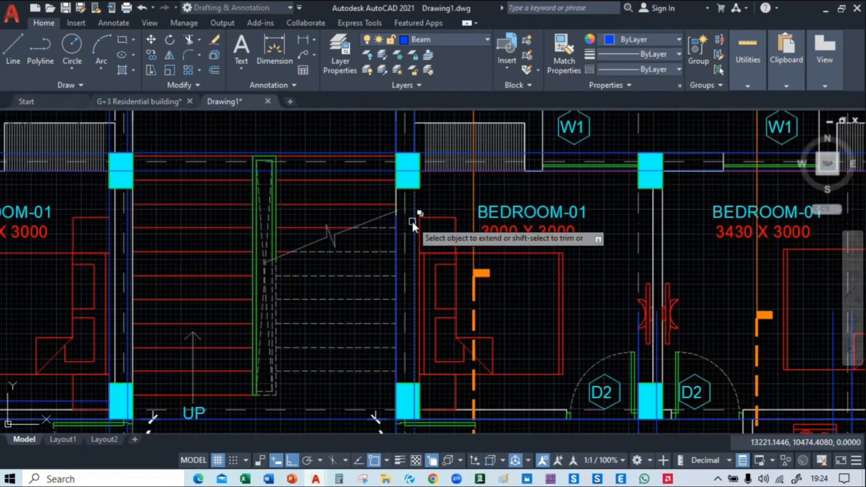
{"action": "left_click", "coordinate": [414, 223]}
{"action": "left_click", "coordinate": [397, 222]}
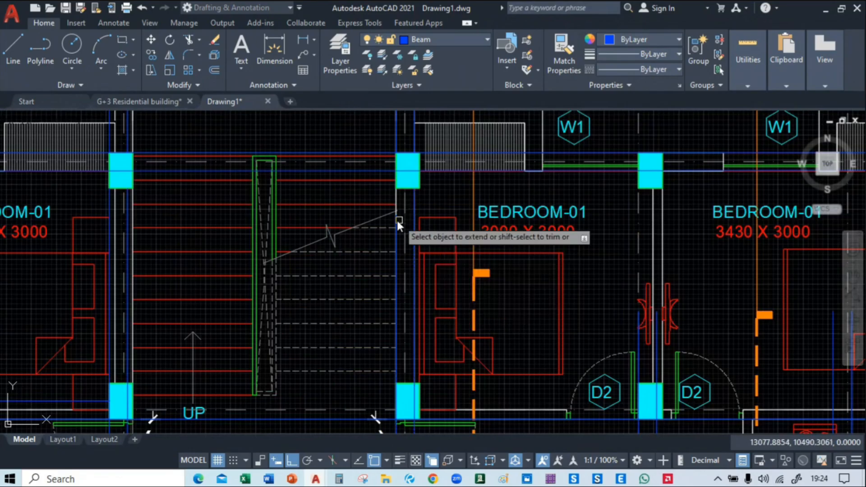
{"action": "left_click", "coordinate": [441, 268]}
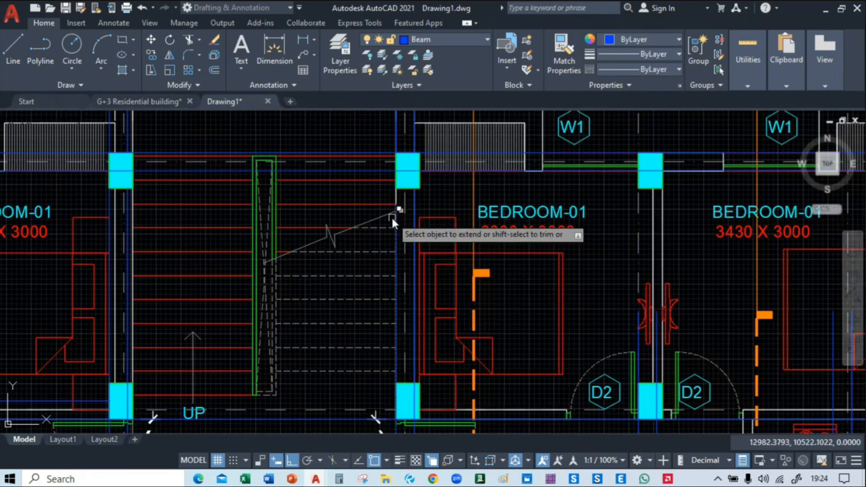
{"action": "left_click", "coordinate": [393, 219]}
{"action": "left_click", "coordinate": [442, 268]}
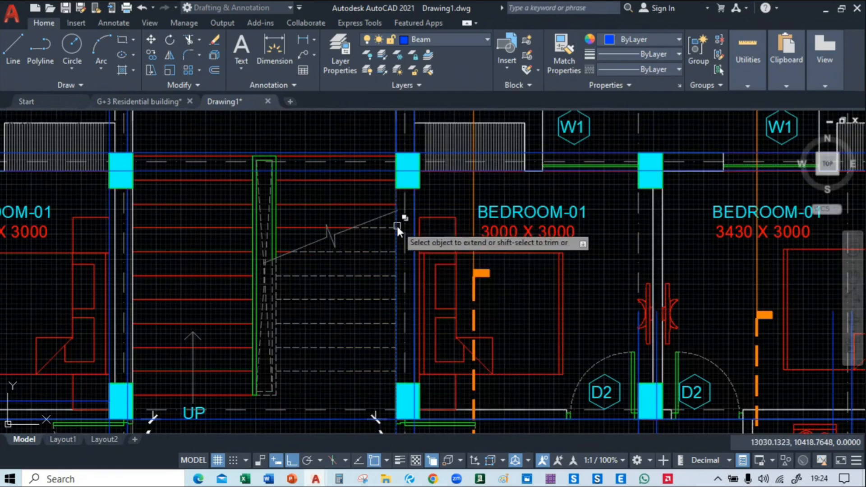
{"action": "left_click", "coordinate": [396, 224]}
{"action": "left_click", "coordinate": [442, 273]}
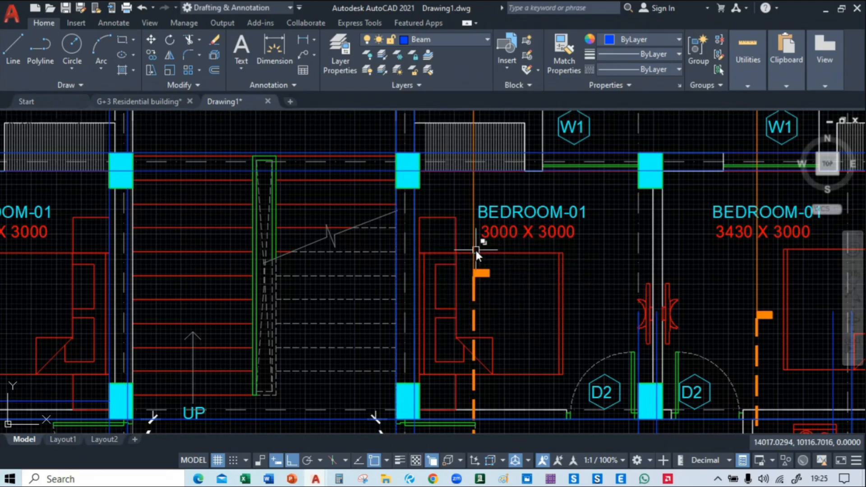
{"action": "middle_click_drag", "start_coordinate": [515, 311], "coordinate": [418, 225]}
{"action": "scroll", "coordinate": [417, 223], "scroll_direction": "down", "scroll_amount": 2}
{"action": "middle_click_drag", "start_coordinate": [494, 264], "coordinate": [431, 183]}
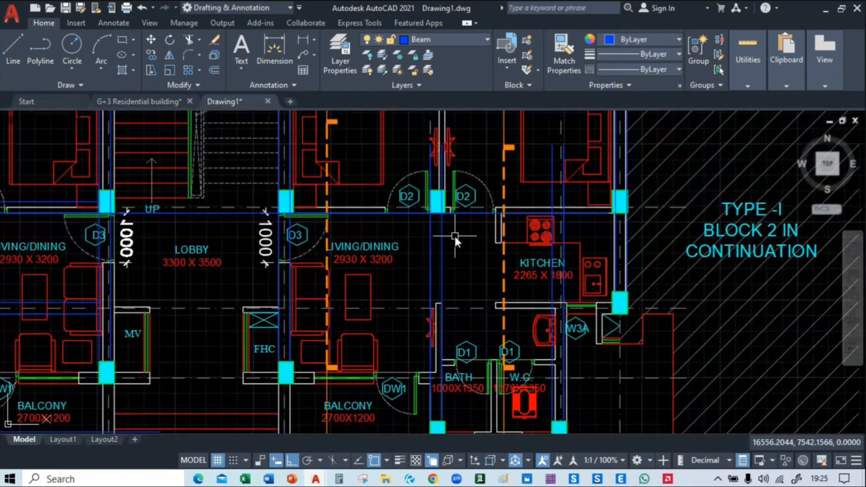
{"action": "left_click", "coordinate": [454, 233]}
{"action": "left_click", "coordinate": [414, 246]}
{"action": "left_click", "coordinate": [441, 261]}
Stretch the outer grid C beam line 4300 down from the row 04 column to the centerline of the round entrance columns
{"action": "middle_click_drag", "start_coordinate": [461, 291], "coordinate": [468, 227]}
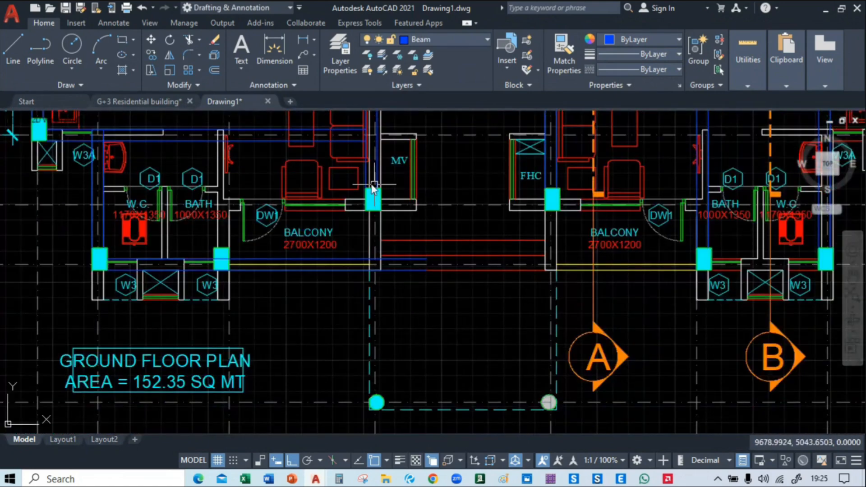
{"action": "left_click", "coordinate": [365, 174]}
{"action": "left_click", "coordinate": [412, 222]}
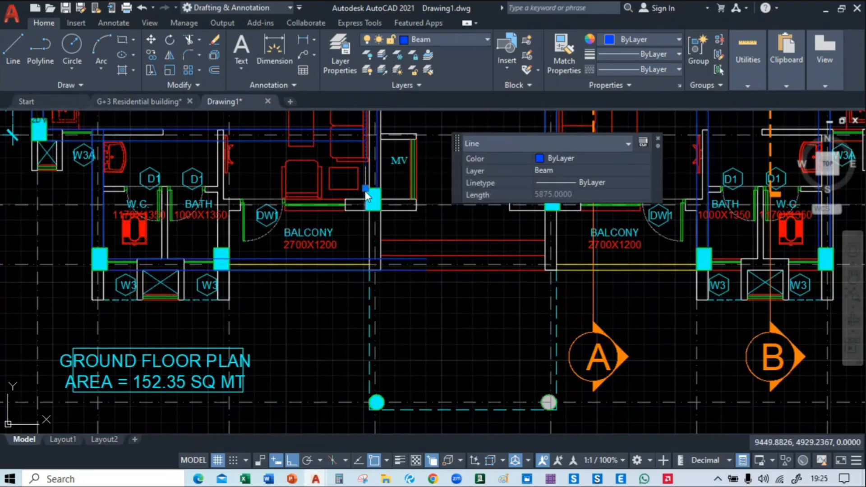
{"action": "left_click", "coordinate": [366, 188]}
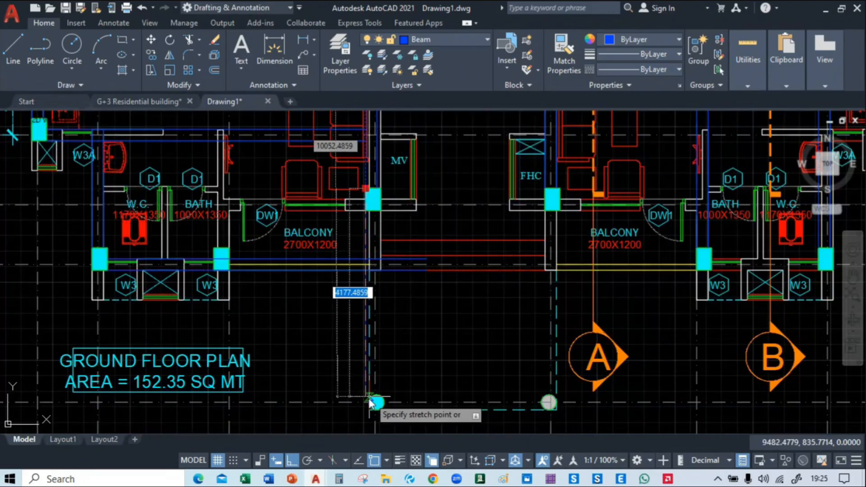
{"action": "scroll", "coordinate": [366, 402], "scroll_direction": "up", "scroll_amount": 2}
{"action": "scroll", "coordinate": [364, 401], "scroll_direction": "up", "scroll_amount": 4}
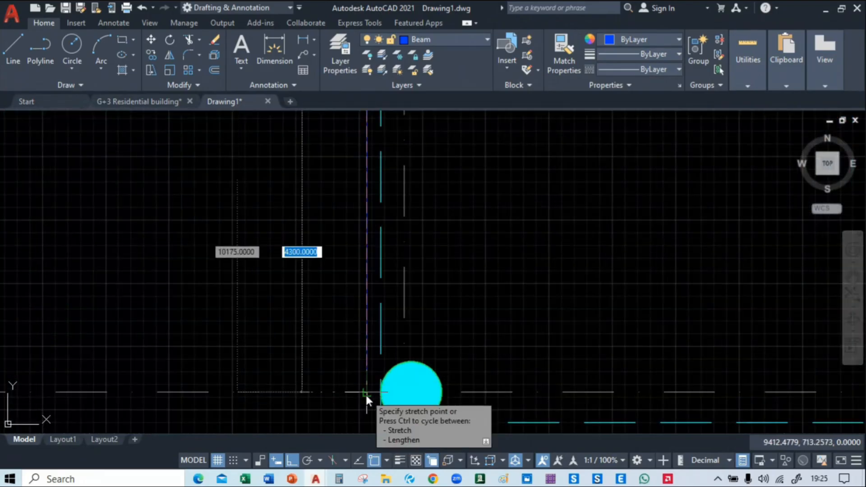
{"action": "left_click", "coordinate": [365, 394]}
{"action": "scroll", "coordinate": [364, 301], "scroll_direction": "down", "scroll_amount": 5}
Stretch the inner grid C beam line from the row 04 column down past the round entrance column
{"action": "scroll", "coordinate": [388, 226], "scroll_direction": "up", "scroll_amount": 3}
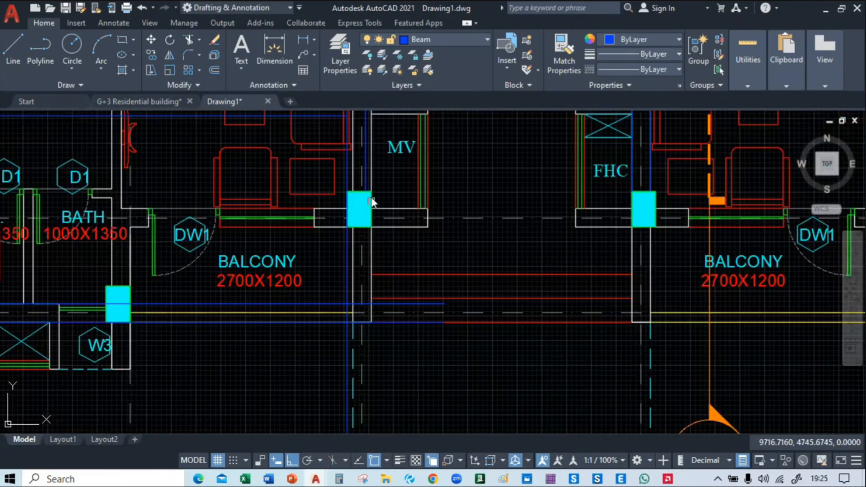
{"action": "left_click", "coordinate": [377, 211]}
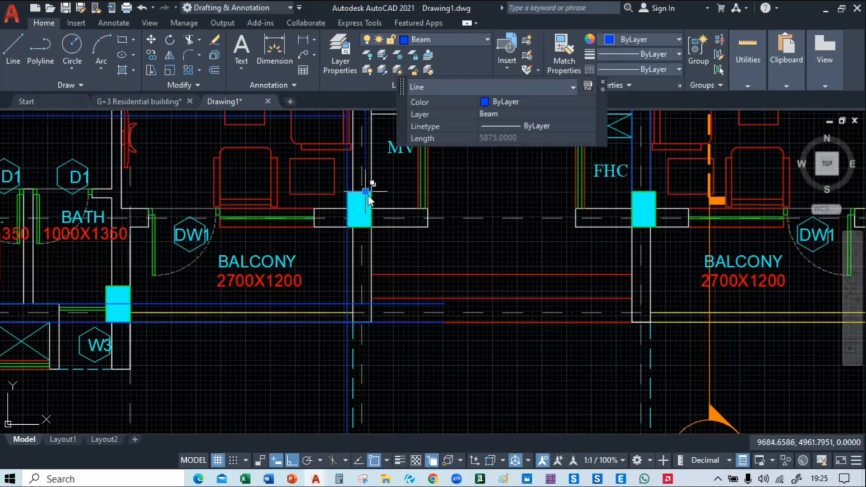
{"action": "left_click", "coordinate": [366, 191]}
{"action": "scroll", "coordinate": [365, 194], "scroll_direction": "up", "scroll_amount": 5}
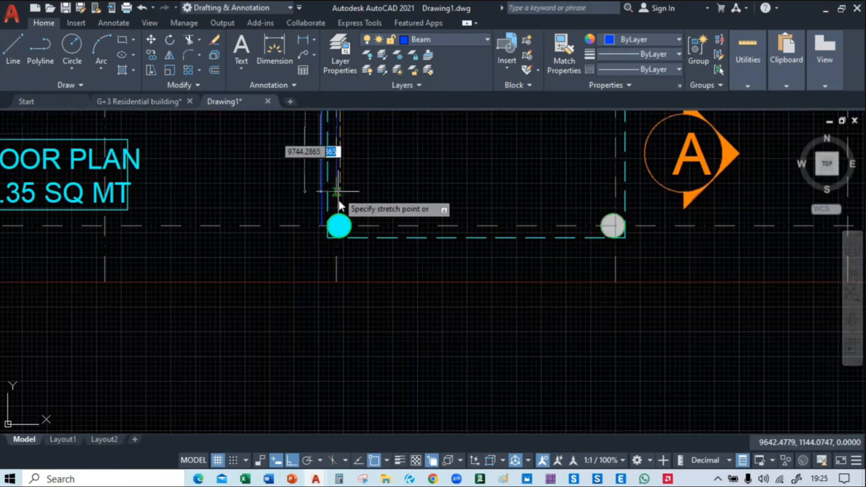
{"action": "left_click", "coordinate": [337, 237]}
{"action": "middle_click_drag", "start_coordinate": [410, 181], "coordinate": [410, 192]}
{"action": "scroll", "coordinate": [410, 392], "scroll_direction": "down", "scroll_amount": 5}
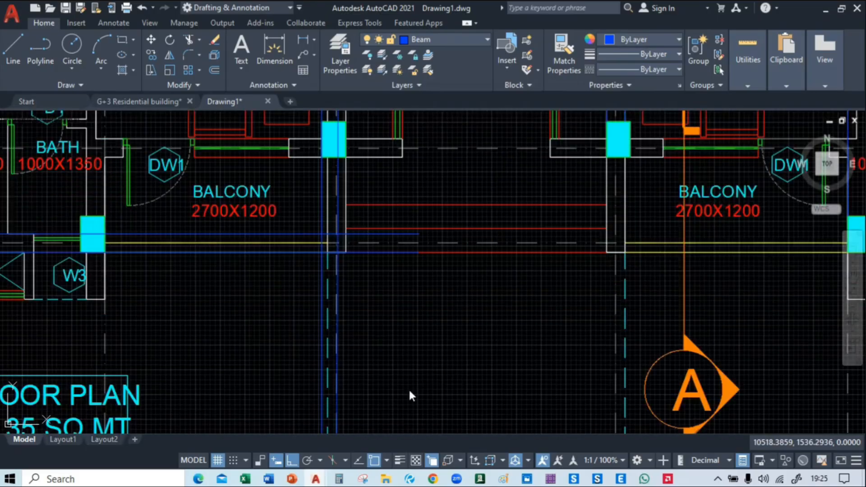
Stretch the inner grid D beam line beside the FHC down to the dashed line at the round entrance column
{"action": "middle_click_drag", "start_coordinate": [443, 354], "coordinate": [388, 286]}
{"action": "scroll", "coordinate": [388, 286], "scroll_direction": "up", "scroll_amount": 6}
{"action": "left_click", "coordinate": [430, 224]}
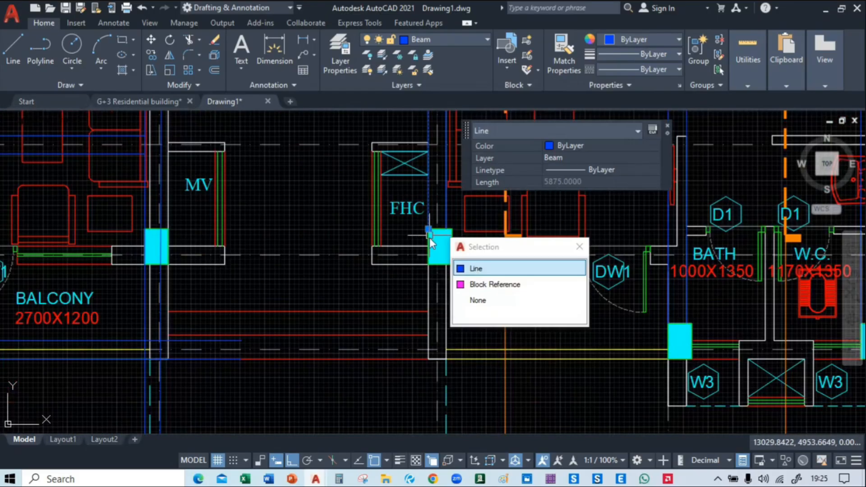
{"action": "left_click", "coordinate": [429, 229]}
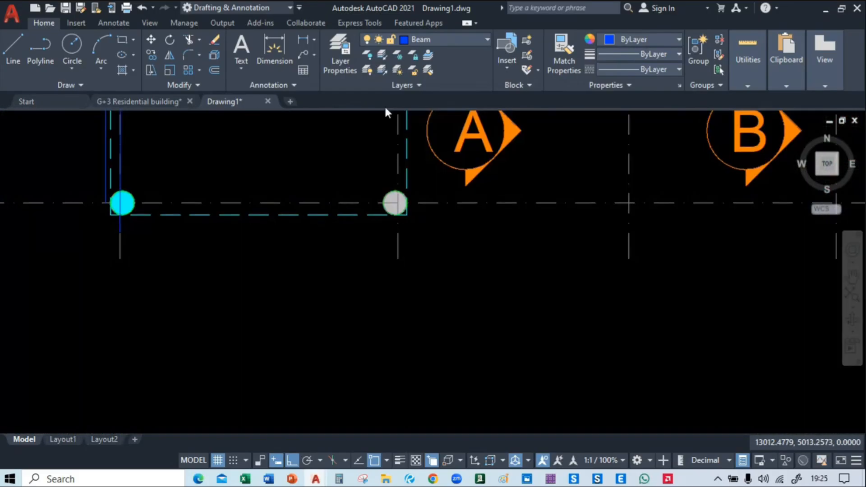
{"action": "left_click", "coordinate": [395, 215]}
{"action": "left_click", "coordinate": [394, 217]}
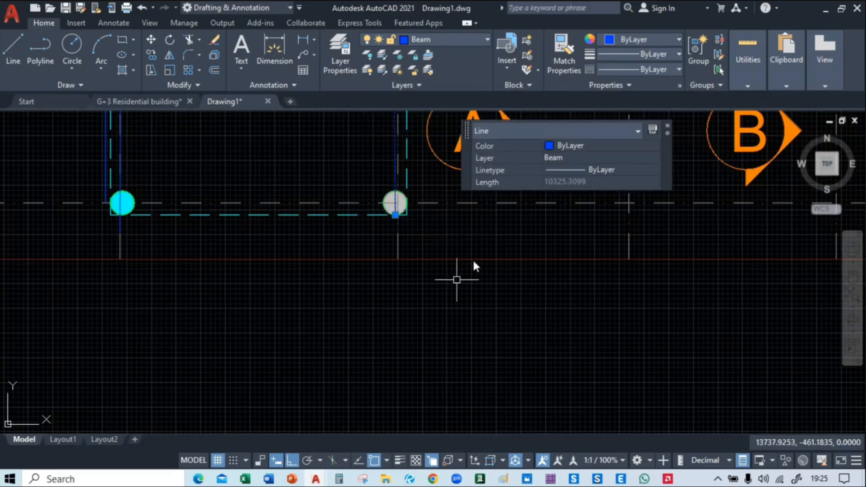
{"action": "key", "text": "Escape"}
Stretch the outer grid D beam line from the row 04 column down to the dashed line beside the round entrance column
{"action": "middle_click_drag", "start_coordinate": [472, 159], "coordinate": [475, 379]}
{"action": "middle_click_drag", "start_coordinate": [416, 135], "coordinate": [420, 245]}
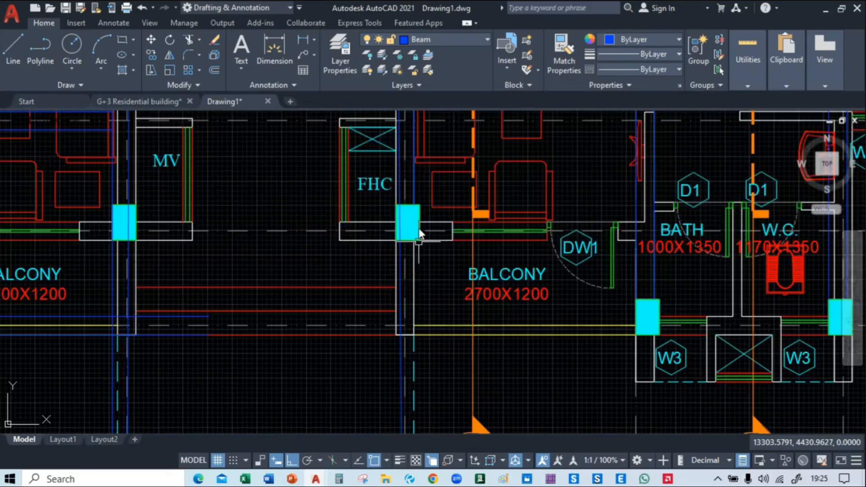
{"action": "left_click", "coordinate": [413, 179]}
{"action": "left_click", "coordinate": [414, 205]}
{"action": "middle_click_drag", "start_coordinate": [411, 331], "coordinate": [408, 122]}
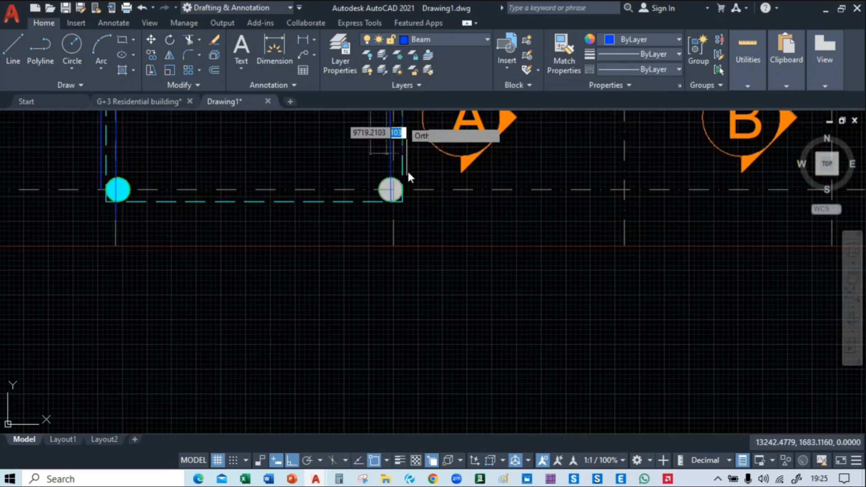
{"action": "left_click", "coordinate": [409, 198]}
{"action": "key", "text": "Escape"}
Trim the two grid C beam lines between the row 01 column and the dashed outline above it
{"action": "mouse_move", "coordinate": [471, 159]}
{"action": "middle_mouse_down"}
{"action": "mouse_move", "coordinate": [489, 252]}
{"action": "mouse_move", "coordinate": [472, 310]}
{"action": "mouse_move", "coordinate": [470, 298]}
{"action": "middle_mouse_up"}
{"action": "scroll", "coordinate": [478, 251], "scroll_direction": "down", "scroll_amount": 2}
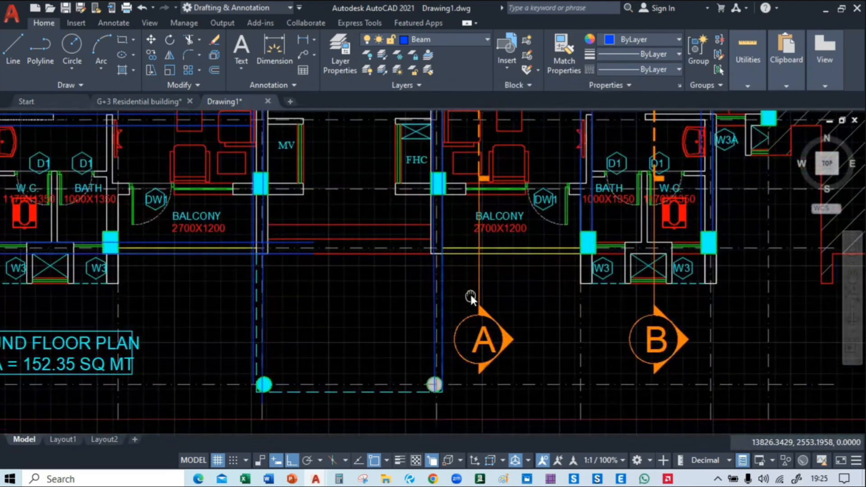
{"action": "middle_click_drag", "start_coordinate": [311, 287], "coordinate": [375, 380]}
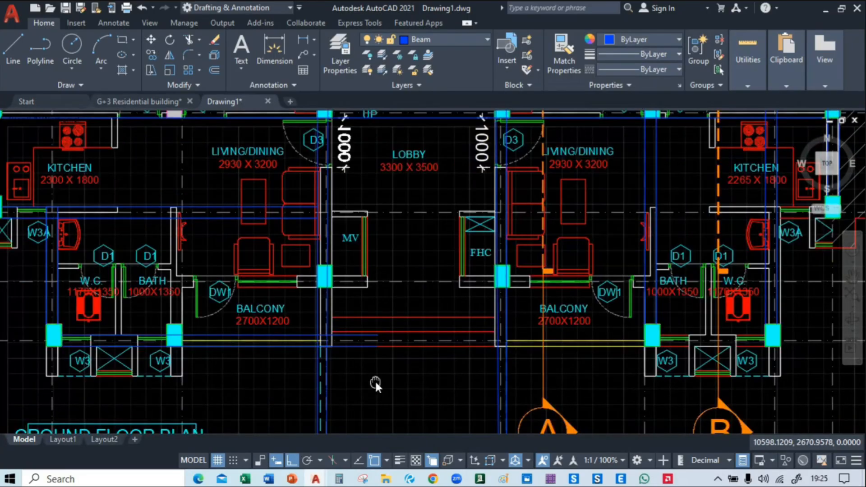
{"action": "middle_click_drag", "start_coordinate": [377, 263], "coordinate": [267, 445]}
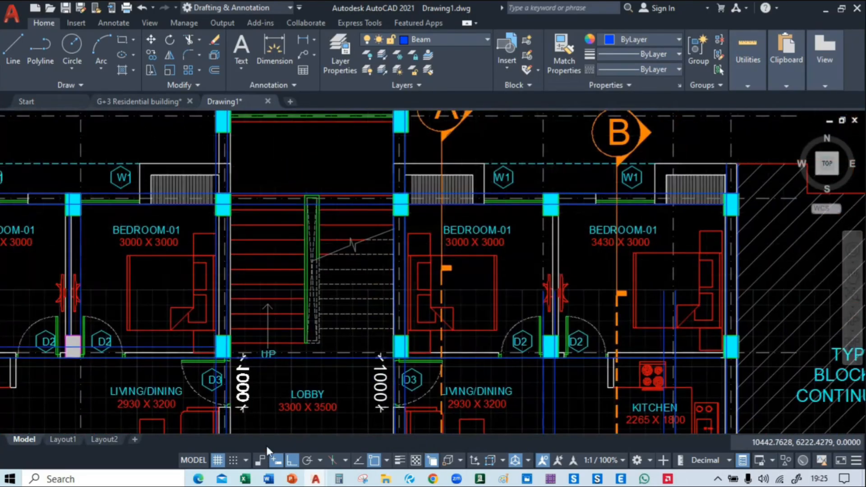
{"action": "middle_click_drag", "start_coordinate": [341, 275], "coordinate": [382, 361]}
{"action": "middle_click_drag", "start_coordinate": [307, 245], "coordinate": [330, 293]}
{"action": "scroll", "coordinate": [329, 293], "scroll_direction": "up", "scroll_amount": 3}
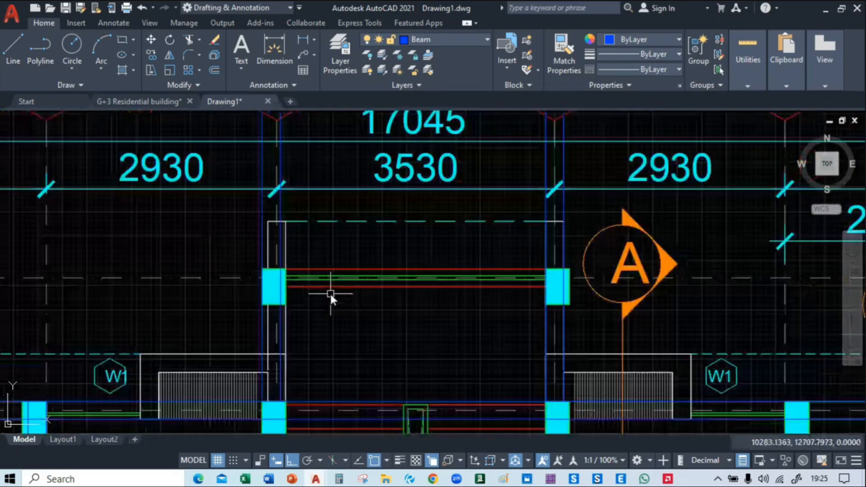
{"action": "type", "text": "tr"}
{"action": "key", "text": "Return"}
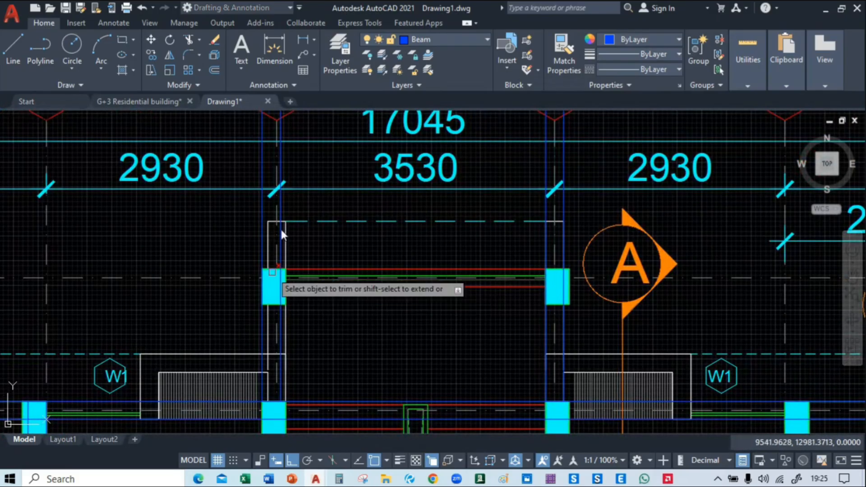
{"action": "scroll", "coordinate": [297, 214], "scroll_direction": "up", "scroll_amount": 2}
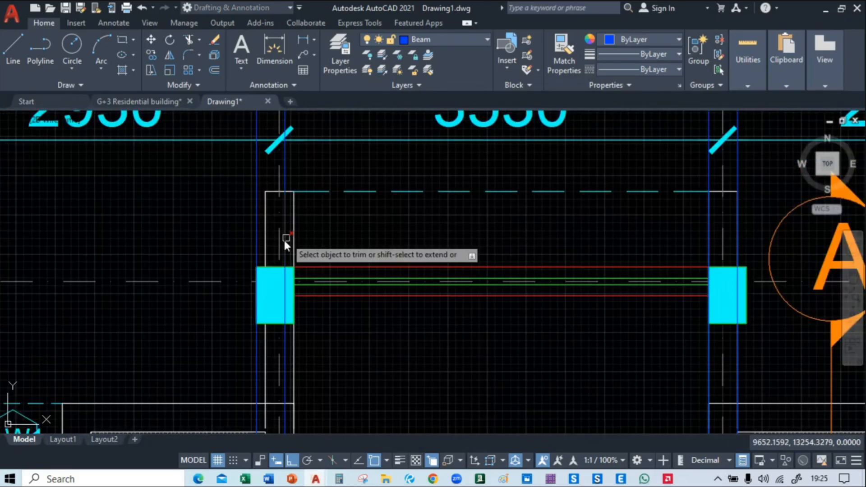
{"action": "left_click", "coordinate": [255, 243]}
{"action": "middle_click_drag", "start_coordinate": [501, 238], "coordinate": [240, 239]}
Trim the two grid D beam lines between the row 01 column and the dashed outline above it
{"action": "left_click", "coordinate": [477, 239]}
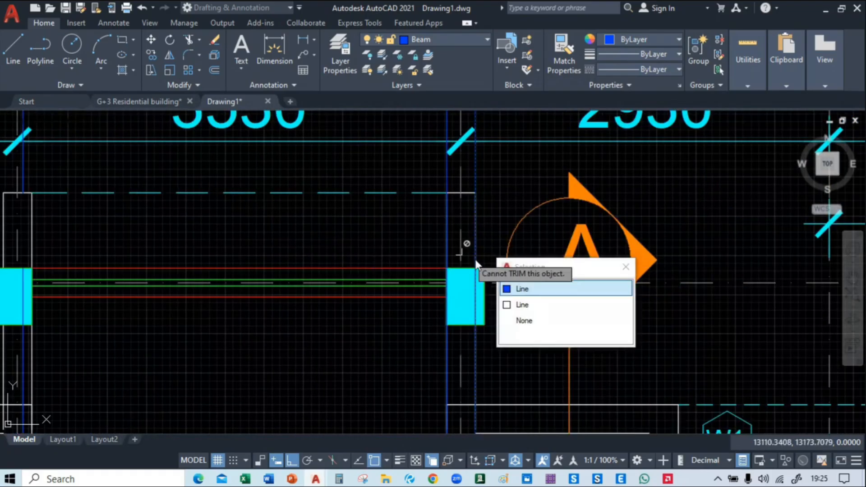
{"action": "left_click", "coordinate": [512, 286]}
{"action": "left_click", "coordinate": [446, 239]}
{"action": "left_click", "coordinate": [490, 286]}
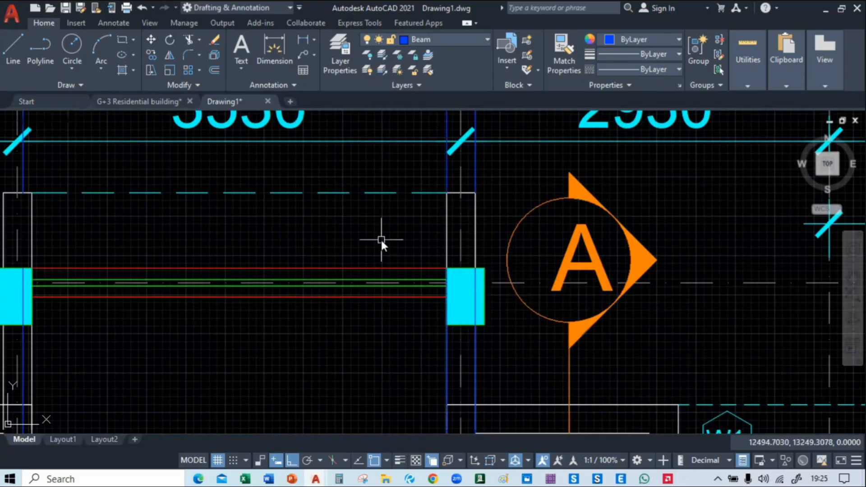
Delete the four leftover beam line pieces crossing the dimensions and the C and D grid bubbles
{"action": "scroll", "coordinate": [380, 239], "scroll_direction": "down", "scroll_amount": 4}
{"action": "middle_click_drag", "start_coordinate": [381, 238], "coordinate": [495, 208]}
{"action": "left_click_drag", "start_coordinate": [496, 208], "coordinate": [246, 213]}
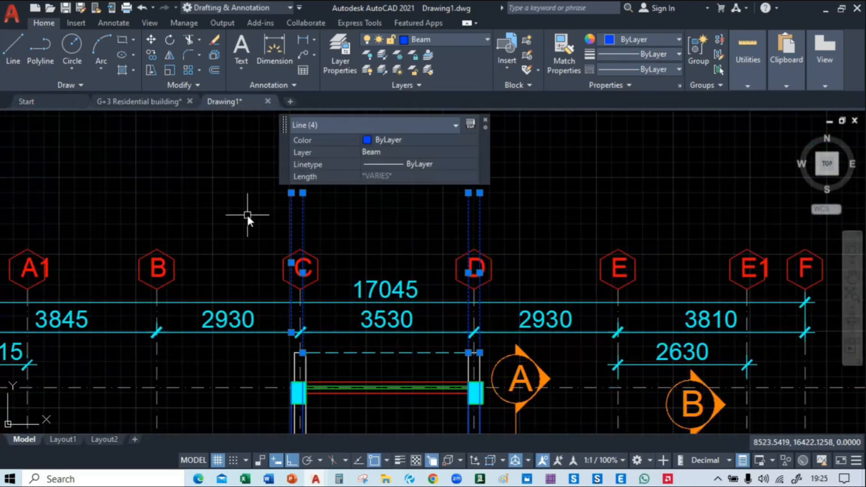
{"action": "key", "text": "Delete"}
Shorten the upper row 05 beam line below the left balcony so it ends at the outer grid C beam line
{"action": "middle_click_drag", "start_coordinate": [355, 297], "coordinate": [348, 140]}
{"action": "middle_click_drag", "start_coordinate": [389, 370], "coordinate": [260, 304]}
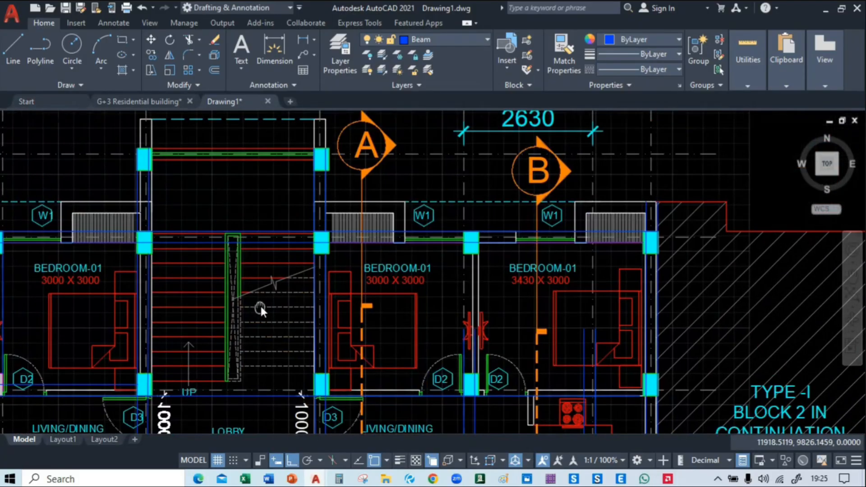
{"action": "middle_click_drag", "start_coordinate": [301, 381], "coordinate": [349, 158]}
{"action": "mouse_move", "coordinate": [346, 334]}
{"action": "middle_mouse_down"}
{"action": "mouse_move", "coordinate": [432, 159]}
{"action": "mouse_move", "coordinate": [453, 163]}
{"action": "mouse_move", "coordinate": [456, 113]}
{"action": "middle_mouse_up"}
{"action": "scroll", "coordinate": [351, 328], "scroll_direction": "up", "scroll_amount": 2}
{"action": "scroll", "coordinate": [377, 275], "scroll_direction": "down", "scroll_amount": 2}
{"action": "middle_click_drag", "start_coordinate": [377, 231], "coordinate": [377, 369]}
{"action": "scroll", "coordinate": [372, 294], "scroll_direction": "up", "scroll_amount": 2}
{"action": "left_click", "coordinate": [343, 293]}
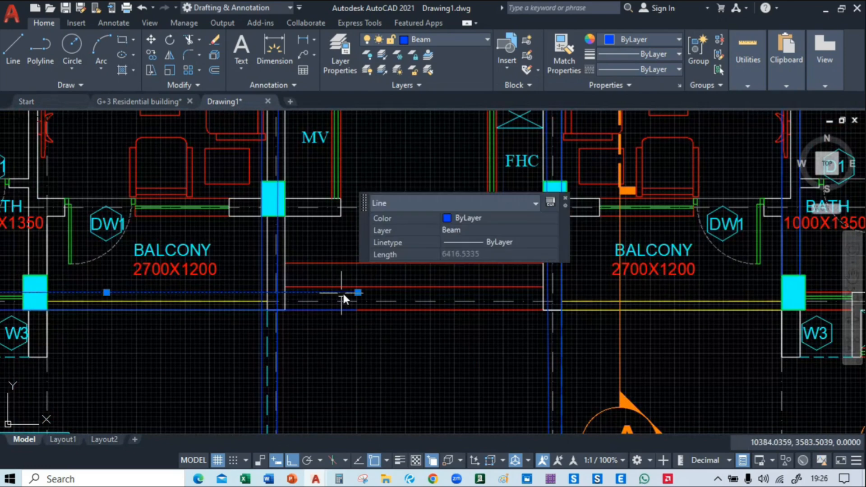
{"action": "left_click", "coordinate": [357, 293]}
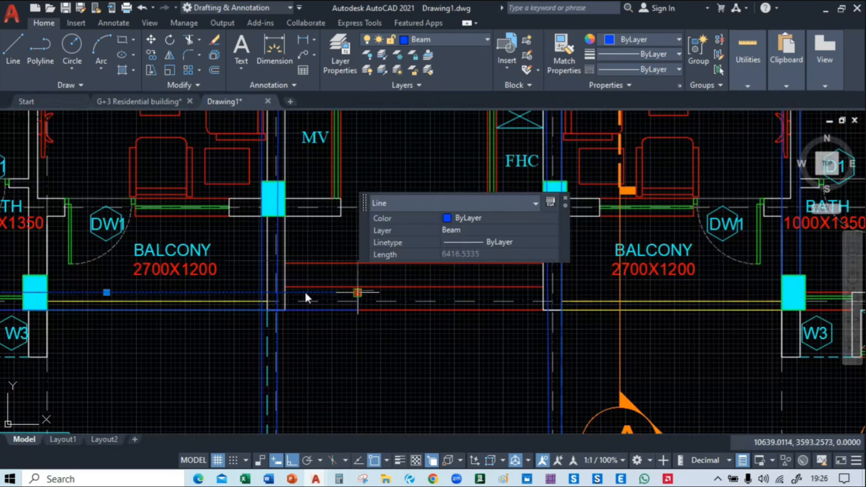
{"action": "scroll", "coordinate": [262, 293], "scroll_direction": "up", "scroll_amount": 2}
{"action": "left_click", "coordinate": [262, 293]}
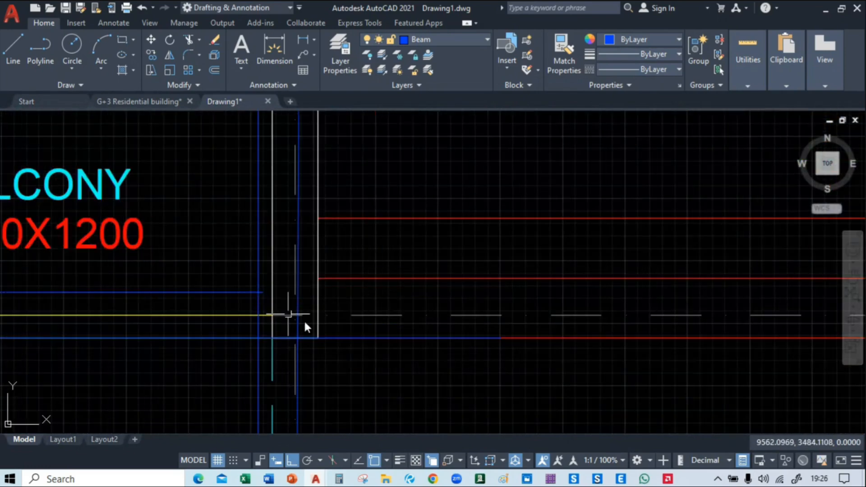
Shorten the lower row 05 beam line below the left balcony to the outer grid C beam line
{"action": "middle_click_drag", "start_coordinate": [404, 340], "coordinate": [413, 304]}
{"action": "left_click", "coordinate": [421, 301]}
{"action": "left_click", "coordinate": [483, 350]}
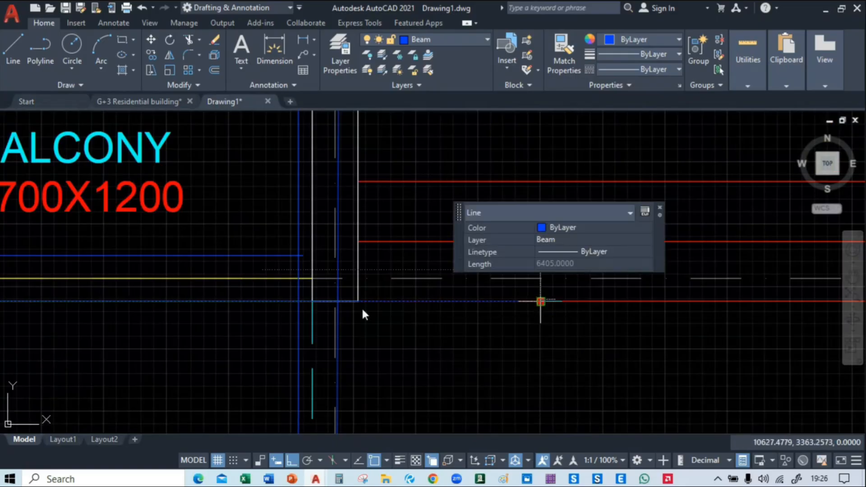
{"action": "left_click", "coordinate": [541, 301]}
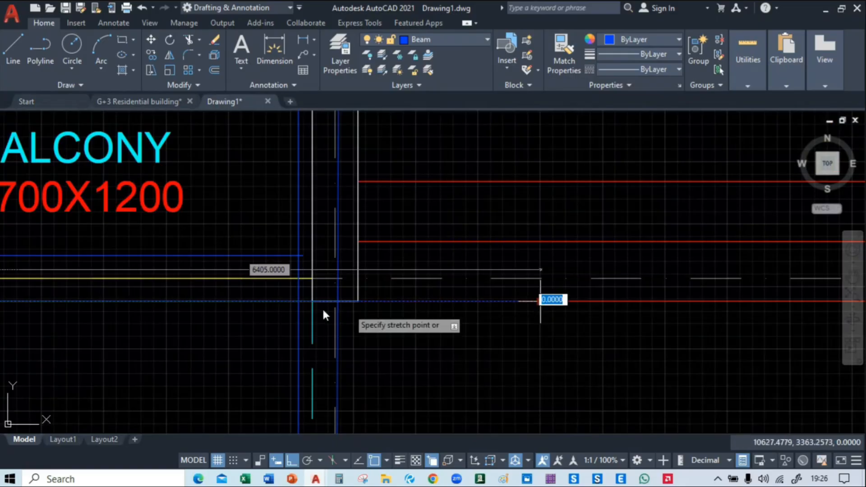
{"action": "left_click", "coordinate": [299, 304]}
Select all beam lines, column outlines and column hatches with Select Similar, using the beam lines and column at grid A, row 02 as samples
{"action": "scroll", "coordinate": [338, 316], "scroll_direction": "down", "scroll_amount": 5}
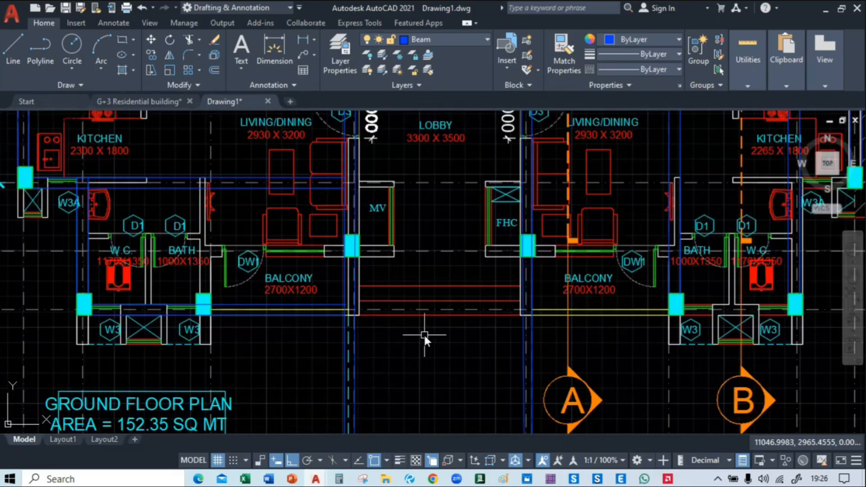
{"action": "middle_click_drag", "start_coordinate": [424, 334], "coordinate": [426, 385]}
{"action": "middle_click_drag", "start_coordinate": [418, 300], "coordinate": [338, 365]}
{"action": "middle_click_drag", "start_coordinate": [482, 323], "coordinate": [466, 128]}
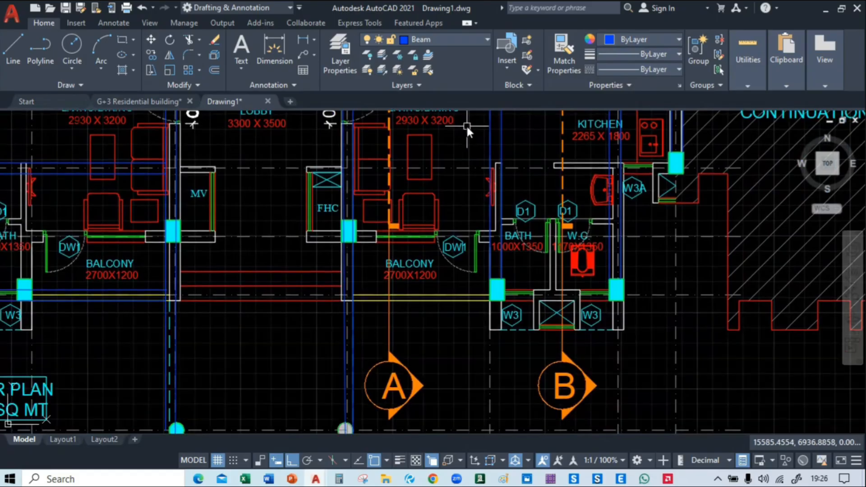
{"action": "middle_click_drag", "start_coordinate": [420, 204], "coordinate": [554, 200]}
{"action": "scroll", "coordinate": [241, 194], "scroll_direction": "down", "scroll_amount": 2}
{"action": "middle_click_drag", "start_coordinate": [241, 195], "coordinate": [476, 307]}
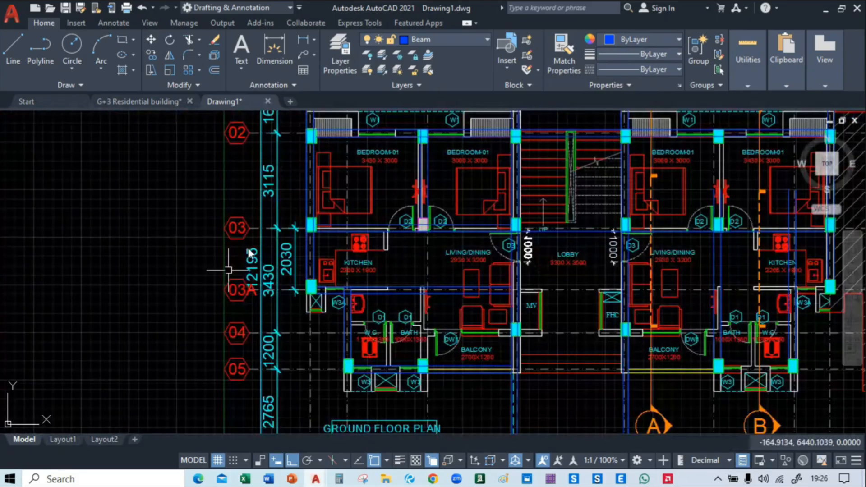
{"action": "middle_click_drag", "start_coordinate": [316, 137], "coordinate": [318, 156]}
{"action": "scroll", "coordinate": [317, 158], "scroll_direction": "up", "scroll_amount": 8}
{"action": "middle_click_drag", "start_coordinate": [318, 196], "coordinate": [325, 180]}
{"action": "scroll", "coordinate": [325, 179], "scroll_direction": "up", "scroll_amount": 3}
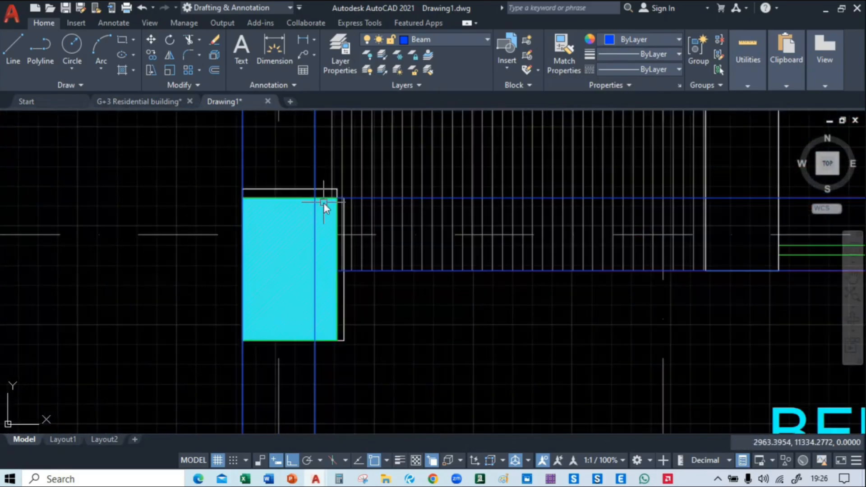
{"action": "left_click", "coordinate": [317, 374]}
{"action": "left_click", "coordinate": [392, 403]}
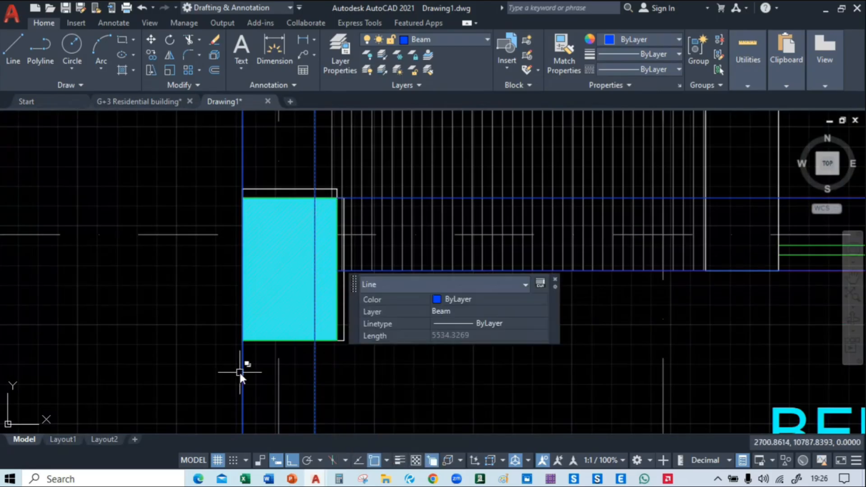
{"action": "left_click", "coordinate": [240, 373]}
{"action": "left_click", "coordinate": [306, 405]}
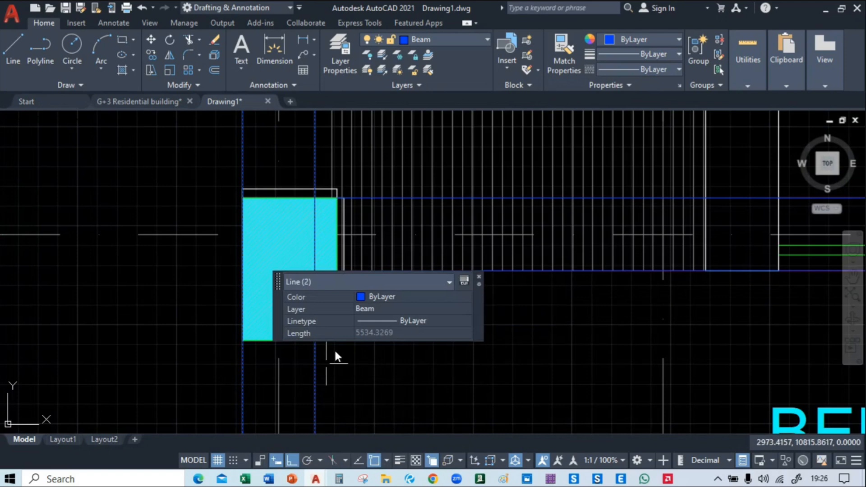
{"action": "left_click", "coordinate": [479, 278]}
{"action": "left_click", "coordinate": [272, 198]}
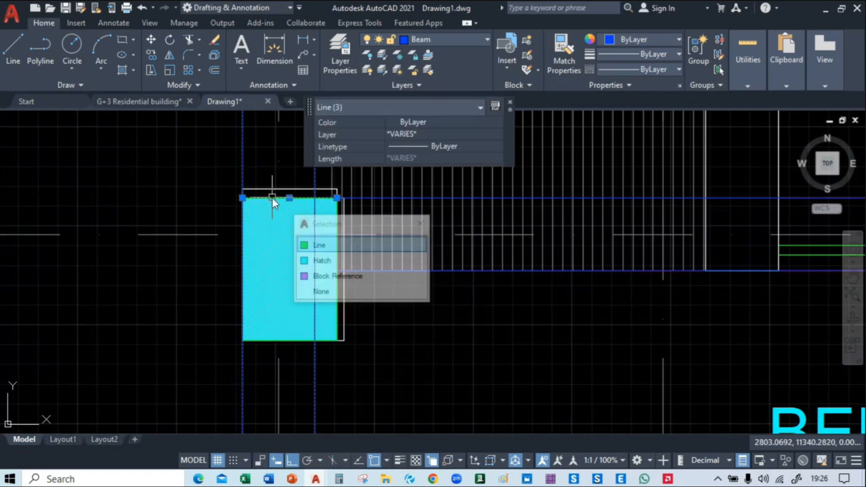
{"action": "left_click", "coordinate": [332, 246]}
{"action": "left_click", "coordinate": [282, 267]}
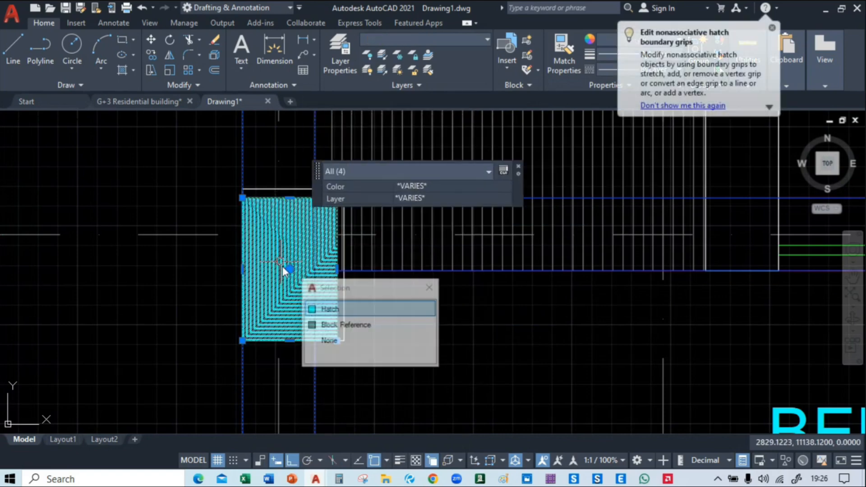
{"action": "left_click", "coordinate": [342, 308]}
{"action": "scroll", "coordinate": [378, 229], "scroll_direction": "down", "scroll_amount": 10}
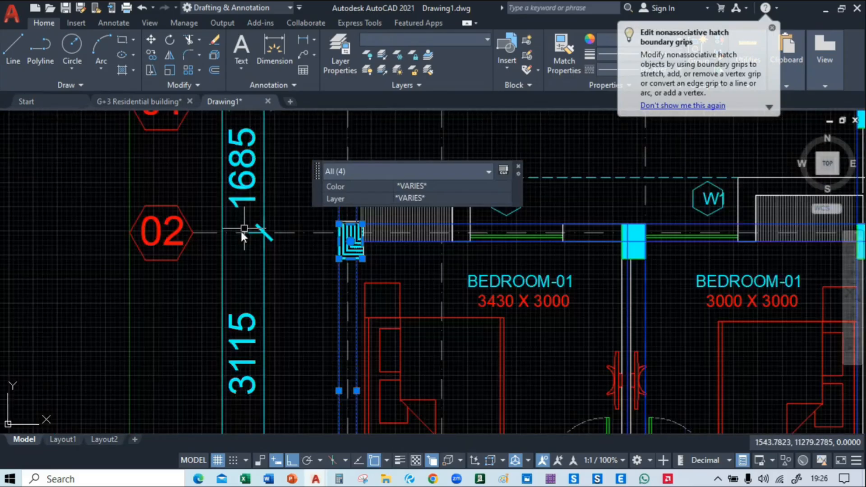
{"action": "right_click", "coordinate": [107, 213]}
{"action": "left_click", "coordinate": [129, 358]}
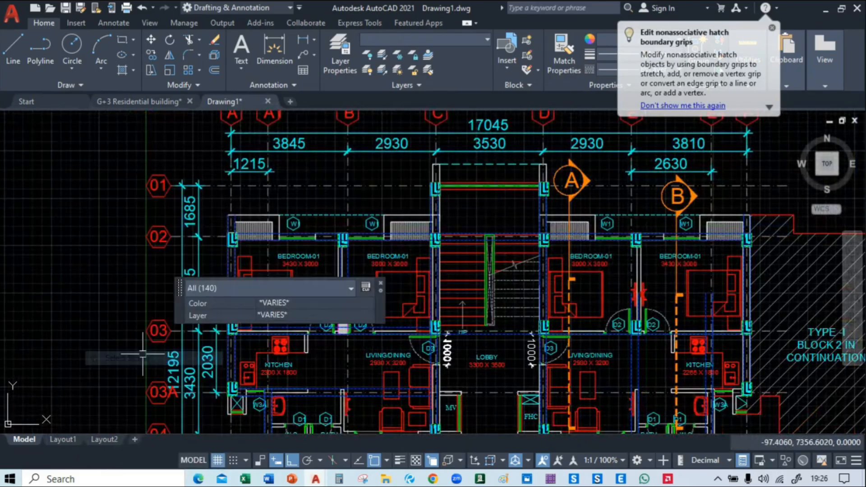
Move the selected beams and columns off the floor plan to the empty area beyond the hatched Block 2
{"action": "type", "text": "m"}
{"action": "key", "text": "Return"}
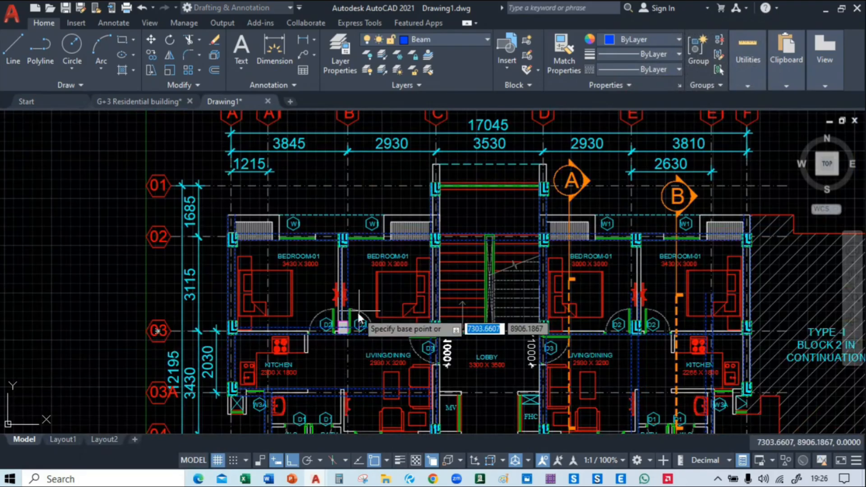
{"action": "left_click", "coordinate": [357, 312]}
{"action": "middle_click_drag", "start_coordinate": [803, 342], "coordinate": [78, 209]}
{"action": "left_click", "coordinate": [616, 207]}
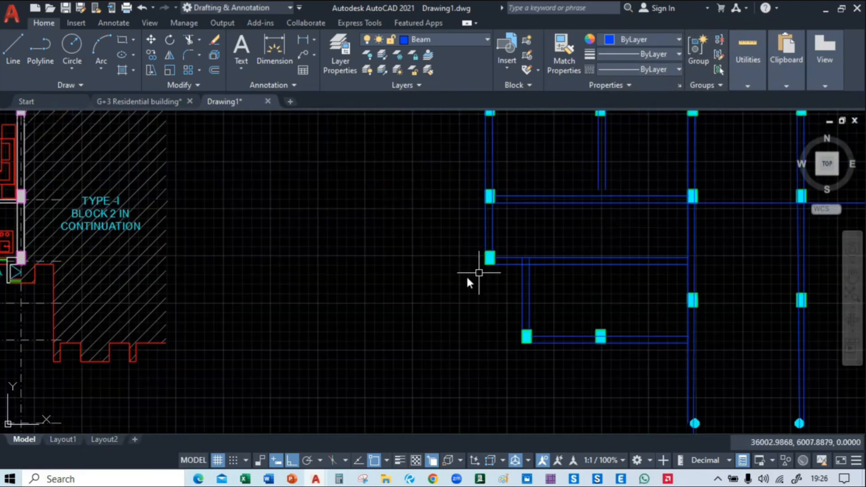
In the moved layout, extend the two grid B beam lines down to the upper line of the row 03 beam
{"action": "middle_click_drag", "start_coordinate": [457, 288], "coordinate": [165, 311]}
{"action": "scroll", "coordinate": [507, 286], "scroll_direction": "down", "scroll_amount": 2}
{"action": "middle_click_drag", "start_coordinate": [507, 286], "coordinate": [435, 333]}
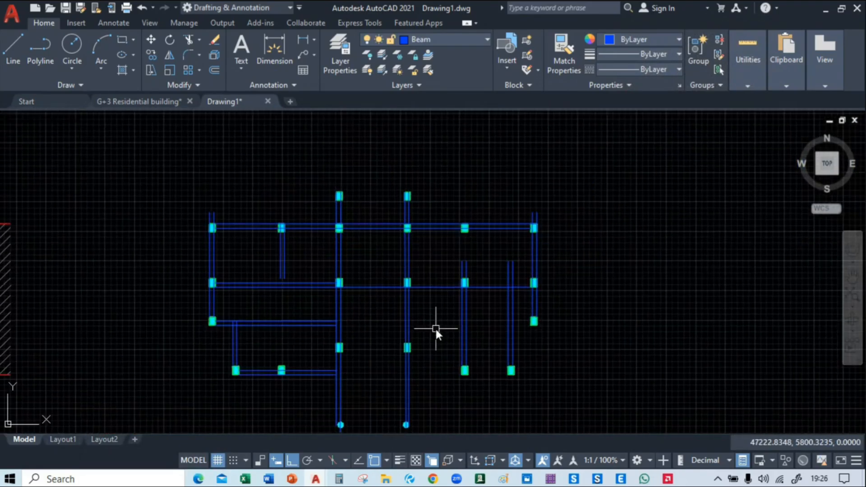
{"action": "scroll", "coordinate": [270, 284], "scroll_direction": "up", "scroll_amount": 4}
{"action": "type", "text": "ex"}
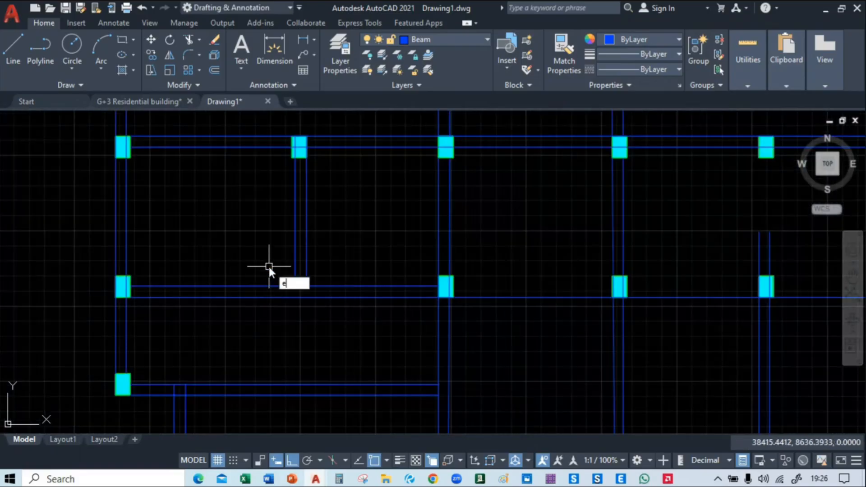
{"action": "key", "text": "Return"}
{"action": "key", "text": "Escape"}
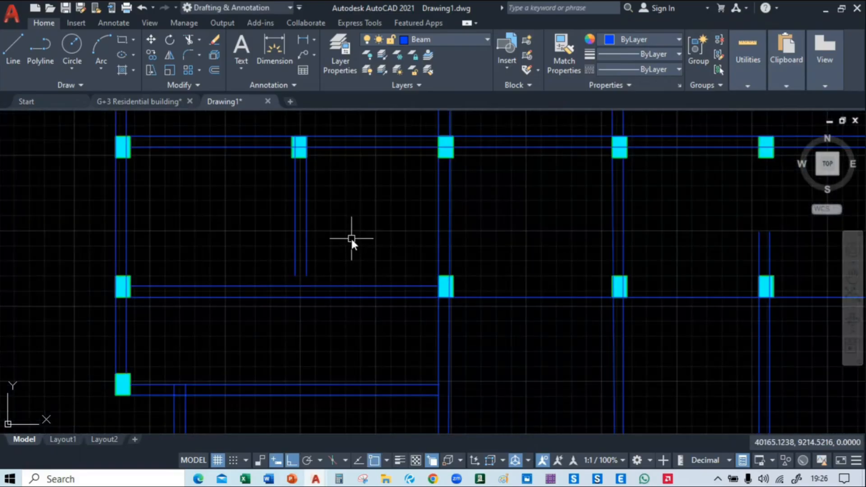
{"action": "type", "text": "ex"}
{"action": "key", "text": "Return"}
{"action": "left_click", "coordinate": [346, 229]}
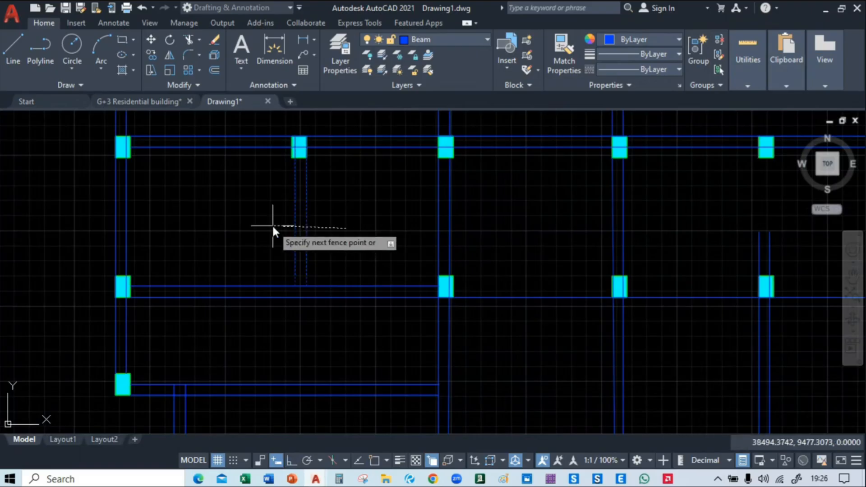
{"action": "left_click", "coordinate": [273, 225]}
Trim the two grid A beam line ends projecting above the row 02 corner column
{"action": "middle_click_drag", "start_coordinate": [234, 213], "coordinate": [275, 284]}
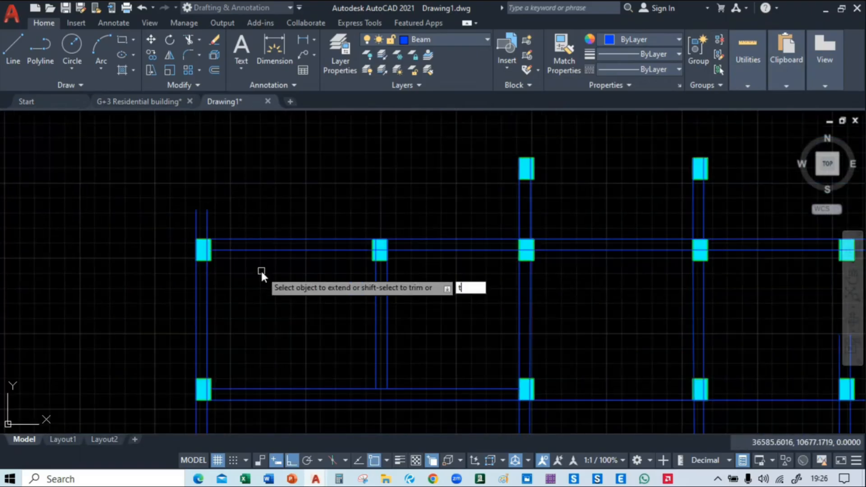
{"action": "key", "text": "Escape"}
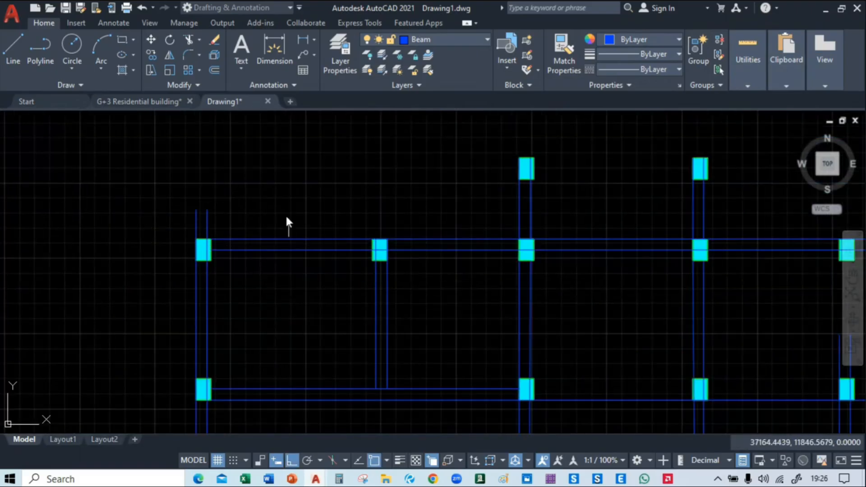
{"action": "type", "text": "tr"}
{"action": "key", "text": "Return"}
{"action": "left_click", "coordinate": [233, 218]}
{"action": "left_click", "coordinate": [160, 220]}
{"action": "middle_click_drag", "start_coordinate": [394, 208], "coordinate": [230, 206]}
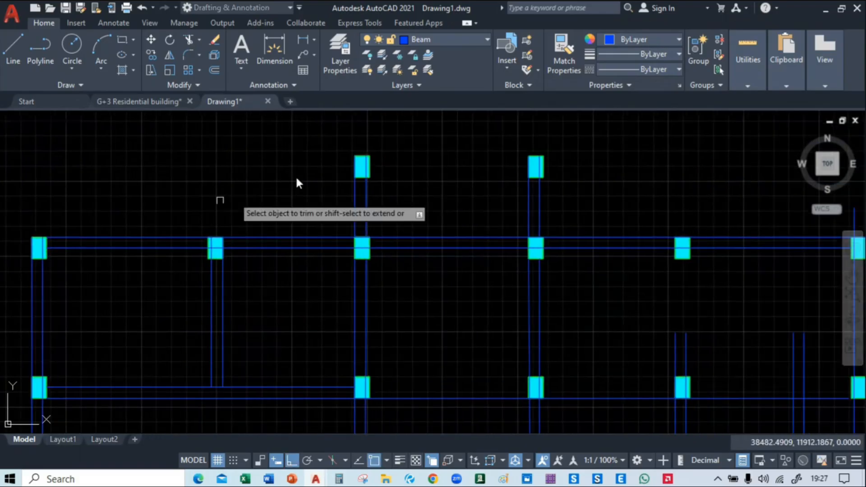
{"action": "key", "text": "Escape"}
Delete the skewed right-hand line of the vertical beam that runs down to the left circular column
{"action": "middle_click_drag", "start_coordinate": [428, 340], "coordinate": [405, 77]}
{"action": "middle_click_drag", "start_coordinate": [421, 297], "coordinate": [427, 145]}
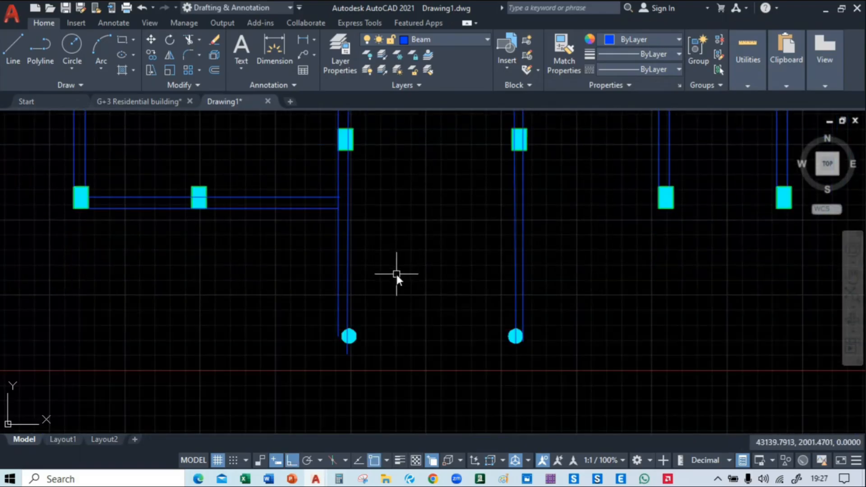
{"action": "mouse_move", "coordinate": [428, 215]}
{"action": "middle_mouse_down"}
{"action": "mouse_move", "coordinate": [441, 270]}
{"action": "mouse_move", "coordinate": [415, 387]}
{"action": "middle_mouse_up"}
{"action": "scroll", "coordinate": [399, 266], "scroll_direction": "down", "scroll_amount": 2}
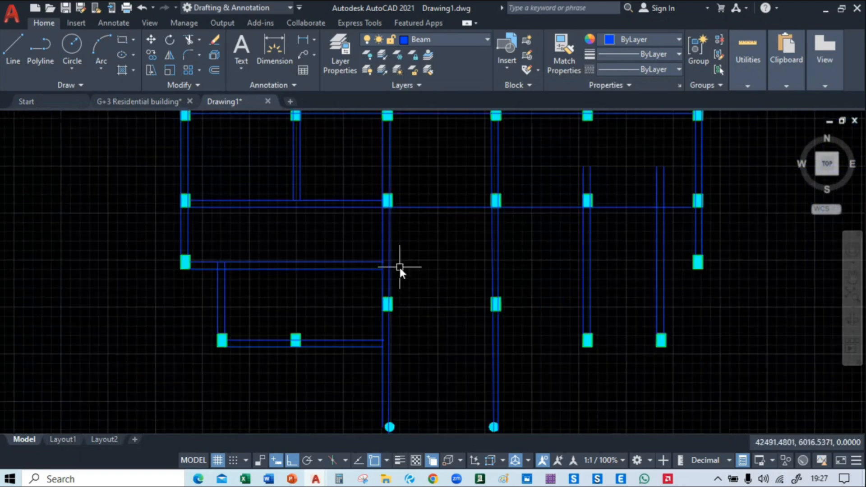
{"action": "scroll", "coordinate": [399, 265], "scroll_direction": "down", "scroll_amount": 2}
{"action": "middle_click_drag", "start_coordinate": [401, 250], "coordinate": [402, 259]}
{"action": "left_click", "coordinate": [397, 259]}
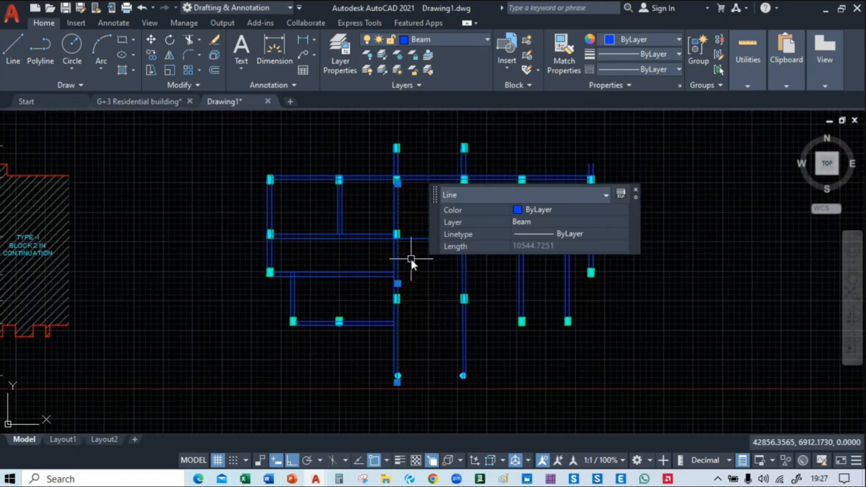
{"action": "key", "text": "Escape"}
Copy the remaining left line of the left circular column's beam 230 to the right
{"action": "scroll", "coordinate": [397, 315], "scroll_direction": "up", "scroll_amount": 5}
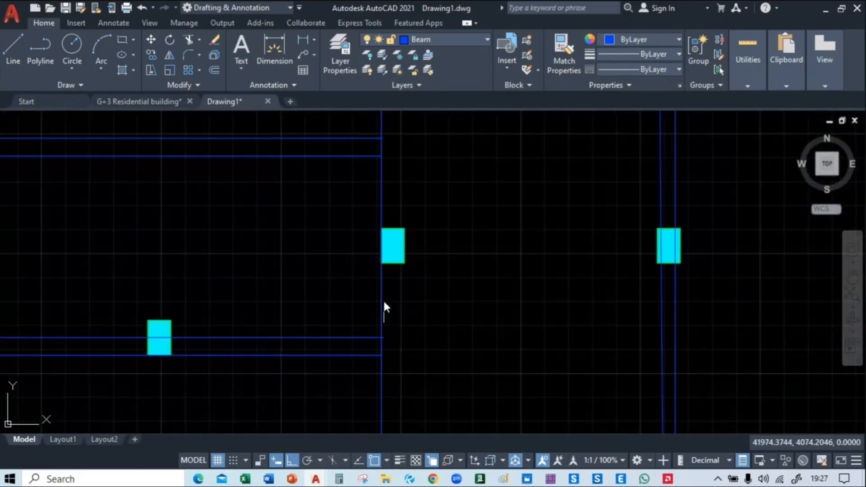
{"action": "middle_click_drag", "start_coordinate": [409, 362], "coordinate": [414, 286]}
{"action": "scroll", "coordinate": [391, 209], "scroll_direction": "up", "scroll_amount": 3}
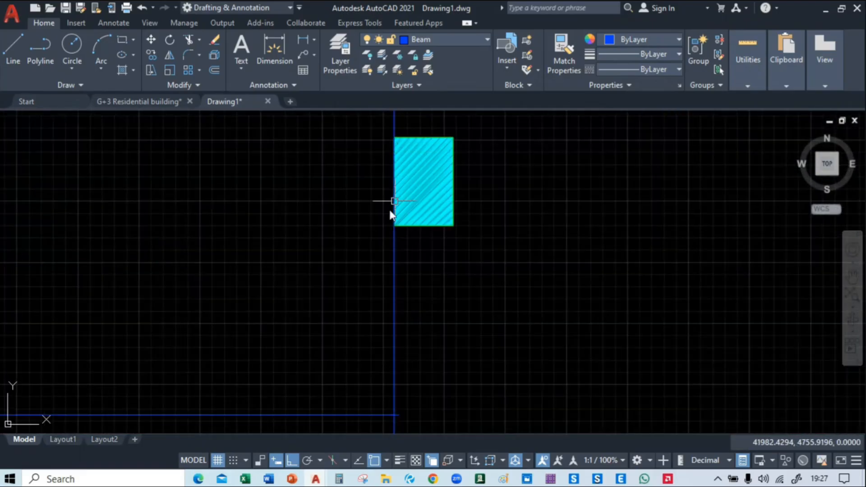
{"action": "scroll", "coordinate": [390, 212], "scroll_direction": "down", "scroll_amount": 5}
{"action": "left_click", "coordinate": [391, 323]}
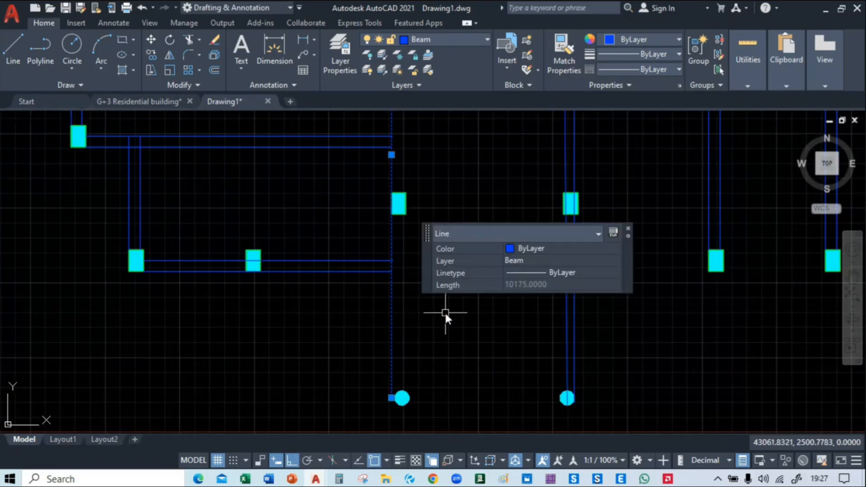
{"action": "type", "text": "co"}
{"action": "key", "text": "Return"}
{"action": "left_click", "coordinate": [392, 342]}
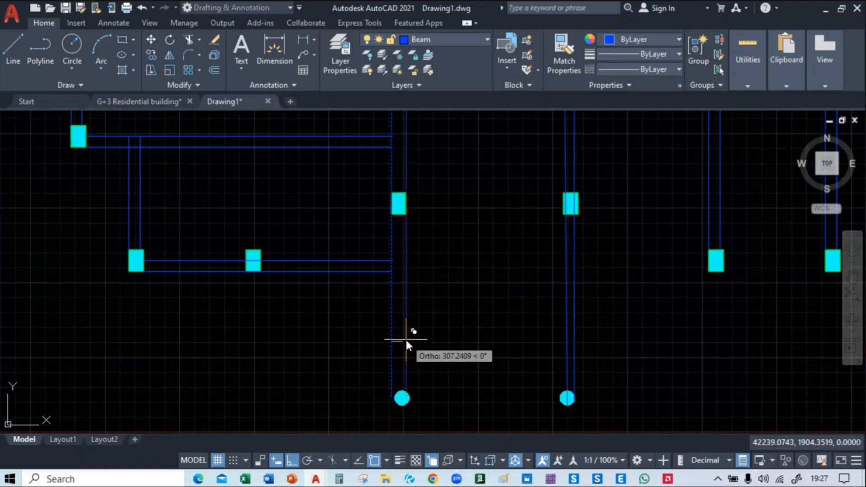
{"action": "type", "text": "230"}
{"action": "key", "text": "Return"}
{"action": "key", "text": "Escape"}
Delete the beam lines running up from the right circular column, including the short left line between the two uppermost columns
{"action": "middle_click_drag", "start_coordinate": [428, 223], "coordinate": [426, 459]}
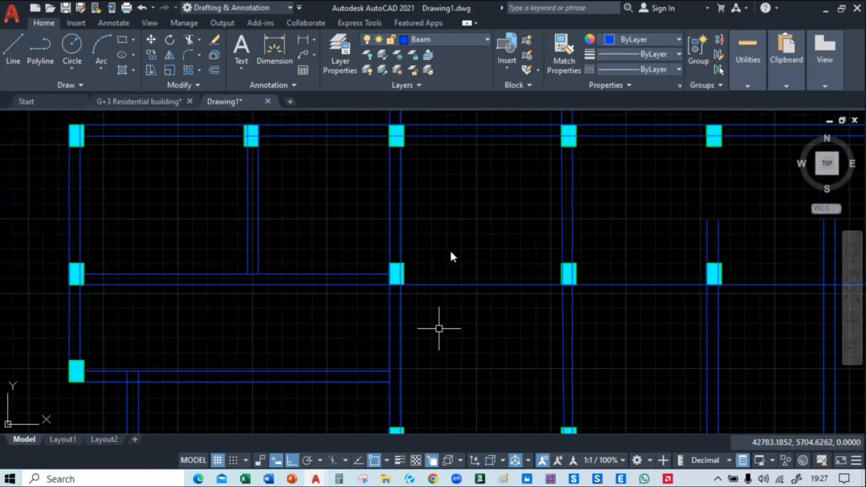
{"action": "mouse_move", "coordinate": [441, 190]}
{"action": "middle_mouse_down"}
{"action": "mouse_move", "coordinate": [435, 350]}
{"action": "mouse_move", "coordinate": [388, 130]}
{"action": "middle_mouse_up"}
{"action": "middle_click_drag", "start_coordinate": [469, 345], "coordinate": [411, 147]}
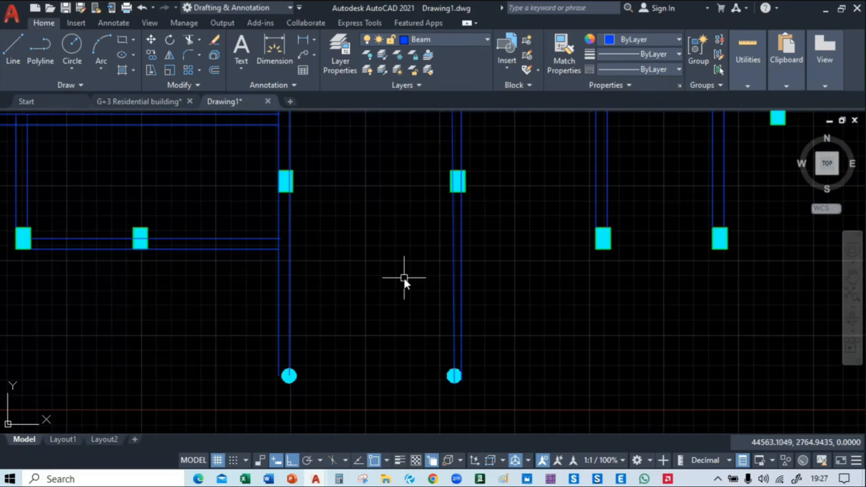
{"action": "middle_click_drag", "start_coordinate": [394, 301], "coordinate": [393, 295]}
{"action": "mouse_move", "coordinate": [469, 276]}
{"action": "middle_mouse_down"}
{"action": "mouse_move", "coordinate": [460, 448]}
{"action": "mouse_move", "coordinate": [466, 315]}
{"action": "middle_mouse_up"}
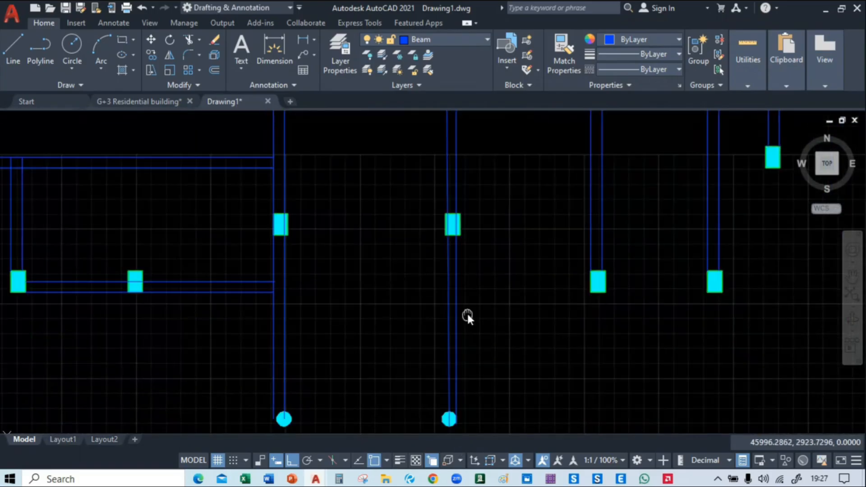
{"action": "left_click", "coordinate": [446, 317]}
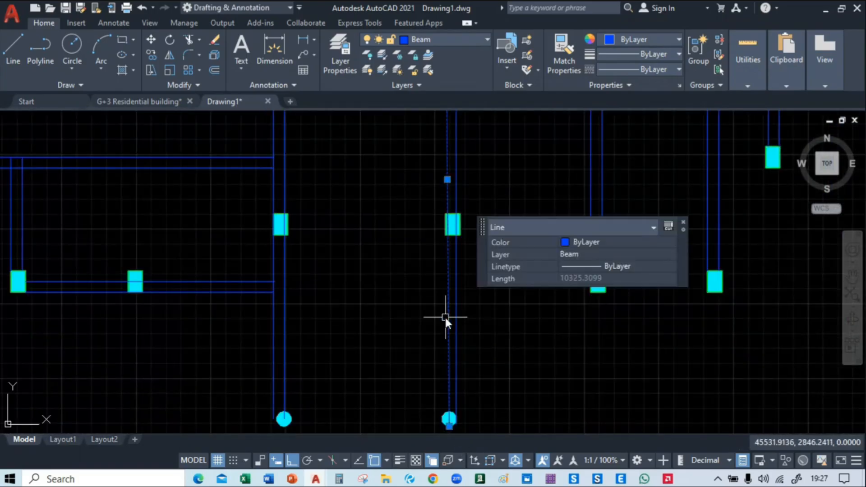
{"action": "key", "text": "Delete"}
{"action": "middle_click_drag", "start_coordinate": [424, 127], "coordinate": [427, 462]}
{"action": "mouse_move", "coordinate": [412, 315]}
{"action": "middle_mouse_down"}
{"action": "mouse_move", "coordinate": [412, 229]}
{"action": "mouse_move", "coordinate": [421, 327]}
{"action": "middle_mouse_up"}
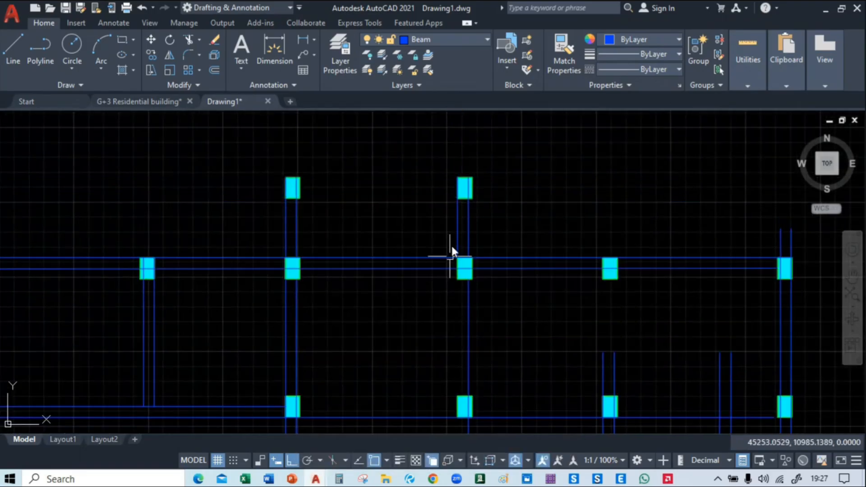
{"action": "left_click", "coordinate": [455, 223]}
{"action": "key", "text": "Delete"}
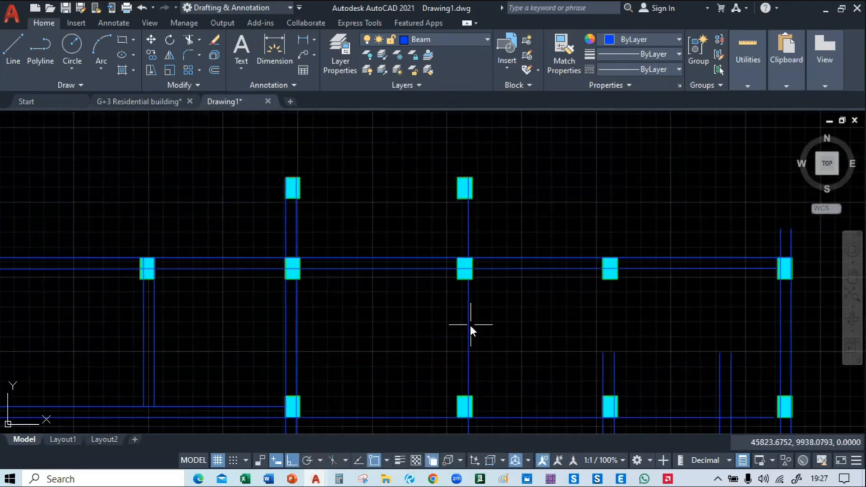
{"action": "middle_click_drag", "start_coordinate": [410, 252], "coordinate": [410, 164]}
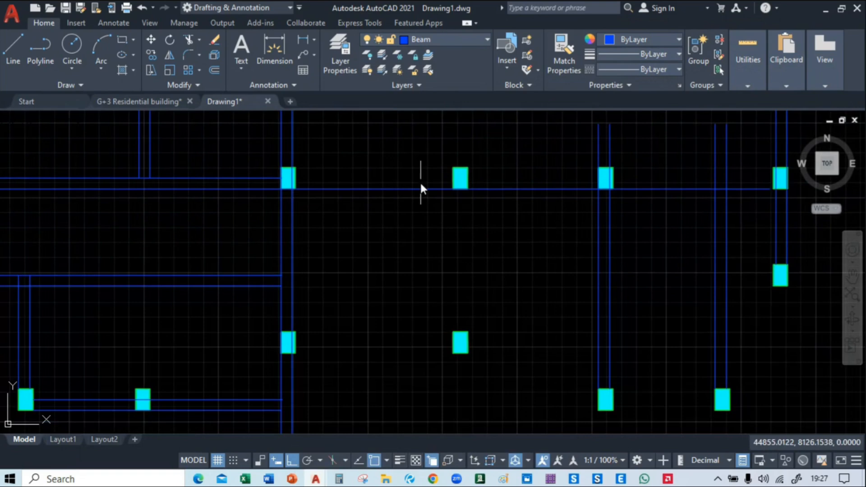
Undo the beam line deletions along the right circular column's beam
{"action": "key", "text": "ctrl+z"}
{"action": "key", "text": "ctrl+z"}
{"action": "key", "text": "ctrl+z"}
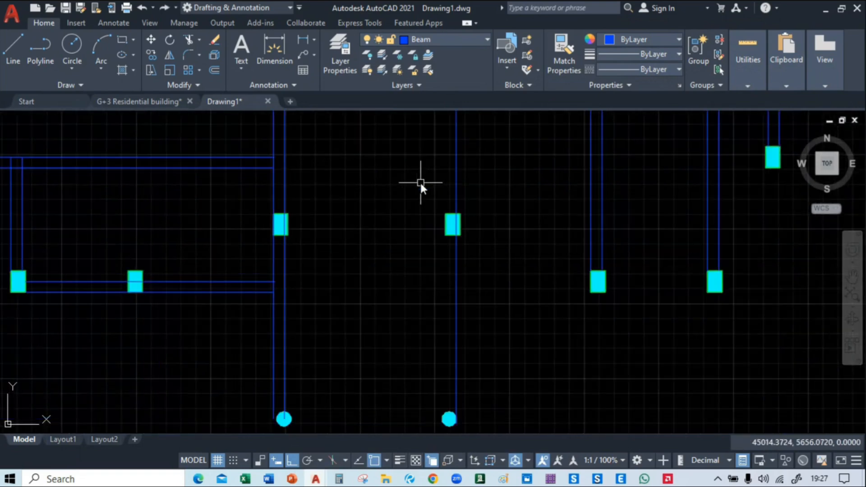
{"action": "key", "text": "ctrl+z"}
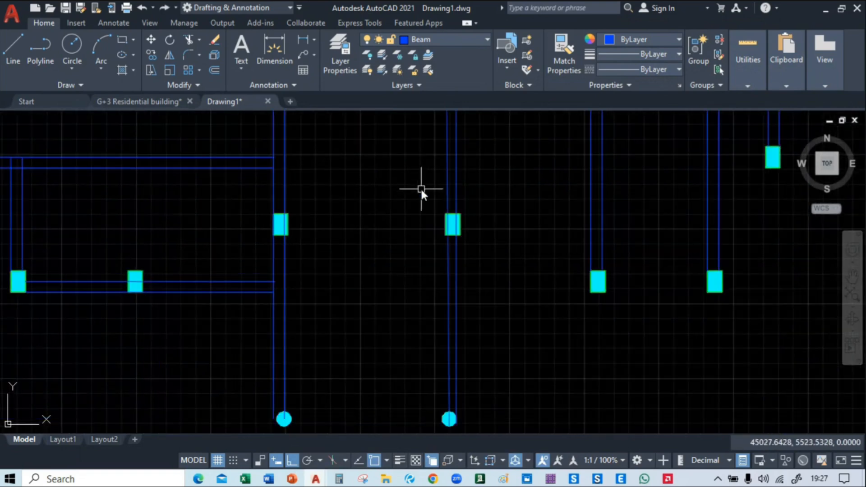
Delete the skewed left line of the right circular column's beam and copy its right line 230 to the left
{"action": "left_click", "coordinate": [447, 291]}
{"action": "key", "text": "Delete"}
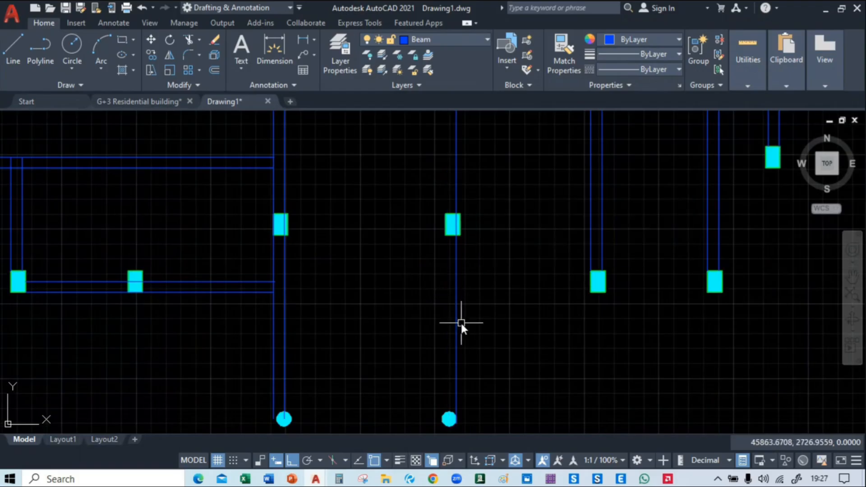
{"action": "left_click", "coordinate": [455, 324]}
{"action": "type", "text": "co"}
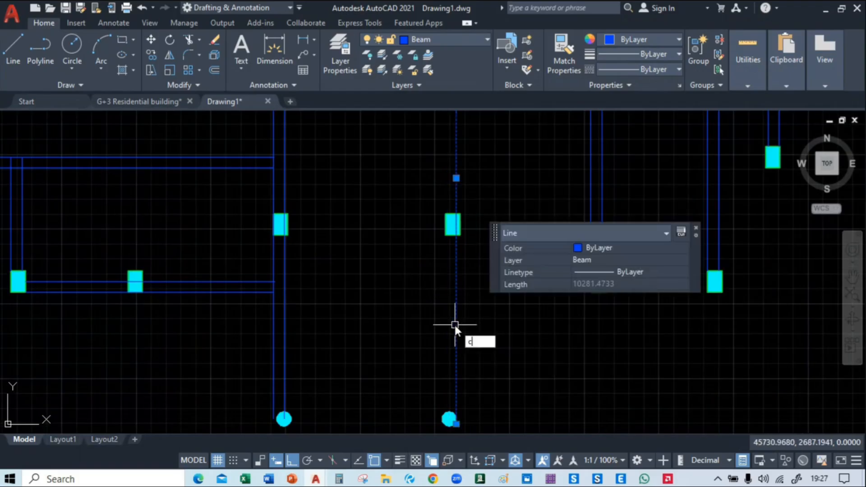
{"action": "key", "text": "Return"}
{"action": "left_click", "coordinate": [455, 326]}
{"action": "type", "text": "230"}
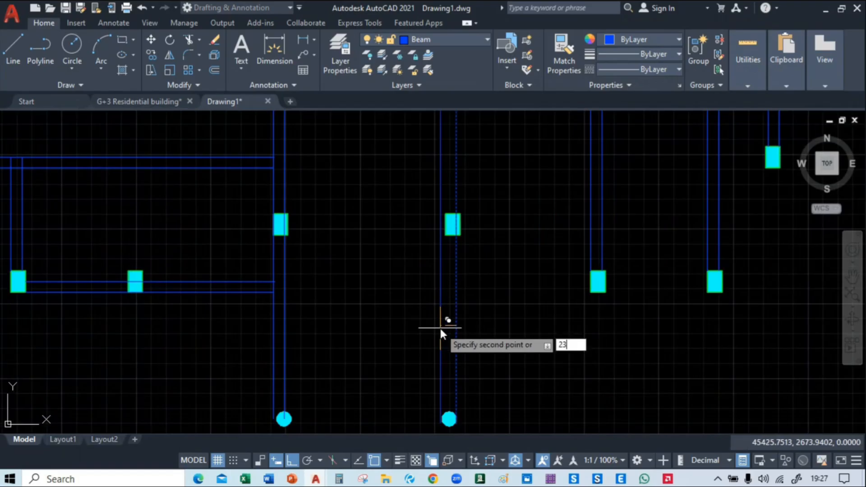
{"action": "key", "text": "Return"}
{"action": "key", "text": "Return"}
Extend the two grid B beam lines down to the lower line of the row 03 beam
{"action": "middle_click_drag", "start_coordinate": [499, 248], "coordinate": [522, 377]}
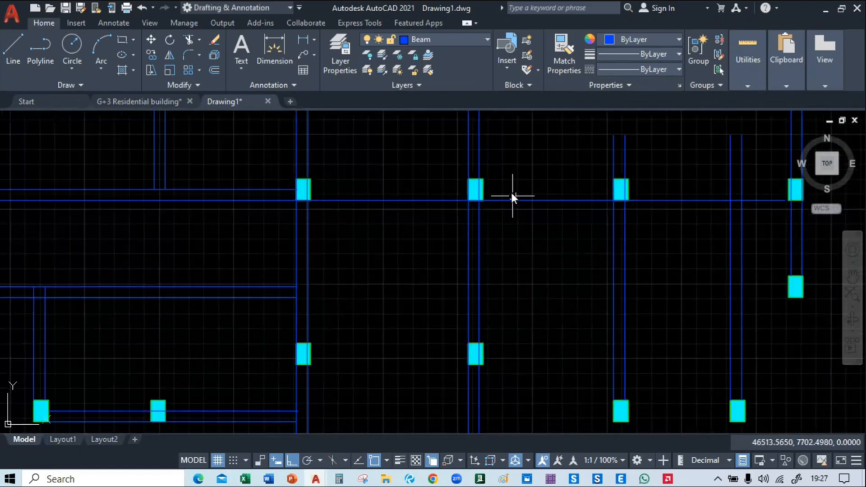
{"action": "middle_click_drag", "start_coordinate": [511, 191], "coordinate": [538, 407]}
{"action": "middle_click_drag", "start_coordinate": [563, 241], "coordinate": [502, 66]}
{"action": "mouse_move", "coordinate": [402, 301]}
{"action": "middle_mouse_down"}
{"action": "mouse_move", "coordinate": [394, 243]}
{"action": "mouse_move", "coordinate": [422, 326]}
{"action": "mouse_move", "coordinate": [402, 366]}
{"action": "mouse_move", "coordinate": [380, 362]}
{"action": "mouse_move", "coordinate": [388, 367]}
{"action": "mouse_move", "coordinate": [366, 358]}
{"action": "mouse_move", "coordinate": [344, 246]}
{"action": "mouse_move", "coordinate": [446, 255]}
{"action": "mouse_move", "coordinate": [518, 284]}
{"action": "middle_mouse_up"}
{"action": "scroll", "coordinate": [398, 244], "scroll_direction": "down", "scroll_amount": 2}
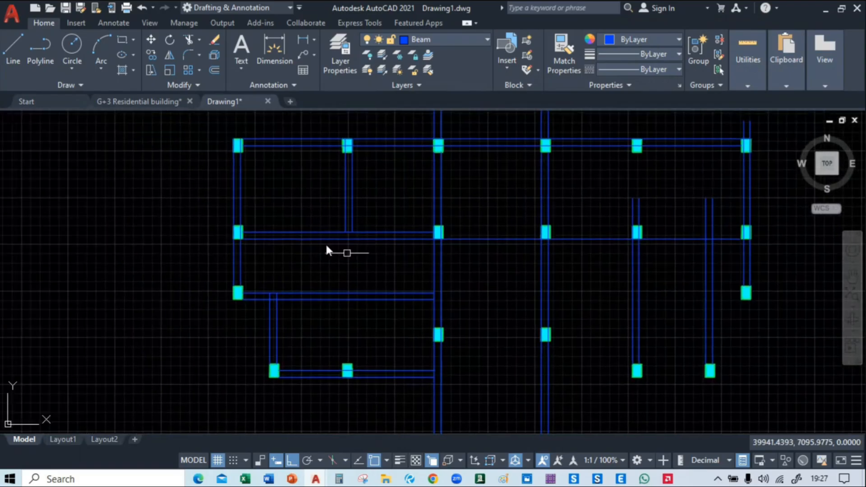
{"action": "scroll", "coordinate": [339, 245], "scroll_direction": "up", "scroll_amount": 2}
{"action": "type", "text": "ex"}
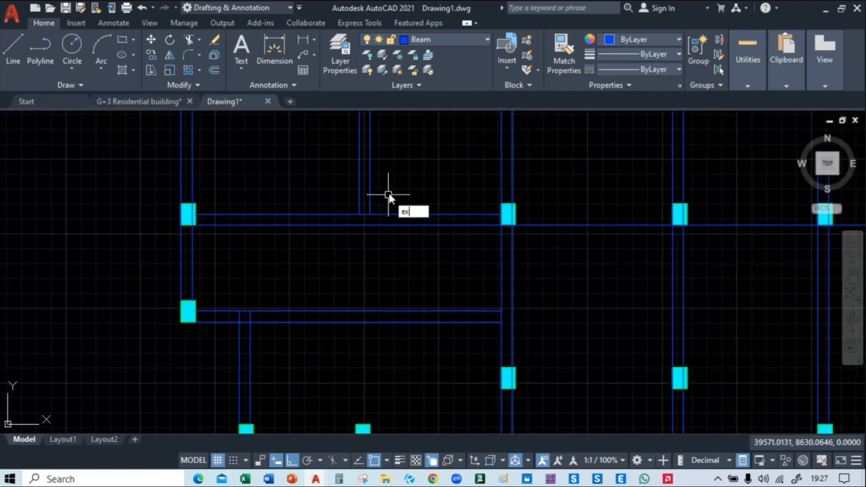
{"action": "key", "text": "Return"}
{"action": "scroll", "coordinate": [378, 217], "scroll_direction": "up", "scroll_amount": 3}
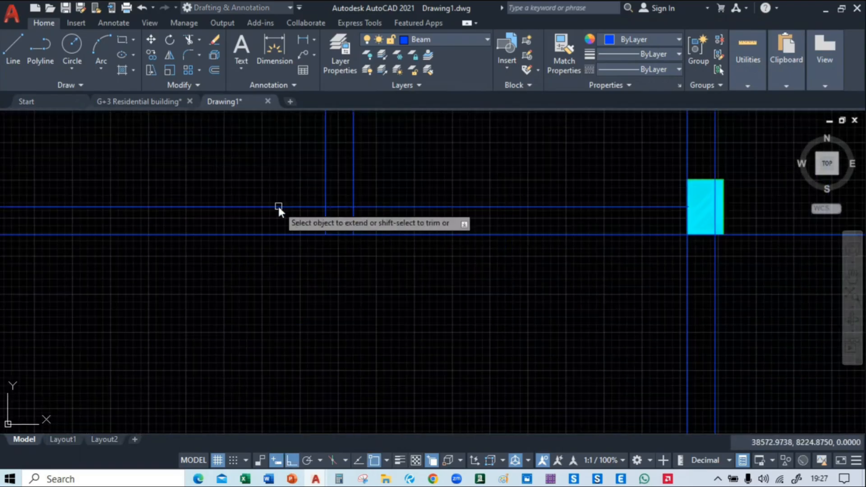
{"action": "left_click", "coordinate": [399, 225]}
{"action": "left_click", "coordinate": [275, 223]}
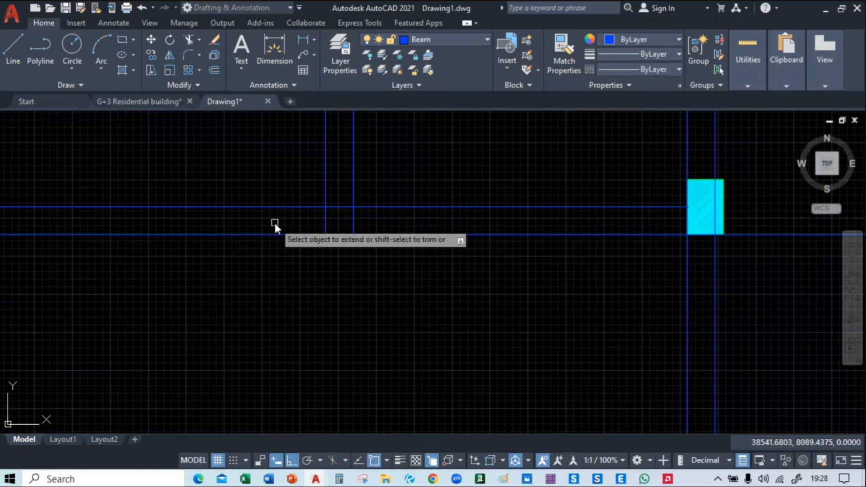
{"action": "key", "text": "Escape"}
Stretch both grid B beam lines down to the upper line of the next horizontal beam below row 03
{"action": "middle_click_drag", "start_coordinate": [348, 309], "coordinate": [346, 235]}
{"action": "scroll", "coordinate": [346, 235], "scroll_direction": "down", "scroll_amount": 3}
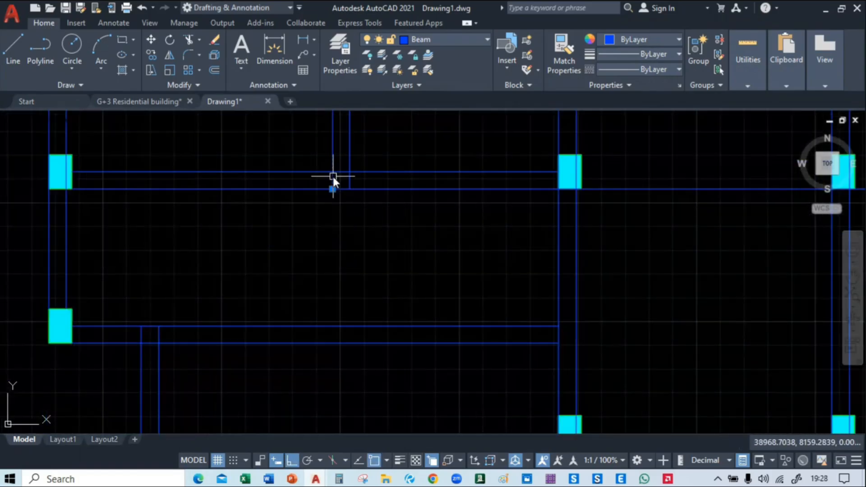
{"action": "left_click", "coordinate": [333, 180]}
{"action": "left_click", "coordinate": [333, 188]}
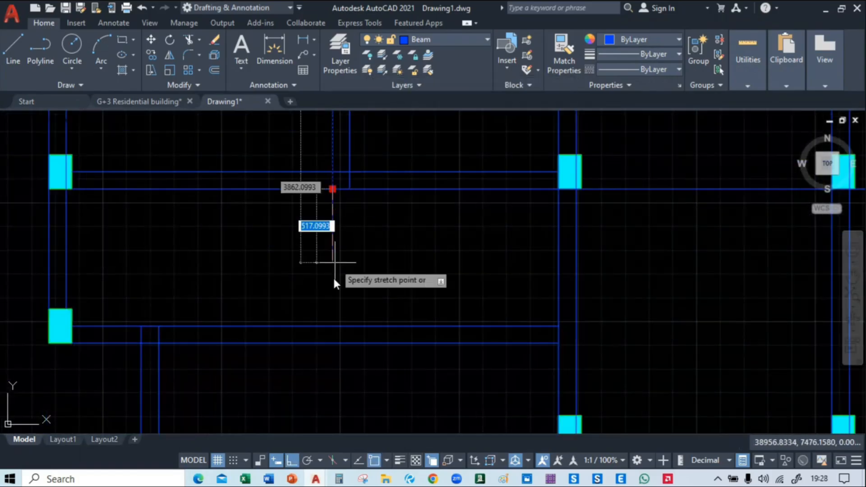
{"action": "left_click", "coordinate": [331, 324]}
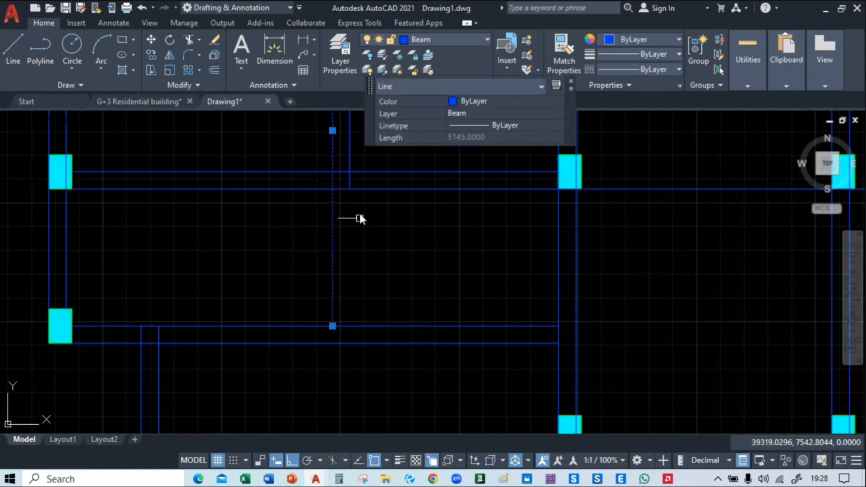
{"action": "left_click", "coordinate": [351, 182]}
{"action": "left_click", "coordinate": [350, 189]}
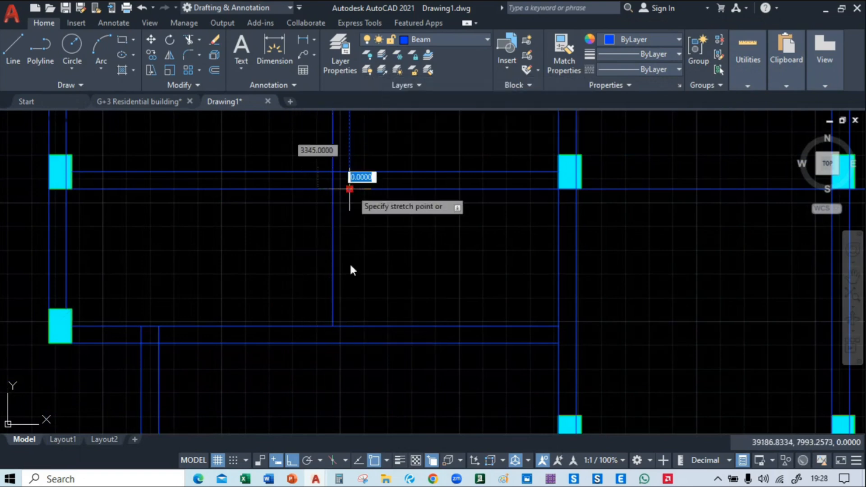
{"action": "left_click", "coordinate": [352, 326]}
Stretch the upper line of the row 03 beam across to the inner line of the far-right vertical beam
{"action": "scroll", "coordinate": [383, 259], "scroll_direction": "down", "scroll_amount": 3}
{"action": "mouse_move", "coordinate": [384, 256]}
{"action": "middle_mouse_down"}
{"action": "mouse_move", "coordinate": [388, 240]}
{"action": "mouse_move", "coordinate": [318, 291]}
{"action": "mouse_move", "coordinate": [296, 195]}
{"action": "mouse_move", "coordinate": [288, 266]}
{"action": "mouse_move", "coordinate": [313, 343]}
{"action": "mouse_move", "coordinate": [300, 234]}
{"action": "mouse_move", "coordinate": [313, 290]}
{"action": "mouse_move", "coordinate": [357, 256]}
{"action": "middle_mouse_up"}
{"action": "scroll", "coordinate": [323, 284], "scroll_direction": "up", "scroll_amount": 2}
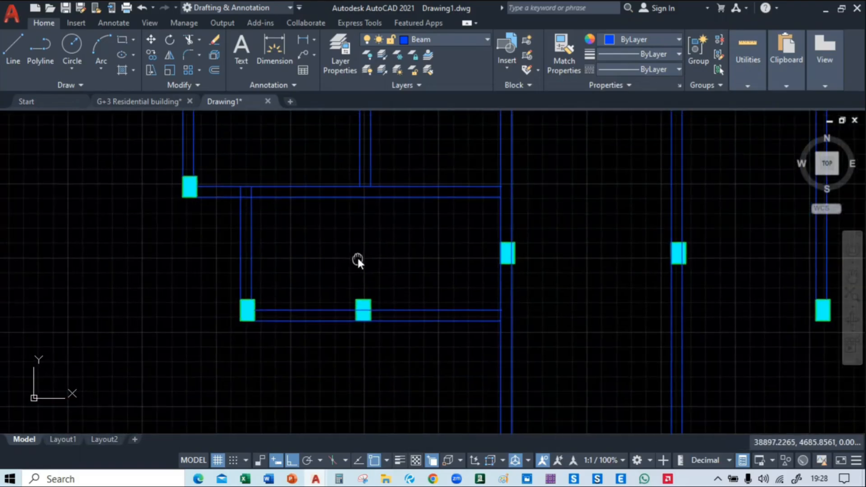
{"action": "scroll", "coordinate": [357, 256], "scroll_direction": "down", "scroll_amount": 5}
{"action": "scroll", "coordinate": [385, 254], "scroll_direction": "up", "scroll_amount": 4}
{"action": "middle_click_drag", "start_coordinate": [396, 290], "coordinate": [360, 377]}
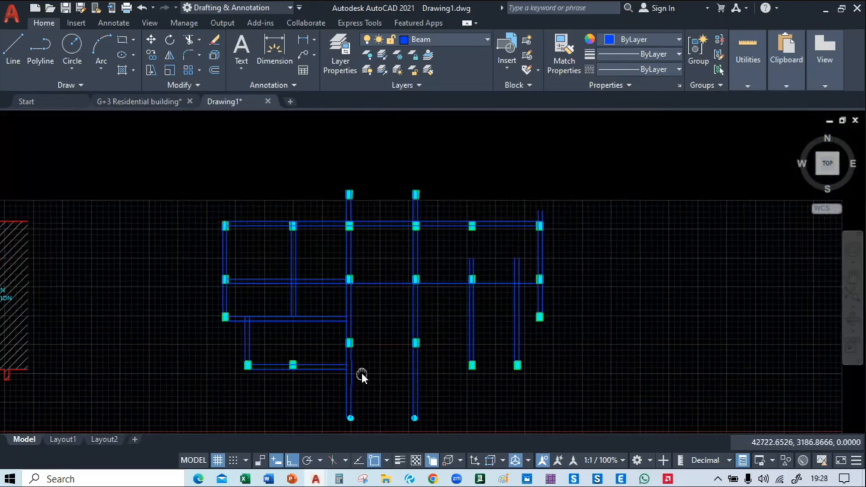
{"action": "scroll", "coordinate": [388, 286], "scroll_direction": "up", "scroll_amount": 4}
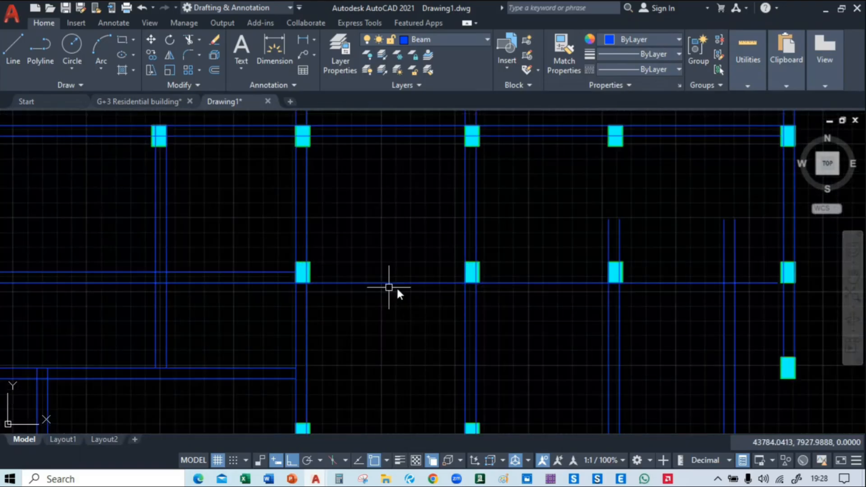
{"action": "left_click", "coordinate": [253, 272]}
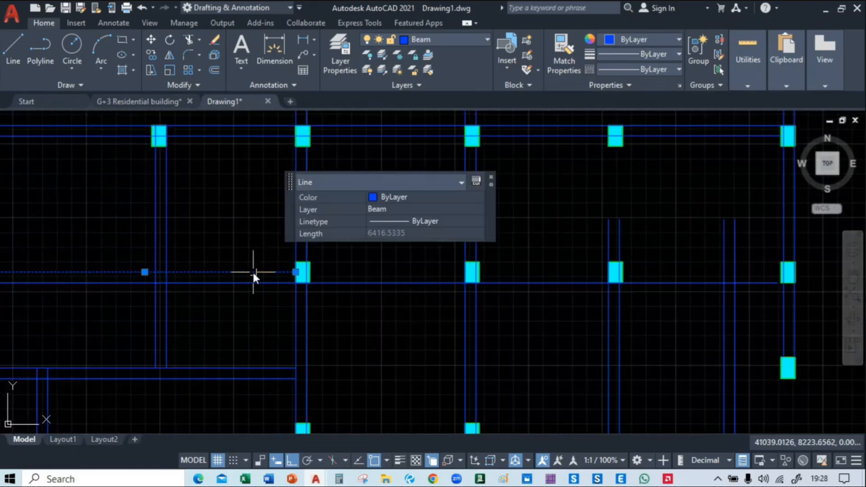
{"action": "left_click", "coordinate": [296, 272]}
{"action": "middle_click_drag", "start_coordinate": [641, 273], "coordinate": [491, 273]}
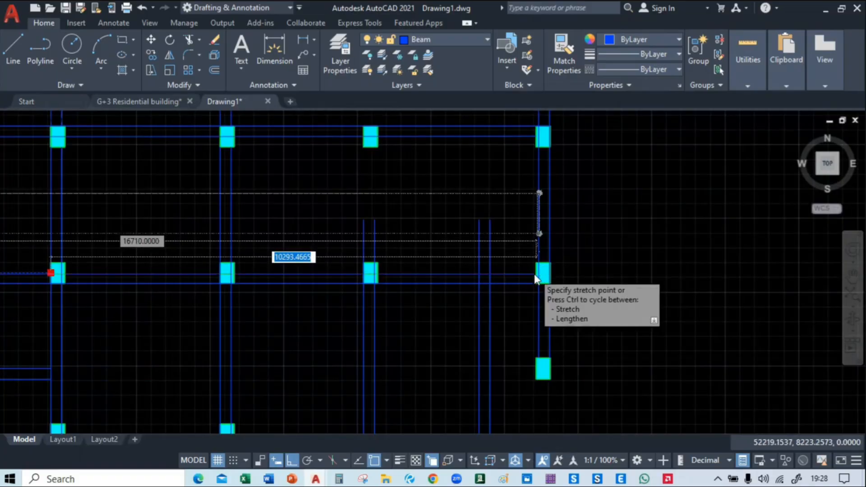
{"action": "scroll", "coordinate": [534, 274], "scroll_direction": "up", "scroll_amount": 4}
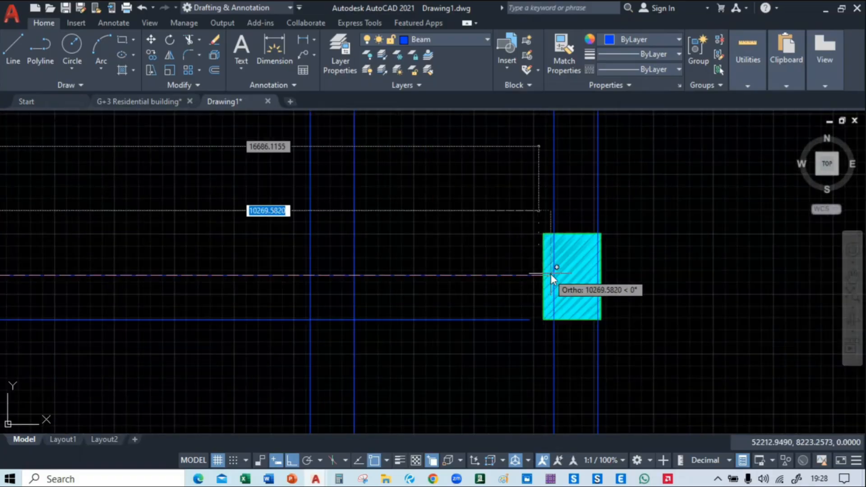
{"action": "left_click", "coordinate": [555, 275]}
{"action": "key", "text": "Escape"}
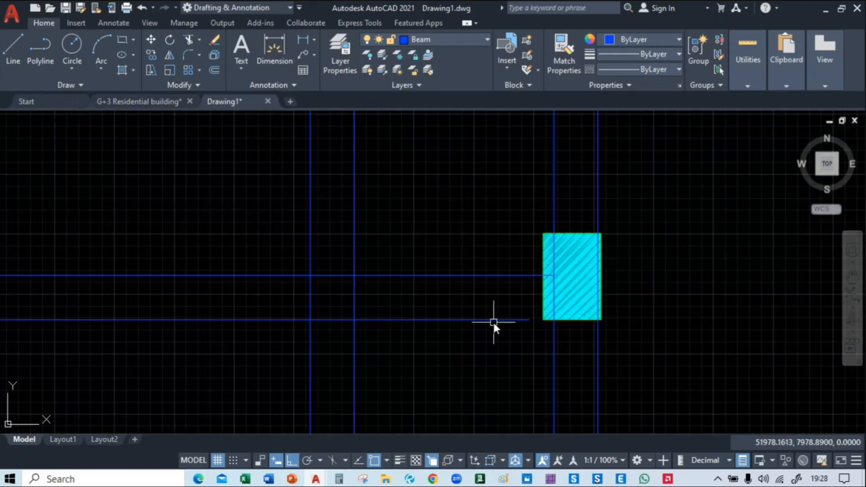
Extend the lower line of the row 03 beam across to the far-right vertical beam
{"action": "scroll", "coordinate": [493, 324], "scroll_direction": "down", "scroll_amount": 2}
{"action": "type", "text": "ex"}
{"action": "key", "text": "Return"}
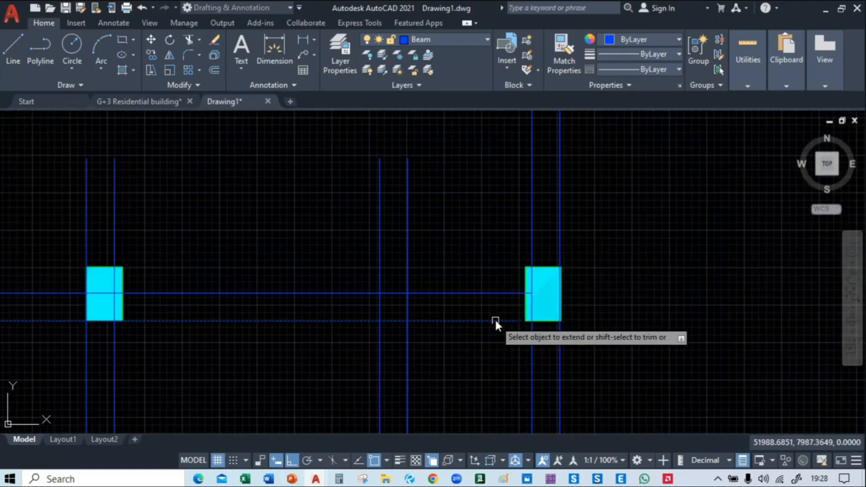
{"action": "scroll", "coordinate": [532, 239], "scroll_direction": "down", "scroll_amount": 3}
{"action": "middle_click_drag", "start_coordinate": [458, 319], "coordinate": [566, 178]}
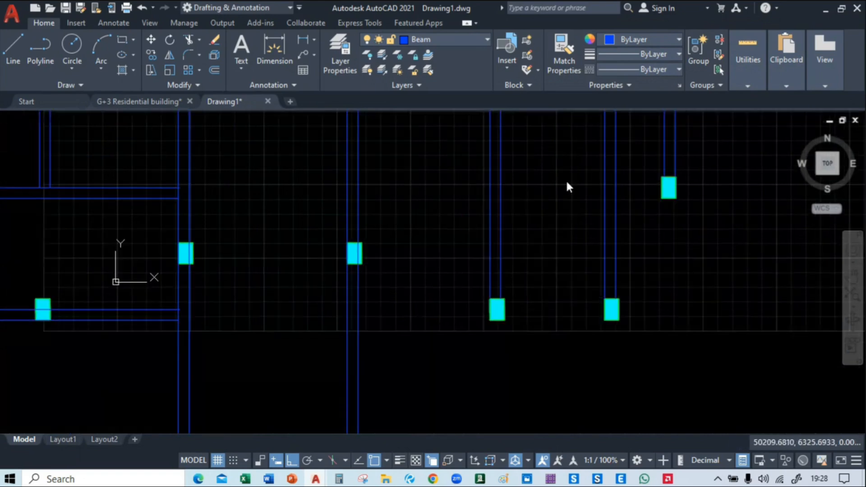
{"action": "scroll", "coordinate": [494, 263], "scroll_direction": "down", "scroll_amount": 2}
{"action": "middle_click_drag", "start_coordinate": [463, 260], "coordinate": [507, 363]}
{"action": "middle_click_drag", "start_coordinate": [483, 230], "coordinate": [495, 262]}
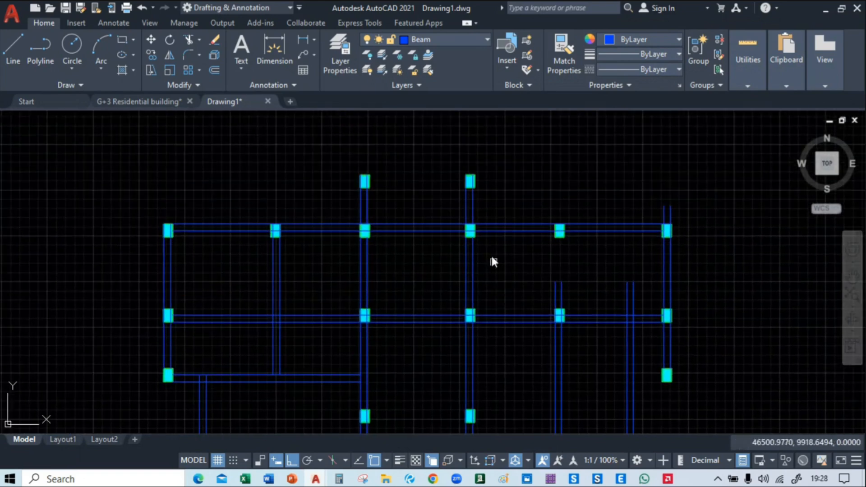
Draw a horizontal beam line between the facing upper corners of the two topmost projecting columns
{"action": "scroll", "coordinate": [390, 162], "scroll_direction": "up", "scroll_amount": 4}
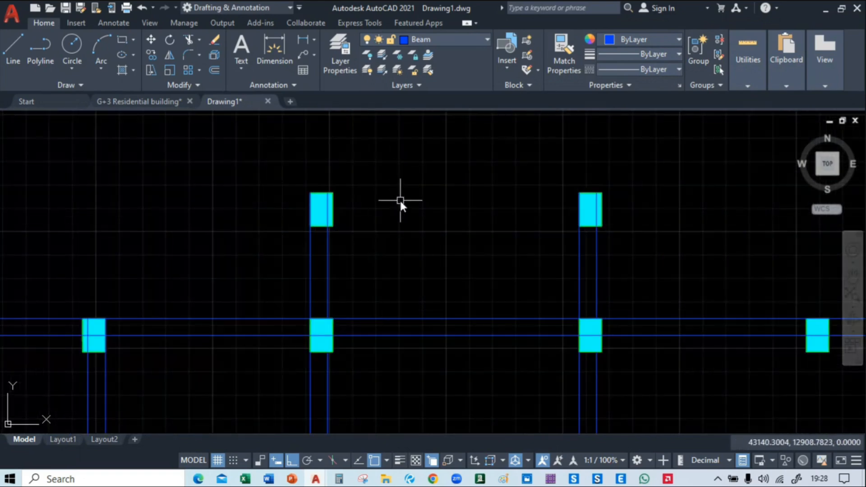
{"action": "left_click", "coordinate": [21, 50]}
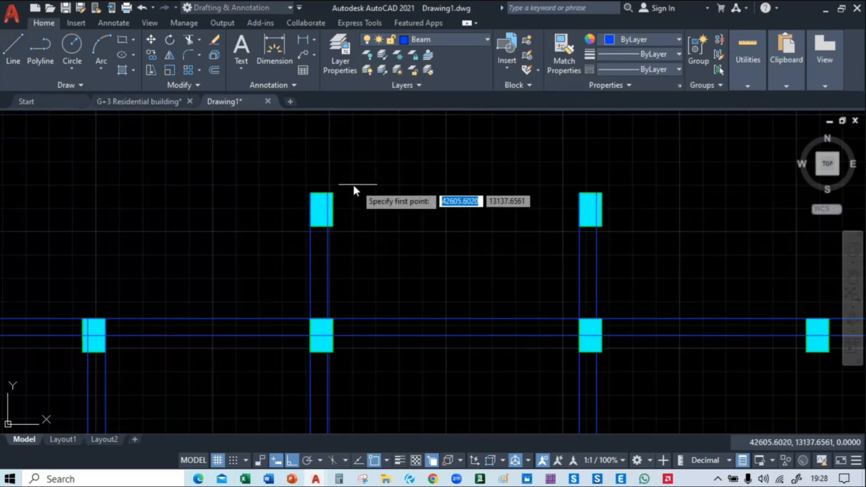
{"action": "left_click", "coordinate": [335, 191]}
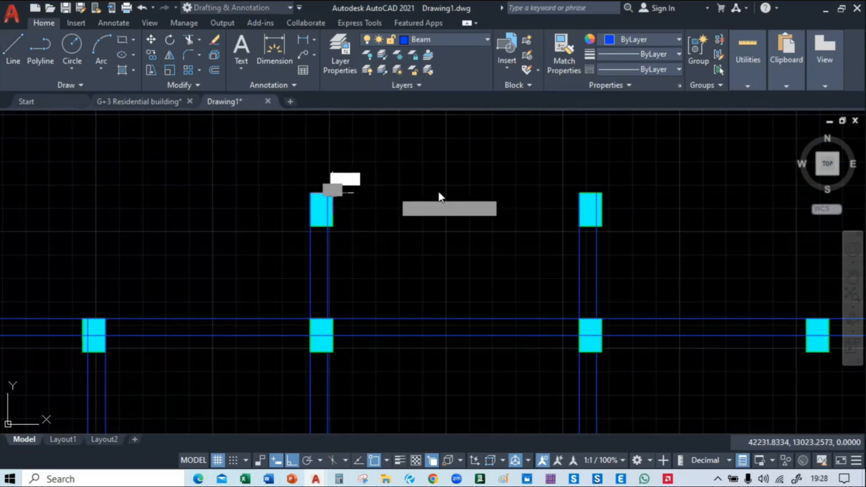
{"action": "left_click", "coordinate": [580, 193]}
{"action": "key", "text": "Escape"}
Copy the new line between the two topmost columns downward as the beam's second line
{"action": "left_click", "coordinate": [485, 192]}
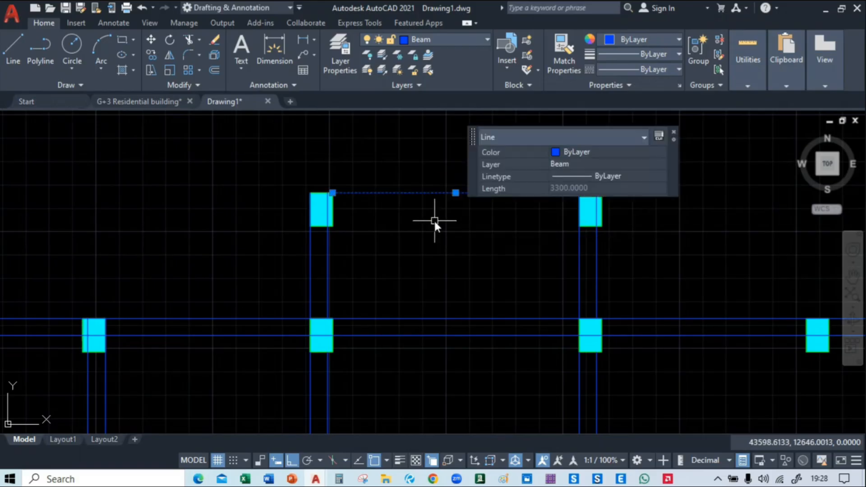
{"action": "type", "text": "m"}
{"action": "key", "text": "Return"}
{"action": "left_click", "coordinate": [436, 192]}
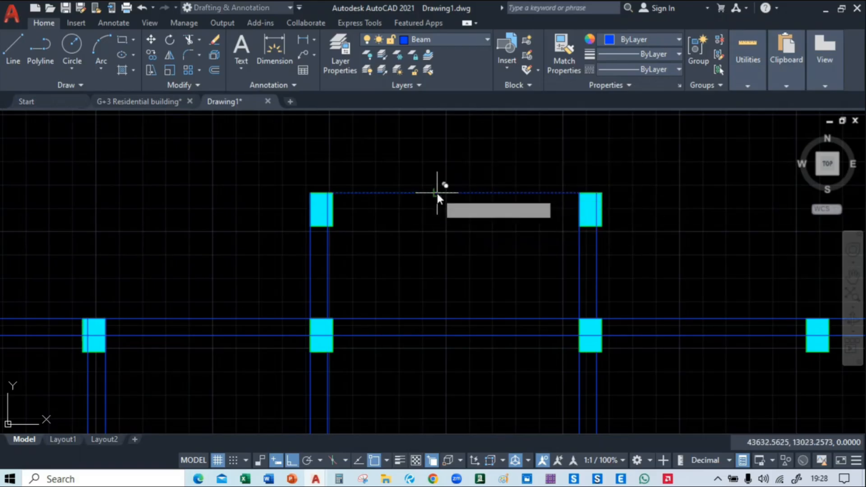
{"action": "left_click", "coordinate": [439, 204]}
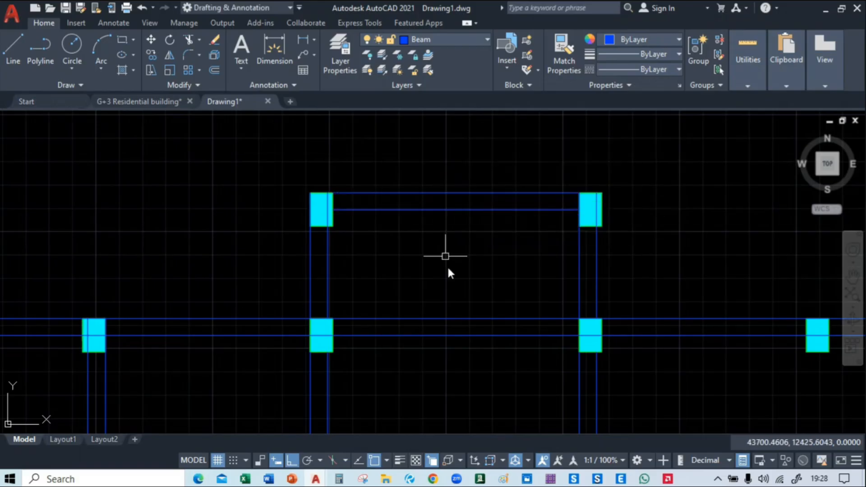
Draw a horizontal line from the lower-left corner of the lower-right column leftward past the vertical beam above the right circular column
{"action": "middle_click_drag", "start_coordinate": [448, 265], "coordinate": [429, 219]}
{"action": "scroll", "coordinate": [436, 228], "scroll_direction": "down", "scroll_amount": 4}
{"action": "mouse_move", "coordinate": [454, 302]}
{"action": "middle_mouse_down"}
{"action": "mouse_move", "coordinate": [447, 264]}
{"action": "mouse_move", "coordinate": [377, 313]}
{"action": "middle_mouse_up"}
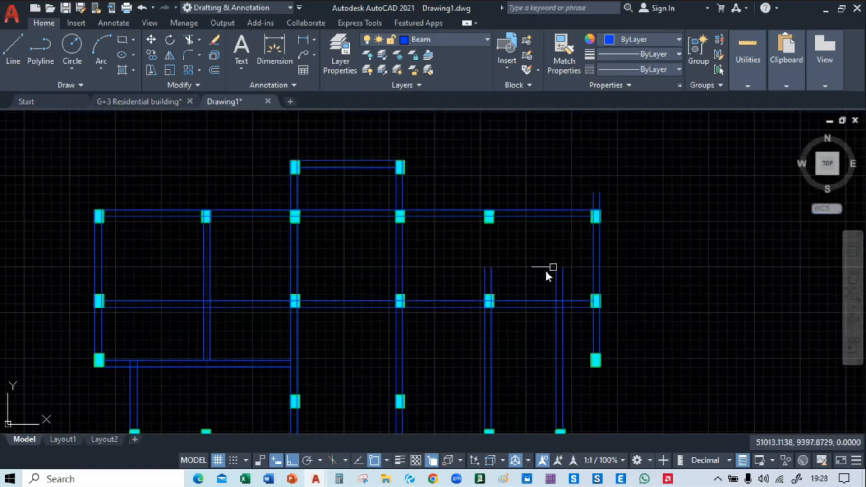
{"action": "mouse_move", "coordinate": [527, 287]}
{"action": "middle_mouse_down"}
{"action": "mouse_move", "coordinate": [546, 150]}
{"action": "mouse_move", "coordinate": [549, 205]}
{"action": "middle_mouse_up"}
{"action": "scroll", "coordinate": [551, 354], "scroll_direction": "up", "scroll_amount": 2}
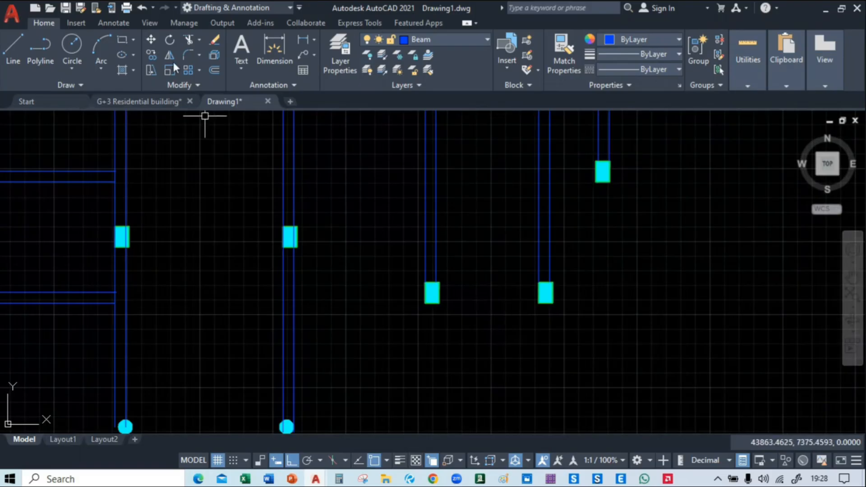
{"action": "left_click", "coordinate": [13, 50]}
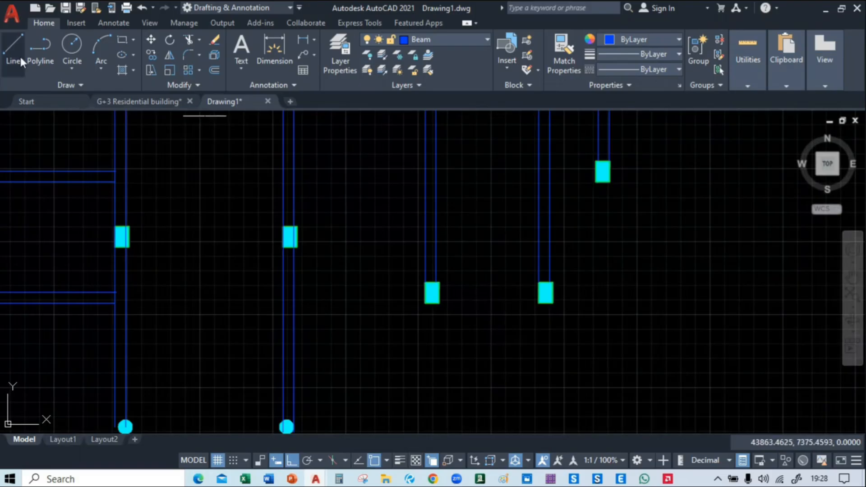
{"action": "left_click", "coordinate": [540, 304]}
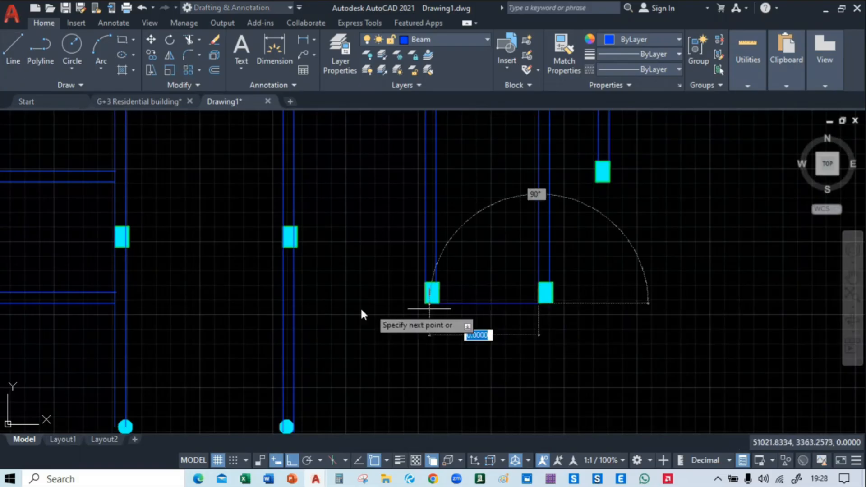
{"action": "left_click", "coordinate": [271, 302]}
{"action": "key", "text": "Escape"}
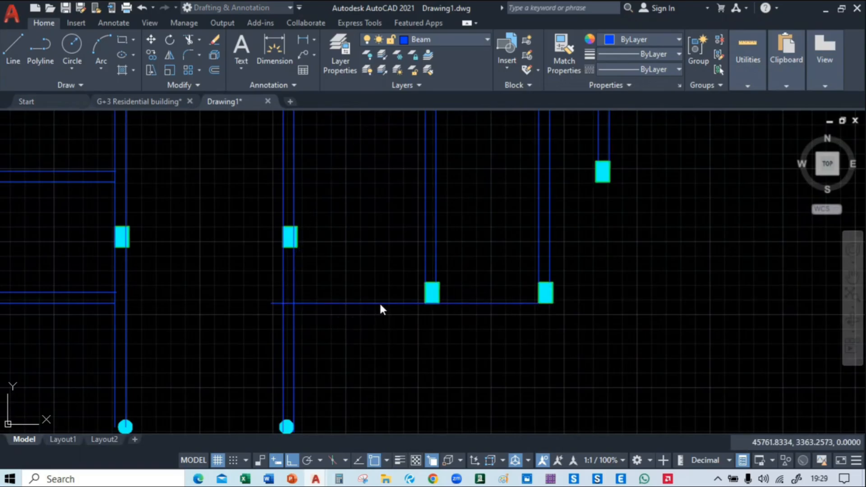
Copy the new lower-right horizontal line 230 upward to form the beam's second line
{"action": "middle_click_drag", "start_coordinate": [348, 295], "coordinate": [388, 328]}
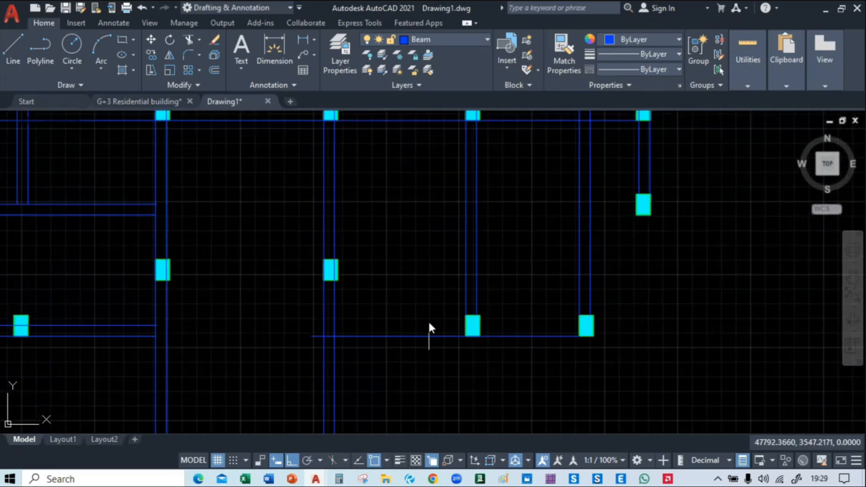
{"action": "left_click", "coordinate": [418, 336]}
{"action": "type", "text": "co"}
{"action": "key", "text": "Return"}
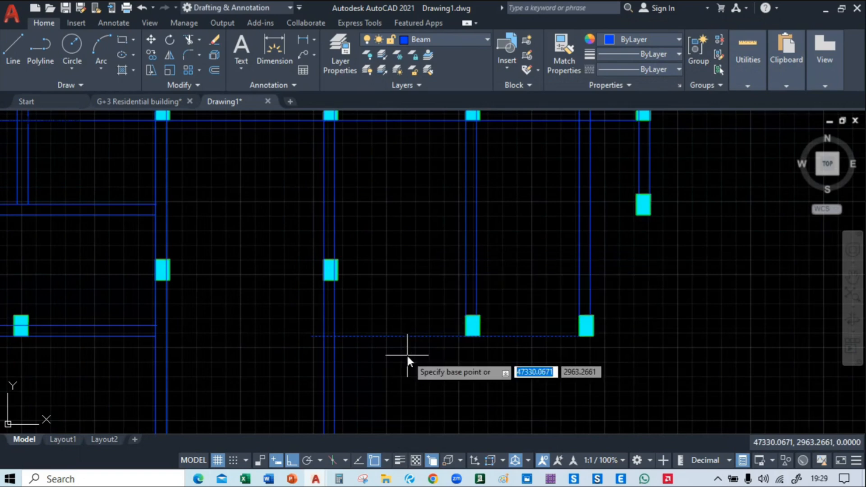
{"action": "left_click", "coordinate": [408, 336]}
{"action": "type", "text": "230"}
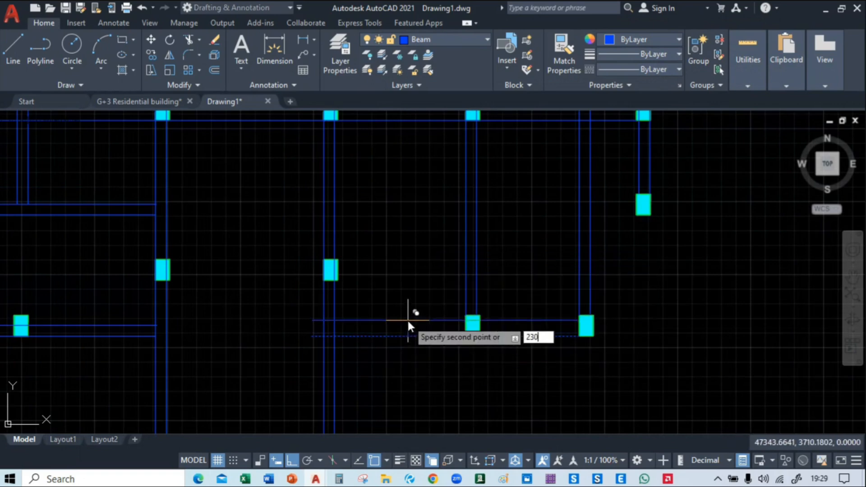
{"action": "key", "text": "Return"}
{"action": "key", "text": "Return"}
Trim the two new beam lines inside the vertical beam they cross and delete the leftover stubs on its left side
{"action": "middle_click_drag", "start_coordinate": [395, 370], "coordinate": [458, 289]}
{"action": "type", "text": "trc"}
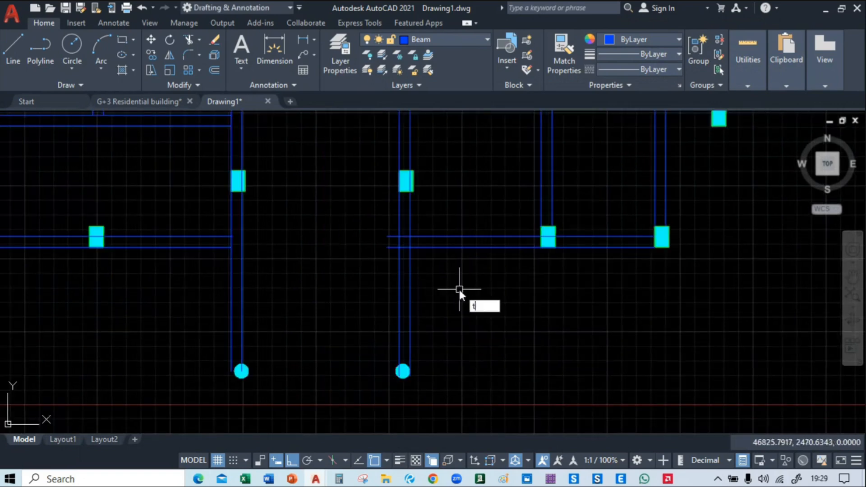
{"action": "key", "text": "Return"}
{"action": "type", "text": "tr"}
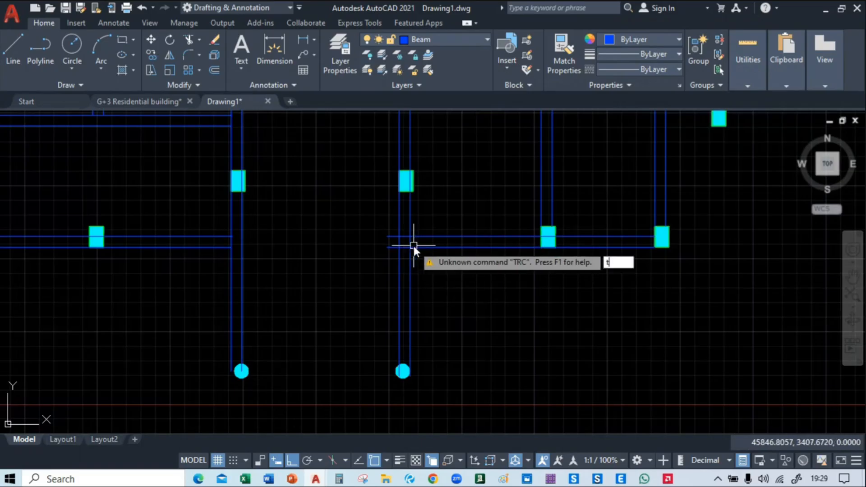
{"action": "key", "text": "Return"}
{"action": "scroll", "coordinate": [405, 254], "scroll_direction": "up", "scroll_amount": 2}
{"action": "left_click", "coordinate": [405, 258]}
{"action": "left_click", "coordinate": [401, 210]}
{"action": "key", "text": "Return"}
{"action": "left_click", "coordinate": [388, 210]}
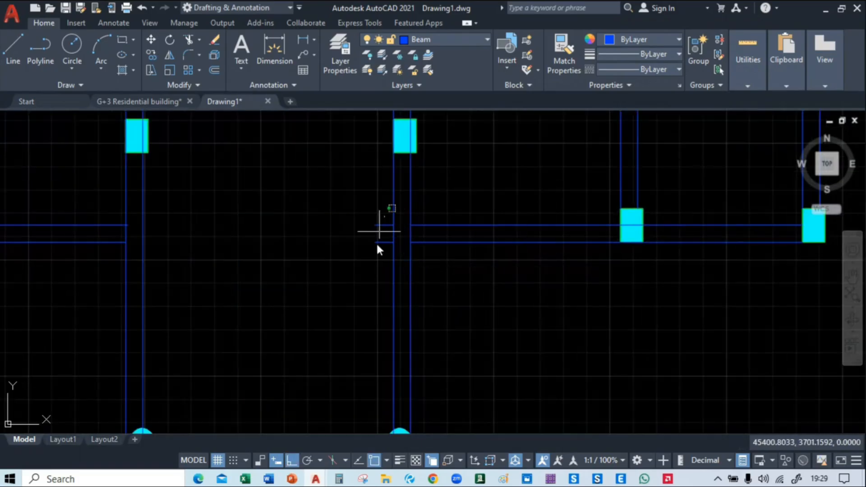
{"action": "left_click", "coordinate": [376, 253]}
{"action": "key", "text": "Delete"}
Copy both lower-right horizontal beam lines down to the right circular column so they run across the left circular column
{"action": "scroll", "coordinate": [379, 280], "scroll_direction": "down", "scroll_amount": 5}
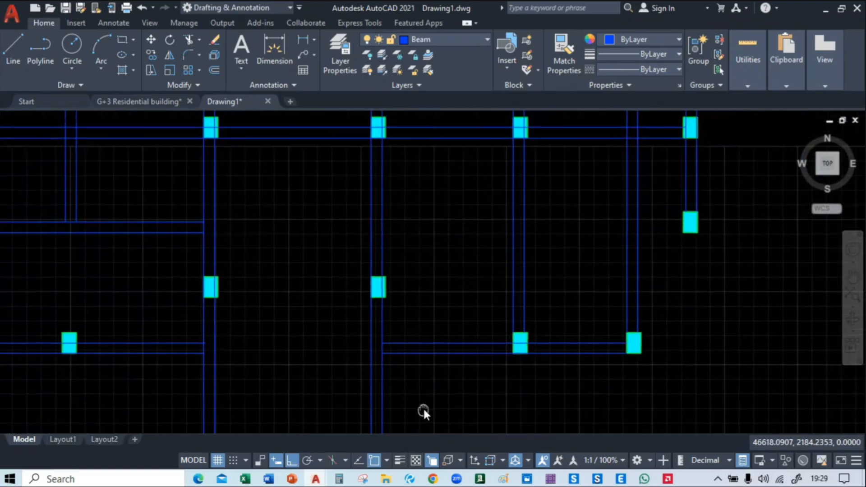
{"action": "scroll", "coordinate": [494, 302], "scroll_direction": "up", "scroll_amount": 3}
{"action": "left_click", "coordinate": [508, 201]}
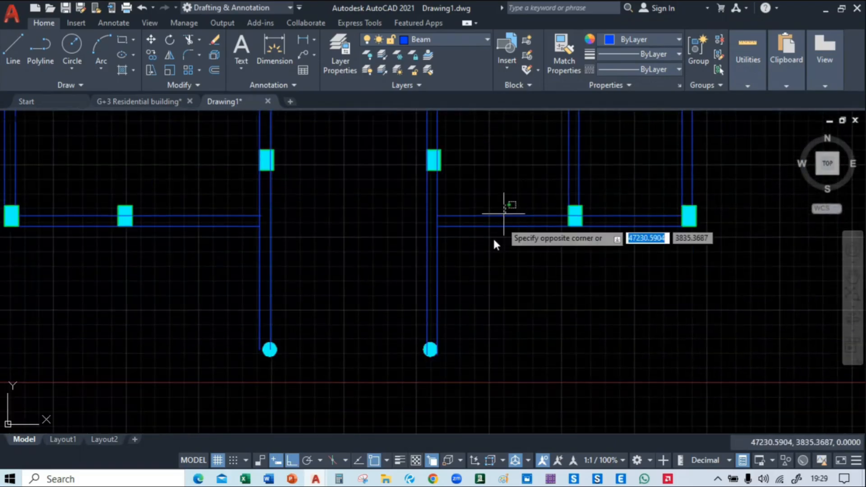
{"action": "left_click", "coordinate": [487, 274]}
{"action": "type", "text": "co"}
{"action": "key", "text": "Return"}
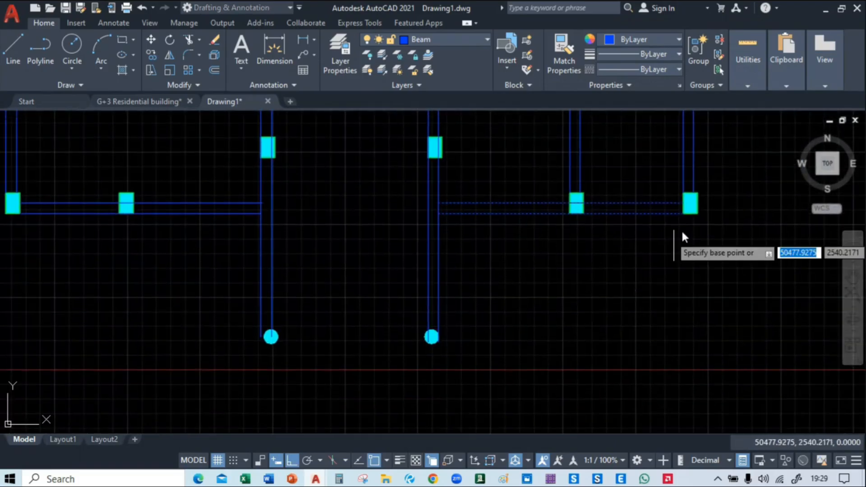
{"action": "left_click", "coordinate": [683, 216]}
{"action": "scroll", "coordinate": [429, 342], "scroll_direction": "up", "scroll_amount": 8}
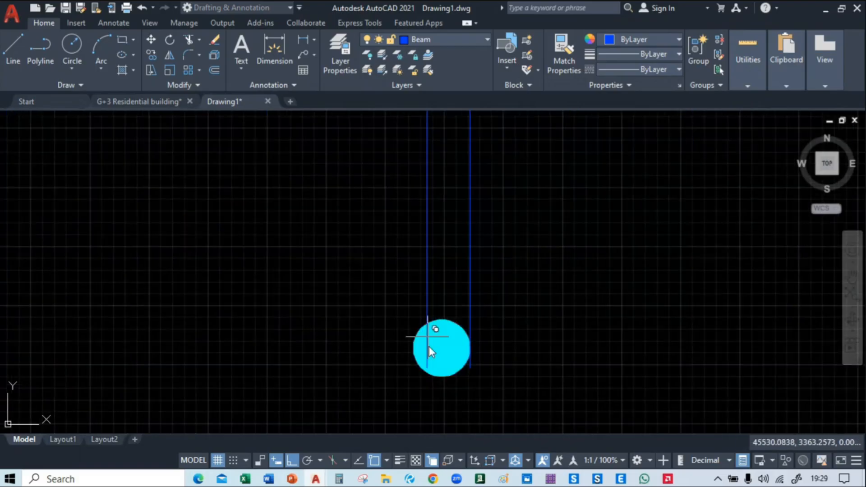
{"action": "left_click", "coordinate": [419, 378]}
{"action": "key", "text": "Escape"}
{"action": "scroll", "coordinate": [462, 357], "scroll_direction": "down", "scroll_amount": 6}
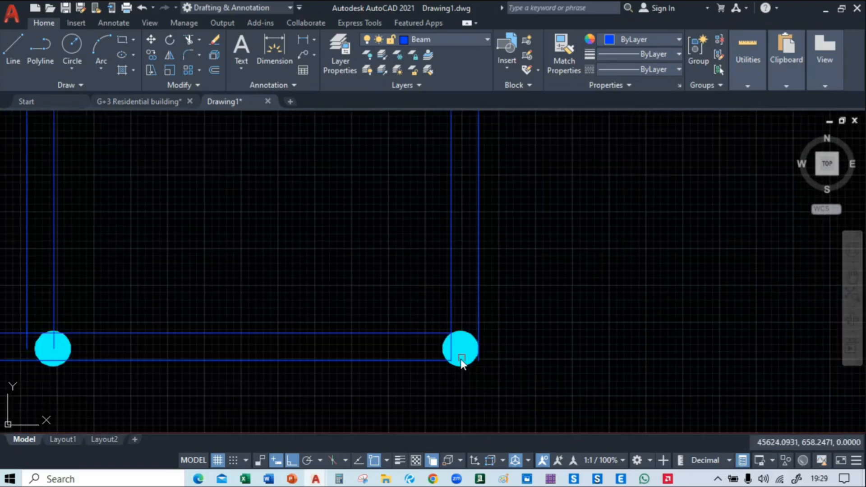
Try to trim the copied beam lines where they overhang left of the left circular column's beam
{"action": "middle_click_drag", "start_coordinate": [329, 364], "coordinate": [597, 298]}
{"action": "type", "text": "tr"}
{"action": "key", "text": "Return"}
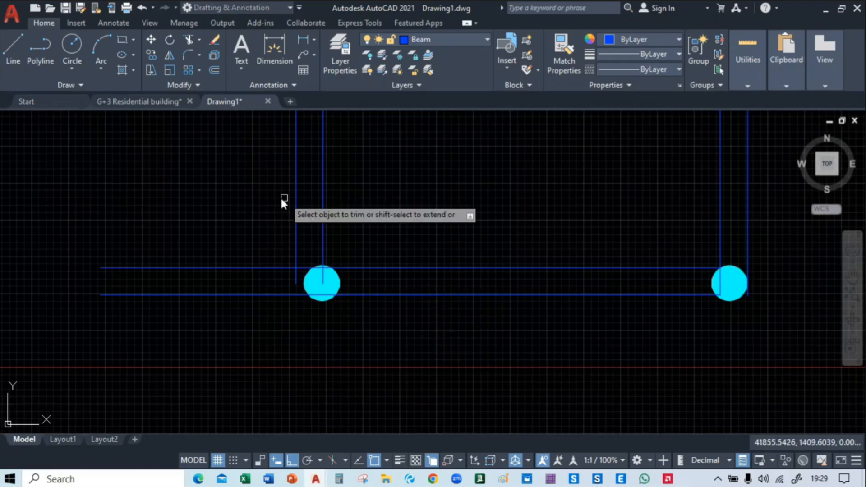
{"action": "left_click", "coordinate": [253, 206]}
{"action": "left_click", "coordinate": [241, 333]}
{"action": "key", "text": "ctrl+z"}
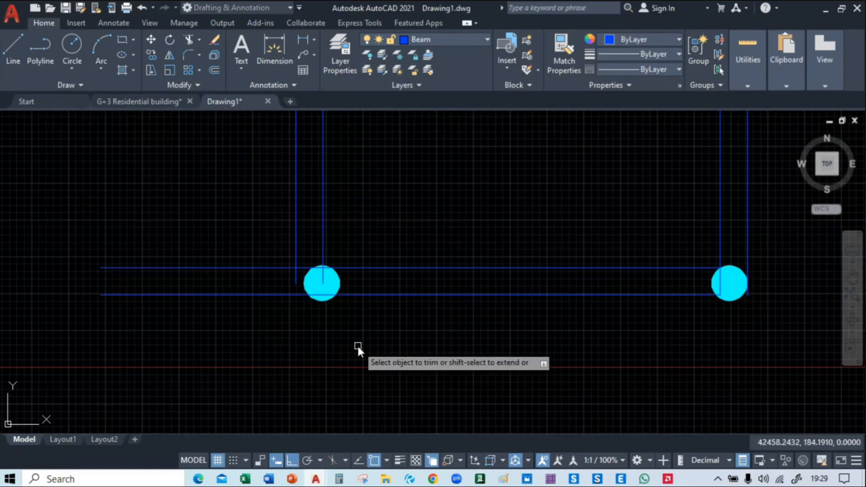
Extend the left line of the left circular column's beam down to the bottom beam's lower line and trim the horizontal overhangs beyond it
{"action": "scroll", "coordinate": [298, 319], "scroll_direction": "up", "scroll_amount": 2}
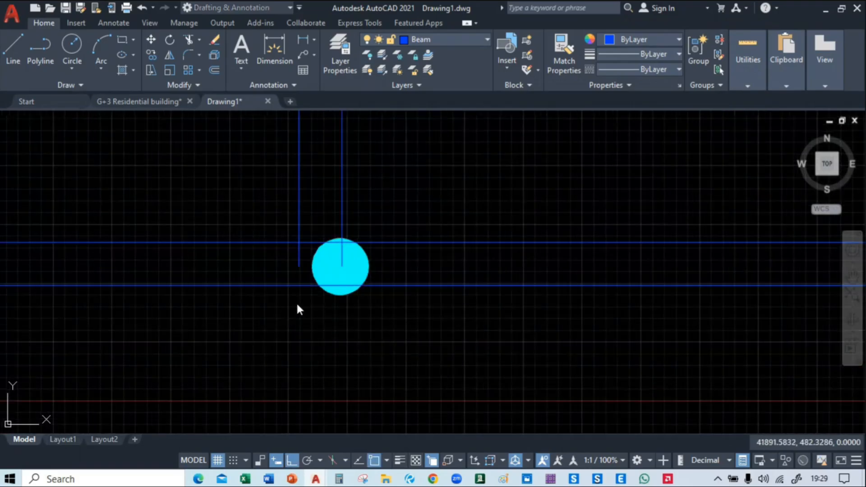
{"action": "type", "text": "ex"}
{"action": "key", "text": "Return"}
{"action": "left_click", "coordinate": [299, 258]}
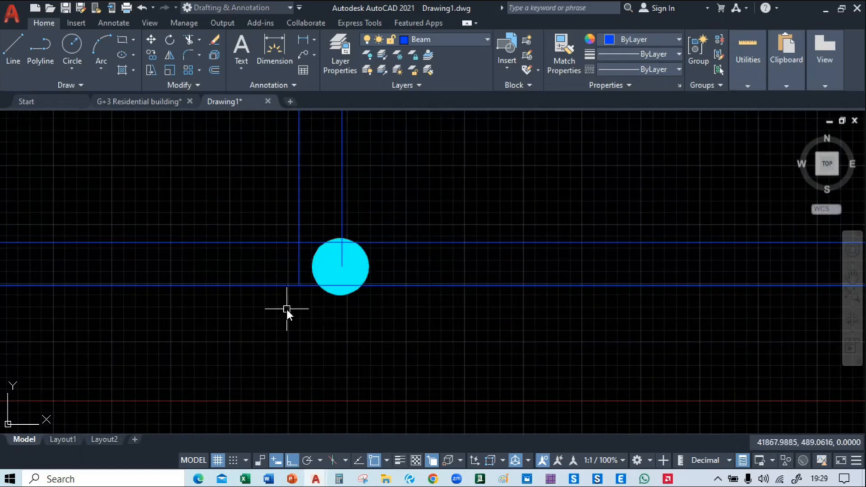
{"action": "left_click", "coordinate": [247, 216]}
{"action": "left_click", "coordinate": [209, 335]}
{"action": "key", "text": "Return"}
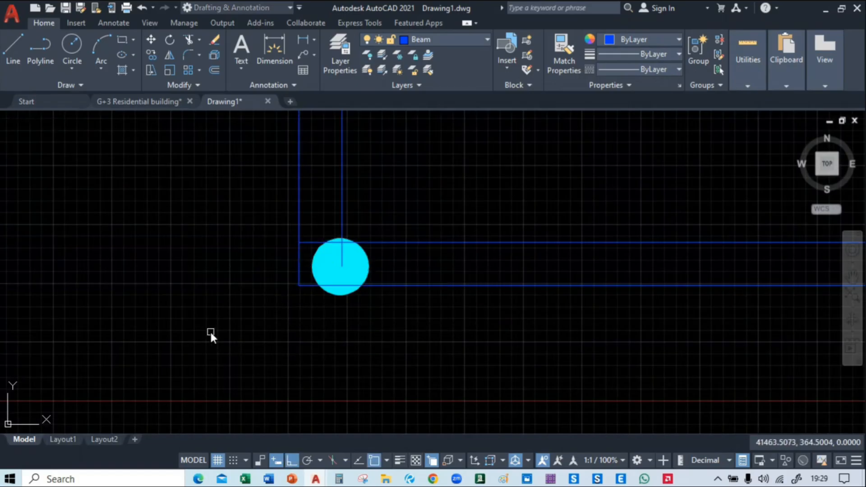
Draw a 3300 long beam line from the left middle column's upper-right corner to the facing column's upper-left corner
{"action": "scroll", "coordinate": [210, 336], "scroll_direction": "down", "scroll_amount": 3}
{"action": "middle_click_drag", "start_coordinate": [472, 330], "coordinate": [481, 404]}
{"action": "scroll", "coordinate": [416, 353], "scroll_direction": "down", "scroll_amount": 3}
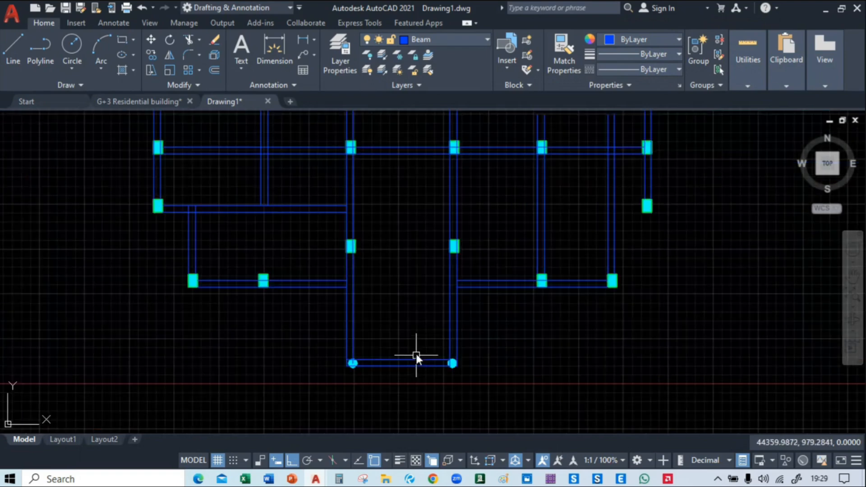
{"action": "mouse_move", "coordinate": [416, 354]}
{"action": "middle_mouse_down"}
{"action": "mouse_move", "coordinate": [424, 416]}
{"action": "mouse_move", "coordinate": [401, 286]}
{"action": "mouse_move", "coordinate": [402, 361]}
{"action": "middle_mouse_up"}
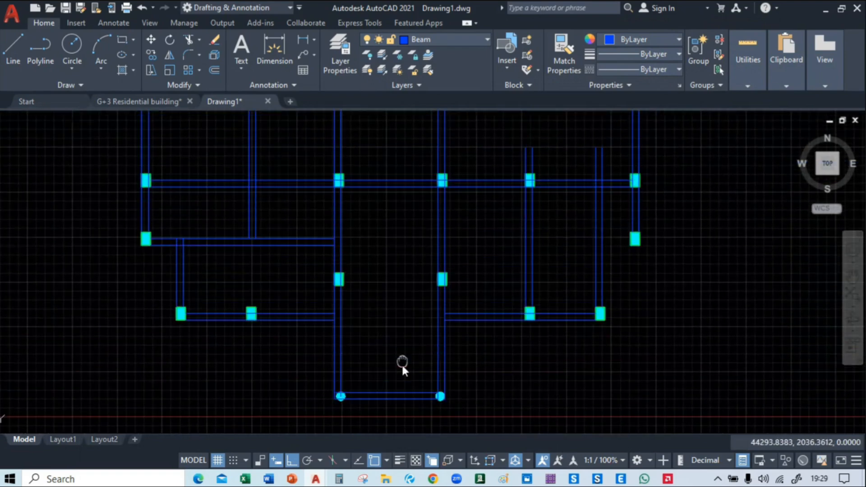
{"action": "scroll", "coordinate": [369, 314], "scroll_direction": "up", "scroll_amount": 4}
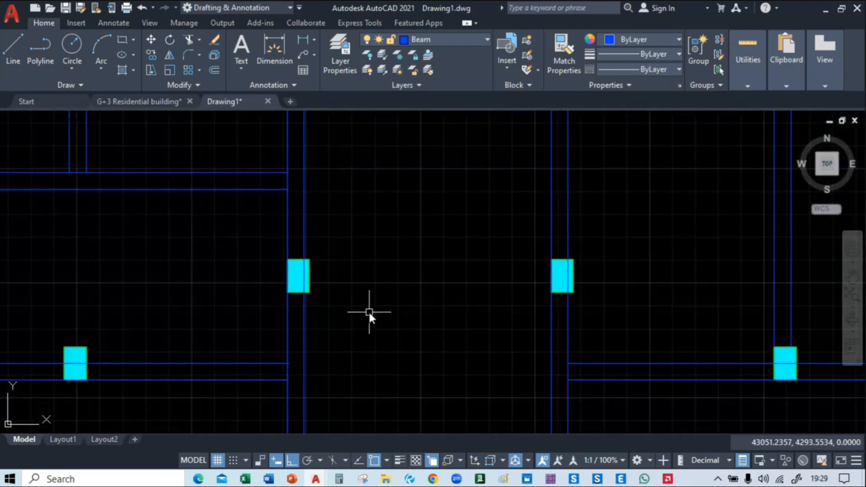
{"action": "left_click", "coordinate": [13, 49]}
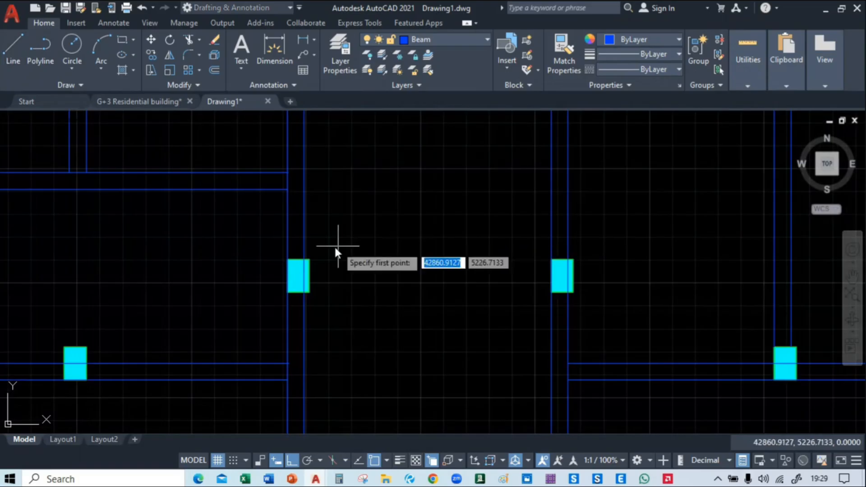
{"action": "left_click", "coordinate": [310, 258]}
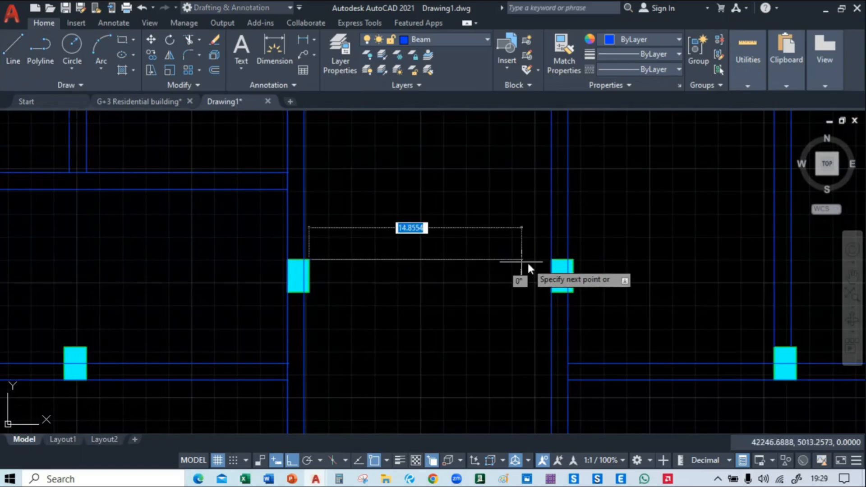
{"action": "left_click", "coordinate": [553, 261]}
{"action": "key", "text": "Return"}
Copy the new horizontal beam line 230 downward to form the beam between the two middle columns
{"action": "left_click", "coordinate": [455, 220]}
{"action": "left_click", "coordinate": [405, 294]}
{"action": "type", "text": "o"}
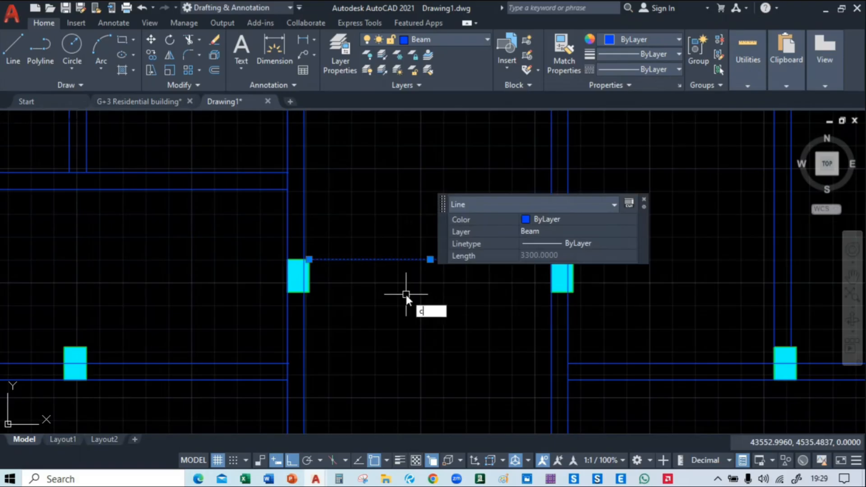
{"action": "key", "text": "Return"}
{"action": "left_click", "coordinate": [413, 259]}
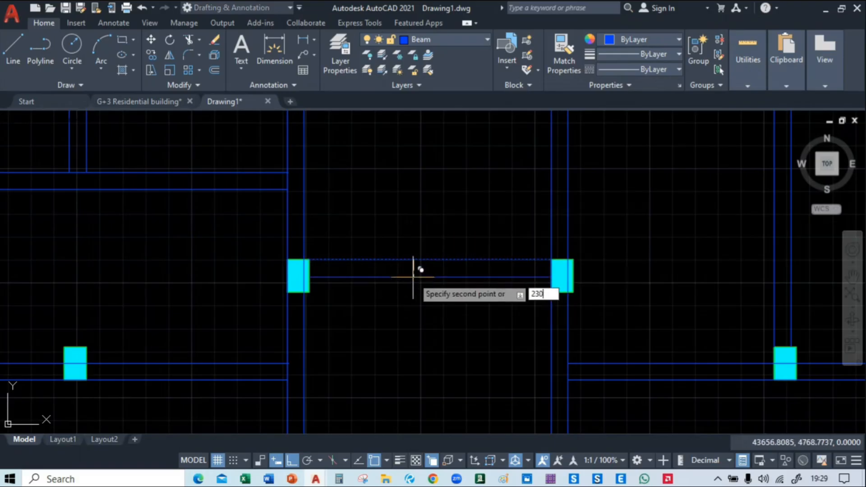
{"action": "left_click", "coordinate": [413, 277]}
Trim the rightmost inner vertical beam's two lines where they overhang above the long middle horizontal beam
{"action": "scroll", "coordinate": [463, 185], "scroll_direction": "down", "scroll_amount": 4}
{"action": "scroll", "coordinate": [473, 208], "scroll_direction": "down", "scroll_amount": 5}
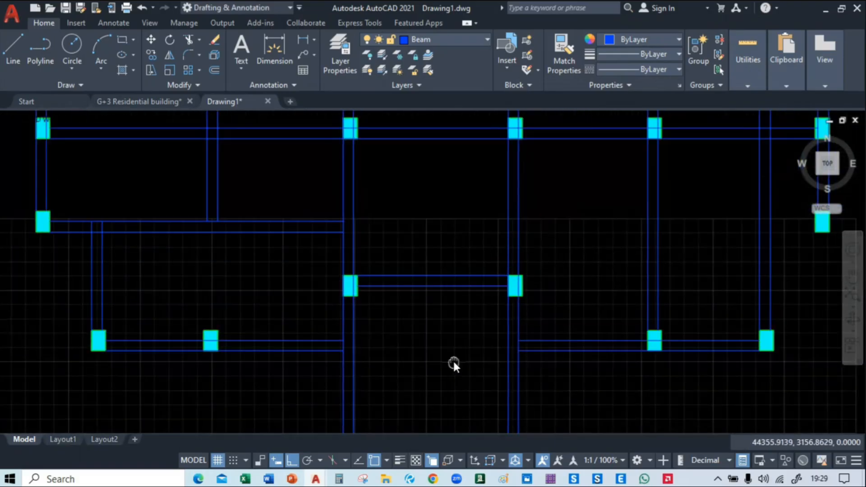
{"action": "mouse_move", "coordinate": [445, 348]}
{"action": "middle_mouse_down"}
{"action": "mouse_move", "coordinate": [446, 410]}
{"action": "mouse_move", "coordinate": [396, 394]}
{"action": "middle_mouse_up"}
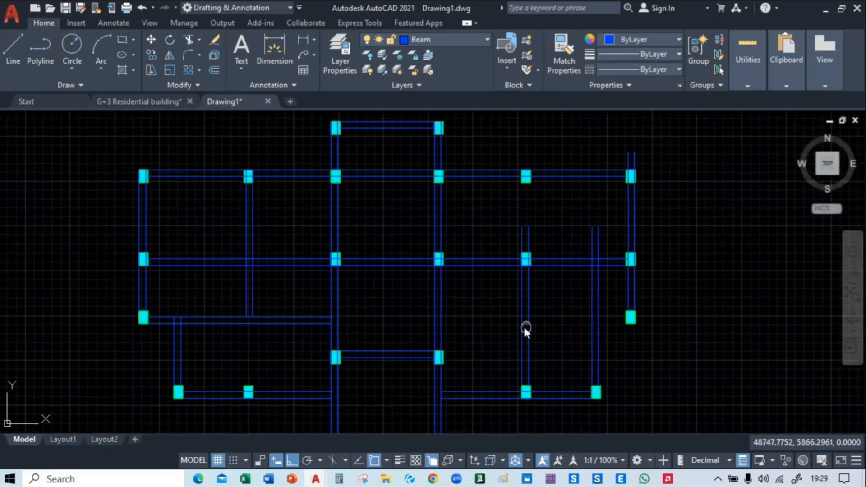
{"action": "middle_click_drag", "start_coordinate": [524, 326], "coordinate": [489, 325]}
{"action": "middle_click_drag", "start_coordinate": [525, 229], "coordinate": [489, 248]}
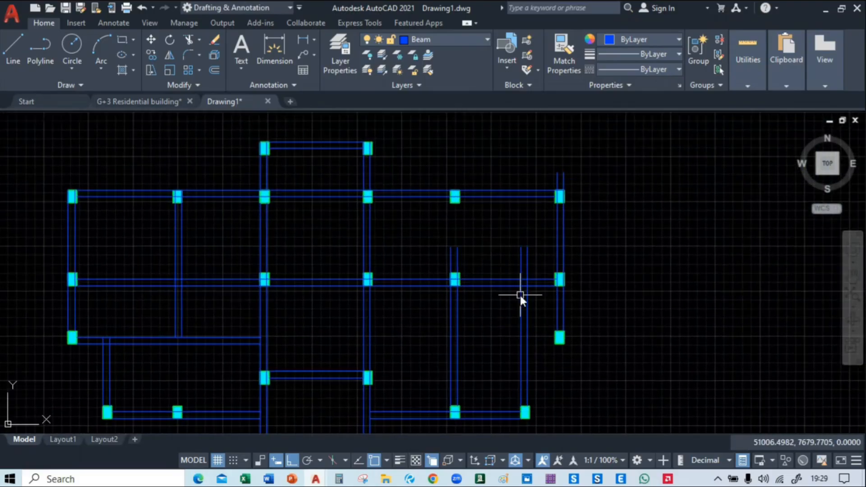
{"action": "middle_click_drag", "start_coordinate": [519, 294], "coordinate": [524, 231]}
{"action": "scroll", "coordinate": [524, 231], "scroll_direction": "up", "scroll_amount": 2}
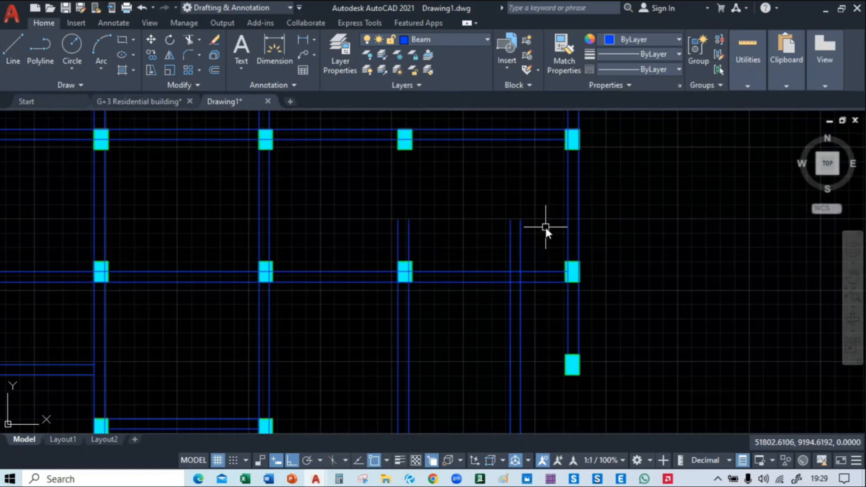
{"action": "type", "text": "tr"}
{"action": "key", "text": "space"}
{"action": "left_click_drag", "start_coordinate": [532, 252], "coordinate": [470, 262]}
{"action": "middle_click_drag", "start_coordinate": [480, 238], "coordinate": [526, 246]}
{"action": "type", "text": "eex"}
{"action": "key", "text": "space"}
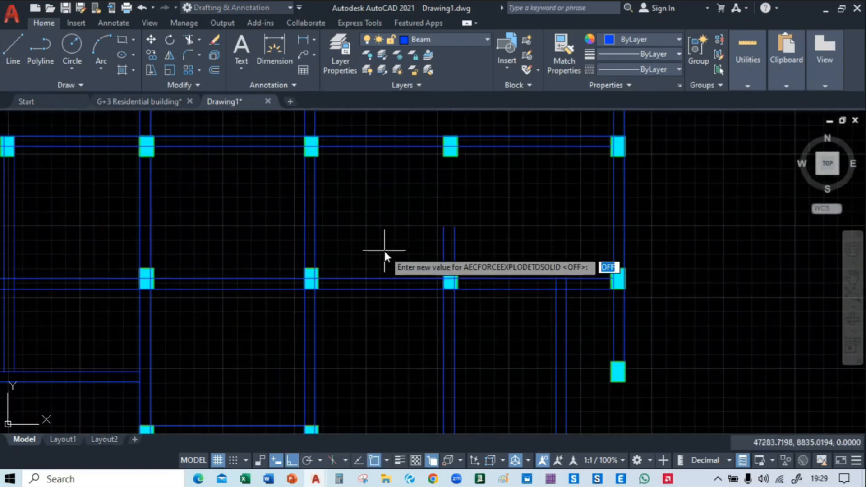
{"action": "key", "text": "Escape"}
Extend both lines of the vertical beam left of the trimmed one up to the top horizontal beam's column
{"action": "type", "text": "ex"}
{"action": "key", "text": "space"}
{"action": "left_click", "coordinate": [400, 238]}
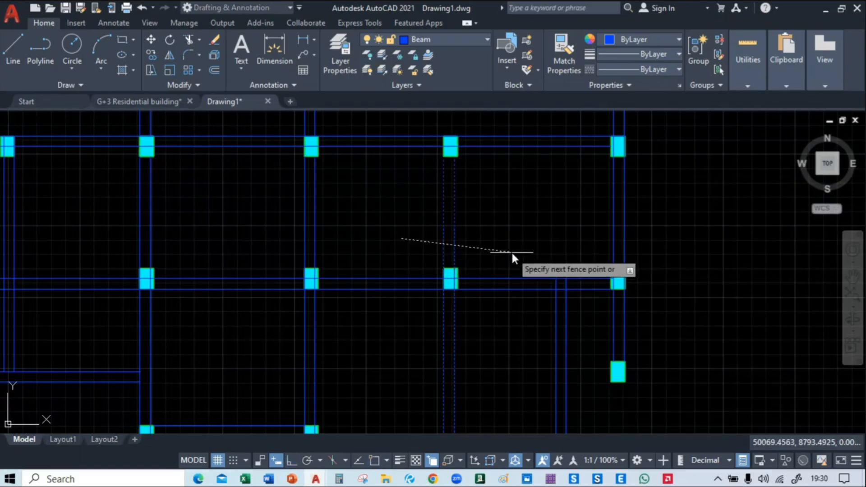
{"action": "left_click", "coordinate": [510, 251]}
{"action": "key", "text": "Escape"}
Trim the two vertical beam lines that overhang above the top-right corner column
{"action": "scroll", "coordinate": [508, 249], "scroll_direction": "down", "scroll_amount": 2}
{"action": "scroll", "coordinate": [508, 252], "scroll_direction": "down", "scroll_amount": 2}
{"action": "middle_click_drag", "start_coordinate": [567, 158], "coordinate": [572, 209]}
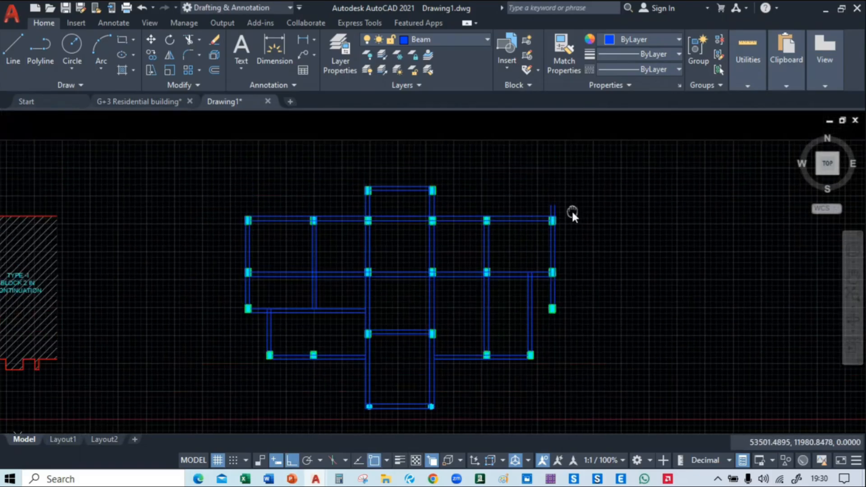
{"action": "scroll", "coordinate": [569, 211], "scroll_direction": "up", "scroll_amount": 4}
{"action": "type", "text": "tr"}
{"action": "key", "text": "space"}
{"action": "left_click", "coordinate": [567, 214]}
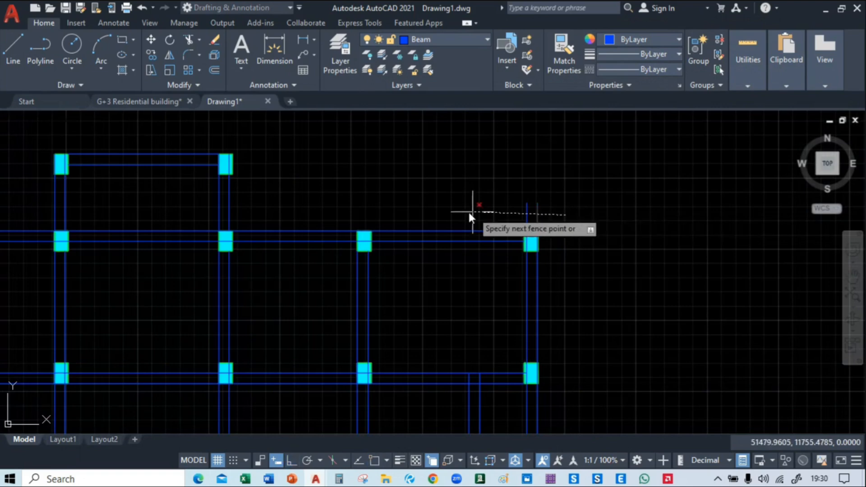
{"action": "left_click", "coordinate": [471, 213]}
{"action": "key", "text": "Escape"}
Draw a 3430 long horizontal line from the lower-right outer column's bottom-left corner leftward to the nearest column-supported vertical beam's right line
{"action": "middle_click_drag", "start_coordinate": [597, 307], "coordinate": [605, 258]}
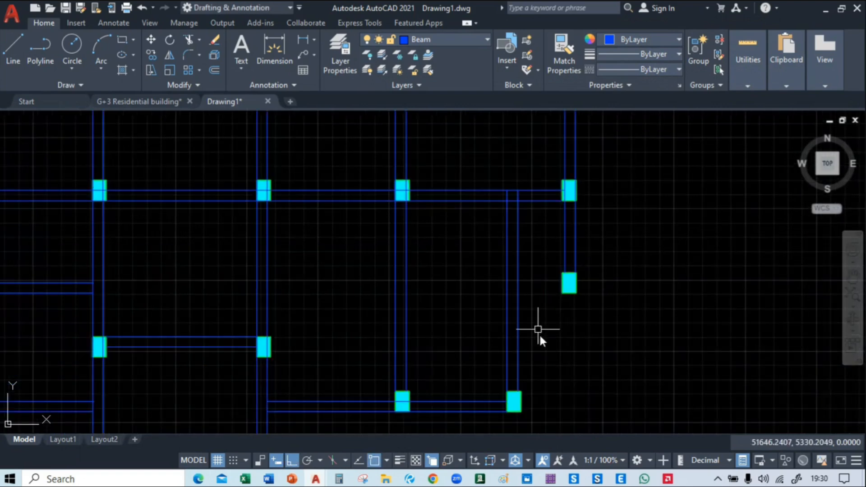
{"action": "mouse_move", "coordinate": [538, 333]}
{"action": "middle_mouse_down"}
{"action": "mouse_move", "coordinate": [561, 310]}
{"action": "mouse_move", "coordinate": [557, 341]}
{"action": "mouse_move", "coordinate": [570, 350]}
{"action": "middle_mouse_up"}
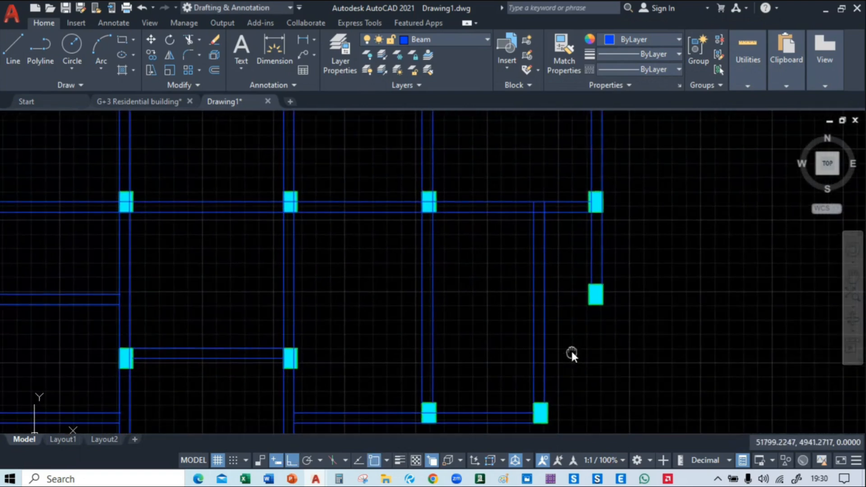
{"action": "left_click", "coordinate": [13, 49]}
{"action": "scroll", "coordinate": [451, 225], "scroll_direction": "up", "scroll_amount": 4}
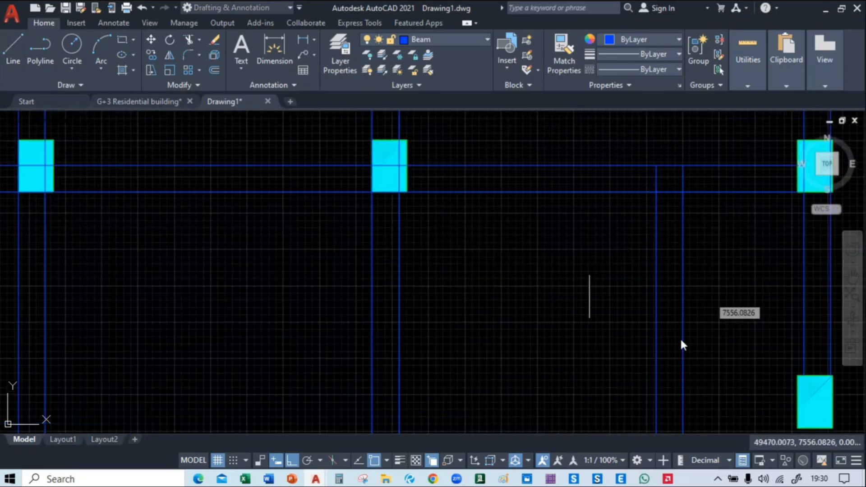
{"action": "middle_click_drag", "start_coordinate": [776, 424], "coordinate": [660, 299]}
{"action": "left_click", "coordinate": [681, 304]}
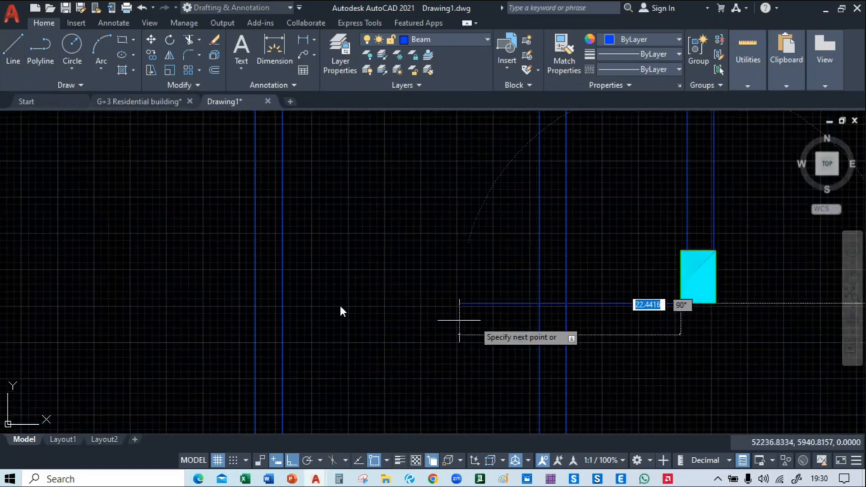
{"action": "left_click", "coordinate": [284, 304]}
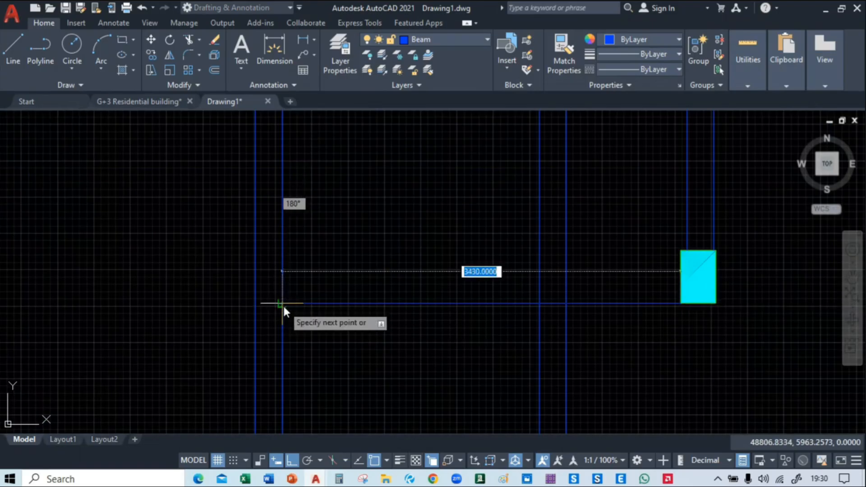
{"action": "key", "text": "Return"}
Copy the new horizontal line 303 upward to form the second edge of the beam
{"action": "scroll", "coordinate": [361, 291], "scroll_direction": "down", "scroll_amount": 4}
{"action": "middle_click_drag", "start_coordinate": [370, 289], "coordinate": [386, 262]}
{"action": "scroll", "coordinate": [387, 262], "scroll_direction": "up", "scroll_amount": 2}
{"action": "left_click", "coordinate": [392, 241]}
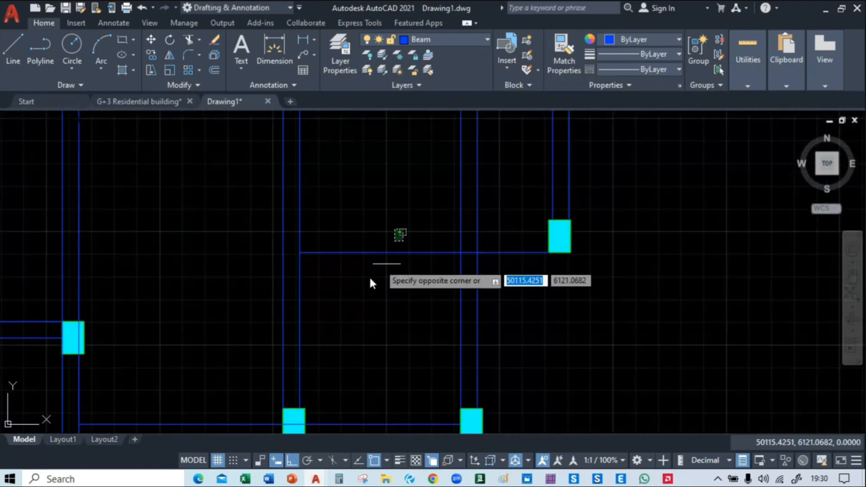
{"action": "left_click", "coordinate": [367, 281]}
{"action": "type", "text": "co"}
{"action": "key", "text": "Return"}
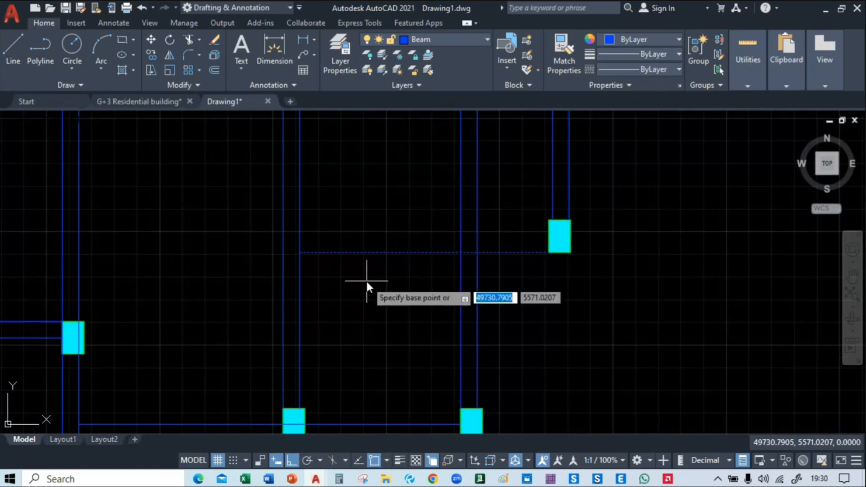
{"action": "left_click", "coordinate": [380, 253]}
{"action": "type", "text": "303."}
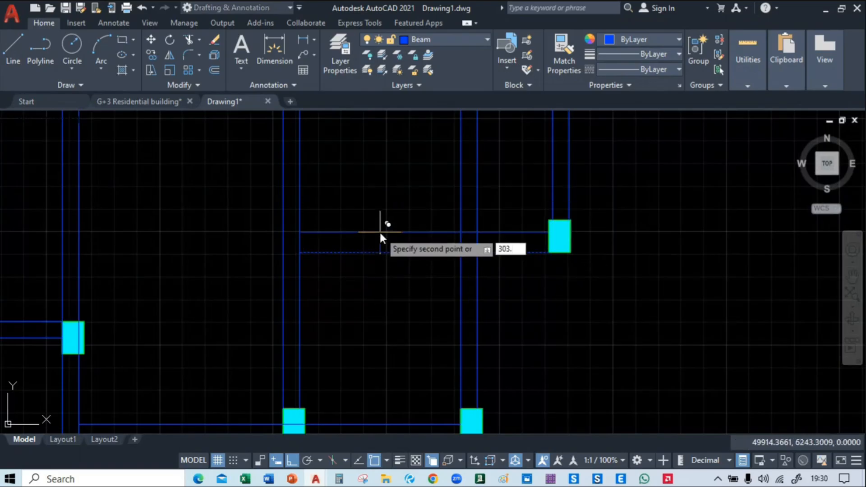
{"action": "key", "text": "Return"}
Trim the crossing vertical beam's two lines between the new horizontal beam and the long beam above it
{"action": "key", "text": "Return"}
{"action": "scroll", "coordinate": [463, 283], "scroll_direction": "down", "scroll_amount": 2}
{"action": "middle_click_drag", "start_coordinate": [481, 297], "coordinate": [494, 295]}
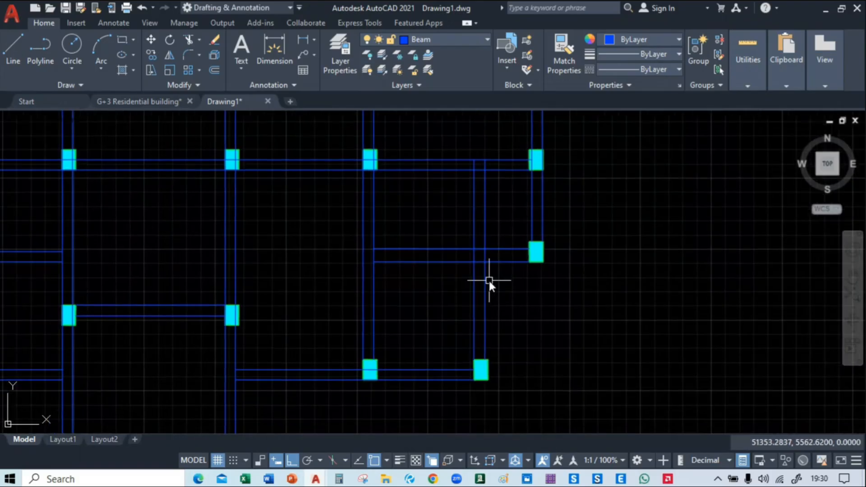
{"action": "type", "text": "tr"}
{"action": "key", "text": "Return"}
{"action": "left_click_drag", "start_coordinate": [503, 230], "coordinate": [466, 229]}
{"action": "key", "text": "Escape"}
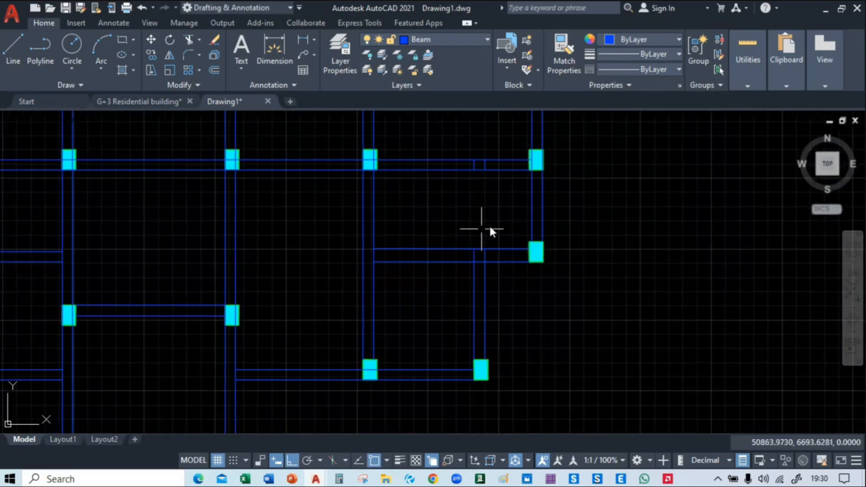
Delete the two short vertical stubs left inside the long horizontal beam near the right outer column
{"action": "scroll", "coordinate": [496, 152], "scroll_direction": "up", "scroll_amount": 4}
{"action": "left_click", "coordinate": [490, 186]}
{"action": "left_click", "coordinate": [403, 189]}
{"action": "key", "text": "Delete"}
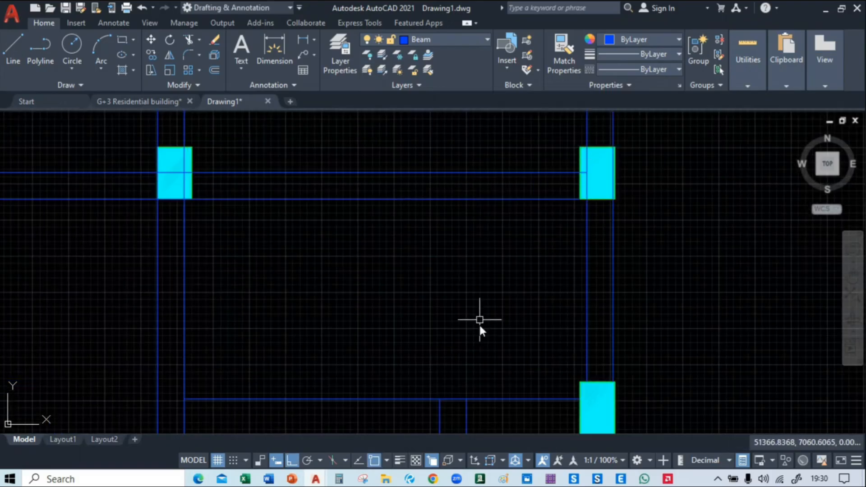
Trim the two vertical beam lines where they run inside the new right-hand horizontal beam
{"action": "middle_click_drag", "start_coordinate": [489, 429], "coordinate": [502, 277]}
{"action": "type", "text": "tr"}
{"action": "key", "text": "Return"}
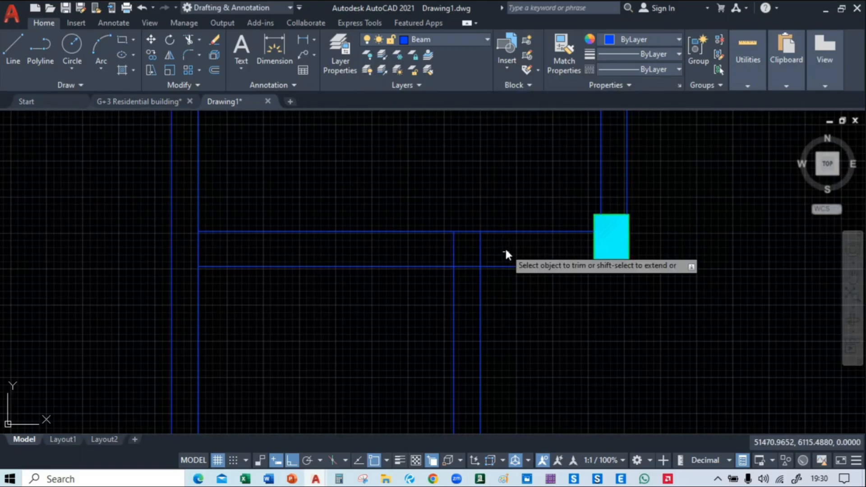
{"action": "left_click_drag", "start_coordinate": [501, 253], "coordinate": [404, 253]}
Trim the left short vertical beam's two lines where they run inside the horizontal beam above it
{"action": "scroll", "coordinate": [401, 254], "scroll_direction": "down", "scroll_amount": 4}
{"action": "mouse_move", "coordinate": [528, 336]}
{"action": "middle_mouse_down"}
{"action": "mouse_move", "coordinate": [687, 305]}
{"action": "mouse_move", "coordinate": [665, 259]}
{"action": "mouse_move", "coordinate": [726, 287]}
{"action": "middle_mouse_up"}
{"action": "scroll", "coordinate": [686, 307], "scroll_direction": "down", "scroll_amount": 2}
{"action": "scroll", "coordinate": [331, 288], "scroll_direction": "up", "scroll_amount": 4}
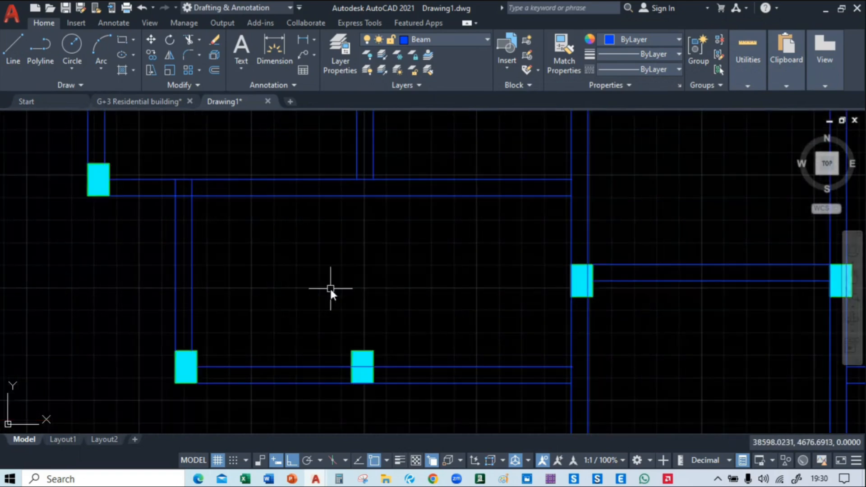
{"action": "middle_click_drag", "start_coordinate": [187, 260], "coordinate": [345, 359]}
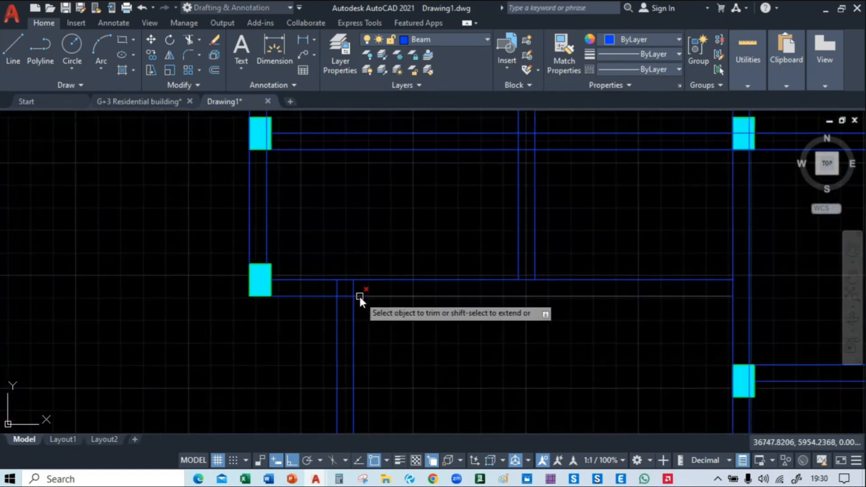
{"action": "scroll", "coordinate": [359, 294], "scroll_direction": "up", "scroll_amount": 2}
{"action": "scroll", "coordinate": [287, 280], "scroll_direction": "down", "scroll_amount": 2}
Trim the left inner vertical beam's two lines where they cross inside the long middle horizontal beam
{"action": "mouse_move", "coordinate": [491, 351]}
{"action": "middle_mouse_down"}
{"action": "mouse_move", "coordinate": [454, 419]}
{"action": "mouse_move", "coordinate": [356, 303]}
{"action": "mouse_move", "coordinate": [315, 342]}
{"action": "middle_mouse_up"}
{"action": "scroll", "coordinate": [391, 285], "scroll_direction": "up", "scroll_amount": 4}
{"action": "scroll", "coordinate": [391, 285], "scroll_direction": "down", "scroll_amount": 6}
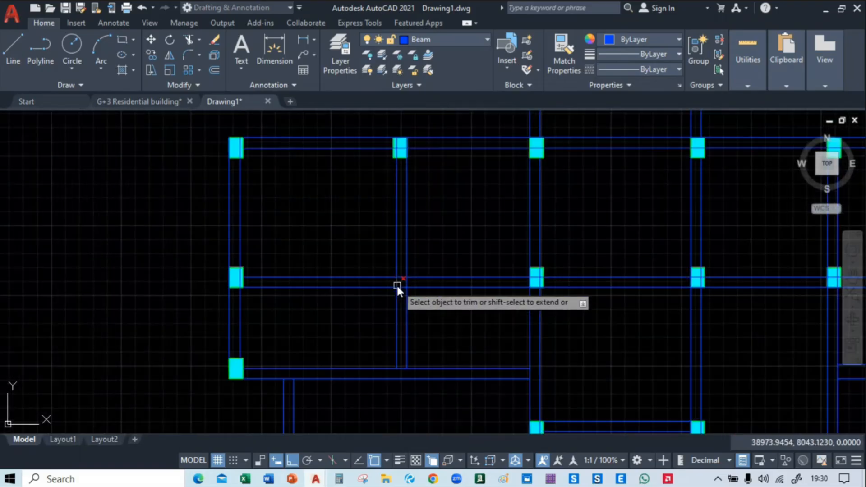
{"action": "scroll", "coordinate": [384, 287], "scroll_direction": "up", "scroll_amount": 4}
{"action": "scroll", "coordinate": [356, 289], "scroll_direction": "down", "scroll_amount": 4}
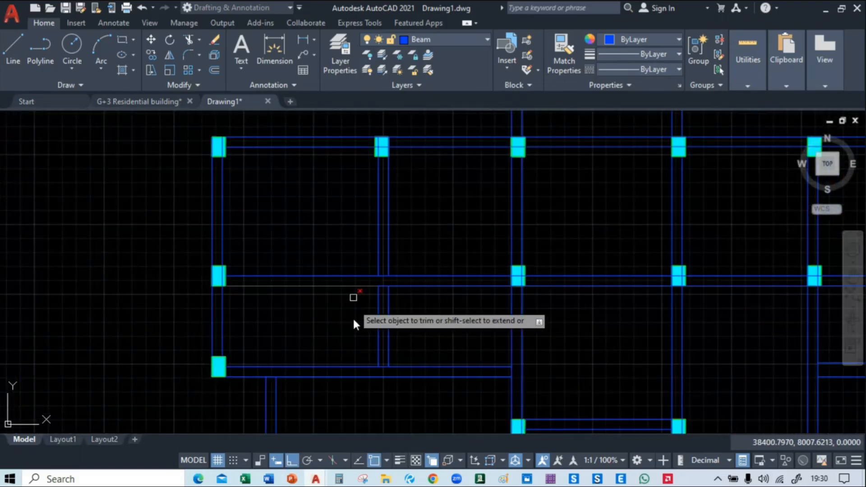
Examine the whole beam layout for remaining overlaps at the beam and column junctions, and end the trimming
{"action": "mouse_move", "coordinate": [326, 211]}
{"action": "middle_mouse_down"}
{"action": "mouse_move", "coordinate": [344, 243]}
{"action": "mouse_move", "coordinate": [352, 178]}
{"action": "mouse_move", "coordinate": [329, 158]}
{"action": "mouse_move", "coordinate": [201, 218]}
{"action": "mouse_move", "coordinate": [193, 257]}
{"action": "middle_mouse_up"}
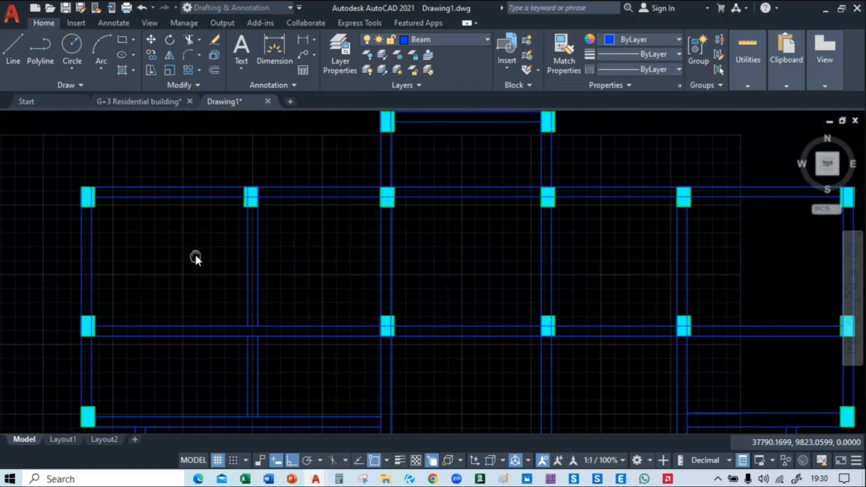
{"action": "mouse_move", "coordinate": [426, 271]}
{"action": "middle_mouse_down"}
{"action": "mouse_move", "coordinate": [342, 323]}
{"action": "mouse_move", "coordinate": [296, 312]}
{"action": "mouse_move", "coordinate": [251, 203]}
{"action": "middle_mouse_up"}
{"action": "mouse_move", "coordinate": [437, 364]}
{"action": "middle_mouse_down"}
{"action": "mouse_move", "coordinate": [456, 178]}
{"action": "mouse_move", "coordinate": [557, 140]}
{"action": "mouse_move", "coordinate": [623, 182]}
{"action": "middle_mouse_up"}
{"action": "mouse_move", "coordinate": [476, 350]}
{"action": "middle_mouse_down"}
{"action": "mouse_move", "coordinate": [439, 310]}
{"action": "mouse_move", "coordinate": [319, 364]}
{"action": "middle_mouse_up"}
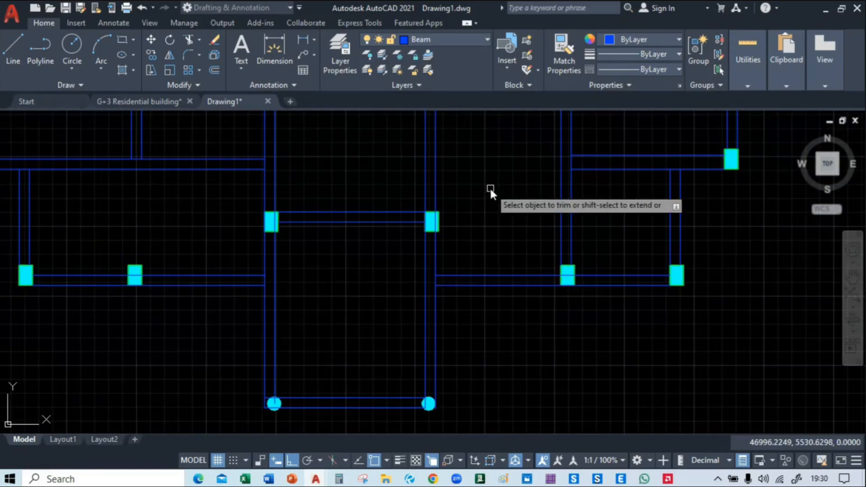
{"action": "mouse_move", "coordinate": [489, 188]}
{"action": "middle_mouse_down"}
{"action": "mouse_move", "coordinate": [445, 338]}
{"action": "mouse_move", "coordinate": [455, 232]}
{"action": "middle_mouse_up"}
{"action": "scroll", "coordinate": [519, 239], "scroll_direction": "down", "scroll_amount": 2}
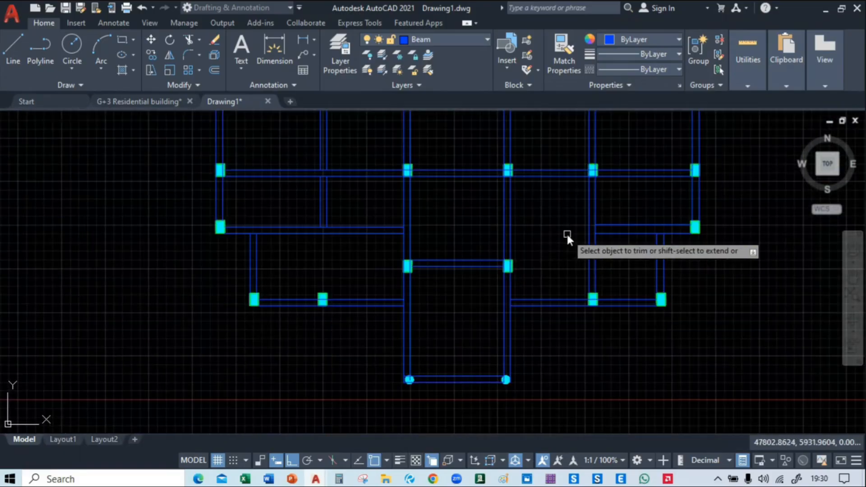
{"action": "middle_click_drag", "start_coordinate": [567, 234], "coordinate": [570, 256]}
{"action": "middle_click_drag", "start_coordinate": [337, 293], "coordinate": [414, 316]}
{"action": "scroll", "coordinate": [415, 325], "scroll_direction": "up", "scroll_amount": 2}
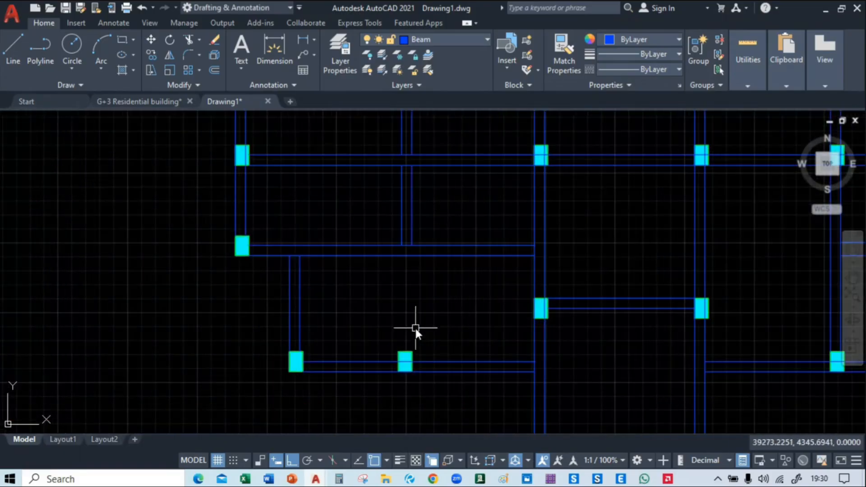
{"action": "left_click_drag", "start_coordinate": [431, 239], "coordinate": [306, 219]}
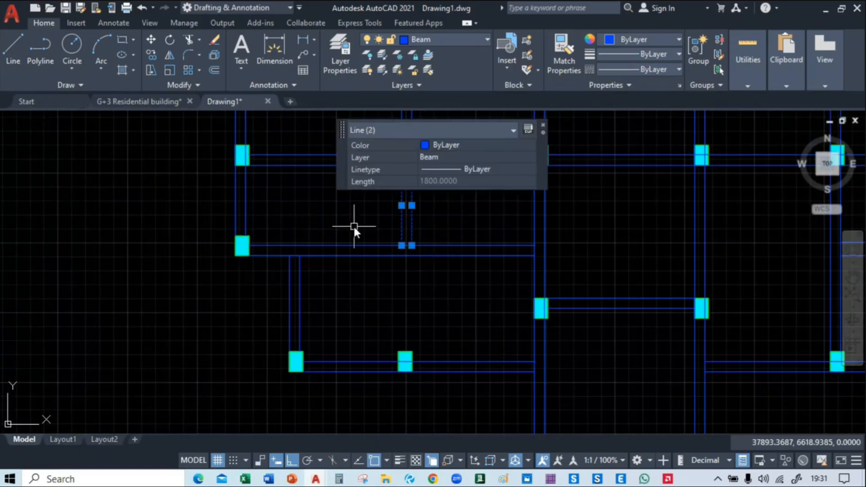
{"action": "type", "text": "co"}
{"action": "key", "text": "Return"}
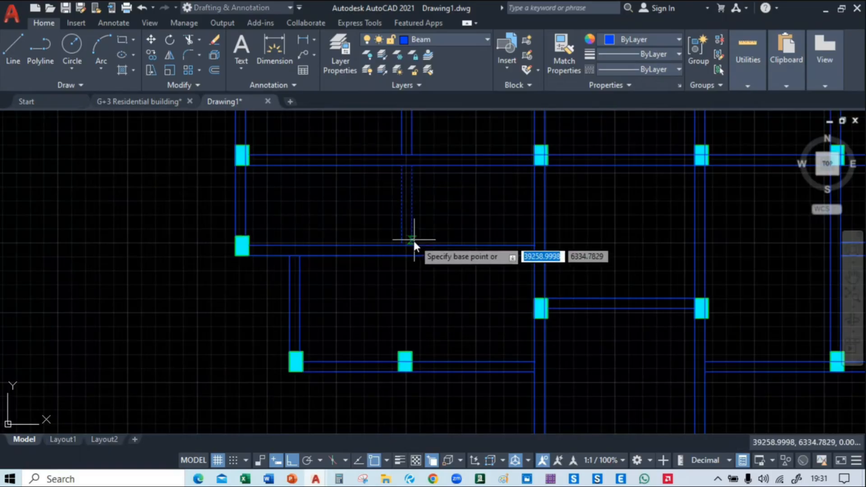
{"action": "left_click", "coordinate": [412, 244]}
{"action": "key", "text": "Escape"}
Copy the left inner vertical beam's two short lines about 2380 units straight down, onto the upper edge of the lower column
{"action": "left_click_drag", "start_coordinate": [418, 242], "coordinate": [379, 223]}
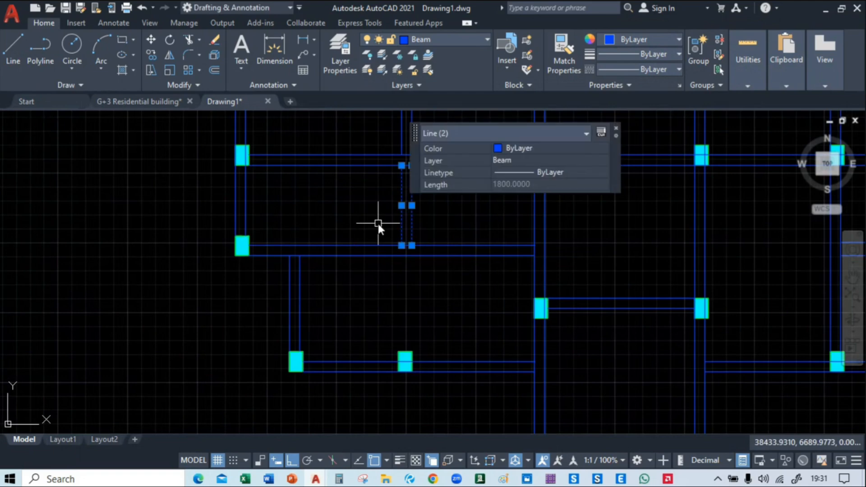
{"action": "type", "text": "co"}
{"action": "key", "text": "Return"}
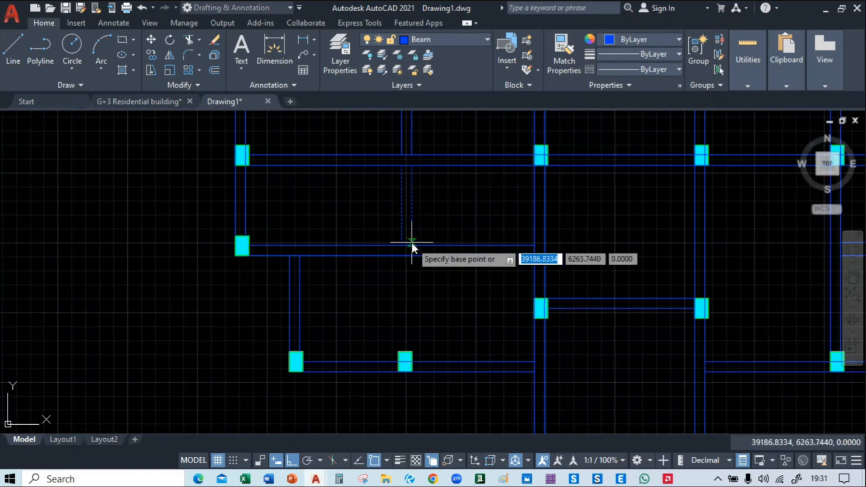
{"action": "left_click", "coordinate": [412, 246]}
{"action": "scroll", "coordinate": [415, 356], "scroll_direction": "up", "scroll_amount": 4}
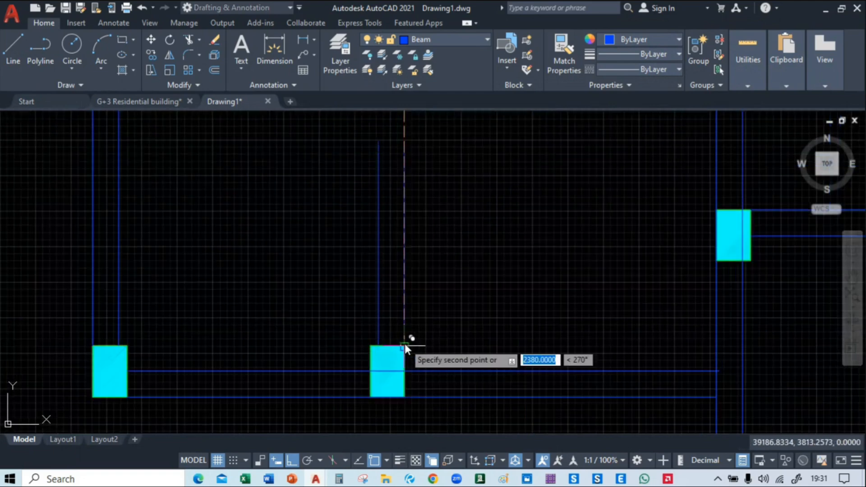
{"action": "left_click", "coordinate": [405, 344]}
{"action": "key", "text": "Escape"}
Extend the two copied vertical beam lines up to the horizontal beam above them
{"action": "scroll", "coordinate": [443, 313], "scroll_direction": "down", "scroll_amount": 2}
{"action": "type", "text": "ex"}
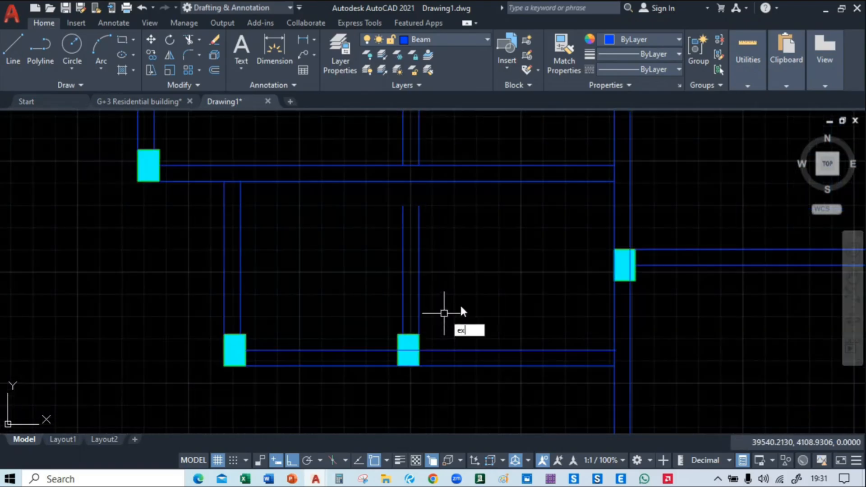
{"action": "key", "text": "Return"}
{"action": "left_click", "coordinate": [479, 282]}
{"action": "left_click", "coordinate": [358, 272]}
{"action": "left_click", "coordinate": [382, 207]}
{"action": "left_click", "coordinate": [472, 229]}
{"action": "key", "text": "Escape"}
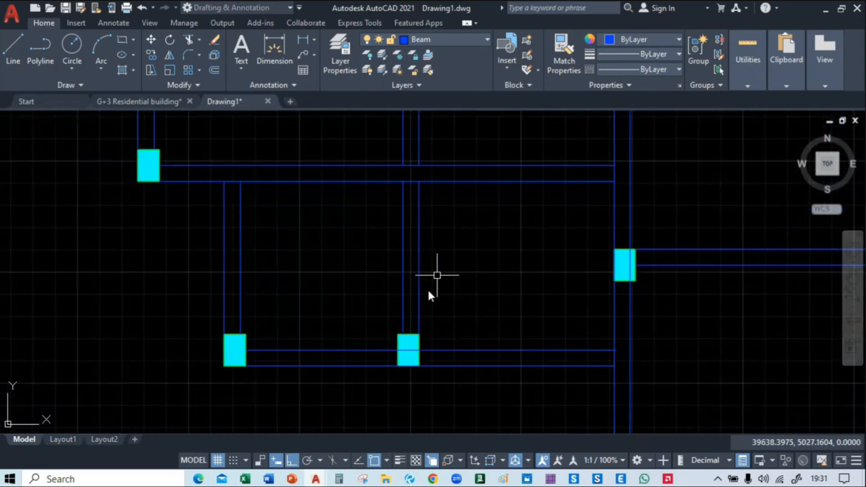
Look over the whole beam layout and examine the framing plan in the G+3 Residential building drawing around grids 01 to 03
{"action": "scroll", "coordinate": [428, 292], "scroll_direction": "down", "scroll_amount": 6}
{"action": "middle_click_drag", "start_coordinate": [480, 279], "coordinate": [350, 291]}
{"action": "scroll", "coordinate": [387, 352], "scroll_direction": "up", "scroll_amount": 2}
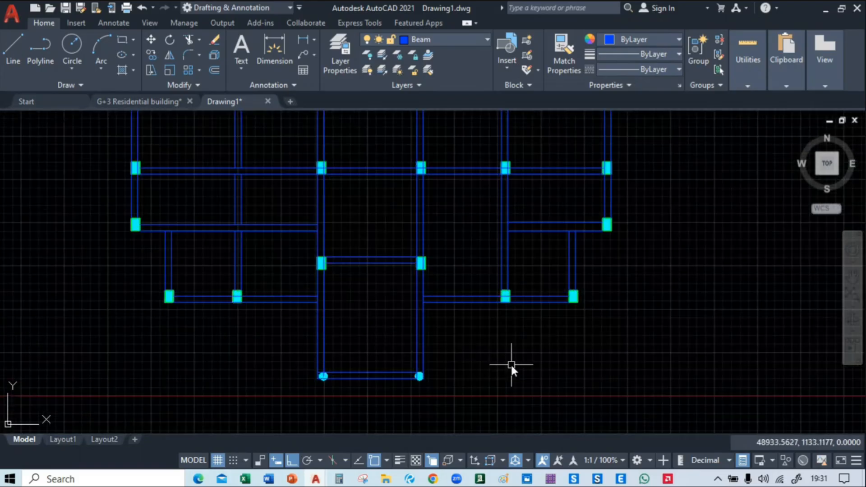
{"action": "mouse_move", "coordinate": [512, 367]}
{"action": "middle_mouse_down"}
{"action": "mouse_move", "coordinate": [547, 395]}
{"action": "mouse_move", "coordinate": [637, 366]}
{"action": "middle_mouse_up"}
{"action": "scroll", "coordinate": [547, 395], "scroll_direction": "down", "scroll_amount": 2}
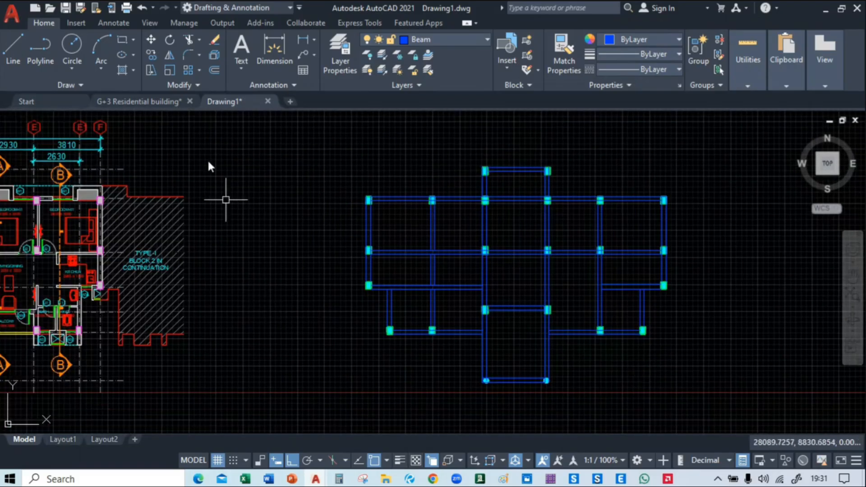
{"action": "left_click", "coordinate": [162, 102]}
{"action": "scroll", "coordinate": [248, 271], "scroll_direction": "down", "scroll_amount": 5}
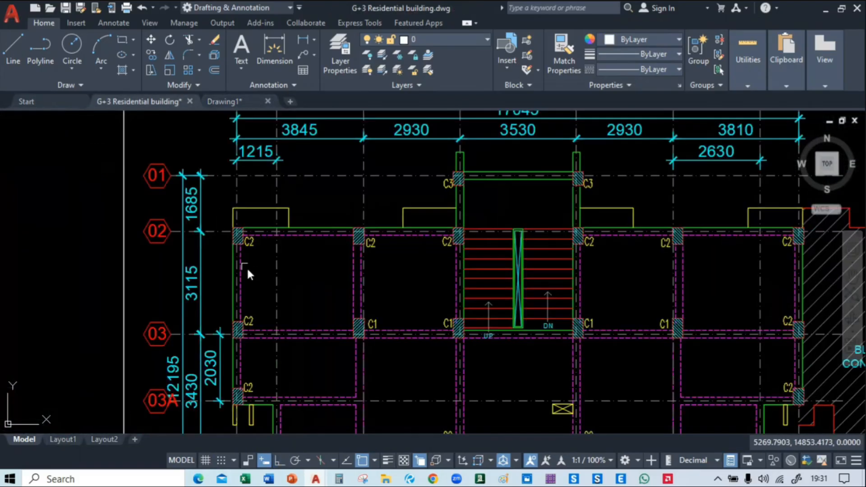
{"action": "scroll", "coordinate": [266, 240], "scroll_direction": "up", "scroll_amount": 3}
{"action": "scroll", "coordinate": [226, 153], "scroll_direction": "down", "scroll_amount": 3}
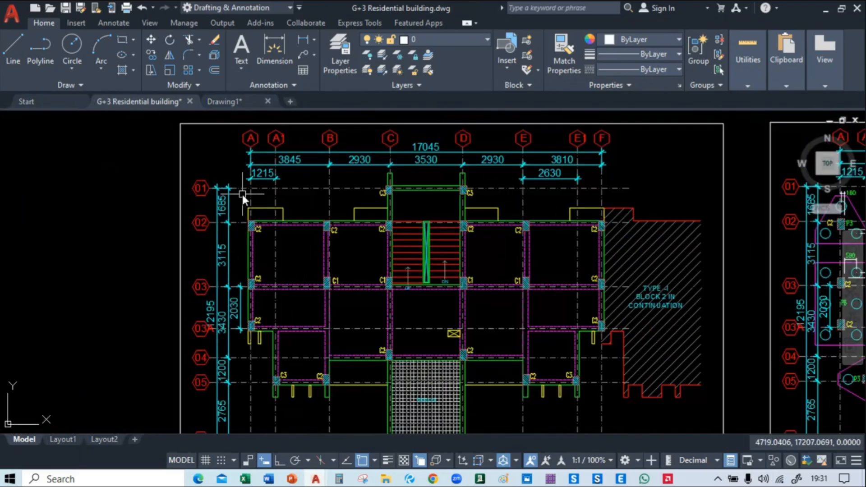
{"action": "scroll", "coordinate": [243, 193], "scroll_direction": "up", "scroll_amount": 4}
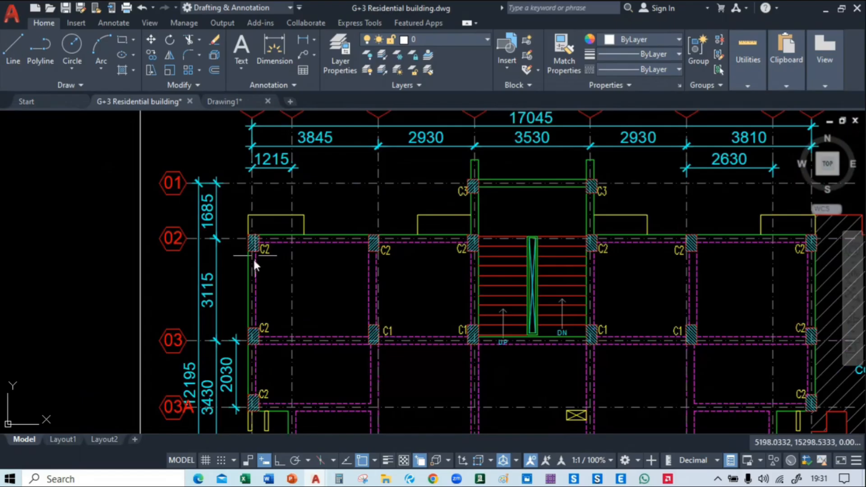
{"action": "scroll", "coordinate": [248, 255], "scroll_direction": "up", "scroll_amount": 3}
Select a C2 column, the yellow outline and the beam edge lines at grid 02 together with all similar objects
{"action": "left_click", "coordinate": [268, 213]}
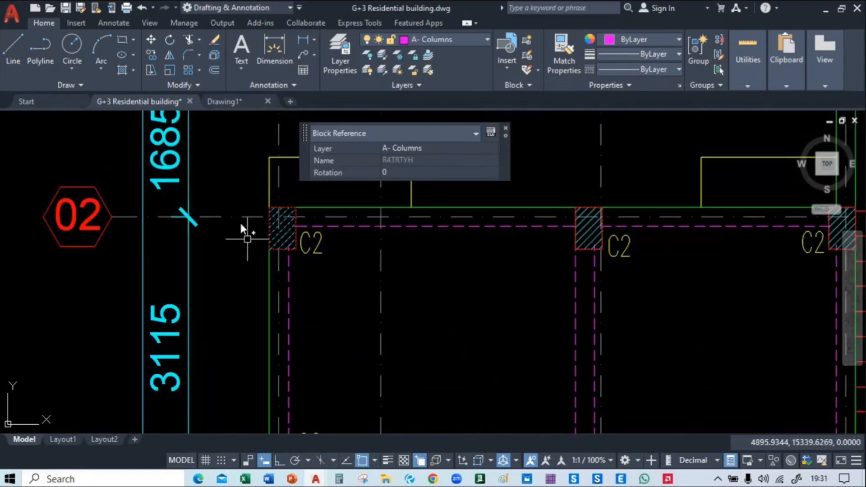
{"action": "left_click", "coordinate": [268, 182]}
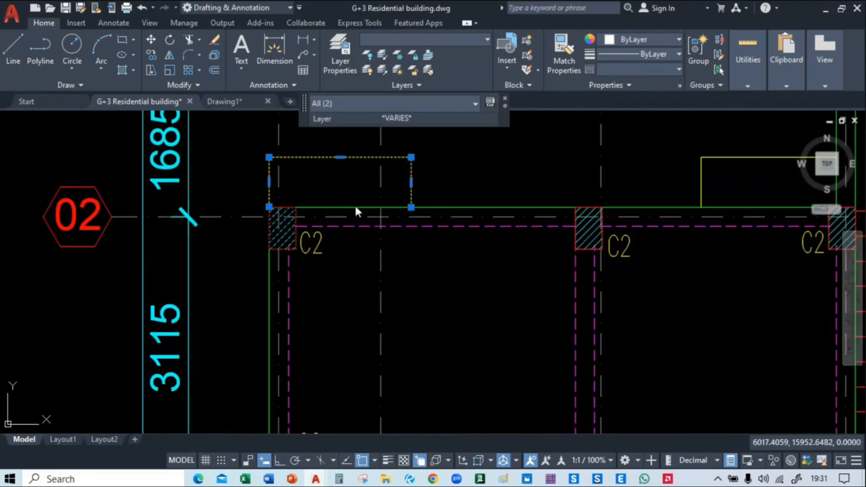
{"action": "left_click", "coordinate": [354, 208]}
{"action": "left_click", "coordinate": [350, 227]}
{"action": "scroll", "coordinate": [280, 231], "scroll_direction": "down", "scroll_amount": 5}
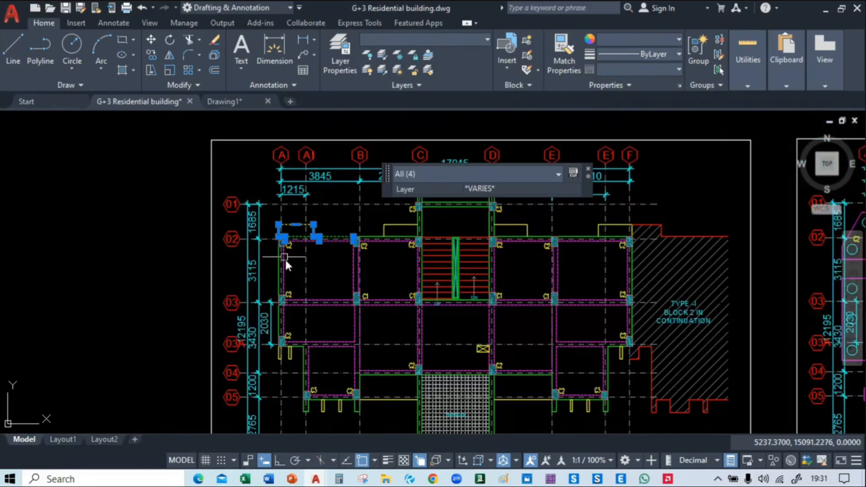
{"action": "right_click", "coordinate": [156, 213]}
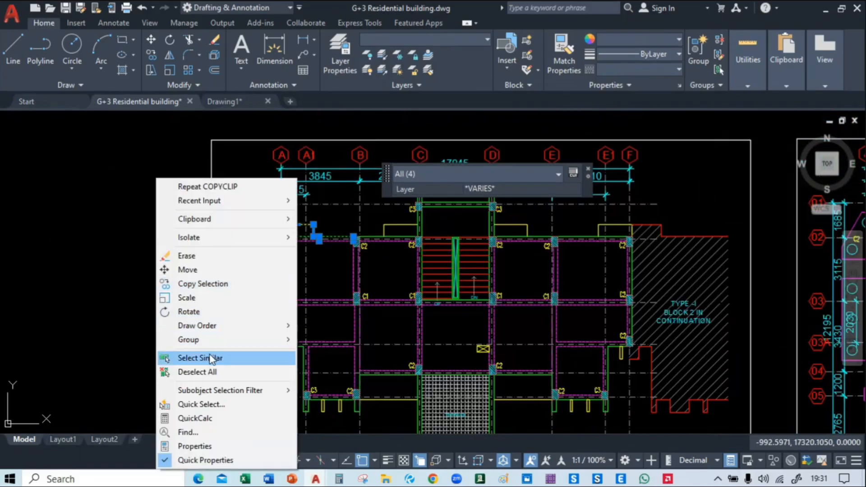
{"action": "left_click", "coordinate": [201, 358]}
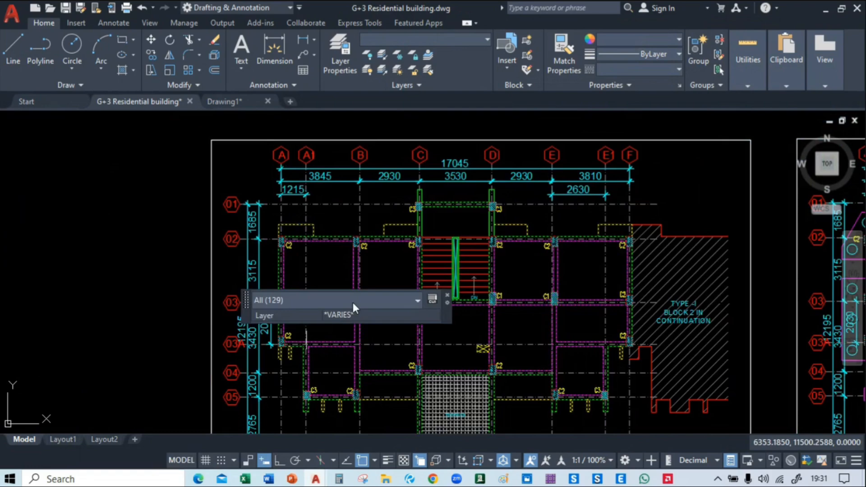
Try pasting the copied framing objects into Drawing1 beside the blue beam layout, and undo the paste
{"action": "left_click", "coordinate": [226, 101]}
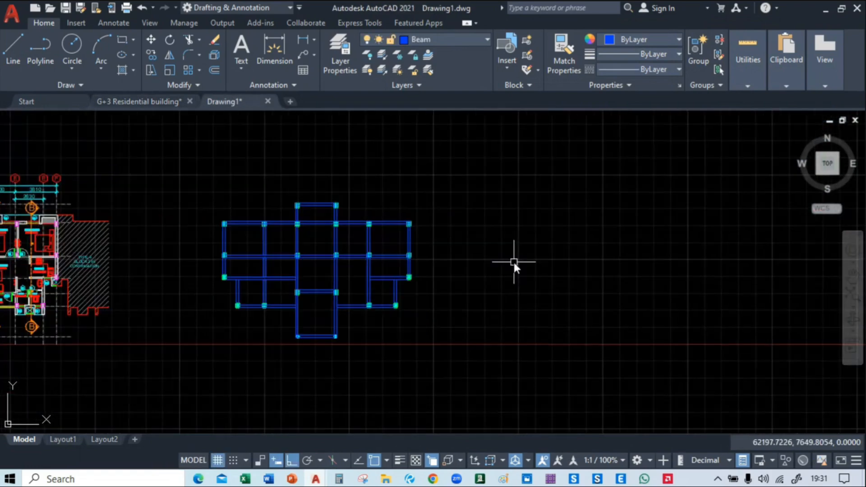
{"action": "key", "text": "ctrl+v"}
{"action": "left_click", "coordinate": [462, 345]}
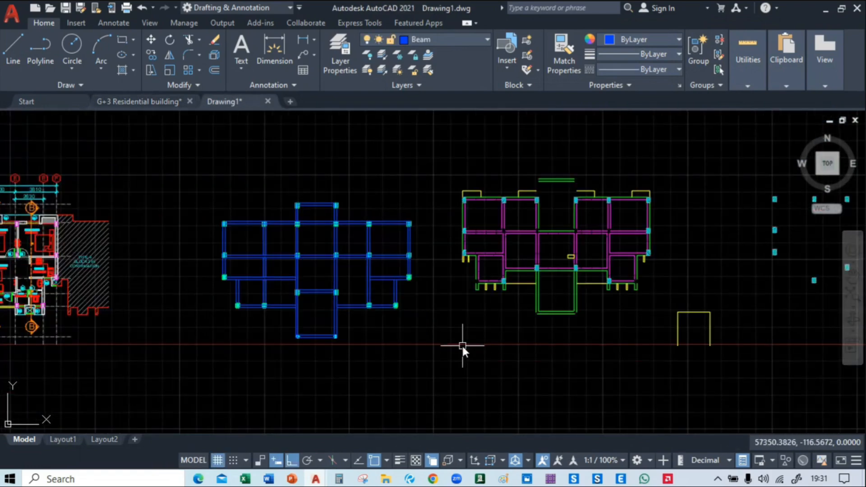
{"action": "middle_click_drag", "start_coordinate": [499, 324], "coordinate": [455, 313]}
{"action": "key", "text": "ctrl+z"}
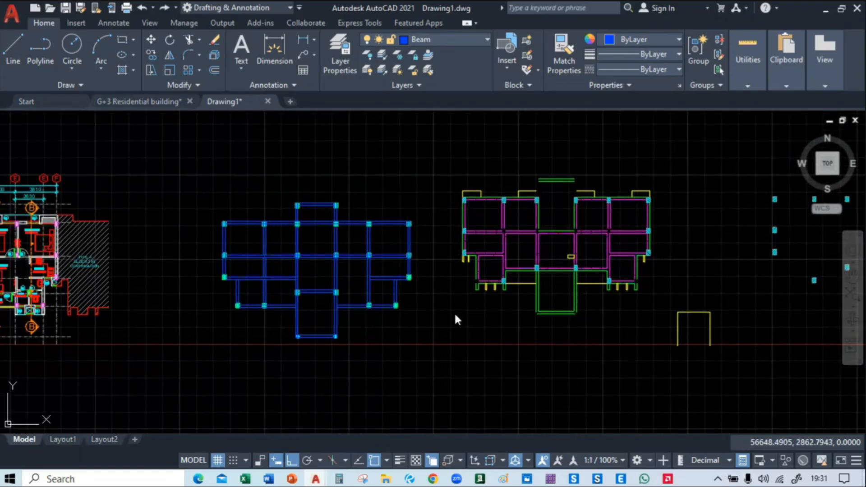
{"action": "key", "text": "ctrl+z"}
Copy the complete ground floor roof framing plan with its border from the G+3 Residential building drawing
{"action": "key", "text": "alt+Tab"}
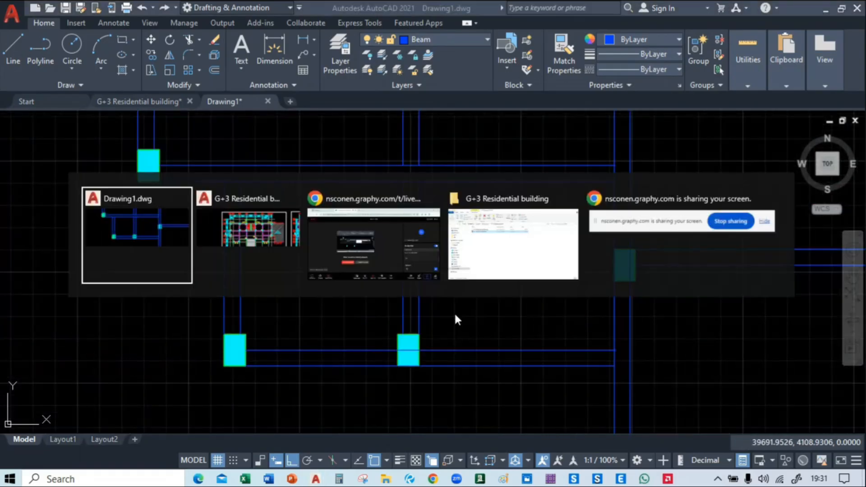
{"action": "scroll", "coordinate": [223, 221], "scroll_direction": "down", "scroll_amount": 4}
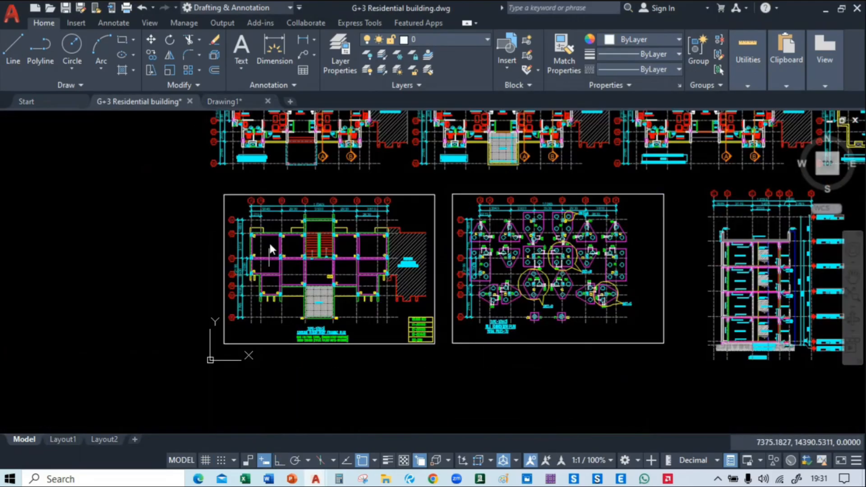
{"action": "left_click", "coordinate": [217, 185]}
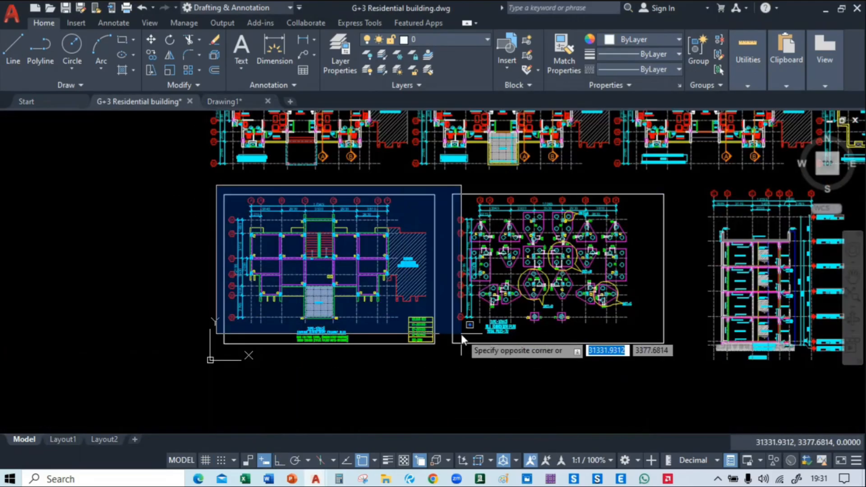
{"action": "left_click", "coordinate": [442, 356]}
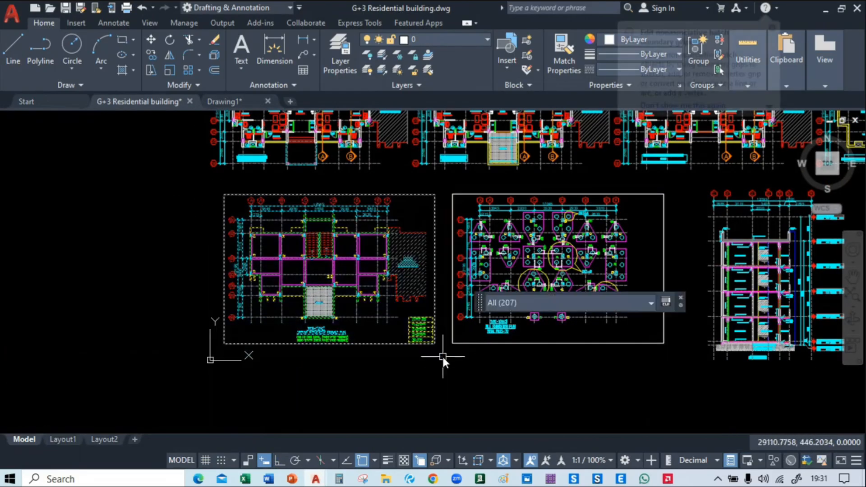
Paste the copied ground floor roof framing plan into Drawing1, in the empty area east of the blue beam layout
{"action": "left_click", "coordinate": [243, 102]}
{"action": "scroll", "coordinate": [395, 298], "scroll_direction": "down", "scroll_amount": 2}
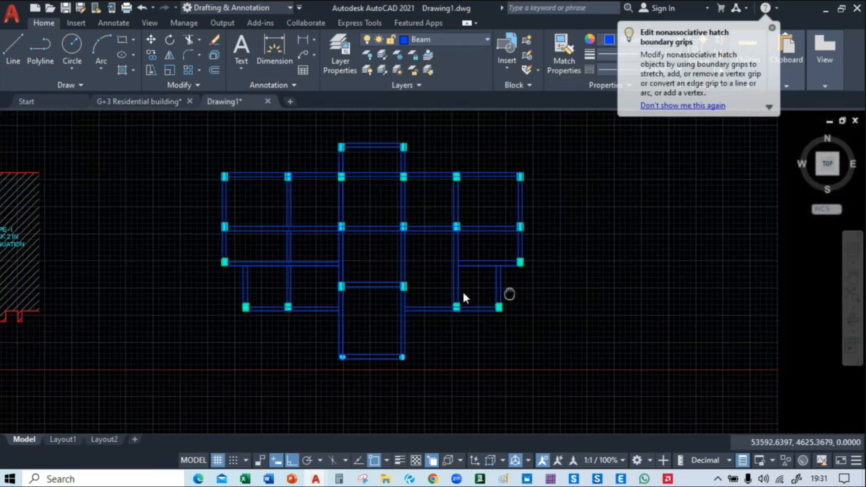
{"action": "middle_click_drag", "start_coordinate": [463, 293], "coordinate": [396, 294]}
{"action": "middle_click_drag", "start_coordinate": [440, 342], "coordinate": [352, 321]}
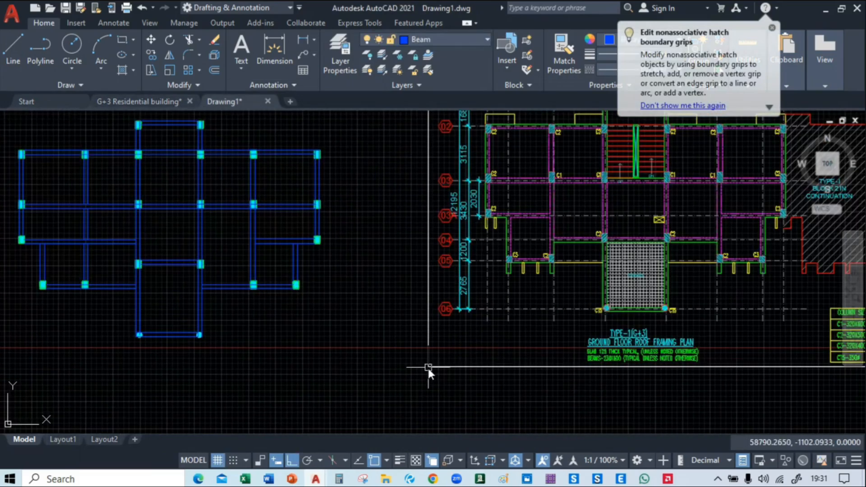
{"action": "left_click", "coordinate": [428, 367]}
Examine the pasted framing plan against the beam layout, checking the beams and columns around grids 03A to 06 and the terrace
{"action": "middle_click_drag", "start_coordinate": [548, 334], "coordinate": [440, 349]}
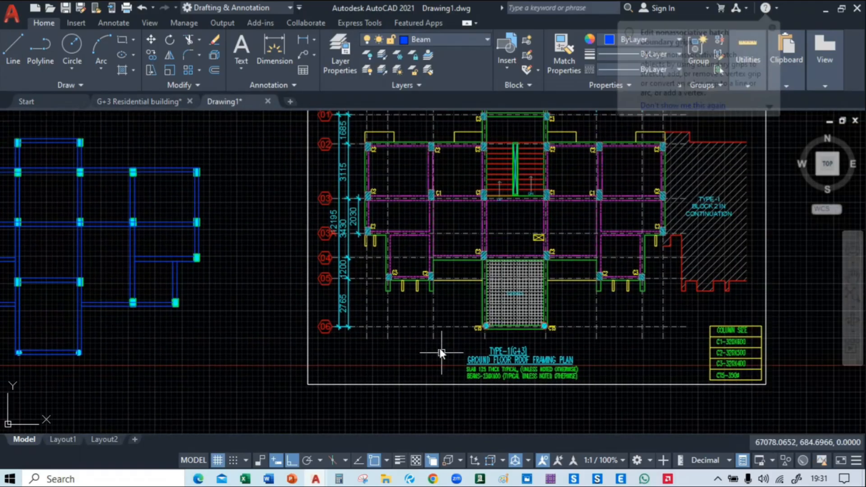
{"action": "scroll", "coordinate": [420, 242], "scroll_direction": "up", "scroll_amount": 4}
{"action": "scroll", "coordinate": [465, 312], "scroll_direction": "down", "scroll_amount": 2}
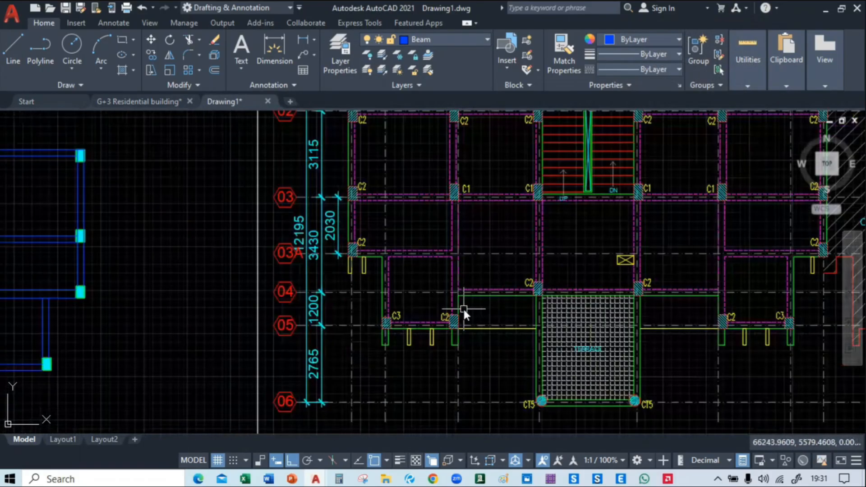
{"action": "scroll", "coordinate": [461, 258], "scroll_direction": "down", "scroll_amount": 2}
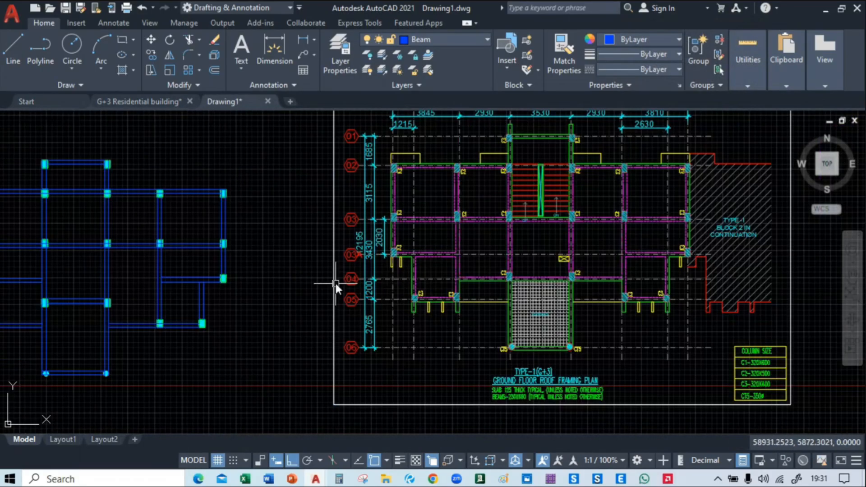
{"action": "mouse_move", "coordinate": [336, 284]}
{"action": "middle_mouse_down"}
{"action": "mouse_move", "coordinate": [540, 228]}
{"action": "mouse_move", "coordinate": [454, 269]}
{"action": "middle_mouse_up"}
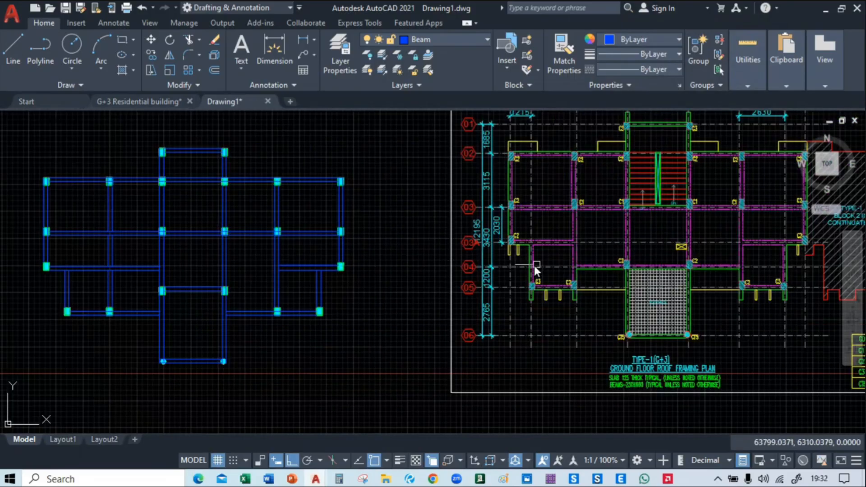
{"action": "middle_click_drag", "start_coordinate": [535, 266], "coordinate": [494, 275]}
{"action": "scroll", "coordinate": [464, 265], "scroll_direction": "down", "scroll_amount": 2}
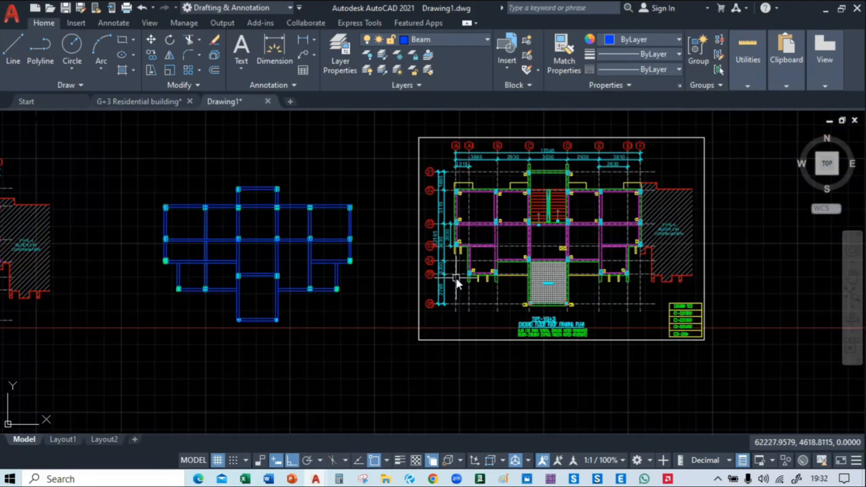
{"action": "scroll", "coordinate": [484, 259], "scroll_direction": "up", "scroll_amount": 1}
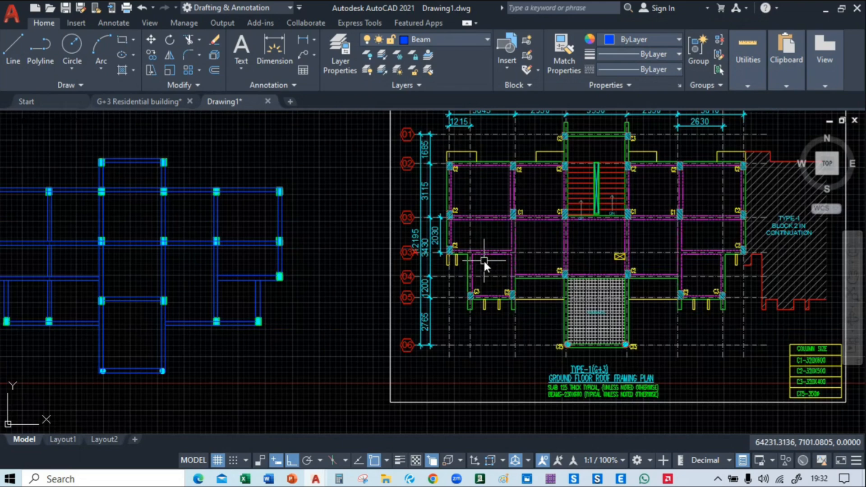
{"action": "scroll", "coordinate": [483, 259], "scroll_direction": "down", "scroll_amount": 1}
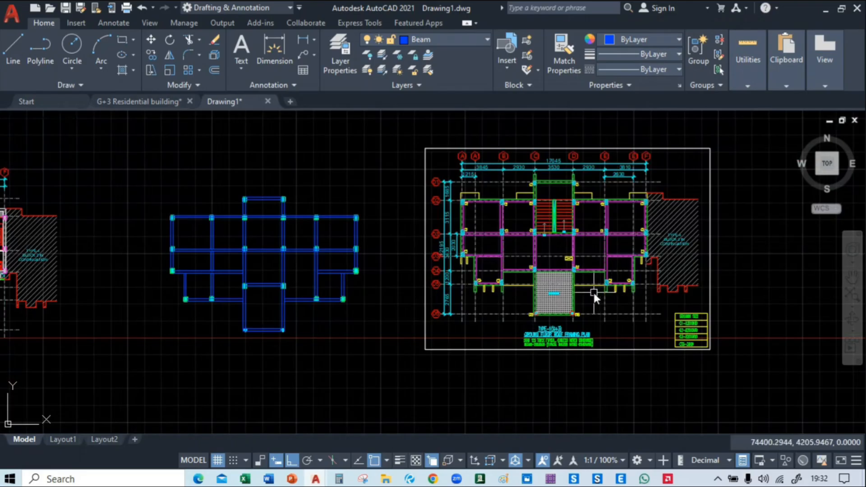
{"action": "scroll", "coordinate": [548, 289], "scroll_direction": "up", "scroll_amount": 2}
{"action": "scroll", "coordinate": [628, 296], "scroll_direction": "up", "scroll_amount": 4}
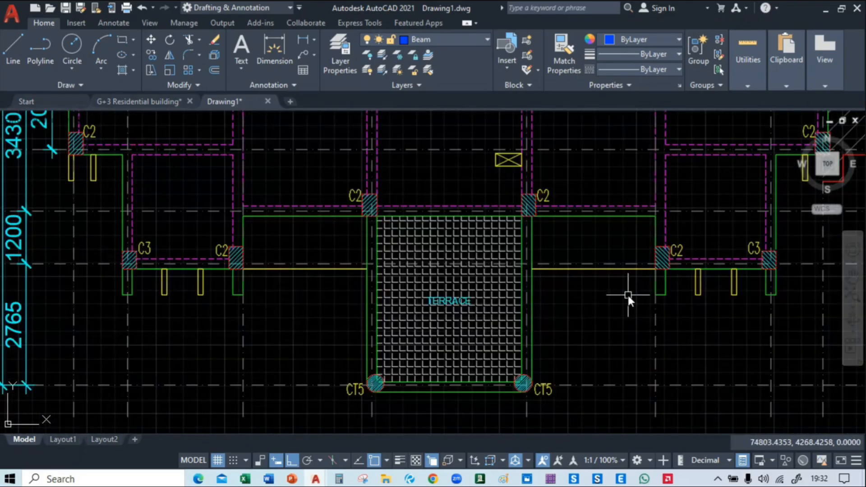
{"action": "scroll", "coordinate": [626, 287], "scroll_direction": "down", "scroll_amount": 2}
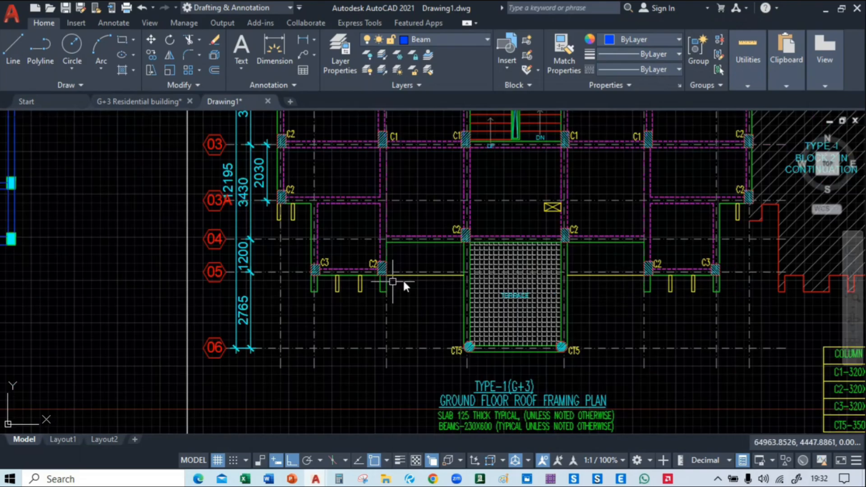
Compare the blue beam layout with the pasted framing plan and the ground floor plan, checking grids 03 to 06 and the balcony areas
{"action": "scroll", "coordinate": [204, 283], "scroll_direction": "down", "scroll_amount": 2}
{"action": "middle_click_drag", "start_coordinate": [139, 268], "coordinate": [595, 272]}
{"action": "scroll", "coordinate": [441, 283], "scroll_direction": "up", "scroll_amount": 2}
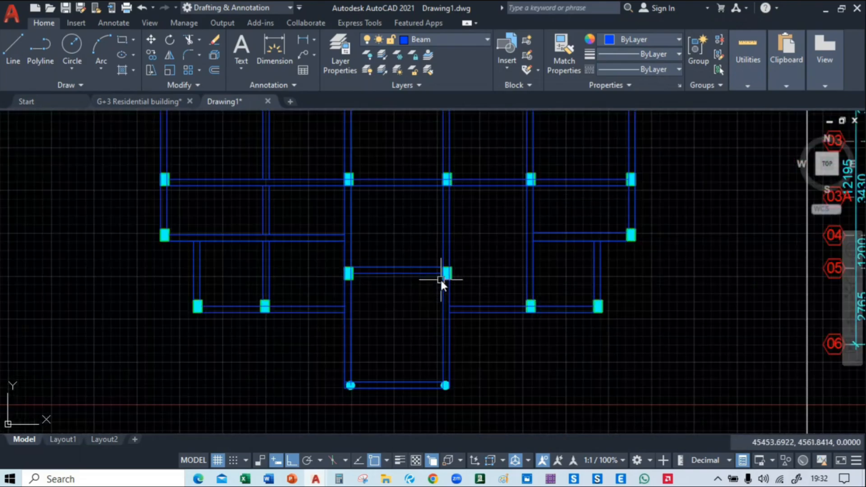
{"action": "scroll", "coordinate": [441, 282], "scroll_direction": "down", "scroll_amount": 2}
{"action": "mouse_move", "coordinate": [680, 304]}
{"action": "middle_mouse_down"}
{"action": "mouse_move", "coordinate": [243, 312]}
{"action": "mouse_move", "coordinate": [580, 307]}
{"action": "mouse_move", "coordinate": [431, 305]}
{"action": "mouse_move", "coordinate": [347, 319]}
{"action": "mouse_move", "coordinate": [394, 314]}
{"action": "middle_mouse_up"}
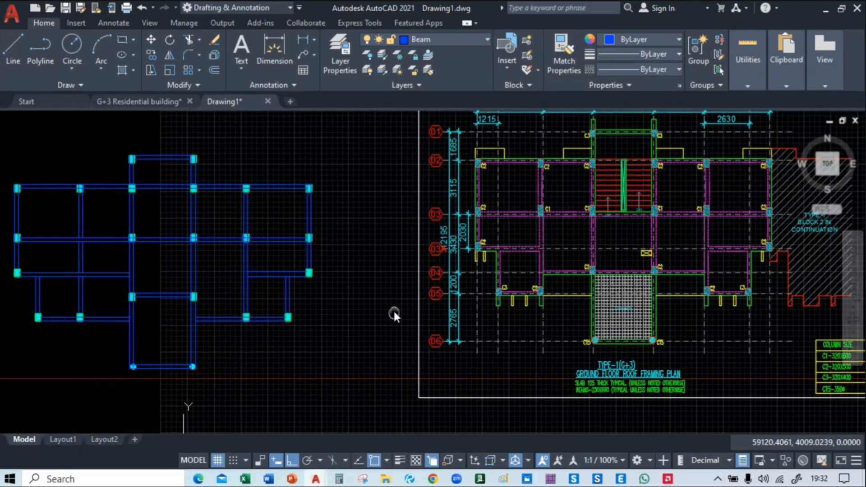
{"action": "scroll", "coordinate": [374, 310], "scroll_direction": "down", "scroll_amount": 2}
{"action": "middle_click_drag", "start_coordinate": [308, 313], "coordinate": [545, 308]}
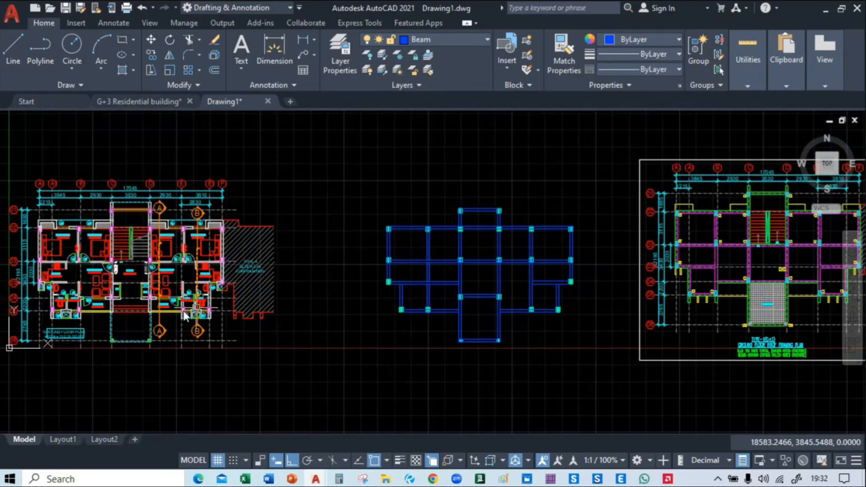
{"action": "middle_click_drag", "start_coordinate": [207, 307], "coordinate": [371, 277]}
{"action": "scroll", "coordinate": [247, 277], "scroll_direction": "up", "scroll_amount": 4}
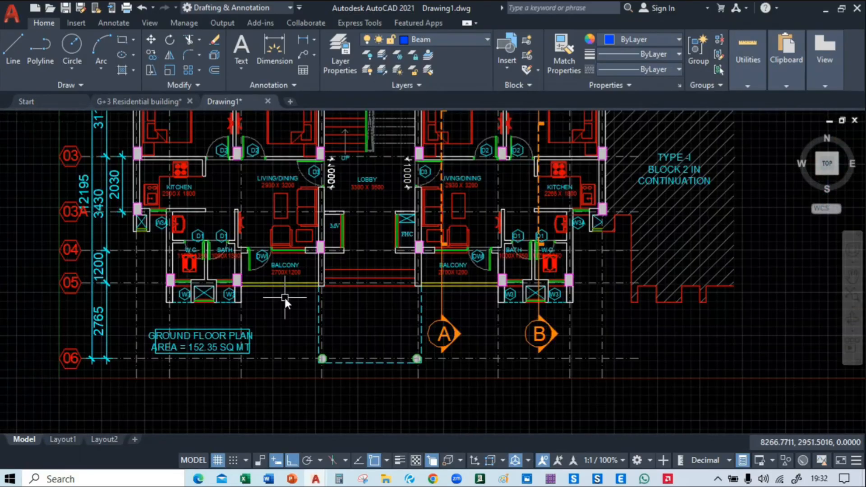
{"action": "scroll", "coordinate": [285, 298], "scroll_direction": "down", "scroll_amount": 5}
{"action": "middle_click_drag", "start_coordinate": [464, 274], "coordinate": [305, 252]}
{"action": "scroll", "coordinate": [401, 196], "scroll_direction": "up", "scroll_amount": 2}
{"action": "middle_click_drag", "start_coordinate": [400, 195], "coordinate": [334, 197]}
{"action": "left_click", "coordinate": [313, 138]}
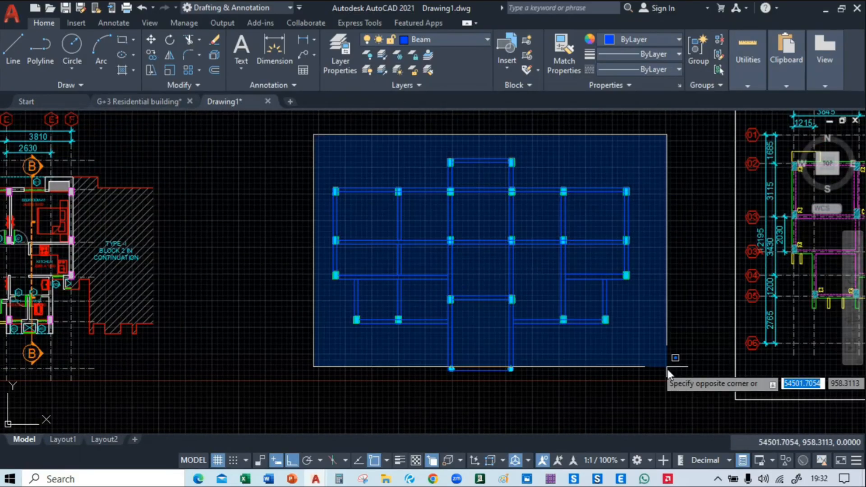
{"action": "left_click", "coordinate": [668, 396]}
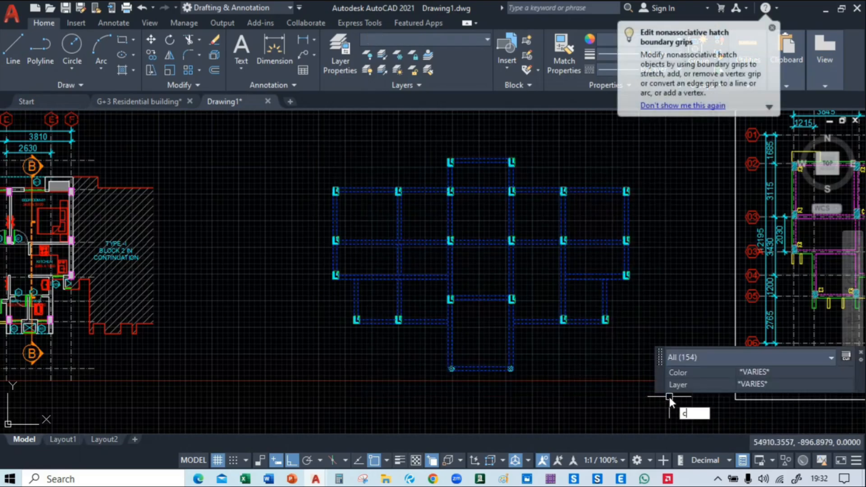
{"action": "key", "text": "Escape"}
Copy the whole beam and column layout onto the ground floor plan, matching the outer corner of the column at grids A and 02
{"action": "left_click", "coordinate": [285, 123]}
{"action": "left_click", "coordinate": [657, 393]}
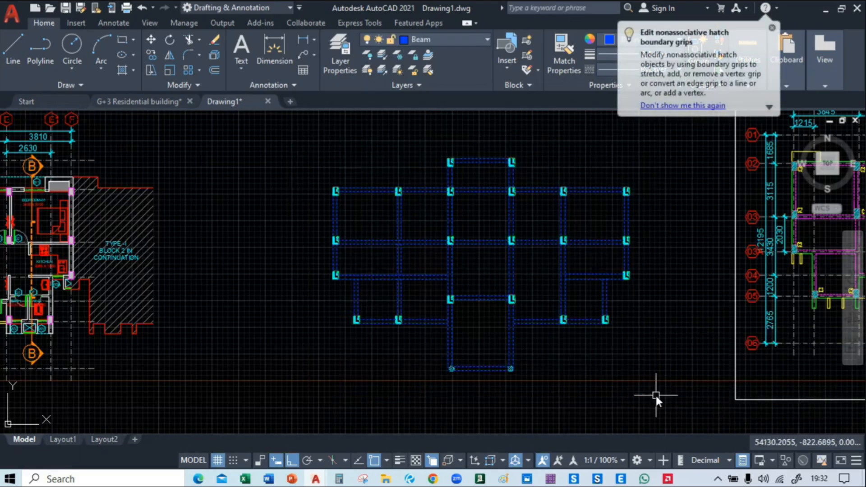
{"action": "type", "text": "co"}
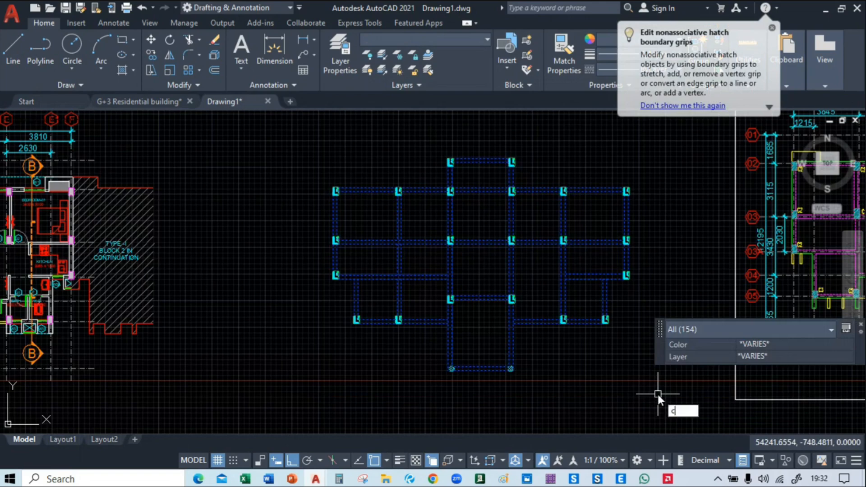
{"action": "key", "text": "Return"}
{"action": "middle_click_drag", "start_coordinate": [407, 243], "coordinate": [435, 256]}
{"action": "scroll", "coordinate": [319, 167], "scroll_direction": "up", "scroll_amount": 3}
{"action": "scroll", "coordinate": [381, 215], "scroll_direction": "up", "scroll_amount": 2}
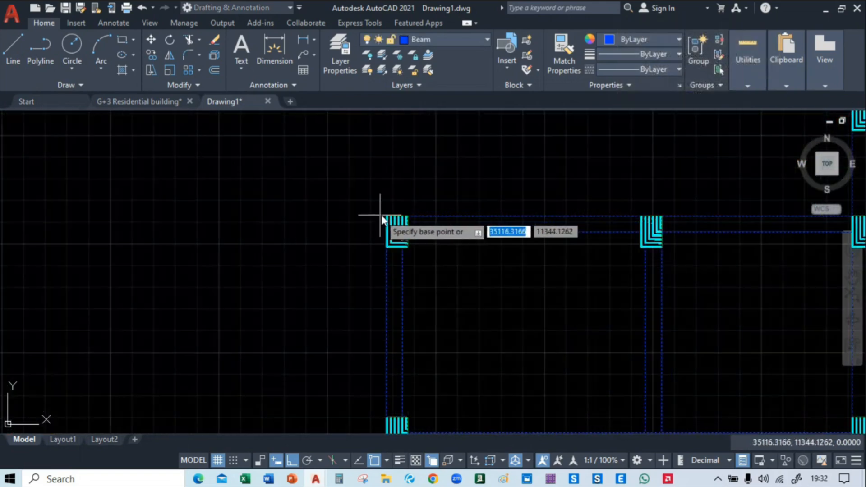
{"action": "left_click", "coordinate": [387, 216]}
{"action": "scroll", "coordinate": [387, 215], "scroll_direction": "up", "scroll_amount": 1}
{"action": "scroll", "coordinate": [387, 216], "scroll_direction": "down", "scroll_amount": 4}
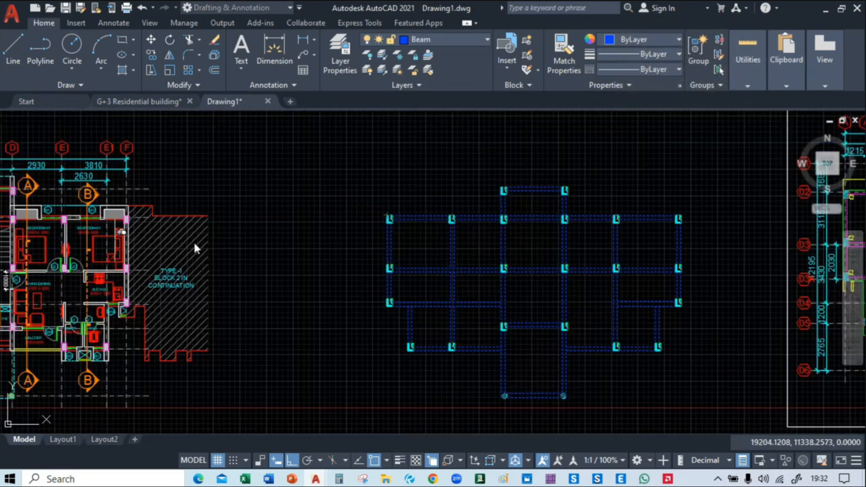
{"action": "middle_click_drag", "start_coordinate": [194, 241], "coordinate": [642, 244]}
{"action": "scroll", "coordinate": [284, 221], "scroll_direction": "up", "scroll_amount": 8}
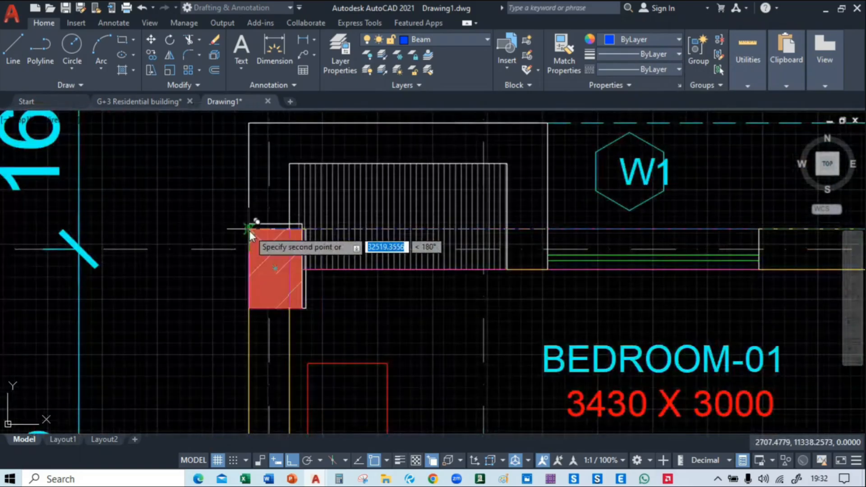
{"action": "left_click", "coordinate": [249, 229]}
Examine the copied beams and columns over the ground floor plan, checking the bedrooms, lobby, staircase and the column on grid C north of it
{"action": "scroll", "coordinate": [244, 239], "scroll_direction": "down", "scroll_amount": 5}
{"action": "scroll", "coordinate": [242, 244], "scroll_direction": "down", "scroll_amount": 2}
{"action": "scroll", "coordinate": [338, 245], "scroll_direction": "up", "scroll_amount": 2}
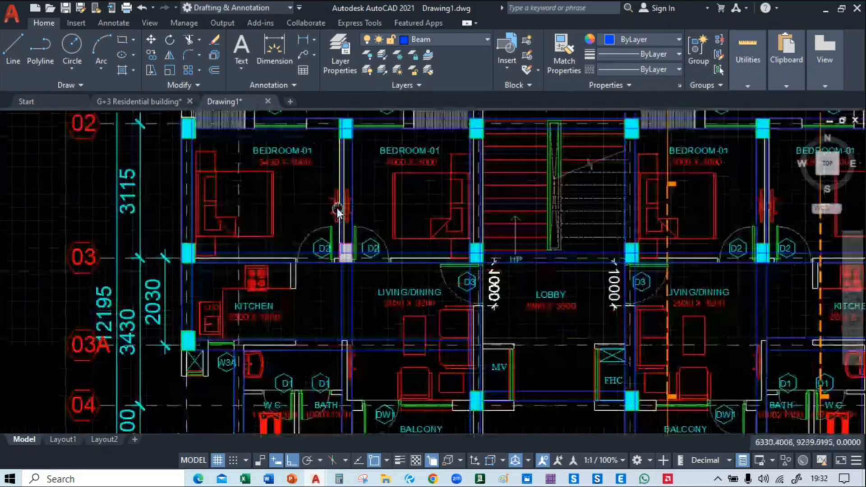
{"action": "scroll", "coordinate": [280, 193], "scroll_direction": "up", "scroll_amount": 2}
{"action": "scroll", "coordinate": [271, 212], "scroll_direction": "down", "scroll_amount": 3}
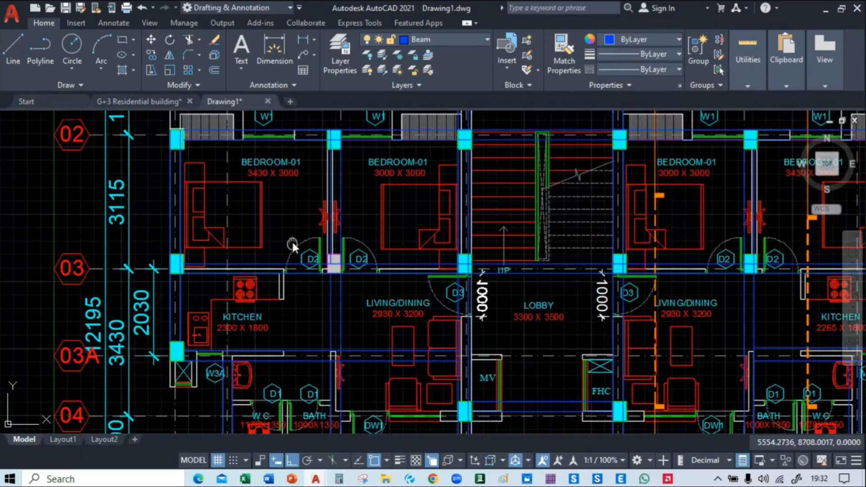
{"action": "middle_click_drag", "start_coordinate": [292, 240], "coordinate": [229, 283]}
{"action": "middle_click_drag", "start_coordinate": [333, 189], "coordinate": [293, 259]}
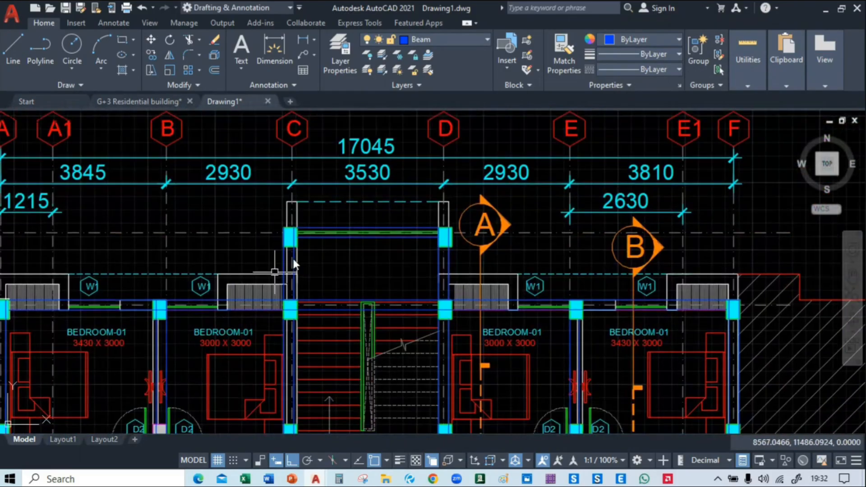
{"action": "scroll", "coordinate": [304, 216], "scroll_direction": "up", "scroll_amount": 3}
{"action": "middle_click_drag", "start_coordinate": [304, 216], "coordinate": [318, 244]}
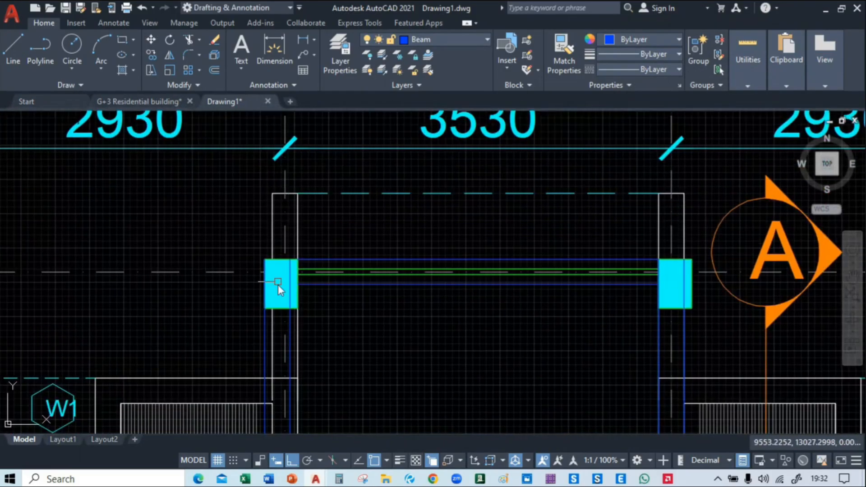
{"action": "scroll", "coordinate": [293, 279], "scroll_direction": "up", "scroll_amount": 2}
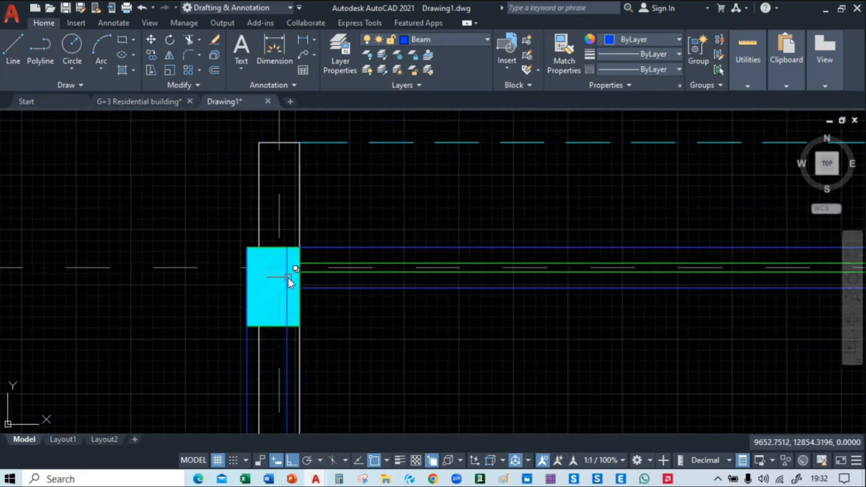
{"action": "left_click", "coordinate": [288, 278]}
{"action": "left_click", "coordinate": [287, 248]}
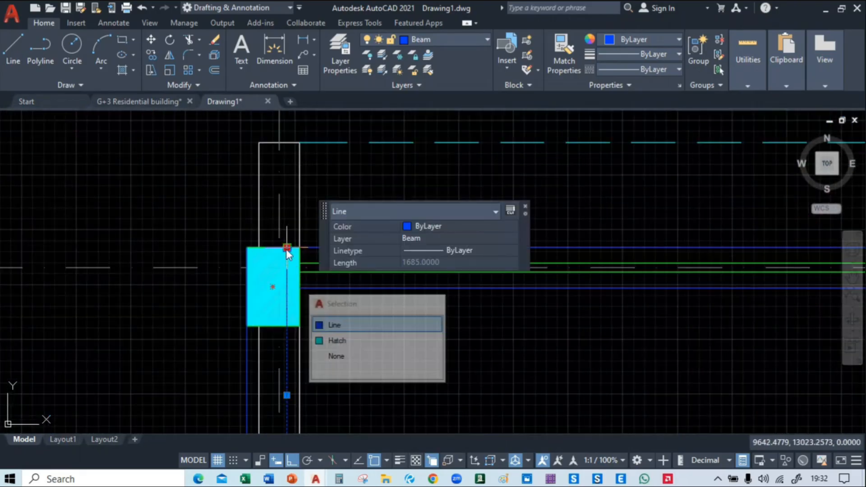
{"action": "left_click", "coordinate": [289, 139]}
{"action": "key", "text": "Escape"}
Extend the inner beam line at the grid C column north of the staircase to the end of the projecting wall
{"action": "type", "text": "Ex"}
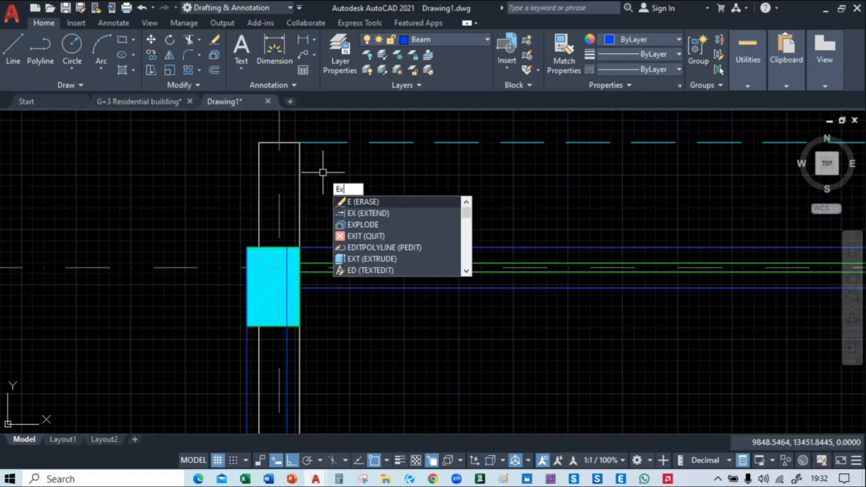
{"action": "key", "text": "Return"}
{"action": "left_click", "coordinate": [258, 266]}
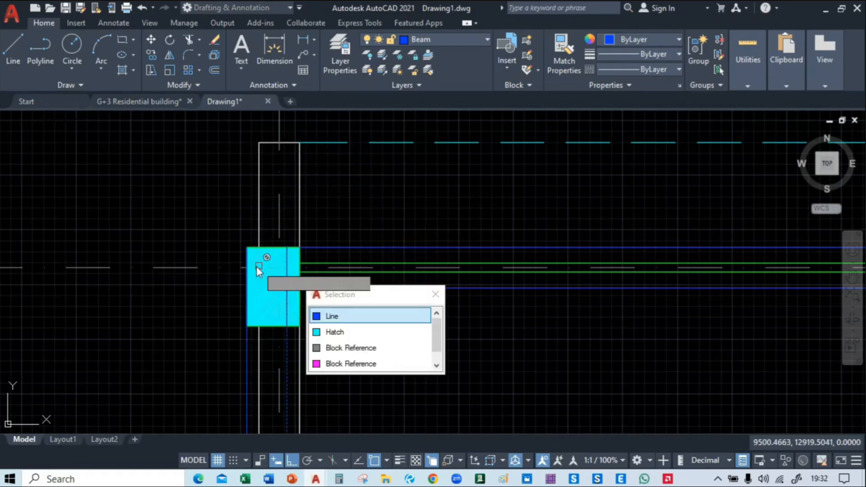
{"action": "left_click", "coordinate": [332, 317]}
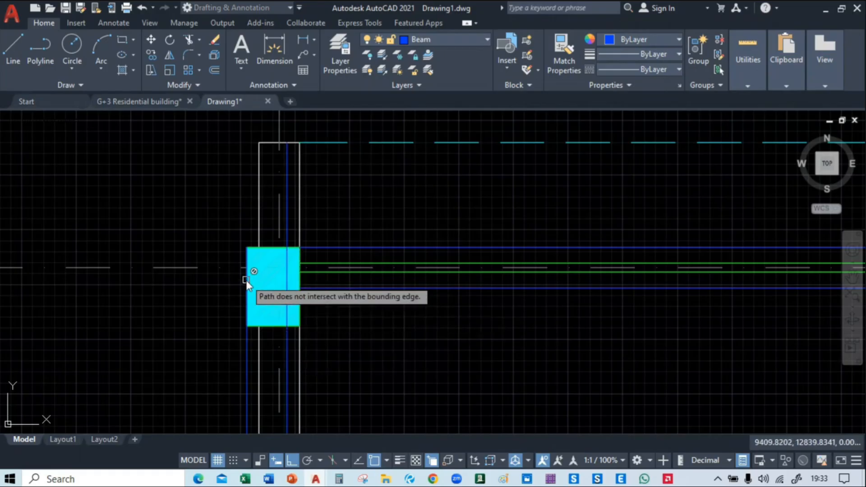
{"action": "key", "text": "Escape"}
Stretch the outer beam line at the grid C column north to the level of the projecting wall's end
{"action": "left_click", "coordinate": [247, 259]}
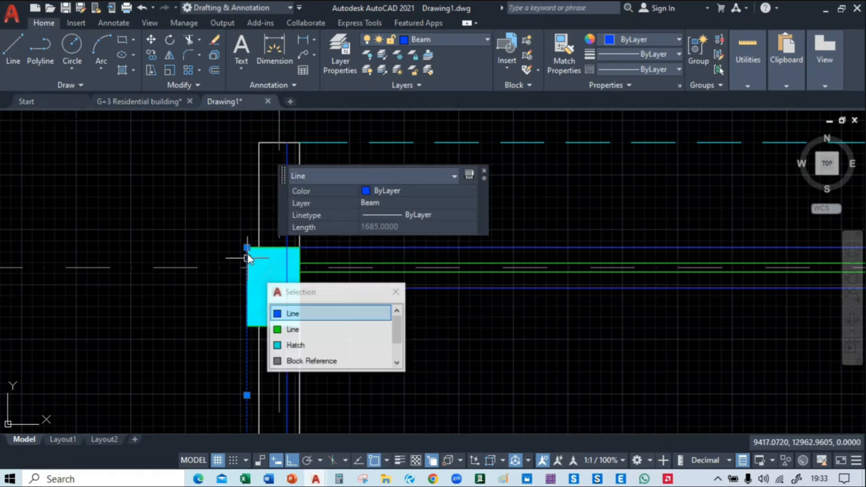
{"action": "left_click", "coordinate": [247, 248]}
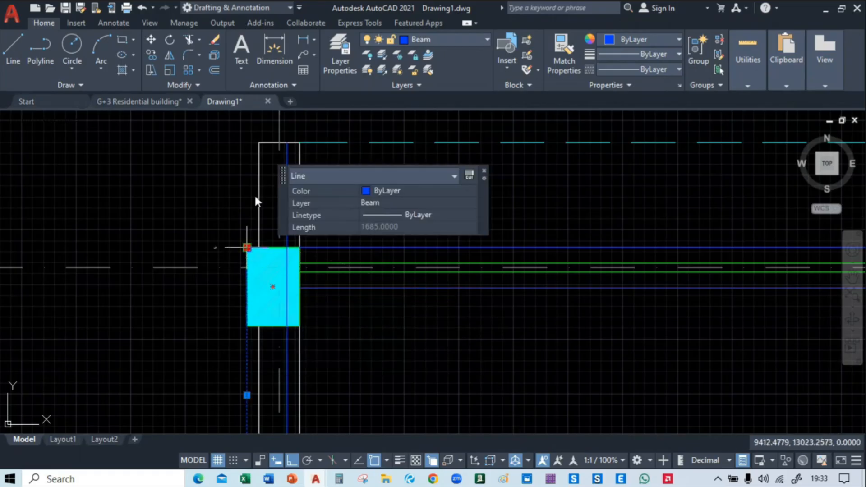
{"action": "left_click", "coordinate": [246, 141]}
{"action": "key", "text": "Escape"}
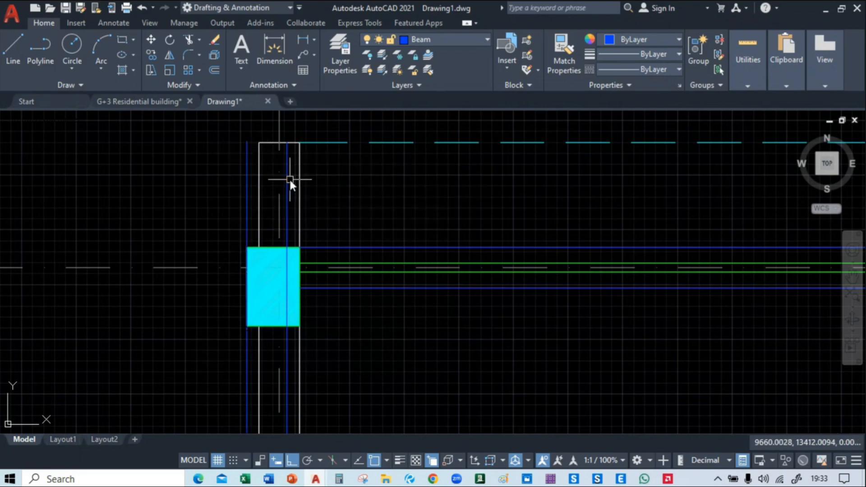
Extend both beam lines at the grid D column north of the staircase to the end of the projecting wall
{"action": "scroll", "coordinate": [290, 180], "scroll_direction": "down", "scroll_amount": 4}
{"action": "scroll", "coordinate": [286, 269], "scroll_direction": "up", "scroll_amount": 6}
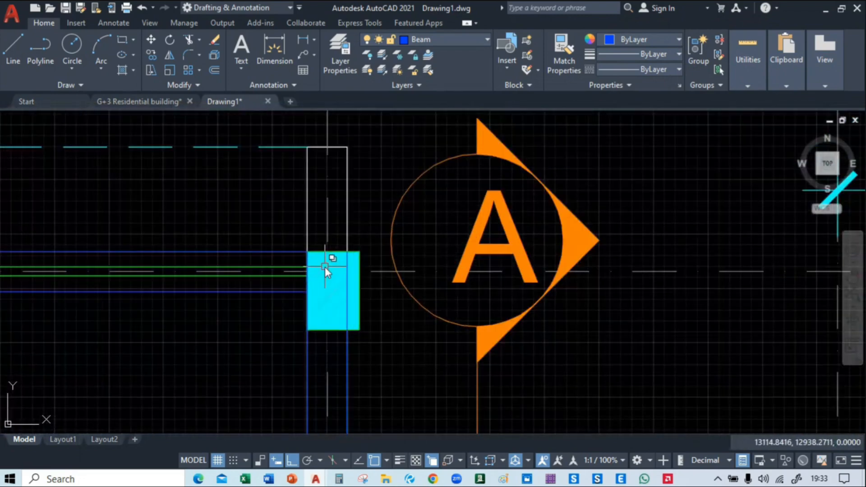
{"action": "type", "text": "ex"}
{"action": "key", "text": "Return"}
{"action": "left_click", "coordinate": [351, 265]}
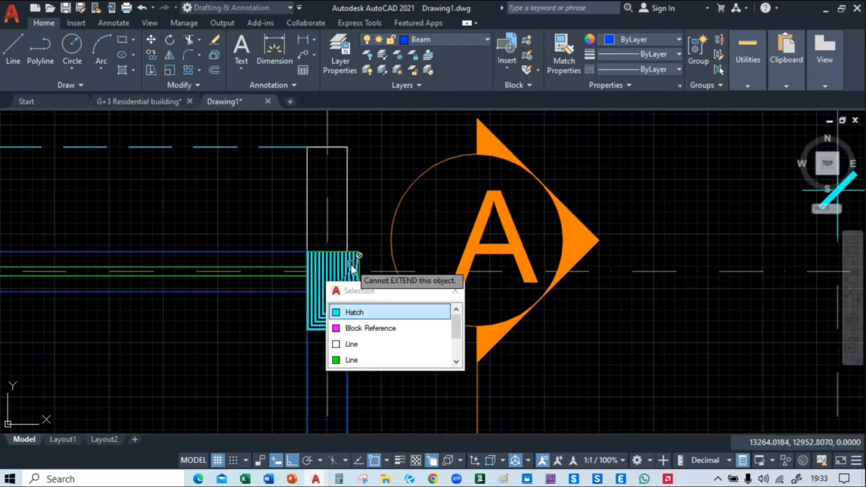
{"action": "left_click", "coordinate": [307, 262]}
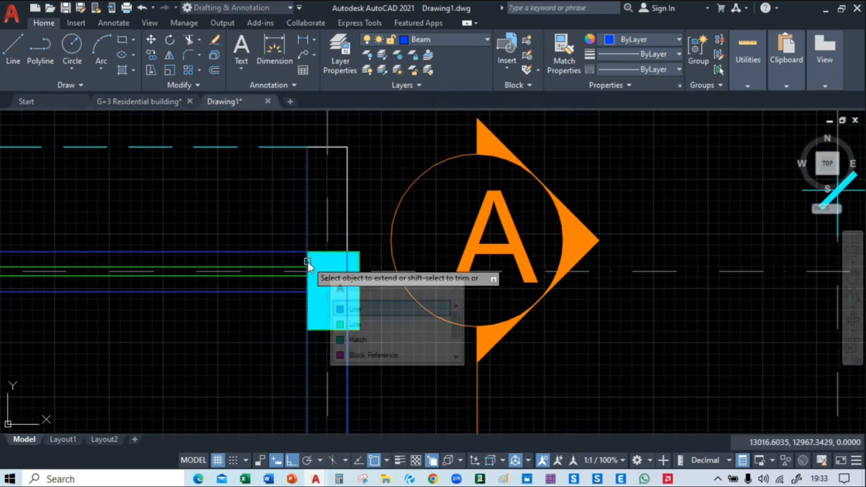
{"action": "left_click", "coordinate": [354, 309]}
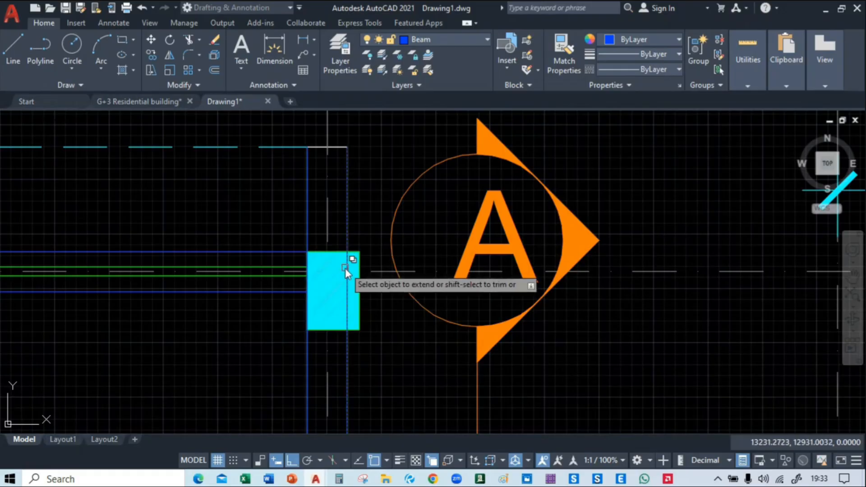
{"action": "left_click", "coordinate": [345, 268]}
{"action": "left_click", "coordinate": [387, 312]}
Examine the beams over the floor plan from grid 02 down to the grid 05 columns and projecting walls beside the W3 windows
{"action": "scroll", "coordinate": [399, 282], "scroll_direction": "down", "scroll_amount": 2}
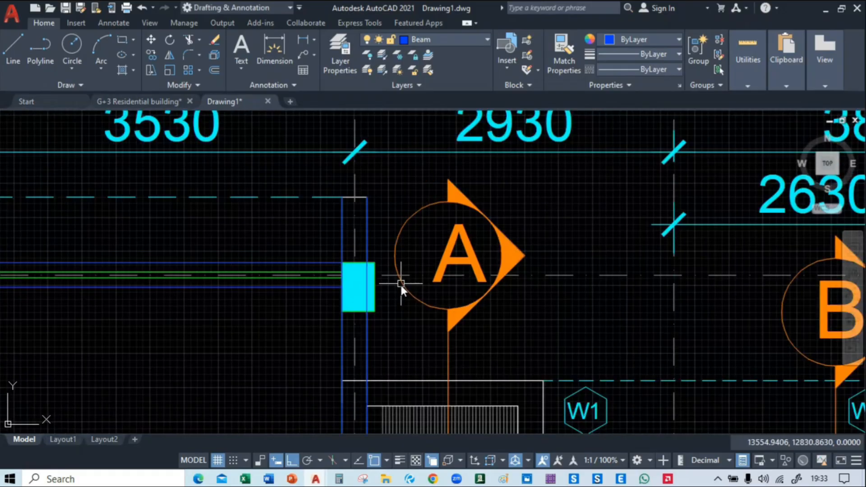
{"action": "scroll", "coordinate": [400, 284], "scroll_direction": "down", "scroll_amount": 2}
{"action": "mouse_move", "coordinate": [378, 255]}
{"action": "middle_mouse_down"}
{"action": "mouse_move", "coordinate": [409, 172]}
{"action": "mouse_move", "coordinate": [303, 225]}
{"action": "middle_mouse_up"}
{"action": "scroll", "coordinate": [410, 172], "scroll_direction": "down", "scroll_amount": 1}
{"action": "middle_click_drag", "start_coordinate": [58, 278], "coordinate": [326, 171]}
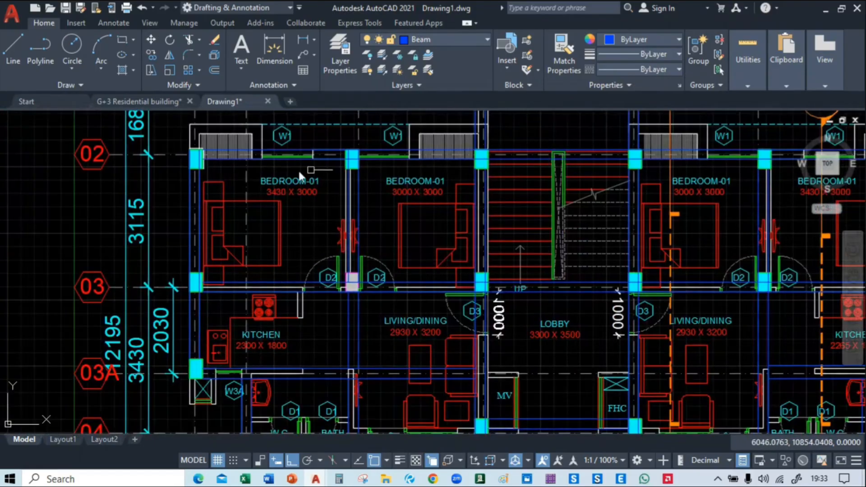
{"action": "middle_click_drag", "start_coordinate": [296, 308], "coordinate": [274, 160]}
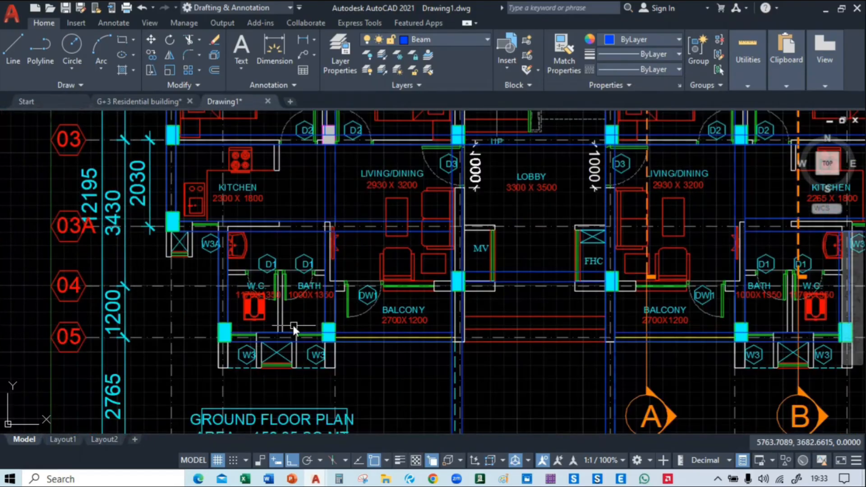
{"action": "scroll", "coordinate": [294, 325], "scroll_direction": "up", "scroll_amount": 2}
{"action": "mouse_move", "coordinate": [402, 359]}
{"action": "middle_mouse_down"}
{"action": "mouse_move", "coordinate": [397, 349]}
{"action": "mouse_move", "coordinate": [455, 252]}
{"action": "middle_mouse_up"}
{"action": "scroll", "coordinate": [267, 264], "scroll_direction": "up", "scroll_amount": 2}
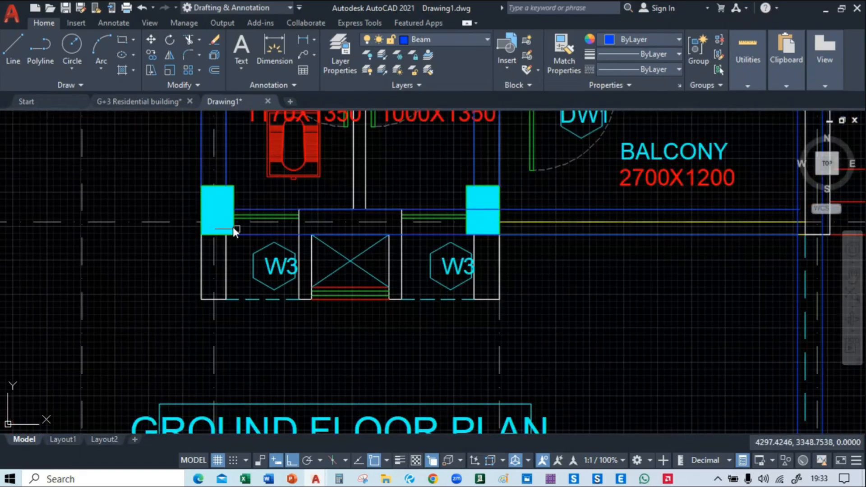
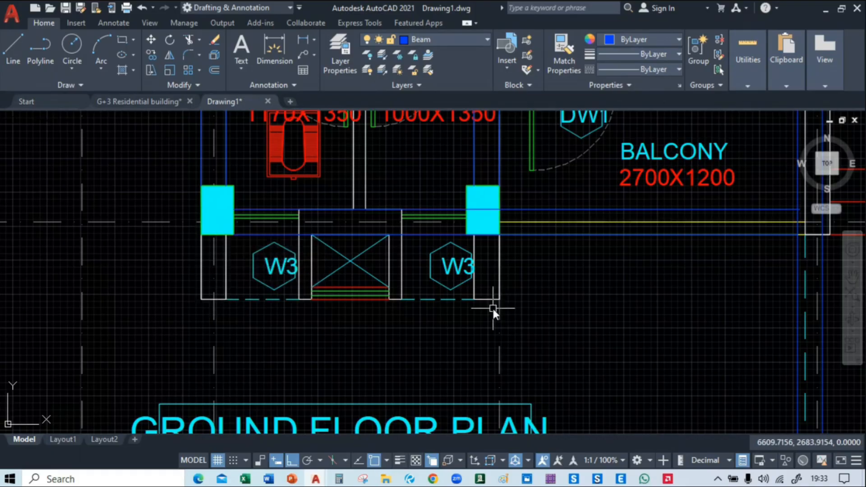
{"action": "middle_click_drag", "start_coordinate": [496, 303], "coordinate": [521, 325]}
{"action": "scroll", "coordinate": [256, 293], "scroll_direction": "up", "scroll_amount": 4}
{"action": "scroll", "coordinate": [229, 218], "scroll_direction": "down", "scroll_amount": 2}
{"action": "middle_click_drag", "start_coordinate": [229, 219], "coordinate": [247, 248]}
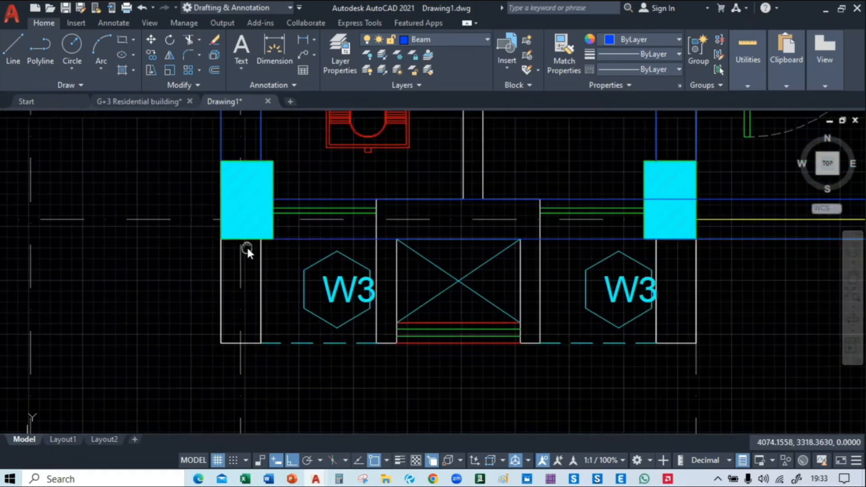
{"action": "type", "text": "ex"}
{"action": "key", "text": "Return"}
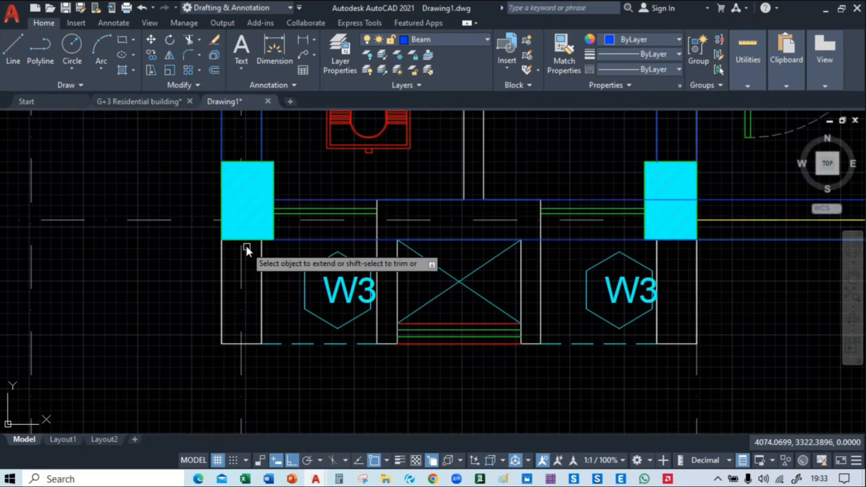
{"action": "left_click", "coordinate": [223, 143]}
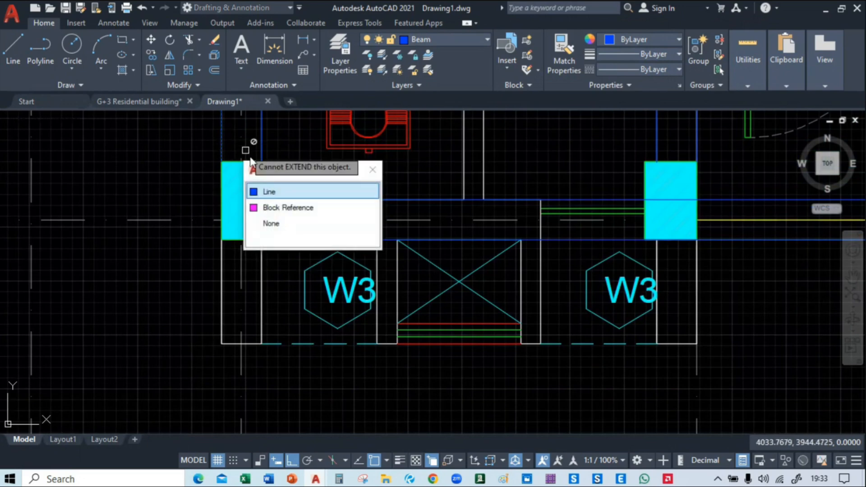
{"action": "left_click", "coordinate": [266, 192]}
{"action": "left_click", "coordinate": [219, 145]}
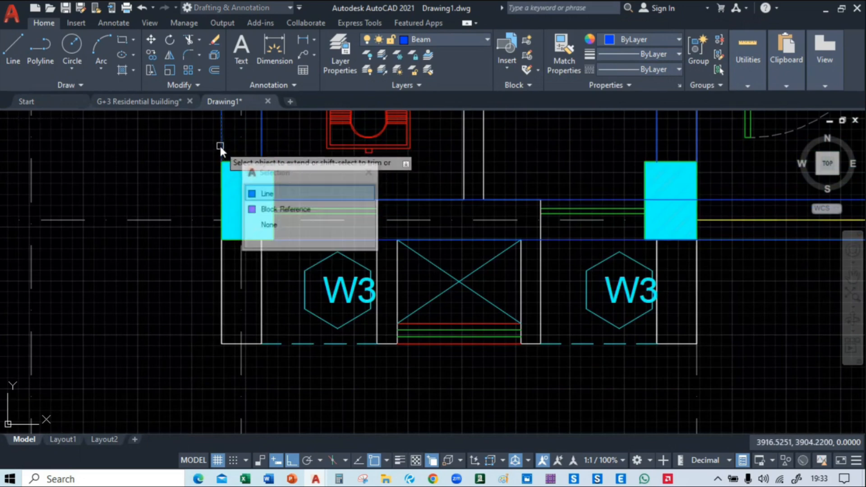
{"action": "left_click", "coordinate": [277, 204]}
Stretch both vertical beam lines at the grid A1/05 column south to the end of the projecting wall
{"action": "left_click", "coordinate": [261, 142]}
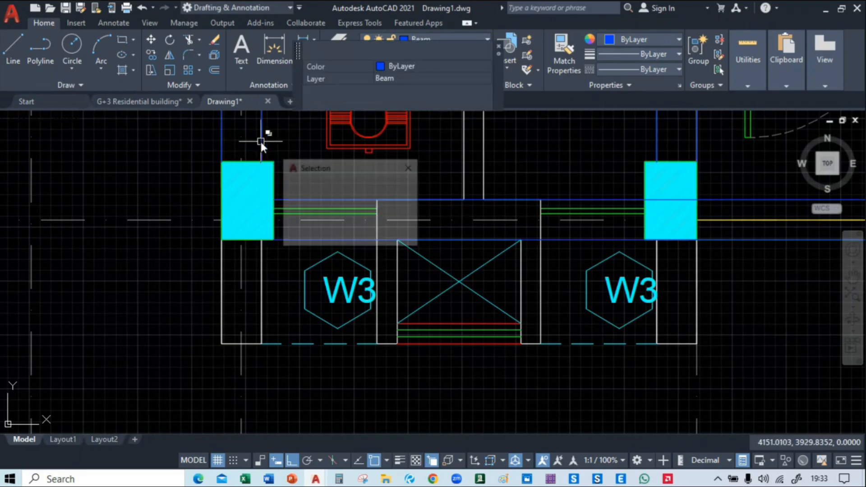
{"action": "left_click", "coordinate": [295, 190]}
{"action": "left_click", "coordinate": [261, 161]}
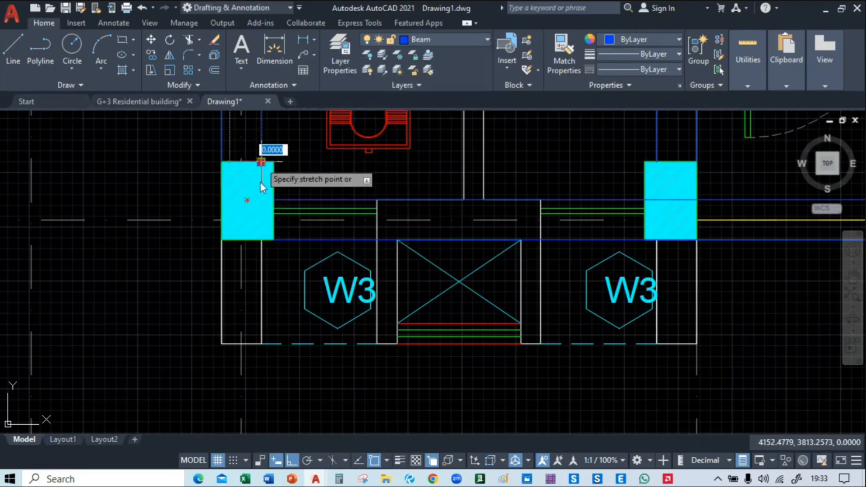
{"action": "left_click", "coordinate": [262, 344]}
{"action": "left_click", "coordinate": [232, 181]}
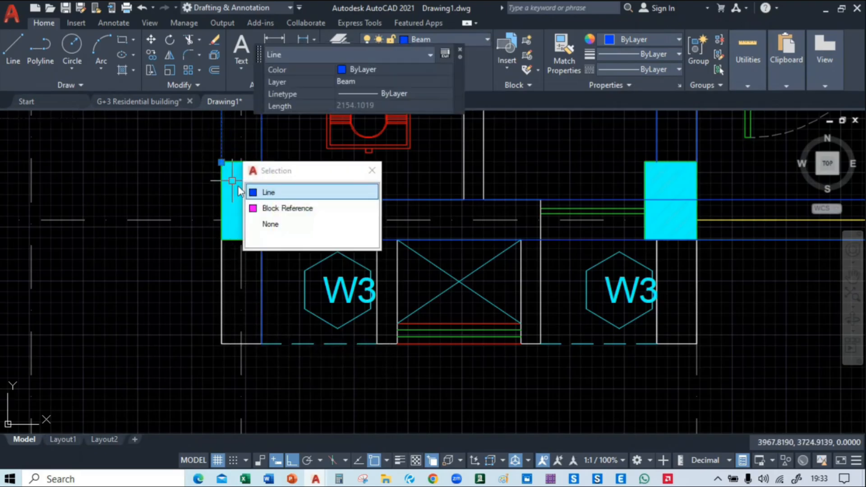
{"action": "key", "text": "Return"}
{"action": "left_click", "coordinate": [221, 161]}
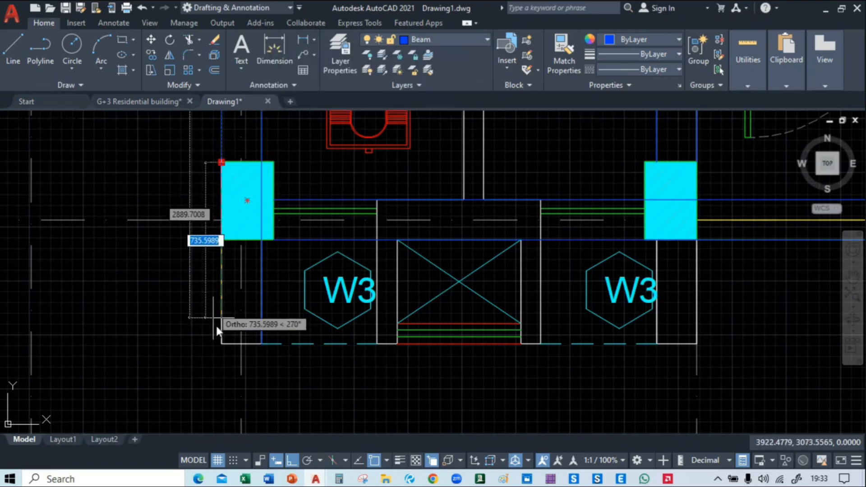
{"action": "left_click", "coordinate": [223, 344]}
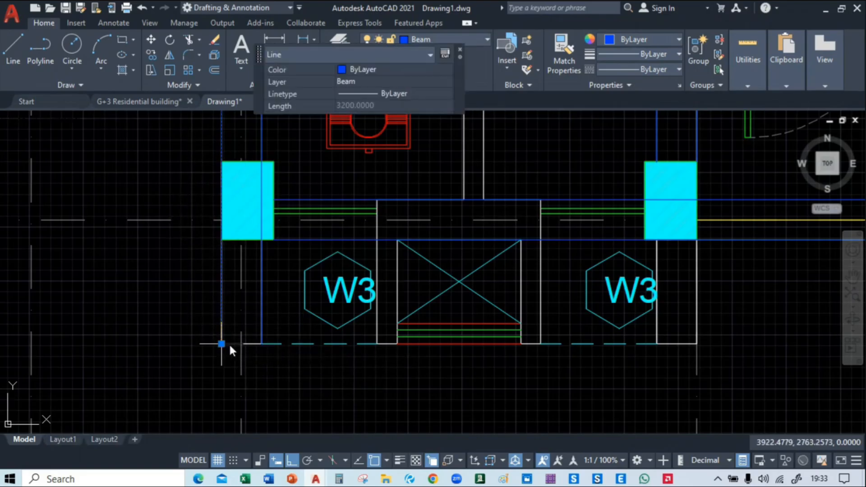
{"action": "key", "text": "Escape"}
Stretch both vertical beam lines at the grid B/05 column south to the end of the projecting wall
{"action": "middle_click_drag", "start_coordinate": [667, 179], "coordinate": [376, 174]}
{"action": "left_click", "coordinate": [364, 137]}
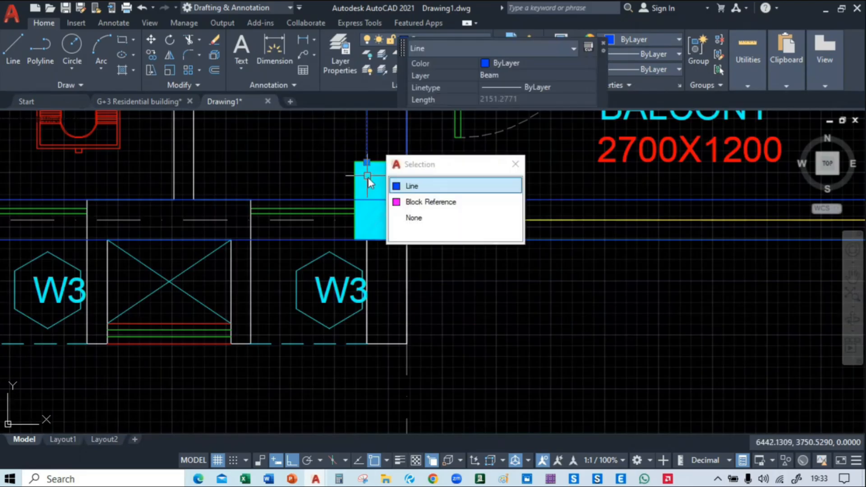
{"action": "key", "text": "Return"}
{"action": "left_click", "coordinate": [366, 162]}
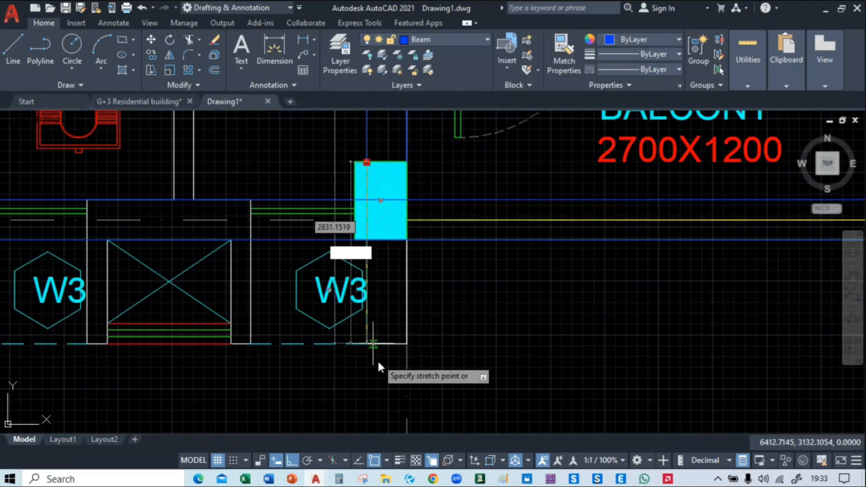
{"action": "left_click", "coordinate": [365, 343]}
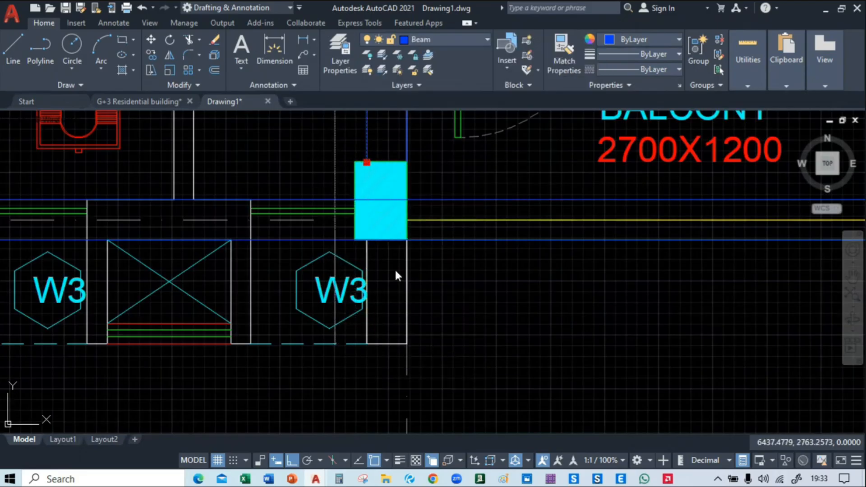
{"action": "left_click", "coordinate": [407, 142]}
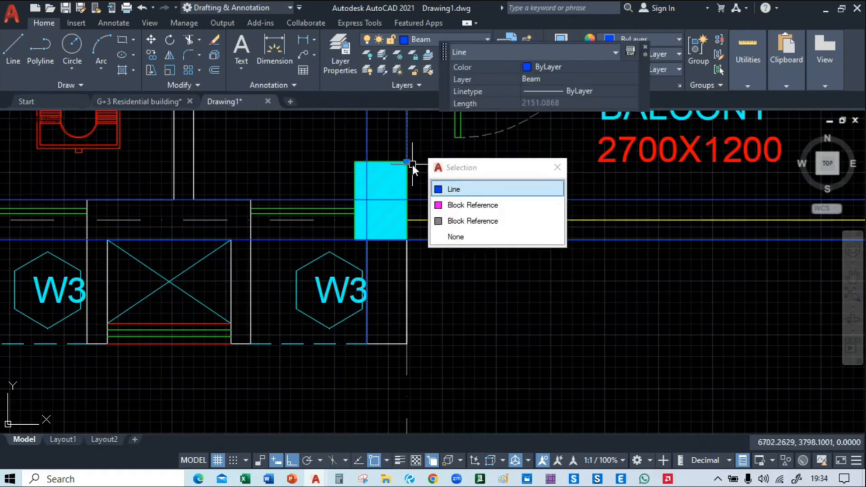
{"action": "key", "text": "Return"}
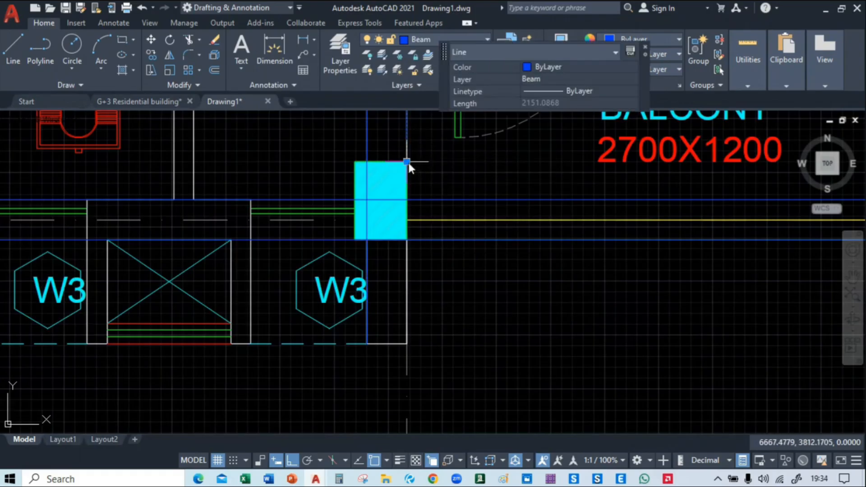
{"action": "left_click", "coordinate": [407, 161]}
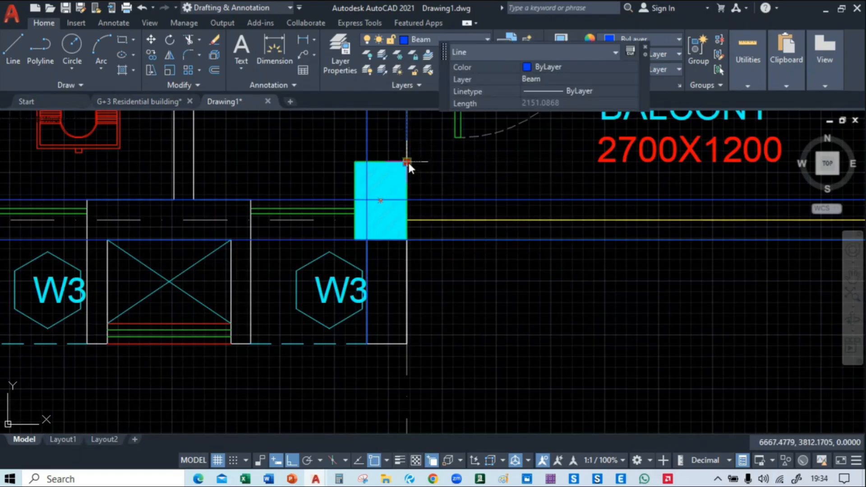
{"action": "left_click", "coordinate": [406, 344]}
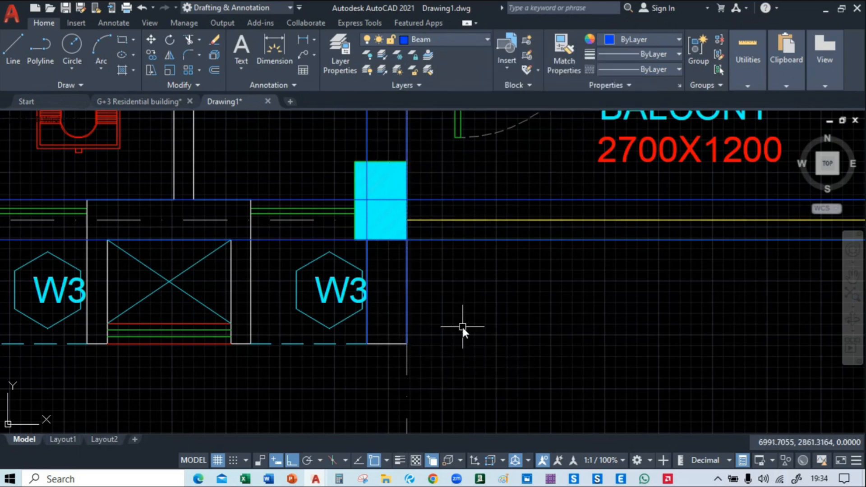
Stretch both vertical beam lines at the grid E/05 column south to the end of the projecting wall
{"action": "scroll", "coordinate": [461, 325], "scroll_direction": "down", "scroll_amount": 4}
{"action": "mouse_move", "coordinate": [491, 329]}
{"action": "middle_mouse_down"}
{"action": "mouse_move", "coordinate": [484, 288]}
{"action": "mouse_move", "coordinate": [489, 323]}
{"action": "mouse_move", "coordinate": [407, 329]}
{"action": "middle_mouse_up"}
{"action": "scroll", "coordinate": [399, 322], "scroll_direction": "down", "scroll_amount": 3}
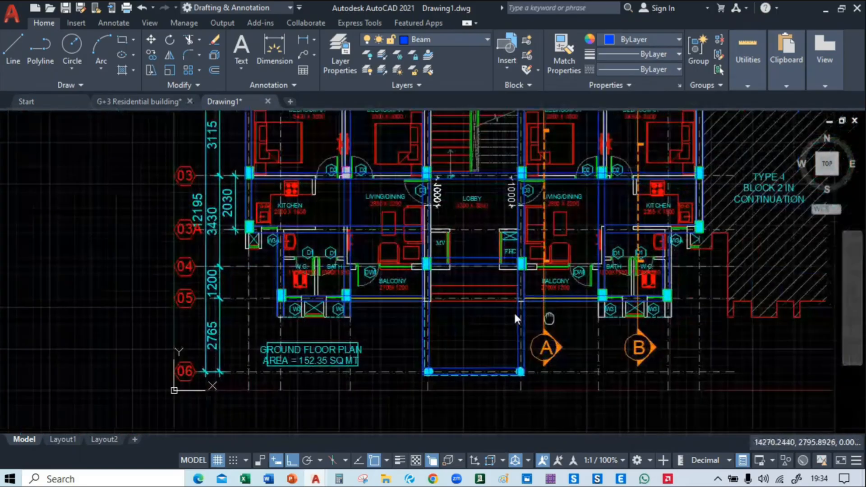
{"action": "middle_click_drag", "start_coordinate": [549, 319], "coordinate": [405, 272]}
{"action": "scroll", "coordinate": [401, 296], "scroll_direction": "up", "scroll_amount": 5}
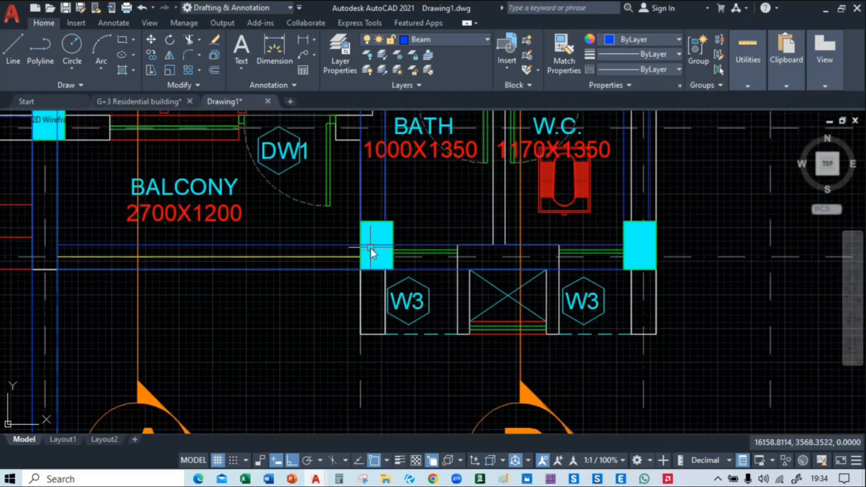
{"action": "scroll", "coordinate": [356, 205], "scroll_direction": "up", "scroll_amount": 2}
{"action": "left_click", "coordinate": [360, 204]}
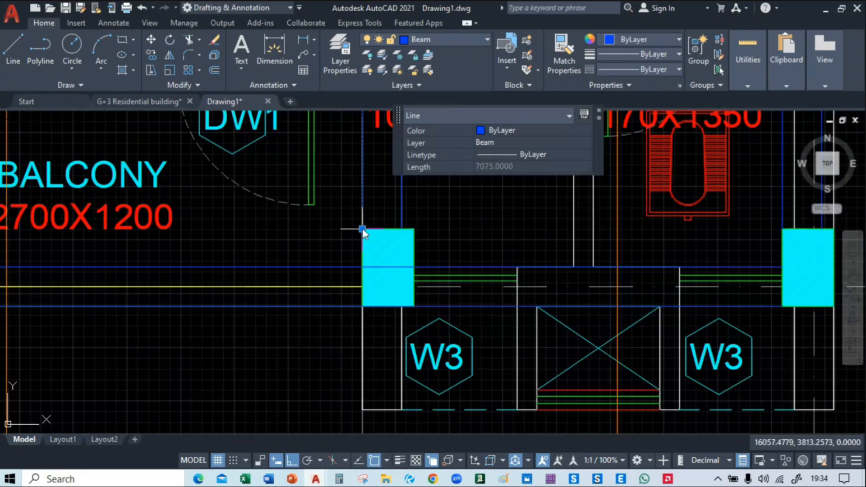
{"action": "left_click", "coordinate": [362, 228]}
{"action": "left_click", "coordinate": [362, 410]}
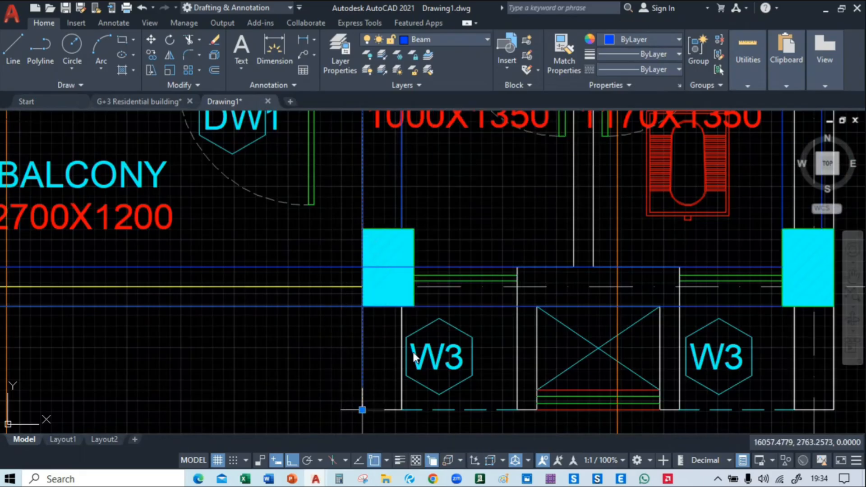
{"action": "key", "text": "Escape"}
{"action": "left_click", "coordinate": [409, 231]}
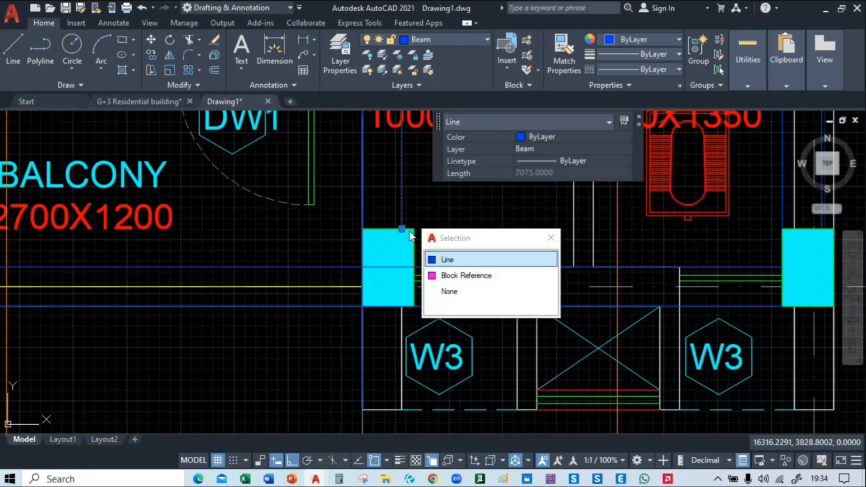
{"action": "left_click", "coordinate": [402, 229]}
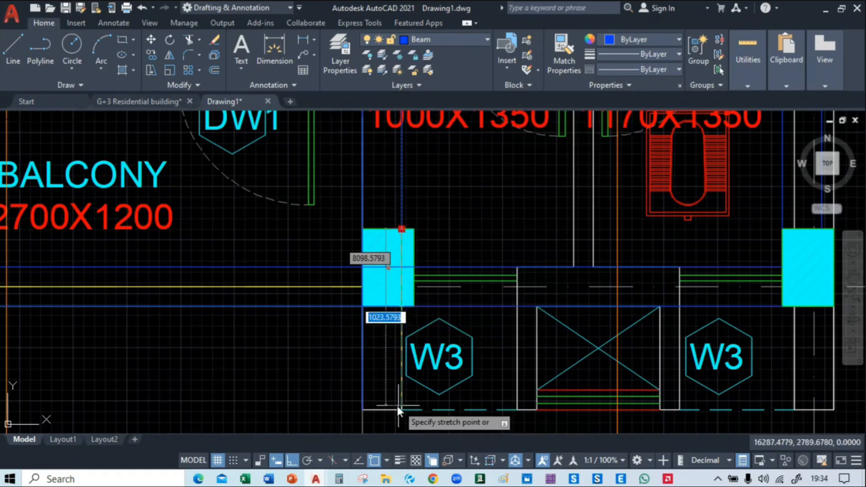
{"action": "left_click", "coordinate": [401, 410]}
Stretch both vertical beam lines at the grid E1/05 column south to the level of the projecting wall's end
{"action": "middle_click_drag", "start_coordinate": [576, 357], "coordinate": [294, 335]}
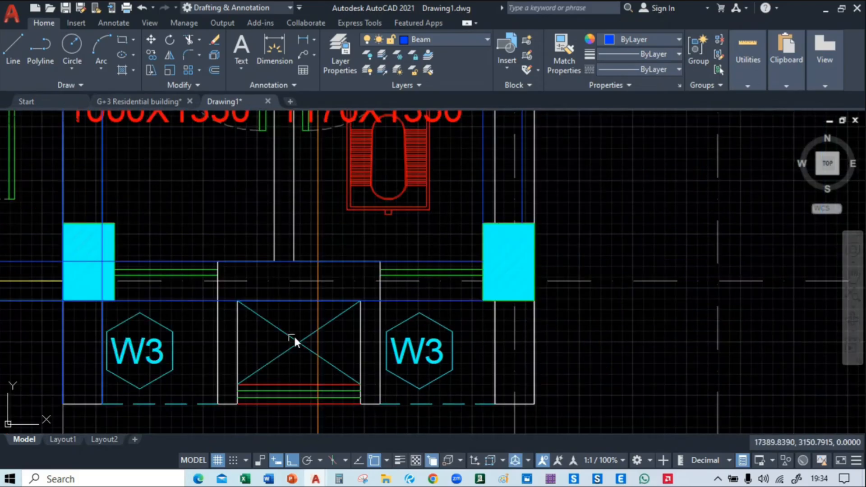
{"action": "left_click", "coordinate": [484, 197]}
{"action": "left_click", "coordinate": [483, 224]}
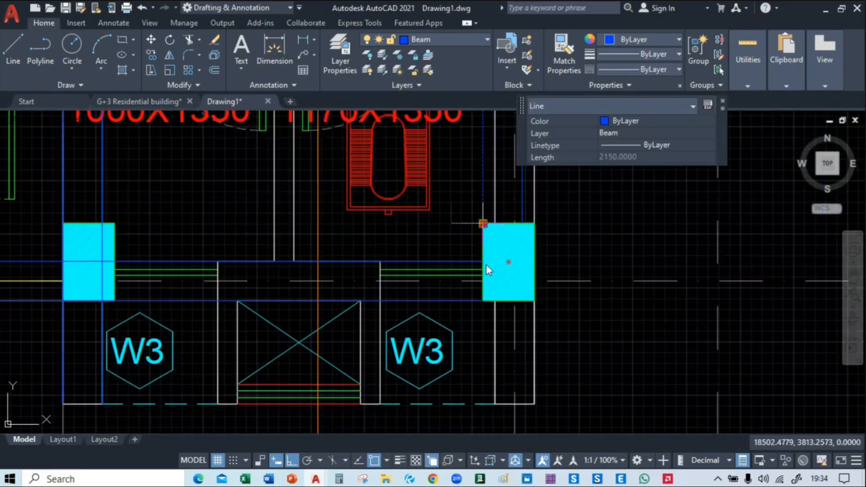
{"action": "left_click", "coordinate": [481, 401]}
{"action": "key", "text": "Escape"}
{"action": "left_click", "coordinate": [522, 187]}
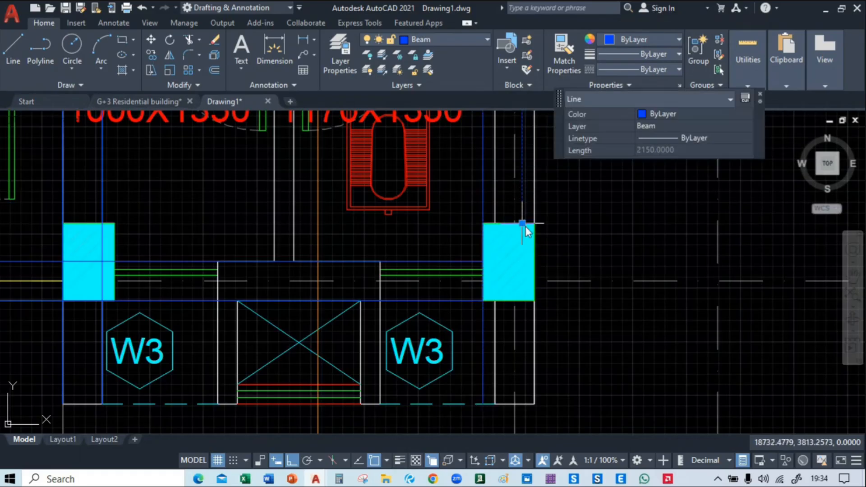
{"action": "left_click", "coordinate": [522, 224]}
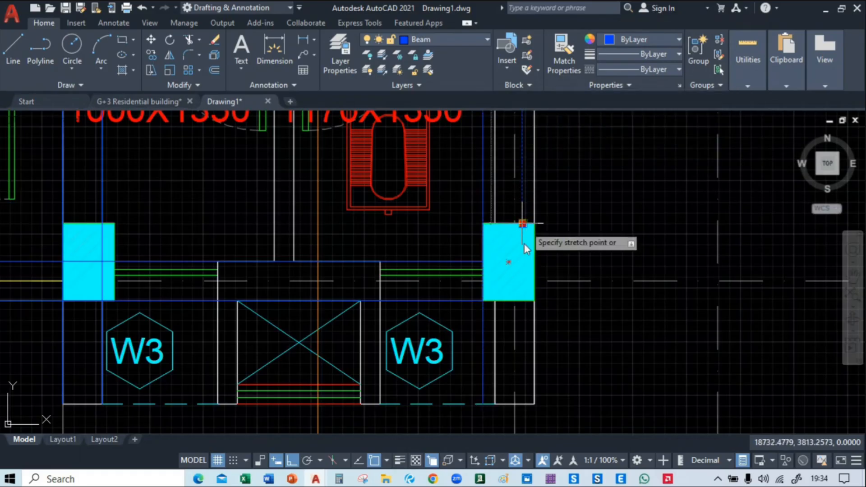
{"action": "left_click", "coordinate": [523, 406]}
{"action": "key", "text": "Escape"}
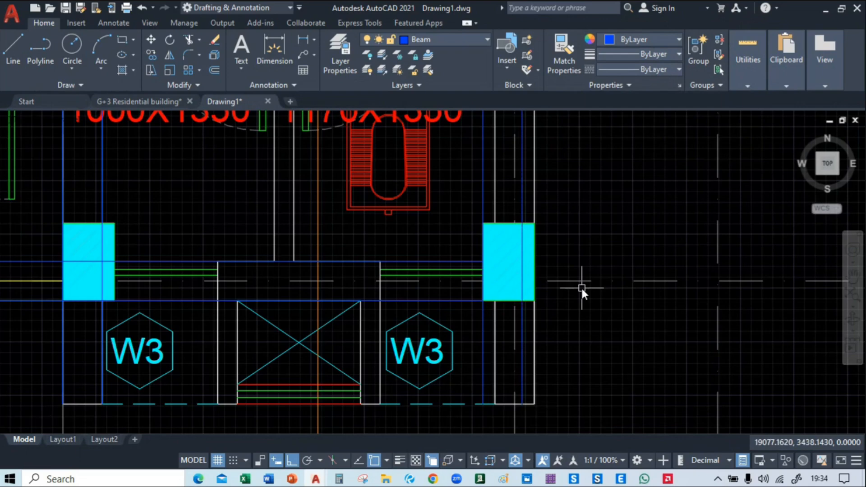
Review the beams over the whole ground floor plan alongside the separate beam layout and the framing plan
{"action": "scroll", "coordinate": [581, 286], "scroll_direction": "down", "scroll_amount": 5}
{"action": "mouse_move", "coordinate": [422, 351]}
{"action": "middle_mouse_down"}
{"action": "mouse_move", "coordinate": [397, 321]}
{"action": "mouse_move", "coordinate": [582, 296]}
{"action": "middle_mouse_up"}
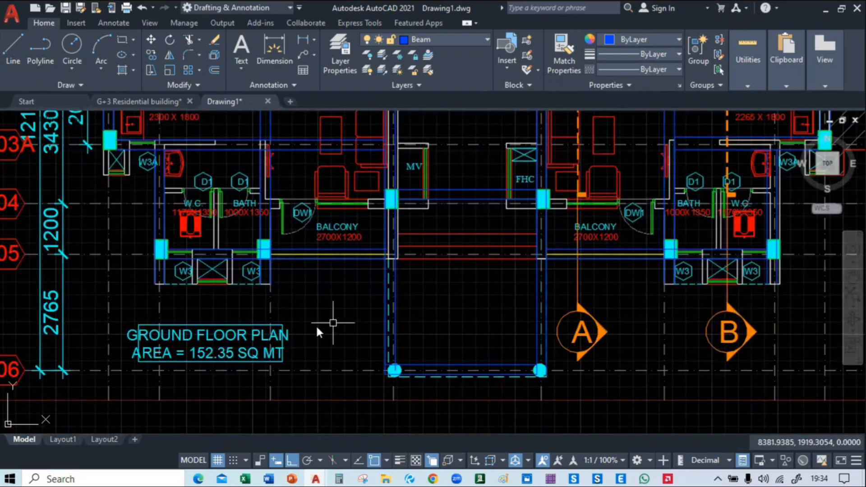
{"action": "middle_click_drag", "start_coordinate": [312, 312], "coordinate": [331, 349]}
{"action": "scroll", "coordinate": [322, 337], "scroll_direction": "down", "scroll_amount": 2}
{"action": "scroll", "coordinate": [321, 334], "scroll_direction": "down", "scroll_amount": 2}
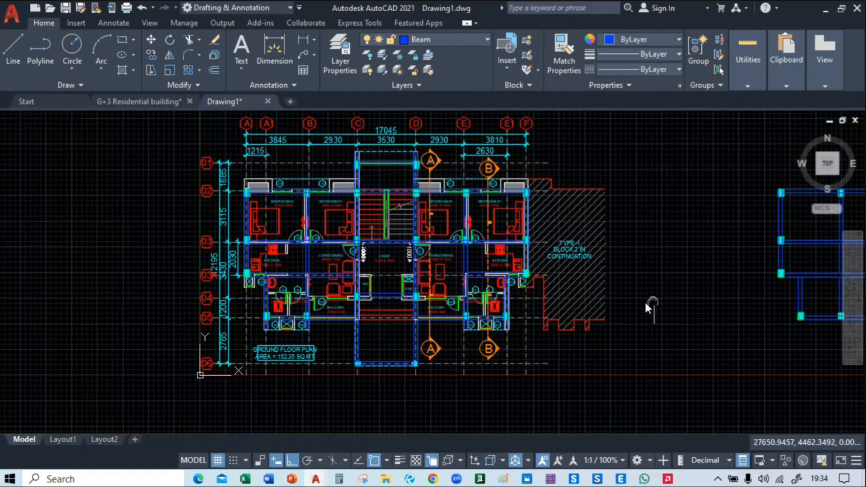
{"action": "mouse_move", "coordinate": [652, 303]}
{"action": "middle_mouse_down"}
{"action": "mouse_move", "coordinate": [62, 304]}
{"action": "mouse_move", "coordinate": [393, 226]}
{"action": "middle_mouse_up"}
{"action": "scroll", "coordinate": [304, 242], "scroll_direction": "down", "scroll_amount": 2}
{"action": "scroll", "coordinate": [304, 242], "scroll_direction": "down", "scroll_amount": 1}
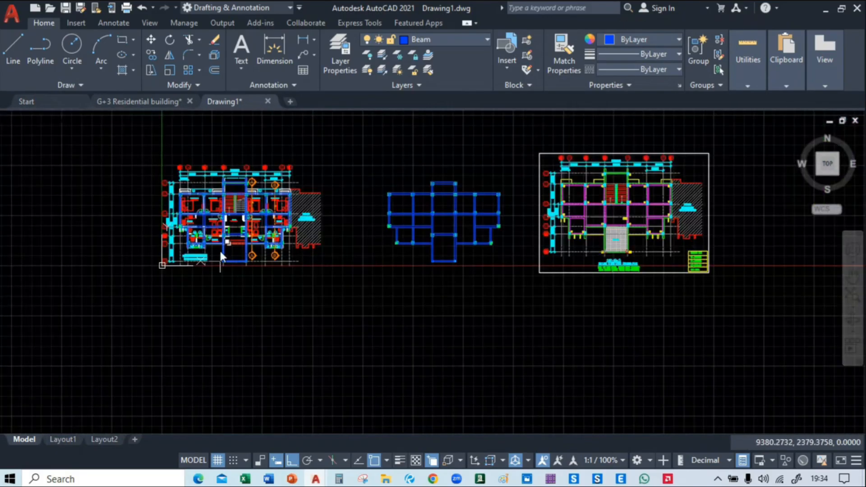
Examine the beams from grid 05 up to the projecting walls north of grid 02, ending at the grid A column beside window W1
{"action": "scroll", "coordinate": [211, 284], "scroll_direction": "up", "scroll_amount": 6}
{"action": "mouse_move", "coordinate": [310, 296]}
{"action": "middle_mouse_down"}
{"action": "mouse_move", "coordinate": [274, 332]}
{"action": "mouse_move", "coordinate": [304, 356]}
{"action": "middle_mouse_up"}
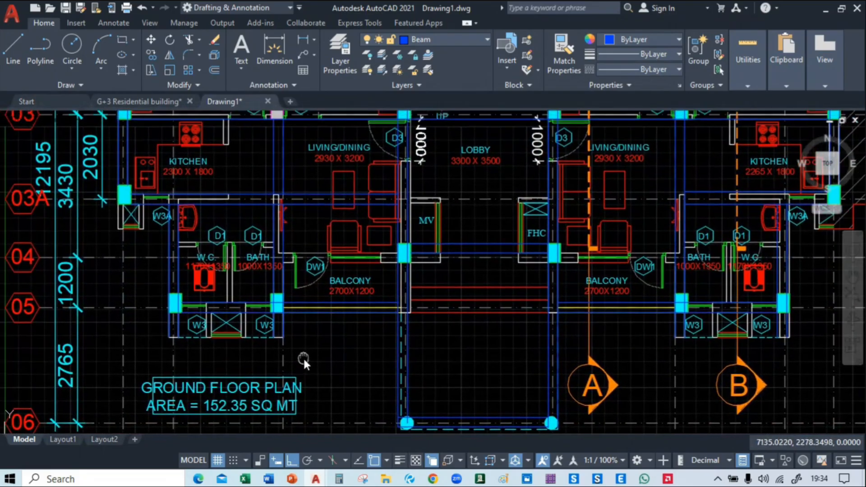
{"action": "middle_click_drag", "start_coordinate": [336, 237], "coordinate": [384, 291]}
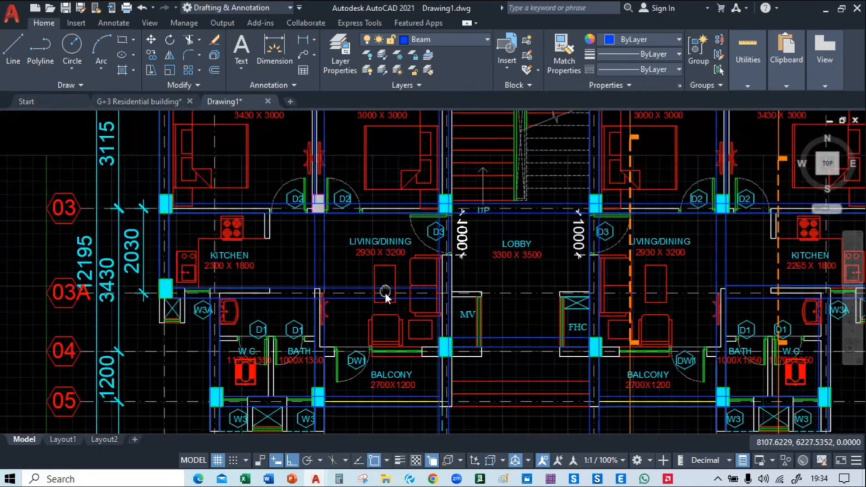
{"action": "middle_click_drag", "start_coordinate": [384, 112], "coordinate": [253, 328]}
{"action": "middle_click_drag", "start_coordinate": [546, 324], "coordinate": [378, 248]}
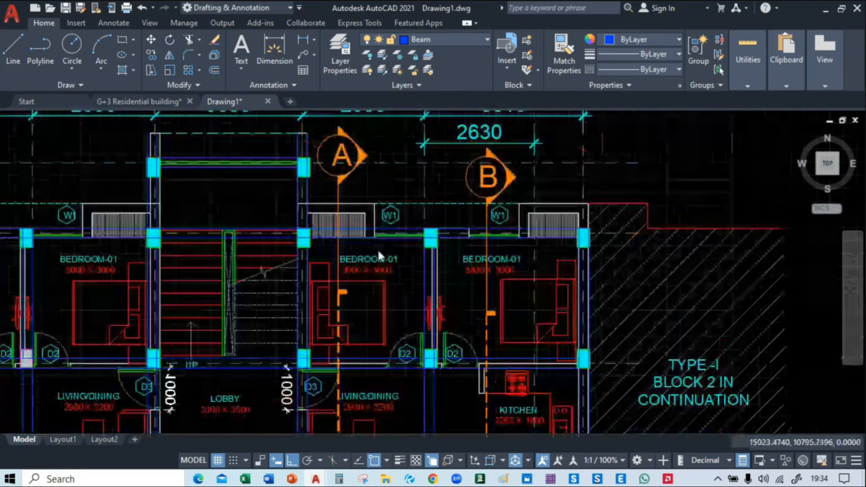
{"action": "middle_click_drag", "start_coordinate": [282, 213], "coordinate": [147, 212]}
{"action": "scroll", "coordinate": [683, 194], "scroll_direction": "down", "scroll_amount": 5}
{"action": "scroll", "coordinate": [683, 194], "scroll_direction": "up", "scroll_amount": 3}
{"action": "middle_click_drag", "start_coordinate": [682, 193], "coordinate": [383, 252]}
{"action": "scroll", "coordinate": [383, 252], "scroll_direction": "up", "scroll_amount": 7}
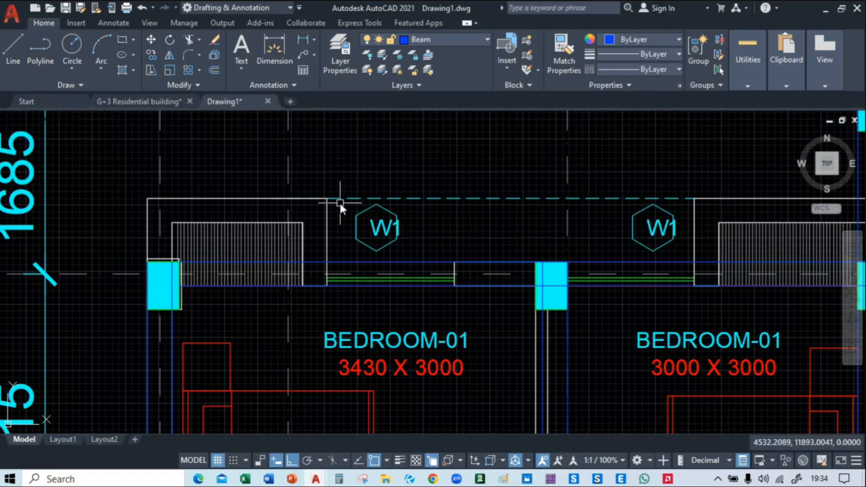
{"action": "scroll", "coordinate": [156, 227], "scroll_direction": "up", "scroll_amount": 2}
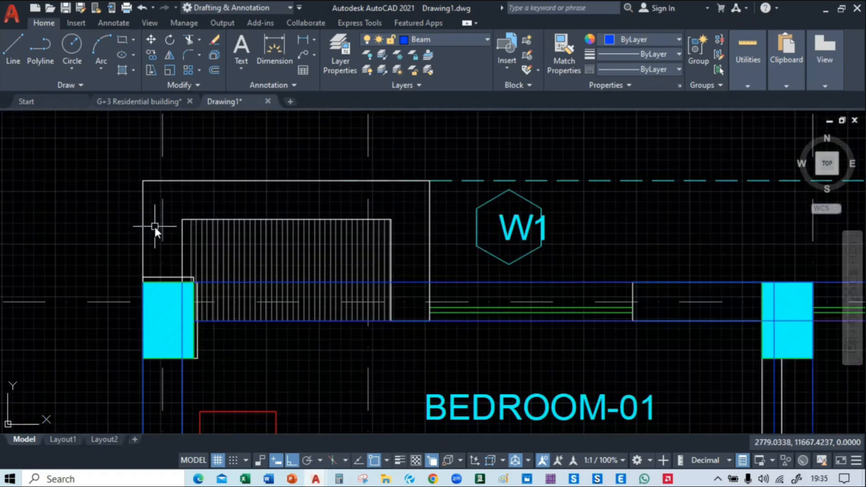
Create a new layer named outline in the drawing's layer list
{"action": "left_click", "coordinate": [13, 49]}
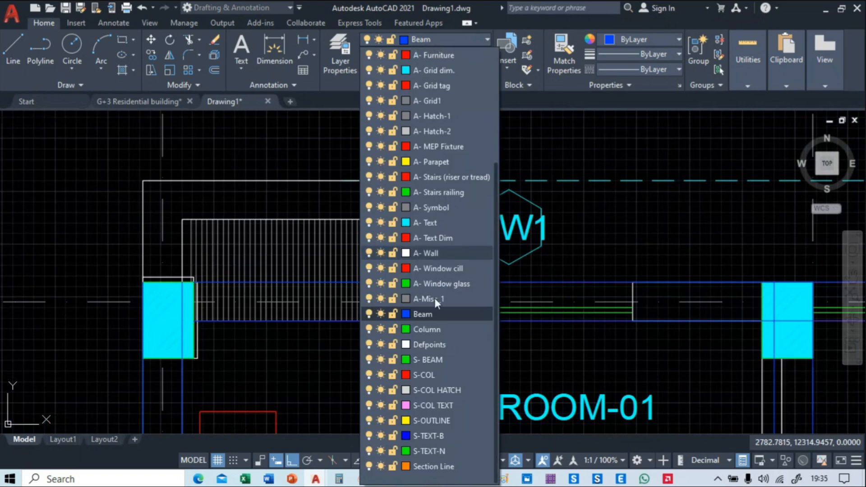
{"action": "left_click", "coordinate": [344, 49]}
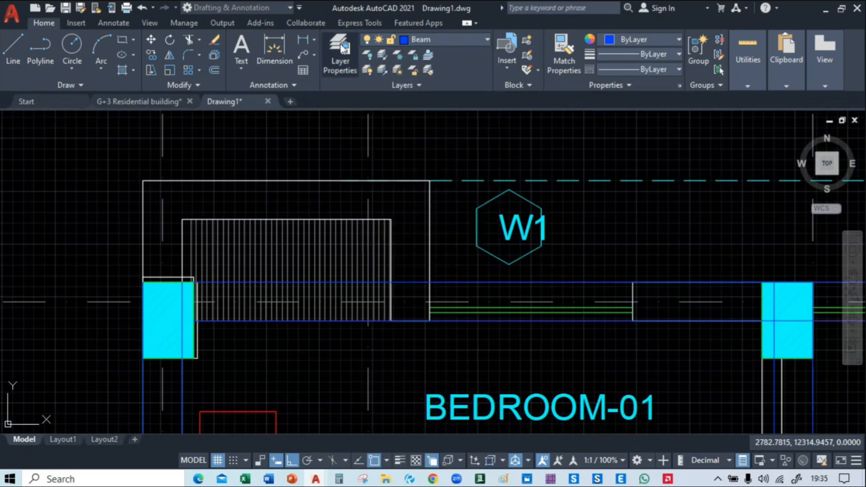
{"action": "left_click", "coordinate": [343, 48]}
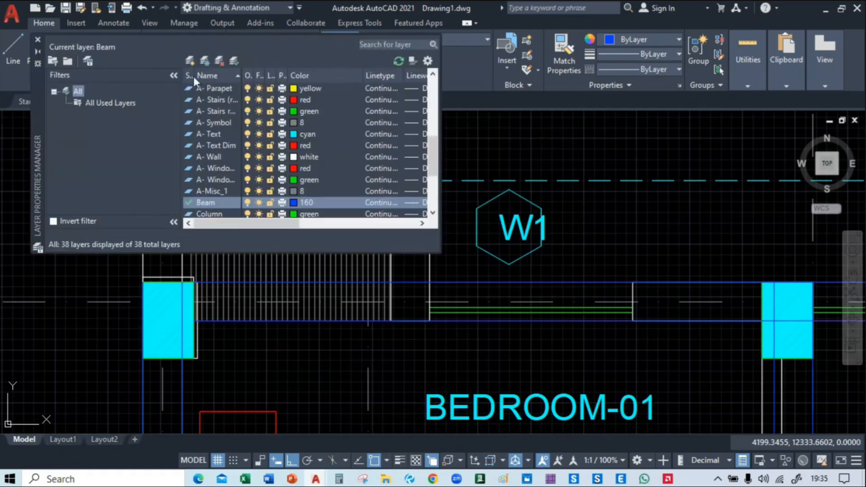
{"action": "left_click", "coordinate": [189, 62]}
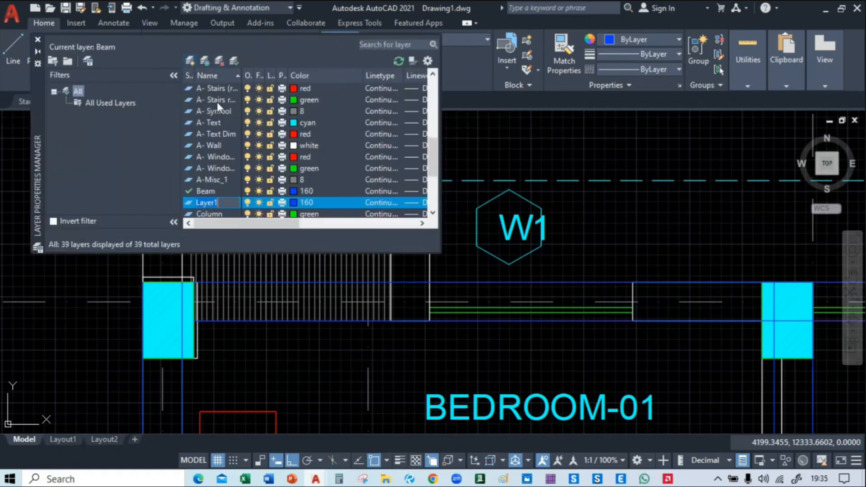
{"action": "type", "text": "outline"}
Set the outline layer's color to index 50 and make it the current layer
{"action": "left_click", "coordinate": [295, 202]}
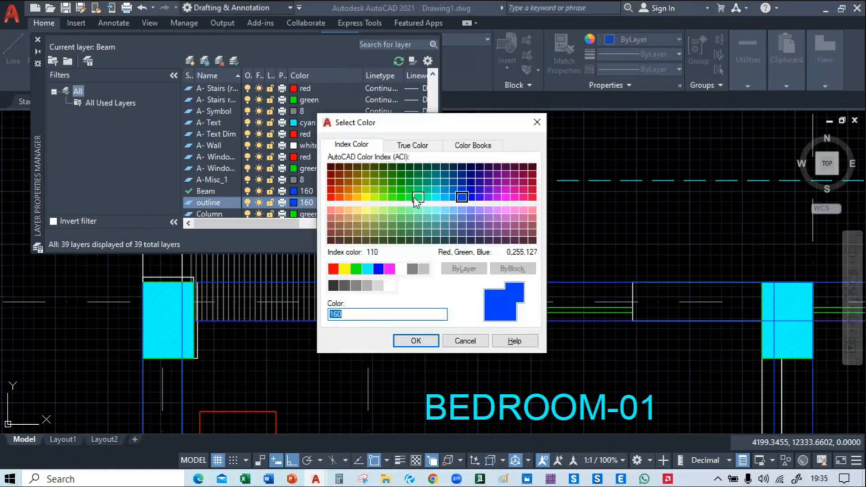
{"action": "left_click", "coordinate": [364, 197]}
{"action": "left_click", "coordinate": [416, 341]}
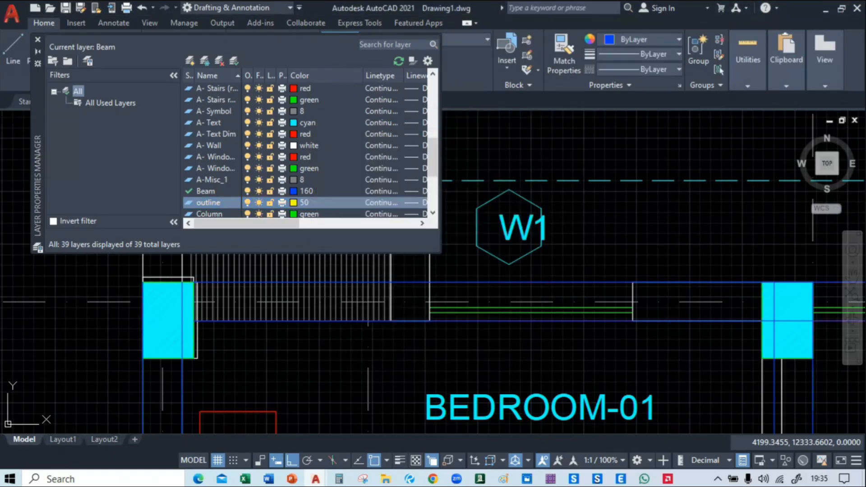
{"action": "left_click", "coordinate": [38, 39]}
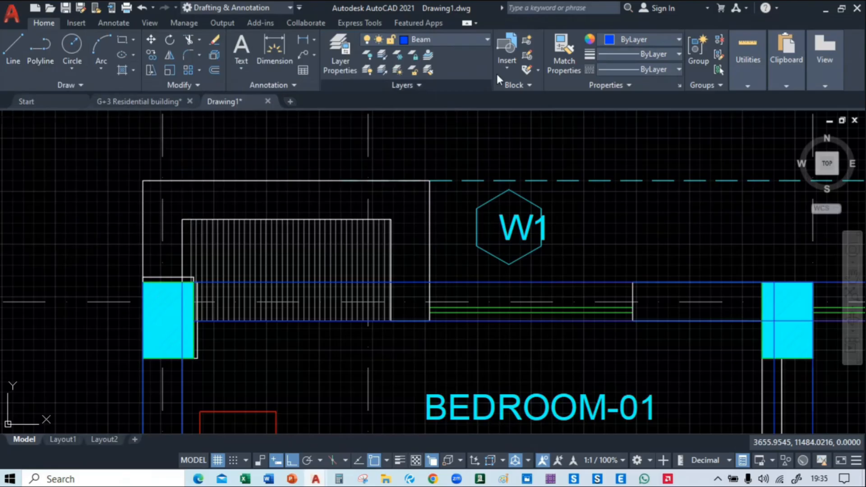
{"action": "left_click", "coordinate": [444, 39]}
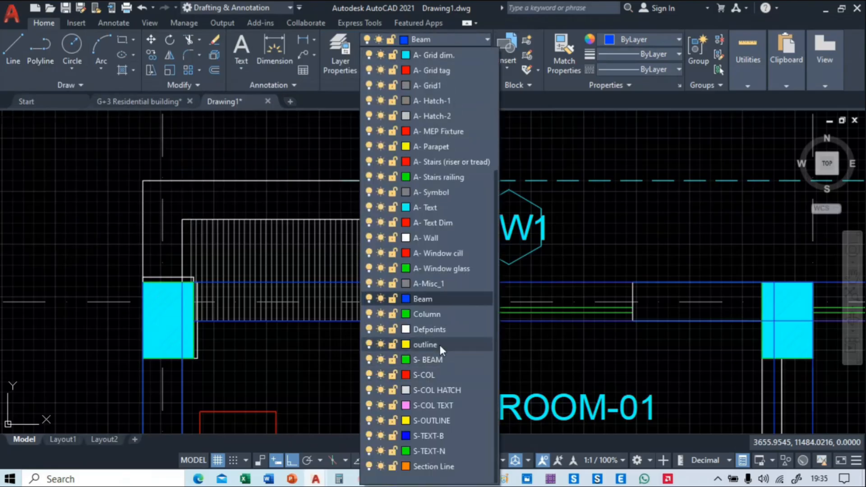
{"action": "left_click", "coordinate": [426, 344]}
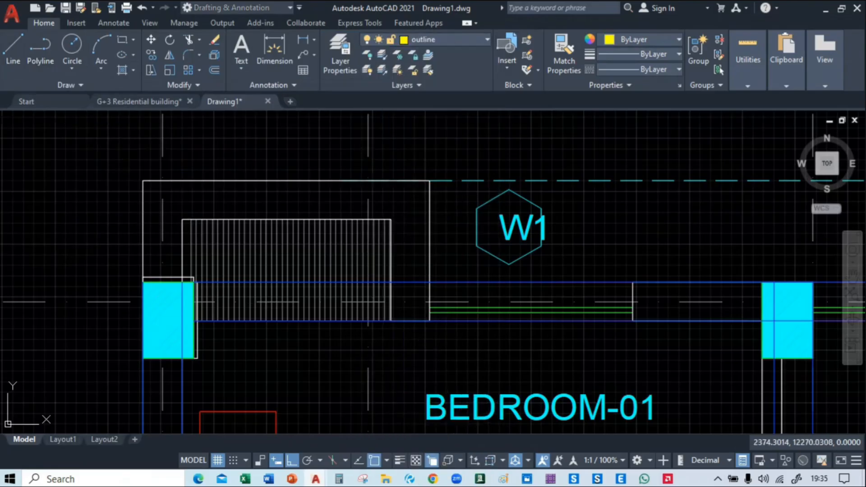
Trace the projecting wall at the grid A/02 column with lines from the column's northwest corner around to the beam's lower edge beside window W1
{"action": "key", "text": "l"}
{"action": "key", "text": "Return"}
{"action": "left_click", "coordinate": [144, 282]}
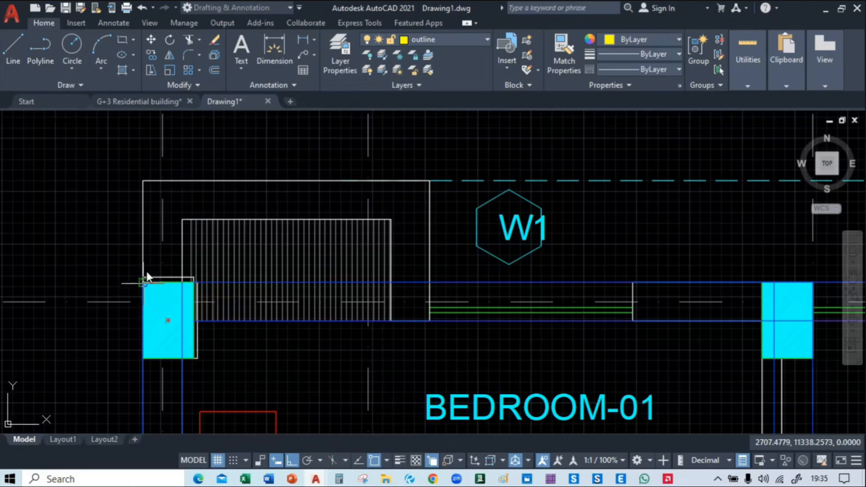
{"action": "left_click", "coordinate": [140, 179]}
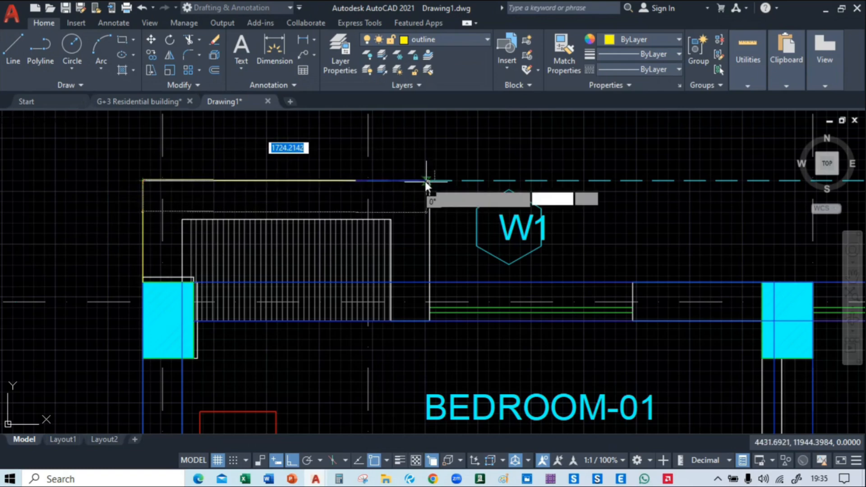
{"action": "scroll", "coordinate": [425, 181], "scroll_direction": "up", "scroll_amount": 3}
{"action": "scroll", "coordinate": [433, 178], "scroll_direction": "up", "scroll_amount": 1}
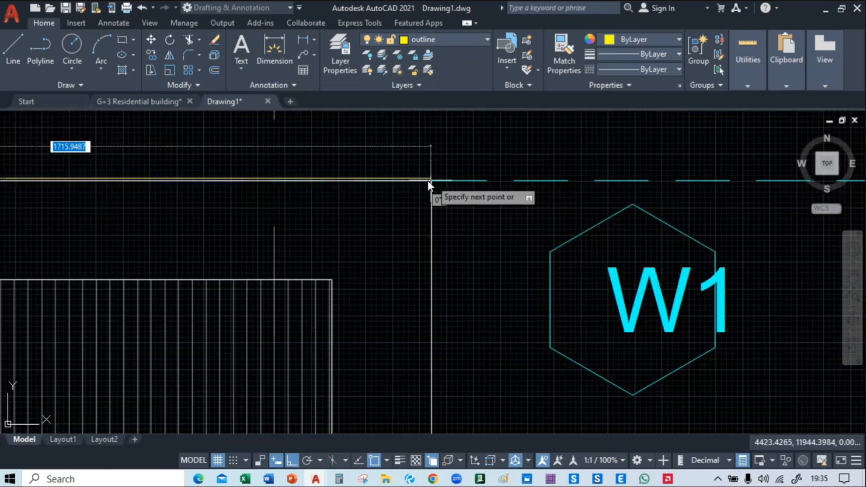
{"action": "left_click", "coordinate": [429, 181]}
{"action": "middle_click_drag", "start_coordinate": [432, 327], "coordinate": [416, 166]}
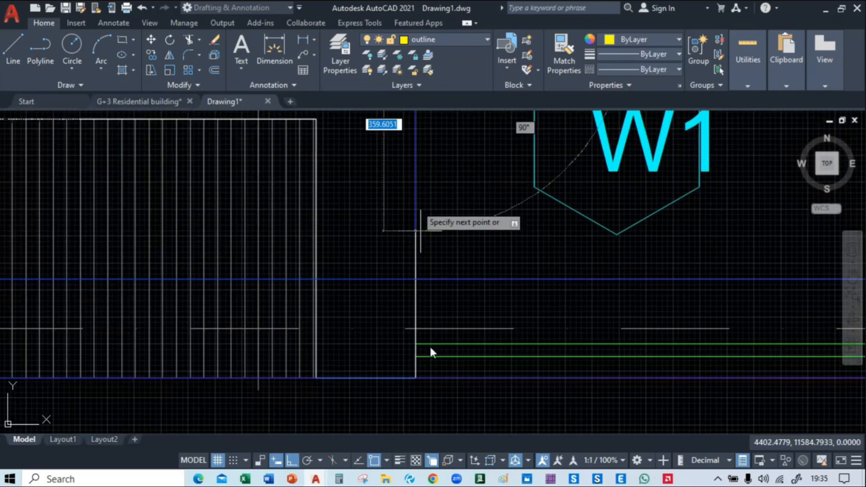
{"action": "left_click", "coordinate": [416, 379]}
{"action": "key", "text": "Escape"}
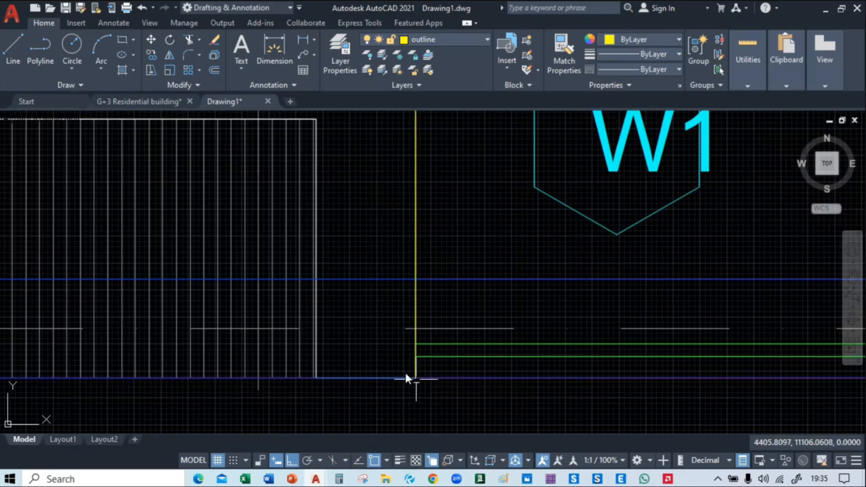
Copy the three outline lines to the second Bedroom-01 projection, placing their southeast end where the beam's lower edge meets the east face of the column beside the stairs
{"action": "scroll", "coordinate": [321, 313], "scroll_direction": "down", "scroll_amount": 6}
{"action": "mouse_move", "coordinate": [455, 349]}
{"action": "middle_mouse_down"}
{"action": "mouse_move", "coordinate": [382, 302]}
{"action": "mouse_move", "coordinate": [231, 304]}
{"action": "mouse_move", "coordinate": [456, 305]}
{"action": "middle_mouse_up"}
{"action": "scroll", "coordinate": [241, 304], "scroll_direction": "down", "scroll_amount": 2}
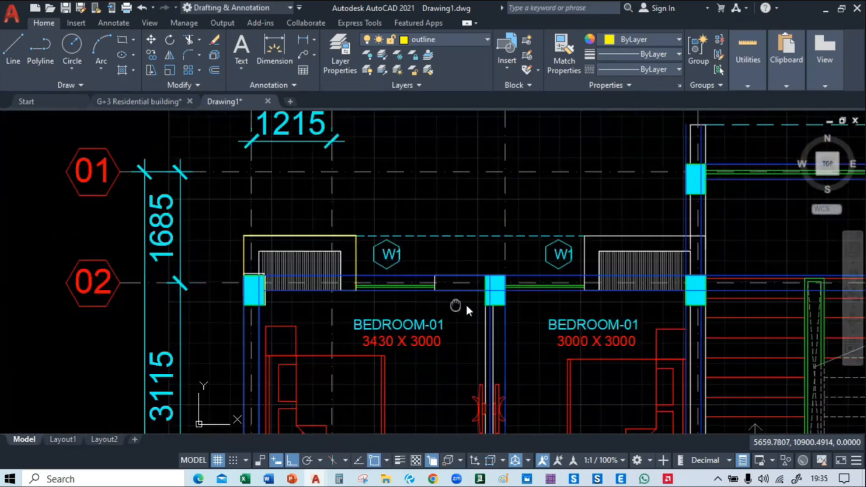
{"action": "scroll", "coordinate": [271, 238], "scroll_direction": "up", "scroll_amount": 4}
{"action": "left_click", "coordinate": [270, 252]}
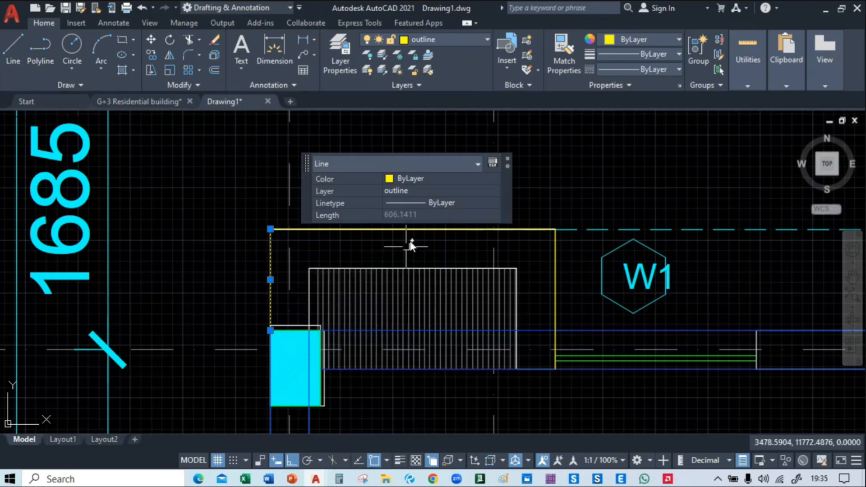
{"action": "left_click", "coordinate": [436, 229]}
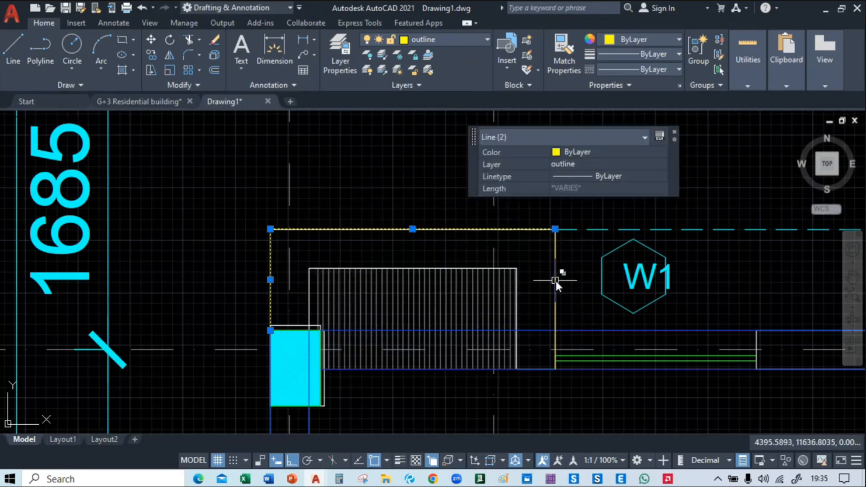
{"action": "left_click", "coordinate": [556, 281]}
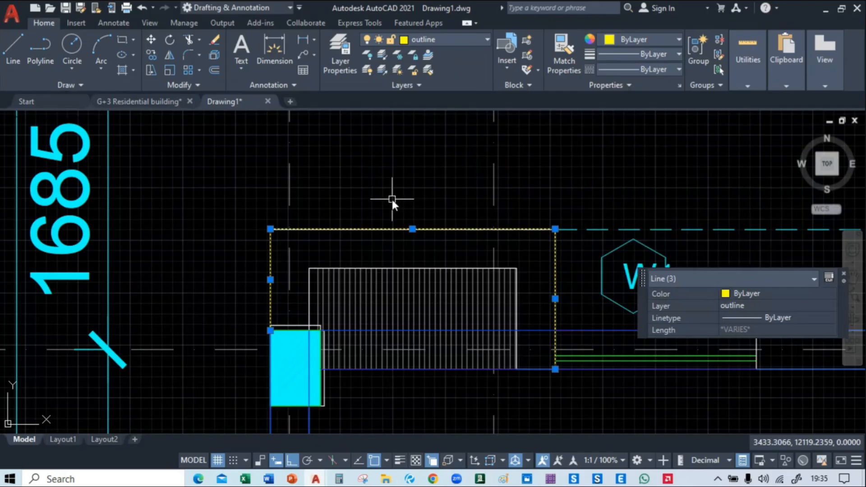
{"action": "type", "text": "m"}
{"action": "key", "text": "Return"}
{"action": "middle_click_drag", "start_coordinate": [435, 305], "coordinate": [238, 304]}
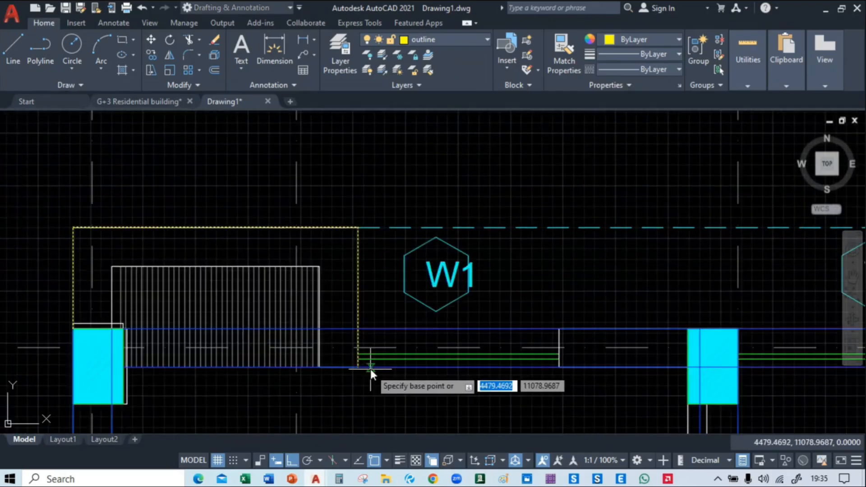
{"action": "left_click", "coordinate": [358, 367]}
{"action": "middle_click_drag", "start_coordinate": [359, 368], "coordinate": [414, 362]}
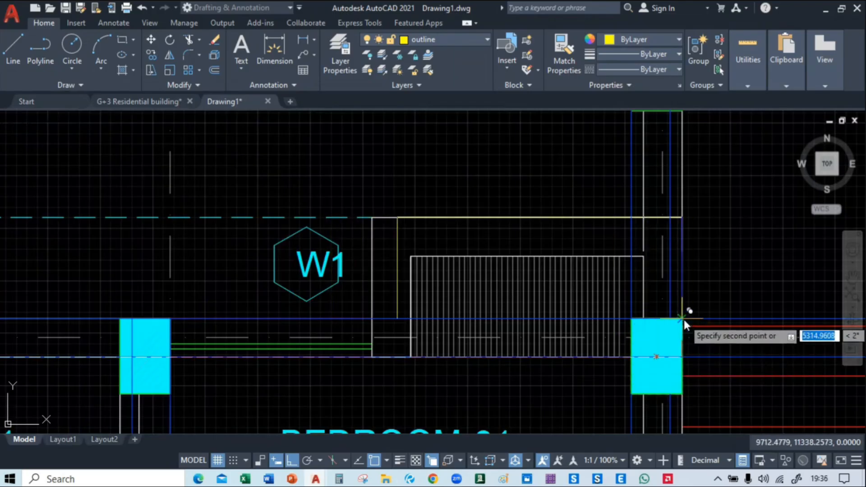
{"action": "key", "text": "ctrl+z"}
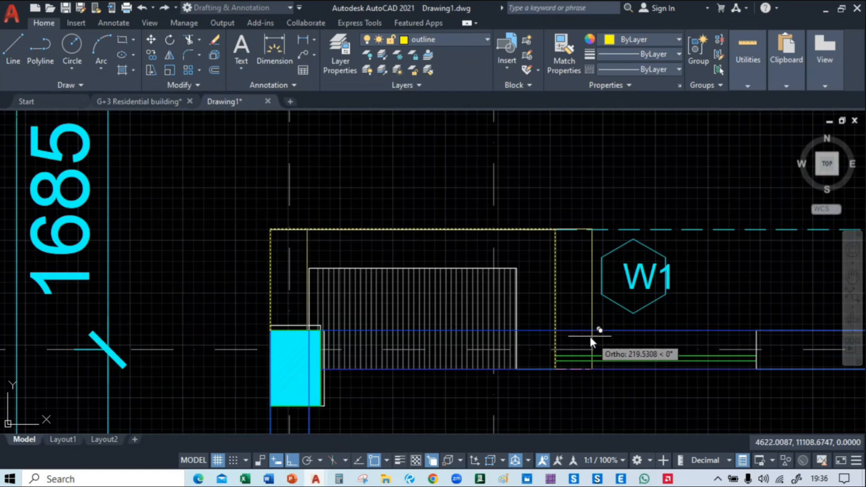
{"action": "middle_click_drag", "start_coordinate": [636, 290], "coordinate": [102, 264]}
{"action": "middle_click_drag", "start_coordinate": [611, 313], "coordinate": [179, 332]}
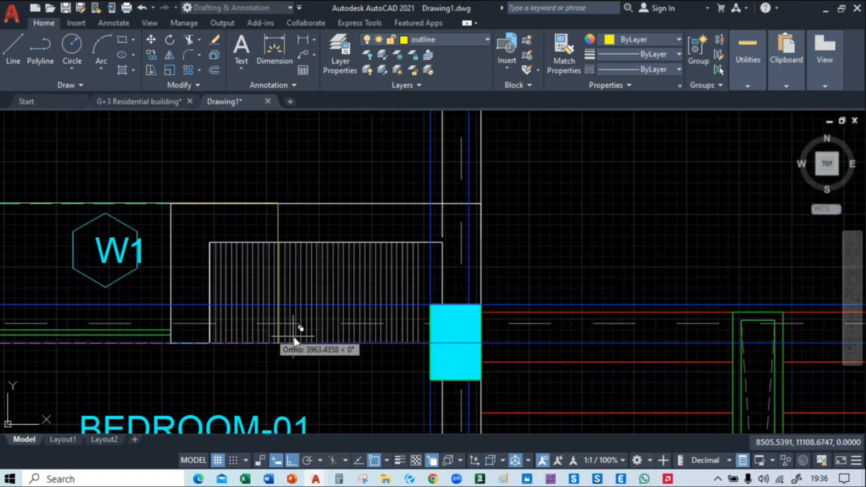
{"action": "left_click", "coordinate": [481, 344]}
Stretch both ends of the copied outline's west line onto the projecting wall's west edge, from the beam's upper edge to the wall corner
{"action": "middle_click_drag", "start_coordinate": [207, 340], "coordinate": [389, 267]}
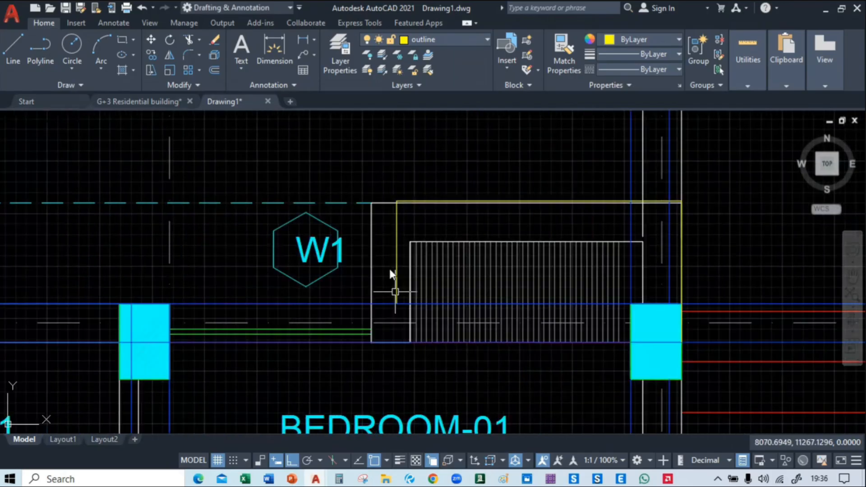
{"action": "scroll", "coordinate": [426, 217], "scroll_direction": "up", "scroll_amount": 4}
{"action": "scroll", "coordinate": [421, 219], "scroll_direction": "down", "scroll_amount": 4}
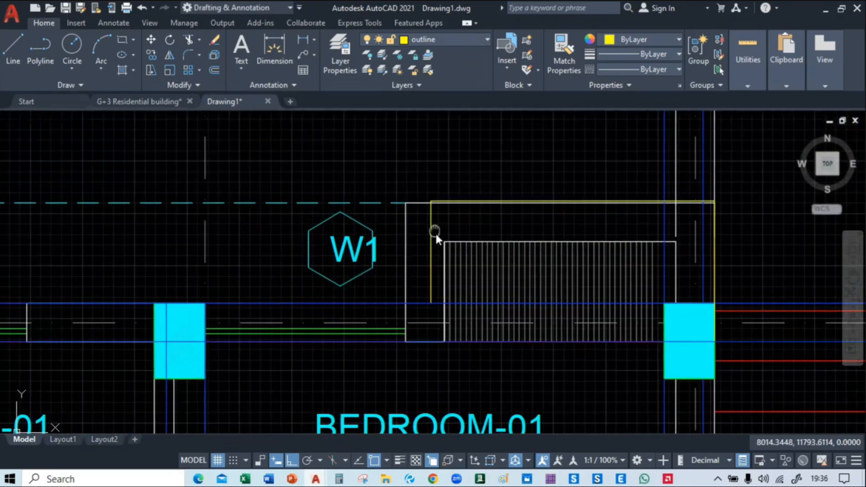
{"action": "scroll", "coordinate": [440, 246], "scroll_direction": "up", "scroll_amount": 2}
{"action": "left_click", "coordinate": [441, 251]}
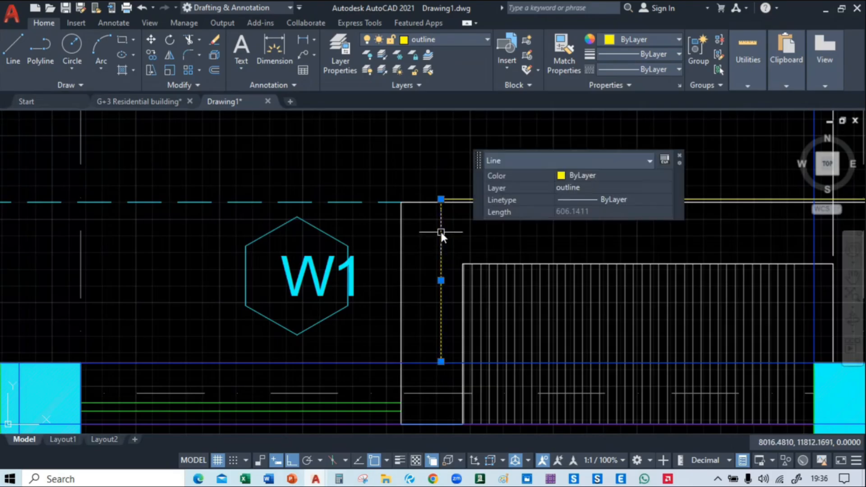
{"action": "left_click", "coordinate": [441, 361]}
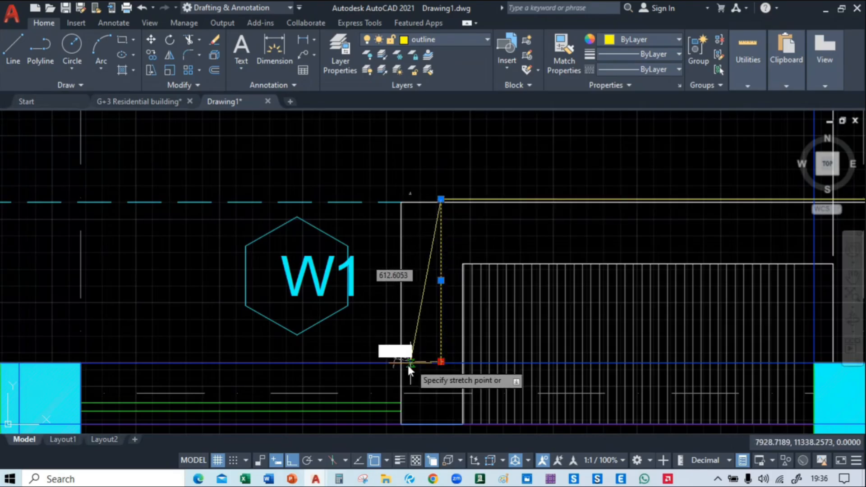
{"action": "left_click", "coordinate": [401, 364]}
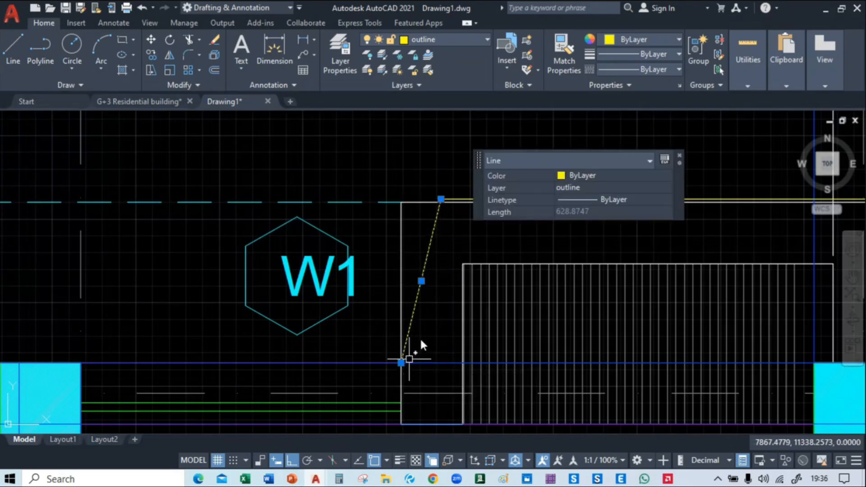
{"action": "left_click", "coordinate": [441, 199]}
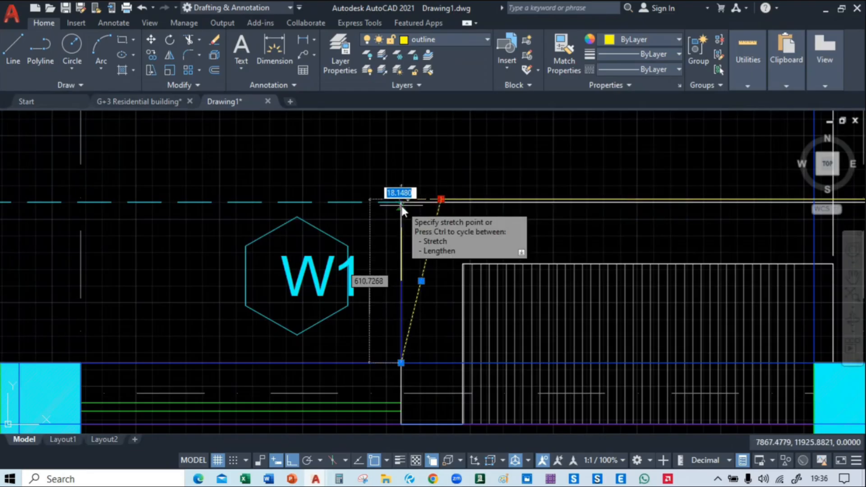
{"action": "left_click", "coordinate": [400, 201]}
{"action": "mouse_move", "coordinate": [416, 323]}
{"action": "middle_mouse_down"}
{"action": "mouse_move", "coordinate": [400, 198]}
{"action": "mouse_move", "coordinate": [367, 373]}
{"action": "middle_mouse_up"}
{"action": "left_click", "coordinate": [387, 201]}
{"action": "left_click", "coordinate": [404, 197]}
Stretch the upper end of the copied outline's west line north past the level of the horizontal outline line
{"action": "scroll", "coordinate": [377, 262], "scroll_direction": "up", "scroll_amount": 2}
{"action": "scroll", "coordinate": [381, 264], "scroll_direction": "down", "scroll_amount": 2}
{"action": "scroll", "coordinate": [267, 290], "scroll_direction": "up", "scroll_amount": 3}
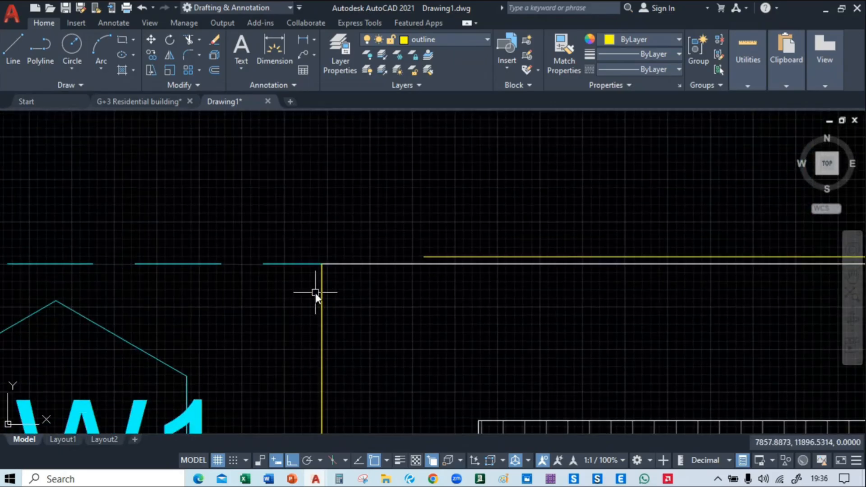
{"action": "left_click", "coordinate": [324, 270]}
{"action": "left_click", "coordinate": [365, 340]}
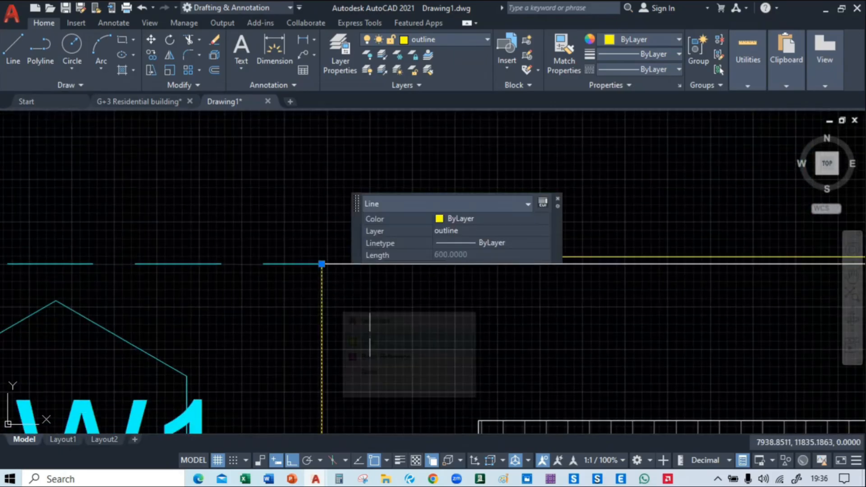
{"action": "left_click", "coordinate": [321, 264]}
{"action": "left_click", "coordinate": [322, 220]}
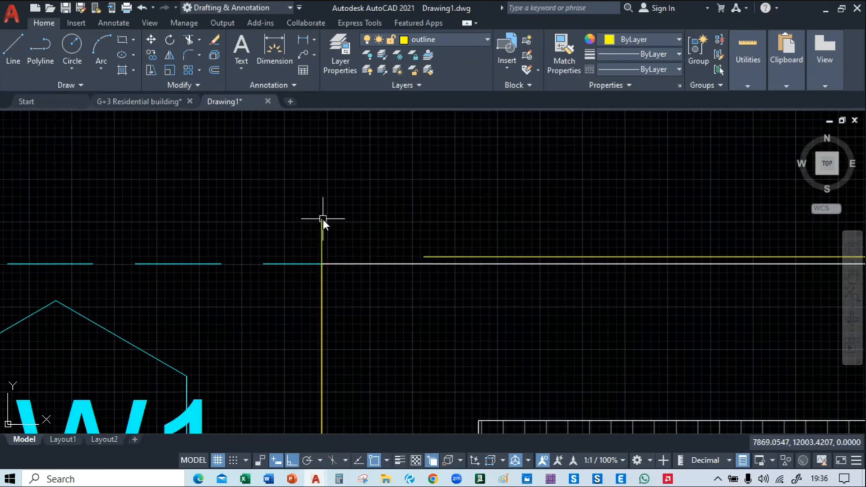
Extend the copied horizontal outline line west to meet the vertical outline line
{"action": "type", "text": "ex"}
{"action": "key", "text": "Return"}
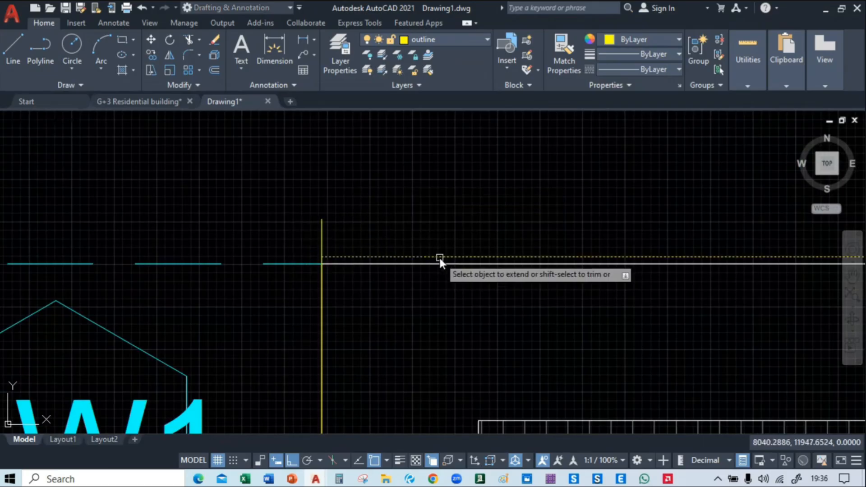
{"action": "left_click", "coordinate": [440, 257]}
{"action": "key", "text": "Escape"}
Trim the part of the vertical outline line that overhangs north of the horizontal outline line
{"action": "type", "text": "tr"}
{"action": "key", "text": "Return"}
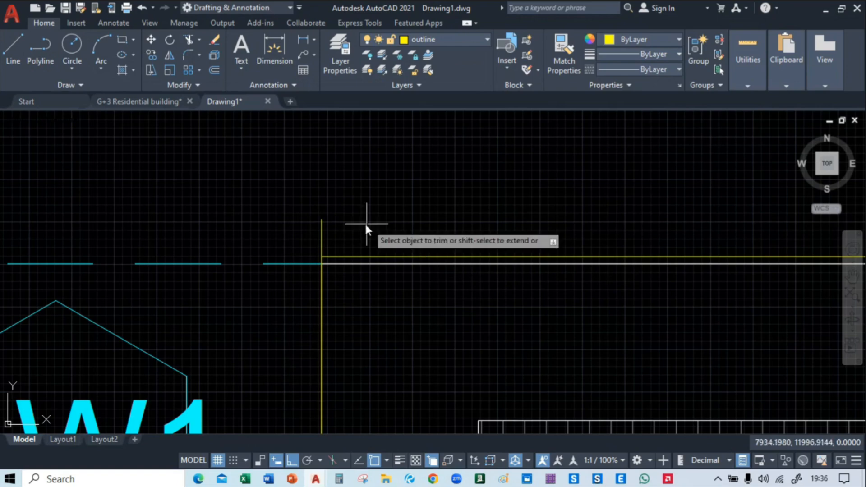
{"action": "left_click_drag", "start_coordinate": [366, 224], "coordinate": [266, 235]}
{"action": "scroll", "coordinate": [483, 251], "scroll_direction": "down", "scroll_amount": 8}
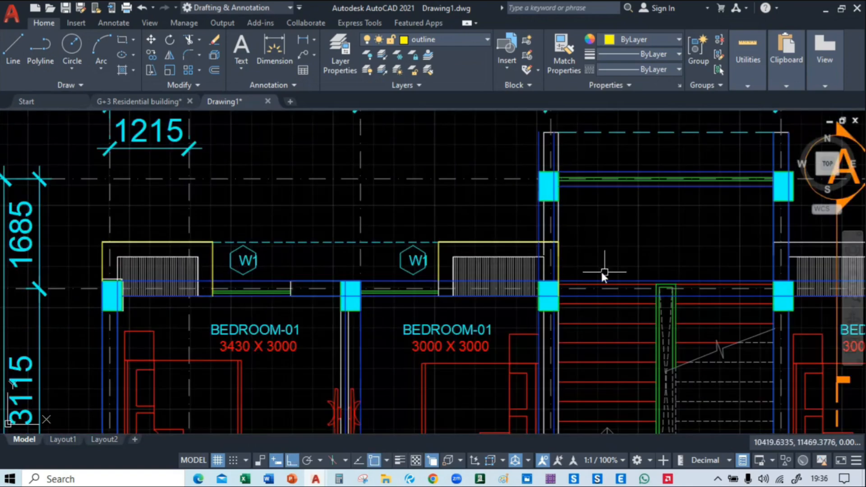
{"action": "mouse_move", "coordinate": [603, 273]}
{"action": "middle_mouse_down"}
{"action": "mouse_move", "coordinate": [574, 253]}
{"action": "mouse_move", "coordinate": [658, 254]}
{"action": "mouse_move", "coordinate": [67, 252]}
{"action": "mouse_move", "coordinate": [211, 261]}
{"action": "mouse_move", "coordinate": [428, 232]}
{"action": "mouse_move", "coordinate": [140, 224]}
{"action": "mouse_move", "coordinate": [238, 234]}
{"action": "middle_mouse_up"}
{"action": "scroll", "coordinate": [237, 233], "scroll_direction": "up", "scroll_amount": 4}
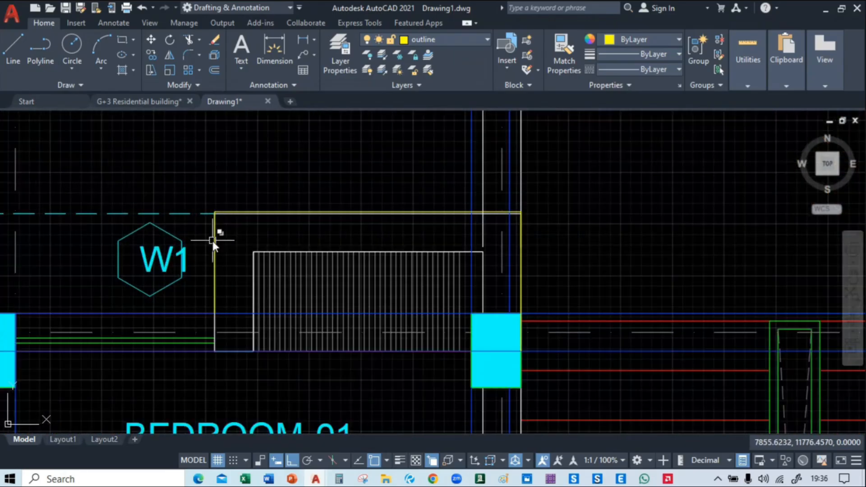
Try to copy the three outline lines beside grid C onto the easternmost projecting wall next to Block 2
{"action": "left_click", "coordinate": [212, 239]}
{"action": "left_click", "coordinate": [293, 284]}
{"action": "left_click", "coordinate": [299, 212]}
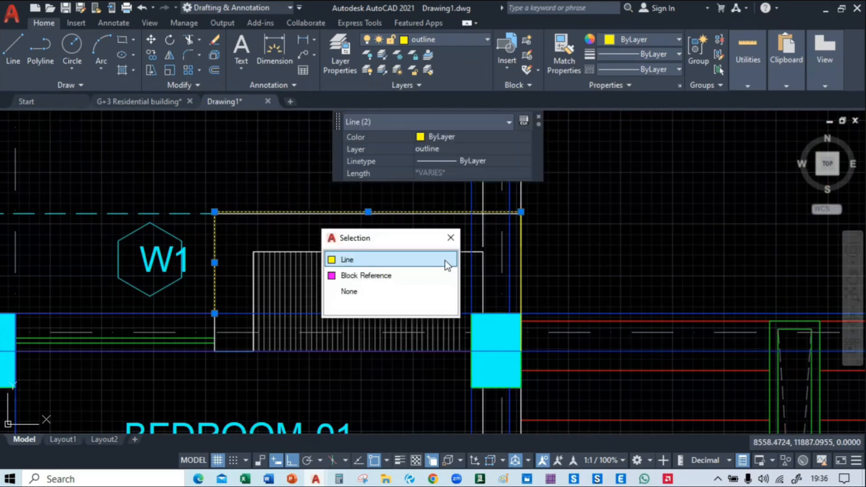
{"action": "left_click", "coordinate": [399, 261]}
{"action": "left_click", "coordinate": [533, 269]}
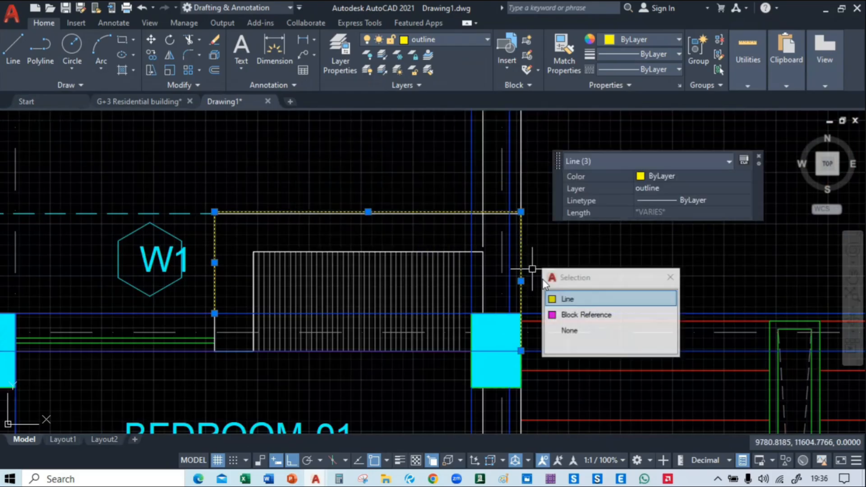
{"action": "left_click", "coordinate": [573, 299]}
{"action": "type", "text": "co"}
{"action": "key", "text": "Return"}
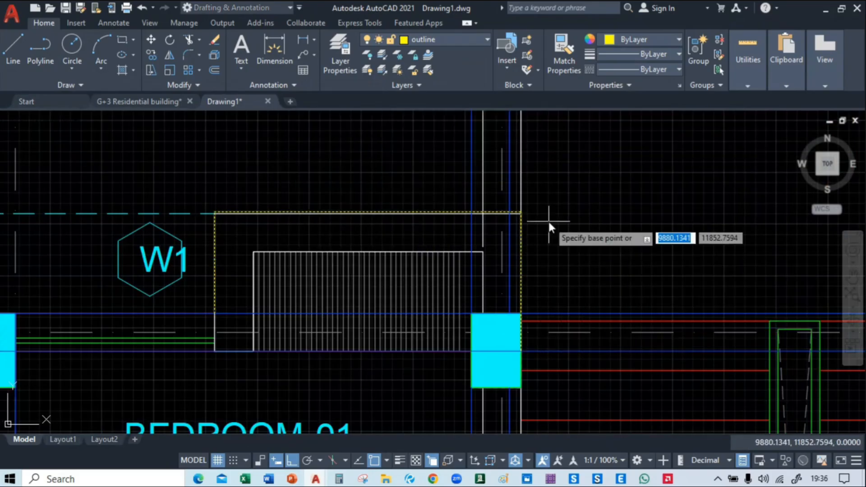
{"action": "left_click", "coordinate": [522, 212]}
{"action": "middle_click_drag", "start_coordinate": [545, 221], "coordinate": [43, 249]}
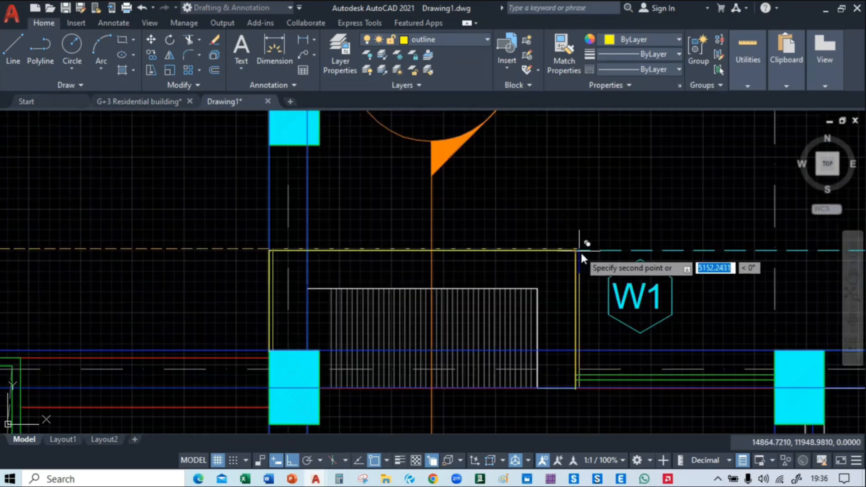
{"action": "middle_click_drag", "start_coordinate": [754, 231], "coordinate": [500, 226]}
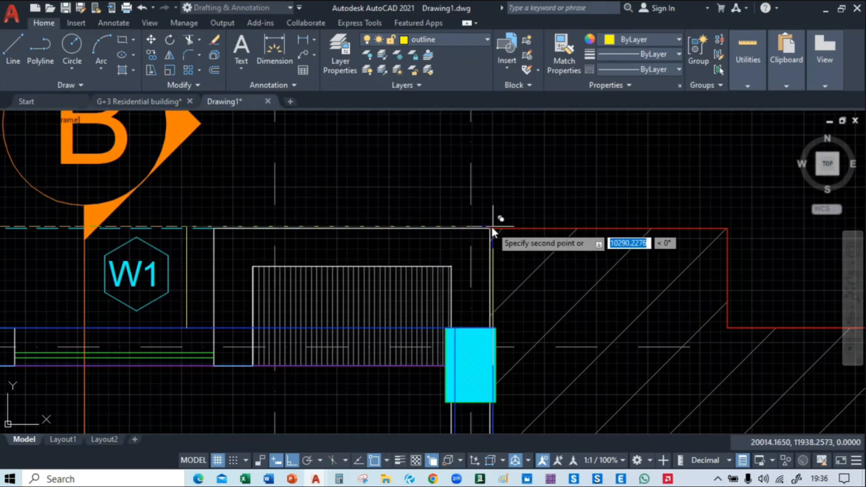
{"action": "left_click", "coordinate": [499, 227]}
{"action": "middle_click_drag", "start_coordinate": [157, 291], "coordinate": [349, 275]}
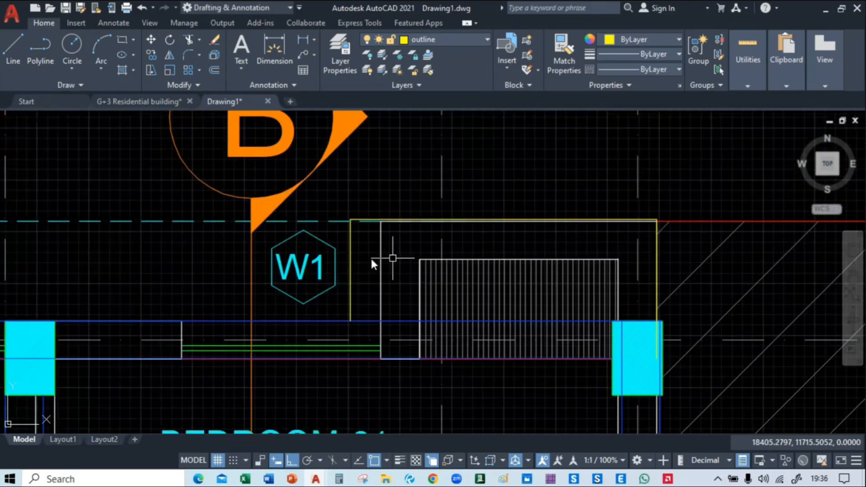
{"action": "scroll", "coordinate": [358, 260], "scroll_direction": "down", "scroll_amount": 6}
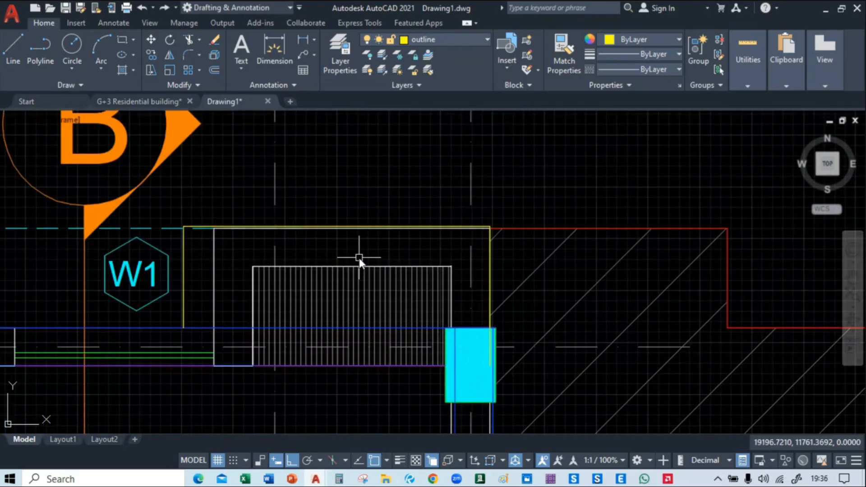
{"action": "scroll", "coordinate": [327, 267], "scroll_direction": "up", "scroll_amount": 10}
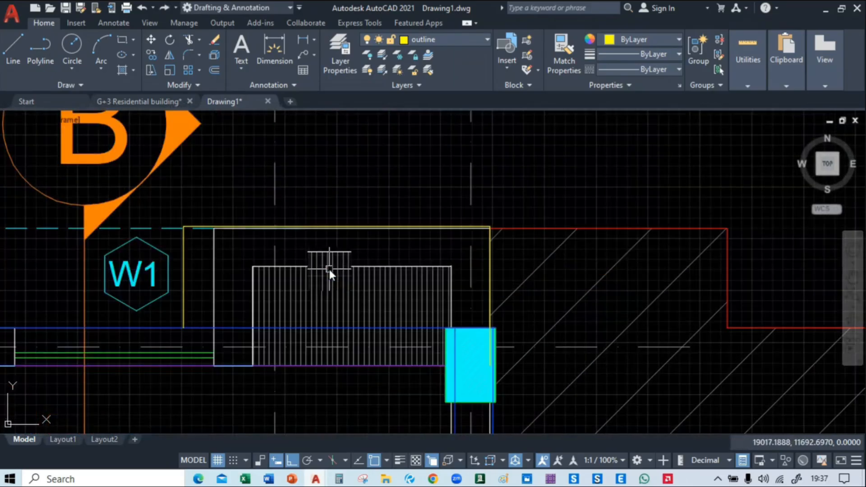
Copy the three outline lines of the projecting wall west of the stair onto the matching projecting wall east of the stair at grid D
{"action": "scroll", "coordinate": [330, 269], "scroll_direction": "down", "scroll_amount": 12}
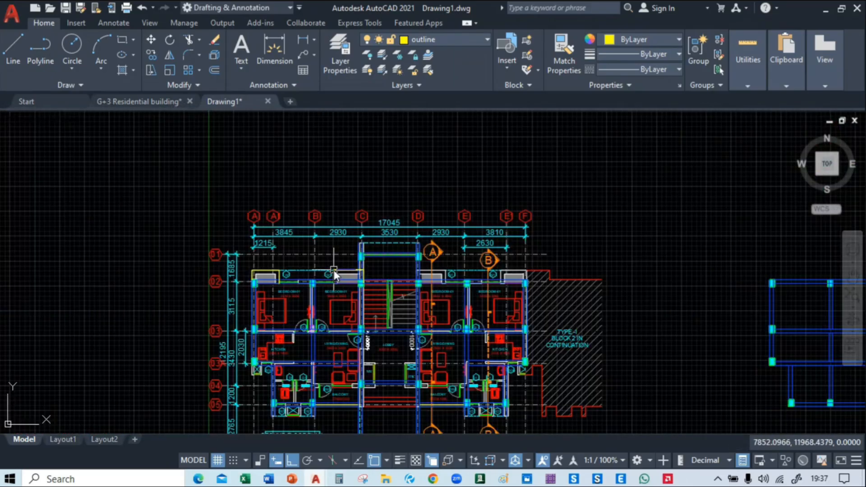
{"action": "scroll", "coordinate": [381, 280], "scroll_direction": "up", "scroll_amount": 8}
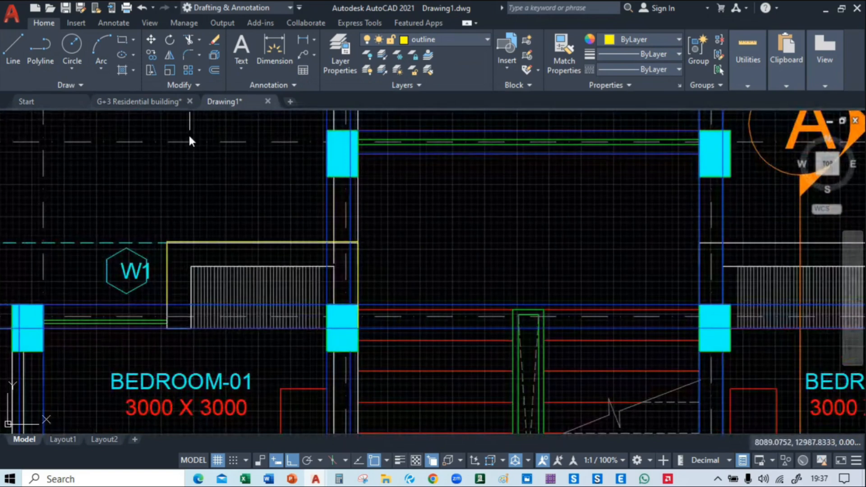
{"action": "scroll", "coordinate": [125, 258], "scroll_direction": "up", "scroll_amount": 4}
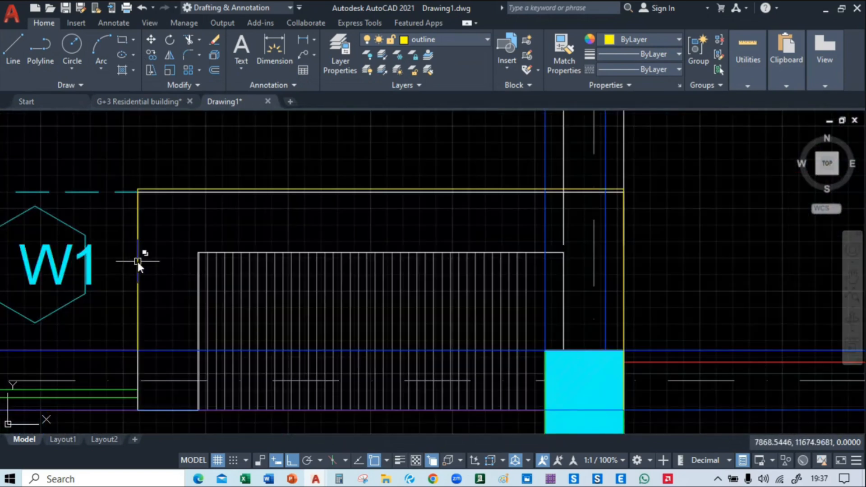
{"action": "left_click", "coordinate": [138, 261]}
{"action": "left_click", "coordinate": [218, 311]}
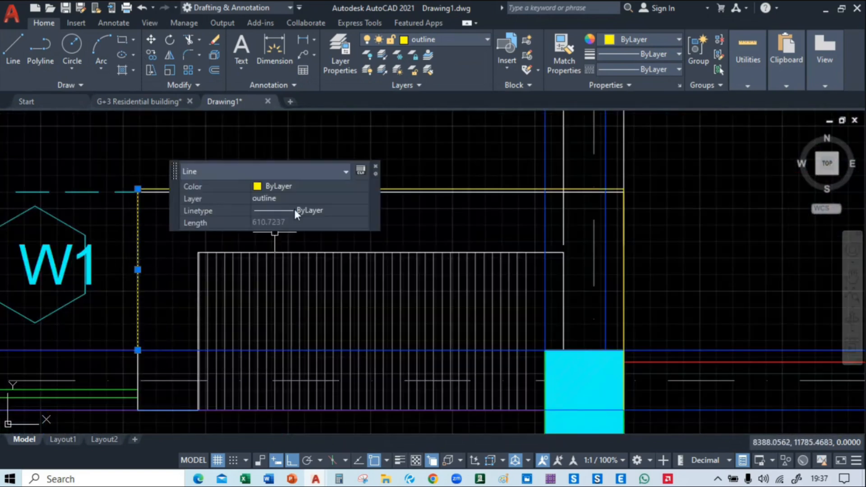
{"action": "left_click", "coordinate": [453, 190]}
{"action": "left_click", "coordinate": [626, 248]}
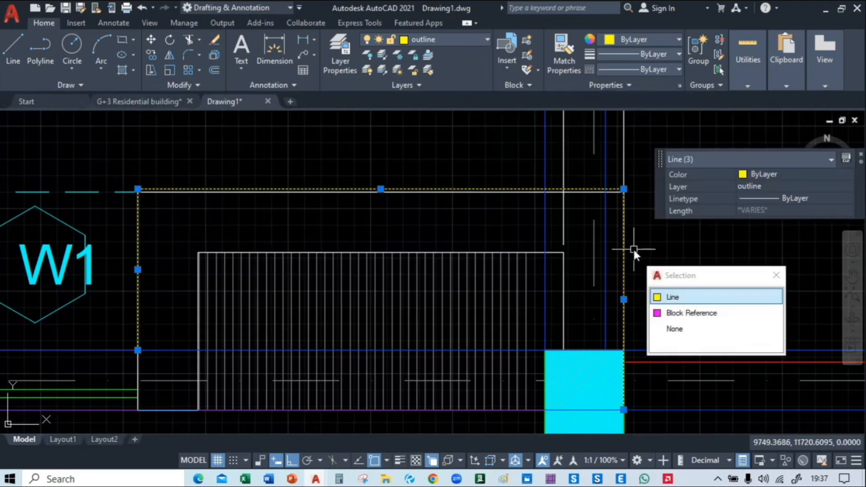
{"action": "left_click", "coordinate": [673, 294]}
{"action": "type", "text": "m"}
{"action": "key", "text": "Return"}
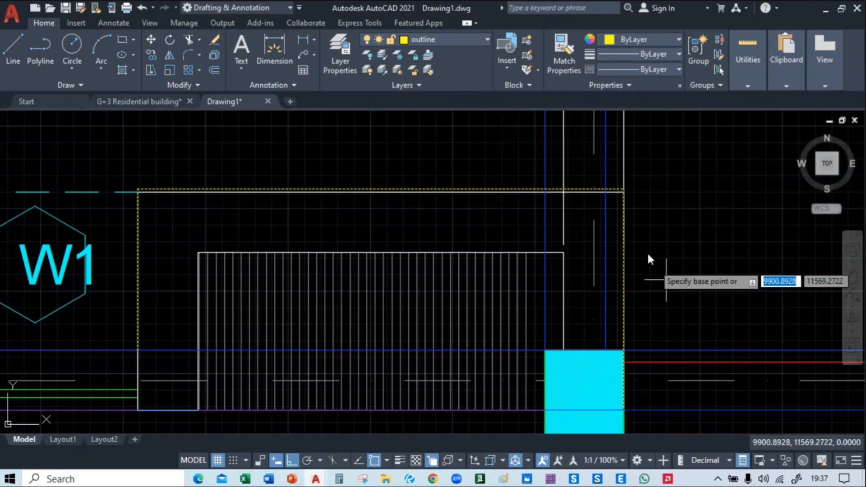
{"action": "left_click", "coordinate": [624, 189]}
{"action": "middle_click_drag", "start_coordinate": [744, 209], "coordinate": [213, 203]}
{"action": "middle_click_drag", "start_coordinate": [692, 206], "coordinate": [246, 205]}
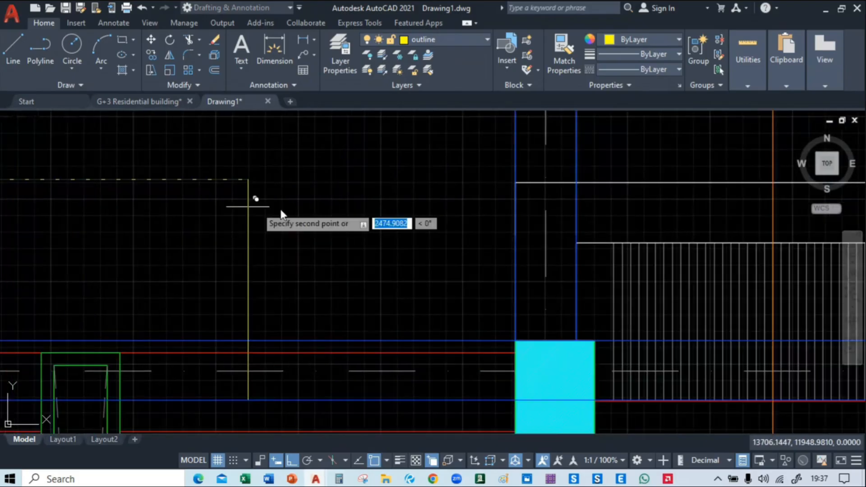
{"action": "middle_click_drag", "start_coordinate": [663, 202], "coordinate": [255, 205]}
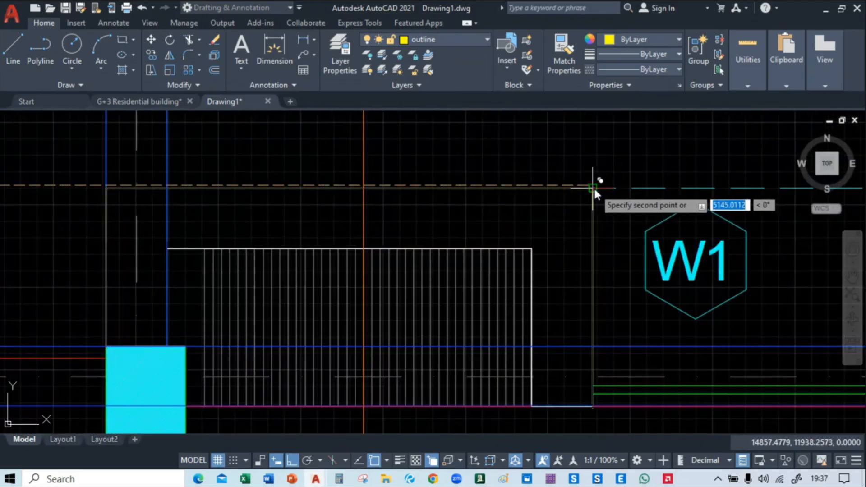
{"action": "left_click", "coordinate": [593, 186]}
Copy the three outline lines of the westernmost projecting wall at grid A onto the easternmost projecting wall next to Block 2
{"action": "scroll", "coordinate": [409, 256], "scroll_direction": "down", "scroll_amount": 4}
{"action": "middle_click_drag", "start_coordinate": [163, 272], "coordinate": [691, 246]}
{"action": "middle_click_drag", "start_coordinate": [216, 234], "coordinate": [665, 245]}
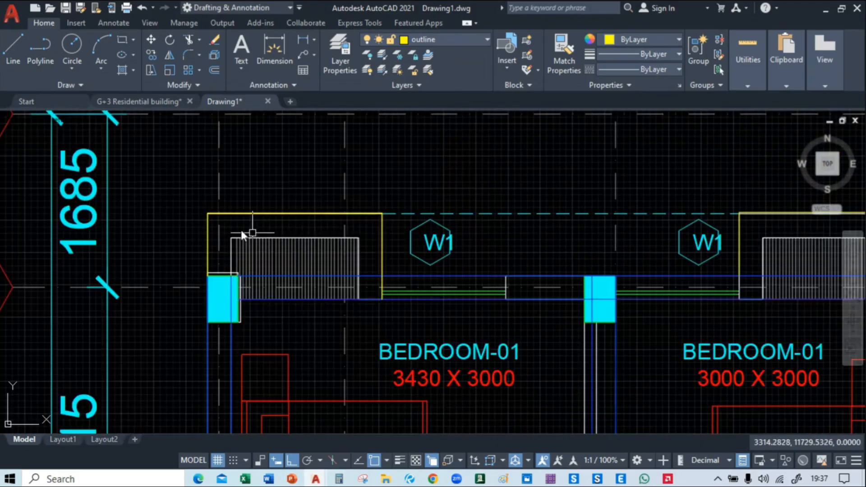
{"action": "scroll", "coordinate": [207, 213], "scroll_direction": "up", "scroll_amount": 4}
{"action": "left_click", "coordinate": [209, 244]}
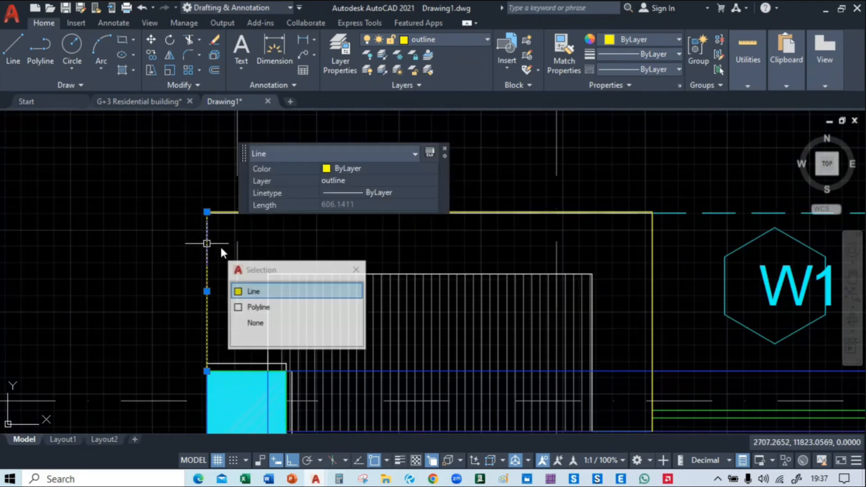
{"action": "left_click", "coordinate": [293, 290]}
{"action": "left_click", "coordinate": [602, 212]}
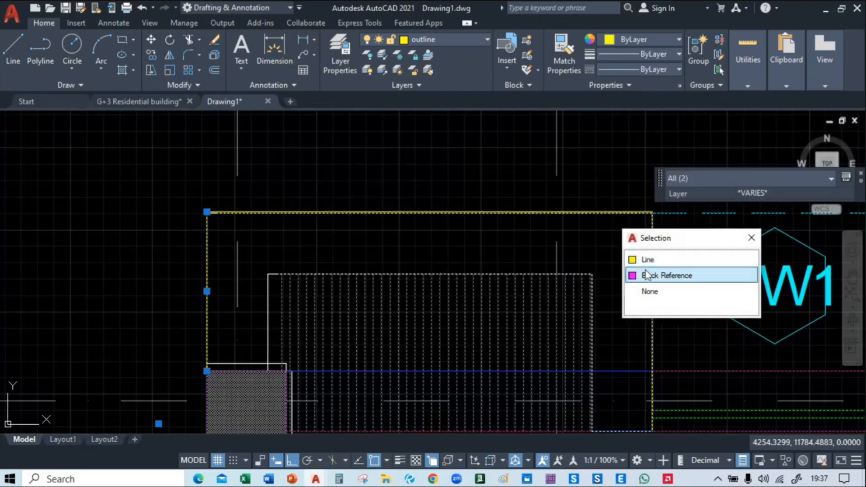
{"action": "left_click", "coordinate": [650, 256]}
{"action": "left_click", "coordinate": [656, 269]}
{"action": "left_click", "coordinate": [705, 312]}
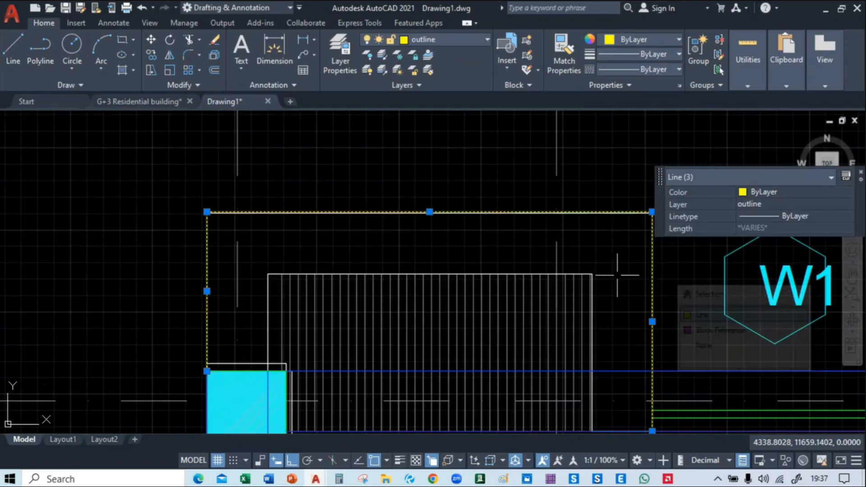
{"action": "type", "text": "co"}
{"action": "key", "text": "Return"}
{"action": "middle_click_drag", "start_coordinate": [596, 265], "coordinate": [199, 218]}
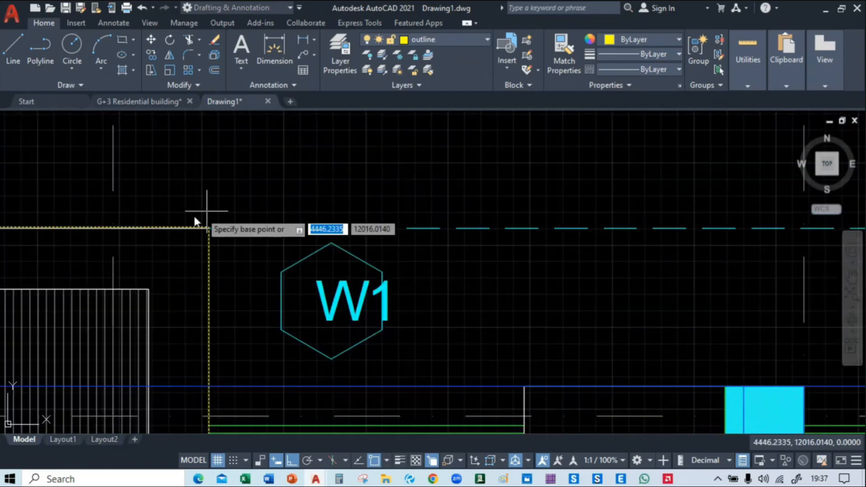
{"action": "left_click", "coordinate": [208, 227]}
{"action": "middle_click_drag", "start_coordinate": [822, 226], "coordinate": [18, 264]}
{"action": "middle_click_drag", "start_coordinate": [675, 274], "coordinate": [128, 274]}
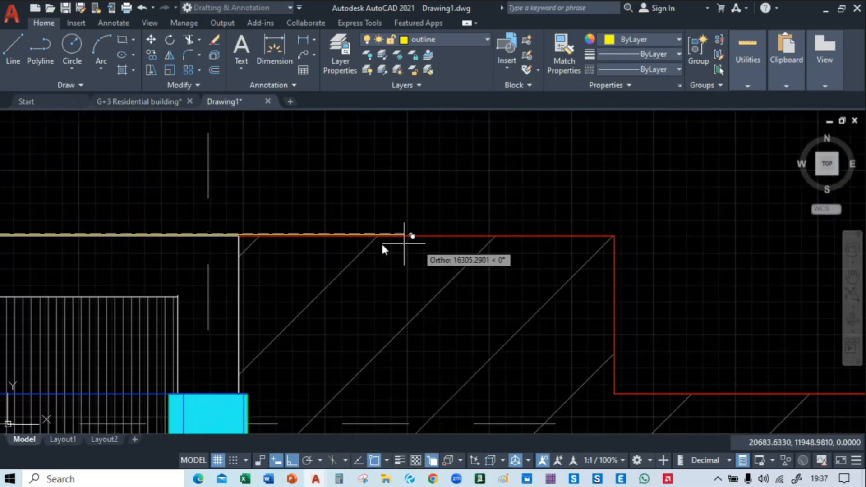
{"action": "left_click", "coordinate": [239, 235]}
{"action": "key", "text": "Escape"}
{"action": "scroll", "coordinate": [532, 221], "scroll_direction": "down", "scroll_amount": 7}
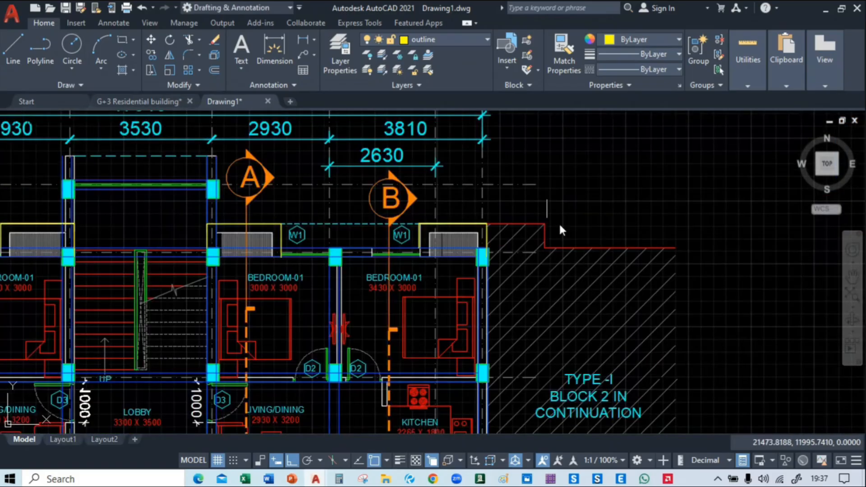
Examine the south side of the reference ground floor roof framing plan, including the short wall projections below grid 05
{"action": "middle_click_drag", "start_coordinate": [206, 326], "coordinate": [489, 187]}
{"action": "scroll", "coordinate": [309, 264], "scroll_direction": "down", "scroll_amount": 4}
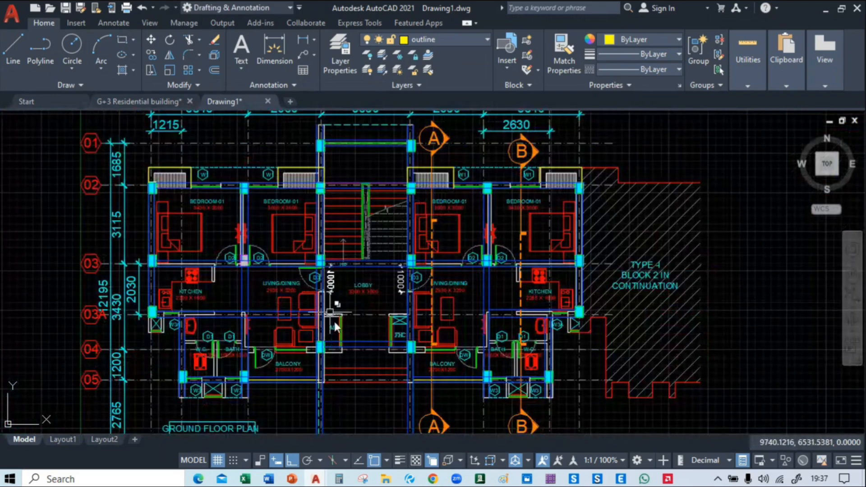
{"action": "scroll", "coordinate": [334, 320], "scroll_direction": "up", "scroll_amount": 3}
{"action": "middle_click_drag", "start_coordinate": [334, 320], "coordinate": [536, 200]}
{"action": "middle_click_drag", "start_coordinate": [503, 288], "coordinate": [355, 318]}
{"action": "middle_click_drag", "start_coordinate": [785, 324], "coordinate": [185, 318]}
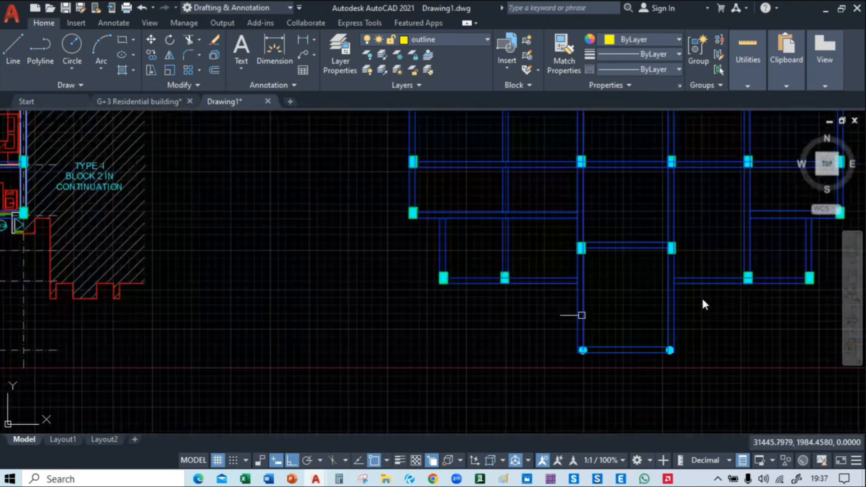
{"action": "middle_click_drag", "start_coordinate": [778, 300], "coordinate": [75, 317]}
{"action": "middle_click_drag", "start_coordinate": [551, 288], "coordinate": [618, 290]}
{"action": "scroll", "coordinate": [504, 268], "scroll_direction": "up", "scroll_amount": 5}
{"action": "scroll", "coordinate": [504, 268], "scroll_direction": "down", "scroll_amount": 6}
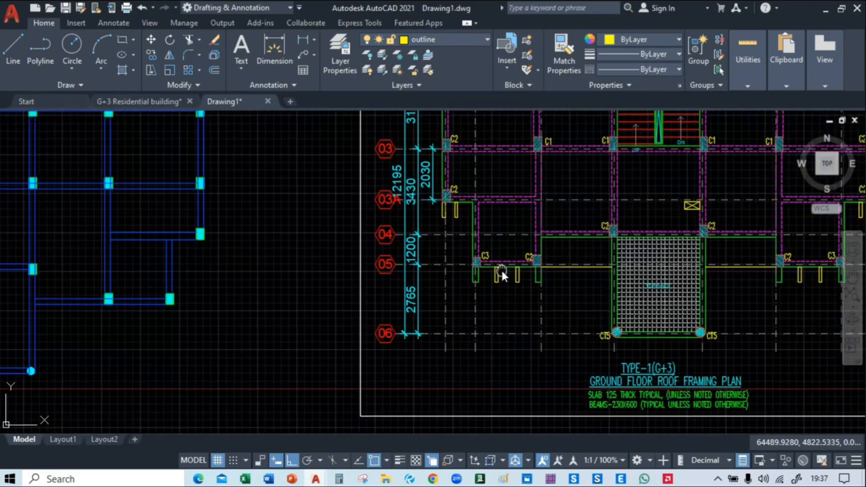
{"action": "middle_click_drag", "start_coordinate": [502, 269], "coordinate": [291, 294]}
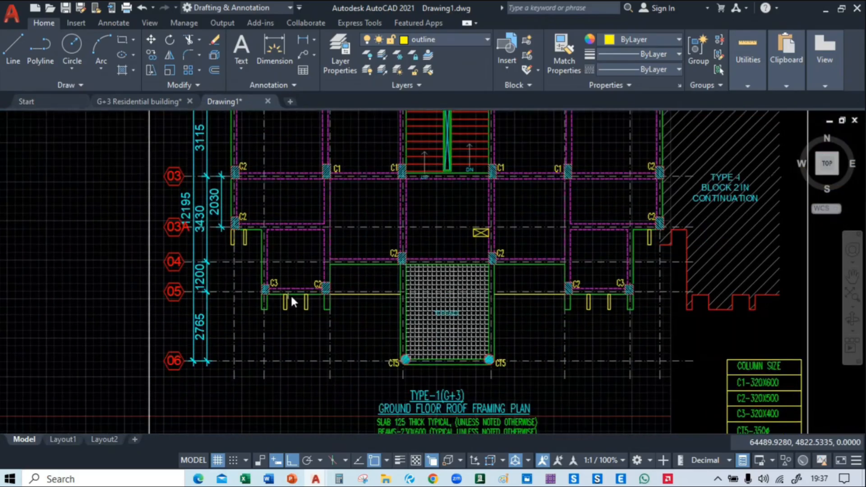
{"action": "scroll", "coordinate": [291, 294], "scroll_direction": "up", "scroll_amount": 5}
{"action": "scroll", "coordinate": [272, 331], "scroll_direction": "down", "scroll_amount": 9}
Inspect the duct walls between the two W3 windows south of the W.C. and bath on the ground floor plan
{"action": "middle_click_drag", "start_coordinate": [40, 350], "coordinate": [701, 267]}
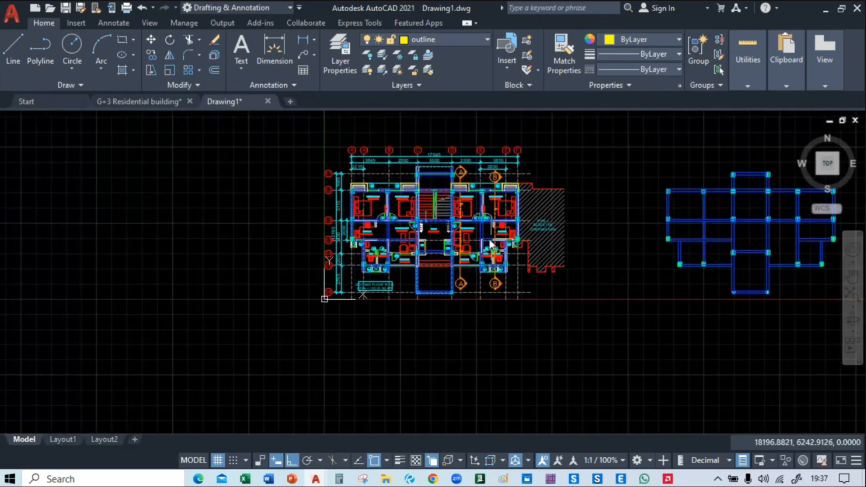
{"action": "scroll", "coordinate": [484, 241], "scroll_direction": "up", "scroll_amount": 4}
{"action": "middle_click_drag", "start_coordinate": [160, 310], "coordinate": [366, 308]}
{"action": "scroll", "coordinate": [365, 307], "scroll_direction": "up", "scroll_amount": 6}
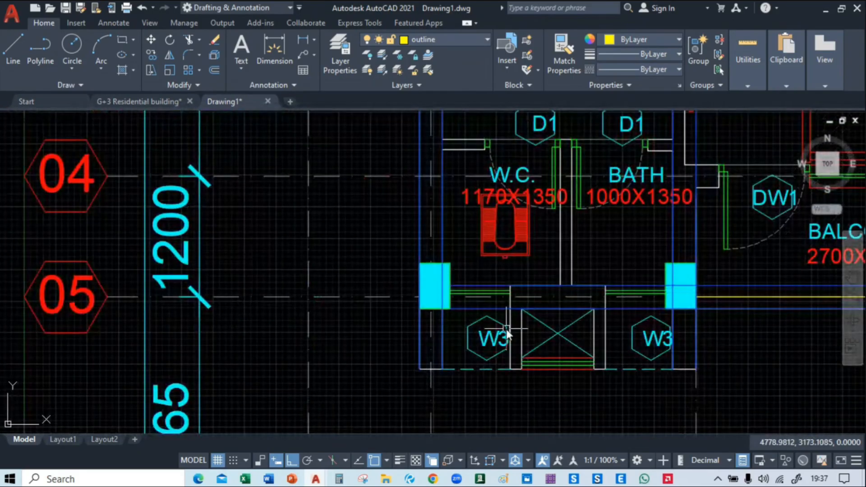
{"action": "mouse_move", "coordinate": [504, 331]}
{"action": "middle_mouse_down"}
{"action": "mouse_move", "coordinate": [486, 389]}
{"action": "mouse_move", "coordinate": [335, 290]}
{"action": "middle_mouse_up"}
{"action": "scroll", "coordinate": [348, 299], "scroll_direction": "up", "scroll_amount": 1}
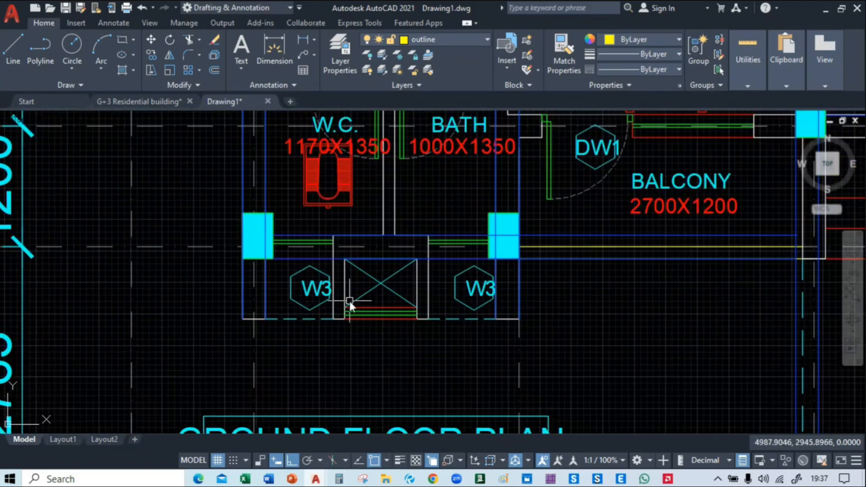
{"action": "scroll", "coordinate": [348, 300], "scroll_direction": "up", "scroll_amount": 4}
{"action": "middle_click_drag", "start_coordinate": [339, 232], "coordinate": [458, 285]}
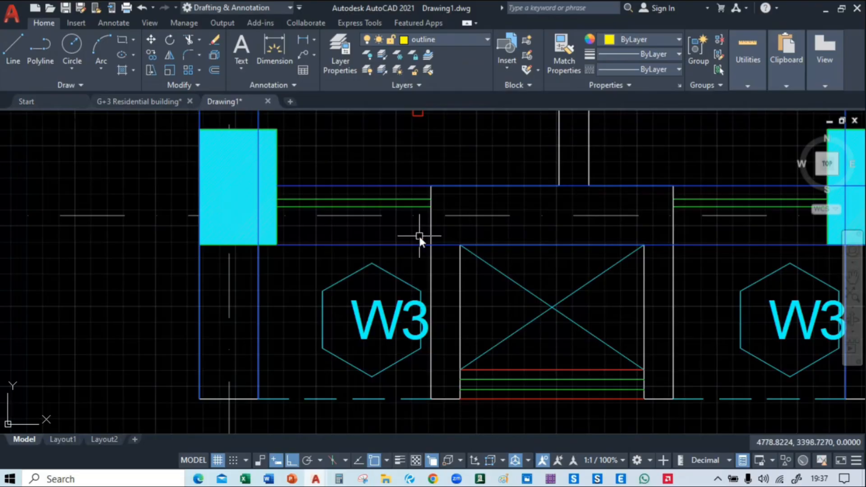
{"action": "mouse_move", "coordinate": [459, 266]}
{"action": "middle_mouse_down"}
{"action": "mouse_move", "coordinate": [412, 195]}
{"action": "mouse_move", "coordinate": [416, 206]}
{"action": "mouse_move", "coordinate": [270, 230]}
{"action": "mouse_move", "coordinate": [274, 261]}
{"action": "mouse_move", "coordinate": [344, 220]}
{"action": "middle_mouse_up"}
{"action": "scroll", "coordinate": [271, 218], "scroll_direction": "down", "scroll_amount": 11}
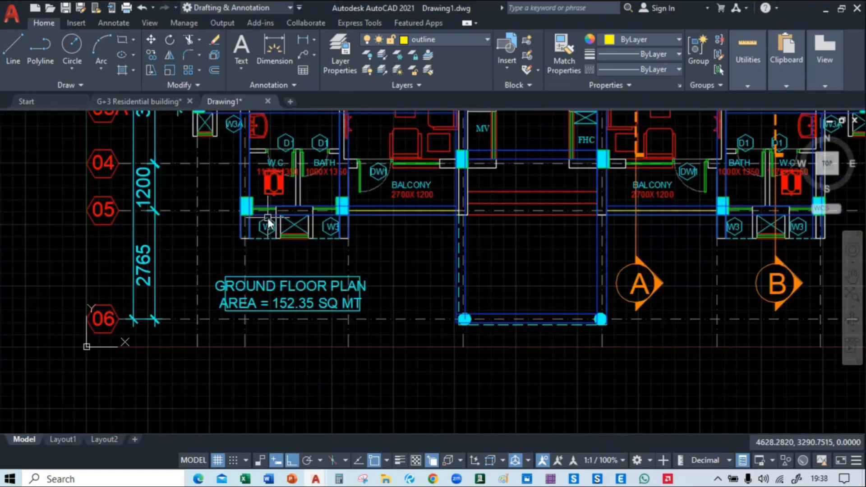
Compare the short walls between columns C3 and C2 in the reference framing plan with the duct walls on the ground floor plan
{"action": "middle_click_drag", "start_coordinate": [768, 260], "coordinate": [8, 330]}
{"action": "scroll", "coordinate": [216, 266], "scroll_direction": "up", "scroll_amount": 4}
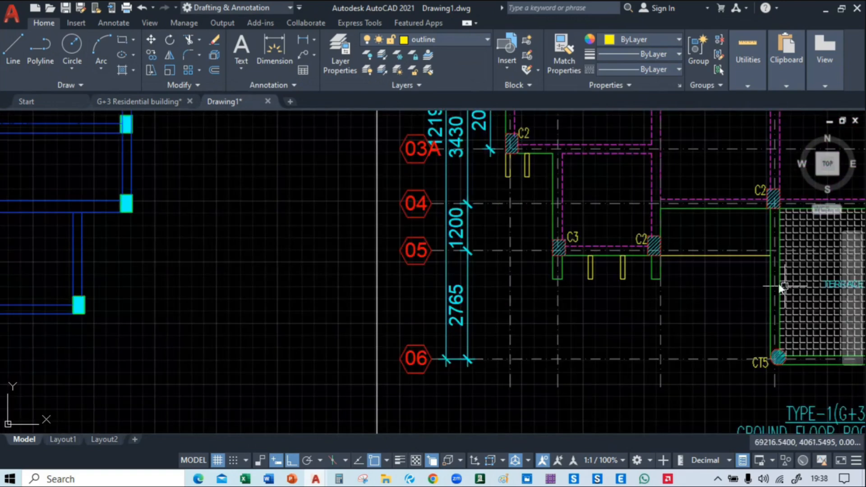
{"action": "scroll", "coordinate": [650, 257], "scroll_direction": "up", "scroll_amount": 2}
{"action": "scroll", "coordinate": [576, 278], "scroll_direction": "down", "scroll_amount": 7}
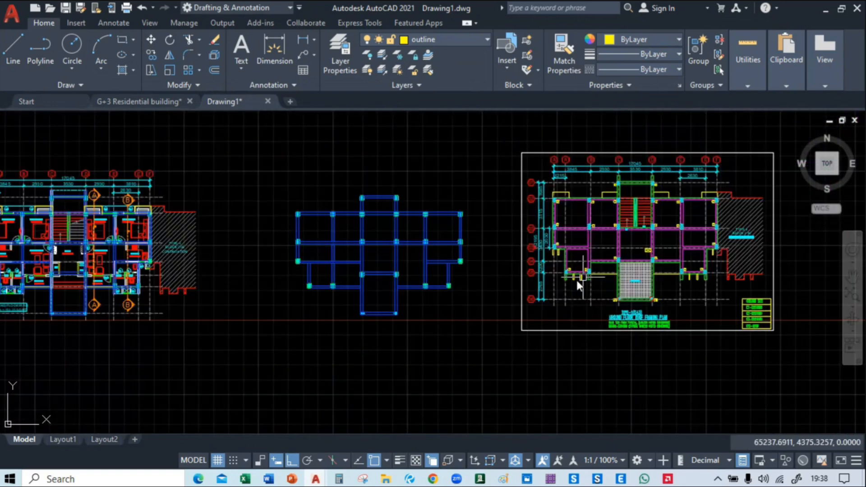
{"action": "middle_click_drag", "start_coordinate": [131, 312], "coordinate": [623, 330]}
{"action": "scroll", "coordinate": [506, 304], "scroll_direction": "up", "scroll_amount": 11}
{"action": "middle_click_drag", "start_coordinate": [526, 311], "coordinate": [399, 297]}
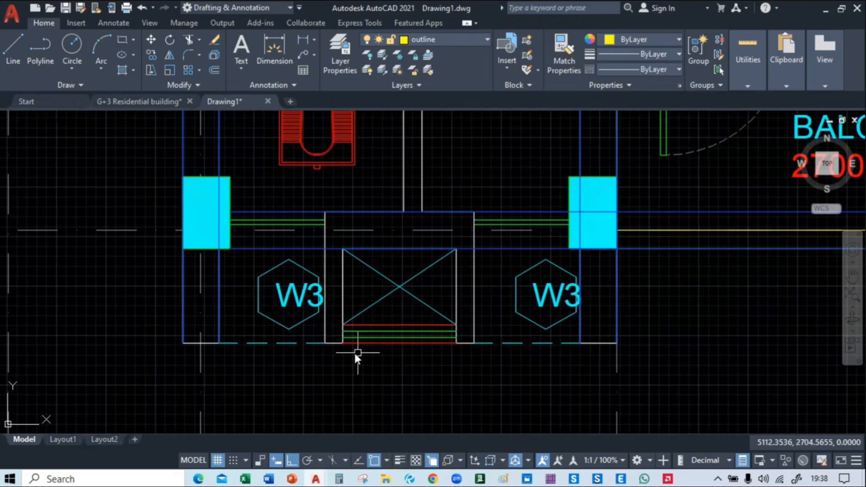
{"action": "scroll", "coordinate": [293, 316], "scroll_direction": "down", "scroll_amount": 3}
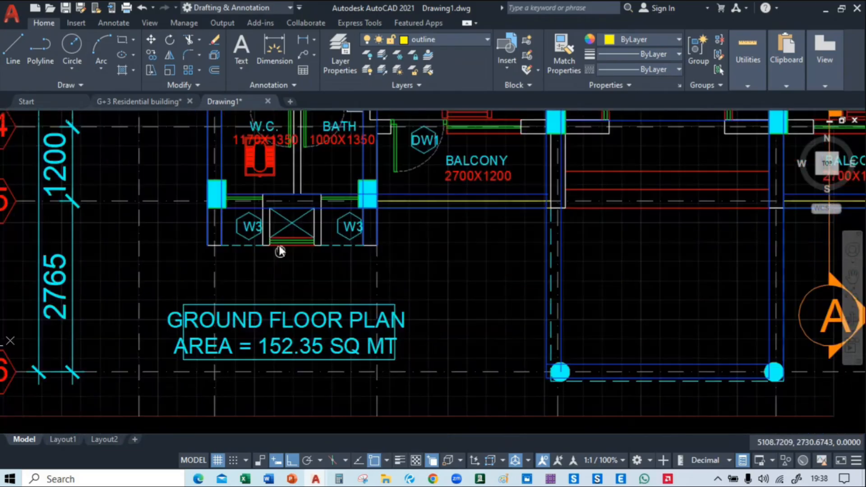
{"action": "scroll", "coordinate": [281, 246], "scroll_direction": "up", "scroll_amount": 6}
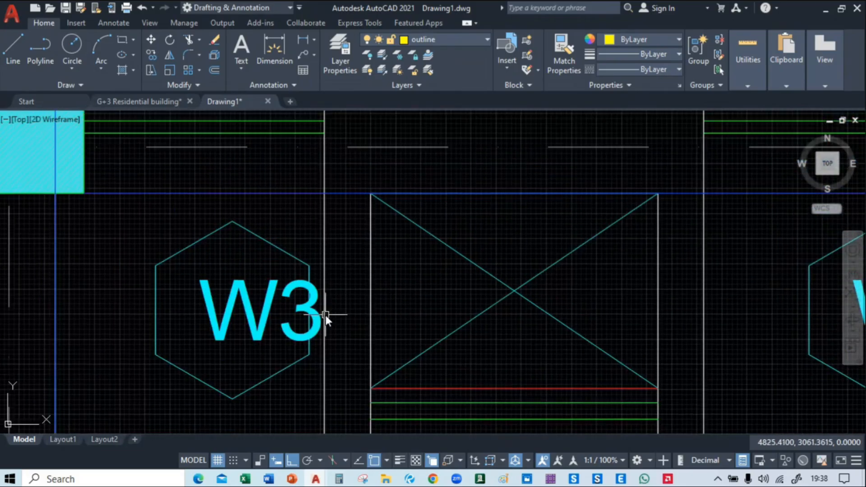
{"action": "scroll", "coordinate": [326, 315], "scroll_direction": "down", "scroll_amount": 3}
{"action": "middle_click_drag", "start_coordinate": [326, 314], "coordinate": [374, 283]}
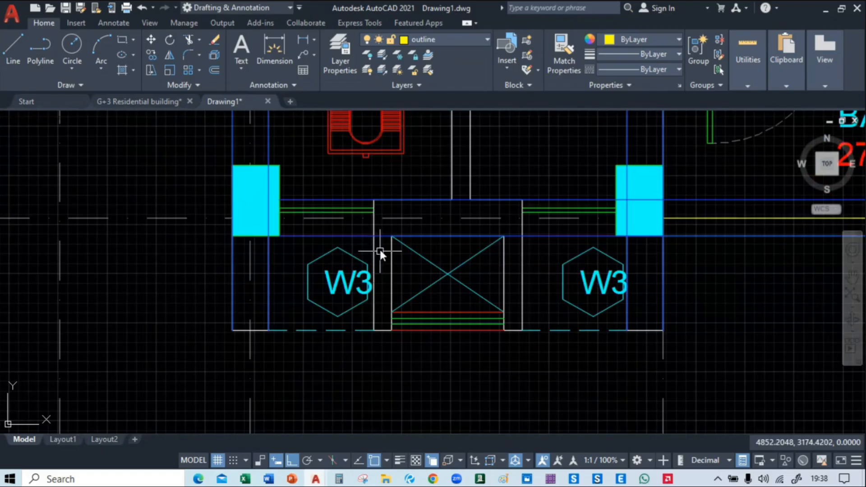
{"action": "scroll", "coordinate": [379, 278], "scroll_direction": "up", "scroll_amount": 2}
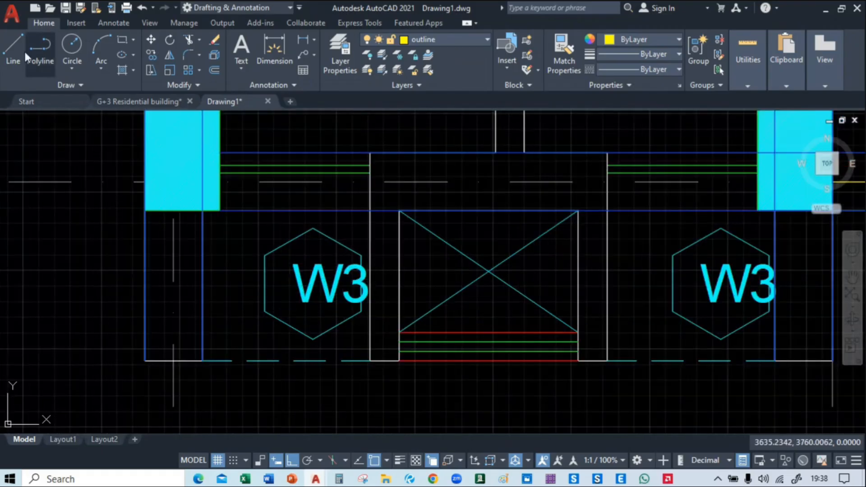
{"action": "mouse_move", "coordinate": [386, 222]}
{"action": "middle_mouse_down"}
{"action": "mouse_move", "coordinate": [386, 237]}
{"action": "mouse_move", "coordinate": [390, 223]}
{"action": "middle_mouse_up"}
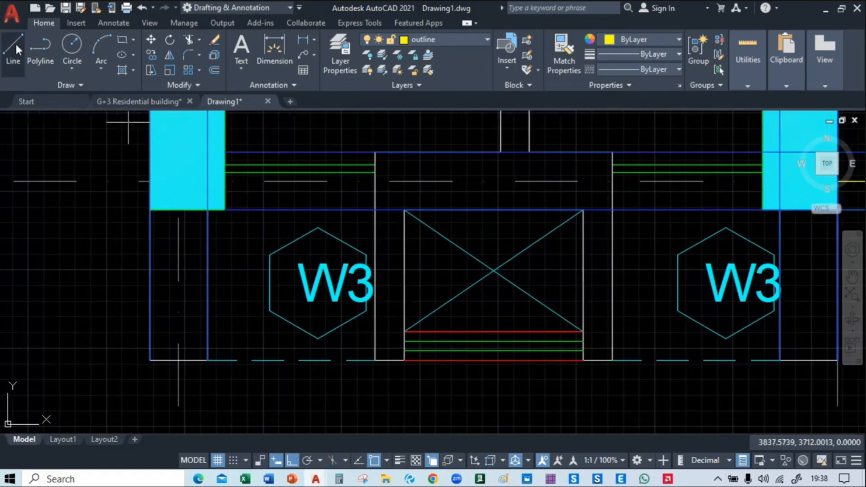
{"action": "left_click", "coordinate": [15, 42]}
{"action": "left_click", "coordinate": [375, 210]}
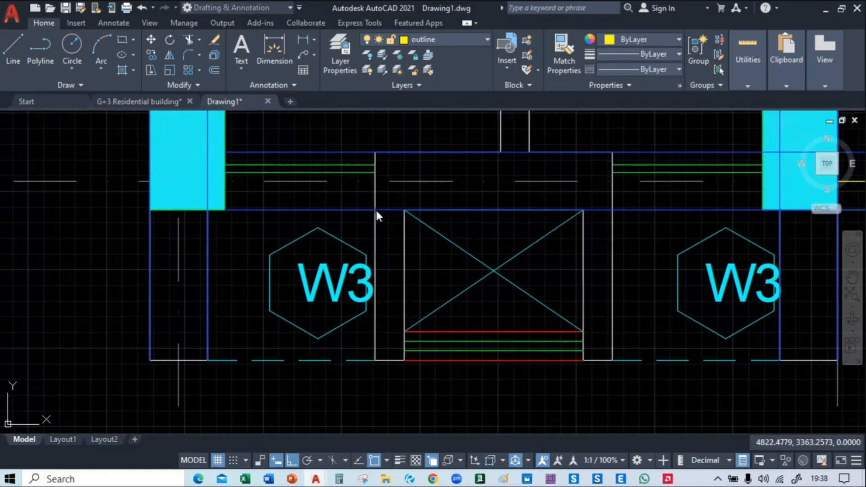
{"action": "left_click", "coordinate": [377, 361]}
{"action": "key", "text": "Escape"}
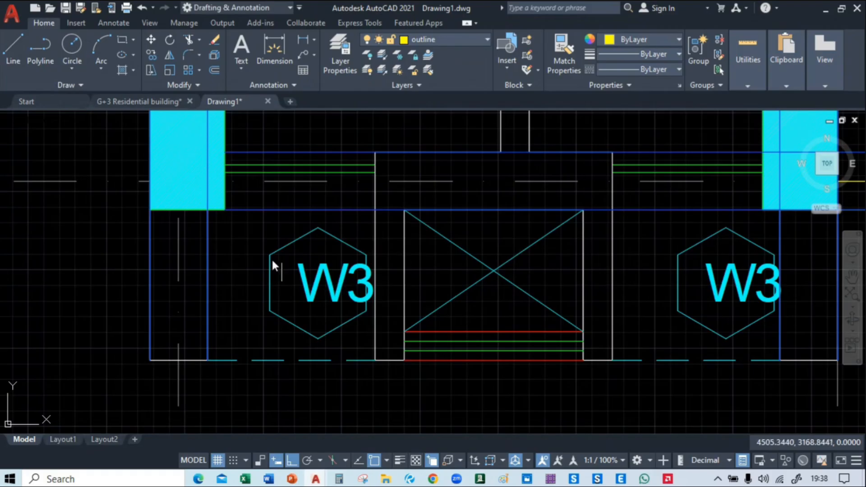
Draw a 600 mm outline line down the west face of the west duct wall between the two W3 windows, south of the beam
{"action": "mouse_move", "coordinate": [266, 256]}
{"action": "middle_mouse_down"}
{"action": "mouse_move", "coordinate": [258, 269]}
{"action": "mouse_move", "coordinate": [224, 252]}
{"action": "middle_mouse_up"}
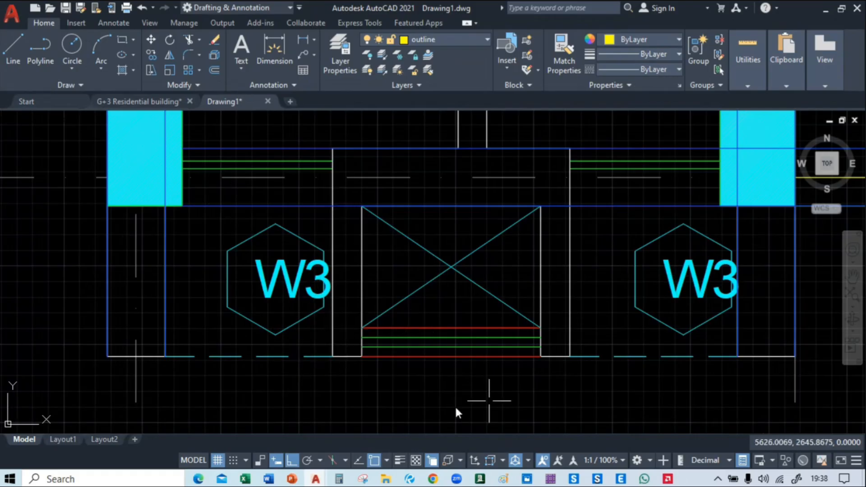
{"action": "left_click", "coordinate": [12, 46]}
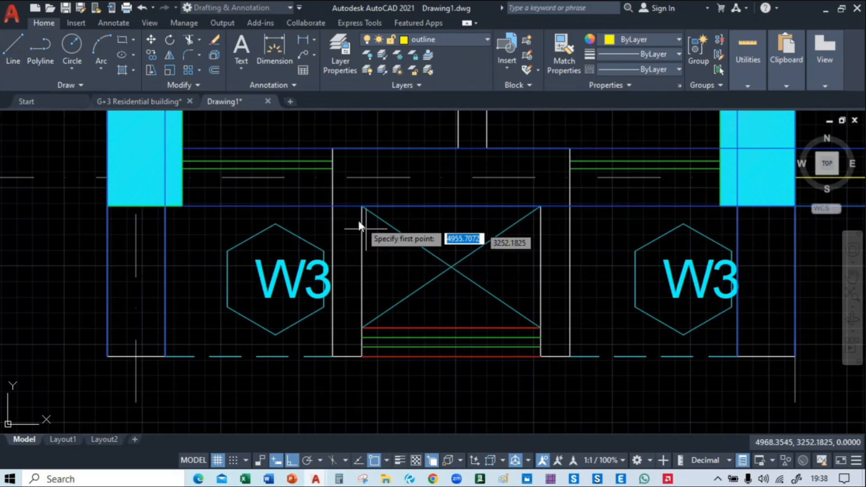
{"action": "left_click", "coordinate": [333, 206]}
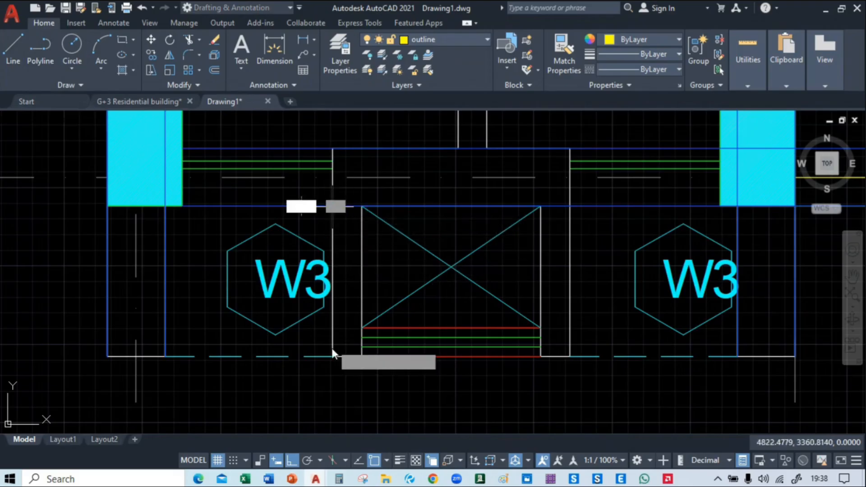
{"action": "left_click", "coordinate": [334, 356]}
{"action": "key", "text": "Escape"}
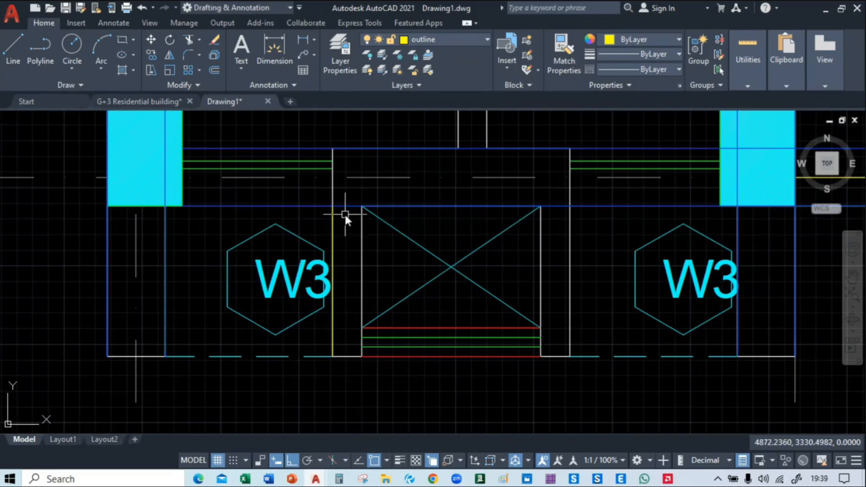
{"action": "left_click", "coordinate": [14, 53]}
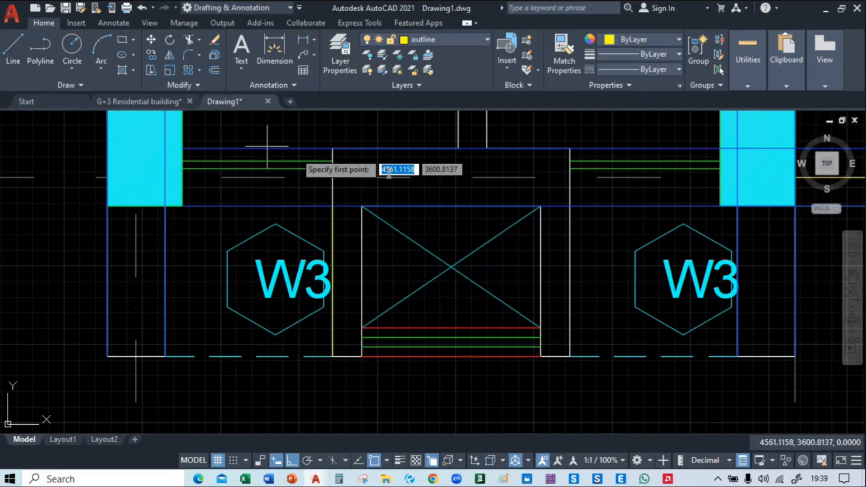
{"action": "key", "text": "Escape"}
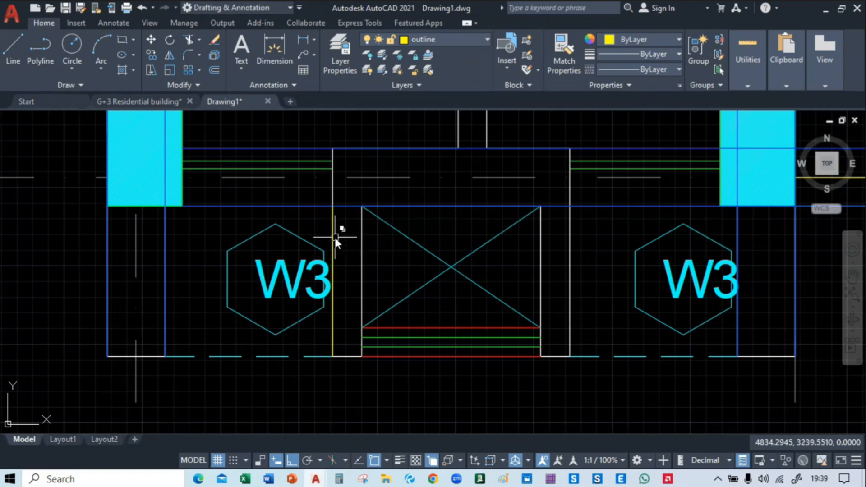
Copy the 600 mm outline line onto the other three long faces of the two duct walls between the W3 windows
{"action": "left_click", "coordinate": [334, 237]}
{"action": "left_click", "coordinate": [374, 286]}
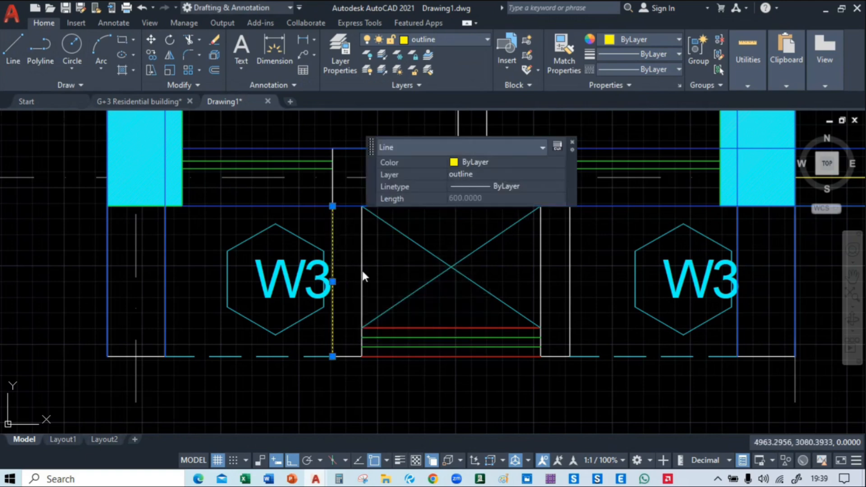
{"action": "key", "text": "Escape"}
{"action": "left_click", "coordinate": [332, 239]}
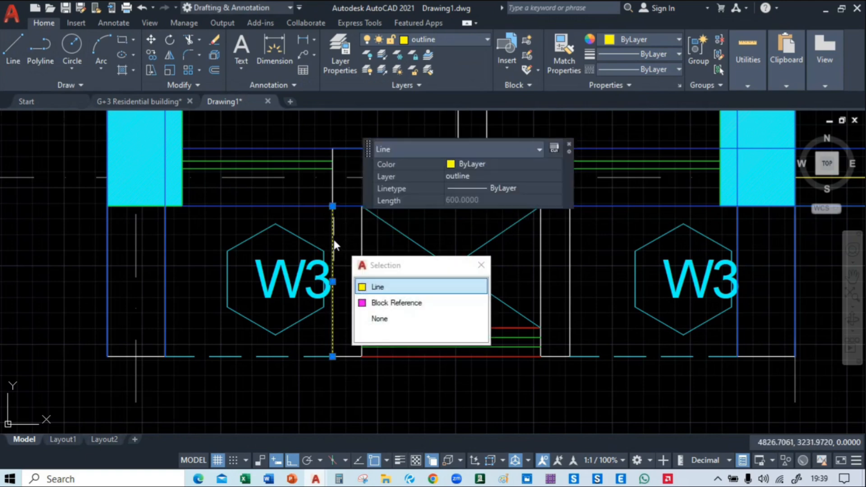
{"action": "left_click", "coordinate": [378, 286]}
{"action": "type", "text": "c"}
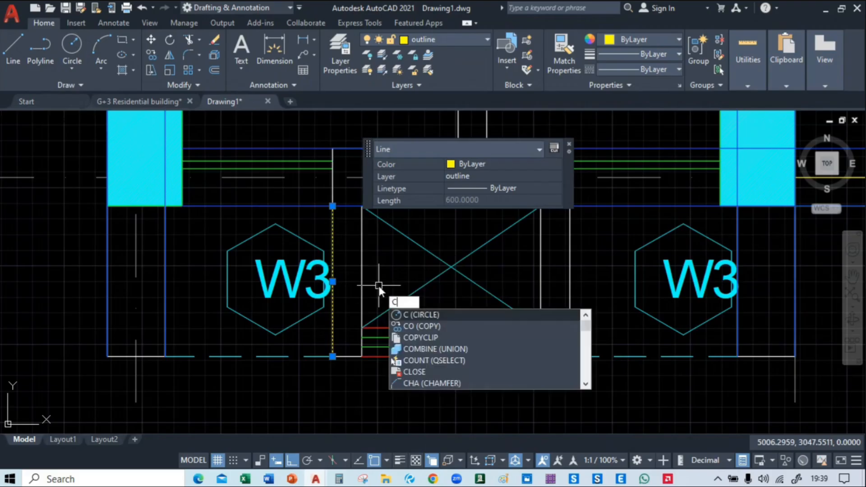
{"action": "type", "text": "o"}
{"action": "key", "text": "Return"}
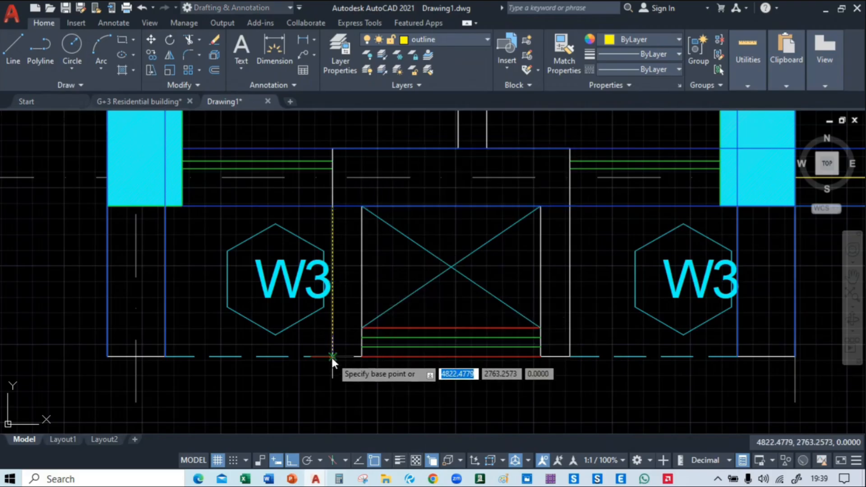
{"action": "left_click", "coordinate": [332, 357]}
{"action": "left_click", "coordinate": [362, 356]}
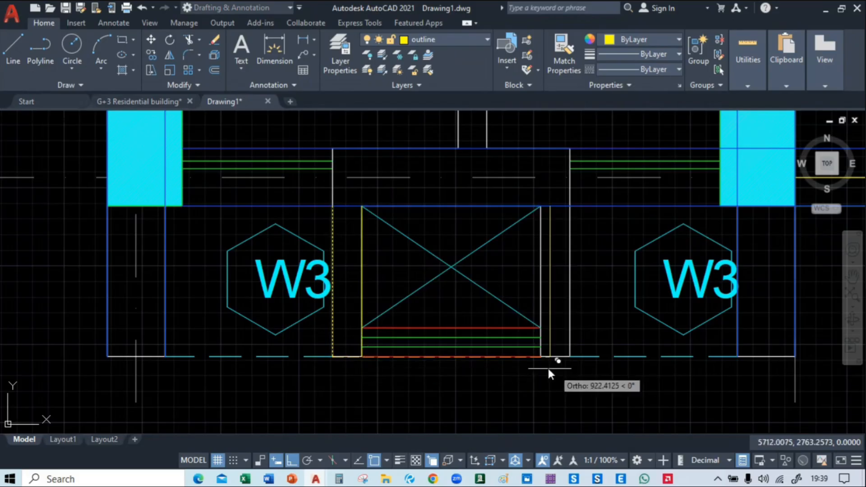
{"action": "left_click", "coordinate": [542, 359]}
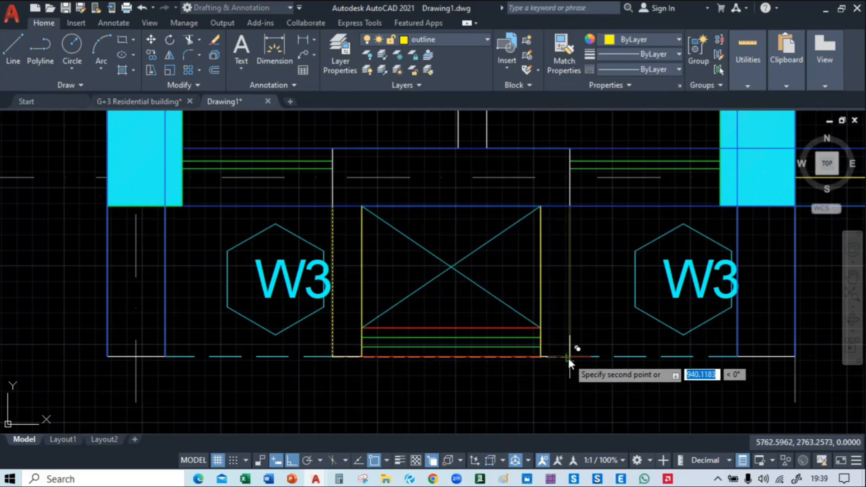
{"action": "key", "text": "Return"}
Copy the four duct-wall outline lines onto the matching duct walls between the W3 windows of the eastern flat near section B
{"action": "scroll", "coordinate": [361, 307], "scroll_direction": "down", "scroll_amount": 6}
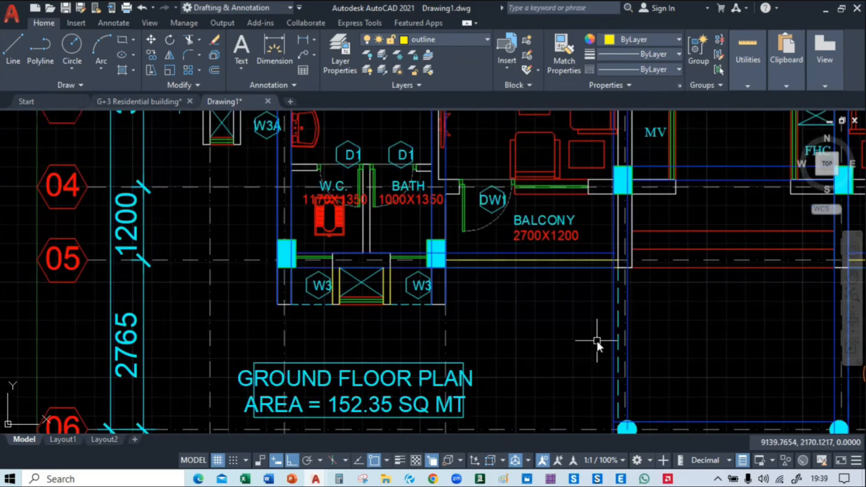
{"action": "middle_click_drag", "start_coordinate": [597, 341], "coordinate": [459, 320]}
{"action": "scroll", "coordinate": [274, 283], "scroll_direction": "up", "scroll_amount": 4}
{"action": "scroll", "coordinate": [278, 284], "scroll_direction": "up", "scroll_amount": 2}
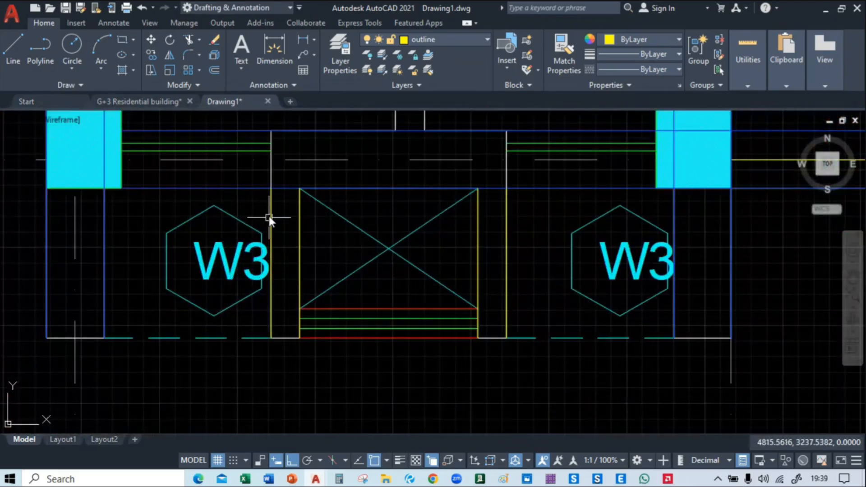
{"action": "left_click", "coordinate": [269, 216]}
{"action": "left_click", "coordinate": [342, 265]}
{"action": "left_click", "coordinate": [299, 228]}
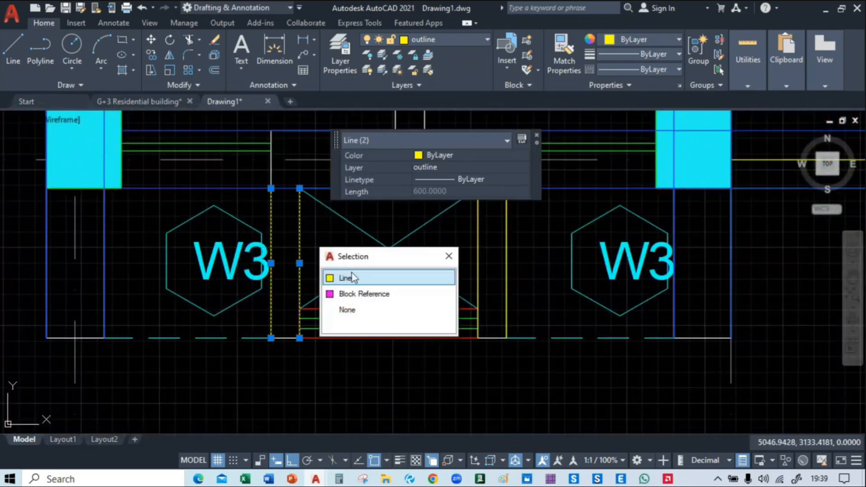
{"action": "left_click", "coordinate": [348, 280]}
{"action": "left_click", "coordinate": [479, 245]}
{"action": "left_click", "coordinate": [478, 246]}
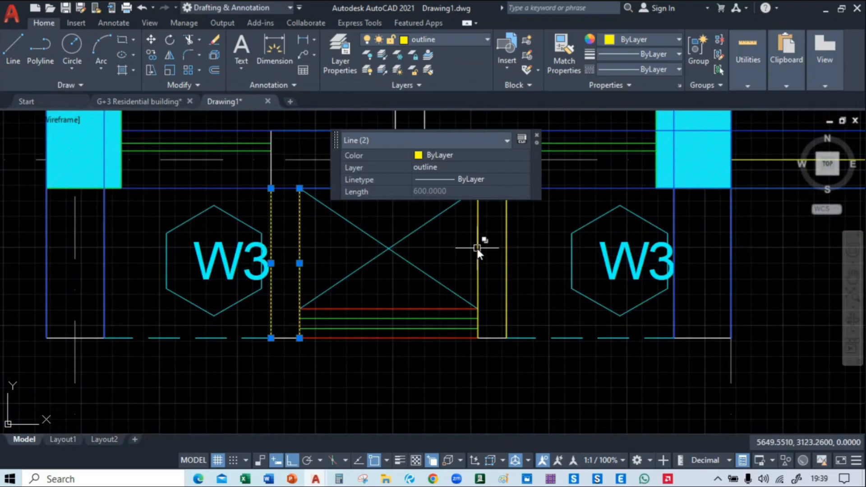
{"action": "left_click", "coordinate": [477, 246]}
{"action": "left_click", "coordinate": [505, 296]}
{"action": "left_click", "coordinate": [507, 262]}
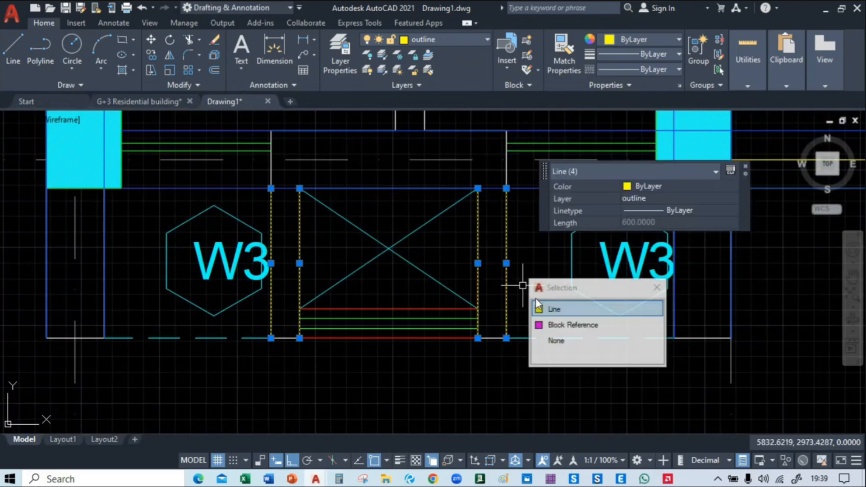
{"action": "left_click", "coordinate": [550, 307]}
{"action": "key", "text": "m"}
{"action": "key", "text": "Return"}
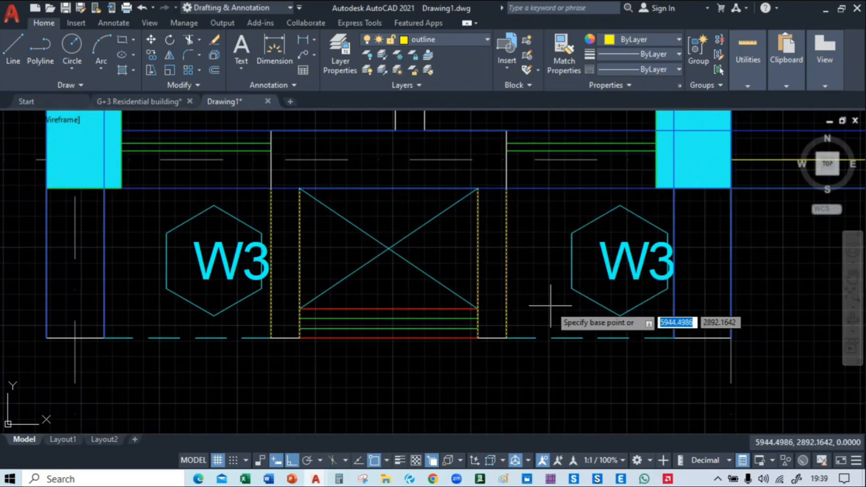
{"action": "left_click", "coordinate": [507, 189]}
{"action": "scroll", "coordinate": [506, 190], "scroll_direction": "down", "scroll_amount": 5}
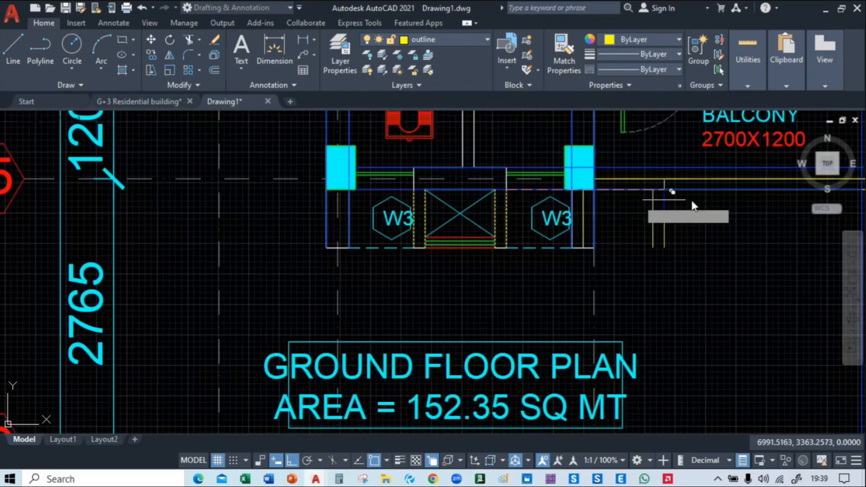
{"action": "scroll", "coordinate": [667, 194], "scroll_direction": "up", "scroll_amount": 5}
{"action": "middle_click_drag", "start_coordinate": [668, 193], "coordinate": [498, 268]}
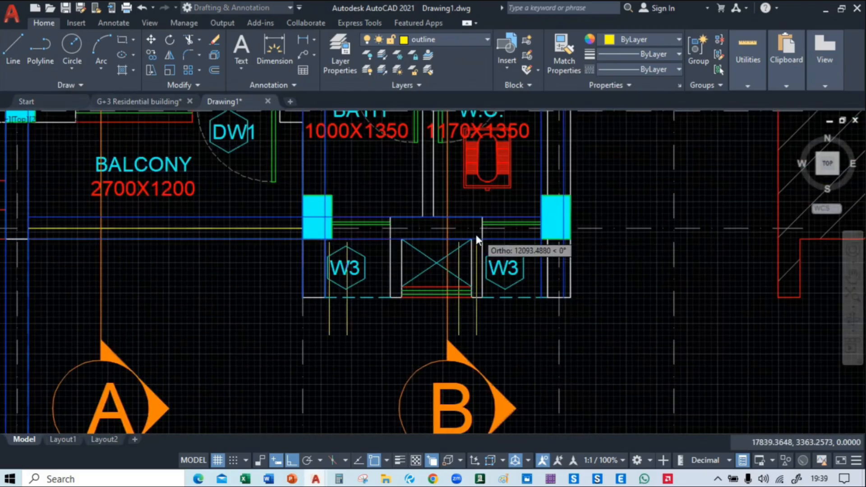
{"action": "scroll", "coordinate": [478, 240], "scroll_direction": "up", "scroll_amount": 4}
{"action": "left_click", "coordinate": [492, 247]}
Delete the separate beam and column layout standing between the ground floor plan and the reference framing plan
{"action": "scroll", "coordinate": [532, 275], "scroll_direction": "down", "scroll_amount": 8}
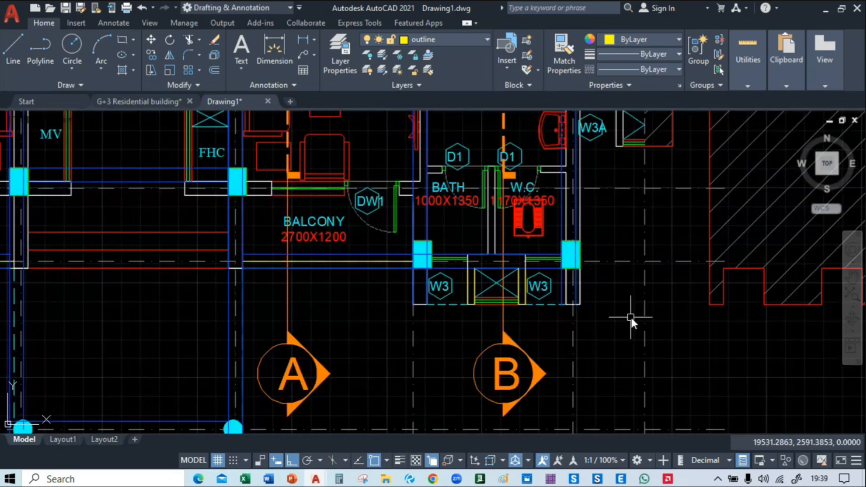
{"action": "scroll", "coordinate": [454, 329], "scroll_direction": "down", "scroll_amount": 2}
{"action": "scroll", "coordinate": [407, 342], "scroll_direction": "down", "scroll_amount": 4}
{"action": "middle_click_drag", "start_coordinate": [435, 332], "coordinate": [180, 278]}
{"action": "scroll", "coordinate": [180, 278], "scroll_direction": "down", "scroll_amount": 2}
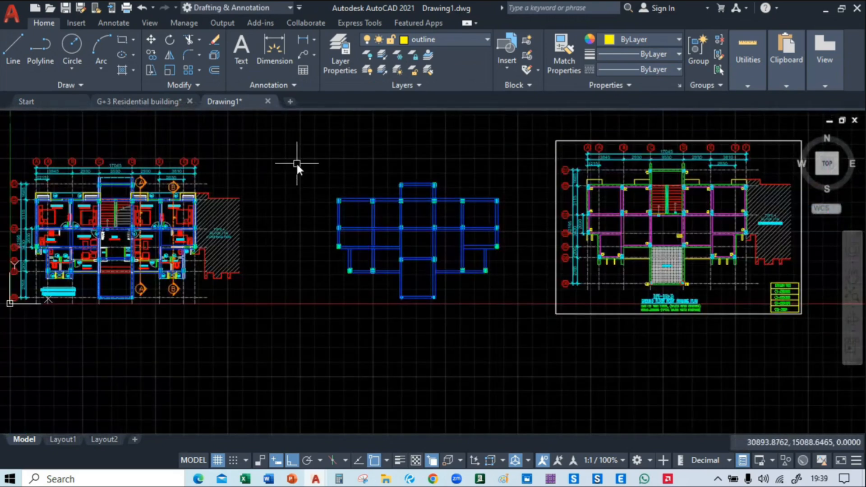
{"action": "left_click", "coordinate": [310, 157]}
{"action": "left_click", "coordinate": [519, 334]}
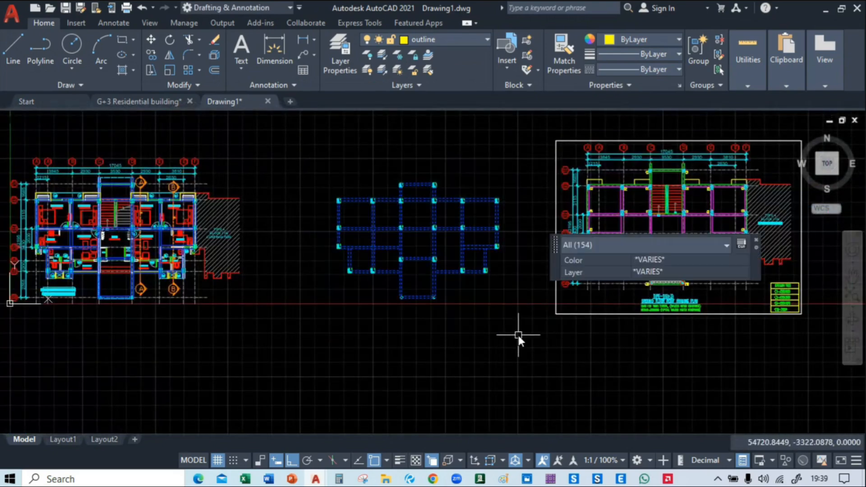
{"action": "key", "text": "Delete"}
Compare the south side of the ground floor plan with the terrace area and short walls of the reference framing plan
{"action": "middle_click_drag", "start_coordinate": [151, 278], "coordinate": [519, 296]}
{"action": "scroll", "coordinate": [401, 189], "scroll_direction": "up", "scroll_amount": 8}
{"action": "middle_click_drag", "start_coordinate": [401, 252], "coordinate": [323, 166]}
{"action": "scroll", "coordinate": [405, 237], "scroll_direction": "down", "scroll_amount": 2}
{"action": "middle_click_drag", "start_coordinate": [602, 254], "coordinate": [213, 141]}
{"action": "scroll", "coordinate": [271, 180], "scroll_direction": "down", "scroll_amount": 4}
{"action": "scroll", "coordinate": [289, 292], "scroll_direction": "up", "scroll_amount": 2}
{"action": "middle_click_drag", "start_coordinate": [290, 292], "coordinate": [332, 251]}
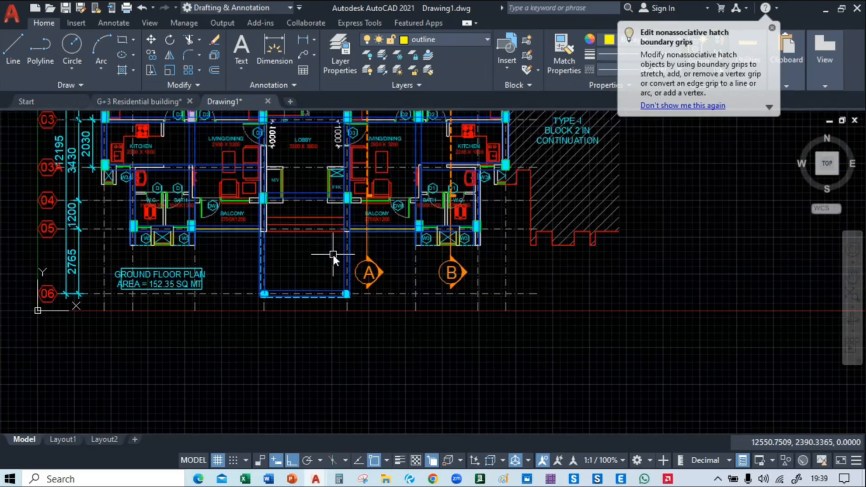
{"action": "scroll", "coordinate": [333, 254], "scroll_direction": "down", "scroll_amount": 2}
{"action": "middle_click_drag", "start_coordinate": [783, 285], "coordinate": [102, 361]}
{"action": "scroll", "coordinate": [498, 313], "scroll_direction": "up", "scroll_amount": 3}
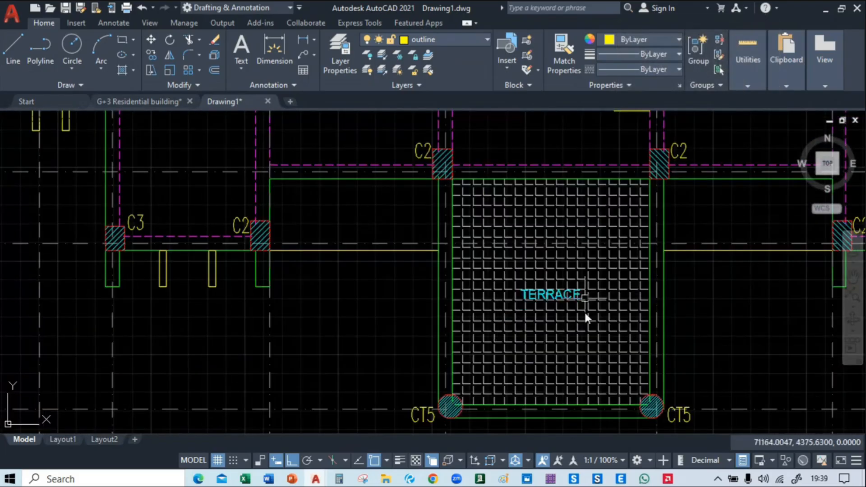
{"action": "scroll", "coordinate": [548, 293], "scroll_direction": "down", "scroll_amount": 2}
{"action": "middle_click_drag", "start_coordinate": [101, 309], "coordinate": [776, 274]}
{"action": "middle_click_drag", "start_coordinate": [172, 252], "coordinate": [769, 263]}
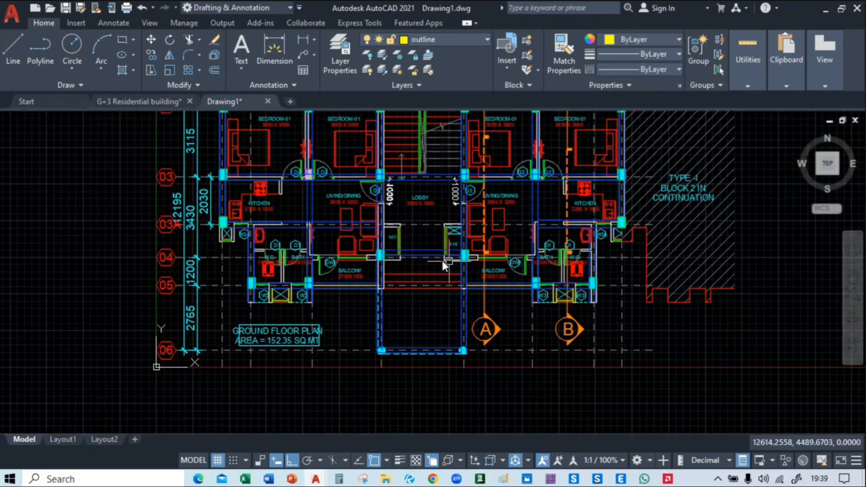
Inspect the traced framing around the lobby and balconies and along the north side of the ground floor plan
{"action": "scroll", "coordinate": [397, 267], "scroll_direction": "up", "scroll_amount": 4}
{"action": "scroll", "coordinate": [472, 215], "scroll_direction": "down", "scroll_amount": 2}
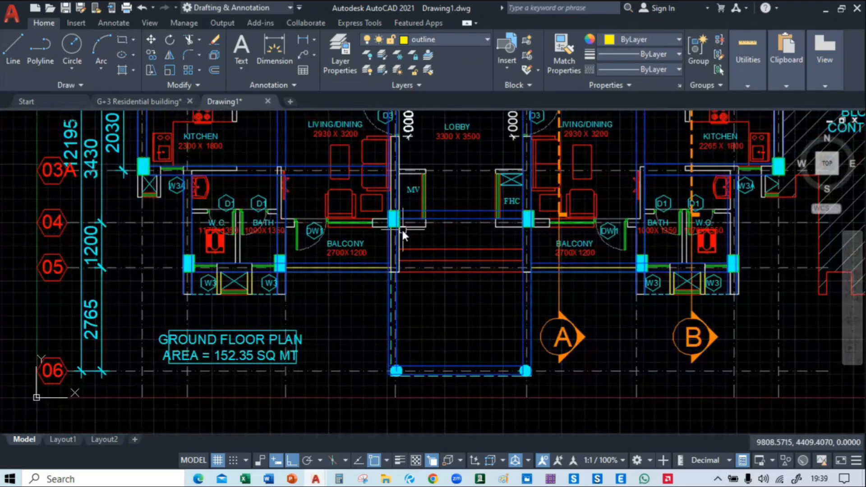
{"action": "middle_click_drag", "start_coordinate": [403, 230], "coordinate": [248, 360]}
{"action": "scroll", "coordinate": [251, 336], "scroll_direction": "down", "scroll_amount": 4}
{"action": "middle_click_drag", "start_coordinate": [545, 342], "coordinate": [623, 333]}
{"action": "scroll", "coordinate": [386, 262], "scroll_direction": "up", "scroll_amount": 5}
{"action": "scroll", "coordinate": [346, 321], "scroll_direction": "down", "scroll_amount": 5}
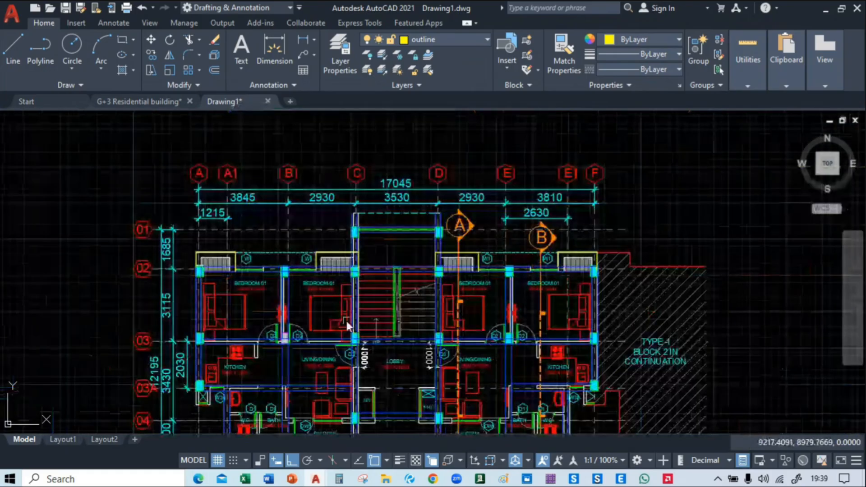
Select all objects similar to a sample beam line, column hatch, column border and projection outline line at the ground floor plan's northwest corner
{"action": "scroll", "coordinate": [228, 203], "scroll_direction": "up", "scroll_amount": 8}
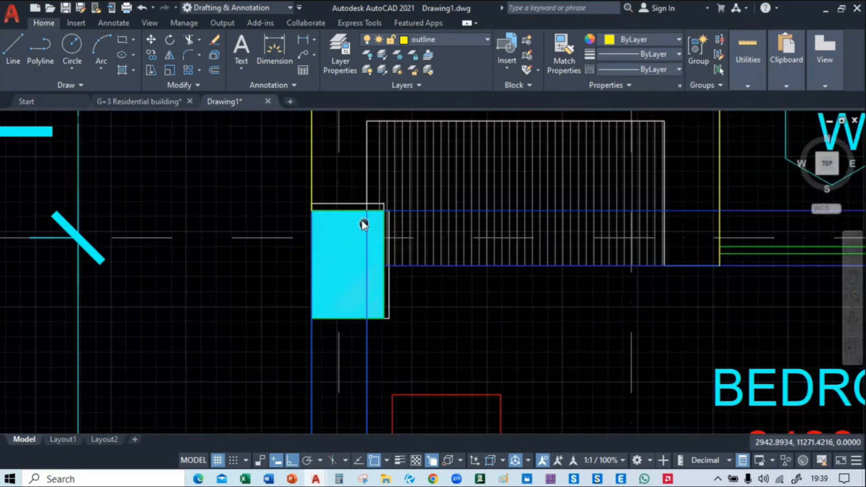
{"action": "left_click", "coordinate": [448, 258]}
{"action": "left_click", "coordinate": [504, 306]}
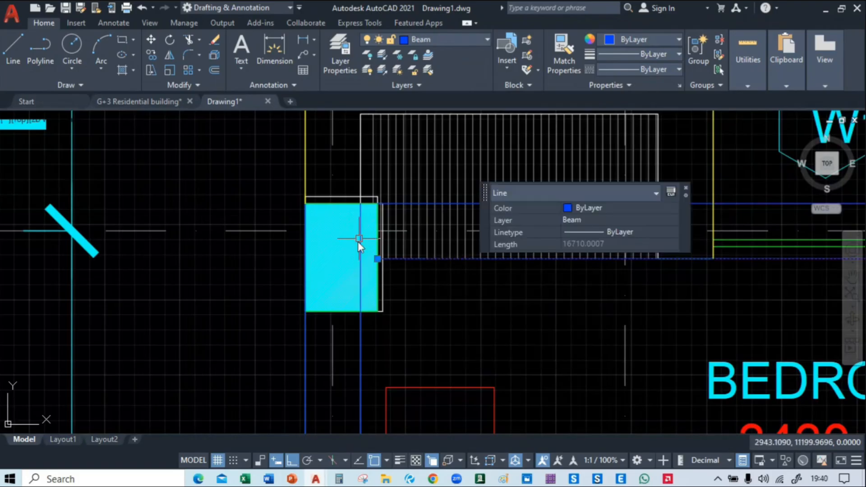
{"action": "left_click", "coordinate": [356, 312]}
{"action": "left_click", "coordinate": [420, 375]}
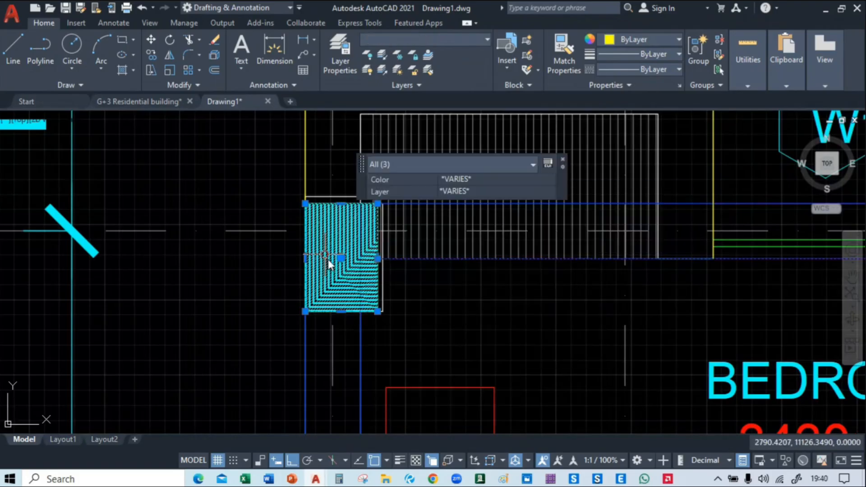
{"action": "left_click", "coordinate": [305, 163]}
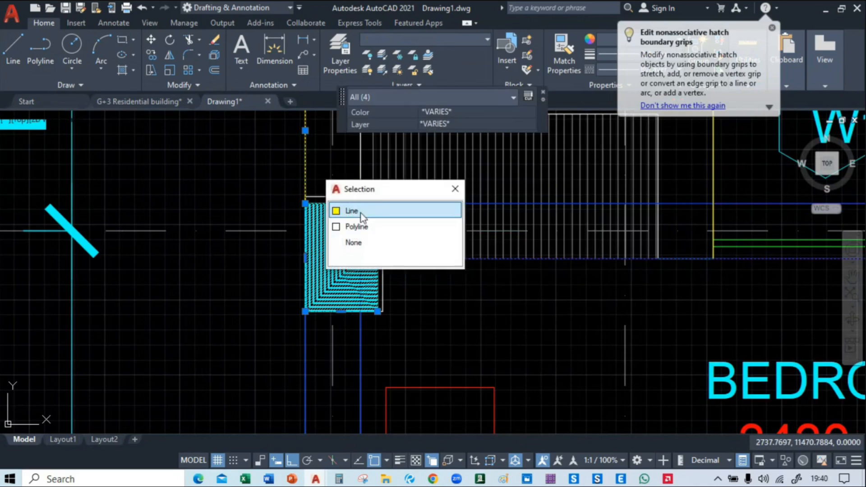
{"action": "left_click", "coordinate": [363, 211]}
{"action": "scroll", "coordinate": [351, 217], "scroll_direction": "down", "scroll_amount": 5}
{"action": "right_click", "coordinate": [177, 206]}
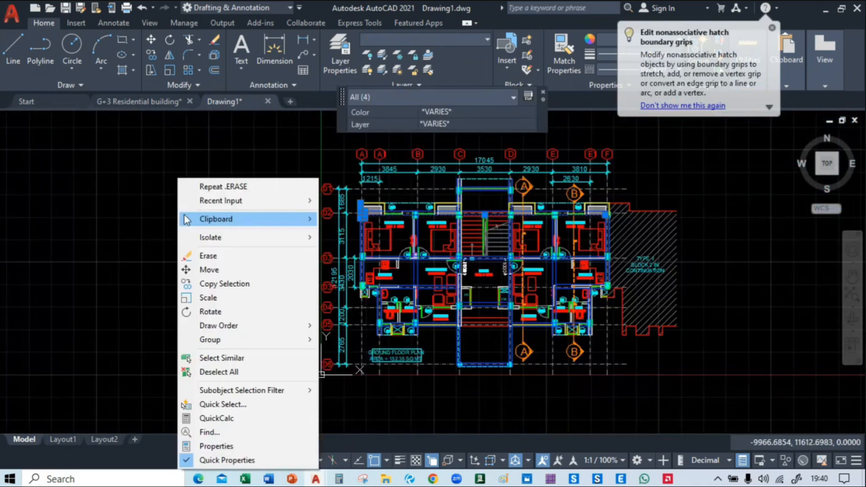
{"action": "left_click", "coordinate": [236, 358]}
{"action": "scroll", "coordinate": [234, 351], "scroll_direction": "down", "scroll_amount": 3}
{"action": "scroll", "coordinate": [613, 338], "scroll_direction": "up", "scroll_amount": 6}
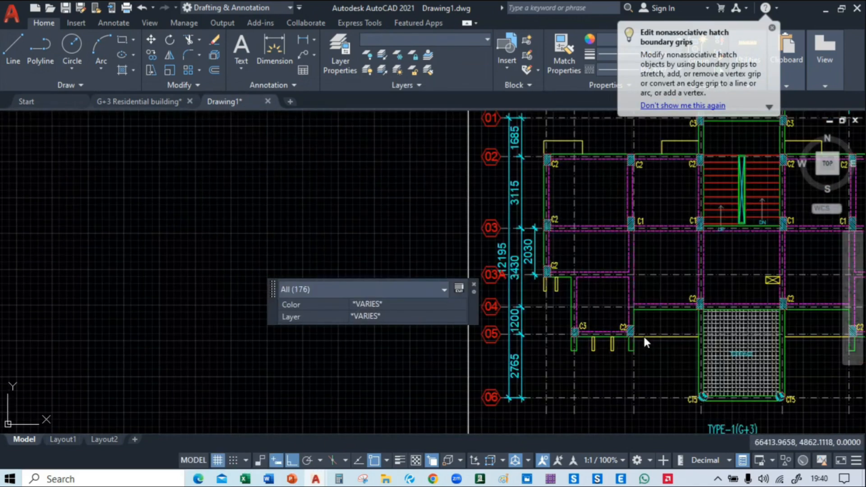
Move the selected framing layout straight east into the empty space between the ground floor plan and the reference framing plan
{"action": "scroll", "coordinate": [568, 331], "scroll_direction": "down", "scroll_amount": 4}
{"action": "middle_click_drag", "start_coordinate": [415, 350], "coordinate": [471, 294]}
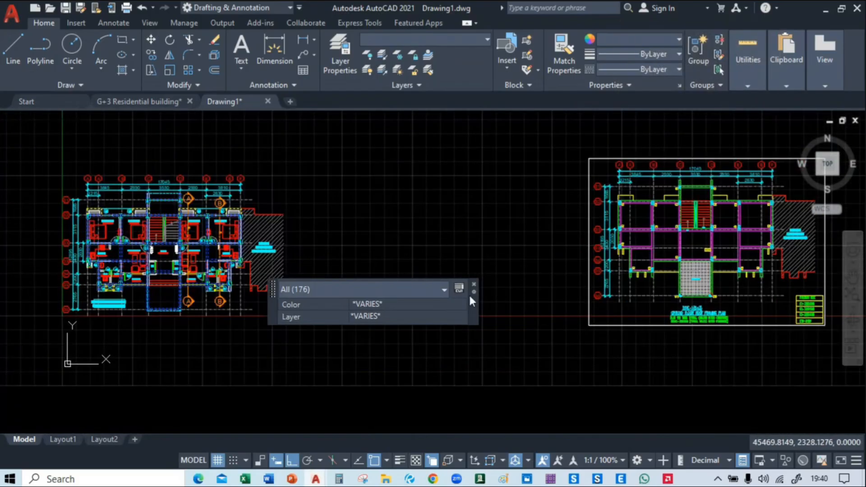
{"action": "type", "text": "m"}
{"action": "key", "text": "Return"}
{"action": "left_click", "coordinate": [167, 343]}
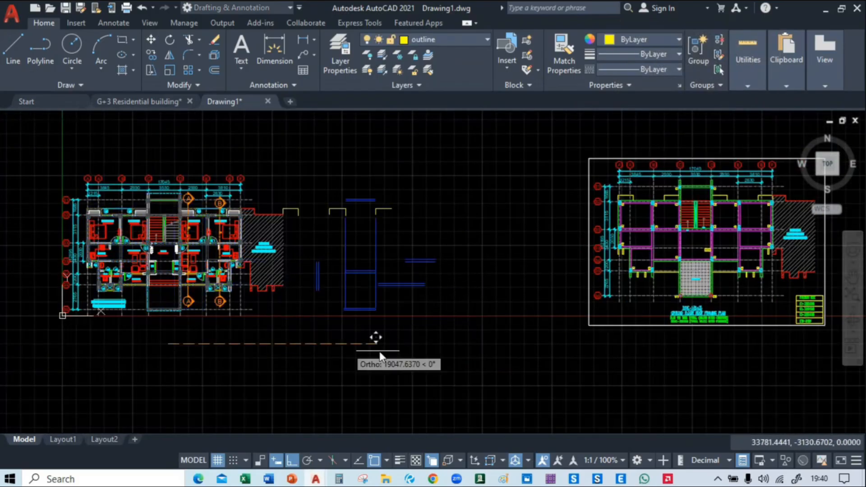
{"action": "left_click", "coordinate": [432, 353]}
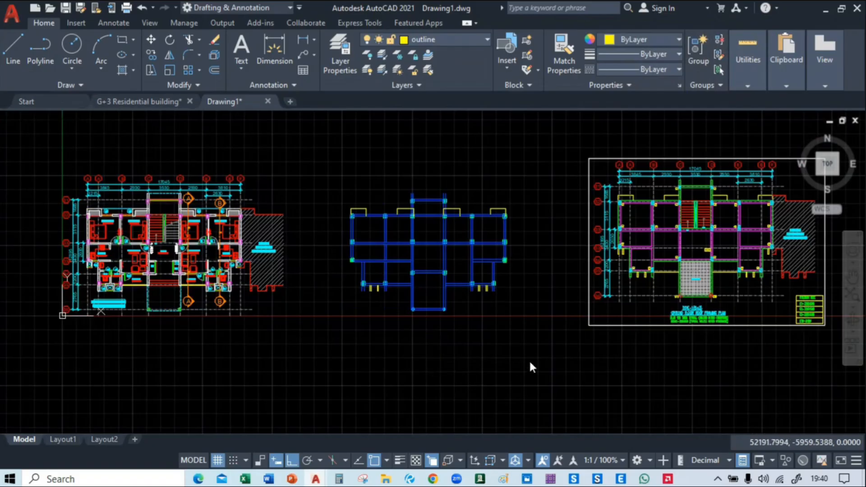
Draw a line across the open north end of the western beam stub beyond the staircase bay
{"action": "scroll", "coordinate": [413, 293], "scroll_direction": "up", "scroll_amount": 8}
{"action": "scroll", "coordinate": [318, 291], "scroll_direction": "down", "scroll_amount": 6}
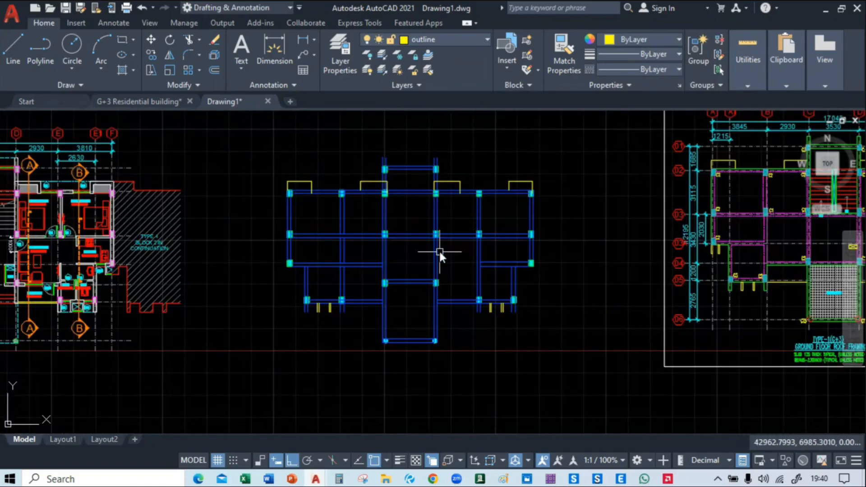
{"action": "scroll", "coordinate": [439, 250], "scroll_direction": "up", "scroll_amount": 6}
{"action": "scroll", "coordinate": [377, 147], "scroll_direction": "up", "scroll_amount": 4}
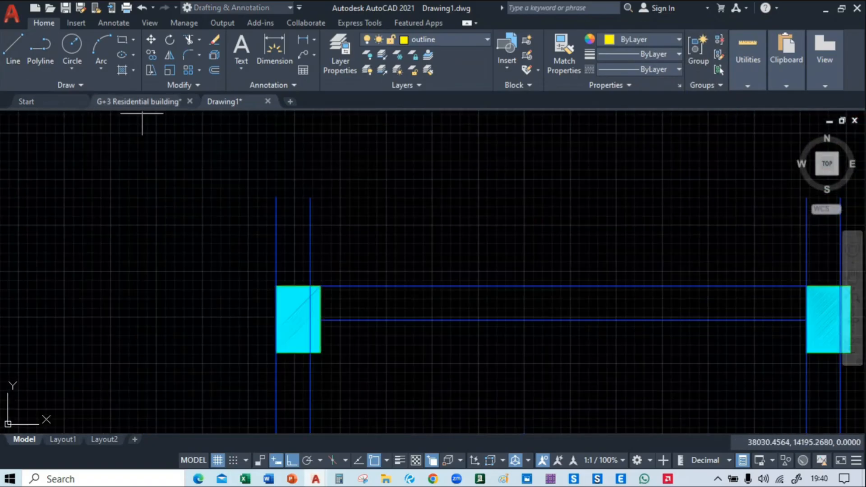
{"action": "key", "text": "l"}
{"action": "key", "text": "Return"}
{"action": "left_click", "coordinate": [276, 197]}
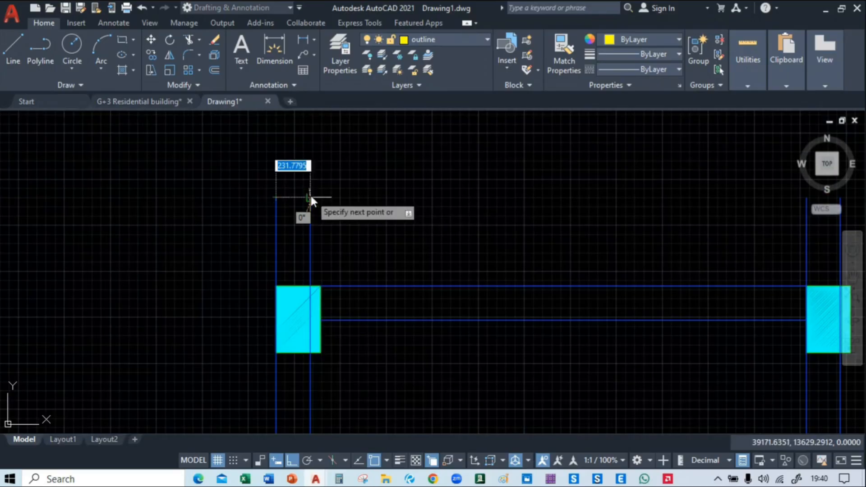
{"action": "left_click", "coordinate": [311, 197]}
{"action": "key", "text": "Escape"}
Match the new closing line on the western stub to the properties of the adjoining beam line
{"action": "middle_click_drag", "start_coordinate": [375, 204], "coordinate": [466, 217]}
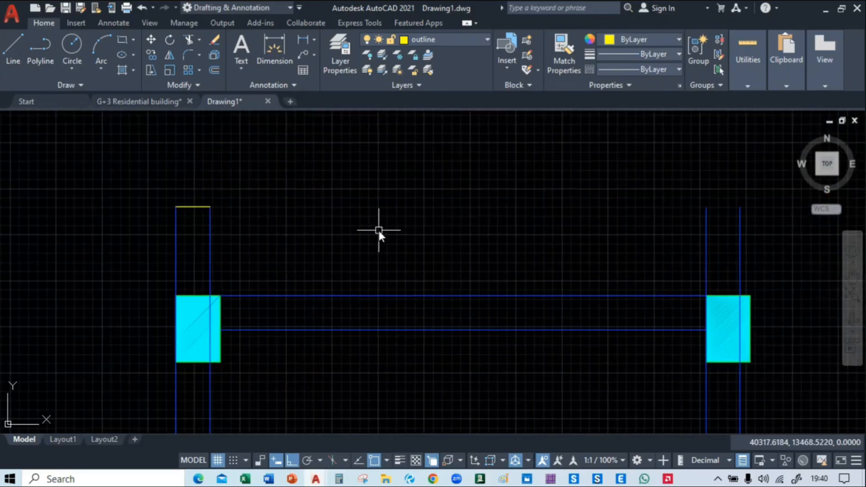
{"action": "type", "text": "ma"}
{"action": "key", "text": "Return"}
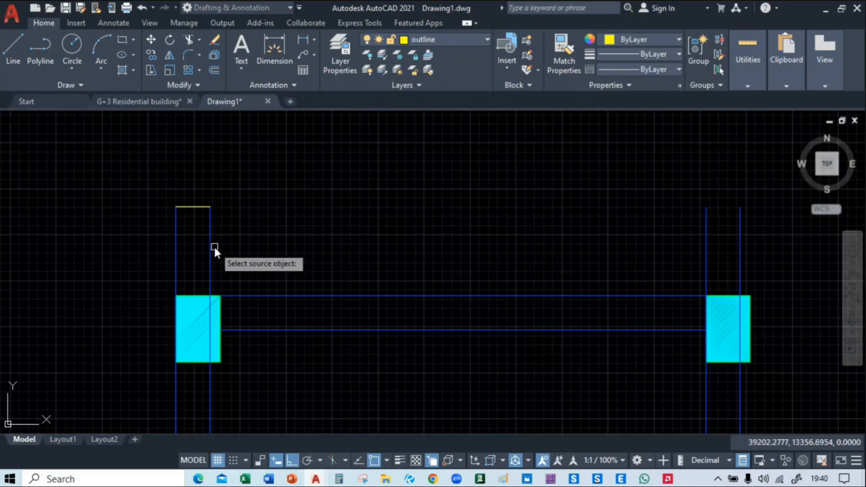
{"action": "left_click", "coordinate": [211, 237]}
{"action": "left_click", "coordinate": [192, 207]}
{"action": "scroll", "coordinate": [323, 213], "scroll_direction": "down", "scroll_amount": 5}
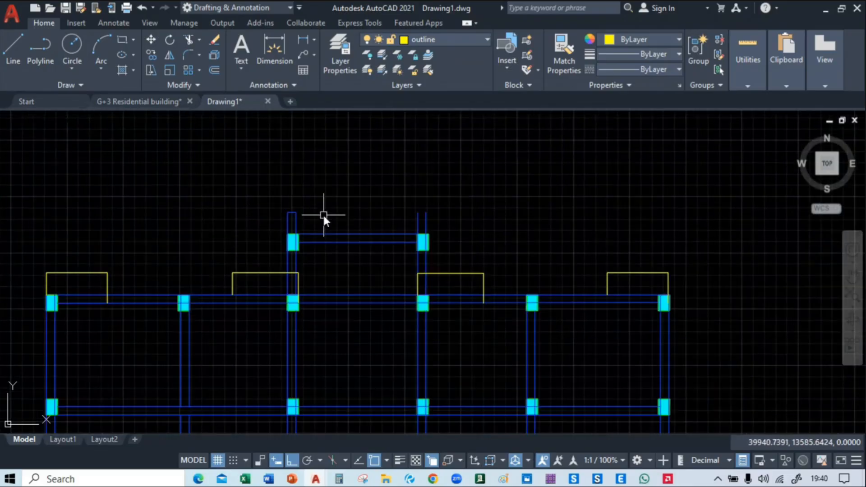
Draw a line across the open north end of the eastern beam stub beyond the staircase bay
{"action": "scroll", "coordinate": [370, 210], "scroll_direction": "up", "scroll_amount": 2}
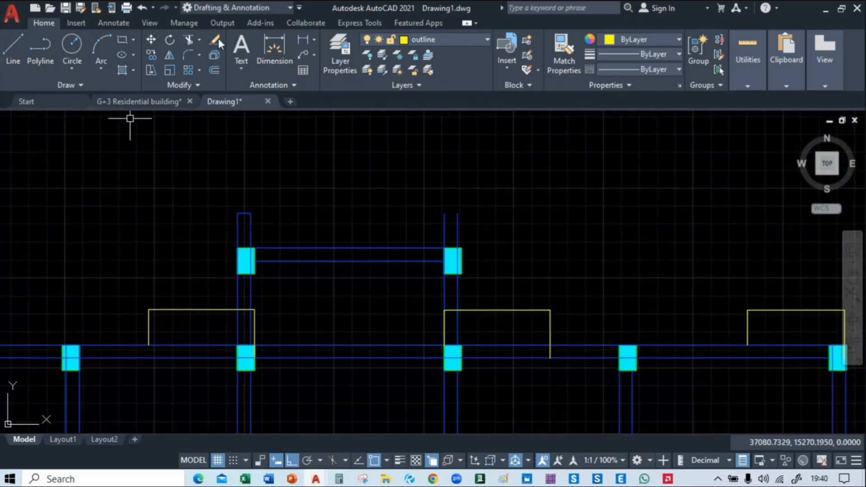
{"action": "left_click", "coordinate": [18, 55]}
{"action": "scroll", "coordinate": [454, 211], "scroll_direction": "up", "scroll_amount": 4}
{"action": "left_click", "coordinate": [426, 216]}
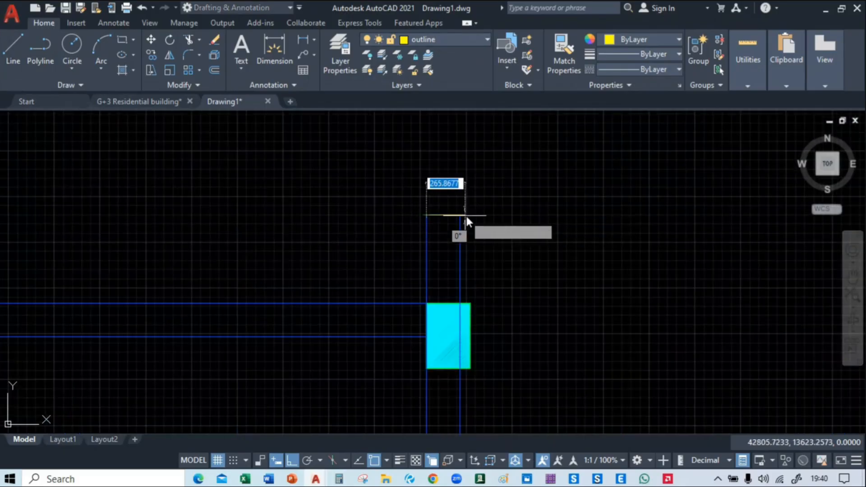
{"action": "left_click", "coordinate": [461, 216]}
{"action": "key", "text": "Return"}
Match the eastern stub's closing line to the properties of its adjoining beam line
{"action": "type", "text": "m"}
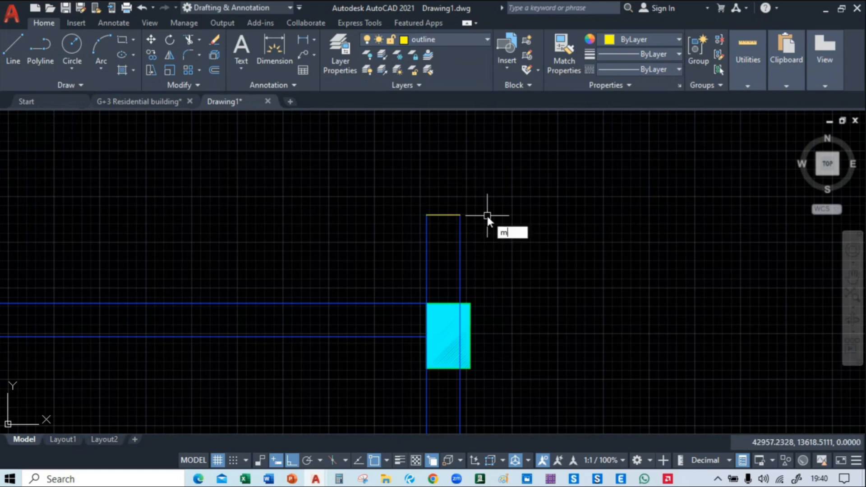
{"action": "type", "text": "a"}
{"action": "key", "text": "Return"}
{"action": "left_click", "coordinate": [460, 244]}
{"action": "left_click", "coordinate": [442, 215]}
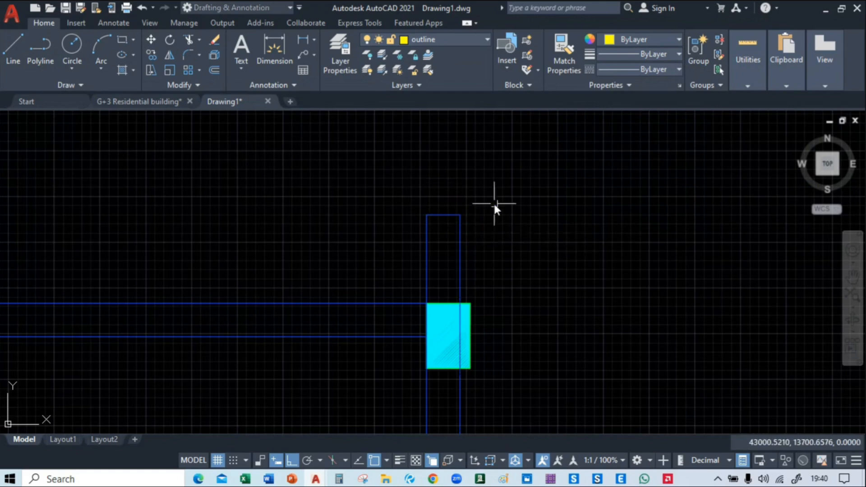
Delete the vertical outline line on the east side of the projection just west of the staircase bay
{"action": "scroll", "coordinate": [495, 205], "scroll_direction": "down", "scroll_amount": 4}
{"action": "middle_click_drag", "start_coordinate": [472, 319], "coordinate": [475, 216]}
{"action": "scroll", "coordinate": [475, 217], "scroll_direction": "down", "scroll_amount": 2}
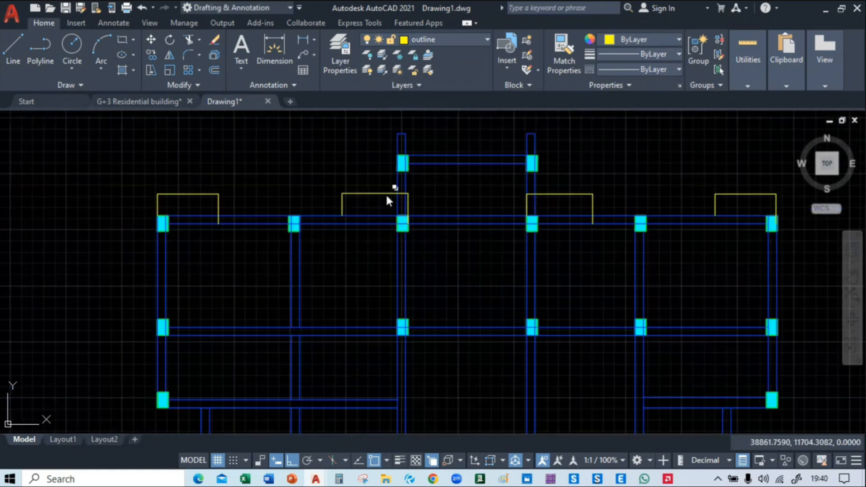
{"action": "scroll", "coordinate": [375, 198], "scroll_direction": "down", "scroll_amount": 4}
{"action": "mouse_move", "coordinate": [253, 230]}
{"action": "middle_mouse_down"}
{"action": "mouse_move", "coordinate": [162, 229]}
{"action": "mouse_move", "coordinate": [213, 258]}
{"action": "mouse_move", "coordinate": [622, 261]}
{"action": "middle_mouse_up"}
{"action": "scroll", "coordinate": [357, 222], "scroll_direction": "up", "scroll_amount": 8}
{"action": "scroll", "coordinate": [331, 253], "scroll_direction": "up", "scroll_amount": 2}
{"action": "middle_click_drag", "start_coordinate": [373, 339], "coordinate": [385, 260]}
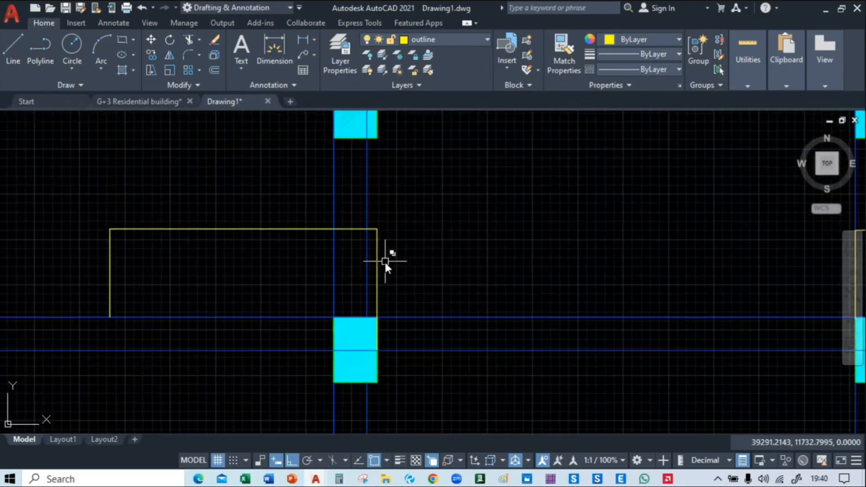
{"action": "left_click", "coordinate": [377, 264]}
{"action": "key", "text": "Delete"}
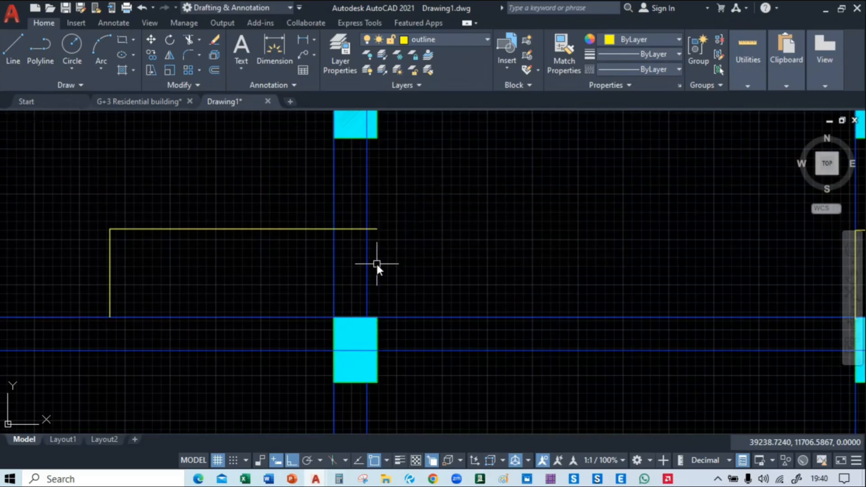
Trim that projection's north outline at the beam's west face and delete the leftover piece east of the beam
{"action": "type", "text": "tr"}
{"action": "key", "text": "Return"}
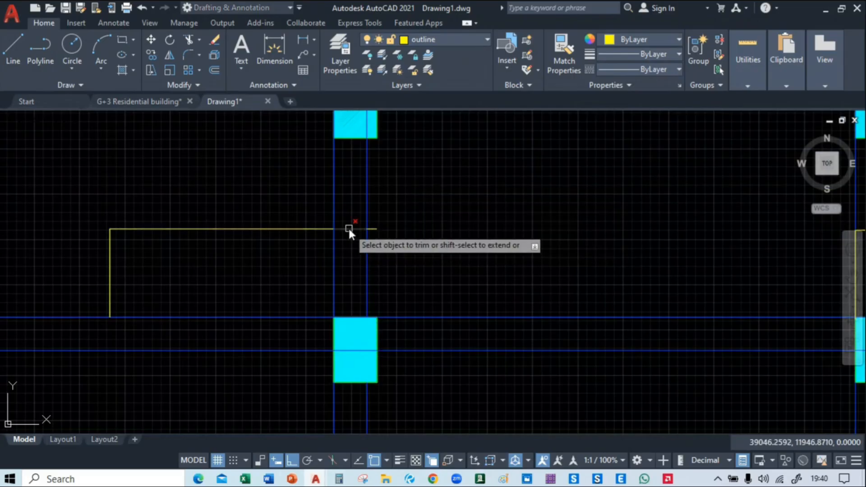
{"action": "left_click", "coordinate": [348, 229]}
{"action": "key", "text": "Escape"}
{"action": "left_click", "coordinate": [378, 228]}
{"action": "key", "text": "Delete"}
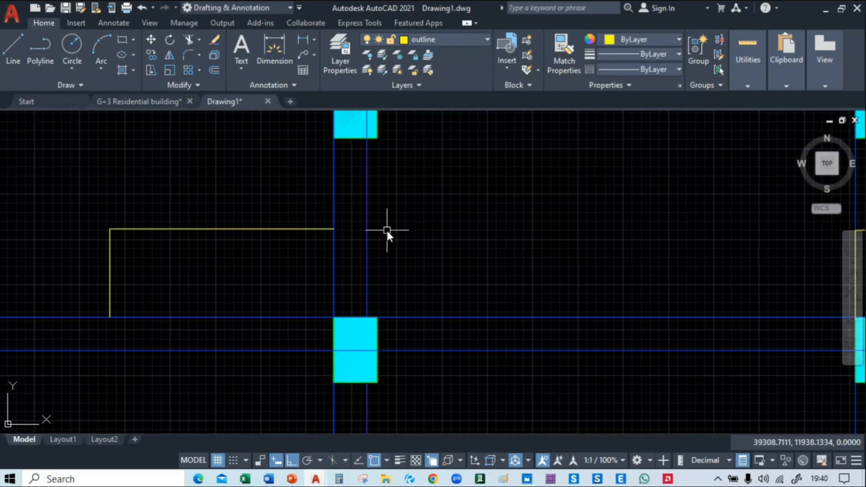
Delete the west outline line of the projection east of the staircase bay and trim its north outline to the beam's east face
{"action": "scroll", "coordinate": [387, 228], "scroll_direction": "down", "scroll_amount": 6}
{"action": "scroll", "coordinate": [545, 248], "scroll_direction": "up", "scroll_amount": 4}
{"action": "left_click", "coordinate": [418, 248]}
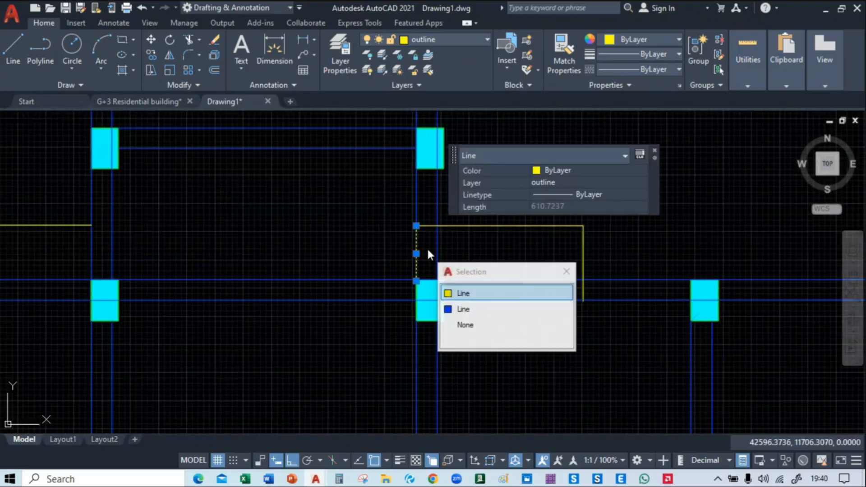
{"action": "left_click", "coordinate": [480, 291]}
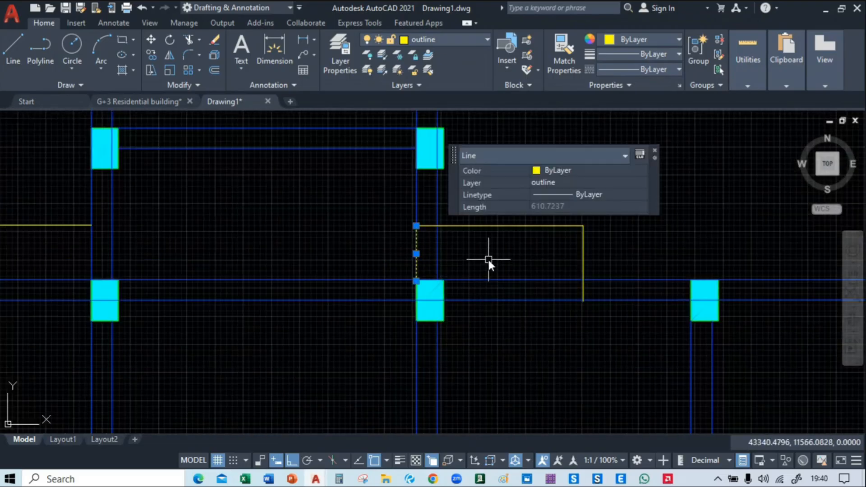
{"action": "key", "text": "Delete"}
{"action": "type", "text": "tr"}
{"action": "key", "text": "Return"}
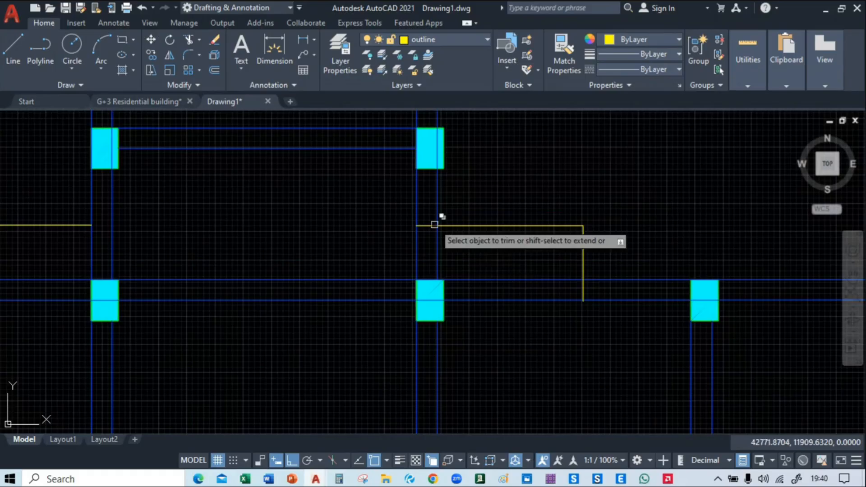
{"action": "left_click", "coordinate": [427, 225]}
Trim the east side line of the westernmost projection back to the north edge of the beam
{"action": "scroll", "coordinate": [492, 274], "scroll_direction": "down", "scroll_amount": 4}
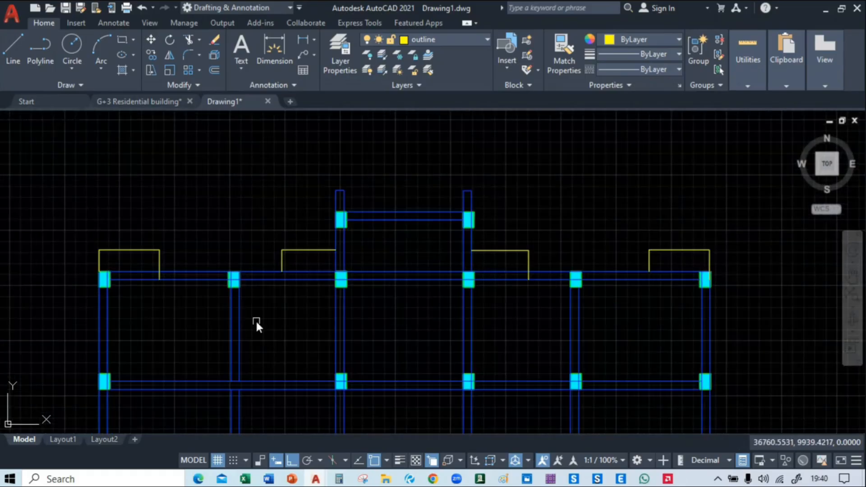
{"action": "middle_click_drag", "start_coordinate": [256, 320], "coordinate": [458, 316]}
{"action": "scroll", "coordinate": [354, 277], "scroll_direction": "up", "scroll_amount": 4}
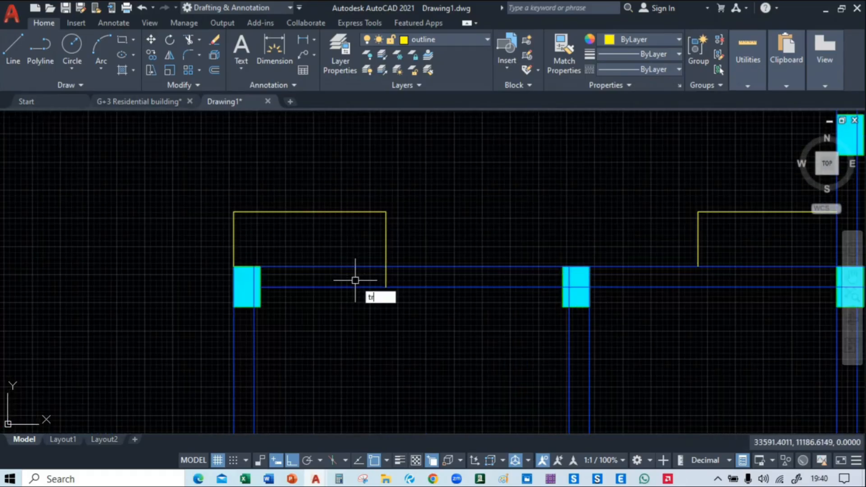
{"action": "left_click", "coordinate": [385, 277]}
Trim the east side line of the projection east of the staircase bay back to the beam's north edge
{"action": "middle_click_drag", "start_coordinate": [521, 192], "coordinate": [151, 203]}
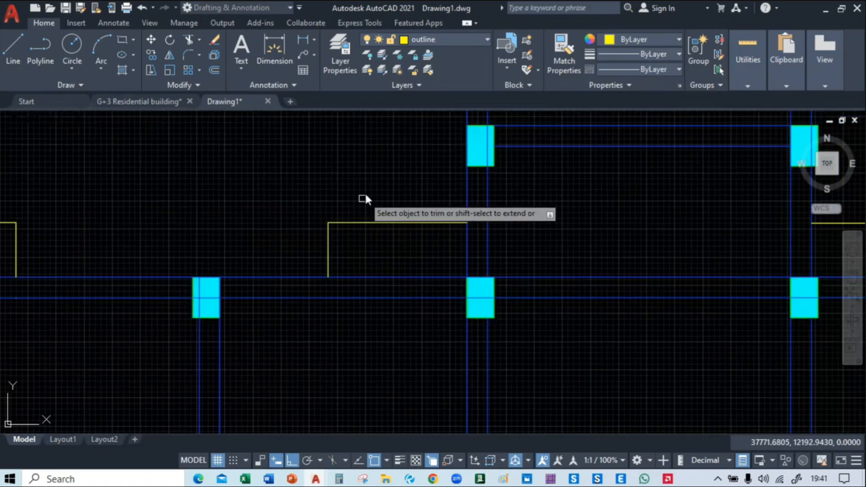
{"action": "scroll", "coordinate": [355, 164], "scroll_direction": "down", "scroll_amount": 2}
{"action": "middle_click_drag", "start_coordinate": [614, 218], "coordinate": [397, 224]}
{"action": "scroll", "coordinate": [501, 256], "scroll_direction": "up", "scroll_amount": 4}
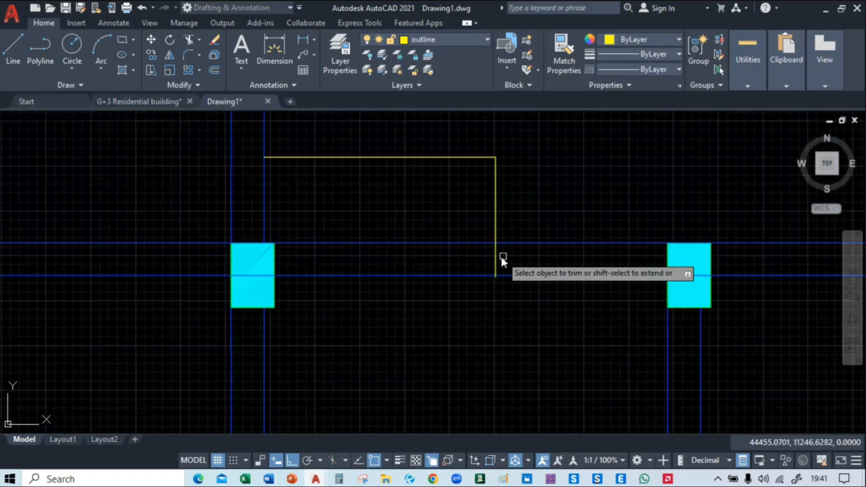
{"action": "left_click", "coordinate": [494, 256]}
{"action": "scroll", "coordinate": [498, 257], "scroll_direction": "down", "scroll_amount": 4}
{"action": "scroll", "coordinate": [499, 257], "scroll_direction": "up", "scroll_amount": 6}
{"action": "scroll", "coordinate": [487, 255], "scroll_direction": "up", "scroll_amount": 4}
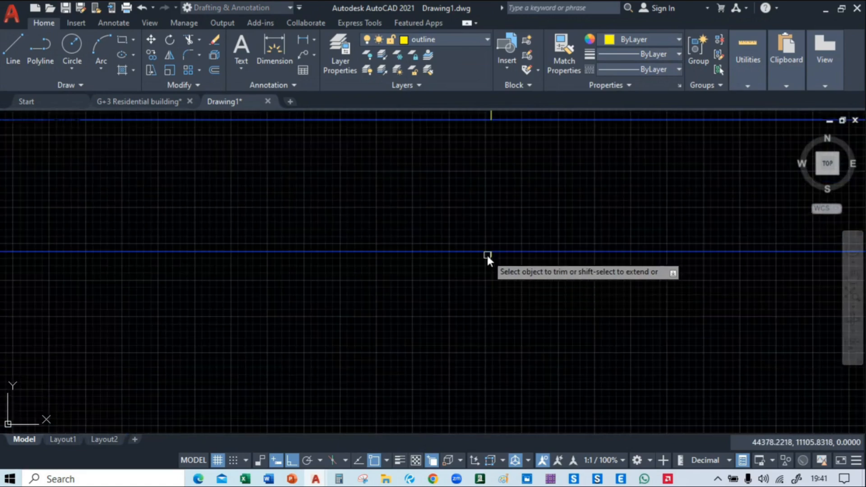
{"action": "scroll", "coordinate": [489, 256], "scroll_direction": "down", "scroll_amount": 10}
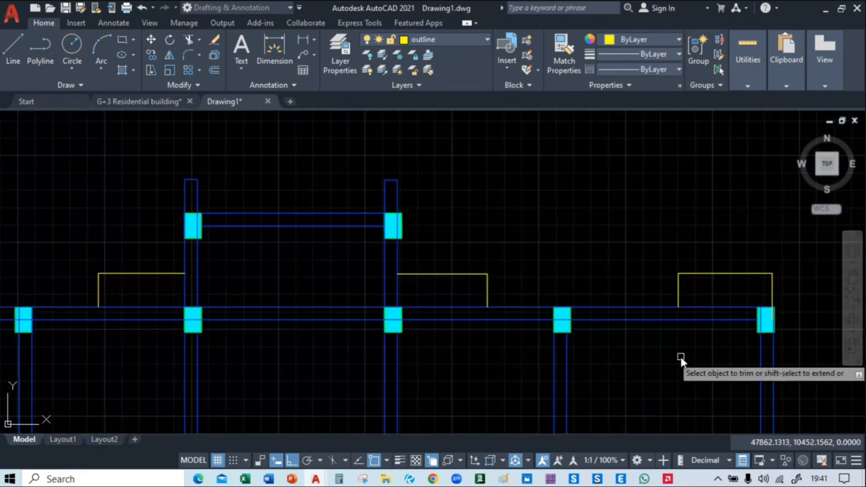
Close the open south ends of the two narrow outline strips below the southwest bay with short lines
{"action": "scroll", "coordinate": [680, 360], "scroll_direction": "down", "scroll_amount": 2}
{"action": "middle_click_drag", "start_coordinate": [681, 357], "coordinate": [853, 317]}
{"action": "middle_click_drag", "start_coordinate": [603, 376], "coordinate": [536, 66]}
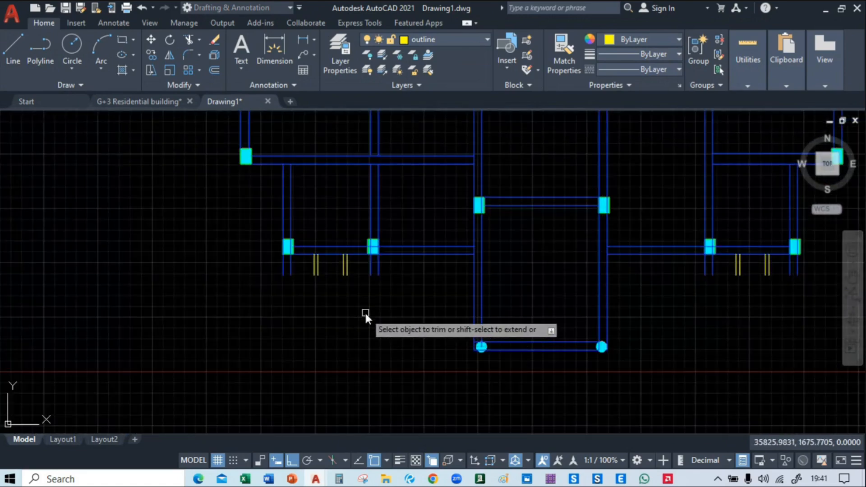
{"action": "middle_click_drag", "start_coordinate": [363, 315], "coordinate": [271, 315]}
{"action": "key", "text": "Escape"}
{"action": "scroll", "coordinate": [232, 280], "scroll_direction": "up", "scroll_amount": 5}
{"action": "left_click", "coordinate": [13, 50]}
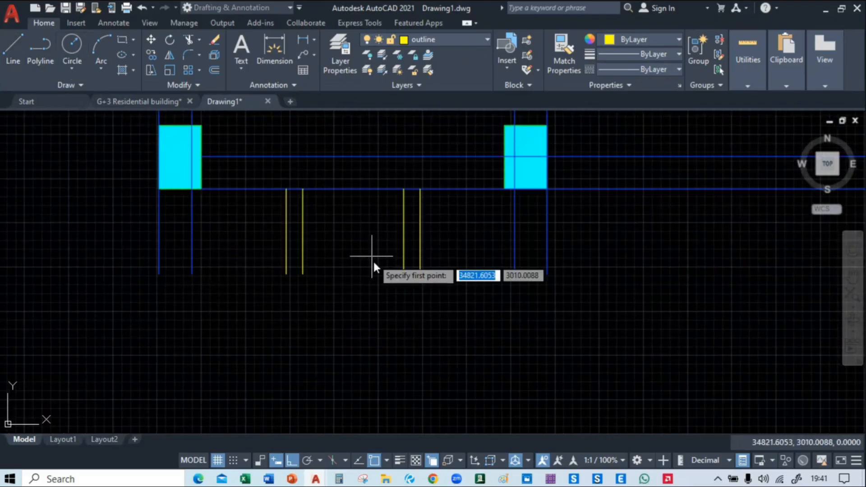
{"action": "left_click", "coordinate": [286, 274]}
{"action": "left_click", "coordinate": [302, 275]}
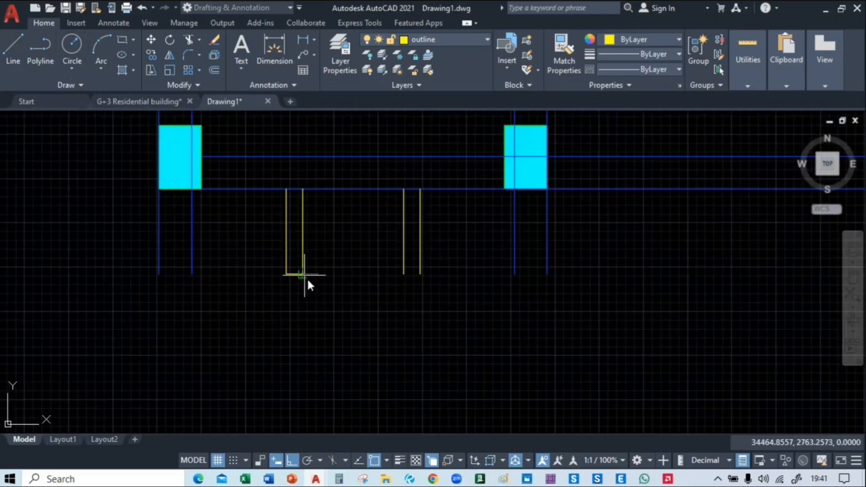
{"action": "key", "text": "Return"}
{"action": "key", "text": "Return"}
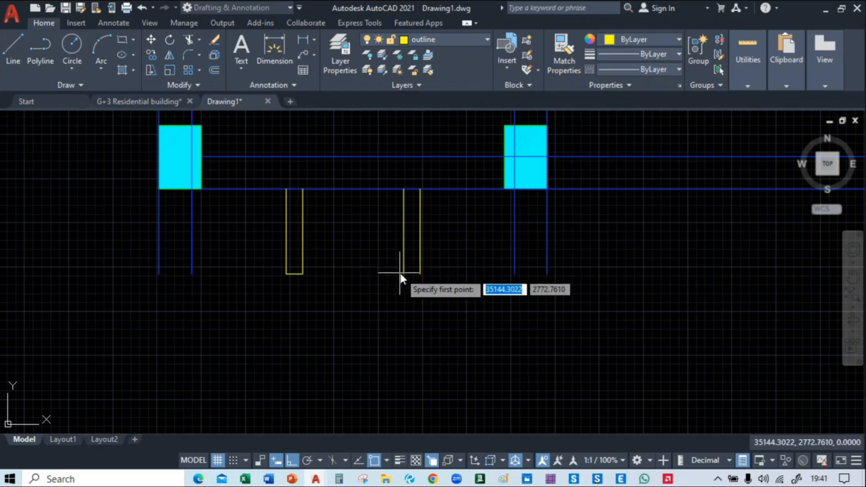
{"action": "left_click", "coordinate": [403, 274]}
{"action": "left_click", "coordinate": [420, 274]}
{"action": "key", "text": "Return"}
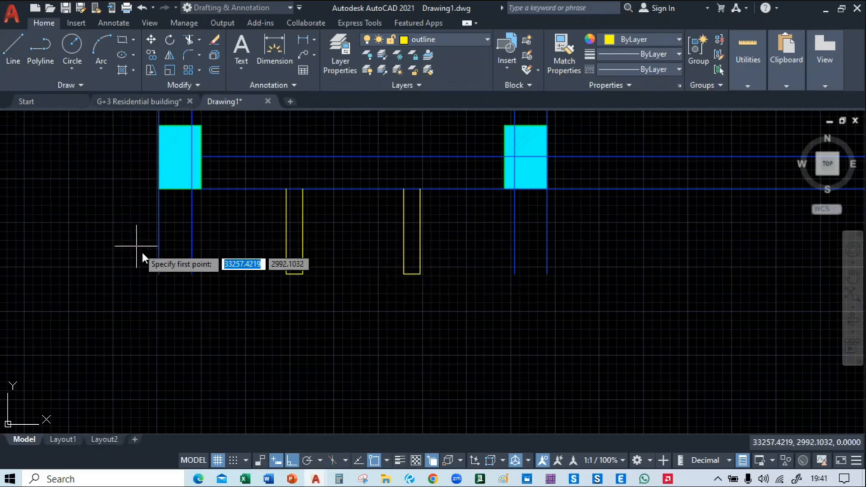
Draw short lines across the south ends of the two beam stubs flanking the southwest bay's narrow strips
{"action": "left_click", "coordinate": [158, 274]}
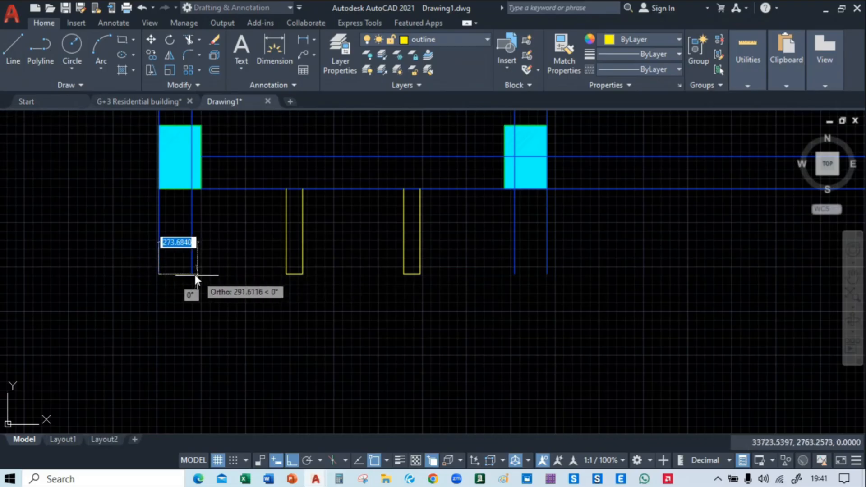
{"action": "left_click", "coordinate": [192, 274]}
{"action": "key", "text": "Return"}
{"action": "left_click", "coordinate": [10, 53]}
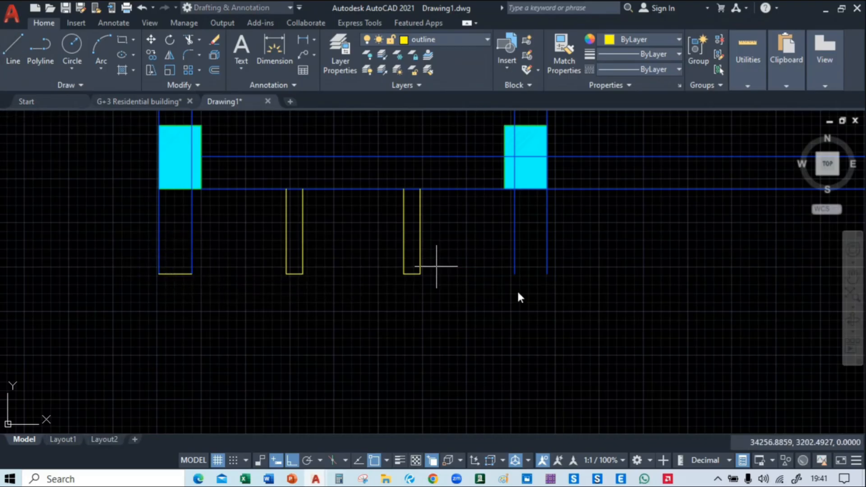
{"action": "left_click", "coordinate": [514, 274]}
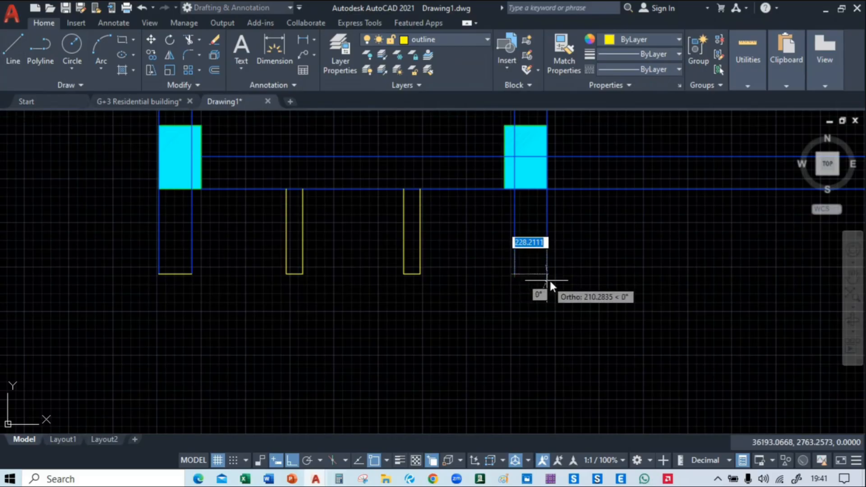
{"action": "left_click", "coordinate": [547, 274]}
{"action": "key", "text": "Return"}
Close the south ends of the southeast bay's western beam stub and its western narrow outline strip with short lines
{"action": "scroll", "coordinate": [480, 324], "scroll_direction": "down", "scroll_amount": 5}
{"action": "middle_click_drag", "start_coordinate": [663, 321], "coordinate": [375, 301]}
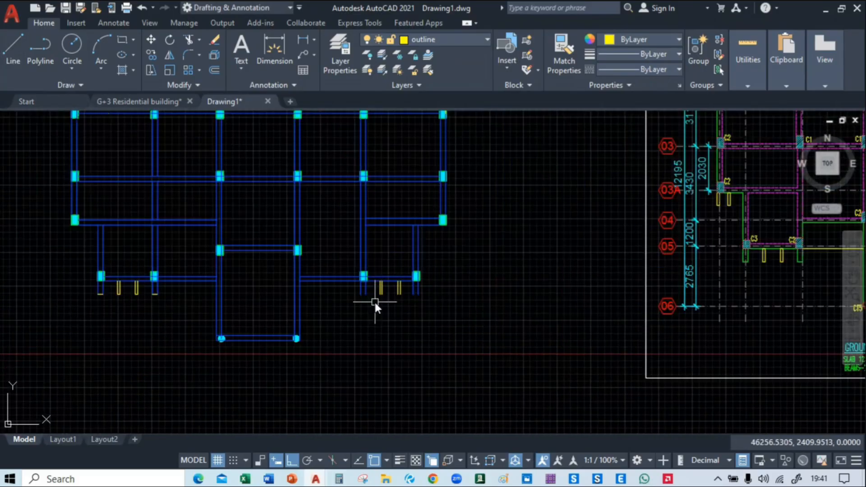
{"action": "scroll", "coordinate": [390, 292], "scroll_direction": "up", "scroll_amount": 7}
{"action": "left_click", "coordinate": [7, 57]}
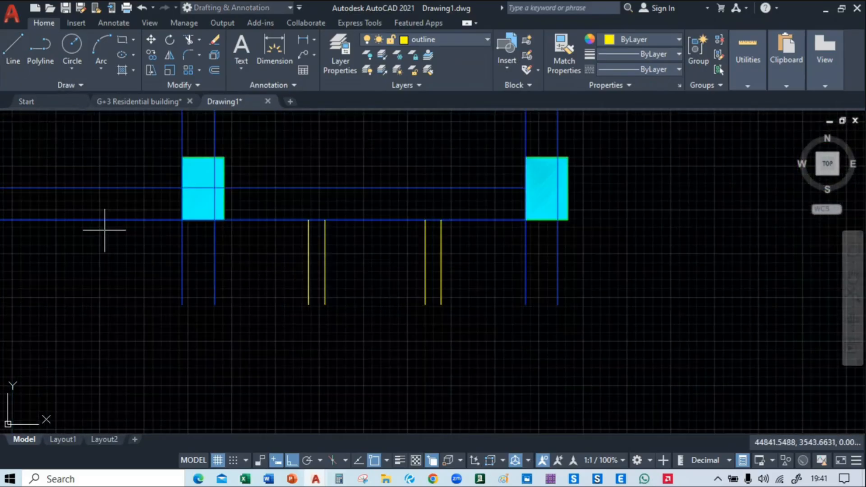
{"action": "left_click", "coordinate": [182, 305]}
{"action": "left_click", "coordinate": [215, 306]}
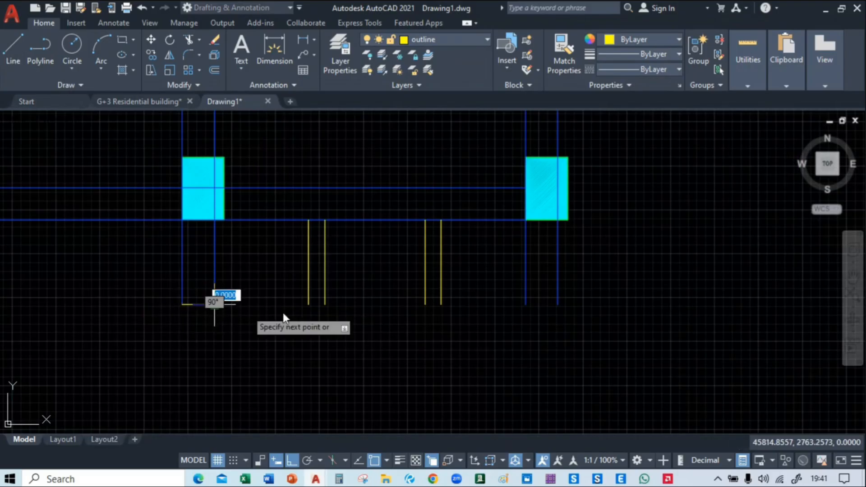
{"action": "key", "text": "Return"}
{"action": "key", "text": "Return"}
{"action": "left_click", "coordinate": [309, 305]}
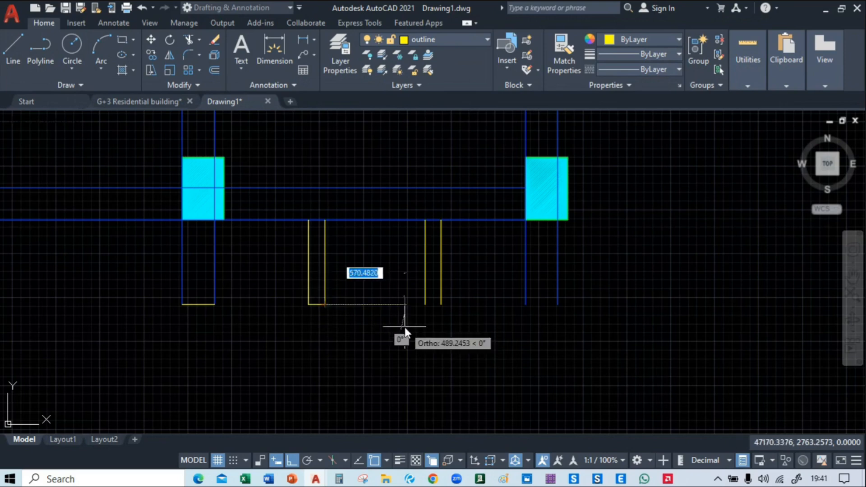
{"action": "key", "text": "Return"}
{"action": "key", "text": "Return"}
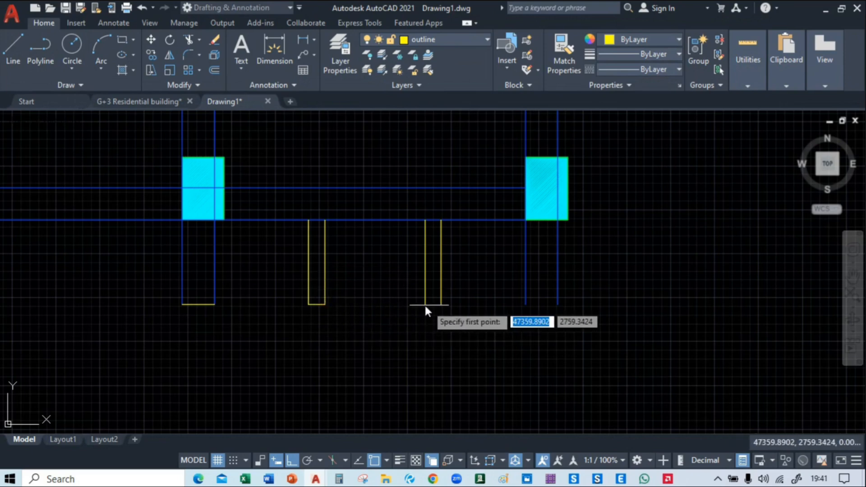
Close the south ends of the southeast bay's eastern narrow outline strip and eastern beam stub with short lines
{"action": "left_click", "coordinate": [424, 305]}
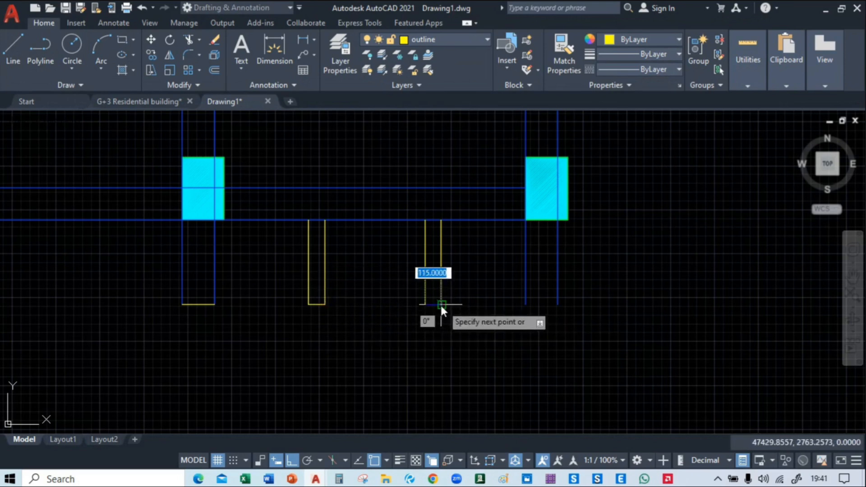
{"action": "left_click", "coordinate": [441, 305]}
{"action": "key", "text": "Return"}
{"action": "key", "text": "Return"}
{"action": "left_click", "coordinate": [526, 305]}
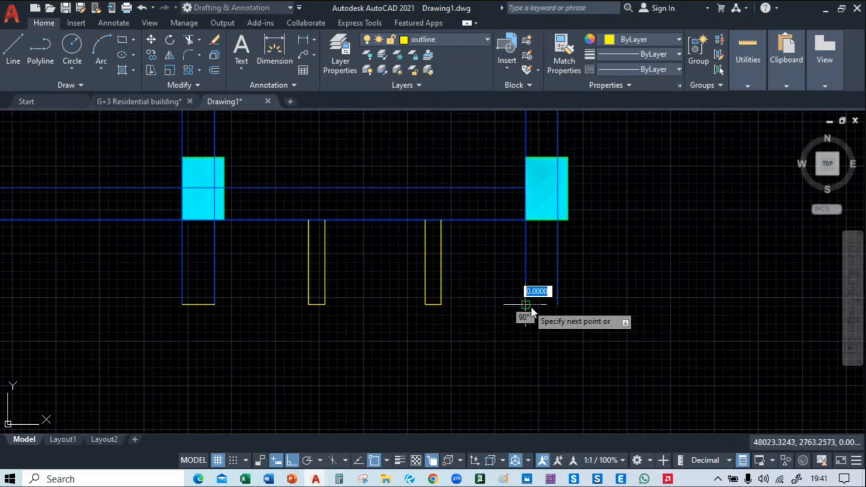
{"action": "left_click", "coordinate": [559, 305]}
Match the end lines of the southeast bay's two beam stubs to the blue beam line's properties
{"action": "key", "text": "Return"}
{"action": "scroll", "coordinate": [545, 336], "scroll_direction": "down", "scroll_amount": 5}
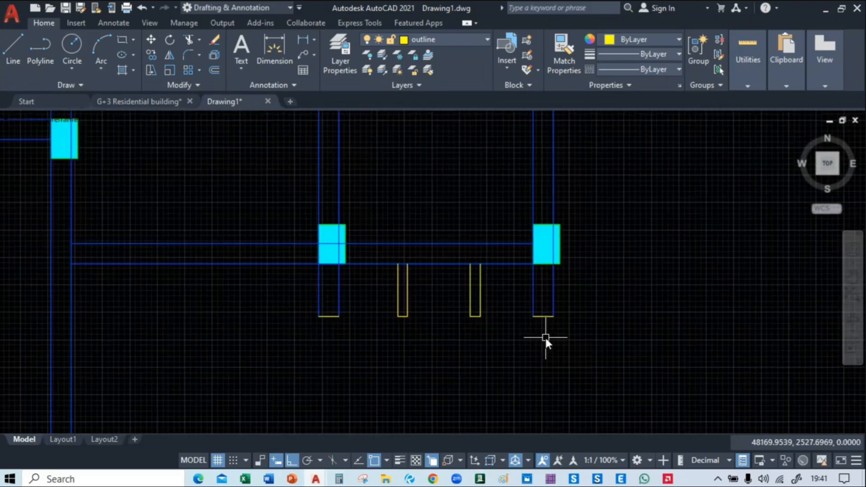
{"action": "key", "text": "Return"}
{"action": "scroll", "coordinate": [430, 336], "scroll_direction": "up", "scroll_amount": 6}
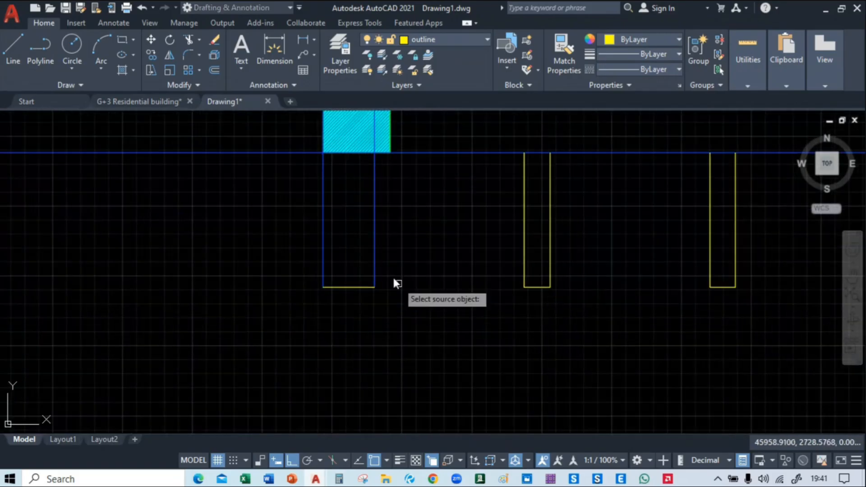
{"action": "left_click", "coordinate": [345, 284]}
{"action": "scroll", "coordinate": [566, 300], "scroll_direction": "down", "scroll_amount": 5}
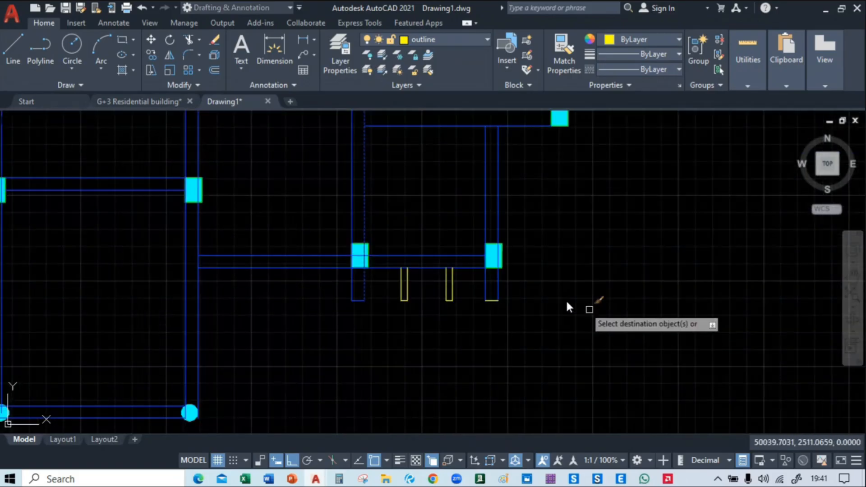
{"action": "scroll", "coordinate": [441, 287], "scroll_direction": "up", "scroll_amount": 5}
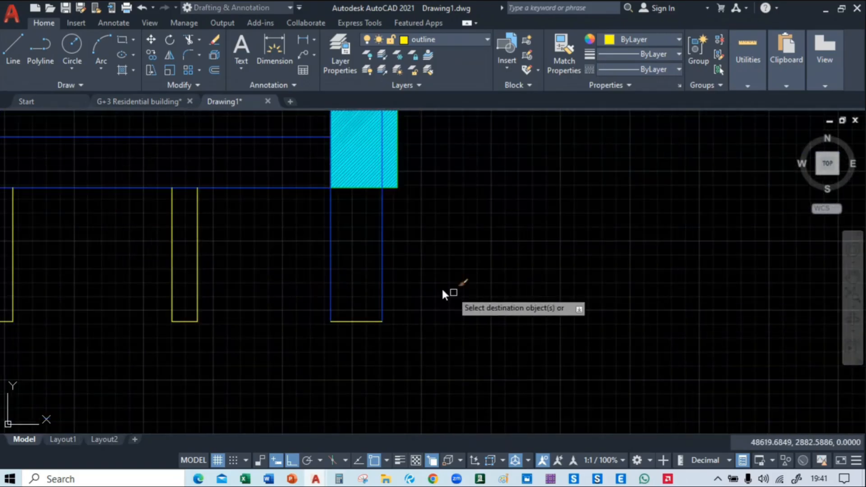
{"action": "left_click", "coordinate": [365, 322]}
Match the end lines of the southwest bay's two beam stubs to the same blue beam properties
{"action": "scroll", "coordinate": [537, 336], "scroll_direction": "down", "scroll_amount": 4}
{"action": "middle_click_drag", "start_coordinate": [181, 332], "coordinate": [528, 308]}
{"action": "scroll", "coordinate": [528, 308], "scroll_direction": "down", "scroll_amount": 6}
{"action": "scroll", "coordinate": [293, 311], "scroll_direction": "up", "scroll_amount": 4}
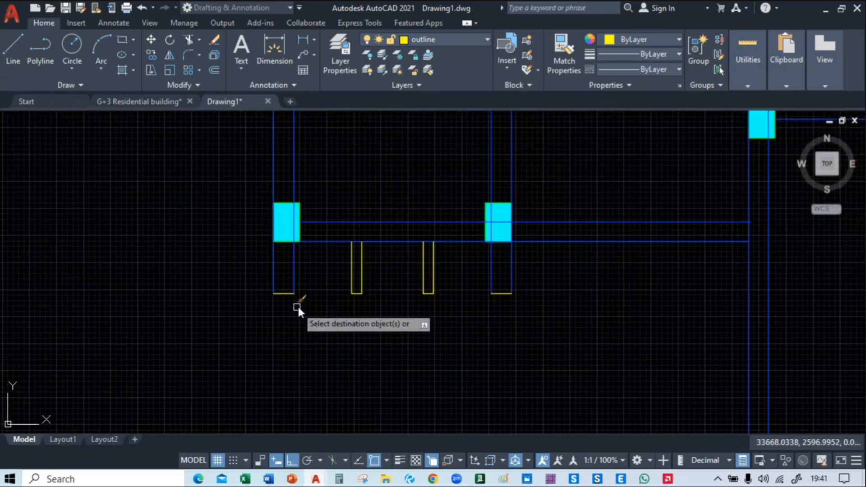
{"action": "scroll", "coordinate": [297, 304], "scroll_direction": "up", "scroll_amount": 3}
{"action": "left_click", "coordinate": [271, 280]}
{"action": "left_click", "coordinate": [265, 270]}
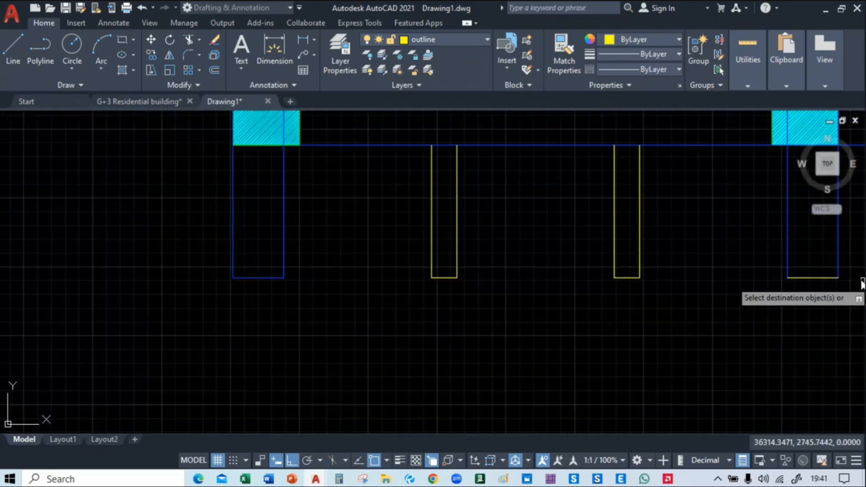
{"action": "left_click", "coordinate": [808, 265]}
{"action": "left_click", "coordinate": [776, 315]}
{"action": "key", "text": "Escape"}
Trim the north-south beam lines out of the northwest corner column, inside it and along its west edge
{"action": "scroll", "coordinate": [612, 319], "scroll_direction": "down", "scroll_amount": 6}
{"action": "middle_click_drag", "start_coordinate": [552, 207], "coordinate": [352, 292]}
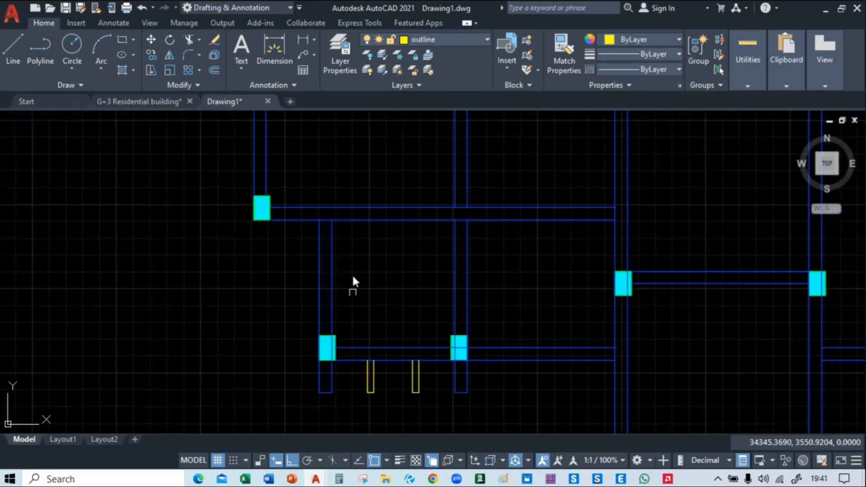
{"action": "middle_click_drag", "start_coordinate": [348, 209], "coordinate": [425, 408]}
{"action": "middle_click_drag", "start_coordinate": [371, 128], "coordinate": [368, 247]}
{"action": "scroll", "coordinate": [342, 264], "scroll_direction": "up", "scroll_amount": 8}
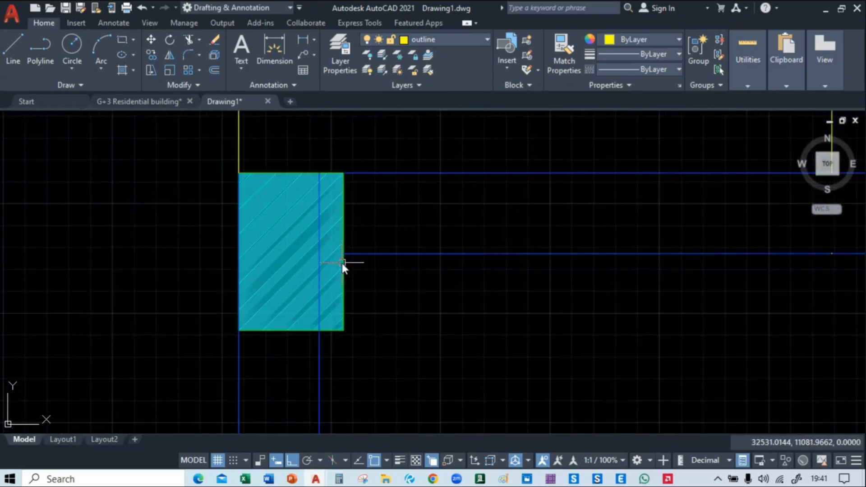
{"action": "scroll", "coordinate": [342, 264], "scroll_direction": "down", "scroll_amount": 2}
{"action": "scroll", "coordinate": [321, 272], "scroll_direction": "down", "scroll_amount": 2}
{"action": "scroll", "coordinate": [337, 270], "scroll_direction": "up", "scroll_amount": 2}
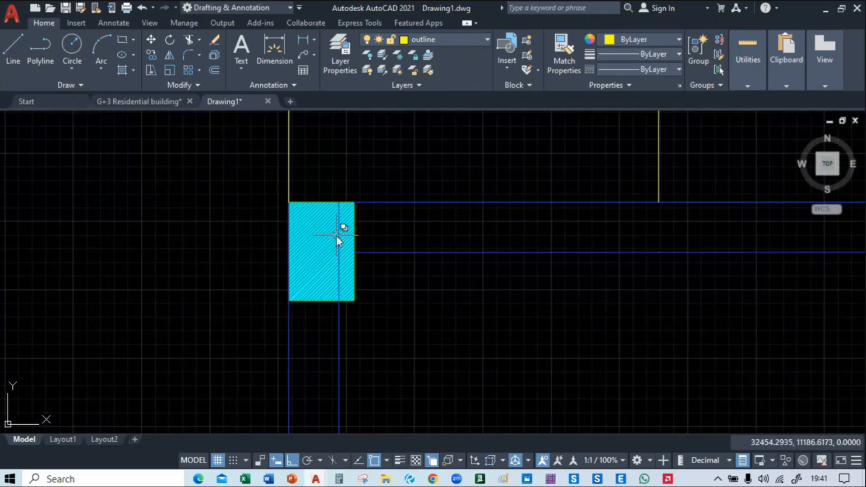
{"action": "type", "text": "tr"}
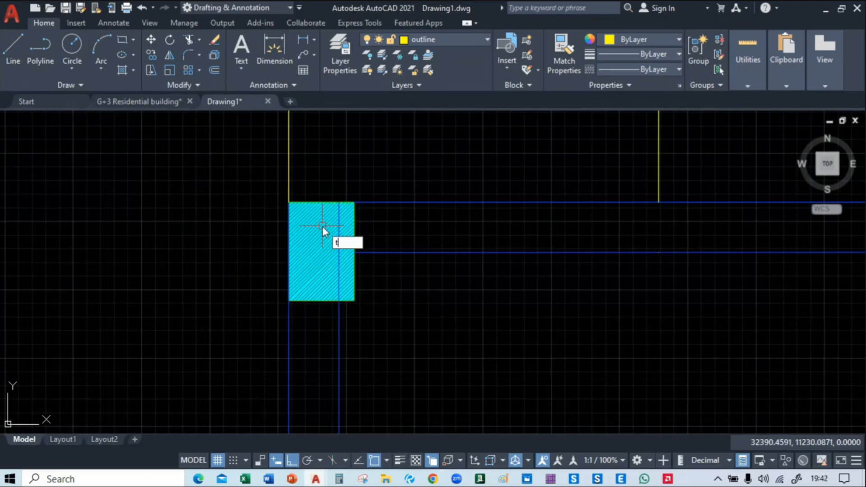
{"action": "key", "text": "Return"}
{"action": "left_click", "coordinate": [341, 239]}
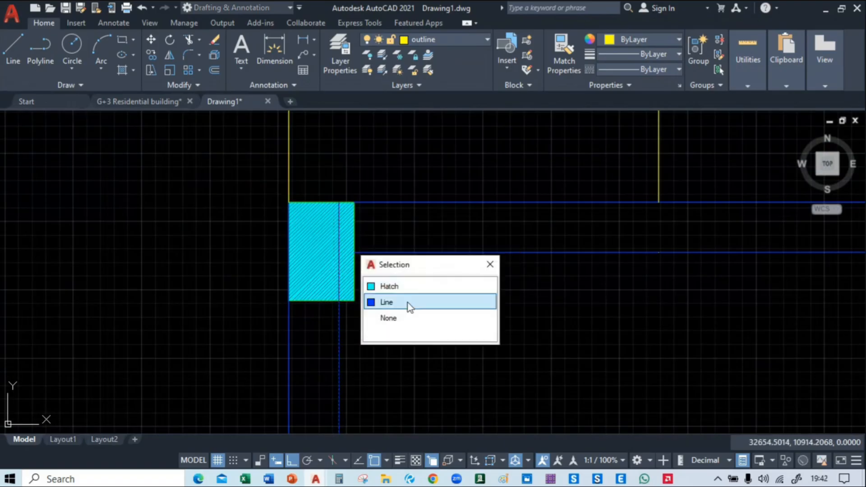
{"action": "left_click", "coordinate": [405, 302]}
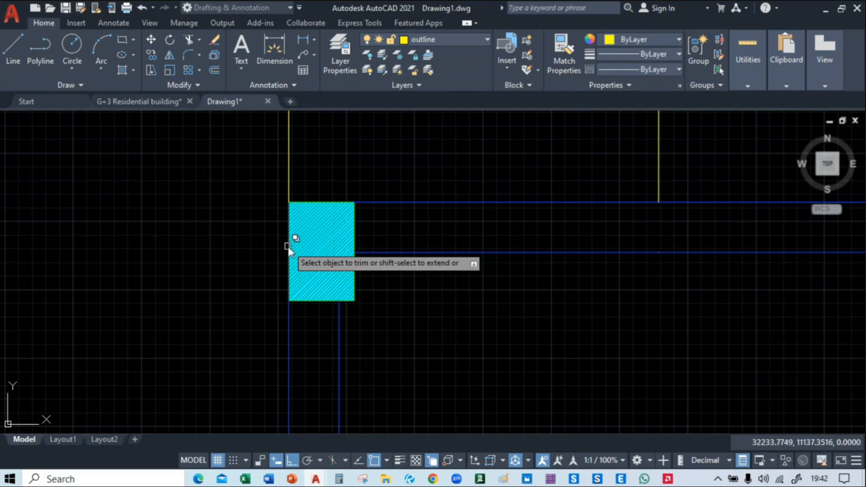
{"action": "left_click", "coordinate": [292, 247]}
{"action": "left_click", "coordinate": [365, 295]}
Trim the beam lines within the second column from the west on the north beam, including along its east edge
{"action": "scroll", "coordinate": [445, 299], "scroll_direction": "down", "scroll_amount": 2}
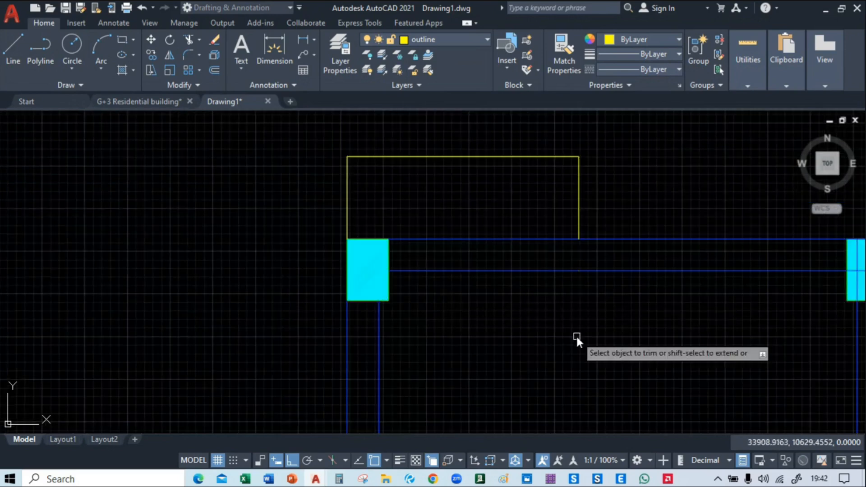
{"action": "middle_click_drag", "start_coordinate": [576, 335], "coordinate": [531, 326]}
{"action": "scroll", "coordinate": [329, 277], "scroll_direction": "up", "scroll_amount": 2}
{"action": "left_click", "coordinate": [305, 241]}
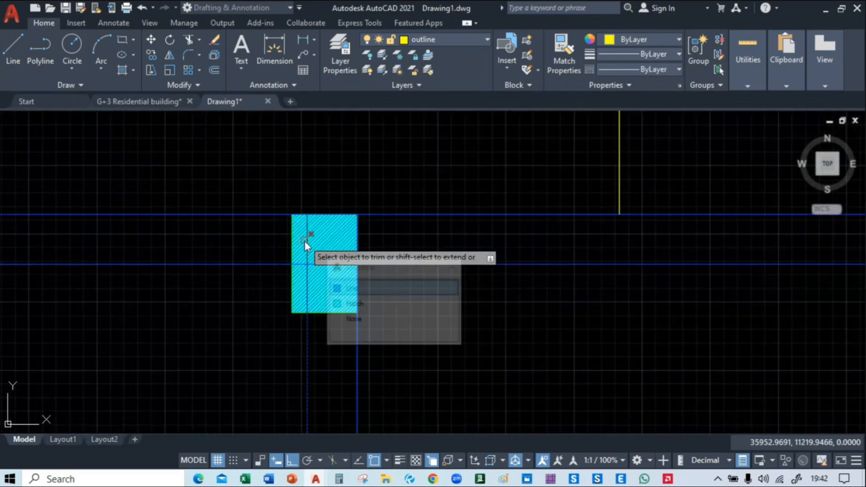
{"action": "left_click", "coordinate": [373, 301]}
{"action": "left_click", "coordinate": [307, 264]}
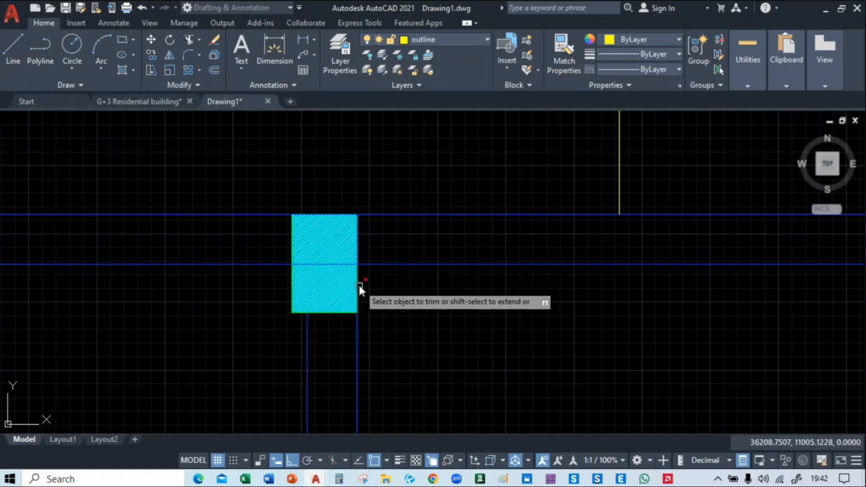
{"action": "left_click", "coordinate": [358, 283]}
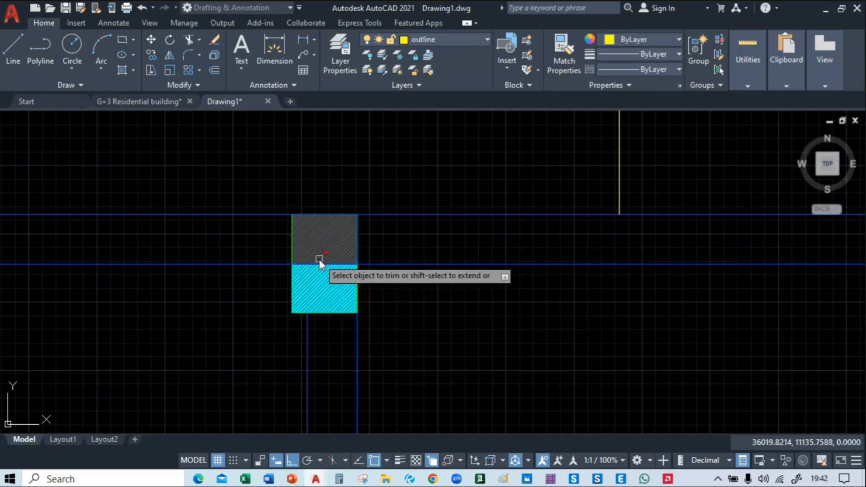
{"action": "left_click", "coordinate": [318, 263]}
{"action": "left_click", "coordinate": [386, 306]}
Trim the east-west beam lines out of the third column from the west on the north beam, inside it and along its north edge
{"action": "scroll", "coordinate": [410, 306], "scroll_direction": "down", "scroll_amount": 2}
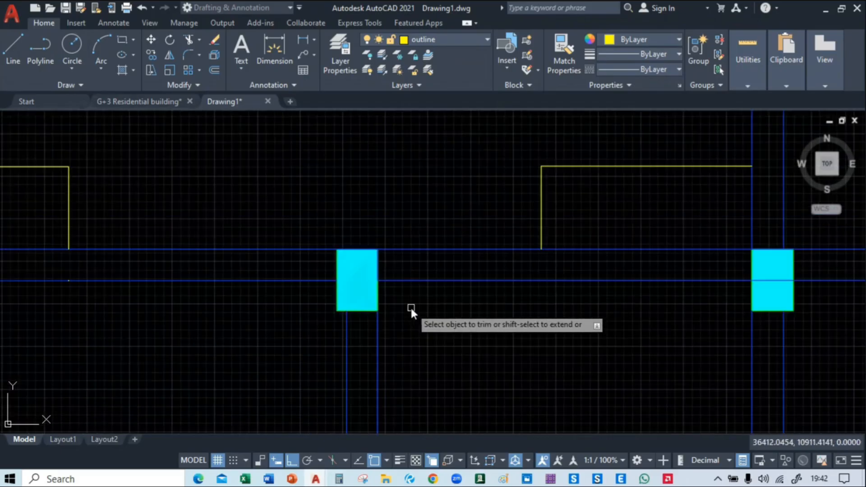
{"action": "scroll", "coordinate": [341, 254], "scroll_direction": "up", "scroll_amount": 4}
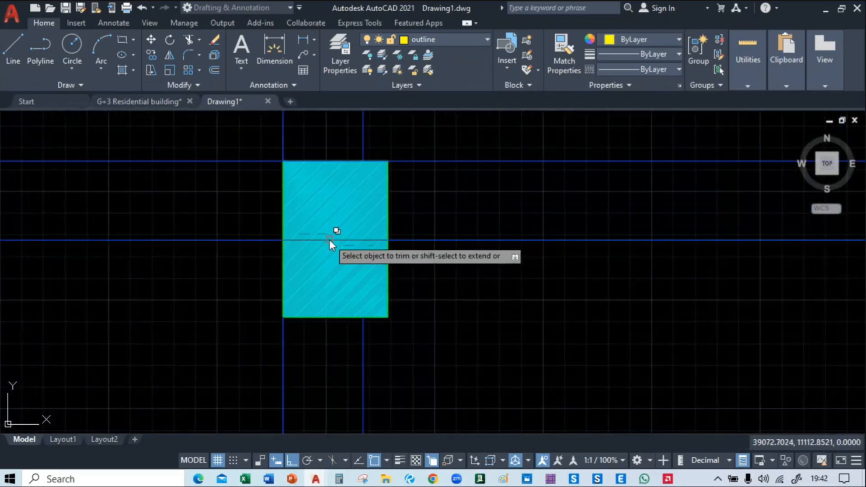
{"action": "left_click", "coordinate": [330, 240]}
{"action": "left_click", "coordinate": [378, 288]}
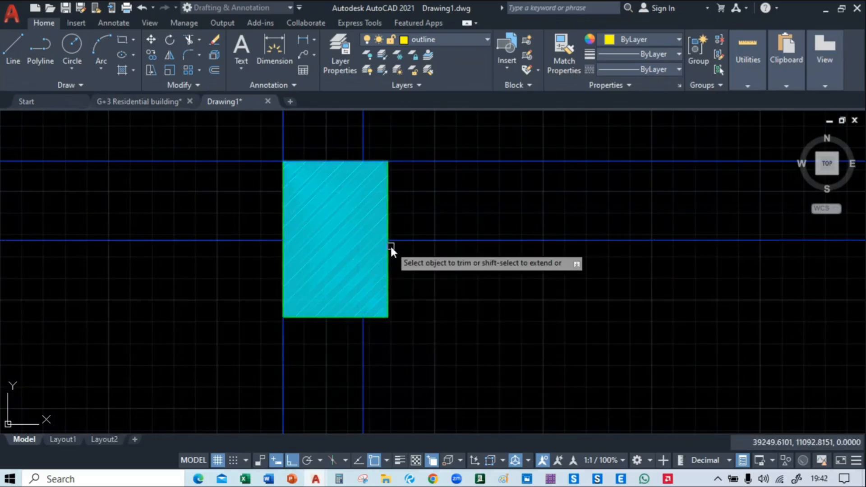
{"action": "middle_click_drag", "start_coordinate": [533, 267], "coordinate": [464, 286]}
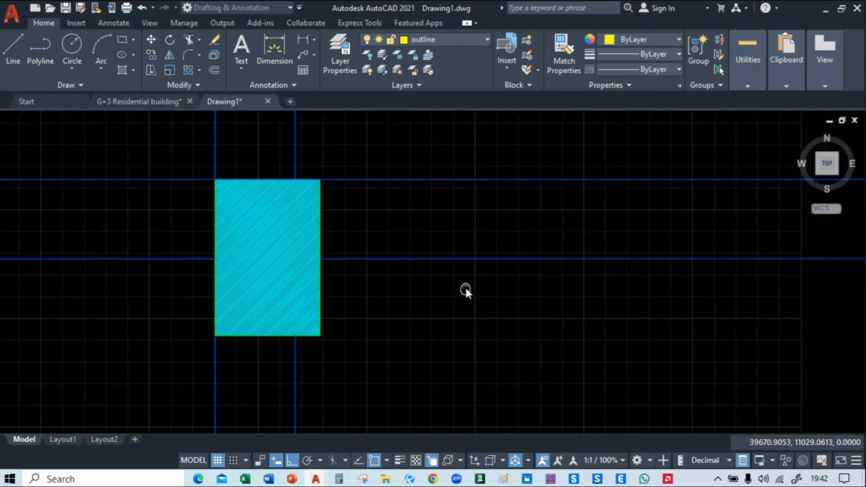
{"action": "left_click", "coordinate": [250, 180]}
{"action": "left_click", "coordinate": [309, 223]}
{"action": "left_click", "coordinate": [311, 180]}
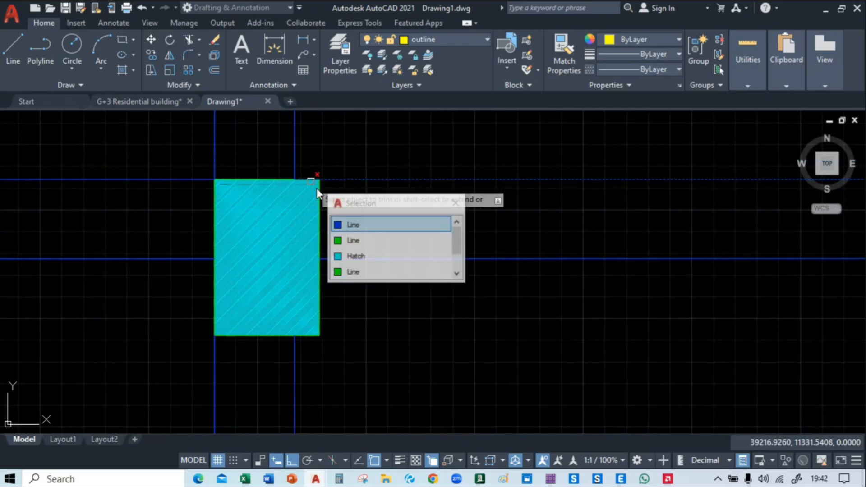
{"action": "left_click", "coordinate": [349, 221]}
Trim the east-west beam lines within the fourth column from the west on the north beam, including both segments along its north edge
{"action": "scroll", "coordinate": [353, 225], "scroll_direction": "down", "scroll_amount": 4}
{"action": "middle_click_drag", "start_coordinate": [654, 296], "coordinate": [266, 320]}
{"action": "scroll", "coordinate": [440, 247], "scroll_direction": "up", "scroll_amount": 2}
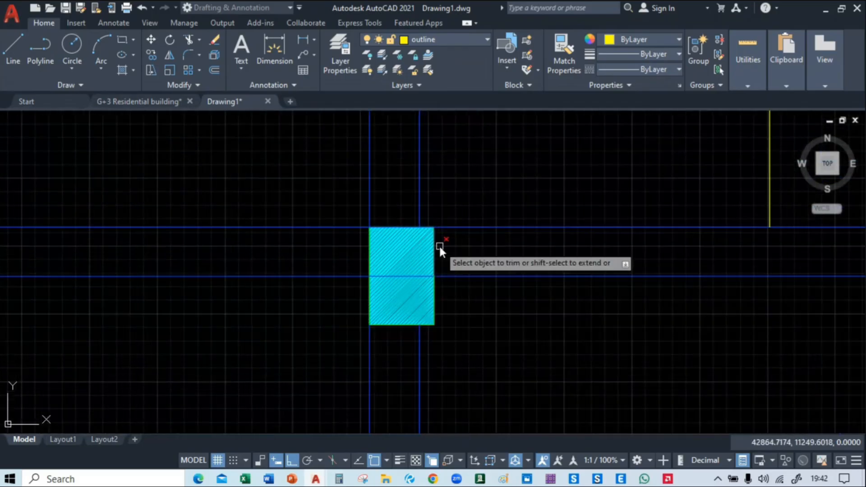
{"action": "left_click", "coordinate": [390, 229]}
{"action": "left_click", "coordinate": [441, 272]}
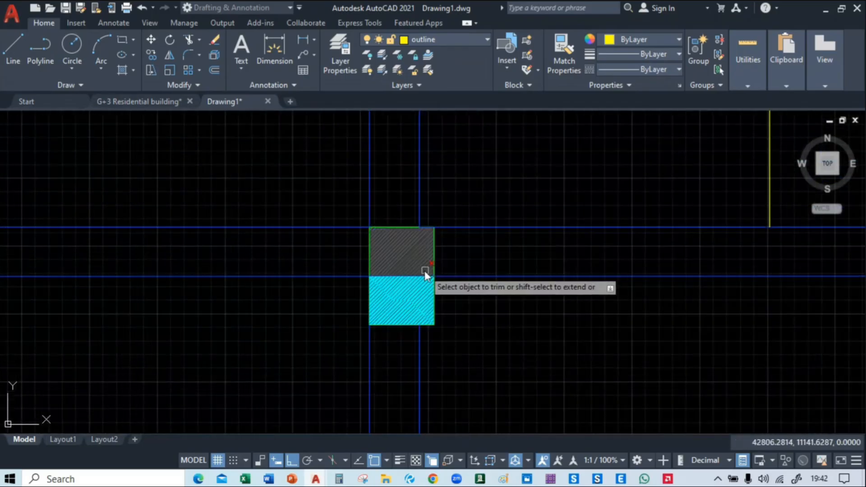
{"action": "left_click", "coordinate": [419, 276]}
{"action": "left_click", "coordinate": [456, 321]}
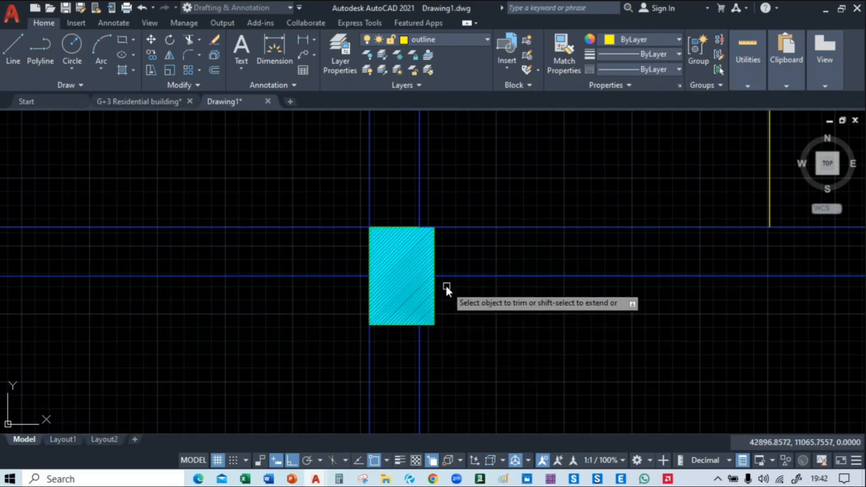
{"action": "left_click", "coordinate": [424, 227]}
{"action": "left_click", "coordinate": [467, 274]}
Trim the two east-west beam lines across the fifth column from the west, along its north edge and through its middle
{"action": "mouse_move", "coordinate": [650, 323]}
{"action": "middle_mouse_down"}
{"action": "mouse_move", "coordinate": [625, 324]}
{"action": "mouse_move", "coordinate": [763, 321]}
{"action": "middle_mouse_up"}
{"action": "scroll", "coordinate": [499, 224], "scroll_direction": "up", "scroll_amount": 4}
{"action": "left_click", "coordinate": [501, 226]}
{"action": "left_click", "coordinate": [544, 289]}
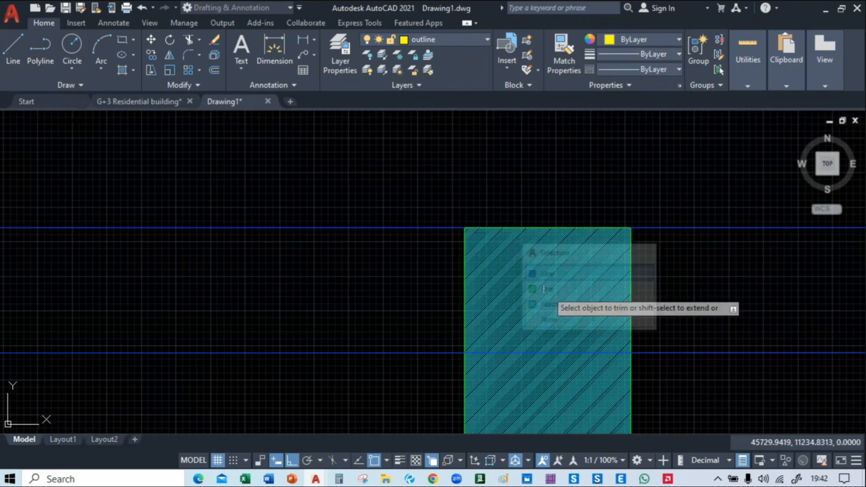
{"action": "middle_click_drag", "start_coordinate": [543, 288], "coordinate": [321, 224]}
{"action": "left_click", "coordinate": [327, 276]}
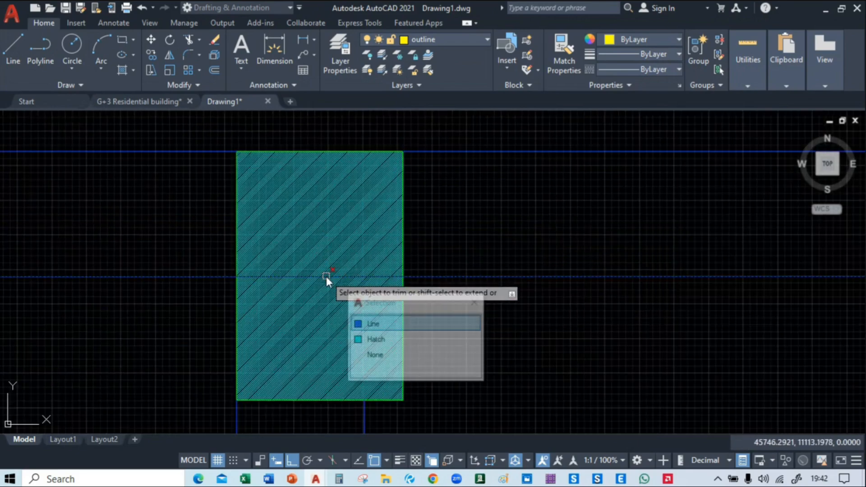
{"action": "left_click", "coordinate": [370, 322]}
Trim the two north-south beam lines and the overlapping yellow outline end out of the northeast corner column
{"action": "scroll", "coordinate": [415, 304], "scroll_direction": "down", "scroll_amount": 5}
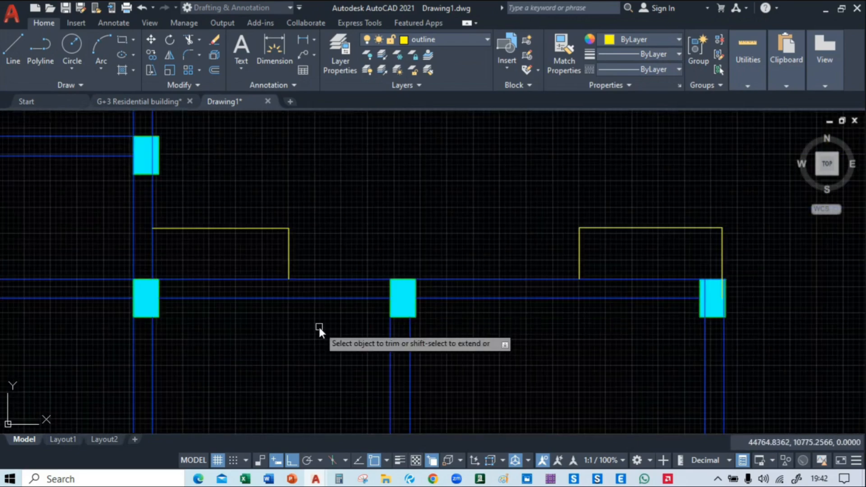
{"action": "middle_click_drag", "start_coordinate": [616, 339], "coordinate": [474, 320]}
{"action": "scroll", "coordinate": [520, 275], "scroll_direction": "up", "scroll_amount": 4}
{"action": "left_click", "coordinate": [520, 274]}
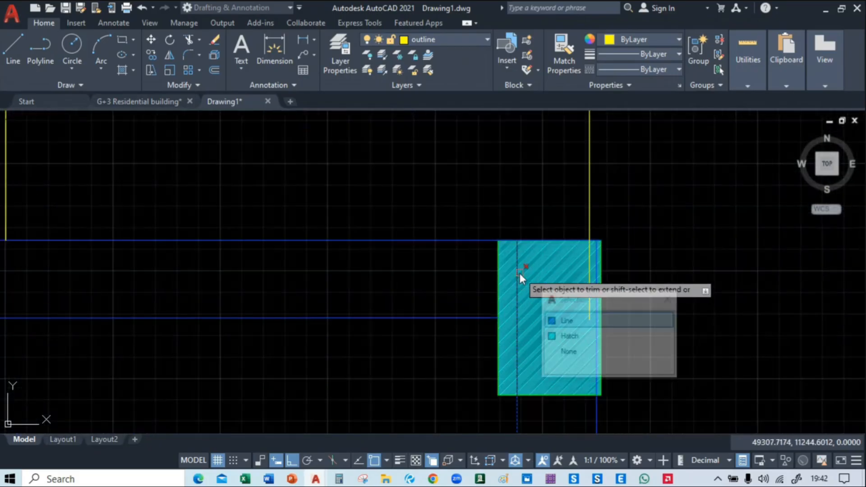
{"action": "left_click", "coordinate": [607, 321]}
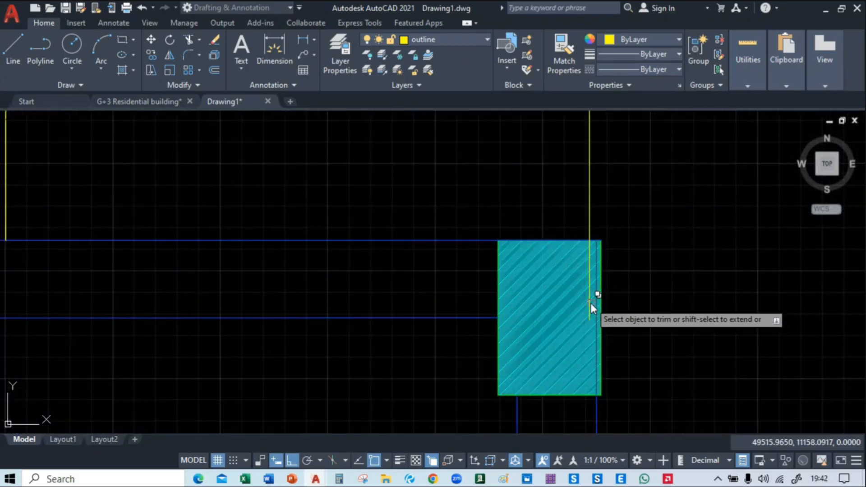
{"action": "left_click", "coordinate": [591, 304]}
{"action": "left_click", "coordinate": [627, 351]}
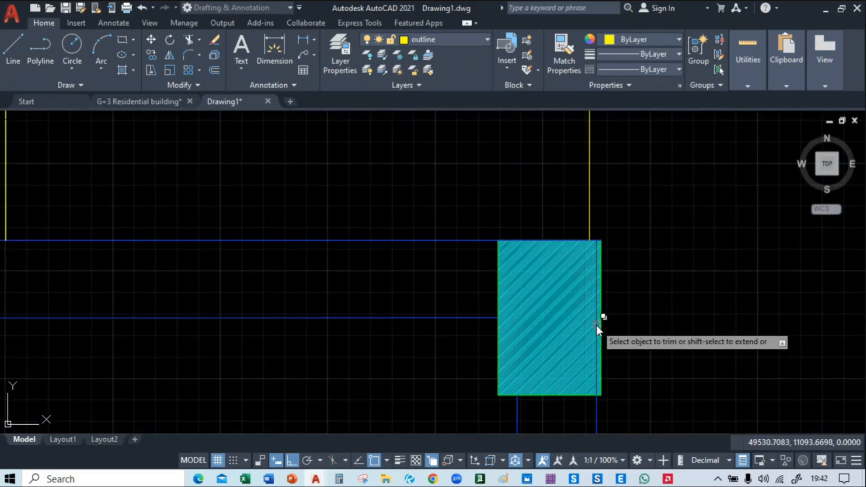
{"action": "left_click", "coordinate": [597, 326]}
{"action": "left_click", "coordinate": [638, 367]}
Trim both remaining beam line segments along the north edge of the northeast corner column, on either side of the yellow outline
{"action": "scroll", "coordinate": [658, 248], "scroll_direction": "down", "scroll_amount": 4}
{"action": "scroll", "coordinate": [595, 251], "scroll_direction": "up", "scroll_amount": 4}
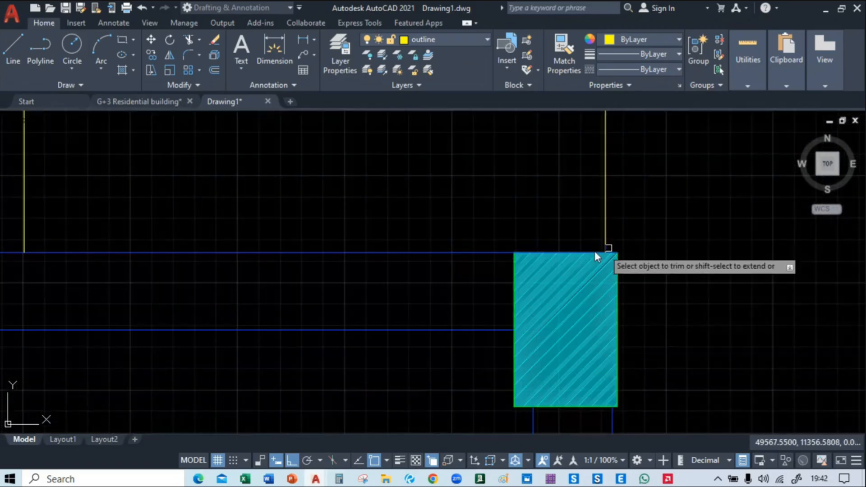
{"action": "left_click", "coordinate": [584, 251]}
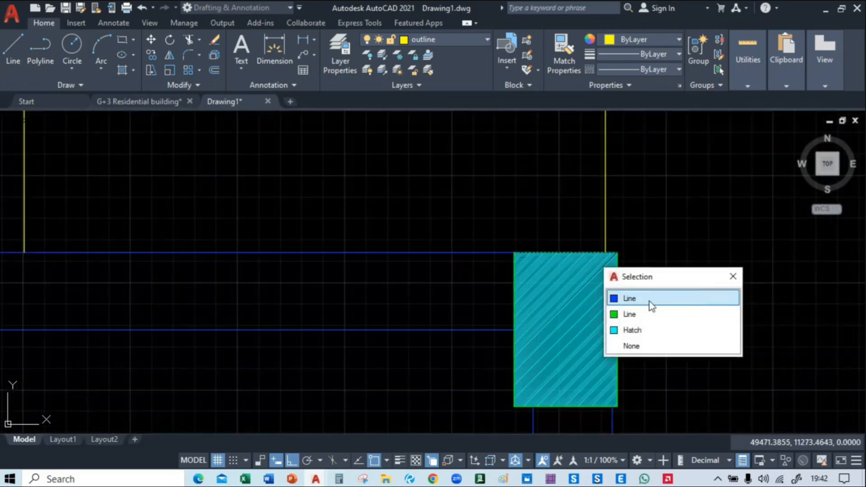
{"action": "left_click", "coordinate": [651, 305]}
{"action": "scroll", "coordinate": [685, 300], "scroll_direction": "down", "scroll_amount": 3}
{"action": "scroll", "coordinate": [734, 286], "scroll_direction": "up", "scroll_amount": 4}
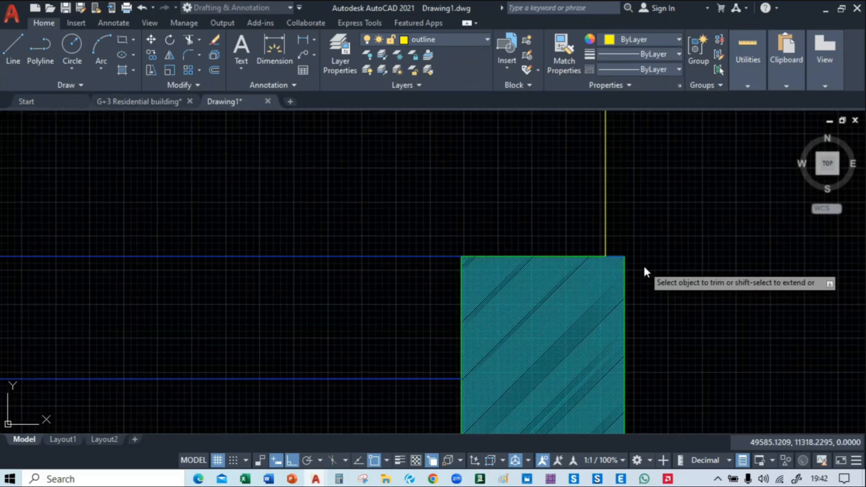
{"action": "left_click", "coordinate": [618, 256]}
{"action": "left_click", "coordinate": [677, 299]}
Trim the north-south beam lines out of the west-side column where the interior east-west beam meets it
{"action": "scroll", "coordinate": [704, 298], "scroll_direction": "down", "scroll_amount": 5}
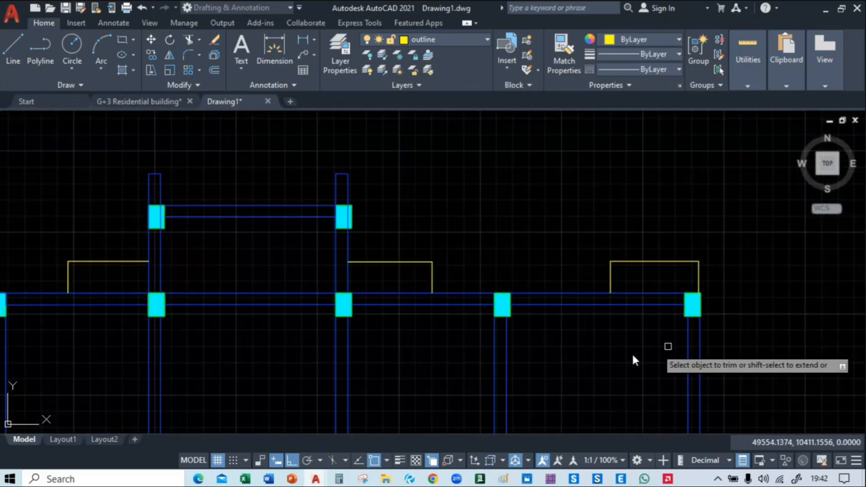
{"action": "middle_click_drag", "start_coordinate": [508, 391], "coordinate": [661, 194]}
{"action": "middle_click_drag", "start_coordinate": [137, 233], "coordinate": [570, 240]}
{"action": "scroll", "coordinate": [415, 252], "scroll_direction": "up", "scroll_amount": 2}
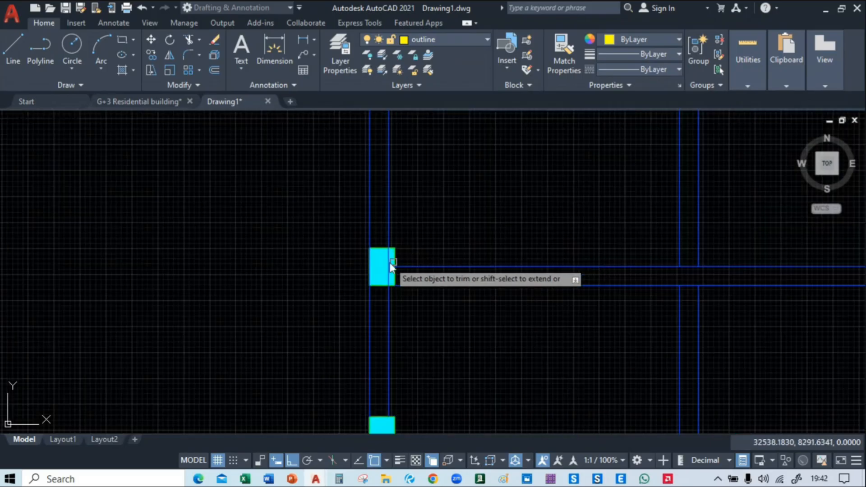
{"action": "scroll", "coordinate": [390, 267], "scroll_direction": "up", "scroll_amount": 3}
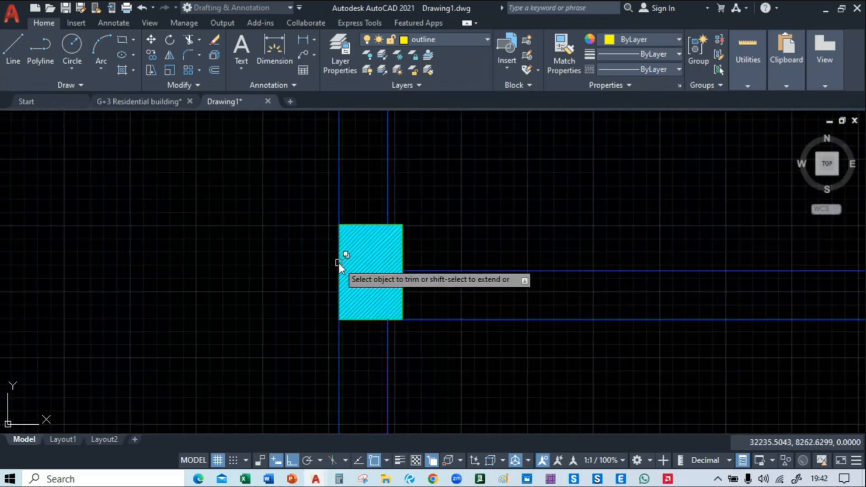
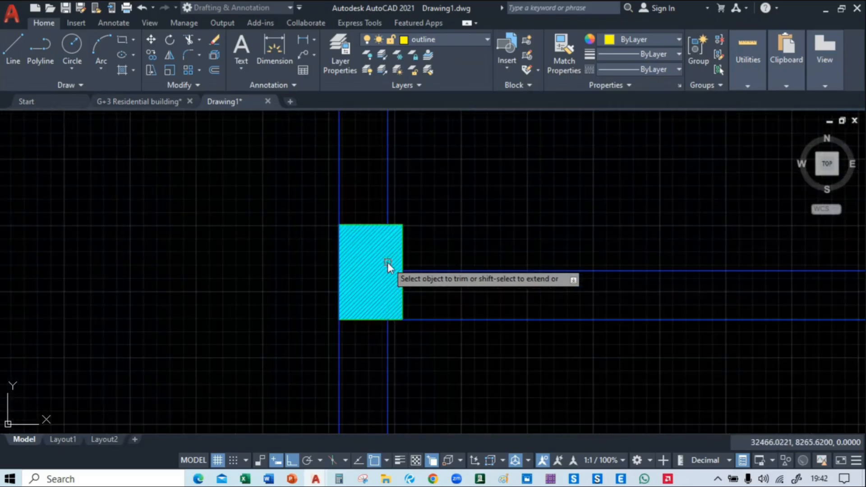
Trim the remaining beam line segment along the west edge of the west-side column
{"action": "left_click", "coordinate": [339, 263]}
{"action": "left_click", "coordinate": [396, 307]}
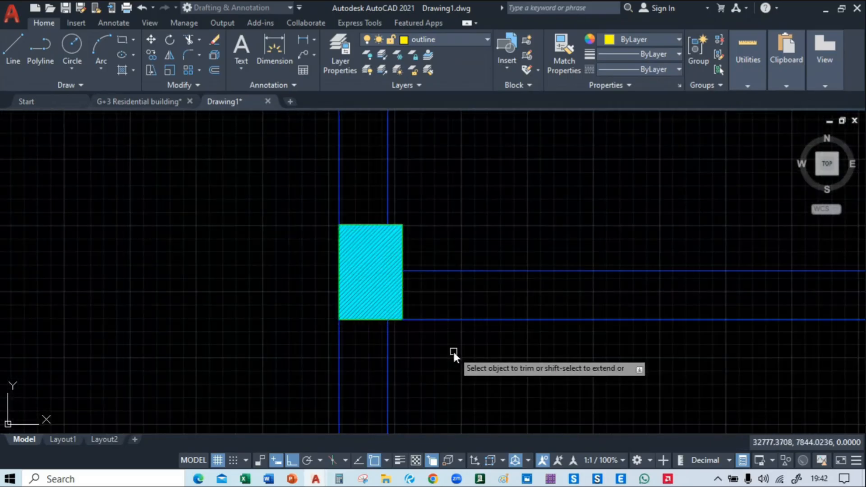
Trim the east-west and north-south beam lines crossing the inside of the interior row's fourth column from the east
{"action": "scroll", "coordinate": [453, 351], "scroll_direction": "down", "scroll_amount": 4}
{"action": "middle_click_drag", "start_coordinate": [695, 361], "coordinate": [342, 344]}
{"action": "middle_click_drag", "start_coordinate": [532, 358], "coordinate": [259, 341]}
{"action": "scroll", "coordinate": [402, 302], "scroll_direction": "up", "scroll_amount": 2}
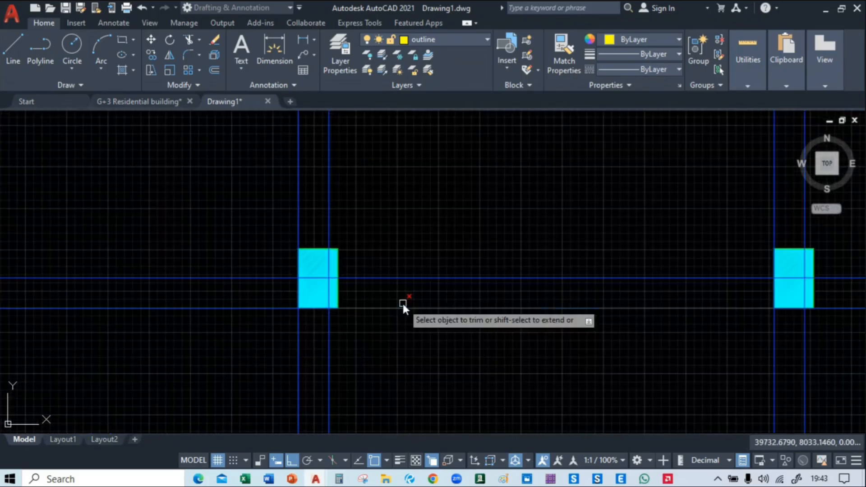
{"action": "left_click", "coordinate": [310, 279]}
{"action": "left_click", "coordinate": [374, 328]}
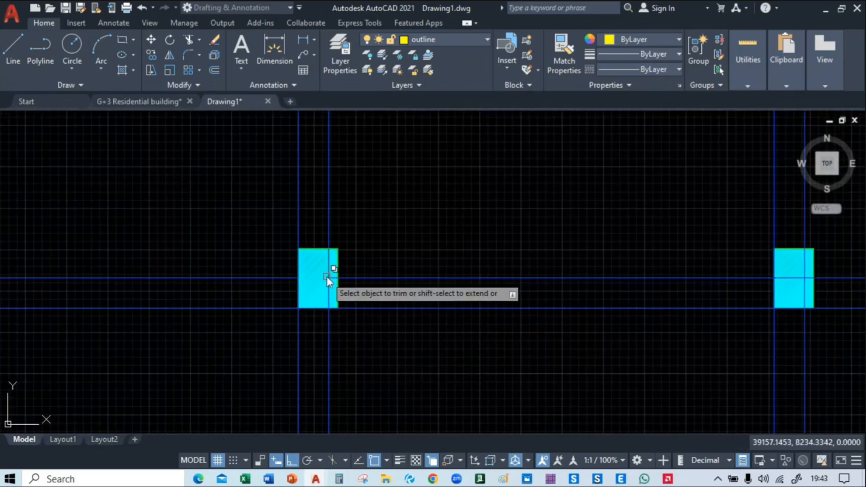
{"action": "left_click", "coordinate": [327, 278]}
{"action": "left_click", "coordinate": [369, 320]}
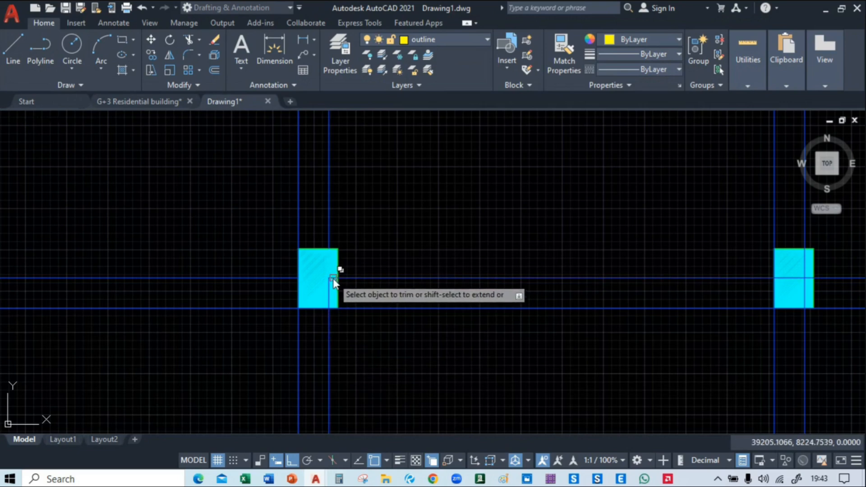
{"action": "left_click", "coordinate": [333, 282]}
{"action": "left_click", "coordinate": [374, 325]}
{"action": "left_click", "coordinate": [333, 289]}
{"action": "left_click", "coordinate": [373, 335]}
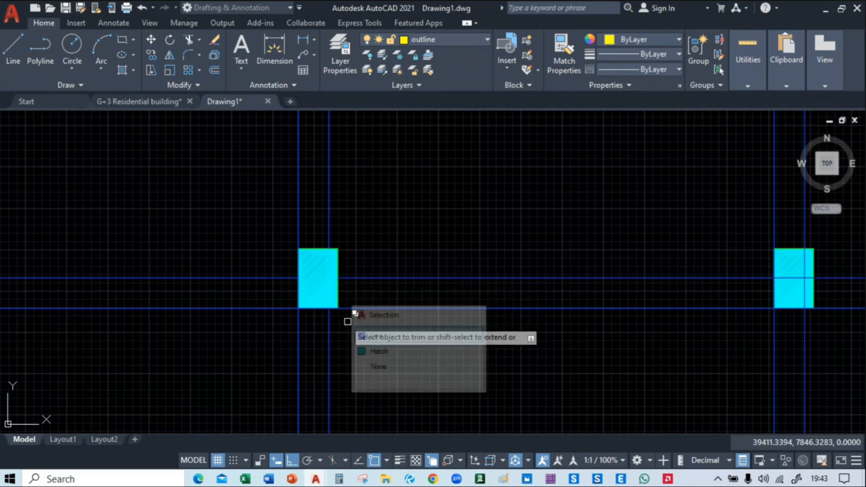
Trim the overlapping beam lines along the south and west edges of the interior row's fourth column from the east
{"action": "left_click", "coordinate": [322, 308]}
{"action": "left_click", "coordinate": [374, 355]}
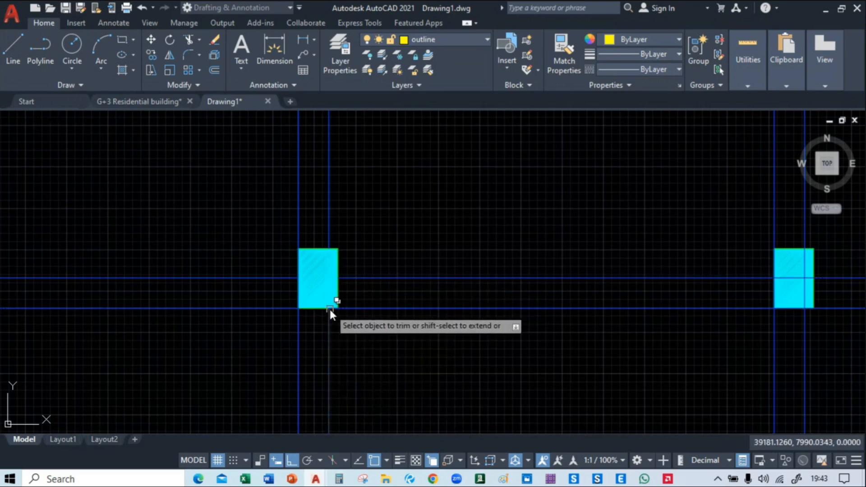
{"action": "left_click", "coordinate": [329, 309]}
{"action": "left_click", "coordinate": [375, 355]}
{"action": "left_click", "coordinate": [298, 287]}
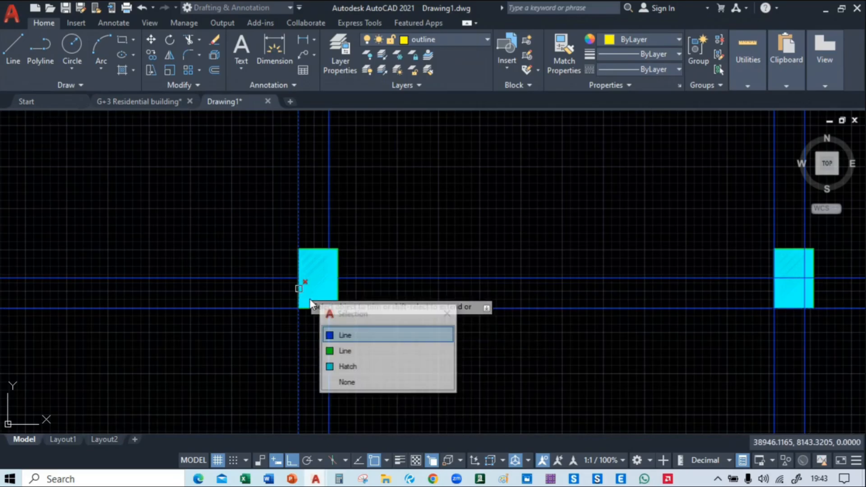
{"action": "left_click", "coordinate": [300, 270]}
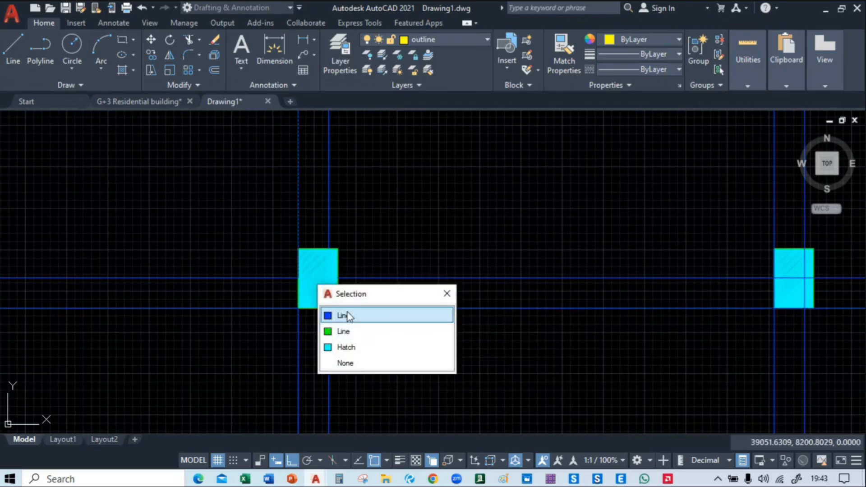
{"action": "left_click", "coordinate": [348, 313]}
Trim the crossing north-south and east-west beam lines out of the interior row's third column from the east
{"action": "middle_click_drag", "start_coordinate": [588, 364], "coordinate": [259, 347]}
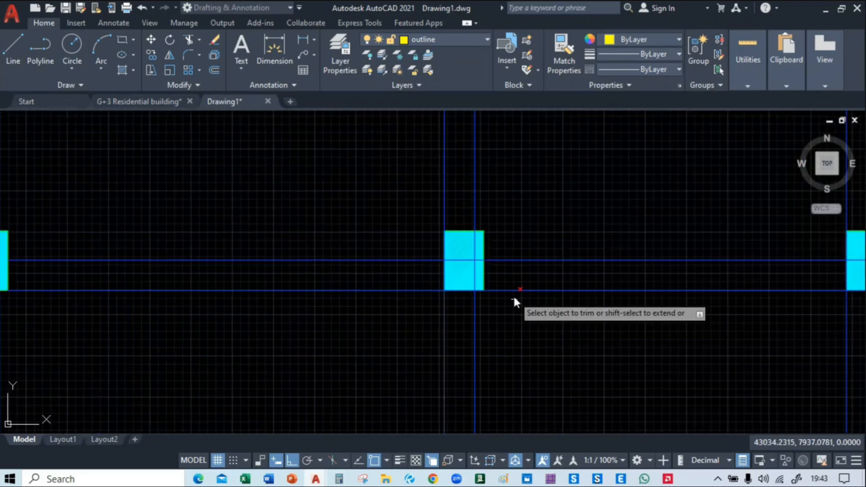
{"action": "scroll", "coordinate": [483, 270], "scroll_direction": "up", "scroll_amount": 5}
{"action": "left_click", "coordinate": [458, 269]}
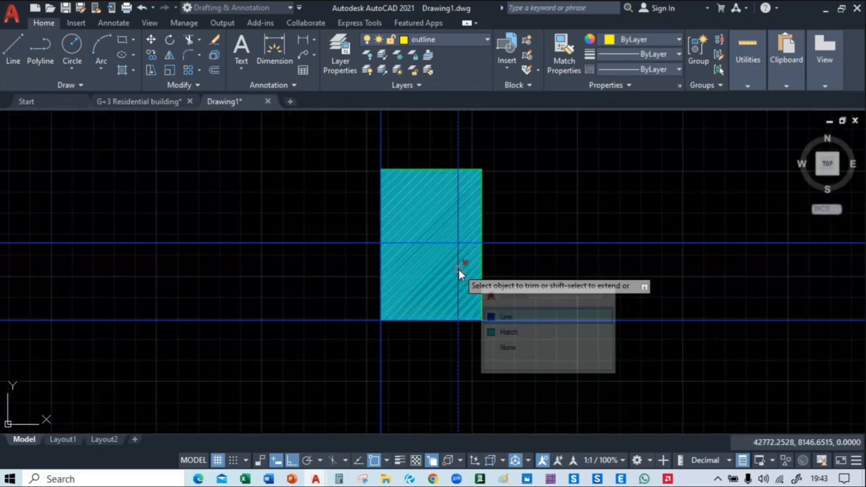
{"action": "left_click", "coordinate": [495, 321]}
{"action": "left_click", "coordinate": [432, 245]}
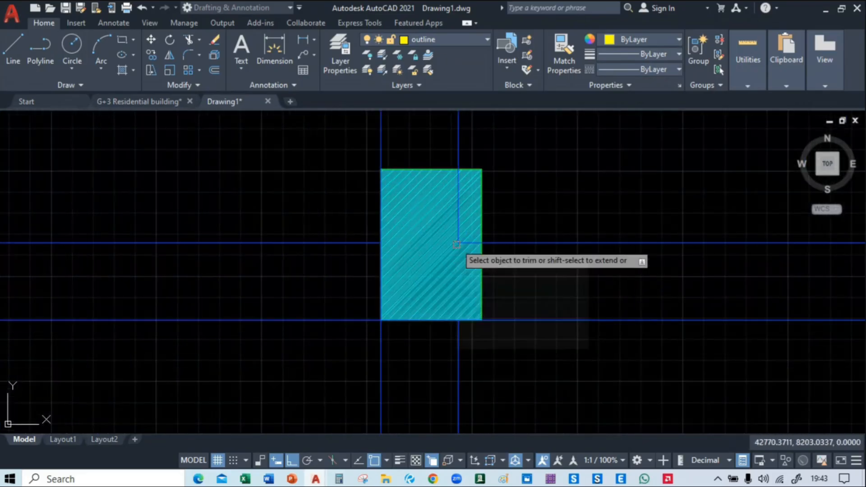
{"action": "left_click", "coordinate": [457, 246]}
{"action": "left_click", "coordinate": [503, 305]}
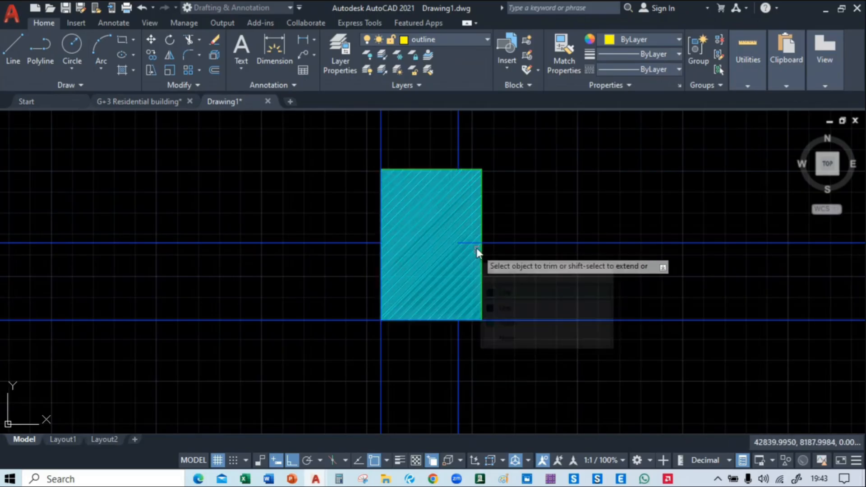
{"action": "left_click", "coordinate": [474, 245]}
{"action": "left_click", "coordinate": [508, 292]}
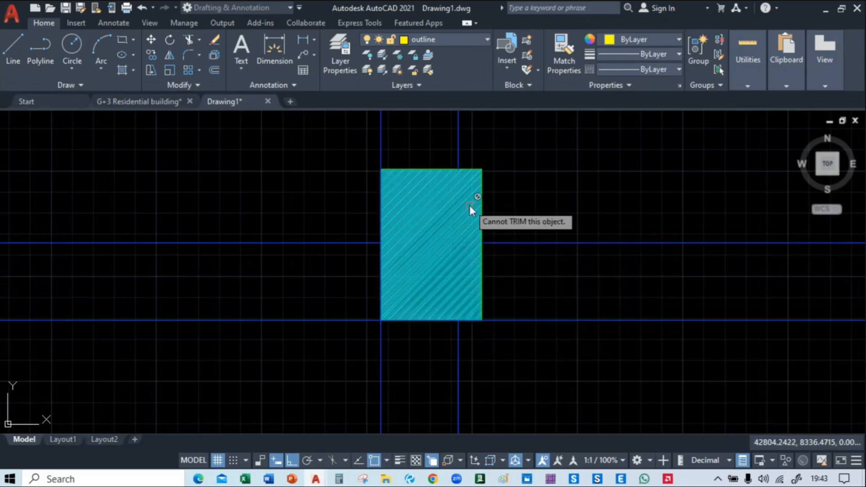
Trim the overlapping beam lines along the west and south edges of the interior row's third column from the east
{"action": "left_click", "coordinate": [381, 259]}
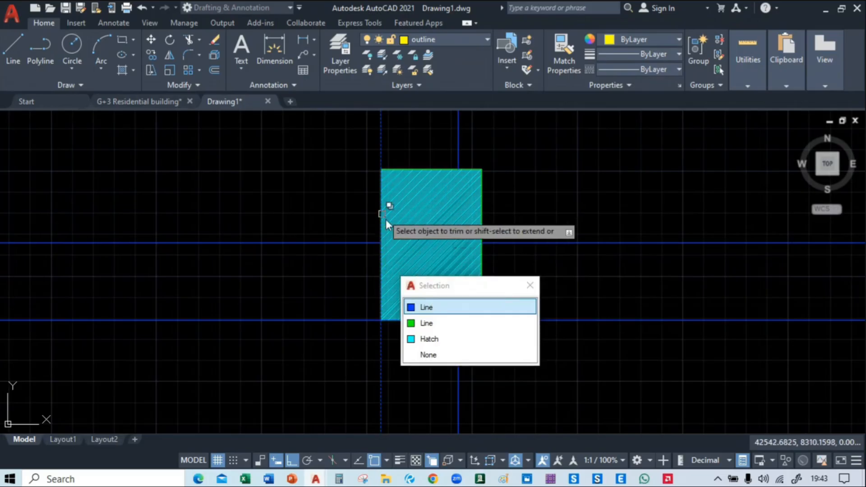
{"action": "left_click", "coordinate": [424, 307]}
{"action": "left_click", "coordinate": [379, 212]}
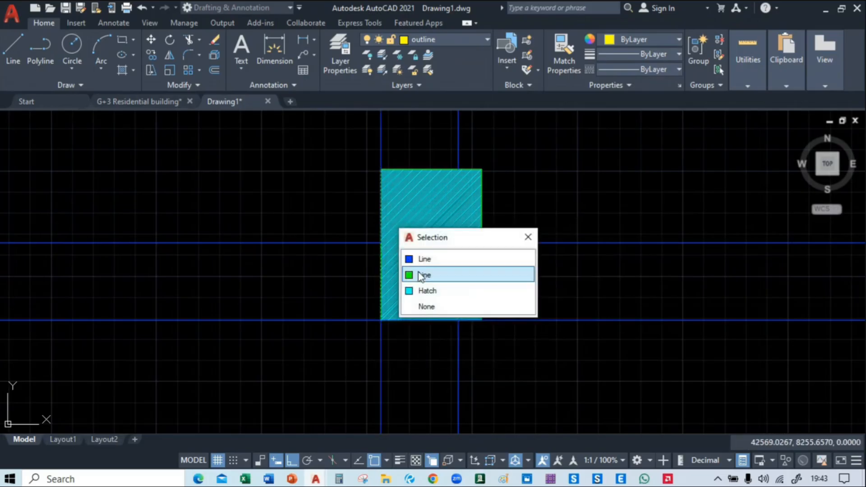
{"action": "left_click", "coordinate": [424, 259]}
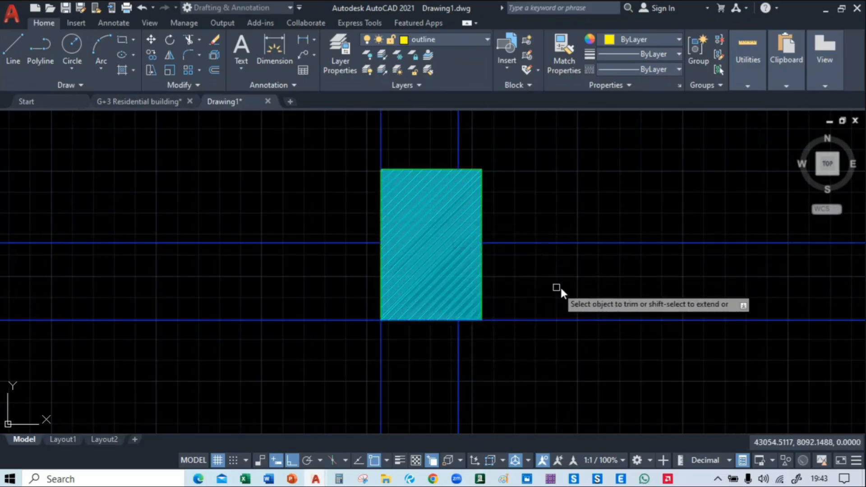
{"action": "middle_click_drag", "start_coordinate": [582, 282], "coordinate": [368, 279]}
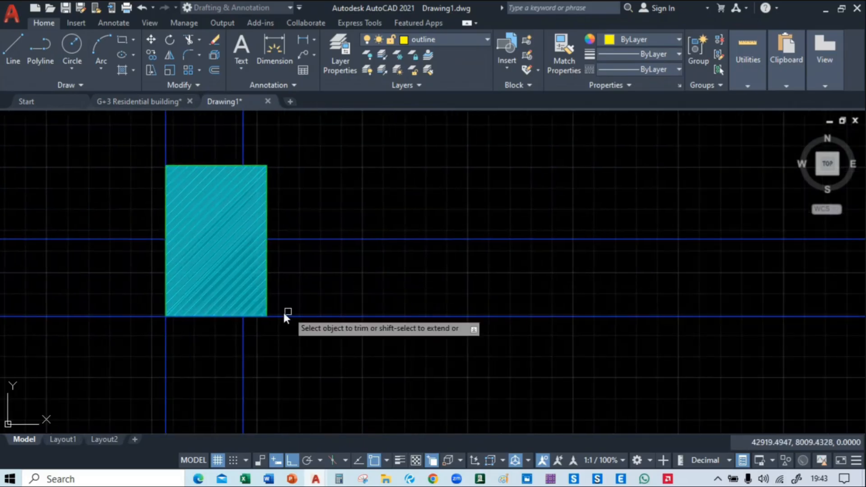
{"action": "left_click", "coordinate": [266, 316]}
{"action": "left_click", "coordinate": [310, 359]}
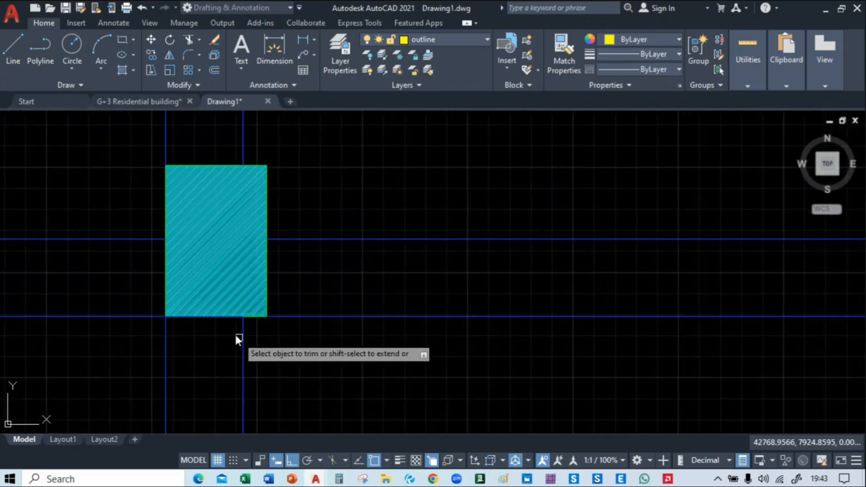
{"action": "left_click", "coordinate": [232, 316]}
{"action": "left_click", "coordinate": [279, 360]}
Trim the crossing east-west and north-south beam lines out of the interior row's second column from the east
{"action": "scroll", "coordinate": [351, 343], "scroll_direction": "down", "scroll_amount": 4}
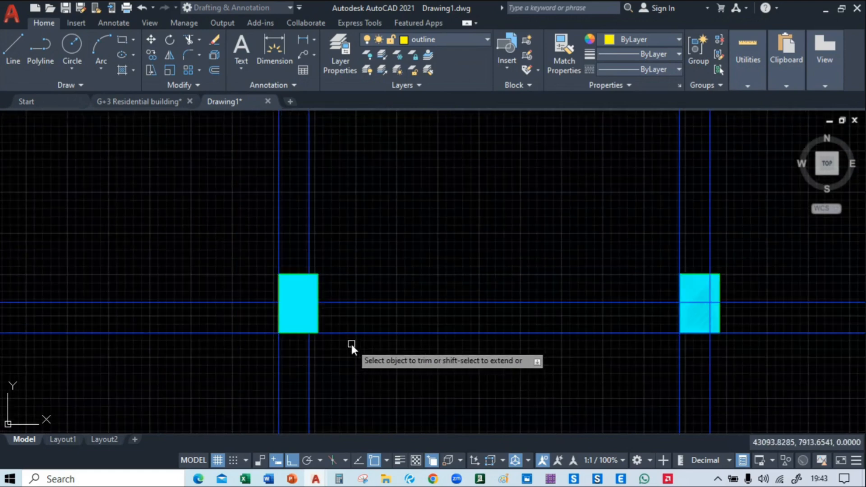
{"action": "scroll", "coordinate": [348, 345], "scroll_direction": "up", "scroll_amount": 2}
{"action": "left_click", "coordinate": [347, 271]}
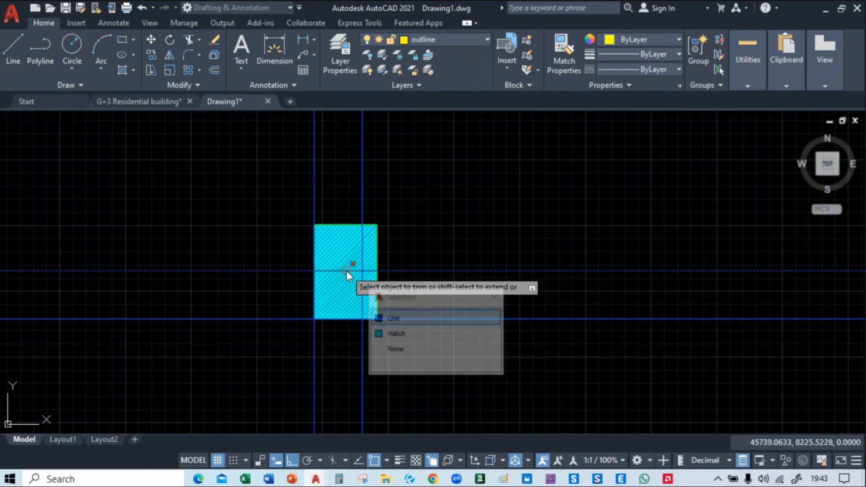
{"action": "left_click", "coordinate": [401, 317]}
{"action": "left_click", "coordinate": [364, 293]}
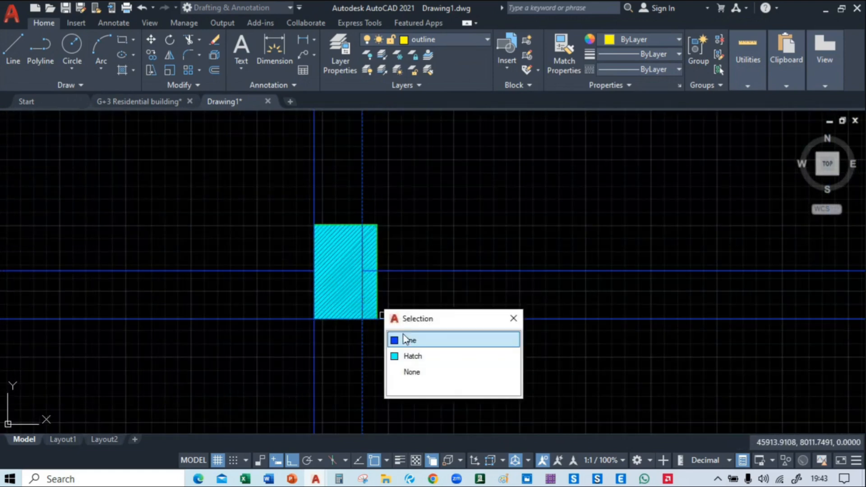
{"action": "left_click", "coordinate": [405, 340]}
{"action": "left_click", "coordinate": [367, 272]}
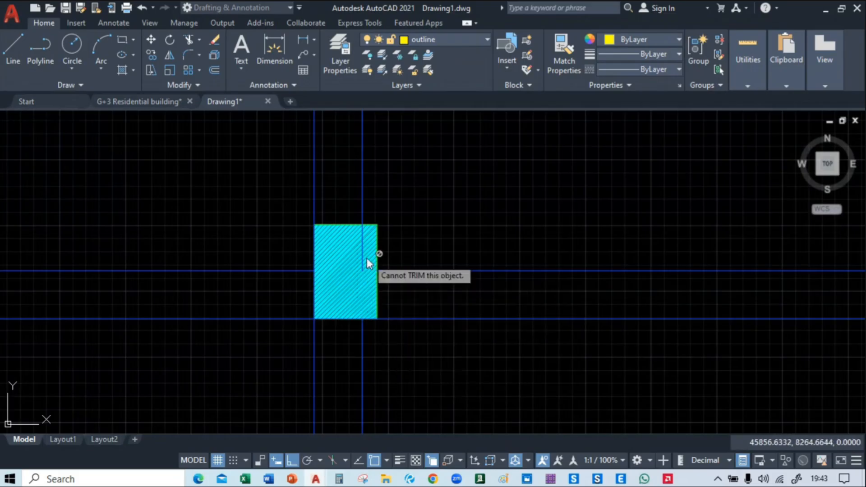
{"action": "left_click", "coordinate": [361, 254]}
{"action": "left_click", "coordinate": [404, 306]}
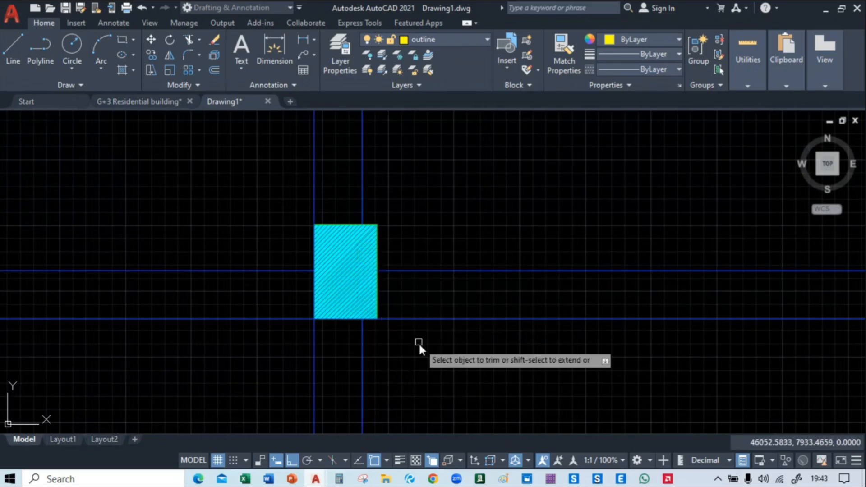
Trim the overlapping beam lines along the west and south edges of the interior row's second column from the east
{"action": "left_click", "coordinate": [314, 284]}
{"action": "left_click", "coordinate": [361, 331]}
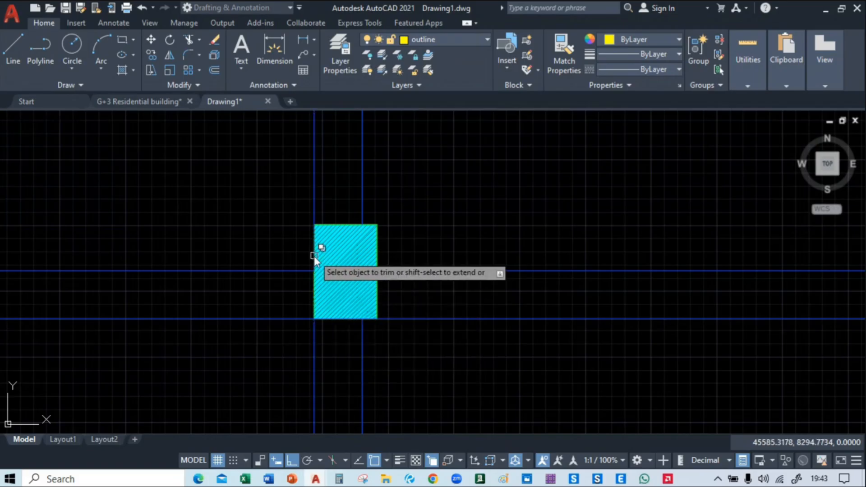
{"action": "left_click", "coordinate": [314, 256]}
{"action": "left_click", "coordinate": [359, 302]}
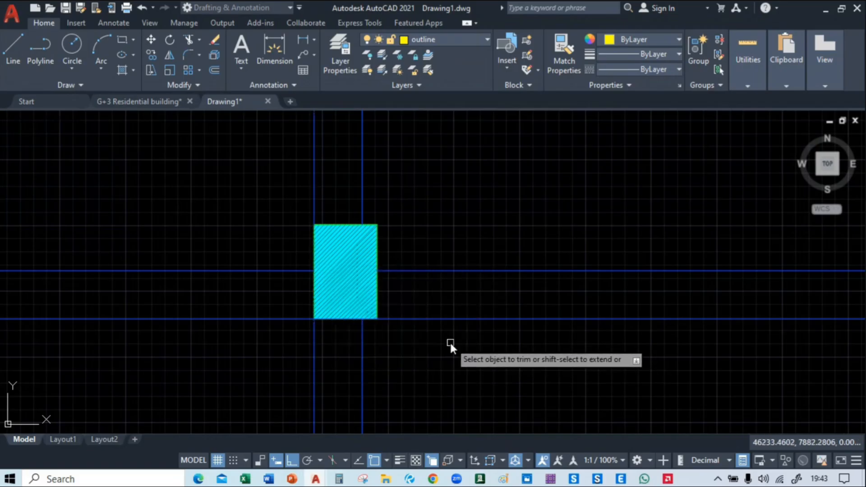
{"action": "left_click", "coordinate": [369, 318]}
{"action": "left_click", "coordinate": [416, 363]}
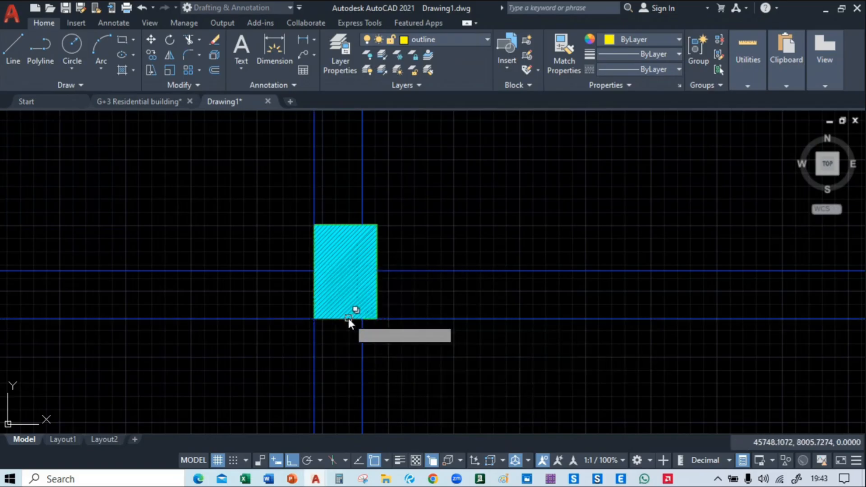
{"action": "left_click", "coordinate": [348, 319]}
{"action": "left_click", "coordinate": [399, 364]}
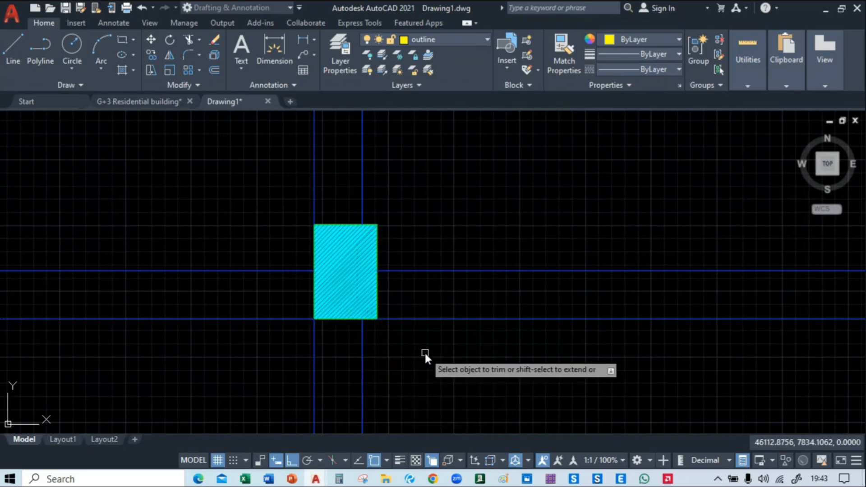
Trim both north-south beam lines and the protruding east-west beam end out of the interior row's easternmost column
{"action": "scroll", "coordinate": [425, 353], "scroll_direction": "down", "scroll_amount": 5}
{"action": "scroll", "coordinate": [681, 352], "scroll_direction": "up", "scroll_amount": 5}
{"action": "middle_click_drag", "start_coordinate": [374, 299], "coordinate": [500, 309]}
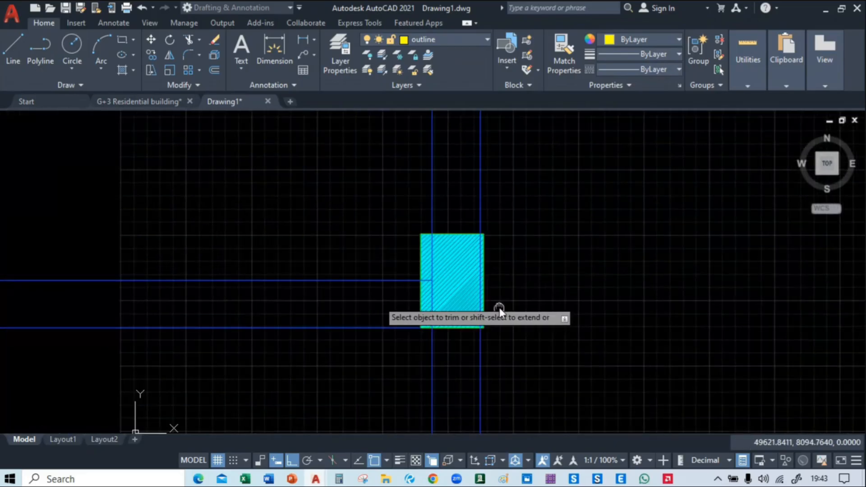
{"action": "left_click", "coordinate": [431, 280]}
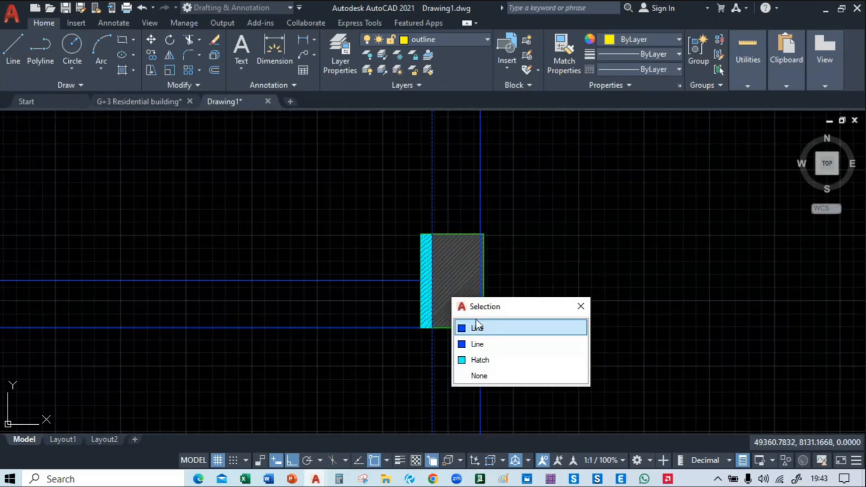
{"action": "left_click", "coordinate": [494, 336]}
{"action": "left_click", "coordinate": [434, 266]}
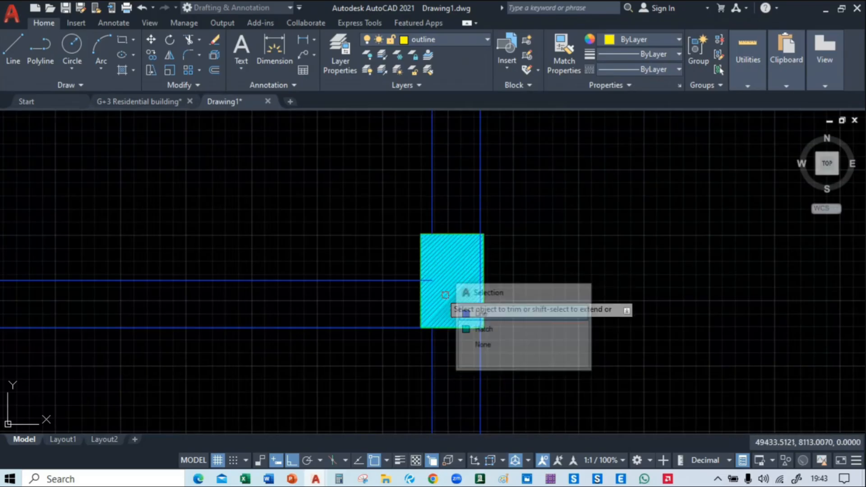
{"action": "left_click", "coordinate": [480, 325]}
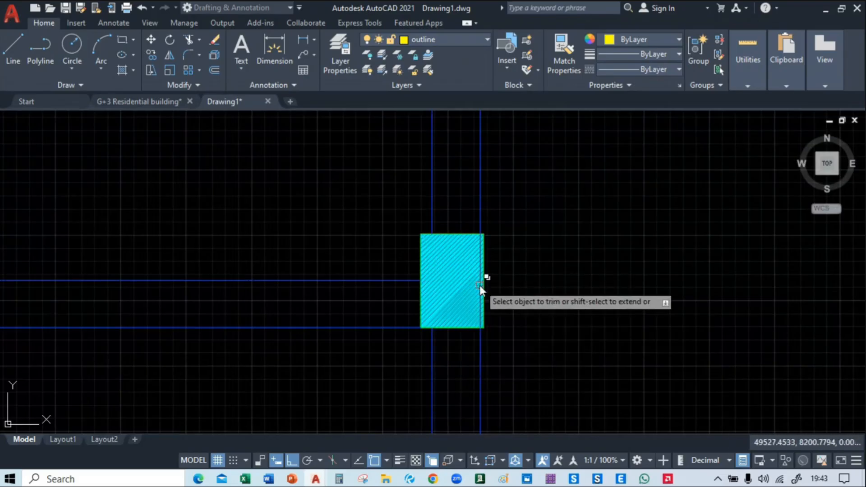
{"action": "left_click", "coordinate": [479, 285]}
{"action": "left_click", "coordinate": [507, 332]}
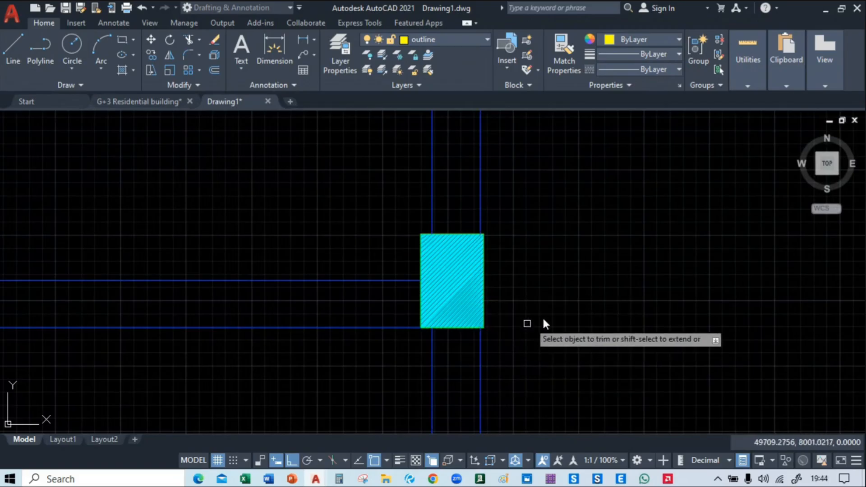
Check the east-side columns and the interior row for leftover lines, and examine the columns just north of the yellow outline lines
{"action": "scroll", "coordinate": [570, 276], "scroll_direction": "down", "scroll_amount": 4}
{"action": "middle_click_drag", "start_coordinate": [576, 329], "coordinate": [627, 135]}
{"action": "scroll", "coordinate": [587, 221], "scroll_direction": "up", "scroll_amount": 4}
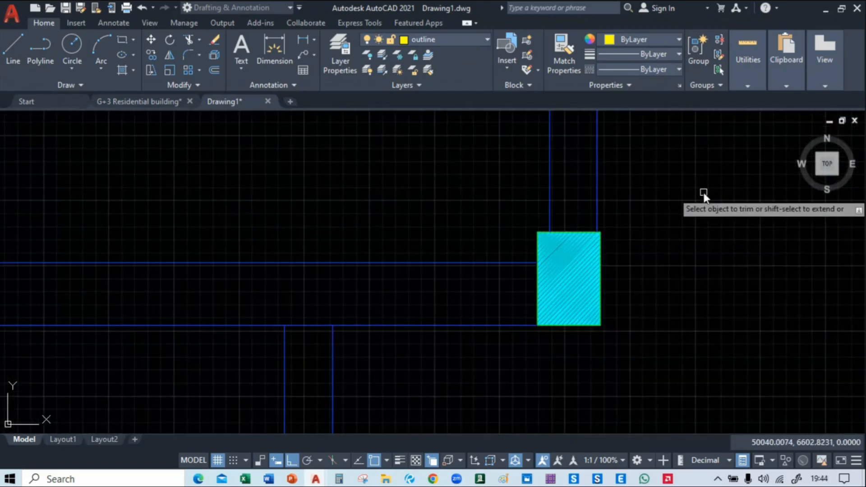
{"action": "scroll", "coordinate": [704, 193], "scroll_direction": "down", "scroll_amount": 4}
{"action": "middle_click_drag", "start_coordinate": [475, 164], "coordinate": [621, 328]}
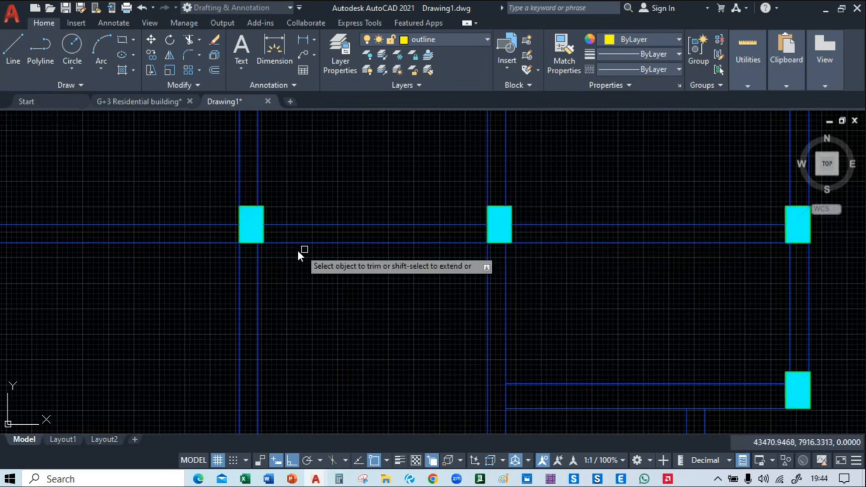
{"action": "middle_click_drag", "start_coordinate": [289, 253], "coordinate": [708, 230]}
{"action": "middle_click_drag", "start_coordinate": [393, 269], "coordinate": [674, 196]}
{"action": "middle_click_drag", "start_coordinate": [266, 291], "coordinate": [429, 264]}
{"action": "middle_click_drag", "start_coordinate": [470, 344], "coordinate": [319, 107]}
{"action": "middle_click_drag", "start_coordinate": [238, 224], "coordinate": [248, 246]}
{"action": "scroll", "coordinate": [239, 258], "scroll_direction": "up", "scroll_amount": 3}
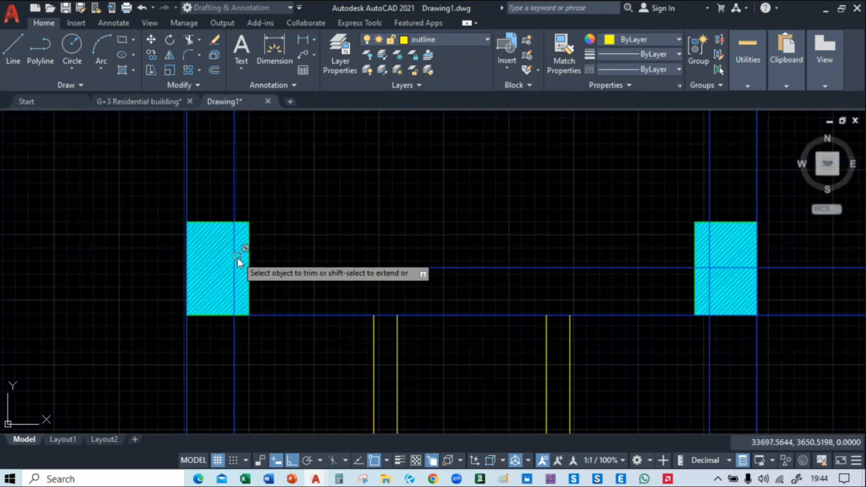
Trim both north-south beam lines out of the column just west of the western pair of yellow outlines
{"action": "left_click", "coordinate": [237, 260]}
{"action": "left_click", "coordinate": [310, 304]}
{"action": "left_click", "coordinate": [186, 260]}
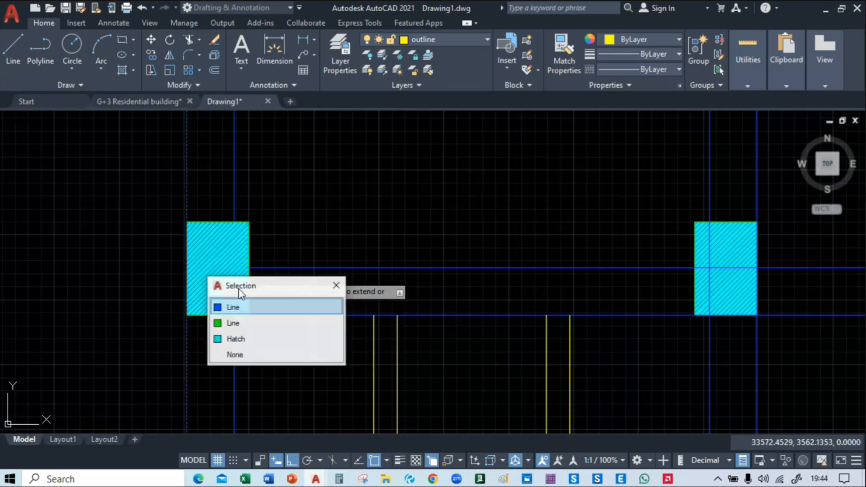
{"action": "left_click", "coordinate": [233, 307]}
Trim the crossing east-west and north-south beam lines out of the column just east of the western yellow outlines
{"action": "middle_click_drag", "start_coordinate": [305, 365], "coordinate": [253, 315]}
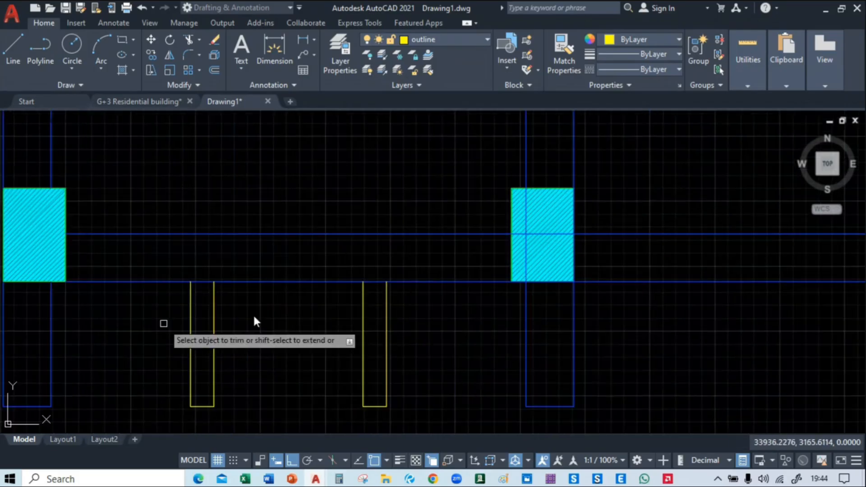
{"action": "middle_click_drag", "start_coordinate": [588, 231], "coordinate": [399, 252]}
{"action": "scroll", "coordinate": [370, 255], "scroll_direction": "up", "scroll_amount": 2}
{"action": "left_click", "coordinate": [370, 256]}
{"action": "left_click", "coordinate": [416, 303]}
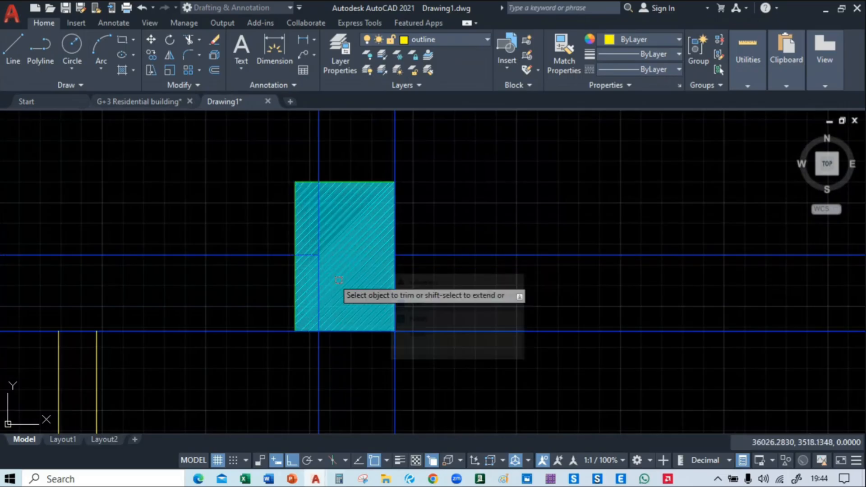
{"action": "left_click", "coordinate": [318, 276]}
{"action": "left_click", "coordinate": [381, 324]}
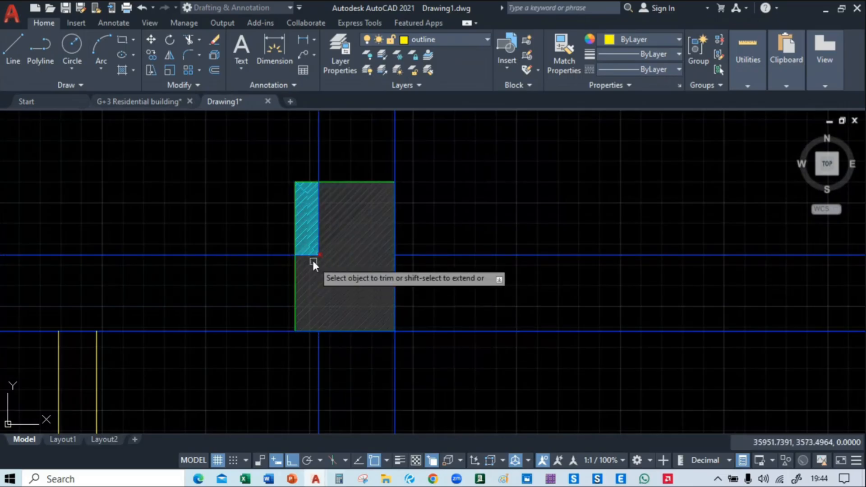
{"action": "left_click", "coordinate": [309, 258]}
{"action": "left_click", "coordinate": [356, 301]}
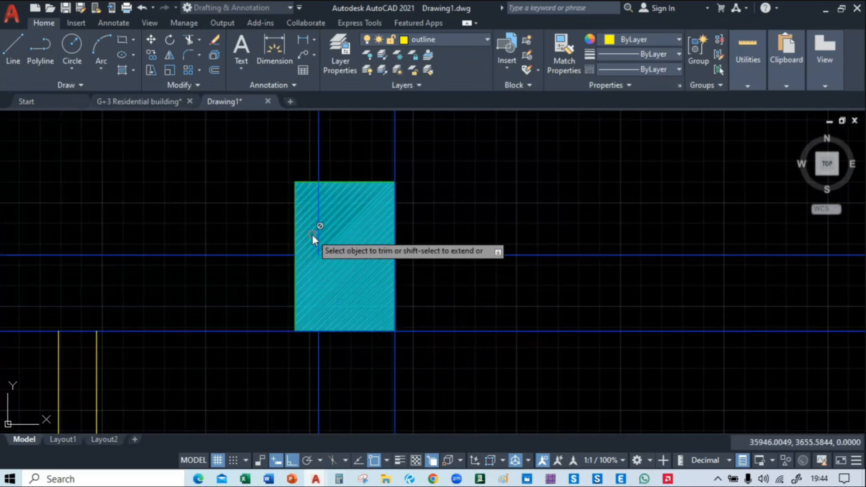
{"action": "left_click", "coordinate": [316, 236]}
{"action": "left_click", "coordinate": [356, 283]}
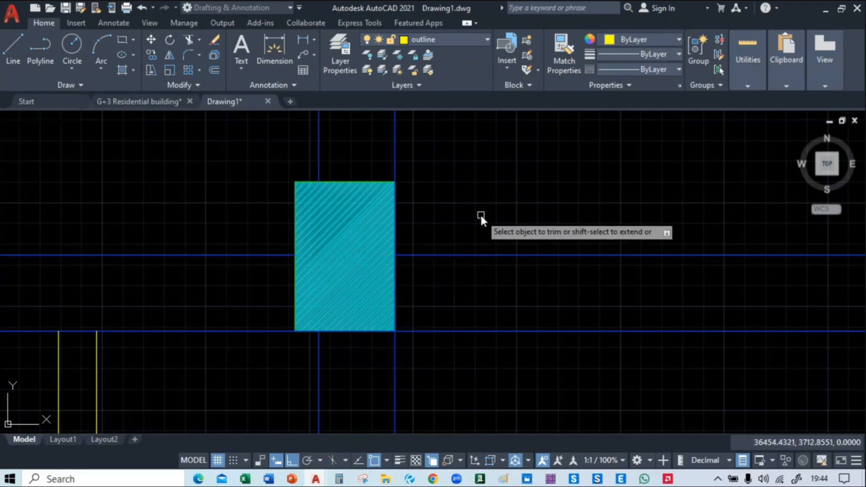
Trim the overlapping beam lines along the east and south edges of the column east of the western yellow outlines
{"action": "left_click", "coordinate": [397, 215]}
{"action": "left_click", "coordinate": [442, 280]}
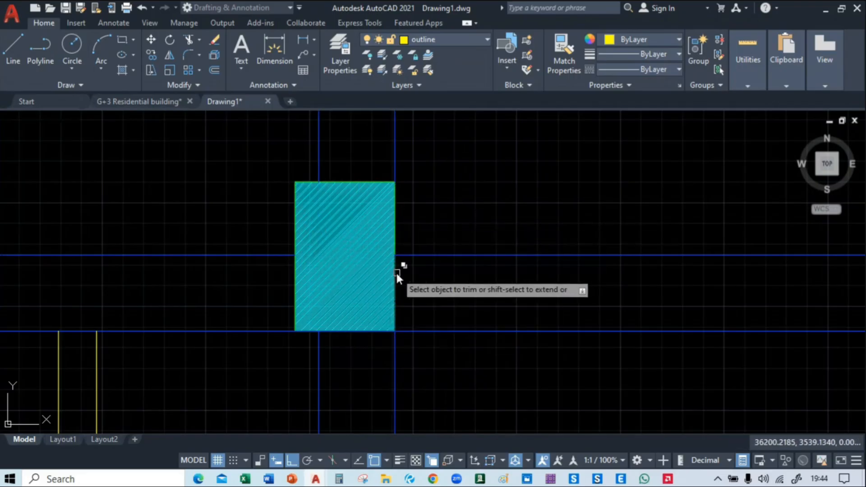
{"action": "left_click", "coordinate": [396, 271]}
{"action": "left_click", "coordinate": [445, 321]}
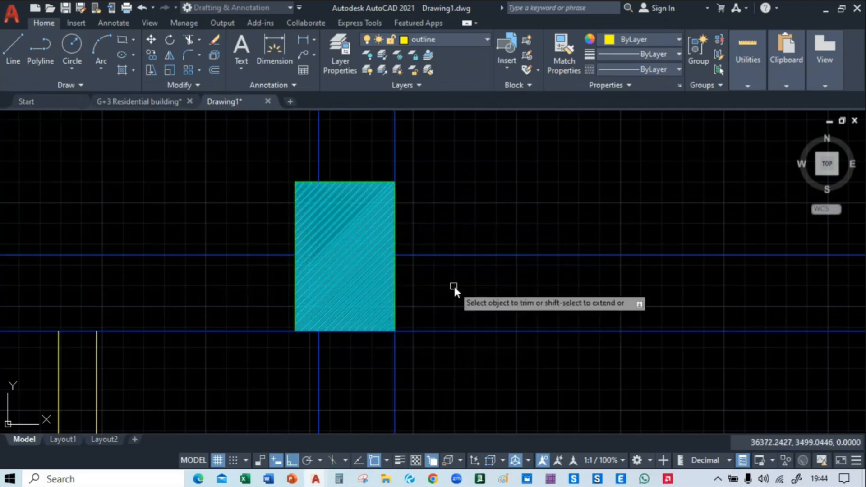
{"action": "left_click", "coordinate": [382, 331]}
{"action": "left_click", "coordinate": [429, 379]}
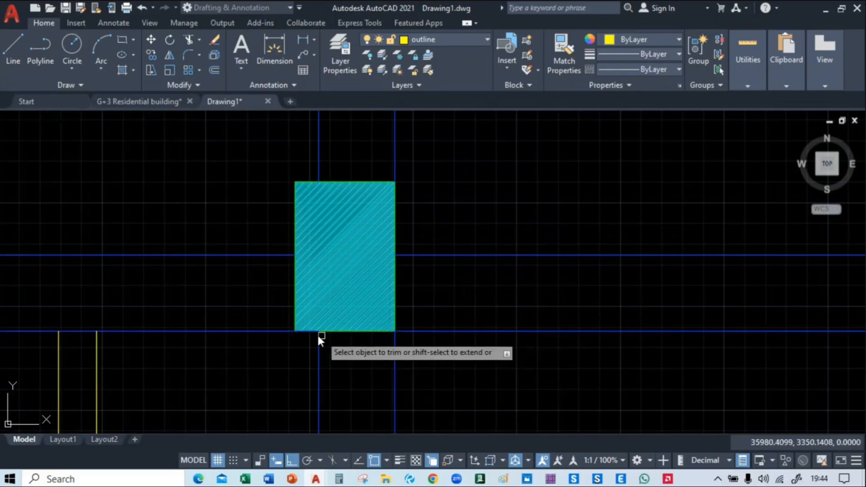
{"action": "left_click", "coordinate": [309, 333]}
{"action": "left_click", "coordinate": [373, 380]}
Trim both north-south beam lines out of the rectangular column on the west side of the central southern bay
{"action": "scroll", "coordinate": [496, 366], "scroll_direction": "down", "scroll_amount": 5}
{"action": "mouse_move", "coordinate": [499, 367]}
{"action": "middle_mouse_down"}
{"action": "mouse_move", "coordinate": [326, 353]}
{"action": "mouse_move", "coordinate": [263, 378]}
{"action": "middle_mouse_up"}
{"action": "middle_click_drag", "start_coordinate": [398, 227], "coordinate": [342, 256]}
{"action": "scroll", "coordinate": [341, 253], "scroll_direction": "up", "scroll_amount": 4}
{"action": "left_click", "coordinate": [388, 280]}
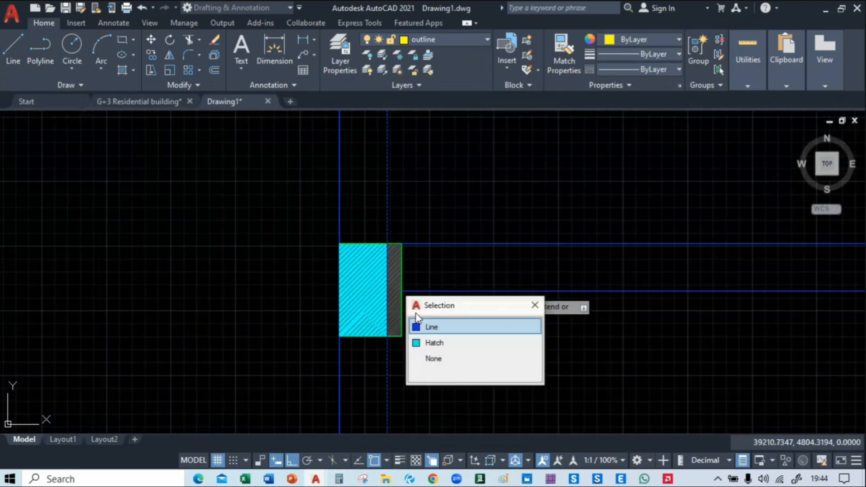
{"action": "left_click", "coordinate": [428, 326]}
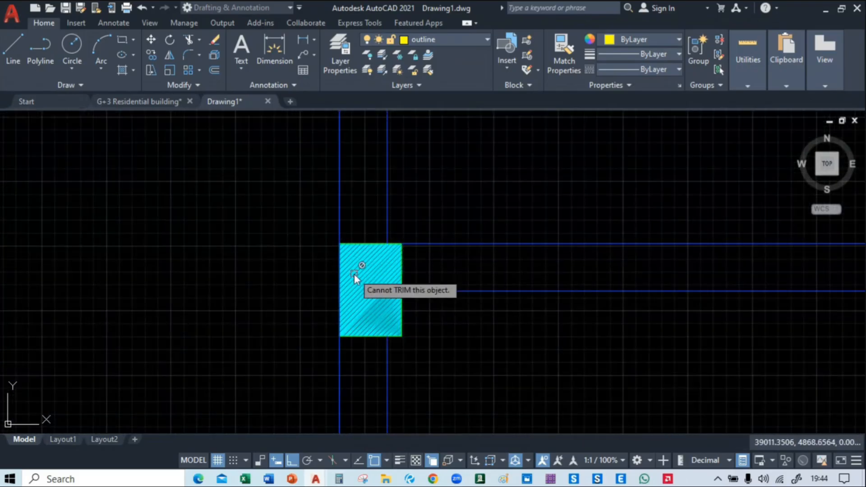
{"action": "left_click", "coordinate": [340, 277]}
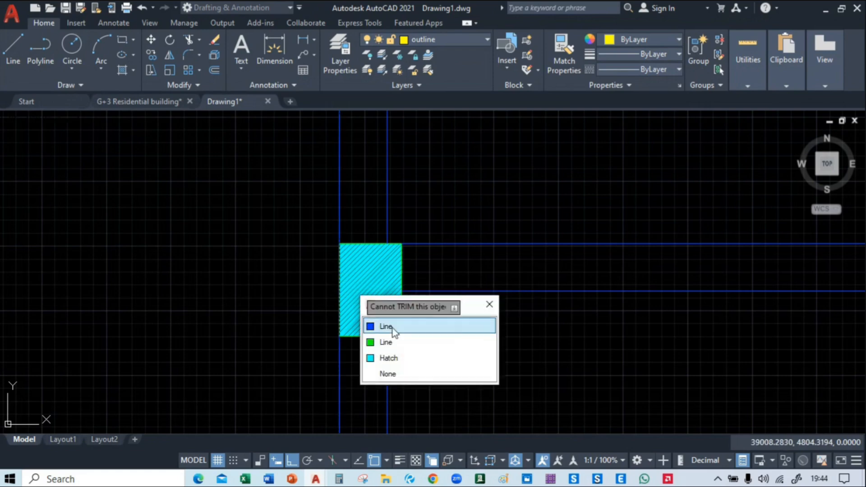
{"action": "left_click", "coordinate": [394, 332]}
Trim both north-south beam lines out of the rectangular column on the east side of the central southern bay
{"action": "scroll", "coordinate": [452, 343], "scroll_direction": "down", "scroll_amount": 2}
{"action": "middle_click_drag", "start_coordinate": [506, 363], "coordinate": [341, 311]}
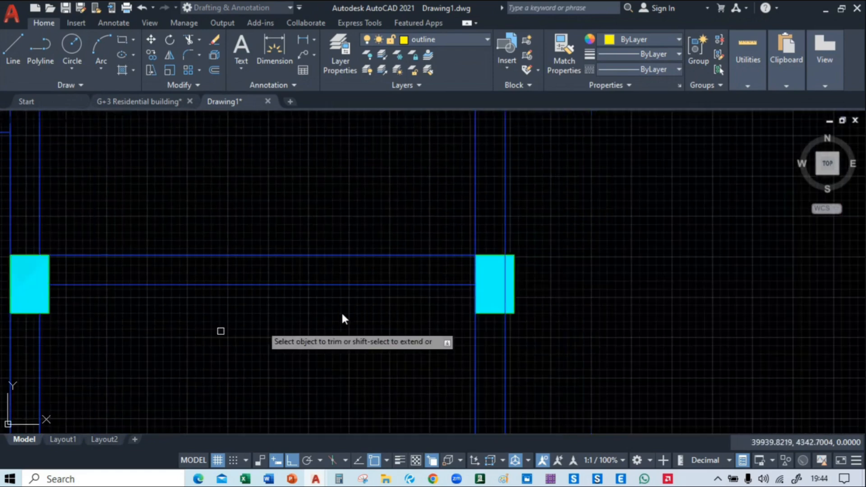
{"action": "left_click", "coordinate": [505, 277]}
{"action": "left_click", "coordinate": [542, 326]}
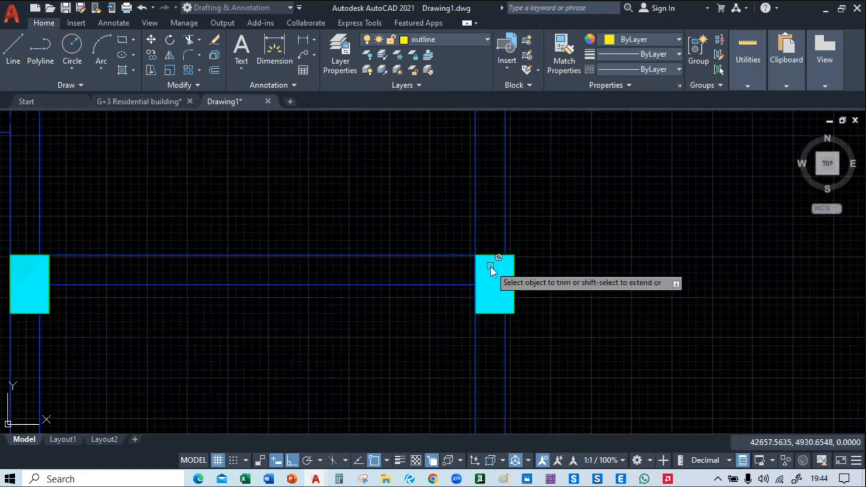
{"action": "left_click", "coordinate": [476, 267]}
{"action": "left_click", "coordinate": [522, 329]}
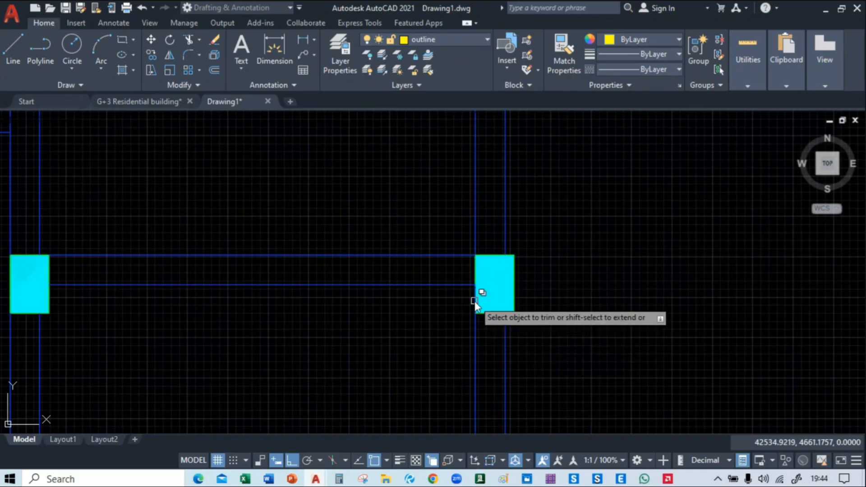
{"action": "left_click", "coordinate": [474, 302]}
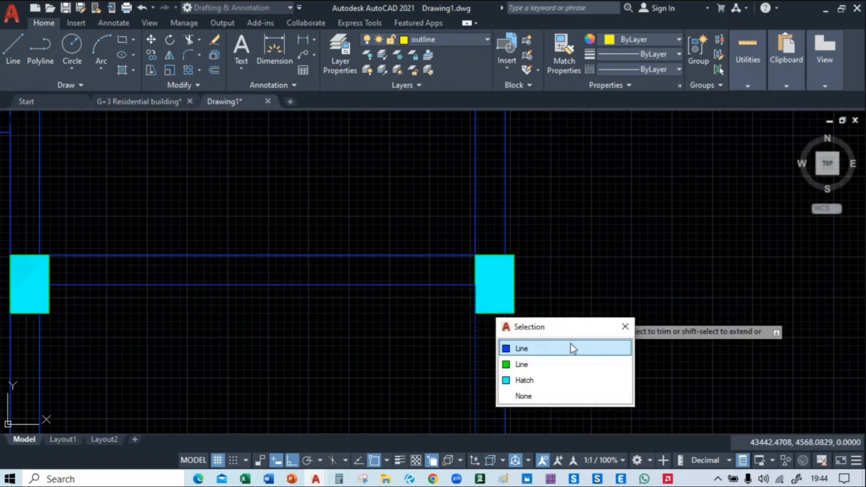
{"action": "left_click", "coordinate": [570, 348]}
Trim the inner north-south beam line's end inside the eastern circular column of the central bay
{"action": "scroll", "coordinate": [632, 172], "scroll_direction": "down", "scroll_amount": 4}
{"action": "middle_click_drag", "start_coordinate": [642, 174], "coordinate": [540, 199]}
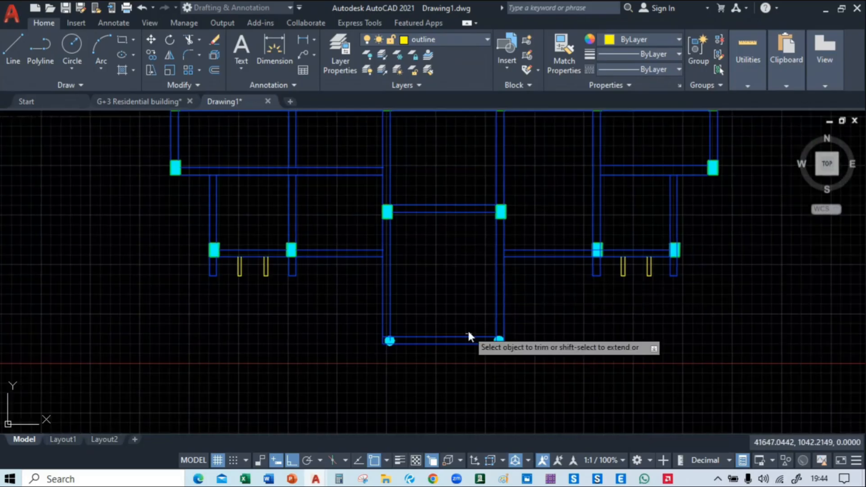
{"action": "scroll", "coordinate": [467, 329], "scroll_direction": "up", "scroll_amount": 6}
{"action": "middle_click_drag", "start_coordinate": [594, 362], "coordinate": [525, 276]}
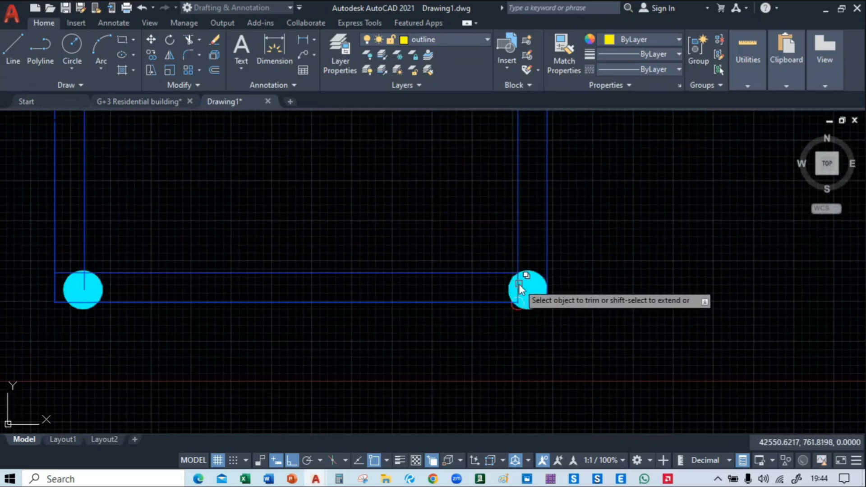
{"action": "left_click", "coordinate": [519, 283]}
{"action": "left_click", "coordinate": [552, 332]}
Trim the inner north-south beam line's end inside the western circular column of the central bay
{"action": "middle_click_drag", "start_coordinate": [174, 284], "coordinate": [501, 257]}
{"action": "scroll", "coordinate": [397, 261], "scroll_direction": "up", "scroll_amount": 2}
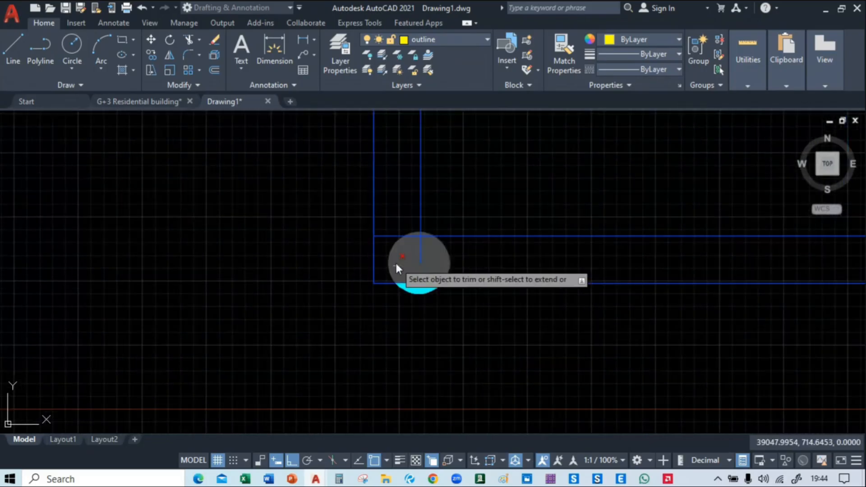
{"action": "scroll", "coordinate": [397, 269], "scroll_direction": "up", "scroll_amount": 2}
{"action": "left_click", "coordinate": [435, 240]}
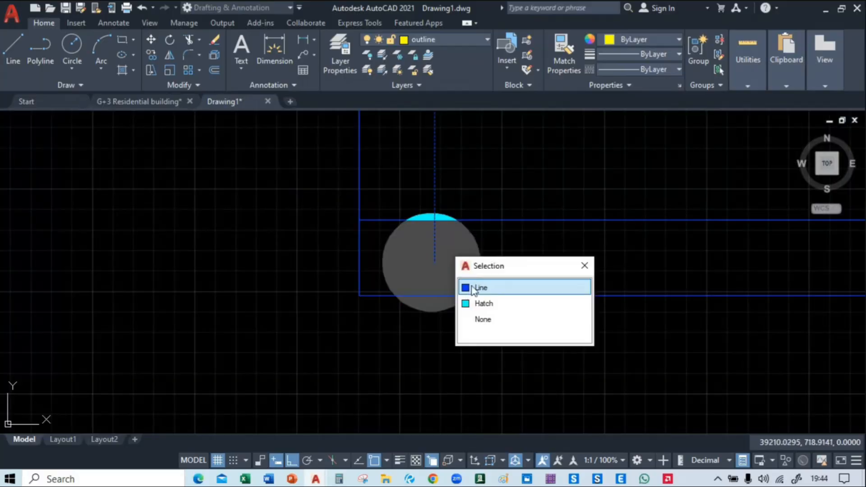
{"action": "left_click", "coordinate": [474, 288]}
{"action": "scroll", "coordinate": [322, 315], "scroll_direction": "down", "scroll_amount": 2}
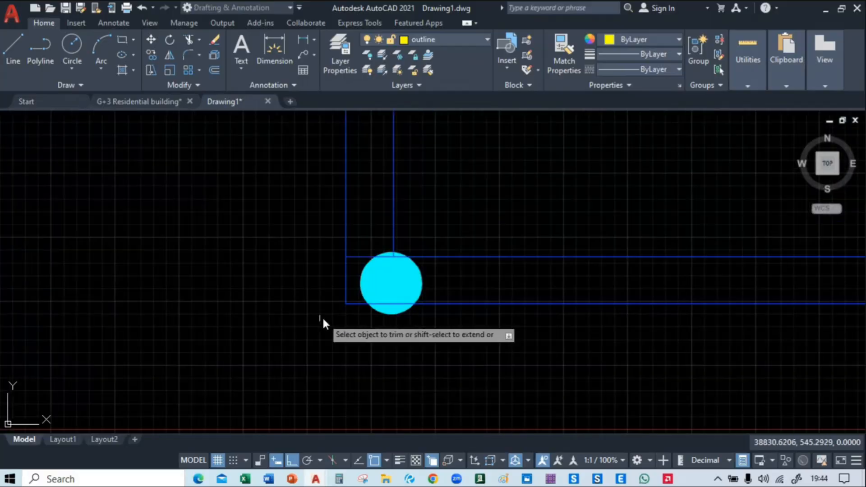
Trim the crossing east-west and north-south beam lines out of the column just west of the eastern yellow outlines
{"action": "scroll", "coordinate": [322, 316], "scroll_direction": "down", "scroll_amount": 2}
{"action": "middle_click_drag", "start_coordinate": [532, 363], "coordinate": [410, 359]}
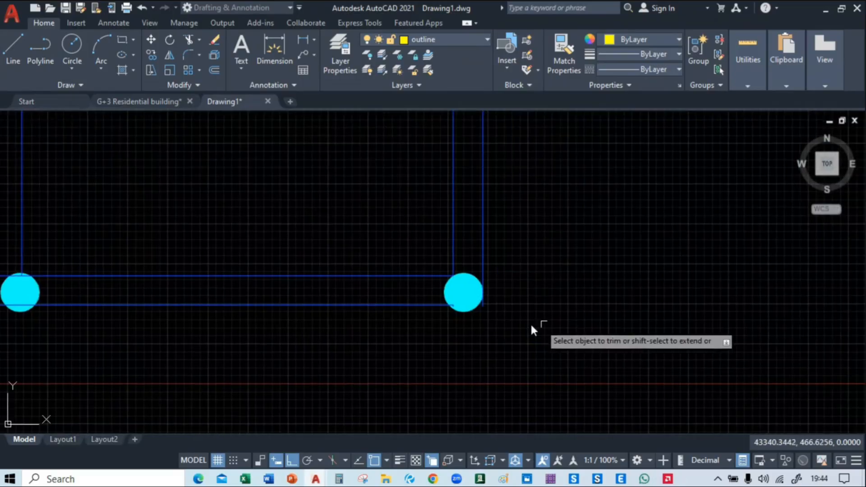
{"action": "middle_click_drag", "start_coordinate": [532, 329], "coordinate": [687, 364]}
{"action": "scroll", "coordinate": [483, 374], "scroll_direction": "down", "scroll_amount": 4}
{"action": "middle_click_drag", "start_coordinate": [482, 372], "coordinate": [477, 401]}
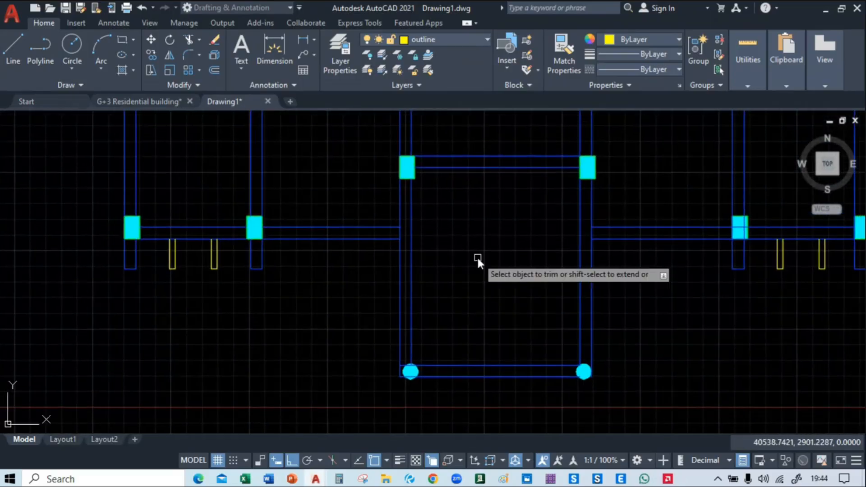
{"action": "mouse_move", "coordinate": [478, 258]}
{"action": "middle_mouse_down"}
{"action": "mouse_move", "coordinate": [437, 404]}
{"action": "mouse_move", "coordinate": [370, 312]}
{"action": "mouse_move", "coordinate": [232, 304]}
{"action": "middle_mouse_up"}
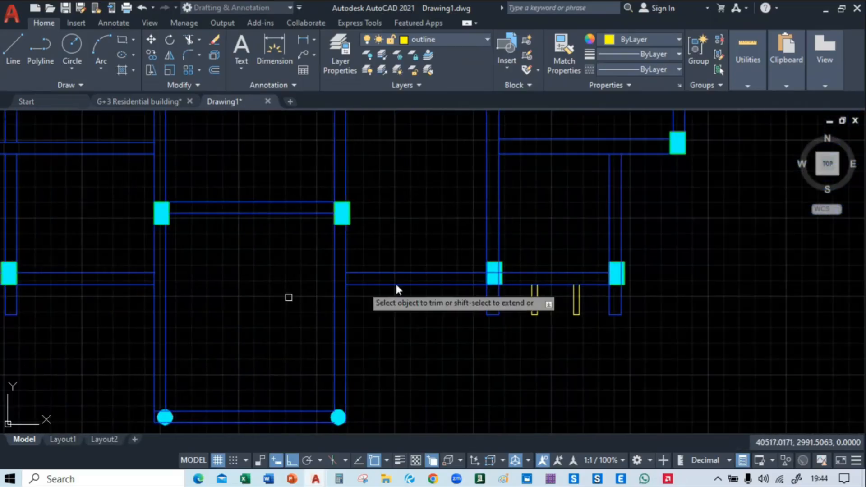
{"action": "scroll", "coordinate": [492, 271], "scroll_direction": "up", "scroll_amount": 5}
{"action": "left_click", "coordinate": [505, 280]}
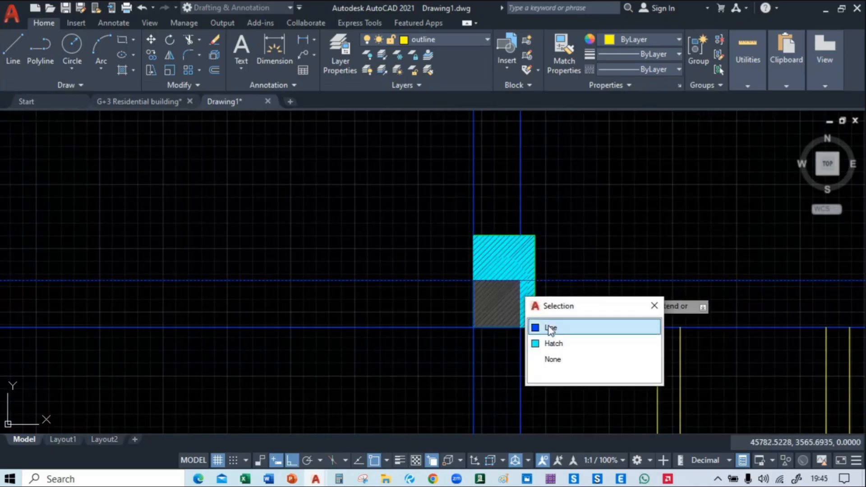
{"action": "left_click", "coordinate": [551, 328]}
{"action": "left_click", "coordinate": [521, 293]}
{"action": "left_click", "coordinate": [561, 341]}
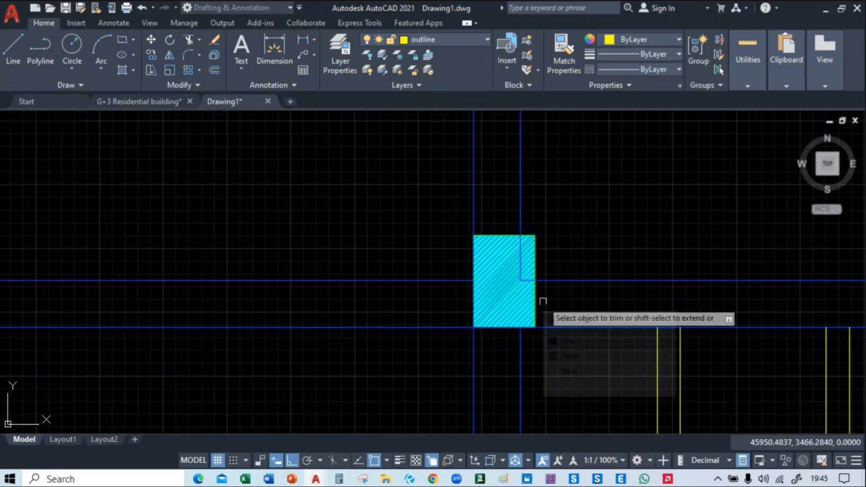
{"action": "left_click", "coordinate": [523, 285]}
{"action": "left_click", "coordinate": [526, 277]}
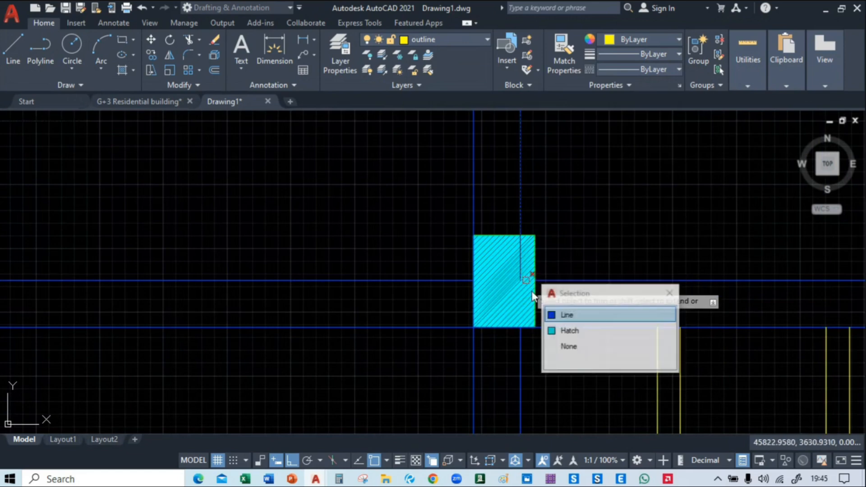
{"action": "left_click", "coordinate": [584, 316]}
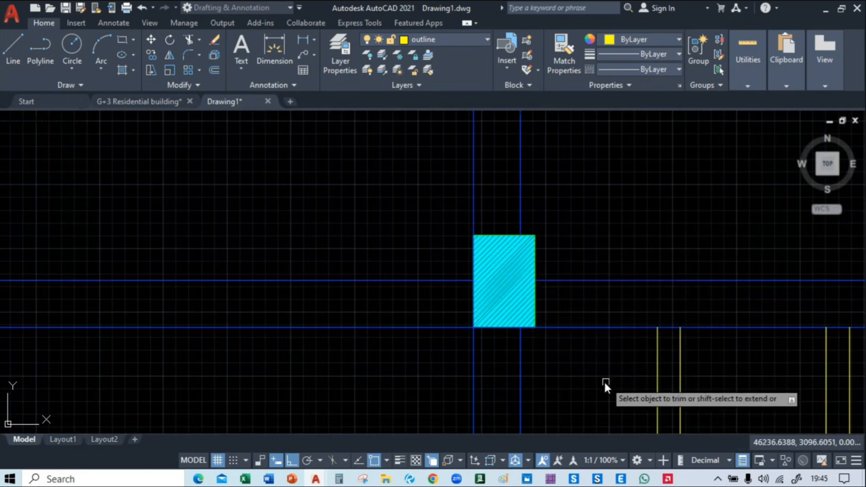
Trim the overlapping beam lines along the west and south edges of the column west of the eastern yellow outlines
{"action": "middle_click_drag", "start_coordinate": [605, 383], "coordinate": [345, 340]}
{"action": "left_click", "coordinate": [223, 256]}
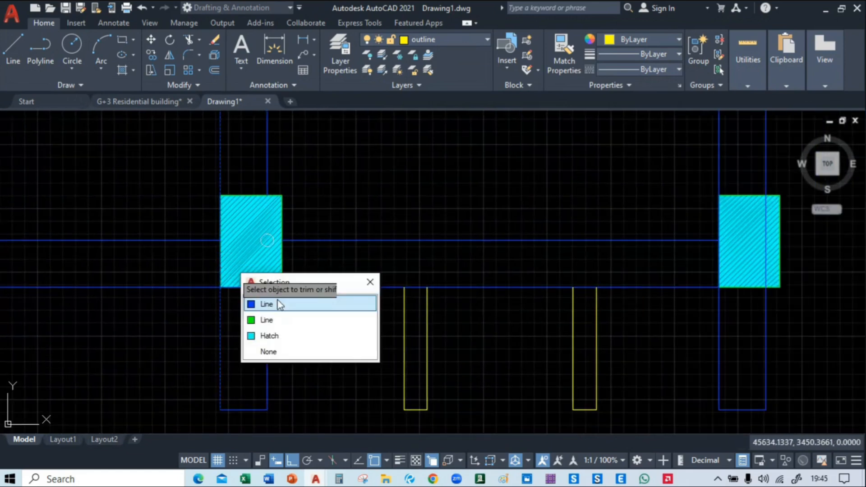
{"action": "left_click", "coordinate": [279, 303]}
{"action": "left_click", "coordinate": [221, 222]}
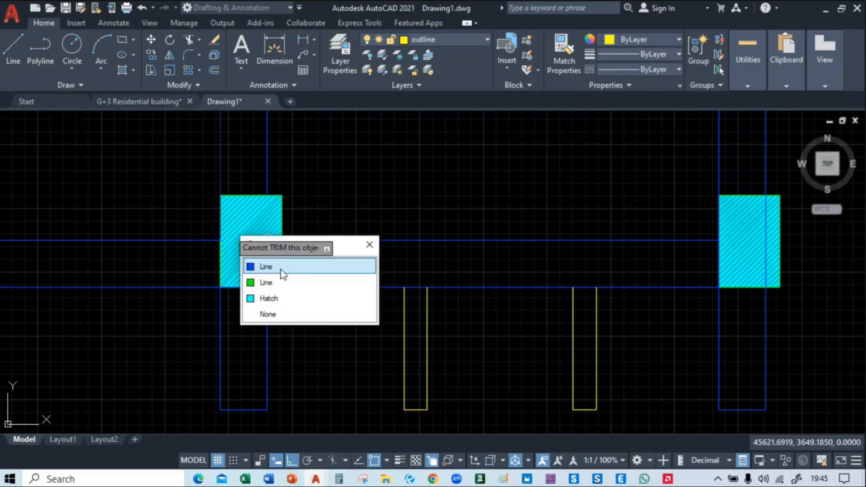
{"action": "left_click", "coordinate": [280, 266]}
{"action": "left_click", "coordinate": [237, 286]}
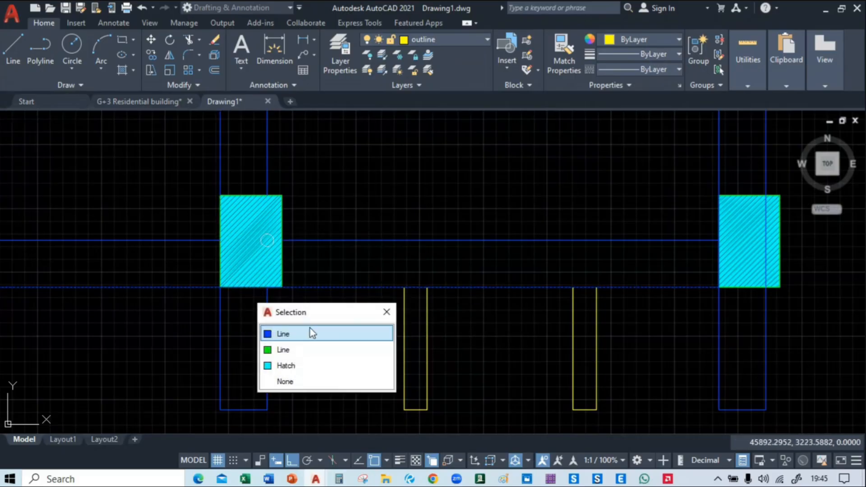
{"action": "left_click", "coordinate": [310, 331]}
{"action": "left_click", "coordinate": [276, 286]}
{"action": "left_click", "coordinate": [311, 334]}
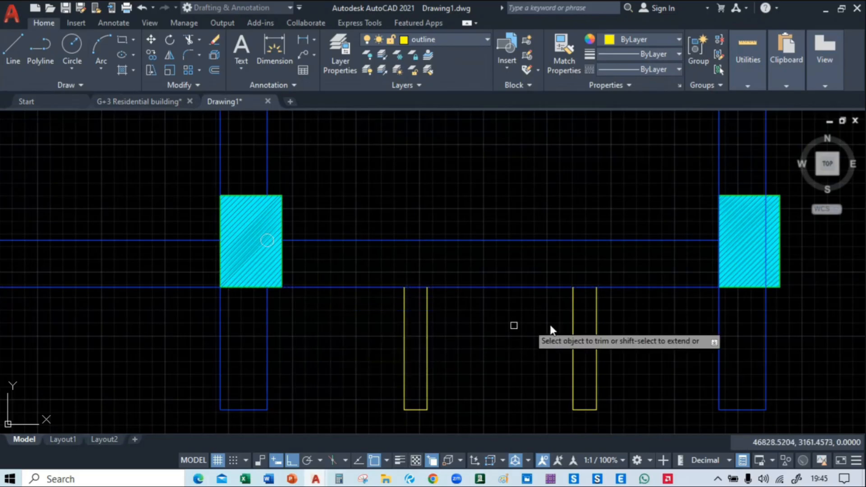
Trim the north-south beam lines out of the column just east of the eastern yellow outlines, including along its west edge
{"action": "middle_click_drag", "start_coordinate": [632, 310], "coordinate": [347, 310]}
{"action": "left_click", "coordinate": [481, 241]}
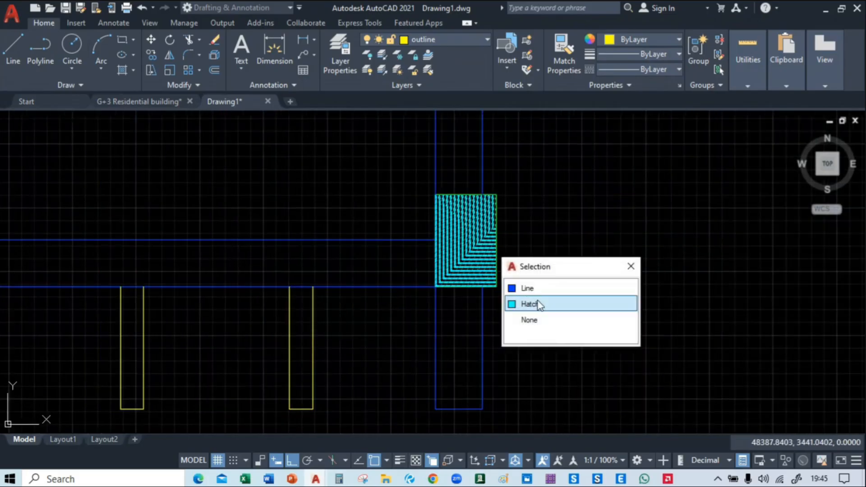
{"action": "left_click", "coordinate": [519, 286]}
{"action": "left_click", "coordinate": [437, 222]}
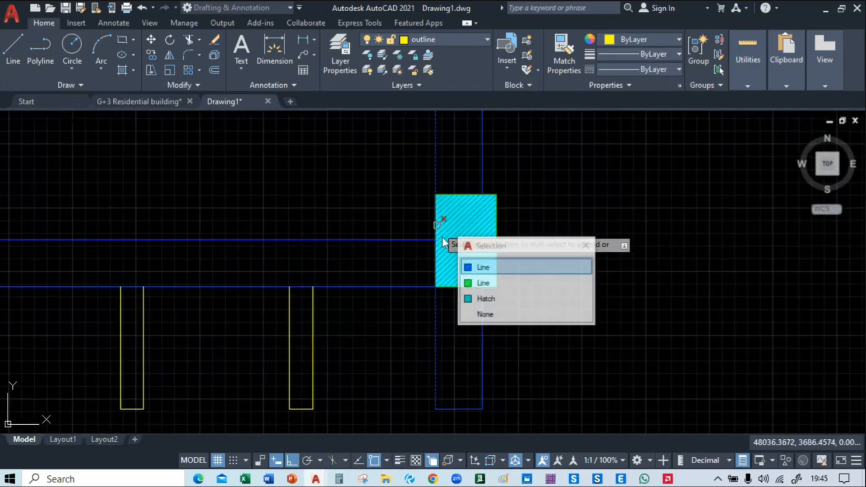
{"action": "left_click", "coordinate": [471, 265]}
{"action": "left_click", "coordinate": [436, 254]}
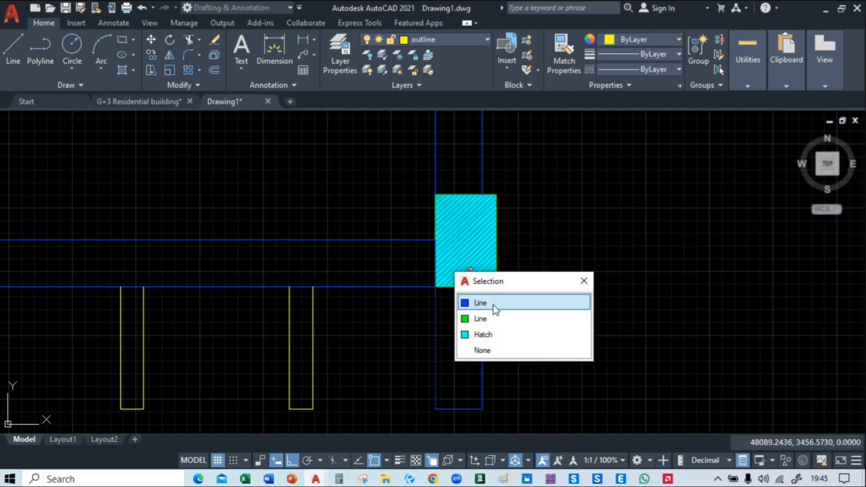
{"action": "left_click", "coordinate": [546, 308]}
{"action": "scroll", "coordinate": [620, 287], "scroll_direction": "down", "scroll_amount": 4}
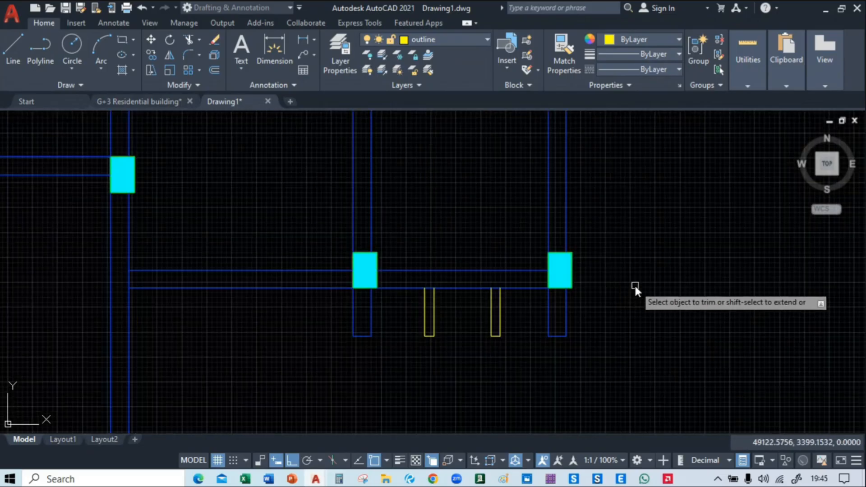
Move the southeastern circular column's hatch slightly up and outward, with Ortho off, so it sits over the beam corner
{"action": "middle_click_drag", "start_coordinate": [634, 287], "coordinate": [794, 220]}
{"action": "mouse_move", "coordinate": [489, 377]}
{"action": "middle_mouse_down"}
{"action": "mouse_move", "coordinate": [620, 255]}
{"action": "mouse_move", "coordinate": [729, 259]}
{"action": "middle_mouse_up"}
{"action": "middle_click_drag", "start_coordinate": [633, 226], "coordinate": [692, 395]}
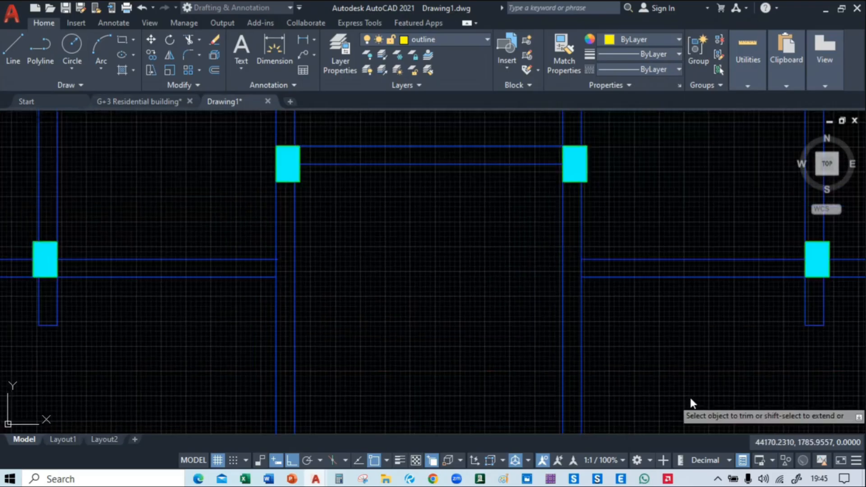
{"action": "scroll", "coordinate": [692, 395], "scroll_direction": "down", "scroll_amount": 3}
{"action": "mouse_move", "coordinate": [740, 371]}
{"action": "middle_mouse_down"}
{"action": "mouse_move", "coordinate": [568, 420]}
{"action": "mouse_move", "coordinate": [594, 385]}
{"action": "mouse_move", "coordinate": [631, 263]}
{"action": "mouse_move", "coordinate": [655, 412]}
{"action": "mouse_move", "coordinate": [613, 462]}
{"action": "mouse_move", "coordinate": [629, 246]}
{"action": "middle_mouse_up"}
{"action": "scroll", "coordinate": [431, 320], "scroll_direction": "up", "scroll_amount": 5}
{"action": "mouse_move", "coordinate": [426, 319]}
{"action": "middle_mouse_down"}
{"action": "mouse_move", "coordinate": [331, 358]}
{"action": "mouse_move", "coordinate": [212, 350]}
{"action": "middle_mouse_up"}
{"action": "middle_click_drag", "start_coordinate": [578, 304], "coordinate": [483, 304]}
{"action": "scroll", "coordinate": [510, 288], "scroll_direction": "up", "scroll_amount": 4}
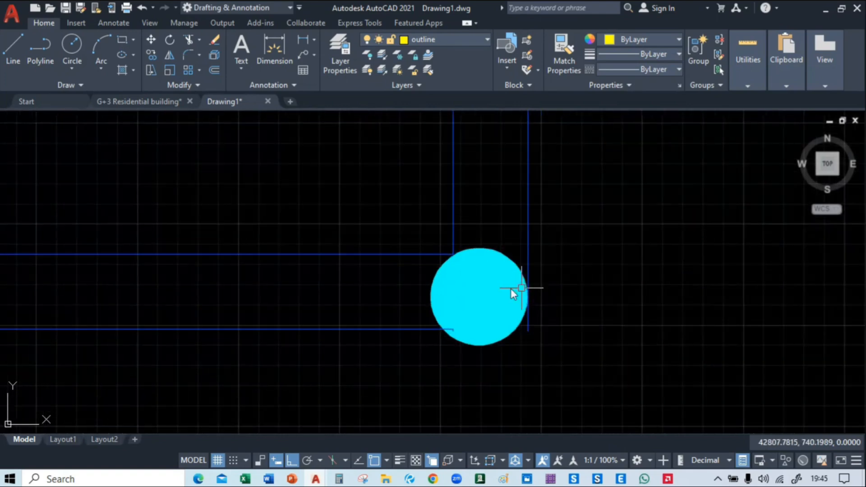
{"action": "left_click", "coordinate": [494, 312]}
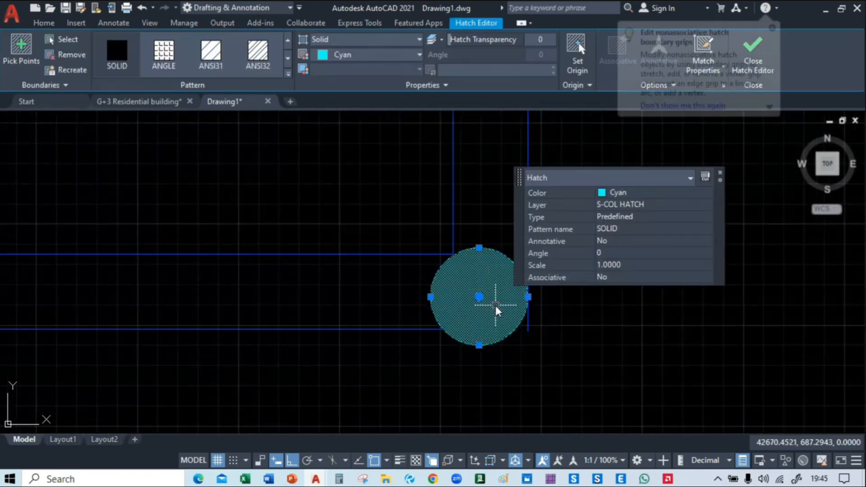
{"action": "type", "text": "m"}
{"action": "key", "text": "Return"}
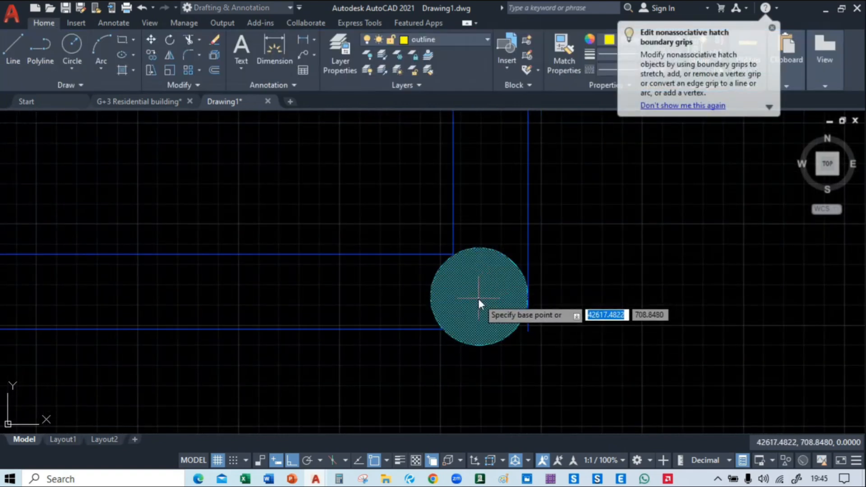
{"action": "middle_click_drag", "start_coordinate": [482, 248], "coordinate": [498, 227]}
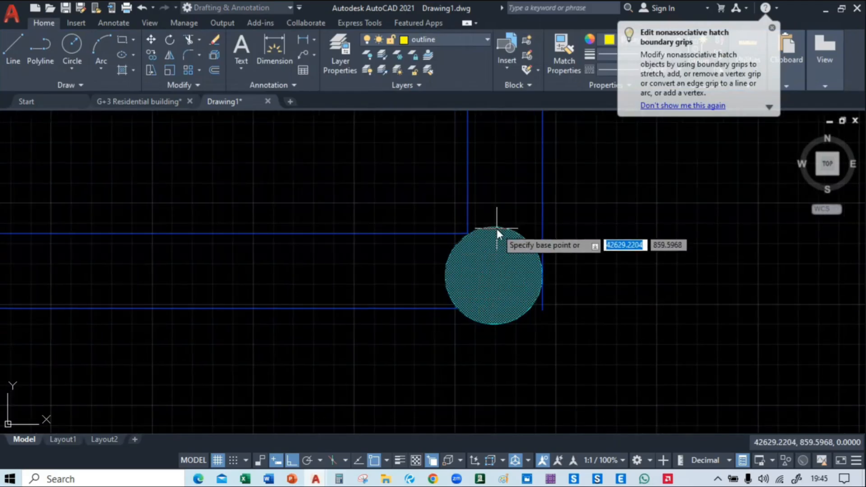
{"action": "left_click", "coordinate": [497, 274]}
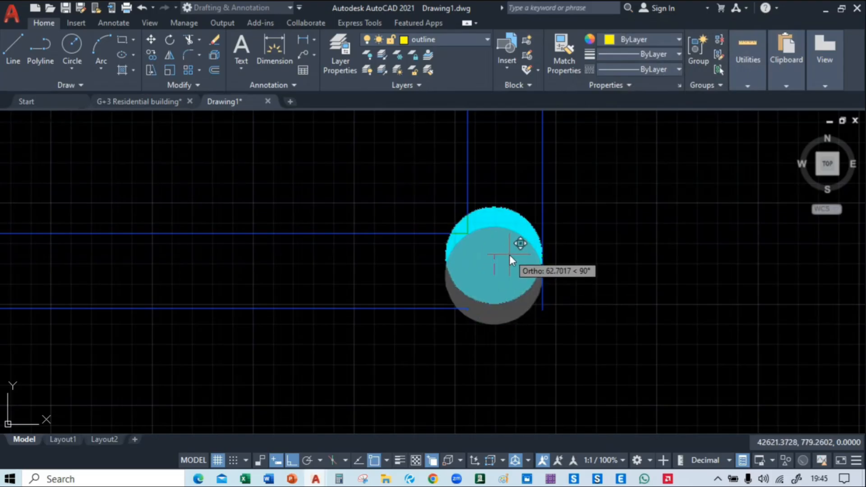
{"action": "key", "text": "F8"}
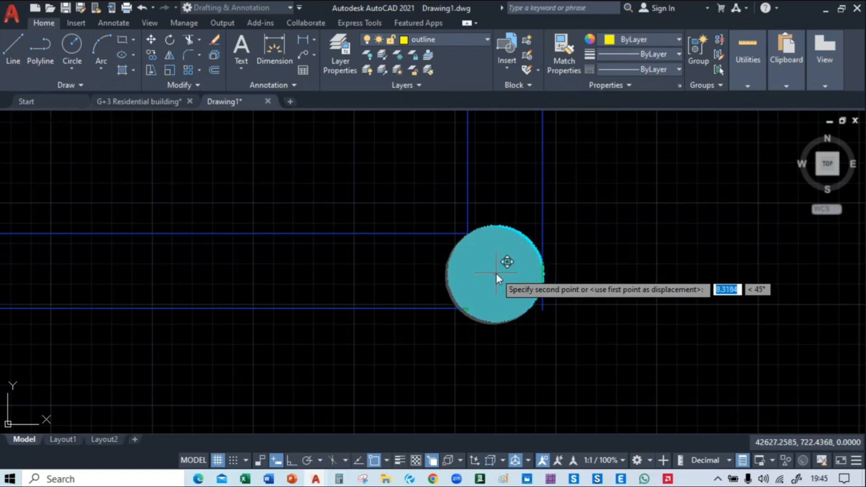
{"action": "left_click", "coordinate": [497, 273]}
Move the southwestern circular column's hatch about 100 units west onto the corner of the beam lines
{"action": "scroll", "coordinate": [600, 305], "scroll_direction": "down", "scroll_amount": 4}
{"action": "scroll", "coordinate": [324, 277], "scroll_direction": "up", "scroll_amount": 4}
{"action": "middle_click_drag", "start_coordinate": [323, 277], "coordinate": [486, 248]}
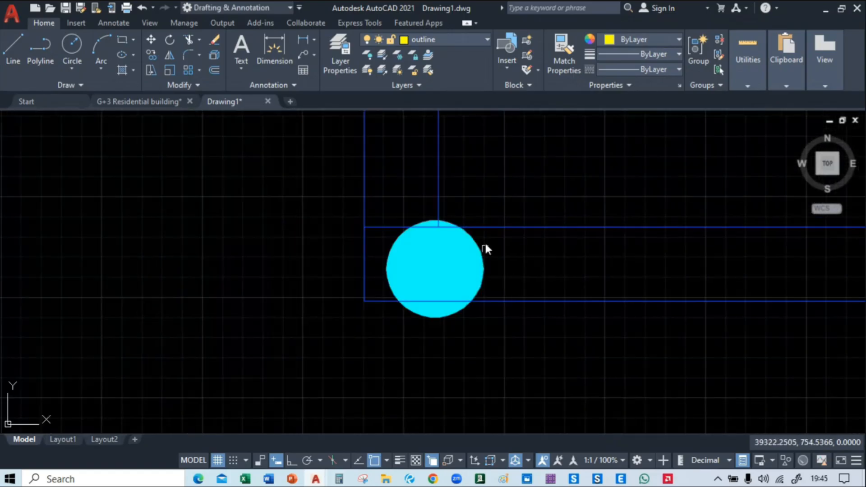
{"action": "left_click", "coordinate": [471, 258]}
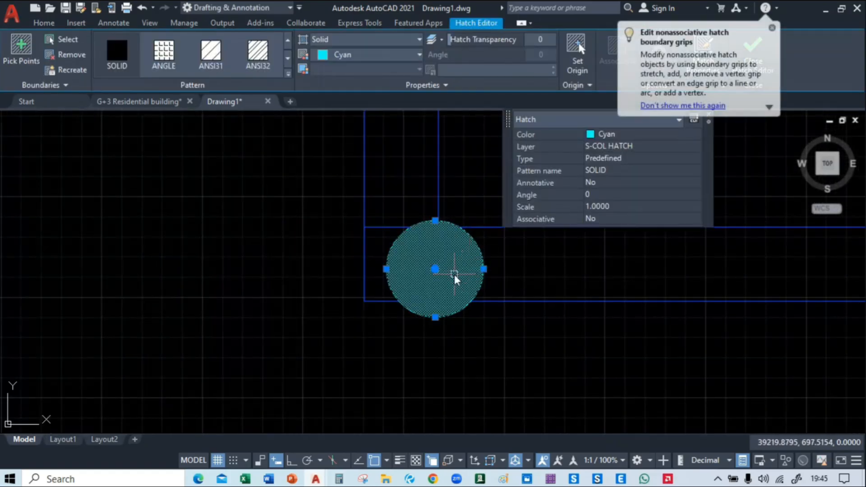
{"action": "type", "text": "m"}
{"action": "key", "text": "Return"}
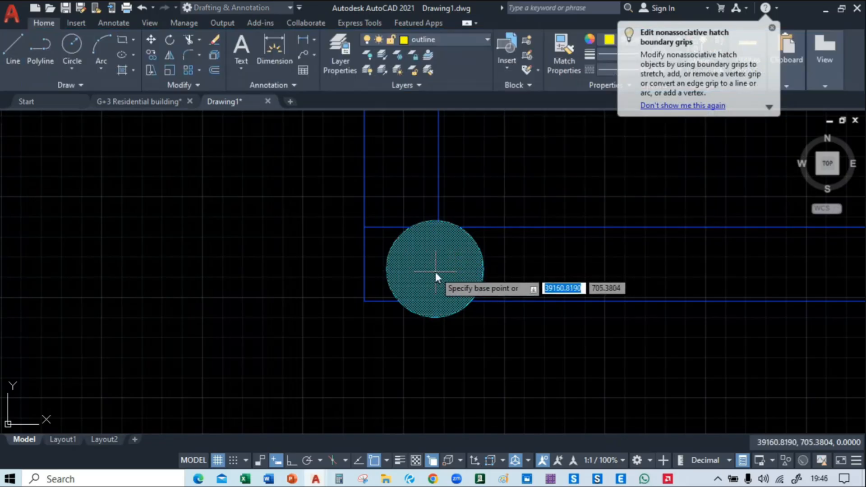
{"action": "left_click", "coordinate": [435, 272]}
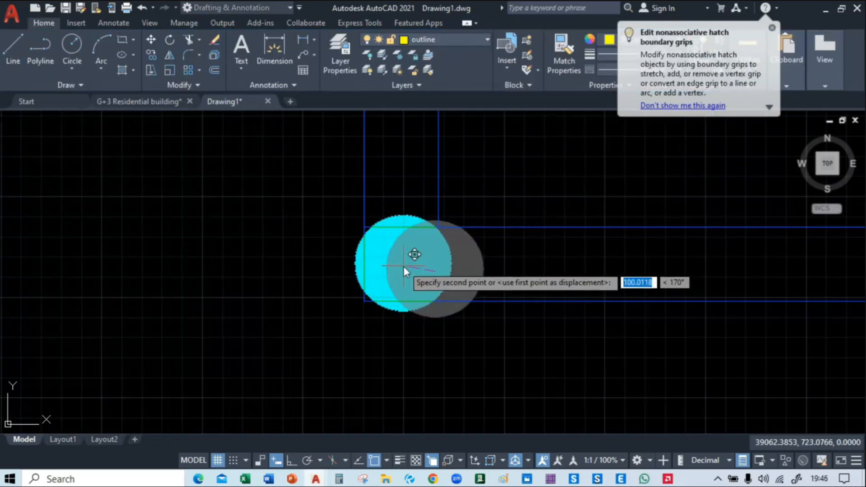
{"action": "left_click", "coordinate": [404, 266]}
Extend the southern east-west beam line through the southeastern circular column to the outer north-south beam line
{"action": "scroll", "coordinate": [437, 284], "scroll_direction": "down", "scroll_amount": 3}
{"action": "middle_click_drag", "start_coordinate": [626, 273], "coordinate": [576, 263]}
{"action": "scroll", "coordinate": [265, 268], "scroll_direction": "up", "scroll_amount": 4}
{"action": "middle_click_drag", "start_coordinate": [389, 255], "coordinate": [358, 254]}
{"action": "scroll", "coordinate": [659, 254], "scroll_direction": "down", "scroll_amount": 4}
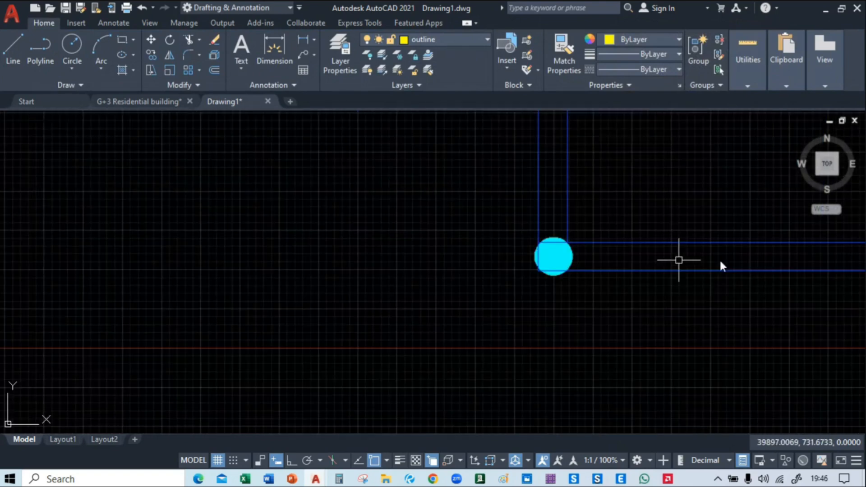
{"action": "middle_click_drag", "start_coordinate": [752, 265], "coordinate": [242, 277]}
{"action": "scroll", "coordinate": [473, 273], "scroll_direction": "up", "scroll_amount": 2}
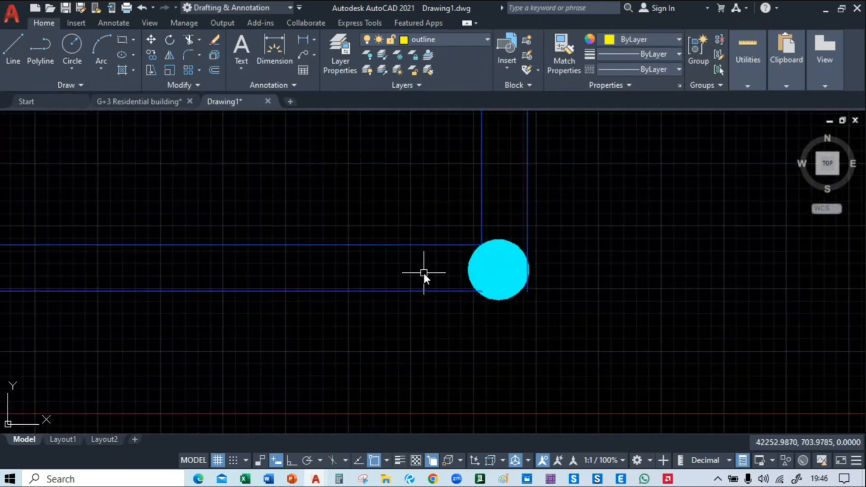
{"action": "type", "text": "ex"}
{"action": "key", "text": "Return"}
{"action": "left_click", "coordinate": [443, 289]}
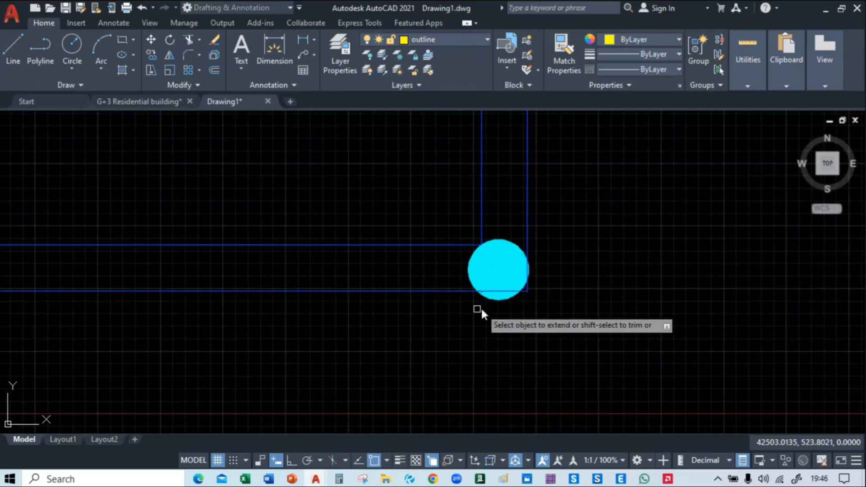
Erase the short leftover beam stub inside the southeastern circular column
{"action": "scroll", "coordinate": [488, 295], "scroll_direction": "up", "scroll_amount": 4}
{"action": "left_click", "coordinate": [464, 290]}
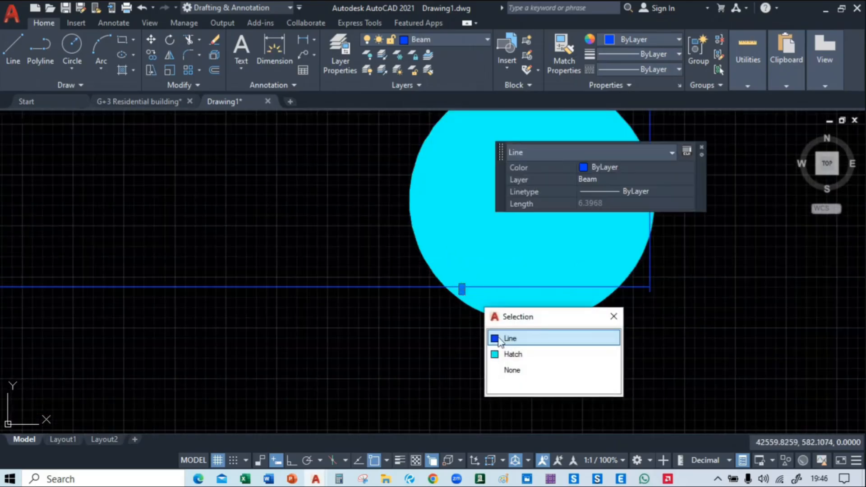
{"action": "left_click", "coordinate": [501, 337]}
{"action": "key", "text": "Escape"}
Extend the inner east-west beam line across the southeastern circular column to the outer north-south beam line
{"action": "scroll", "coordinate": [592, 323], "scroll_direction": "down", "scroll_amount": 2}
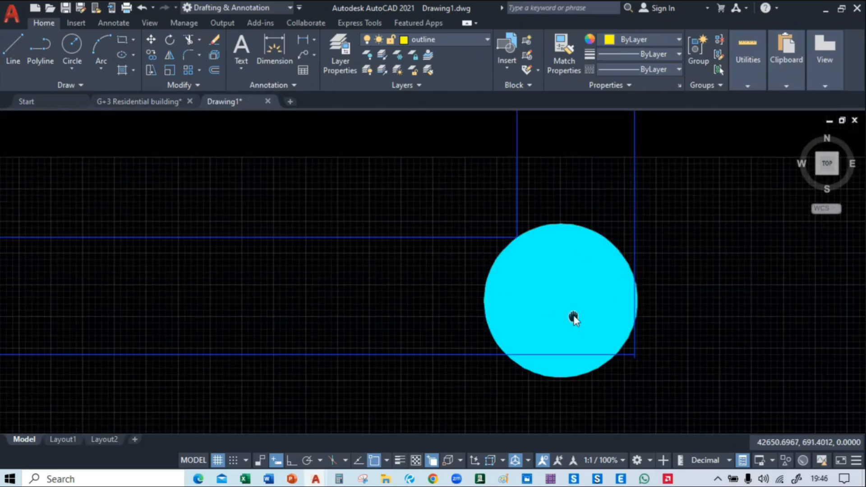
{"action": "type", "text": "ex"}
{"action": "key", "text": "Return"}
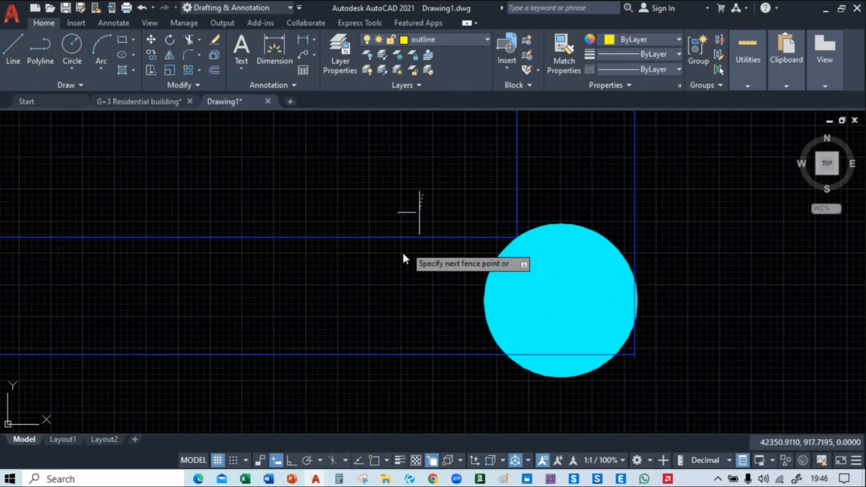
{"action": "scroll", "coordinate": [394, 267], "scroll_direction": "down", "scroll_amount": 4}
{"action": "scroll", "coordinate": [483, 309], "scroll_direction": "up", "scroll_amount": 7}
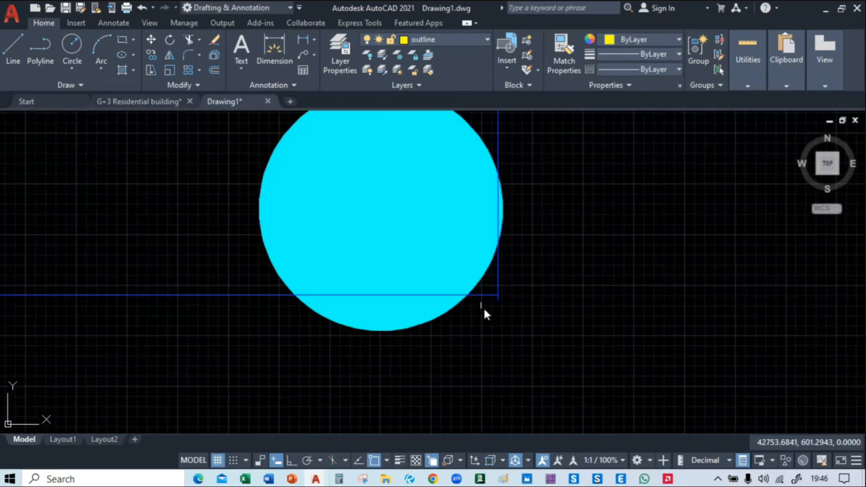
Trim the outer north-south beam line's short overhang below the corner at the southeastern circular column
{"action": "type", "text": "t"}
{"action": "key", "text": "Return"}
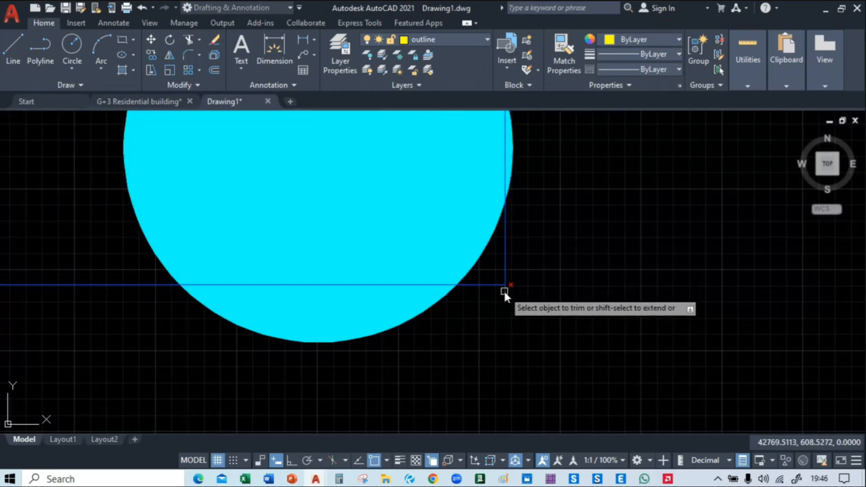
{"action": "scroll", "coordinate": [518, 316], "scroll_direction": "down", "scroll_amount": 5}
{"action": "middle_click_drag", "start_coordinate": [349, 368], "coordinate": [561, 342]}
Examine the circular columns and the whole cleaned-up framing plan alongside the neighbouring drawings
{"action": "scroll", "coordinate": [561, 342], "scroll_direction": "down", "scroll_amount": 2}
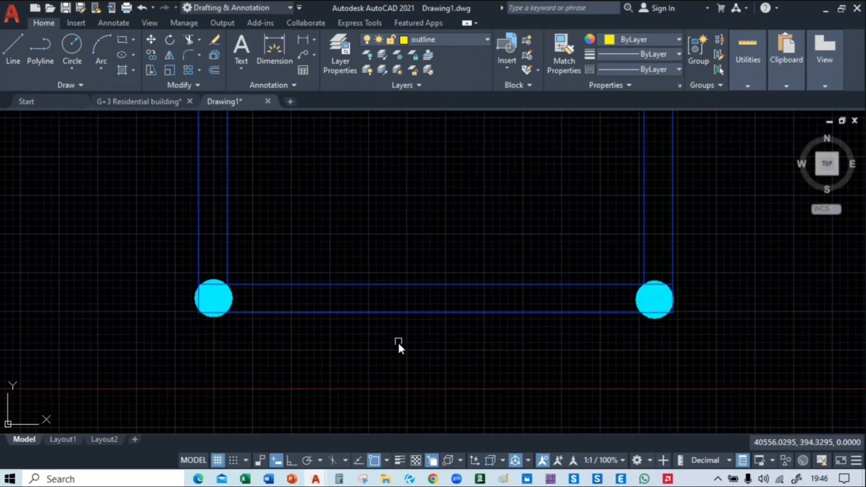
{"action": "scroll", "coordinate": [391, 242], "scroll_direction": "down", "scroll_amount": 4}
{"action": "mouse_move", "coordinate": [391, 208]}
{"action": "middle_mouse_down"}
{"action": "mouse_move", "coordinate": [376, 350]}
{"action": "mouse_move", "coordinate": [340, 367]}
{"action": "middle_mouse_up"}
{"action": "scroll", "coordinate": [329, 338], "scroll_direction": "down", "scroll_amount": 3}
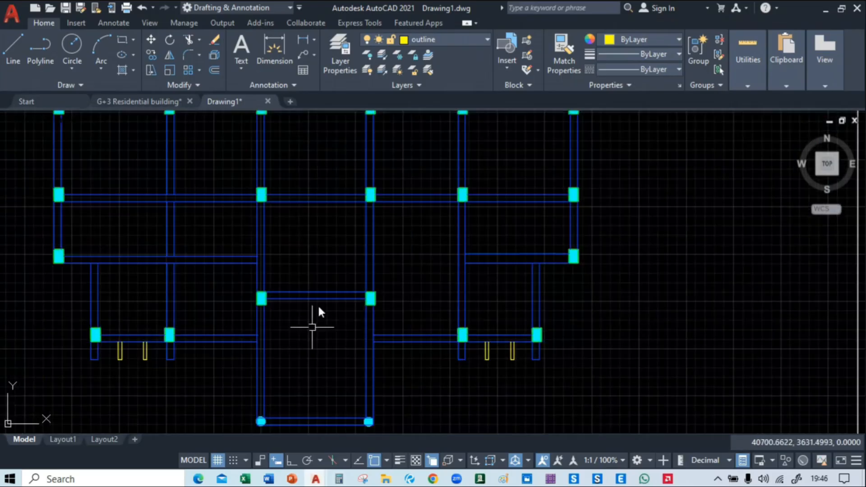
{"action": "middle_click_drag", "start_coordinate": [319, 311], "coordinate": [460, 361]}
{"action": "scroll", "coordinate": [452, 233], "scroll_direction": "down", "scroll_amount": 2}
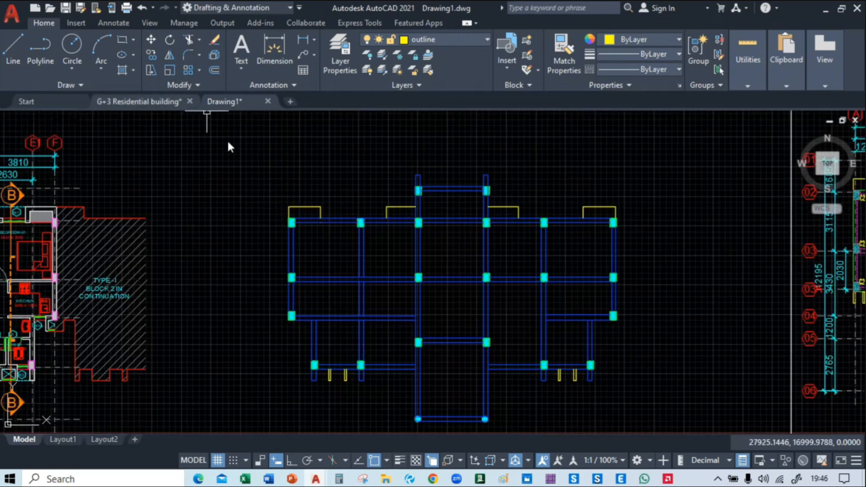
{"action": "middle_click_drag", "start_coordinate": [686, 230], "coordinate": [695, 206]}
{"action": "middle_click_drag", "start_coordinate": [351, 244], "coordinate": [327, 214]}
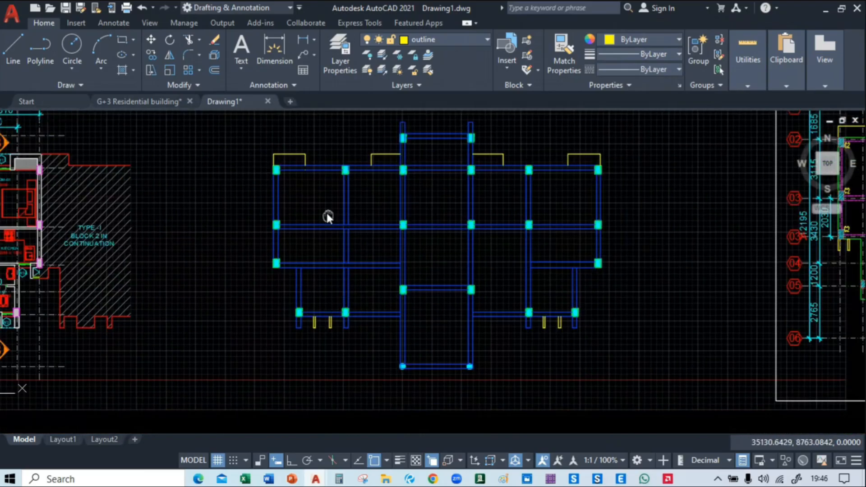
{"action": "scroll", "coordinate": [326, 216], "scroll_direction": "up", "scroll_amount": 2}
{"action": "type", "text": "T"}
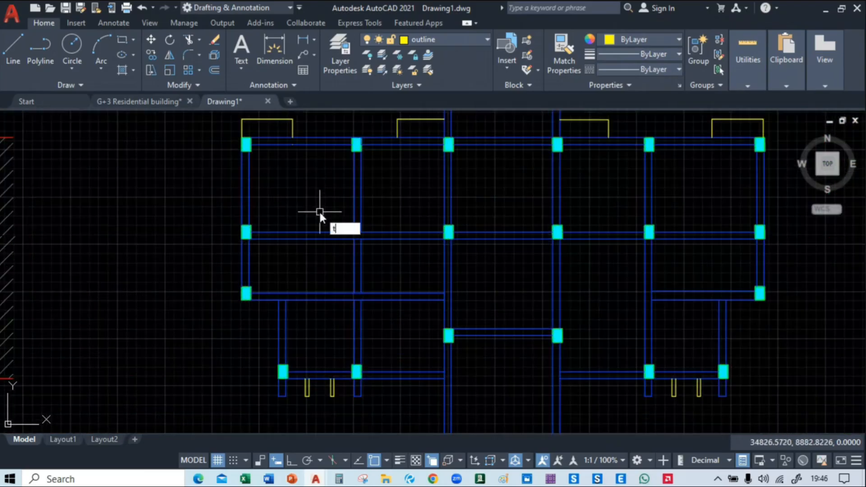
{"action": "key", "text": "Return"}
{"action": "scroll", "coordinate": [280, 201], "scroll_direction": "up", "scroll_amount": 4}
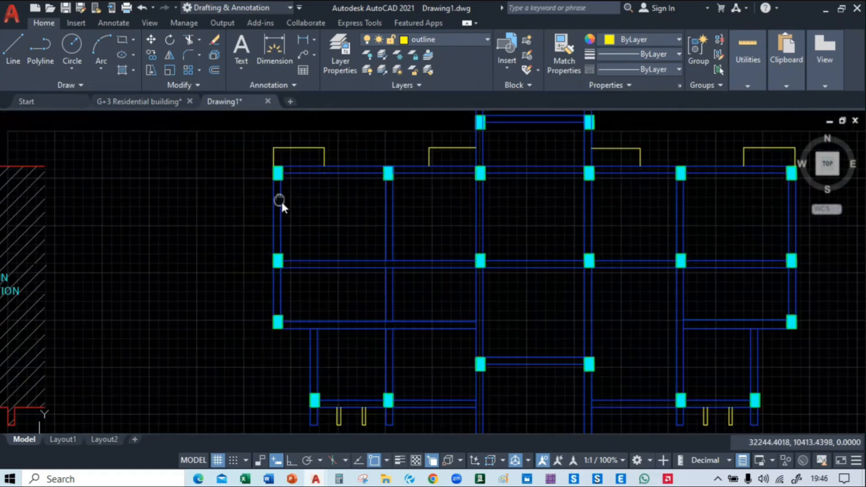
{"action": "left_click", "coordinate": [277, 205]}
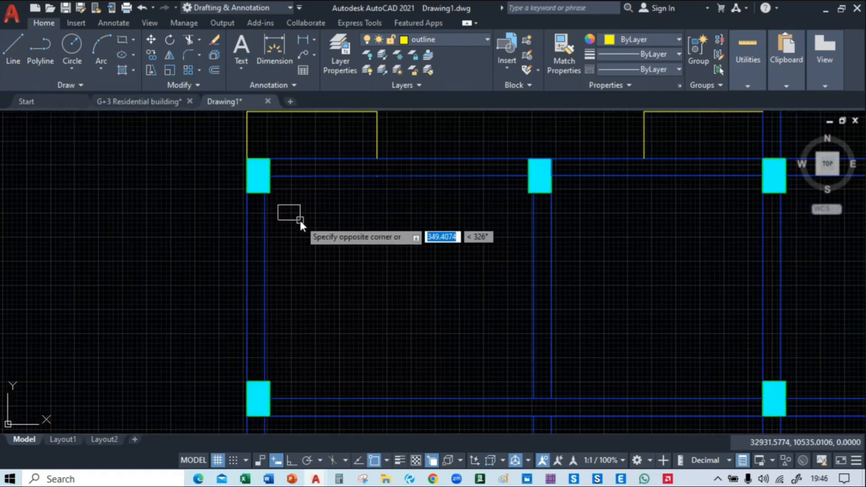
{"action": "key", "text": "Escape"}
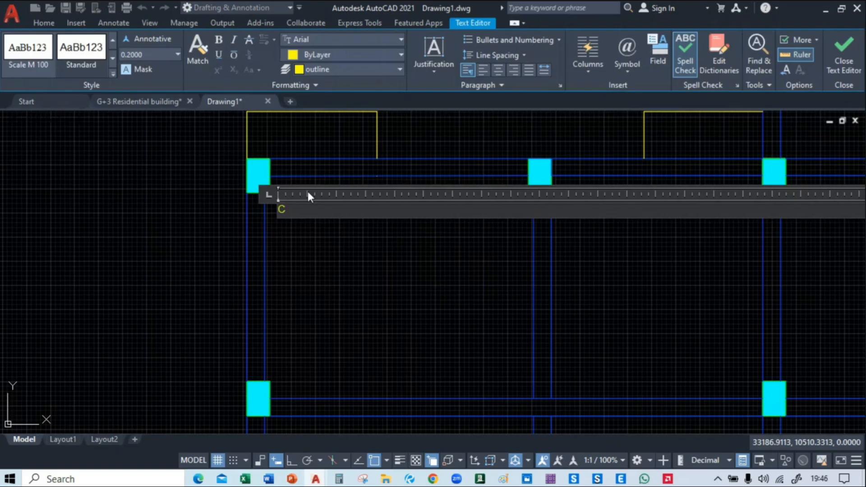
{"action": "left_click", "coordinate": [342, 258]}
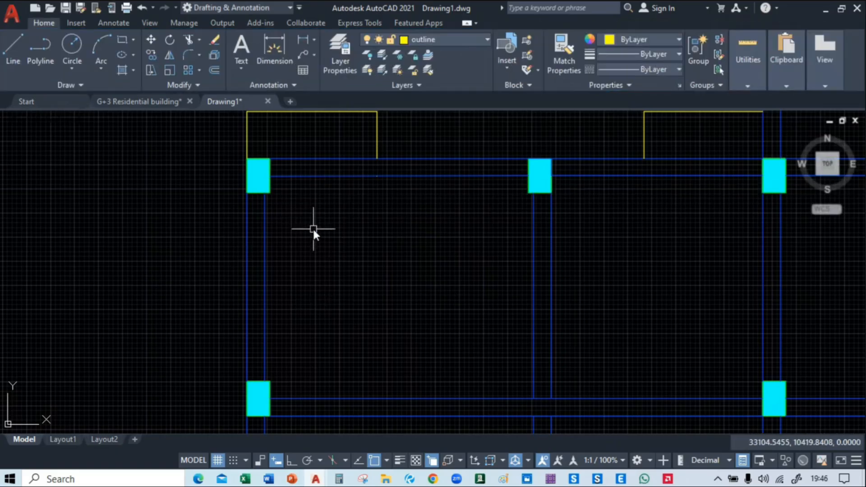
Add a multiline text label reading C1 beside the northwest column of the framing plan
{"action": "scroll", "coordinate": [313, 227], "scroll_direction": "down", "scroll_amount": 6}
{"action": "scroll", "coordinate": [323, 258], "scroll_direction": "up", "scroll_amount": 2}
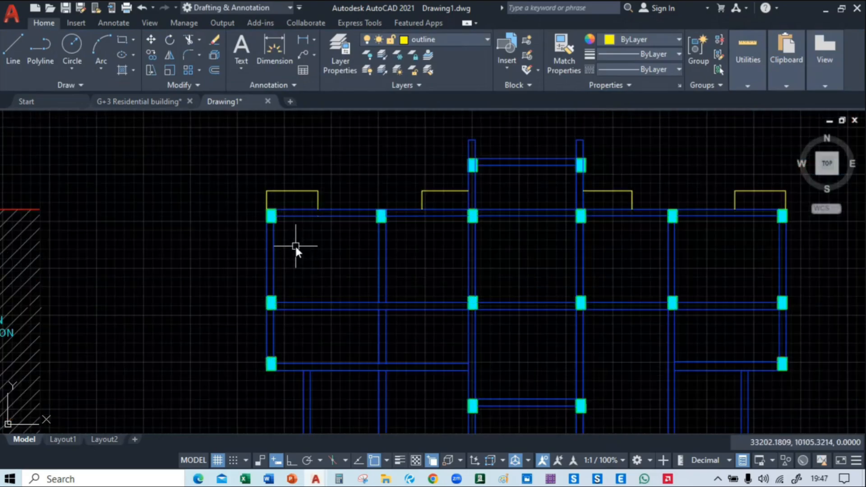
{"action": "type", "text": "MTE"}
{"action": "key", "text": "Return"}
{"action": "left_click", "coordinate": [295, 245]}
{"action": "left_click", "coordinate": [350, 272]}
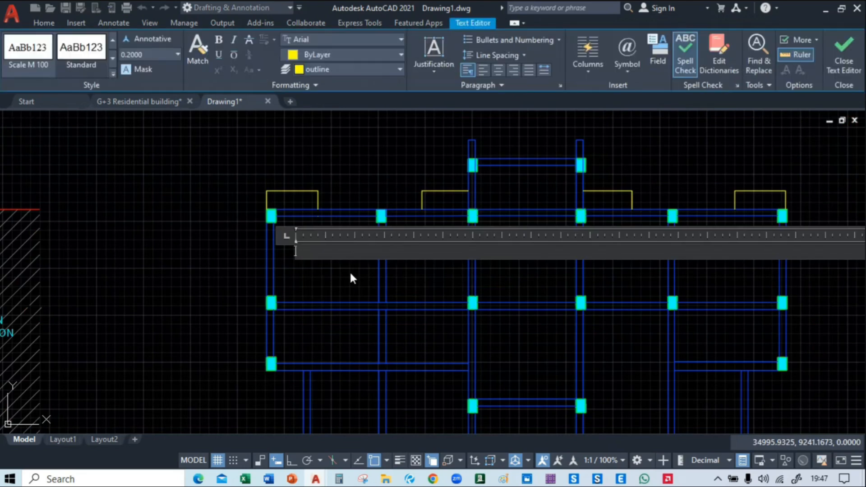
{"action": "type", "text": "C1"}
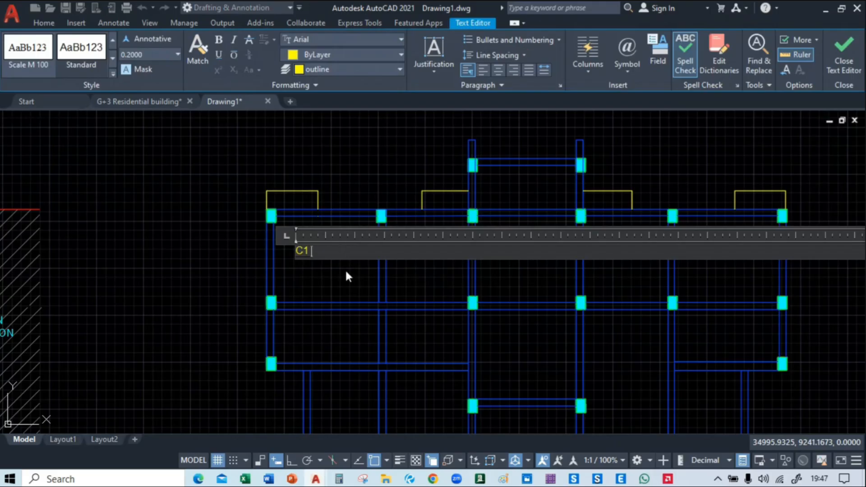
{"action": "left_click", "coordinate": [343, 285]}
{"action": "scroll", "coordinate": [329, 252], "scroll_direction": "down", "scroll_amount": 5}
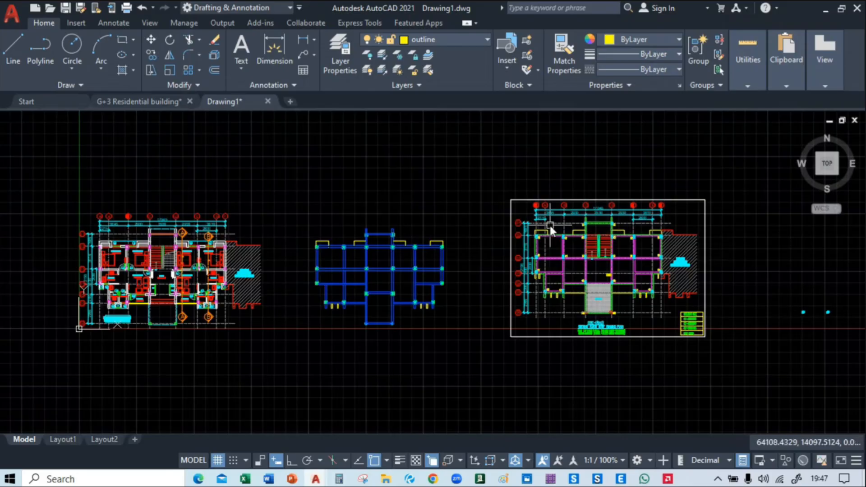
Bring the C2 column label from the reference plan over to the outer west side of the framing plan's northwest column
{"action": "scroll", "coordinate": [541, 225], "scroll_direction": "up", "scroll_amount": 8}
{"action": "left_click", "coordinate": [462, 170]}
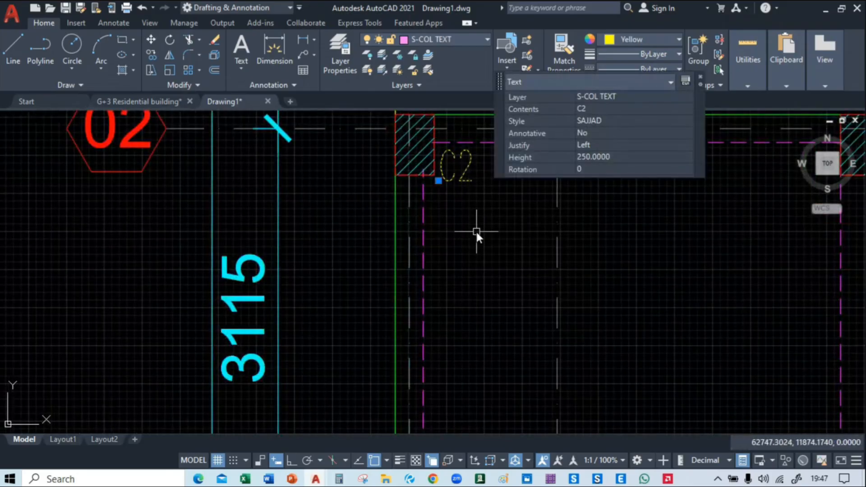
{"action": "type", "text": "m"}
{"action": "key", "text": "Return"}
{"action": "left_click", "coordinate": [484, 234]}
{"action": "scroll", "coordinate": [188, 269], "scroll_direction": "down", "scroll_amount": 5}
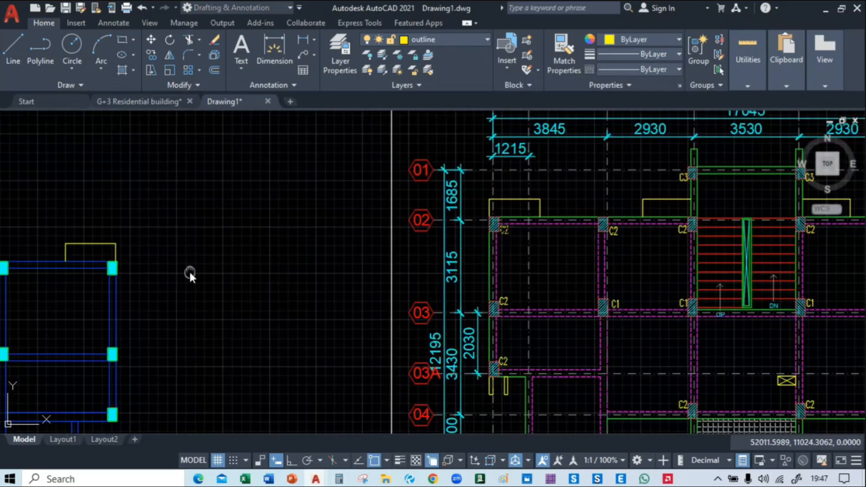
{"action": "scroll", "coordinate": [238, 259], "scroll_direction": "up", "scroll_amount": 5}
{"action": "scroll", "coordinate": [238, 259], "scroll_direction": "up", "scroll_amount": 6}
{"action": "middle_click_drag", "start_coordinate": [458, 254], "coordinate": [469, 304]}
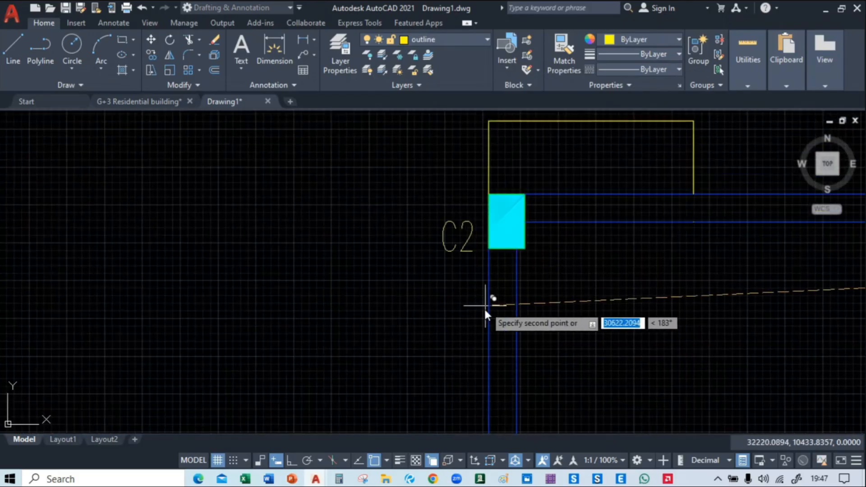
{"action": "left_click", "coordinate": [483, 312]}
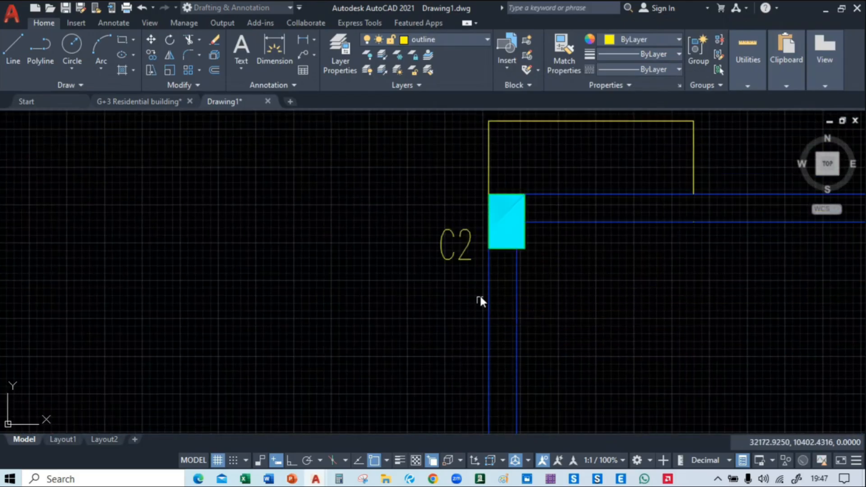
Change the text of the label beside the northwest column to C1
{"action": "double_click", "coordinate": [468, 252]}
{"action": "key", "text": "BackSpace"}
{"action": "type", "text": "1"}
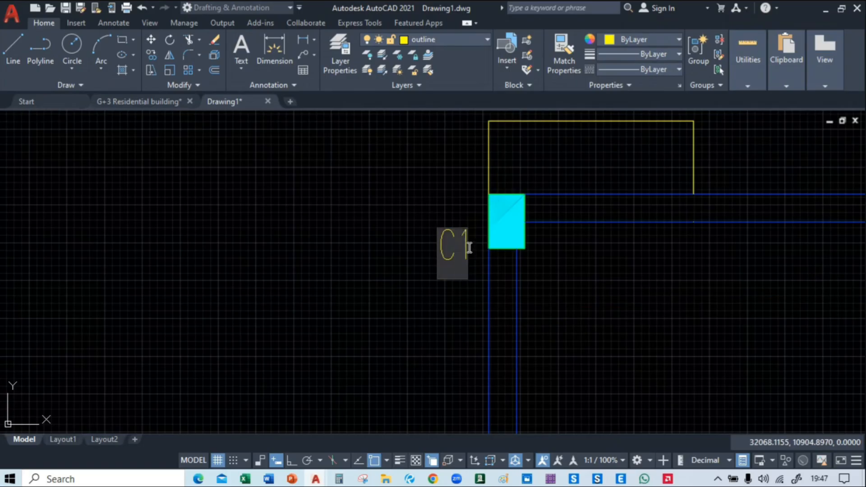
{"action": "left_click", "coordinate": [427, 274]}
{"action": "middle_click_drag", "start_coordinate": [450, 265], "coordinate": [280, 246]}
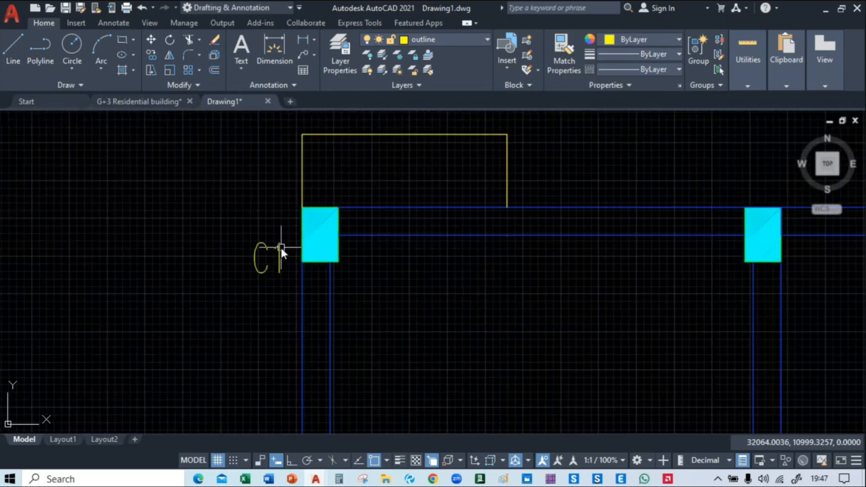
Copy the northwest column's C1 label straight east, placing one beside each of the other columns in that row
{"action": "left_click", "coordinate": [279, 259]}
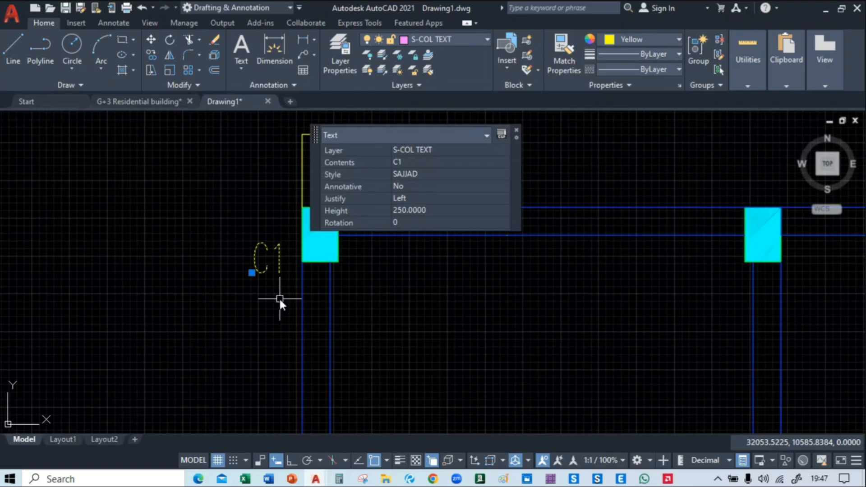
{"action": "type", "text": "co"}
{"action": "key", "text": "Return"}
{"action": "left_click", "coordinate": [279, 298]}
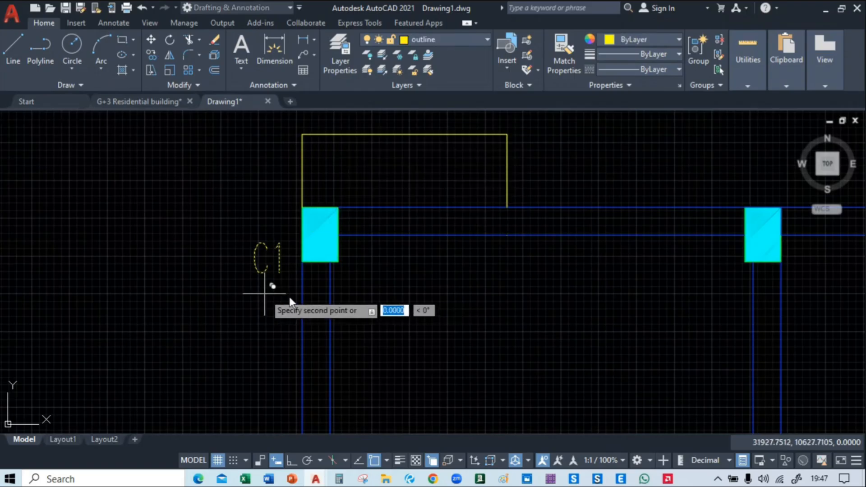
{"action": "middle_click_drag", "start_coordinate": [598, 304], "coordinate": [193, 287]}
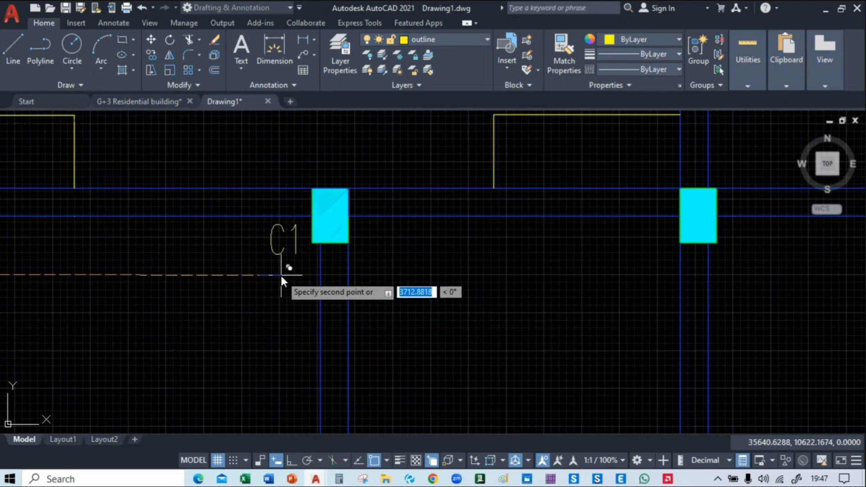
{"action": "middle_click_drag", "start_coordinate": [686, 291], "coordinate": [441, 286]}
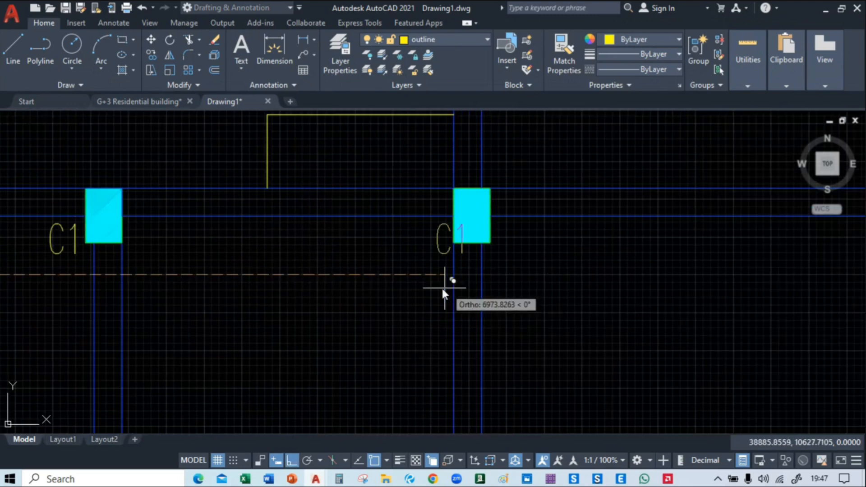
{"action": "middle_click_drag", "start_coordinate": [692, 288], "coordinate": [354, 295]}
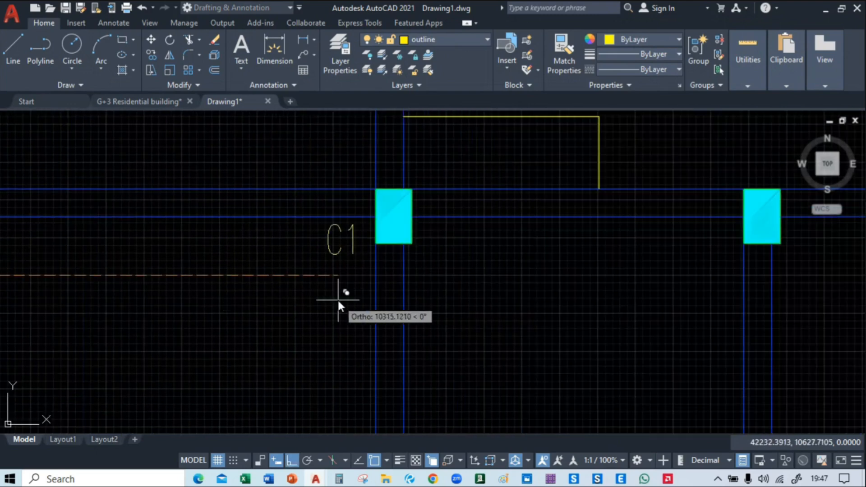
{"action": "left_click", "coordinate": [344, 304]}
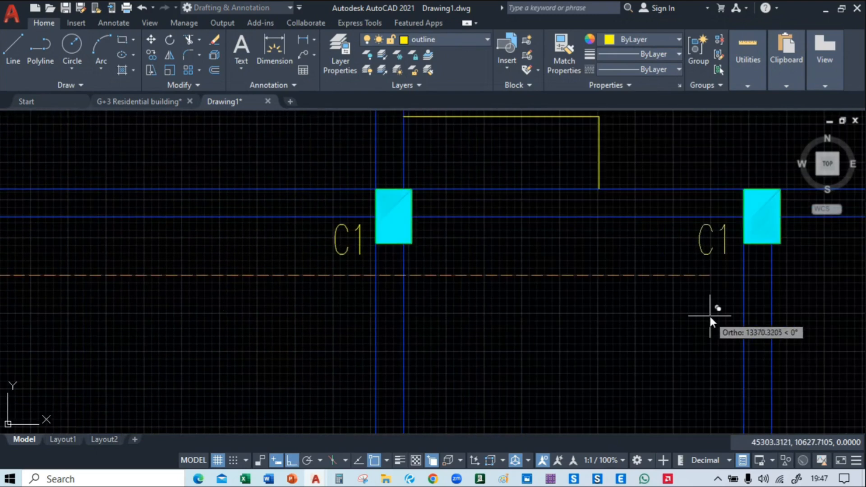
{"action": "middle_click_drag", "start_coordinate": [710, 315], "coordinate": [351, 334]}
{"action": "scroll", "coordinate": [611, 327], "scroll_direction": "down", "scroll_amount": 6}
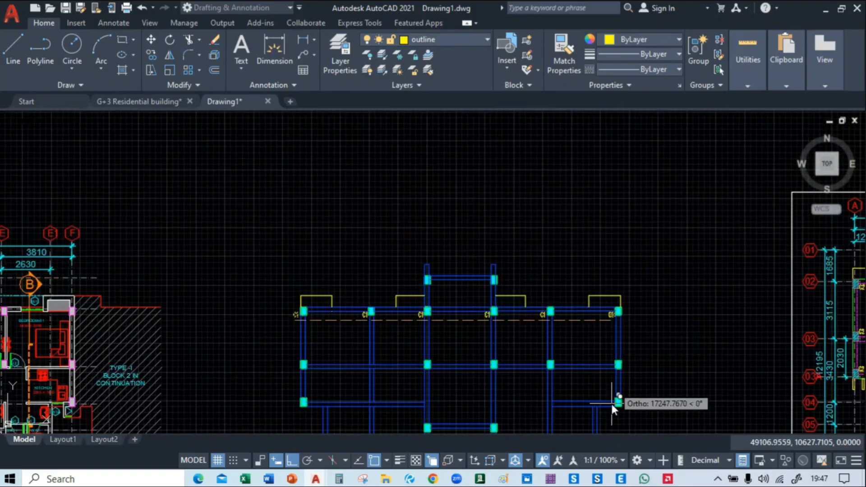
{"action": "key", "text": "Escape"}
Copy the northwest column's C1 label straight south beside the two columns below it on the west edge
{"action": "middle_click_drag", "start_coordinate": [324, 294], "coordinate": [424, 310]}
{"action": "scroll", "coordinate": [379, 249], "scroll_direction": "up", "scroll_amount": 6}
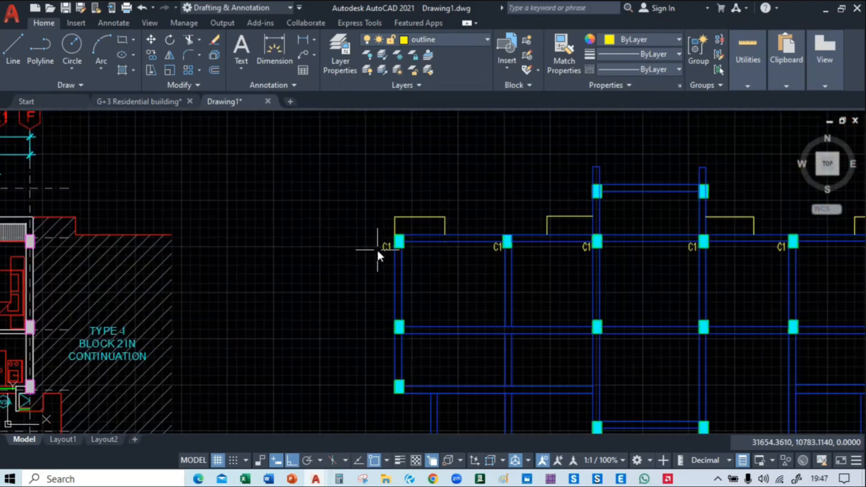
{"action": "left_click", "coordinate": [395, 226]}
{"action": "type", "text": "co"}
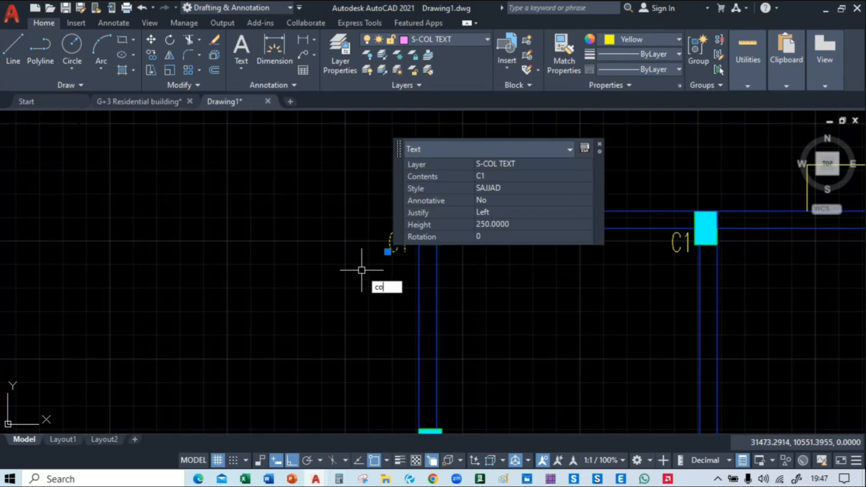
{"action": "key", "text": "Return"}
{"action": "middle_click_drag", "start_coordinate": [361, 269], "coordinate": [353, 188]}
{"action": "left_click", "coordinate": [370, 142]}
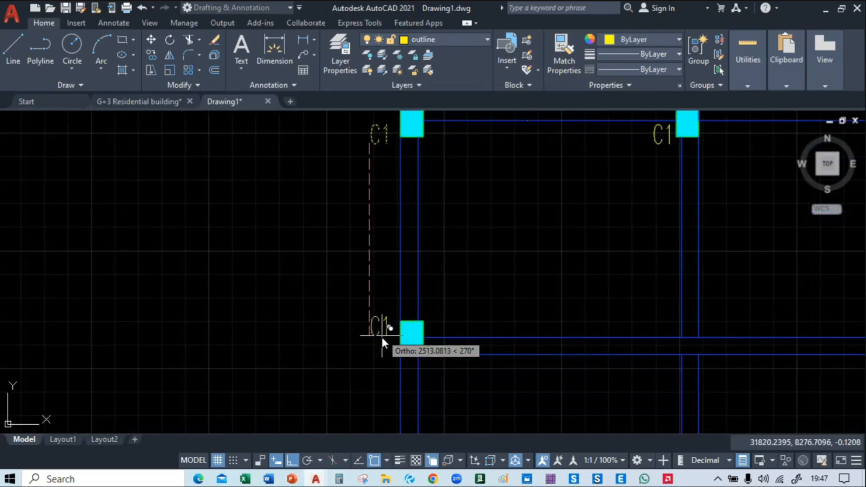
{"action": "middle_click_drag", "start_coordinate": [394, 263], "coordinate": [362, 168]}
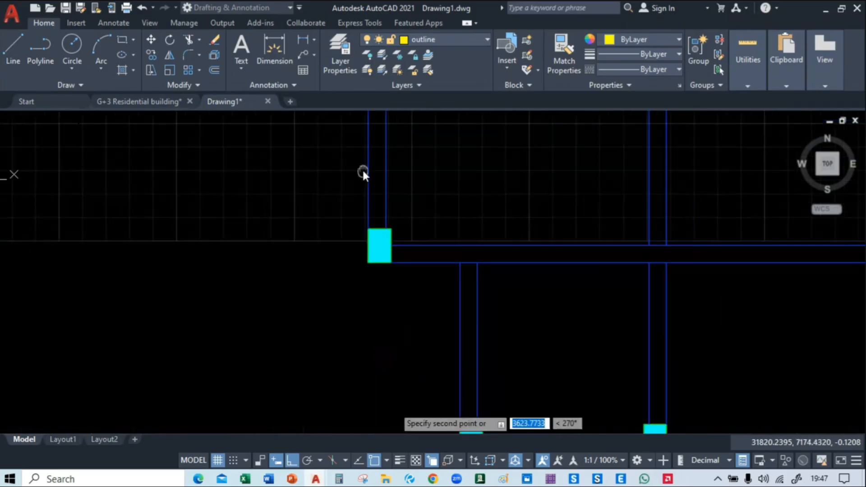
{"action": "left_click", "coordinate": [357, 253]}
{"action": "middle_click_drag", "start_coordinate": [426, 187], "coordinate": [323, 418]}
{"action": "middle_click_drag", "start_coordinate": [319, 247], "coordinate": [305, 226]}
{"action": "scroll", "coordinate": [301, 302], "scroll_direction": "down", "scroll_amount": 4}
{"action": "key", "text": "Escape"}
{"action": "scroll", "coordinate": [290, 169], "scroll_direction": "up", "scroll_amount": 2}
{"action": "scroll", "coordinate": [305, 226], "scroll_direction": "up", "scroll_amount": 2}
{"action": "left_click", "coordinate": [293, 231]}
{"action": "type", "text": "co"}
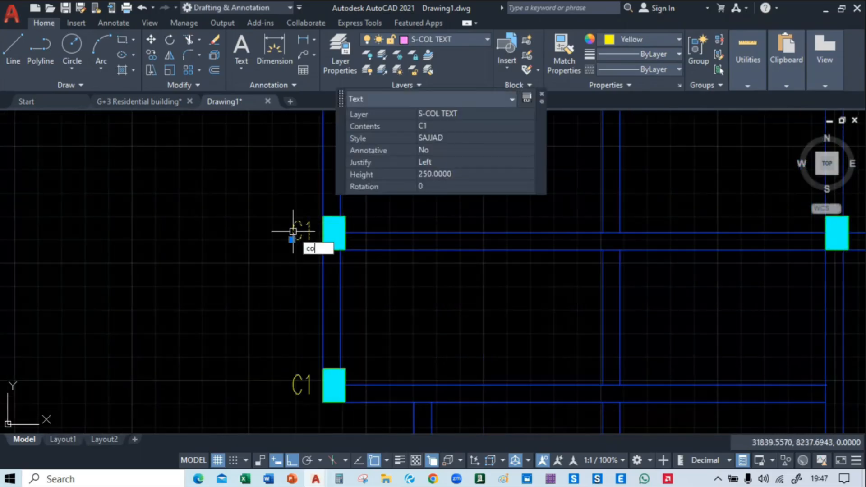
{"action": "key", "text": "Return"}
{"action": "left_click", "coordinate": [294, 237]}
{"action": "scroll", "coordinate": [404, 229], "scroll_direction": "down", "scroll_amount": 3}
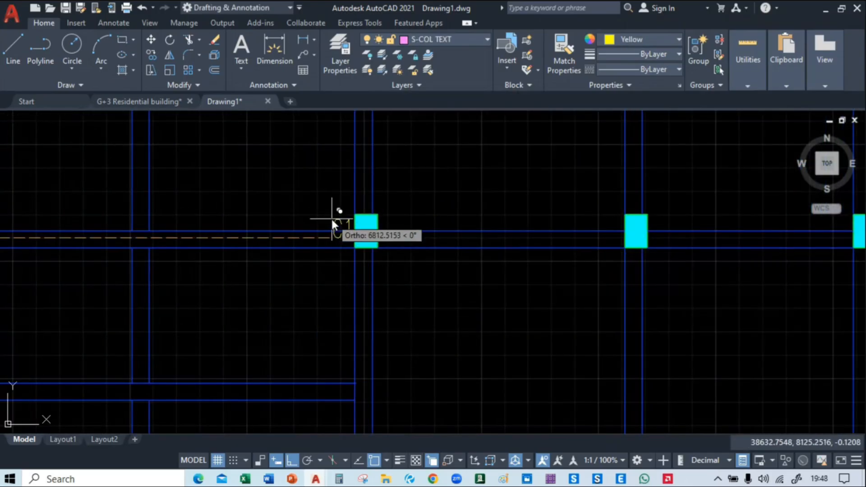
{"action": "key", "text": "ctrl+z"}
Copy the west edge's middle C1 label beside the four columns east of it and the column south of the easternmost one
{"action": "left_click", "coordinate": [288, 235]}
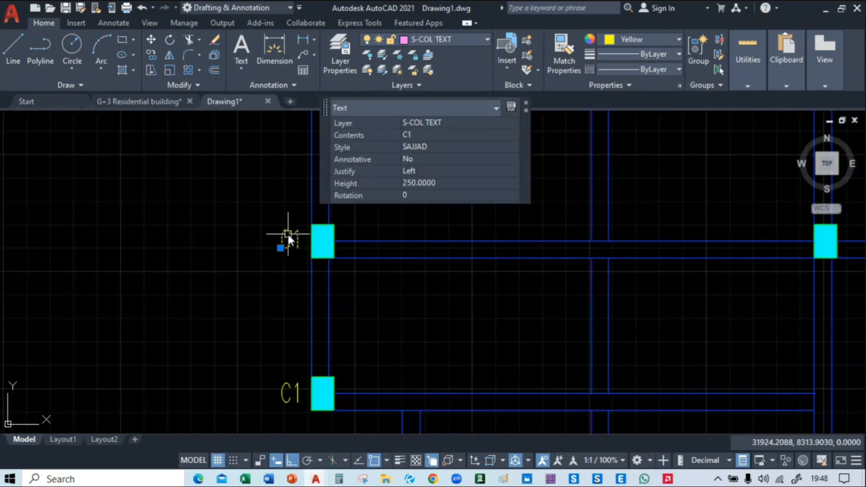
{"action": "type", "text": "co"}
{"action": "key", "text": "Return"}
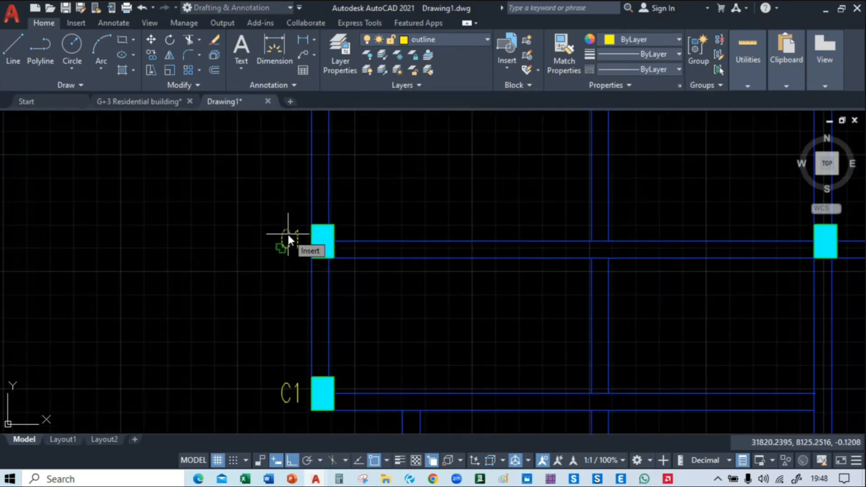
{"action": "scroll", "coordinate": [650, 329], "scroll_direction": "down", "scroll_amount": 2}
{"action": "middle_click_drag", "start_coordinate": [249, 279], "coordinate": [669, 204]}
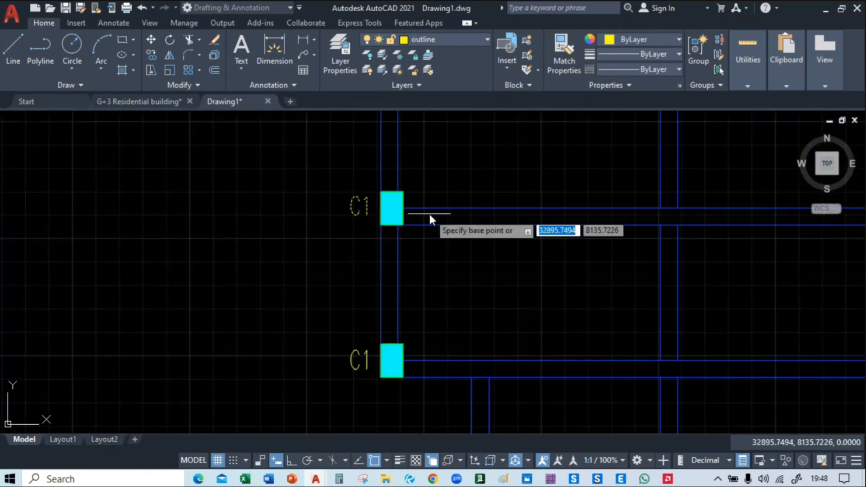
{"action": "left_click", "coordinate": [350, 214]}
{"action": "middle_click_drag", "start_coordinate": [780, 182], "coordinate": [157, 278]}
{"action": "middle_click_drag", "start_coordinate": [361, 294], "coordinate": [551, 271]}
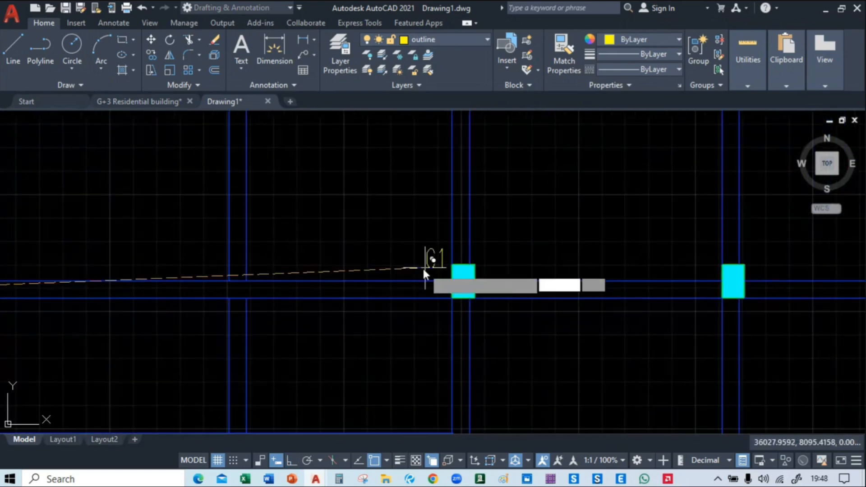
{"action": "middle_click_drag", "start_coordinate": [630, 275], "coordinate": [353, 272]}
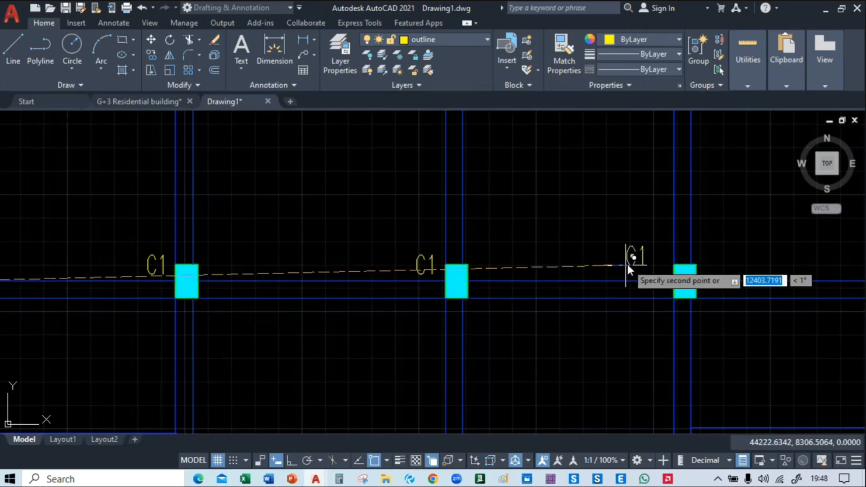
{"action": "middle_click_drag", "start_coordinate": [628, 273], "coordinate": [350, 272]}
{"action": "left_click", "coordinate": [366, 278]}
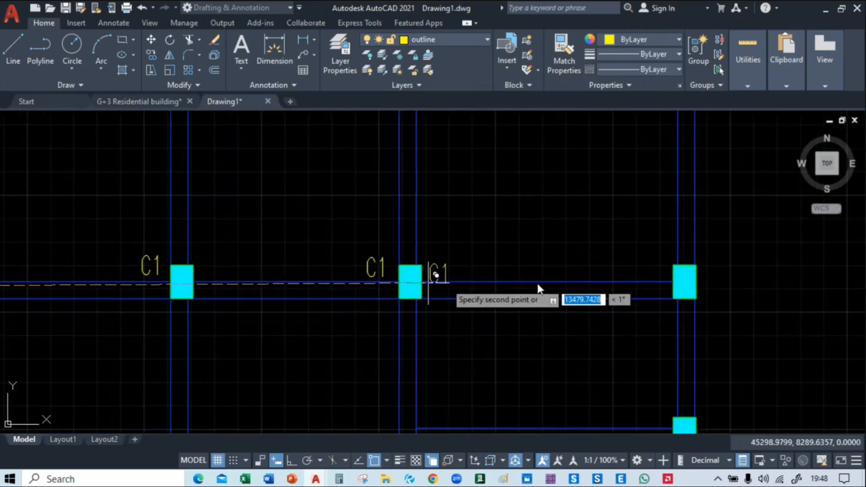
{"action": "left_click", "coordinate": [640, 271]}
{"action": "middle_click_drag", "start_coordinate": [632, 361], "coordinate": [624, 255]}
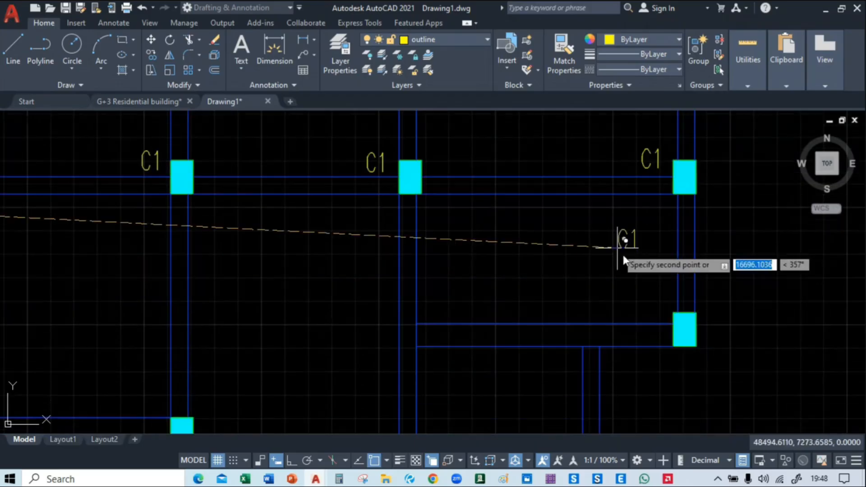
{"action": "left_click", "coordinate": [645, 313]}
Place further copies of the C1 label beside the two columns at the southern end of the west wing
{"action": "middle_click_drag", "start_coordinate": [387, 332], "coordinate": [668, 252]}
{"action": "middle_click_drag", "start_coordinate": [398, 251], "coordinate": [663, 221]}
{"action": "middle_click_drag", "start_coordinate": [149, 252], "coordinate": [611, 233]}
{"action": "left_click", "coordinate": [375, 210]}
{"action": "middle_click_drag", "start_coordinate": [556, 284], "coordinate": [395, 135]}
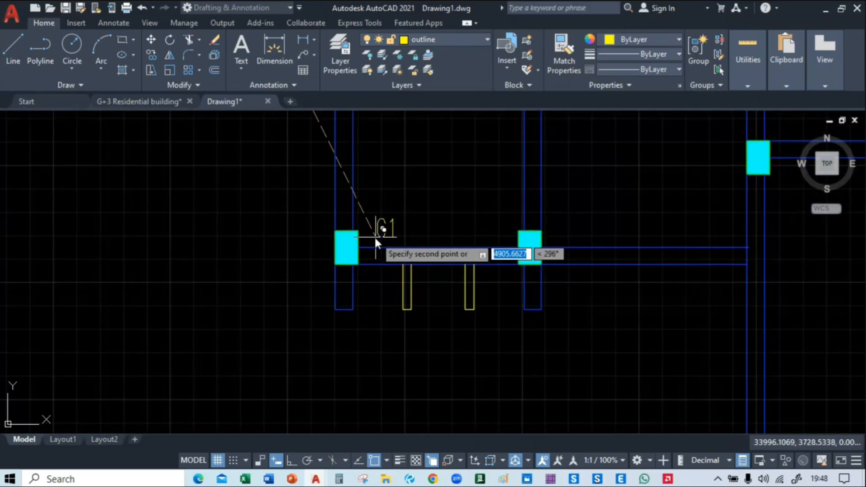
{"action": "left_click", "coordinate": [368, 232]}
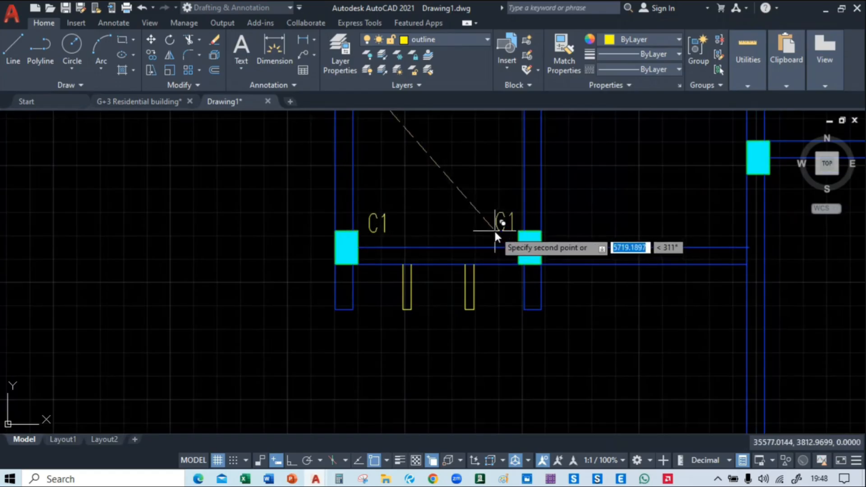
{"action": "left_click", "coordinate": [550, 232]}
Place copies of the C1 label beside the two rectangular columns at the southern crossbeam of the central bay
{"action": "middle_click_drag", "start_coordinate": [626, 225], "coordinate": [3, 334]}
{"action": "middle_click_drag", "start_coordinate": [148, 255], "coordinate": [291, 245]}
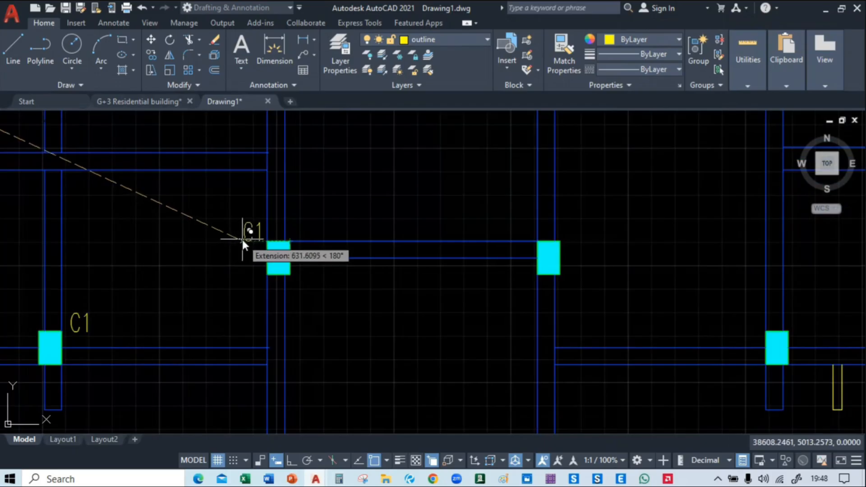
{"action": "left_click", "coordinate": [242, 240]}
{"action": "middle_click_drag", "start_coordinate": [464, 242], "coordinate": [290, 239]}
{"action": "left_click", "coordinate": [353, 237]}
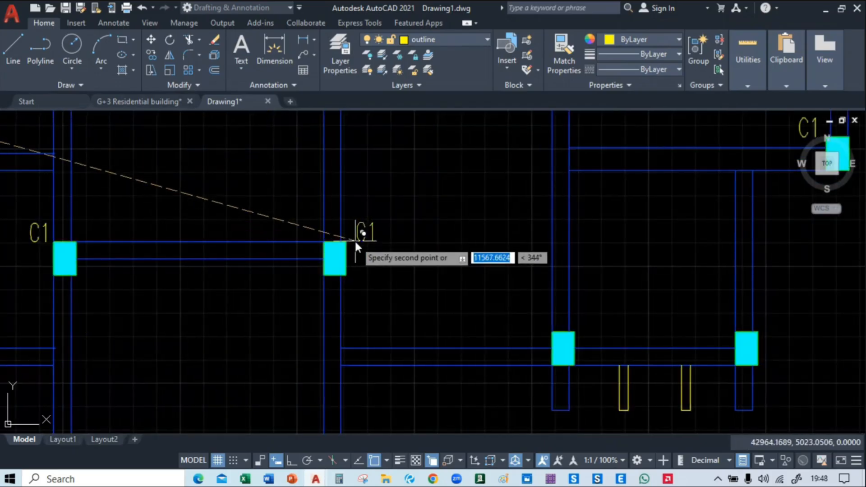
Place copies of the C1 label beside the two columns at the southern end of the east wing
{"action": "middle_click_drag", "start_coordinate": [451, 330], "coordinate": [303, 208]}
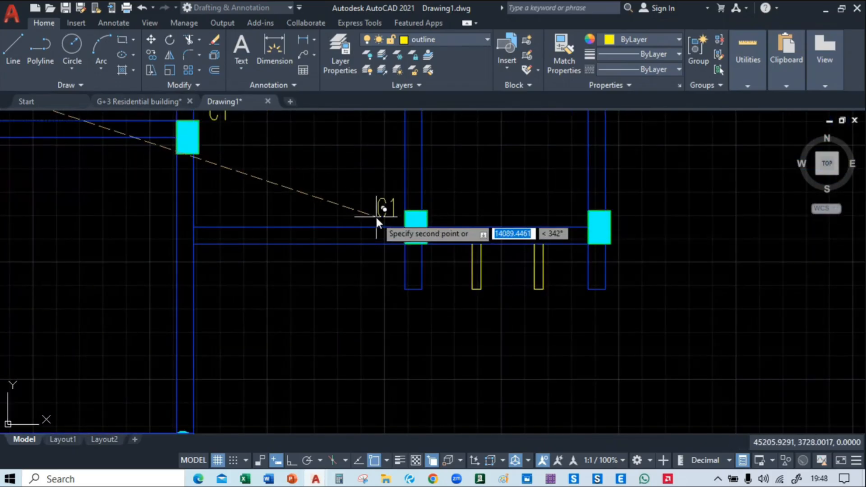
{"action": "left_click", "coordinate": [378, 220]}
{"action": "left_click", "coordinate": [561, 221]}
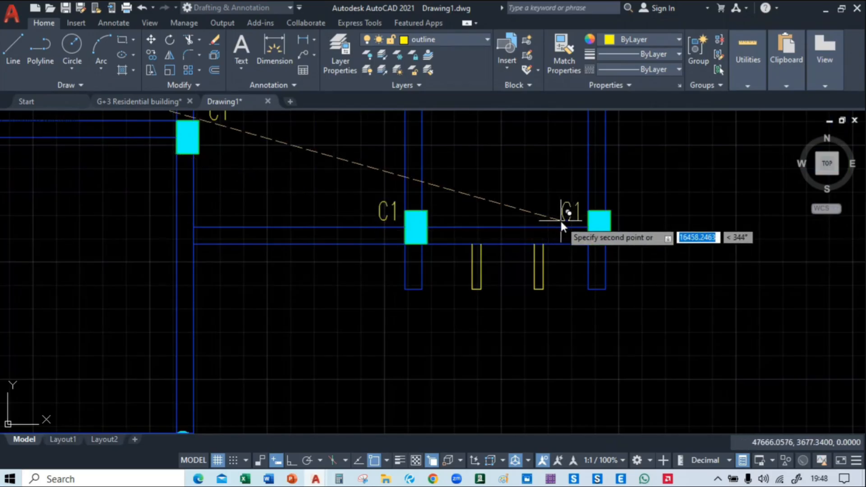
Place copies of the C1 label beside the two northernmost columns of the central bay and end the copying
{"action": "scroll", "coordinate": [483, 242], "scroll_direction": "down", "scroll_amount": 4}
{"action": "mouse_move", "coordinate": [223, 242]}
{"action": "middle_mouse_down"}
{"action": "mouse_move", "coordinate": [394, 418]}
{"action": "mouse_move", "coordinate": [372, 445]}
{"action": "middle_mouse_up"}
{"action": "scroll", "coordinate": [401, 144], "scroll_direction": "up", "scroll_amount": 5}
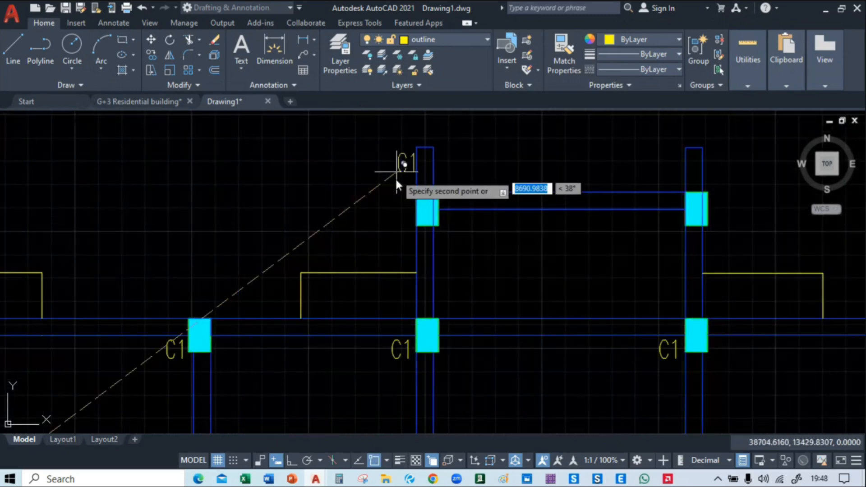
{"action": "left_click", "coordinate": [389, 205]}
{"action": "middle_click_drag", "start_coordinate": [718, 203], "coordinate": [557, 203]}
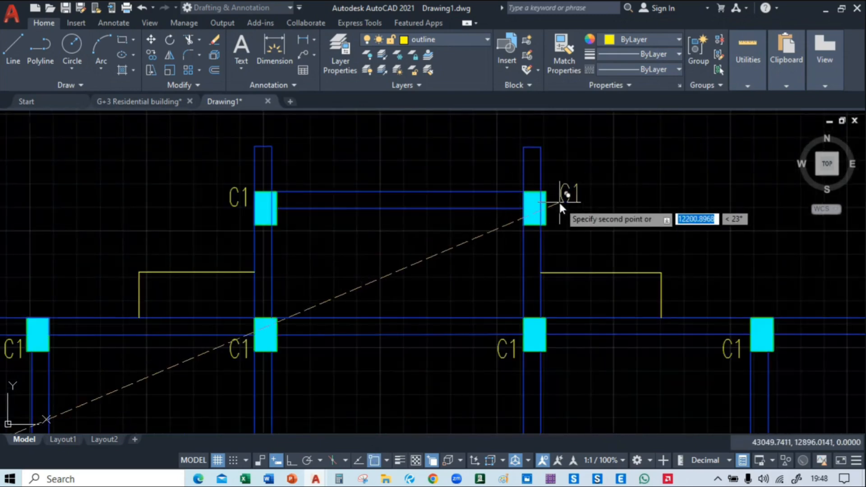
{"action": "left_click", "coordinate": [560, 206]}
{"action": "key", "text": "Escape"}
Trim the beam line crossing the western column of the central bay's northernmost pair
{"action": "type", "text": "tr"}
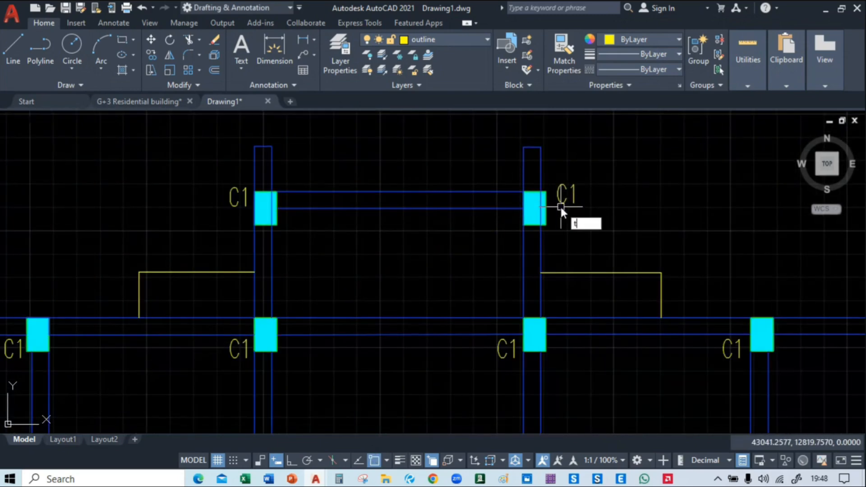
{"action": "key", "text": "Return"}
{"action": "scroll", "coordinate": [267, 201], "scroll_direction": "up", "scroll_amount": 3}
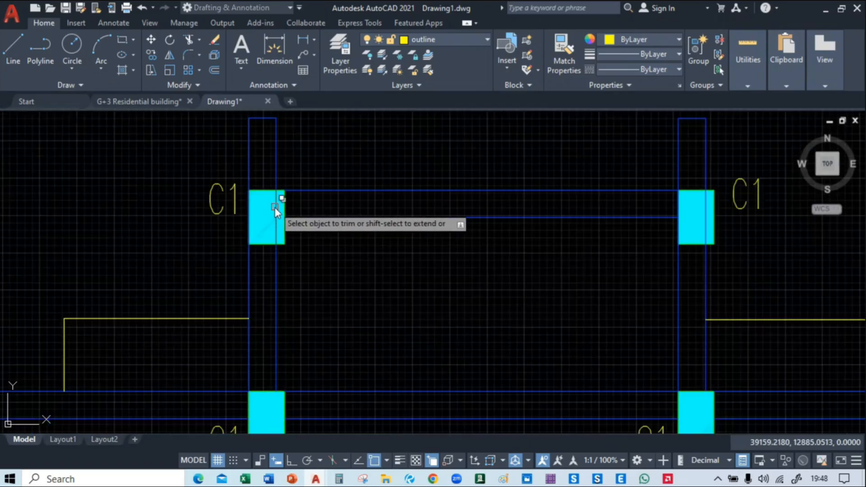
{"action": "left_click", "coordinate": [275, 207]}
{"action": "left_click", "coordinate": [334, 257]}
{"action": "left_click", "coordinate": [265, 226]}
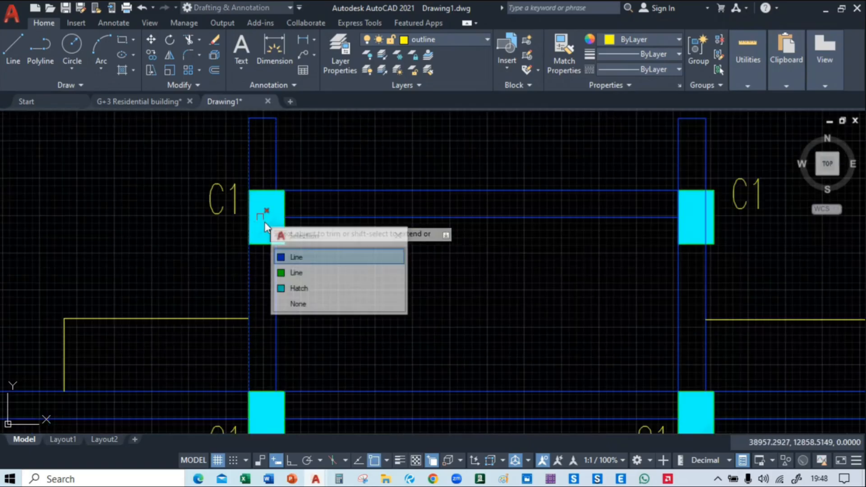
{"action": "left_click", "coordinate": [336, 257]}
Trim the beam lines running through the eastern column of the central bay's northernmost pair
{"action": "left_click", "coordinate": [709, 245]}
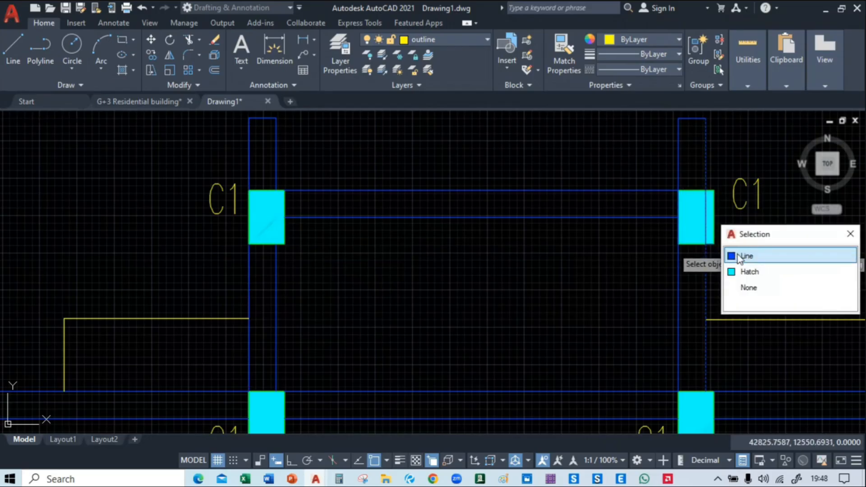
{"action": "left_click", "coordinate": [739, 255]}
{"action": "left_click", "coordinate": [680, 204]}
{"action": "left_click", "coordinate": [726, 252]}
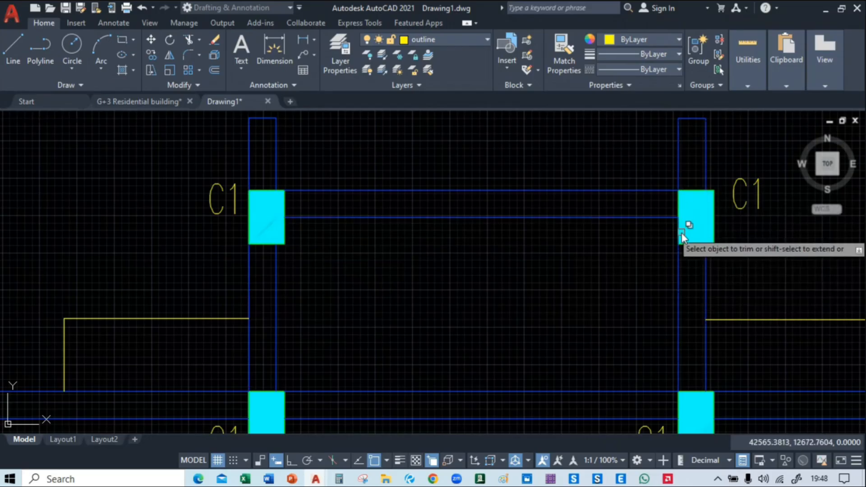
{"action": "left_click", "coordinate": [681, 229]}
{"action": "left_click", "coordinate": [725, 277]}
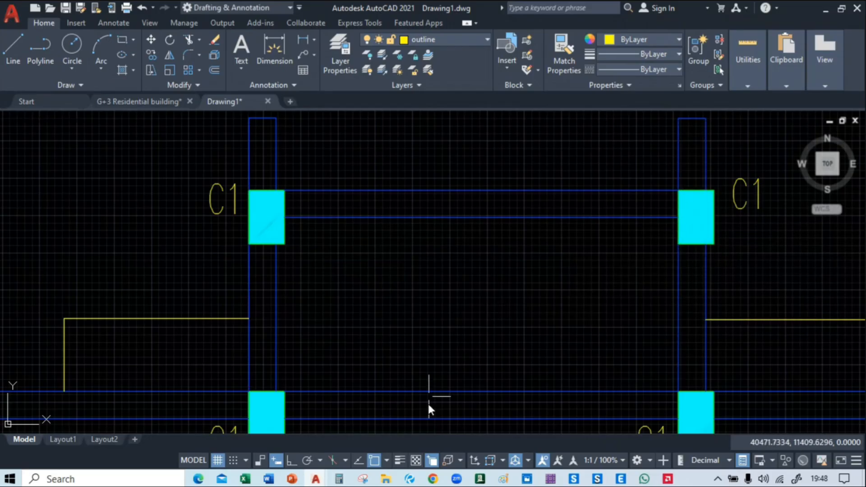
Switch to the live class in the browser to check its chat, and return to the drawing
{"action": "mouse_move", "coordinate": [433, 479]}
{"action": "left_click", "coordinate": [385, 429]}
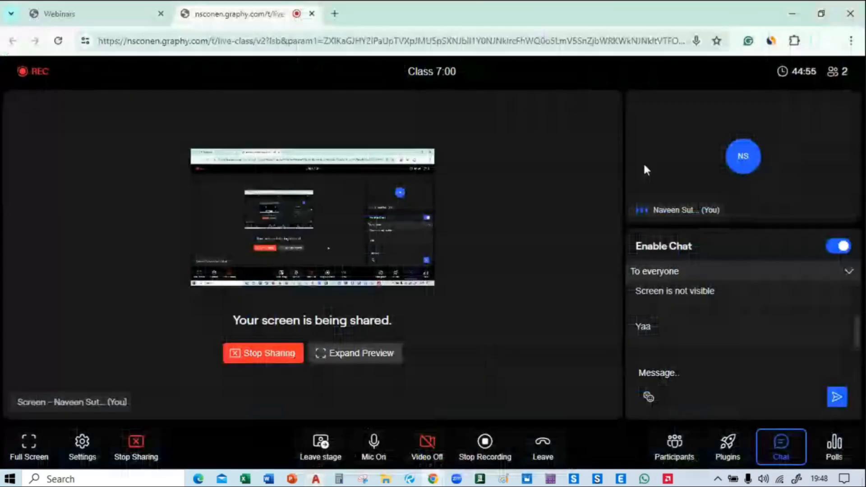
{"action": "left_click", "coordinate": [798, 15]}
Copy the C1 label from the west wing's southeastern column beside both circular columns at the southern end of the central bay
{"action": "scroll", "coordinate": [473, 270], "scroll_direction": "down", "scroll_amount": 2}
{"action": "mouse_move", "coordinate": [474, 270]}
{"action": "middle_mouse_down"}
{"action": "mouse_move", "coordinate": [403, 224]}
{"action": "mouse_move", "coordinate": [394, 181]}
{"action": "middle_mouse_up"}
{"action": "scroll", "coordinate": [409, 289], "scroll_direction": "down", "scroll_amount": 3}
{"action": "mouse_move", "coordinate": [410, 321]}
{"action": "middle_mouse_down"}
{"action": "mouse_move", "coordinate": [389, 242]}
{"action": "mouse_move", "coordinate": [396, 134]}
{"action": "middle_mouse_up"}
{"action": "middle_click_drag", "start_coordinate": [375, 326], "coordinate": [368, 216]}
{"action": "scroll", "coordinate": [319, 290], "scroll_direction": "up", "scroll_amount": 3}
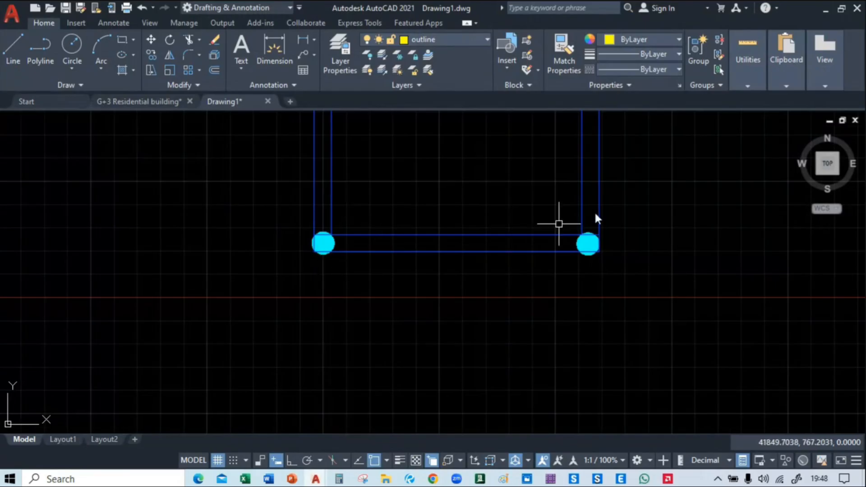
{"action": "scroll", "coordinate": [402, 276], "scroll_direction": "down", "scroll_amount": 4}
{"action": "middle_click_drag", "start_coordinate": [402, 276], "coordinate": [408, 250]}
{"action": "scroll", "coordinate": [318, 195], "scroll_direction": "up", "scroll_amount": 4}
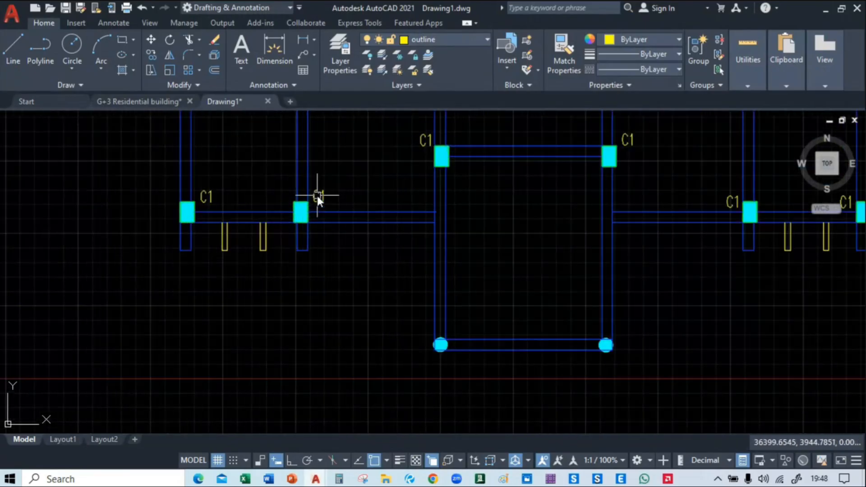
{"action": "left_click", "coordinate": [318, 195]}
{"action": "left_click", "coordinate": [352, 211]}
{"action": "left_click", "coordinate": [348, 202]}
{"action": "left_click", "coordinate": [312, 210]}
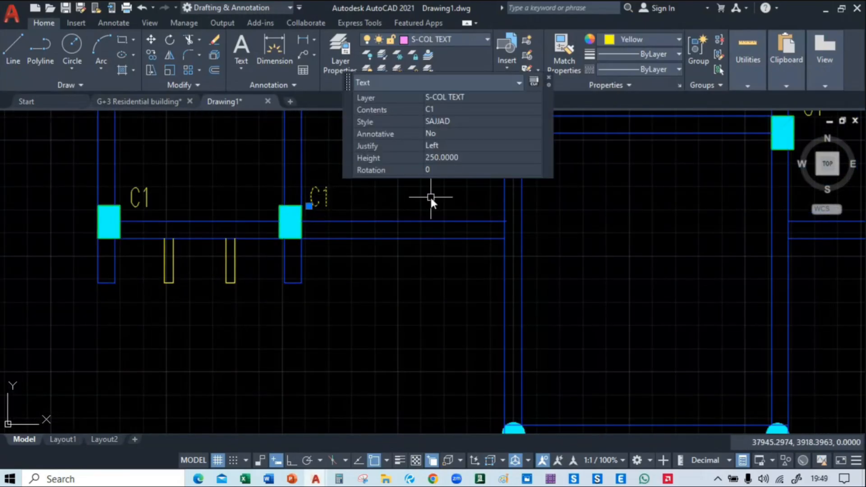
{"action": "type", "text": "co"}
{"action": "key", "text": "Return"}
{"action": "left_click", "coordinate": [318, 194]}
{"action": "middle_click_drag", "start_coordinate": [418, 275], "coordinate": [325, 141]}
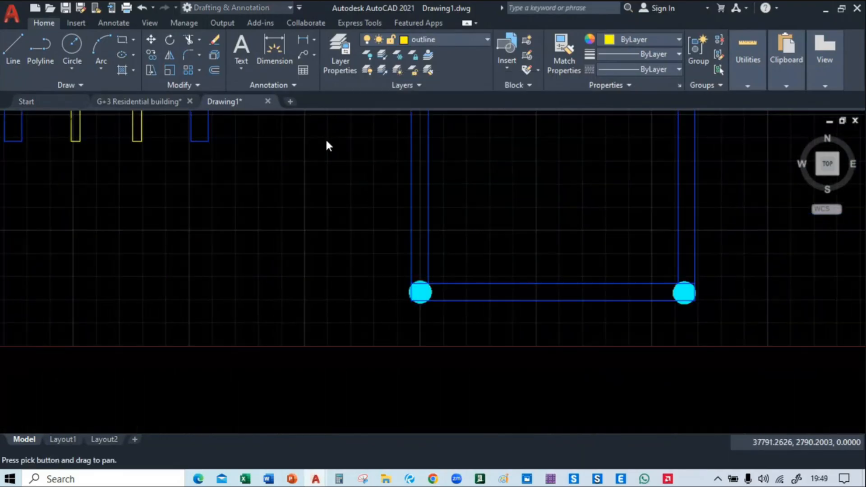
{"action": "left_click", "coordinate": [387, 296]}
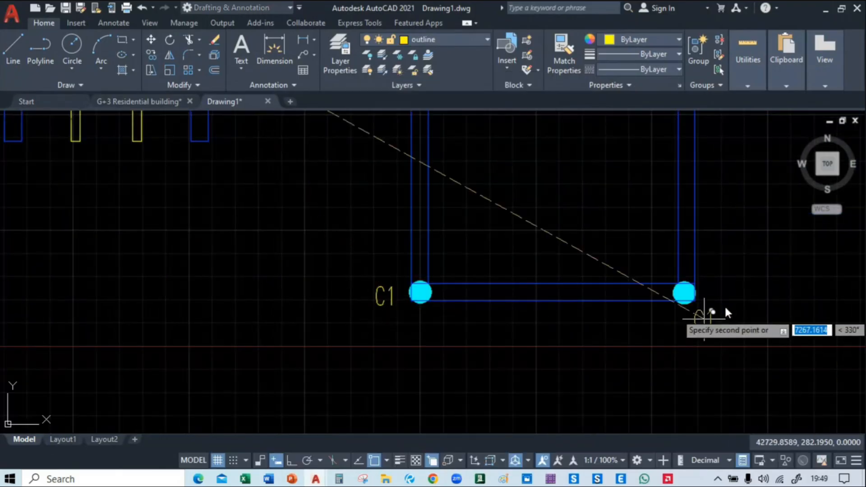
{"action": "left_click", "coordinate": [725, 294]}
{"action": "key", "text": "Escape"}
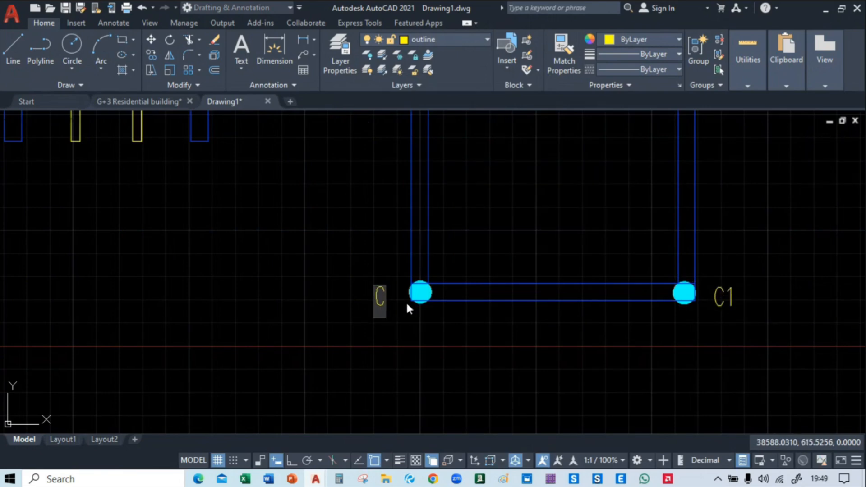
Change the labels of both circular columns to C2
{"action": "left_click", "coordinate": [467, 355]}
{"action": "key", "text": "Escape"}
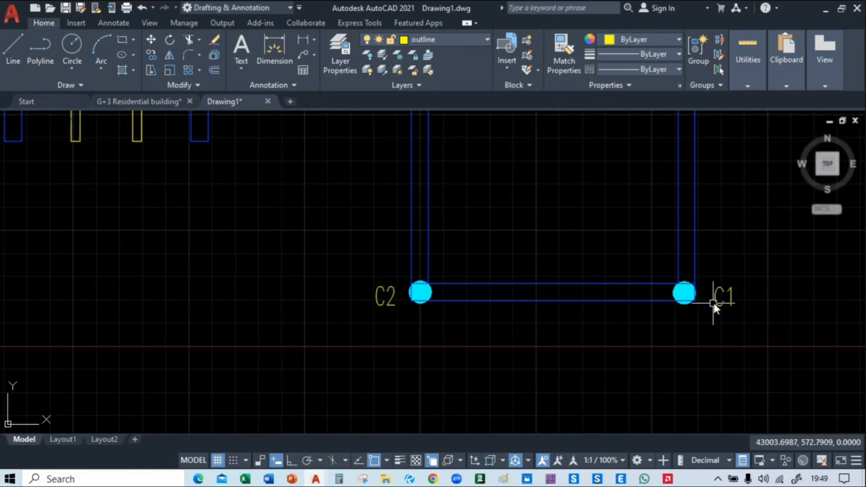
{"action": "double_click", "coordinate": [717, 303]}
{"action": "left_click", "coordinate": [732, 300]}
{"action": "left_click", "coordinate": [732, 299]}
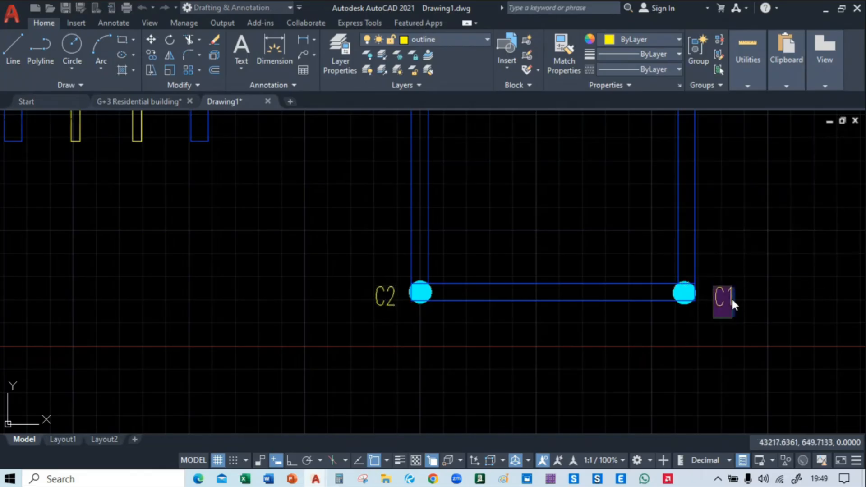
{"action": "left_click", "coordinate": [732, 300]}
{"action": "left_click", "coordinate": [733, 299]}
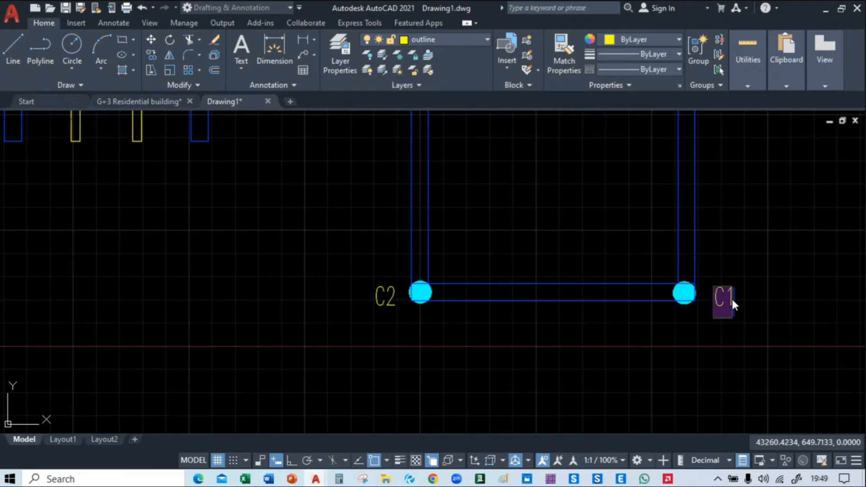
{"action": "key", "text": "BackSpace"}
{"action": "type", "text": "2"}
Examine the labelled framing plan and the slab and beam size notes under the reference plan's title
{"action": "scroll", "coordinate": [437, 332], "scroll_direction": "down", "scroll_amount": 6}
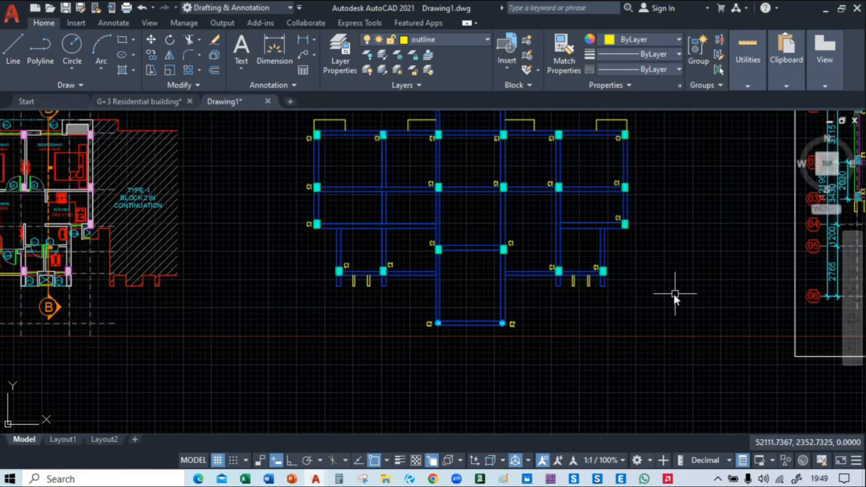
{"action": "mouse_move", "coordinate": [673, 293]}
{"action": "middle_mouse_down"}
{"action": "mouse_move", "coordinate": [321, 354]}
{"action": "mouse_move", "coordinate": [656, 300]}
{"action": "mouse_move", "coordinate": [642, 340]}
{"action": "middle_mouse_up"}
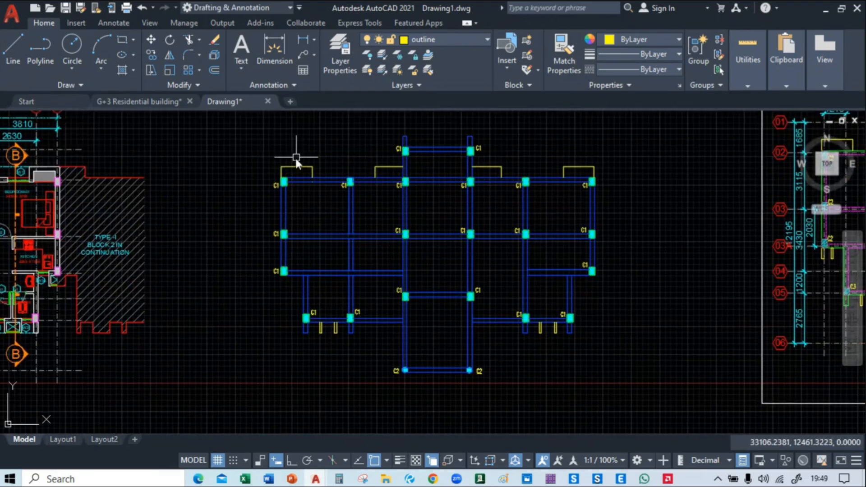
{"action": "mouse_move", "coordinate": [352, 180]}
{"action": "middle_mouse_down"}
{"action": "mouse_move", "coordinate": [304, 249]}
{"action": "mouse_move", "coordinate": [257, 190]}
{"action": "middle_mouse_up"}
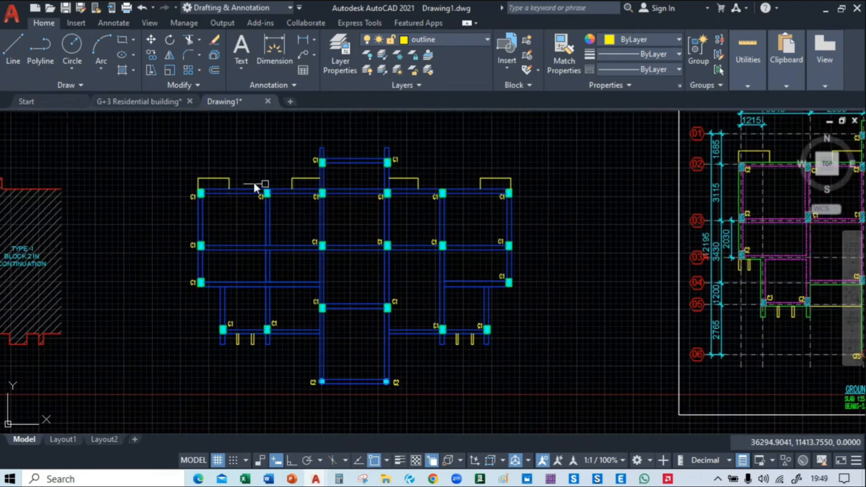
{"action": "scroll", "coordinate": [229, 180], "scroll_direction": "up", "scroll_amount": 4}
{"action": "scroll", "coordinate": [228, 186], "scroll_direction": "down", "scroll_amount": 6}
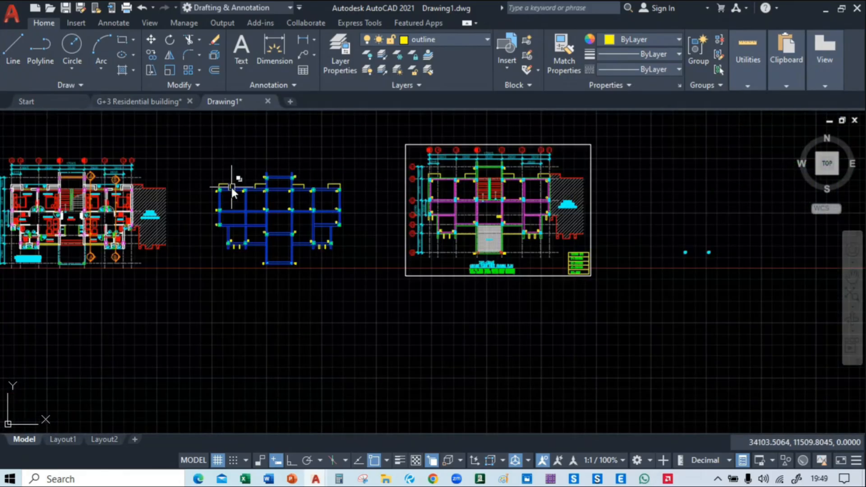
{"action": "scroll", "coordinate": [494, 320], "scroll_direction": "up", "scroll_amount": 4}
{"action": "scroll", "coordinate": [440, 324], "scroll_direction": "up", "scroll_amount": 5}
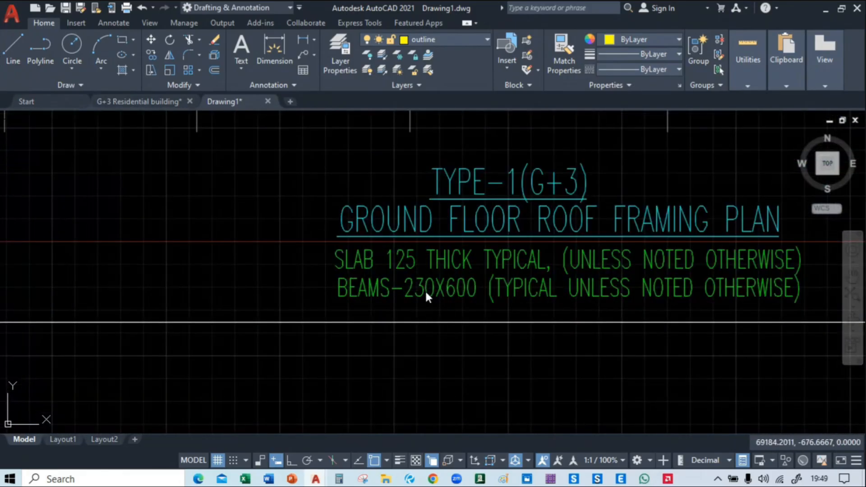
{"action": "left_click", "coordinate": [425, 286]}
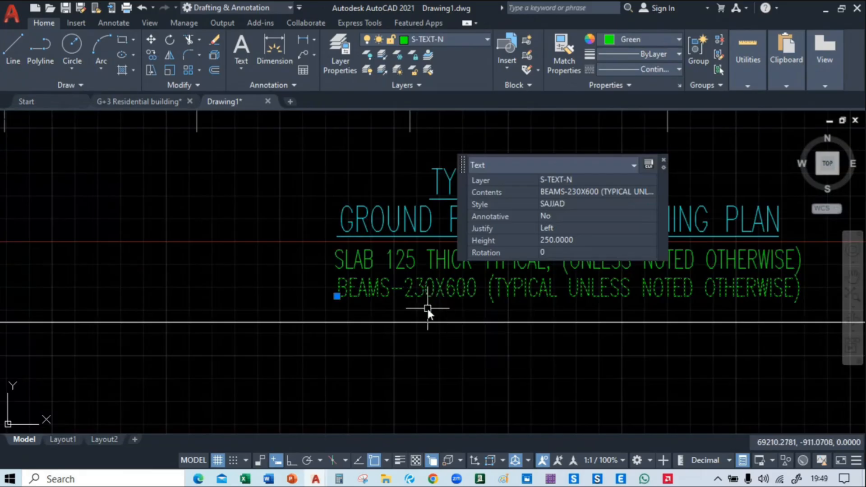
{"action": "key", "text": "Escape"}
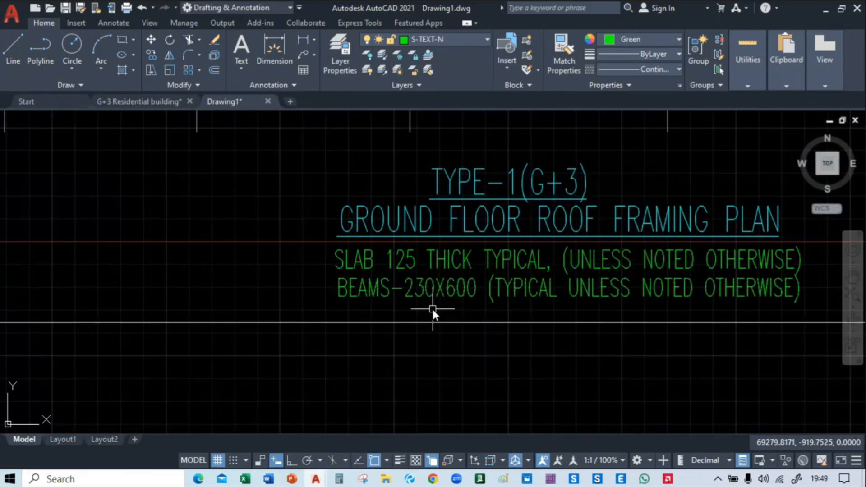
Copy the beam size text 230X600 from the BEAMS note under the reference plan's title
{"action": "scroll", "coordinate": [432, 307], "scroll_direction": "down", "scroll_amount": 3}
{"action": "scroll", "coordinate": [315, 297], "scroll_direction": "up", "scroll_amount": 3}
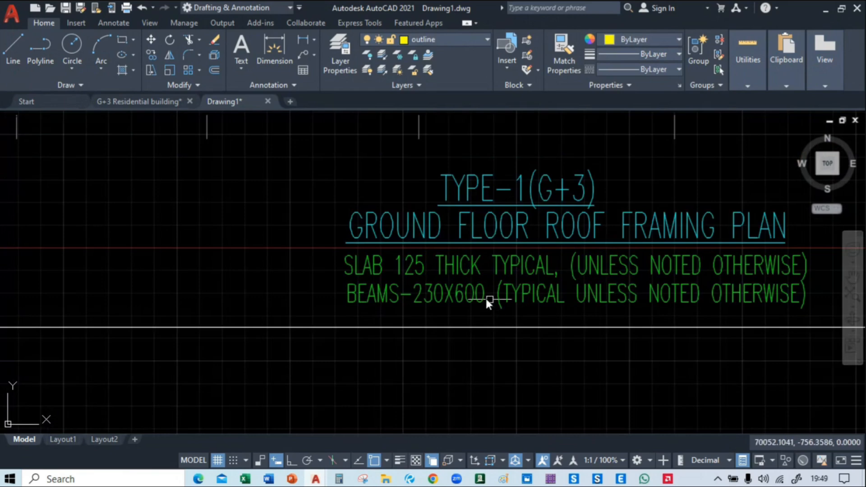
{"action": "double_click", "coordinate": [434, 296]}
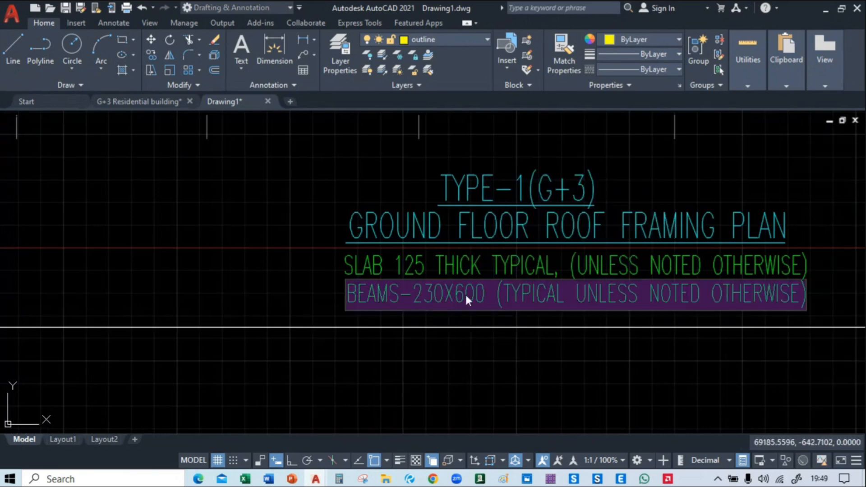
{"action": "left_click_drag", "start_coordinate": [496, 295], "coordinate": [414, 285]}
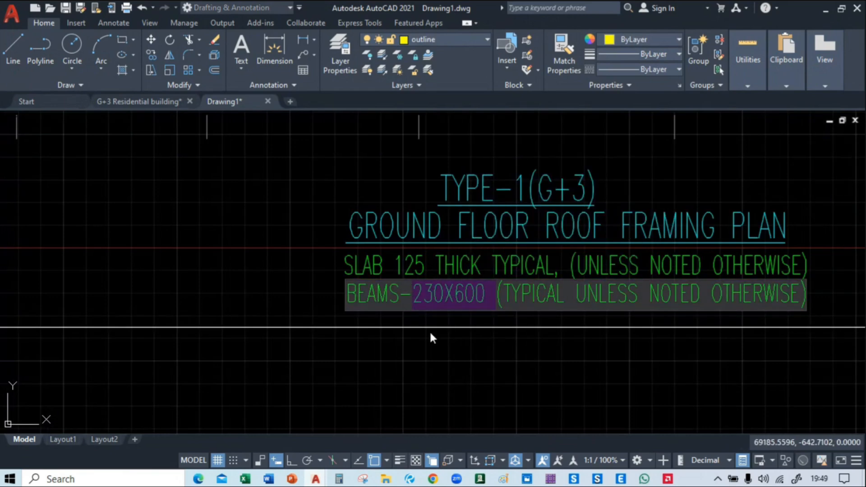
{"action": "left_click", "coordinate": [448, 367]}
Paste the copied 230X600 beam size text just below the northwest beam, between its two C1 columns
{"action": "scroll", "coordinate": [348, 296], "scroll_direction": "down", "scroll_amount": 10}
{"action": "scroll", "coordinate": [399, 267], "scroll_direction": "up", "scroll_amount": 3}
{"action": "scroll", "coordinate": [333, 250], "scroll_direction": "up", "scroll_amount": 2}
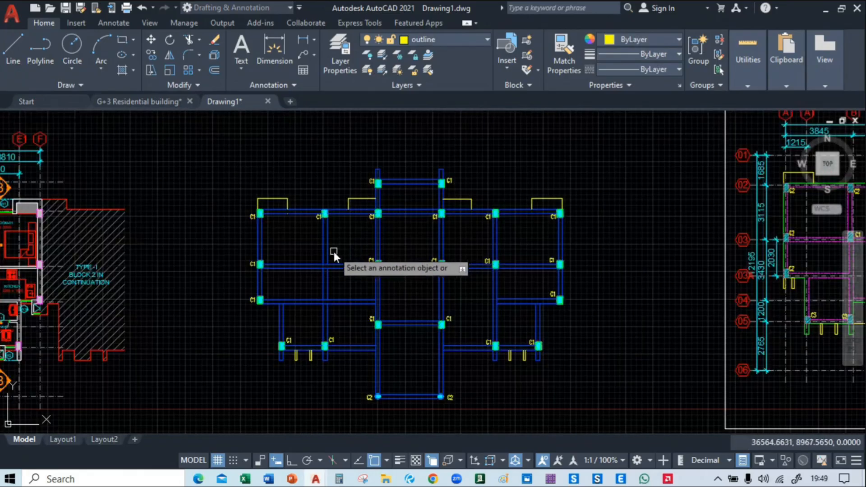
{"action": "key", "text": "ctrl+v"}
{"action": "scroll", "coordinate": [334, 253], "scroll_direction": "up", "scroll_amount": 4}
{"action": "scroll", "coordinate": [307, 254], "scroll_direction": "up", "scroll_amount": 2}
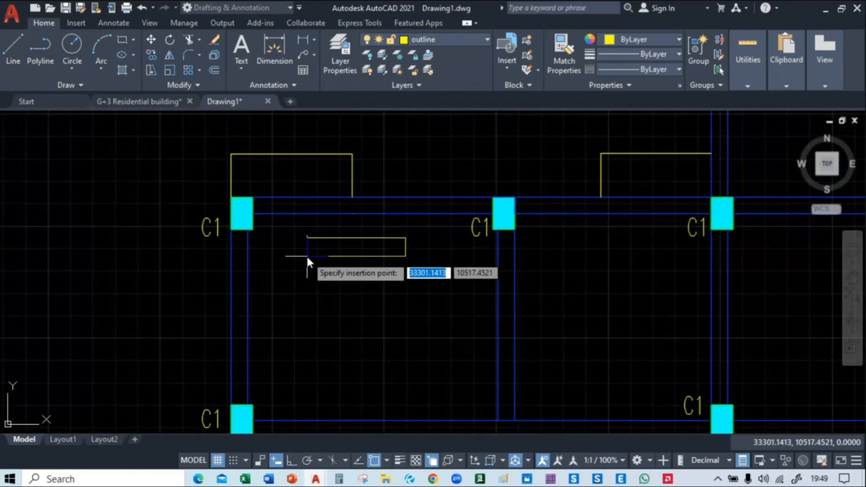
{"action": "scroll", "coordinate": [307, 250], "scroll_direction": "up", "scroll_amount": 2}
{"action": "left_click", "coordinate": [306, 240]}
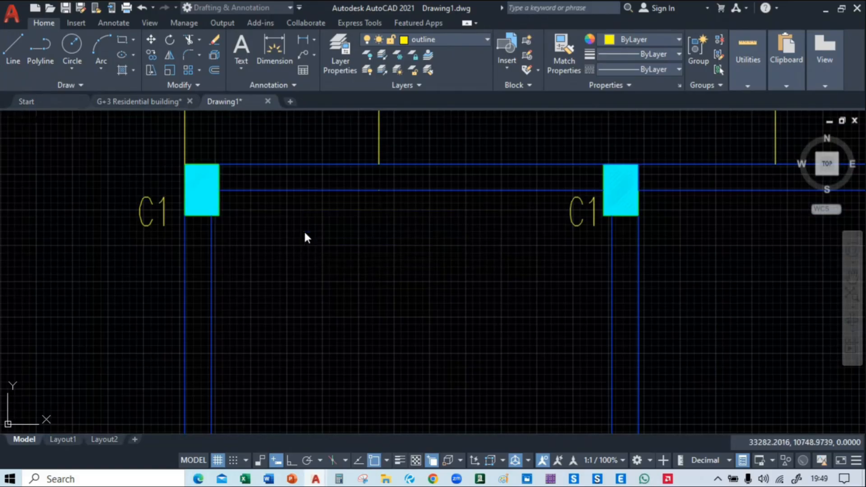
Change the pasted beam size text below the northwest beam to 230X400
{"action": "scroll", "coordinate": [407, 251], "scroll_direction": "down", "scroll_amount": 5}
{"action": "scroll", "coordinate": [406, 292], "scroll_direction": "up", "scroll_amount": 5}
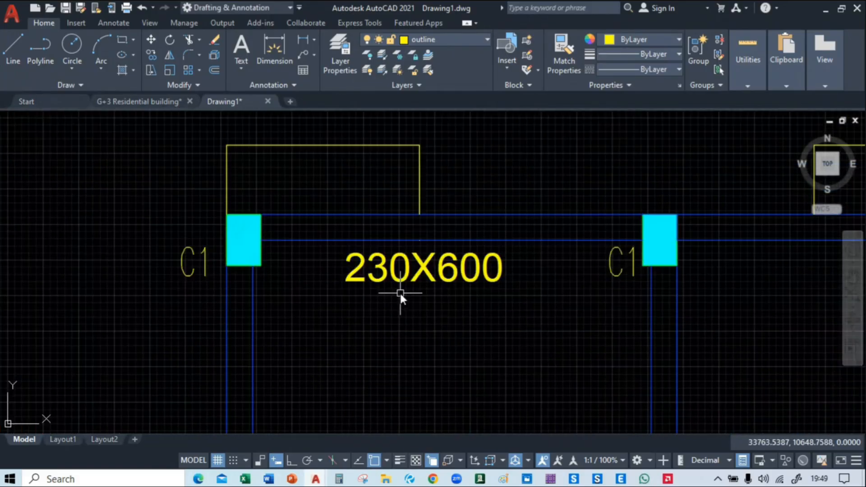
{"action": "middle_click_drag", "start_coordinate": [331, 302], "coordinate": [303, 263]}
{"action": "scroll", "coordinate": [303, 264], "scroll_direction": "down", "scroll_amount": 2}
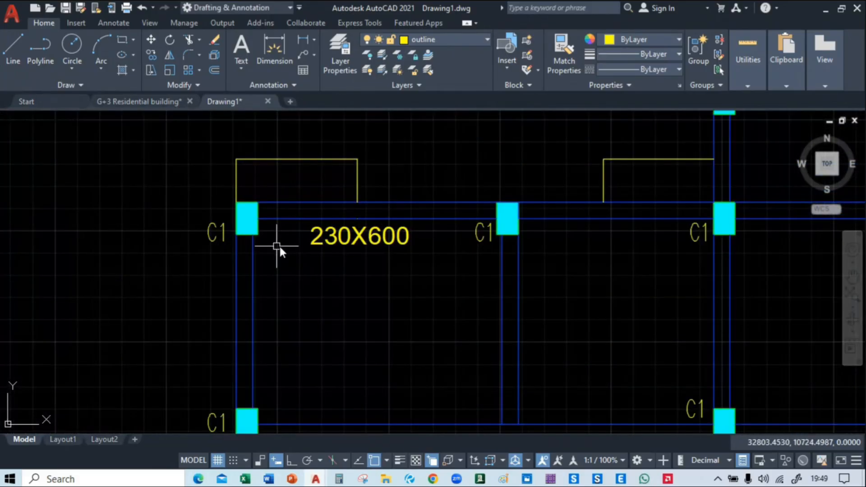
{"action": "scroll", "coordinate": [357, 238], "scroll_direction": "up", "scroll_amount": 2}
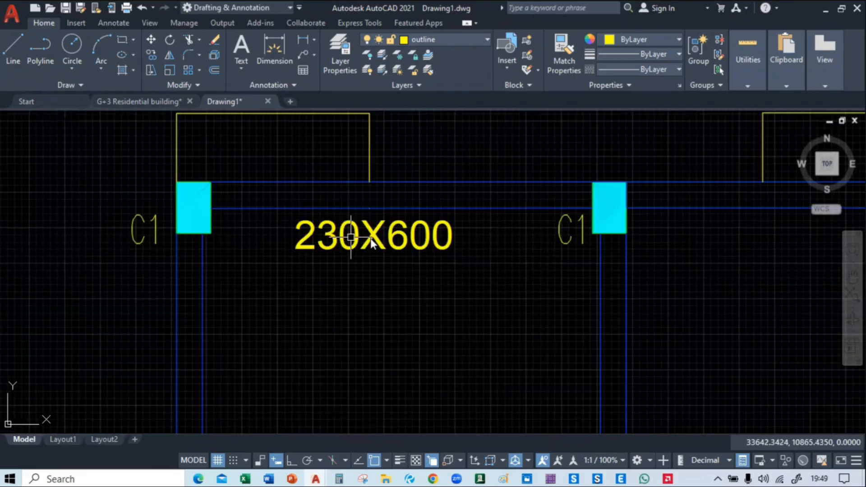
{"action": "left_click", "coordinate": [420, 237]}
{"action": "left_click", "coordinate": [420, 237]}
{"action": "double_click", "coordinate": [410, 240]}
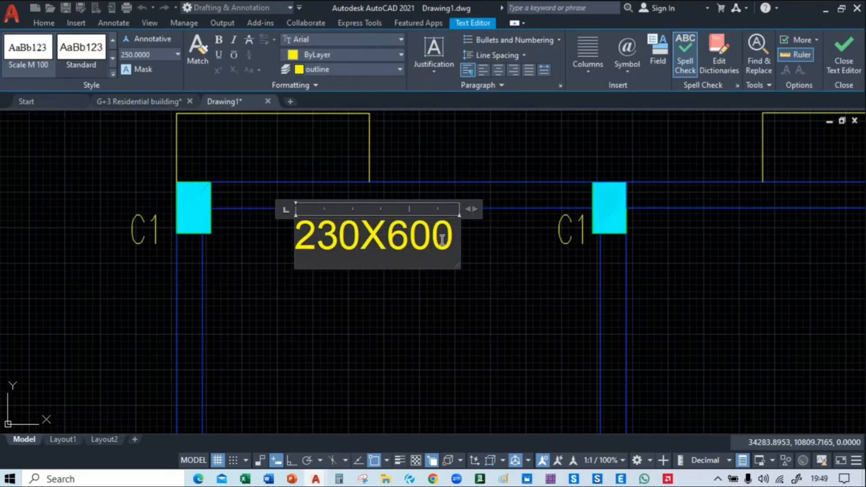
{"action": "key", "text": "BackSpace"}
{"action": "type", "text": "4"}
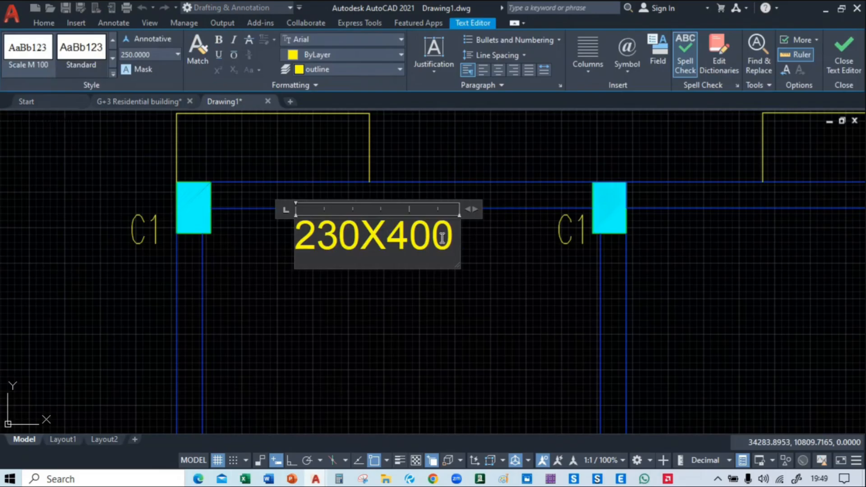
{"action": "left_click", "coordinate": [465, 285]}
Scale the 230X400 text down to a text height of about 129
{"action": "left_click", "coordinate": [370, 243]}
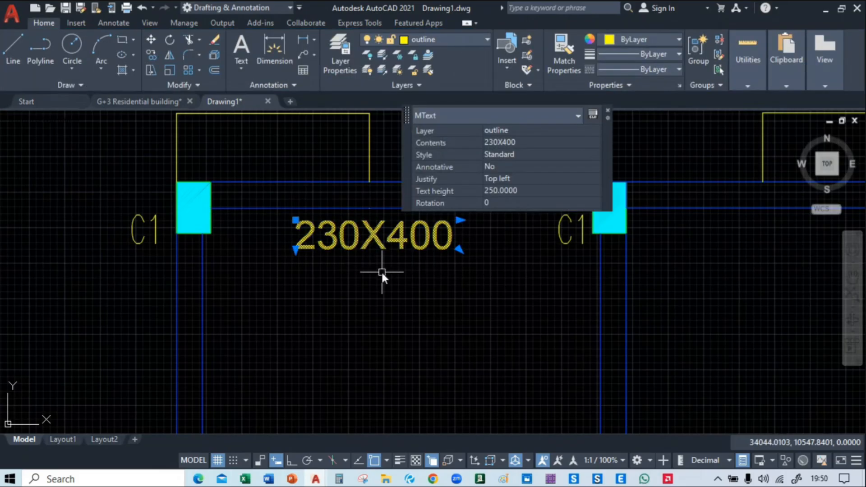
{"action": "type", "text": "sc"}
{"action": "key", "text": "Return"}
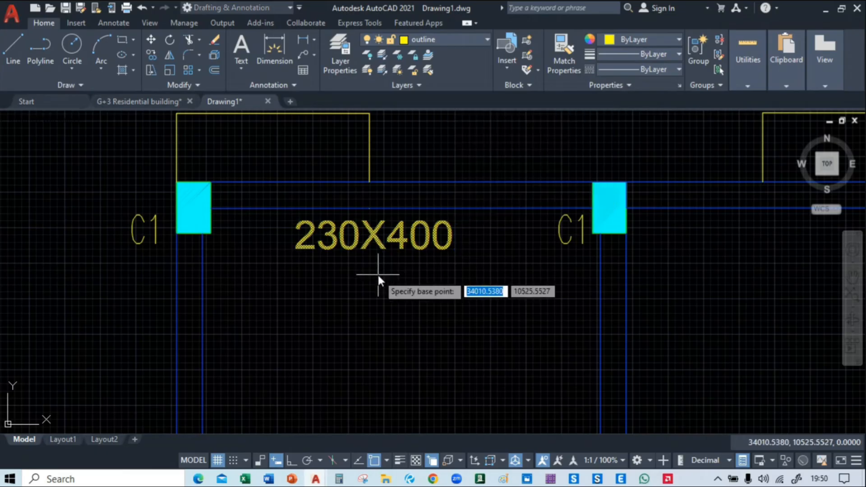
{"action": "left_click", "coordinate": [377, 273]}
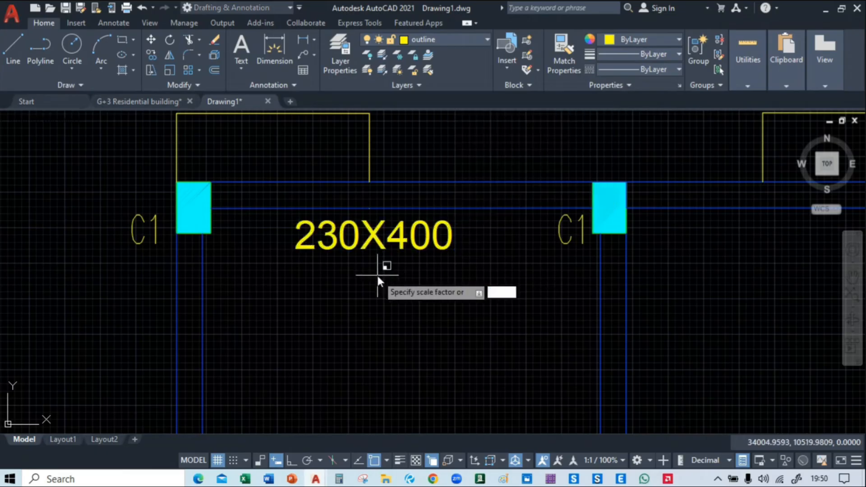
{"action": "left_click", "coordinate": [419, 269]}
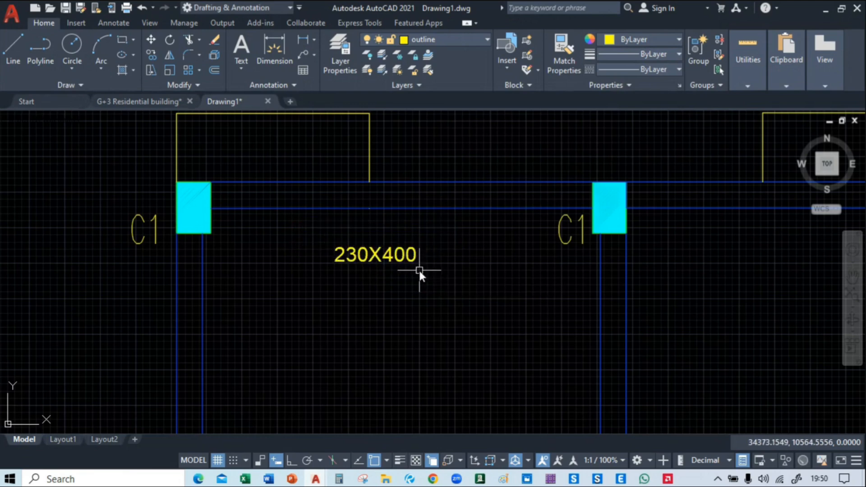
Move the scaled 230X400 text up to sit just beneath the northwest beam, between its two C1 columns
{"action": "left_click", "coordinate": [393, 261]}
{"action": "type", "text": "m"}
{"action": "key", "text": "Return"}
{"action": "left_click", "coordinate": [386, 282]}
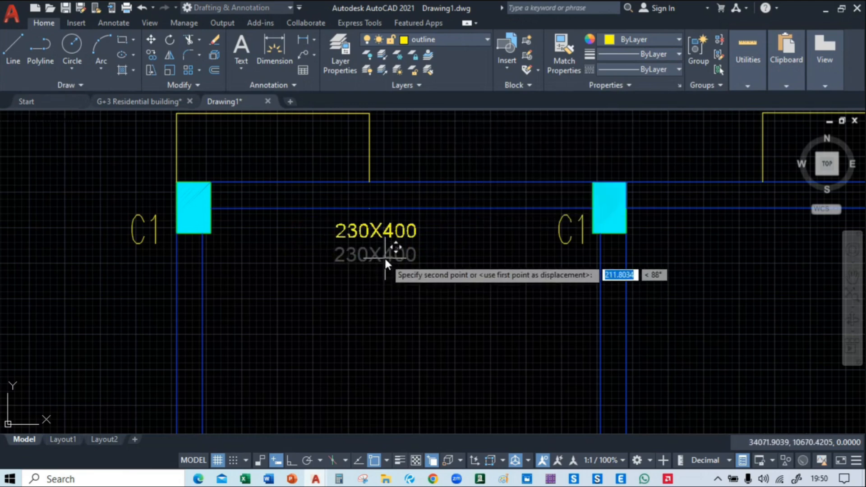
{"action": "left_click", "coordinate": [384, 253]}
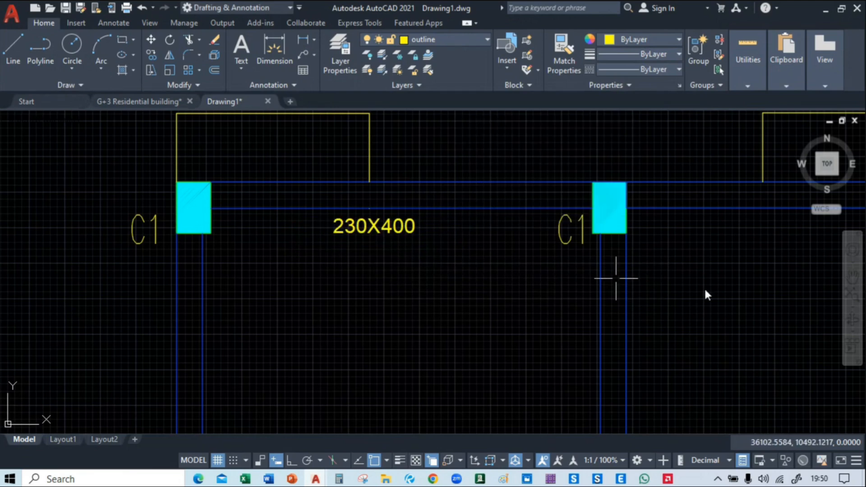
{"action": "middle_click_drag", "start_coordinate": [700, 290], "coordinate": [309, 292]}
{"action": "middle_click_drag", "start_coordinate": [94, 251], "coordinate": [461, 260]}
{"action": "scroll", "coordinate": [462, 259], "scroll_direction": "up", "scroll_amount": 2}
{"action": "left_click", "coordinate": [389, 228]}
{"action": "left_click", "coordinate": [219, 265]}
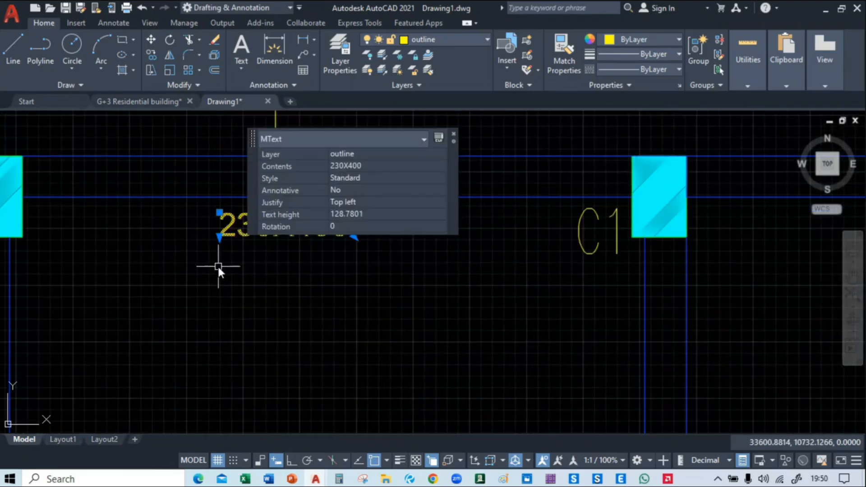
{"action": "key", "text": "Escape"}
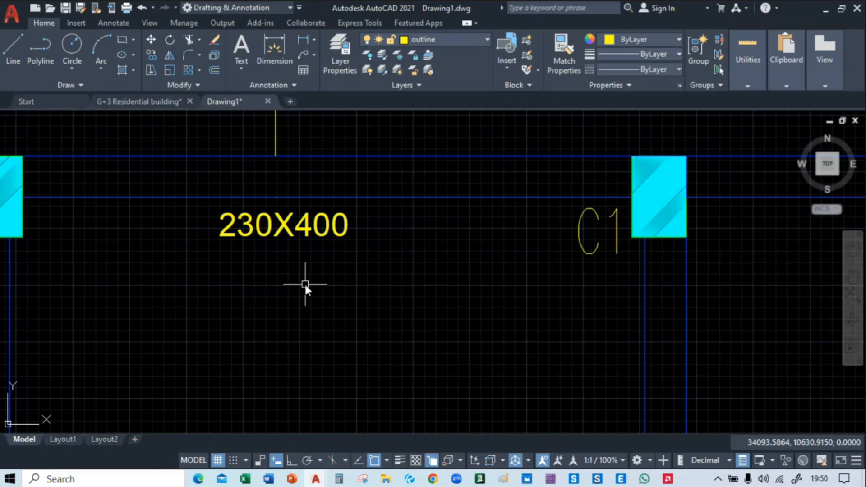
Define a block named "beam size" from the 230X400 text
{"action": "type", "text": "b"}
{"action": "key", "text": "Return"}
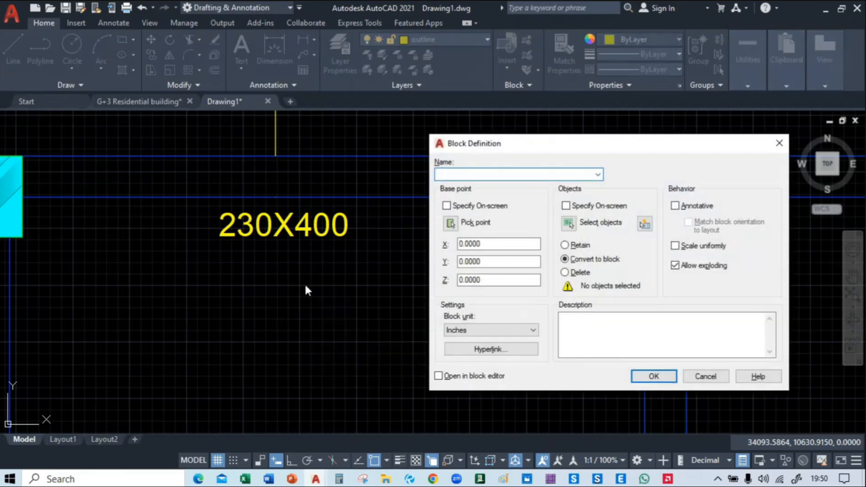
{"action": "type", "text": "beam size"}
{"action": "left_click", "coordinate": [657, 377]}
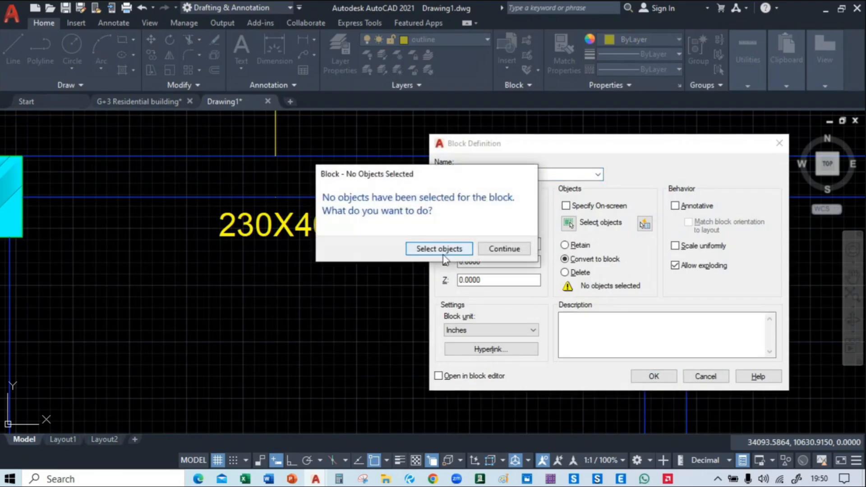
{"action": "left_click", "coordinate": [244, 222]}
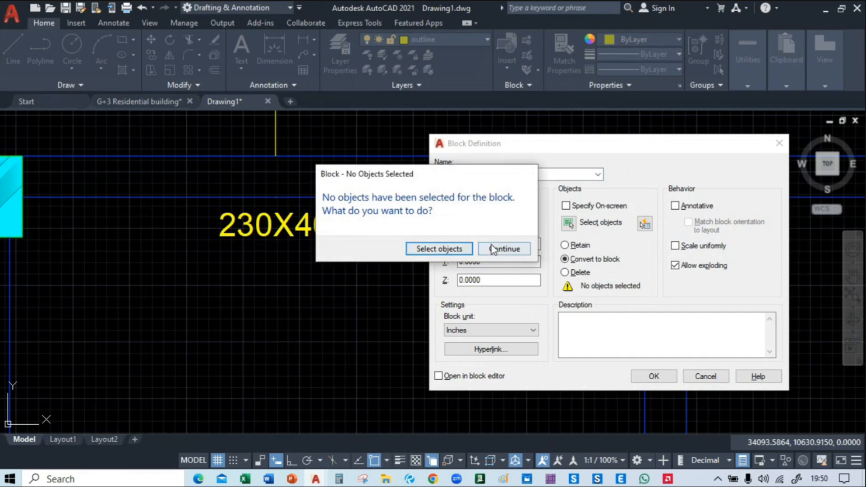
{"action": "left_click", "coordinate": [459, 249]}
{"action": "left_click", "coordinate": [299, 230]}
{"action": "key", "text": "Return"}
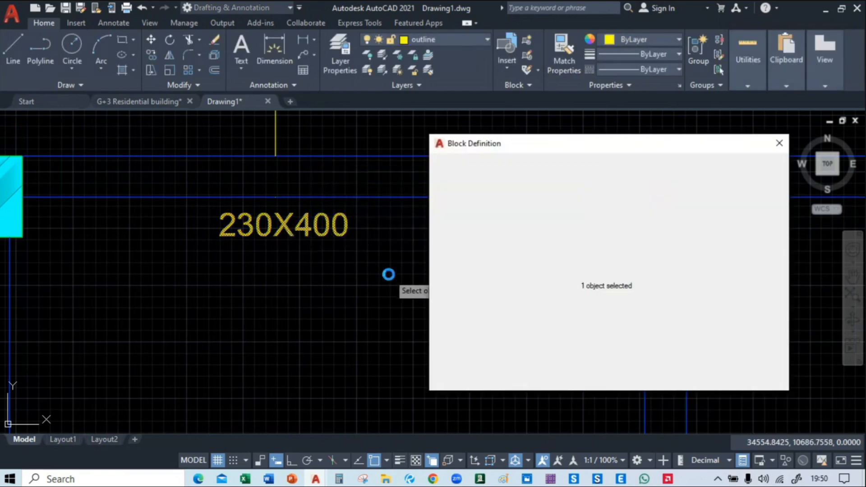
{"action": "left_click", "coordinate": [655, 376]}
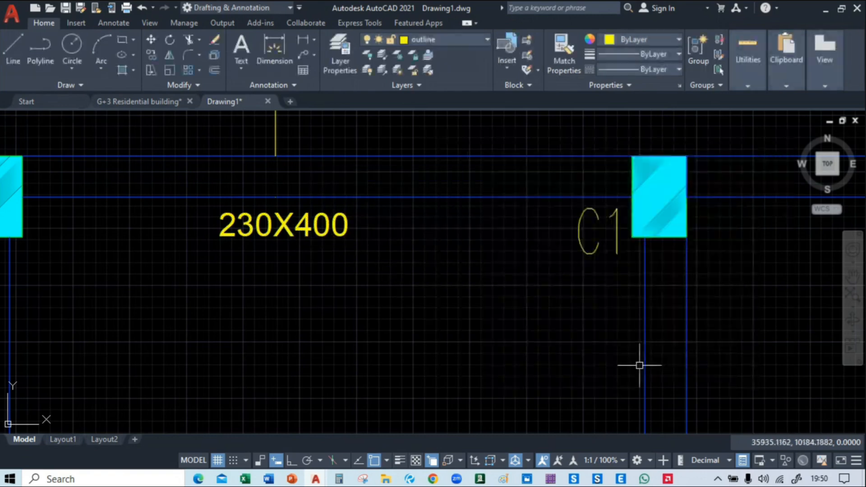
Copy the beam size block beneath the remaining bays of the north beam, in line with the first 230X400 label
{"action": "left_click", "coordinate": [297, 228]}
{"action": "type", "text": "co"}
{"action": "key", "text": "Return"}
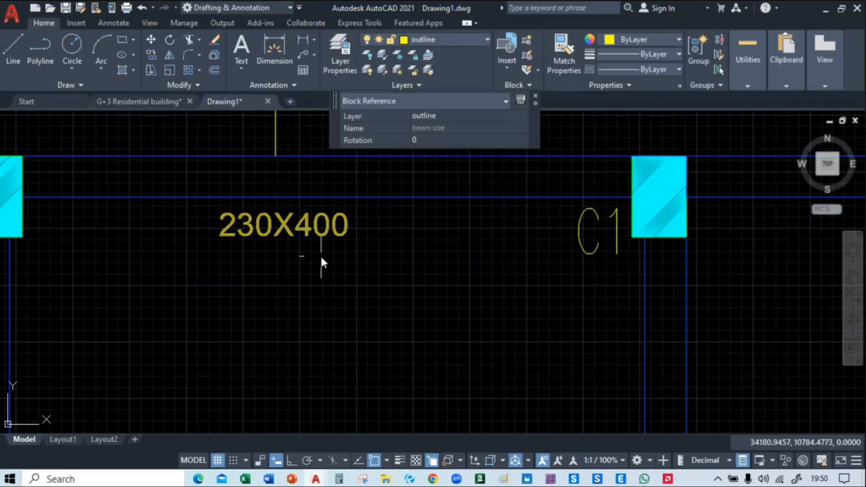
{"action": "left_click", "coordinate": [251, 235]}
{"action": "middle_click_drag", "start_coordinate": [546, 264], "coordinate": [82, 201]}
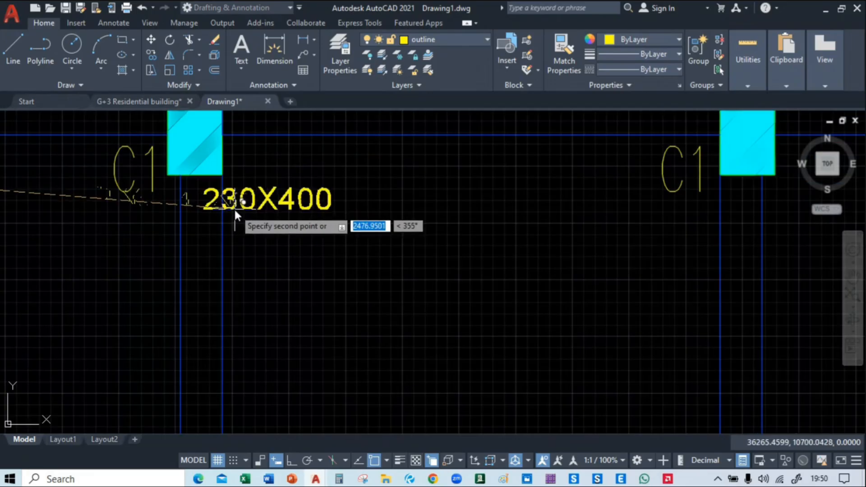
{"action": "mouse_move", "coordinate": [396, 208]}
{"action": "middle_mouse_down"}
{"action": "mouse_move", "coordinate": [194, 241]}
{"action": "mouse_move", "coordinate": [343, 248]}
{"action": "middle_mouse_up"}
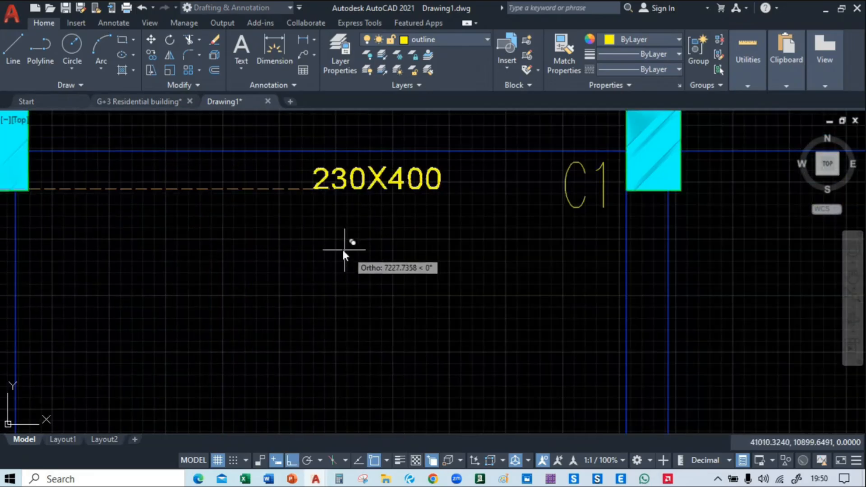
{"action": "mouse_move", "coordinate": [387, 262]}
{"action": "middle_mouse_down"}
{"action": "mouse_move", "coordinate": [459, 265]}
{"action": "mouse_move", "coordinate": [203, 290]}
{"action": "middle_mouse_up"}
{"action": "left_click", "coordinate": [422, 260]}
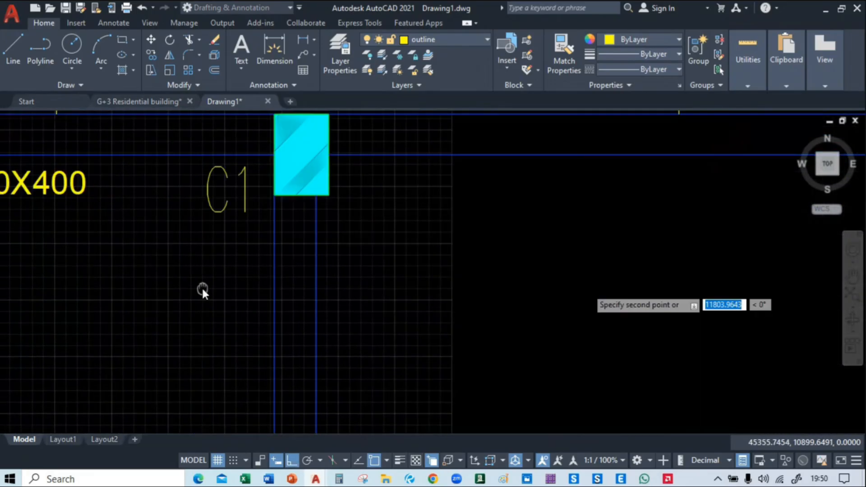
{"action": "scroll", "coordinate": [535, 290], "scroll_direction": "down", "scroll_amount": 4}
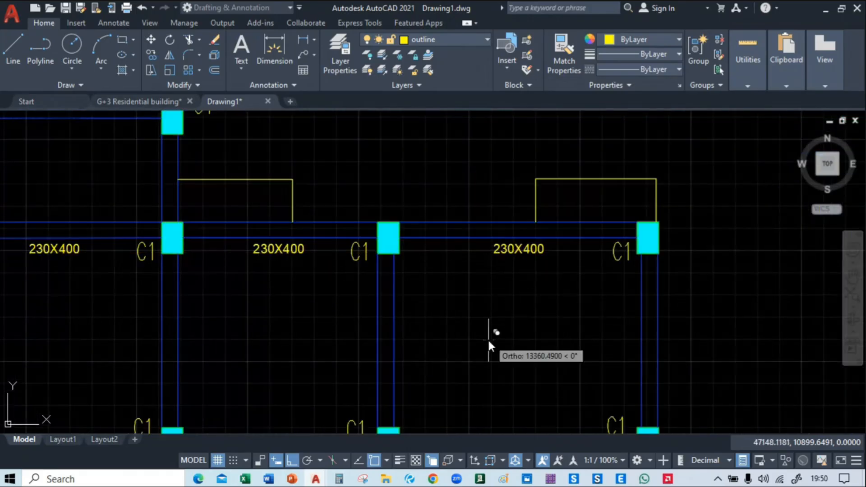
Place further 230X400 label copies beneath the two westernmost bays of the next horizontal beam to the south
{"action": "middle_click_drag", "start_coordinate": [488, 338], "coordinate": [377, 277]}
{"action": "scroll", "coordinate": [311, 292], "scroll_direction": "down", "scroll_amount": 5}
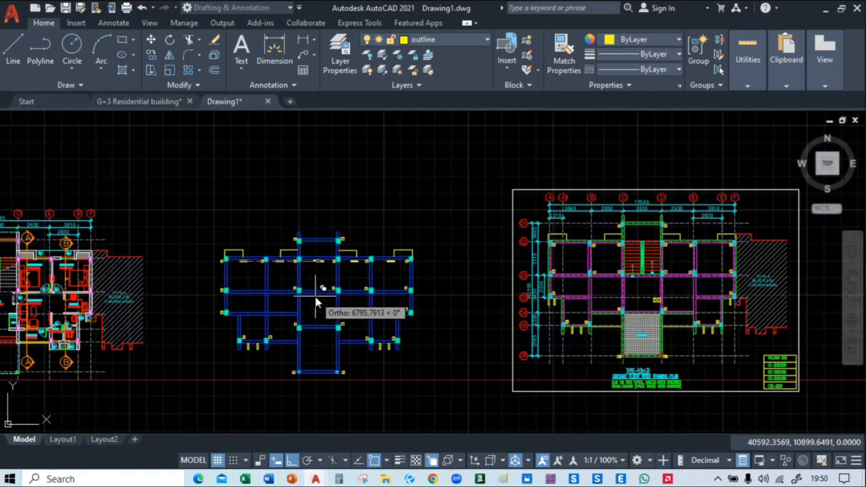
{"action": "scroll", "coordinate": [315, 295], "scroll_direction": "up", "scroll_amount": 3}
{"action": "key", "text": "F8"}
{"action": "middle_click_drag", "start_coordinate": [101, 308], "coordinate": [338, 277]}
{"action": "scroll", "coordinate": [337, 278], "scroll_direction": "up", "scroll_amount": 2}
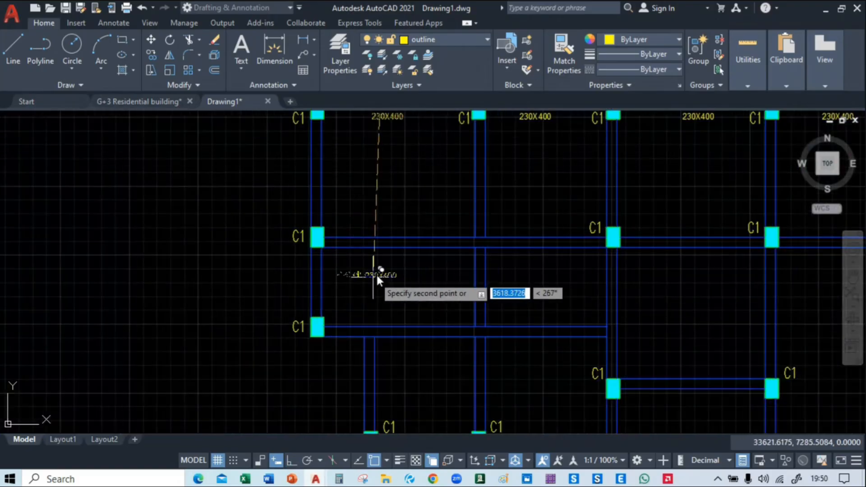
{"action": "scroll", "coordinate": [378, 271], "scroll_direction": "up", "scroll_amount": 2}
{"action": "left_click", "coordinate": [384, 250]}
{"action": "middle_click_drag", "start_coordinate": [654, 262], "coordinate": [283, 265]}
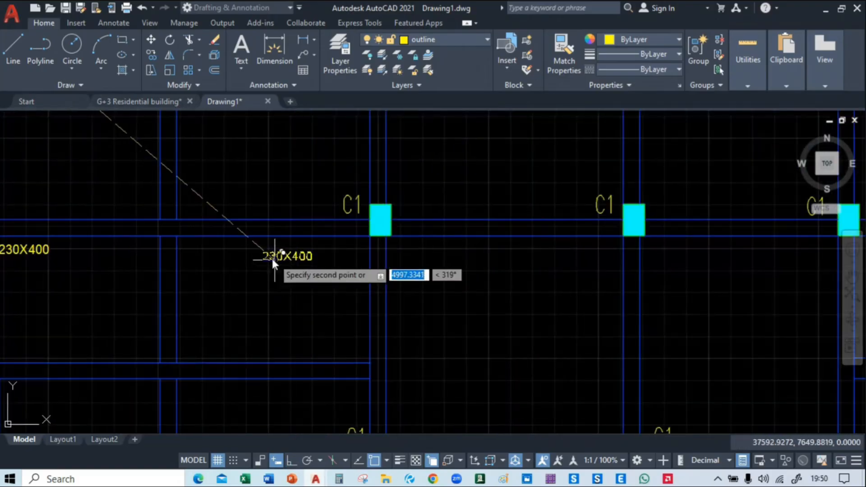
{"action": "left_click", "coordinate": [257, 253]}
{"action": "middle_click_drag", "start_coordinate": [508, 258], "coordinate": [391, 257]}
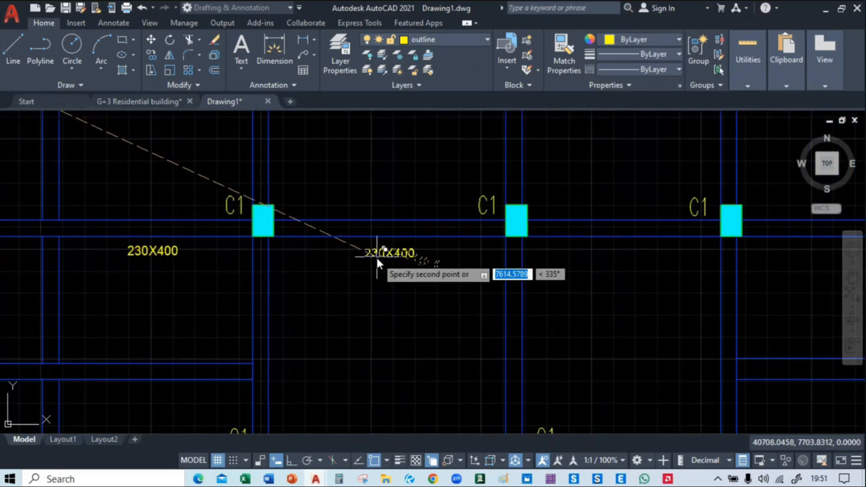
{"action": "key", "text": "Escape"}
{"action": "middle_click_drag", "start_coordinate": [70, 256], "coordinate": [580, 333]}
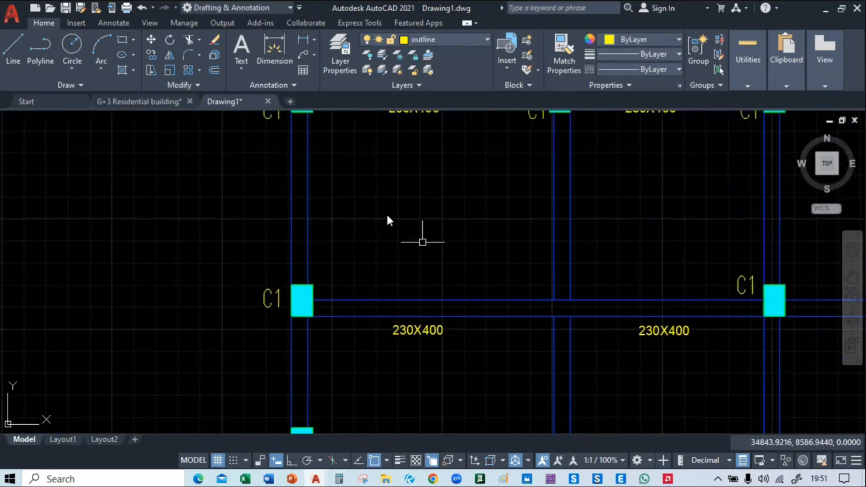
{"action": "middle_click_drag", "start_coordinate": [397, 141], "coordinate": [389, 265]}
{"action": "scroll", "coordinate": [389, 263], "scroll_direction": "up", "scroll_amount": 4}
{"action": "scroll", "coordinate": [334, 210], "scroll_direction": "down", "scroll_amount": 8}
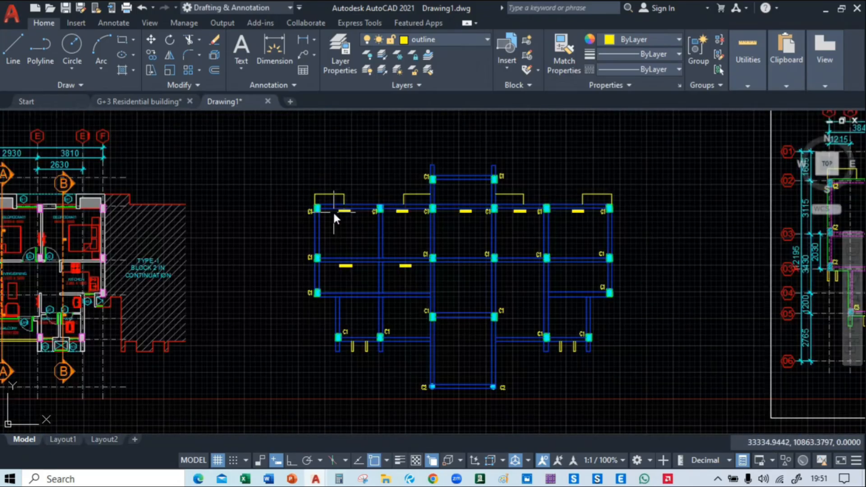
{"action": "scroll", "coordinate": [335, 210], "scroll_direction": "up", "scroll_amount": 5}
{"action": "double_click", "coordinate": [351, 207]}
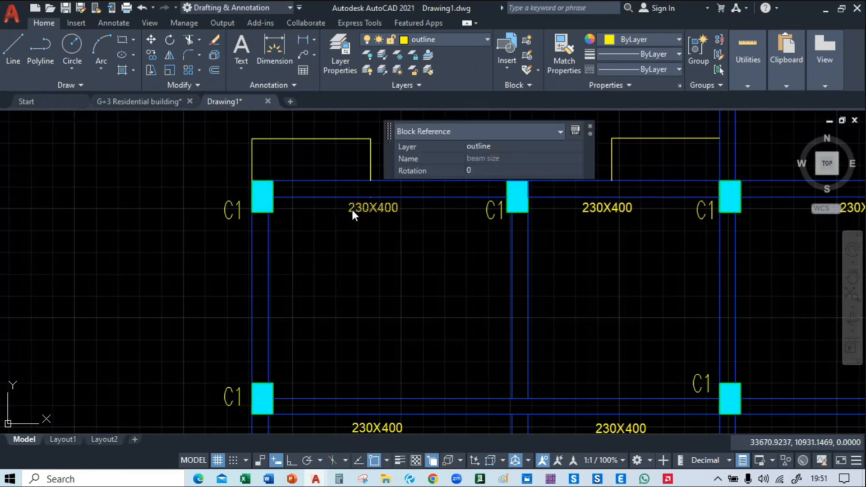
{"action": "key", "text": "Escape"}
Copy the 230X400 block beneath the three remaining eastern bays of the second horizontal beam, in line with its existing labels
{"action": "scroll", "coordinate": [367, 240], "scroll_direction": "down", "scroll_amount": 3}
{"action": "middle_click_drag", "start_coordinate": [380, 265], "coordinate": [332, 224]}
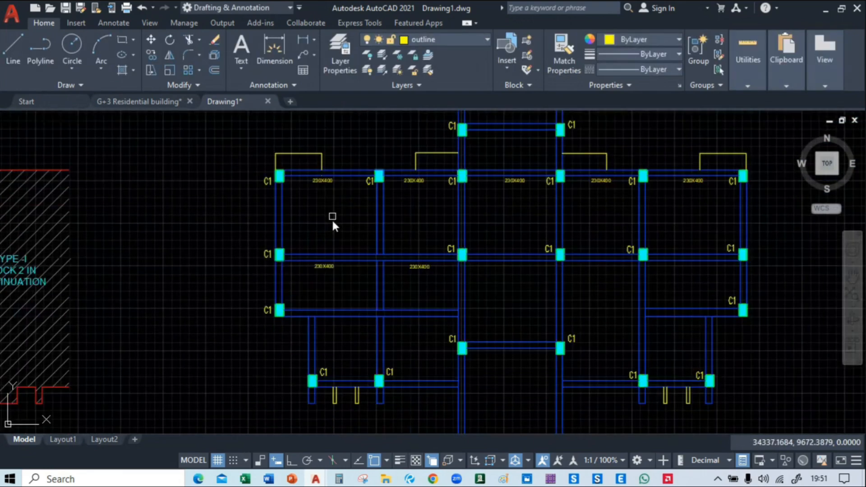
{"action": "scroll", "coordinate": [357, 273], "scroll_direction": "up", "scroll_amount": 7}
{"action": "mouse_move", "coordinate": [370, 276]}
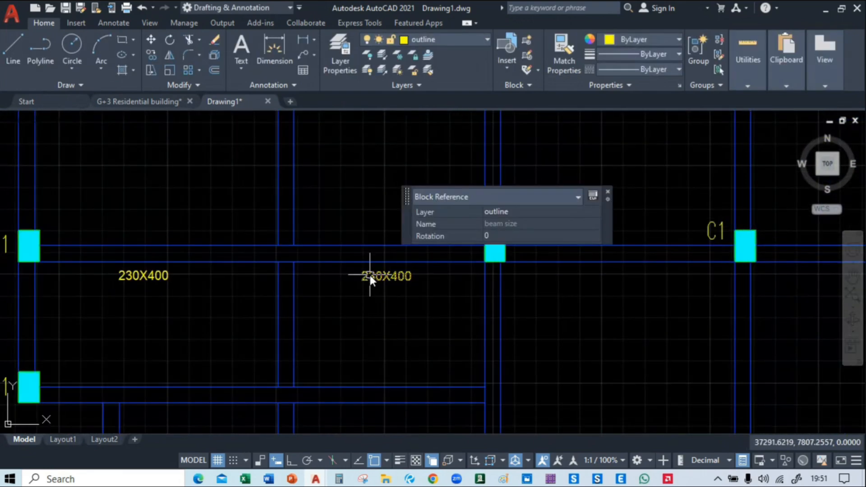
{"action": "type", "text": "co"}
{"action": "key", "text": "Return"}
{"action": "left_click", "coordinate": [375, 280]}
{"action": "middle_click_drag", "start_coordinate": [611, 296], "coordinate": [349, 269]}
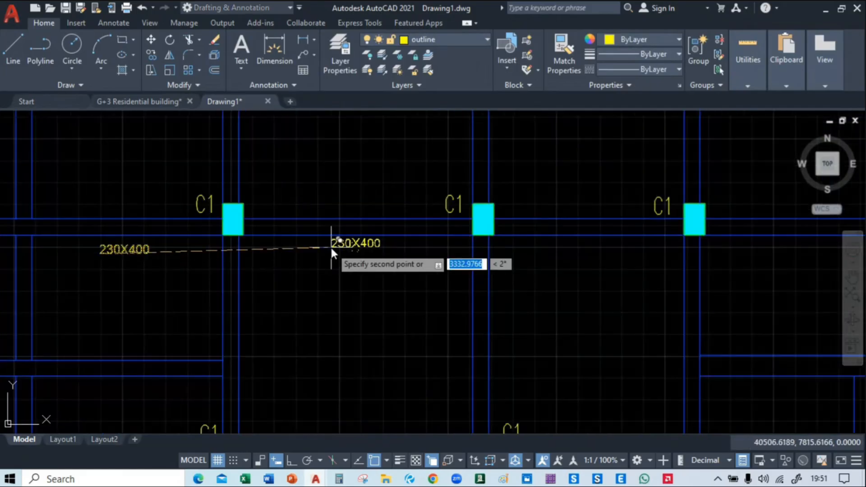
{"action": "left_click", "coordinate": [335, 254]}
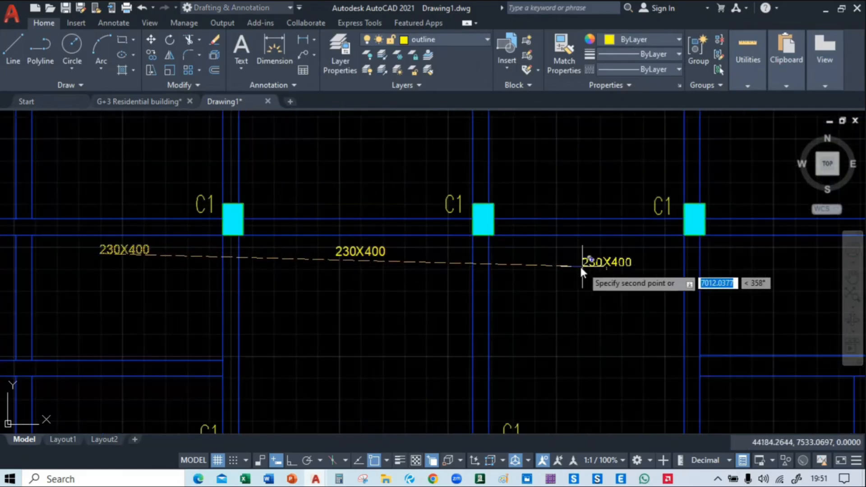
{"action": "middle_click_drag", "start_coordinate": [580, 264], "coordinate": [390, 260]}
{"action": "left_click", "coordinate": [393, 257]}
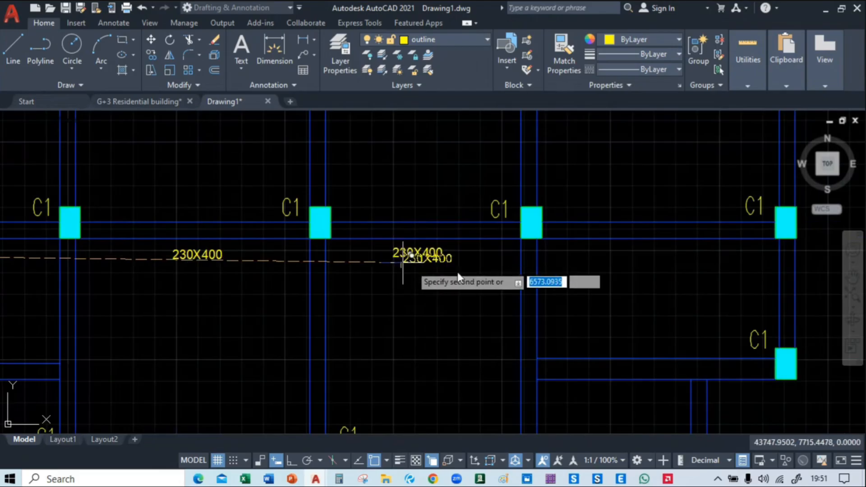
{"action": "left_click", "coordinate": [635, 256]}
Place 230X400 copies beneath the two bays of the western third beam and beneath the southwest beam, just west of the central bay
{"action": "scroll", "coordinate": [634, 257], "scroll_direction": "down", "scroll_amount": 4}
{"action": "middle_click_drag", "start_coordinate": [390, 316], "coordinate": [514, 270]}
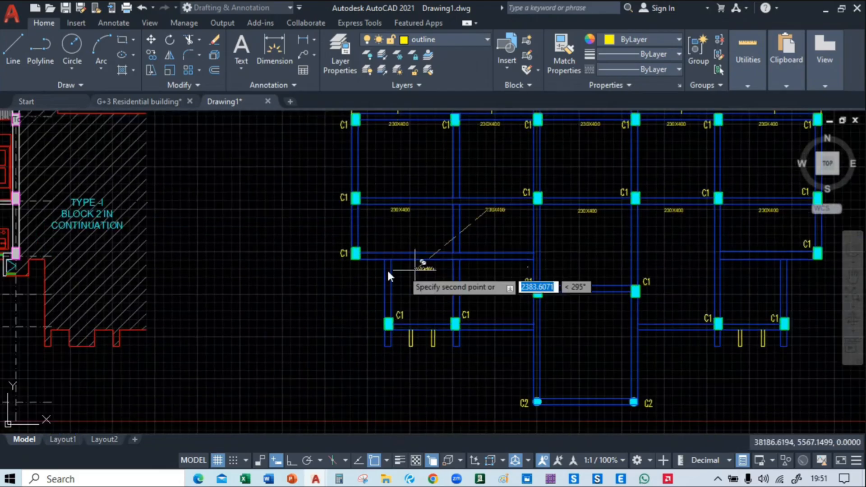
{"action": "scroll", "coordinate": [388, 269], "scroll_direction": "up", "scroll_amount": 2}
{"action": "left_click", "coordinate": [440, 260]}
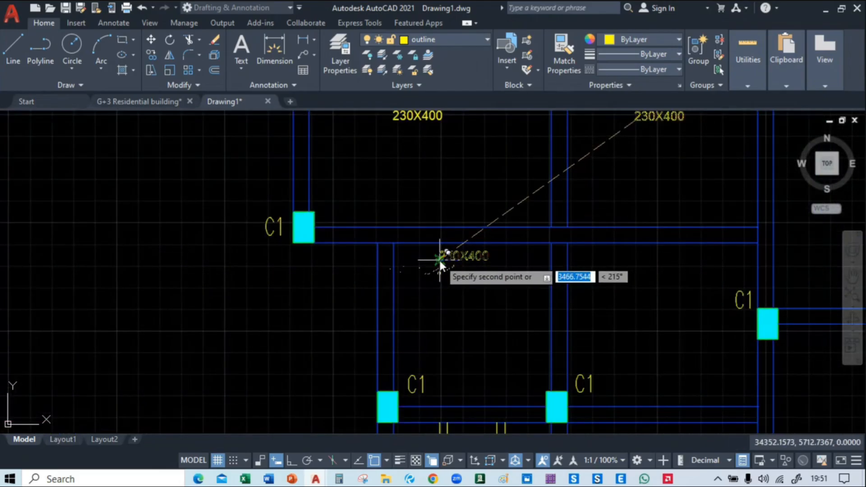
{"action": "left_click", "coordinate": [626, 266]}
{"action": "middle_click_drag", "start_coordinate": [627, 267], "coordinate": [501, 227]}
{"action": "middle_click_drag", "start_coordinate": [518, 388], "coordinate": [472, 240]}
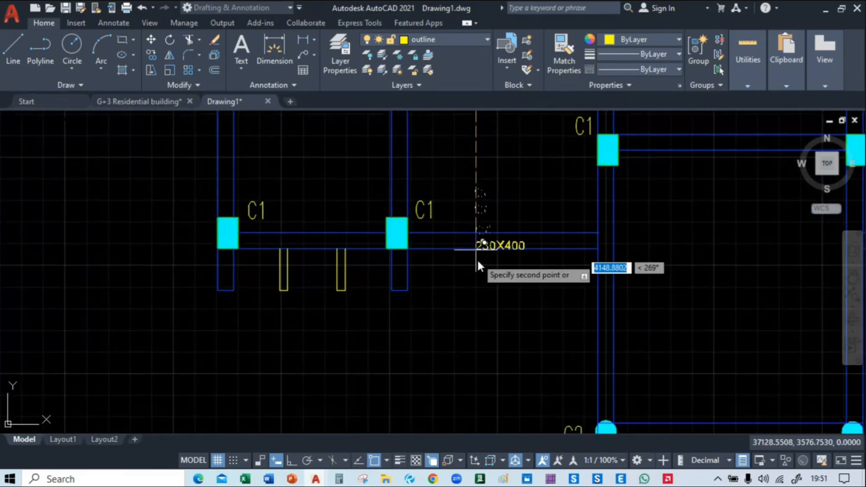
{"action": "left_click", "coordinate": [483, 265]}
Place 230X400 copies beneath the short central beam between two C1 columns and beneath the inner bay of the southeast beam
{"action": "middle_click_drag", "start_coordinate": [653, 249], "coordinate": [278, 347]}
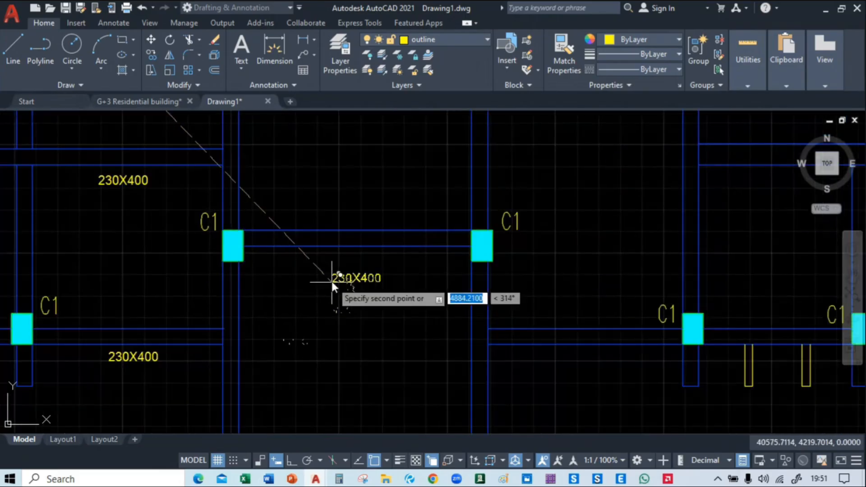
{"action": "middle_click_drag", "start_coordinate": [529, 383], "coordinate": [400, 282]}
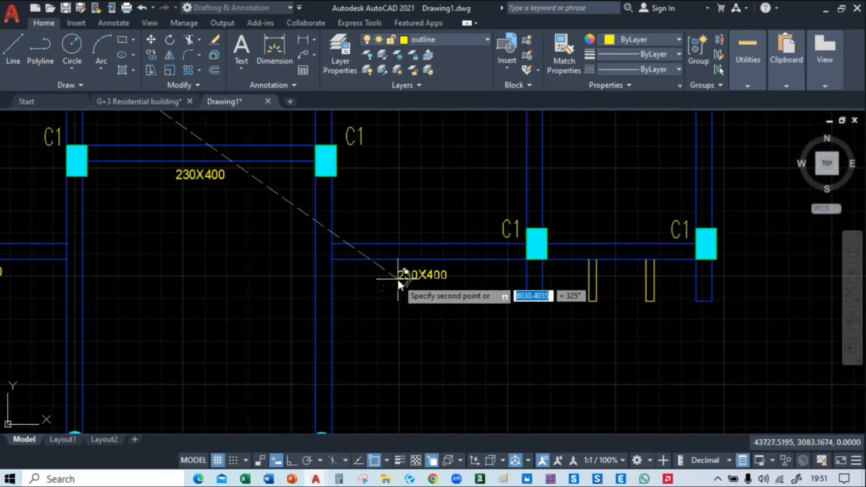
{"action": "left_click", "coordinate": [399, 280]}
Place 230X400 copies beneath the eastern third beam and beneath the southernmost beam joining the two C2 columns, and end the copying
{"action": "middle_click_drag", "start_coordinate": [545, 340], "coordinate": [470, 338]}
{"action": "scroll", "coordinate": [471, 339], "scroll_direction": "down", "scroll_amount": 5}
{"action": "middle_click_drag", "start_coordinate": [472, 370], "coordinate": [504, 310]}
{"action": "scroll", "coordinate": [508, 424], "scroll_direction": "down", "scroll_amount": 2}
{"action": "scroll", "coordinate": [521, 326], "scroll_direction": "up", "scroll_amount": 6}
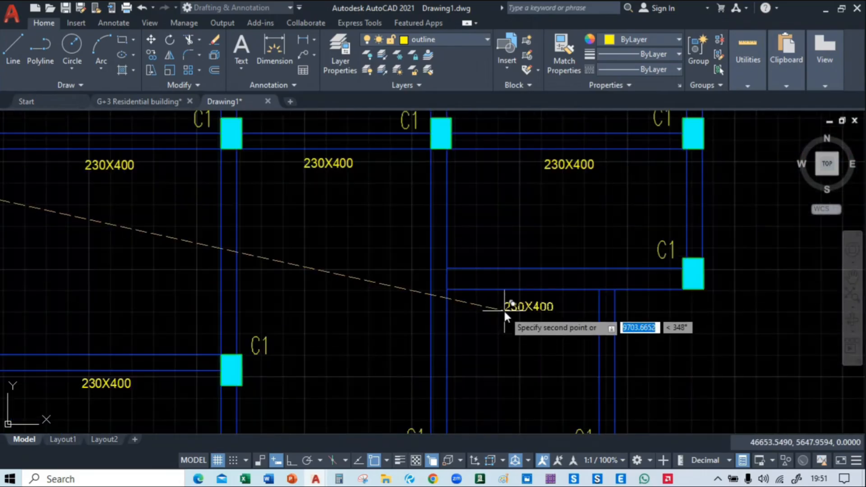
{"action": "scroll", "coordinate": [504, 311], "scroll_direction": "down", "scroll_amount": 4}
{"action": "middle_click_drag", "start_coordinate": [604, 354], "coordinate": [697, 252]}
{"action": "scroll", "coordinate": [697, 252], "scroll_direction": "up", "scroll_amount": 6}
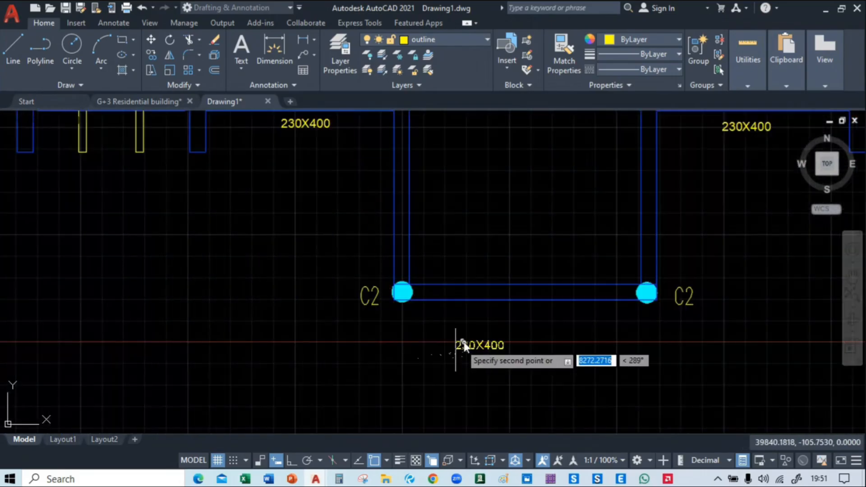
{"action": "left_click", "coordinate": [489, 316]}
{"action": "key", "text": "Escape"}
Copy the northwest beam's 230X400 label into the empty space west of the plan
{"action": "scroll", "coordinate": [366, 300], "scroll_direction": "down", "scroll_amount": 3}
{"action": "middle_click_drag", "start_coordinate": [368, 291], "coordinate": [367, 320]}
{"action": "scroll", "coordinate": [356, 327], "scroll_direction": "up", "scroll_amount": 2}
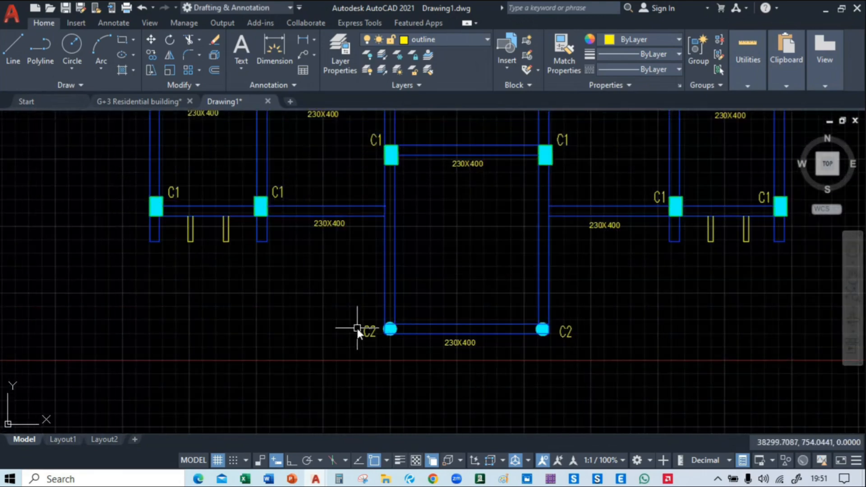
{"action": "middle_click_drag", "start_coordinate": [290, 273], "coordinate": [415, 427]}
{"action": "scroll", "coordinate": [283, 256], "scroll_direction": "down", "scroll_amount": 4}
{"action": "scroll", "coordinate": [278, 161], "scroll_direction": "up", "scroll_amount": 8}
{"action": "middle_click_drag", "start_coordinate": [279, 162], "coordinate": [320, 256]}
{"action": "middle_click_drag", "start_coordinate": [360, 336], "coordinate": [346, 252]}
{"action": "scroll", "coordinate": [346, 252], "scroll_direction": "up", "scroll_amount": 2}
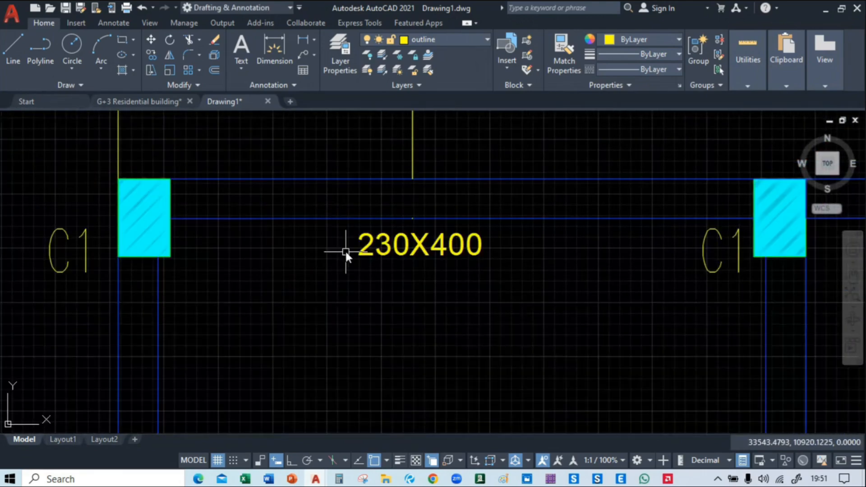
{"action": "left_click", "coordinate": [338, 226]}
{"action": "left_click", "coordinate": [495, 278]}
{"action": "type", "text": "co"}
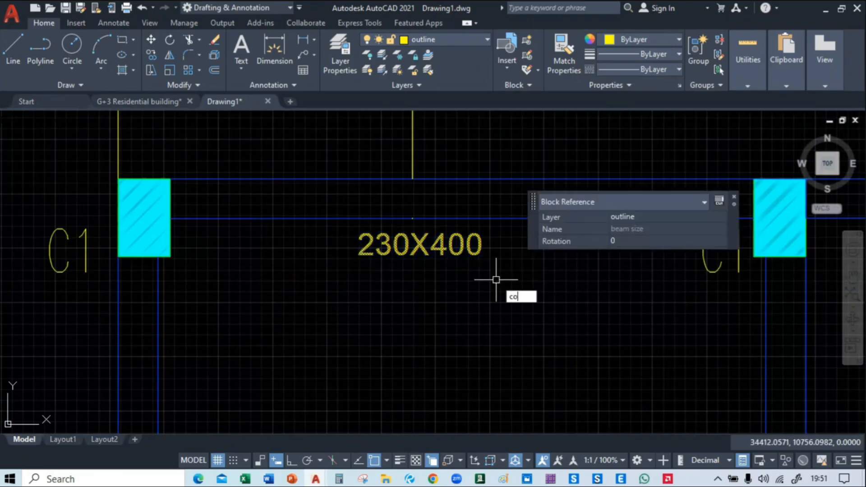
{"action": "key", "text": "Return"}
{"action": "left_click", "coordinate": [397, 281]}
{"action": "scroll", "coordinate": [397, 281], "scroll_direction": "down", "scroll_amount": 2}
{"action": "middle_click_drag", "start_coordinate": [315, 275], "coordinate": [385, 266]}
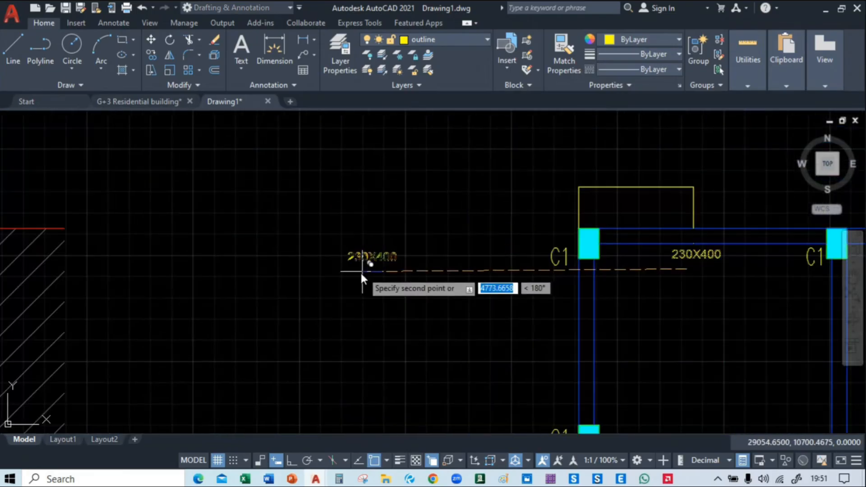
{"action": "left_click", "coordinate": [363, 270]}
{"action": "key", "text": "Escape"}
{"action": "left_click", "coordinate": [302, 229]}
{"action": "type", "text": "ro"}
{"action": "key", "text": "Return"}
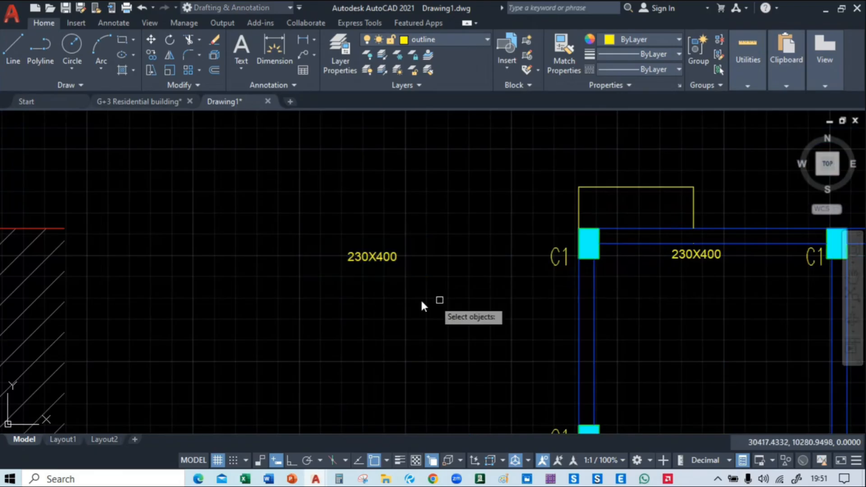
{"action": "left_click", "coordinate": [320, 238]}
{"action": "left_click", "coordinate": [477, 325]}
{"action": "type", "text": "ro"}
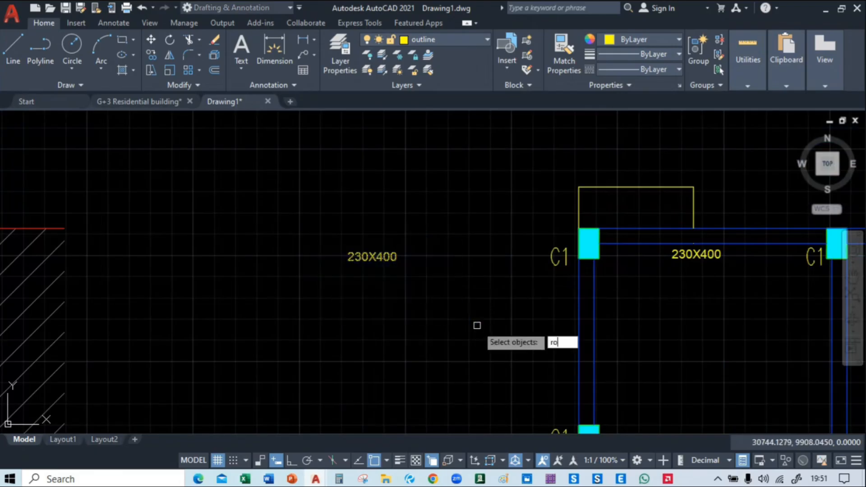
{"action": "key", "text": "Return"}
{"action": "key", "text": "Escape"}
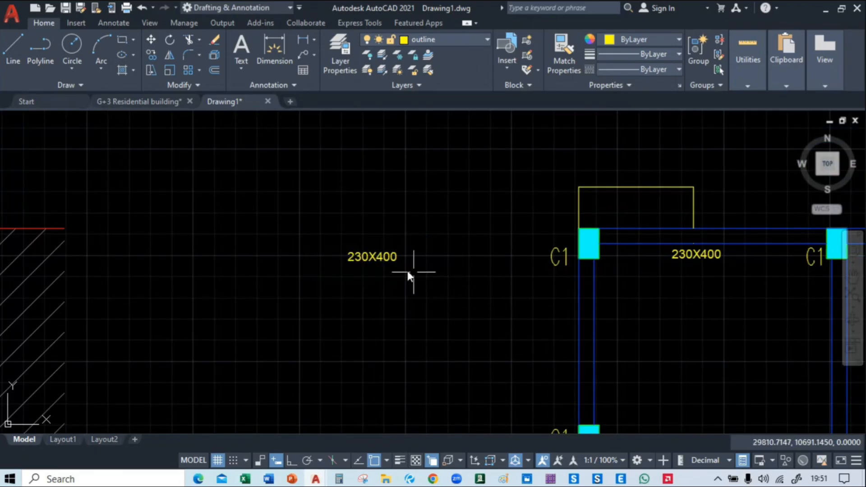
Try rotating the spare 230X400 label to vertical, and erase the rotated label
{"action": "left_click", "coordinate": [380, 258]}
{"action": "type", "text": "ro"}
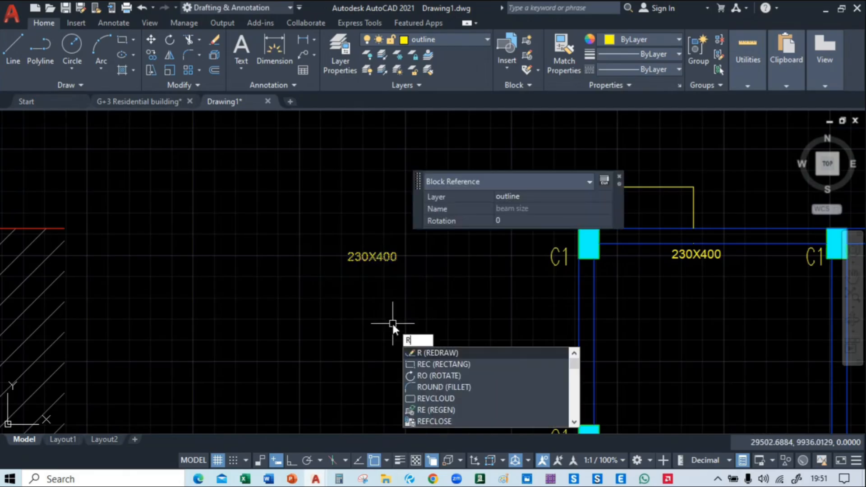
{"action": "key", "text": "Return"}
{"action": "left_click", "coordinate": [420, 246]}
{"action": "left_click", "coordinate": [416, 306]}
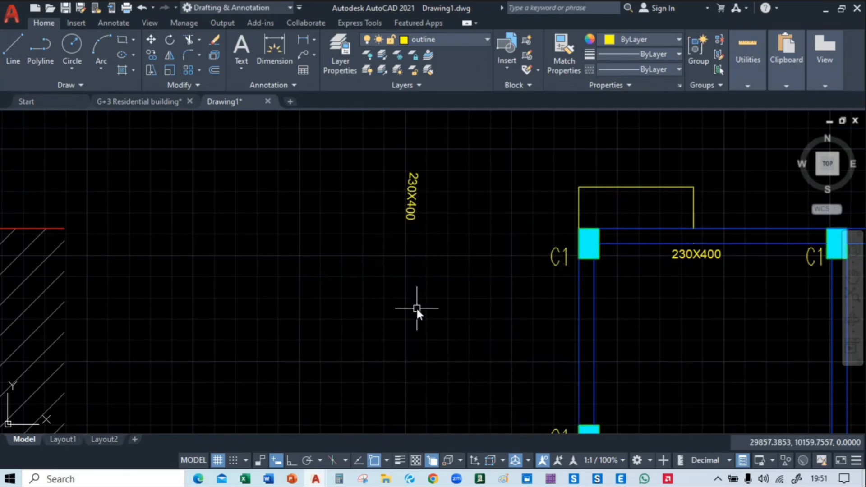
{"action": "left_click", "coordinate": [432, 190]}
{"action": "left_click", "coordinate": [385, 224]}
{"action": "key", "text": "Delete"}
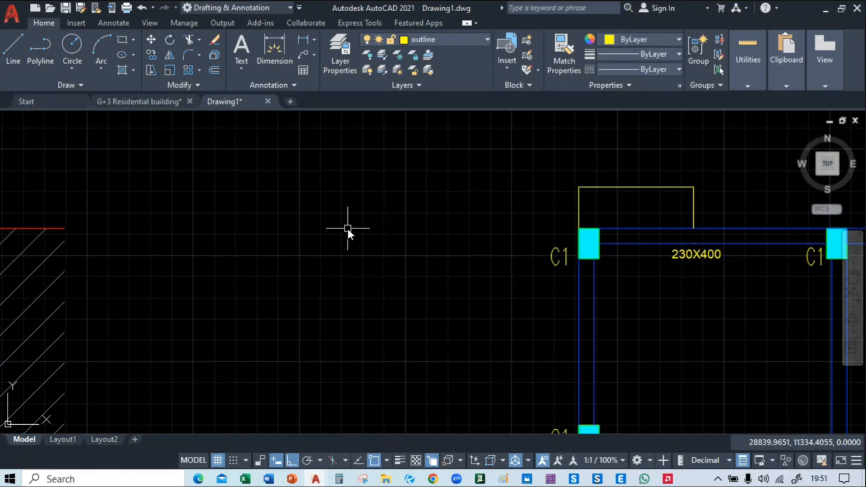
Copy the northwest beam's 230X400 label straight west into the empty space beside the plan
{"action": "left_click", "coordinate": [694, 269]}
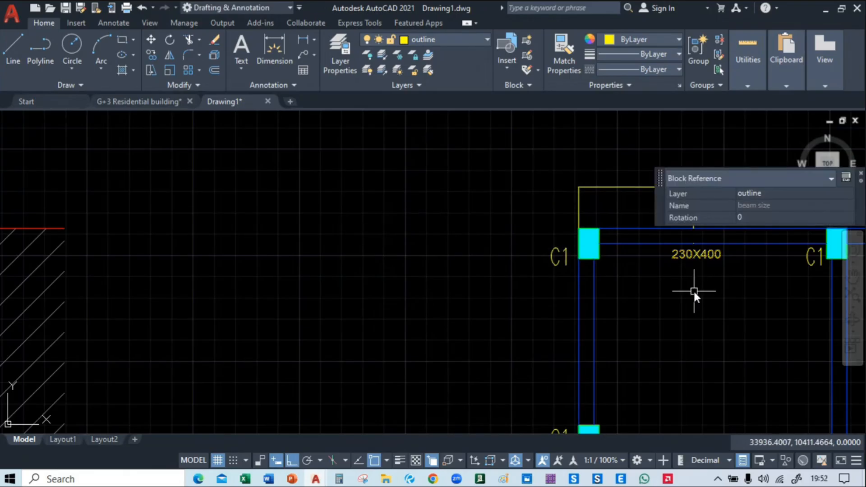
{"action": "type", "text": "co"}
{"action": "key", "text": "Return"}
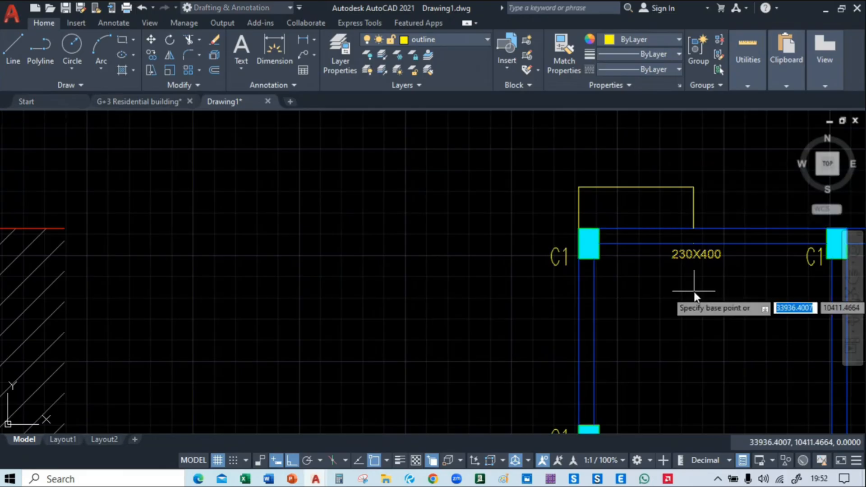
{"action": "left_click", "coordinate": [694, 291]}
{"action": "left_click", "coordinate": [426, 309]}
{"action": "key", "text": "Escape"}
Rotate the spare 230X400 label 90 degrees so it reads vertically from bottom to top
{"action": "left_click", "coordinate": [373, 232]}
{"action": "left_click", "coordinate": [481, 303]}
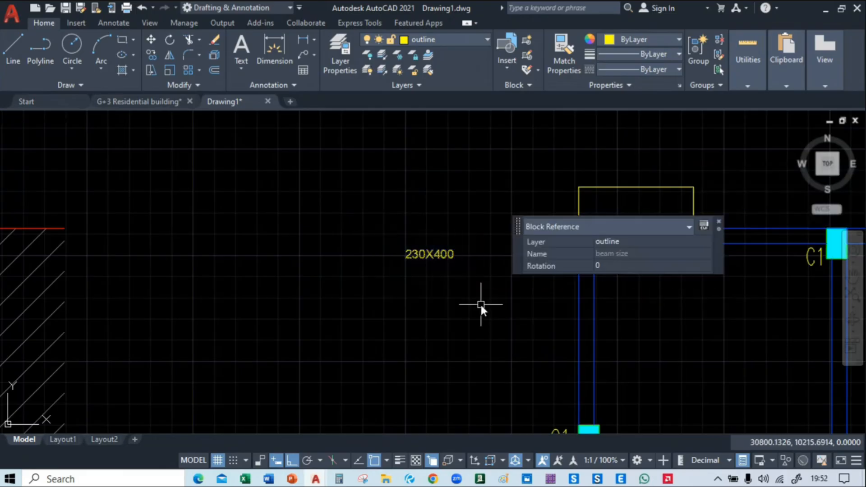
{"action": "type", "text": "ro"}
{"action": "key", "text": "Return"}
{"action": "left_click", "coordinate": [402, 307]}
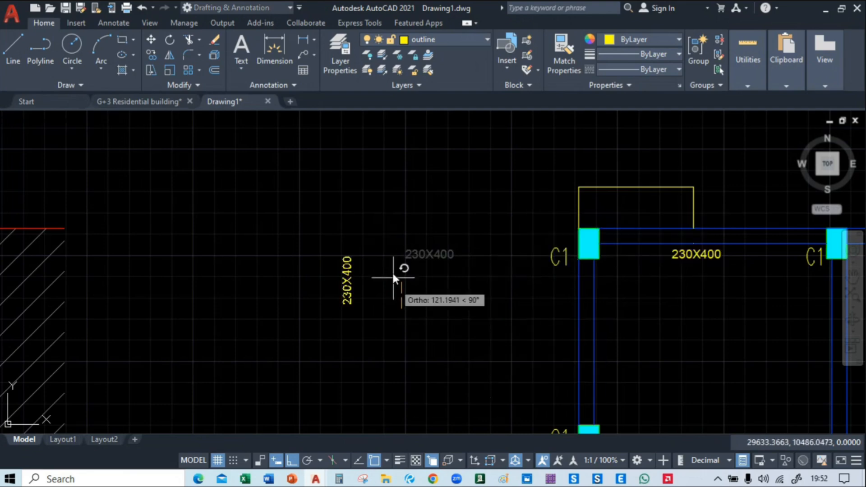
{"action": "left_click", "coordinate": [392, 271]}
Copy the vertical 230X400 label to the west side of both bays of the westernmost vertical beam, with Ortho off
{"action": "left_click", "coordinate": [370, 269]}
{"action": "left_click", "coordinate": [318, 302]}
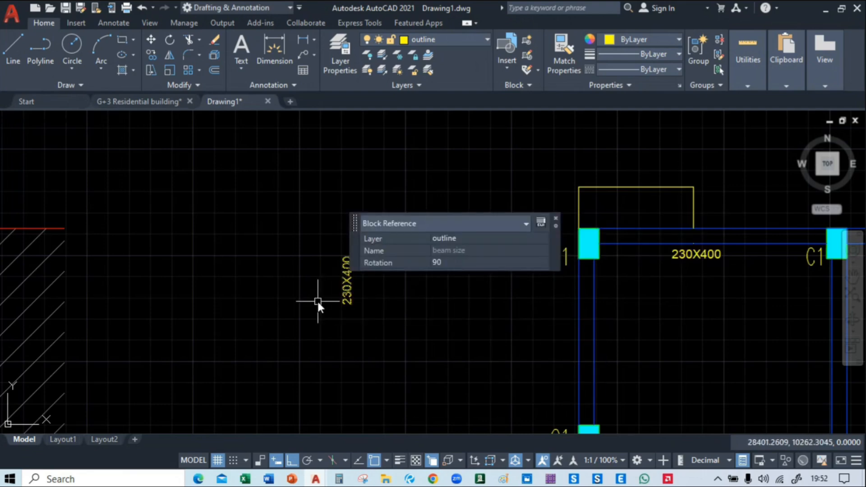
{"action": "type", "text": "m"}
{"action": "key", "text": "Return"}
{"action": "middle_click_drag", "start_coordinate": [355, 335], "coordinate": [163, 152]}
{"action": "left_click", "coordinate": [165, 154]}
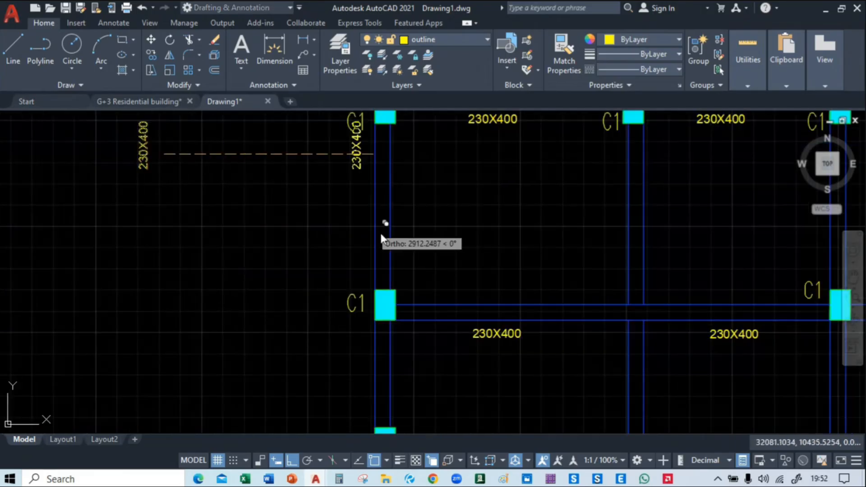
{"action": "key", "text": "F8"}
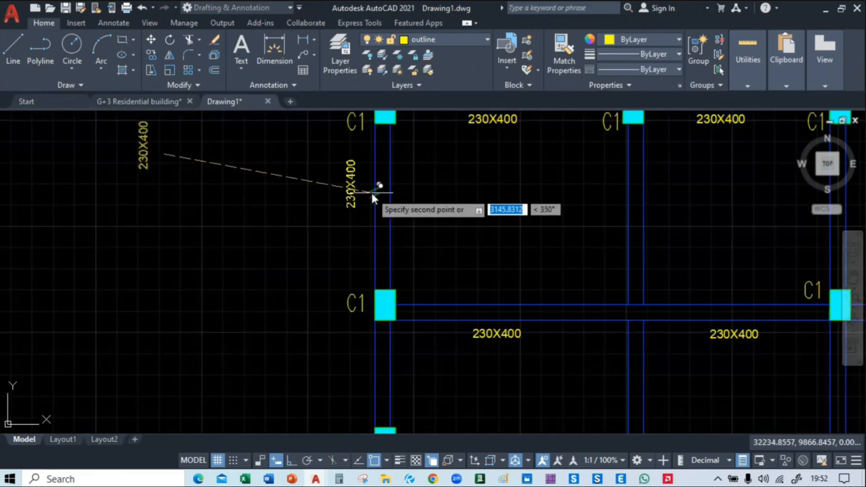
{"action": "middle_click_drag", "start_coordinate": [390, 383], "coordinate": [367, 273]}
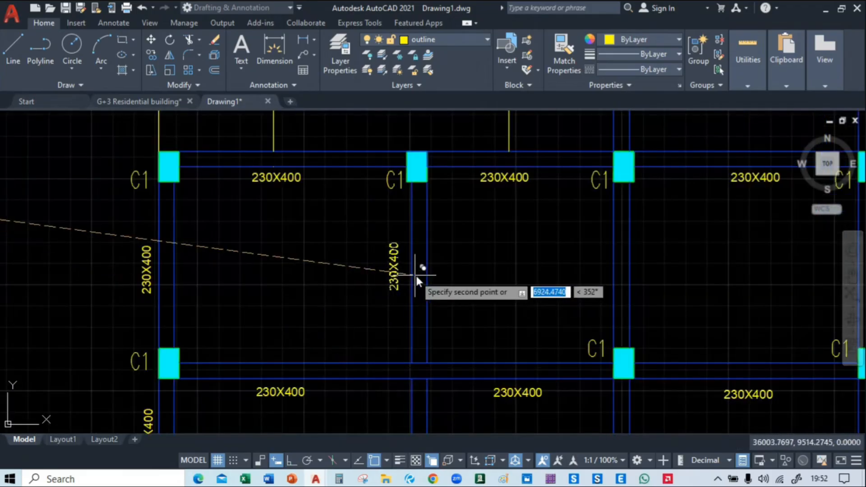
Place vertical 230X400 copies along the west side of the second vertical beam, one beside each of its three bays
{"action": "left_click", "coordinate": [419, 275]}
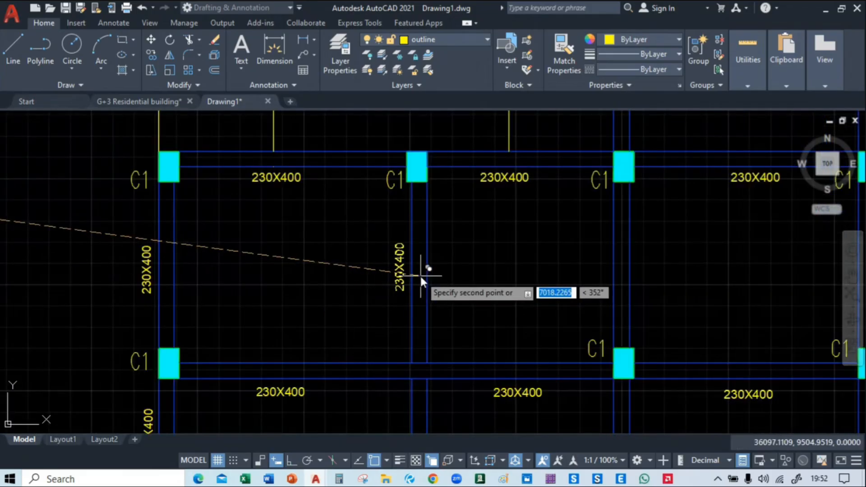
{"action": "middle_click_drag", "start_coordinate": [403, 330], "coordinate": [373, 131]}
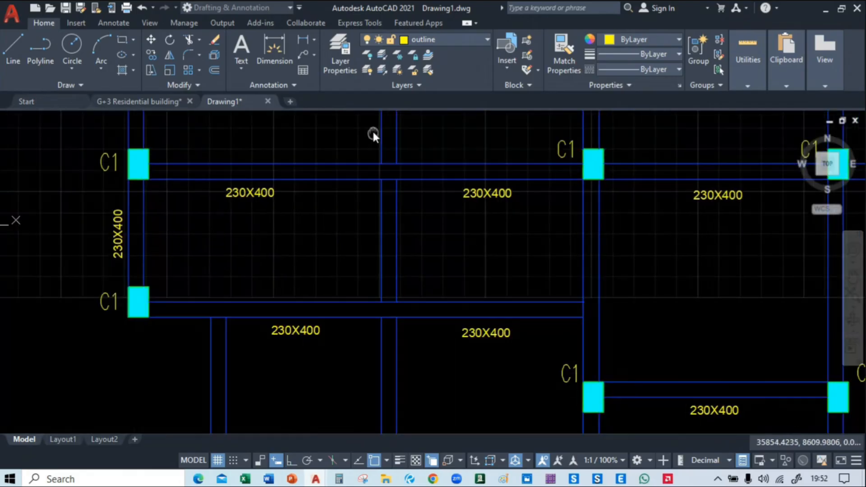
{"action": "left_click", "coordinate": [391, 240]}
{"action": "middle_click_drag", "start_coordinate": [389, 402], "coordinate": [383, 290]}
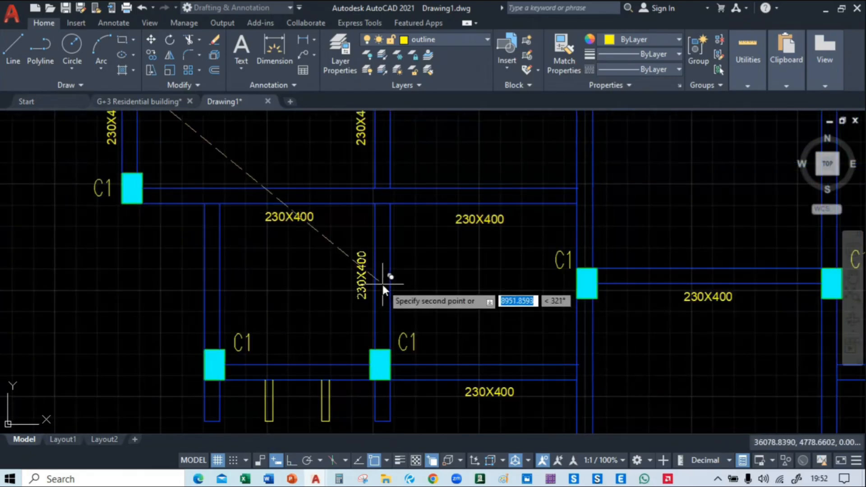
{"action": "left_click", "coordinate": [383, 284]}
Place vertical 230X400 copies along the west side of the third vertical beam, beside its north bay and the bay south of it
{"action": "middle_click_drag", "start_coordinate": [594, 147], "coordinate": [312, 413]}
{"action": "middle_click_drag", "start_coordinate": [311, 224], "coordinate": [319, 248]}
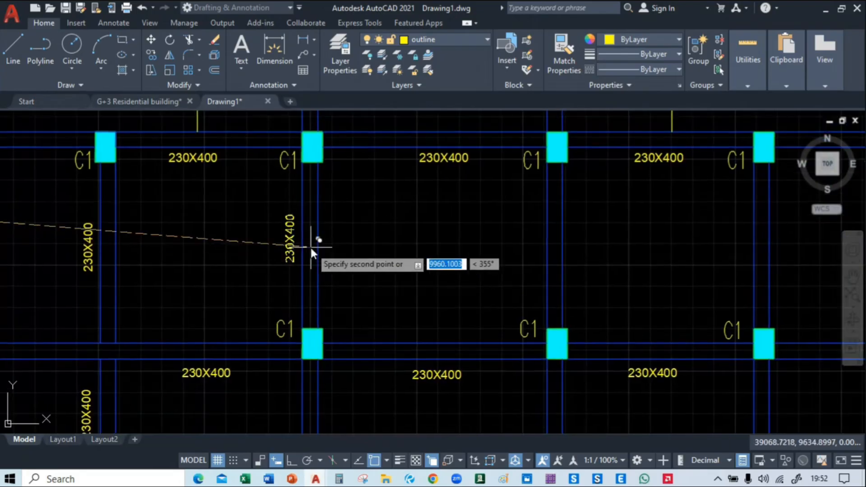
{"action": "left_click", "coordinate": [311, 247]}
{"action": "middle_click_drag", "start_coordinate": [310, 410], "coordinate": [332, 188]}
{"action": "left_click", "coordinate": [335, 216]}
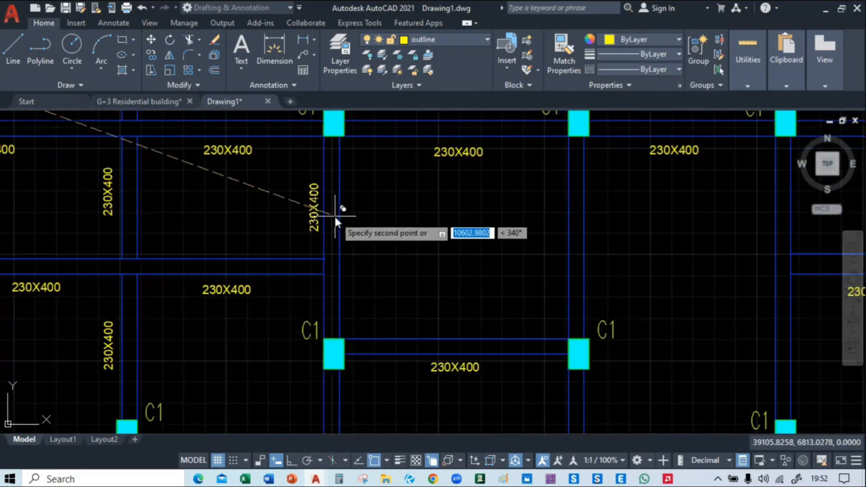
Place vertical 230X400 copies west of the fourth vertical beam's second and southernmost bays and east of the third beam's southernmost bay
{"action": "middle_click_drag", "start_coordinate": [516, 236], "coordinate": [269, 253]}
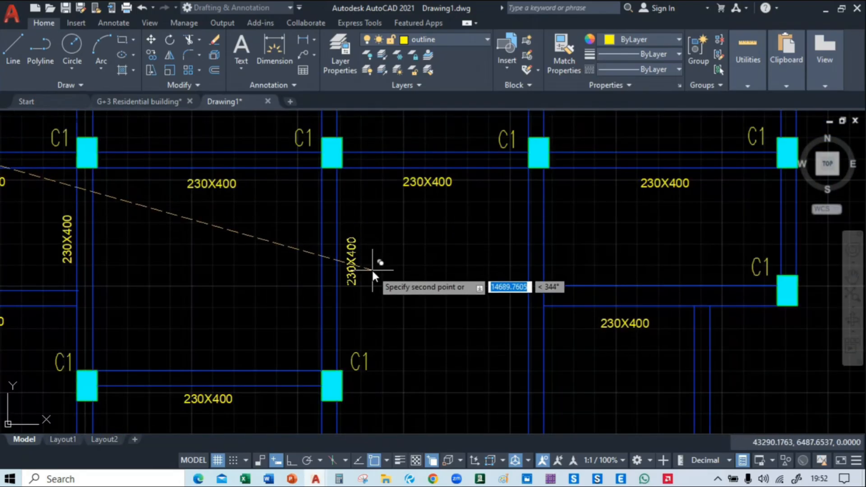
{"action": "middle_click_drag", "start_coordinate": [303, 405], "coordinate": [324, 212]}
{"action": "middle_click_drag", "start_coordinate": [349, 343], "coordinate": [350, 235]}
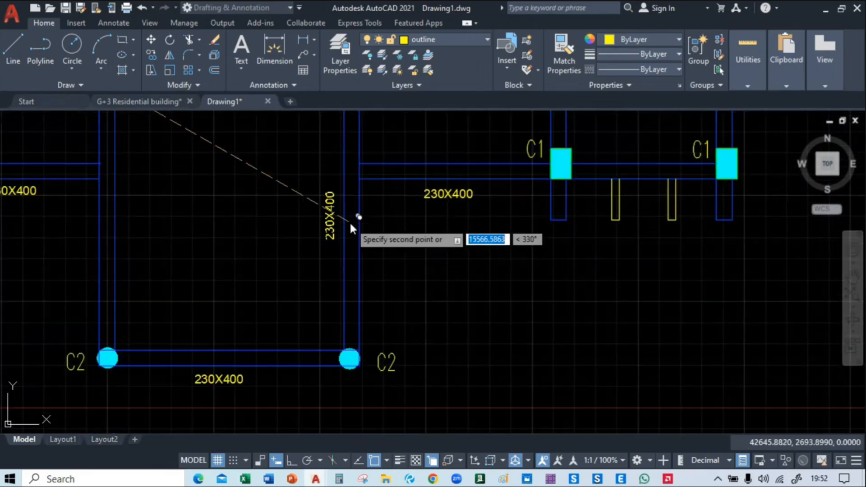
{"action": "left_click", "coordinate": [352, 197]}
{"action": "middle_click_drag", "start_coordinate": [172, 239], "coordinate": [234, 271]}
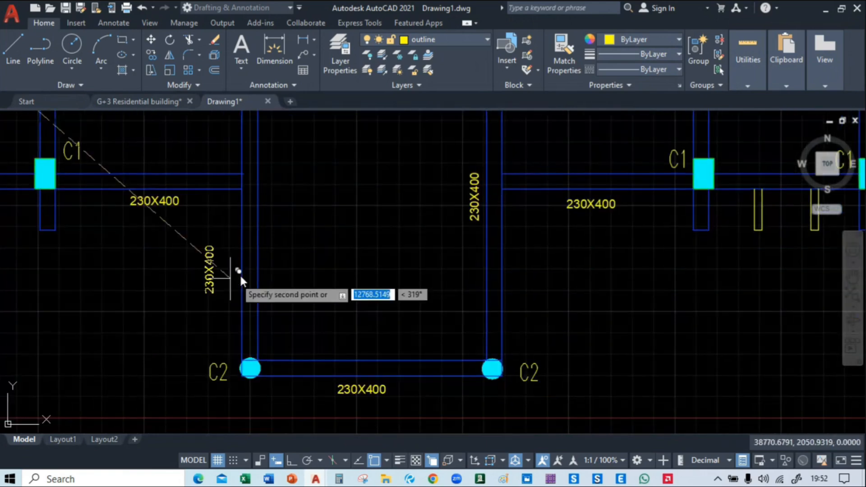
{"action": "left_click", "coordinate": [291, 231]}
Place vertical 230X400 copies along the west side of the fifth vertical beam, beside its long southern bay and its north bay
{"action": "scroll", "coordinate": [311, 264], "scroll_direction": "down", "scroll_amount": 2}
{"action": "middle_click_drag", "start_coordinate": [476, 221], "coordinate": [400, 283]}
{"action": "scroll", "coordinate": [453, 247], "scroll_direction": "up", "scroll_amount": 1}
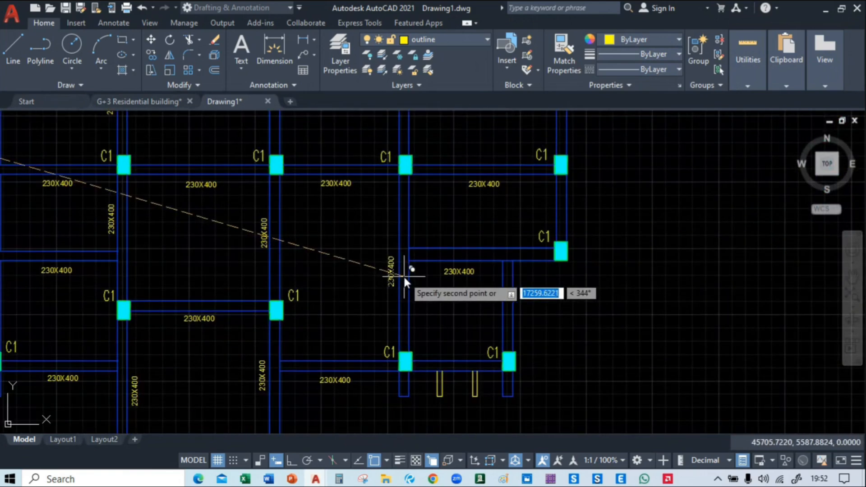
{"action": "left_click", "coordinate": [404, 276]}
{"action": "middle_click_drag", "start_coordinate": [399, 118], "coordinate": [400, 315]}
{"action": "left_click", "coordinate": [403, 299]}
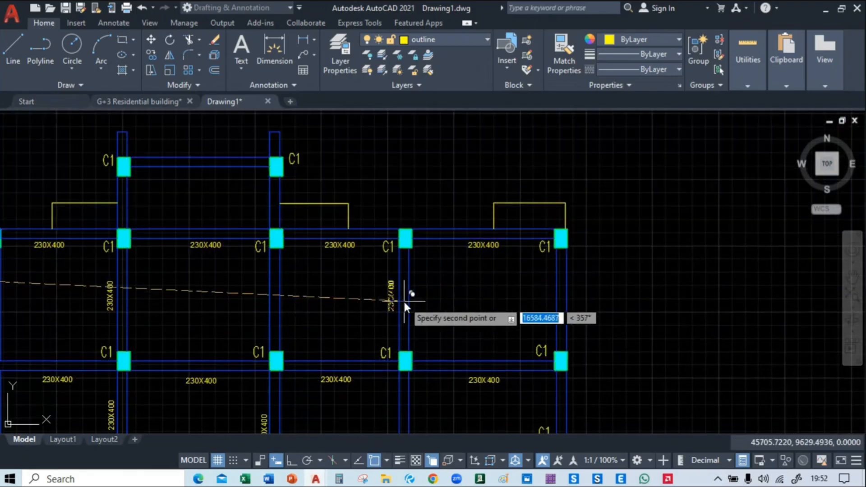
Place a vertical 230X400 copy beside the easternmost vertical beam's north bay, and undo the whole vertical-label copy run
{"action": "scroll", "coordinate": [403, 300], "scroll_direction": "down", "scroll_amount": 4}
{"action": "middle_click_drag", "start_coordinate": [151, 334], "coordinate": [169, 302]}
{"action": "scroll", "coordinate": [585, 266], "scroll_direction": "up", "scroll_amount": 4}
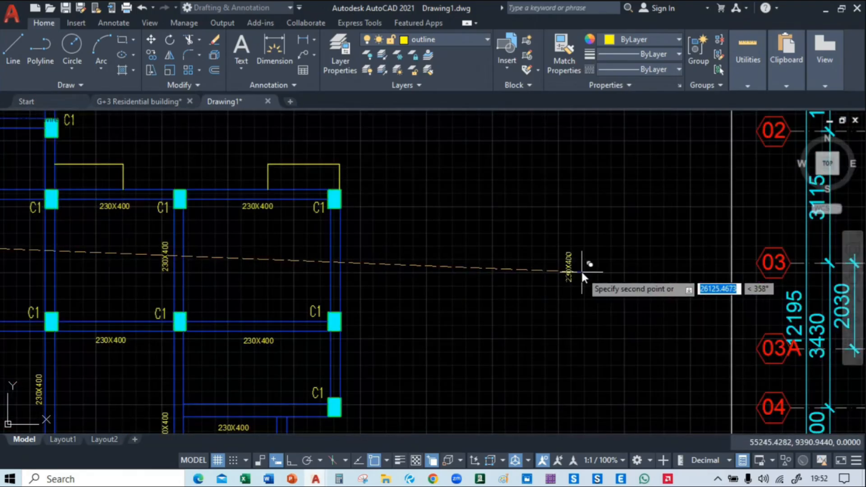
{"action": "left_click", "coordinate": [329, 260]}
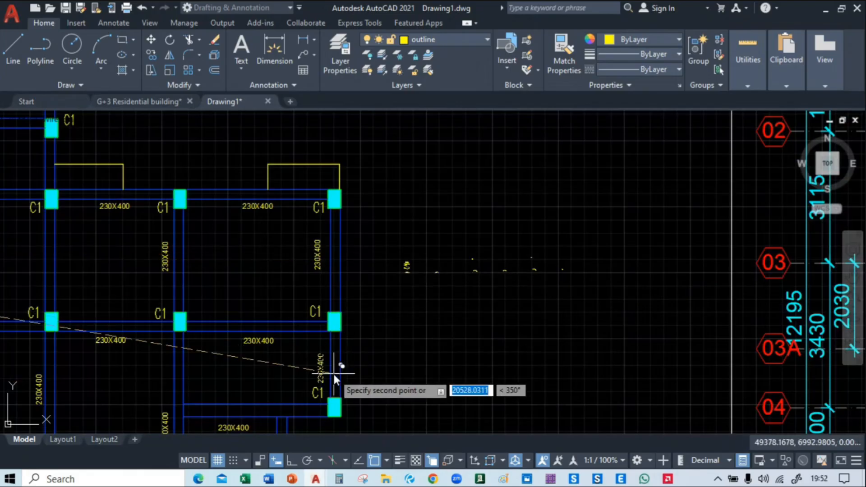
{"action": "key", "text": "Escape"}
{"action": "key", "text": "ctrl+z"}
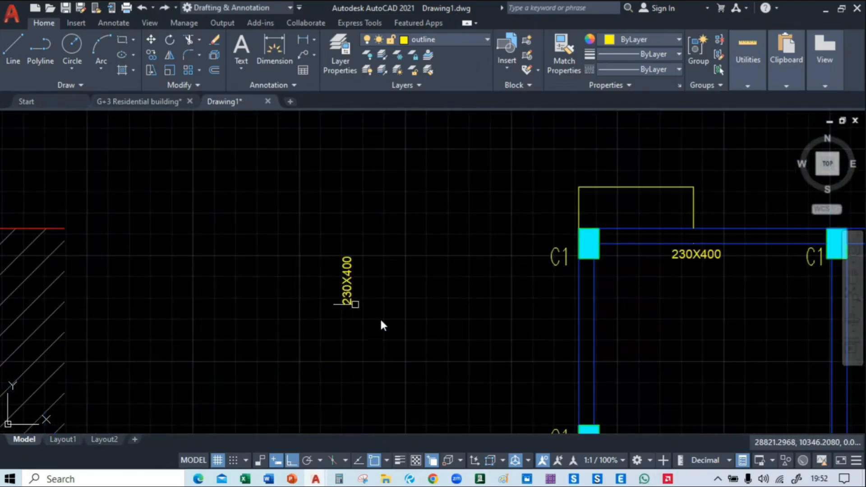
Copy the spare vertical 230X400 label to the west side of both bays of the westernmost vertical beam, with Ortho off
{"action": "middle_click_drag", "start_coordinate": [446, 293], "coordinate": [298, 231]}
{"action": "scroll", "coordinate": [220, 237], "scroll_direction": "down", "scroll_amount": 3}
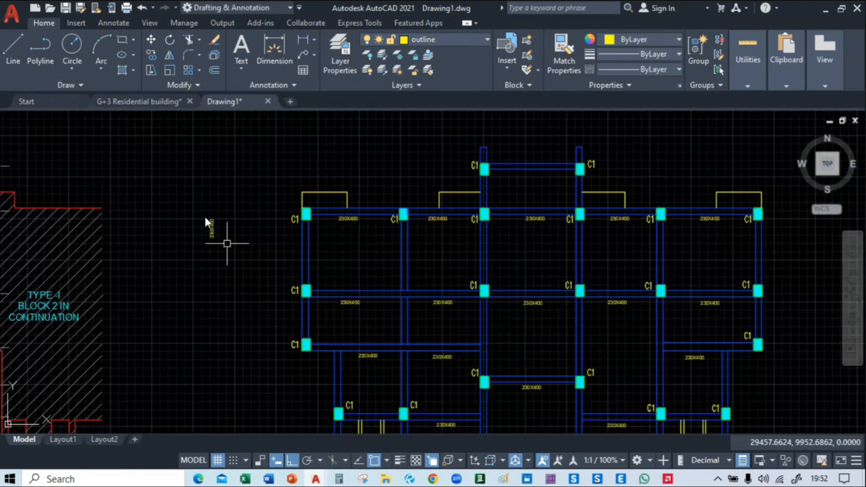
{"action": "scroll", "coordinate": [212, 251], "scroll_direction": "down", "scroll_amount": 2}
{"action": "scroll", "coordinate": [206, 199], "scroll_direction": "up", "scroll_amount": 4}
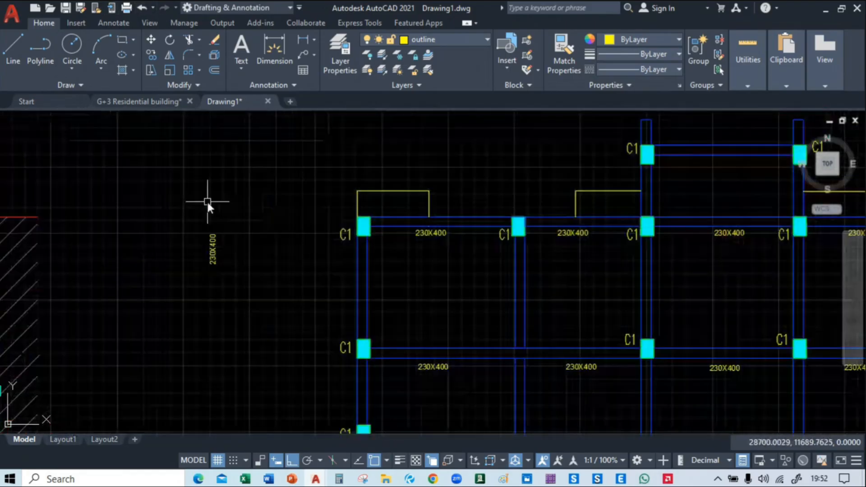
{"action": "left_click", "coordinate": [188, 204]}
{"action": "left_click", "coordinate": [253, 323]}
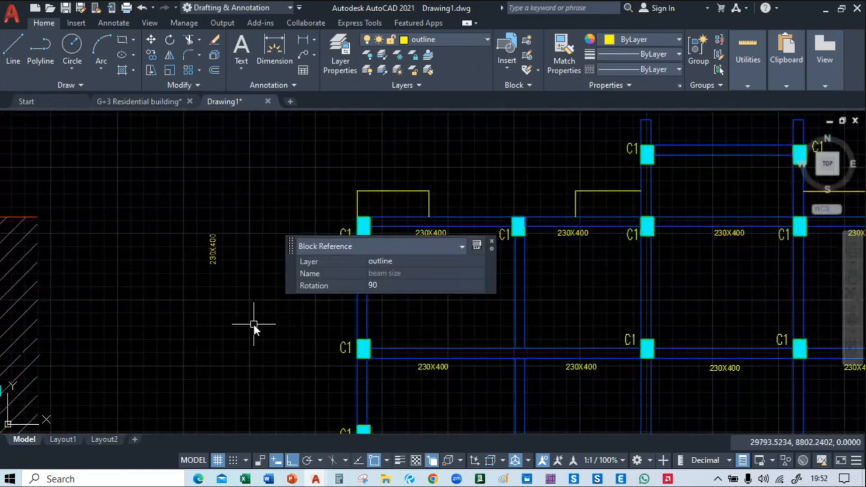
{"action": "type", "text": "co"}
{"action": "key", "text": "Return"}
{"action": "left_click", "coordinate": [226, 307]}
{"action": "middle_click_drag", "start_coordinate": [288, 365], "coordinate": [268, 229]}
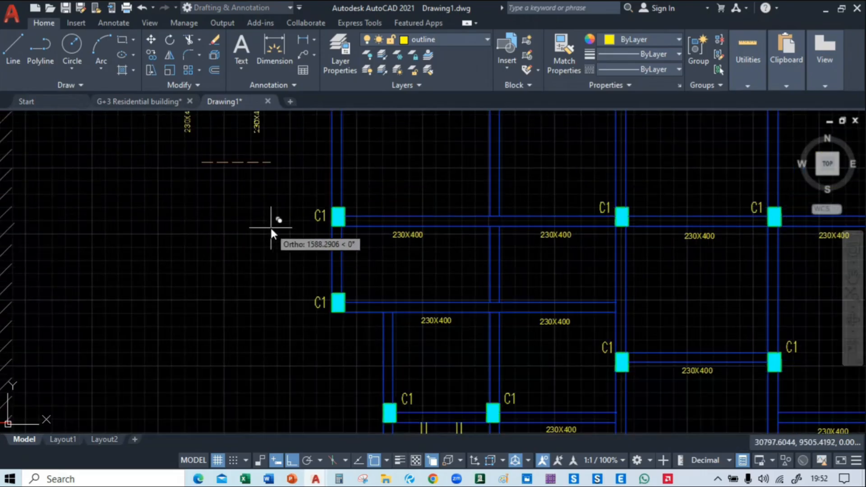
{"action": "key", "text": "F8"}
{"action": "middle_click_drag", "start_coordinate": [326, 175], "coordinate": [323, 212]}
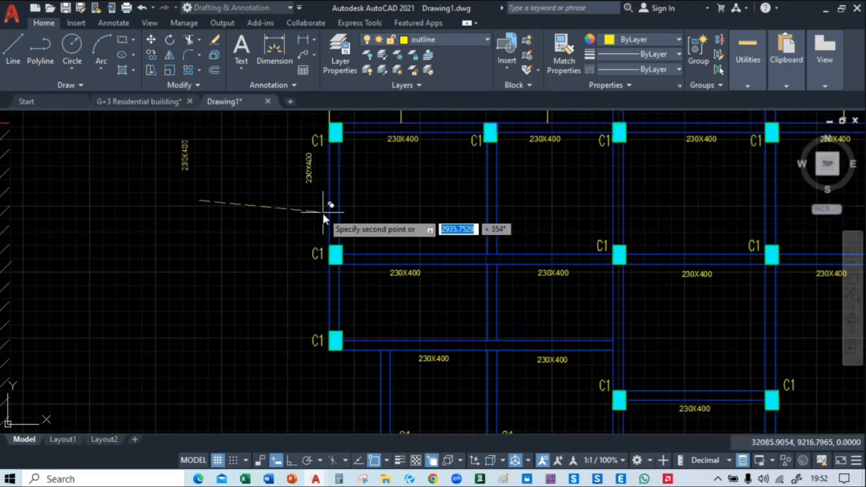
{"action": "left_click", "coordinate": [338, 236]}
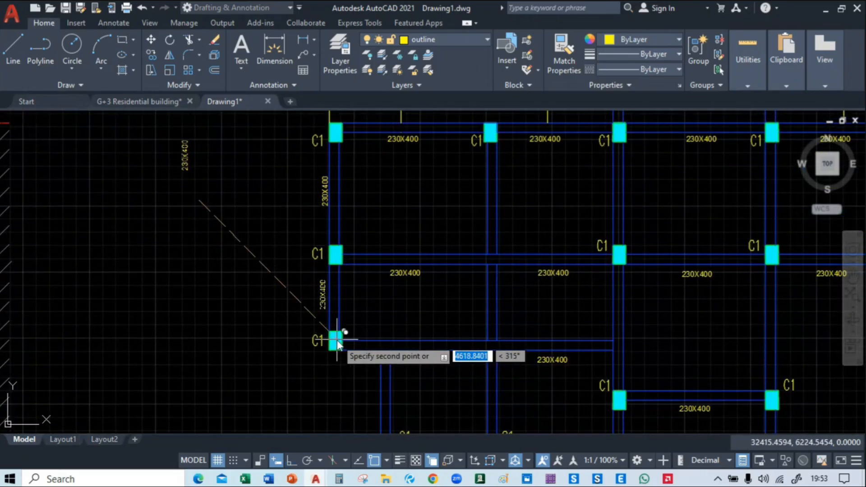
{"action": "left_click", "coordinate": [337, 341]}
Place vertical 230X400 copies along the west side of the second vertical beam, beside its two northern bays
{"action": "middle_click_drag", "start_coordinate": [435, 234], "coordinate": [341, 257]}
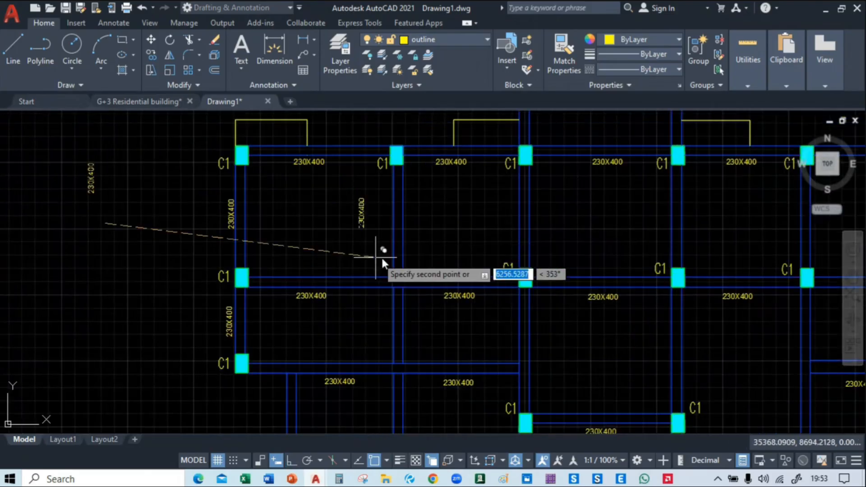
{"action": "left_click", "coordinate": [399, 259]}
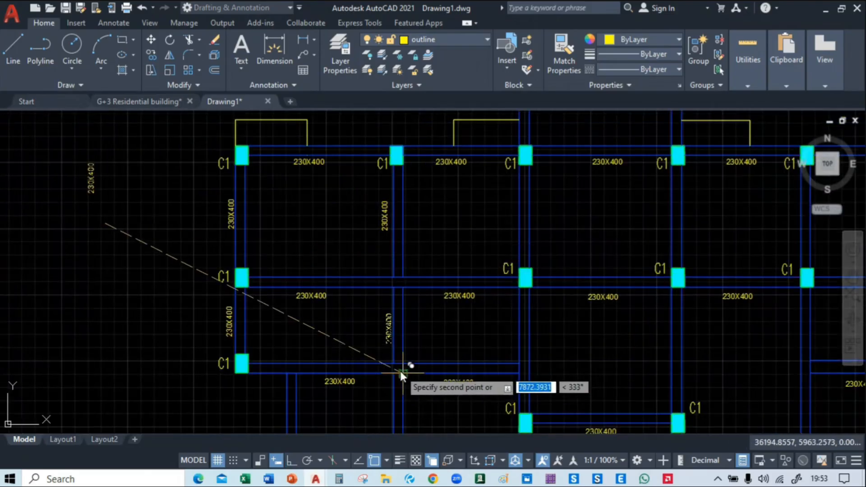
{"action": "left_click", "coordinate": [399, 370]}
Place vertical 230X400 copies west of the two short vertical beam bays running down to the southwest pair of C1 columns
{"action": "middle_click_drag", "start_coordinate": [399, 371], "coordinate": [396, 269]}
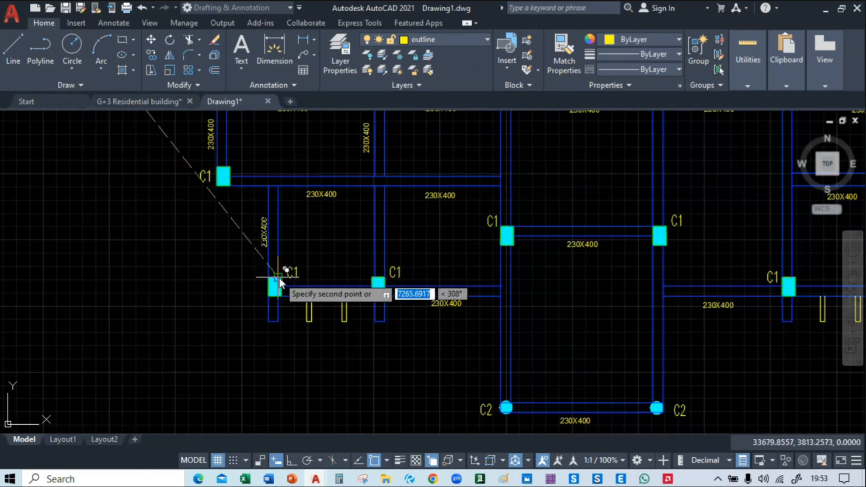
{"action": "scroll", "coordinate": [275, 280], "scroll_direction": "up", "scroll_amount": 2}
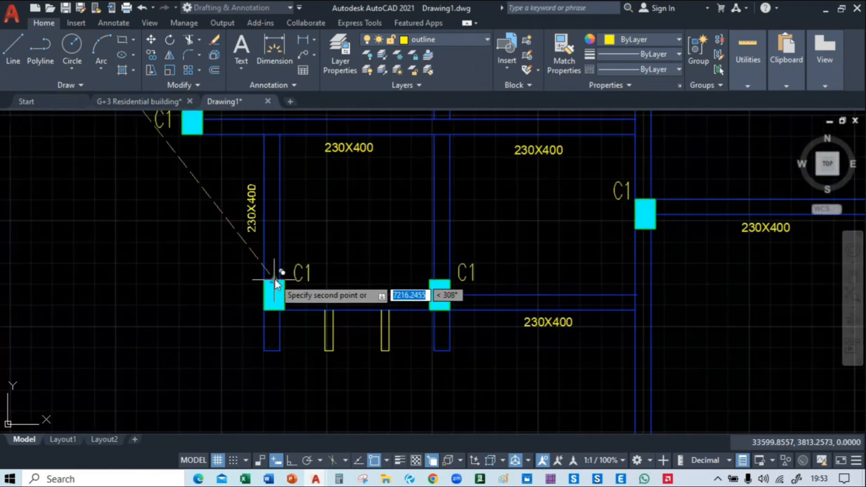
{"action": "middle_click_drag", "start_coordinate": [411, 253], "coordinate": [323, 262]}
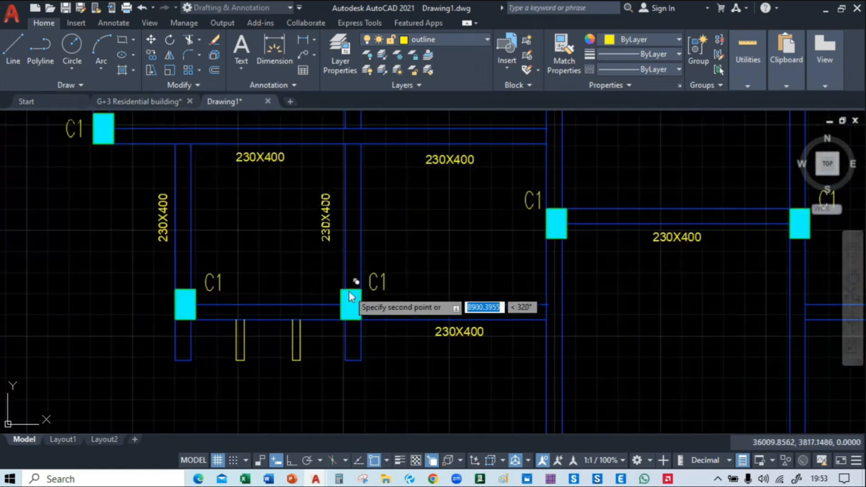
{"action": "left_click", "coordinate": [359, 289]}
Place vertical 230X400 copies along the west side of the third vertical beam, beside its second bay and its north bay
{"action": "middle_click_drag", "start_coordinate": [445, 189], "coordinate": [263, 378]}
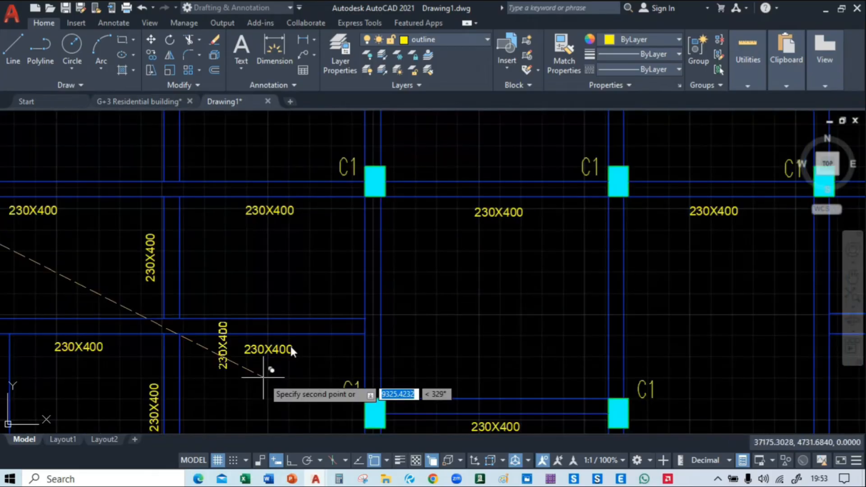
{"action": "middle_click_drag", "start_coordinate": [367, 313], "coordinate": [358, 280]}
{"action": "left_click", "coordinate": [368, 304]}
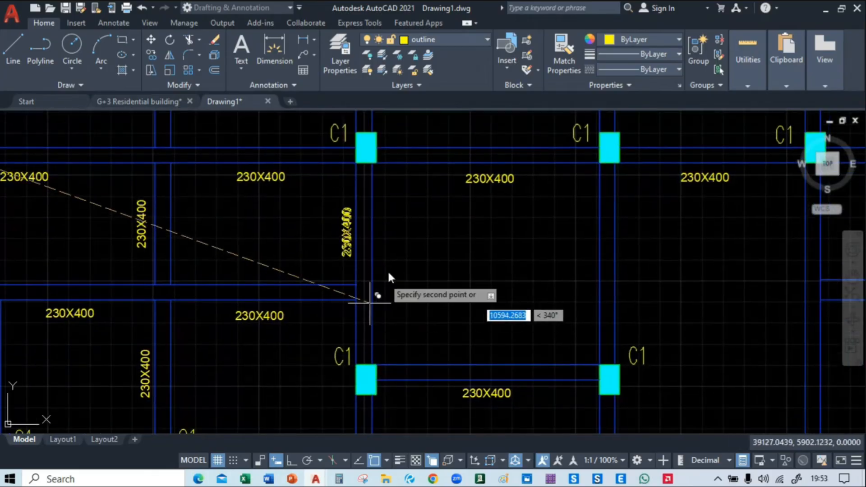
{"action": "middle_click_drag", "start_coordinate": [366, 149], "coordinate": [357, 303]}
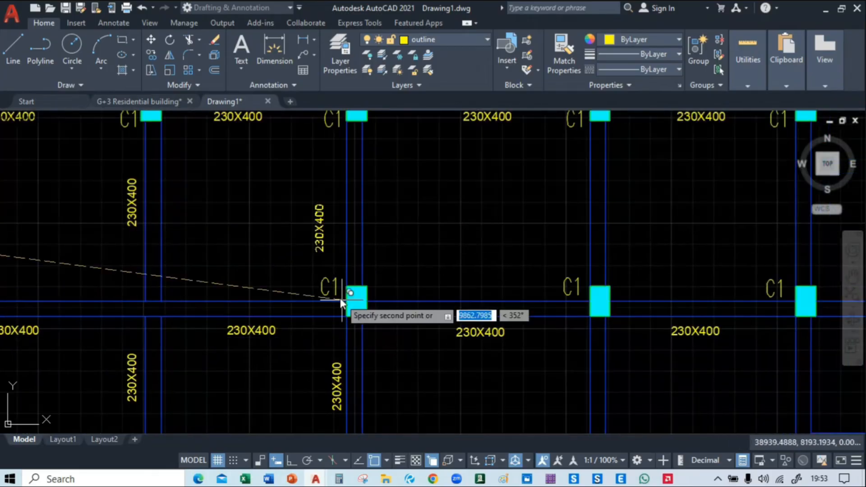
{"action": "left_click", "coordinate": [359, 280]}
Place vertical 230X400 copies west of the north bays of the fourth and fifth vertical beams
{"action": "middle_click_drag", "start_coordinate": [517, 272], "coordinate": [226, 300]}
{"action": "left_click", "coordinate": [314, 300]}
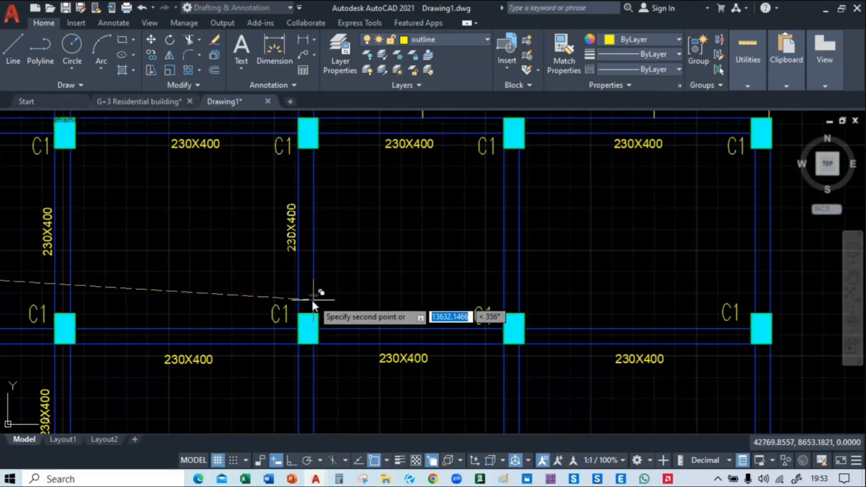
{"action": "middle_click_drag", "start_coordinate": [497, 292], "coordinate": [334, 295]}
{"action": "left_click", "coordinate": [353, 302]}
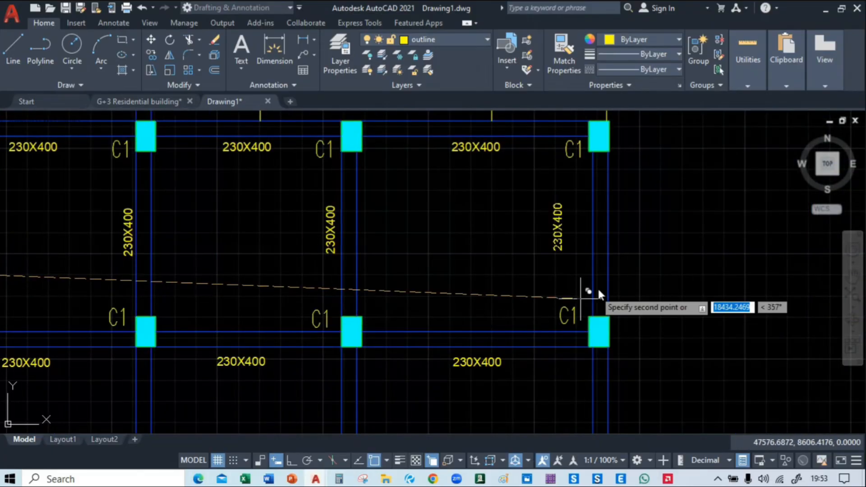
Place vertical 230X400 copies along the west side of the easternmost vertical beam, one beside each of its two bays
{"action": "middle_click_drag", "start_coordinate": [597, 287], "coordinate": [402, 285]}
{"action": "left_click", "coordinate": [410, 296]}
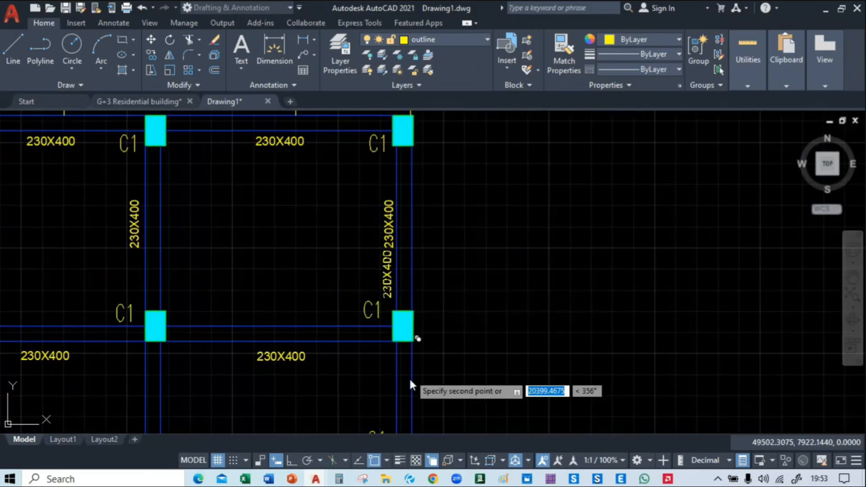
{"action": "middle_click_drag", "start_coordinate": [410, 377], "coordinate": [426, 310]}
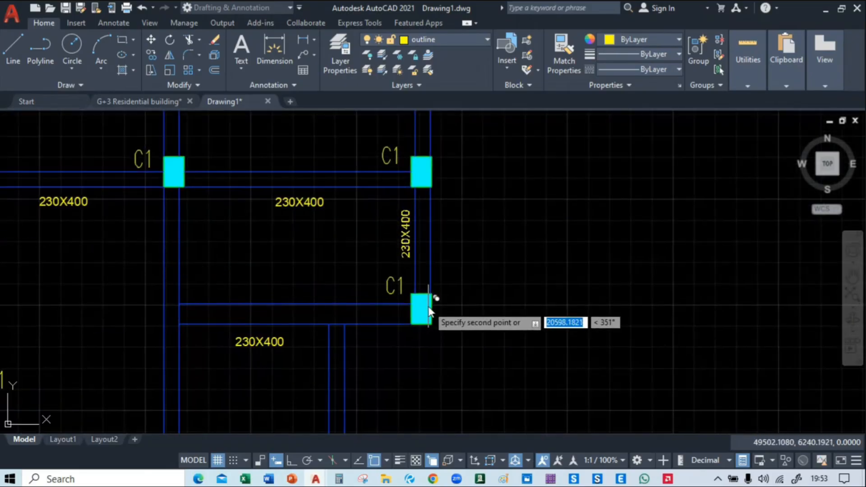
{"action": "left_click", "coordinate": [429, 307]}
Place vertical 230X400 copies west of the fifth vertical beam's long southern bay and the fourth vertical beam's second bay
{"action": "middle_click_drag", "start_coordinate": [286, 395], "coordinate": [480, 235]}
{"action": "middle_click_drag", "start_coordinate": [394, 271], "coordinate": [419, 341]}
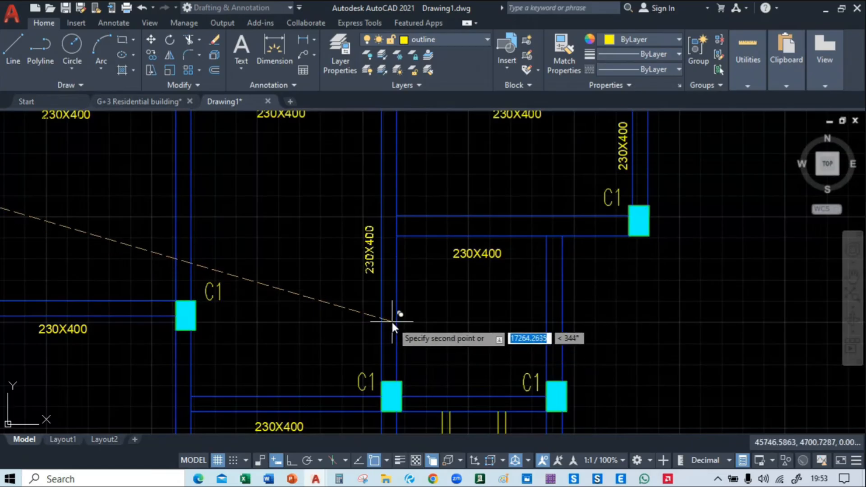
{"action": "left_click", "coordinate": [393, 321]}
{"action": "middle_click_drag", "start_coordinate": [232, 279], "coordinate": [310, 327]}
{"action": "left_click", "coordinate": [266, 315]}
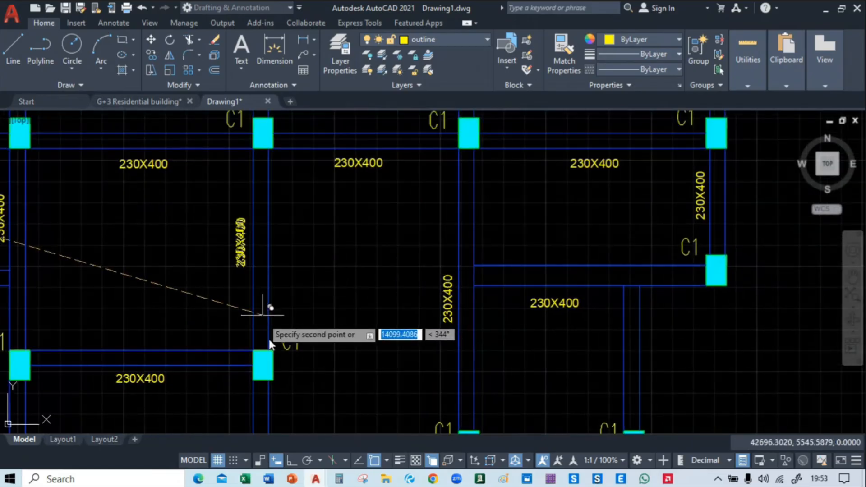
Label the two bays running down to the C2 columns with vertical 230X400 copies, each on its beam's west or inner east side
{"action": "middle_click_drag", "start_coordinate": [276, 374], "coordinate": [315, 152]}
{"action": "left_click", "coordinate": [304, 338]}
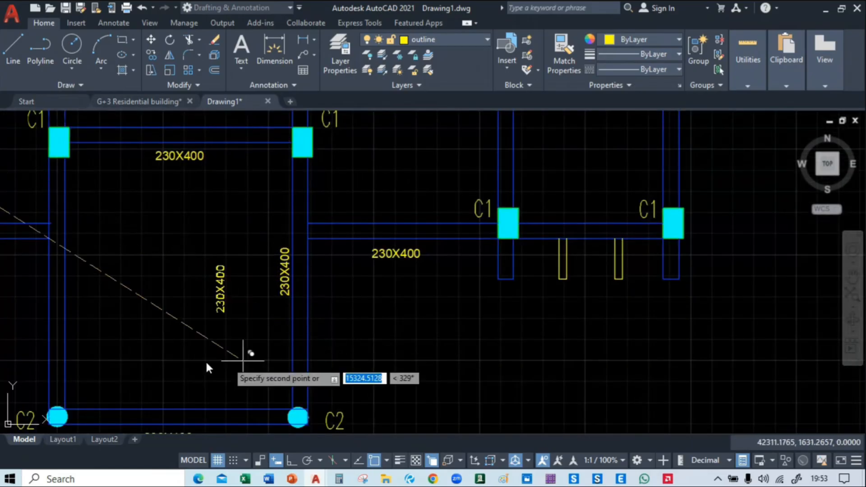
{"action": "middle_click_drag", "start_coordinate": [130, 335], "coordinate": [429, 330]}
{"action": "scroll", "coordinate": [400, 326], "scroll_direction": "down", "scroll_amount": 5}
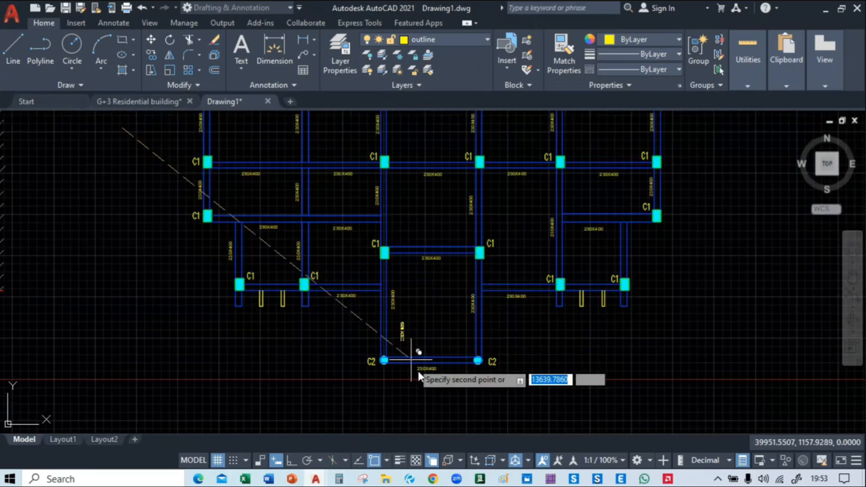
End the copying and delete the spare vertical 230X400 label outside the plan's west side
{"action": "middle_click_drag", "start_coordinate": [576, 368], "coordinate": [532, 421]}
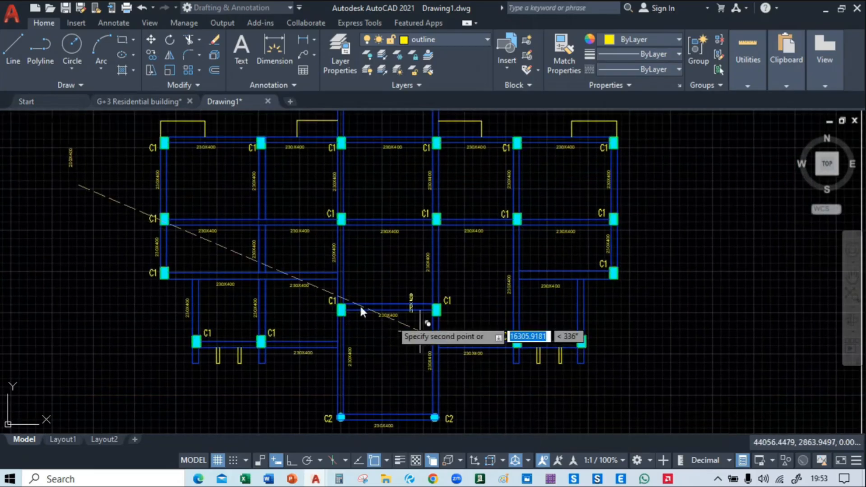
{"action": "mouse_move", "coordinate": [105, 263]}
{"action": "middle_mouse_down"}
{"action": "mouse_move", "coordinate": [183, 236]}
{"action": "mouse_move", "coordinate": [173, 275]}
{"action": "mouse_move", "coordinate": [147, 275]}
{"action": "middle_mouse_up"}
{"action": "left_click", "coordinate": [155, 184]}
{"action": "left_click", "coordinate": [194, 256]}
{"action": "key", "text": "Delete"}
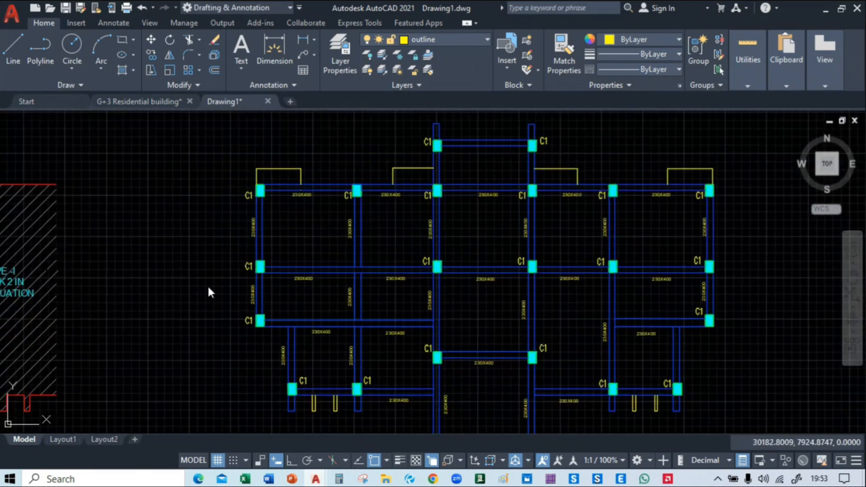
{"action": "mouse_move", "coordinate": [209, 286]}
{"action": "middle_mouse_down"}
{"action": "mouse_move", "coordinate": [138, 149]}
{"action": "mouse_move", "coordinate": [147, 303]}
{"action": "mouse_move", "coordinate": [162, 318]}
{"action": "middle_mouse_up"}
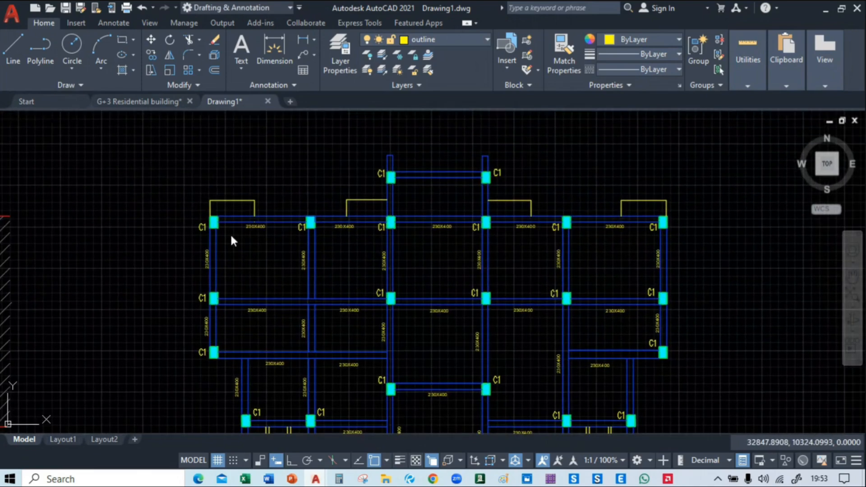
{"action": "scroll", "coordinate": [252, 228], "scroll_direction": "up", "scroll_amount": 6}
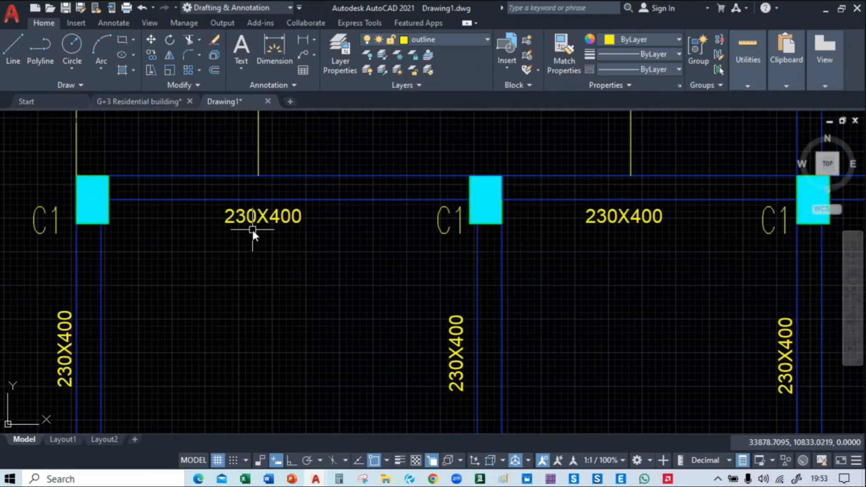
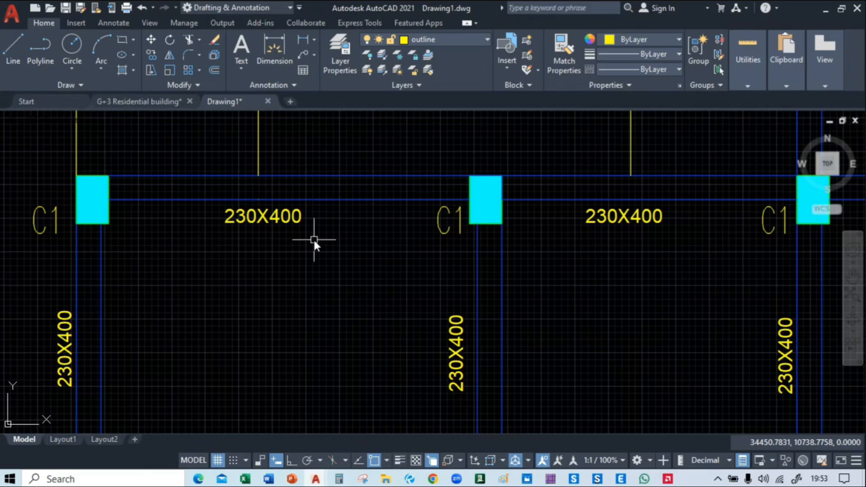
Change the text in the beam size block to 230X450 and save the block definition
{"action": "double_click", "coordinate": [287, 215]}
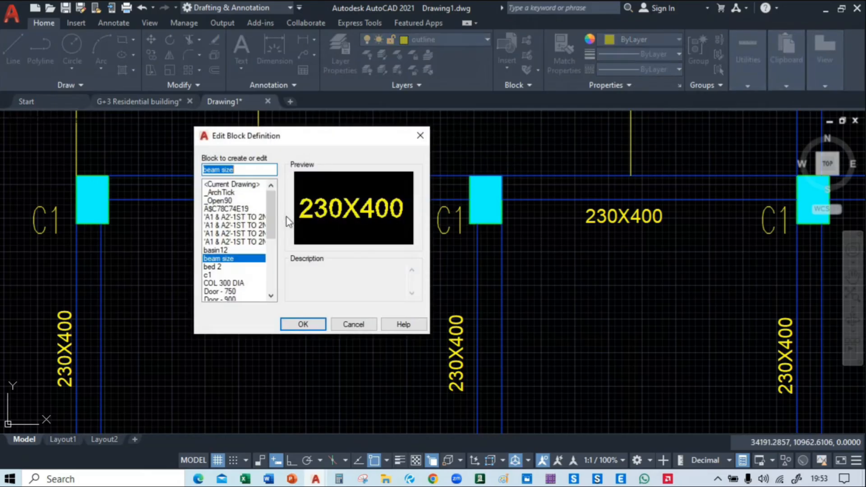
{"action": "left_click", "coordinate": [306, 325]}
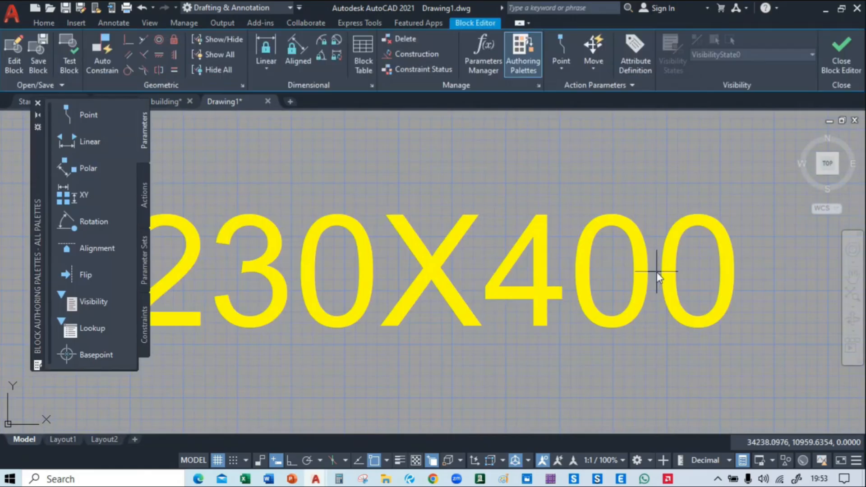
{"action": "left_click", "coordinate": [643, 275]}
{"action": "left_click", "coordinate": [551, 305]}
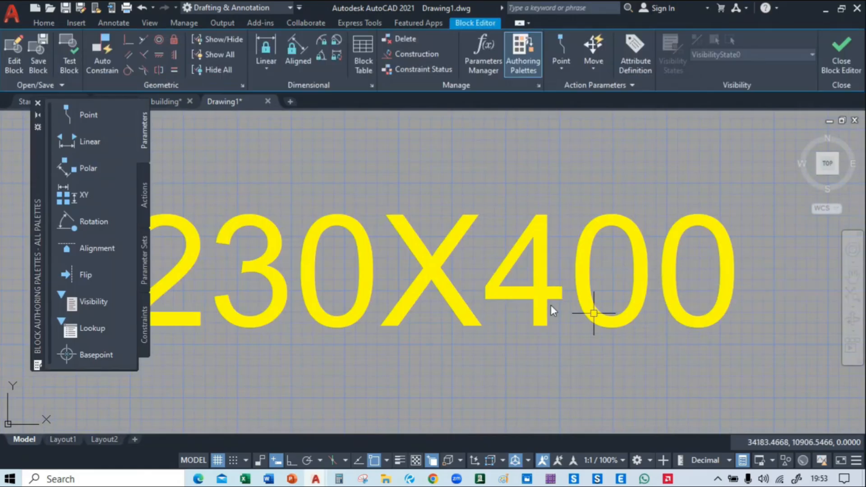
{"action": "scroll", "coordinate": [497, 289], "scroll_direction": "down", "scroll_amount": 4}
{"action": "double_click", "coordinate": [459, 282]}
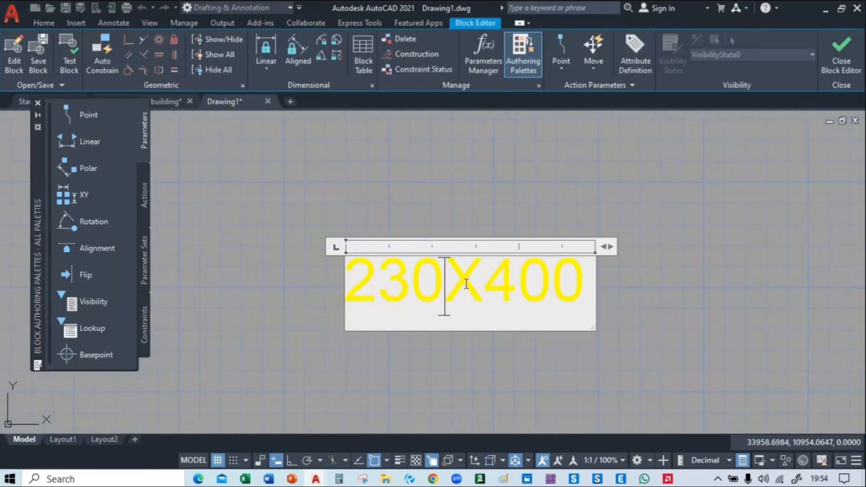
{"action": "left_click", "coordinate": [547, 284]}
{"action": "key", "text": "BackSpace"}
{"action": "type", "text": "5"}
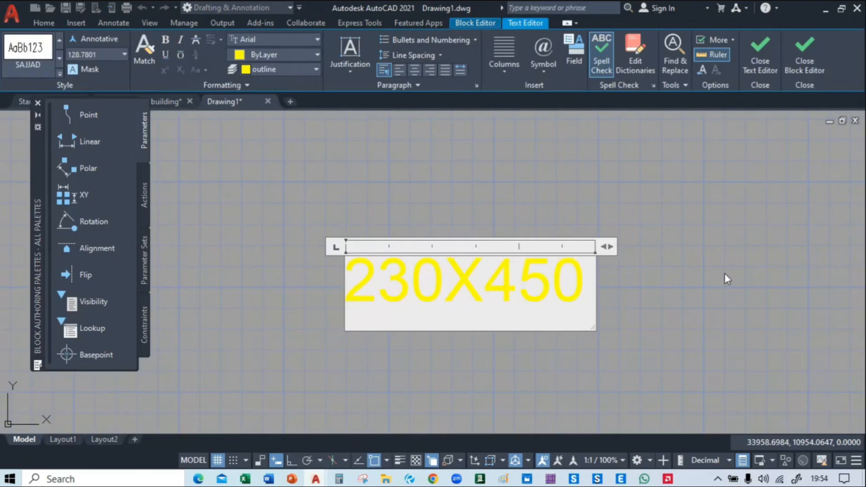
{"action": "left_click", "coordinate": [705, 282]}
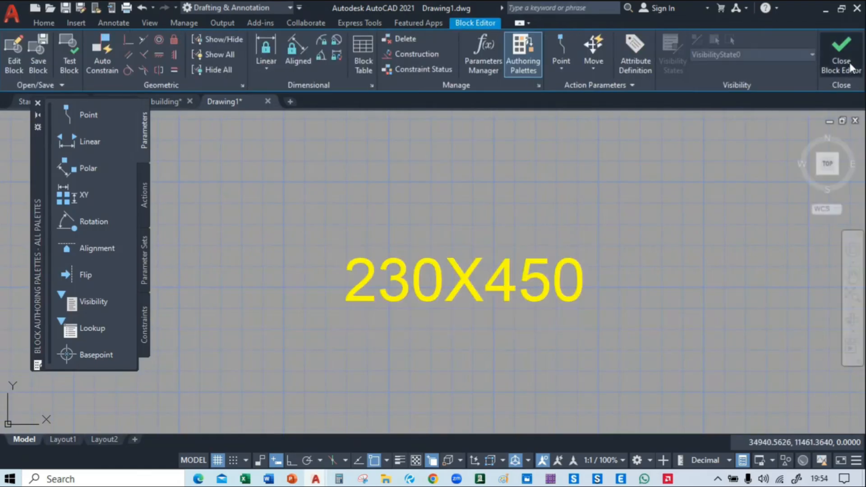
{"action": "left_click", "coordinate": [842, 56]}
{"action": "left_click", "coordinate": [423, 212]}
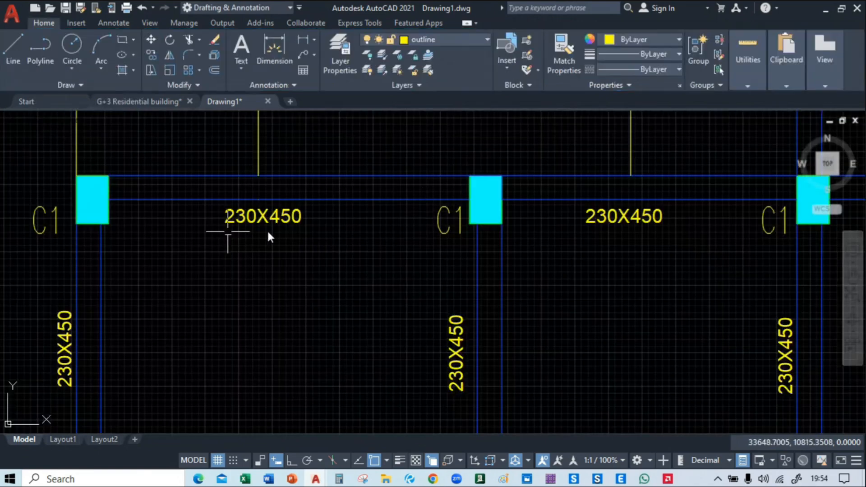
Examine the beam size labels across the whole framing plan to check that the block edit reached every beam
{"action": "middle_click_drag", "start_coordinate": [405, 230], "coordinate": [135, 268]}
{"action": "middle_click_drag", "start_coordinate": [466, 298], "coordinate": [222, 273]}
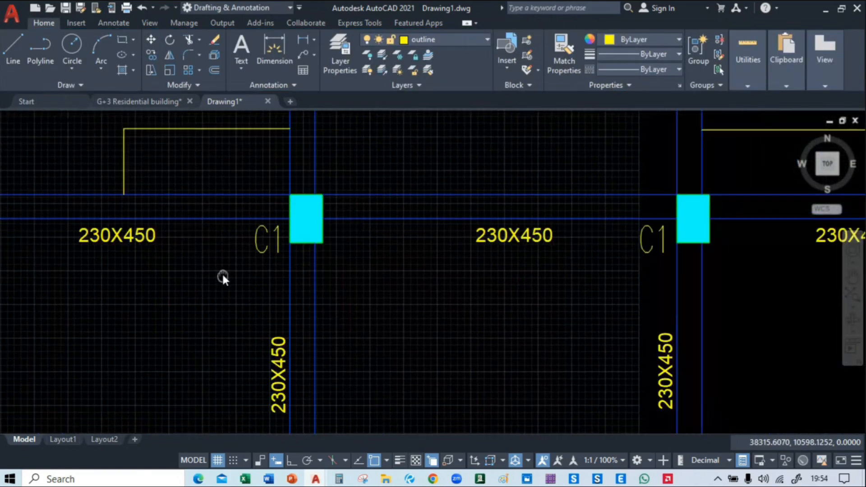
{"action": "middle_click_drag", "start_coordinate": [567, 245], "coordinate": [345, 263]}
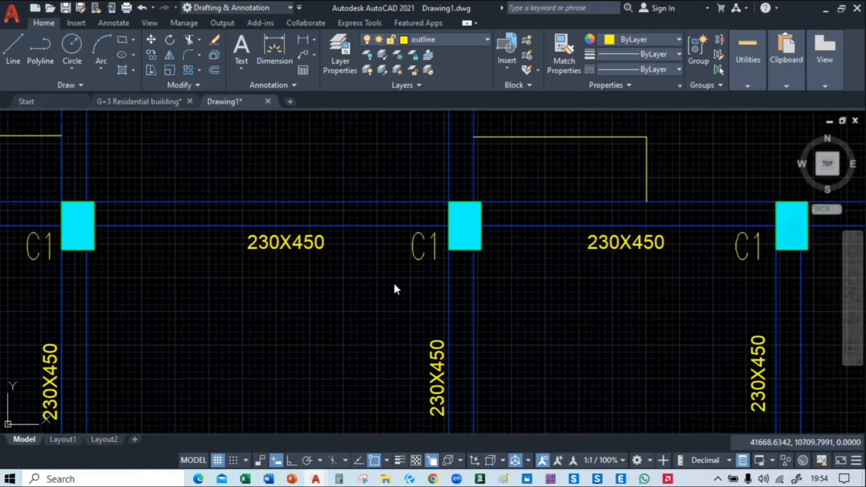
{"action": "middle_click_drag", "start_coordinate": [638, 304], "coordinate": [275, 271]}
{"action": "mouse_move", "coordinate": [630, 323]}
{"action": "middle_mouse_down"}
{"action": "mouse_move", "coordinate": [571, 325]}
{"action": "mouse_move", "coordinate": [394, 184]}
{"action": "mouse_move", "coordinate": [639, 125]}
{"action": "middle_mouse_up"}
{"action": "middle_click_drag", "start_coordinate": [559, 362], "coordinate": [566, 215]}
{"action": "scroll", "coordinate": [584, 272], "scroll_direction": "down", "scroll_amount": 2}
{"action": "mouse_move", "coordinate": [584, 272]}
{"action": "middle_mouse_down"}
{"action": "mouse_move", "coordinate": [618, 197]}
{"action": "mouse_move", "coordinate": [663, 164]}
{"action": "middle_mouse_up"}
{"action": "middle_click_drag", "start_coordinate": [441, 325], "coordinate": [675, 206]}
{"action": "middle_click_drag", "start_coordinate": [437, 247], "coordinate": [590, 356]}
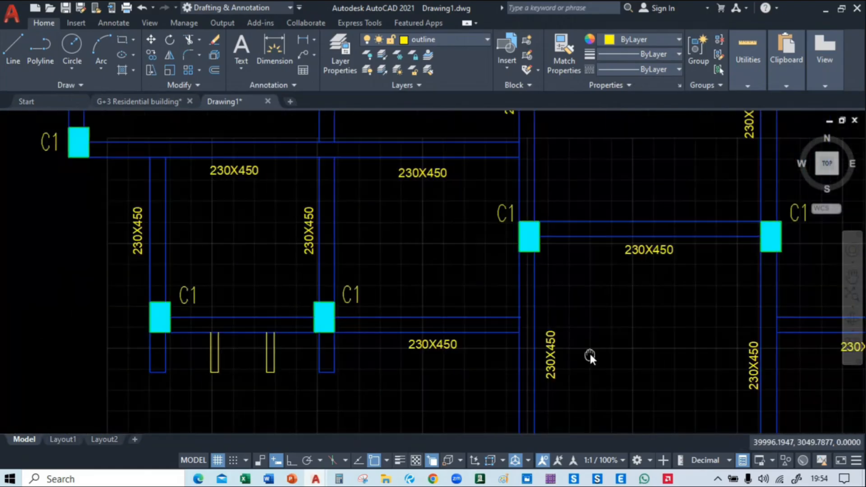
{"action": "middle_click_drag", "start_coordinate": [178, 242], "coordinate": [223, 387]}
{"action": "middle_click_drag", "start_coordinate": [202, 228], "coordinate": [216, 370]}
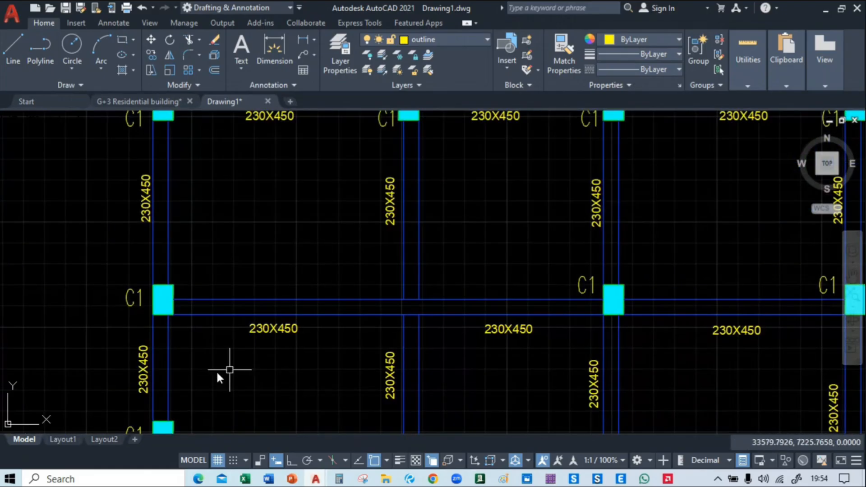
{"action": "middle_click_drag", "start_coordinate": [153, 179], "coordinate": [216, 297]}
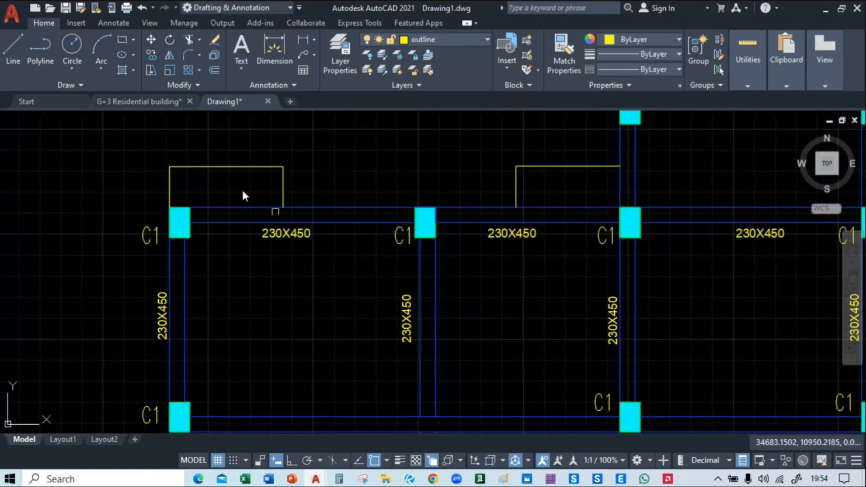
{"action": "scroll", "coordinate": [291, 184], "scroll_direction": "down", "scroll_amount": 3}
{"action": "mouse_move", "coordinate": [367, 145]}
{"action": "middle_mouse_down"}
{"action": "mouse_move", "coordinate": [364, 137]}
{"action": "mouse_move", "coordinate": [382, 184]}
{"action": "middle_mouse_up"}
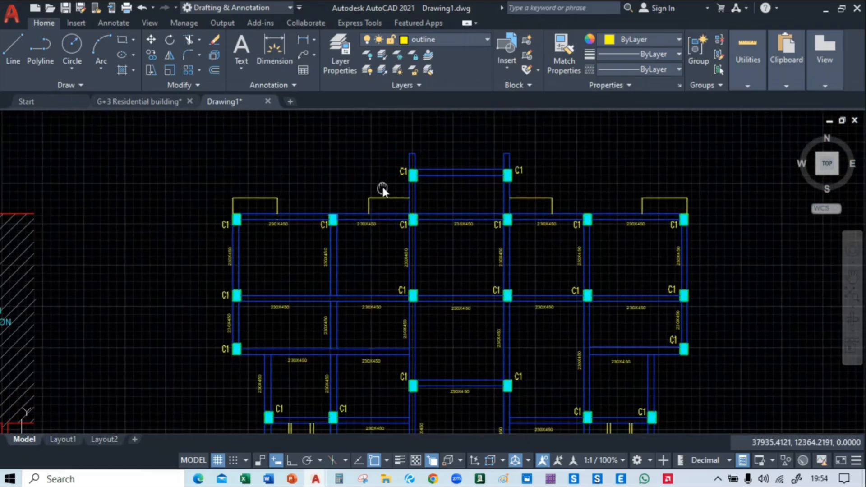
Copy a vertical 230X450 label beside both side beams of the upper projecting bay and above both beam stubs
{"action": "scroll", "coordinate": [256, 250], "scroll_direction": "up", "scroll_amount": 4}
{"action": "middle_click_drag", "start_coordinate": [363, 253], "coordinate": [267, 249]}
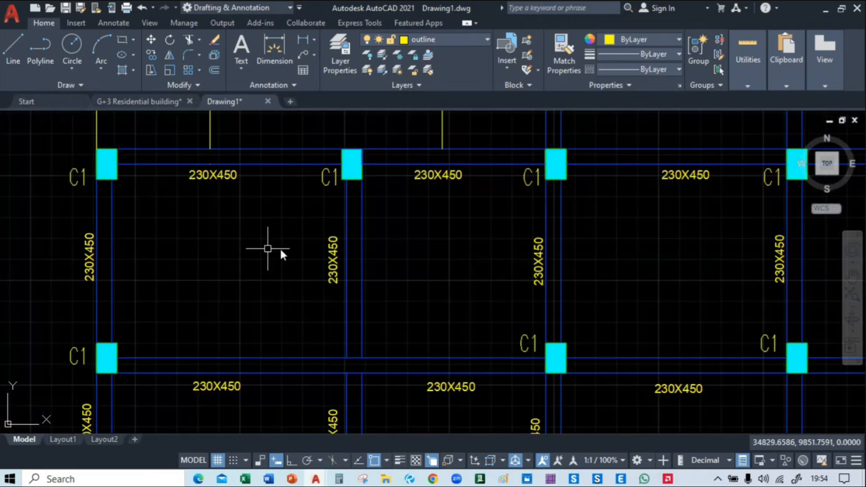
{"action": "left_click", "coordinate": [336, 265]}
{"action": "type", "text": "co"}
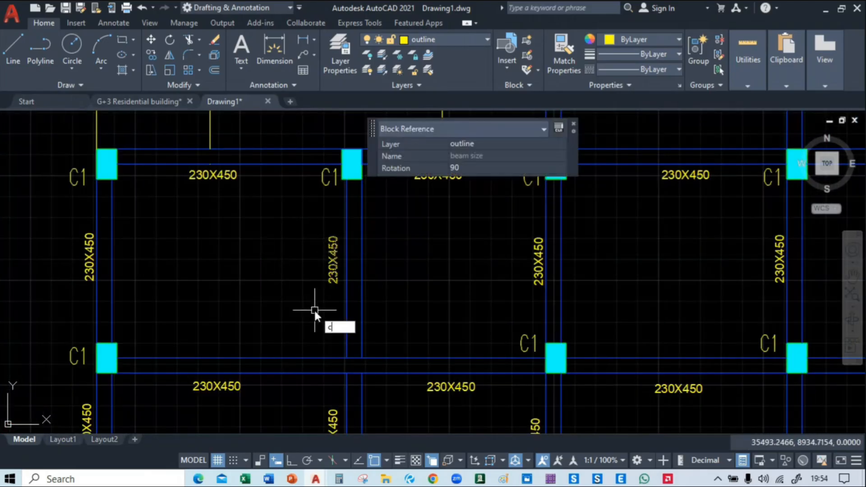
{"action": "key", "text": "Return"}
{"action": "left_click", "coordinate": [314, 303]}
{"action": "middle_click_drag", "start_coordinate": [426, 233], "coordinate": [188, 419]}
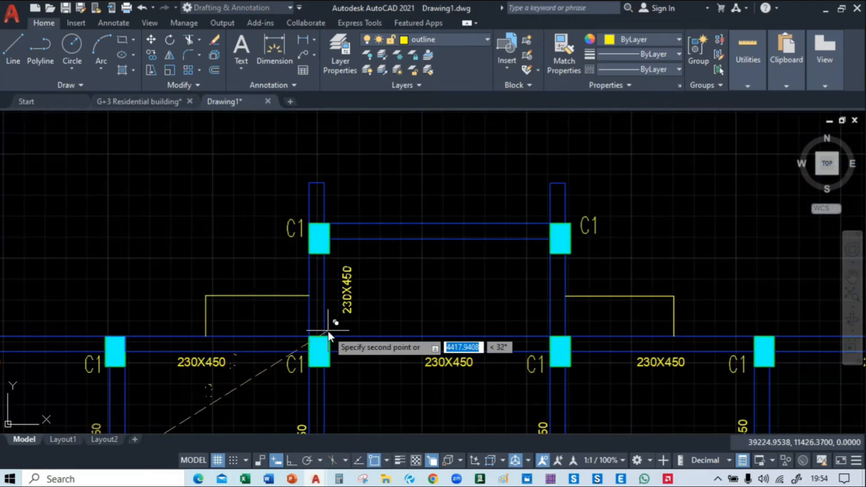
{"action": "left_click", "coordinate": [316, 336]}
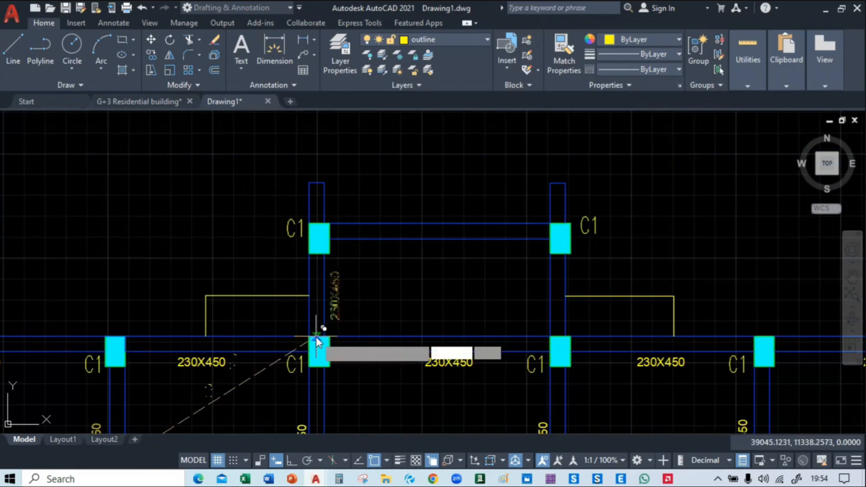
{"action": "left_click", "coordinate": [520, 337]}
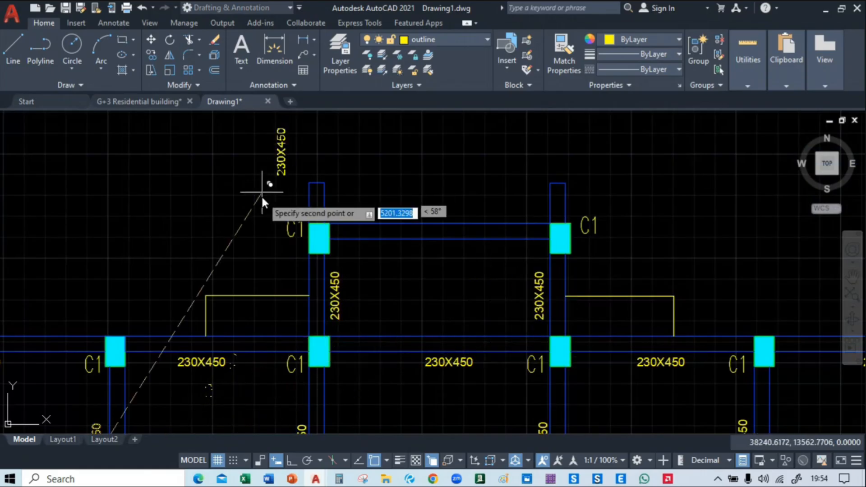
{"action": "left_click", "coordinate": [297, 192]}
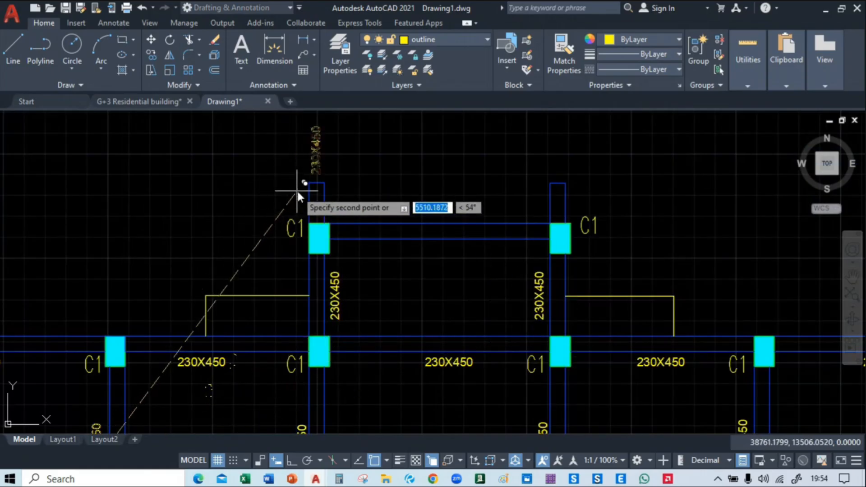
{"action": "left_click", "coordinate": [537, 192]}
Copy the horizontal 230X450 label from the beam below to just above the projecting bay's top beam
{"action": "middle_click_drag", "start_coordinate": [440, 254], "coordinate": [444, 185]}
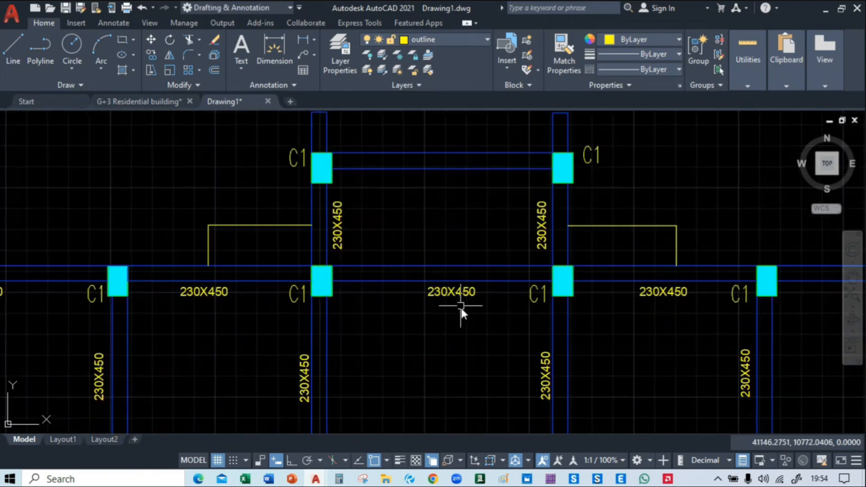
{"action": "type", "text": "co"}
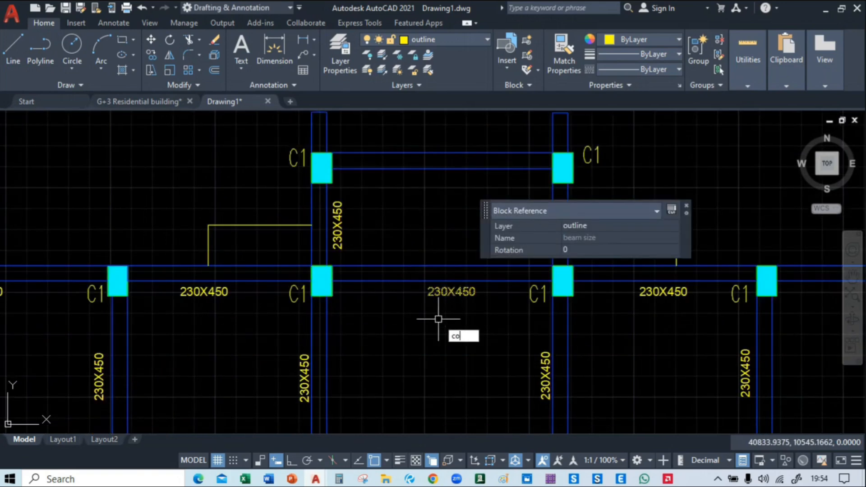
{"action": "key", "text": "Return"}
{"action": "left_click", "coordinate": [440, 315]}
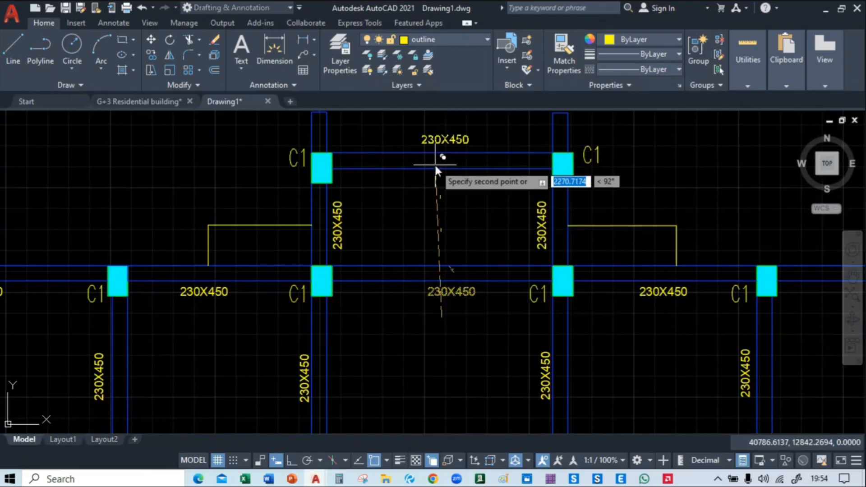
{"action": "left_click", "coordinate": [434, 157]}
Review the labelled framing plan as a whole, then inspect its upper-left bays up close
{"action": "scroll", "coordinate": [400, 233], "scroll_direction": "down", "scroll_amount": 4}
{"action": "scroll", "coordinate": [427, 261], "scroll_direction": "down", "scroll_amount": 2}
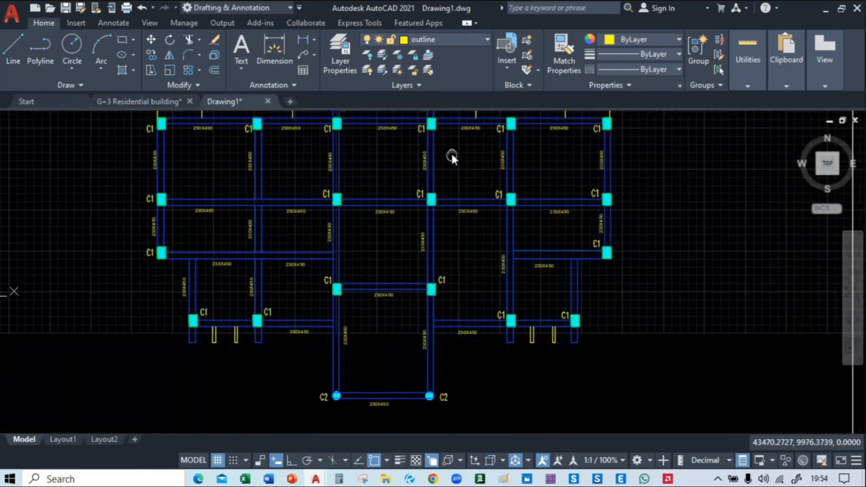
{"action": "scroll", "coordinate": [519, 243], "scroll_direction": "down", "scroll_amount": 3}
{"action": "scroll", "coordinate": [518, 265], "scroll_direction": "up", "scroll_amount": 1}
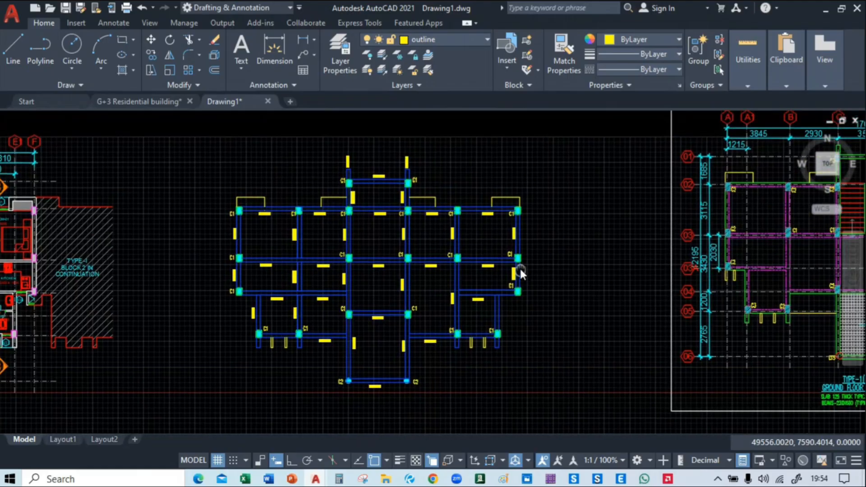
{"action": "scroll", "coordinate": [273, 237], "scroll_direction": "up", "scroll_amount": 2}
{"action": "scroll", "coordinate": [276, 231], "scroll_direction": "up", "scroll_amount": 1}
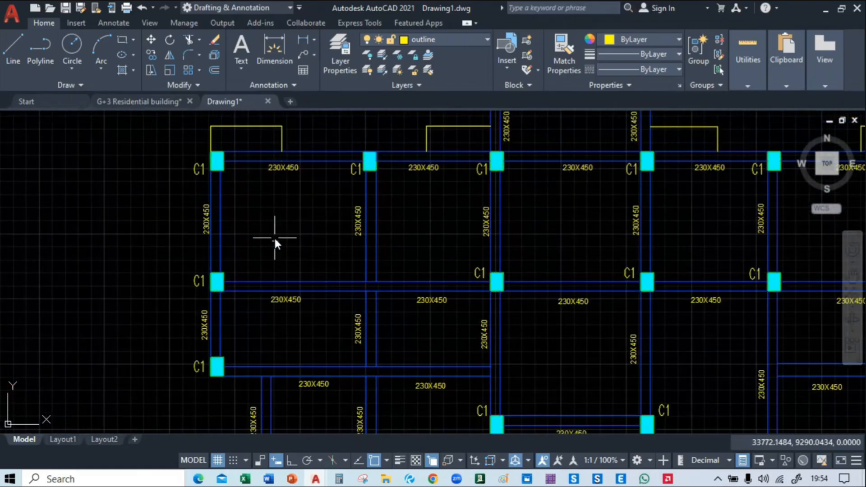
{"action": "mouse_move", "coordinate": [274, 239]}
{"action": "middle_mouse_down"}
{"action": "mouse_move", "coordinate": [267, 146]}
{"action": "mouse_move", "coordinate": [253, 108]}
{"action": "mouse_move", "coordinate": [86, 273]}
{"action": "mouse_move", "coordinate": [280, 157]}
{"action": "mouse_move", "coordinate": [323, 244]}
{"action": "mouse_move", "coordinate": [300, 247]}
{"action": "middle_mouse_up"}
{"action": "scroll", "coordinate": [323, 245], "scroll_direction": "up", "scroll_amount": 2}
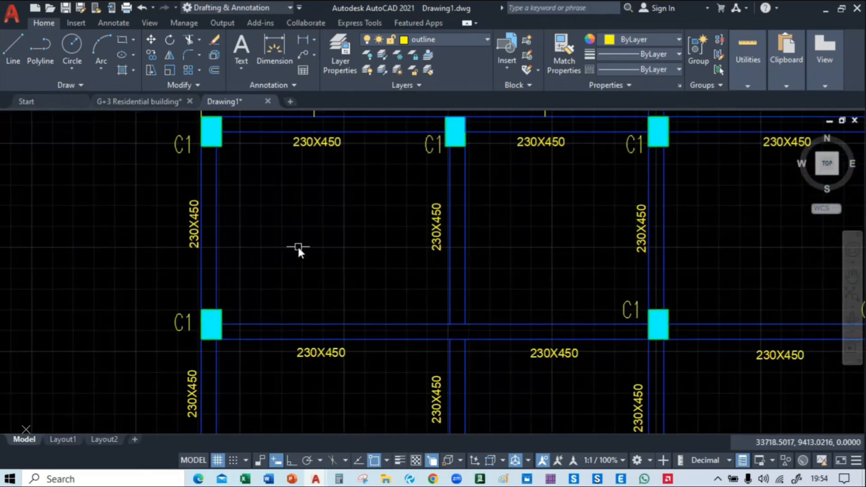
{"action": "scroll", "coordinate": [304, 210], "scroll_direction": "up", "scroll_amount": 2}
{"action": "scroll", "coordinate": [304, 214], "scroll_direction": "down", "scroll_amount": 2}
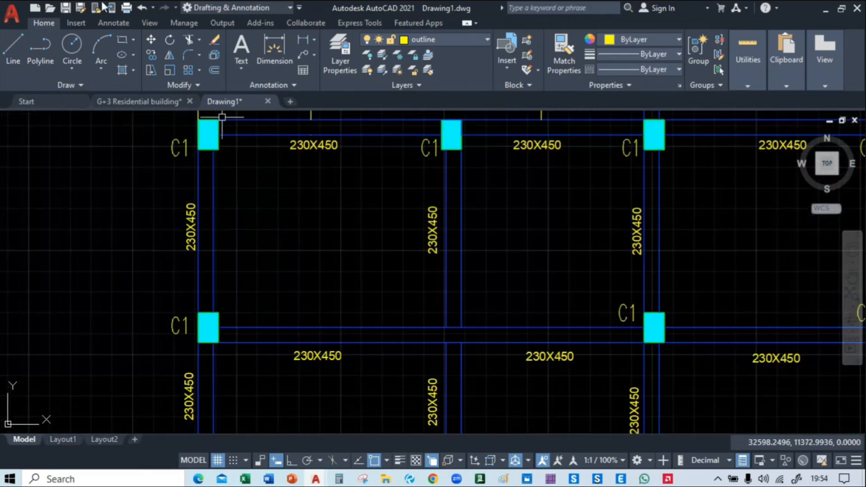
Draw a small circle inside the upper-left bay of the framing plan
{"action": "middle_click_drag", "start_coordinate": [316, 205], "coordinate": [265, 193]}
{"action": "scroll", "coordinate": [265, 194], "scroll_direction": "up", "scroll_amount": 2}
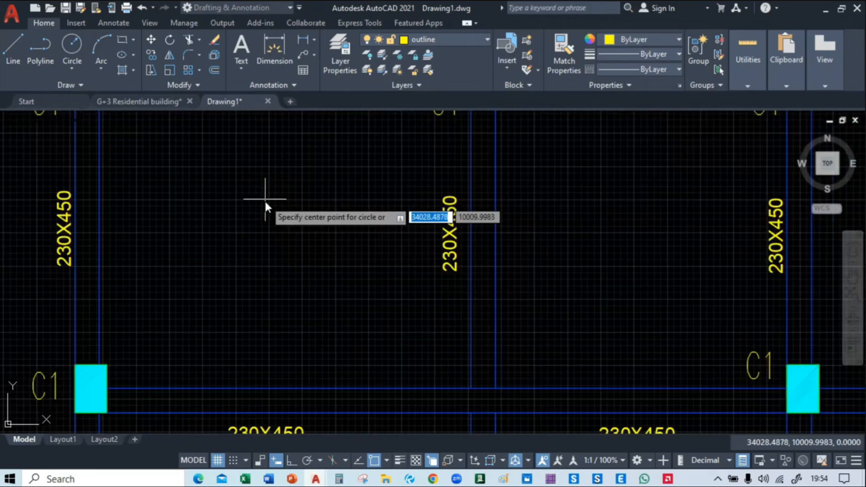
{"action": "left_click", "coordinate": [243, 195]}
{"action": "scroll", "coordinate": [289, 234], "scroll_direction": "down", "scroll_amount": 2}
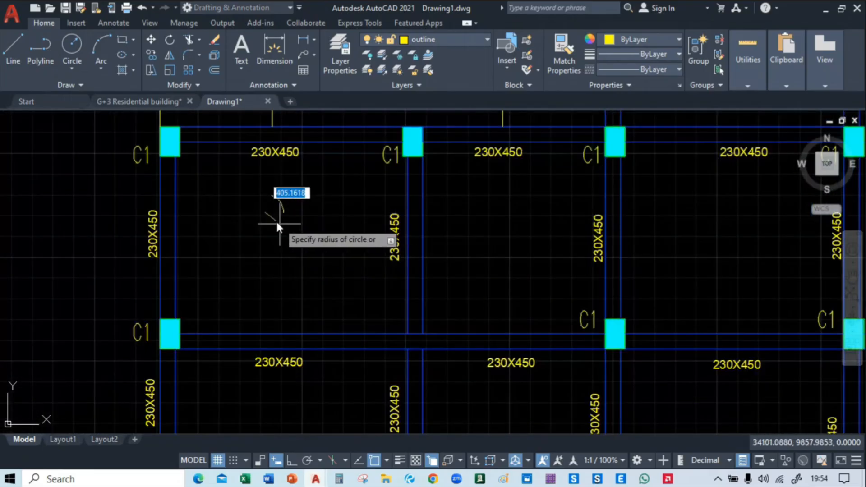
{"action": "left_click", "coordinate": [280, 222]}
{"action": "left_click", "coordinate": [282, 224]}
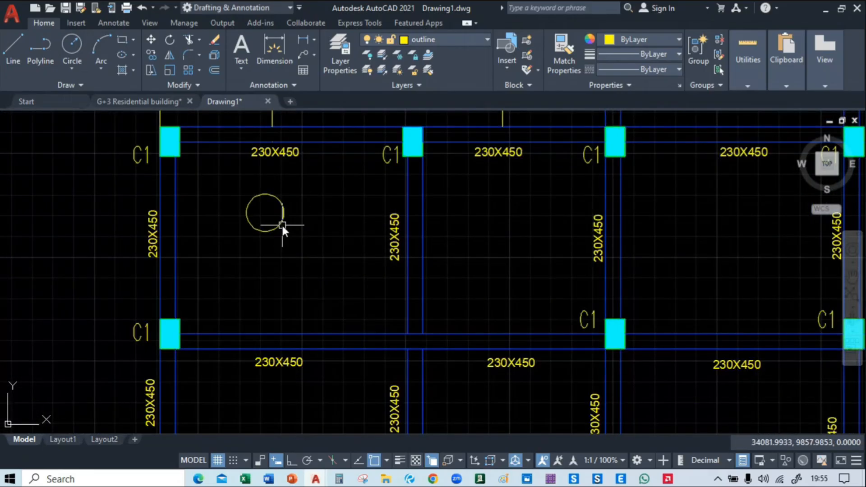
Move the circle from its centre point slightly down and to the right, closer to the middle of the bay
{"action": "type", "text": "m"}
{"action": "key", "text": "Return"}
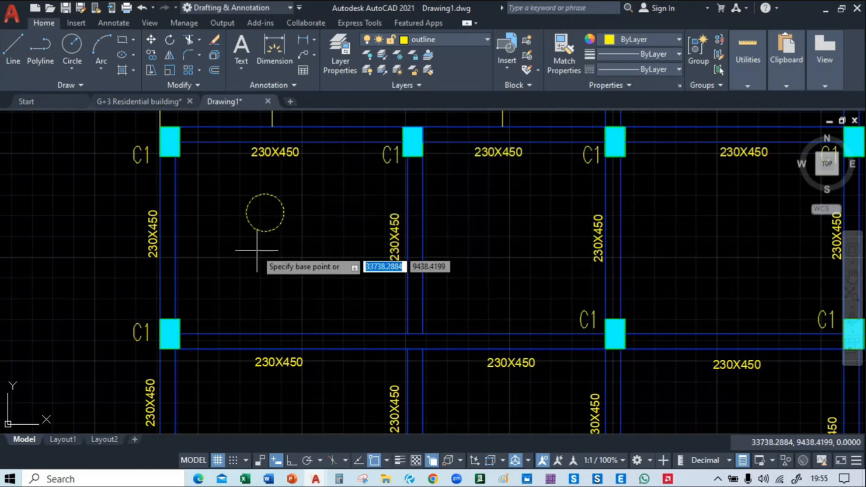
{"action": "scroll", "coordinate": [264, 225], "scroll_direction": "up", "scroll_amount": 2}
{"action": "left_click", "coordinate": [268, 198]}
{"action": "scroll", "coordinate": [321, 265], "scroll_direction": "down", "scroll_amount": 5}
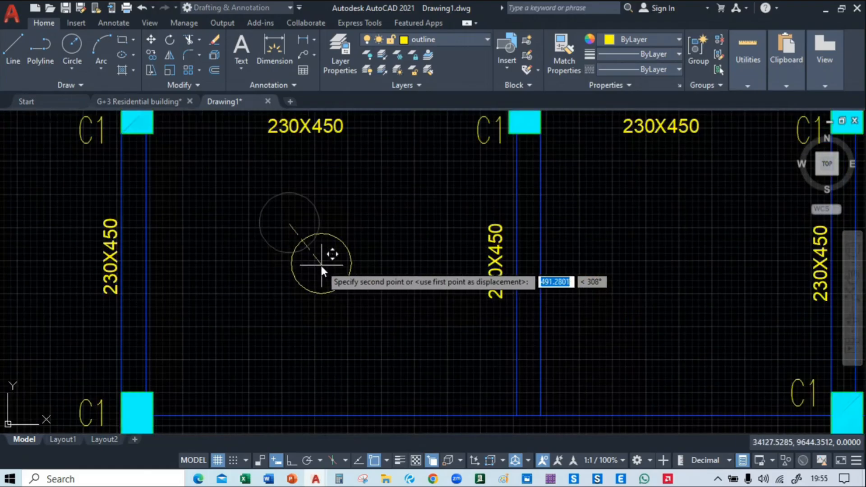
{"action": "scroll", "coordinate": [318, 258], "scroll_direction": "up", "scroll_amount": 6}
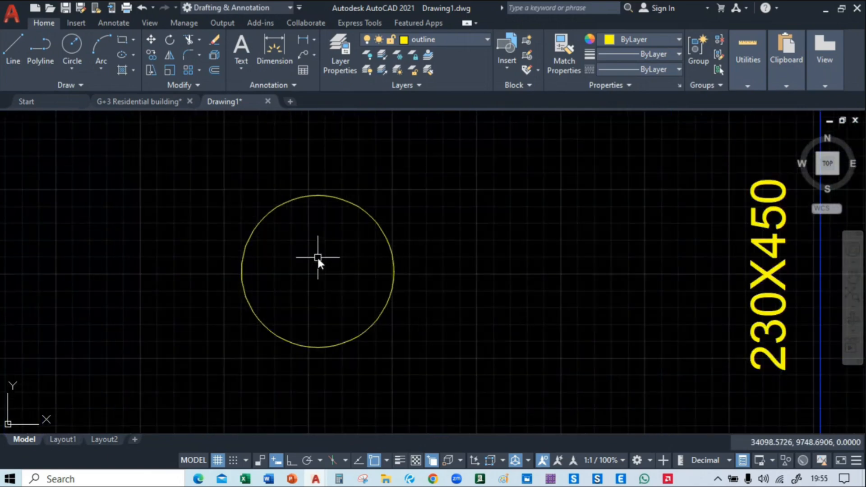
{"action": "scroll", "coordinate": [319, 258], "scroll_direction": "down", "scroll_amount": 4}
{"action": "middle_click_drag", "start_coordinate": [329, 205], "coordinate": [338, 225]}
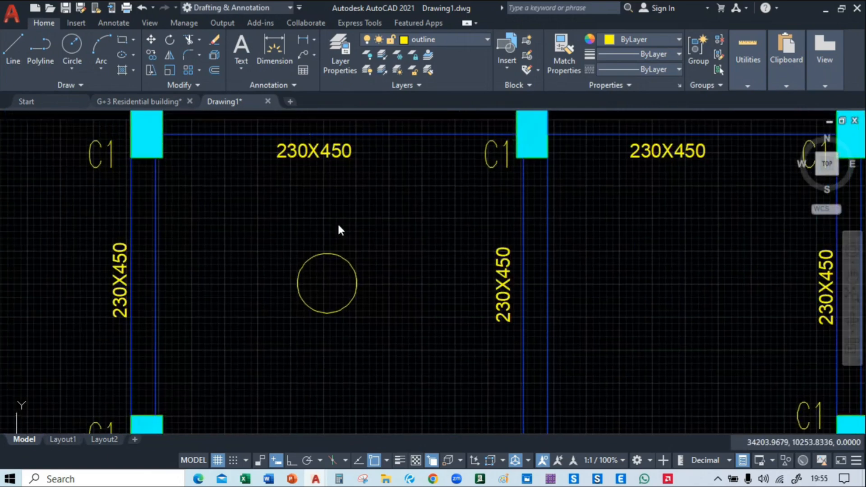
{"action": "double_click", "coordinate": [294, 151]}
{"action": "key", "text": "Escape"}
{"action": "scroll", "coordinate": [258, 216], "scroll_direction": "down", "scroll_amount": 8}
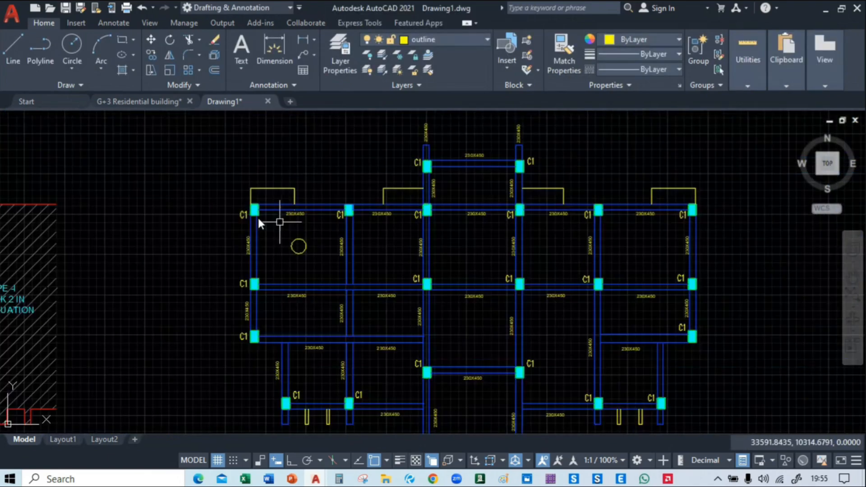
{"action": "scroll", "coordinate": [275, 218], "scroll_direction": "up", "scroll_amount": 5}
{"action": "scroll", "coordinate": [264, 217], "scroll_direction": "down", "scroll_amount": 4}
{"action": "scroll", "coordinate": [265, 219], "scroll_direction": "up", "scroll_amount": 4}
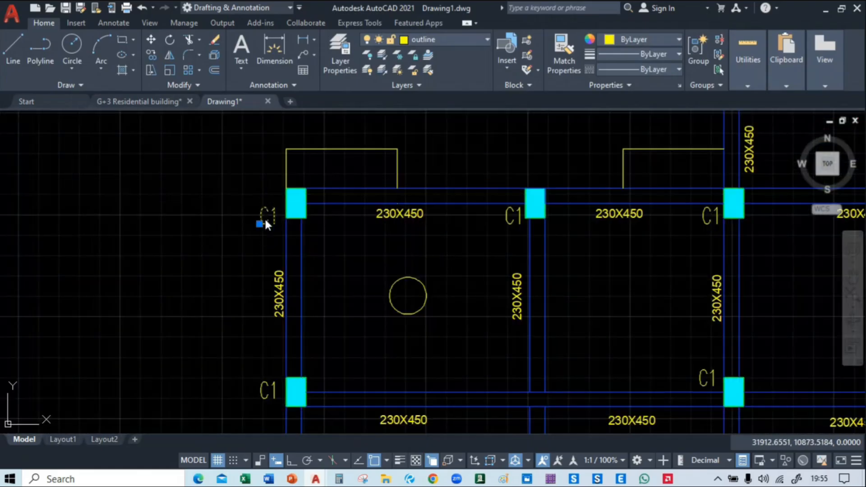
Paste a copy of the C1 column label inside the circle in the upper-left bay
{"action": "left_click", "coordinate": [403, 270]}
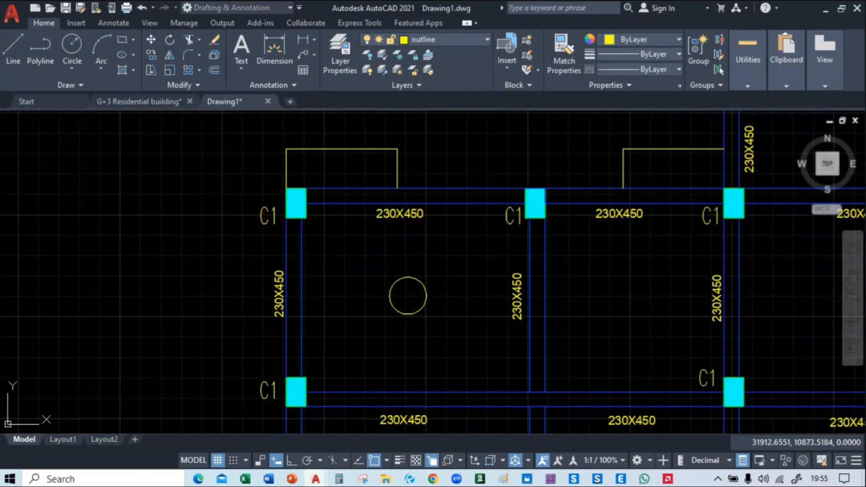
{"action": "key", "text": "ctrl+v"}
{"action": "scroll", "coordinate": [401, 291], "scroll_direction": "up", "scroll_amount": 4}
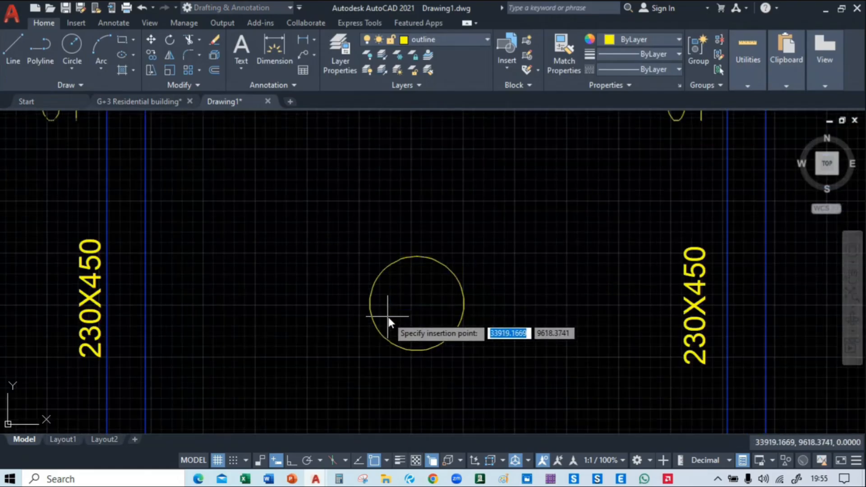
{"action": "left_click", "coordinate": [388, 311]}
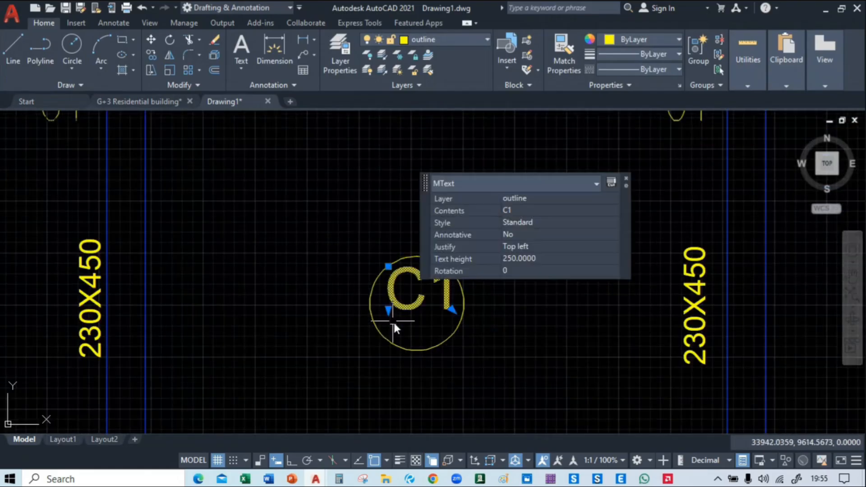
Change the pasted label inside the circle to read S1
{"action": "left_click", "coordinate": [416, 303]}
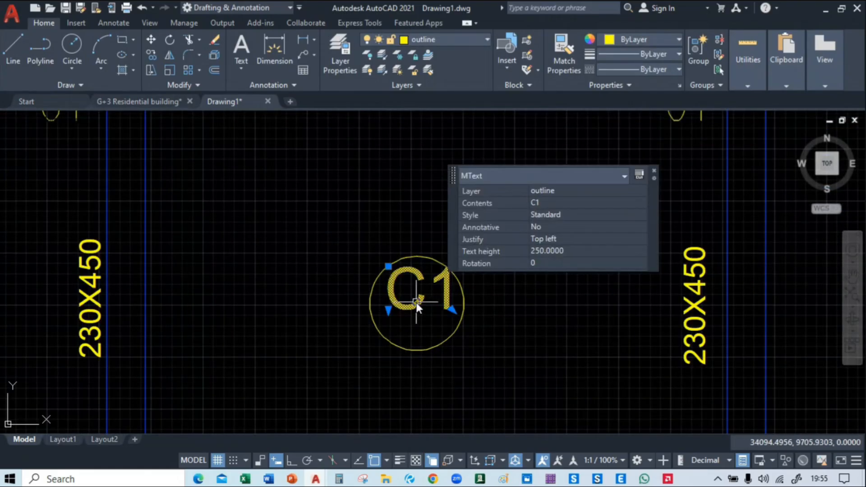
{"action": "double_click", "coordinate": [416, 302]}
{"action": "key", "text": "BackSpace"}
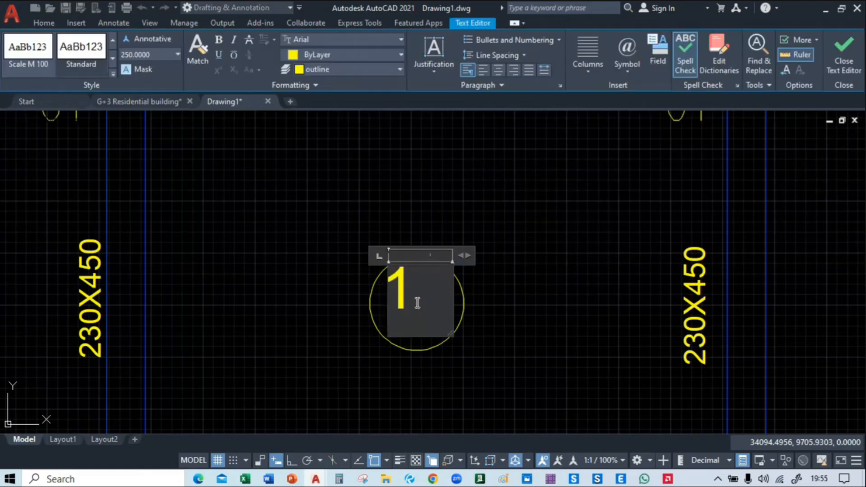
{"action": "type", "text": "S"}
{"action": "left_click", "coordinate": [491, 350]}
Move the S1 text slightly down so it sits centred inside the circle
{"action": "left_click", "coordinate": [411, 294]}
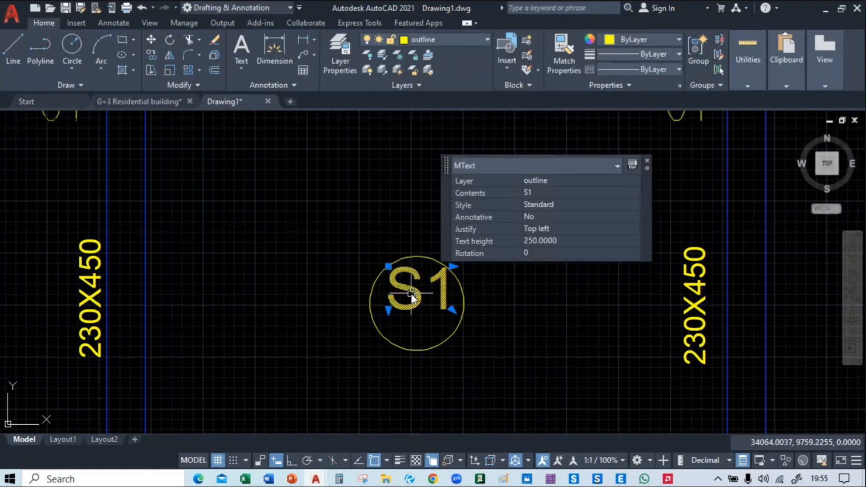
{"action": "mouse_move", "coordinate": [412, 298]}
{"action": "left_mouse_down"}
{"action": "mouse_move", "coordinate": [421, 287]}
{"action": "mouse_move", "coordinate": [419, 304]}
{"action": "left_mouse_up"}
{"action": "scroll", "coordinate": [402, 231], "scroll_direction": "down", "scroll_amount": 4}
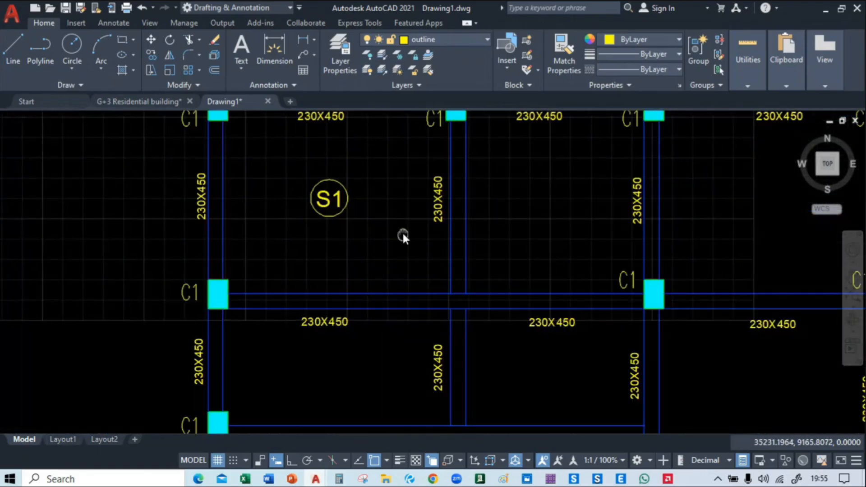
{"action": "middle_click_drag", "start_coordinate": [402, 231], "coordinate": [418, 304]}
{"action": "scroll", "coordinate": [361, 303], "scroll_direction": "up", "scroll_amount": 2}
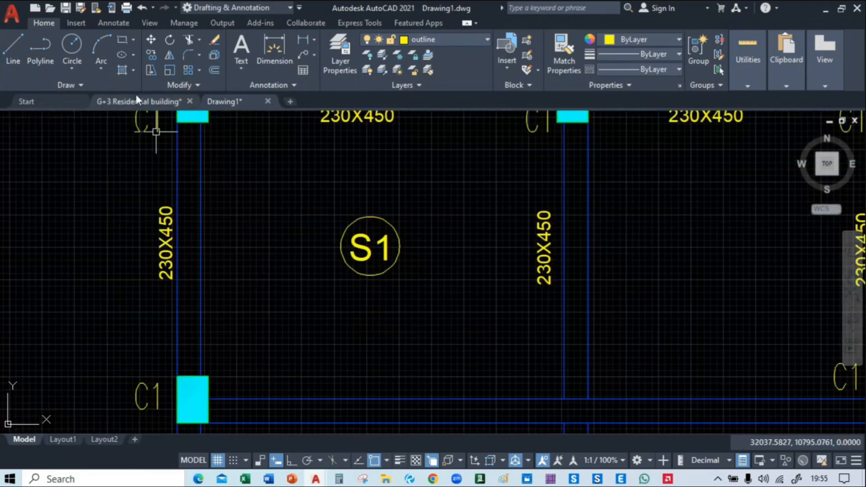
{"action": "middle_click_drag", "start_coordinate": [282, 227], "coordinate": [287, 248]}
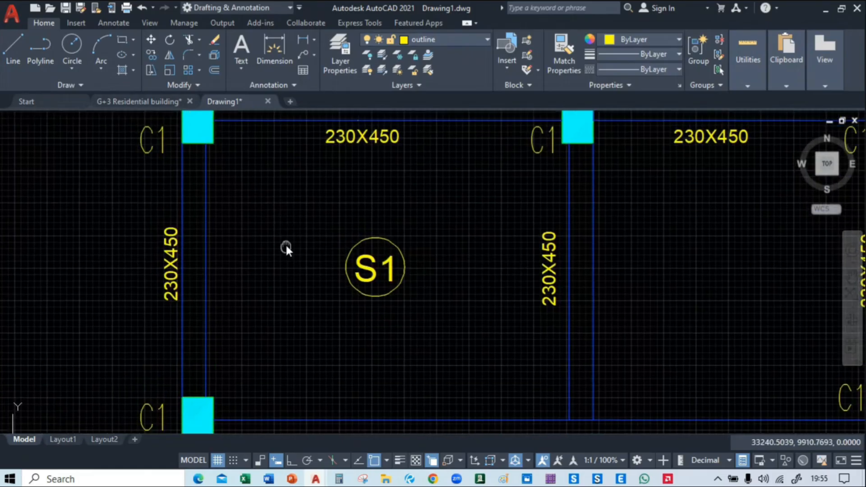
{"action": "double_click", "coordinate": [329, 141]}
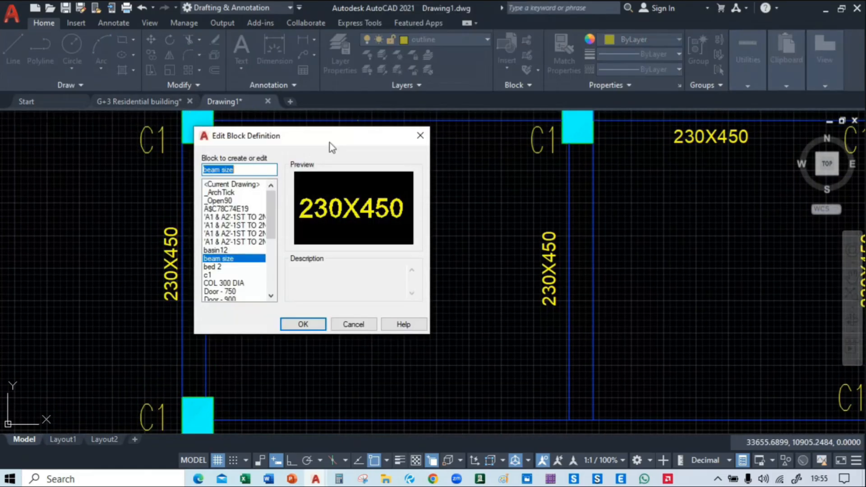
{"action": "key", "text": "Escape"}
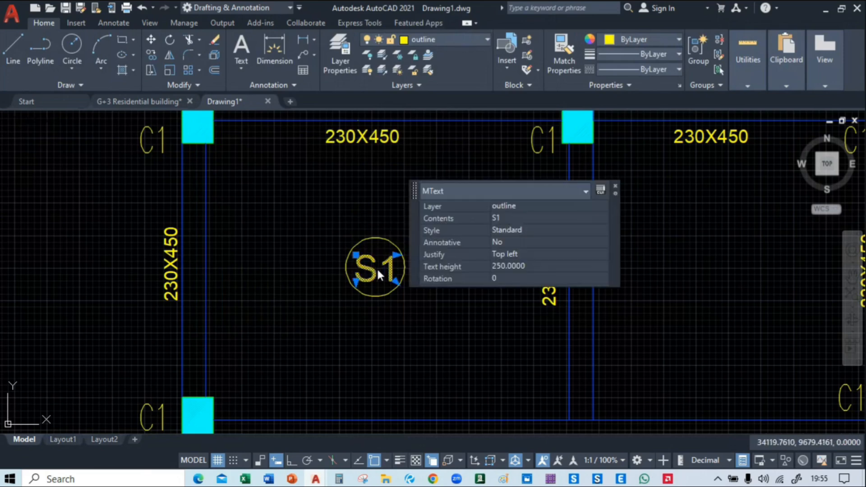
{"action": "double_click", "coordinate": [377, 267]}
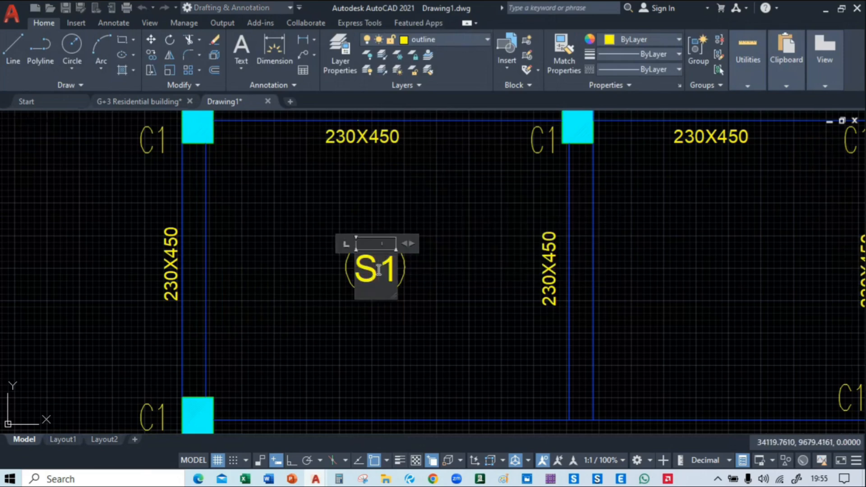
{"action": "left_click", "coordinate": [405, 337]}
Paste another C1 label just below the S1 circle and scale it down to a text height of about 151
{"action": "key", "text": "ctrl+v"}
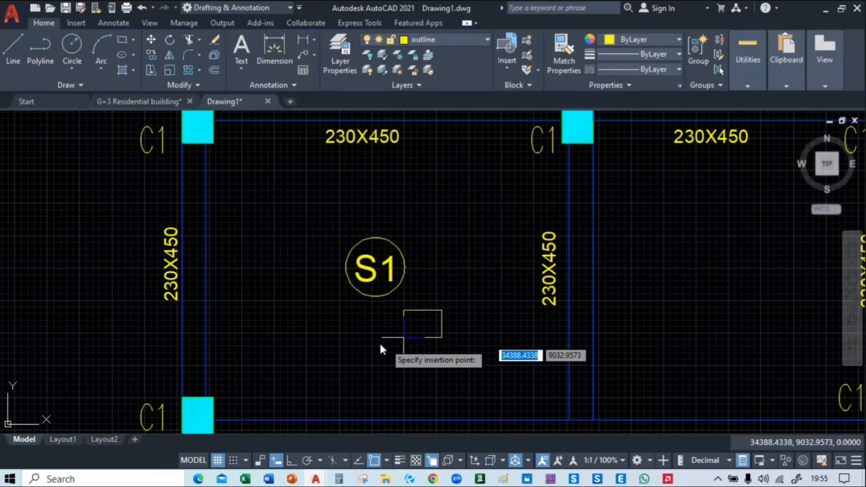
{"action": "left_click", "coordinate": [358, 334]}
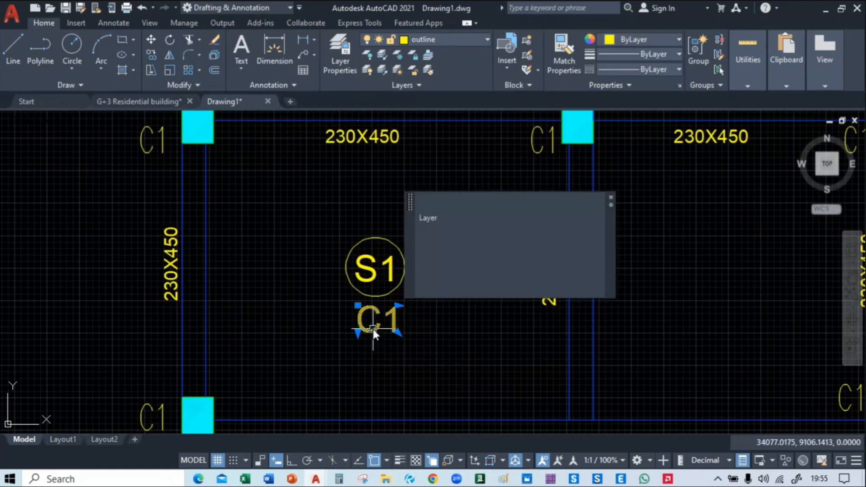
{"action": "type", "text": "sc"}
{"action": "key", "text": "Return"}
{"action": "left_click", "coordinate": [397, 332]}
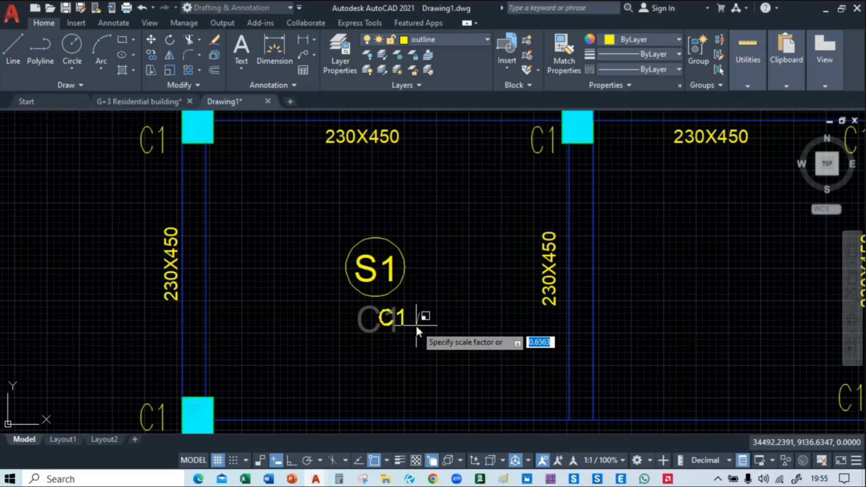
{"action": "left_click", "coordinate": [416, 325]}
Move the reduced C1 label to just beneath the middle of the S1 circle
{"action": "left_click", "coordinate": [394, 321]}
{"action": "type", "text": "m"}
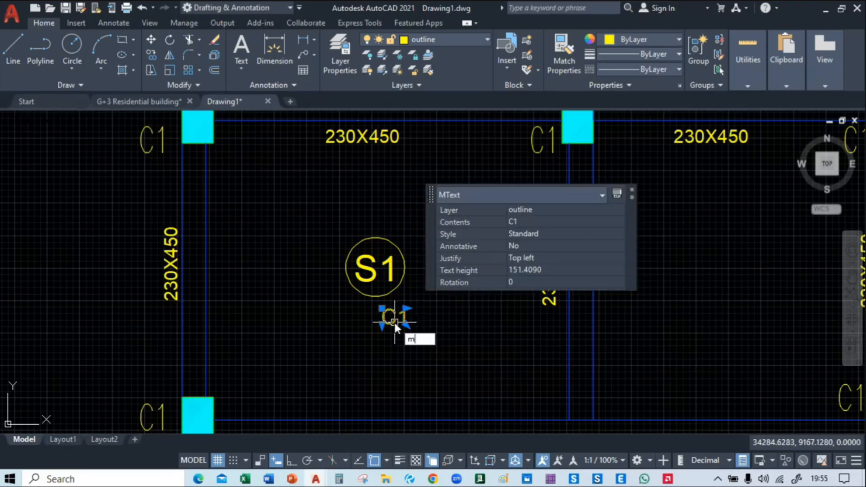
{"action": "key", "text": "Return"}
{"action": "scroll", "coordinate": [394, 321], "scroll_direction": "up", "scroll_amount": 4}
{"action": "left_click", "coordinate": [392, 318]}
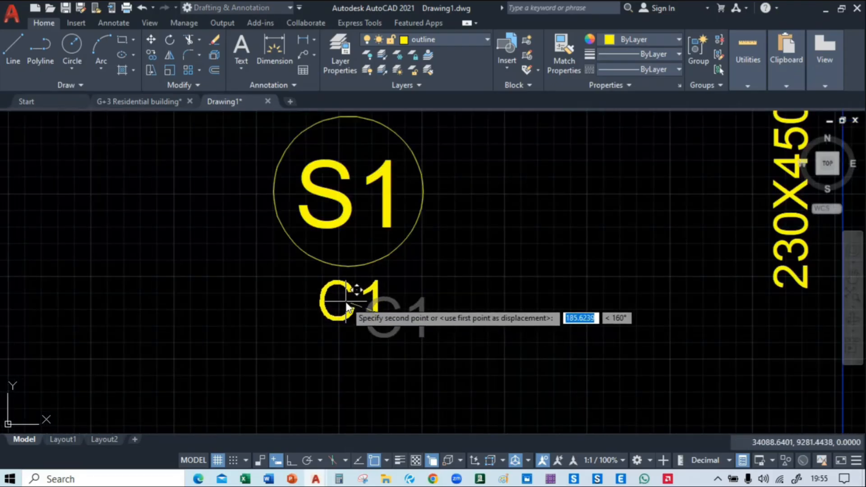
{"action": "left_click", "coordinate": [347, 310]}
Replace the text of the small label below the S1 circle with 125
{"action": "left_click", "coordinate": [345, 315]}
{"action": "double_click", "coordinate": [341, 319]}
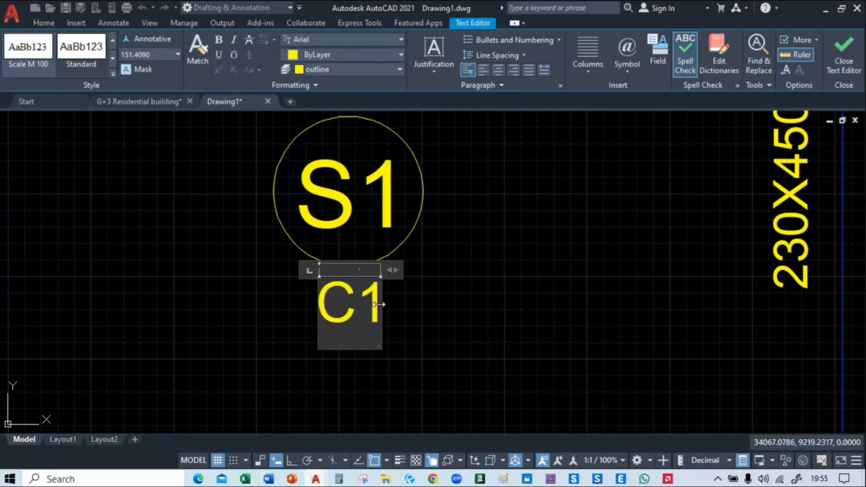
{"action": "key", "text": "BackSpace"}
{"action": "key", "text": "BackSpace"}
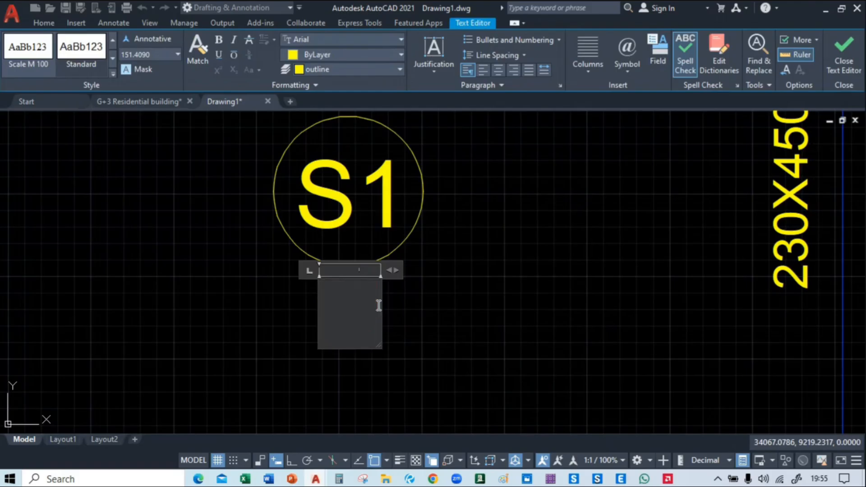
{"action": "type", "text": "125"}
{"action": "left_click", "coordinate": [499, 308]}
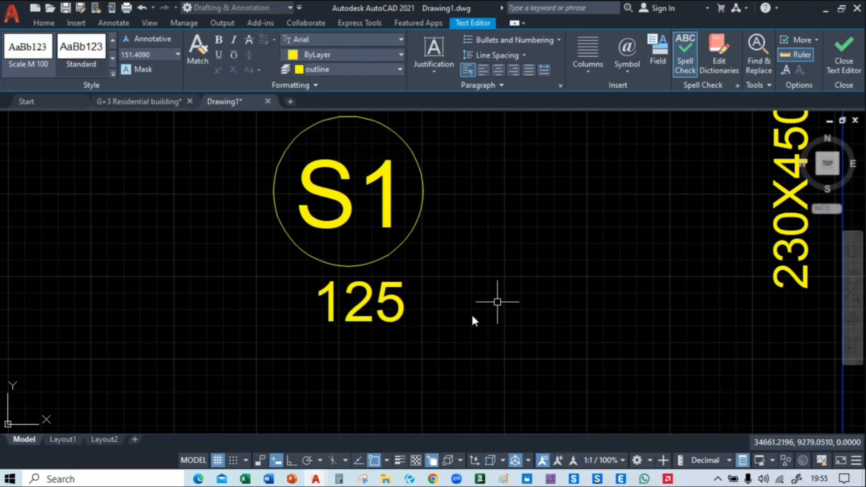
Move the 125 text slightly sideways to centre it under the S1 circle
{"action": "left_click", "coordinate": [385, 315]}
{"action": "type", "text": "m"}
{"action": "key", "text": "Return"}
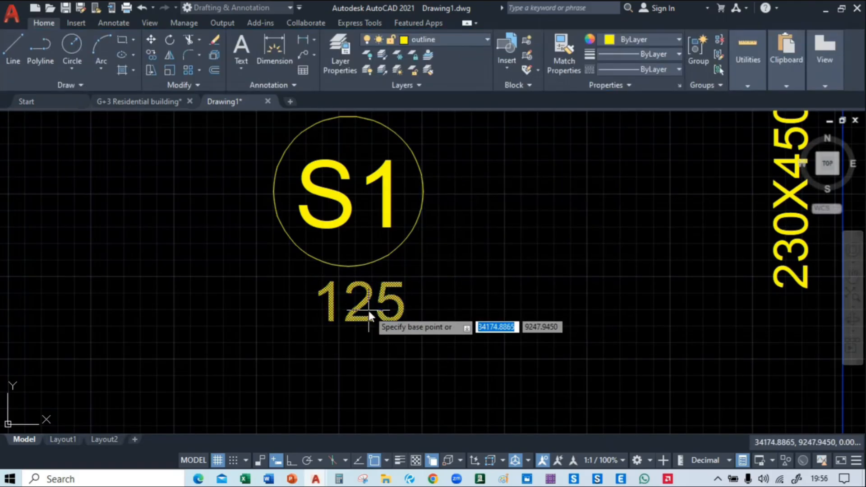
{"action": "left_click", "coordinate": [367, 310]}
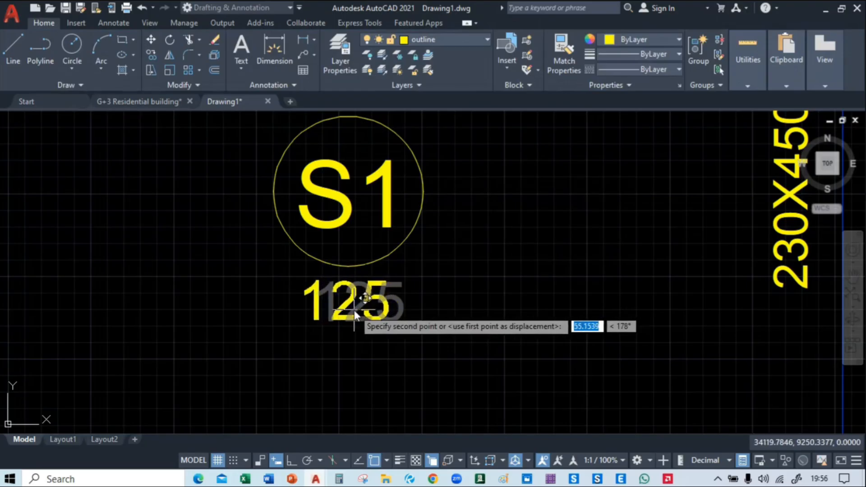
{"action": "left_click", "coordinate": [354, 309]}
{"action": "scroll", "coordinate": [375, 307], "scroll_direction": "down", "scroll_amount": 5}
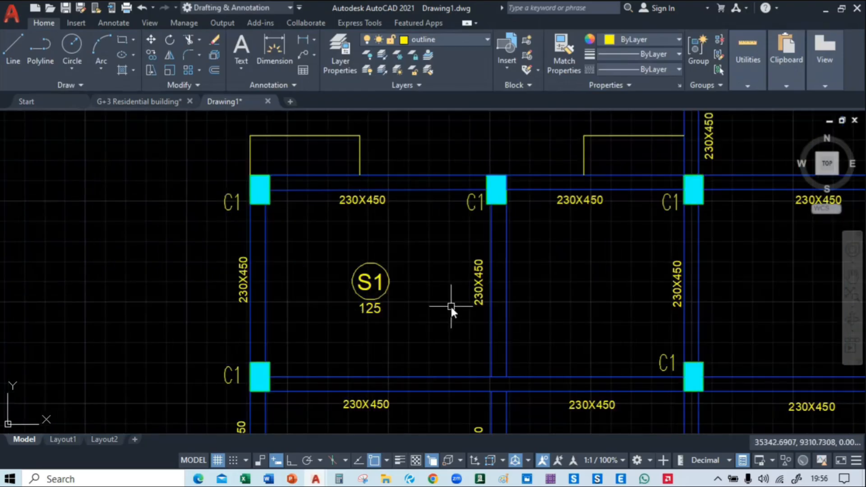
{"action": "scroll", "coordinate": [365, 314], "scroll_direction": "up", "scroll_amount": 5}
{"action": "left_click", "coordinate": [372, 313]}
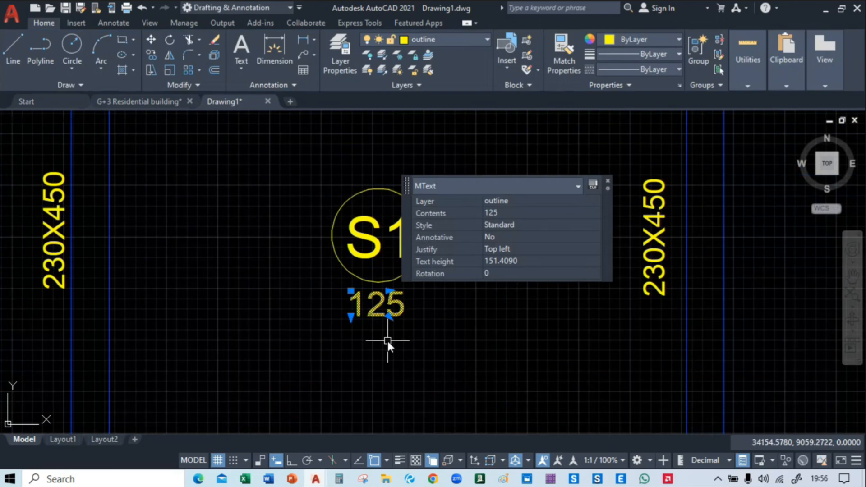
{"action": "type", "text": "sc"}
{"action": "key", "text": "Return"}
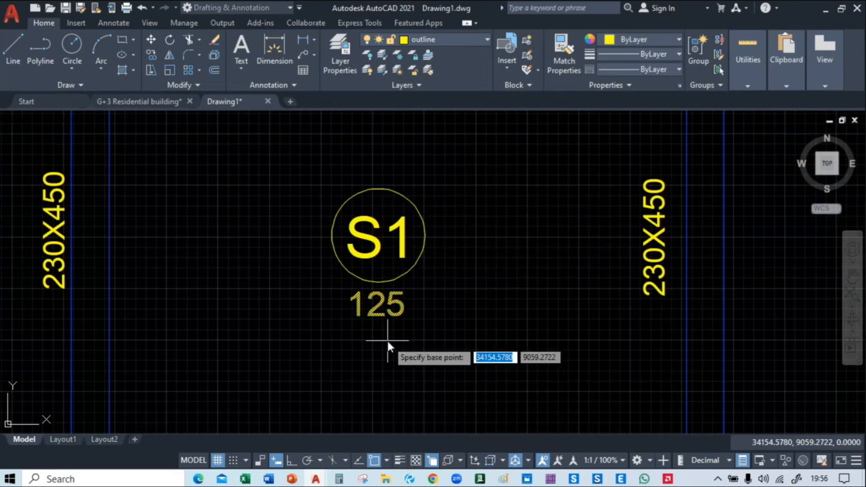
{"action": "key", "text": "Escape"}
{"action": "type", "text": "sc"}
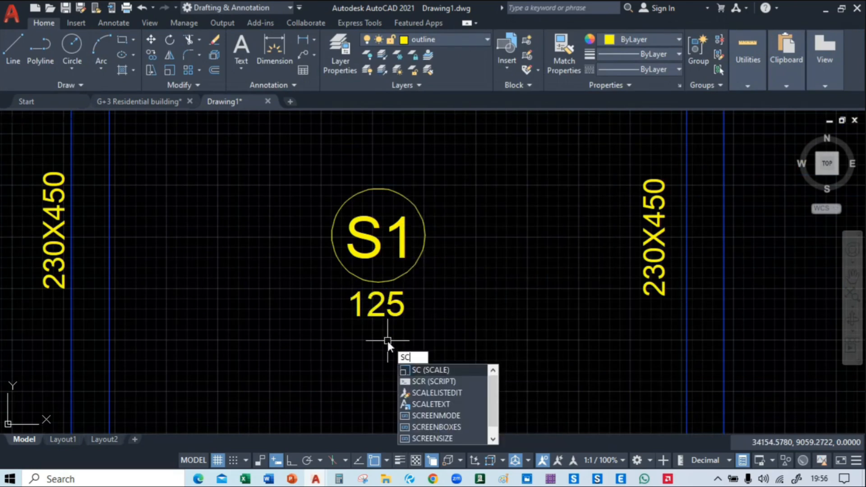
{"action": "key", "text": "Return"}
{"action": "left_click", "coordinate": [378, 328]}
{"action": "left_click", "coordinate": [397, 316]}
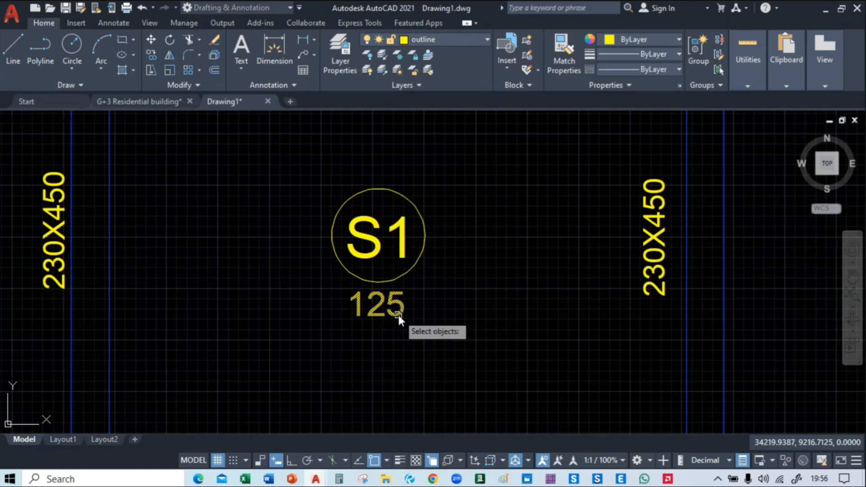
{"action": "left_click", "coordinate": [408, 303]}
{"action": "key", "text": "Escape"}
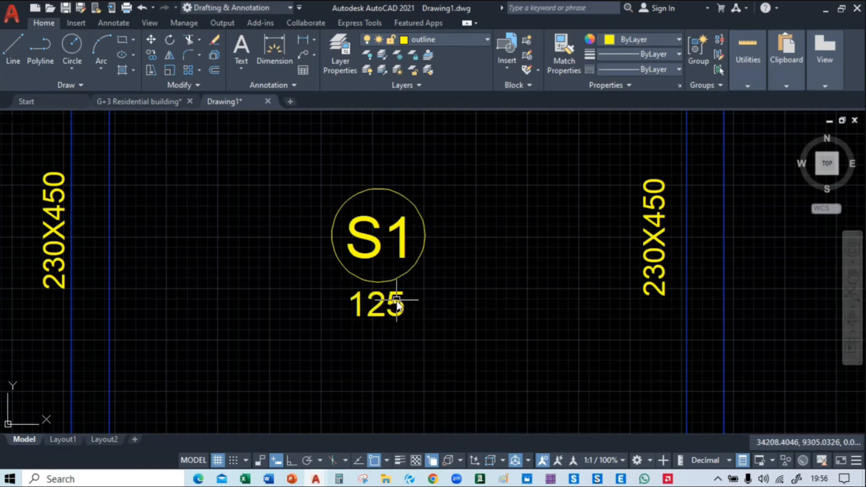
Scale the 125 text down to a text height of about 70
{"action": "left_click", "coordinate": [396, 300]}
{"action": "key", "text": "Return"}
{"action": "left_click", "coordinate": [426, 296]}
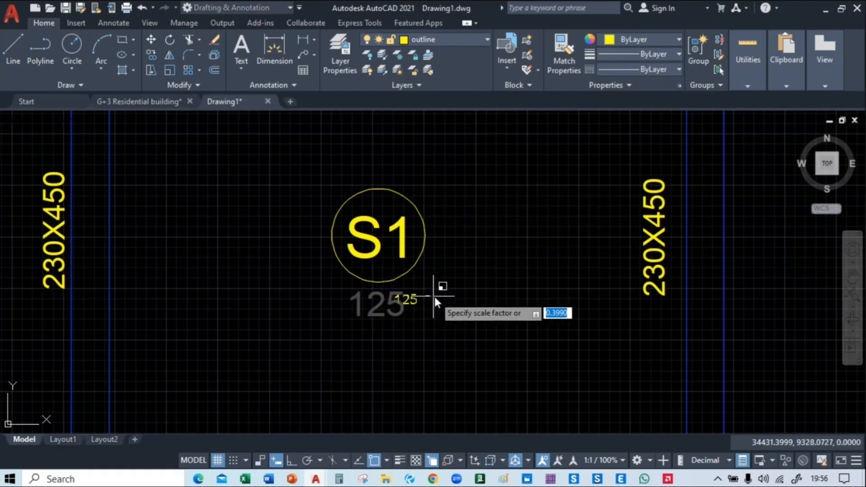
{"action": "left_click", "coordinate": [434, 295]}
Try to move the reduced 125 text back under the centre of the circle
{"action": "left_click", "coordinate": [406, 302]}
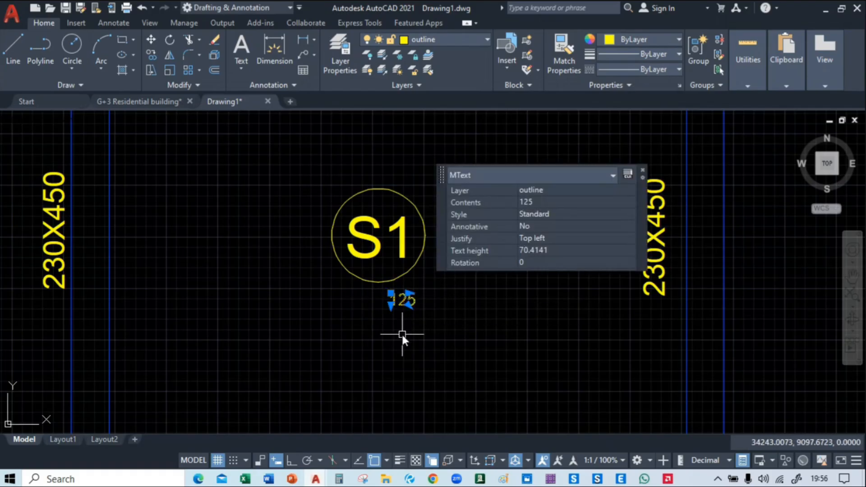
{"action": "key", "text": "Return"}
{"action": "left_click", "coordinate": [402, 299]}
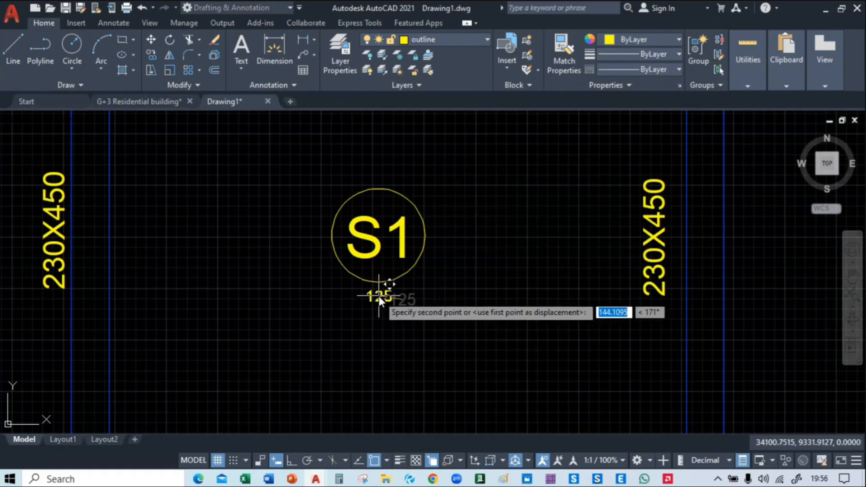
{"action": "left_click", "coordinate": [381, 296]}
Scale the S1 text inside the circle down to about 0.6 of its size
{"action": "scroll", "coordinate": [377, 260], "scroll_direction": "up", "scroll_amount": 3}
{"action": "left_click", "coordinate": [376, 255]}
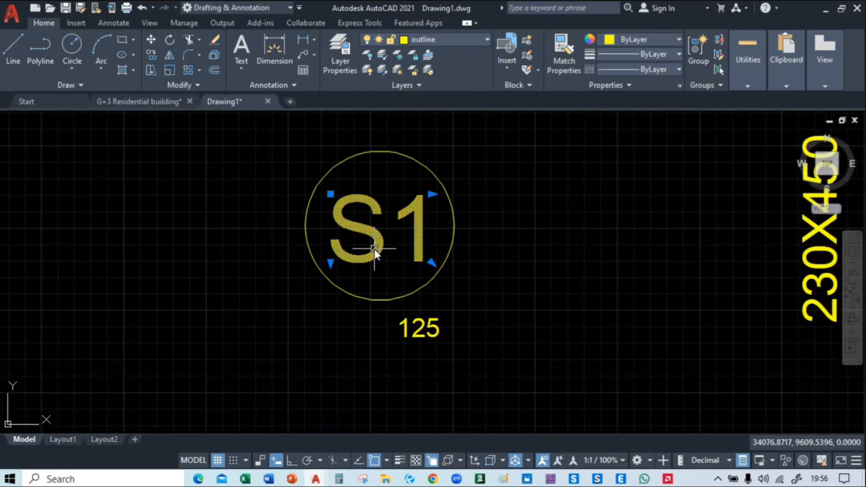
{"action": "type", "text": "sc"}
{"action": "key", "text": "Return"}
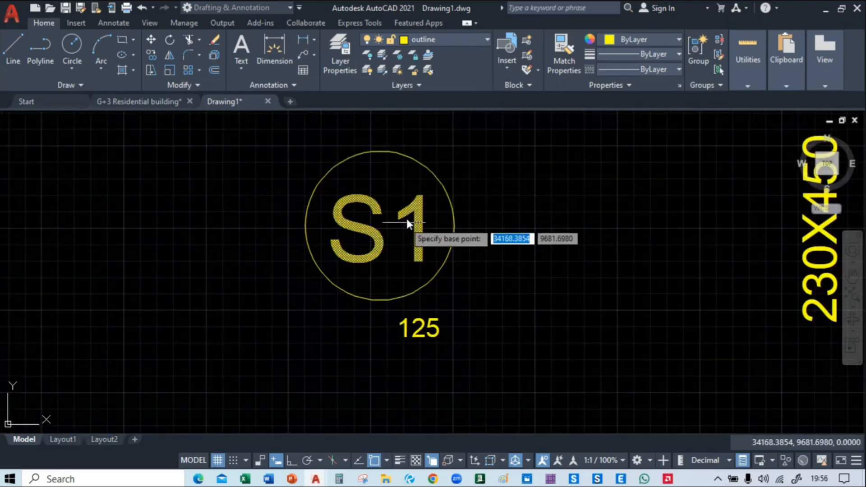
{"action": "left_click", "coordinate": [421, 207]}
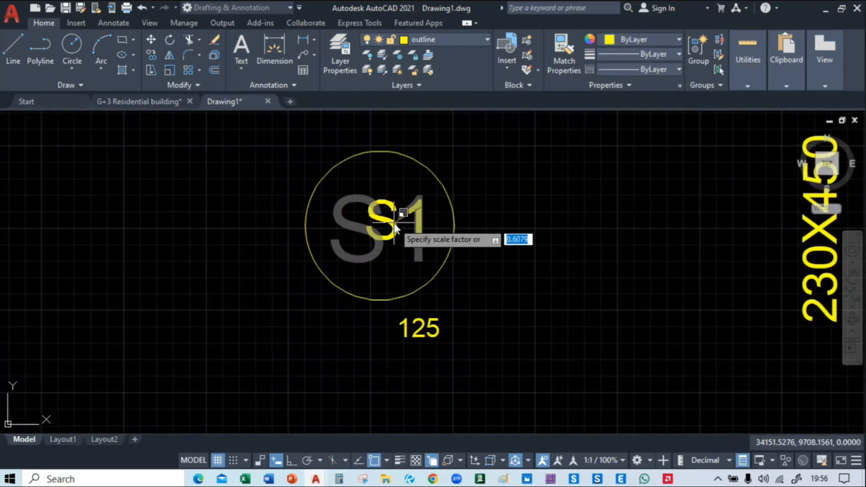
{"action": "left_click", "coordinate": [413, 220]}
Finish scaling the S1 text down and move it into the upper half of the circle
{"action": "left_click", "coordinate": [393, 232]}
{"action": "type", "text": "m"}
{"action": "key", "text": "Return"}
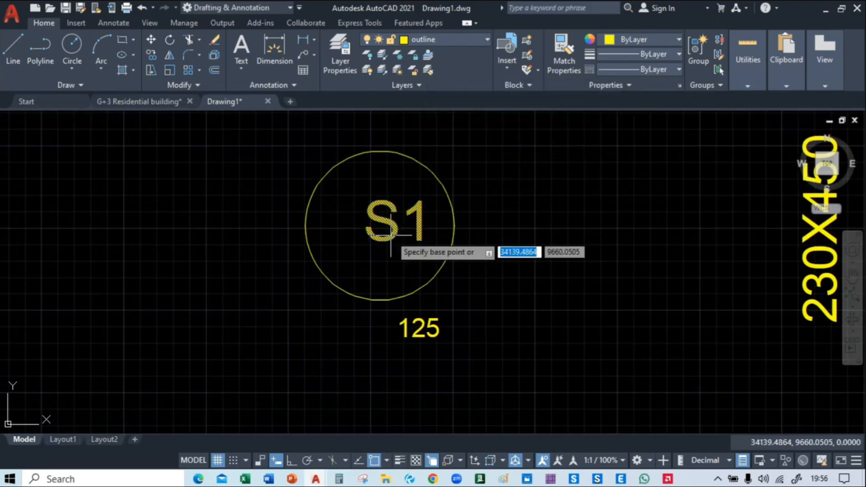
{"action": "left_click", "coordinate": [390, 236]}
{"action": "left_click", "coordinate": [373, 206]}
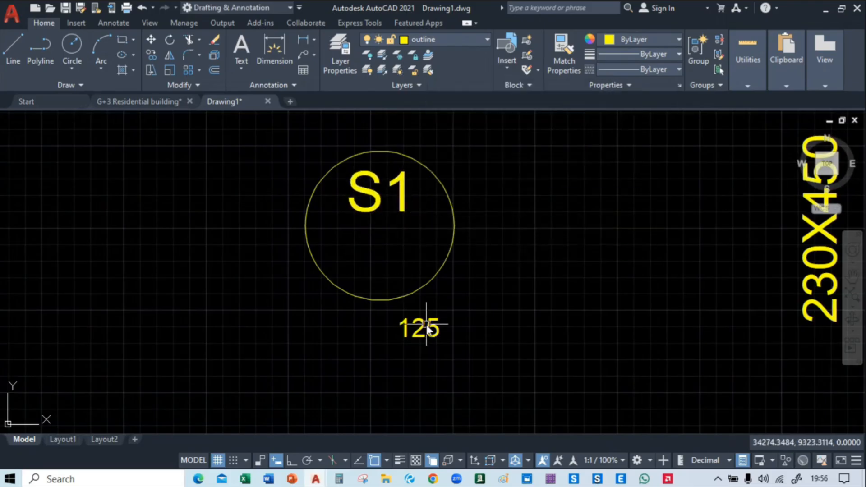
Move the 125 text from below the circle into its lower half, beneath S1
{"action": "left_click", "coordinate": [426, 325]}
{"action": "type", "text": "n"}
{"action": "key", "text": "Escape"}
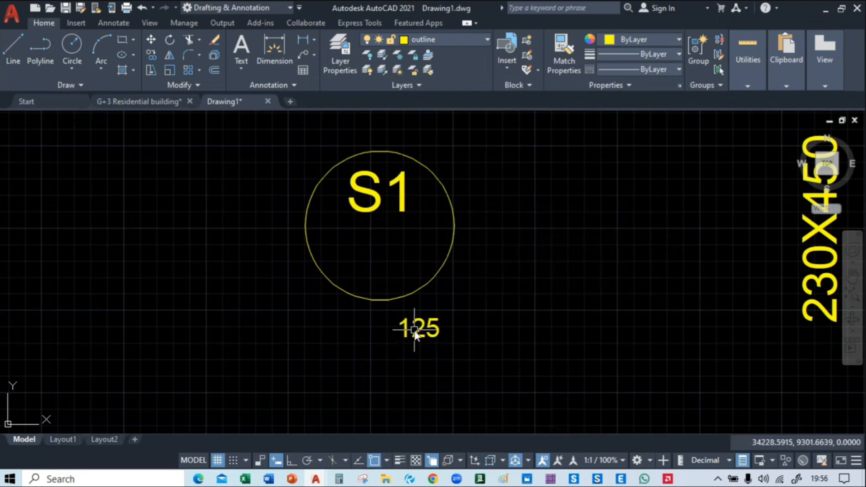
{"action": "left_click", "coordinate": [416, 334]}
{"action": "type", "text": "m"}
{"action": "key", "text": "Return"}
{"action": "left_click", "coordinate": [421, 334]}
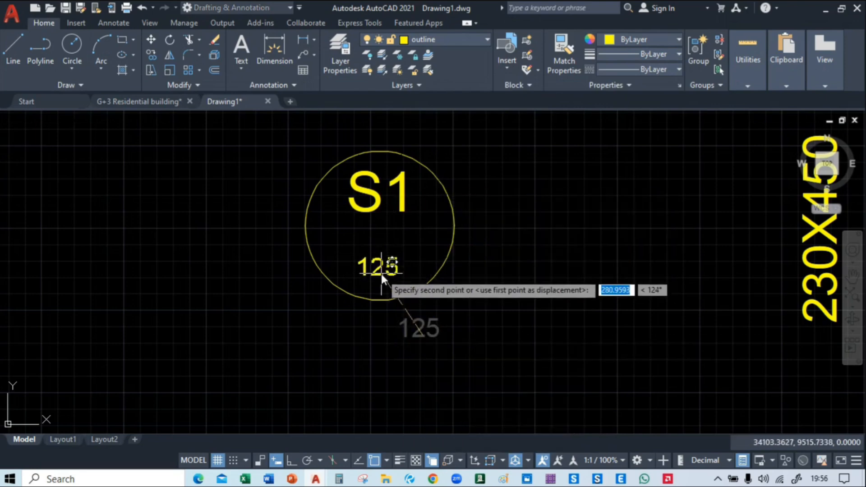
{"action": "left_click", "coordinate": [382, 275]}
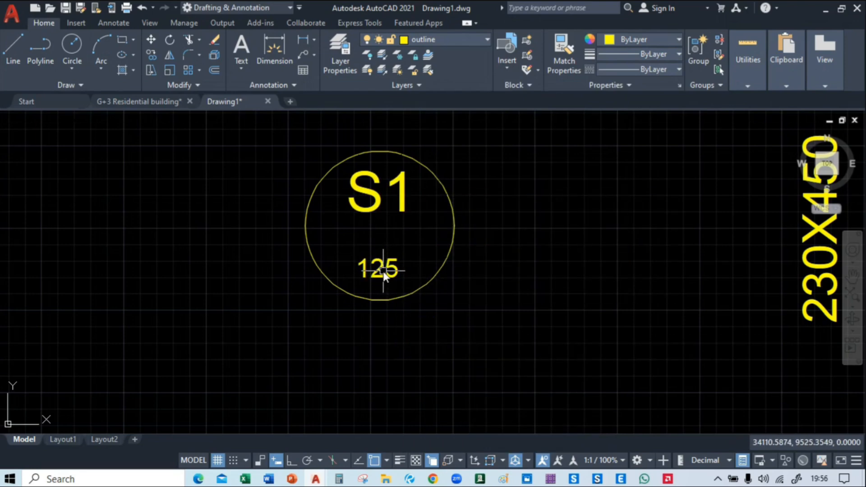
Match the properties of the 125 text to those of the S1 text above it
{"action": "type", "text": "ma"}
{"action": "key", "text": "Return"}
{"action": "left_click", "coordinate": [374, 206]}
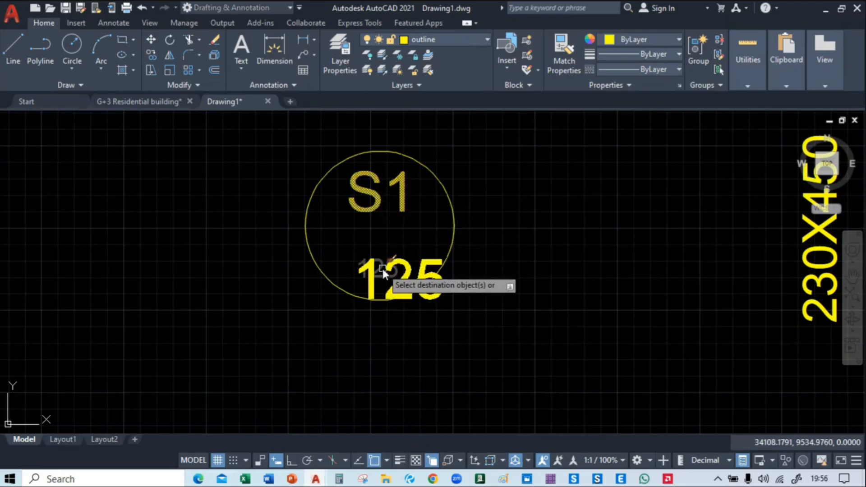
{"action": "left_click", "coordinate": [382, 267]}
{"action": "key", "text": "Return"}
Reposition the enlarged 125 text so that it sits centred beneath S1 inside the circle
{"action": "left_click", "coordinate": [400, 270]}
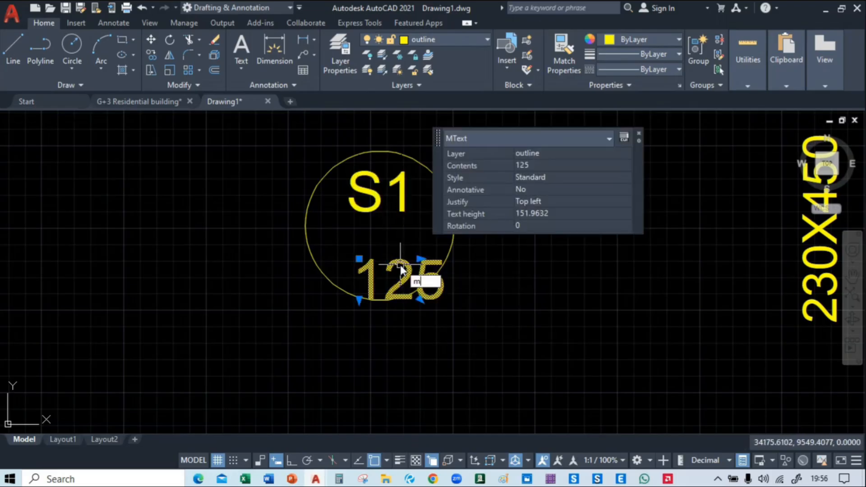
{"action": "key", "text": "Return"}
{"action": "left_click", "coordinate": [411, 249]}
{"action": "left_click", "coordinate": [359, 263]}
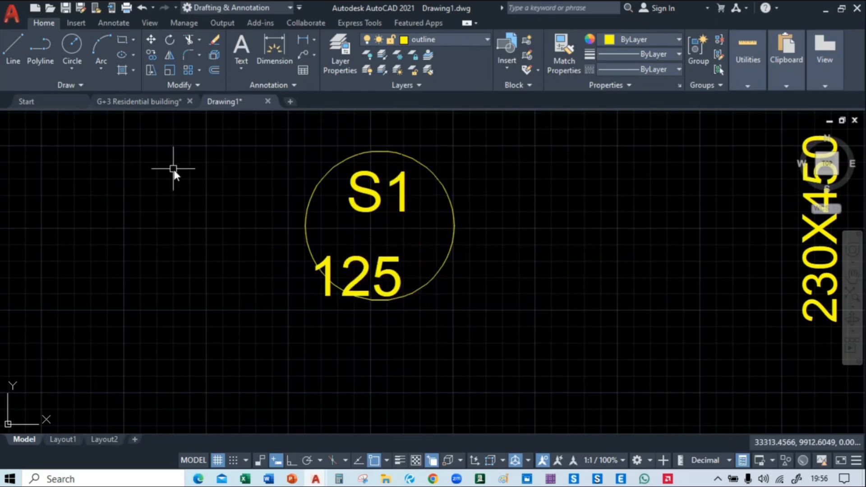
{"action": "left_click", "coordinate": [359, 280]}
{"action": "type", "text": "m"}
{"action": "key", "text": "Return"}
{"action": "left_click", "coordinate": [360, 280]}
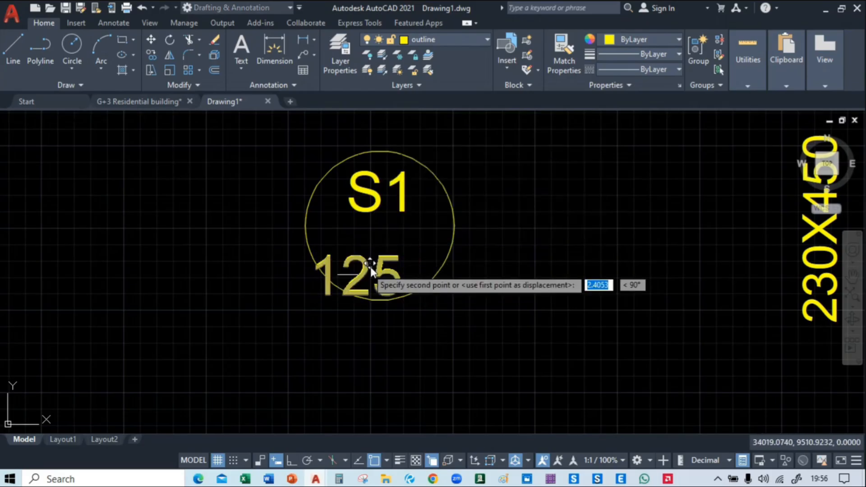
{"action": "left_click", "coordinate": [378, 259]}
Draw a horizontal line across the circle's full diameter between S1 and 125
{"action": "left_click", "coordinate": [15, 62]}
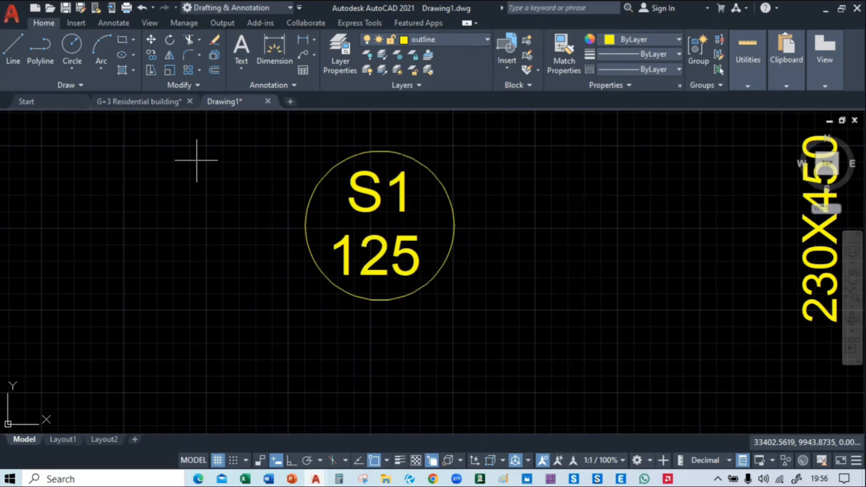
{"action": "left_click", "coordinate": [306, 224]}
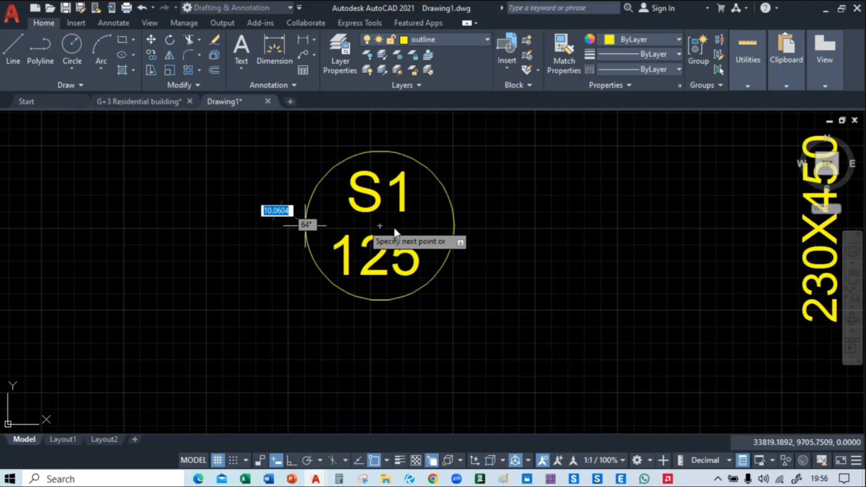
{"action": "left_click", "coordinate": [453, 224]}
{"action": "key", "text": "Return"}
Copy the complete S1/125 slab marker horizontally into the other four bays of the same row
{"action": "scroll", "coordinate": [546, 234], "scroll_direction": "down", "scroll_amount": 4}
{"action": "middle_click_drag", "start_coordinate": [547, 235], "coordinate": [384, 255]}
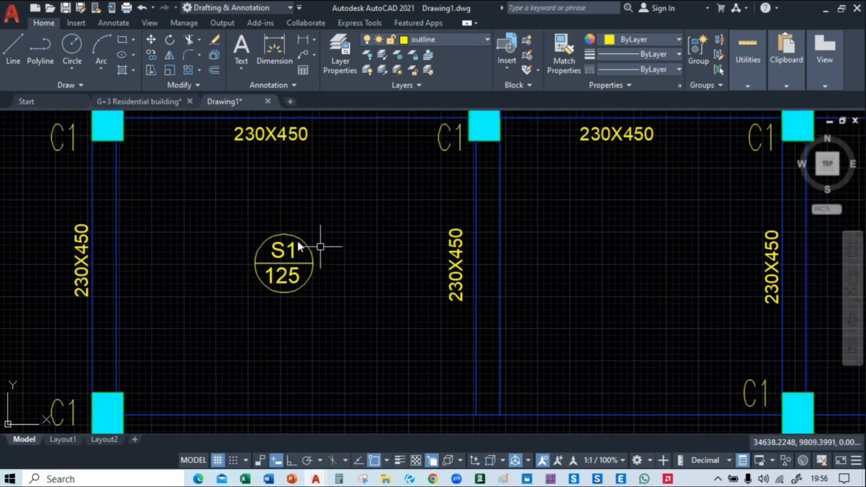
{"action": "left_click", "coordinate": [244, 213]}
{"action": "left_click", "coordinate": [328, 322]}
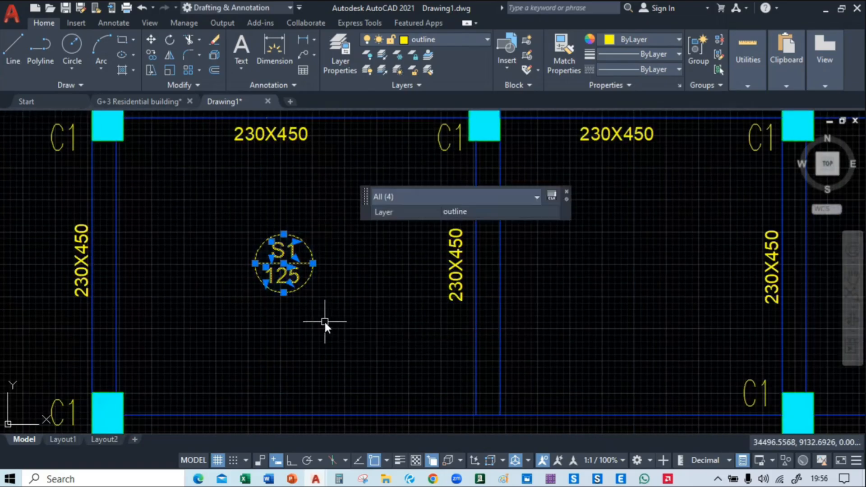
{"action": "type", "text": "co"}
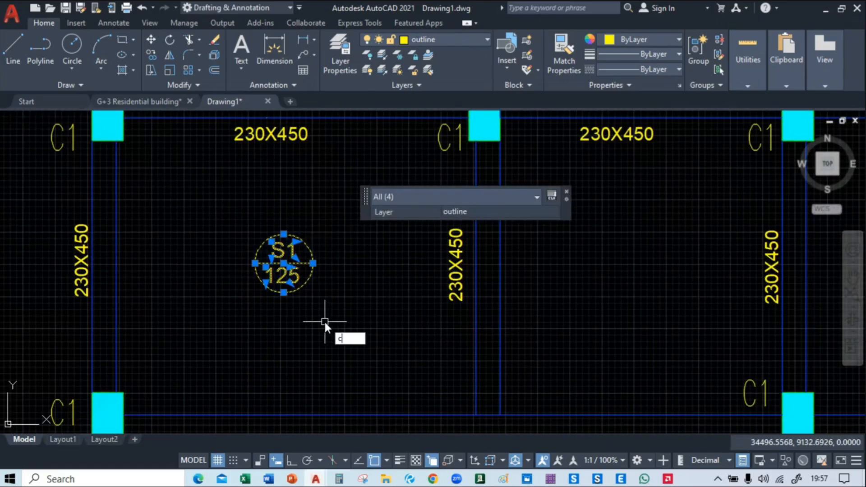
{"action": "key", "text": "Return"}
{"action": "left_click", "coordinate": [279, 309]}
{"action": "scroll", "coordinate": [279, 308], "scroll_direction": "down", "scroll_amount": 4}
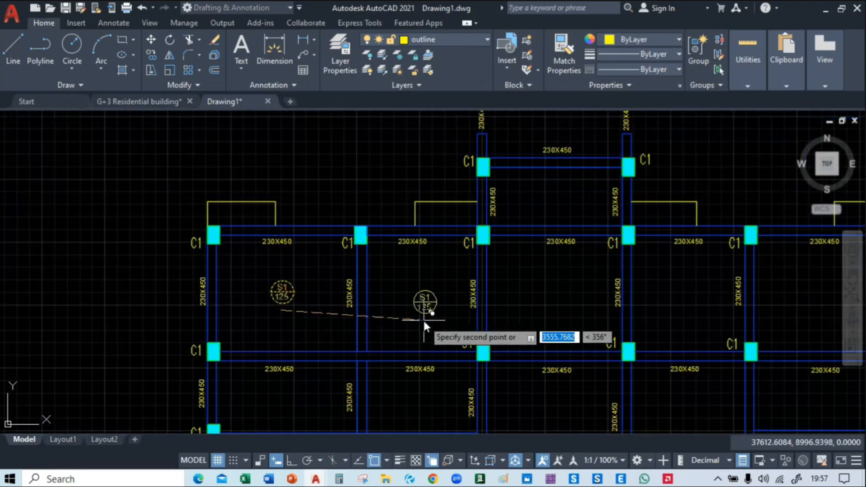
{"action": "left_click", "coordinate": [417, 310]}
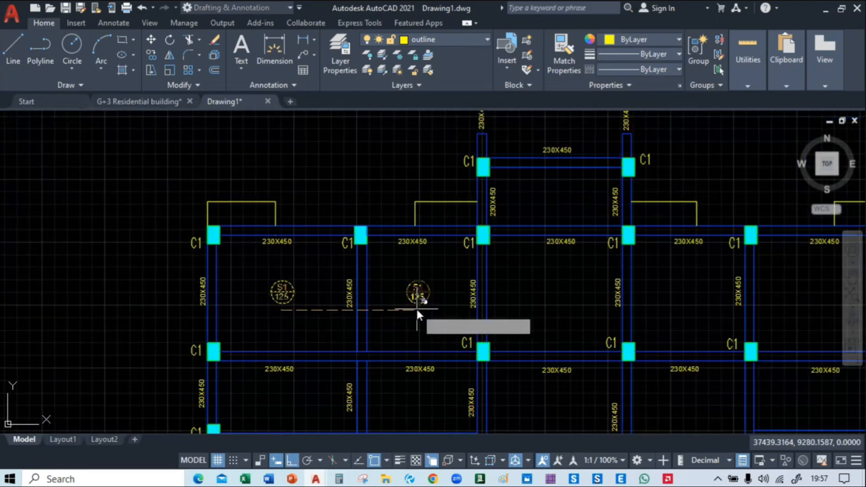
{"action": "middle_click_drag", "start_coordinate": [525, 313], "coordinate": [366, 310]}
{"action": "left_click", "coordinate": [392, 318]}
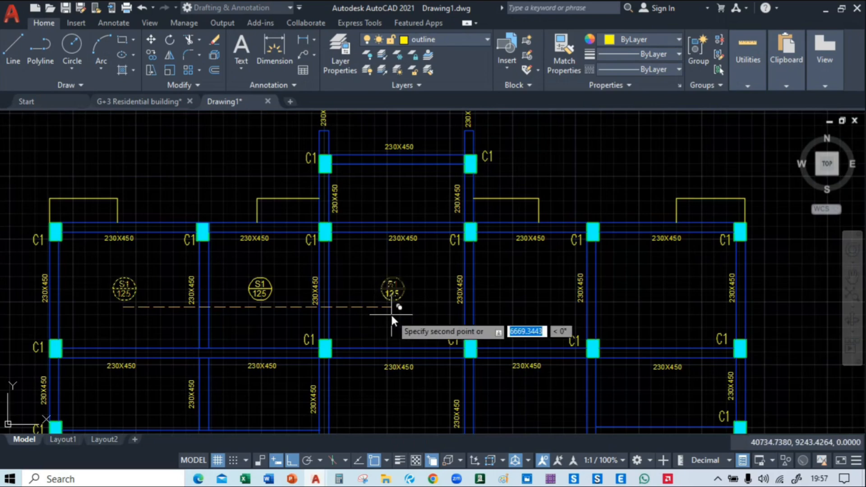
{"action": "left_click", "coordinate": [524, 317]}
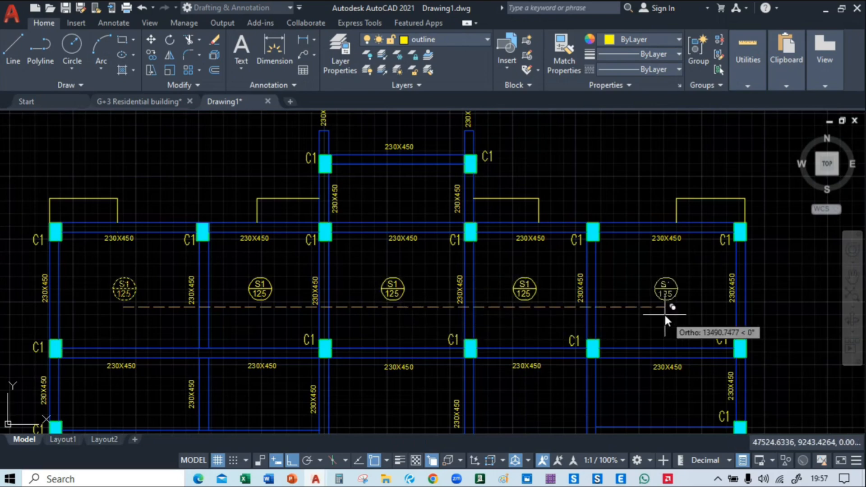
{"action": "left_click", "coordinate": [665, 313]}
Copy the slab marker into the leftmost bay of the second row and the two left-hand bays beneath that row
{"action": "middle_click_drag", "start_coordinate": [683, 356], "coordinate": [772, 231]}
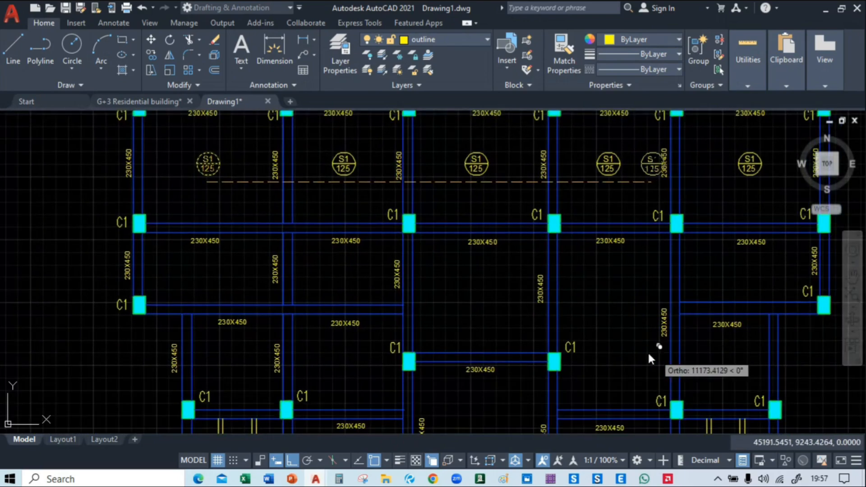
{"action": "middle_click_drag", "start_coordinate": [191, 276], "coordinate": [265, 259]}
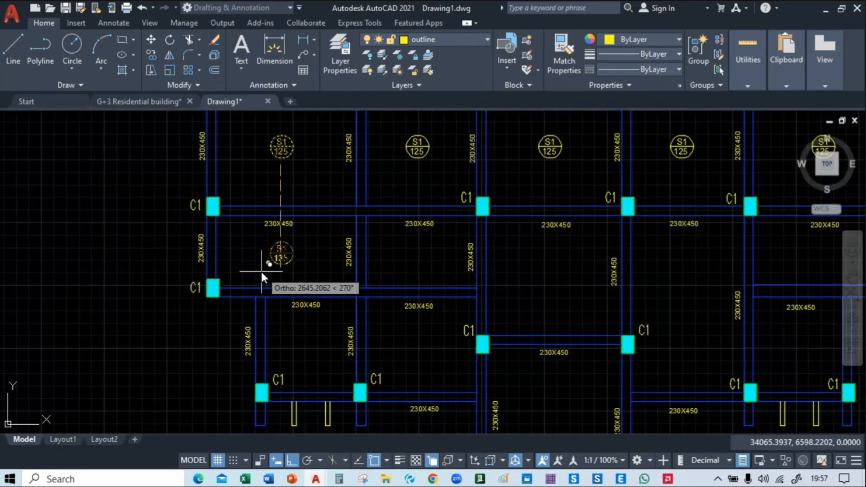
{"action": "left_click", "coordinate": [261, 270]}
{"action": "left_click", "coordinate": [305, 358]}
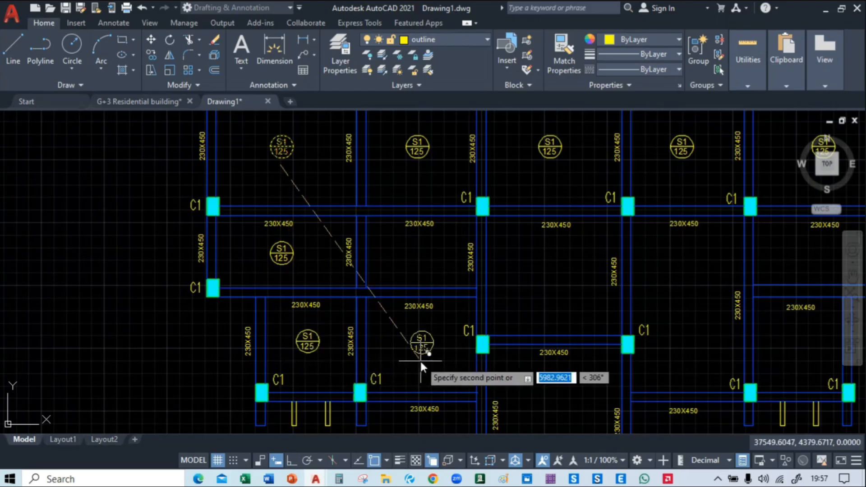
{"action": "left_click", "coordinate": [415, 363]}
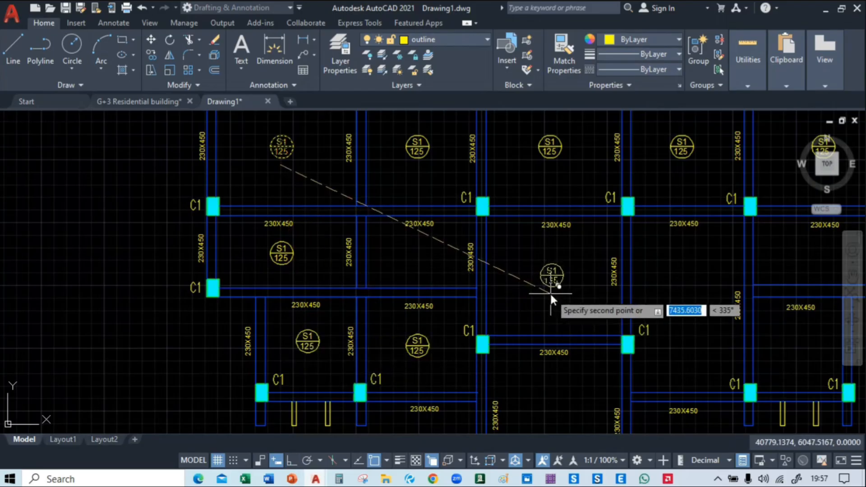
Place marker copies in the central bay, the three right-hand bays below the marked row, and the bottom bay between the C1 and C2 columns
{"action": "middle_click_drag", "start_coordinate": [550, 293], "coordinate": [389, 260]}
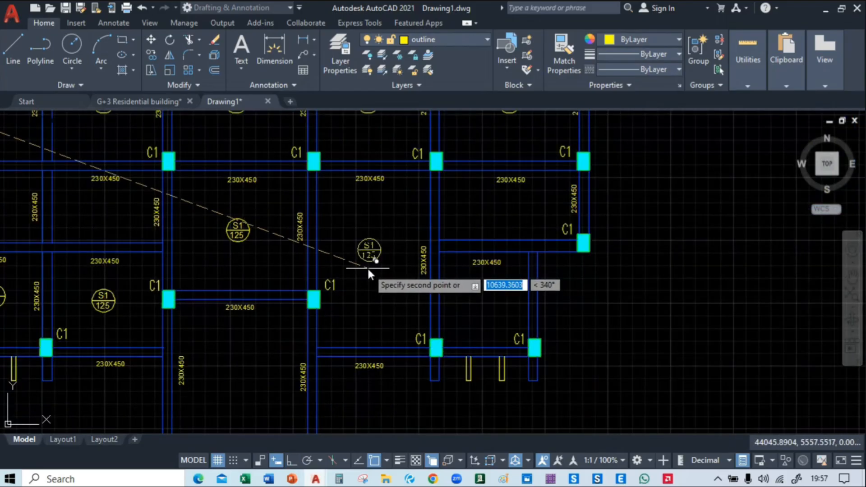
{"action": "left_click", "coordinate": [369, 268]}
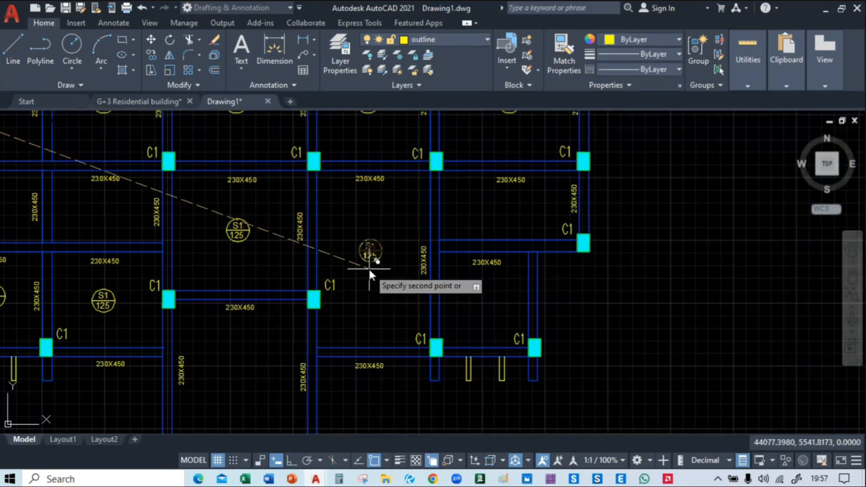
{"action": "left_click", "coordinate": [506, 225]}
{"action": "middle_click_drag", "start_coordinate": [508, 223], "coordinate": [510, 177]}
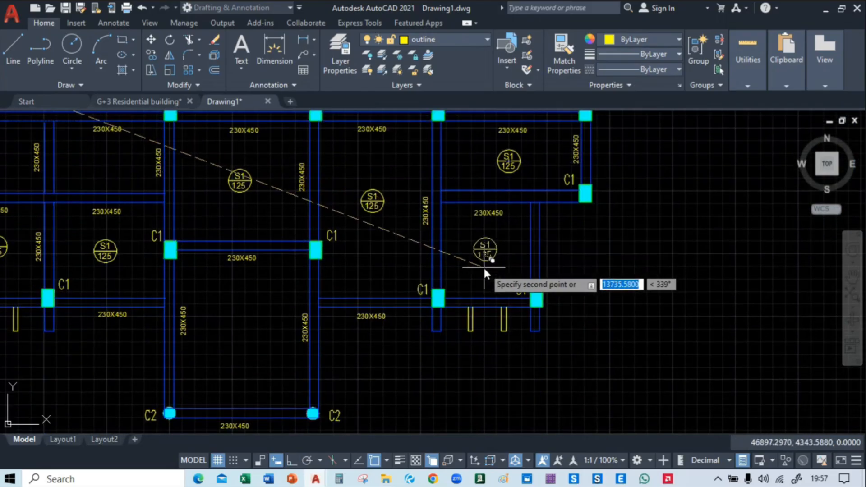
{"action": "left_click", "coordinate": [483, 271]}
{"action": "middle_click_drag", "start_coordinate": [483, 270], "coordinate": [595, 221]}
{"action": "left_click", "coordinate": [356, 297]}
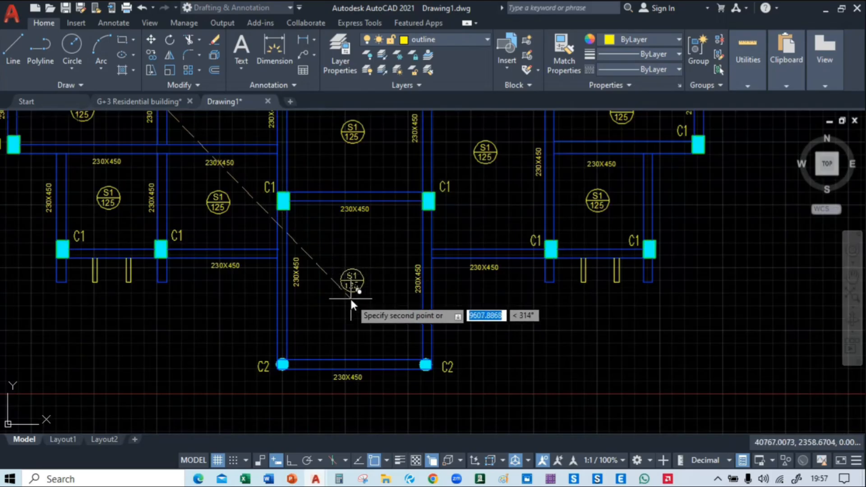
Copy the slab marker into the projecting central bay above the main row and finish copying
{"action": "middle_click_drag", "start_coordinate": [393, 202], "coordinate": [467, 397]}
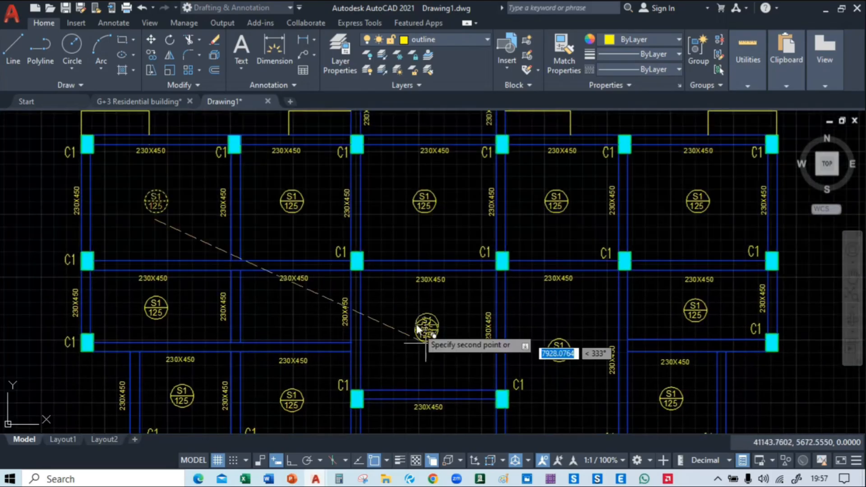
{"action": "middle_click_drag", "start_coordinate": [419, 204], "coordinate": [426, 349]}
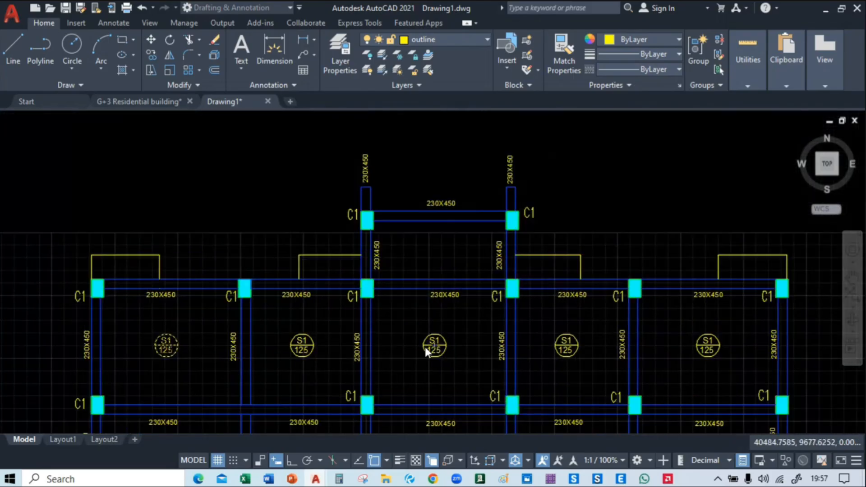
{"action": "left_click", "coordinate": [435, 271]}
{"action": "key", "text": "Escape"}
Examine the staircase bay between the bedrooms on the ground floor plan and locate it in the slab layout
{"action": "scroll", "coordinate": [420, 332], "scroll_direction": "down", "scroll_amount": 6}
{"action": "scroll", "coordinate": [400, 257], "scroll_direction": "up", "scroll_amount": 4}
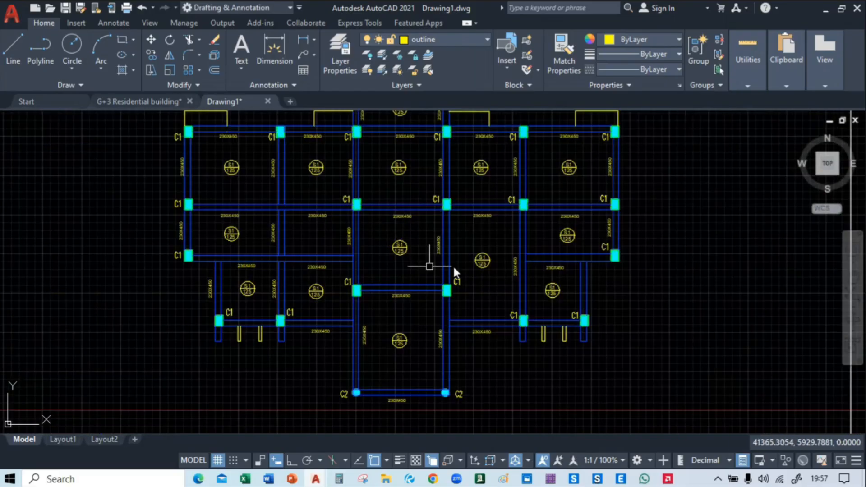
{"action": "middle_click_drag", "start_coordinate": [600, 239], "coordinate": [804, 222]}
{"action": "scroll", "coordinate": [664, 237], "scroll_direction": "down", "scroll_amount": 2}
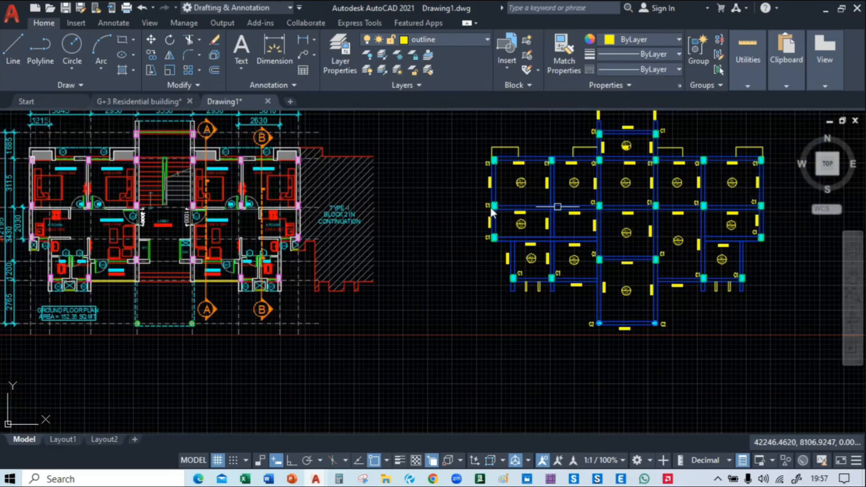
{"action": "middle_click_drag", "start_coordinate": [115, 220], "coordinate": [339, 251]}
{"action": "scroll", "coordinate": [353, 269], "scroll_direction": "up", "scroll_amount": 4}
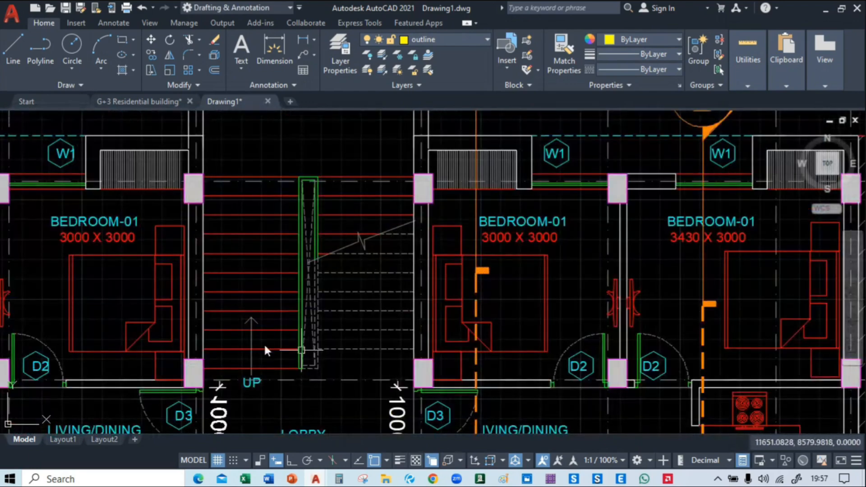
{"action": "scroll", "coordinate": [329, 226], "scroll_direction": "down", "scroll_amount": 3}
{"action": "middle_click_drag", "start_coordinate": [615, 229], "coordinate": [185, 271]}
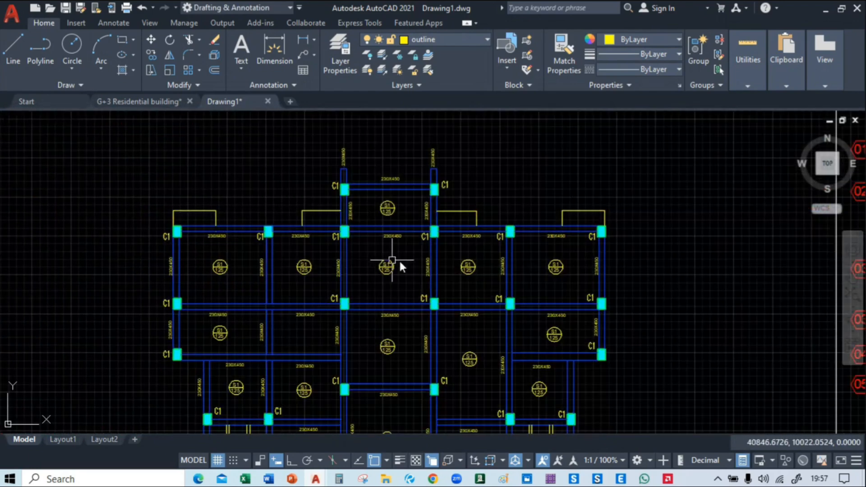
Change the slab thickness to 150 in the S1 marker of the central bay in the five-bay row
{"action": "scroll", "coordinate": [392, 261], "scroll_direction": "up", "scroll_amount": 4}
{"action": "scroll", "coordinate": [390, 284], "scroll_direction": "up", "scroll_amount": 4}
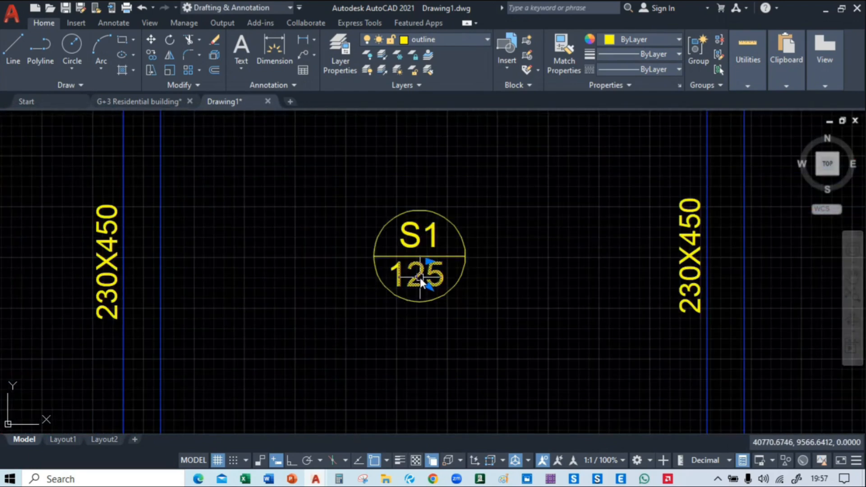
{"action": "double_click", "coordinate": [421, 278]}
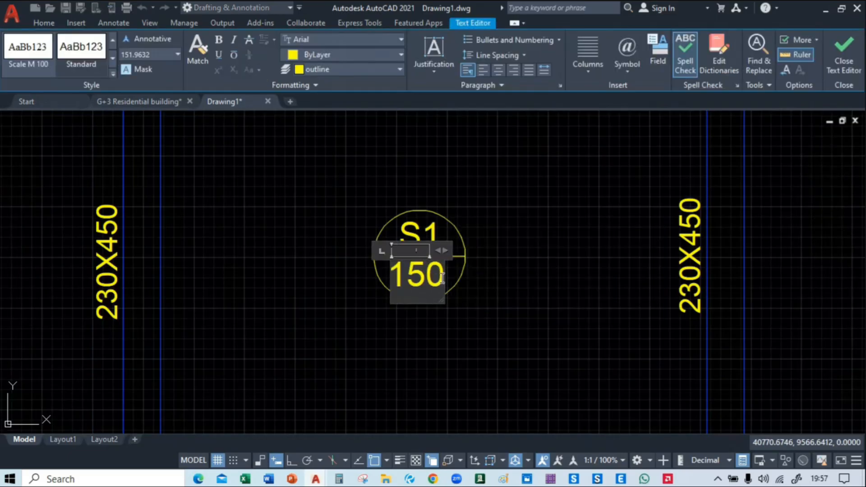
{"action": "left_click", "coordinate": [540, 271]}
{"action": "scroll", "coordinate": [491, 256], "scroll_direction": "down", "scroll_amount": 5}
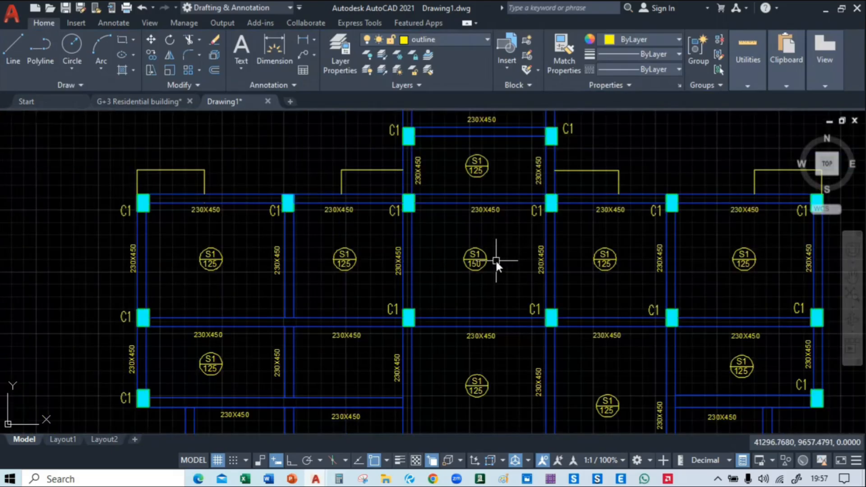
Look over the slab markers and beam sizes across the layout, then inspect the top beam beside the upper-left corner column
{"action": "middle_click_drag", "start_coordinate": [447, 326], "coordinate": [395, 116]}
{"action": "scroll", "coordinate": [483, 178], "scroll_direction": "up", "scroll_amount": 2}
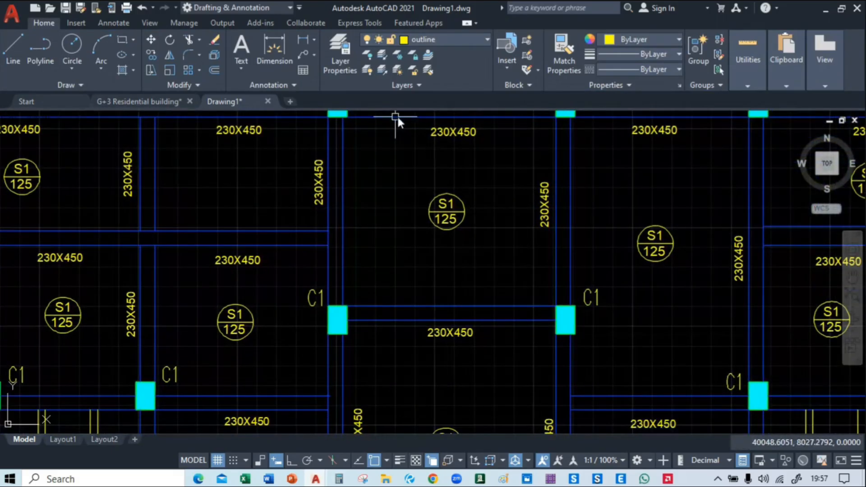
{"action": "scroll", "coordinate": [426, 142], "scroll_direction": "down", "scroll_amount": 4}
{"action": "mouse_move", "coordinate": [569, 224]}
{"action": "middle_mouse_down"}
{"action": "mouse_move", "coordinate": [527, 349]}
{"action": "mouse_move", "coordinate": [452, 379]}
{"action": "mouse_move", "coordinate": [373, 270]}
{"action": "mouse_move", "coordinate": [470, 290]}
{"action": "middle_mouse_up"}
{"action": "middle_click_drag", "start_coordinate": [653, 250], "coordinate": [660, 318]}
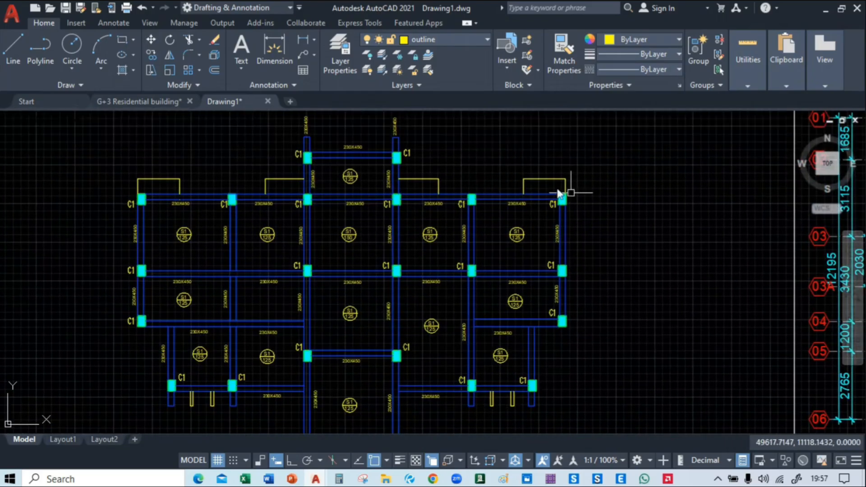
{"action": "middle_click_drag", "start_coordinate": [406, 272], "coordinate": [430, 202]}
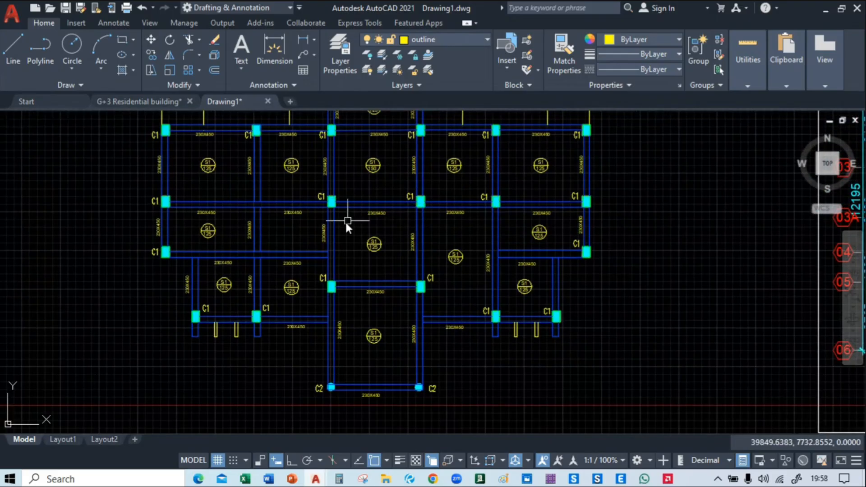
{"action": "scroll", "coordinate": [293, 218], "scroll_direction": "up", "scroll_amount": 6}
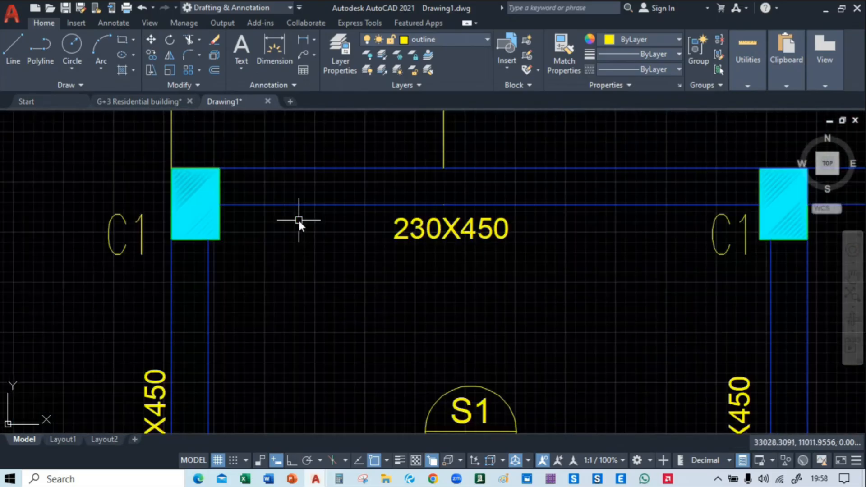
{"action": "middle_click_drag", "start_coordinate": [298, 220], "coordinate": [258, 248]}
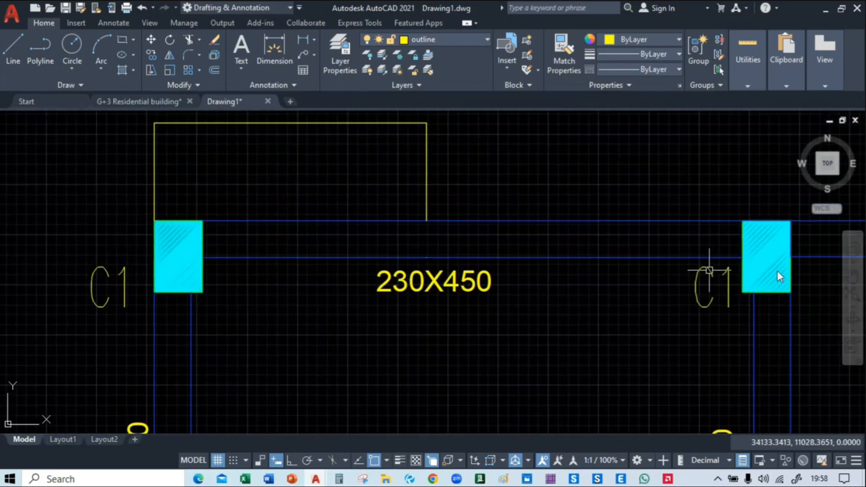
{"action": "middle_click_drag", "start_coordinate": [780, 277], "coordinate": [324, 242]}
{"action": "middle_click_drag", "start_coordinate": [271, 256], "coordinate": [637, 274]}
Draw a line along the upper-left beam's middle, from the midpoint between its two edges to the next C1 column
{"action": "scroll", "coordinate": [189, 215], "scroll_direction": "up", "scroll_amount": 2}
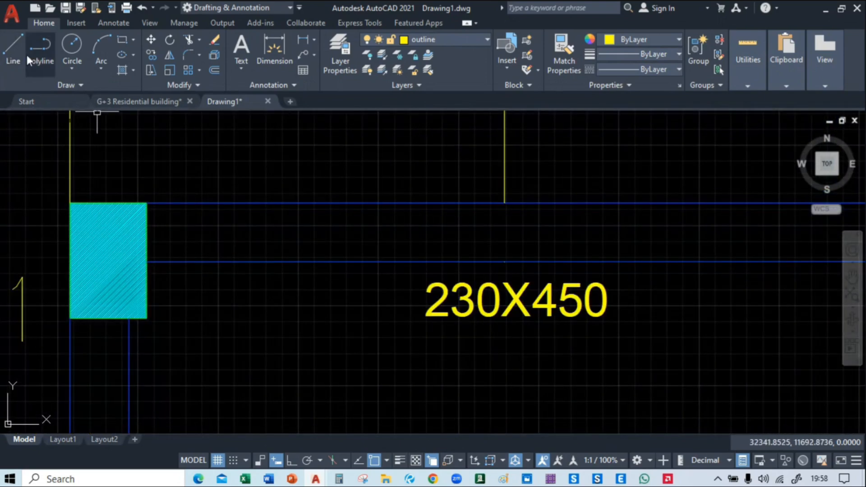
{"action": "right_click", "coordinate": [217, 166], "text": "shift"}
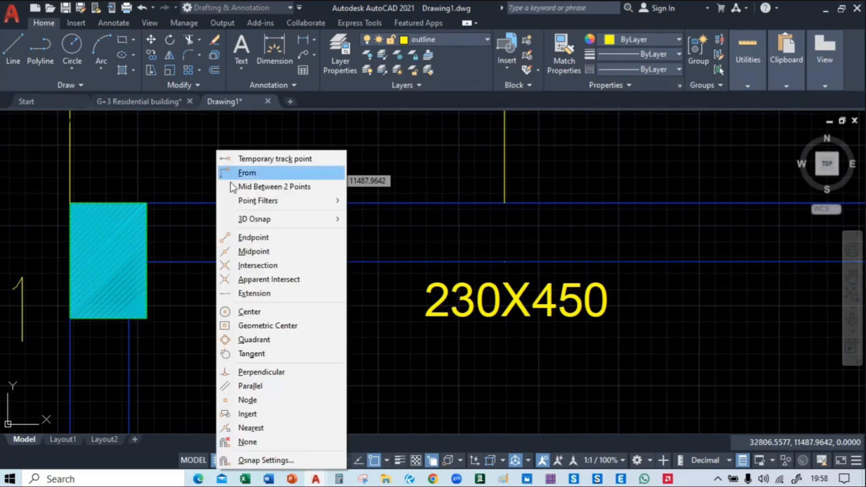
{"action": "left_click", "coordinate": [267, 187]}
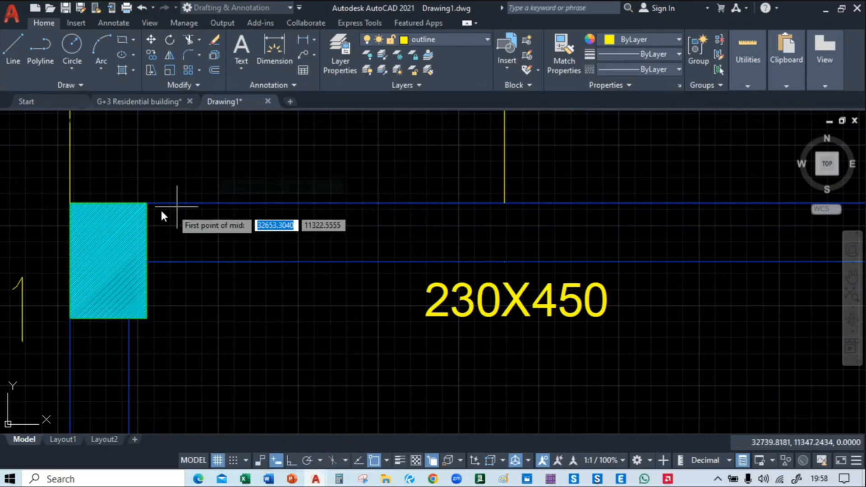
{"action": "left_click", "coordinate": [147, 203]}
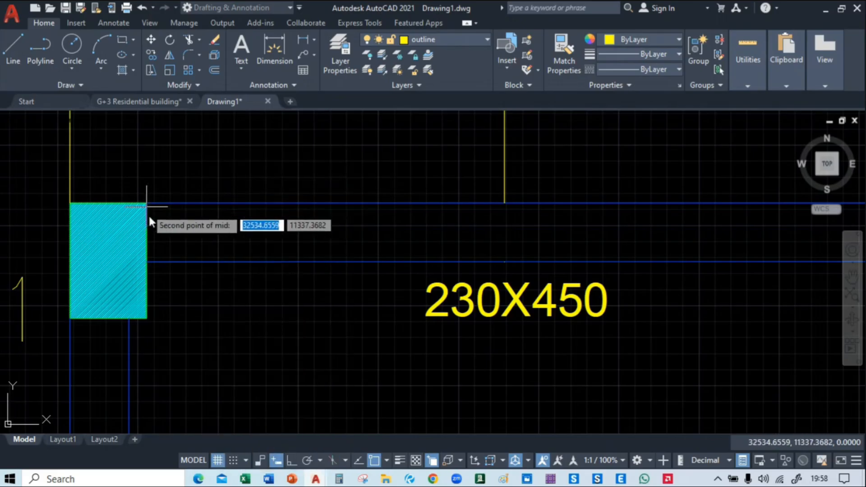
{"action": "left_click", "coordinate": [147, 264]}
{"action": "scroll", "coordinate": [147, 264], "scroll_direction": "down", "scroll_amount": 5}
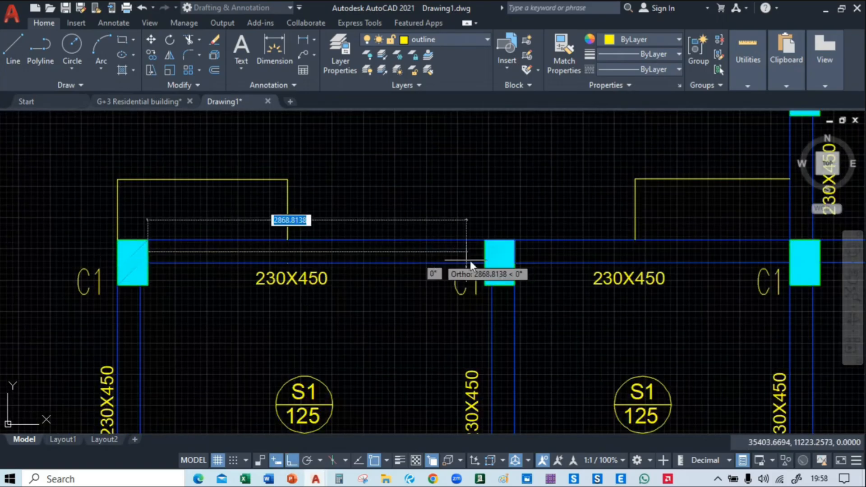
{"action": "scroll", "coordinate": [473, 261], "scroll_direction": "up", "scroll_amount": 3}
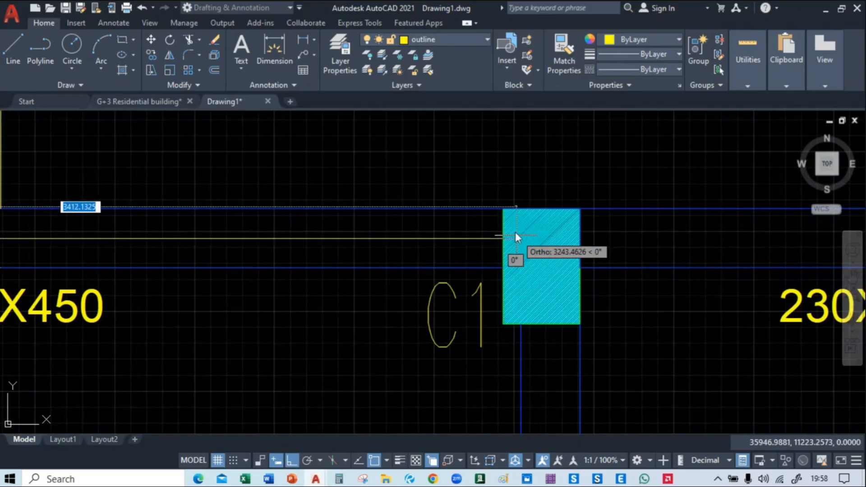
{"action": "left_click", "coordinate": [505, 240]}
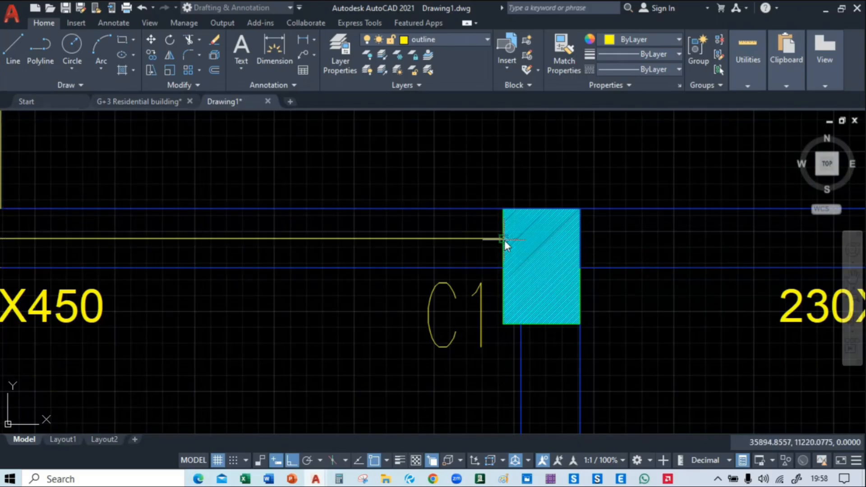
{"action": "key", "text": "Escape"}
Create a new layer named Center Line with colour 11
{"action": "scroll", "coordinate": [406, 257], "scroll_direction": "down", "scroll_amount": 2}
{"action": "middle_click_drag", "start_coordinate": [203, 266], "coordinate": [467, 250]}
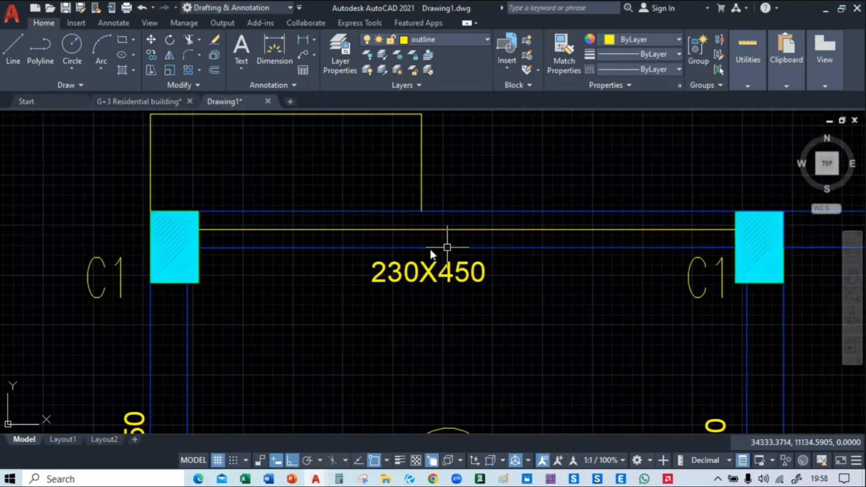
{"action": "left_click", "coordinate": [338, 54]}
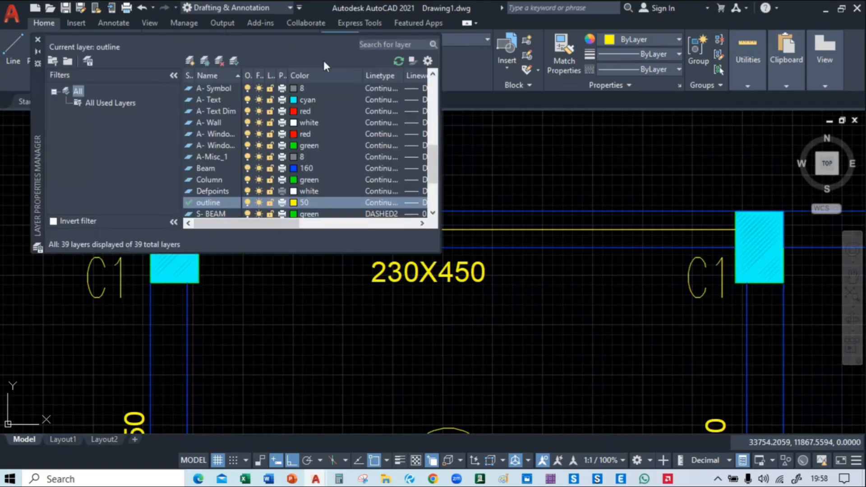
{"action": "left_click", "coordinate": [190, 60]}
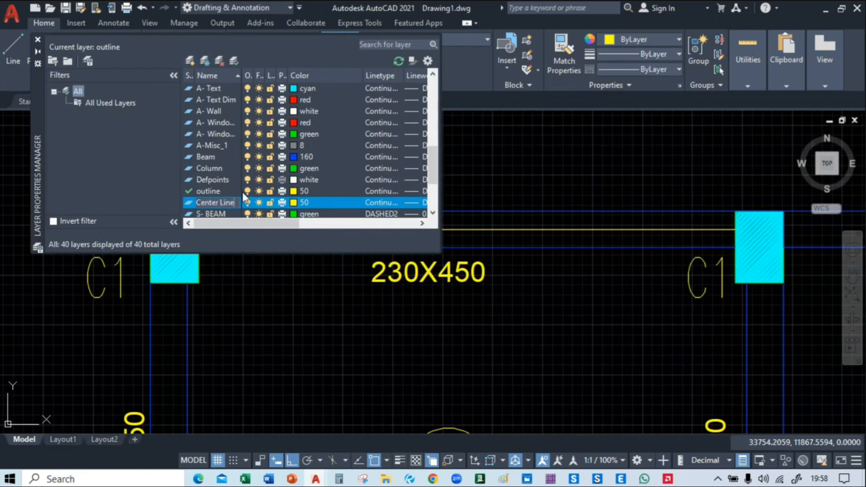
{"action": "left_click", "coordinate": [295, 202]}
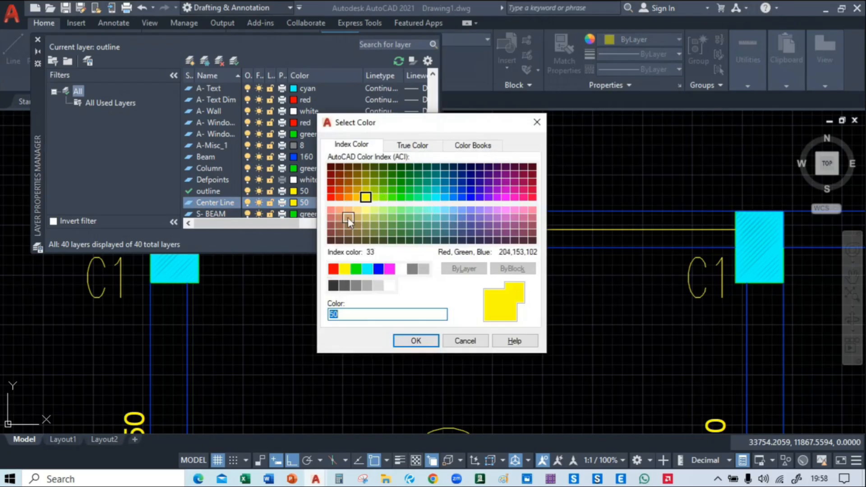
{"action": "left_click", "coordinate": [332, 211]}
{"action": "left_click", "coordinate": [415, 338]}
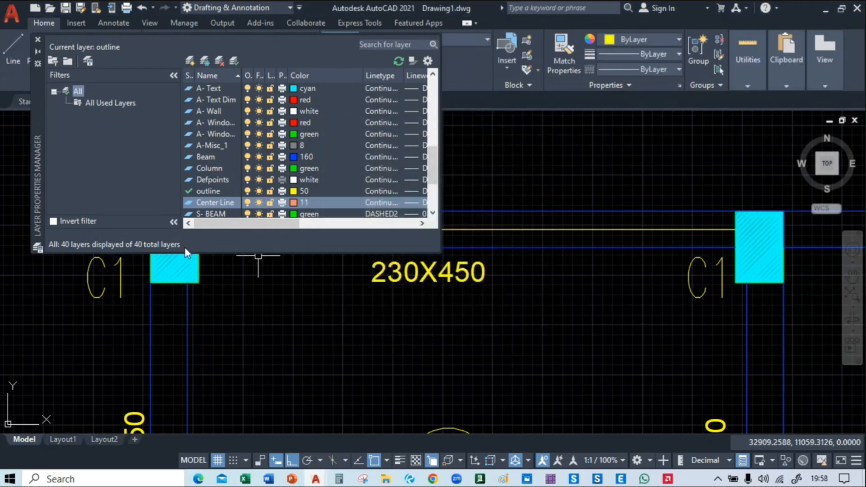
{"action": "left_click", "coordinate": [37, 39]}
Move the line in the middle of the upper-left beam to the Center Line layer
{"action": "left_click", "coordinate": [333, 230]}
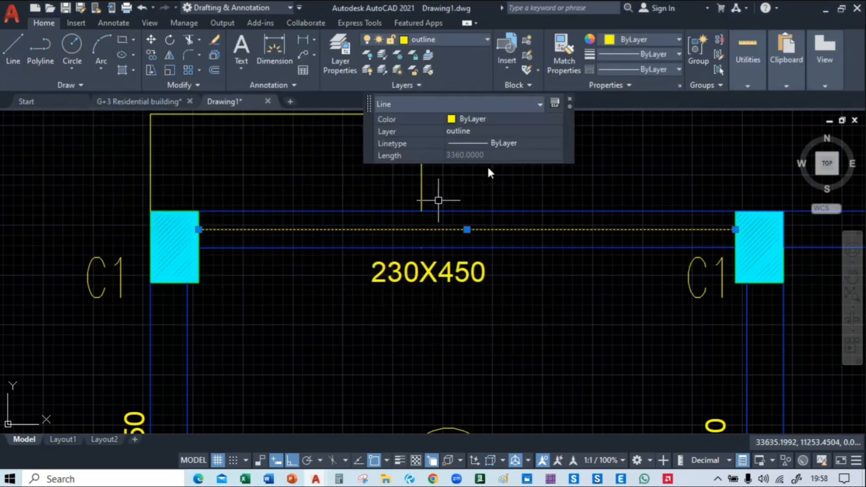
{"action": "left_click", "coordinate": [486, 40]}
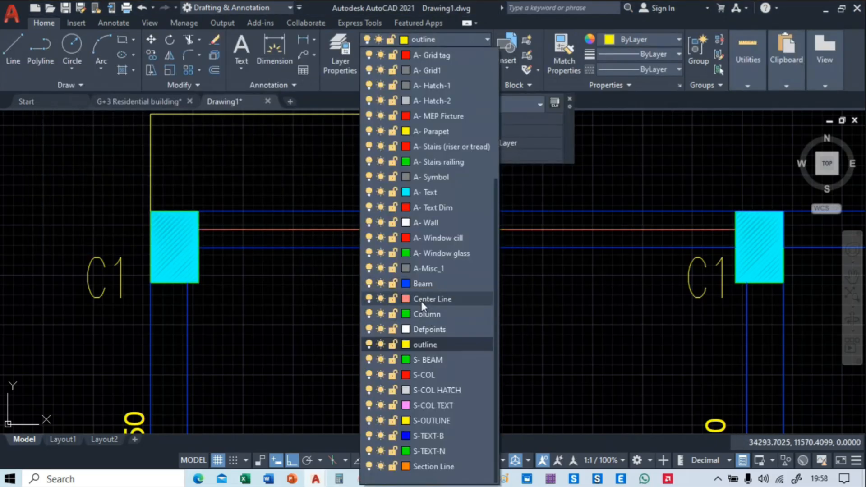
{"action": "left_click", "coordinate": [422, 299]}
{"action": "key", "text": "Escape"}
Copy the beam's centre line along the top beam row, using the column corners as base and placement points
{"action": "mouse_move", "coordinate": [232, 218]}
{"action": "middle_mouse_down"}
{"action": "mouse_move", "coordinate": [169, 202]}
{"action": "mouse_move", "coordinate": [204, 217]}
{"action": "middle_mouse_up"}
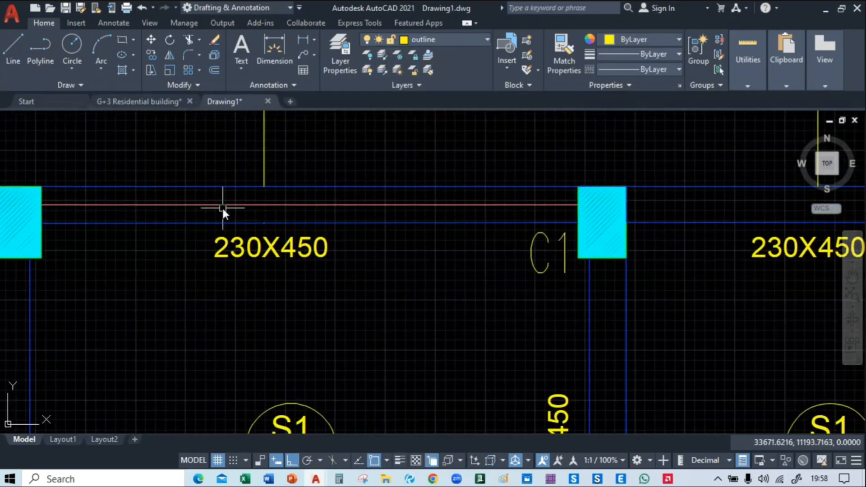
{"action": "left_click", "coordinate": [222, 207]}
{"action": "type", "text": "co"}
{"action": "key", "text": "Return"}
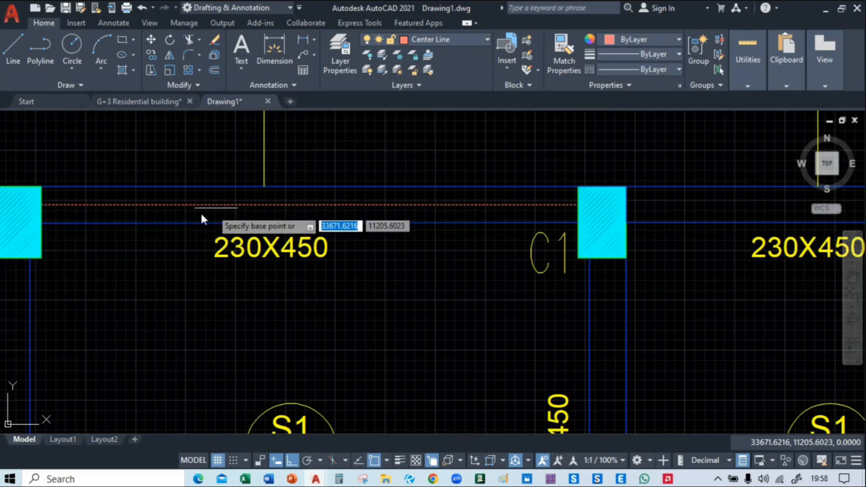
{"action": "middle_click_drag", "start_coordinate": [91, 214], "coordinate": [120, 229]}
{"action": "left_click", "coordinate": [75, 201]}
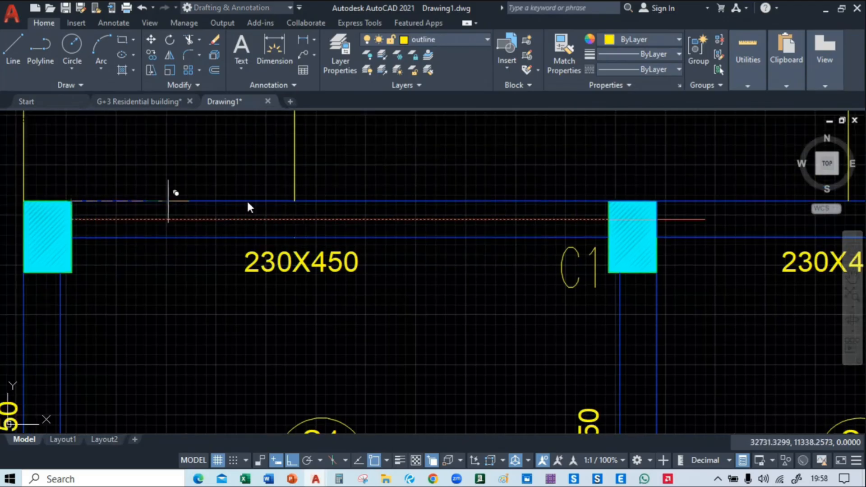
{"action": "middle_click_drag", "start_coordinate": [667, 203], "coordinate": [253, 203]}
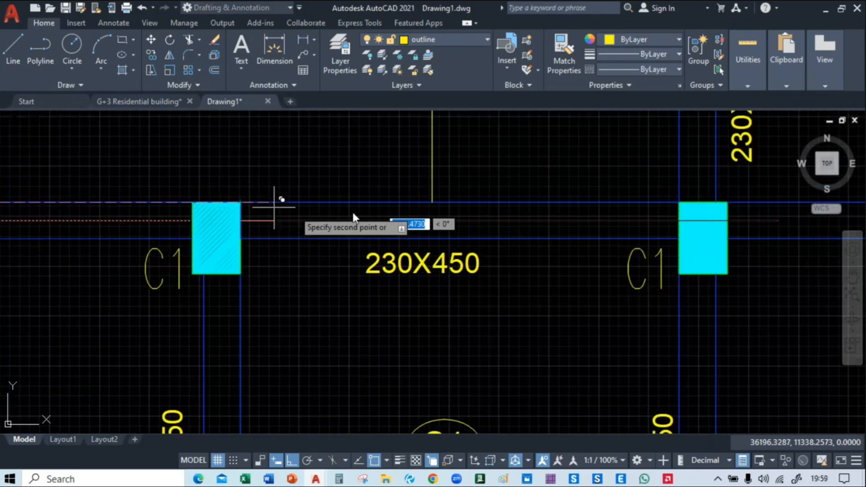
{"action": "middle_click_drag", "start_coordinate": [560, 213], "coordinate": [83, 213]}
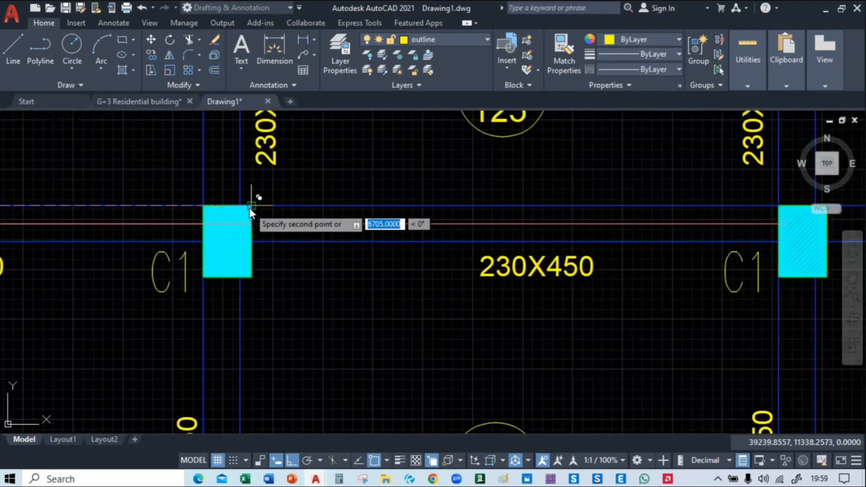
{"action": "middle_click_drag", "start_coordinate": [591, 212], "coordinate": [328, 212]}
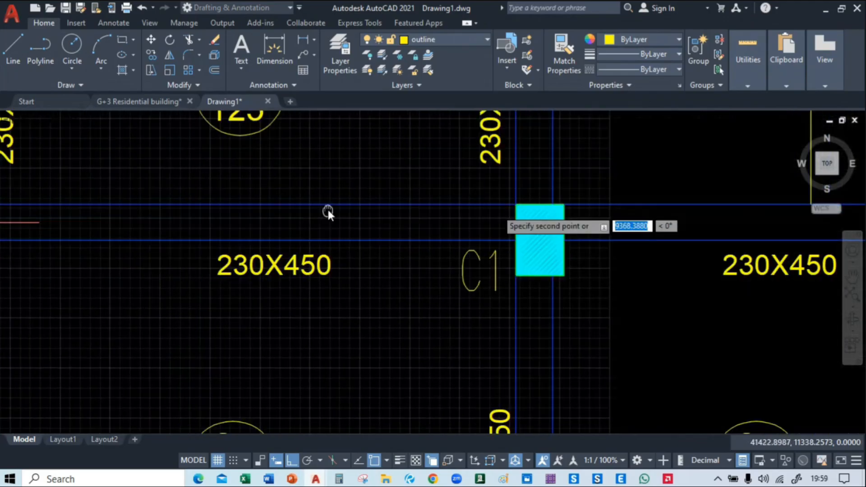
{"action": "scroll", "coordinate": [564, 205], "scroll_direction": "down", "scroll_amount": 4}
{"action": "left_click", "coordinate": [564, 205]}
{"action": "middle_click_drag", "start_coordinate": [639, 314], "coordinate": [358, 242]}
{"action": "key", "text": "Escape"}
Undo the centre line copies and layer change, and delete the original line in the upper-left beam
{"action": "middle_click_drag", "start_coordinate": [129, 194], "coordinate": [454, 286]}
{"action": "key", "text": "ctrl+z"}
{"action": "key", "text": "ctrl+z"}
{"action": "key", "text": "ctrl+z"}
{"action": "key", "text": "ctrl+z"}
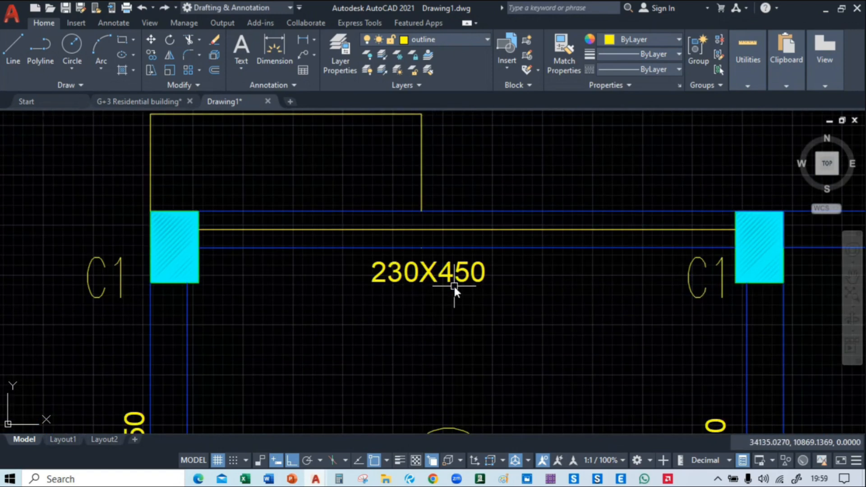
{"action": "key", "text": "ctrl+z"}
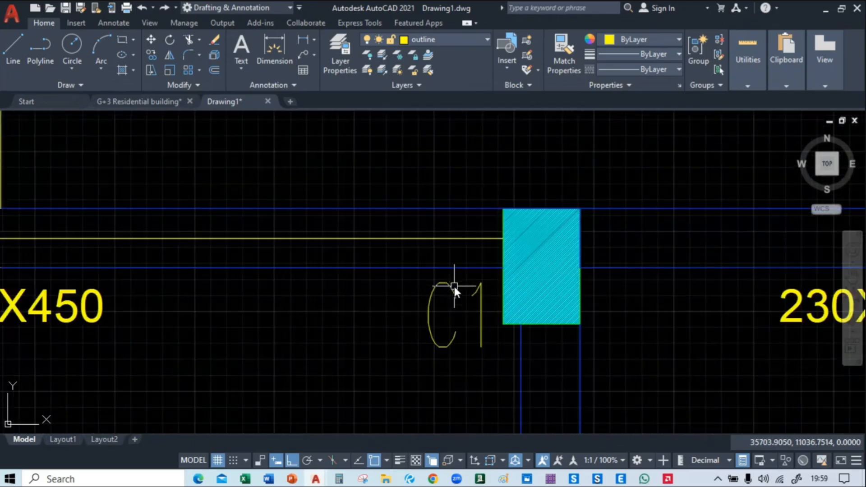
{"action": "left_click", "coordinate": [414, 238]}
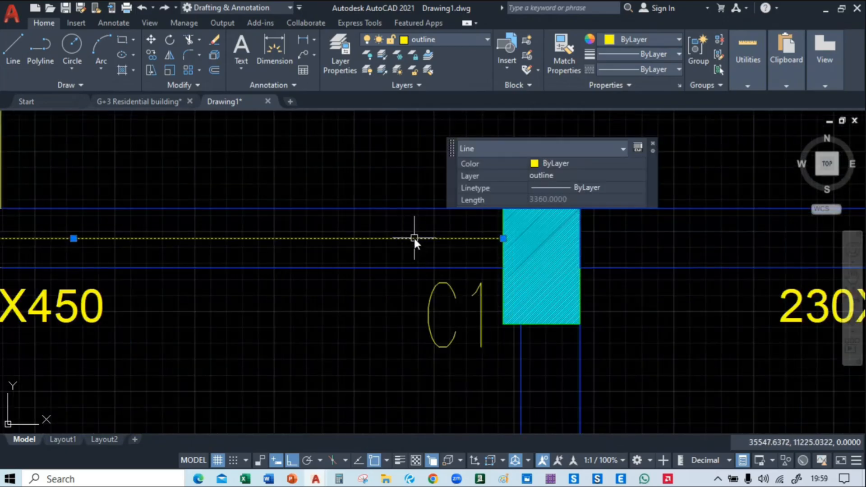
{"action": "key", "text": "Delete"}
Draw a horizontal construction line through the midpoint between the two edges of the upper-left beam, where it meets the corner column
{"action": "scroll", "coordinate": [413, 237], "scroll_direction": "down", "scroll_amount": 5}
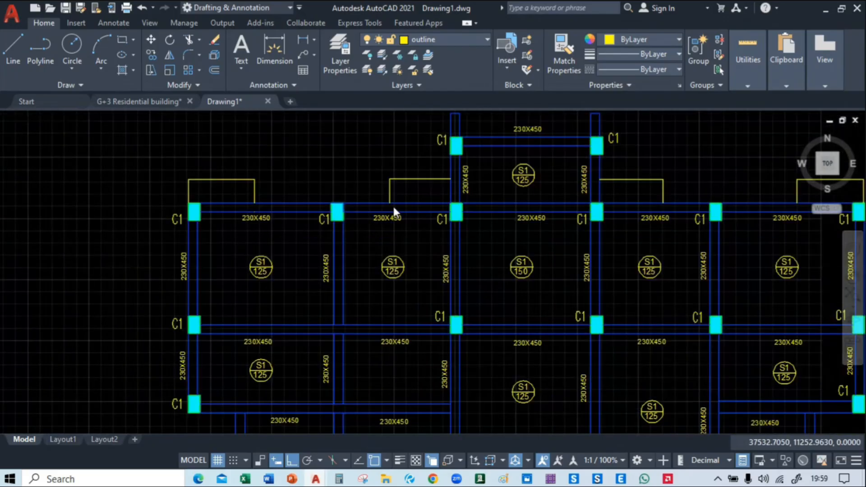
{"action": "type", "text": "xl"}
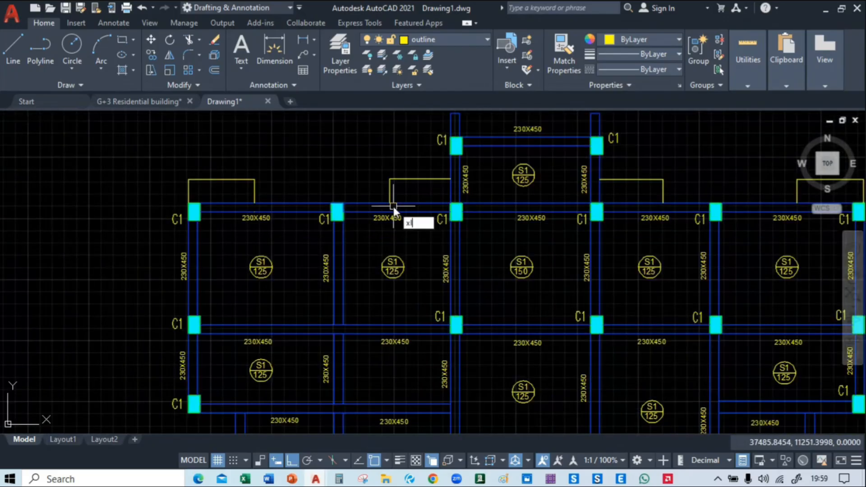
{"action": "key", "text": "Return"}
{"action": "type", "text": "h"}
{"action": "key", "text": "Return"}
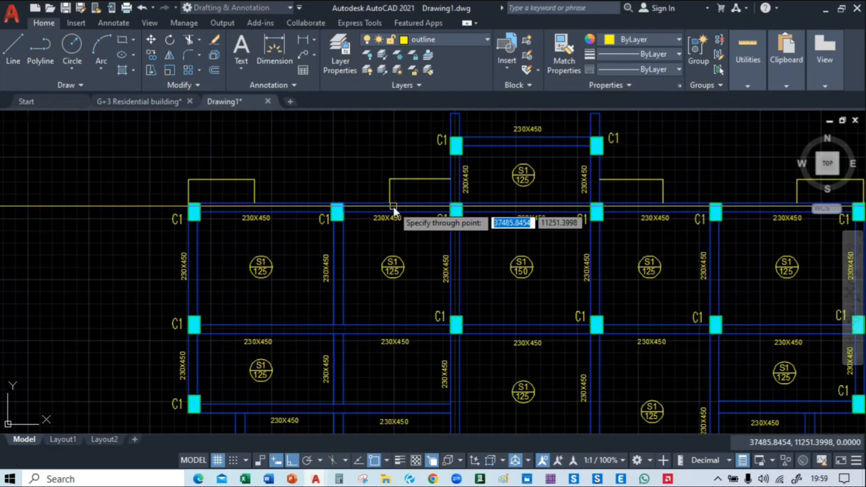
{"action": "scroll", "coordinate": [371, 168], "scroll_direction": "down", "scroll_amount": 5}
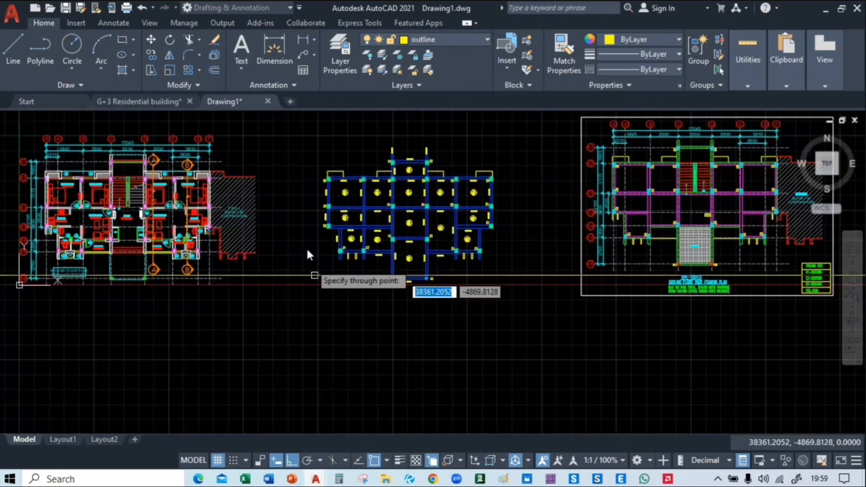
{"action": "scroll", "coordinate": [396, 190], "scroll_direction": "up", "scroll_amount": 8}
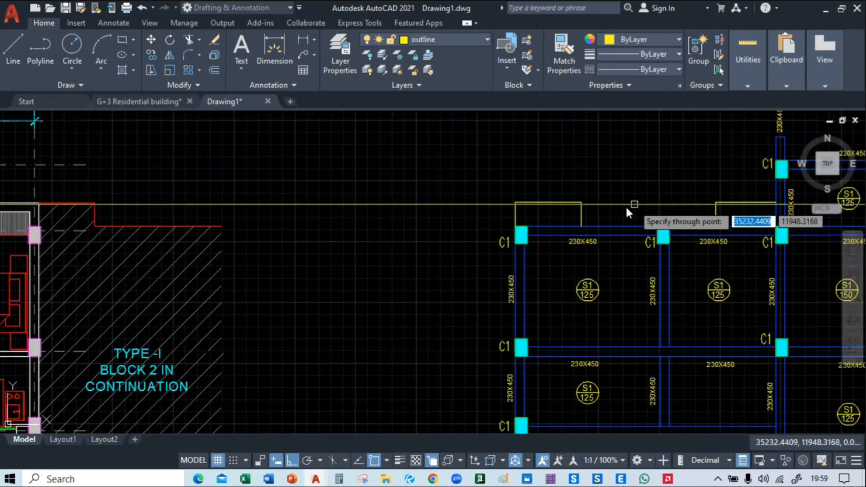
{"action": "scroll", "coordinate": [251, 219], "scroll_direction": "up", "scroll_amount": 2}
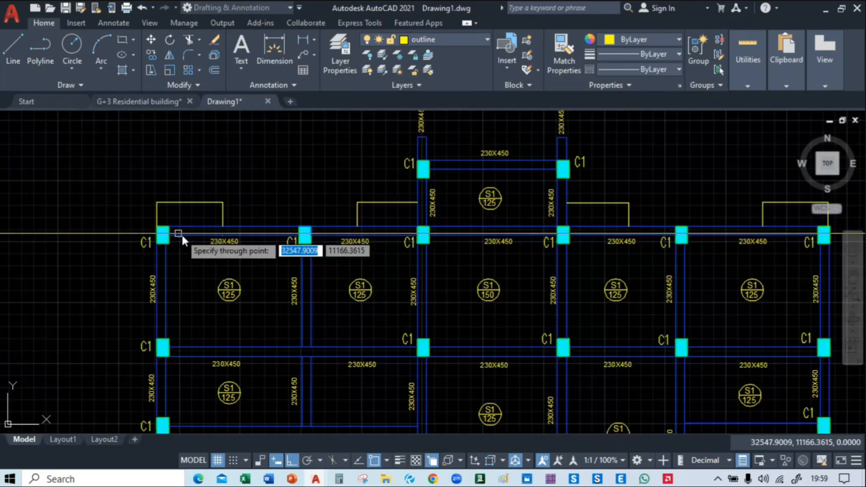
{"action": "scroll", "coordinate": [181, 234], "scroll_direction": "up", "scroll_amount": 5}
{"action": "right_click", "coordinate": [156, 220], "text": "shift"}
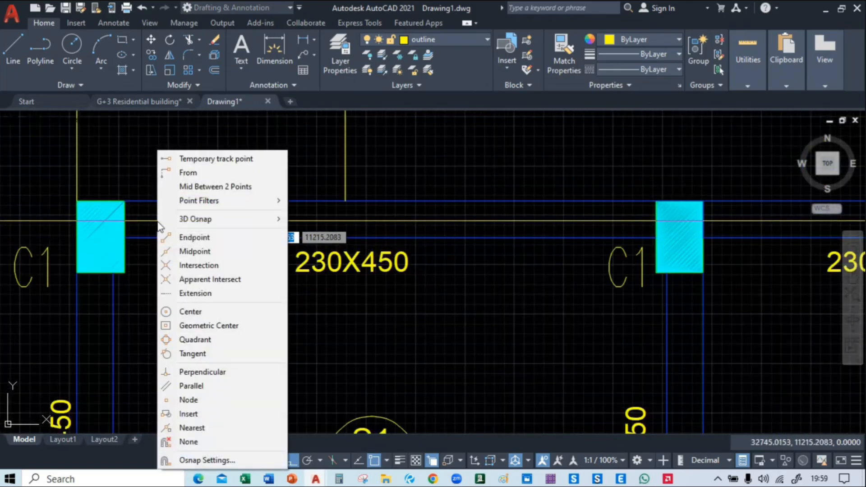
{"action": "left_click", "coordinate": [192, 186]}
{"action": "scroll", "coordinate": [136, 200], "scroll_direction": "up", "scroll_amount": 2}
{"action": "scroll", "coordinate": [137, 199], "scroll_direction": "up", "scroll_amount": 2}
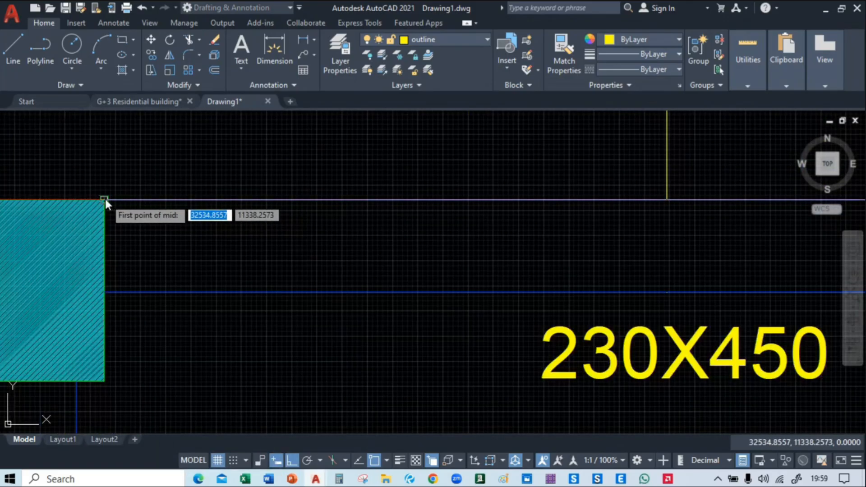
{"action": "left_click", "coordinate": [105, 199]}
{"action": "left_click", "coordinate": [105, 294]}
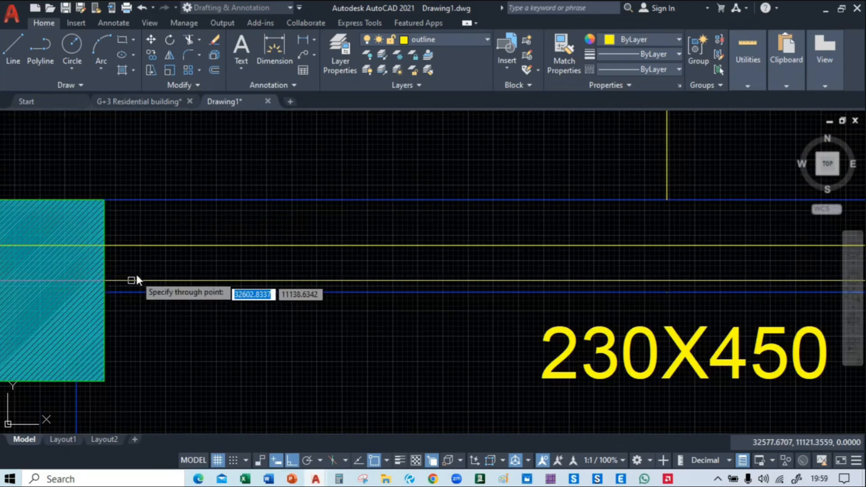
{"action": "scroll", "coordinate": [209, 277], "scroll_direction": "down", "scroll_amount": 3}
{"action": "scroll", "coordinate": [297, 294], "scroll_direction": "down", "scroll_amount": 5}
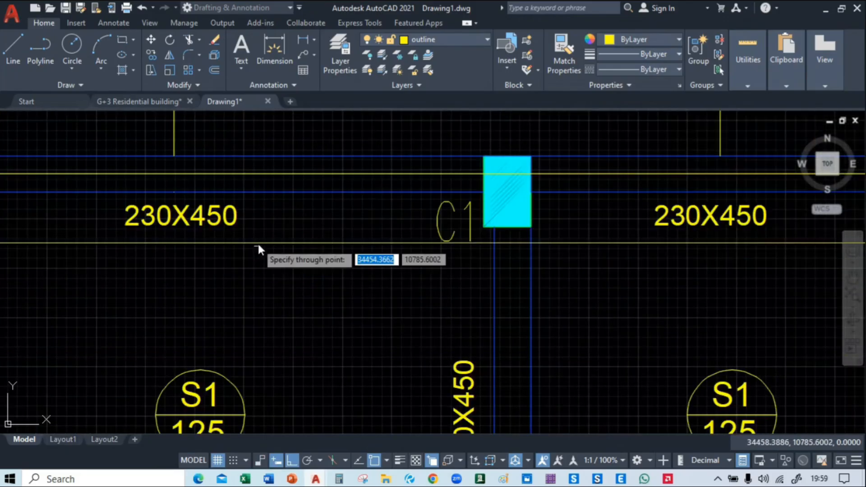
{"action": "key", "text": "Escape"}
Copy the horizontal construction line down to the next three beam rows, using the column-side beam corner as base point
{"action": "middle_click_drag", "start_coordinate": [86, 113], "coordinate": [107, 163]}
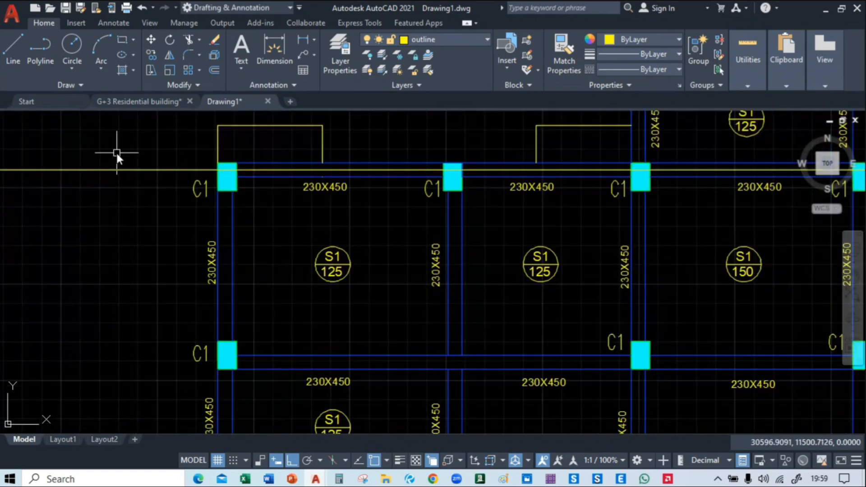
{"action": "left_click", "coordinate": [117, 154]}
{"action": "left_click", "coordinate": [92, 226]}
{"action": "type", "text": "co"}
{"action": "key", "text": "Return"}
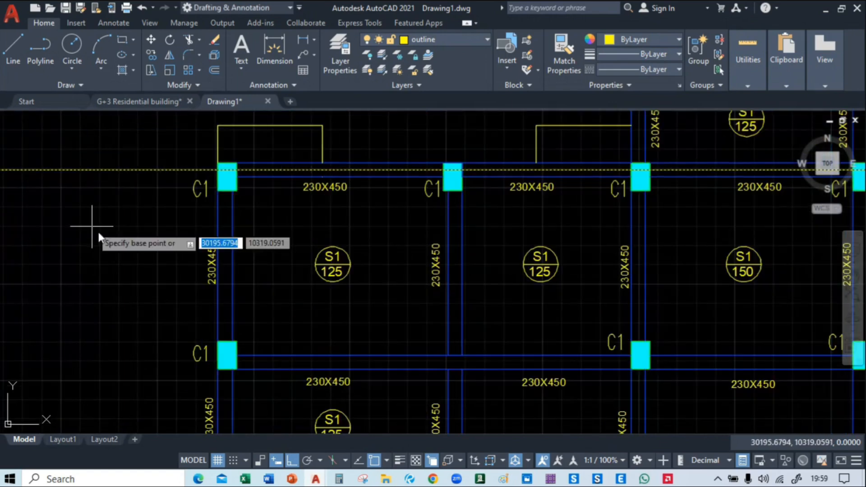
{"action": "scroll", "coordinate": [208, 160], "scroll_direction": "up", "scroll_amount": 2}
{"action": "left_click", "coordinate": [253, 166]}
{"action": "middle_click_drag", "start_coordinate": [261, 289], "coordinate": [260, 80]}
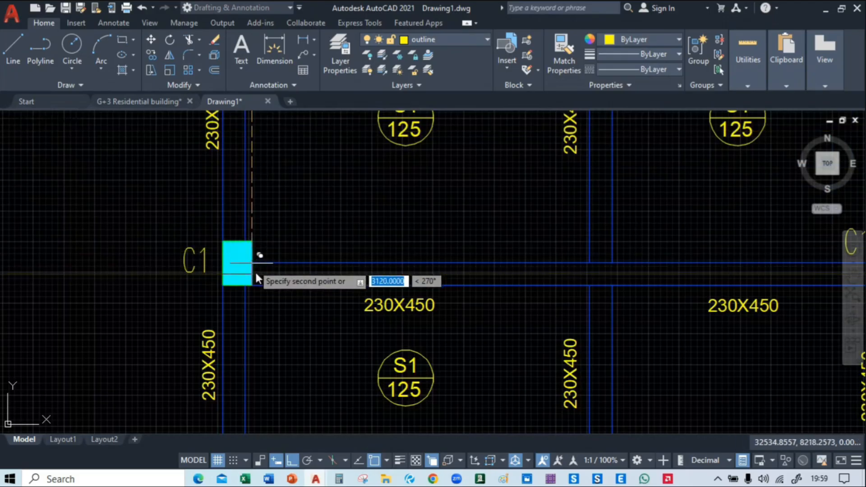
{"action": "middle_click_drag", "start_coordinate": [256, 271], "coordinate": [232, 178]}
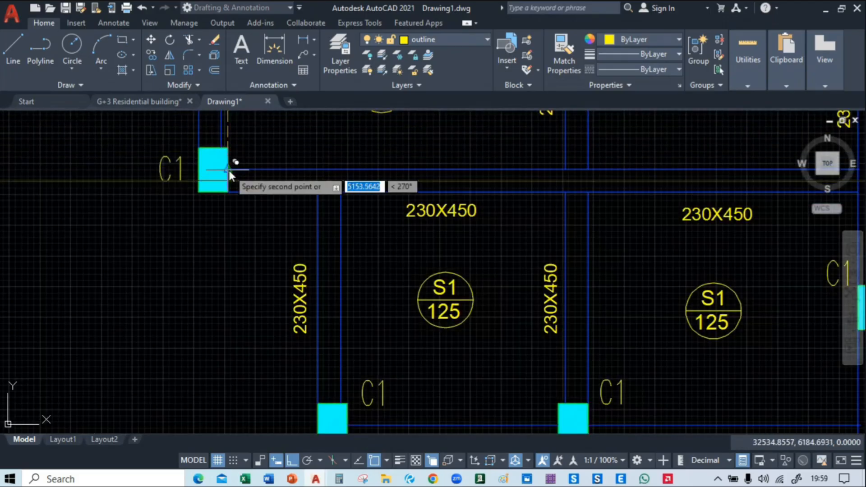
{"action": "middle_click_drag", "start_coordinate": [304, 285], "coordinate": [248, 115]}
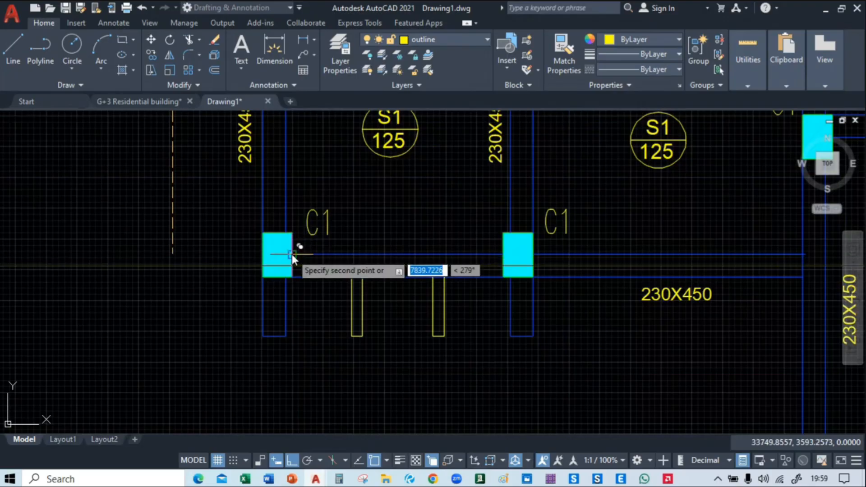
Place another copy of the construction line along the lowest beam, between the two C2 columns
{"action": "scroll", "coordinate": [291, 254], "scroll_direction": "down", "scroll_amount": 4}
{"action": "middle_click_drag", "start_coordinate": [451, 278], "coordinate": [333, 196]}
{"action": "scroll", "coordinate": [394, 276], "scroll_direction": "up", "scroll_amount": 2}
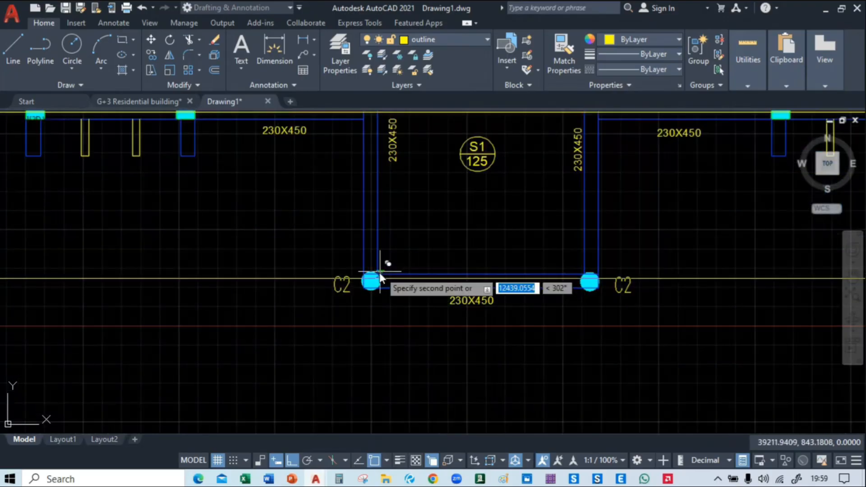
{"action": "scroll", "coordinate": [380, 273], "scroll_direction": "up", "scroll_amount": 6}
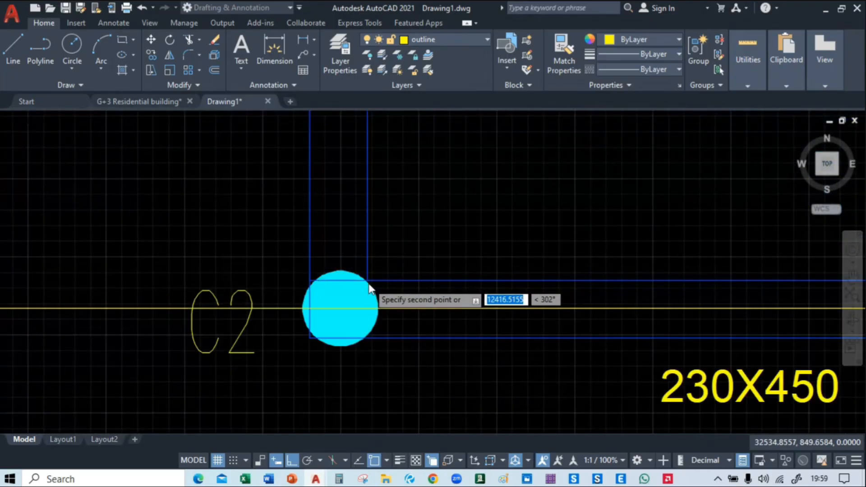
Place a copy of the construction line along the topmost beam of the central bay and finish copying
{"action": "scroll", "coordinate": [378, 282], "scroll_direction": "down", "scroll_amount": 6}
{"action": "mouse_move", "coordinate": [435, 268]}
{"action": "middle_mouse_down"}
{"action": "mouse_move", "coordinate": [430, 302]}
{"action": "mouse_move", "coordinate": [451, 391]}
{"action": "middle_mouse_up"}
{"action": "middle_click_drag", "start_coordinate": [386, 206], "coordinate": [447, 401]}
{"action": "middle_click_drag", "start_coordinate": [442, 243], "coordinate": [418, 402]}
{"action": "middle_click_drag", "start_coordinate": [427, 246], "coordinate": [403, 427]}
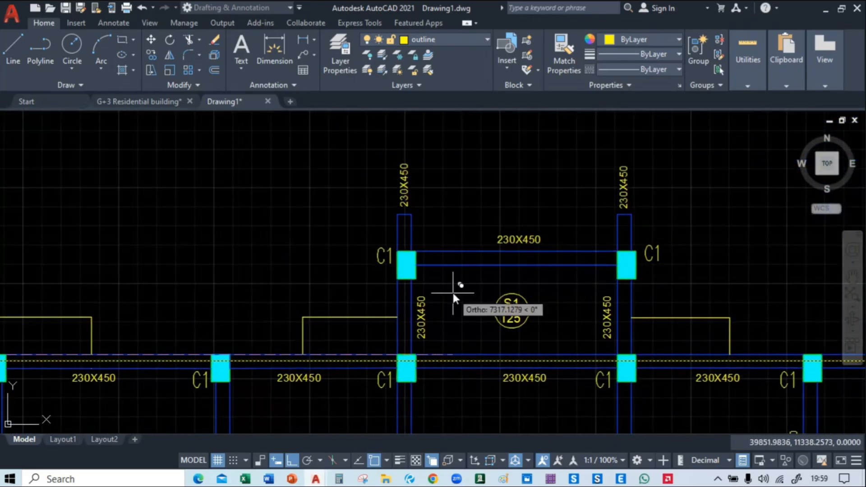
{"action": "scroll", "coordinate": [432, 262], "scroll_direction": "up", "scroll_amount": 5}
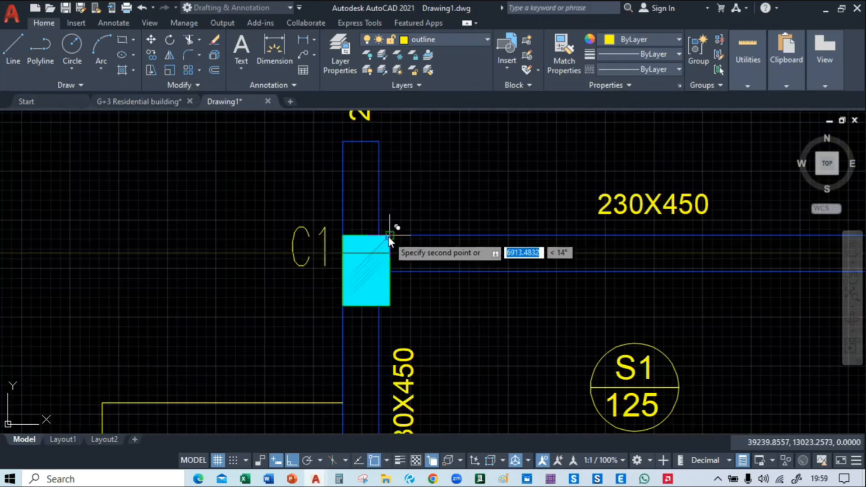
{"action": "scroll", "coordinate": [394, 237], "scroll_direction": "down", "scroll_amount": 4}
{"action": "scroll", "coordinate": [453, 318], "scroll_direction": "down", "scroll_amount": 4}
{"action": "middle_click_drag", "start_coordinate": [424, 338], "coordinate": [501, 184]}
{"action": "middle_click_drag", "start_coordinate": [612, 279], "coordinate": [473, 195]}
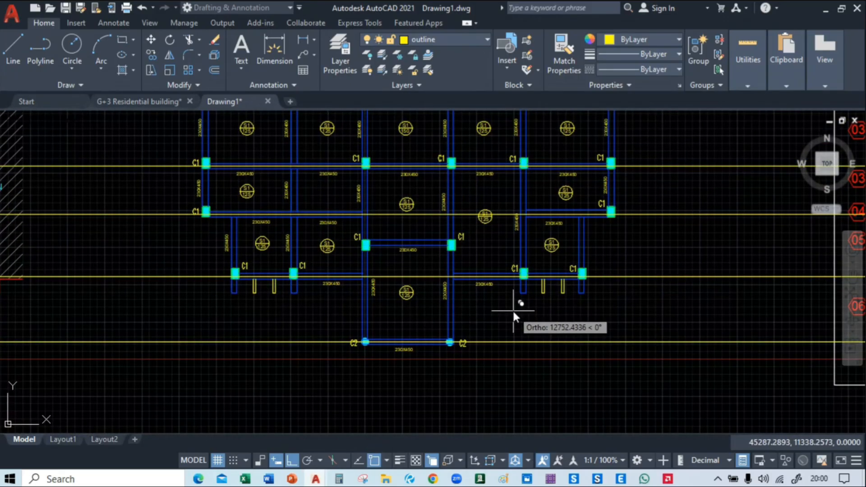
{"action": "middle_click_drag", "start_coordinate": [512, 309], "coordinate": [526, 380]}
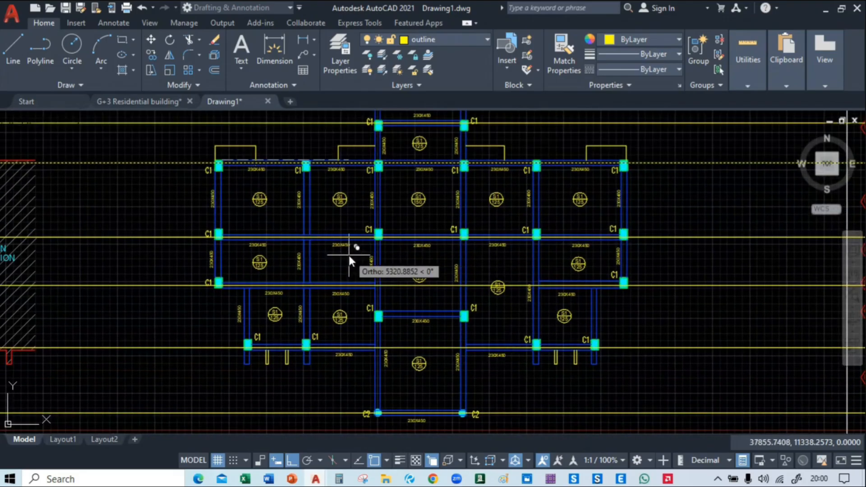
{"action": "key", "text": "Escape"}
Trim the horizontal construction lines just outside the beam layout on both sides of the plan
{"action": "mouse_move", "coordinate": [259, 240]}
{"action": "middle_mouse_down"}
{"action": "mouse_move", "coordinate": [270, 235]}
{"action": "mouse_move", "coordinate": [380, 297]}
{"action": "middle_mouse_up"}
{"action": "middle_click_drag", "start_coordinate": [391, 372], "coordinate": [374, 321]}
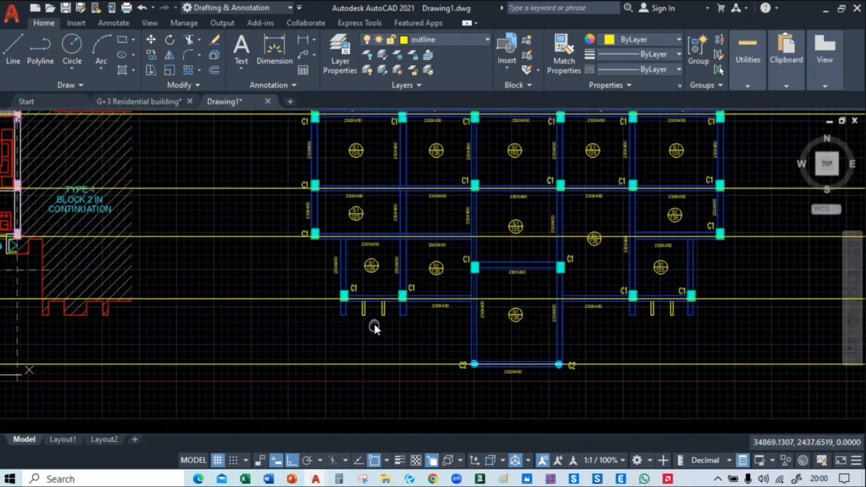
{"action": "type", "text": "tr"}
{"action": "key", "text": "Return"}
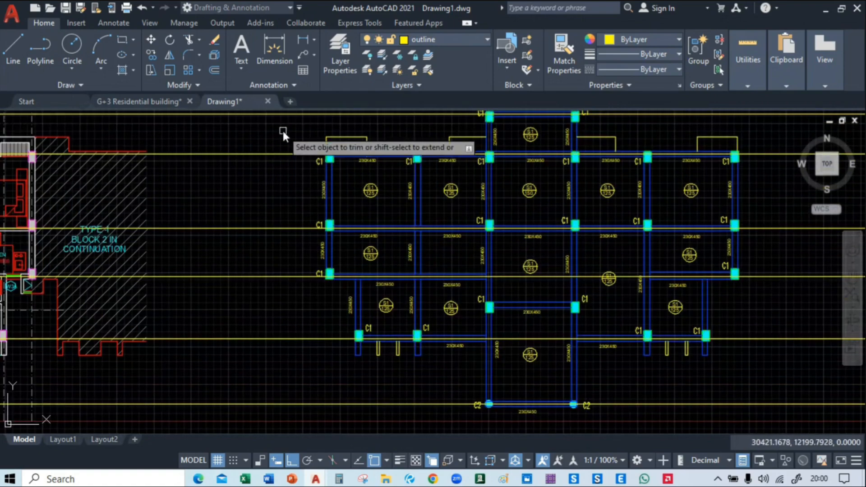
{"action": "left_click", "coordinate": [283, 130]}
{"action": "key", "text": "Return"}
{"action": "middle_click_drag", "start_coordinate": [289, 345], "coordinate": [187, 332]}
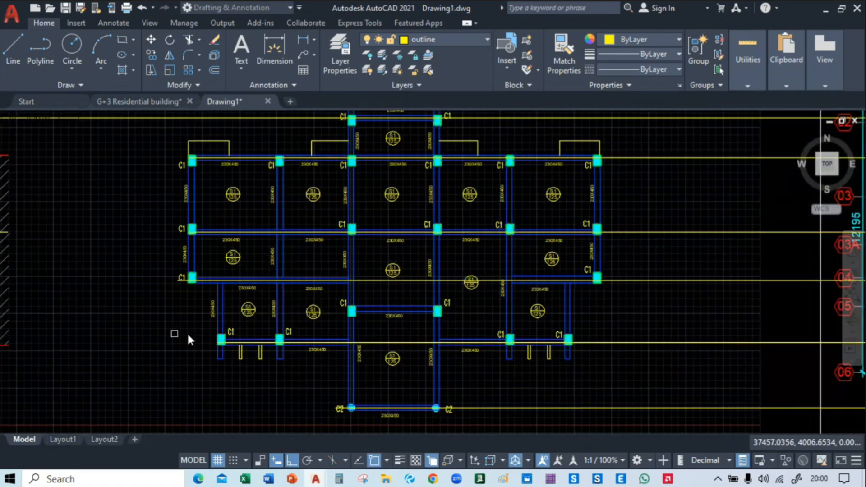
{"action": "left_click", "coordinate": [661, 134]}
{"action": "middle_click_drag", "start_coordinate": [652, 341], "coordinate": [620, 230]}
{"action": "left_click", "coordinate": [625, 329]}
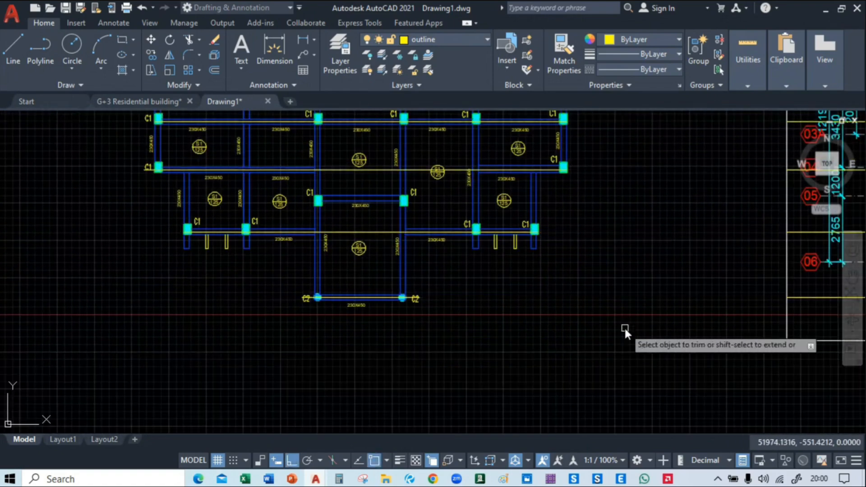
{"action": "key", "text": "Escape"}
Delete the leftover construction line pieces extending beyond the beam layout on both sides
{"action": "scroll", "coordinate": [521, 319], "scroll_direction": "down", "scroll_amount": 8}
{"action": "left_click", "coordinate": [238, 235]}
{"action": "left_click", "coordinate": [191, 349]}
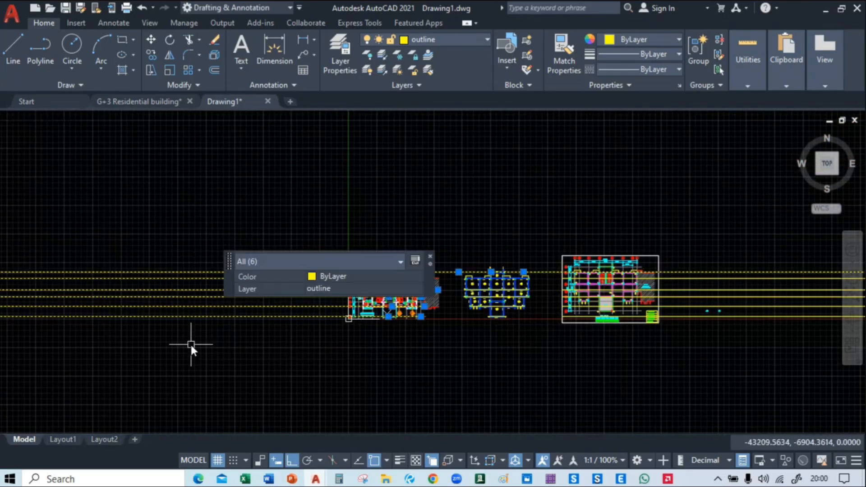
{"action": "key", "text": "Delete"}
{"action": "middle_click_drag", "start_coordinate": [854, 237], "coordinate": [681, 212]}
{"action": "left_click", "coordinate": [758, 198]}
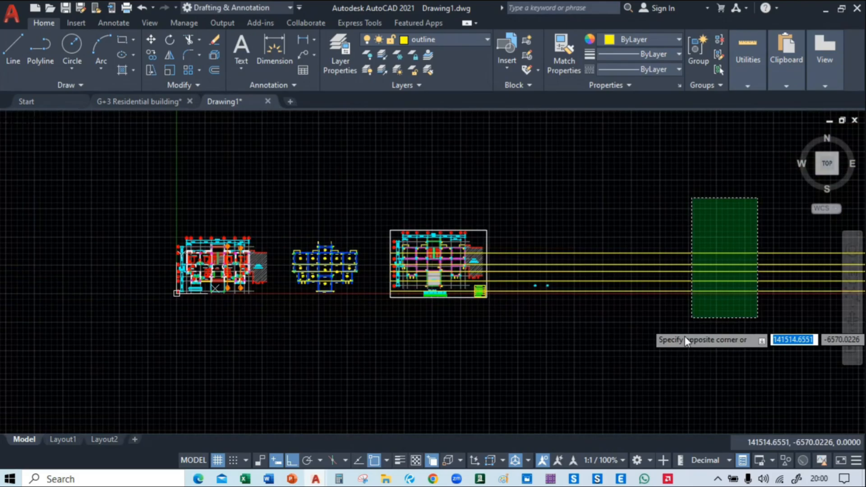
{"action": "left_click", "coordinate": [657, 318]}
{"action": "key", "text": "Delete"}
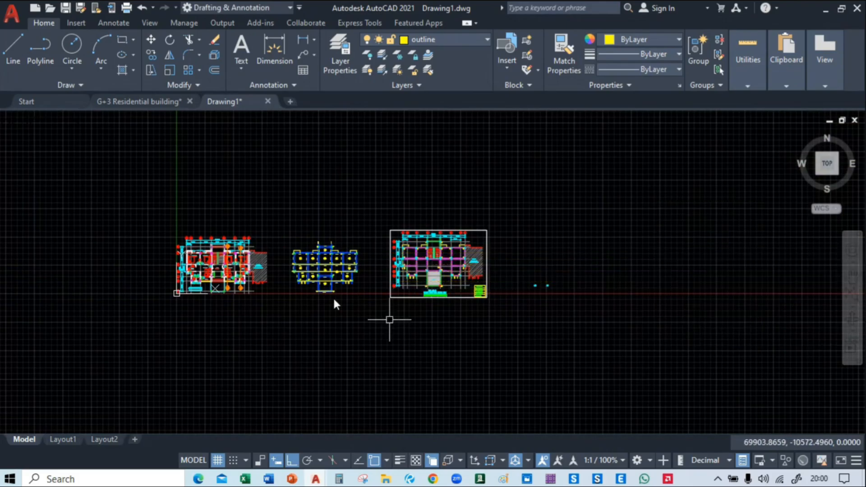
Draw a vertical construction line along the outer left beam, centred with Mid Between 2 Points across the beam below the upper-left C1 column
{"action": "scroll", "coordinate": [325, 271], "scroll_direction": "up", "scroll_amount": 4}
{"action": "scroll", "coordinate": [328, 256], "scroll_direction": "up", "scroll_amount": 5}
{"action": "middle_click_drag", "start_coordinate": [286, 348], "coordinate": [290, 244]}
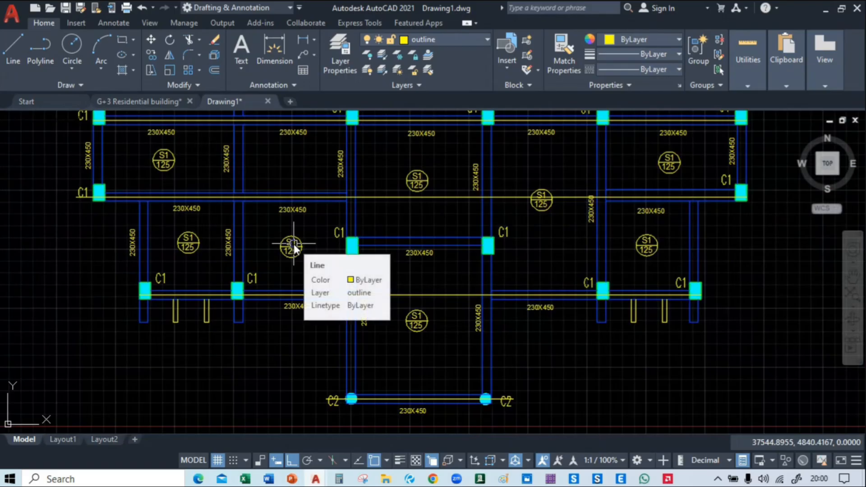
{"action": "type", "text": "xl"}
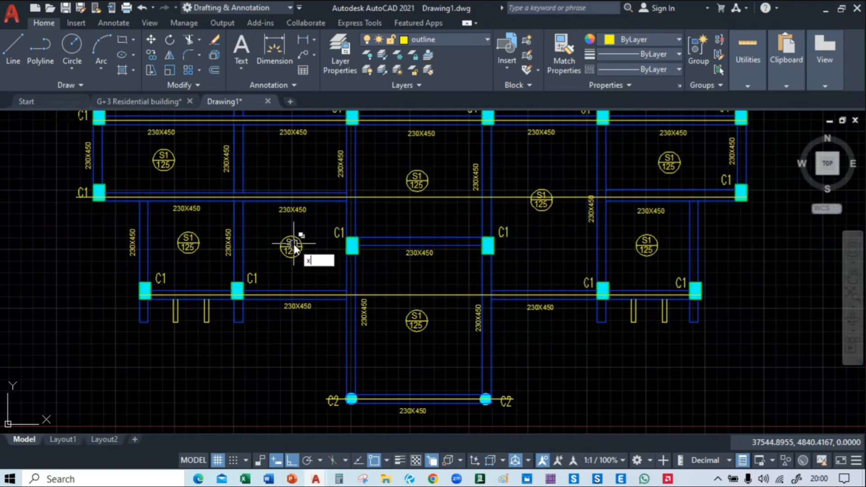
{"action": "key", "text": "Return"}
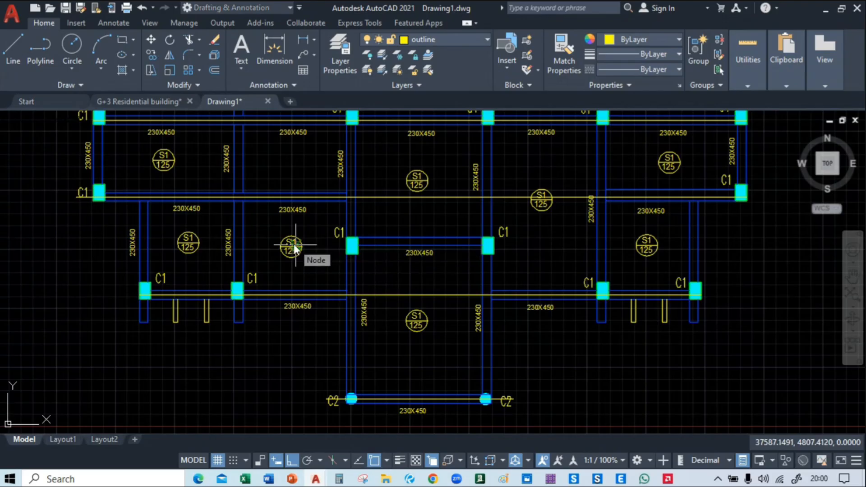
{"action": "type", "text": "v"}
{"action": "key", "text": "Return"}
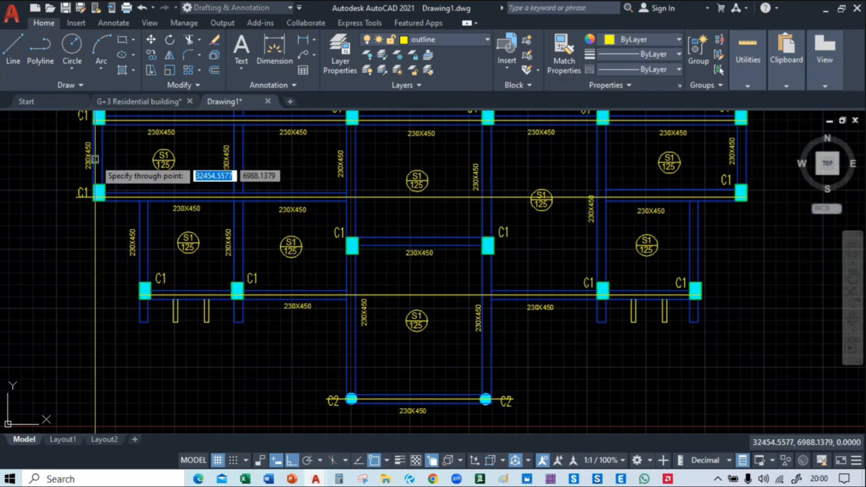
{"action": "middle_click_drag", "start_coordinate": [97, 183], "coordinate": [275, 331]}
{"action": "scroll", "coordinate": [277, 158], "scroll_direction": "up", "scroll_amount": 5}
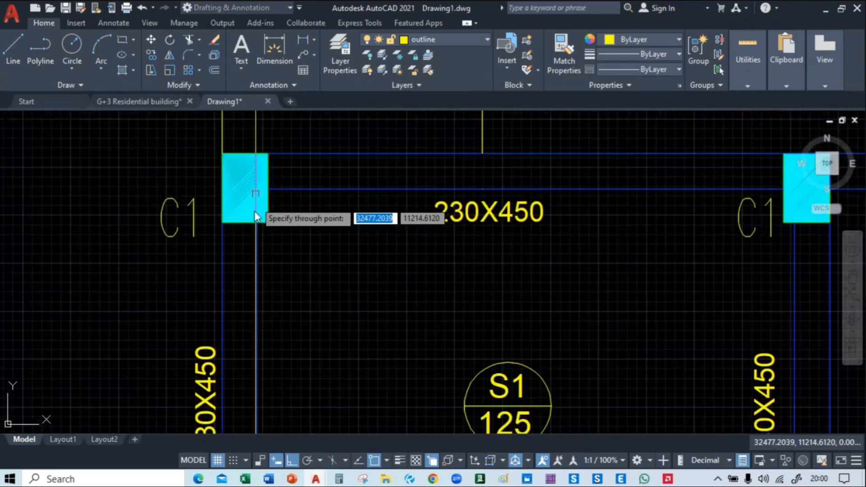
{"action": "right_click", "coordinate": [235, 248], "text": "shift"}
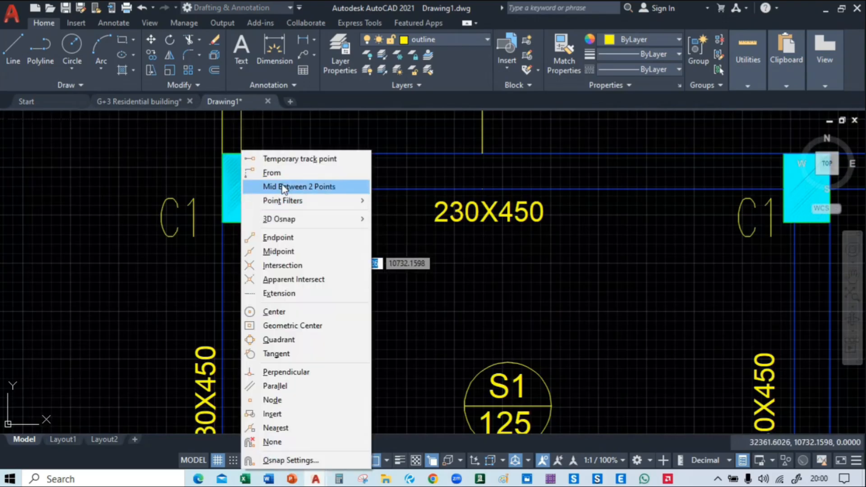
{"action": "left_click", "coordinate": [270, 196]}
{"action": "left_click", "coordinate": [225, 221]}
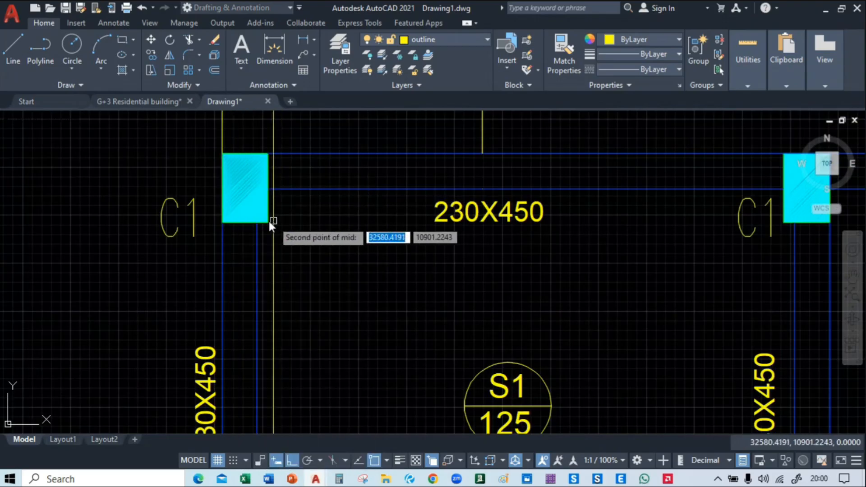
{"action": "left_click", "coordinate": [256, 223]}
{"action": "scroll", "coordinate": [255, 223], "scroll_direction": "down", "scroll_amount": 6}
{"action": "middle_click_drag", "start_coordinate": [278, 274], "coordinate": [271, 254]}
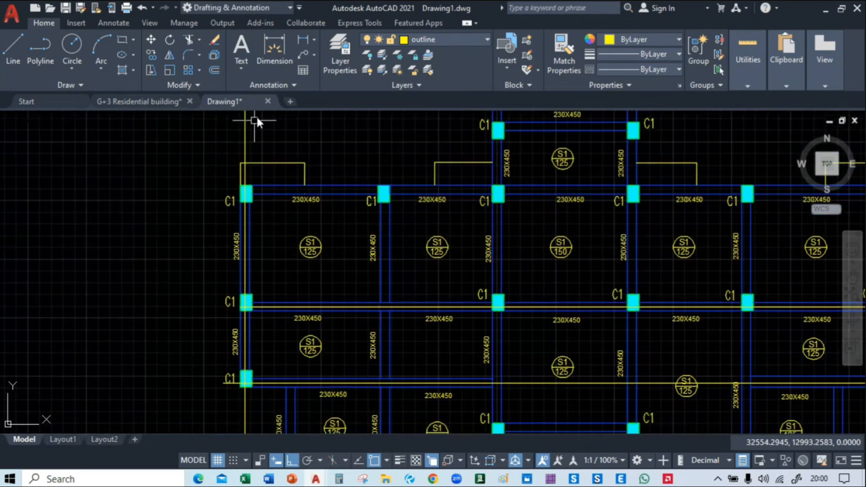
{"action": "left_click", "coordinate": [257, 117]}
{"action": "left_click", "coordinate": [211, 139]}
{"action": "type", "text": "x"}
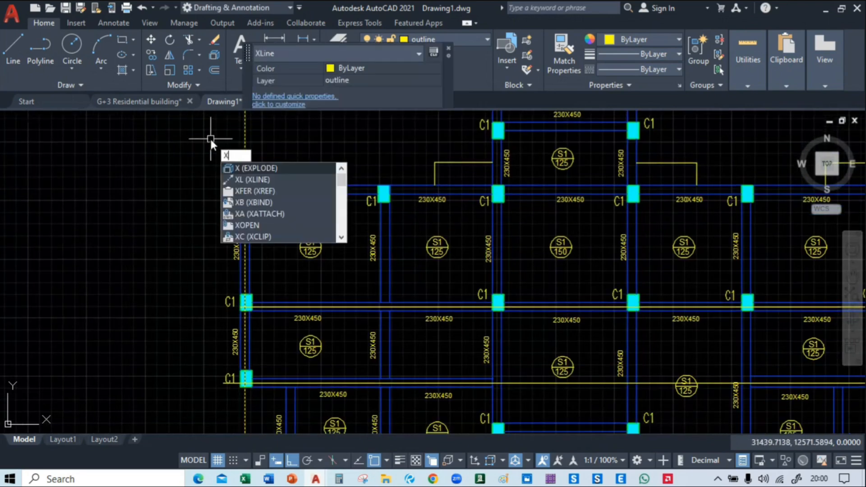
{"action": "key", "text": "Return"}
{"action": "left_click", "coordinate": [270, 128]}
{"action": "left_click", "coordinate": [212, 132]}
{"action": "type", "text": "m"}
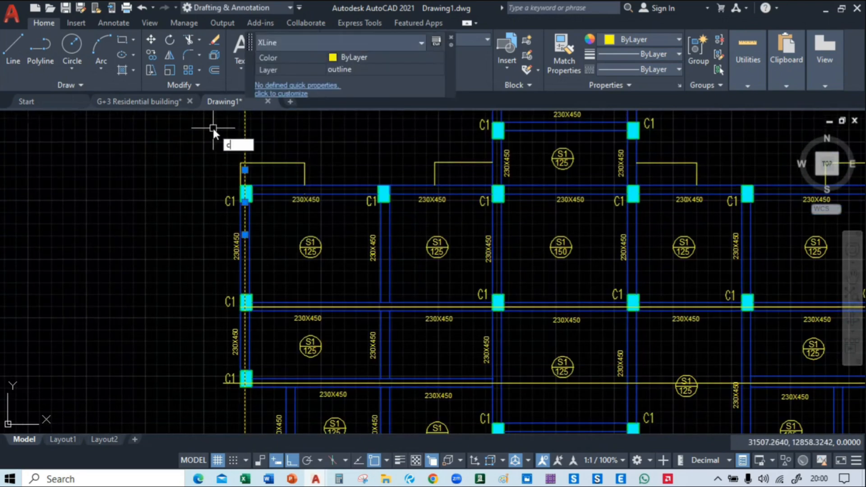
{"action": "key", "text": "Return"}
{"action": "scroll", "coordinate": [241, 182], "scroll_direction": "up", "scroll_amount": 2}
{"action": "scroll", "coordinate": [243, 181], "scroll_direction": "up", "scroll_amount": 4}
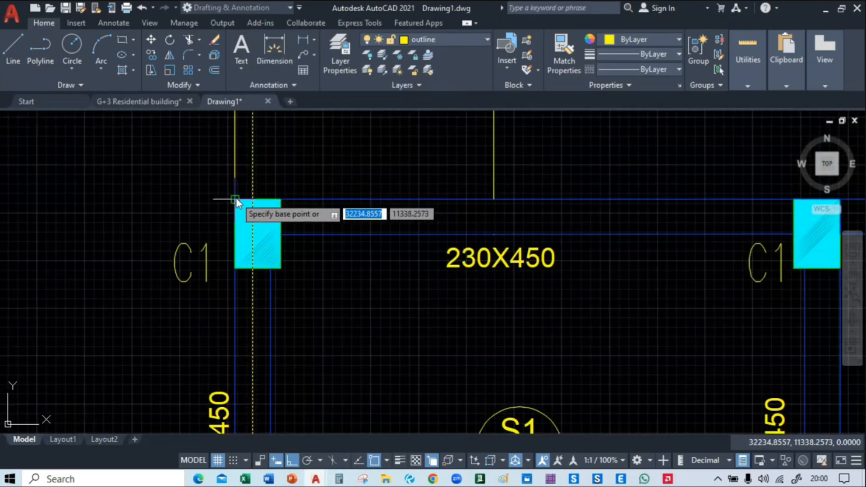
{"action": "left_click", "coordinate": [234, 199]}
{"action": "middle_click_drag", "start_coordinate": [733, 228], "coordinate": [76, 244]}
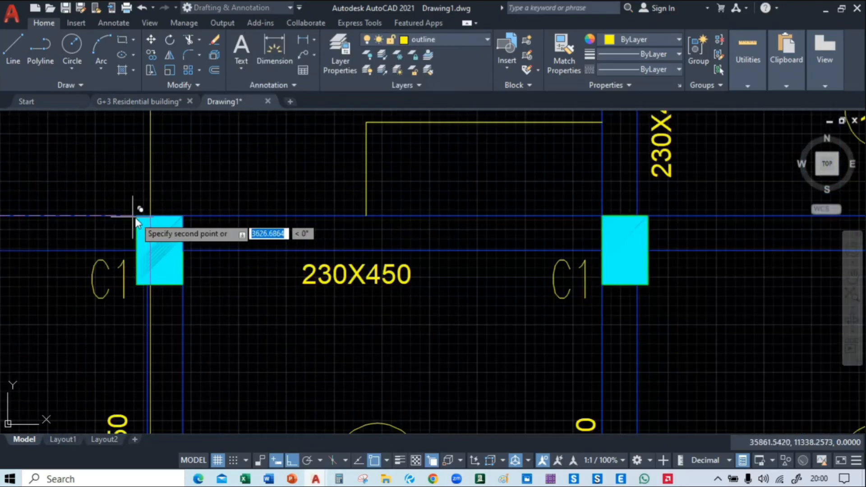
{"action": "key", "text": "Escape"}
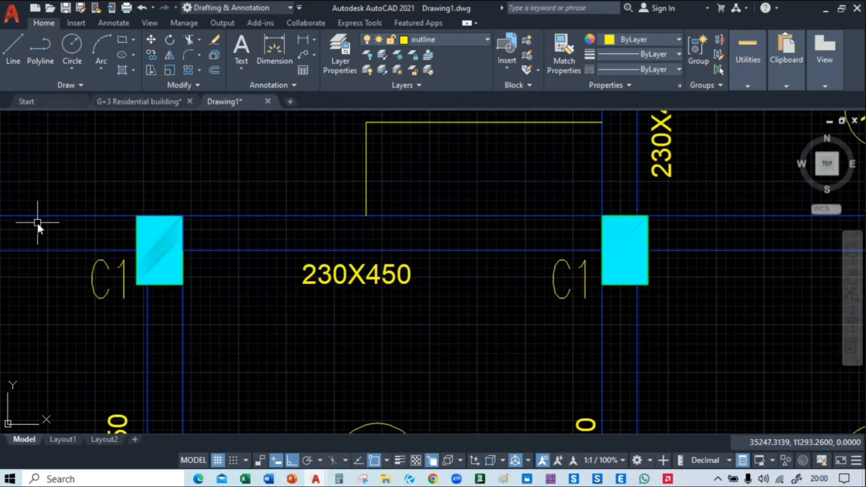
{"action": "middle_click_drag", "start_coordinate": [36, 224], "coordinate": [600, 237]}
{"action": "scroll", "coordinate": [600, 237], "scroll_direction": "down", "scroll_amount": 2}
{"action": "left_click", "coordinate": [323, 207]}
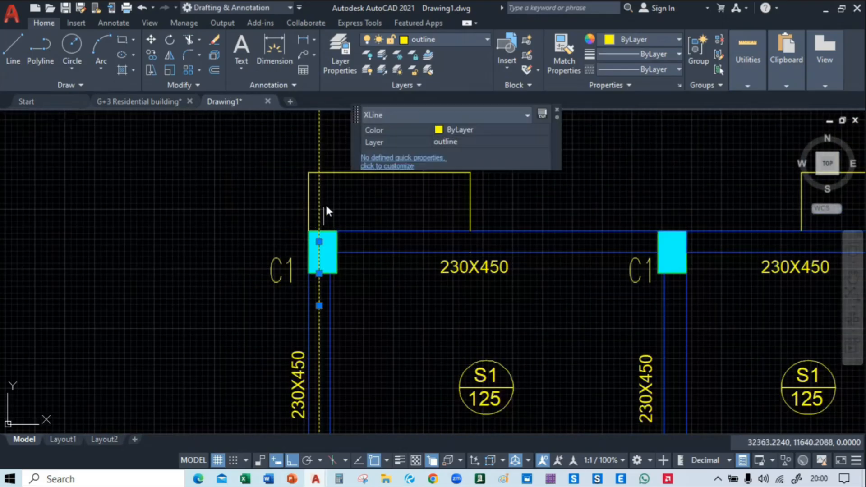
{"action": "type", "text": "X"}
{"action": "key", "text": "Escape"}
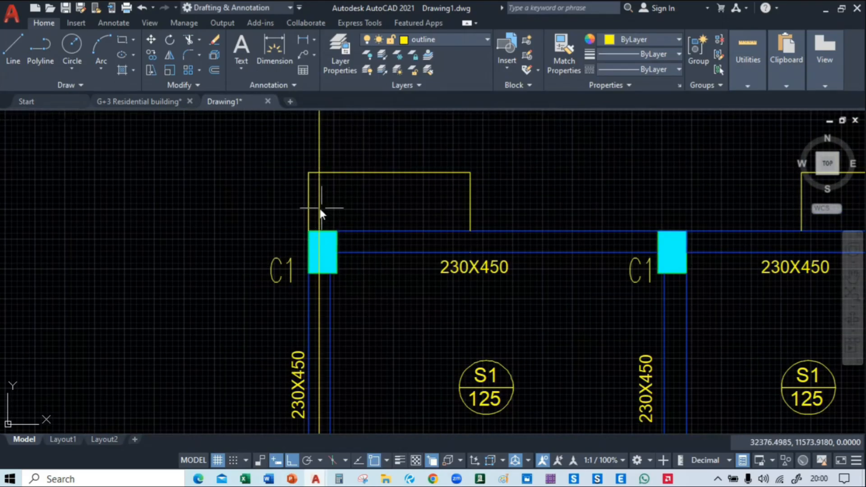
Copy the vertical construction line from the bottom-left corner of the first C1 column to the second vertical beam from the left
{"action": "left_click", "coordinate": [321, 208]}
{"action": "type", "text": "co"}
{"action": "key", "text": "Return"}
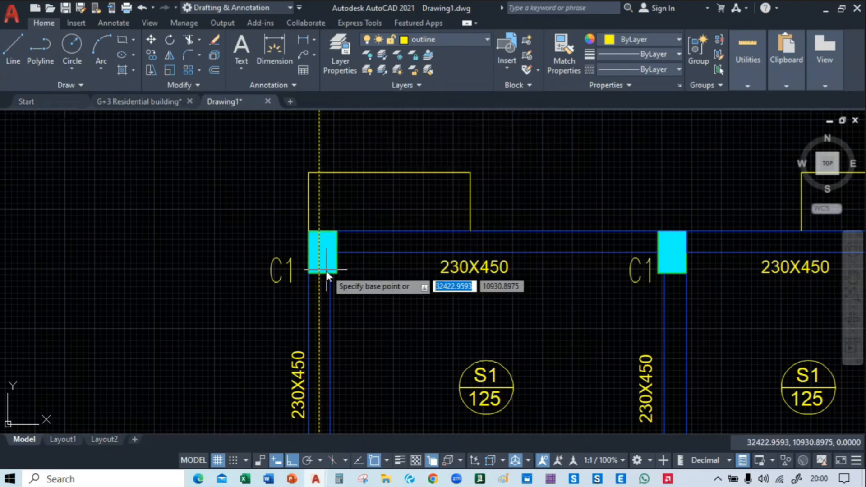
{"action": "left_click", "coordinate": [308, 273]}
{"action": "middle_click_drag", "start_coordinate": [554, 275], "coordinate": [233, 283]}
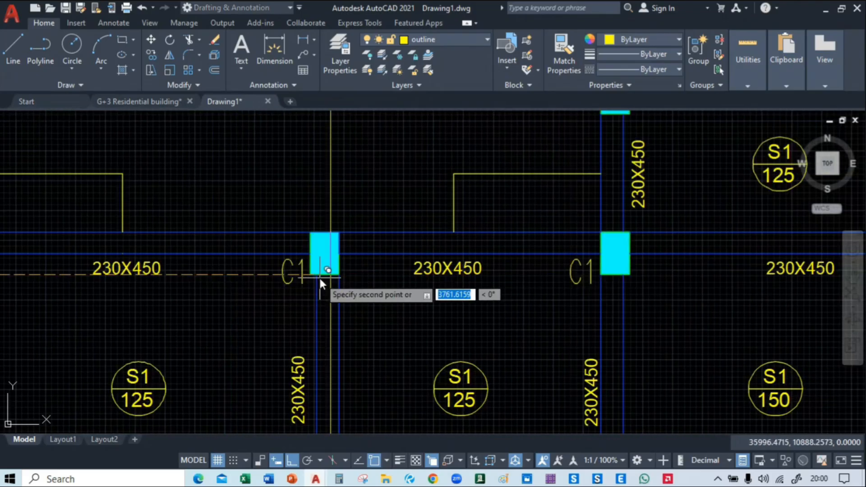
Place copies of the vertical construction line along both vertical beams flanking the central bay
{"action": "middle_click_drag", "start_coordinate": [644, 286], "coordinate": [399, 286]}
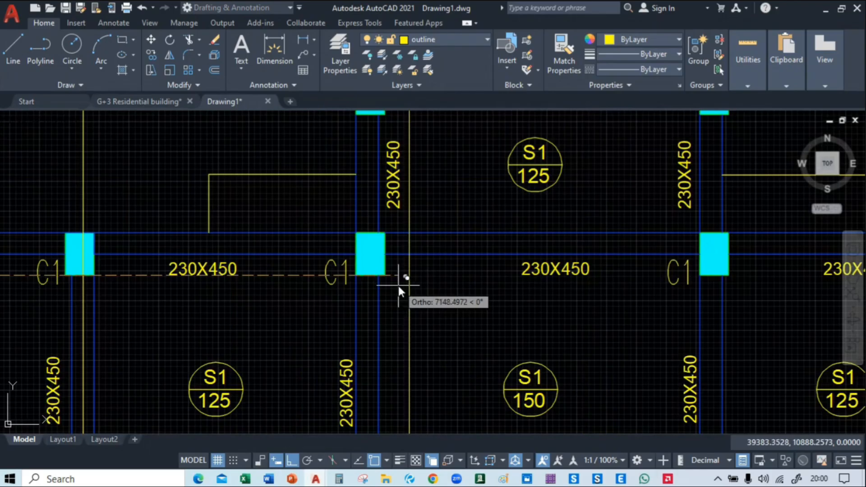
{"action": "left_click", "coordinate": [367, 275]}
{"action": "middle_click_drag", "start_coordinate": [566, 274], "coordinate": [260, 273]}
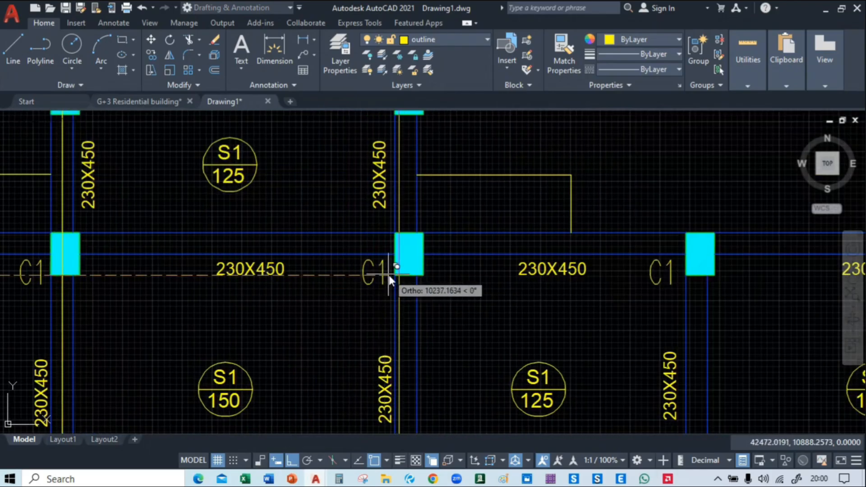
{"action": "left_click", "coordinate": [396, 275]}
Place copies of the vertical construction line along the two rightmost vertical beams of the upper column row
{"action": "middle_click_drag", "start_coordinate": [594, 259], "coordinate": [268, 260]}
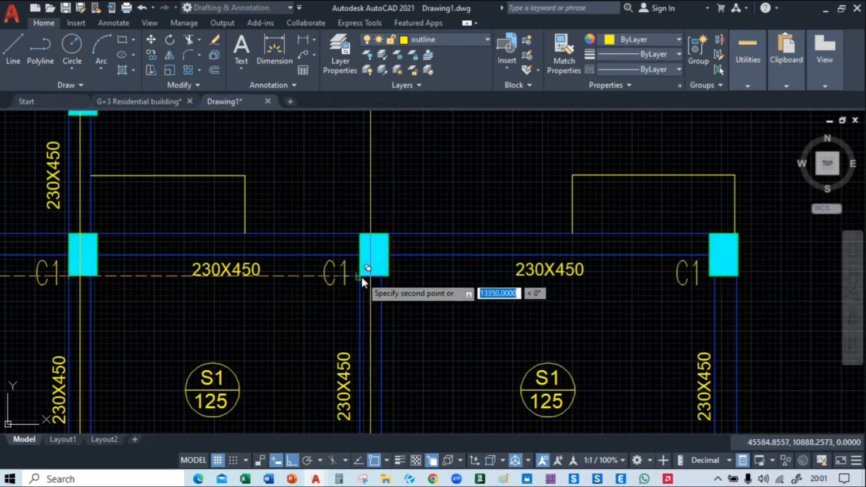
{"action": "left_click", "coordinate": [372, 276]}
{"action": "middle_click_drag", "start_coordinate": [563, 272], "coordinate": [322, 259]}
{"action": "left_click", "coordinate": [480, 261]}
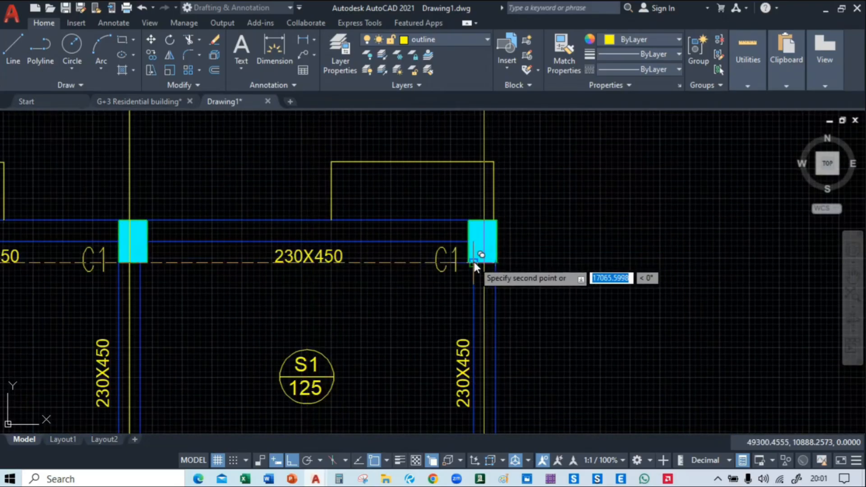
Place a copy of the vertical construction line along the short outer beam of the lower-left bay
{"action": "scroll", "coordinate": [474, 261], "scroll_direction": "down", "scroll_amount": 5}
{"action": "mouse_move", "coordinate": [458, 331]}
{"action": "middle_mouse_down"}
{"action": "mouse_move", "coordinate": [546, 180]}
{"action": "mouse_move", "coordinate": [575, 189]}
{"action": "mouse_move", "coordinate": [624, 264]}
{"action": "middle_mouse_up"}
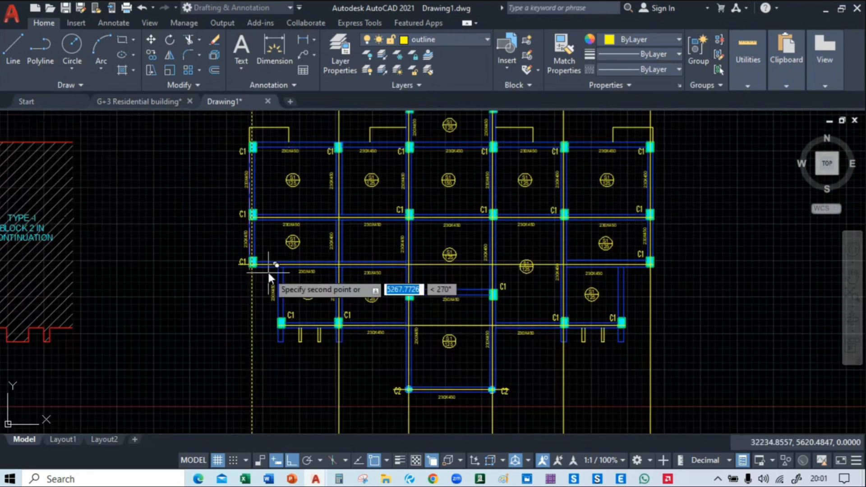
{"action": "scroll", "coordinate": [269, 272], "scroll_direction": "up", "scroll_amount": 5}
{"action": "scroll", "coordinate": [290, 256], "scroll_direction": "down", "scroll_amount": 4}
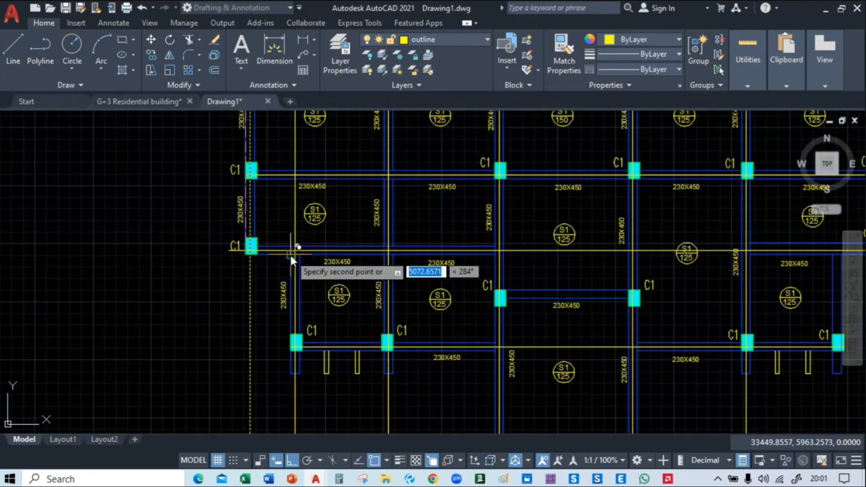
{"action": "scroll", "coordinate": [348, 255], "scroll_direction": "down", "scroll_amount": 2}
Place a copy of the vertical construction line along the short outer beam of the lower-right bay and finish copying
{"action": "middle_click_drag", "start_coordinate": [348, 255], "coordinate": [263, 318]}
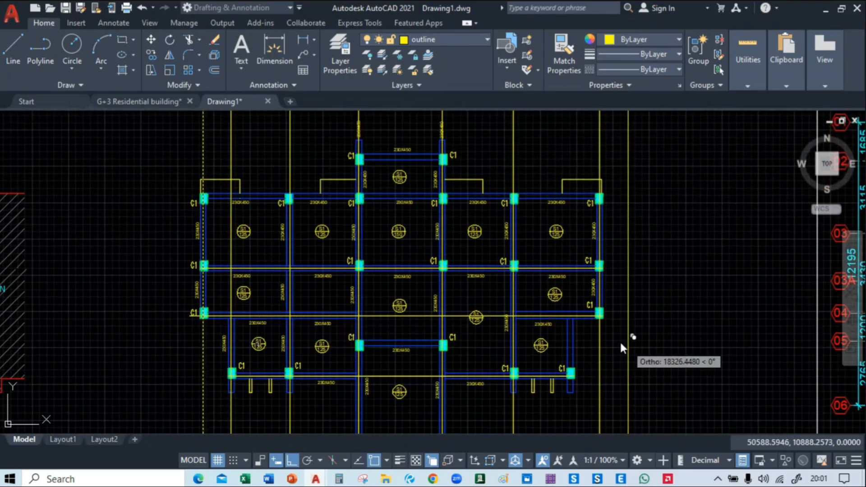
{"action": "middle_click_drag", "start_coordinate": [620, 340], "coordinate": [405, 305]}
{"action": "scroll", "coordinate": [388, 299], "scroll_direction": "up", "scroll_amount": 4}
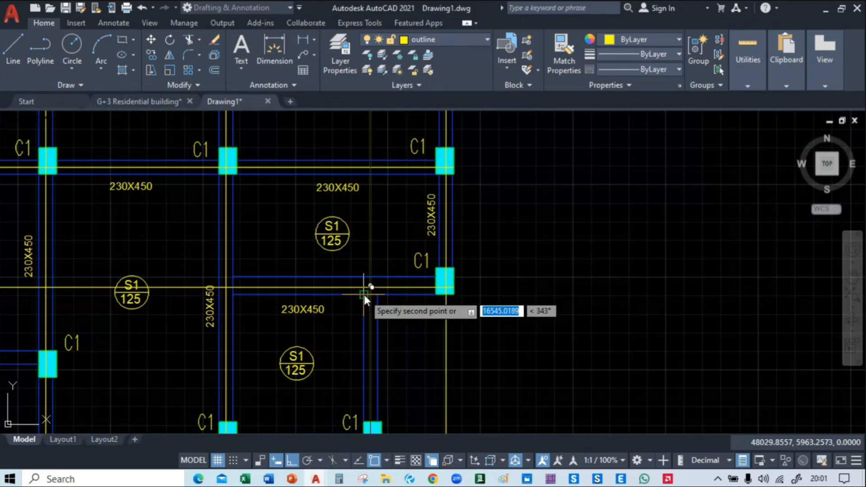
{"action": "scroll", "coordinate": [365, 295], "scroll_direction": "down", "scroll_amount": 3}
{"action": "middle_click_drag", "start_coordinate": [470, 299], "coordinate": [628, 339]}
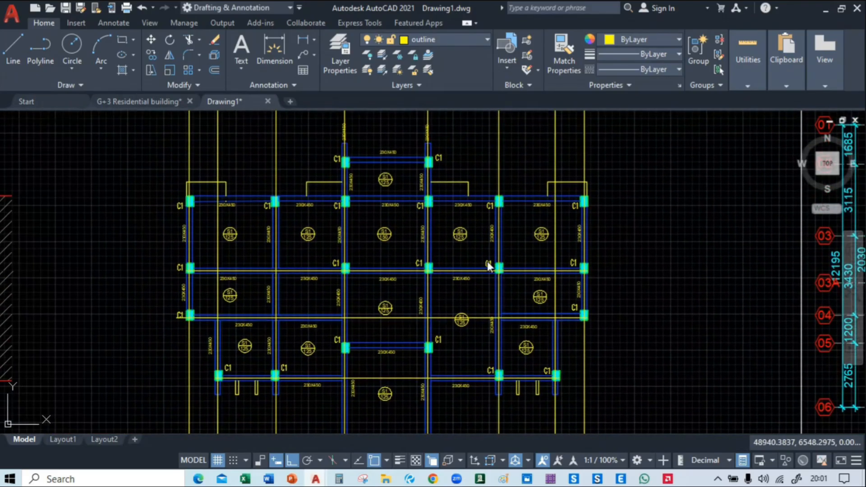
Copy the horizontal centre line from the second column row to the wide beam along the upper column row, using matching column corners
{"action": "middle_click_drag", "start_coordinate": [409, 197], "coordinate": [465, 291]}
{"action": "scroll", "coordinate": [284, 313], "scroll_direction": "up", "scroll_amount": 2}
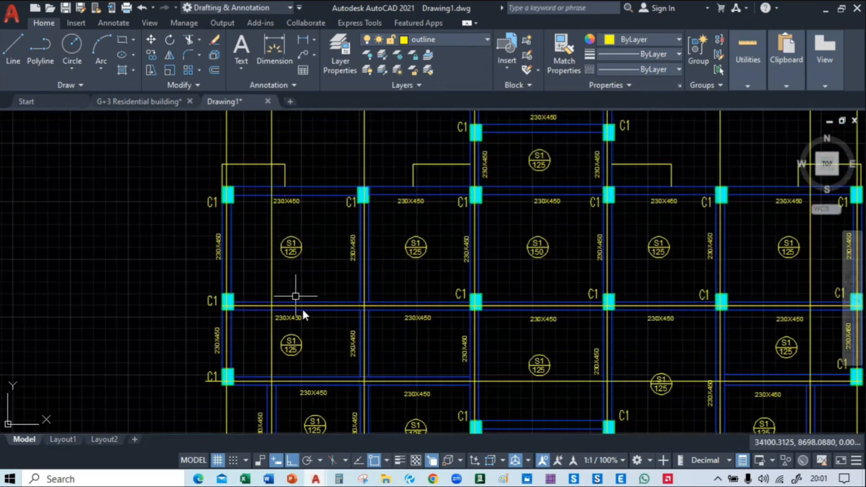
{"action": "scroll", "coordinate": [302, 307], "scroll_direction": "up", "scroll_amount": 2}
{"action": "left_click", "coordinate": [306, 304]}
{"action": "type", "text": "co"}
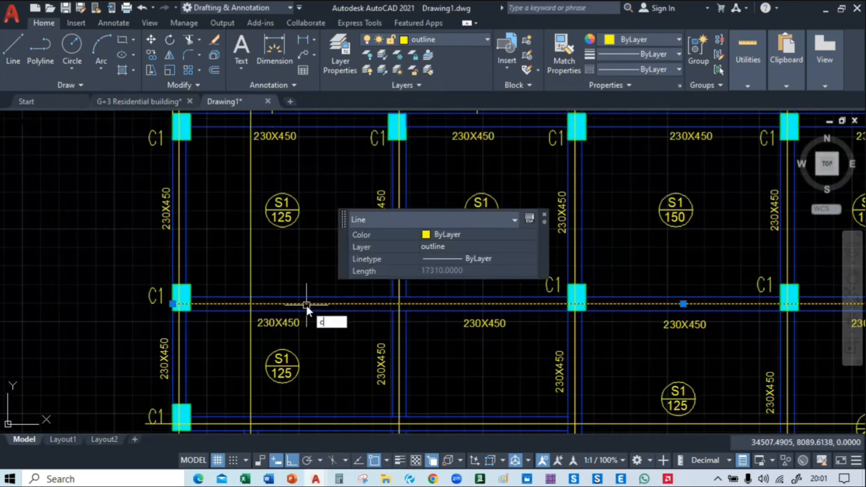
{"action": "key", "text": "Return"}
{"action": "left_click", "coordinate": [191, 296]}
{"action": "middle_click_drag", "start_coordinate": [209, 204], "coordinate": [238, 343]}
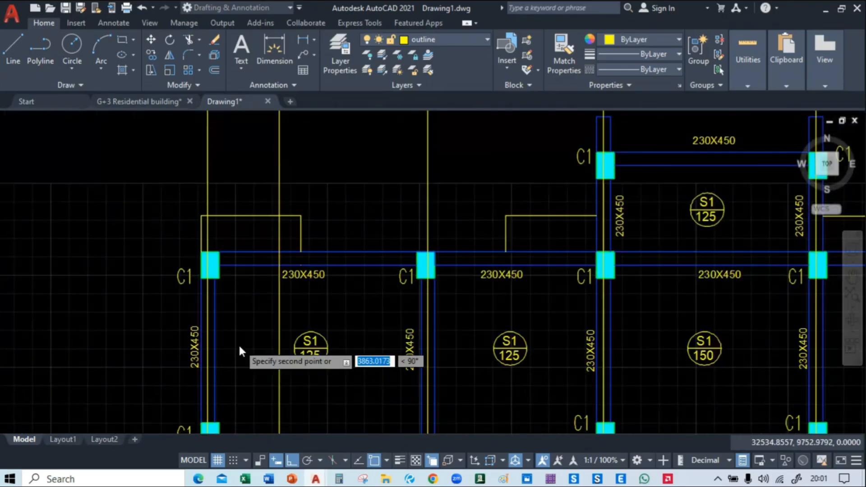
{"action": "left_click", "coordinate": [220, 252]}
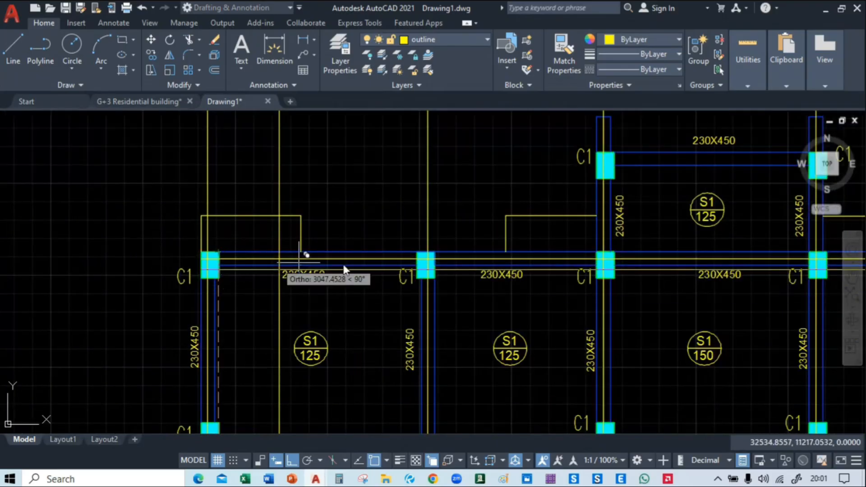
Place another copy of the horizontal centre line along the topmost beam of the central bay and finish copying
{"action": "middle_click_drag", "start_coordinate": [598, 263], "coordinate": [228, 213]}
{"action": "middle_click_drag", "start_coordinate": [273, 176], "coordinate": [329, 291]}
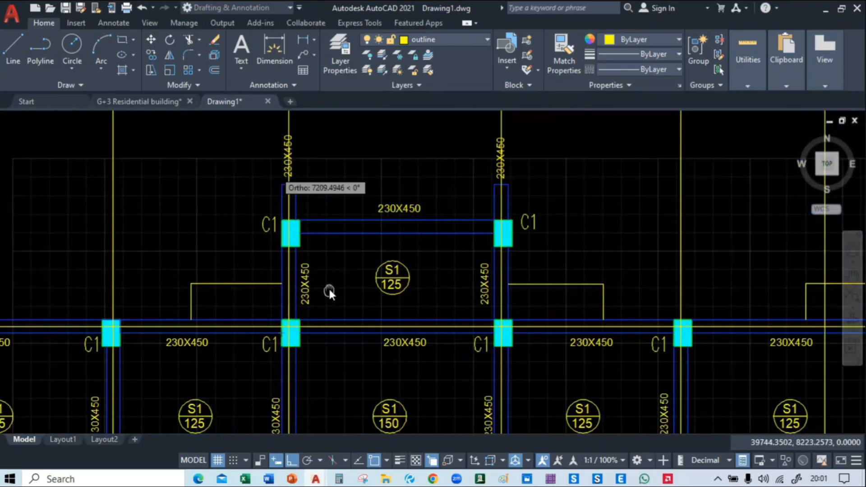
{"action": "left_click", "coordinate": [301, 221]}
{"action": "key", "text": "Escape"}
{"action": "scroll", "coordinate": [524, 259], "scroll_direction": "down", "scroll_amount": 2}
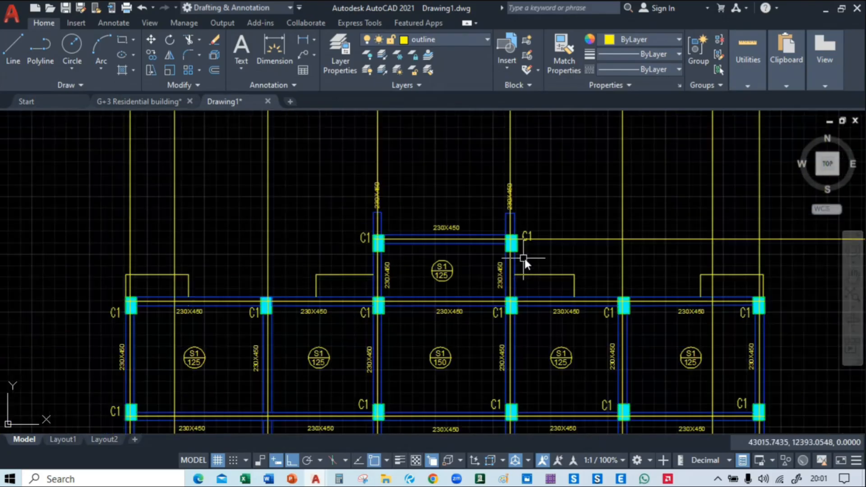
Copy the horizontal centre line from the topmost central beam to the beam between the C1 columns in the lower central bay
{"action": "middle_click_drag", "start_coordinate": [577, 258], "coordinate": [457, 95]}
{"action": "middle_click_drag", "start_coordinate": [395, 377], "coordinate": [431, 245]}
{"action": "middle_click_drag", "start_coordinate": [383, 233], "coordinate": [458, 417]}
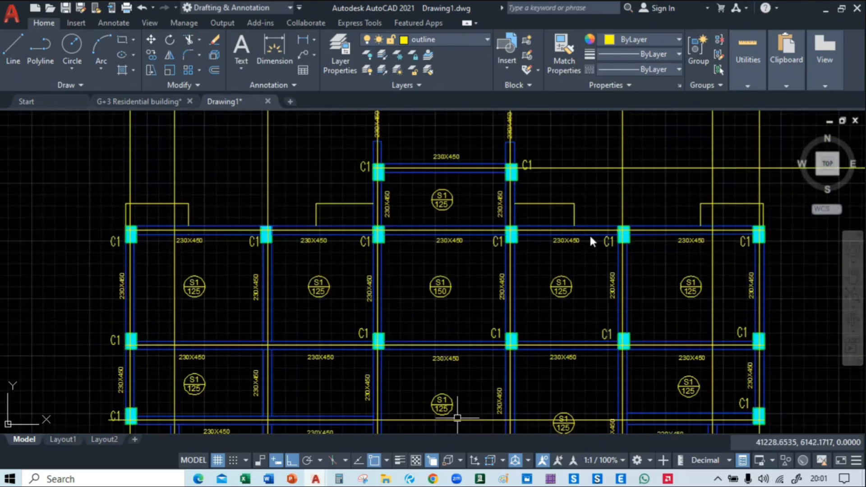
{"action": "left_click", "coordinate": [559, 166]}
{"action": "type", "text": "co"}
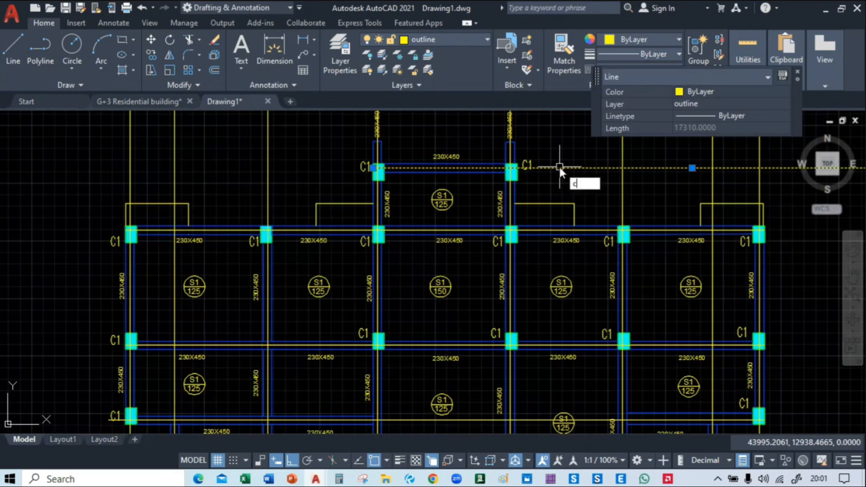
{"action": "key", "text": "Return"}
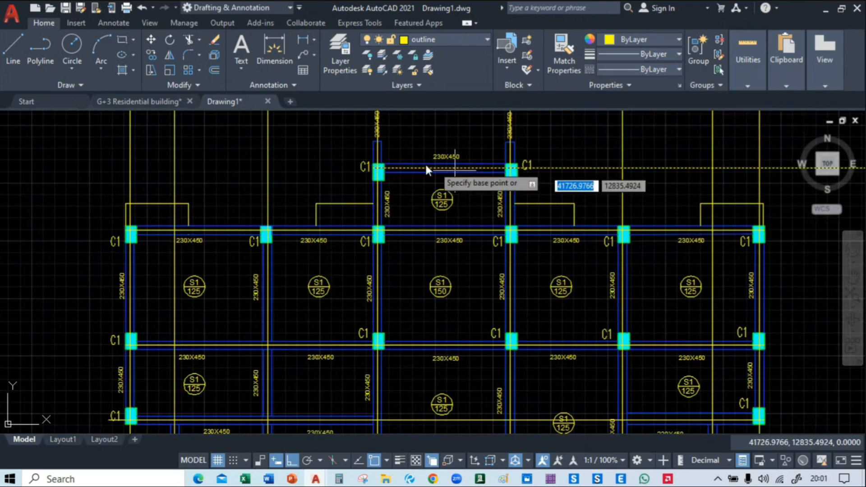
{"action": "left_click", "coordinate": [386, 164]}
{"action": "scroll", "coordinate": [389, 251], "scroll_direction": "up", "scroll_amount": 1}
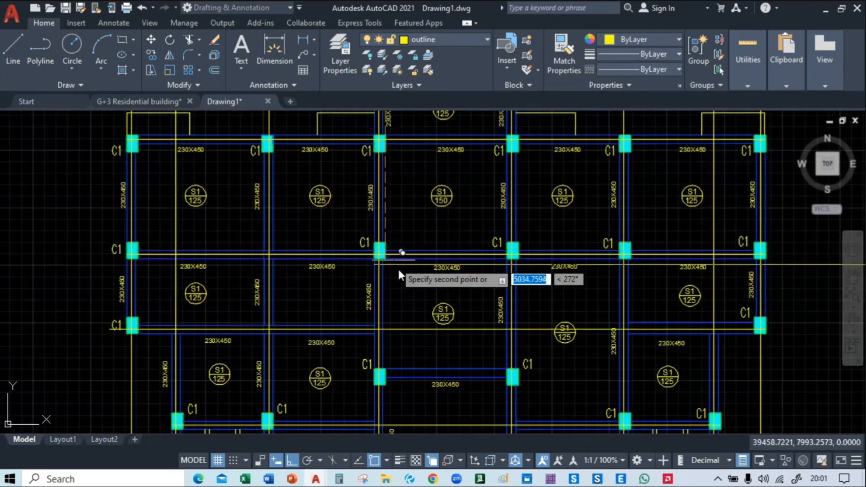
{"action": "scroll", "coordinate": [397, 276], "scroll_direction": "up", "scroll_amount": 3}
{"action": "middle_click_drag", "start_coordinate": [391, 373], "coordinate": [375, 299]}
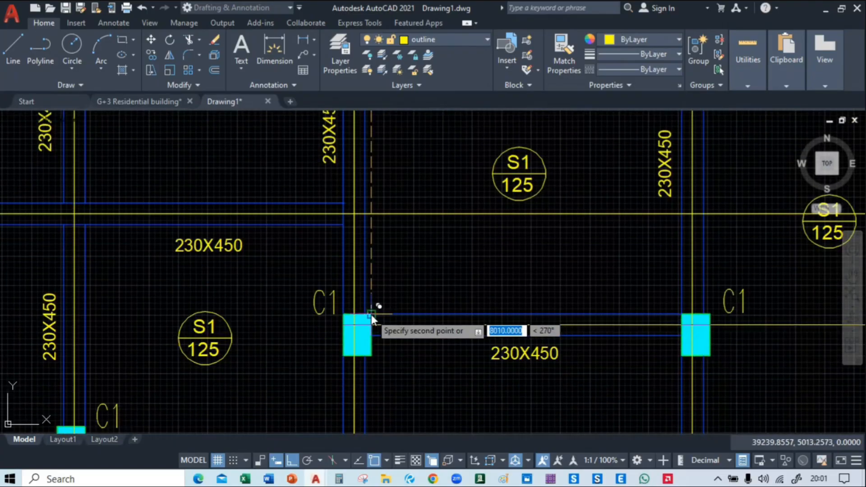
{"action": "scroll", "coordinate": [371, 315], "scroll_direction": "down", "scroll_amount": 5}
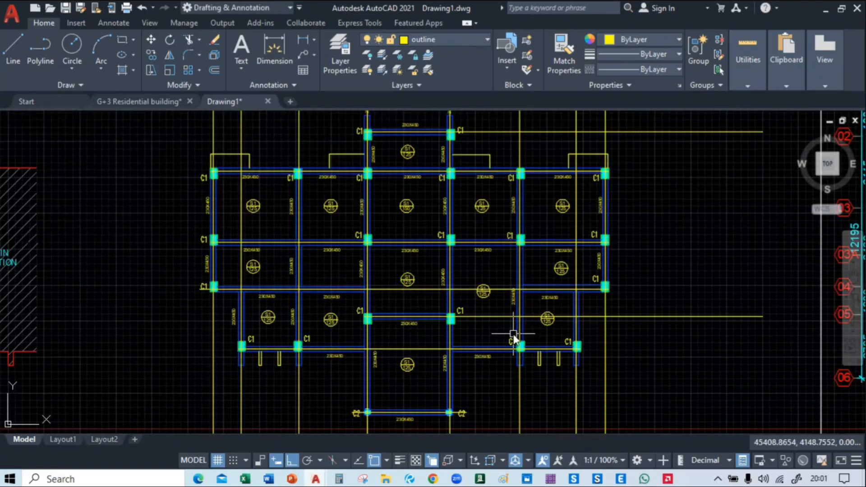
Trim the copied centre line beyond the C1 column of the lower central bay and delete the leftover piece crossing the lower-right bays
{"action": "type", "text": "tr"}
{"action": "key", "text": "Return"}
{"action": "scroll", "coordinate": [467, 339], "scroll_direction": "up", "scroll_amount": 4}
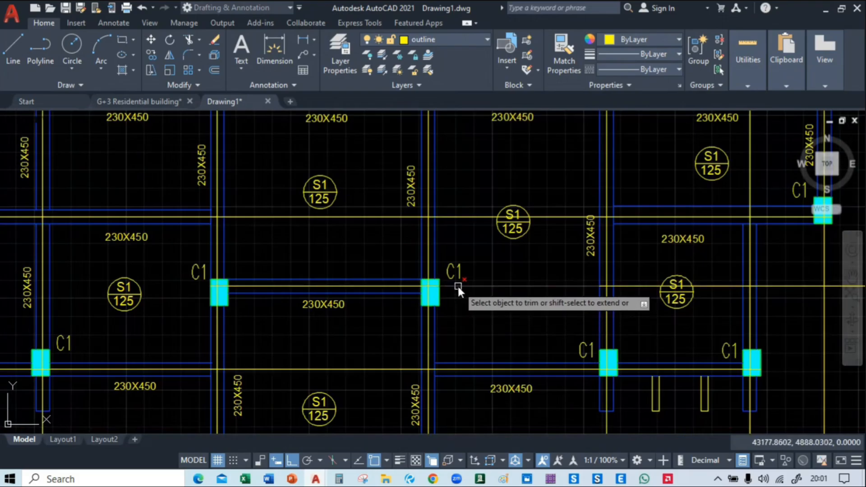
{"action": "left_click", "coordinate": [460, 287]}
{"action": "middle_click_drag", "start_coordinate": [517, 328], "coordinate": [342, 323]}
{"action": "key", "text": "Escape"}
{"action": "left_click", "coordinate": [685, 280]}
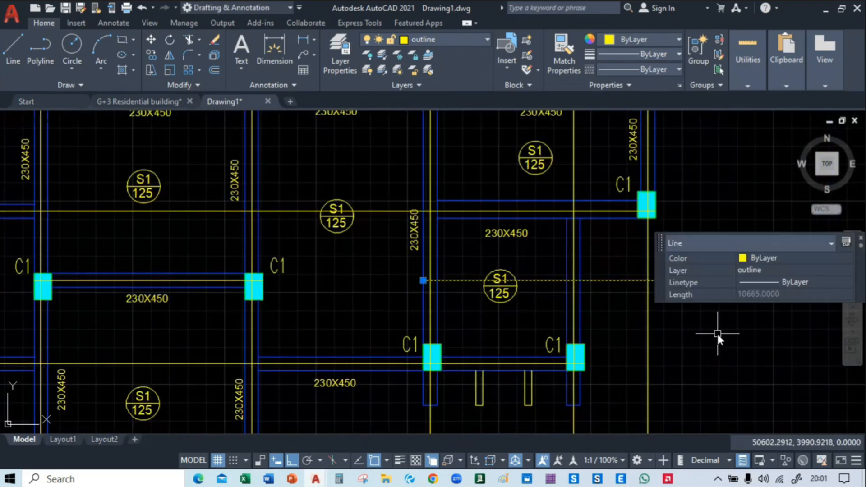
{"action": "key", "text": "Delete"}
Trim the horizontal centre line where it crosses the lower central bay without a beam
{"action": "scroll", "coordinate": [472, 334], "scroll_direction": "down", "scroll_amount": 5}
{"action": "middle_click_drag", "start_coordinate": [407, 330], "coordinate": [446, 217]}
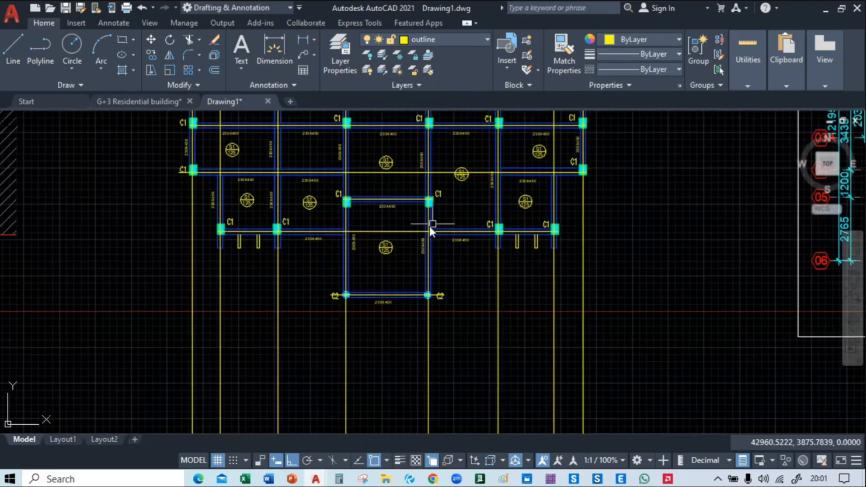
{"action": "type", "text": "tr"}
{"action": "key", "text": "Return"}
{"action": "left_click", "coordinate": [405, 232]}
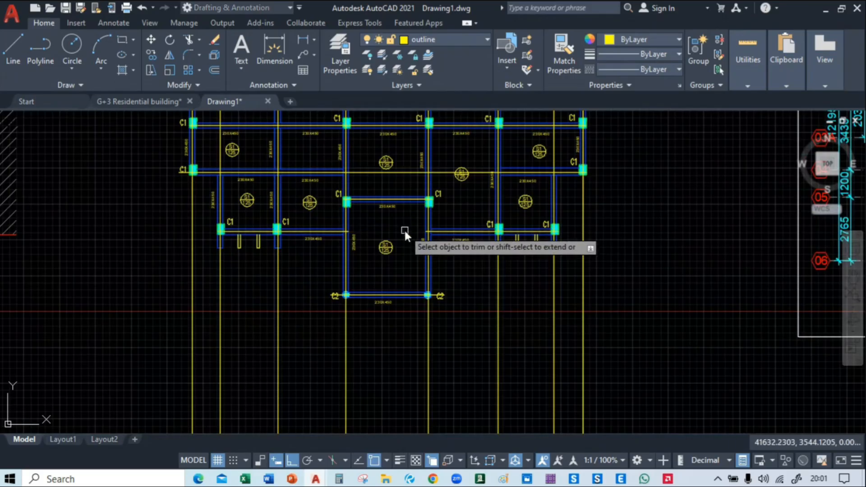
Trim the vertical centre lines that extend below and above the building, using fence selections
{"action": "scroll", "coordinate": [405, 229], "scroll_direction": "down", "scroll_amount": 8}
{"action": "middle_click_drag", "start_coordinate": [264, 332], "coordinate": [315, 402]}
{"action": "left_click", "coordinate": [515, 225]}
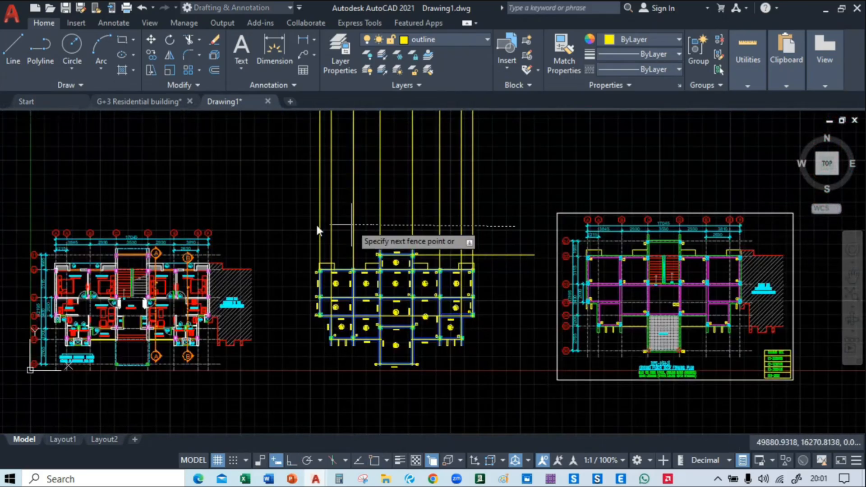
{"action": "left_click", "coordinate": [317, 230]}
{"action": "key", "text": "Return"}
Trim the topmost centre line beyond the right-hand C1 column and the vertical line remnants above the right bays
{"action": "scroll", "coordinate": [447, 262], "scroll_direction": "up", "scroll_amount": 5}
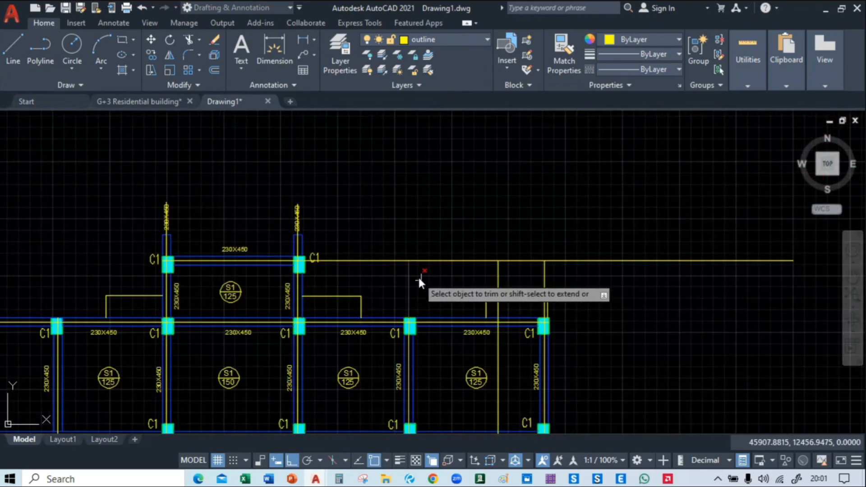
{"action": "left_click", "coordinate": [345, 259]}
{"action": "left_click", "coordinate": [576, 275]}
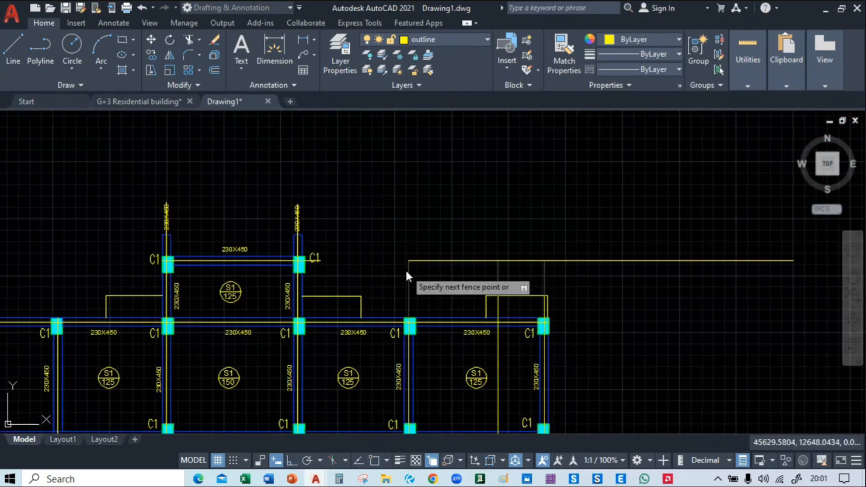
{"action": "left_click", "coordinate": [406, 272]}
{"action": "left_click", "coordinate": [622, 240]}
{"action": "left_click", "coordinate": [610, 287]}
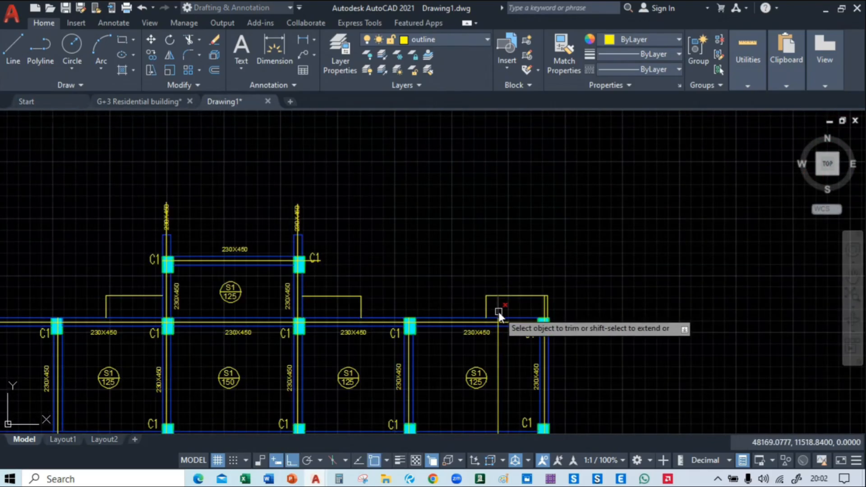
{"action": "middle_click_drag", "start_coordinate": [602, 305], "coordinate": [543, 239]}
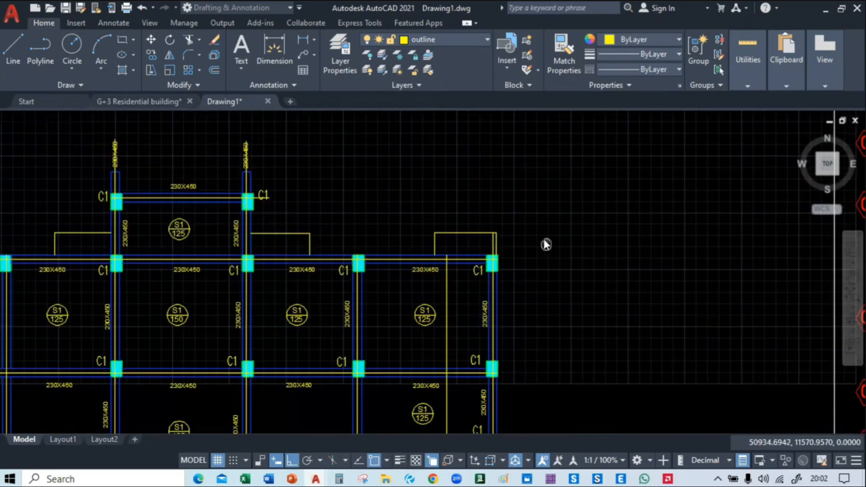
Trim the surplus line segments at the projections above the upper-right and upper-left corner columns
{"action": "scroll", "coordinate": [503, 250], "scroll_direction": "up", "scroll_amount": 4}
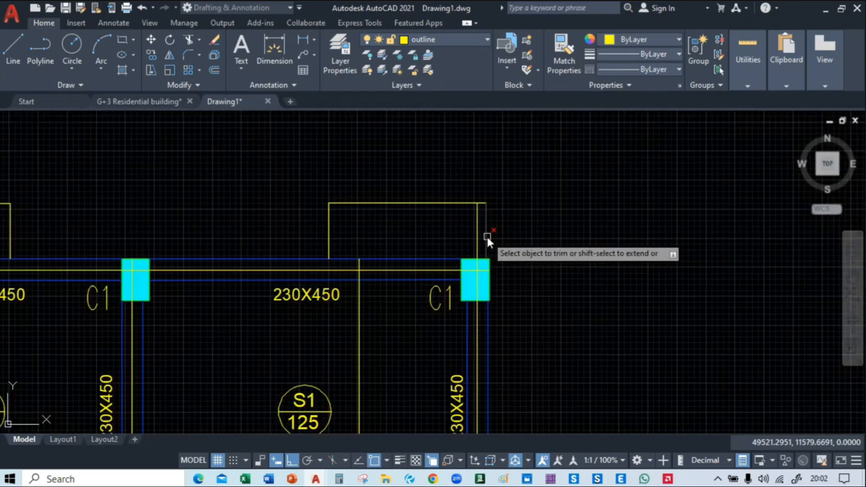
{"action": "scroll", "coordinate": [553, 213], "scroll_direction": "down", "scroll_amount": 4}
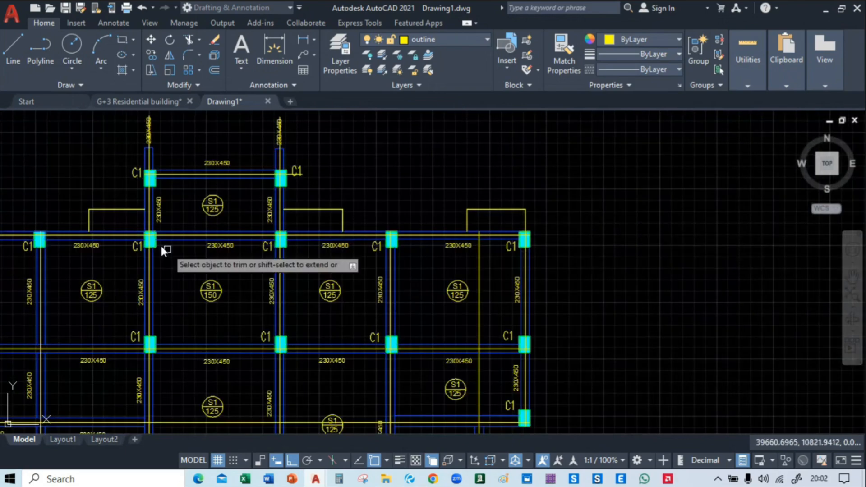
{"action": "middle_click_drag", "start_coordinate": [163, 251], "coordinate": [367, 247]}
{"action": "scroll", "coordinate": [414, 238], "scroll_direction": "up", "scroll_amount": 4}
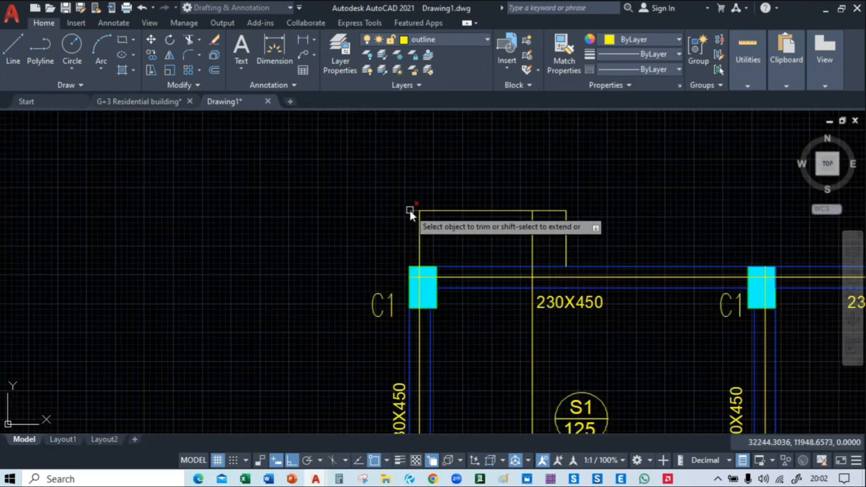
{"action": "scroll", "coordinate": [294, 215], "scroll_direction": "down", "scroll_amount": 4}
{"action": "middle_click_drag", "start_coordinate": [507, 171], "coordinate": [354, 183]}
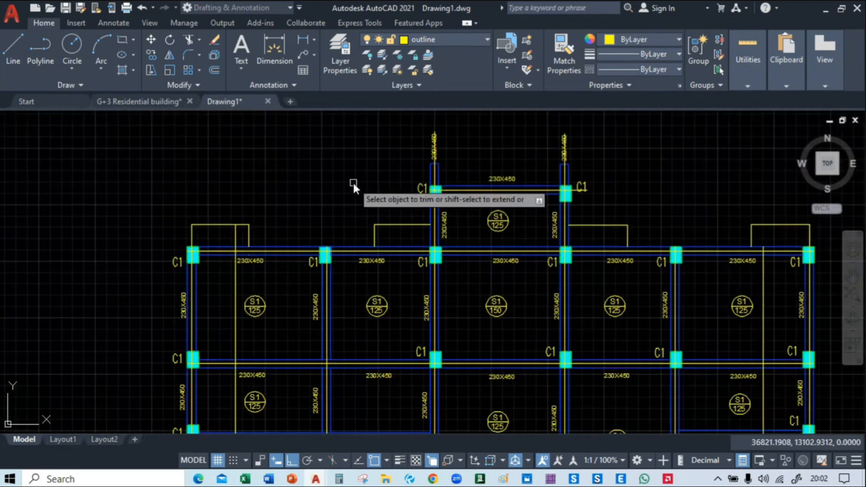
Trim the lowest horizontal centre line outside the two C2 columns and clear its remnants from both C2 labels
{"action": "scroll", "coordinate": [251, 174], "scroll_direction": "down", "scroll_amount": 2}
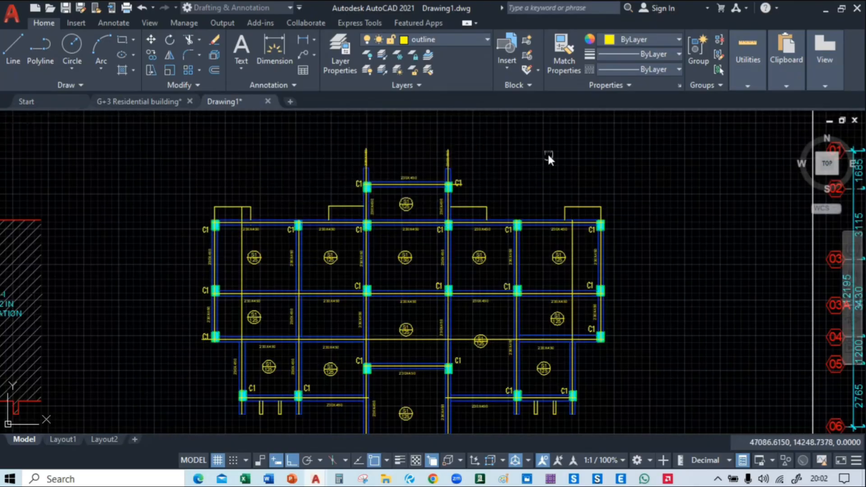
{"action": "middle_click_drag", "start_coordinate": [548, 152], "coordinate": [519, 48]}
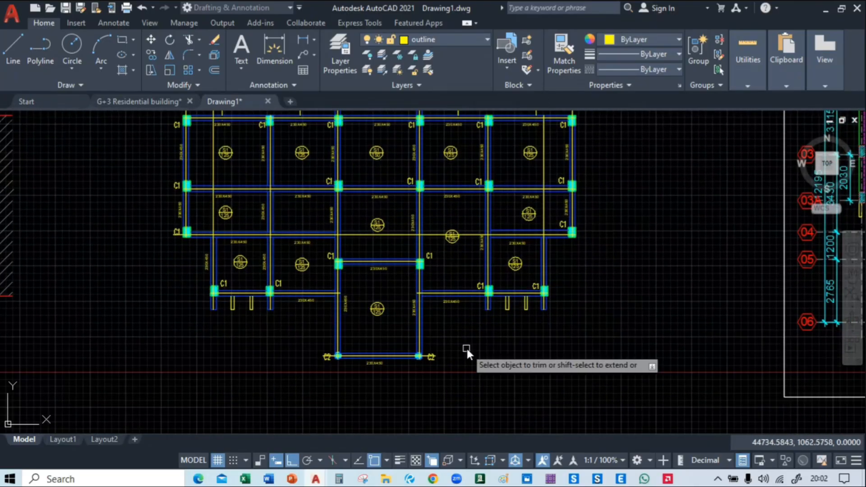
{"action": "scroll", "coordinate": [472, 338], "scroll_direction": "up", "scroll_amount": 4}
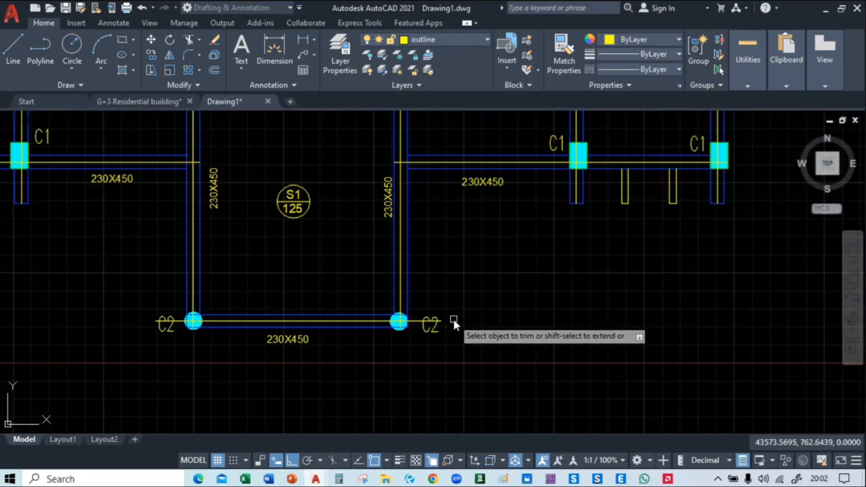
{"action": "middle_click_drag", "start_coordinate": [453, 318], "coordinate": [483, 290]}
{"action": "scroll", "coordinate": [474, 294], "scroll_direction": "up", "scroll_amount": 3}
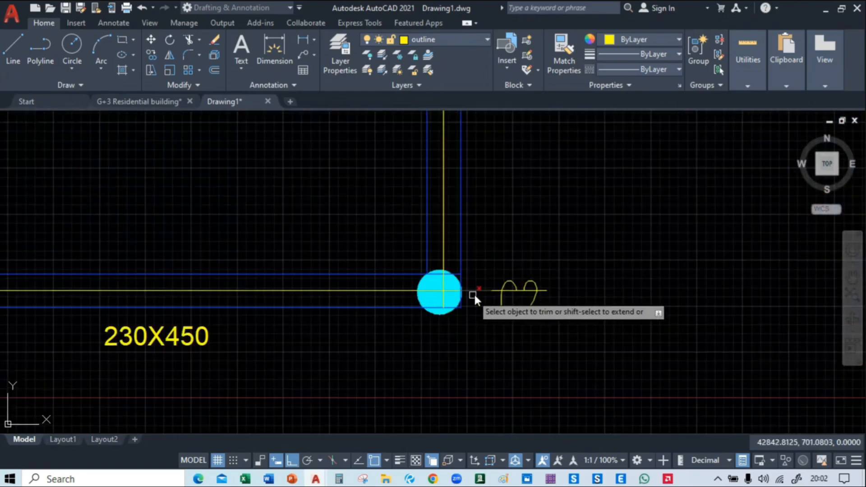
{"action": "left_click", "coordinate": [529, 293]}
{"action": "scroll", "coordinate": [514, 320], "scroll_direction": "down", "scroll_amount": 5}
{"action": "scroll", "coordinate": [271, 316], "scroll_direction": "up", "scroll_amount": 5}
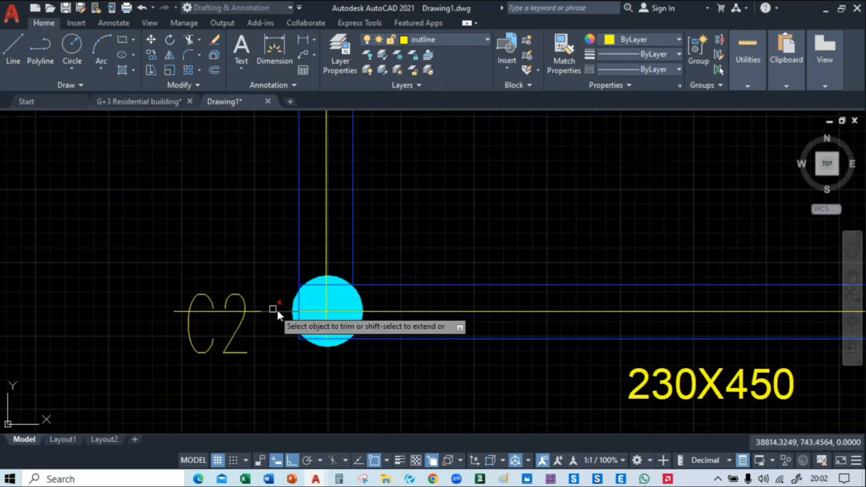
{"action": "left_click", "coordinate": [210, 312]}
{"action": "scroll", "coordinate": [212, 316], "scroll_direction": "down", "scroll_amount": 4}
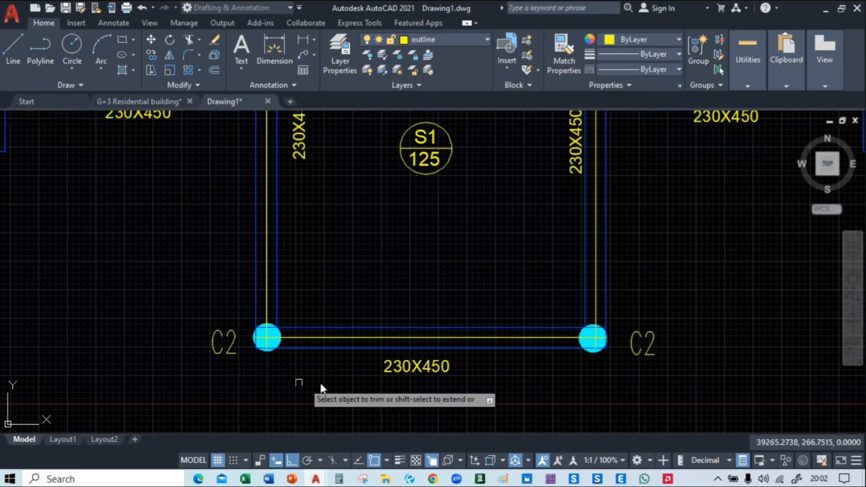
Remove the horizontal centre line crossing the beamless central bay and the adjoining right bay, including the pieces through its S1 marker
{"action": "scroll", "coordinate": [321, 384], "scroll_direction": "down", "scroll_amount": 3}
{"action": "scroll", "coordinate": [391, 382], "scroll_direction": "down", "scroll_amount": 3}
{"action": "scroll", "coordinate": [246, 294], "scroll_direction": "up", "scroll_amount": 2}
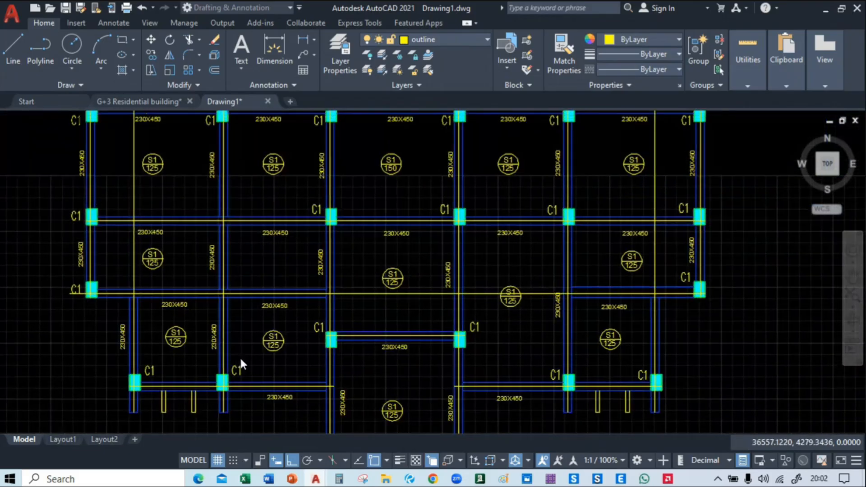
{"action": "left_click", "coordinate": [426, 294]}
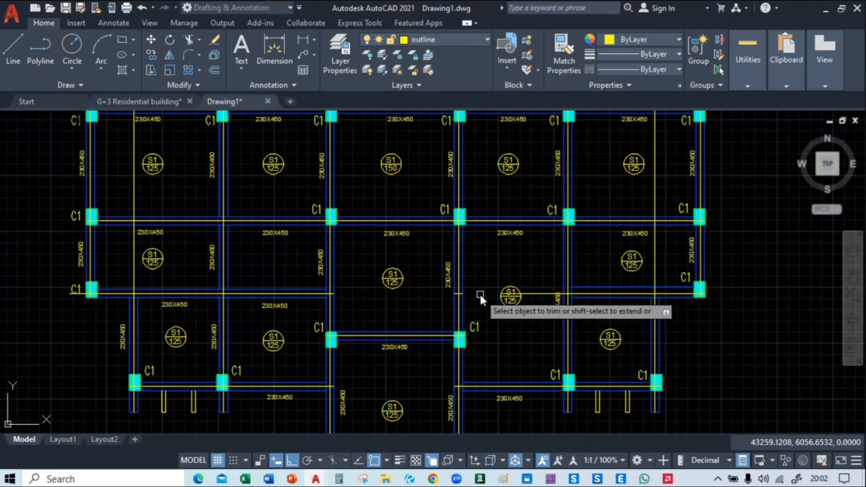
{"action": "scroll", "coordinate": [512, 306], "scroll_direction": "up", "scroll_amount": 5}
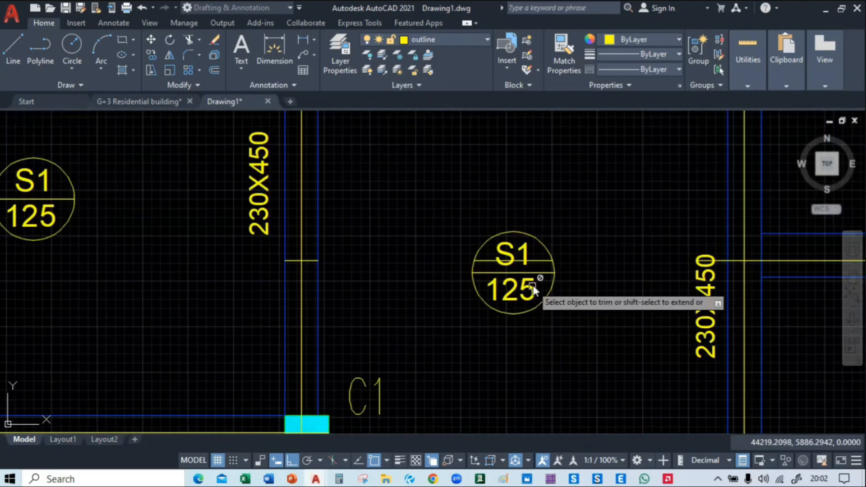
{"action": "left_click", "coordinate": [540, 260]}
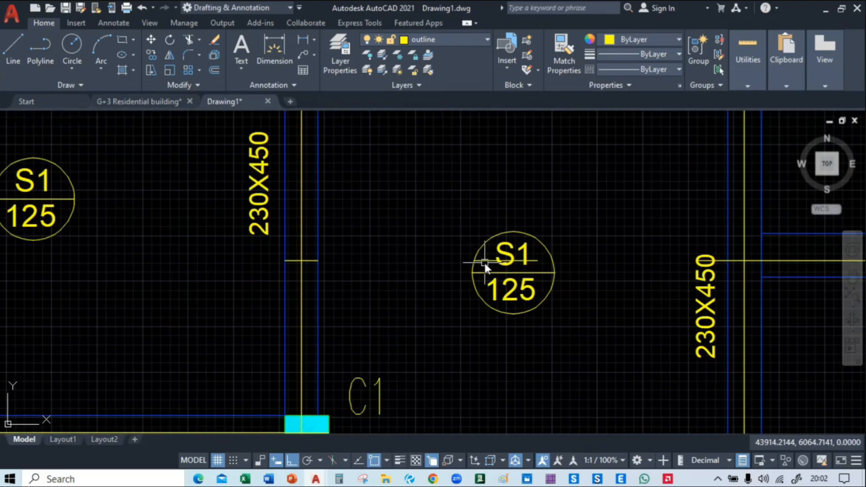
{"action": "scroll", "coordinate": [484, 261], "scroll_direction": "down", "scroll_amount": 5}
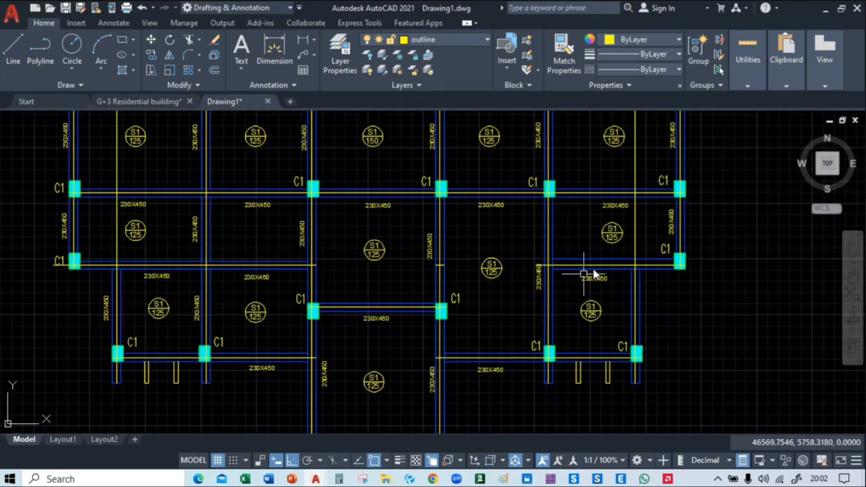
Trim the surplus vertical centre lines crossing the outermost left and right bays in the two upper rows
{"action": "mouse_move", "coordinate": [333, 256]}
{"action": "middle_mouse_down"}
{"action": "mouse_move", "coordinate": [407, 347]}
{"action": "mouse_move", "coordinate": [451, 337]}
{"action": "middle_mouse_up"}
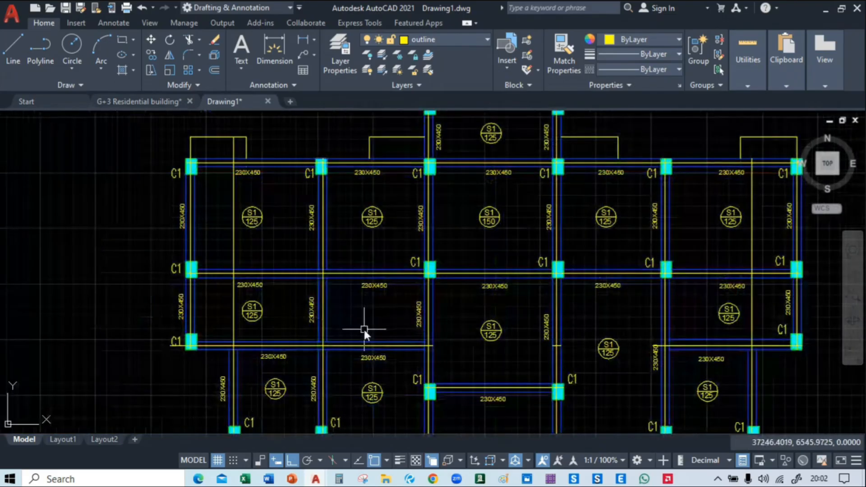
{"action": "mouse_move", "coordinate": [286, 245]}
{"action": "middle_mouse_down"}
{"action": "mouse_move", "coordinate": [315, 169]}
{"action": "mouse_move", "coordinate": [279, 194]}
{"action": "mouse_move", "coordinate": [259, 272]}
{"action": "middle_mouse_up"}
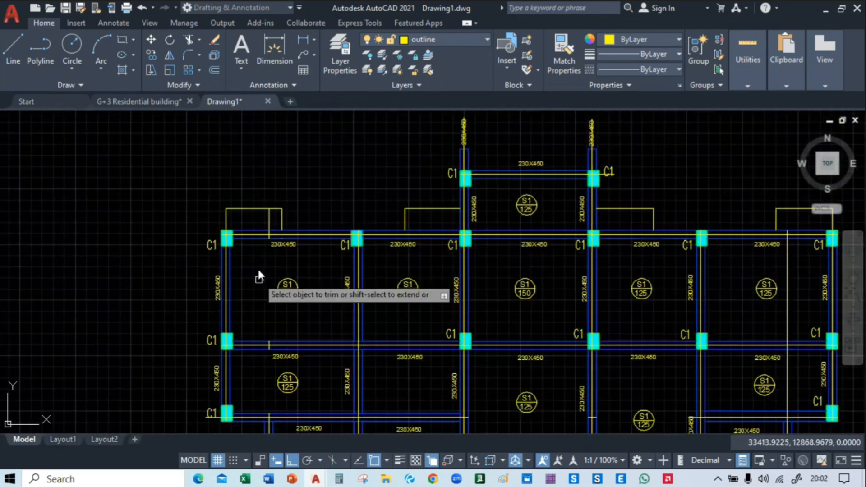
{"action": "middle_click_drag", "start_coordinate": [343, 248], "coordinate": [232, 295]}
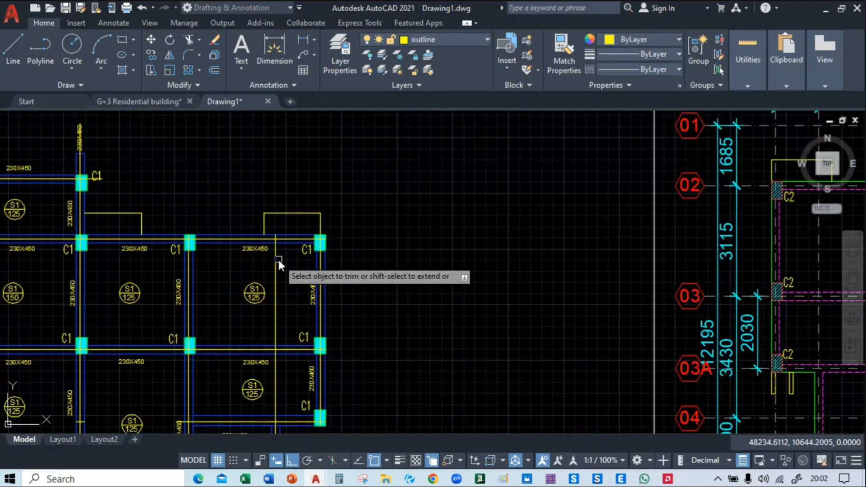
{"action": "left_click", "coordinate": [271, 269]}
{"action": "middle_click_drag", "start_coordinate": [298, 318], "coordinate": [371, 216]}
{"action": "left_click", "coordinate": [367, 212]}
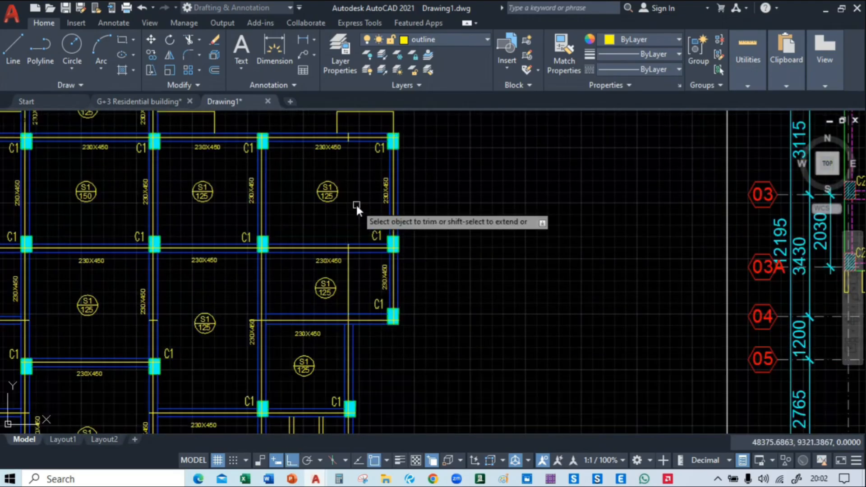
{"action": "left_click", "coordinate": [349, 264]}
{"action": "middle_click_drag", "start_coordinate": [440, 356], "coordinate": [714, 293]}
{"action": "scroll", "coordinate": [714, 292], "scroll_direction": "down", "scroll_amount": 2}
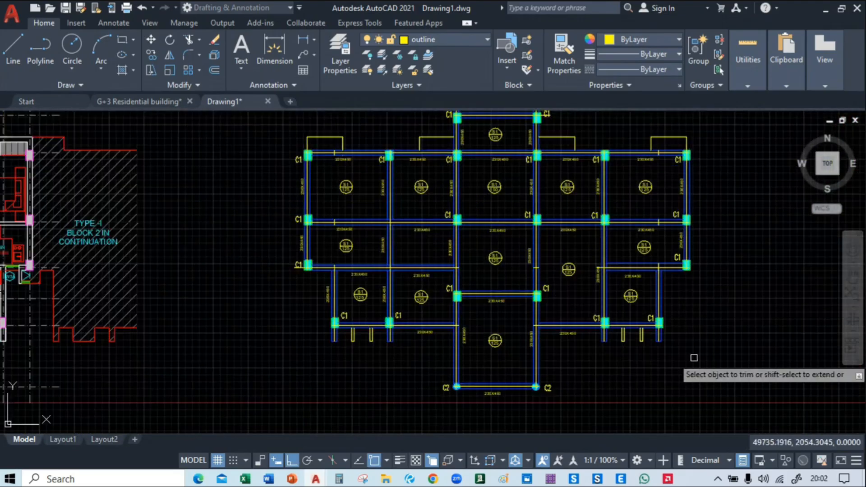
Trim the horizontal centre line between the right-hand column of the top projection and its C1 label
{"action": "middle_click_drag", "start_coordinate": [694, 358], "coordinate": [589, 406]}
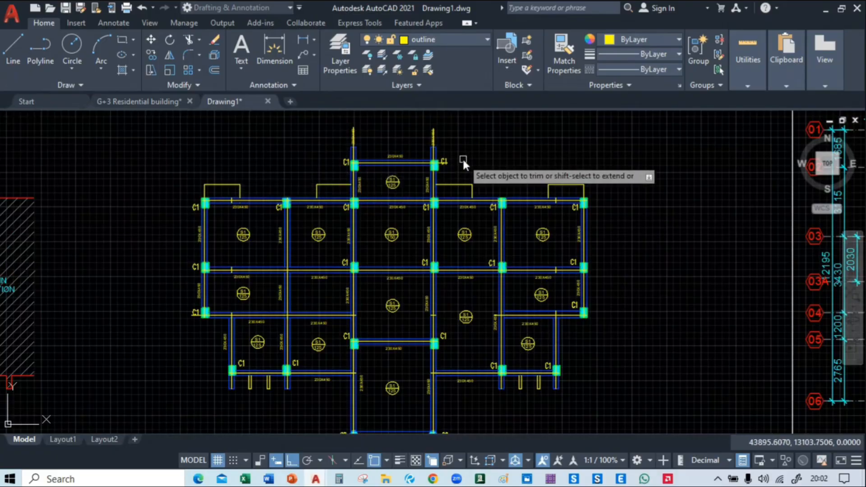
{"action": "middle_click_drag", "start_coordinate": [463, 159], "coordinate": [474, 197]}
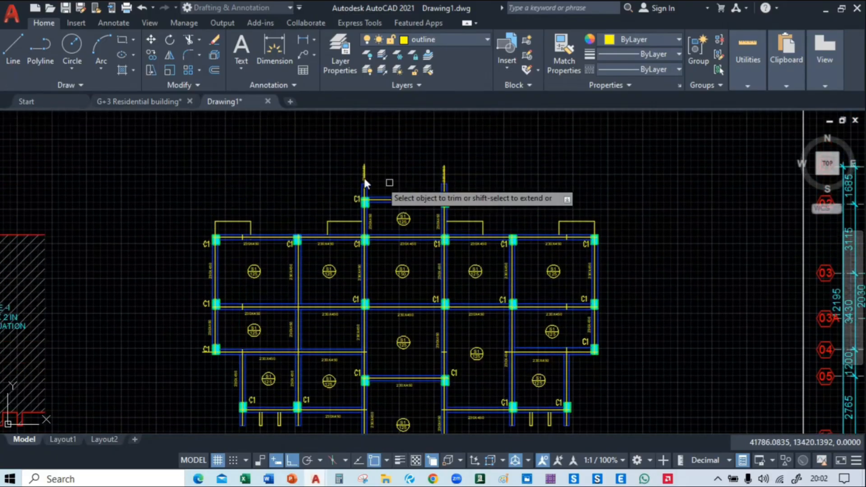
{"action": "scroll", "coordinate": [364, 177], "scroll_direction": "up", "scroll_amount": 10}
{"action": "scroll", "coordinate": [326, 190], "scroll_direction": "down", "scroll_amount": 5}
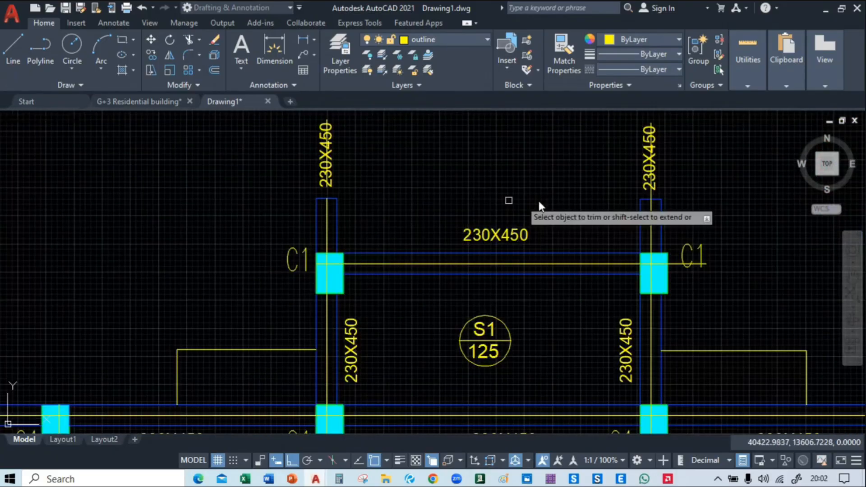
{"action": "scroll", "coordinate": [640, 194], "scroll_direction": "up", "scroll_amount": 4}
{"action": "scroll", "coordinate": [631, 203], "scroll_direction": "down", "scroll_amount": 4}
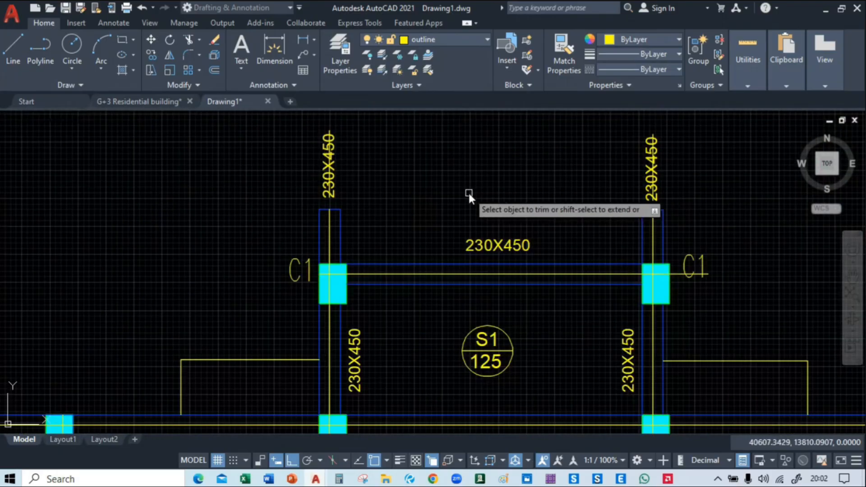
{"action": "scroll", "coordinate": [469, 191], "scroll_direction": "down", "scroll_amount": 2}
{"action": "middle_click_drag", "start_coordinate": [708, 227], "coordinate": [622, 174]}
{"action": "scroll", "coordinate": [533, 185], "scroll_direction": "up", "scroll_amount": 5}
{"action": "scroll", "coordinate": [441, 195], "scroll_direction": "up", "scroll_amount": 2}
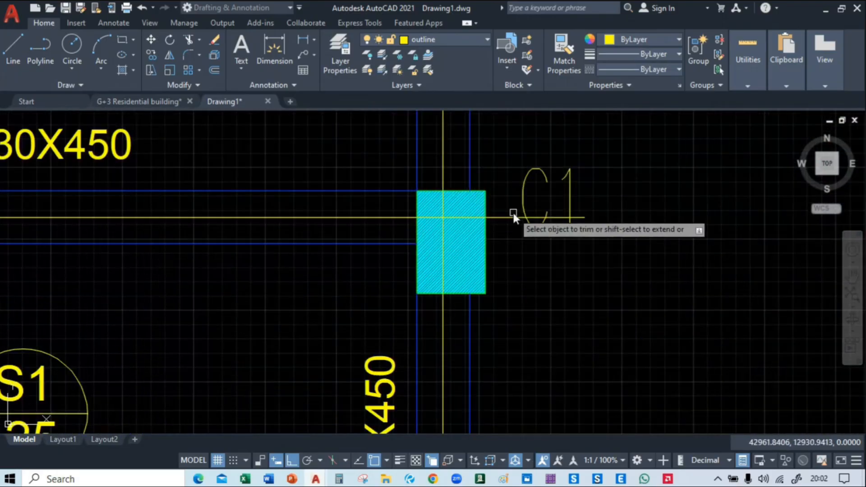
{"action": "left_click", "coordinate": [495, 217]}
{"action": "scroll", "coordinate": [519, 237], "scroll_direction": "down", "scroll_amount": 5}
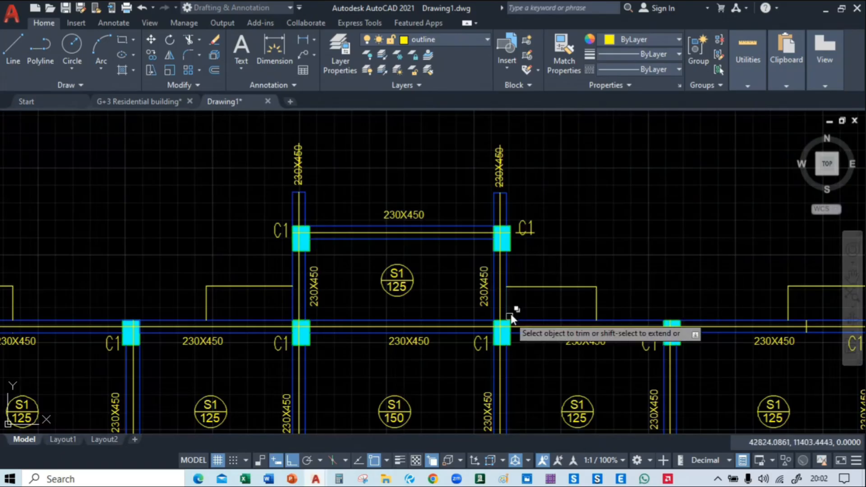
{"action": "middle_click_drag", "start_coordinate": [510, 284], "coordinate": [492, 123]}
{"action": "middle_click_drag", "start_coordinate": [556, 283], "coordinate": [530, 140]}
{"action": "middle_click_drag", "start_coordinate": [557, 326], "coordinate": [547, 198]}
{"action": "middle_click_drag", "start_coordinate": [542, 272], "coordinate": [548, 147]}
{"action": "scroll", "coordinate": [519, 336], "scroll_direction": "down", "scroll_amount": 4}
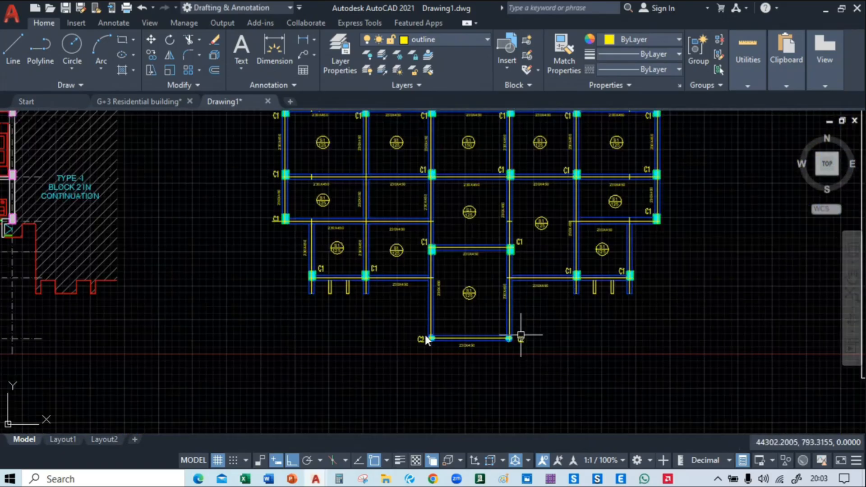
{"action": "scroll", "coordinate": [226, 343], "scroll_direction": "up", "scroll_amount": 1}
{"action": "scroll", "coordinate": [297, 231], "scroll_direction": "up", "scroll_amount": 3}
{"action": "scroll", "coordinate": [324, 264], "scroll_direction": "up", "scroll_amount": 2}
{"action": "left_click", "coordinate": [322, 264]}
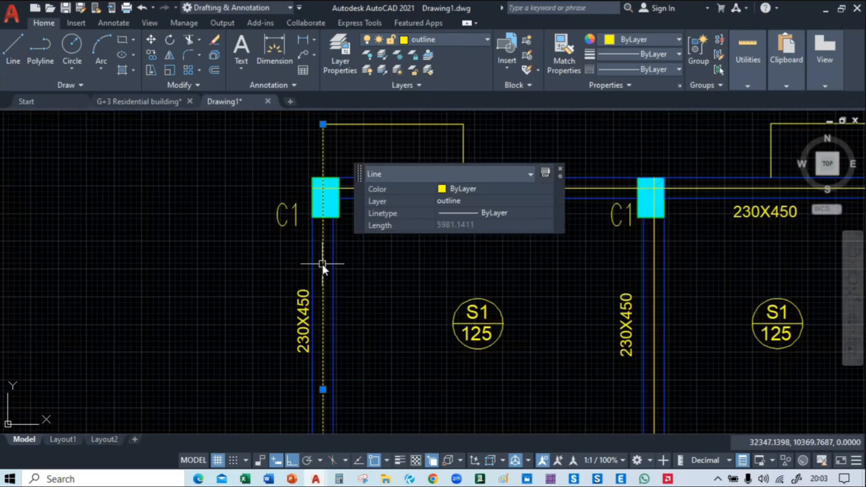
{"action": "scroll", "coordinate": [408, 242], "scroll_direction": "down", "scroll_amount": 2}
{"action": "left_click", "coordinate": [468, 189]}
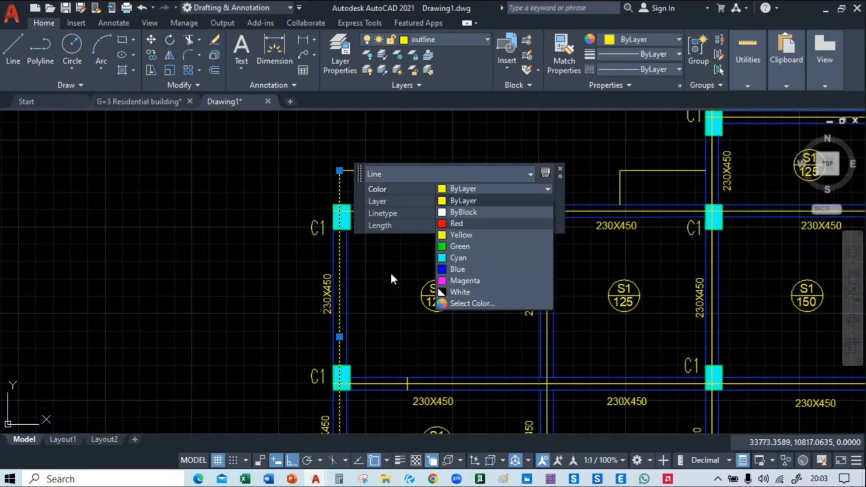
{"action": "left_click", "coordinate": [461, 191]}
{"action": "key", "text": "Escape"}
Try to move all lines similar to the outer left vertical centre line horizontally to the empty area beyond the framed plan
{"action": "left_click", "coordinate": [337, 270]}
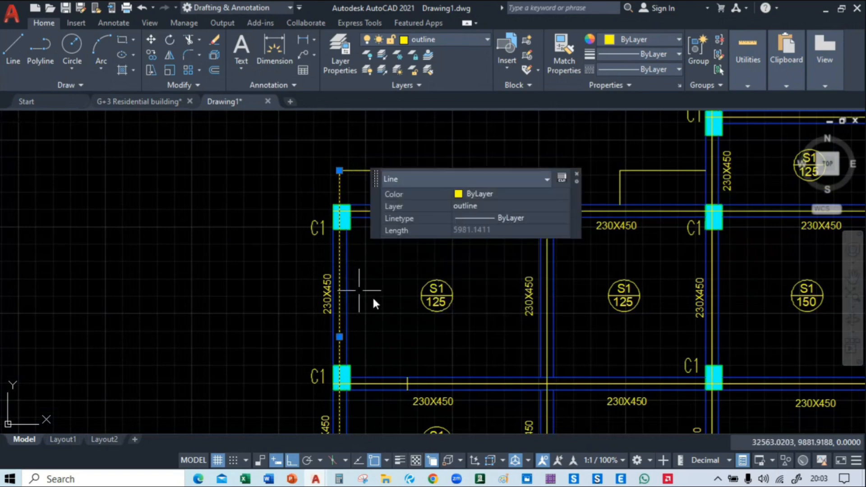
{"action": "mouse_move", "coordinate": [372, 296]}
{"action": "middle_mouse_down"}
{"action": "mouse_move", "coordinate": [380, 259]}
{"action": "mouse_move", "coordinate": [341, 179]}
{"action": "middle_mouse_up"}
{"action": "scroll", "coordinate": [136, 182], "scroll_direction": "down", "scroll_amount": 3}
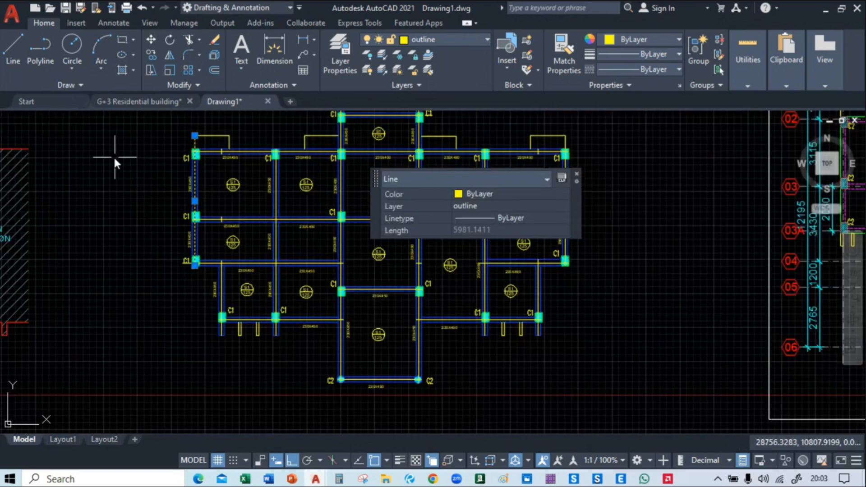
{"action": "right_click", "coordinate": [114, 157]}
{"action": "left_click", "coordinate": [161, 357]}
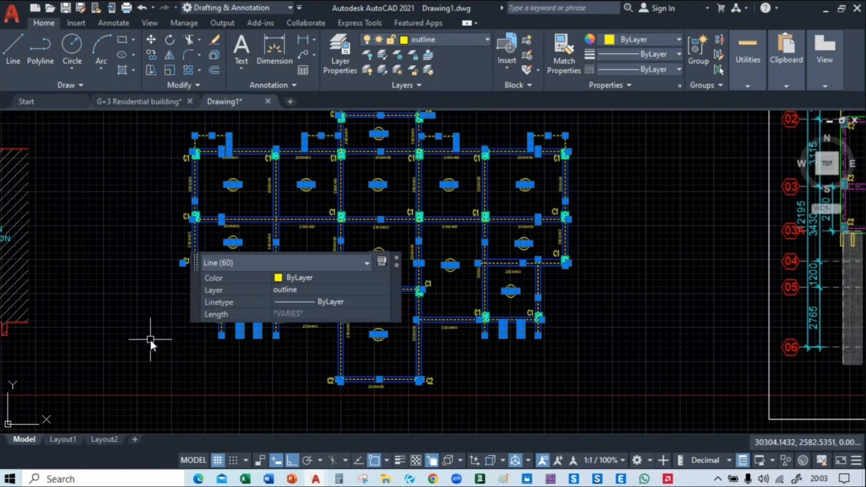
{"action": "type", "text": "m"}
{"action": "key", "text": "Return"}
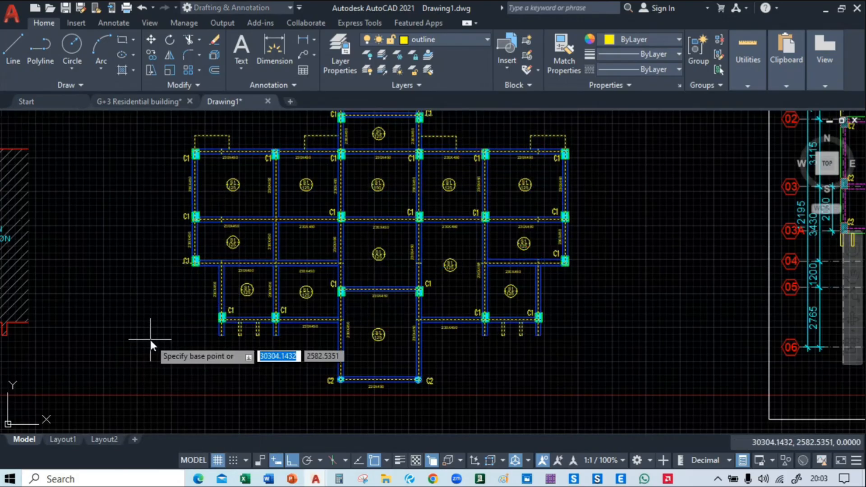
{"action": "left_click", "coordinate": [166, 330]}
{"action": "scroll", "coordinate": [167, 329], "scroll_direction": "down", "scroll_amount": 3}
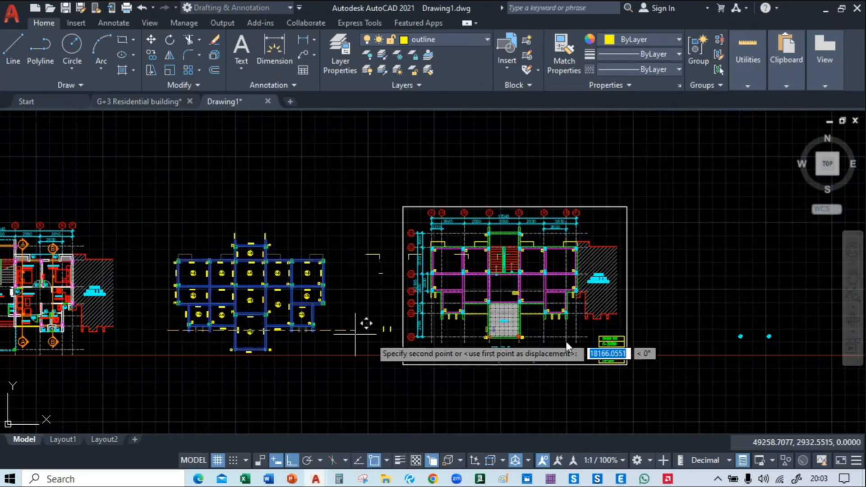
{"action": "middle_click_drag", "start_coordinate": [665, 341], "coordinate": [352, 326]}
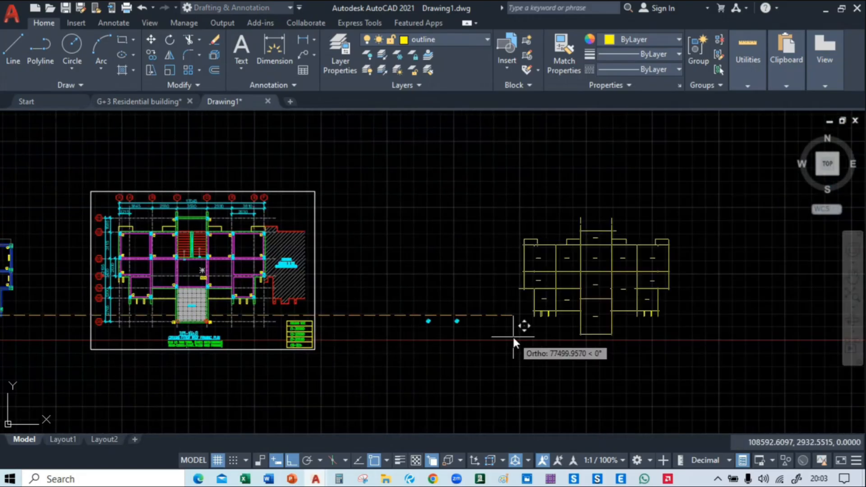
{"action": "mouse_move", "coordinate": [512, 335]}
{"action": "middle_mouse_down"}
{"action": "mouse_move", "coordinate": [702, 340]}
{"action": "mouse_move", "coordinate": [621, 333]}
{"action": "middle_mouse_up"}
{"action": "key", "text": "Escape"}
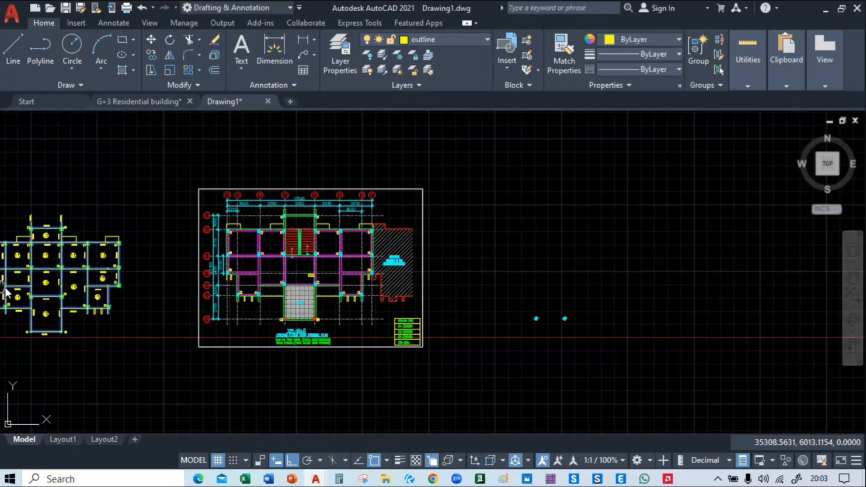
Select the horizontal centre line of the uppermost full-width beam and open the layer choices for it
{"action": "middle_click_drag", "start_coordinate": [5, 287], "coordinate": [342, 282]}
{"action": "scroll", "coordinate": [299, 247], "scroll_direction": "up", "scroll_amount": 10}
{"action": "middle_click_drag", "start_coordinate": [277, 217], "coordinate": [245, 291]}
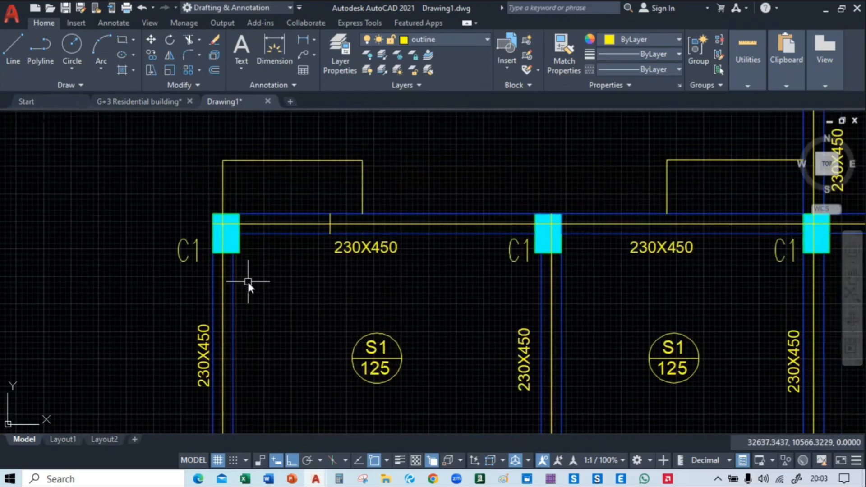
{"action": "left_click", "coordinate": [283, 224]}
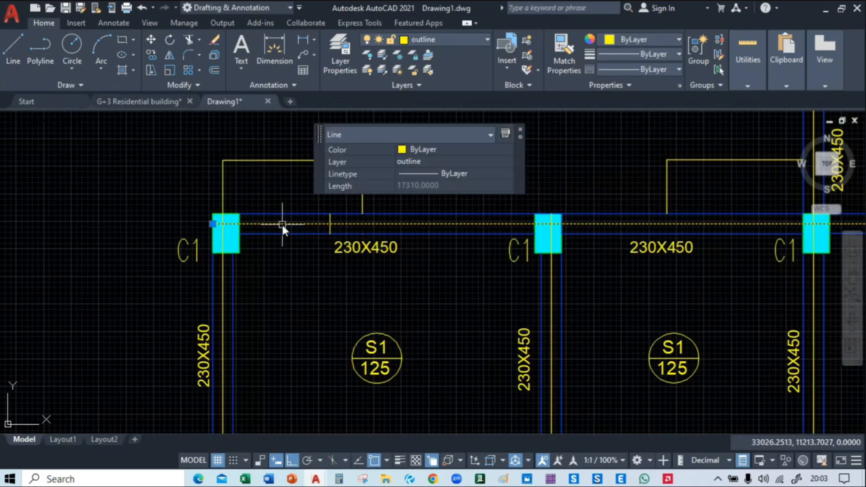
{"action": "left_click", "coordinate": [447, 39]}
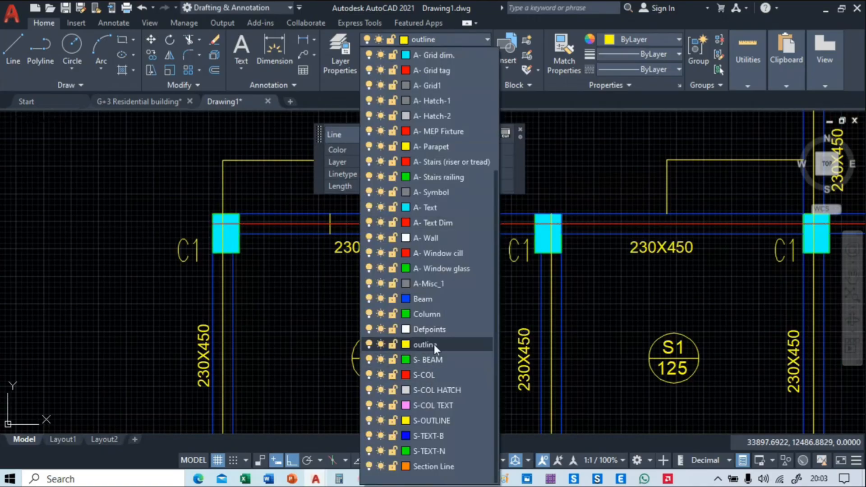
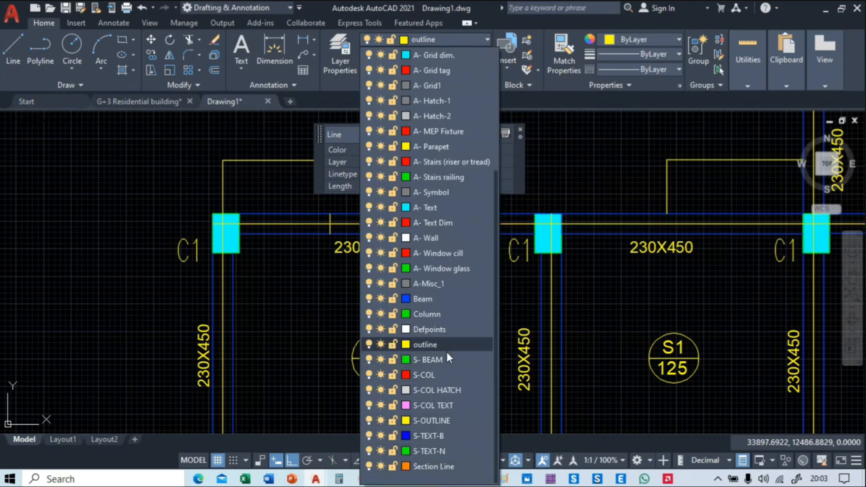
Look through the layer list for a layer suited to centre lines
{"action": "scroll", "coordinate": [447, 352], "scroll_direction": "up", "scroll_amount": 2}
{"action": "scroll", "coordinate": [448, 359], "scroll_direction": "up", "scroll_amount": 2}
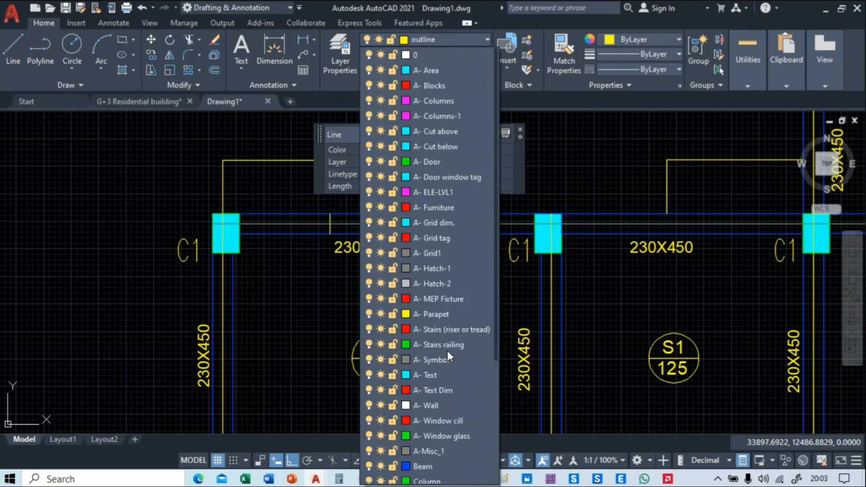
{"action": "scroll", "coordinate": [448, 350], "scroll_direction": "down", "scroll_amount": 2}
{"action": "scroll", "coordinate": [447, 343], "scroll_direction": "up", "scroll_amount": 2}
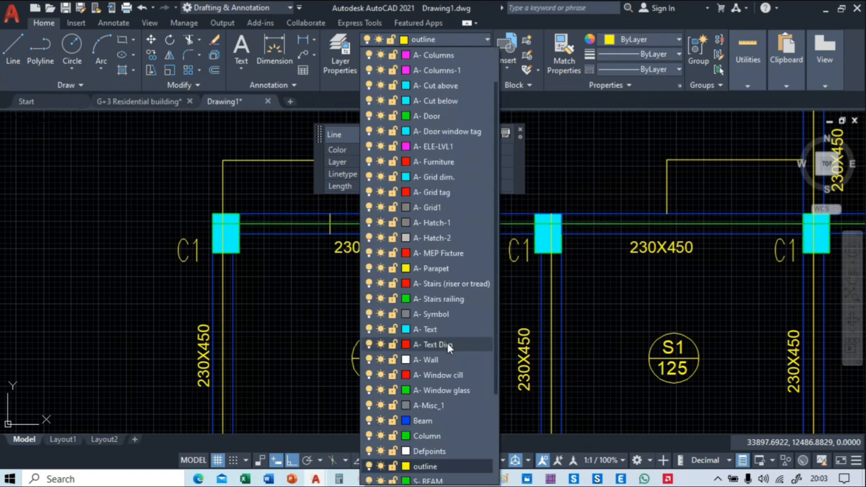
{"action": "scroll", "coordinate": [447, 343], "scroll_direction": "down", "scroll_amount": 4}
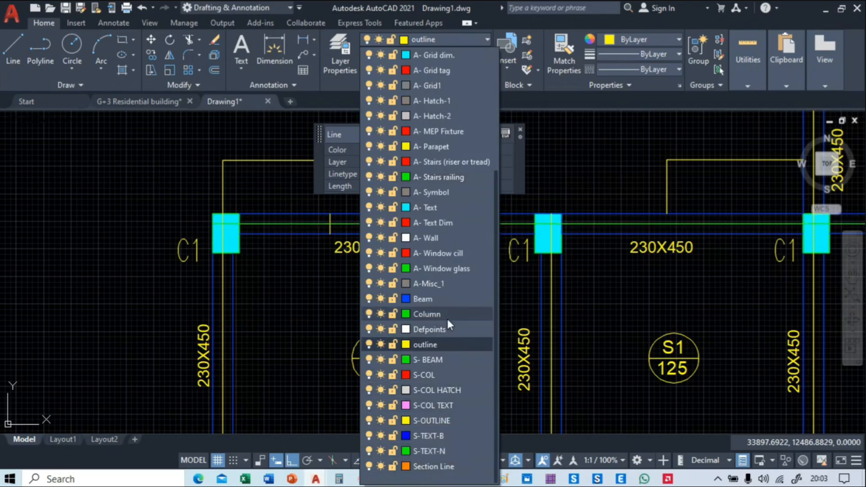
{"action": "scroll", "coordinate": [447, 318], "scroll_direction": "up", "scroll_amount": 2}
{"action": "scroll", "coordinate": [448, 318], "scroll_direction": "up", "scroll_amount": 2}
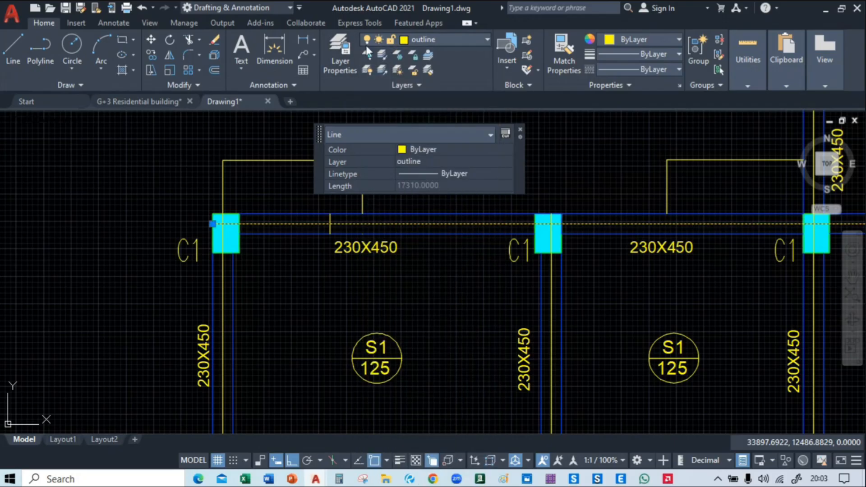
Create a new layer named "Center line" and set its colour to index 11
{"action": "left_click", "coordinate": [339, 50]}
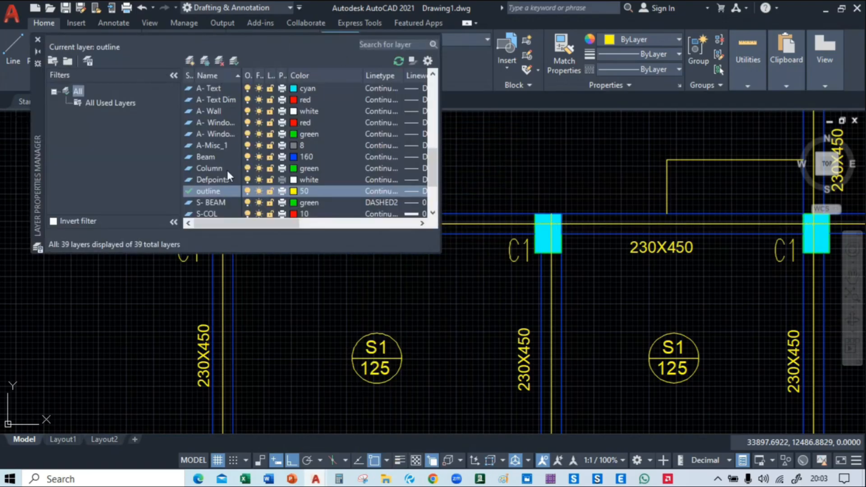
{"action": "left_click", "coordinate": [190, 60]}
{"action": "type", "text": "Ce"}
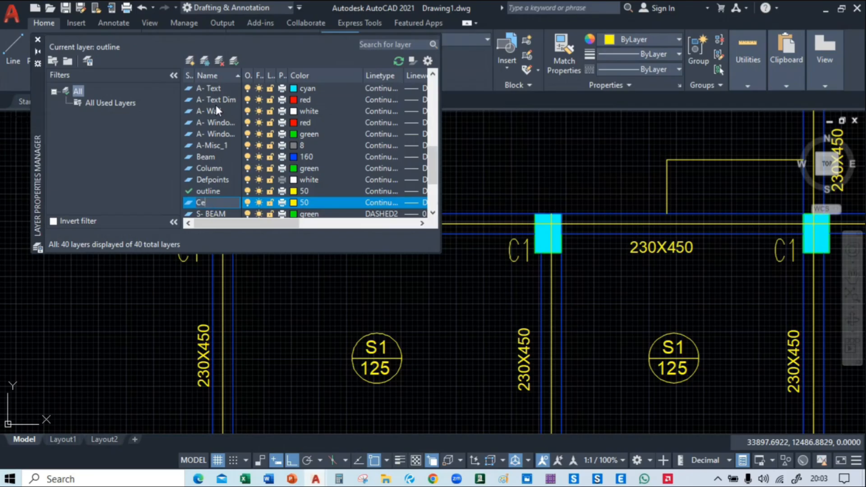
{"action": "type", "text": "nter line"}
{"action": "left_click", "coordinate": [299, 203]}
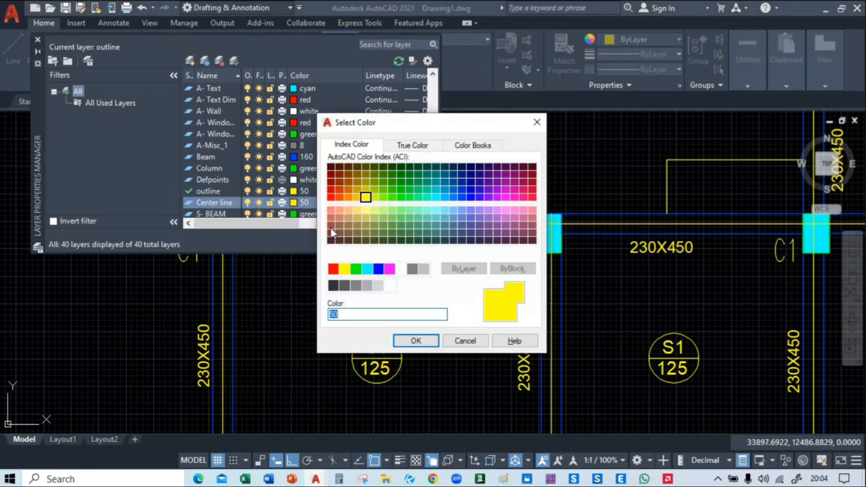
{"action": "left_click", "coordinate": [331, 210]}
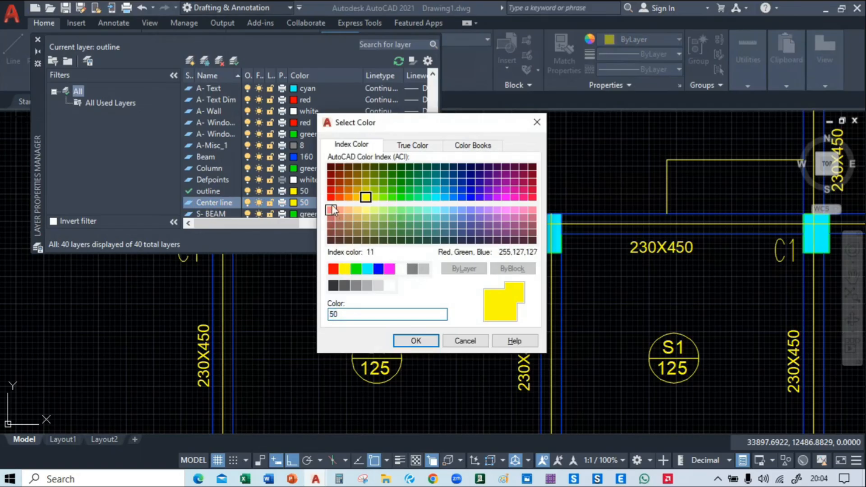
{"action": "left_click", "coordinate": [416, 341]}
{"action": "left_click", "coordinate": [38, 40]}
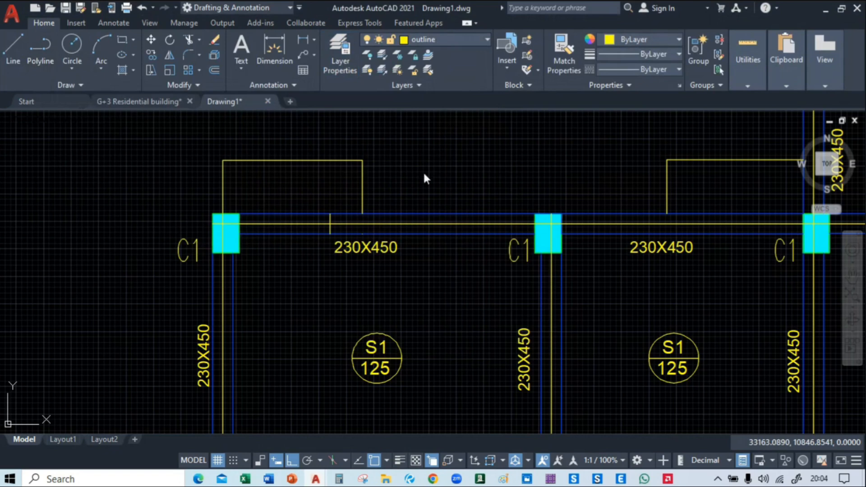
Put the uppermost full-width beam's horizontal centre line on the Center line layer
{"action": "left_click", "coordinate": [423, 224]}
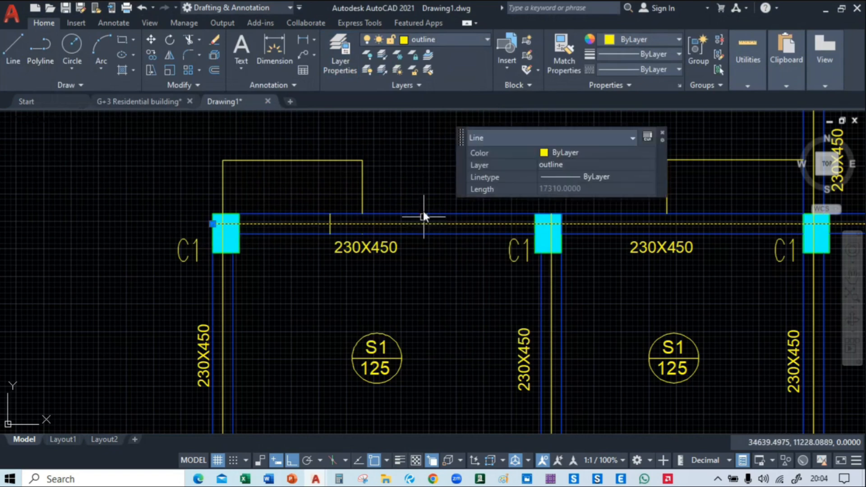
{"action": "left_click", "coordinate": [432, 41]}
{"action": "left_click", "coordinate": [424, 246]}
{"action": "key", "text": "Escape"}
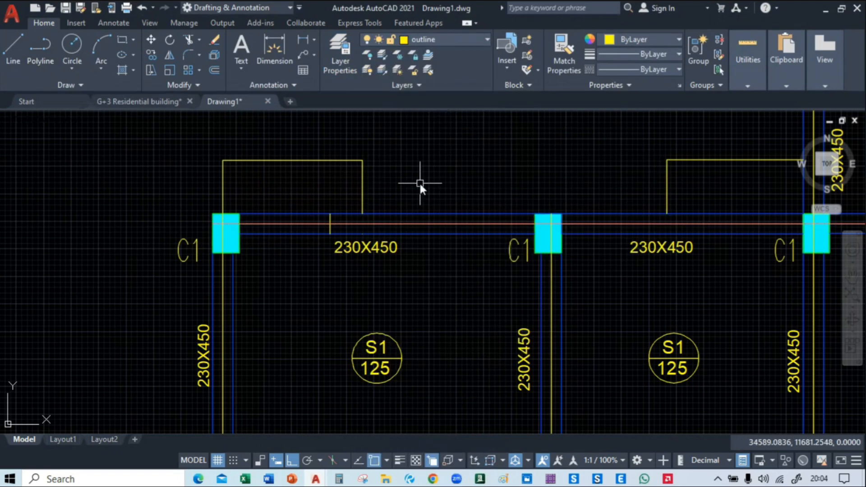
Match the uppermost centre line's properties onto the second vertical centre line from the left and the second-row and left third-row horizontal centre lines
{"action": "type", "text": "ma"}
{"action": "key", "text": "Return"}
{"action": "scroll", "coordinate": [440, 218], "scroll_direction": "up", "scroll_amount": 2}
{"action": "middle_click_drag", "start_coordinate": [441, 218], "coordinate": [403, 150]}
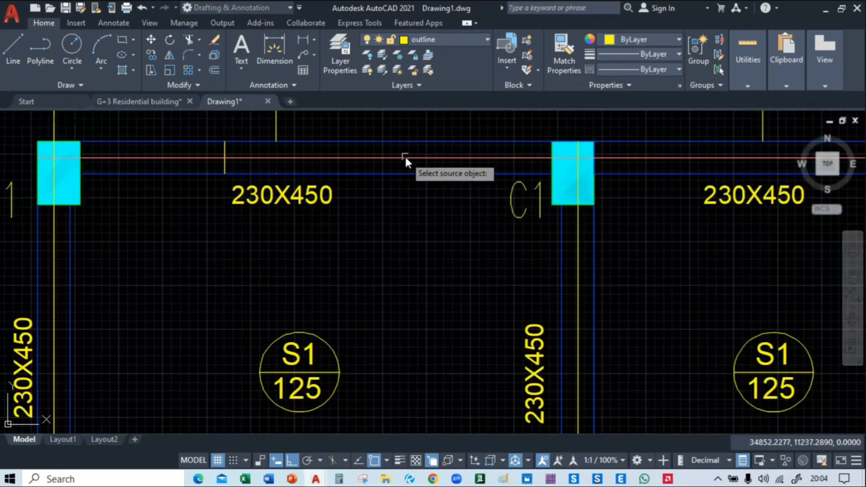
{"action": "left_click", "coordinate": [405, 158]}
{"action": "scroll", "coordinate": [405, 157], "scroll_direction": "down", "scroll_amount": 4}
{"action": "left_click", "coordinate": [472, 221]}
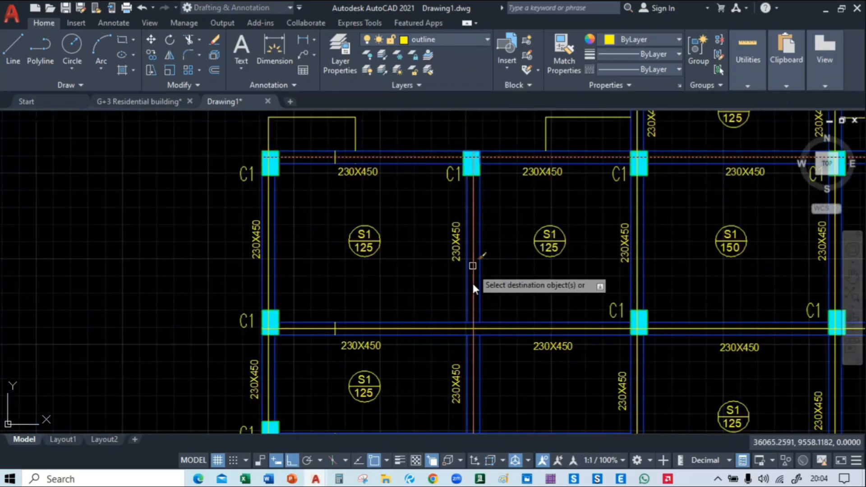
{"action": "middle_click_drag", "start_coordinate": [532, 316], "coordinate": [460, 240]}
{"action": "scroll", "coordinate": [459, 240], "scroll_direction": "up", "scroll_amount": 4}
{"action": "left_click", "coordinate": [455, 274]}
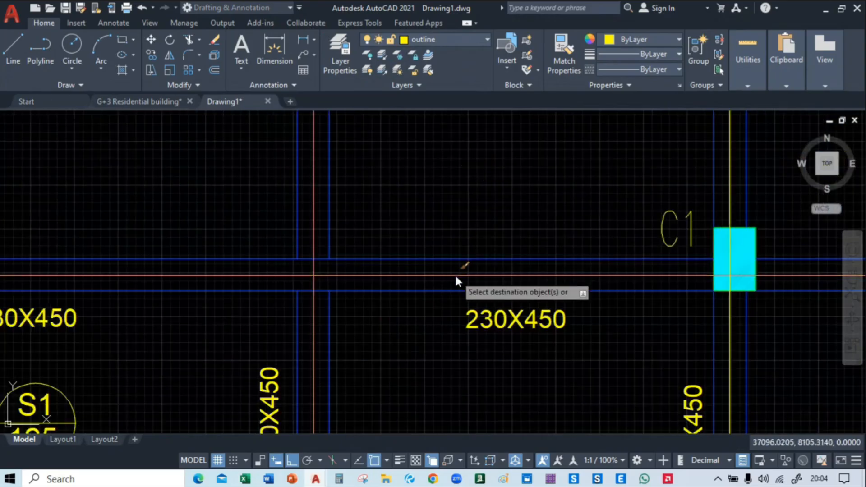
{"action": "middle_click_drag", "start_coordinate": [392, 362], "coordinate": [416, 81]}
{"action": "left_click", "coordinate": [412, 276]}
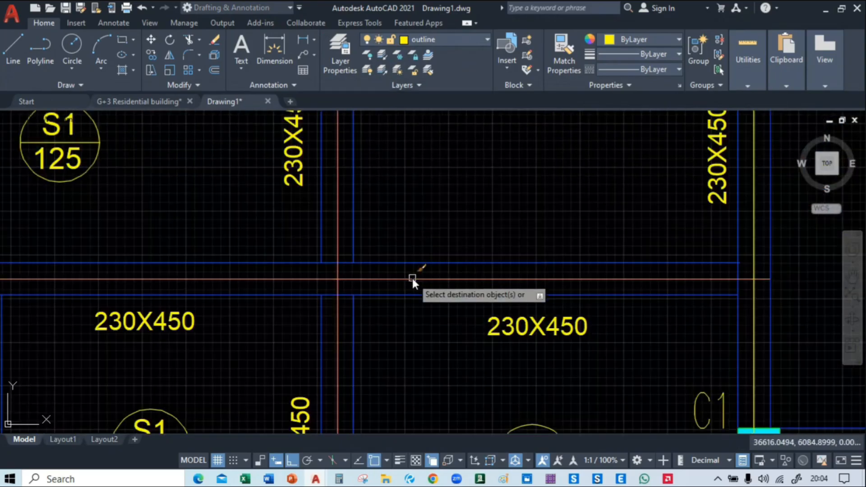
Match the centre-line properties onto the lower left wing's outer vertical and bottom horizontal lines and the central bay's left vertical line
{"action": "scroll", "coordinate": [411, 276], "scroll_direction": "down", "scroll_amount": 4}
{"action": "middle_click_drag", "start_coordinate": [412, 309], "coordinate": [312, 89]}
{"action": "scroll", "coordinate": [280, 215], "scroll_direction": "up", "scroll_amount": 4}
{"action": "left_click", "coordinate": [280, 216]}
{"action": "left_click", "coordinate": [360, 248]}
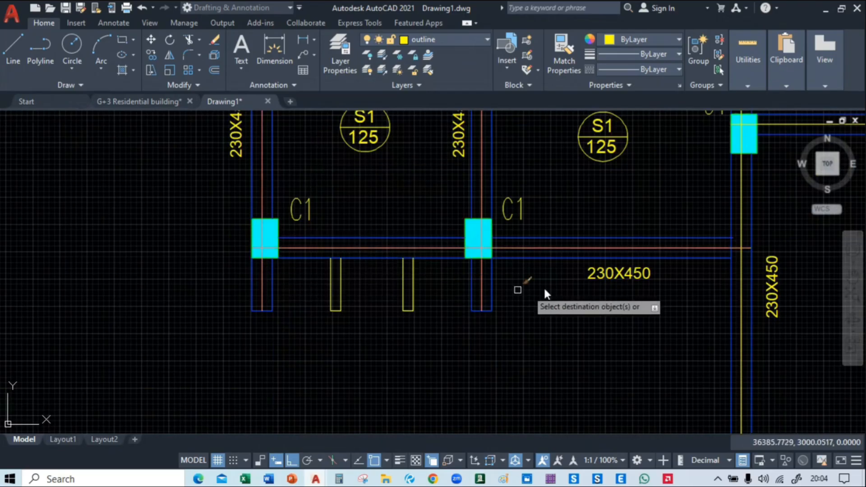
{"action": "middle_click_drag", "start_coordinate": [519, 287], "coordinate": [328, 300]}
{"action": "left_click", "coordinate": [480, 213]}
Match the centre-line properties onto the central bay's lower cross-beam line, its right vertical line and the top projection's horizontal line
{"action": "middle_click_drag", "start_coordinate": [649, 146], "coordinate": [345, 229]}
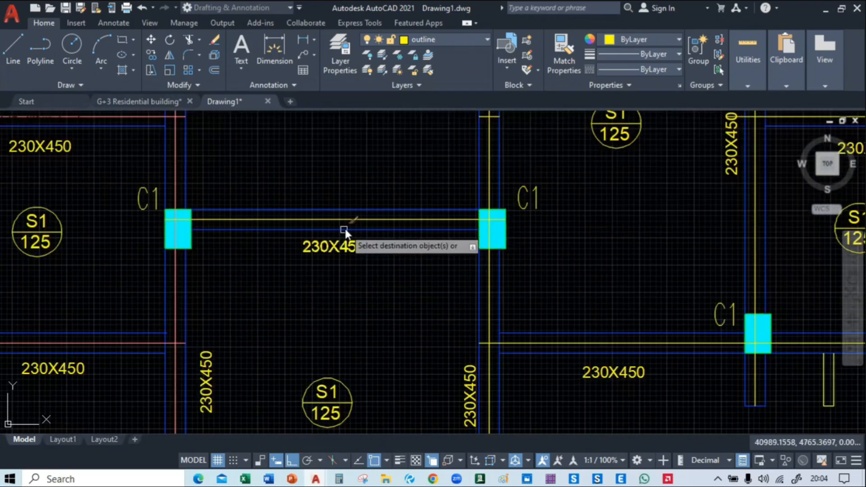
{"action": "left_click", "coordinate": [349, 218]}
{"action": "middle_click_drag", "start_coordinate": [608, 268], "coordinate": [542, 316]}
{"action": "left_click", "coordinate": [421, 216]}
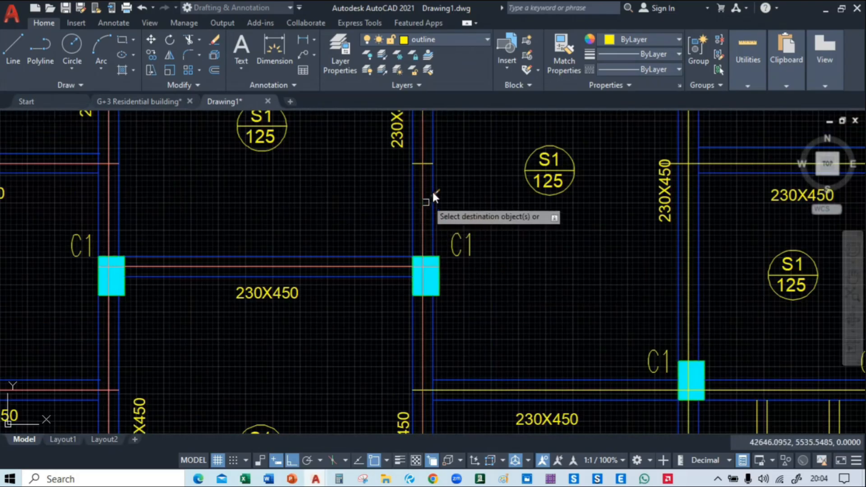
{"action": "middle_click_drag", "start_coordinate": [479, 164], "coordinate": [509, 378]}
{"action": "middle_click_drag", "start_coordinate": [496, 256], "coordinate": [518, 400]}
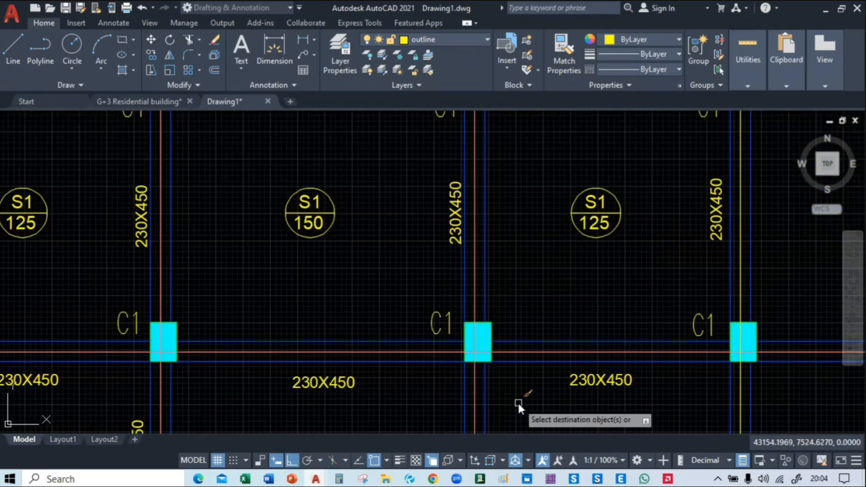
{"action": "scroll", "coordinate": [518, 388], "scroll_direction": "down", "scroll_amount": 3}
{"action": "mouse_move", "coordinate": [522, 271]}
{"action": "middle_mouse_down"}
{"action": "mouse_move", "coordinate": [515, 367]}
{"action": "mouse_move", "coordinate": [515, 325]}
{"action": "mouse_move", "coordinate": [515, 346]}
{"action": "middle_mouse_up"}
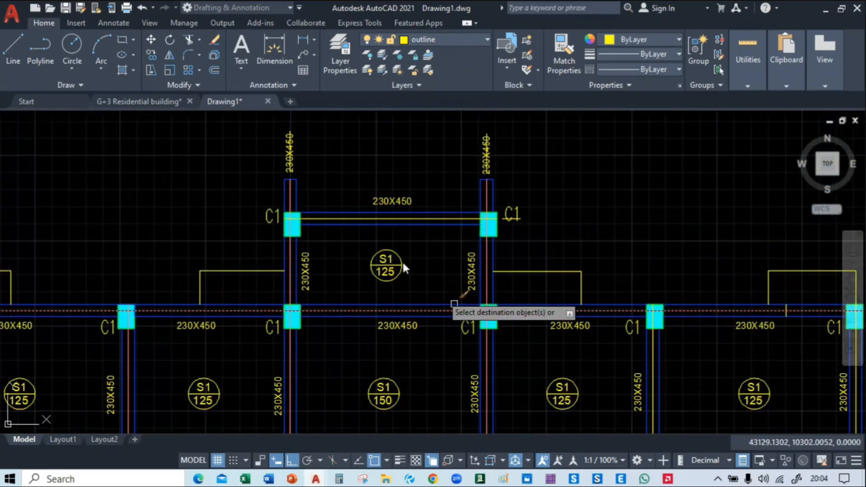
{"action": "left_click", "coordinate": [389, 219]}
Match the centre-line properties onto the two outermost right vertical lines, the lower right wing's outer vertical line and the horizontal line above it
{"action": "middle_click_drag", "start_coordinate": [670, 240], "coordinate": [370, 118]}
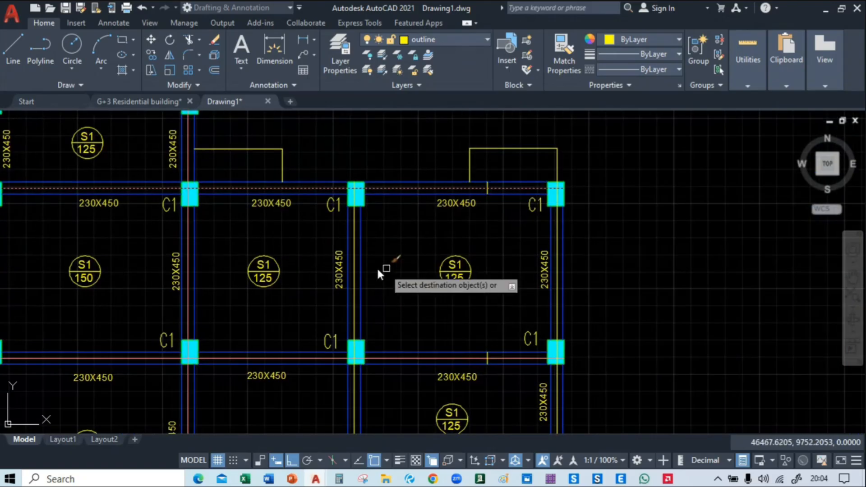
{"action": "left_click", "coordinate": [355, 275]}
{"action": "left_click", "coordinate": [557, 278]}
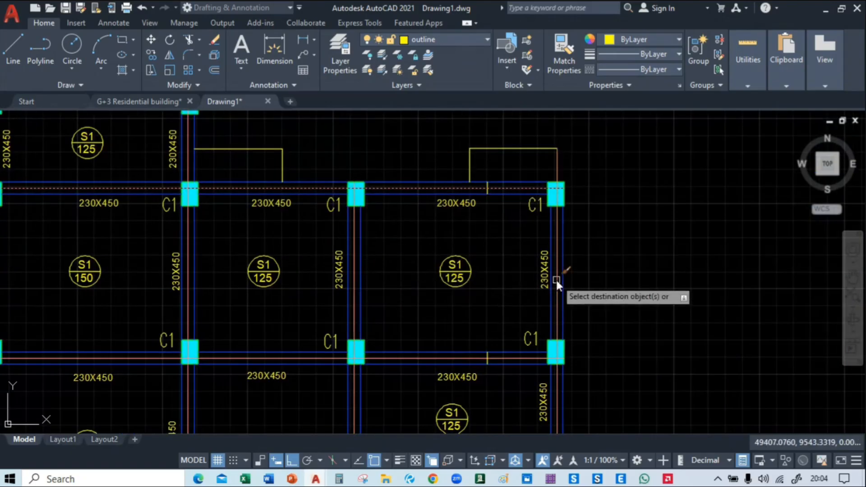
{"action": "middle_click_drag", "start_coordinate": [633, 301], "coordinate": [628, 90]}
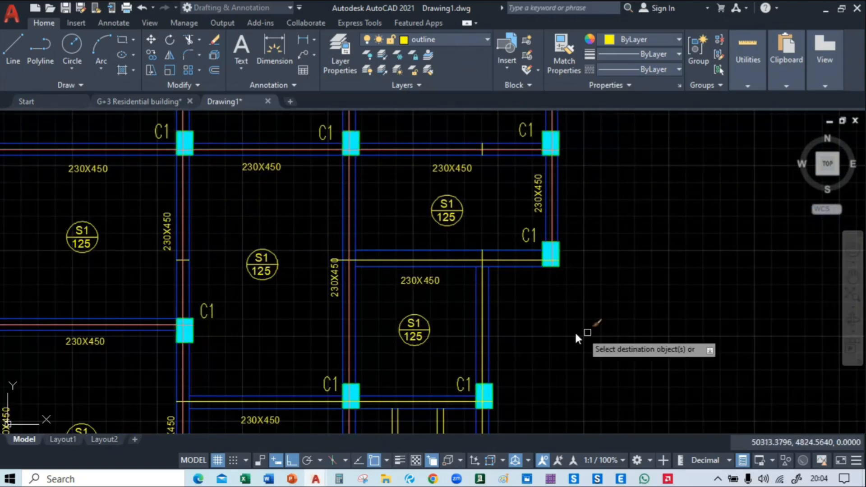
{"action": "left_click", "coordinate": [479, 304]}
{"action": "left_click", "coordinate": [463, 260]}
Match the centre-line properties onto the lower right wing's bottom horizontal line and the beam line between the two C2 columns
{"action": "middle_click_drag", "start_coordinate": [549, 331], "coordinate": [602, 152]}
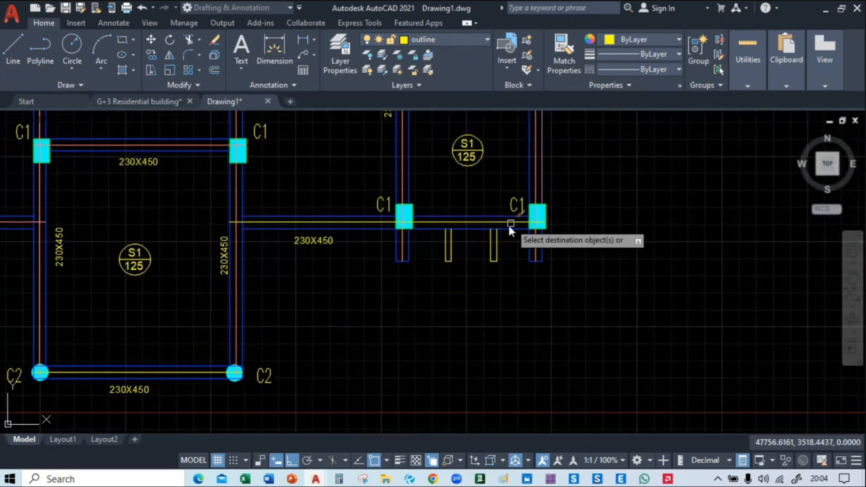
{"action": "left_click", "coordinate": [477, 219]}
{"action": "middle_click_drag", "start_coordinate": [374, 298], "coordinate": [564, 294]}
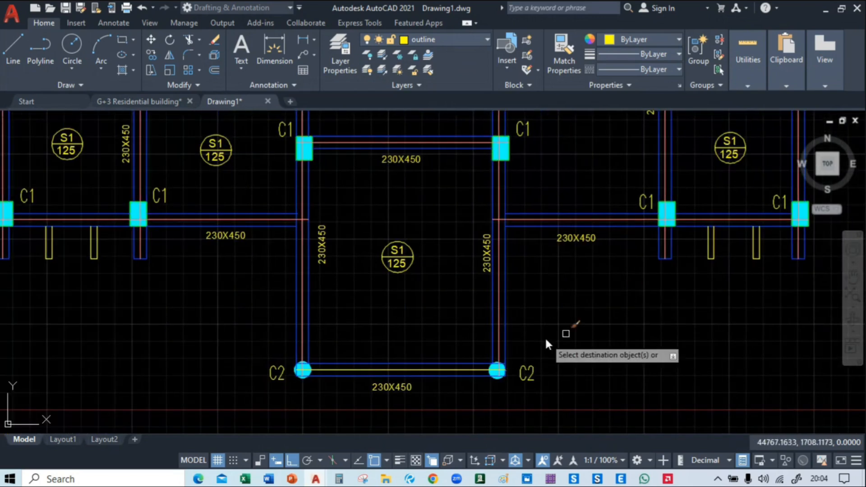
{"action": "left_click", "coordinate": [413, 368]}
{"action": "scroll", "coordinate": [492, 365], "scroll_direction": "down", "scroll_amount": 2}
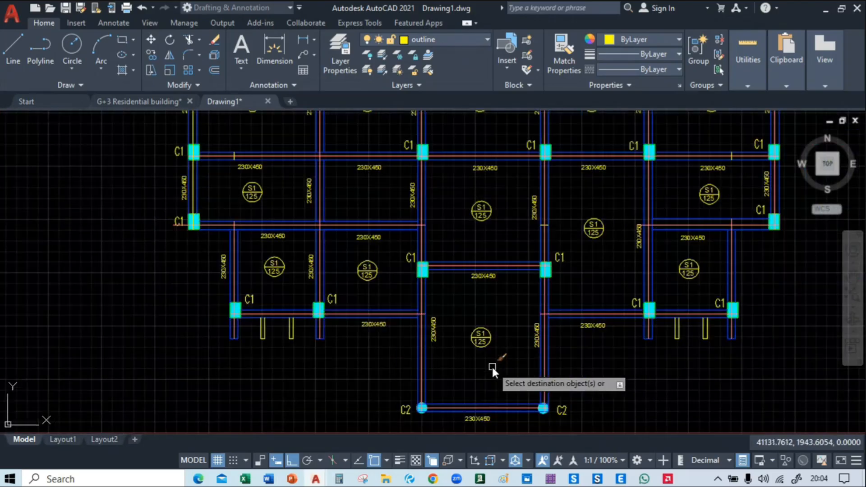
{"action": "middle_click_drag", "start_coordinate": [457, 193], "coordinate": [446, 342]}
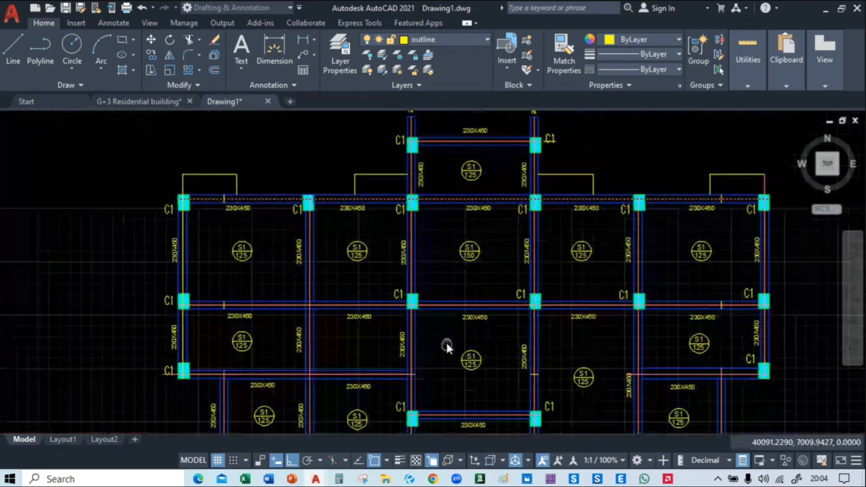
{"action": "middle_click_drag", "start_coordinate": [467, 261], "coordinate": [445, 207]}
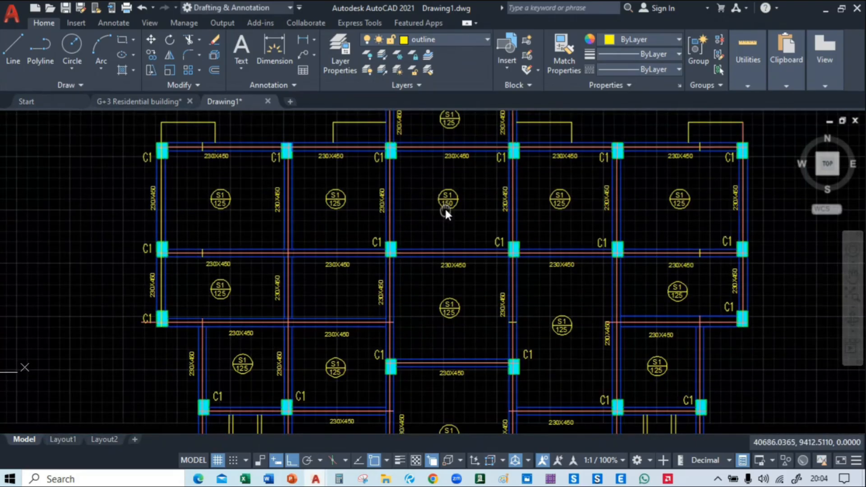
Delete the short vertical line crossing the uppermost beam in the leftmost bay
{"action": "scroll", "coordinate": [269, 145], "scroll_direction": "up", "scroll_amount": 4}
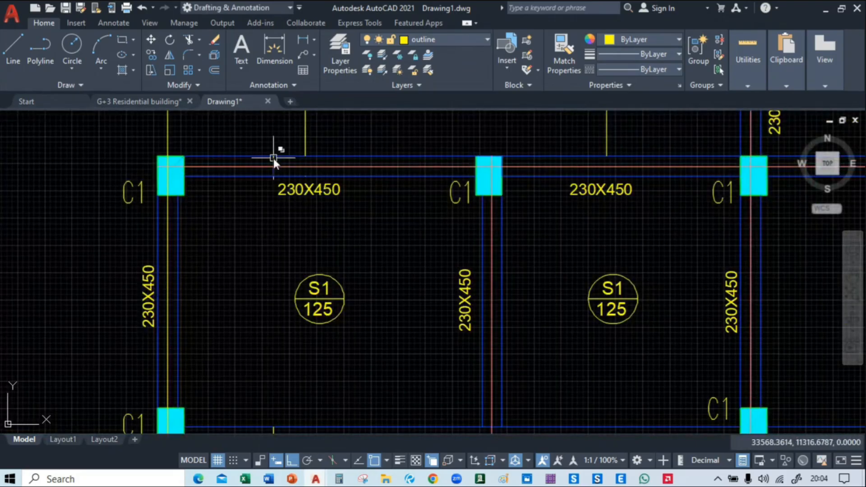
{"action": "scroll", "coordinate": [273, 159], "scroll_direction": "up", "scroll_amount": 2}
{"action": "left_click", "coordinate": [272, 168]}
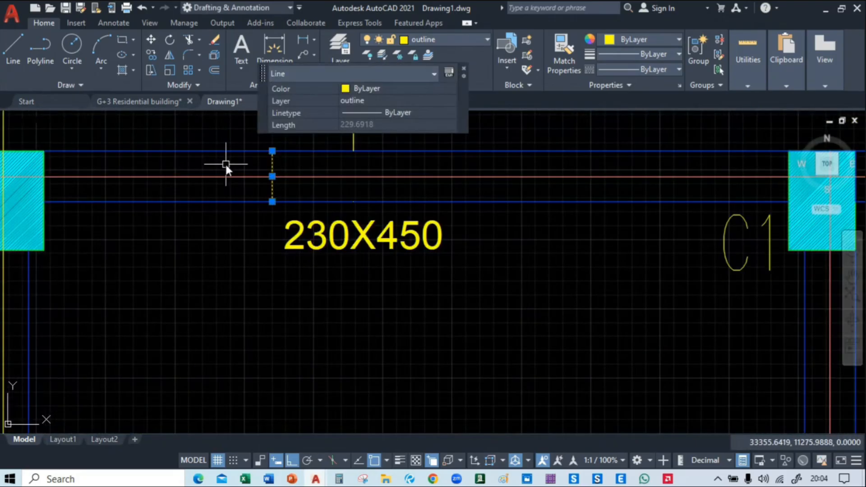
{"action": "key", "text": "Delete"}
Delete the short vertical line crossing the middle horizontal beam in the leftmost bay
{"action": "scroll", "coordinate": [227, 180], "scroll_direction": "down", "scroll_amount": 2}
{"action": "middle_click_drag", "start_coordinate": [163, 391], "coordinate": [246, 191]}
{"action": "middle_click_drag", "start_coordinate": [307, 268], "coordinate": [291, 212]}
{"action": "scroll", "coordinate": [290, 212], "scroll_direction": "up", "scroll_amount": 2}
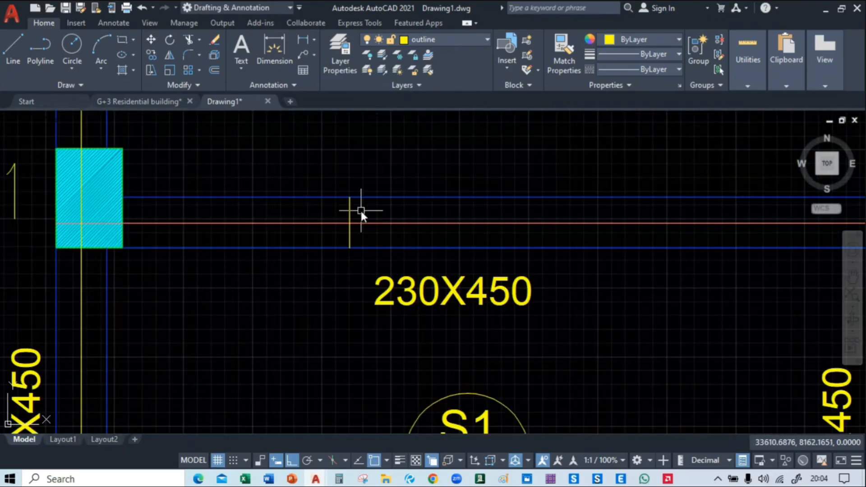
{"action": "scroll", "coordinate": [309, 334], "scroll_direction": "down", "scroll_amount": 4}
{"action": "scroll", "coordinate": [309, 334], "scroll_direction": "down", "scroll_amount": 1}
{"action": "middle_click_drag", "start_coordinate": [309, 334], "coordinate": [118, 179]}
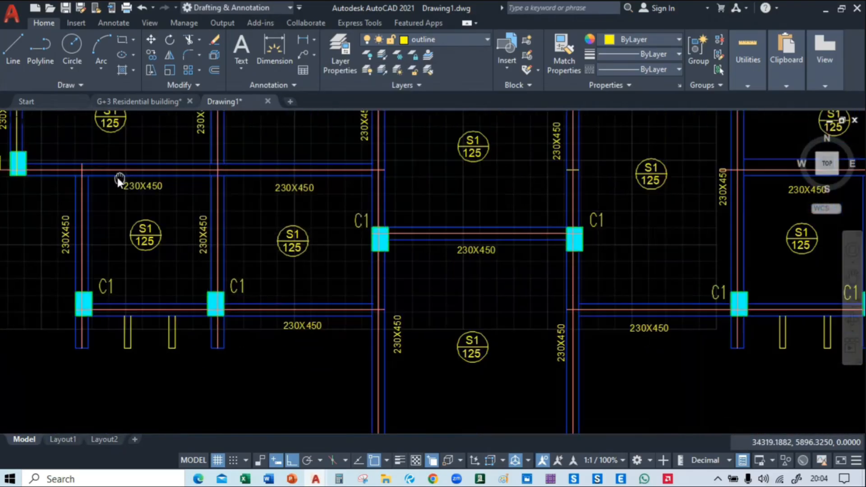
Delete the short vertical line crossing the middle horizontal beam in the rightmost bay
{"action": "mouse_move", "coordinate": [601, 262]}
{"action": "middle_mouse_down"}
{"action": "mouse_move", "coordinate": [531, 242]}
{"action": "mouse_move", "coordinate": [435, 131]}
{"action": "mouse_move", "coordinate": [311, 289]}
{"action": "mouse_move", "coordinate": [377, 207]}
{"action": "mouse_move", "coordinate": [427, 312]}
{"action": "middle_mouse_up"}
{"action": "scroll", "coordinate": [700, 253], "scroll_direction": "up", "scroll_amount": 4}
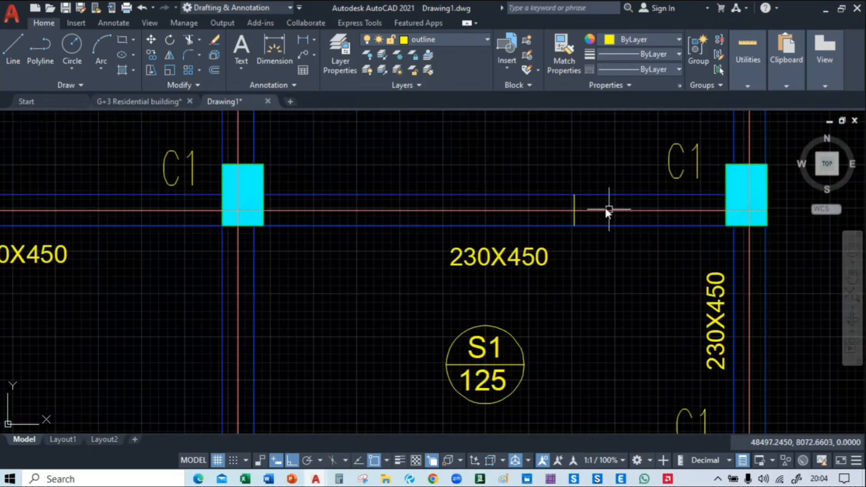
{"action": "left_click", "coordinate": [595, 196]}
{"action": "key", "text": "Escape"}
{"action": "left_click", "coordinate": [574, 200]}
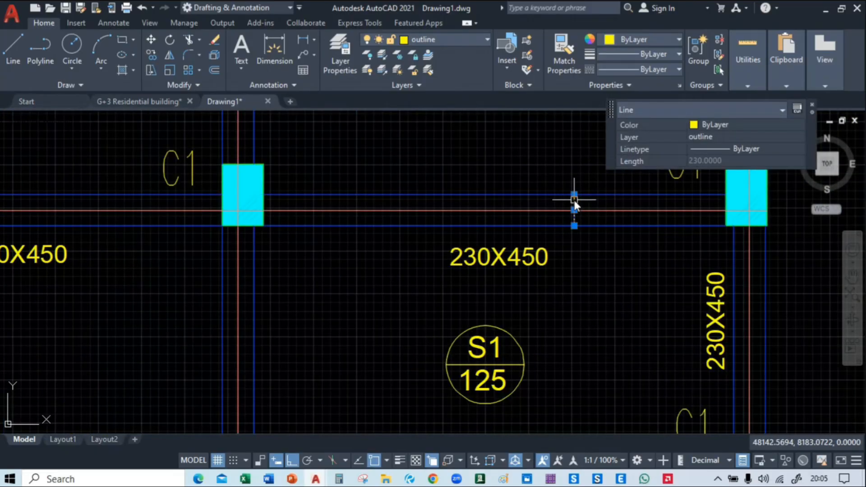
{"action": "key", "text": "Escape"}
{"action": "scroll", "coordinate": [584, 256], "scroll_direction": "down", "scroll_amount": 5}
Delete the short cross lines on the central bay's right vertical beam and on the rightmost bay's uppermost beam
{"action": "scroll", "coordinate": [444, 244], "scroll_direction": "up", "scroll_amount": 5}
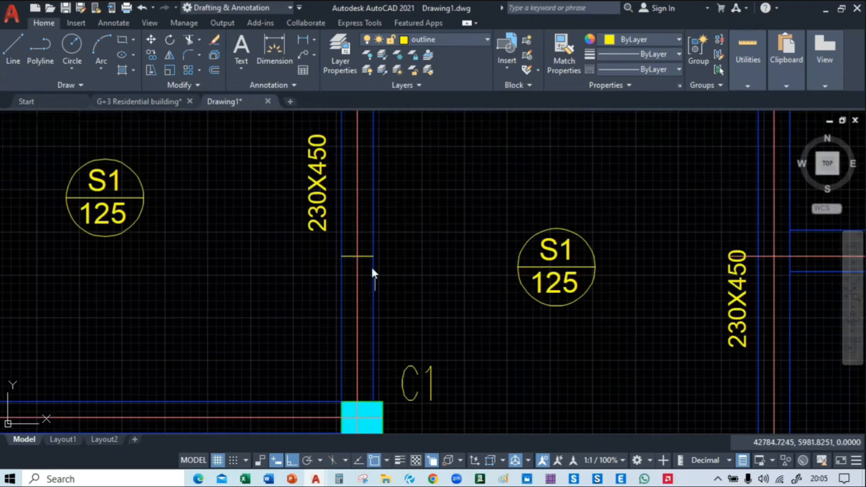
{"action": "scroll", "coordinate": [470, 273], "scroll_direction": "down", "scroll_amount": 4}
{"action": "mouse_move", "coordinate": [496, 249]}
{"action": "middle_mouse_down"}
{"action": "mouse_move", "coordinate": [543, 117]}
{"action": "mouse_move", "coordinate": [475, 284]}
{"action": "mouse_move", "coordinate": [491, 221]}
{"action": "mouse_move", "coordinate": [553, 331]}
{"action": "mouse_move", "coordinate": [561, 270]}
{"action": "middle_mouse_up"}
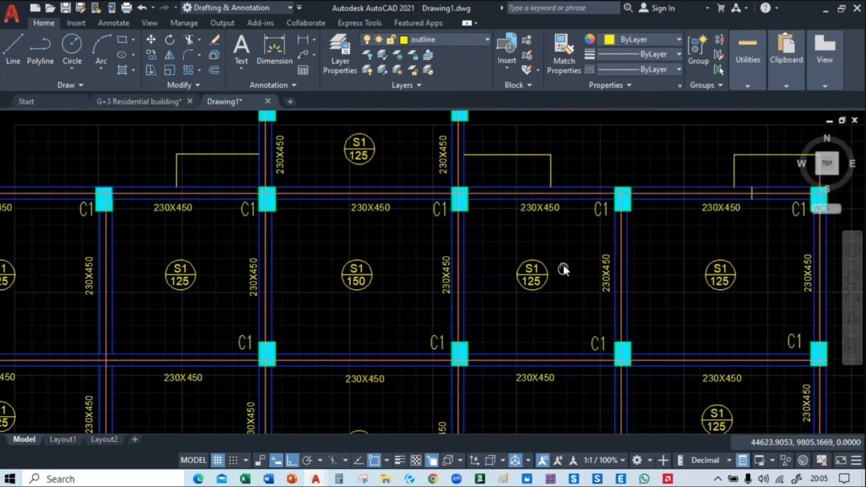
{"action": "scroll", "coordinate": [559, 253], "scroll_direction": "down", "scroll_amount": 2}
{"action": "scroll", "coordinate": [522, 199], "scroll_direction": "up", "scroll_amount": 7}
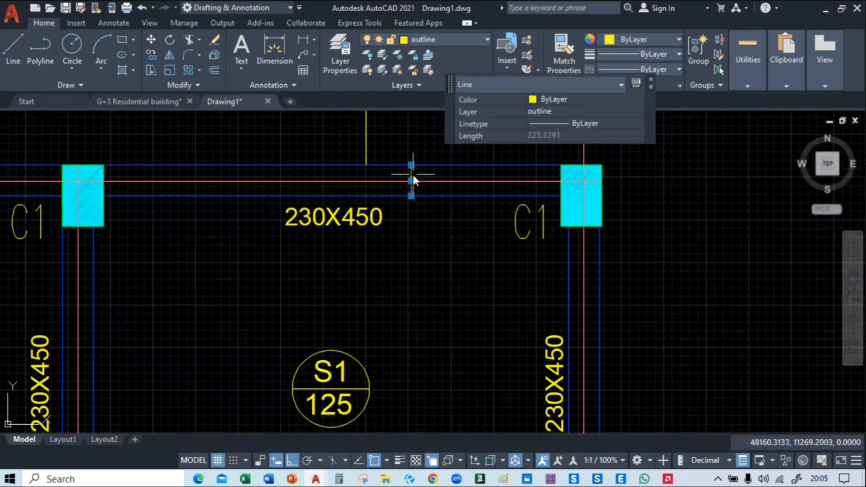
{"action": "scroll", "coordinate": [412, 173], "scroll_direction": "down", "scroll_amount": 8}
{"action": "middle_click_drag", "start_coordinate": [427, 263], "coordinate": [469, 183]}
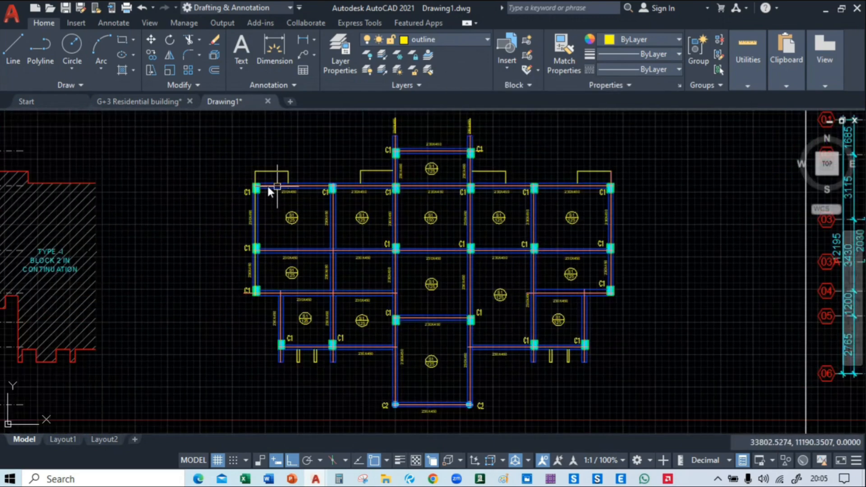
Match the centre-line properties from the middle horizontal centre line onto the leftmost vertical line
{"action": "scroll", "coordinate": [231, 193], "scroll_direction": "up", "scroll_amount": 10}
{"action": "scroll", "coordinate": [334, 164], "scroll_direction": "down", "scroll_amount": 6}
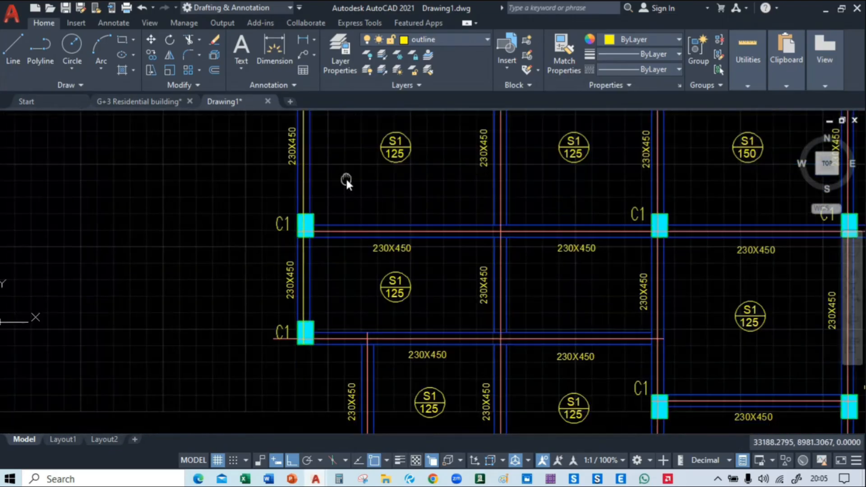
{"action": "middle_click_drag", "start_coordinate": [346, 178], "coordinate": [273, 183]}
{"action": "type", "text": "ma"}
{"action": "key", "text": "Return"}
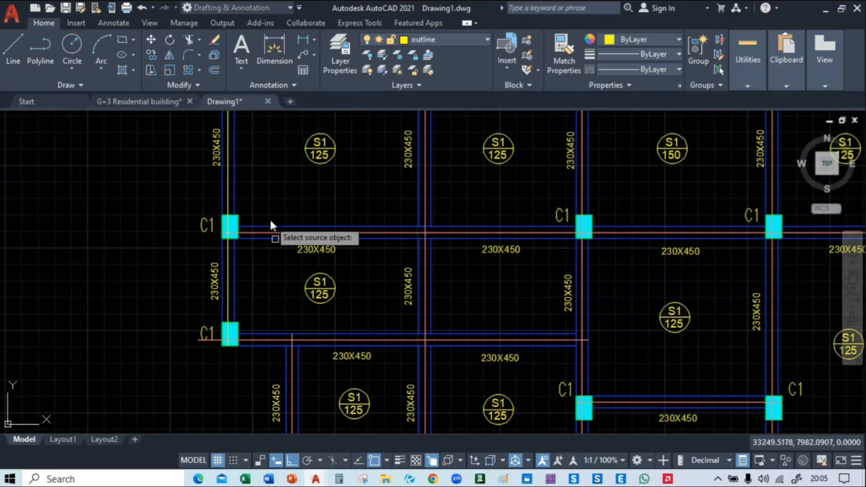
{"action": "left_click", "coordinate": [270, 233]}
{"action": "left_click", "coordinate": [229, 266]}
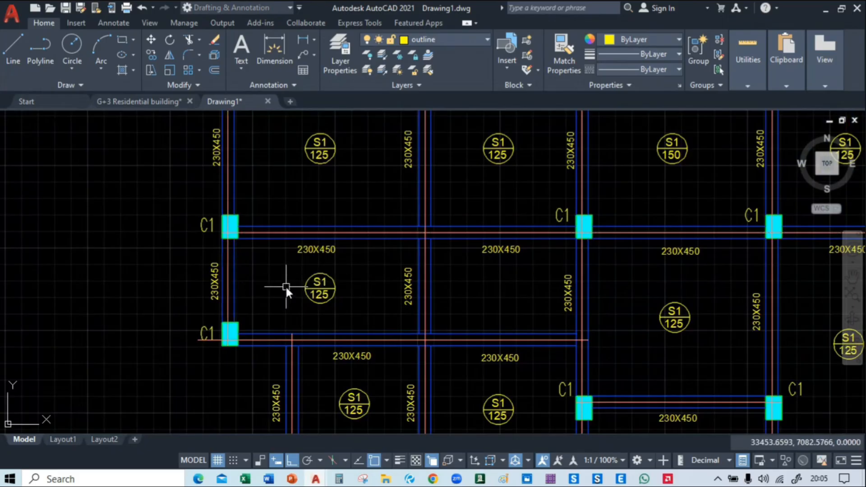
{"action": "scroll", "coordinate": [285, 285], "scroll_direction": "down", "scroll_amount": 8}
{"action": "middle_click_drag", "start_coordinate": [338, 296], "coordinate": [329, 277]}
{"action": "scroll", "coordinate": [226, 193], "scroll_direction": "up", "scroll_amount": 3}
{"action": "scroll", "coordinate": [226, 194], "scroll_direction": "up", "scroll_amount": 2}
{"action": "key", "text": "Escape"}
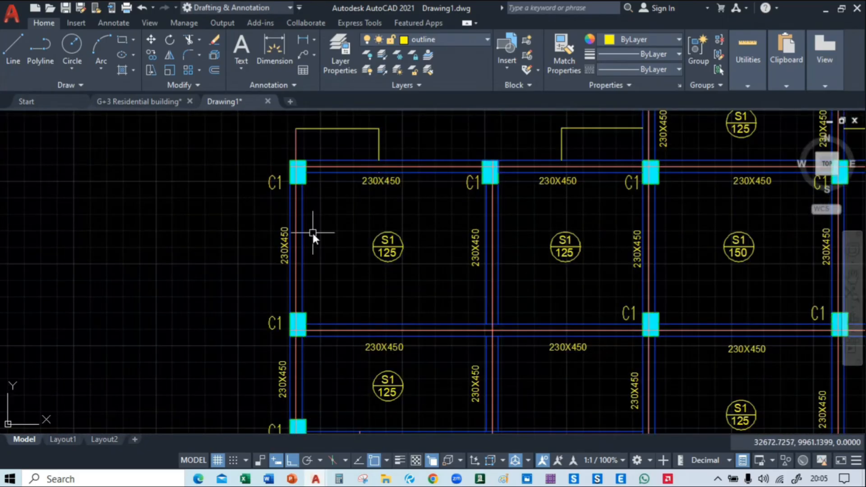
Select all lines similar to the leftmost vertical centre line and move them horizontally to the empty area beyond the framed plan
{"action": "scroll", "coordinate": [317, 230], "scroll_direction": "up", "scroll_amount": 4}
{"action": "left_click", "coordinate": [262, 209]}
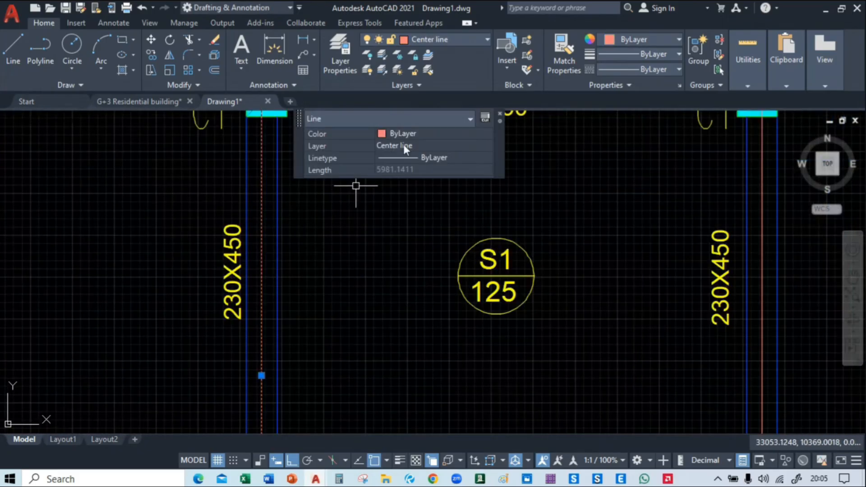
{"action": "right_click", "coordinate": [111, 161]}
{"action": "left_click", "coordinate": [167, 358]}
{"action": "scroll", "coordinate": [188, 267], "scroll_direction": "down", "scroll_amount": 5}
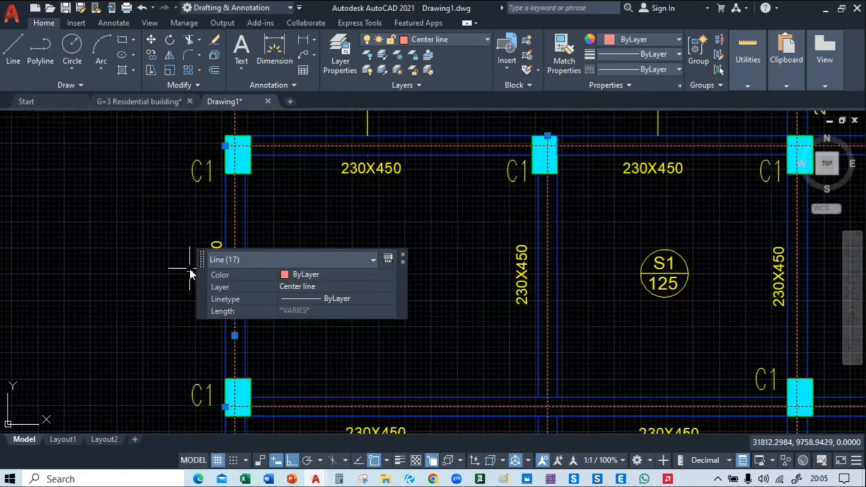
{"action": "scroll", "coordinate": [369, 161], "scroll_direction": "down", "scroll_amount": 4}
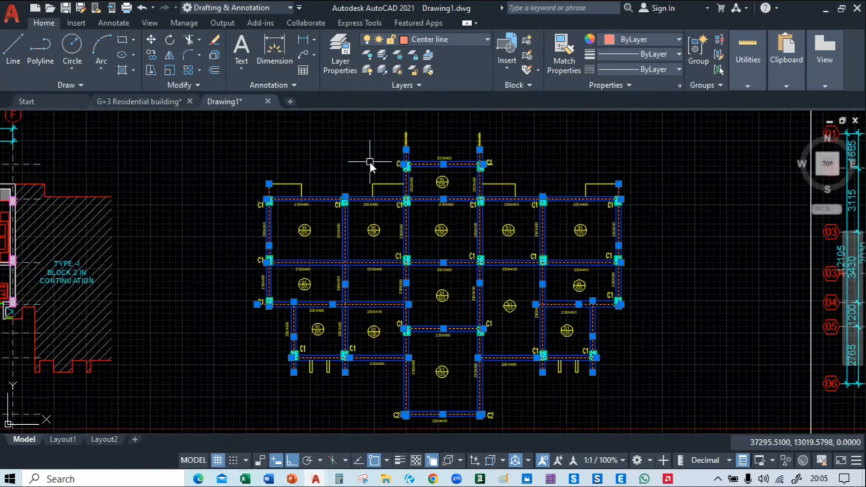
{"action": "scroll", "coordinate": [354, 235], "scroll_direction": "up", "scroll_amount": 3}
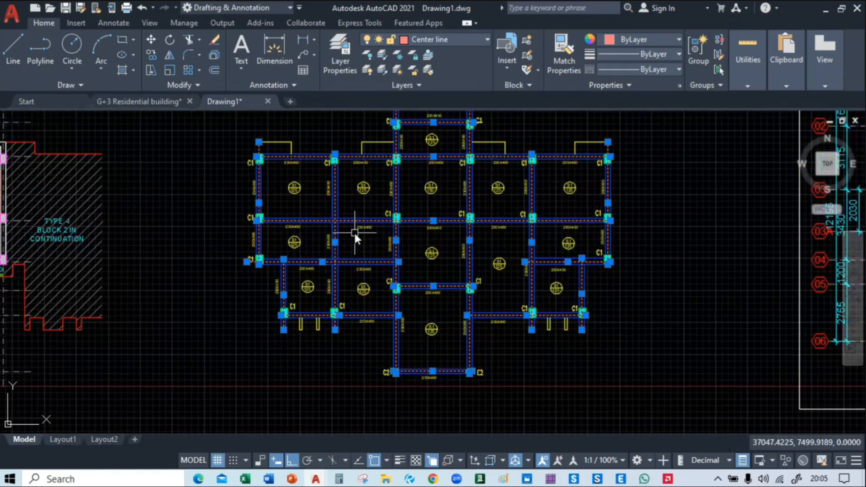
{"action": "type", "text": "m"}
{"action": "key", "text": "Return"}
{"action": "left_click", "coordinate": [302, 268]}
{"action": "scroll", "coordinate": [302, 269], "scroll_direction": "down", "scroll_amount": 4}
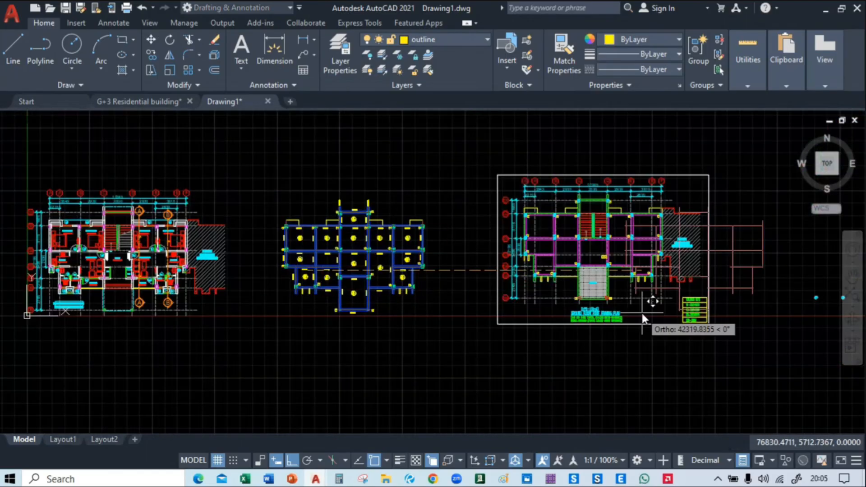
{"action": "middle_click_drag", "start_coordinate": [650, 301], "coordinate": [273, 302]}
{"action": "left_click", "coordinate": [515, 296]}
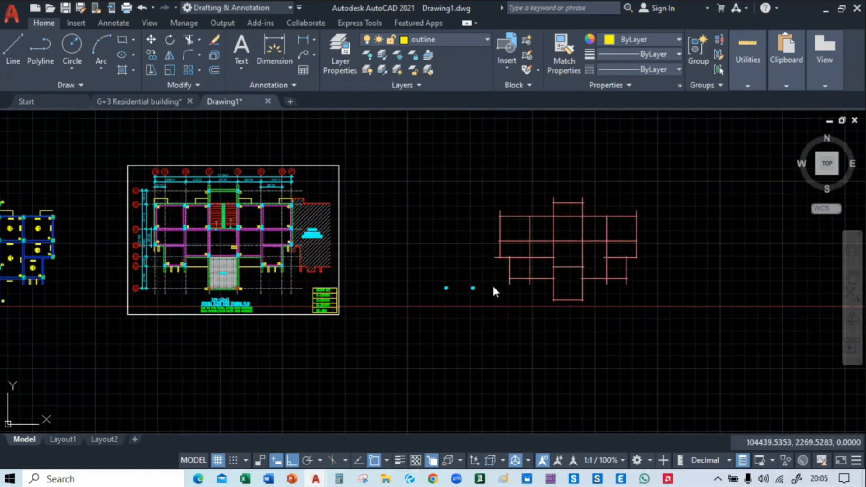
{"action": "left_click", "coordinate": [492, 283]}
{"action": "left_click", "coordinate": [420, 293]}
{"action": "key", "text": "Escape"}
Trim the leftmost vertical centre line's overhang above the uppermost long horizontal line in the relocated grid
{"action": "middle_click_drag", "start_coordinate": [379, 297], "coordinate": [198, 257]}
{"action": "scroll", "coordinate": [294, 245], "scroll_direction": "up", "scroll_amount": 4}
{"action": "middle_click_drag", "start_coordinate": [255, 244], "coordinate": [351, 284]}
{"action": "scroll", "coordinate": [255, 338], "scroll_direction": "up", "scroll_amount": 4}
{"action": "middle_click_drag", "start_coordinate": [237, 231], "coordinate": [277, 179]}
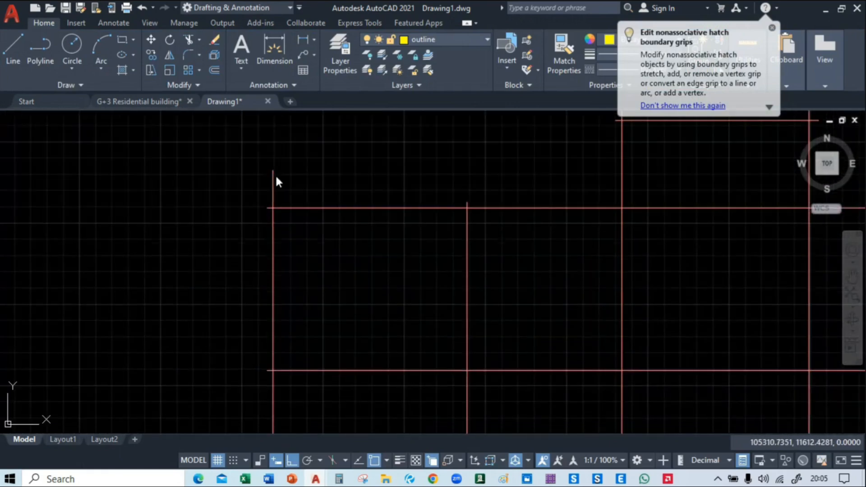
{"action": "type", "text": "TR"}
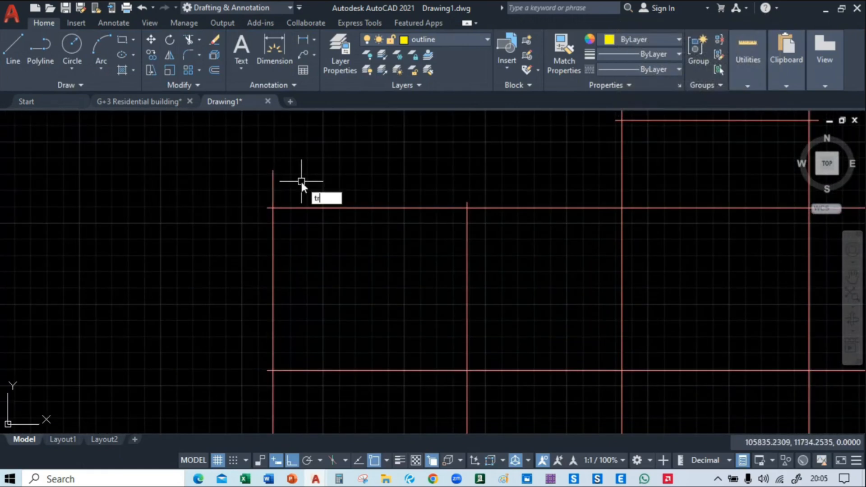
{"action": "key", "text": "Return"}
{"action": "scroll", "coordinate": [271, 196], "scroll_direction": "up", "scroll_amount": 4}
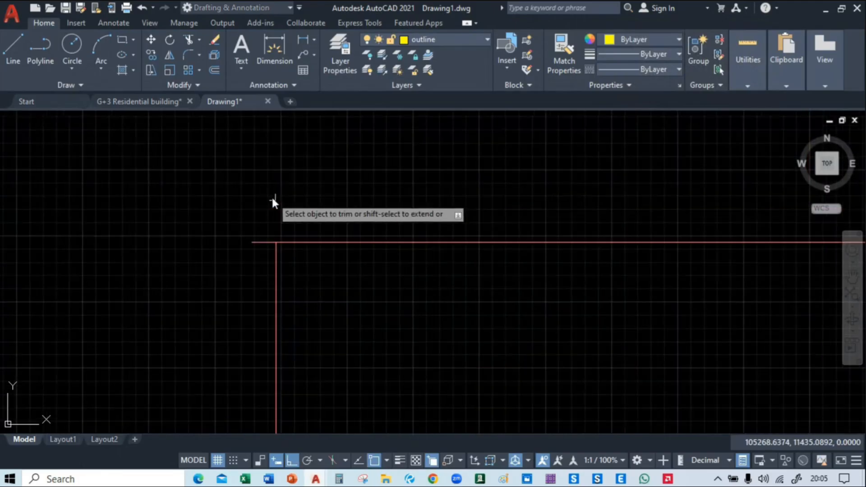
Trim the horizontal centre lines' overhangs that extend left of the leftmost vertical line
{"action": "scroll", "coordinate": [230, 302], "scroll_direction": "down", "scroll_amount": 8}
{"action": "middle_click_drag", "start_coordinate": [227, 307], "coordinate": [397, 65]}
{"action": "scroll", "coordinate": [377, 135], "scroll_direction": "up", "scroll_amount": 4}
{"action": "middle_click_drag", "start_coordinate": [377, 135], "coordinate": [305, 329]}
{"action": "left_click", "coordinate": [311, 119]}
{"action": "key", "text": "Return"}
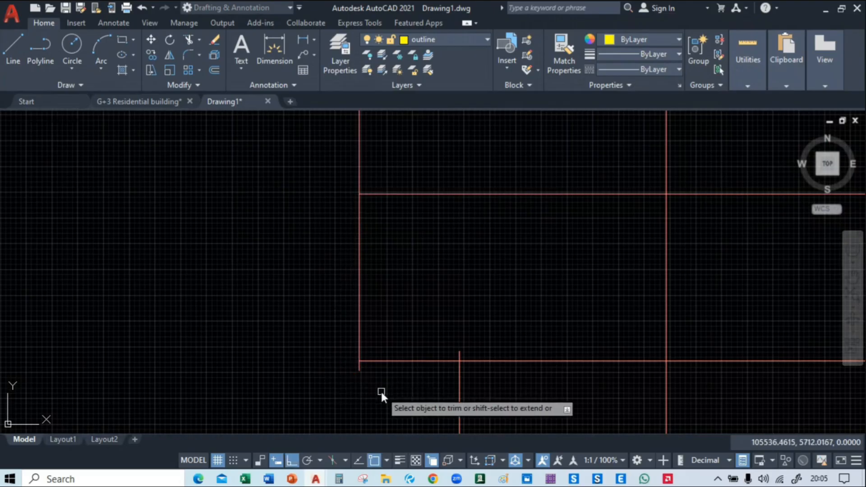
Trim the second vertical centre line from the left where it overhangs the uppermost long horizontal line, using a fence
{"action": "middle_click_drag", "start_coordinate": [380, 397], "coordinate": [307, 403]}
{"action": "middle_click_drag", "start_coordinate": [443, 194], "coordinate": [263, 370]}
{"action": "middle_click_drag", "start_coordinate": [352, 163], "coordinate": [209, 172]}
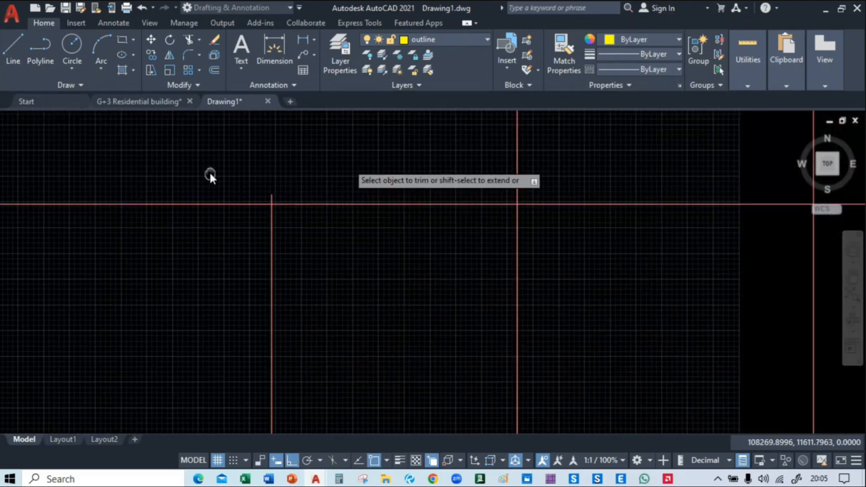
{"action": "scroll", "coordinate": [241, 185], "scroll_direction": "up", "scroll_amount": 2}
{"action": "scroll", "coordinate": [274, 206], "scroll_direction": "up", "scroll_amount": 3}
{"action": "left_click", "coordinate": [275, 213]}
{"action": "scroll", "coordinate": [276, 214], "scroll_direction": "down", "scroll_amount": 8}
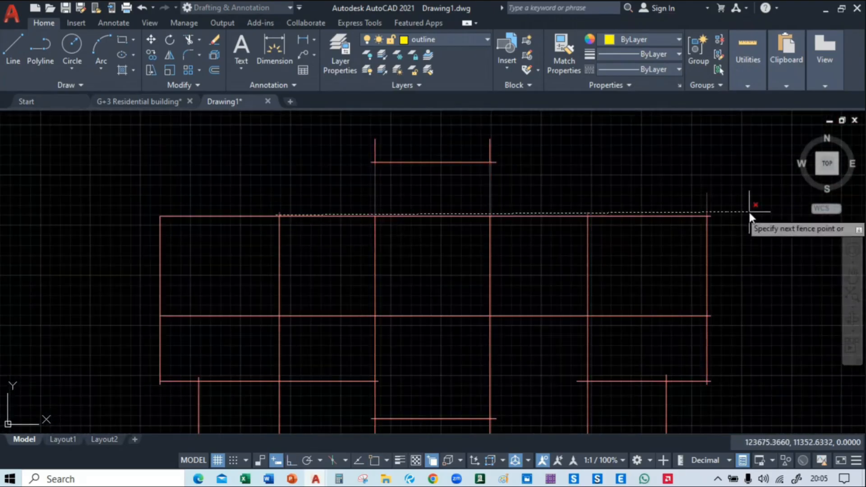
{"action": "middle_click_drag", "start_coordinate": [747, 212], "coordinate": [513, 243]}
{"action": "scroll", "coordinate": [501, 244], "scroll_direction": "up", "scroll_amount": 4}
{"action": "scroll", "coordinate": [460, 236], "scroll_direction": "down", "scroll_amount": 5}
{"action": "scroll", "coordinate": [430, 252], "scroll_direction": "up", "scroll_amount": 8}
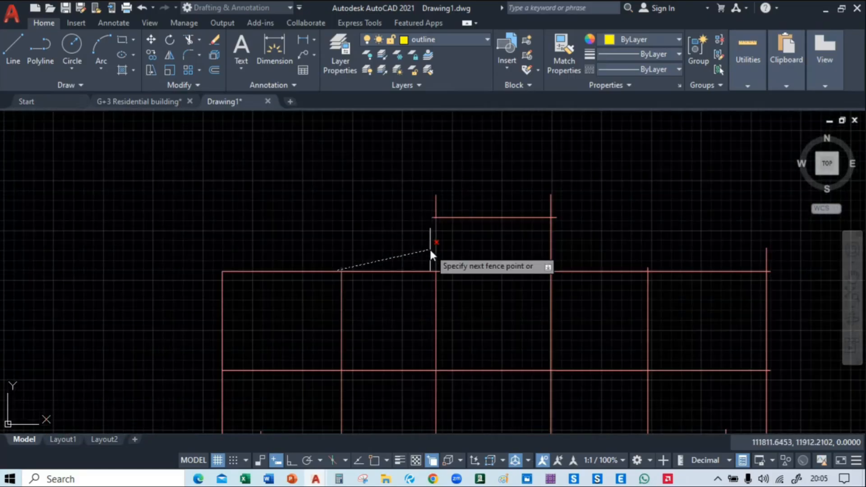
{"action": "left_click", "coordinate": [410, 264]}
{"action": "key", "text": "Return"}
Trim the vertical and horizontal centre-line overhangs at both upper corners of the top projection
{"action": "scroll", "coordinate": [277, 266], "scroll_direction": "down", "scroll_amount": 5}
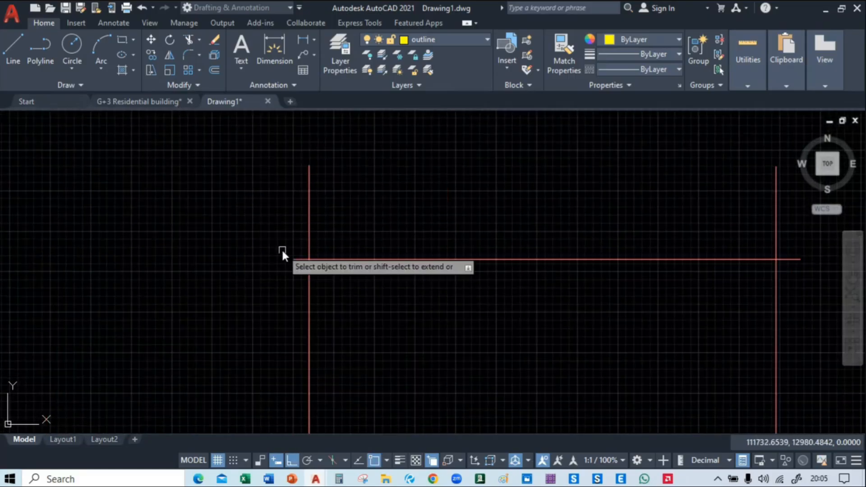
{"action": "left_click", "coordinate": [298, 220]}
{"action": "left_click", "coordinate": [808, 235]}
{"action": "key", "text": "Return"}
{"action": "left_click", "coordinate": [789, 257]}
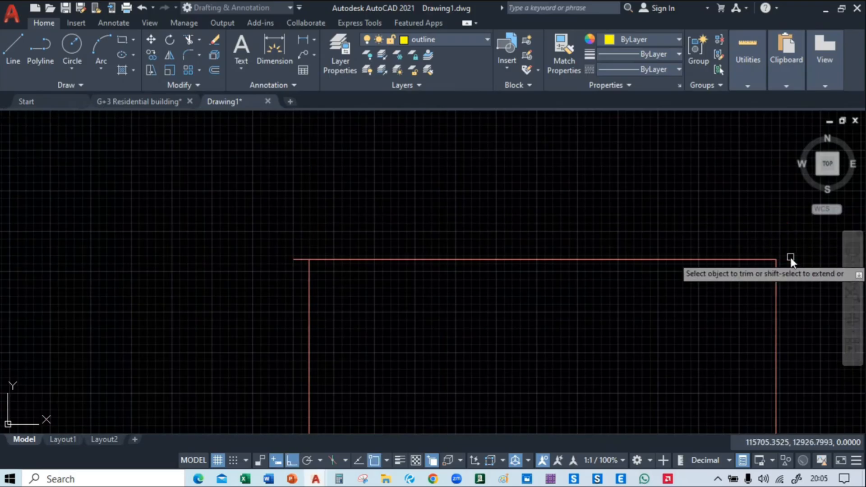
{"action": "left_click", "coordinate": [296, 260]}
{"action": "scroll", "coordinate": [225, 242], "scroll_direction": "down", "scroll_amount": 6}
{"action": "middle_click_drag", "start_coordinate": [490, 284], "coordinate": [413, 227]}
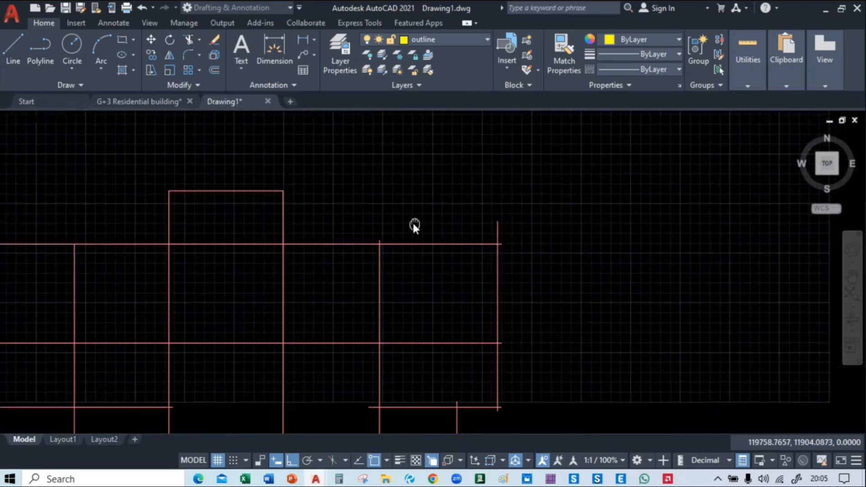
Trim the top overhangs of the two rightmost vertical centre lines and the right-end overhang of the uppermost long horizontal line
{"action": "scroll", "coordinate": [376, 240], "scroll_direction": "up", "scroll_amount": 4}
{"action": "left_click", "coordinate": [364, 242]}
{"action": "left_click", "coordinate": [406, 238]}
{"action": "key", "text": "Return"}
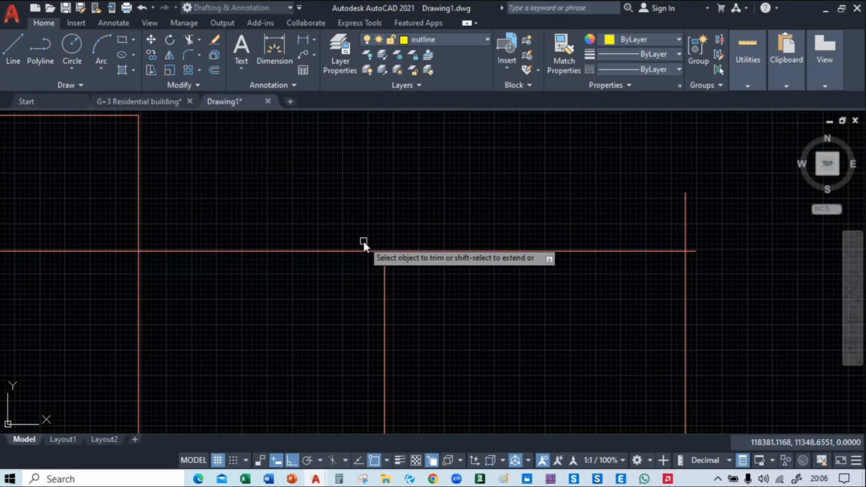
{"action": "left_click", "coordinate": [488, 236]}
{"action": "left_click", "coordinate": [738, 235]}
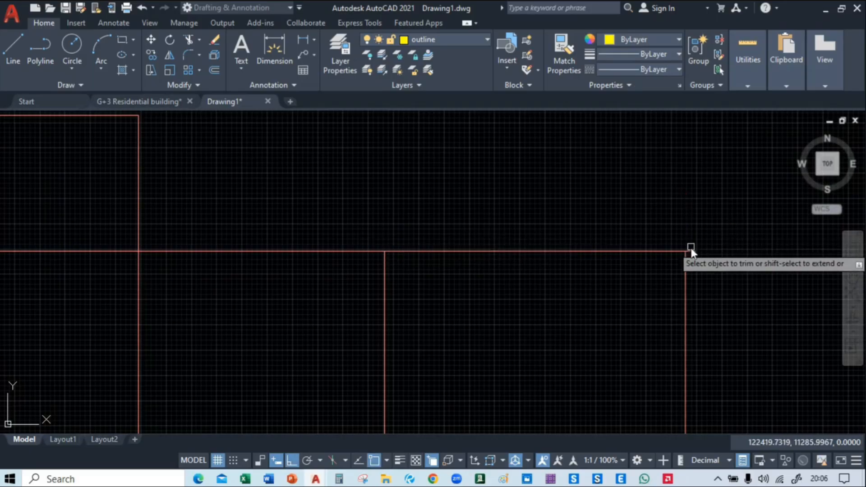
{"action": "left_click", "coordinate": [691, 251]}
Trim the middle horizontal line's right-end overhang and both overhangs at the rightmost bay's lower corner
{"action": "scroll", "coordinate": [707, 251], "scroll_direction": "down", "scroll_amount": 4}
{"action": "middle_click_drag", "start_coordinate": [713, 280], "coordinate": [648, 189]}
{"action": "scroll", "coordinate": [607, 234], "scroll_direction": "up", "scroll_amount": 4}
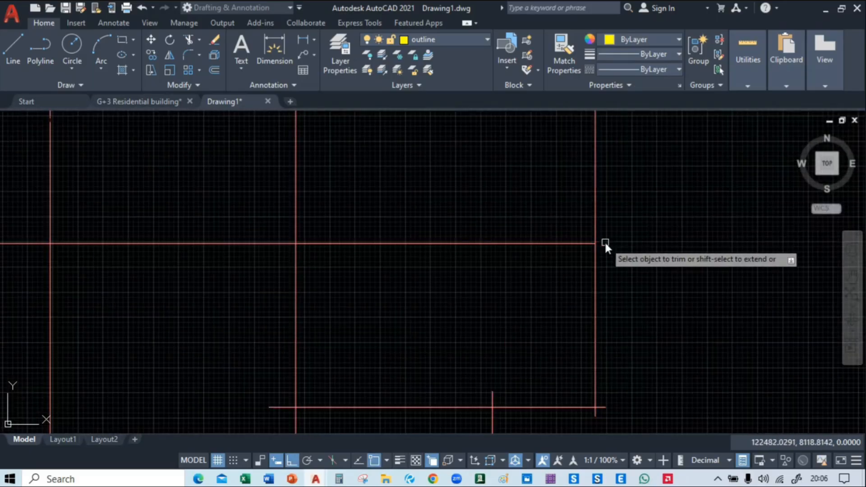
{"action": "middle_click_drag", "start_coordinate": [605, 241], "coordinate": [575, 285]}
{"action": "scroll", "coordinate": [588, 300], "scroll_direction": "up", "scroll_amount": 6}
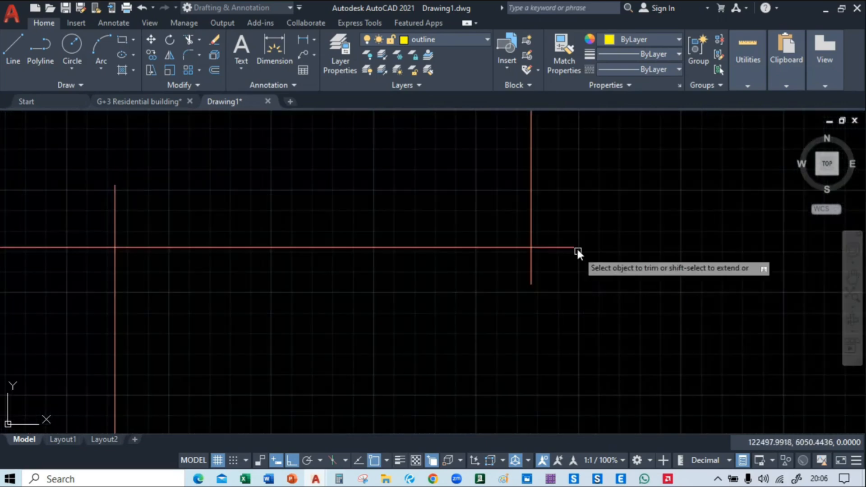
{"action": "left_click", "coordinate": [567, 236]}
{"action": "left_click", "coordinate": [509, 293]}
{"action": "key", "text": "Return"}
Trim the left overhang of the rightmost bay's lower horizontal line and the top overhang of the lower right wing's outer vertical line
{"action": "scroll", "coordinate": [517, 296], "scroll_direction": "down", "scroll_amount": 3}
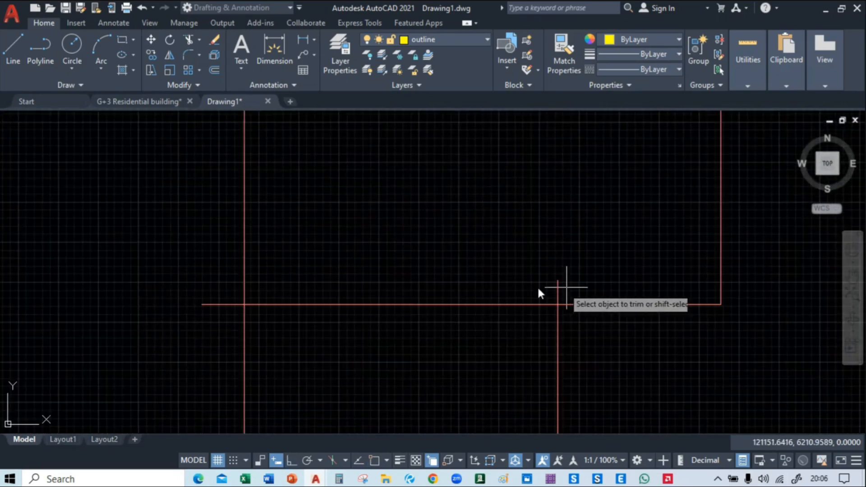
{"action": "middle_click_drag", "start_coordinate": [541, 291], "coordinate": [322, 259]}
{"action": "scroll", "coordinate": [406, 298], "scroll_direction": "down", "scroll_amount": 5}
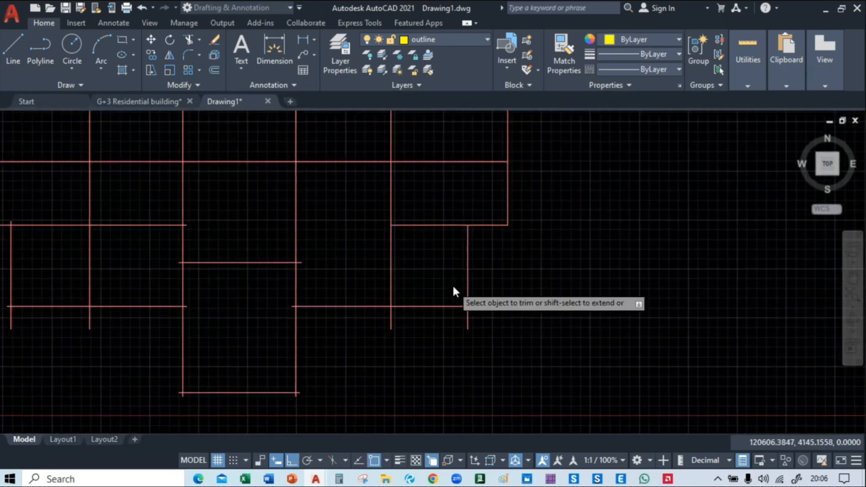
Trim the lower right wing's centre-line overhangs below its bottom line and beyond its outer vertical line
{"action": "scroll", "coordinate": [452, 283], "scroll_direction": "up", "scroll_amount": 6}
{"action": "left_click", "coordinate": [534, 355]}
{"action": "left_click", "coordinate": [541, 392]}
{"action": "middle_click_drag", "start_coordinate": [596, 386], "coordinate": [701, 253]}
{"action": "left_click", "coordinate": [700, 276]}
{"action": "left_click", "coordinate": [251, 278]}
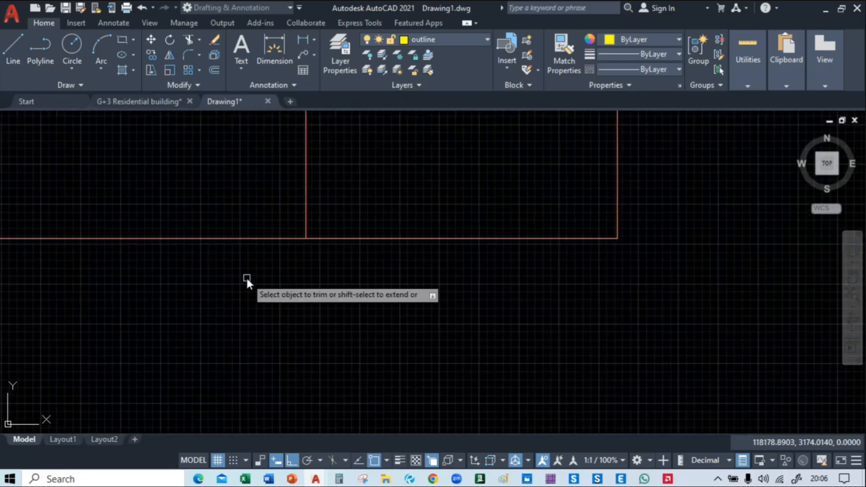
Trim the central bay's centre-line overhangs below its bottom line and at both ends of that bottom line
{"action": "scroll", "coordinate": [225, 288], "scroll_direction": "down", "scroll_amount": 6}
{"action": "middle_click_drag", "start_coordinate": [199, 297], "coordinate": [545, 243]}
{"action": "scroll", "coordinate": [543, 244], "scroll_direction": "up", "scroll_amount": 3}
{"action": "scroll", "coordinate": [498, 336], "scroll_direction": "up", "scroll_amount": 3}
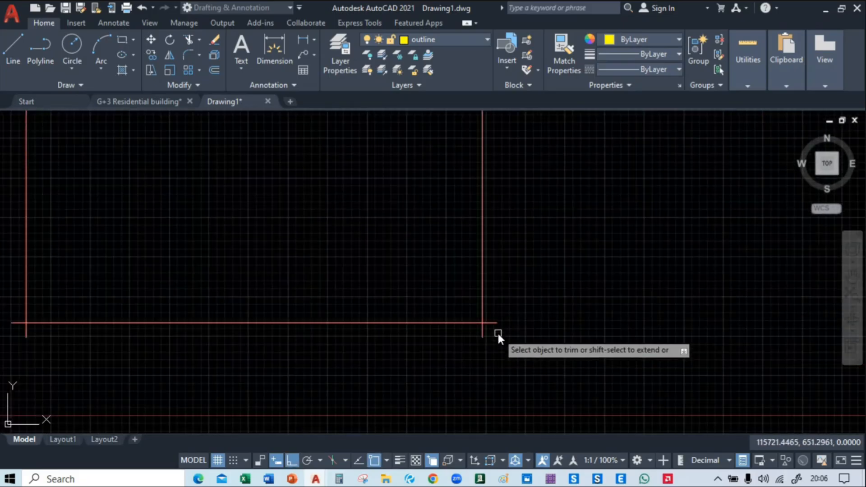
{"action": "left_click", "coordinate": [499, 333]}
{"action": "middle_click_drag", "start_coordinate": [61, 335], "coordinate": [296, 340]}
{"action": "left_click", "coordinate": [198, 333]}
{"action": "left_click", "coordinate": [245, 314]}
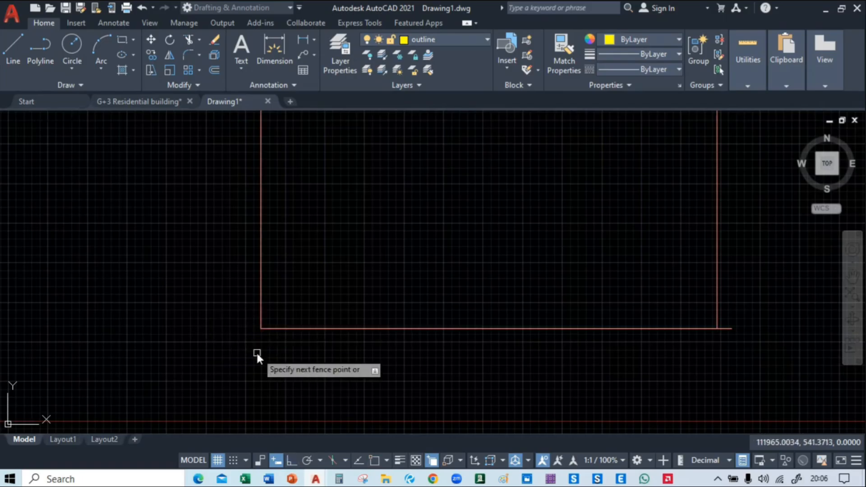
{"action": "left_click", "coordinate": [256, 356]}
{"action": "left_click", "coordinate": [731, 345]}
{"action": "left_click", "coordinate": [725, 316]}
{"action": "scroll", "coordinate": [724, 318], "scroll_direction": "down", "scroll_amount": 4}
Trim the lower left wing's centre-line overhangs below its bottom line and beyond its outer vertical line
{"action": "middle_click_drag", "start_coordinate": [474, 226], "coordinate": [470, 271]}
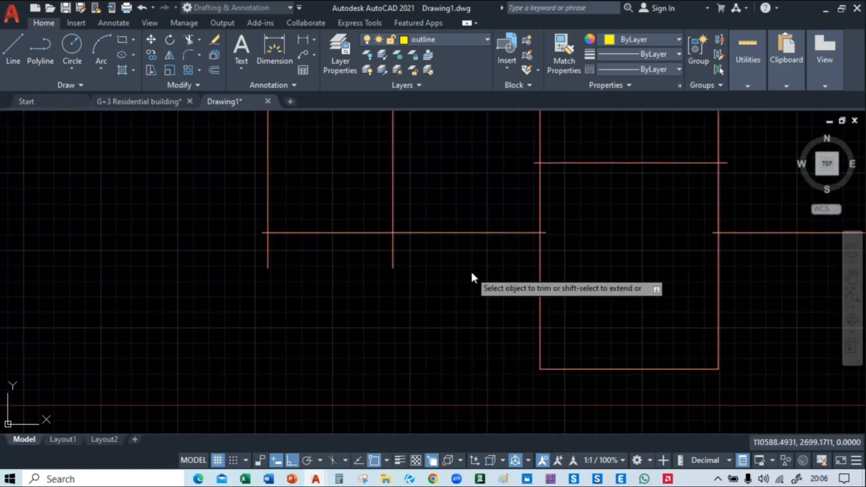
{"action": "scroll", "coordinate": [471, 271], "scroll_direction": "up", "scroll_amount": 4}
{"action": "left_click", "coordinate": [654, 171]}
{"action": "middle_click_drag", "start_coordinate": [358, 246], "coordinate": [638, 251]}
{"action": "left_click", "coordinate": [648, 226]}
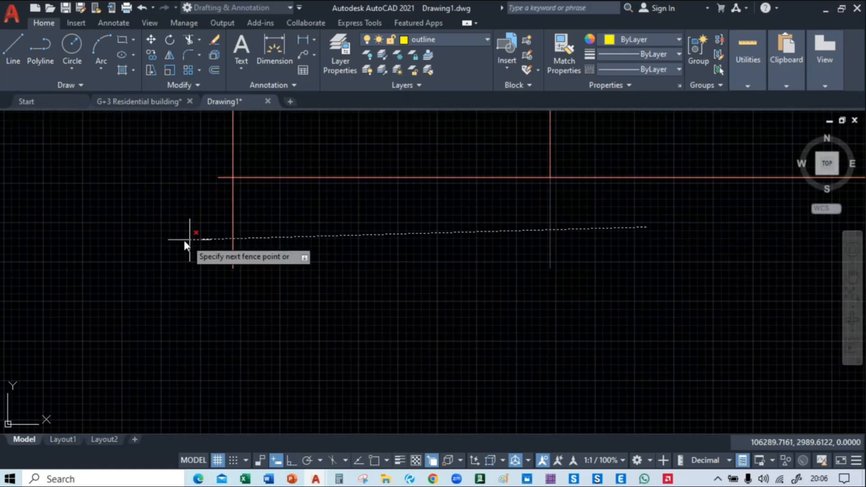
{"action": "left_click", "coordinate": [188, 239]}
{"action": "left_click", "coordinate": [218, 177]}
Trim the remaining horizontal centre-line overhangs where they cross the central bay's two long vertical lines
{"action": "scroll", "coordinate": [194, 253], "scroll_direction": "down", "scroll_amount": 5}
{"action": "middle_click_drag", "start_coordinate": [250, 279], "coordinate": [173, 392]}
{"action": "scroll", "coordinate": [404, 348], "scroll_direction": "up", "scroll_amount": 4}
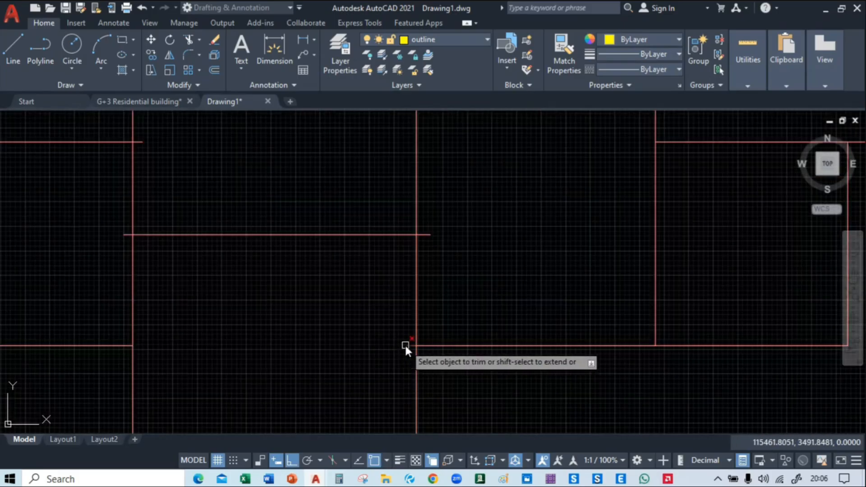
{"action": "scroll", "coordinate": [340, 347], "scroll_direction": "down", "scroll_amount": 2}
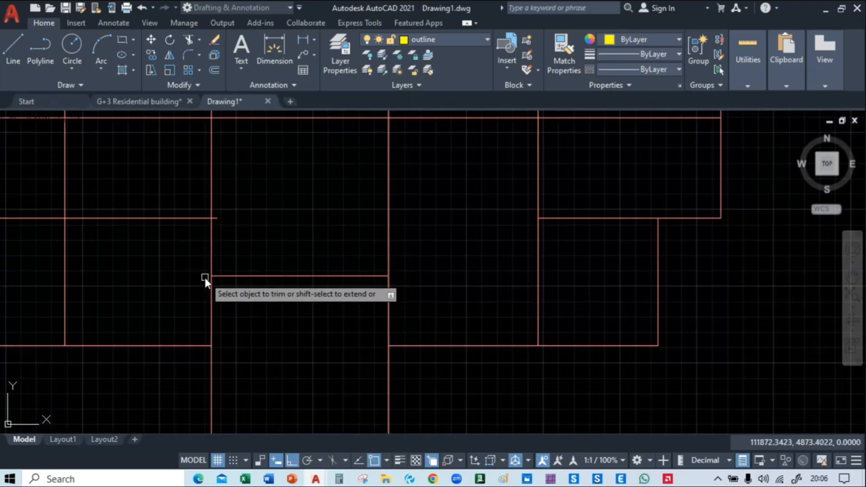
{"action": "middle_click_drag", "start_coordinate": [219, 216], "coordinate": [707, 284]}
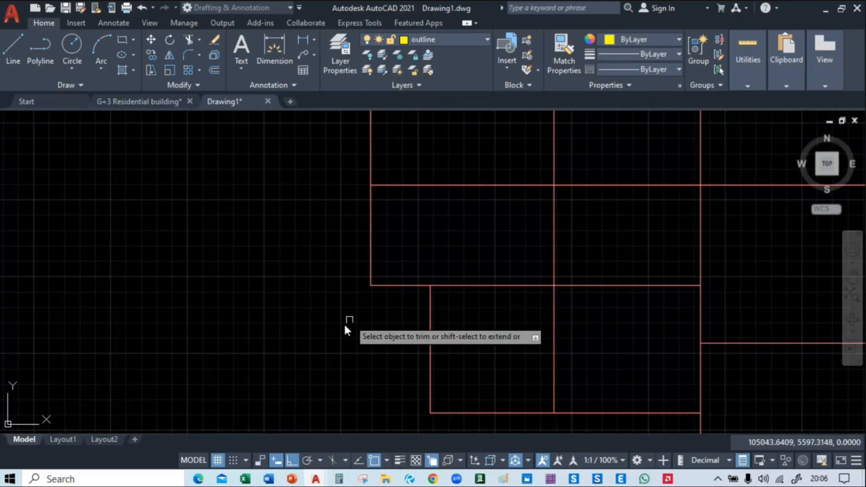
{"action": "mouse_move", "coordinate": [447, 213]}
{"action": "middle_mouse_down"}
{"action": "mouse_move", "coordinate": [254, 201]}
{"action": "mouse_move", "coordinate": [226, 137]}
{"action": "mouse_move", "coordinate": [228, 369]}
{"action": "mouse_move", "coordinate": [185, 387]}
{"action": "middle_mouse_up"}
{"action": "mouse_move", "coordinate": [481, 266]}
{"action": "middle_mouse_down"}
{"action": "mouse_move", "coordinate": [325, 290]}
{"action": "mouse_move", "coordinate": [234, 275]}
{"action": "mouse_move", "coordinate": [143, 282]}
{"action": "mouse_move", "coordinate": [381, 150]}
{"action": "middle_mouse_up"}
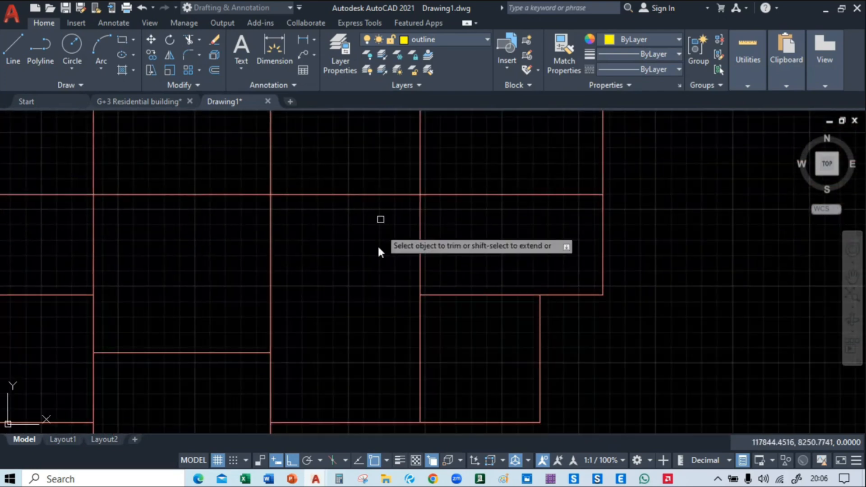
{"action": "mouse_move", "coordinate": [381, 218]}
{"action": "middle_mouse_down"}
{"action": "mouse_move", "coordinate": [492, 117]}
{"action": "mouse_move", "coordinate": [496, 150]}
{"action": "middle_mouse_up"}
{"action": "scroll", "coordinate": [543, 300], "scroll_direction": "down", "scroll_amount": 5}
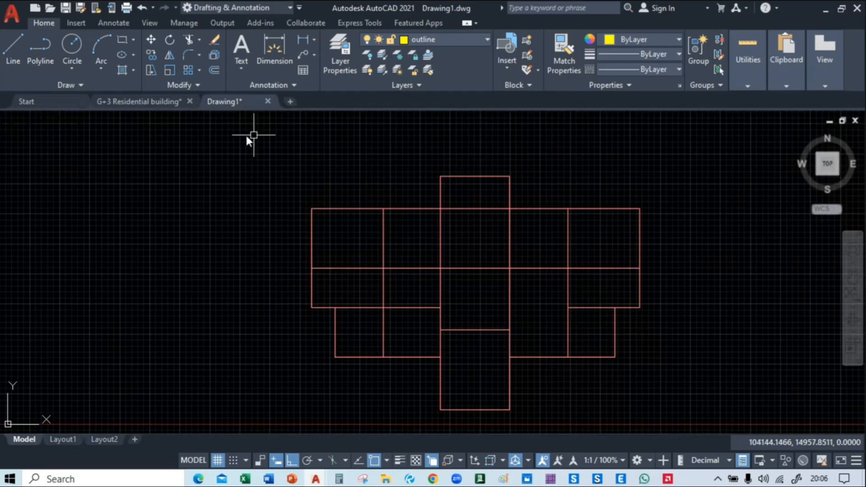
{"action": "left_click", "coordinate": [278, 145]}
{"action": "scroll", "coordinate": [287, 161], "scroll_direction": "down", "scroll_amount": 3}
{"action": "left_click", "coordinate": [287, 163]}
{"action": "left_click", "coordinate": [285, 153]}
{"action": "left_click", "coordinate": [463, 279]}
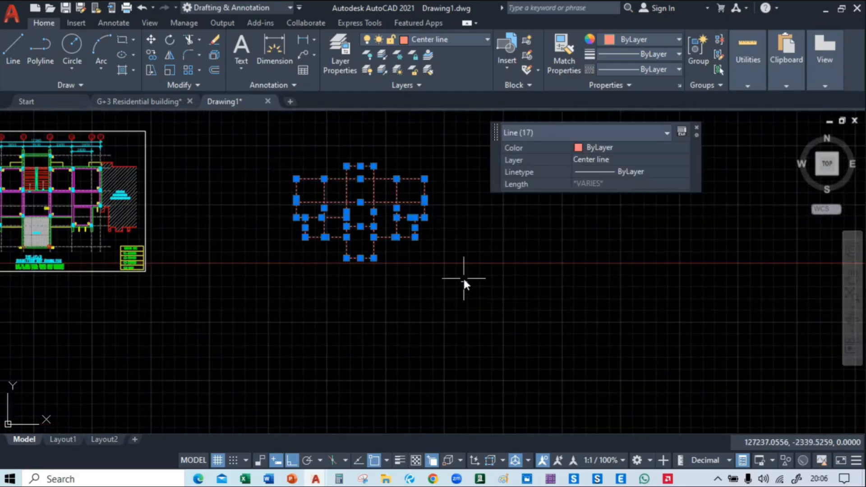
{"action": "key", "text": "Escape"}
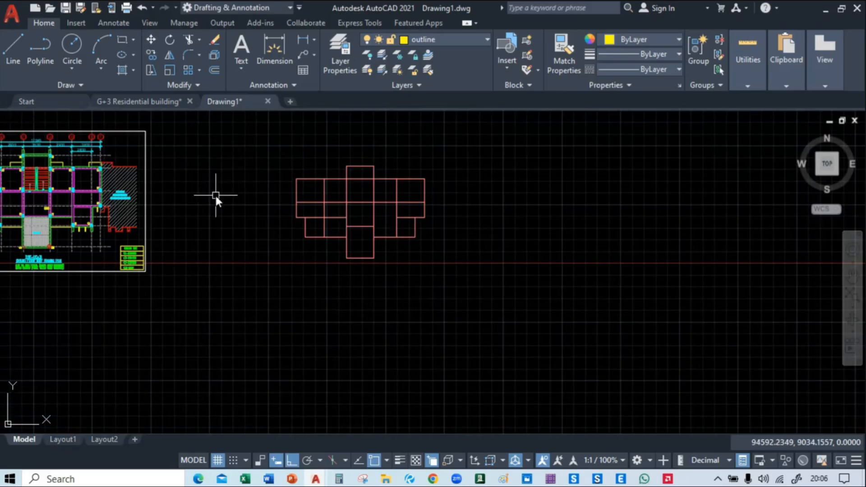
Move the complete reference framing plan with its border horizontally to the far side of the centre-line grid
{"action": "middle_click_drag", "start_coordinate": [215, 194], "coordinate": [634, 236]}
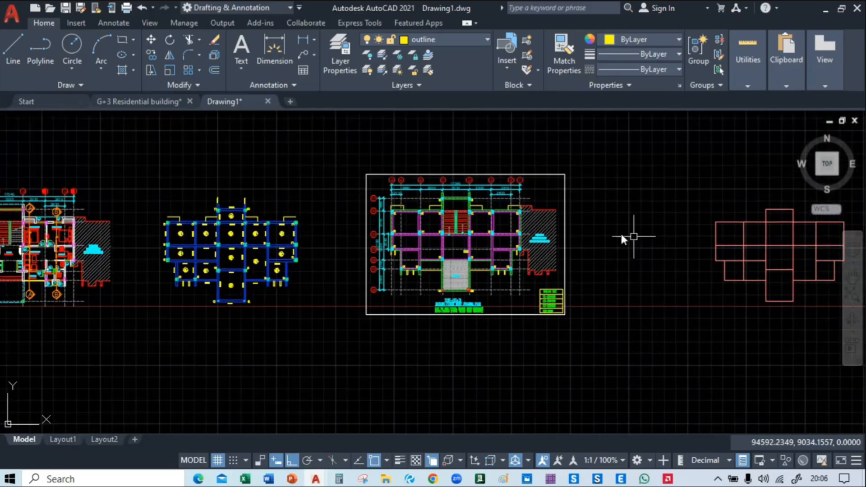
{"action": "left_click", "coordinate": [339, 152]}
{"action": "left_click", "coordinate": [608, 348]}
{"action": "type", "text": "m"}
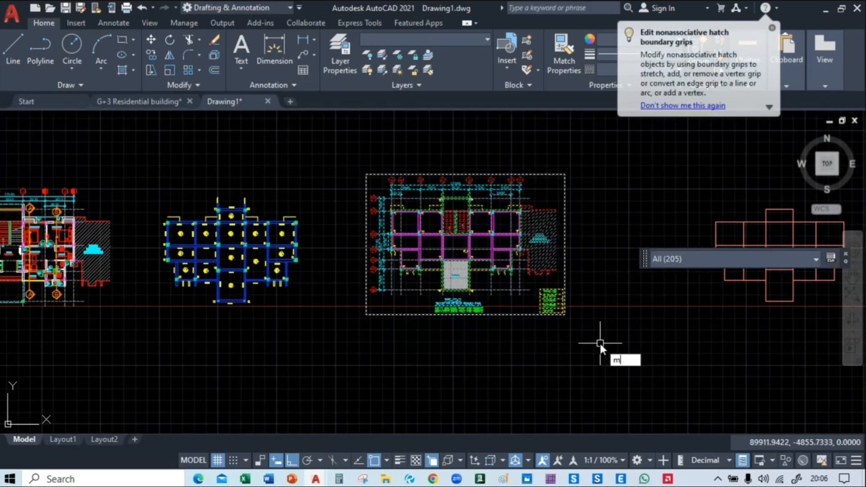
{"action": "key", "text": "Return"}
{"action": "left_click", "coordinate": [565, 331]}
{"action": "middle_click_drag", "start_coordinate": [564, 332], "coordinate": [310, 304]}
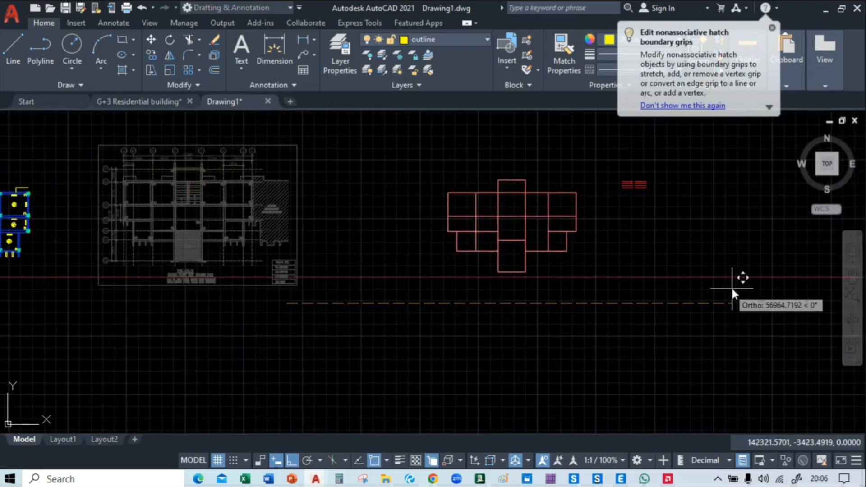
{"action": "left_click", "coordinate": [786, 299]}
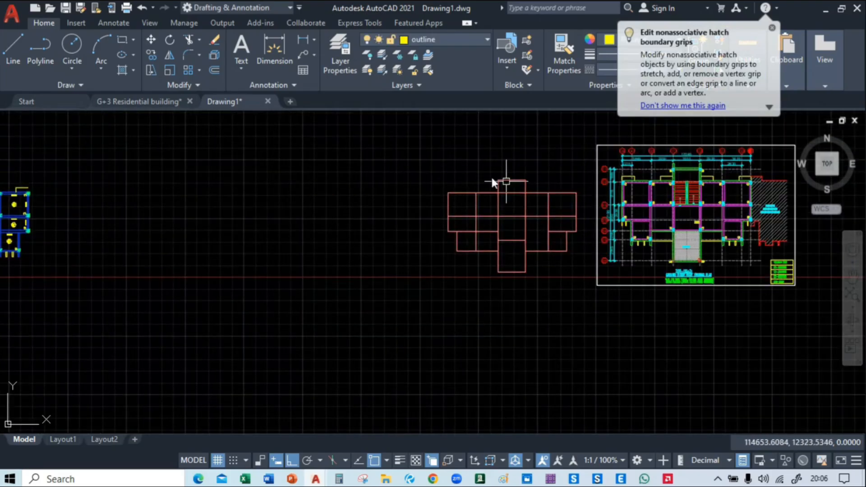
Move the whole centre-line grid horizontally so it sits beside the blue slab and beam layout
{"action": "left_click", "coordinate": [422, 165]}
{"action": "left_click", "coordinate": [582, 298]}
{"action": "type", "text": "m"}
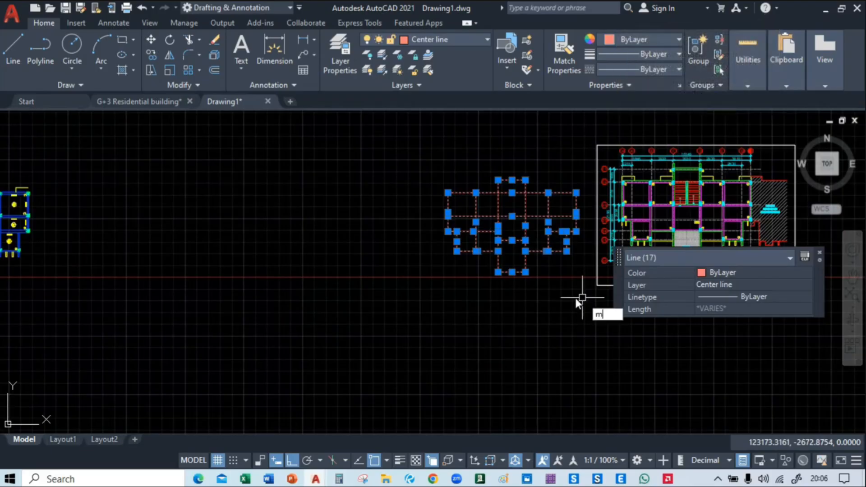
{"action": "key", "text": "Return"}
{"action": "left_click", "coordinate": [543, 291]}
{"action": "middle_click_drag", "start_coordinate": [250, 281], "coordinate": [636, 299]}
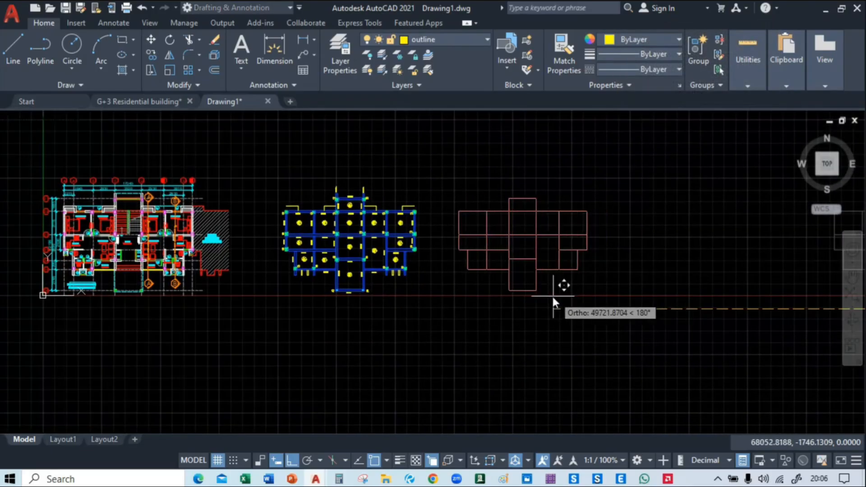
{"action": "left_click", "coordinate": [548, 296]}
Move the bordered reference framing plan horizontally back towards the centre-line grid, leaving a small gap between them
{"action": "middle_click_drag", "start_coordinate": [547, 294], "coordinate": [448, 246]}
{"action": "middle_click_drag", "start_coordinate": [634, 158], "coordinate": [427, 123]}
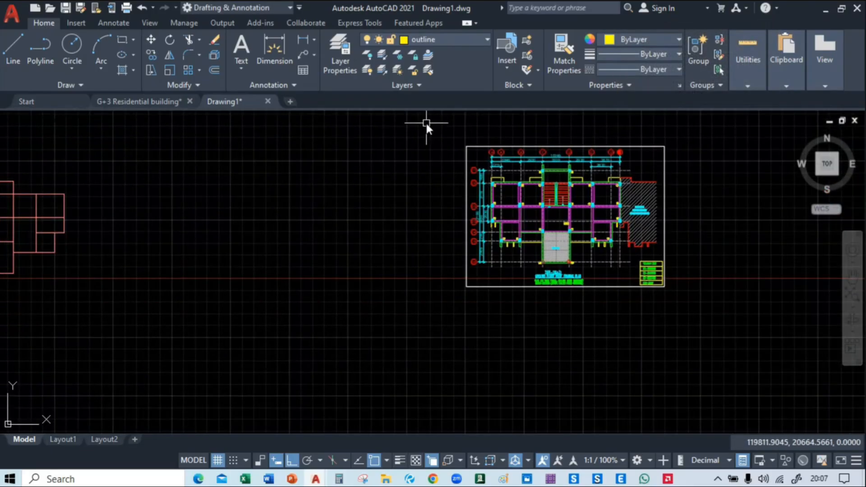
{"action": "left_click", "coordinate": [426, 123]}
{"action": "left_click", "coordinate": [722, 338]}
{"action": "type", "text": "m"}
{"action": "key", "text": "Return"}
{"action": "left_click", "coordinate": [648, 342]}
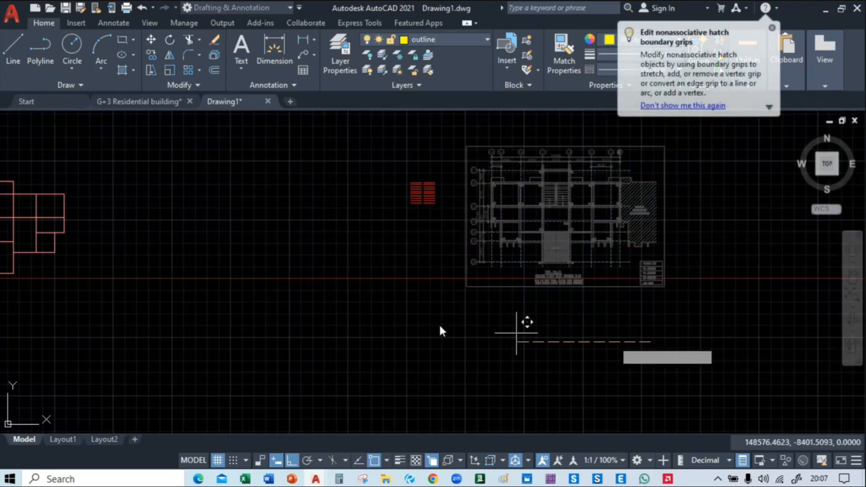
{"action": "middle_click_drag", "start_coordinate": [359, 319], "coordinate": [628, 315]}
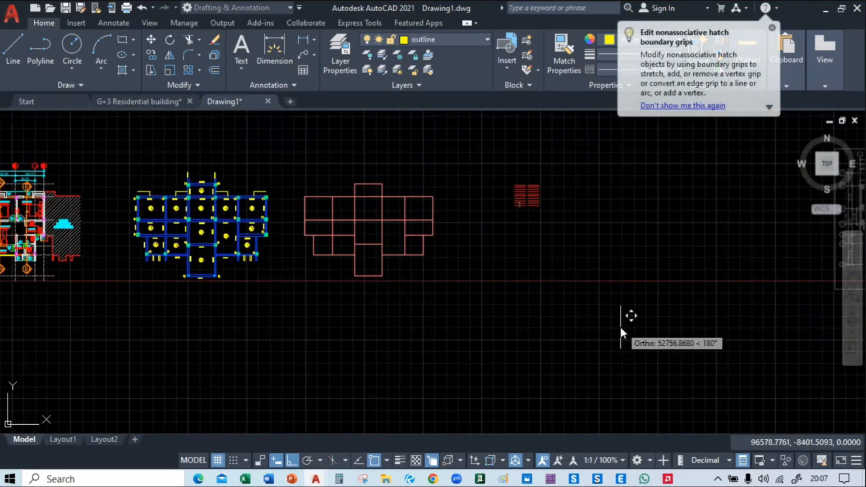
{"action": "left_click", "coordinate": [669, 331]}
Move the GROUND FLOOR ROOF FRAMING PLAN title and the slab and beam notes below the blue layout, with Ortho off for placement
{"action": "middle_click_drag", "start_coordinate": [255, 347], "coordinate": [335, 332]}
{"action": "scroll", "coordinate": [290, 223], "scroll_direction": "up", "scroll_amount": 4}
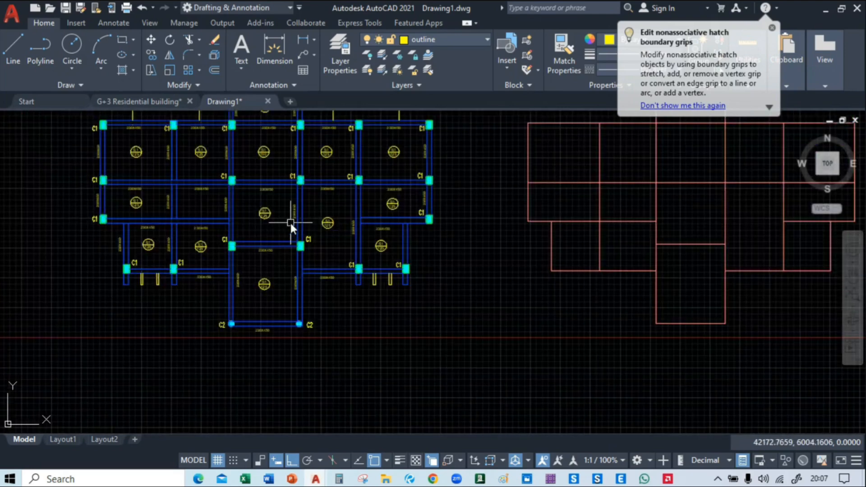
{"action": "middle_click_drag", "start_coordinate": [295, 290], "coordinate": [332, 319]}
{"action": "scroll", "coordinate": [519, 288], "scroll_direction": "down", "scroll_amount": 4}
{"action": "middle_click_drag", "start_coordinate": [519, 289], "coordinate": [353, 259]}
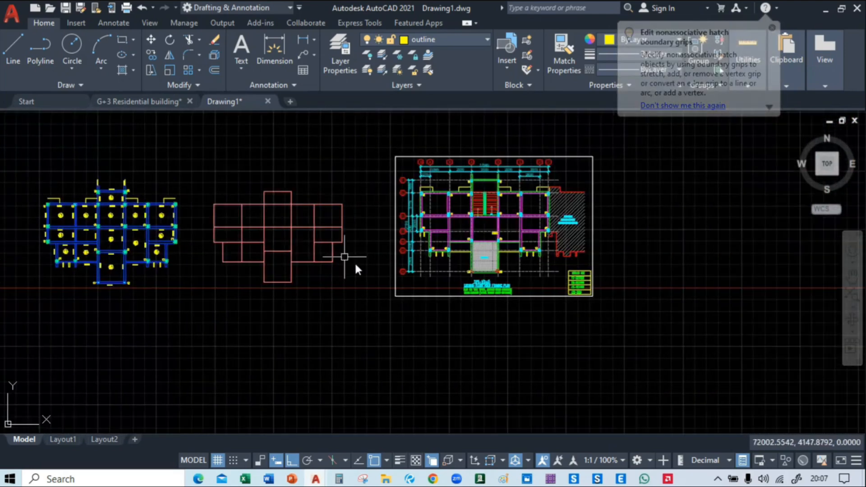
{"action": "scroll", "coordinate": [523, 286], "scroll_direction": "up", "scroll_amount": 6}
{"action": "middle_click_drag", "start_coordinate": [524, 290], "coordinate": [244, 267]}
{"action": "scroll", "coordinate": [244, 266], "scroll_direction": "up", "scroll_amount": 4}
{"action": "left_click", "coordinate": [239, 207]}
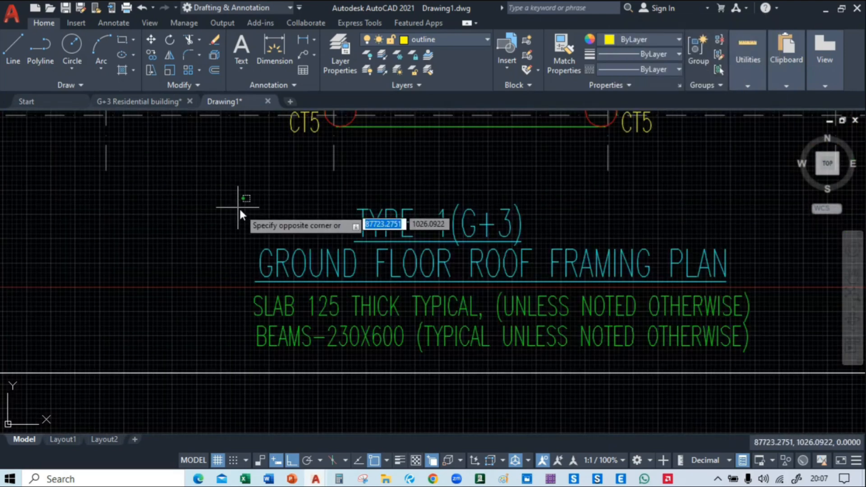
{"action": "left_click", "coordinate": [763, 358]}
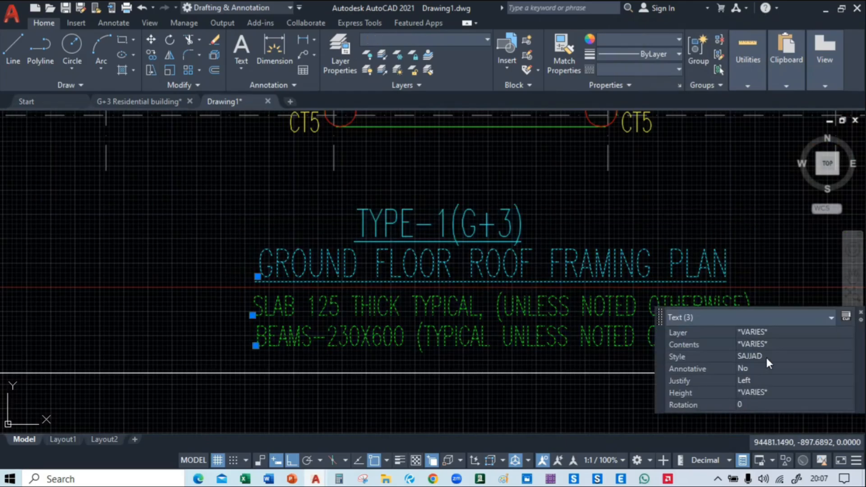
{"action": "type", "text": "m"}
{"action": "key", "text": "Return"}
{"action": "left_click", "coordinate": [552, 324]}
{"action": "scroll", "coordinate": [551, 324], "scroll_direction": "down", "scroll_amount": 7}
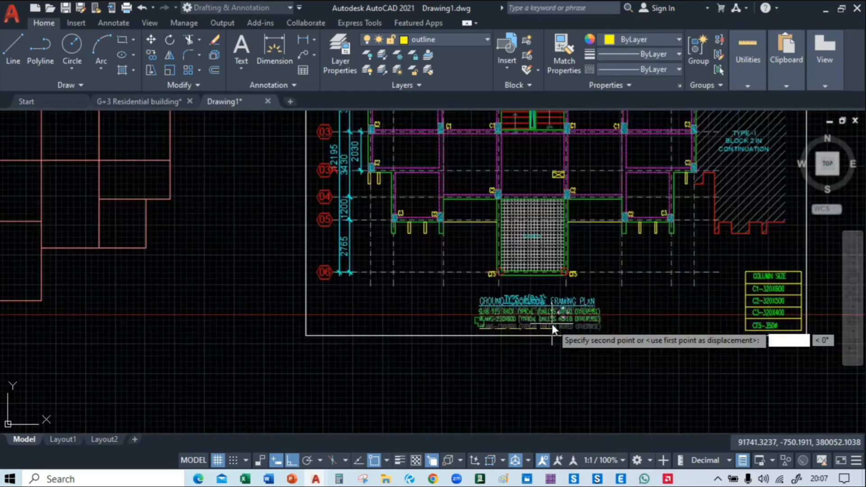
{"action": "mouse_move", "coordinate": [211, 334]}
{"action": "middle_mouse_down"}
{"action": "mouse_move", "coordinate": [419, 316]}
{"action": "mouse_move", "coordinate": [593, 323]}
{"action": "middle_mouse_up"}
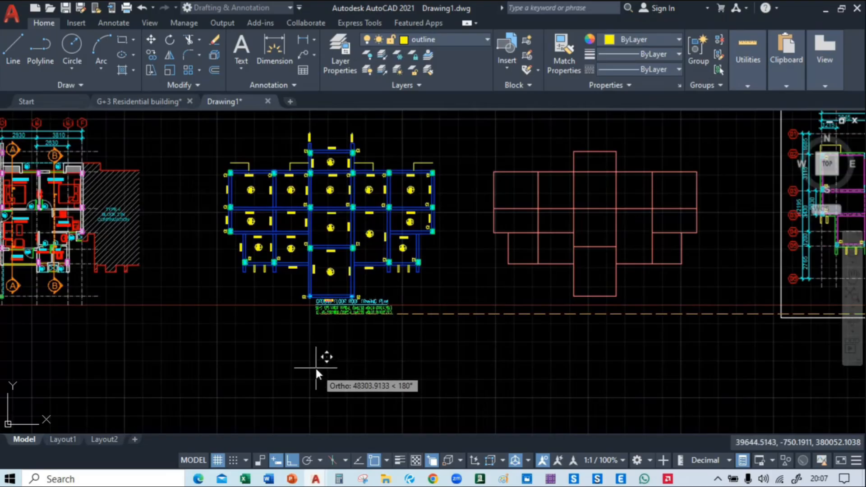
{"action": "key", "text": "F8"}
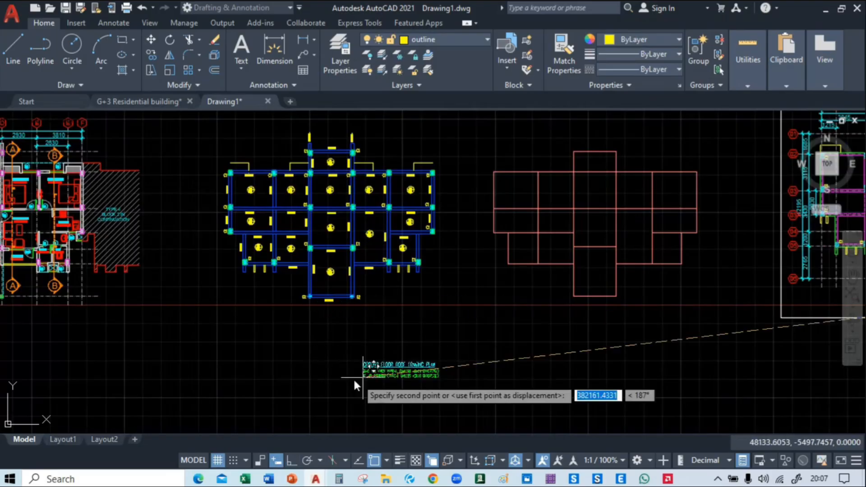
{"action": "left_click", "coordinate": [296, 324]}
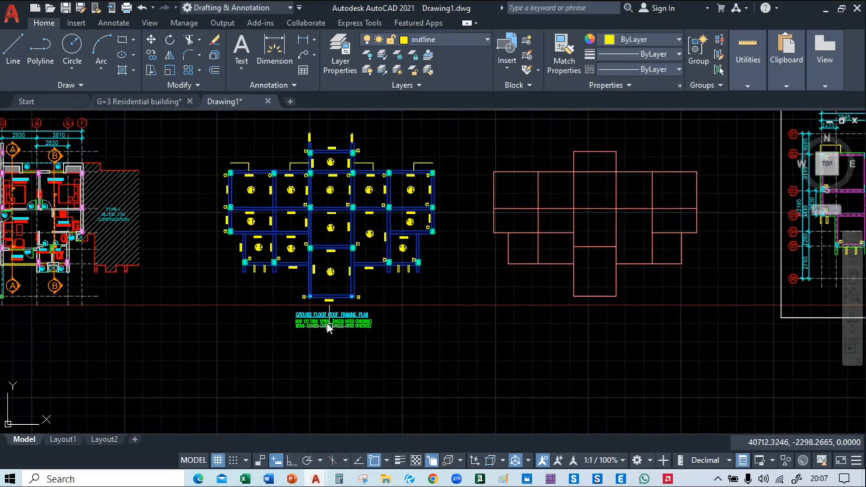
Examine the slab thickness and beam size notes against the beam and slab labels in the layout above them
{"action": "scroll", "coordinate": [301, 323], "scroll_direction": "up", "scroll_amount": 6}
{"action": "middle_click_drag", "start_coordinate": [336, 285], "coordinate": [311, 234]}
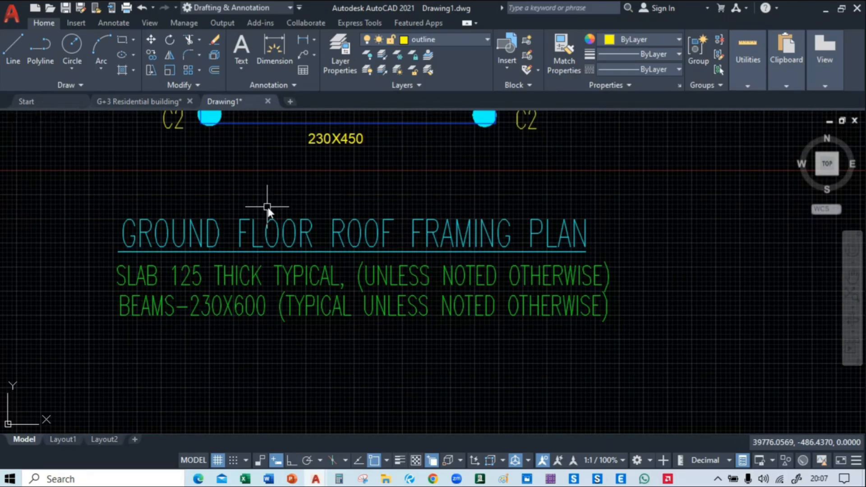
{"action": "middle_click_drag", "start_coordinate": [529, 208], "coordinate": [583, 293]}
{"action": "middle_click_drag", "start_coordinate": [211, 366], "coordinate": [205, 298]}
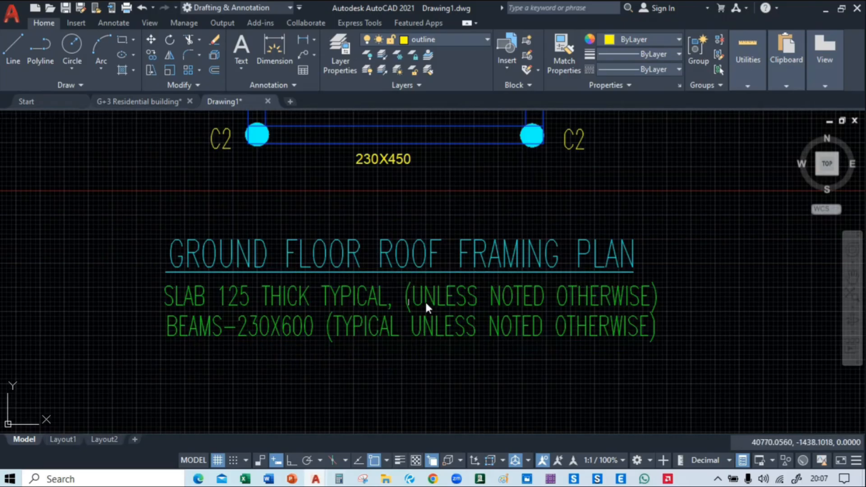
{"action": "middle_click_drag", "start_coordinate": [461, 217], "coordinate": [480, 355]}
{"action": "scroll", "coordinate": [252, 247], "scroll_direction": "down", "scroll_amount": 2}
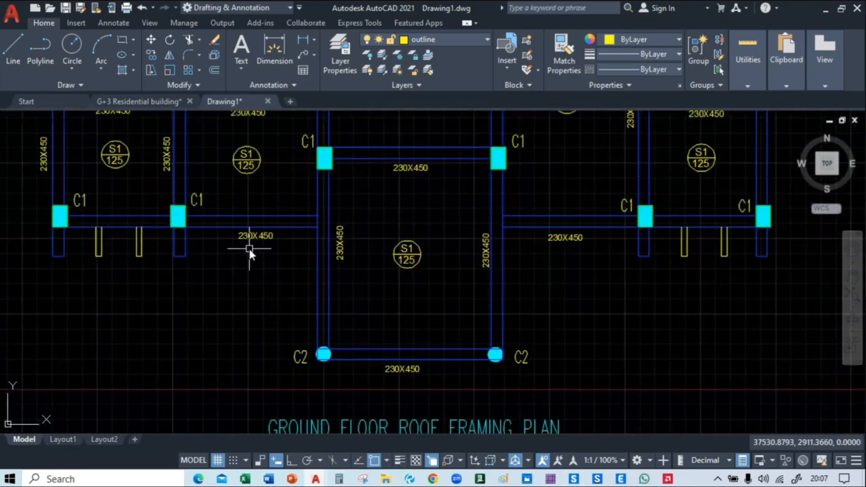
{"action": "mouse_move", "coordinate": [387, 231]}
{"action": "middle_mouse_down"}
{"action": "mouse_move", "coordinate": [387, 345]}
{"action": "mouse_move", "coordinate": [411, 480]}
{"action": "mouse_move", "coordinate": [291, 486]}
{"action": "mouse_move", "coordinate": [310, 102]}
{"action": "middle_mouse_up"}
{"action": "middle_click_drag", "start_coordinate": [352, 328], "coordinate": [377, 285]}
{"action": "scroll", "coordinate": [243, 285], "scroll_direction": "up", "scroll_amount": 2}
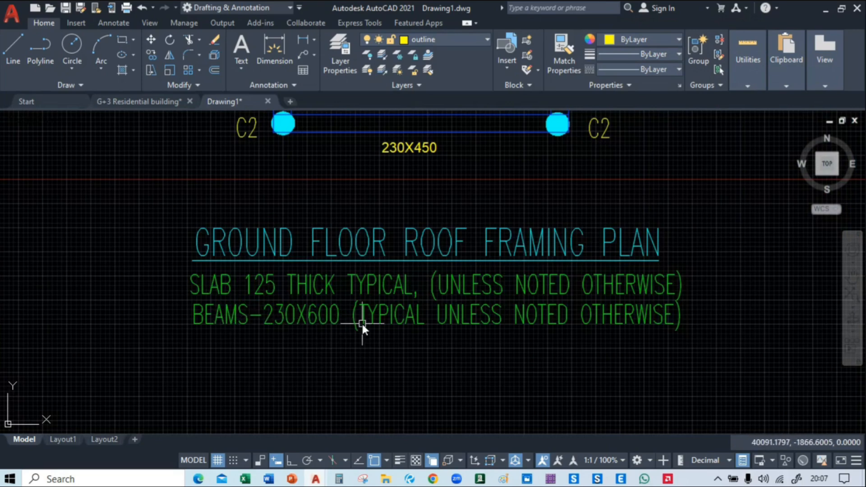
{"action": "scroll", "coordinate": [361, 322], "scroll_direction": "down", "scroll_amount": 4}
{"action": "mouse_move", "coordinate": [418, 226]}
{"action": "middle_mouse_down"}
{"action": "mouse_move", "coordinate": [454, 280]}
{"action": "mouse_move", "coordinate": [459, 433]}
{"action": "mouse_move", "coordinate": [614, 424]}
{"action": "mouse_move", "coordinate": [538, 188]}
{"action": "mouse_move", "coordinate": [381, 272]}
{"action": "mouse_move", "coordinate": [391, 196]}
{"action": "middle_mouse_up"}
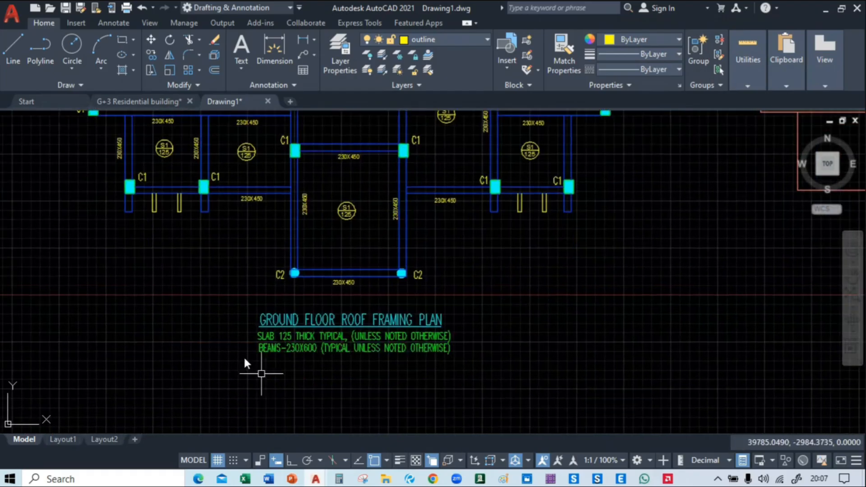
Move the whole centre-line grid onto the blue beam layout, placing its upper-left corner at the beam centre-line intersection in the upper-left C1 column
{"action": "mouse_move", "coordinate": [662, 336]}
{"action": "middle_mouse_down"}
{"action": "mouse_move", "coordinate": [542, 289]}
{"action": "mouse_move", "coordinate": [675, 372]}
{"action": "mouse_move", "coordinate": [691, 453]}
{"action": "middle_mouse_up"}
{"action": "mouse_move", "coordinate": [596, 298]}
{"action": "middle_mouse_down"}
{"action": "mouse_move", "coordinate": [616, 385]}
{"action": "mouse_move", "coordinate": [298, 204]}
{"action": "middle_mouse_up"}
{"action": "scroll", "coordinate": [334, 291], "scroll_direction": "down", "scroll_amount": 3}
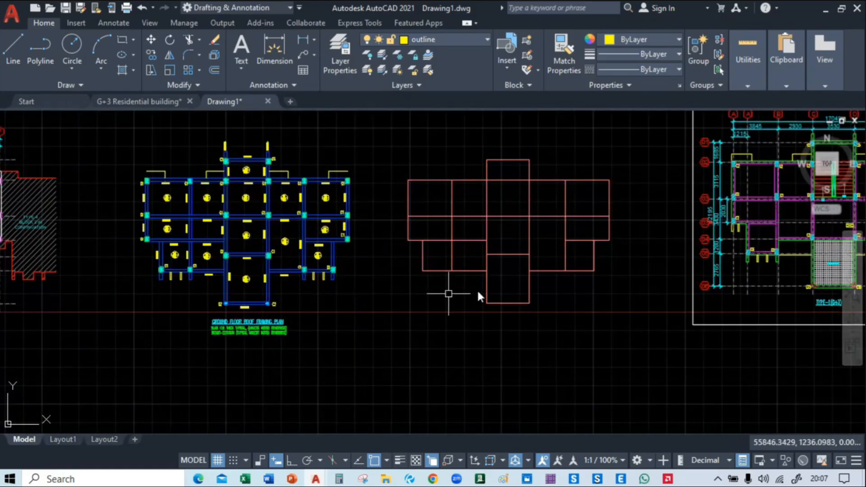
{"action": "mouse_move", "coordinate": [501, 287]}
{"action": "middle_mouse_down"}
{"action": "mouse_move", "coordinate": [265, 317]}
{"action": "mouse_move", "coordinate": [497, 300]}
{"action": "mouse_move", "coordinate": [511, 311]}
{"action": "middle_mouse_up"}
{"action": "left_click", "coordinate": [393, 164]}
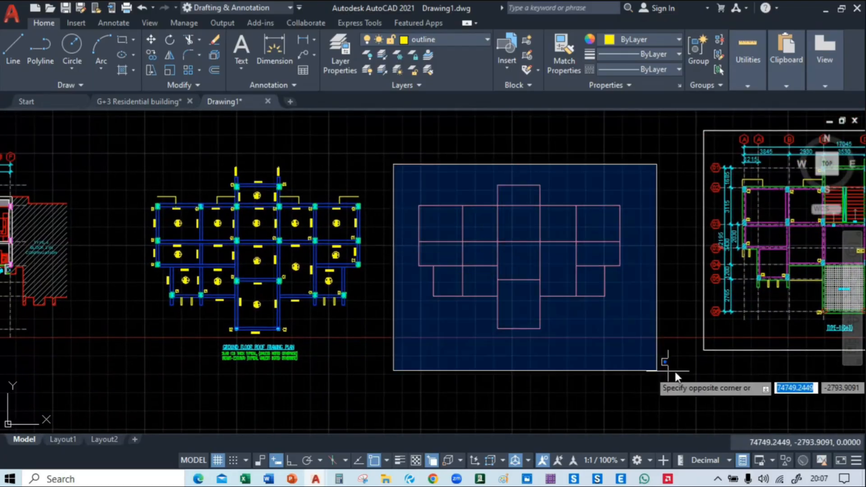
{"action": "left_click", "coordinate": [674, 357]}
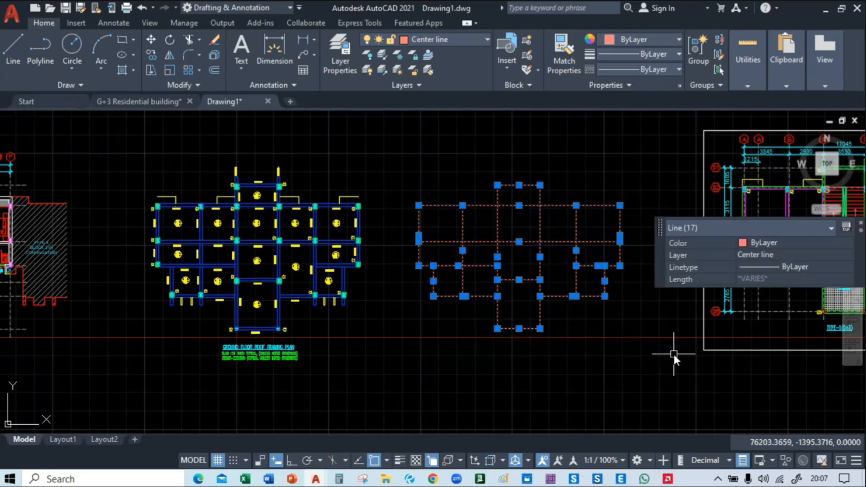
{"action": "type", "text": "m"}
{"action": "key", "text": "Return"}
{"action": "scroll", "coordinate": [384, 200], "scroll_direction": "up", "scroll_amount": 2}
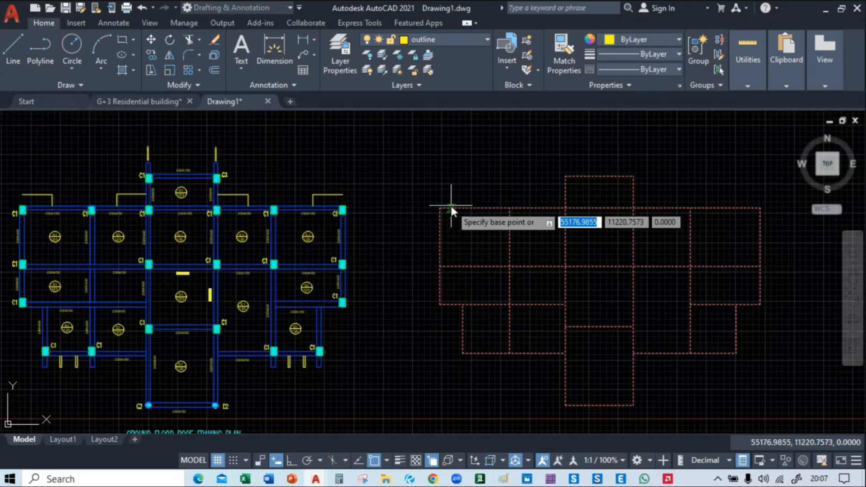
{"action": "left_click", "coordinate": [442, 209]}
{"action": "middle_click_drag", "start_coordinate": [131, 218], "coordinate": [388, 221]}
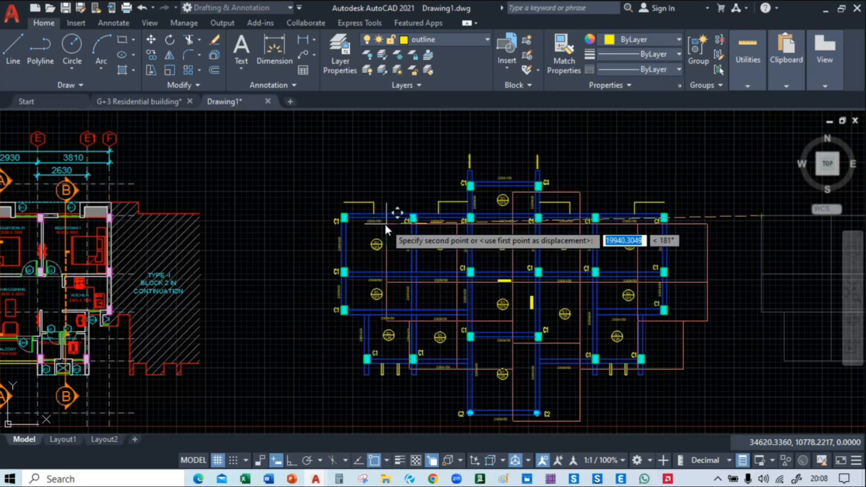
{"action": "scroll", "coordinate": [343, 212], "scroll_direction": "up", "scroll_amount": 6}
{"action": "scroll", "coordinate": [316, 199], "scroll_direction": "up", "scroll_amount": 4}
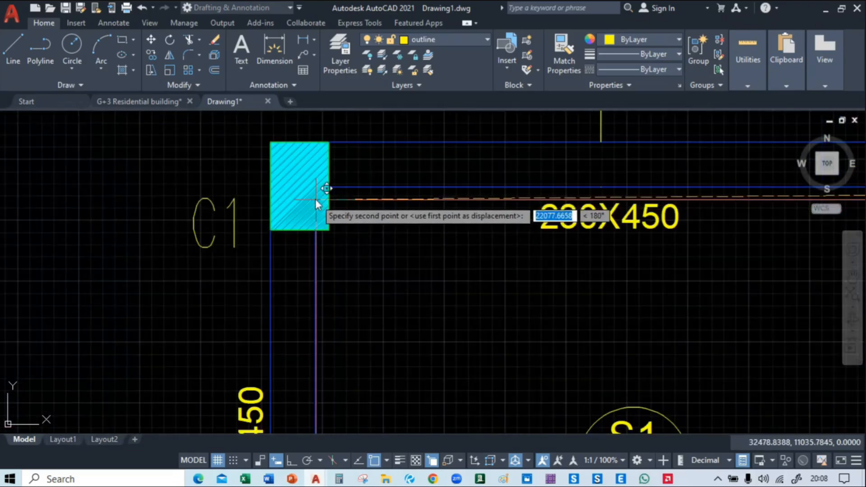
{"action": "left_click", "coordinate": [293, 164]}
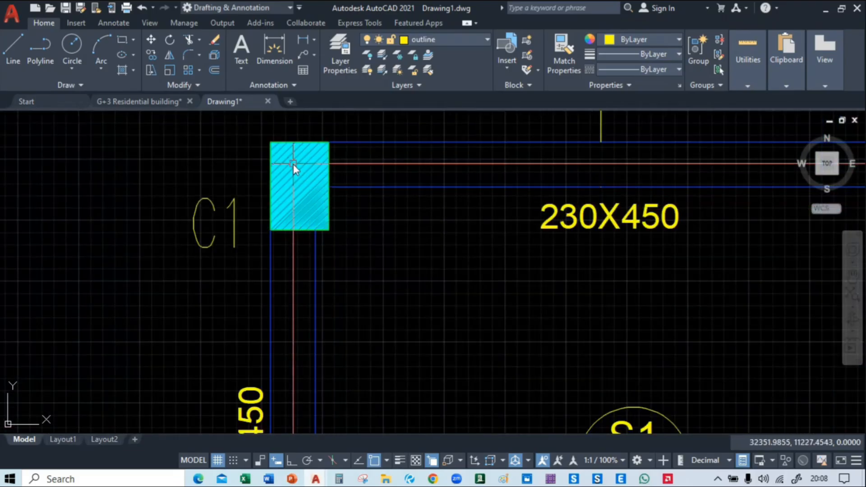
Check the alignment of the overlaid centre lines with the beams and columns along the lower and upper parts of the layout
{"action": "scroll", "coordinate": [293, 165], "scroll_direction": "down", "scroll_amount": 6}
{"action": "middle_click_drag", "start_coordinate": [644, 277], "coordinate": [396, 266]}
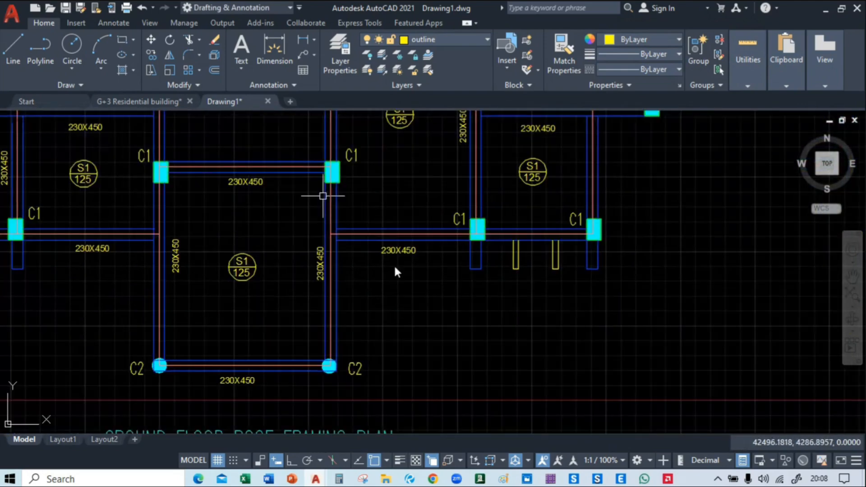
{"action": "scroll", "coordinate": [468, 249], "scroll_direction": "up", "scroll_amount": 4}
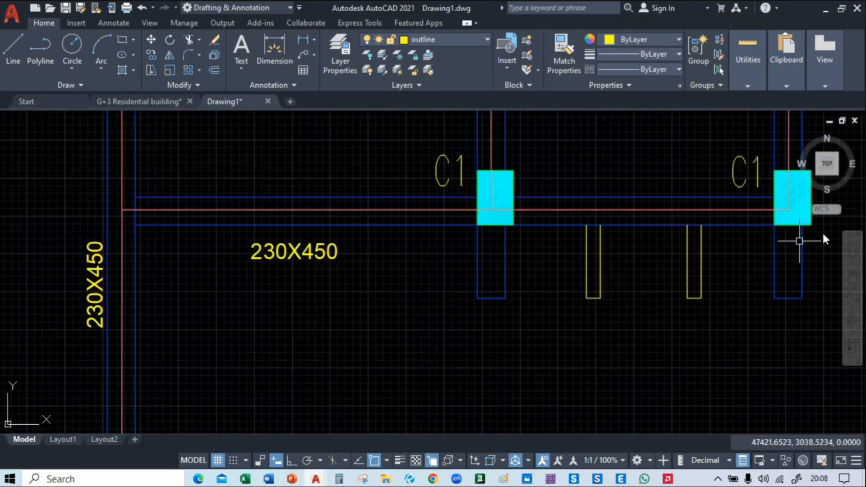
{"action": "middle_click_drag", "start_coordinate": [799, 236], "coordinate": [493, 271]}
{"action": "scroll", "coordinate": [501, 289], "scroll_direction": "down", "scroll_amount": 5}
{"action": "middle_click_drag", "start_coordinate": [513, 305], "coordinate": [549, 320]}
{"action": "scroll", "coordinate": [315, 220], "scroll_direction": "up", "scroll_amount": 4}
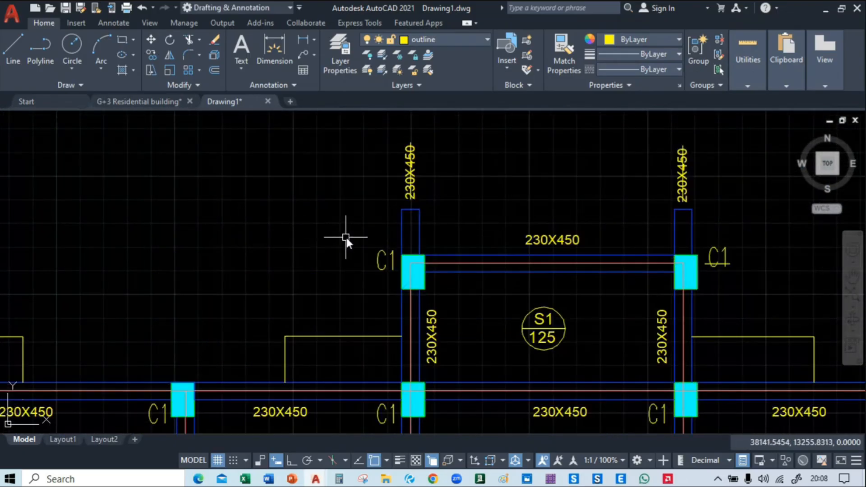
{"action": "middle_click_drag", "start_coordinate": [344, 239], "coordinate": [272, 236]}
{"action": "type", "text": "ex"}
{"action": "key", "text": "Return"}
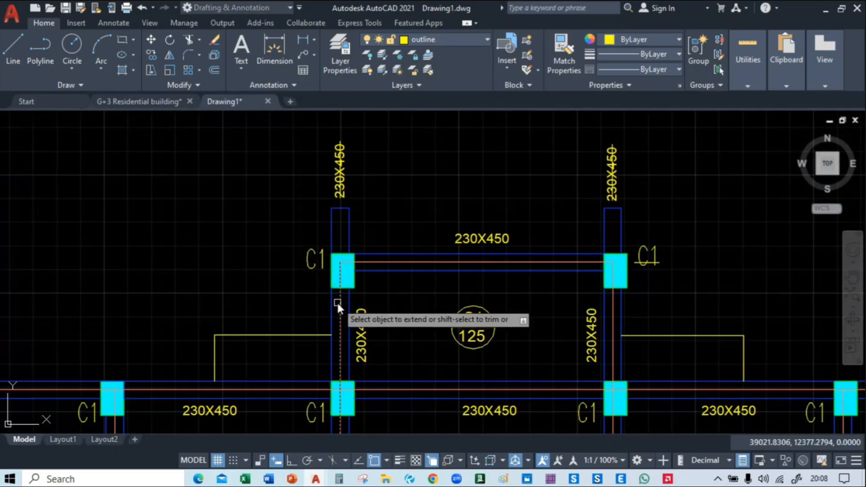
{"action": "scroll", "coordinate": [339, 273], "scroll_direction": "up", "scroll_amount": 3}
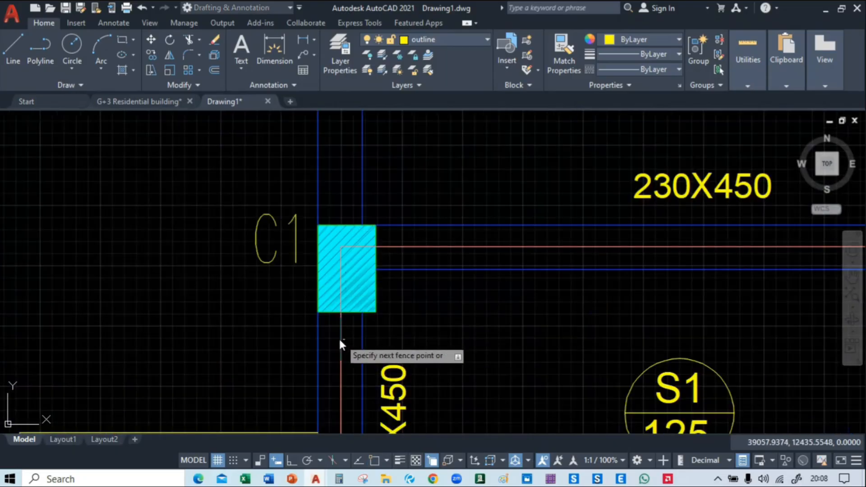
{"action": "left_click", "coordinate": [340, 337]}
{"action": "left_click", "coordinate": [340, 272]}
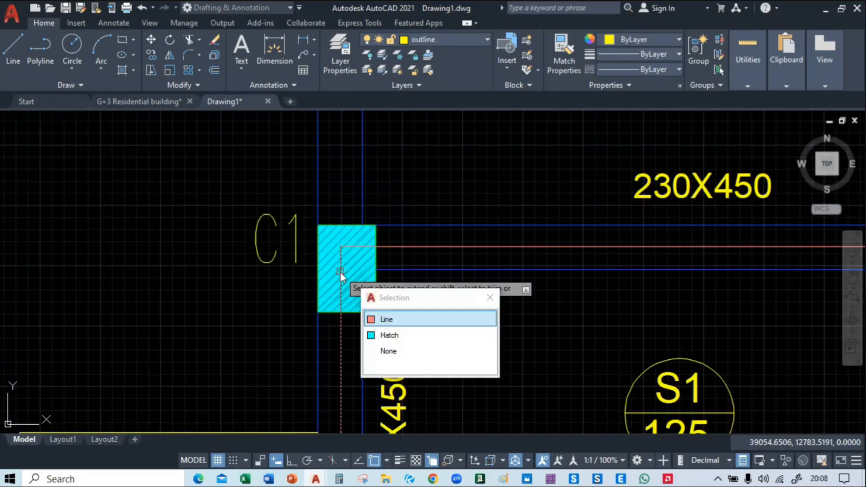
{"action": "left_click", "coordinate": [333, 253]}
{"action": "key", "text": "Escape"}
With Ortho on, stretch the centre line at the upper-left projecting beam up to the midpoint of the beam's end
{"action": "left_click", "coordinate": [342, 338]}
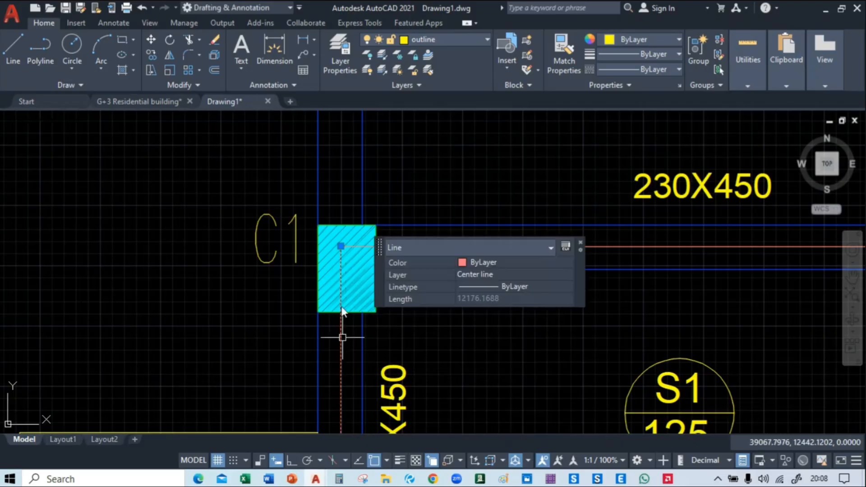
{"action": "left_click", "coordinate": [341, 247]}
{"action": "middle_click_drag", "start_coordinate": [337, 158], "coordinate": [332, 282]}
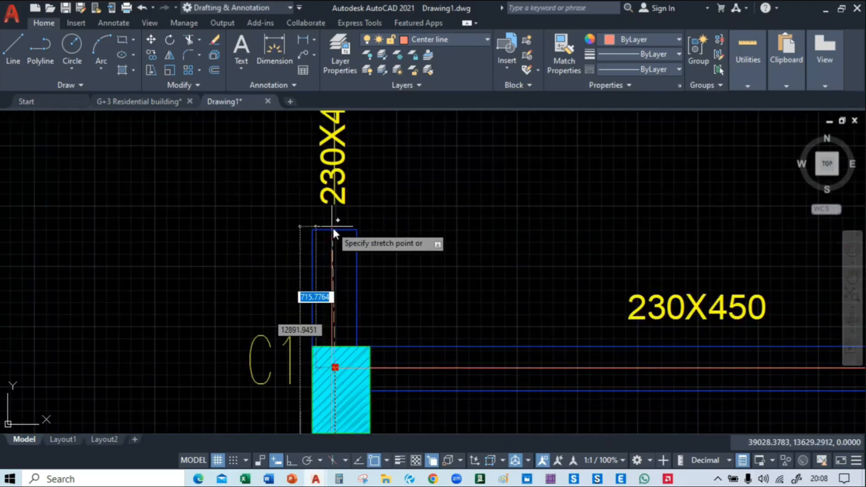
{"action": "key", "text": "F8"}
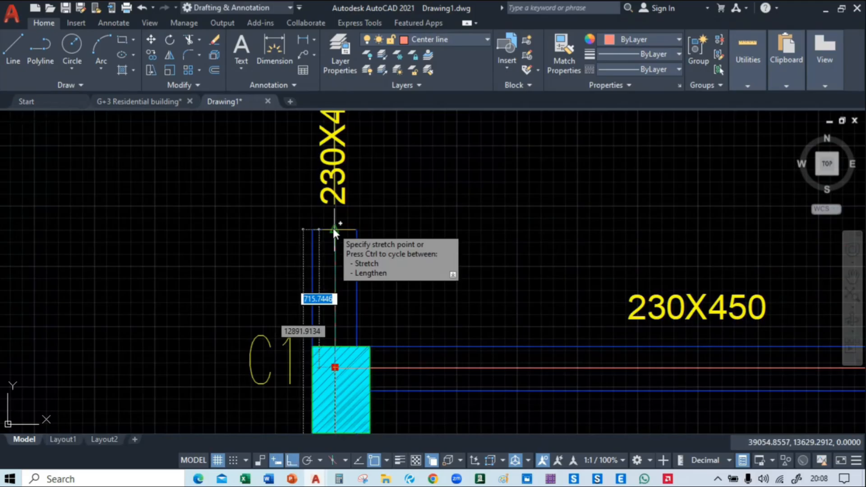
{"action": "left_click", "coordinate": [334, 229]}
{"action": "key", "text": "Escape"}
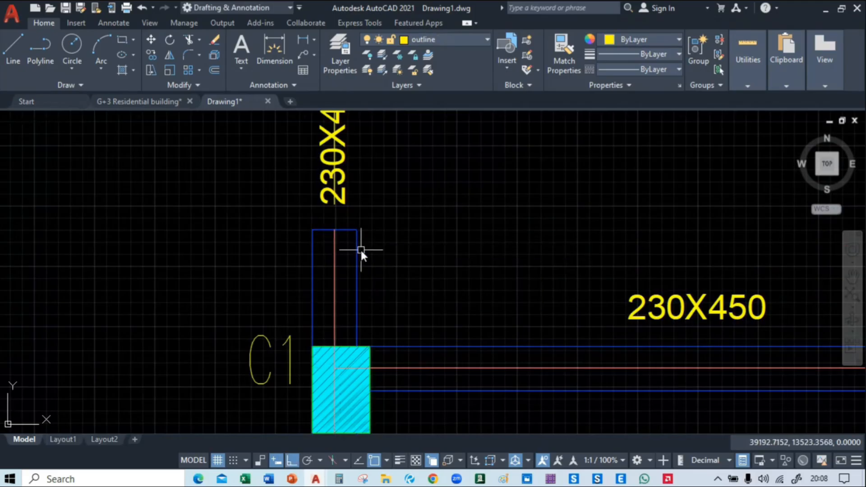
Stretch the centre line at the upper-right projecting beam vertically to the beam's end
{"action": "scroll", "coordinate": [453, 252], "scroll_direction": "down", "scroll_amount": 3}
{"action": "scroll", "coordinate": [499, 278], "scroll_direction": "up", "scroll_amount": 2}
{"action": "left_click", "coordinate": [483, 375]}
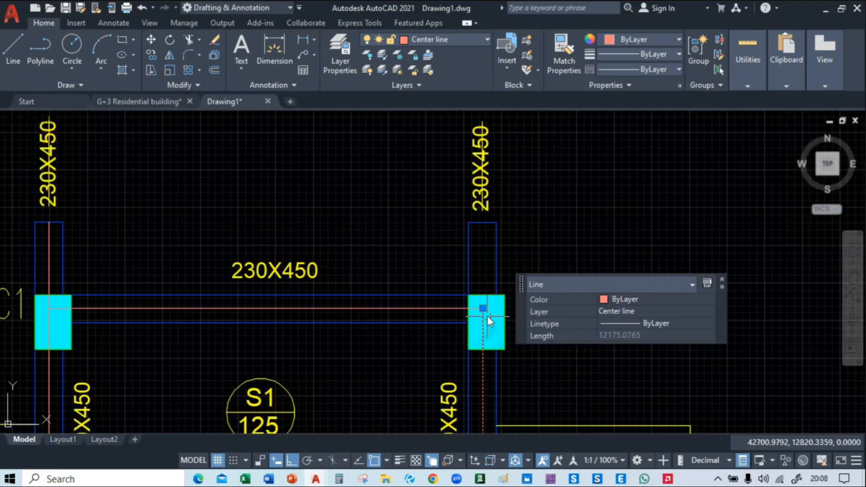
{"action": "left_click", "coordinate": [482, 309]}
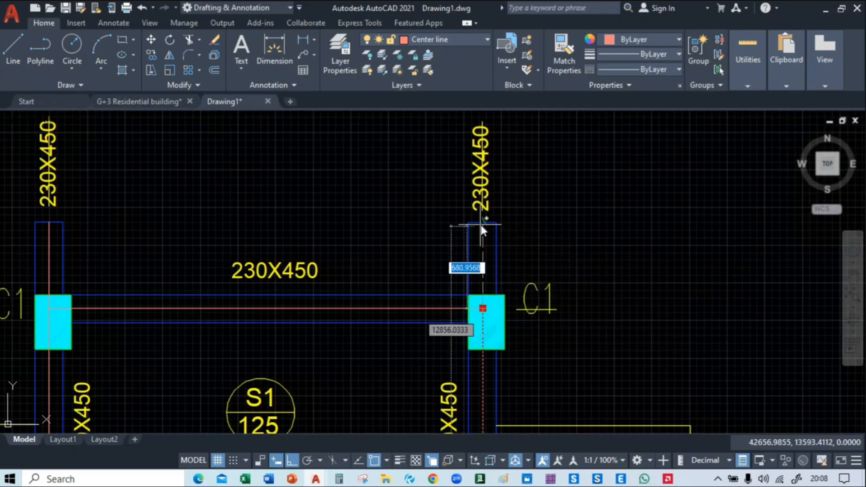
{"action": "left_click", "coordinate": [481, 225]}
{"action": "key", "text": "Escape"}
Stretch the outermost lower-left centre line down through its C1 column to the end of the projecting beam
{"action": "scroll", "coordinate": [492, 265], "scroll_direction": "down", "scroll_amount": 4}
{"action": "middle_click_drag", "start_coordinate": [476, 369], "coordinate": [479, 162]}
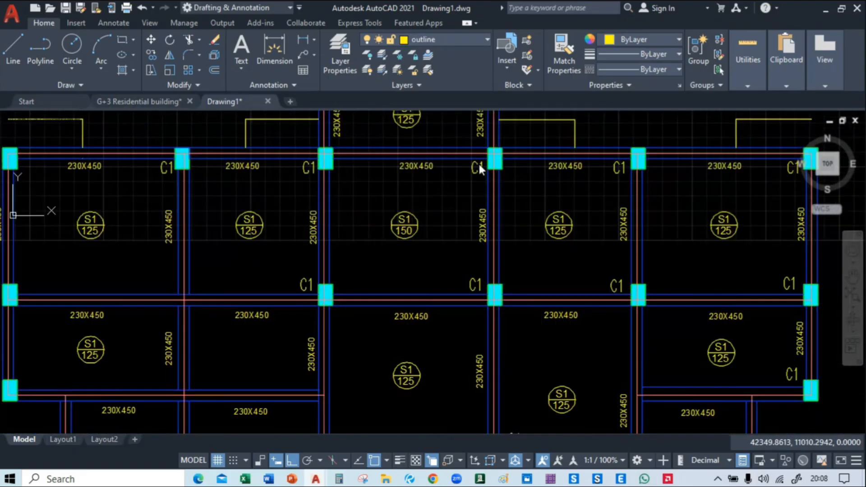
{"action": "middle_click_drag", "start_coordinate": [305, 331], "coordinate": [385, 131]}
{"action": "middle_click_drag", "start_coordinate": [281, 412], "coordinate": [300, 342]}
{"action": "scroll", "coordinate": [151, 258], "scroll_direction": "up", "scroll_amount": 4}
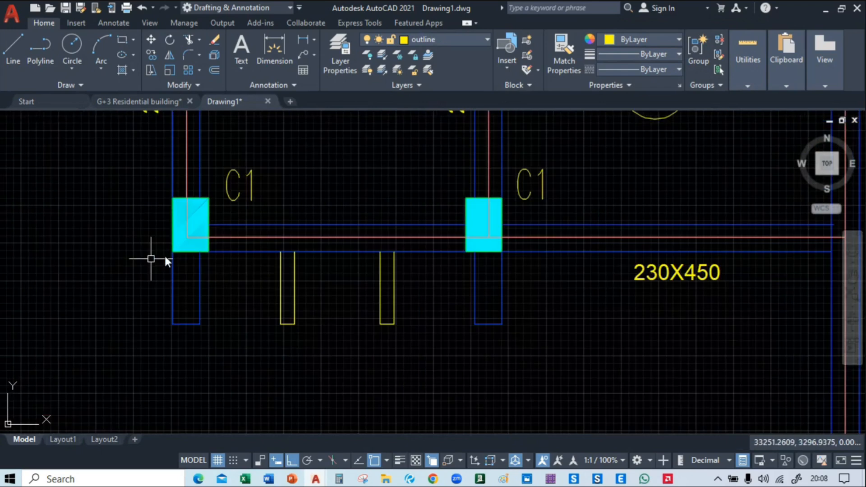
{"action": "left_click", "coordinate": [185, 186]}
{"action": "left_click", "coordinate": [187, 237]}
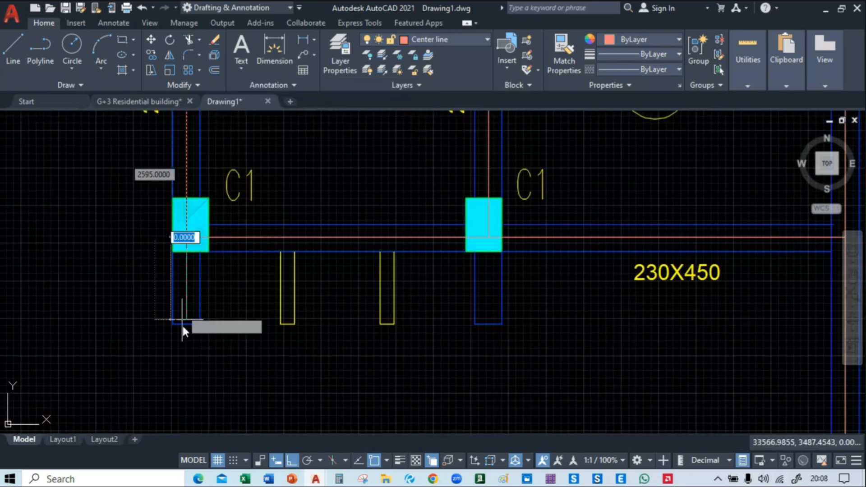
{"action": "left_click", "coordinate": [187, 323]}
{"action": "key", "text": "Escape"}
Stretch the centre line through the inner lower-left C1 column down to the end of its projecting beam
{"action": "middle_click_drag", "start_coordinate": [388, 298], "coordinate": [235, 324]}
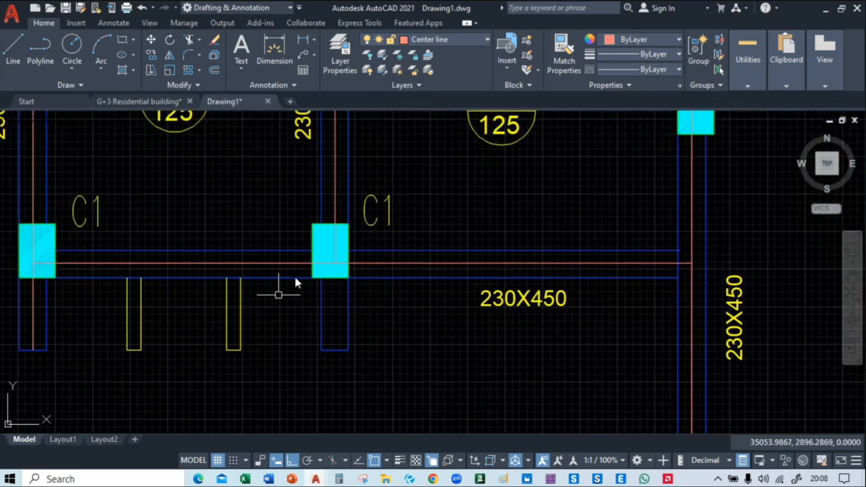
{"action": "left_click", "coordinate": [335, 197]}
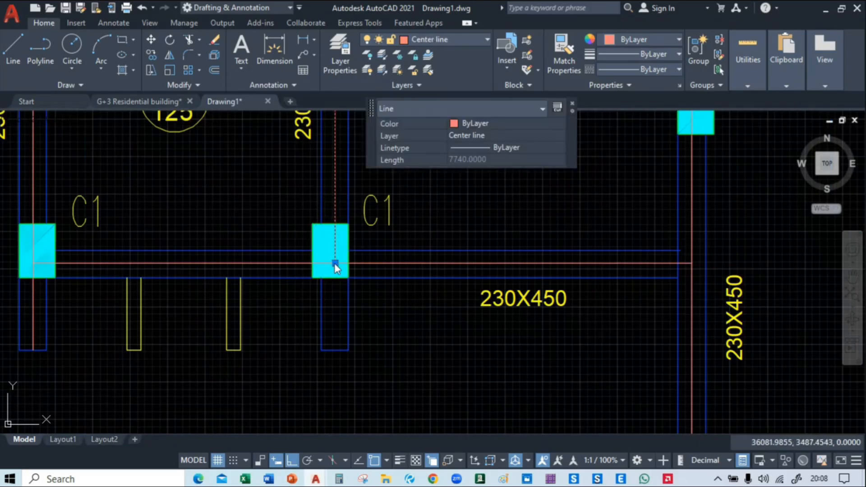
{"action": "left_click", "coordinate": [334, 264]}
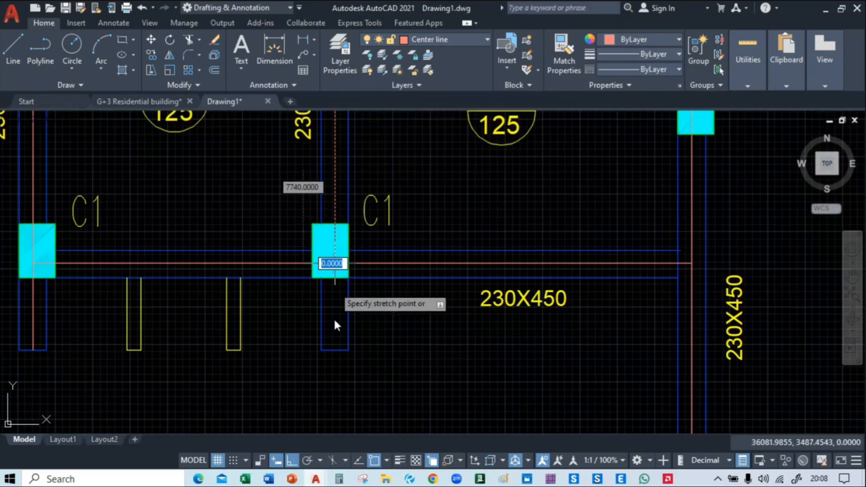
{"action": "left_click", "coordinate": [333, 348]}
Stretch the centre line through the inner lower-right C1 column down to the end of its projecting beam
{"action": "scroll", "coordinate": [153, 345], "scroll_direction": "down", "scroll_amount": 2}
{"action": "scroll", "coordinate": [402, 234], "scroll_direction": "up", "scroll_amount": 2}
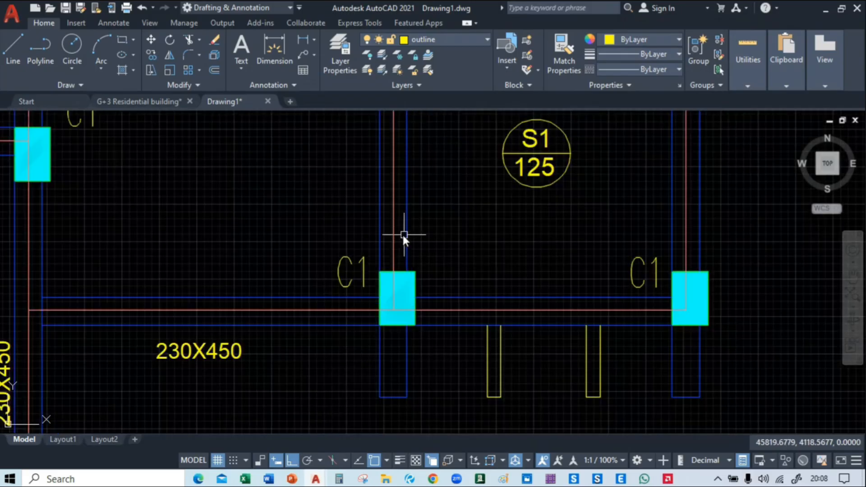
{"action": "left_click", "coordinate": [392, 233]}
{"action": "left_click", "coordinate": [393, 310]}
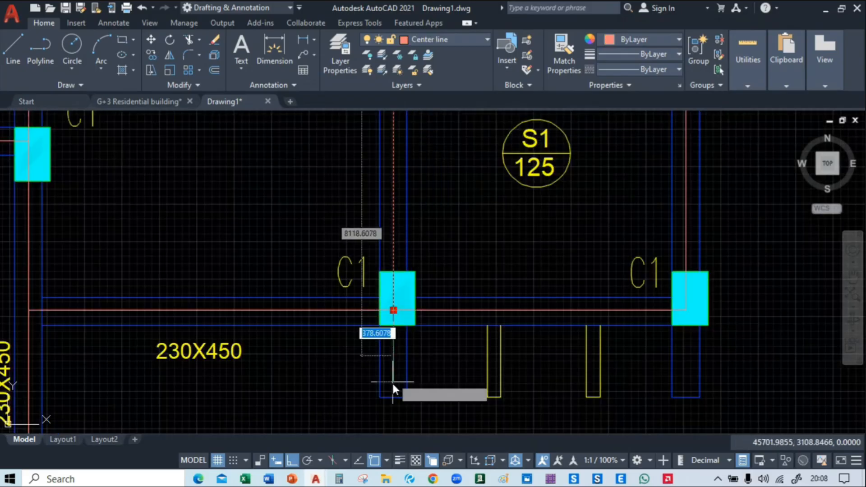
{"action": "left_click", "coordinate": [395, 399]}
Stretch the outermost lower-right centre line down through its C1 column to the end of the projecting beam
{"action": "middle_click_drag", "start_coordinate": [693, 313], "coordinate": [424, 293]}
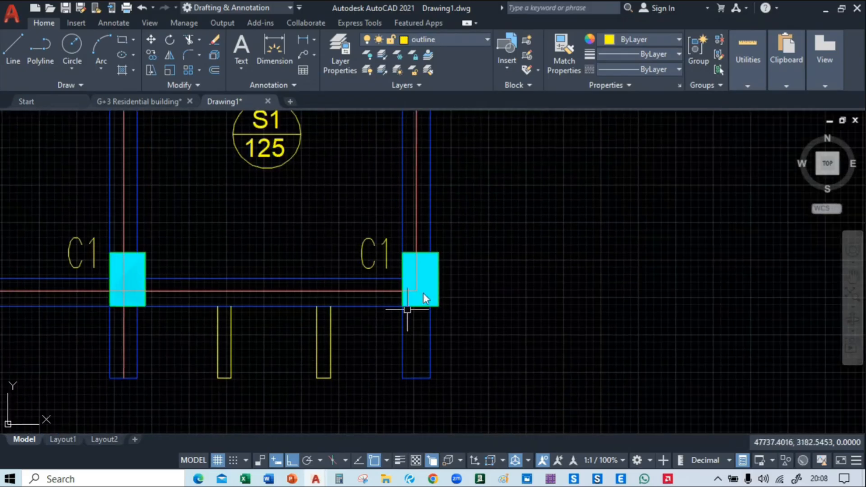
{"action": "left_click", "coordinate": [419, 261]}
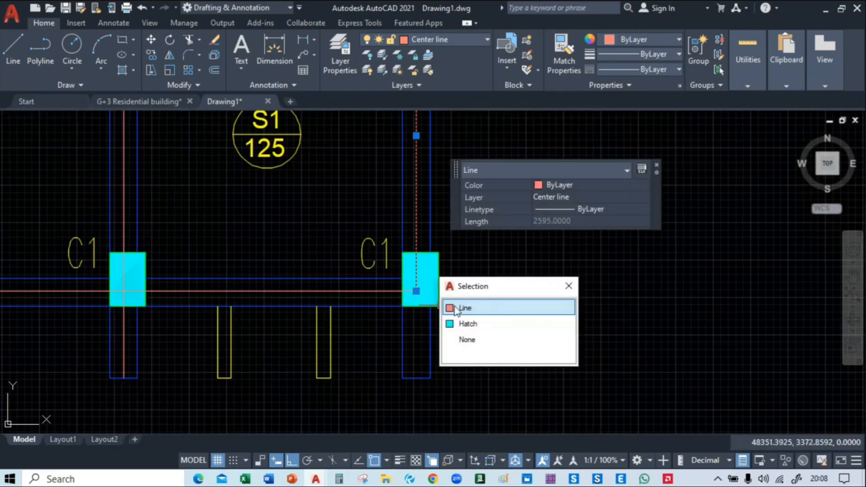
{"action": "left_click", "coordinate": [458, 309]}
{"action": "left_click", "coordinate": [416, 292]}
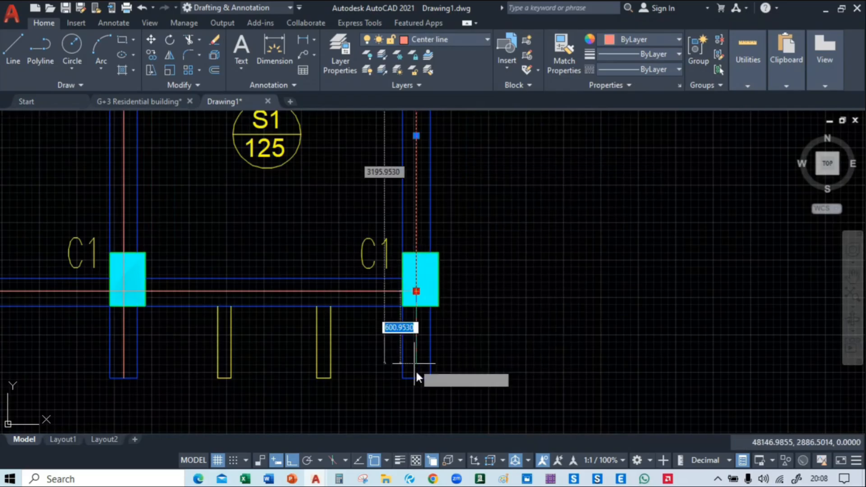
{"action": "left_click", "coordinate": [418, 377]}
Select all the centre lines by similarity and move them horizontally about 20600 units to the blank area right of the framing plan
{"action": "scroll", "coordinate": [514, 307], "scroll_direction": "down", "scroll_amount": 5}
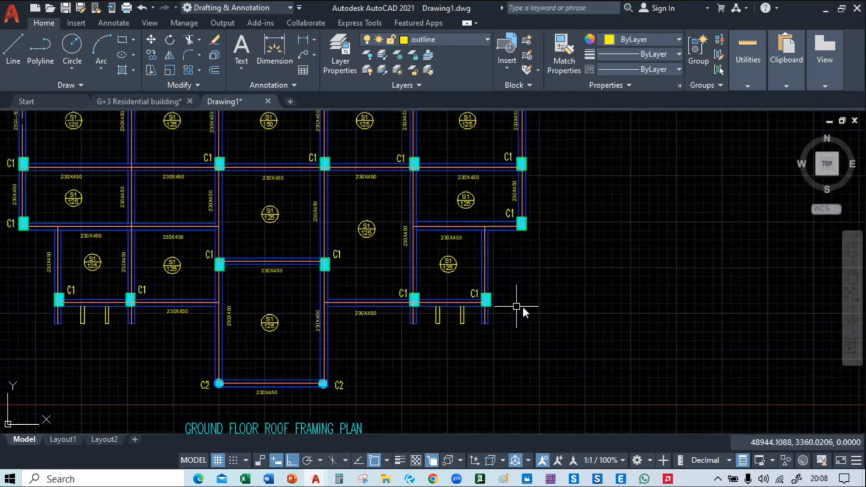
{"action": "middle_click_drag", "start_coordinate": [328, 343], "coordinate": [548, 280]}
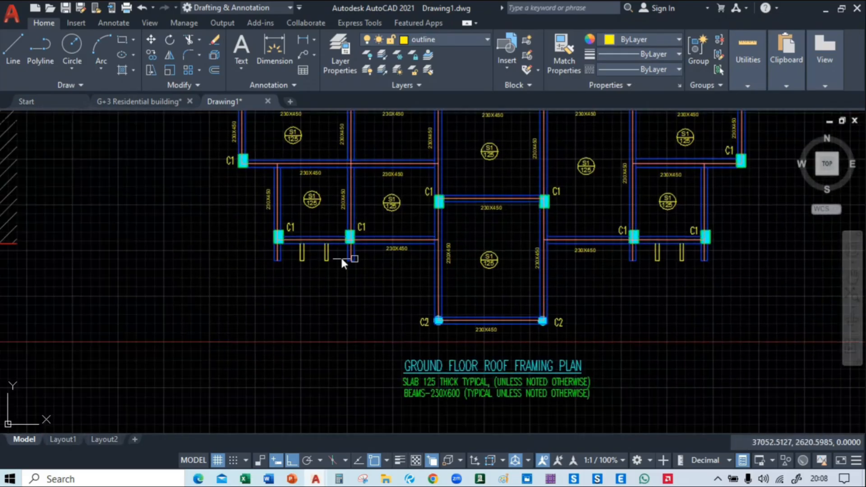
{"action": "scroll", "coordinate": [304, 254], "scroll_direction": "up", "scroll_amount": 5}
{"action": "scroll", "coordinate": [280, 241], "scroll_direction": "down", "scroll_amount": 6}
{"action": "scroll", "coordinate": [276, 236], "scroll_direction": "up", "scroll_amount": 5}
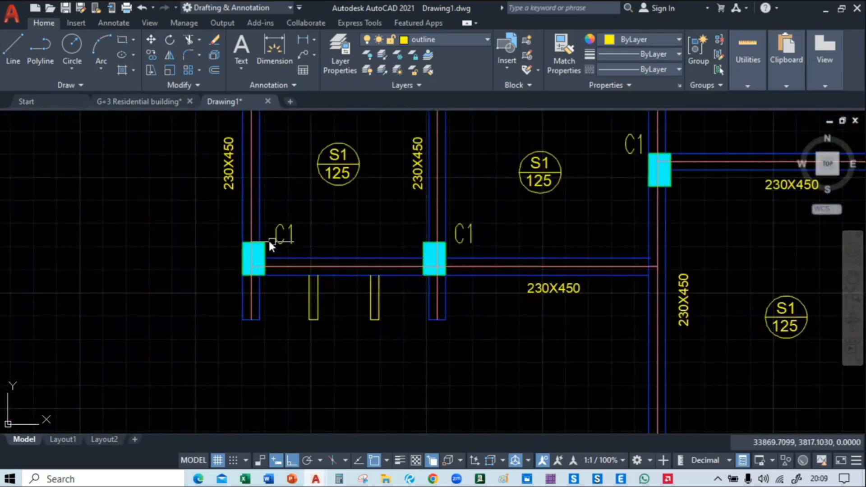
{"action": "left_click", "coordinate": [252, 213]}
{"action": "right_click", "coordinate": [103, 259]}
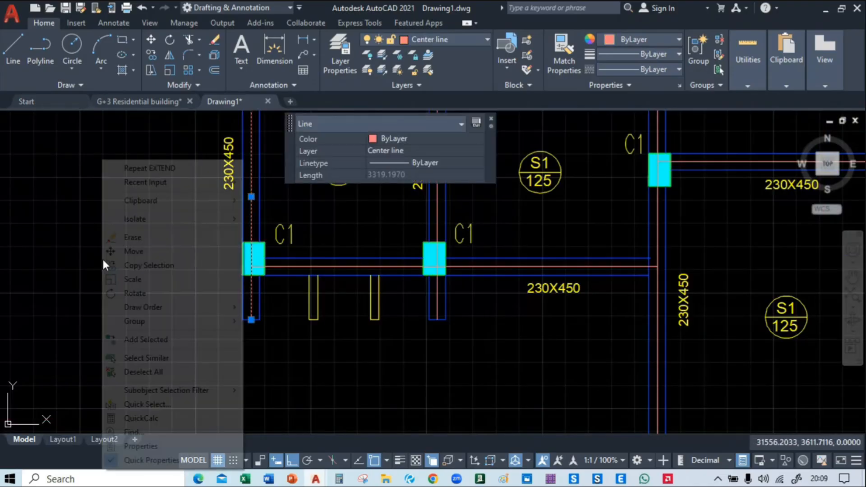
{"action": "left_click", "coordinate": [217, 357]}
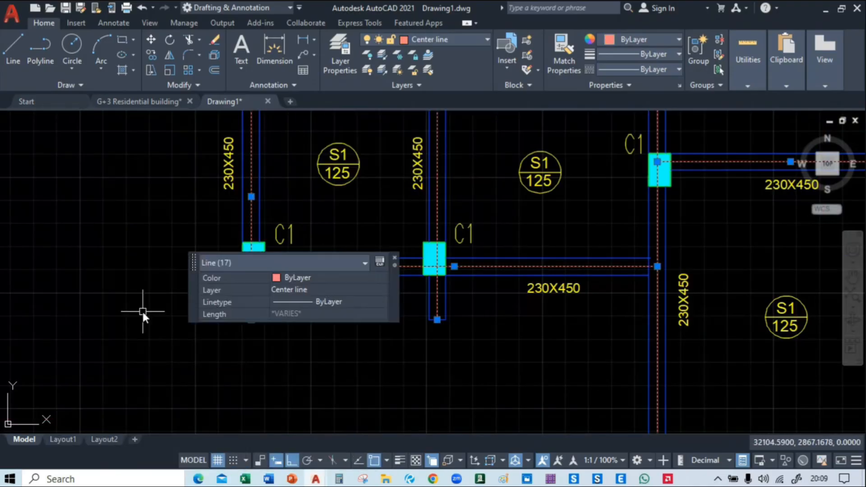
{"action": "type", "text": "m"}
{"action": "key", "text": "Return"}
{"action": "scroll", "coordinate": [143, 311], "scroll_direction": "down", "scroll_amount": 4}
{"action": "left_click", "coordinate": [150, 337]}
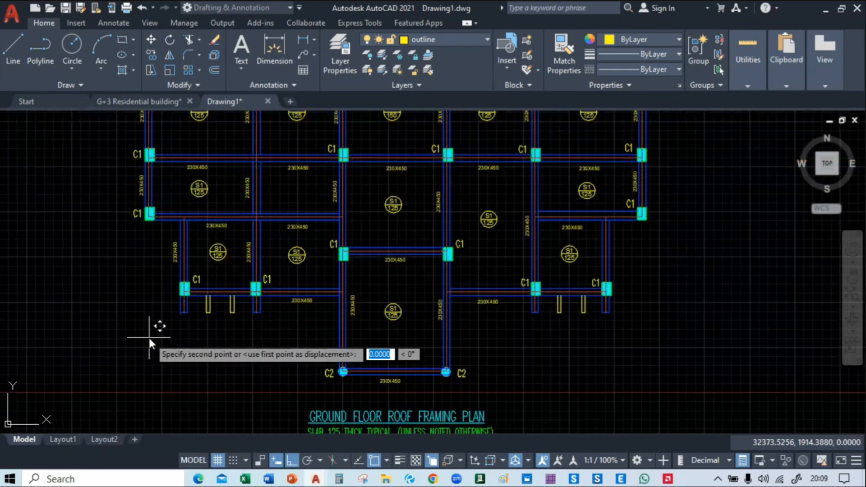
{"action": "scroll", "coordinate": [149, 338], "scroll_direction": "down", "scroll_amount": 2}
{"action": "middle_click_drag", "start_coordinate": [524, 334], "coordinate": [305, 326]}
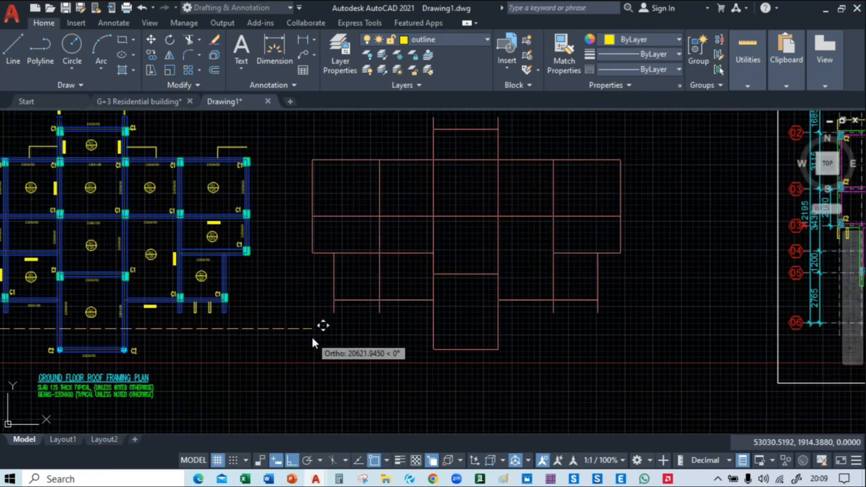
{"action": "left_click", "coordinate": [312, 336]}
{"action": "mouse_move", "coordinate": [241, 363]}
{"action": "middle_mouse_down"}
{"action": "mouse_move", "coordinate": [405, 338]}
{"action": "mouse_move", "coordinate": [324, 312]}
{"action": "mouse_move", "coordinate": [334, 390]}
{"action": "middle_mouse_up"}
{"action": "scroll", "coordinate": [334, 390], "scroll_direction": "down", "scroll_amount": 4}
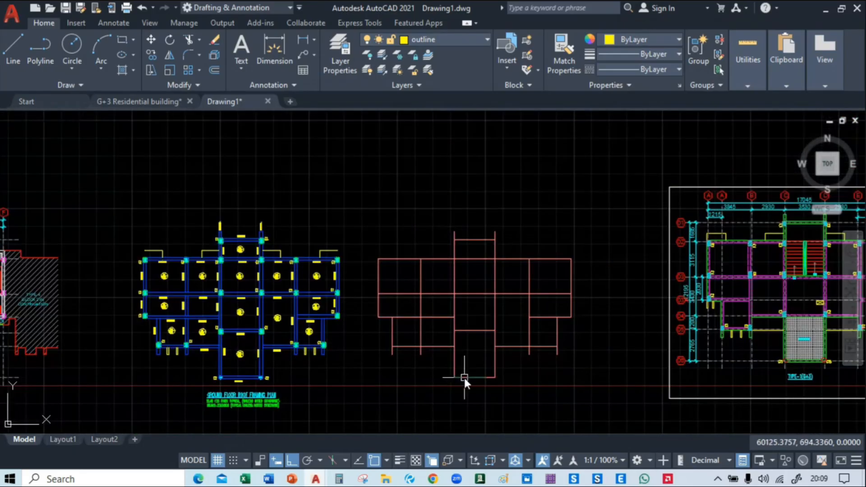
Move the COLUMN SIZE table horizontally about 53000 units from the Type-1 (G+3) sheet to the lower right of the ground floor roof framing plan
{"action": "middle_click_drag", "start_coordinate": [464, 378], "coordinate": [446, 334]}
{"action": "scroll", "coordinate": [198, 333], "scroll_direction": "up", "scroll_amount": 4}
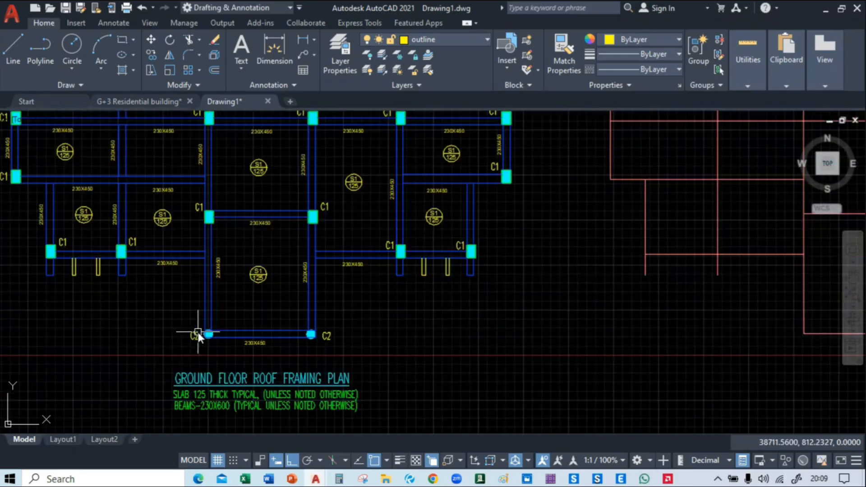
{"action": "middle_click_drag", "start_coordinate": [323, 289], "coordinate": [267, 253]}
{"action": "scroll", "coordinate": [256, 262], "scroll_direction": "down", "scroll_amount": 4}
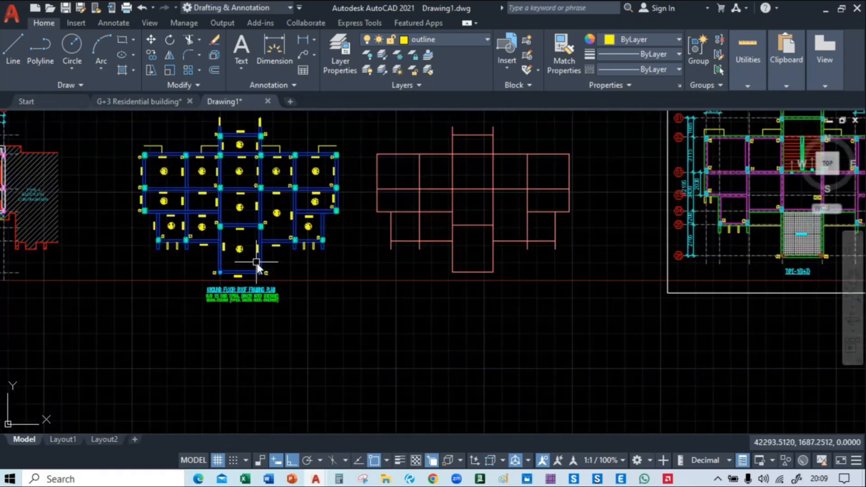
{"action": "middle_click_drag", "start_coordinate": [645, 295], "coordinate": [139, 353]}
{"action": "scroll", "coordinate": [343, 350], "scroll_direction": "up", "scroll_amount": 4}
{"action": "middle_click_drag", "start_coordinate": [520, 273], "coordinate": [418, 214]}
{"action": "scroll", "coordinate": [430, 185], "scroll_direction": "up", "scroll_amount": 2}
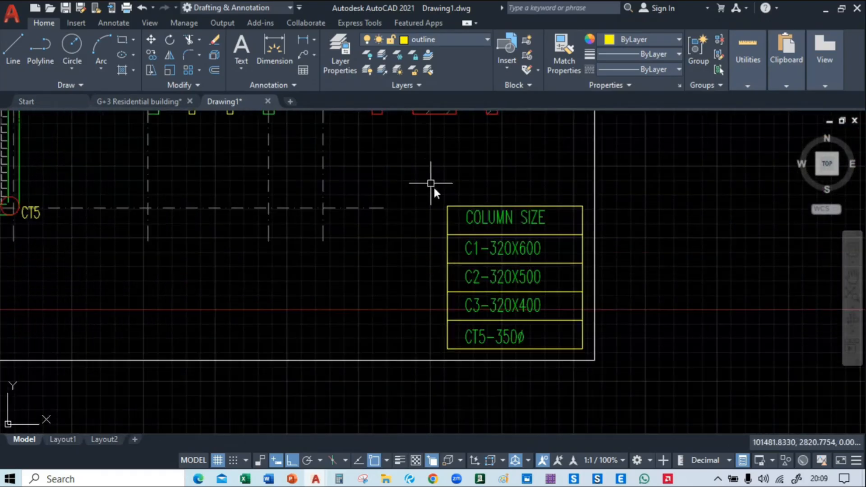
{"action": "left_click", "coordinate": [434, 188]}
{"action": "left_click", "coordinate": [587, 354]}
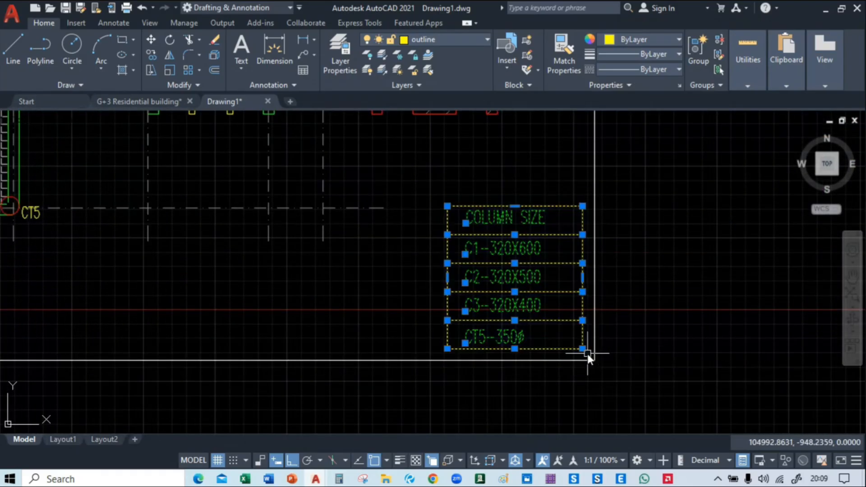
{"action": "key", "text": "m"}
{"action": "key", "text": "space"}
{"action": "left_click", "coordinate": [495, 280]}
{"action": "scroll", "coordinate": [116, 290], "scroll_direction": "down", "scroll_amount": 3}
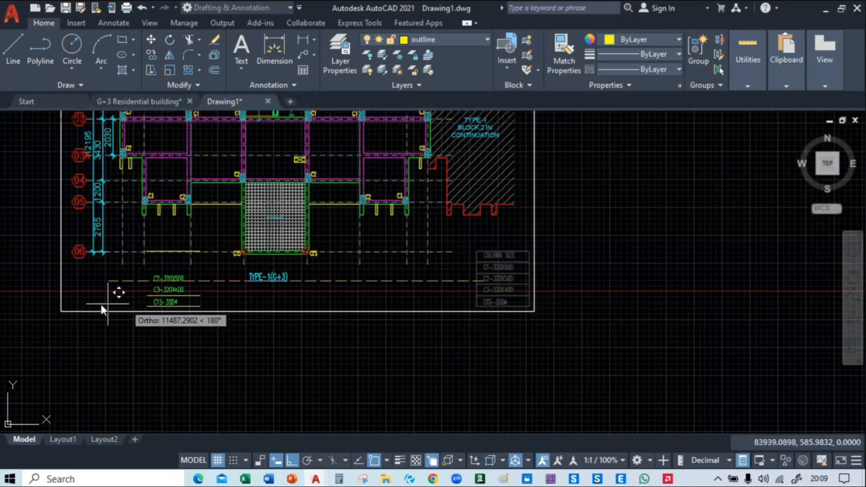
{"action": "middle_click_drag", "start_coordinate": [116, 290], "coordinate": [694, 293]}
{"action": "middle_click_drag", "start_coordinate": [194, 300], "coordinate": [650, 326]}
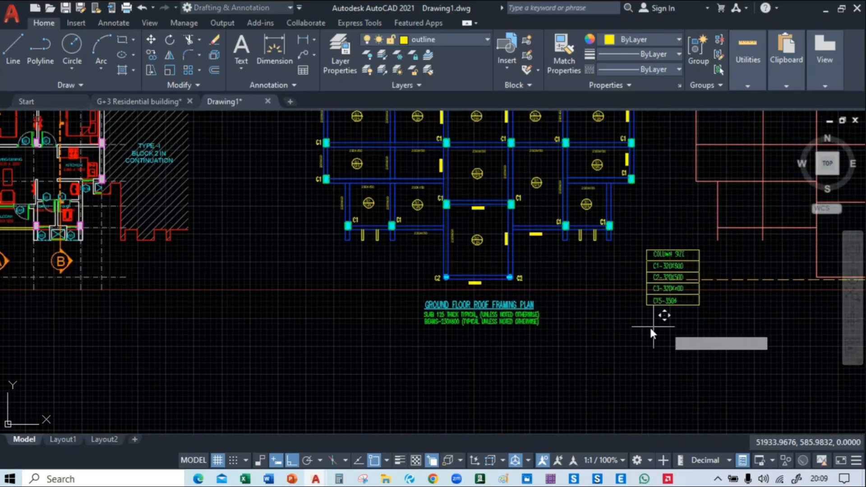
{"action": "left_click", "coordinate": [621, 335]}
Change the C1 entry in the COLUMN SIZE table to C1-300X450
{"action": "middle_click_drag", "start_coordinate": [460, 348], "coordinate": [313, 352]}
{"action": "middle_click_drag", "start_coordinate": [321, 146], "coordinate": [330, 231]}
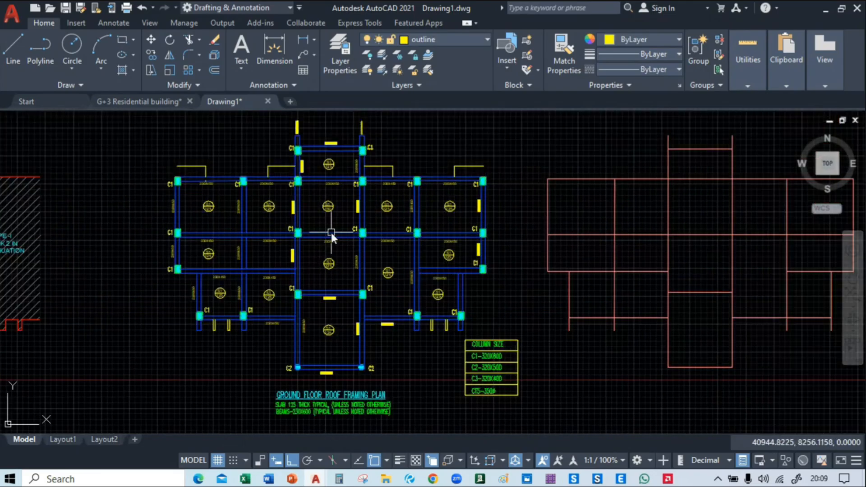
{"action": "scroll", "coordinate": [341, 239], "scroll_direction": "down", "scroll_amount": 4}
{"action": "scroll", "coordinate": [317, 291], "scroll_direction": "up", "scroll_amount": 6}
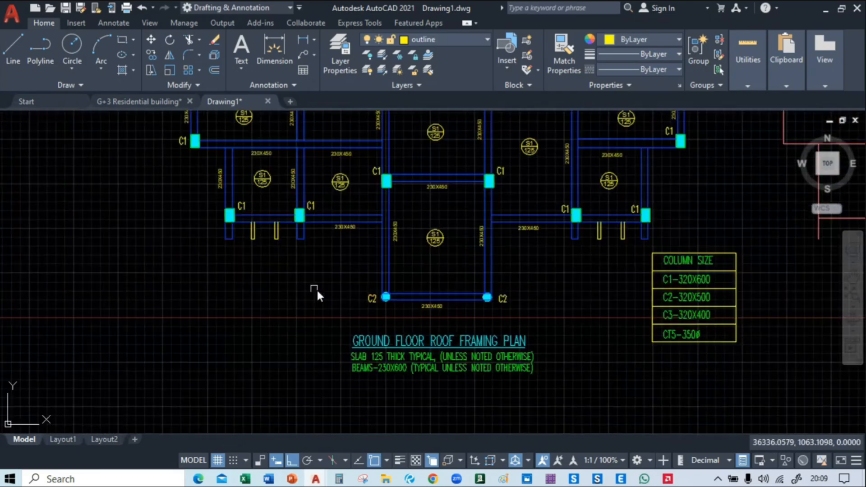
{"action": "scroll", "coordinate": [628, 199], "scroll_direction": "up", "scroll_amount": 4}
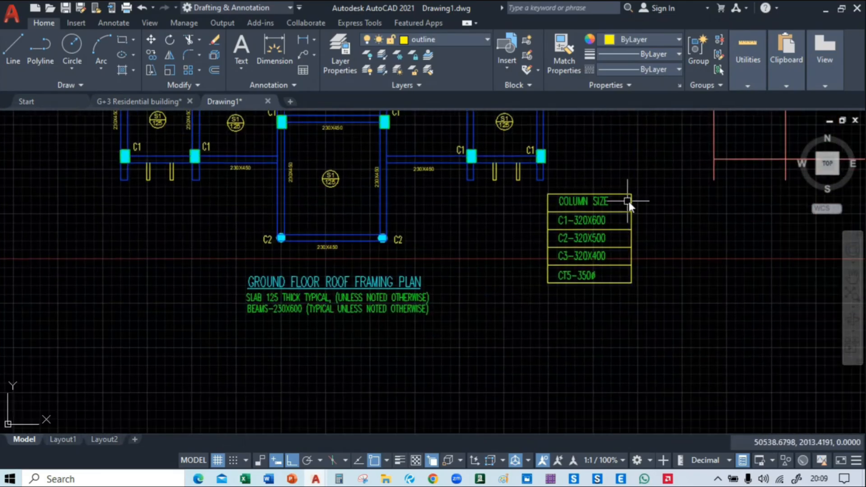
{"action": "middle_click_drag", "start_coordinate": [634, 264], "coordinate": [592, 266]}
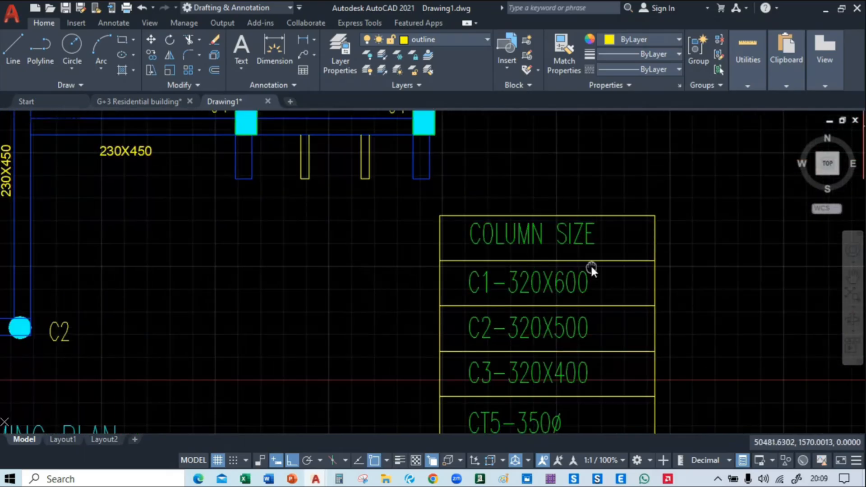
{"action": "left_click", "coordinate": [520, 280]}
{"action": "left_click", "coordinate": [521, 279]}
{"action": "double_click", "coordinate": [516, 280]}
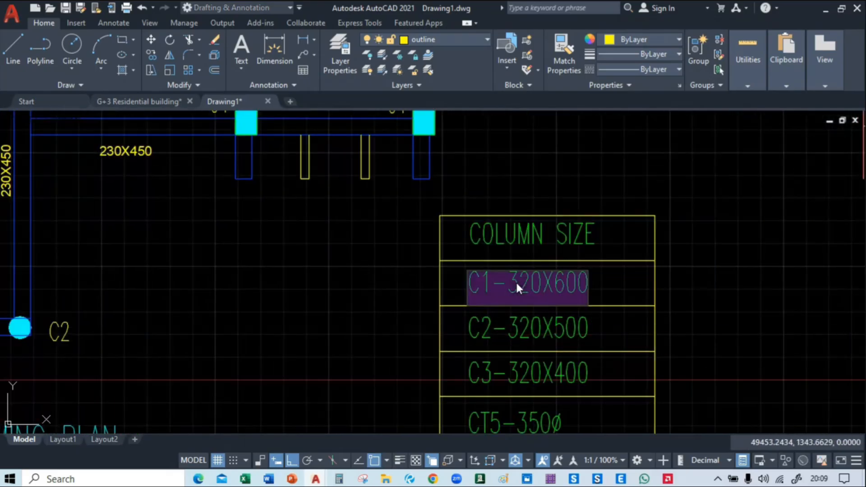
{"action": "left_click", "coordinate": [542, 284]}
{"action": "key", "text": "BackSpace"}
{"action": "key", "text": "BackSpace"}
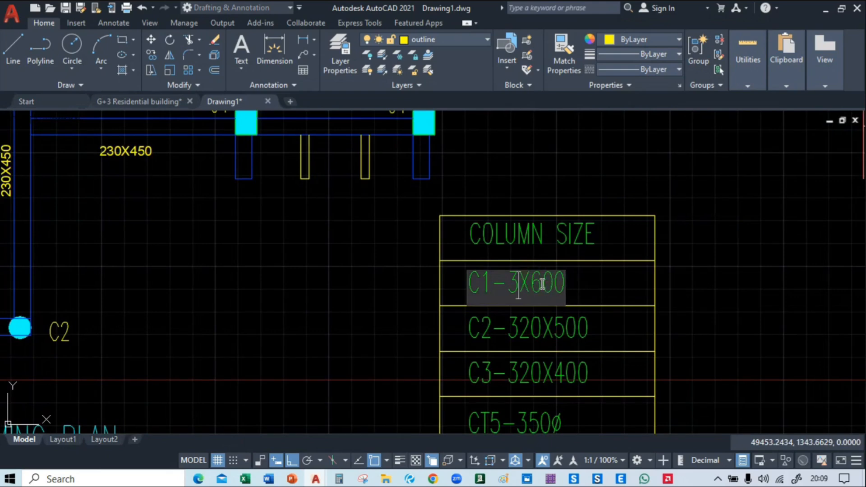
{"action": "type", "text": "00"}
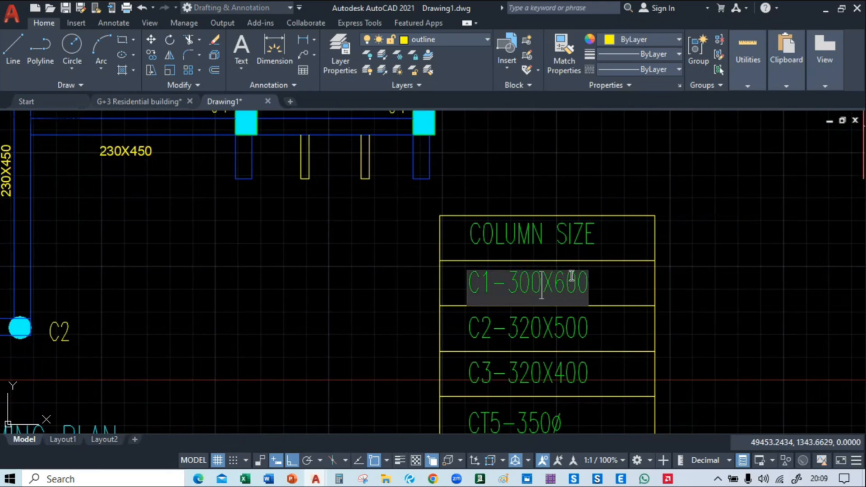
{"action": "key", "text": "BackSpace"}
{"action": "key", "text": "BackSpace"}
{"action": "key", "text": "BackSpace"}
{"action": "type", "text": "450"}
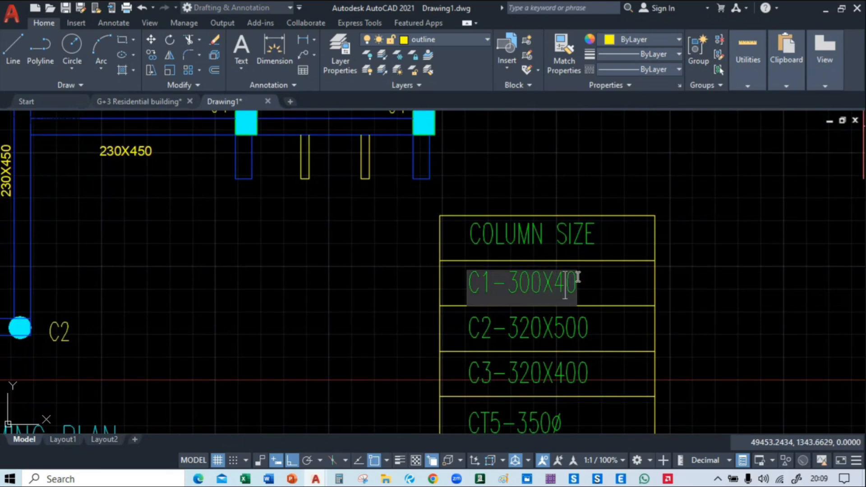
{"action": "left_click", "coordinate": [611, 368]}
{"action": "middle_click_drag", "start_coordinate": [610, 334], "coordinate": [593, 249]}
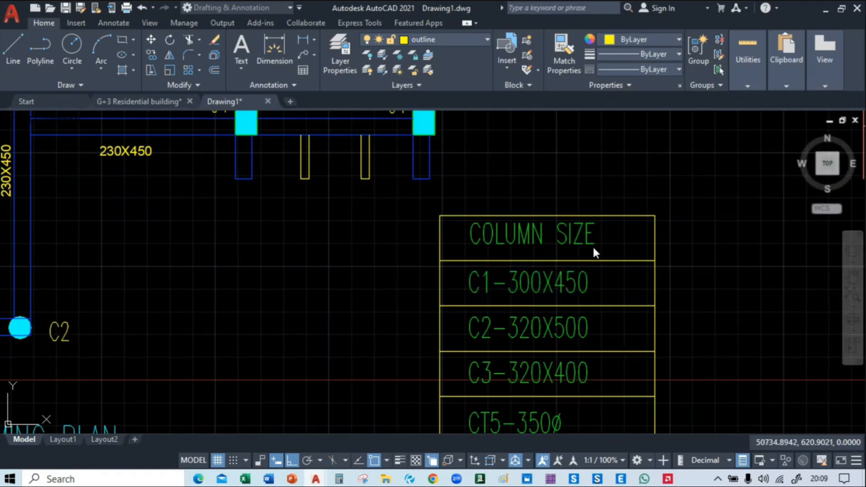
{"action": "key", "text": "Escape"}
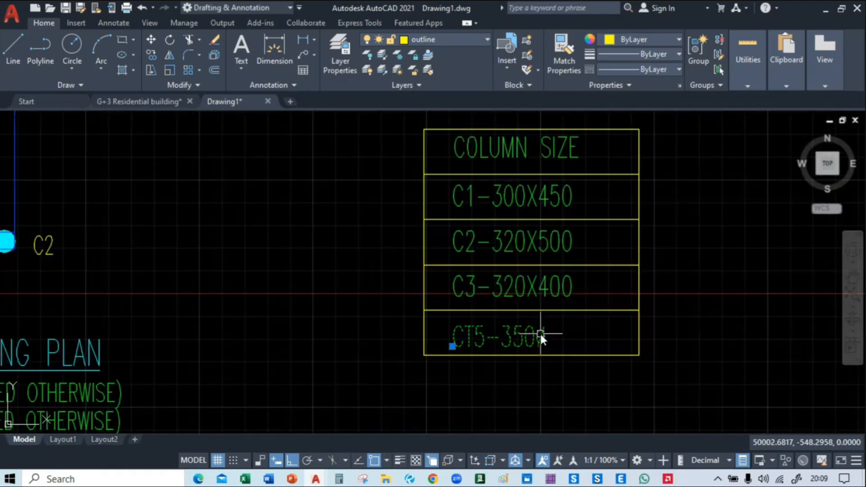
Delete the CT5 and C3 size entries from the COLUMN SIZE table
{"action": "left_click", "coordinate": [540, 332]}
{"action": "key", "text": "Delete"}
{"action": "left_click", "coordinate": [530, 288]}
{"action": "key", "text": "Delete"}
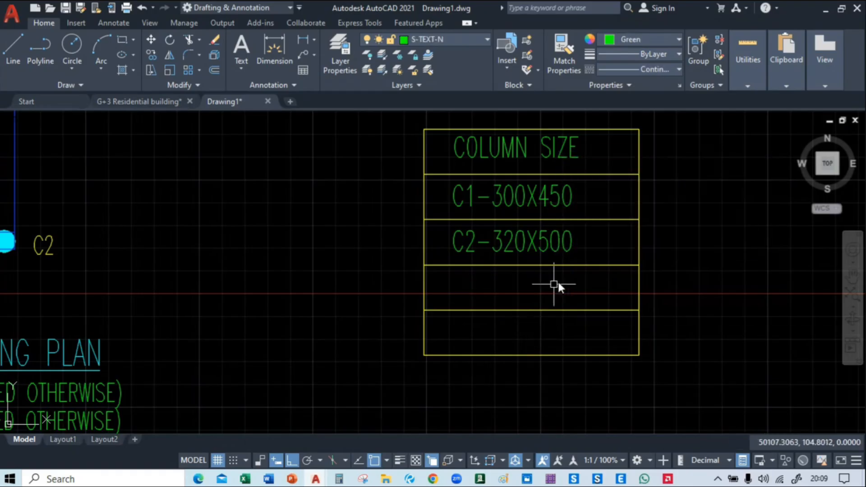
Change the C2 entry in the COLUMN SIZE table to C2-300
{"action": "middle_click_drag", "start_coordinate": [555, 286], "coordinate": [564, 344]}
{"action": "scroll", "coordinate": [532, 316], "scroll_direction": "up", "scroll_amount": 2}
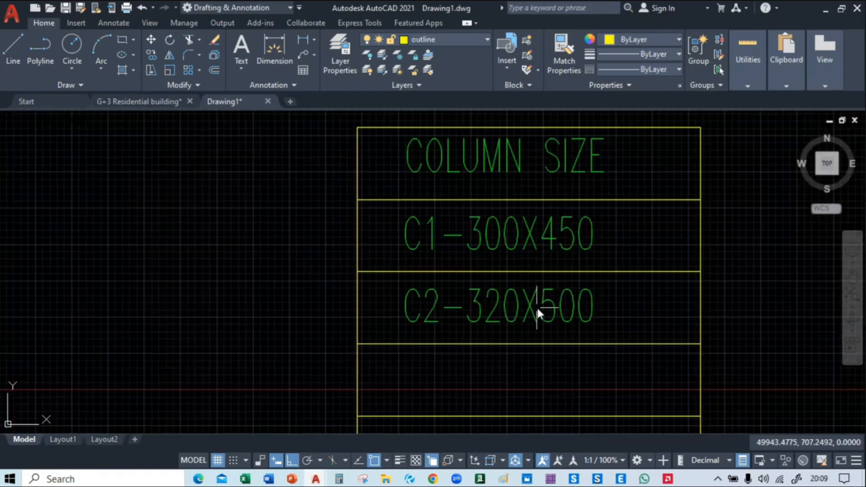
{"action": "left_click", "coordinate": [580, 308]}
{"action": "double_click", "coordinate": [580, 308]}
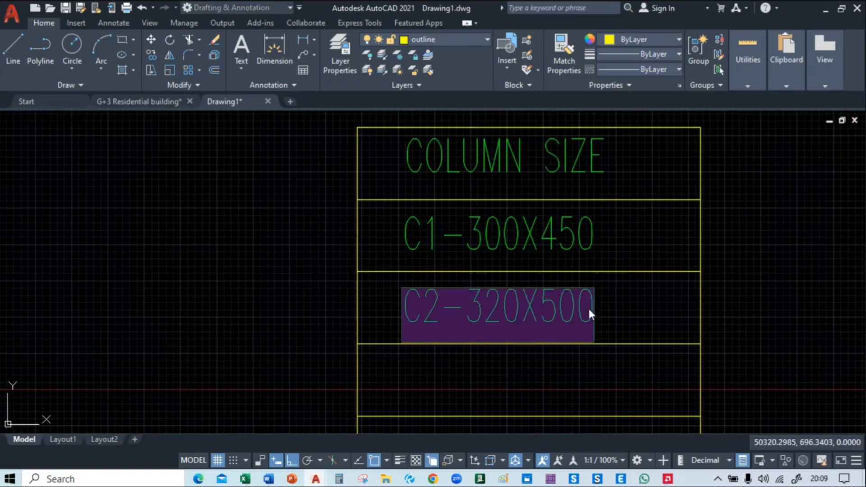
{"action": "left_click", "coordinate": [588, 307]}
{"action": "key", "text": "BackSpace"}
{"action": "key", "text": "BackSpace"}
{"action": "key", "text": "BackSpace"}
{"action": "key", "text": "BackSpace"}
{"action": "key", "text": "BackSpace"}
{"action": "key", "text": "BackSpace"}
{"action": "key", "text": "BackSpace"}
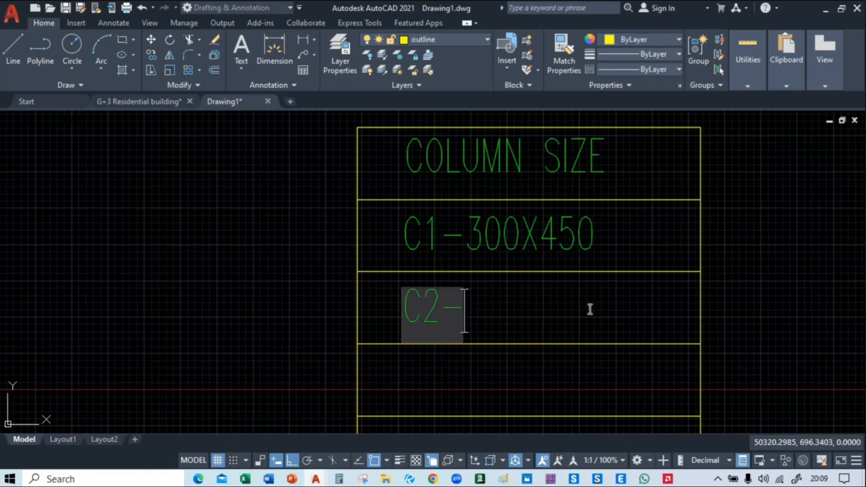
{"action": "type", "text": "300"}
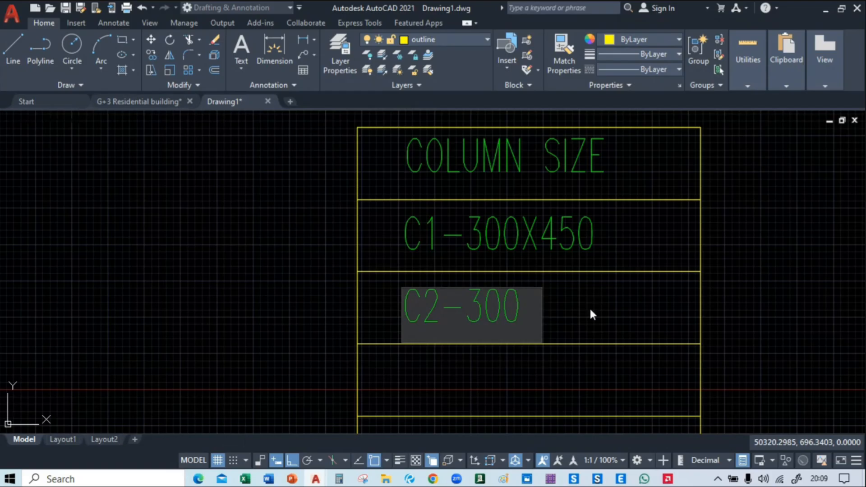
{"action": "left_click", "coordinate": [591, 311]}
Trim away both side lines of the empty table row directly below the C2 entry
{"action": "scroll", "coordinate": [595, 309], "scroll_direction": "down", "scroll_amount": 4}
{"action": "scroll", "coordinate": [540, 334], "scroll_direction": "up", "scroll_amount": 3}
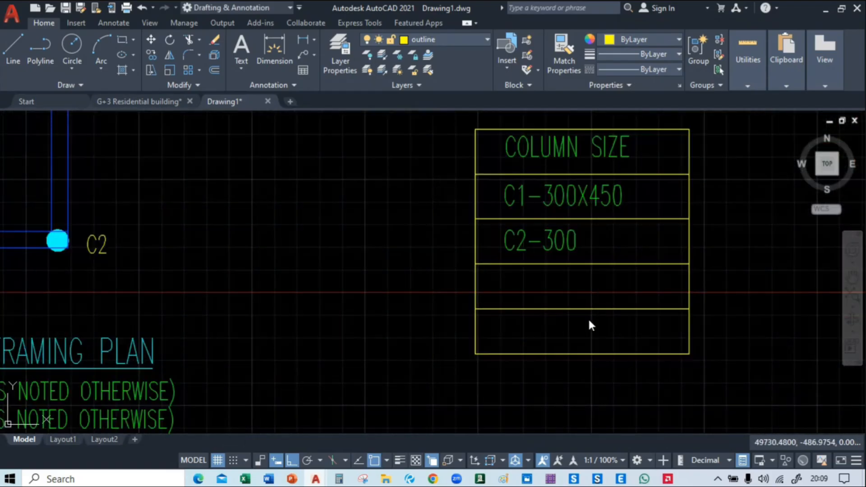
{"action": "type", "text": "tr"}
{"action": "key", "text": "Return"}
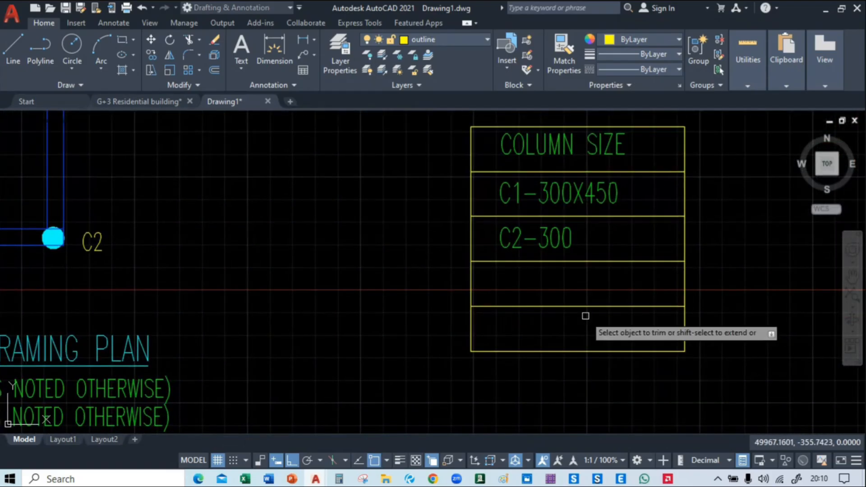
{"action": "left_click", "coordinate": [735, 277]}
{"action": "left_click", "coordinate": [439, 283]}
{"action": "key", "text": "Return"}
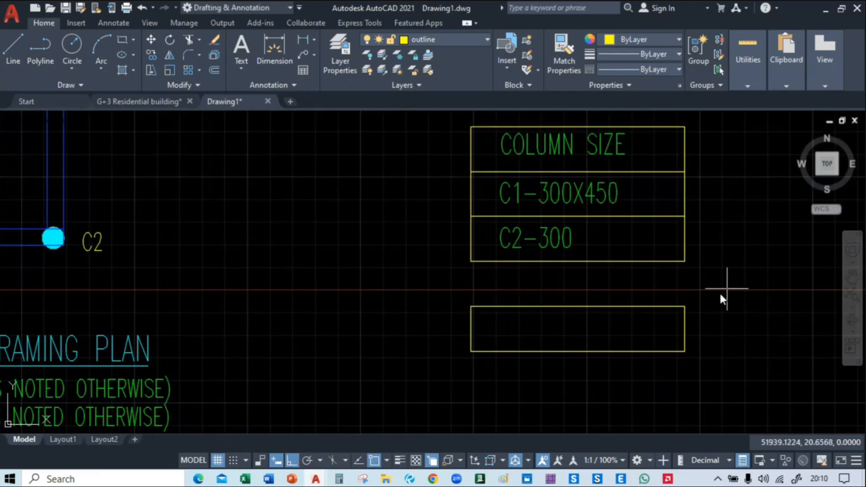
Erase the leftover empty box below the COLUMN SIZE table
{"action": "left_click", "coordinate": [721, 296]}
{"action": "left_click", "coordinate": [420, 363]}
{"action": "key", "text": "Delete"}
Examine the framing plan and the yellow projection outline above the upper-left C1 column
{"action": "scroll", "coordinate": [480, 364], "scroll_direction": "down", "scroll_amount": 2}
{"action": "middle_click_drag", "start_coordinate": [479, 364], "coordinate": [665, 293]}
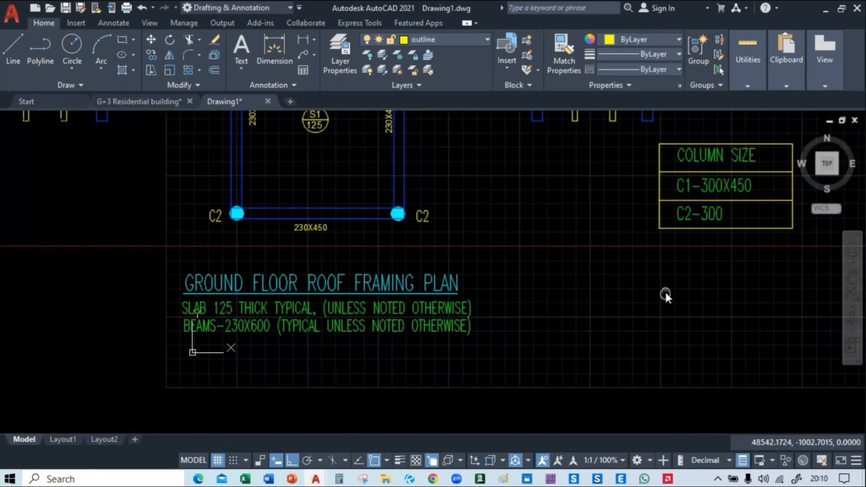
{"action": "scroll", "coordinate": [532, 294], "scroll_direction": "down", "scroll_amount": 2}
{"action": "mouse_move", "coordinate": [516, 241]}
{"action": "middle_mouse_down"}
{"action": "mouse_move", "coordinate": [498, 357]}
{"action": "mouse_move", "coordinate": [489, 329]}
{"action": "mouse_move", "coordinate": [503, 212]}
{"action": "mouse_move", "coordinate": [549, 306]}
{"action": "mouse_move", "coordinate": [491, 387]}
{"action": "mouse_move", "coordinate": [499, 427]}
{"action": "mouse_move", "coordinate": [486, 423]}
{"action": "middle_mouse_up"}
{"action": "scroll", "coordinate": [363, 171], "scroll_direction": "down", "scroll_amount": 2}
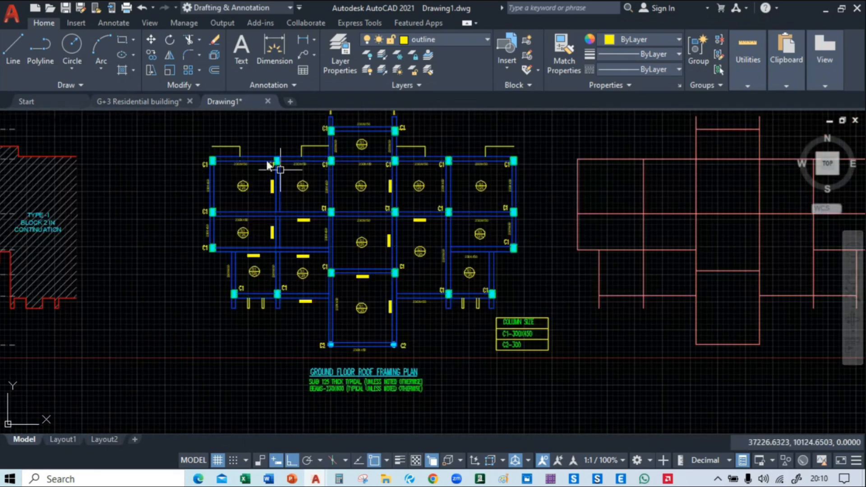
{"action": "mouse_move", "coordinate": [305, 157]}
{"action": "middle_mouse_down"}
{"action": "mouse_move", "coordinate": [2, 266]}
{"action": "mouse_move", "coordinate": [464, 188]}
{"action": "mouse_move", "coordinate": [6, 229]}
{"action": "mouse_move", "coordinate": [321, 211]}
{"action": "middle_mouse_up"}
{"action": "scroll", "coordinate": [352, 187], "scroll_direction": "up", "scroll_amount": 4}
{"action": "scroll", "coordinate": [387, 237], "scroll_direction": "up", "scroll_amount": 2}
{"action": "scroll", "coordinate": [348, 198], "scroll_direction": "up", "scroll_amount": 4}
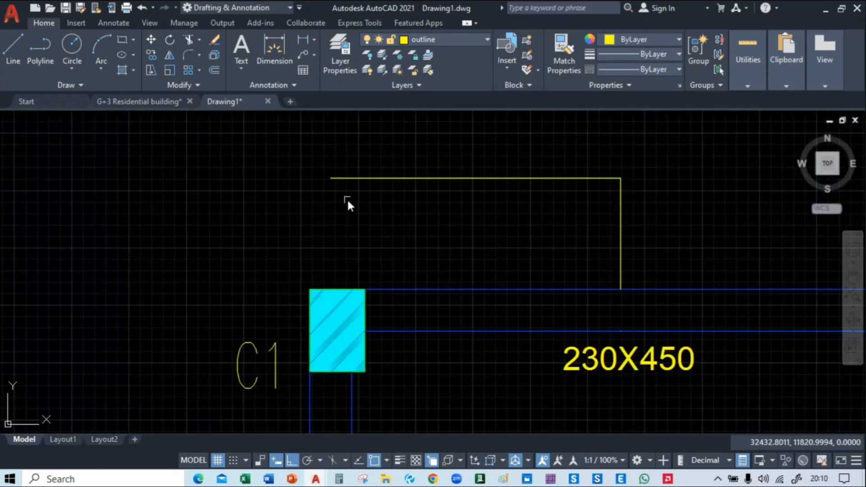
{"action": "left_click", "coordinate": [621, 222]}
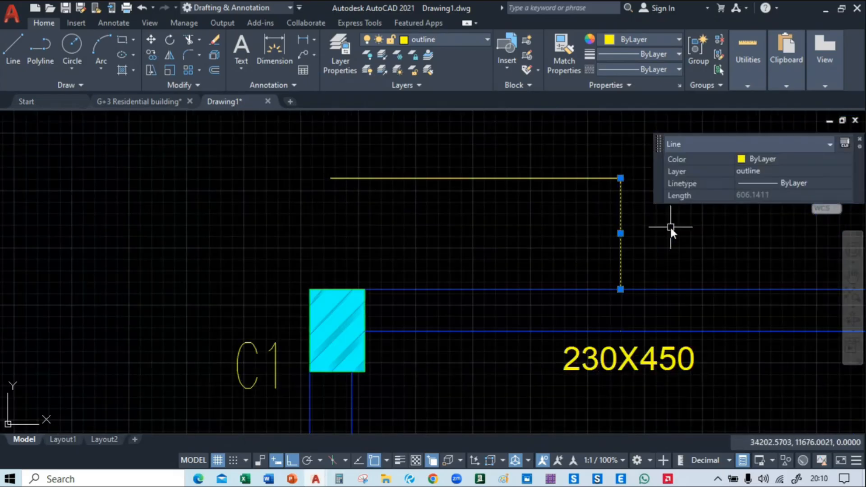
{"action": "type", "text": "c"}
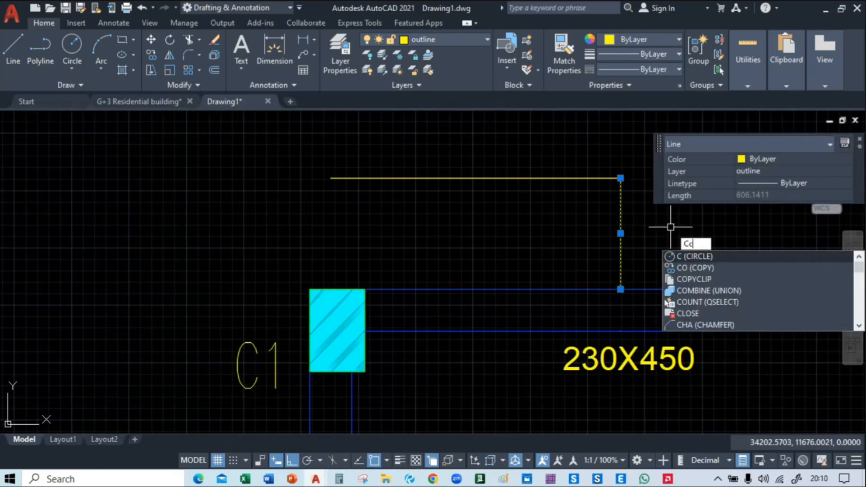
{"action": "key", "text": "Return"}
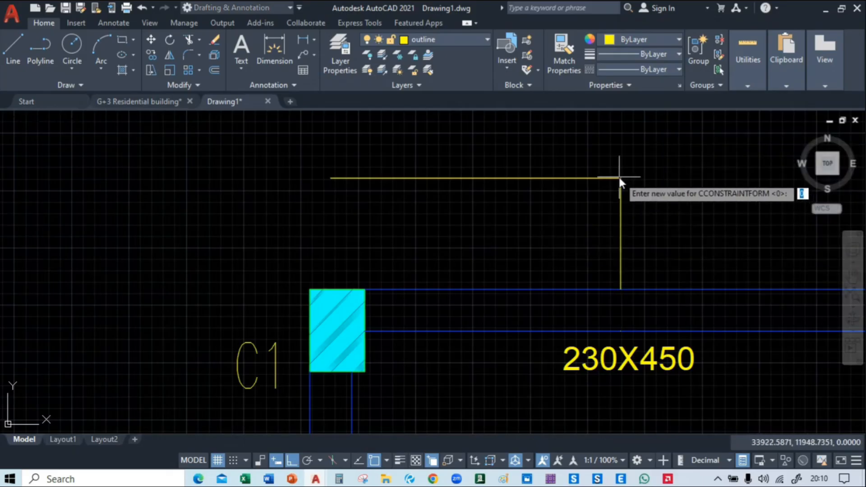
{"action": "key", "text": "Escape"}
Copy the vertical yellow outline line to the open outline ends above the upper-left and upper-right C1 columns
{"action": "left_click", "coordinate": [630, 202]}
{"action": "left_click", "coordinate": [588, 217]}
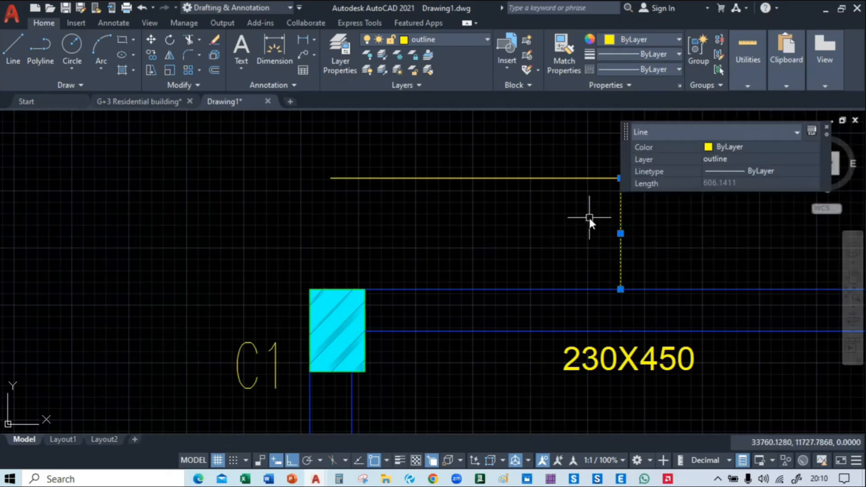
{"action": "type", "text": "co"}
{"action": "key", "text": "Return"}
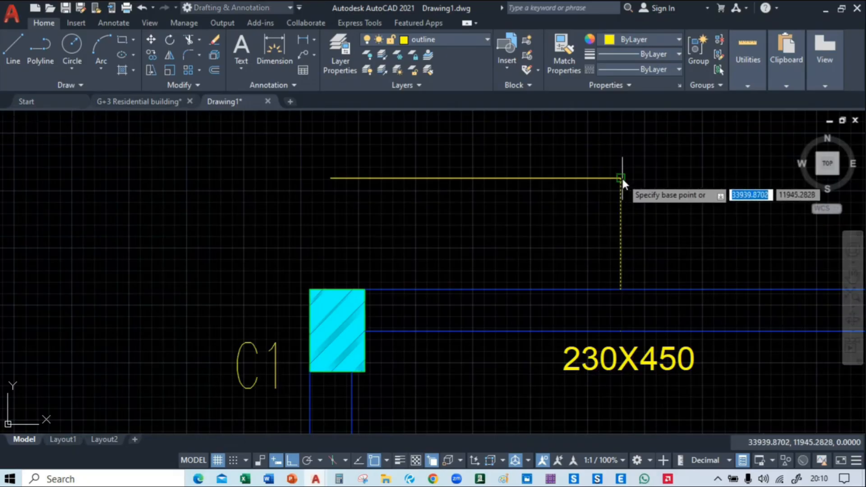
{"action": "left_click", "coordinate": [622, 179]}
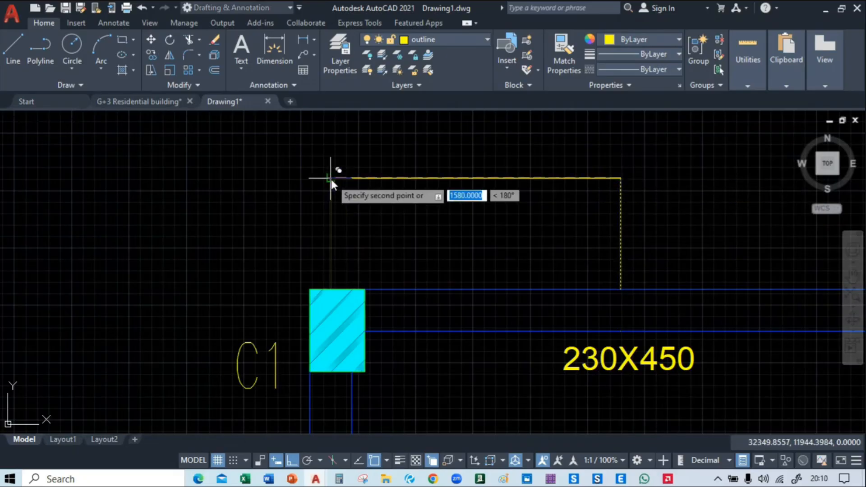
{"action": "scroll", "coordinate": [331, 177], "scroll_direction": "down", "scroll_amount": 3}
{"action": "left_click", "coordinate": [332, 180]}
{"action": "middle_click_drag", "start_coordinate": [621, 197], "coordinate": [228, 223]}
{"action": "middle_click_drag", "start_coordinate": [546, 191], "coordinate": [378, 189]}
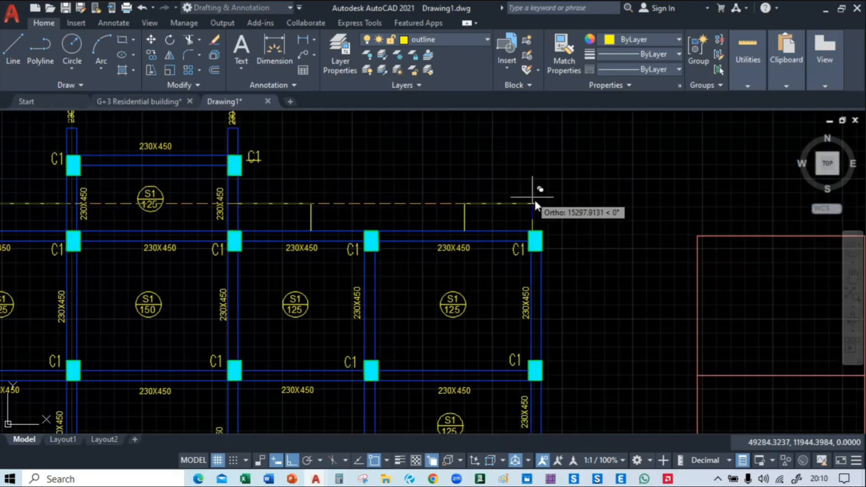
{"action": "left_click", "coordinate": [536, 203]}
Copy all four yellow projection outlines from the framing plan onto the centre-line grid, matching the upper-left outline's lower corner to the grid's upper-left corner
{"action": "left_click", "coordinate": [562, 201]}
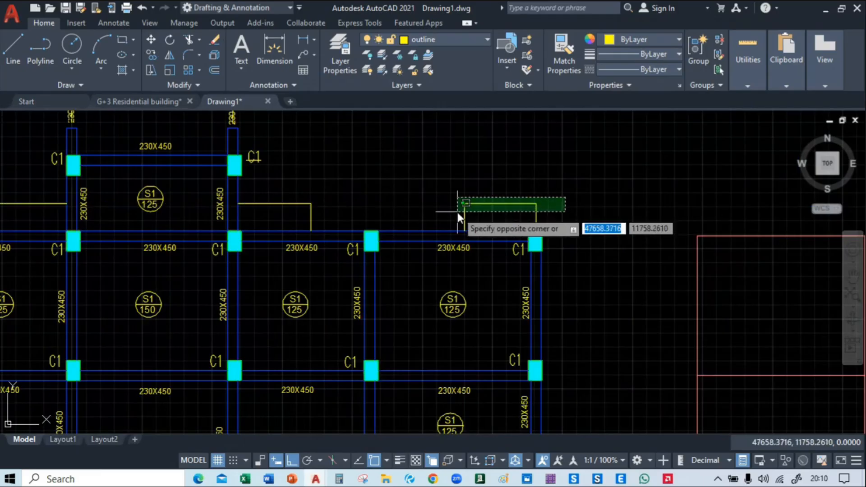
{"action": "left_click", "coordinate": [457, 212]}
{"action": "middle_click_drag", "start_coordinate": [301, 213], "coordinate": [692, 213]}
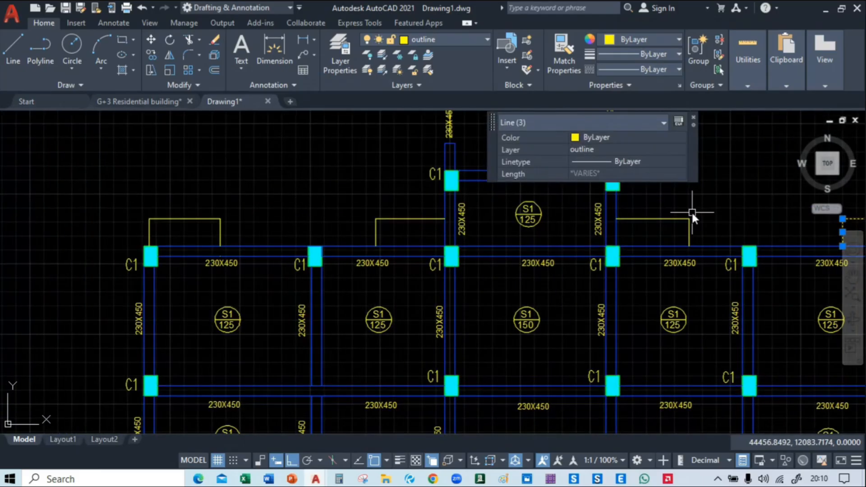
{"action": "left_click", "coordinate": [699, 212]}
{"action": "left_click", "coordinate": [679, 226]}
{"action": "left_click", "coordinate": [405, 213]}
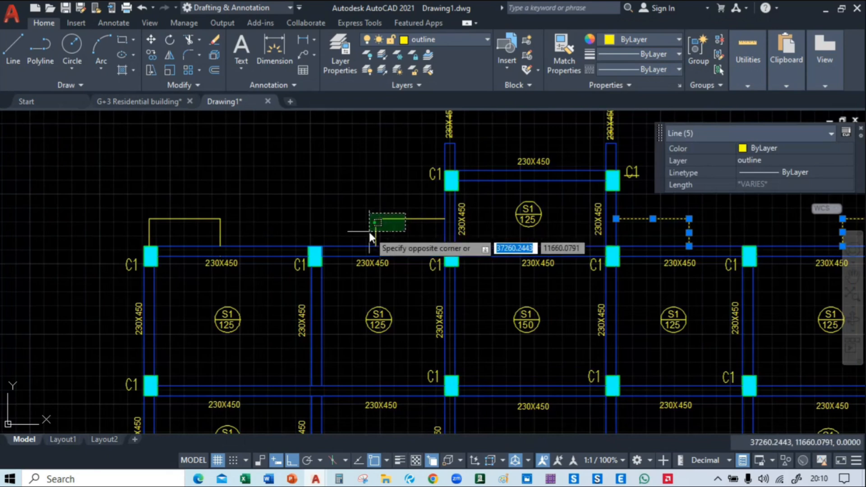
{"action": "left_click", "coordinate": [369, 231]}
{"action": "left_click", "coordinate": [218, 210]}
{"action": "left_click", "coordinate": [108, 242]}
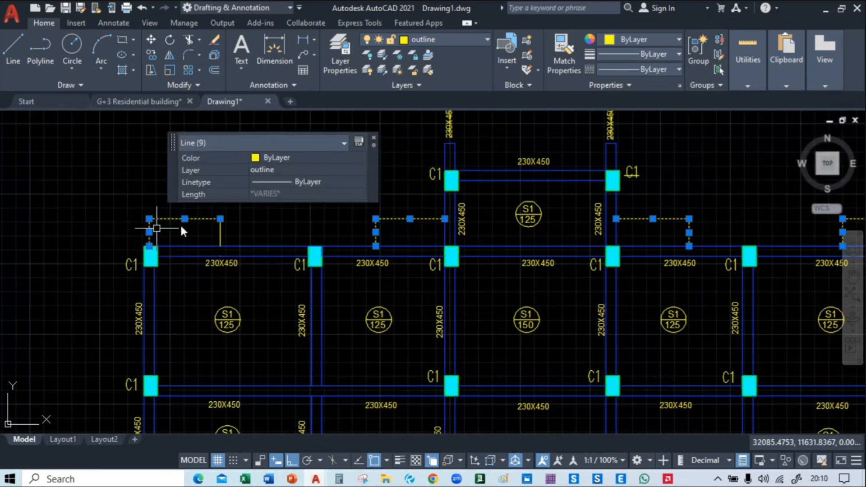
{"action": "left_click", "coordinate": [247, 221]}
{"action": "left_click", "coordinate": [198, 238]}
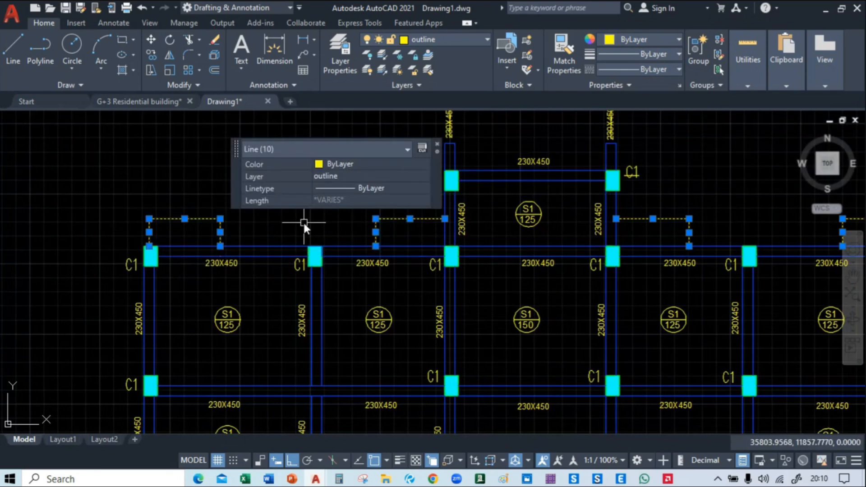
{"action": "type", "text": "m"}
{"action": "key", "text": "Return"}
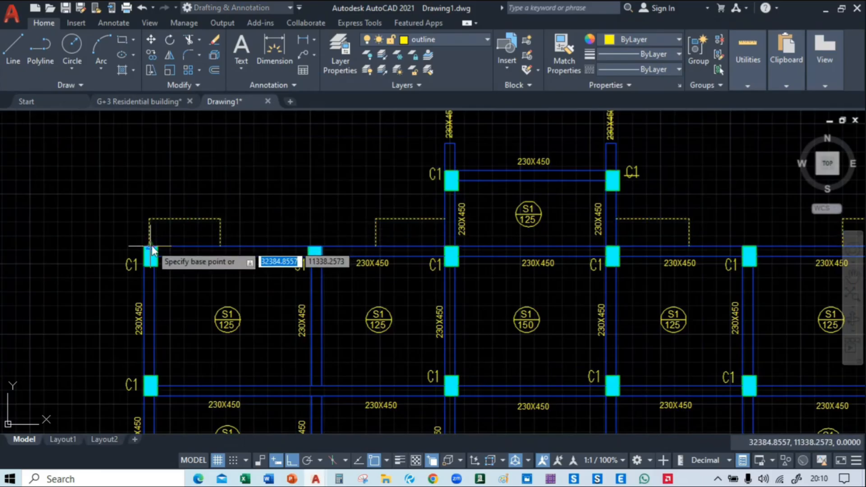
{"action": "scroll", "coordinate": [151, 248], "scroll_direction": "up", "scroll_amount": 5}
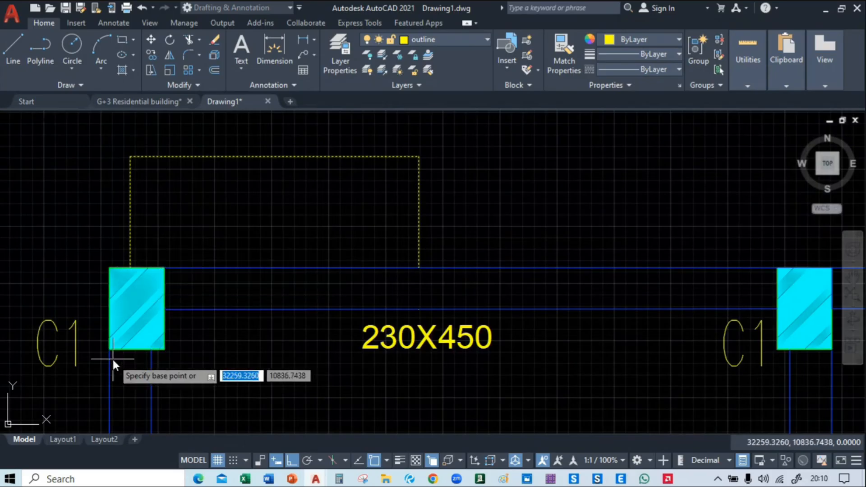
{"action": "left_click", "coordinate": [131, 267]}
{"action": "scroll", "coordinate": [130, 267], "scroll_direction": "down", "scroll_amount": 4}
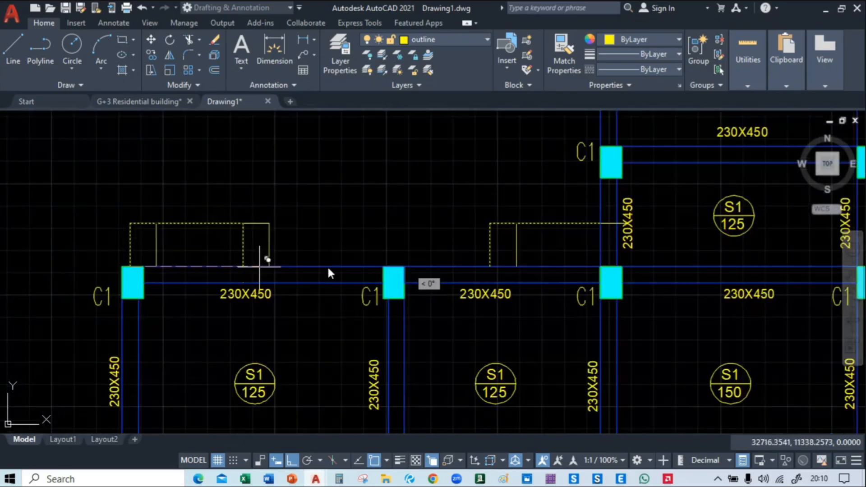
{"action": "middle_click_drag", "start_coordinate": [712, 245], "coordinate": [23, 261]}
{"action": "middle_click_drag", "start_coordinate": [677, 270], "coordinate": [222, 272]}
{"action": "middle_click_drag", "start_coordinate": [638, 285], "coordinate": [476, 286]}
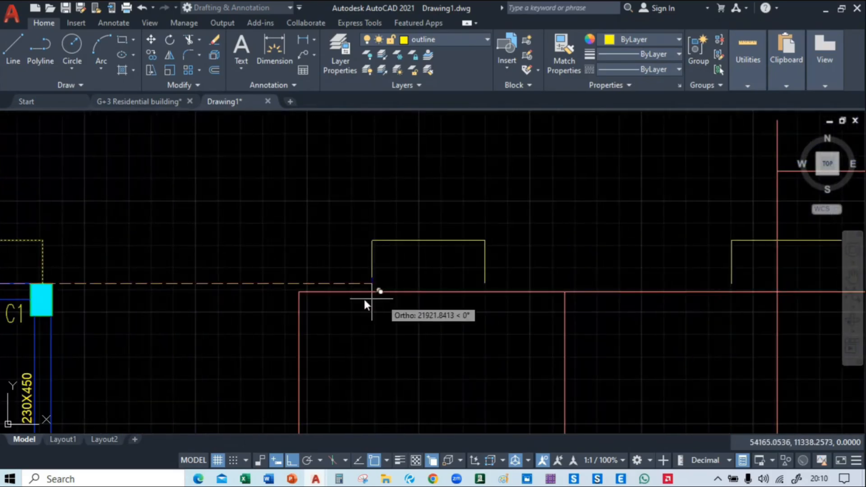
{"action": "left_click", "coordinate": [299, 292]}
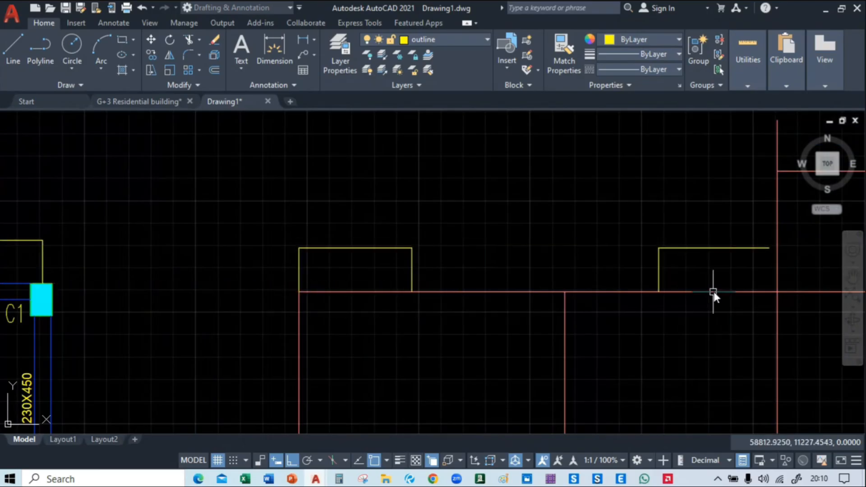
{"action": "scroll", "coordinate": [713, 292], "scroll_direction": "down", "scroll_amount": 4}
{"action": "middle_click_drag", "start_coordinate": [776, 323], "coordinate": [710, 252]}
{"action": "scroll", "coordinate": [266, 322], "scroll_direction": "down", "scroll_amount": 2}
{"action": "scroll", "coordinate": [453, 297], "scroll_direction": "up", "scroll_amount": 6}
{"action": "type", "text": "tr"}
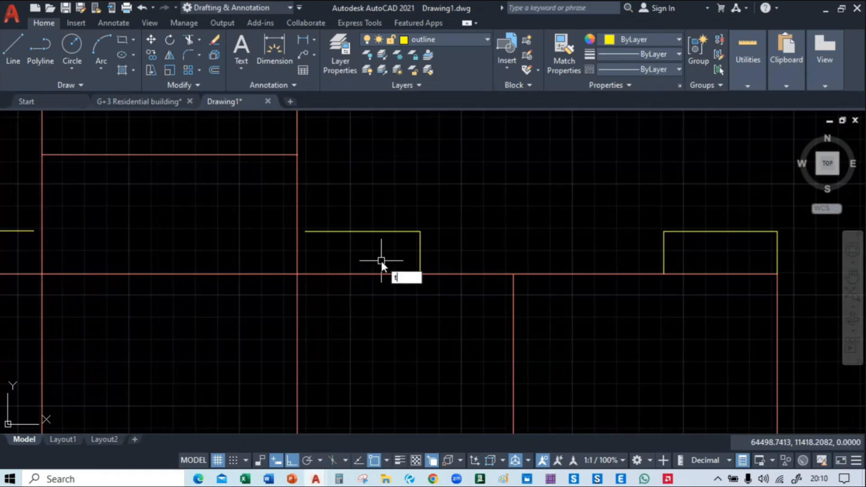
{"action": "key", "text": "Return"}
{"action": "middle_click_drag", "start_coordinate": [338, 253], "coordinate": [457, 267]}
{"action": "type", "text": "e"}
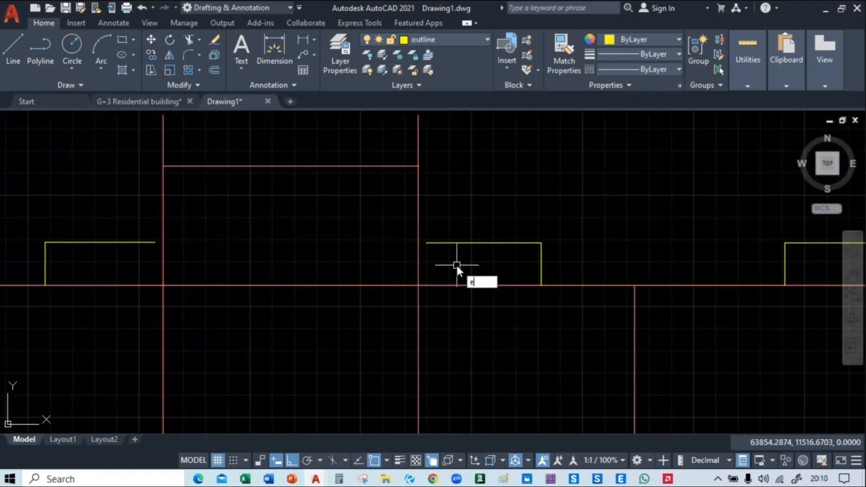
{"action": "key", "text": "Return"}
{"action": "key", "text": "Escape"}
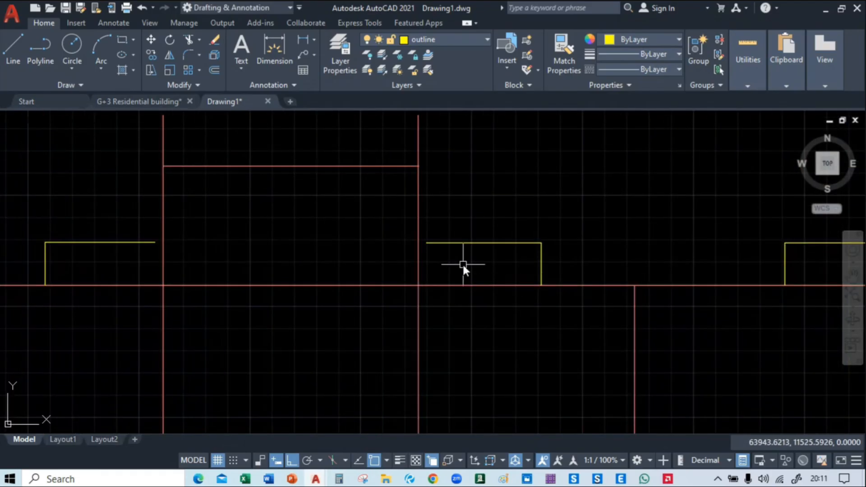
Extend the open horizontal lines of the two inner projection outlines to the adjacent vertical centre lines of the central bay
{"action": "type", "text": "ex"}
{"action": "key", "text": "Return"}
{"action": "left_click", "coordinate": [459, 243]}
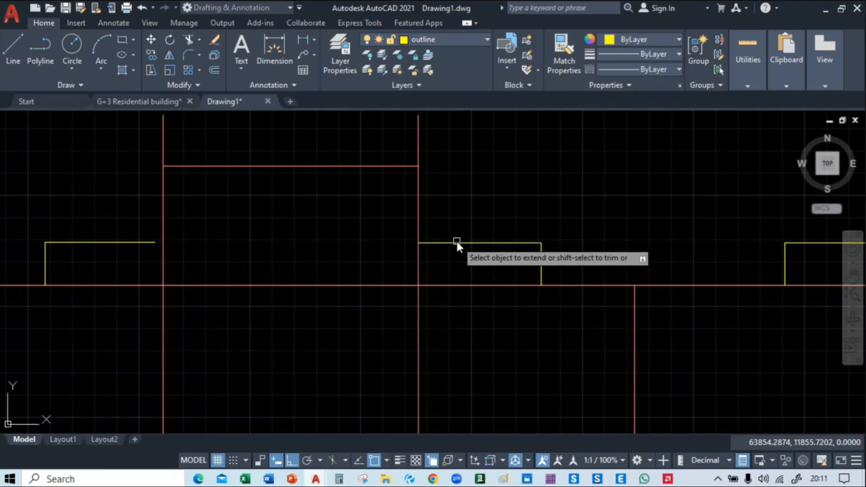
{"action": "middle_click_drag", "start_coordinate": [121, 256], "coordinate": [294, 253]}
{"action": "left_click", "coordinate": [295, 247]}
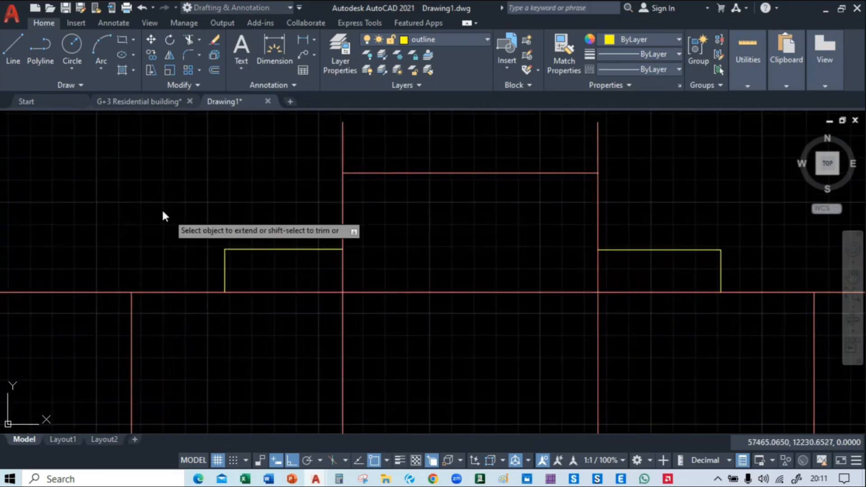
Compare the framing plan with the centre-line grid, checking the projection outlines along the upper edge
{"action": "middle_click_drag", "start_coordinate": [162, 216], "coordinate": [451, 185]}
{"action": "scroll", "coordinate": [372, 193], "scroll_direction": "down", "scroll_amount": 3}
{"action": "scroll", "coordinate": [371, 191], "scroll_direction": "down", "scroll_amount": 2}
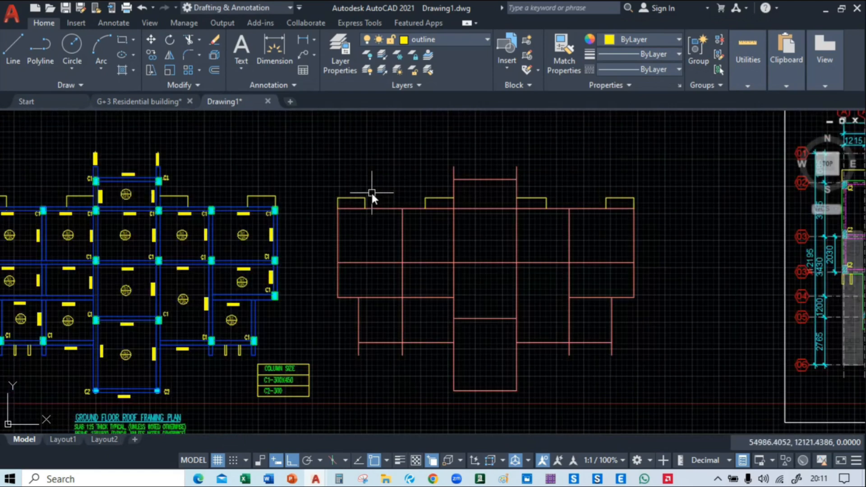
{"action": "mouse_move", "coordinate": [300, 244]}
{"action": "middle_mouse_down"}
{"action": "mouse_move", "coordinate": [464, 218]}
{"action": "mouse_move", "coordinate": [441, 248]}
{"action": "mouse_move", "coordinate": [412, 234]}
{"action": "mouse_move", "coordinate": [442, 185]}
{"action": "middle_mouse_up"}
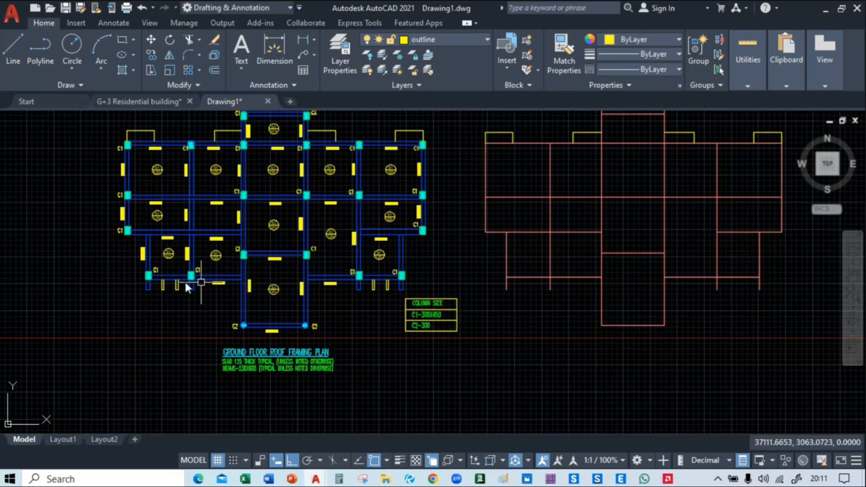
{"action": "scroll", "coordinate": [579, 224], "scroll_direction": "down", "scroll_amount": 4}
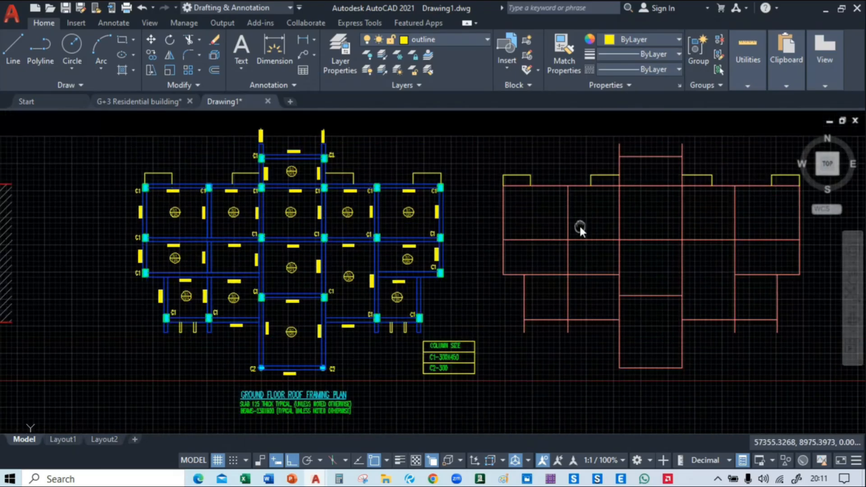
{"action": "scroll", "coordinate": [539, 225], "scroll_direction": "up", "scroll_amount": 1}
{"action": "mouse_move", "coordinate": [540, 240]}
{"action": "middle_mouse_down"}
{"action": "mouse_move", "coordinate": [372, 252]}
{"action": "mouse_move", "coordinate": [462, 250]}
{"action": "middle_mouse_up"}
{"action": "scroll", "coordinate": [435, 248], "scroll_direction": "up", "scroll_amount": 3}
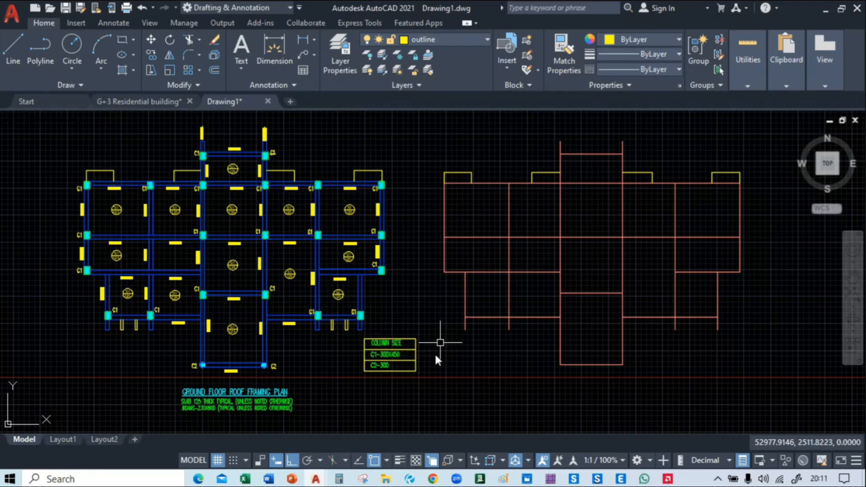
Switch to the live-class page in Chrome and invite the only viewer to the stage, sending the invitation a second time
{"action": "mouse_move", "coordinate": [386, 479]}
{"action": "mouse_move", "coordinate": [432, 479]}
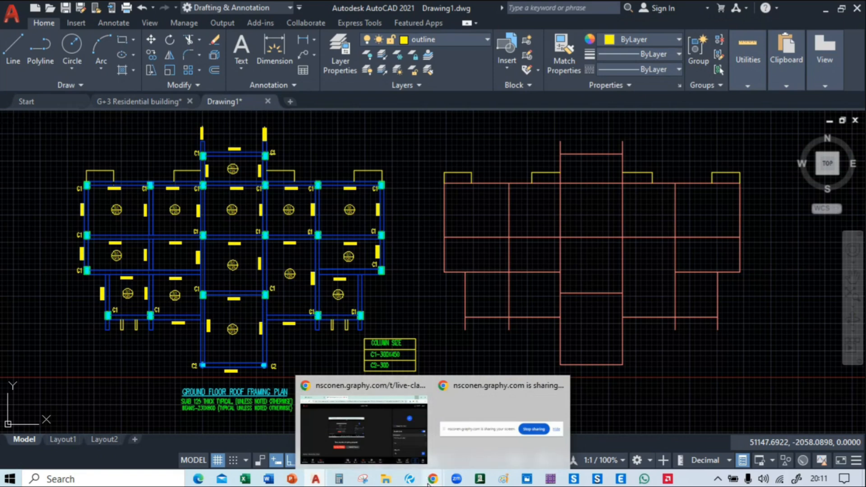
{"action": "left_click", "coordinate": [366, 412]}
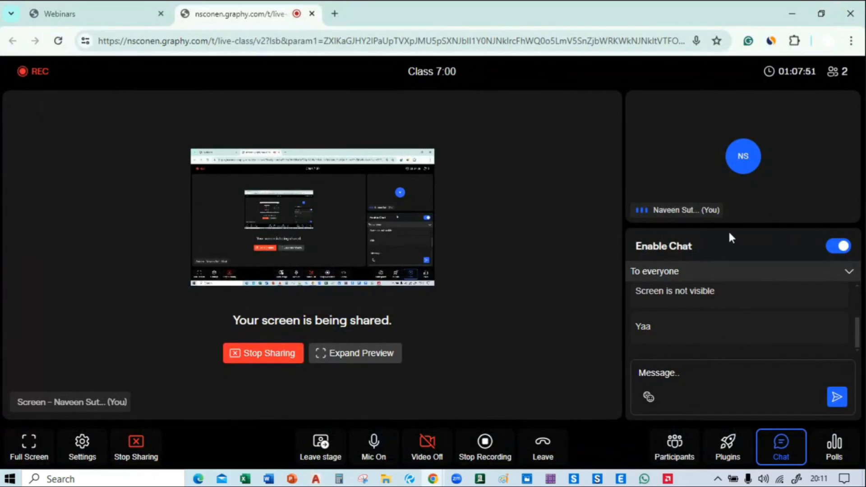
{"action": "left_click", "coordinate": [679, 454]}
{"action": "left_click", "coordinate": [845, 361]}
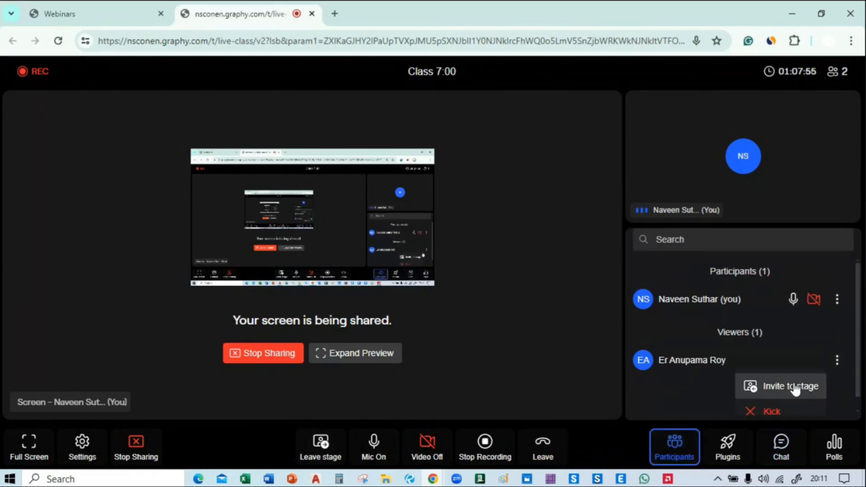
{"action": "left_click", "coordinate": [788, 386]}
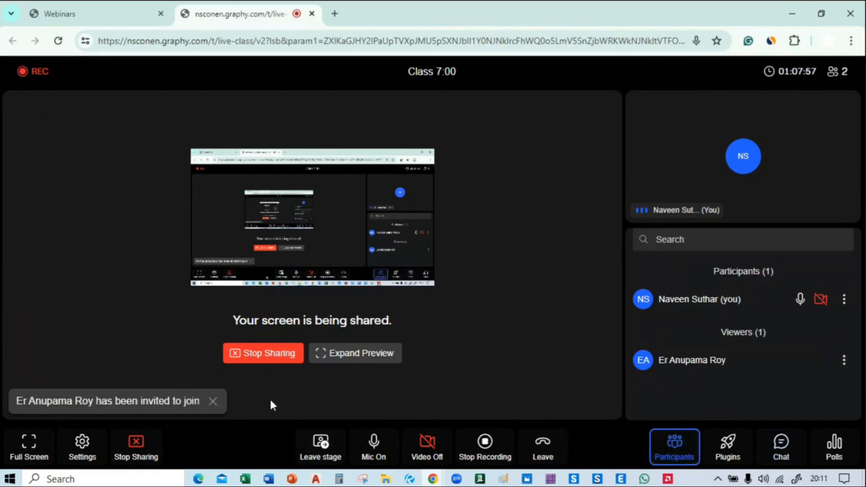
{"action": "left_click", "coordinate": [213, 401]}
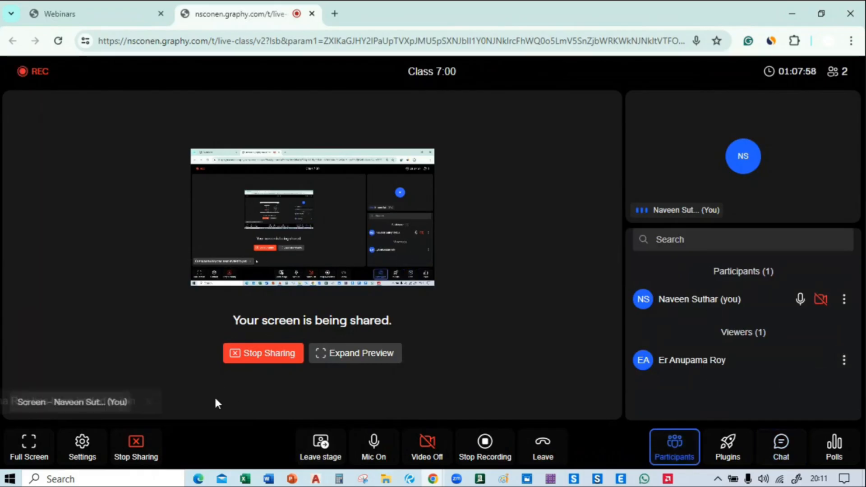
{"action": "left_click", "coordinate": [844, 362]}
{"action": "left_click", "coordinate": [800, 388]}
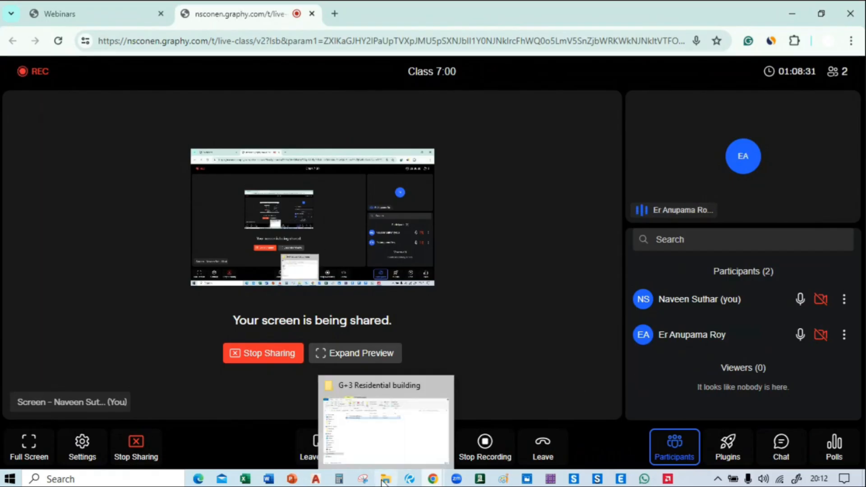
Switch back to Drawing1 in AutoCAD and examine the ground floor plan around the upper-left column and projection beside BEDROOM-01
{"action": "mouse_move", "coordinate": [323, 482]}
{"action": "left_click", "coordinate": [347, 413]}
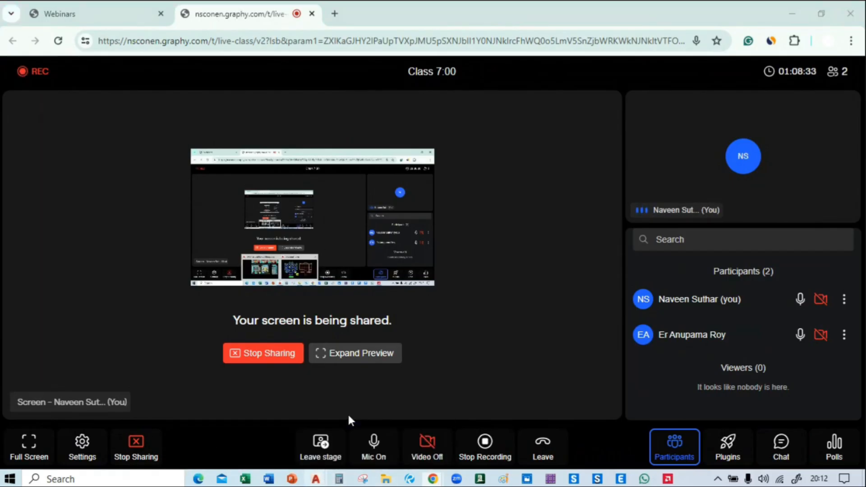
{"action": "middle_click_drag", "start_coordinate": [742, 292], "coordinate": [864, 293]}
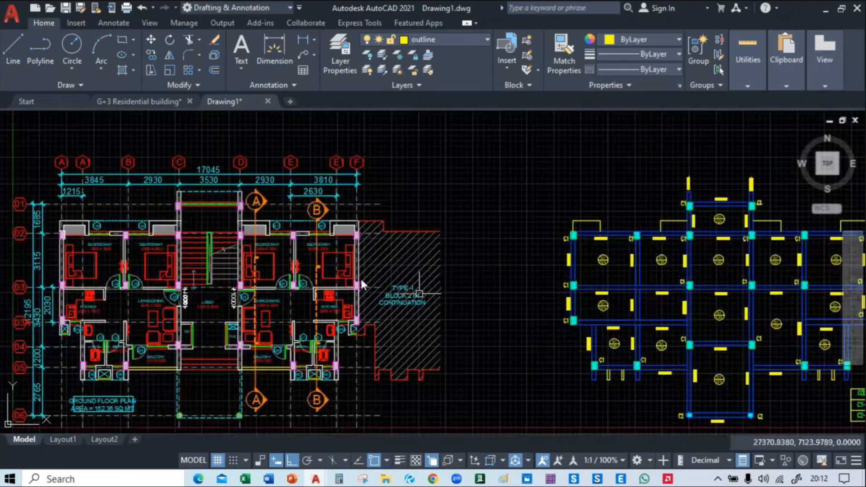
{"action": "middle_click_drag", "start_coordinate": [186, 247], "coordinate": [333, 248]}
{"action": "scroll", "coordinate": [226, 233], "scroll_direction": "up", "scroll_amount": 8}
{"action": "middle_click_drag", "start_coordinate": [105, 263], "coordinate": [203, 160]}
{"action": "scroll", "coordinate": [186, 164], "scroll_direction": "down", "scroll_amount": 4}
{"action": "scroll", "coordinate": [190, 198], "scroll_direction": "down", "scroll_amount": 3}
{"action": "middle_click_drag", "start_coordinate": [196, 226], "coordinate": [169, 345]}
{"action": "scroll", "coordinate": [62, 245], "scroll_direction": "up", "scroll_amount": 2}
{"action": "scroll", "coordinate": [111, 275], "scroll_direction": "up", "scroll_amount": 6}
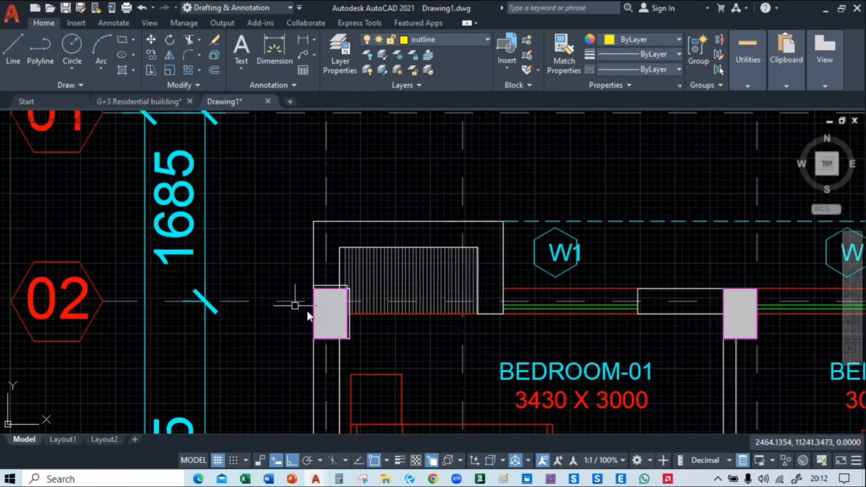
Examine the ground floor plan along the upper bedroom projections, around the staircase columns and down to the lobby and balconies
{"action": "middle_click_drag", "start_coordinate": [315, 307], "coordinate": [261, 256]}
{"action": "middle_click_drag", "start_coordinate": [751, 261], "coordinate": [142, 264]}
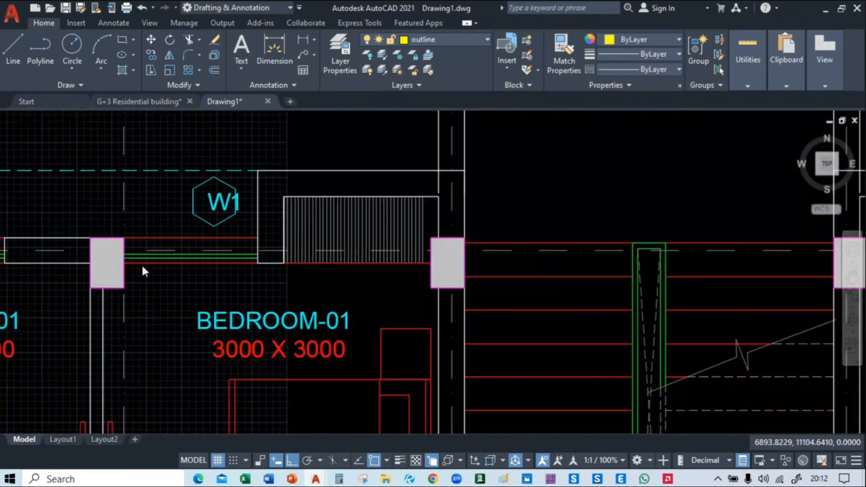
{"action": "middle_click_drag", "start_coordinate": [682, 269], "coordinate": [176, 290]}
{"action": "middle_click_drag", "start_coordinate": [434, 284], "coordinate": [716, 304]}
{"action": "scroll", "coordinate": [156, 270], "scroll_direction": "up", "scroll_amount": 4}
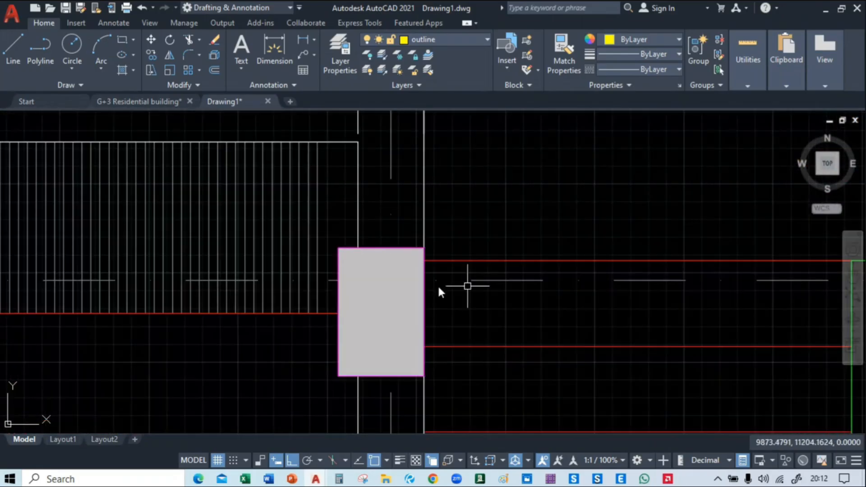
{"action": "scroll", "coordinate": [423, 290], "scroll_direction": "down", "scroll_amount": 4}
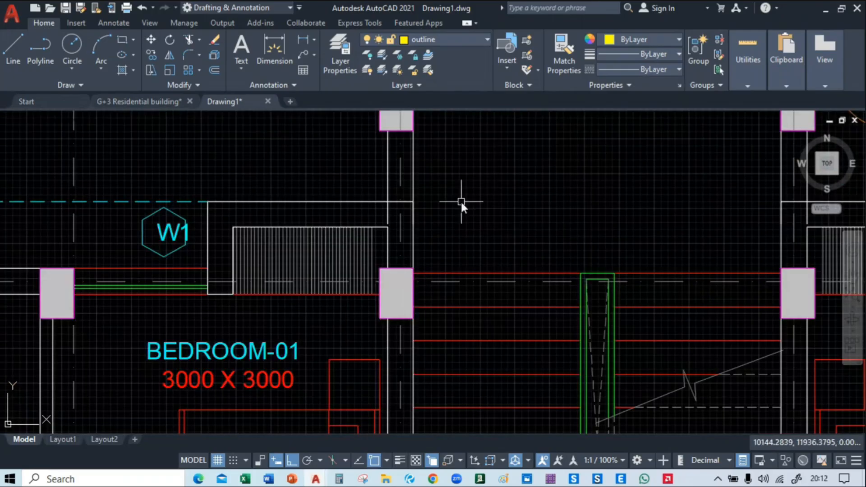
{"action": "scroll", "coordinate": [501, 213], "scroll_direction": "down", "scroll_amount": 2}
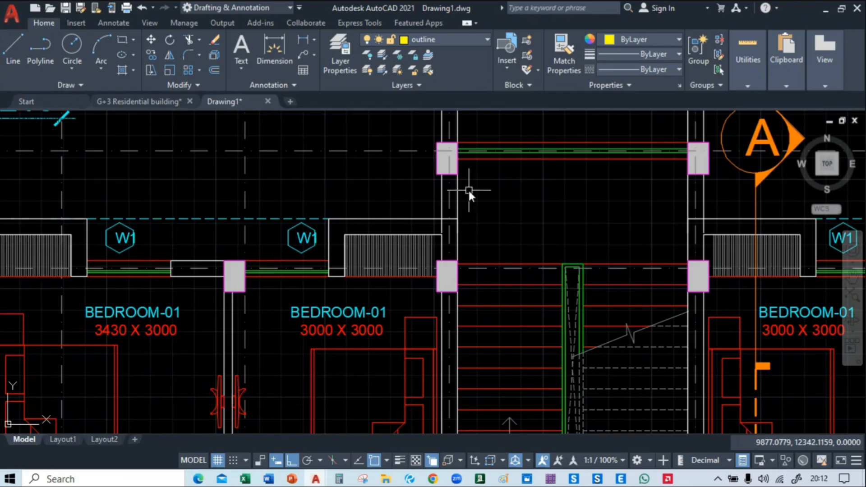
{"action": "scroll", "coordinate": [468, 189], "scroll_direction": "down", "scroll_amount": 4}
{"action": "scroll", "coordinate": [348, 325], "scroll_direction": "up", "scroll_amount": 5}
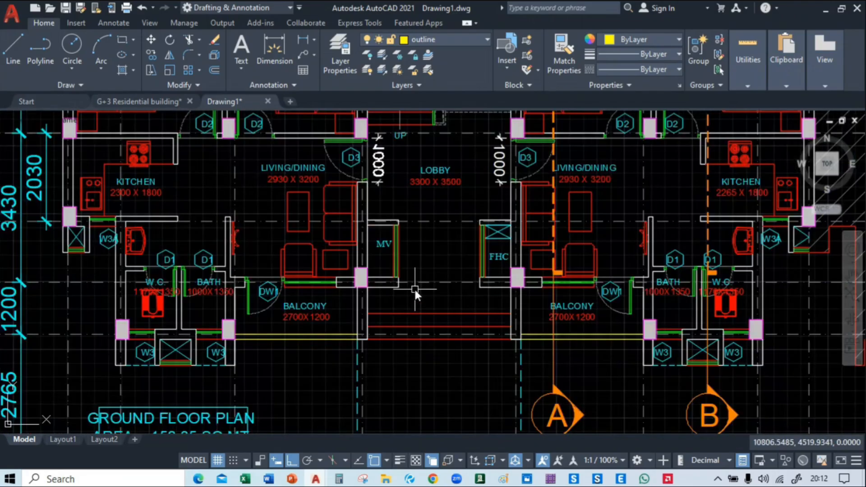
{"action": "scroll", "coordinate": [414, 288], "scroll_direction": "down", "scroll_amount": 3}
{"action": "scroll", "coordinate": [564, 288], "scroll_direction": "down", "scroll_amount": 2}
Compare the TYPE-1(G+3) column and beam plan with the blue framing plan and the centre-line grid, checking the yellow projection outlines
{"action": "middle_click_drag", "start_coordinate": [565, 288], "coordinate": [1, 287]}
{"action": "scroll", "coordinate": [600, 274], "scroll_direction": "up", "scroll_amount": 6}
{"action": "middle_click_drag", "start_coordinate": [593, 253], "coordinate": [183, 352]}
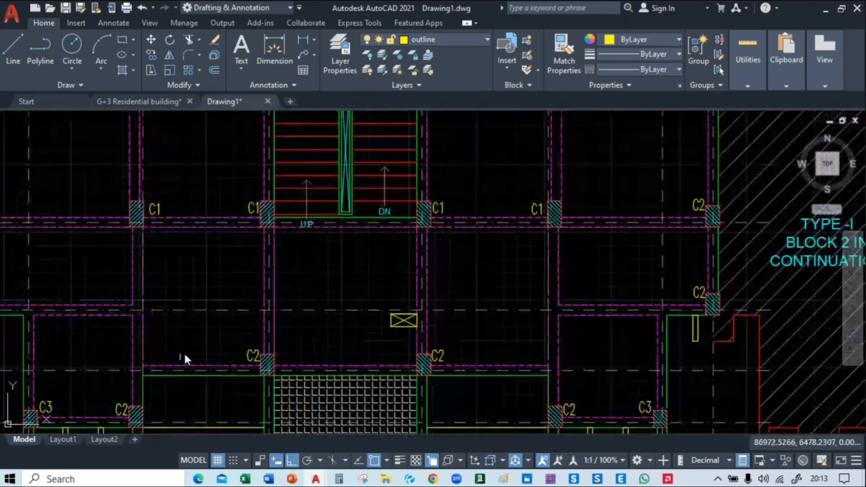
{"action": "scroll", "coordinate": [184, 352], "scroll_direction": "down", "scroll_amount": 2}
{"action": "middle_click_drag", "start_coordinate": [418, 244], "coordinate": [570, 290]}
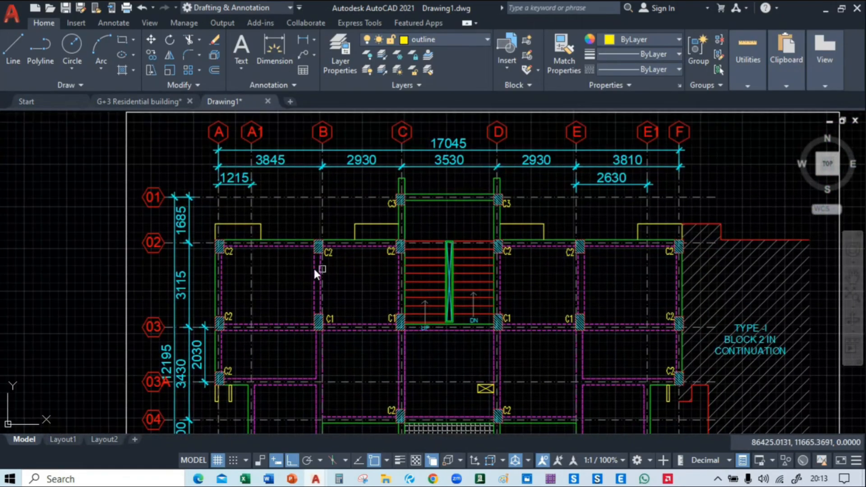
{"action": "middle_click_drag", "start_coordinate": [234, 255], "coordinate": [810, 260]}
{"action": "middle_click_drag", "start_coordinate": [247, 274], "coordinate": [826, 219]}
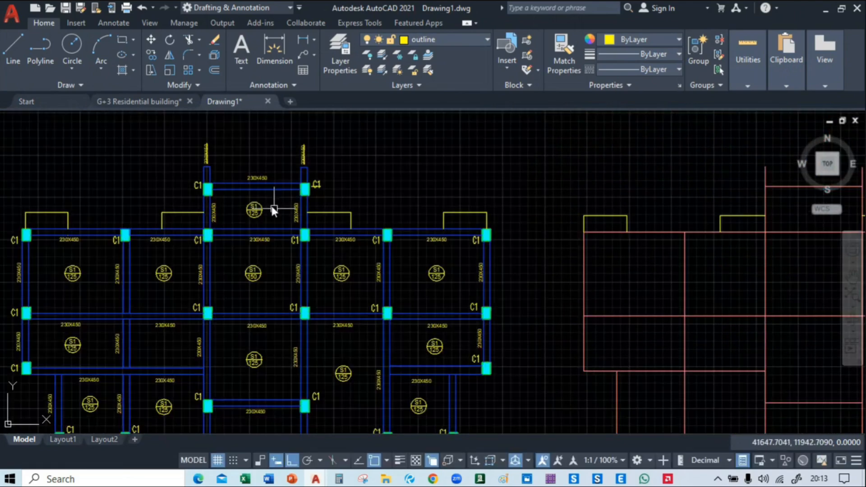
{"action": "middle_click_drag", "start_coordinate": [85, 254], "coordinate": [270, 237]}
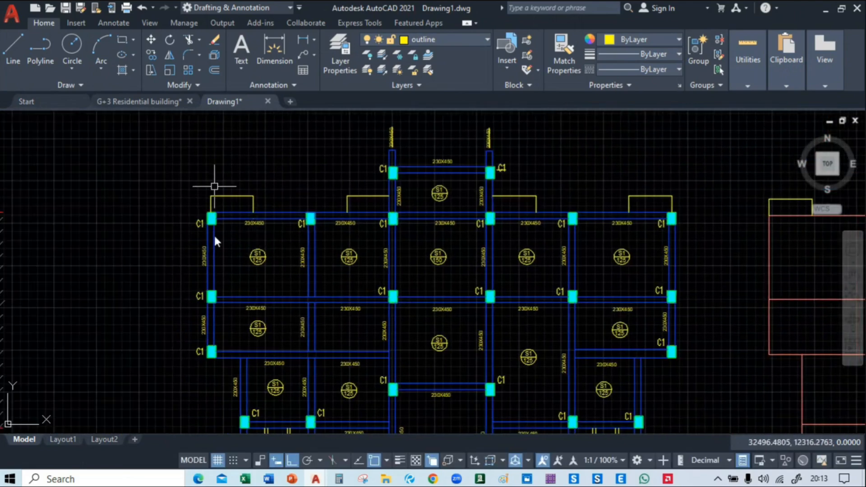
{"action": "middle_click_drag", "start_coordinate": [760, 267], "coordinate": [8, 265]}
{"action": "middle_click_drag", "start_coordinate": [809, 333], "coordinate": [212, 332]}
{"action": "middle_click_drag", "start_coordinate": [126, 189], "coordinate": [202, 248]}
{"action": "scroll", "coordinate": [202, 247], "scroll_direction": "up", "scroll_amount": 5}
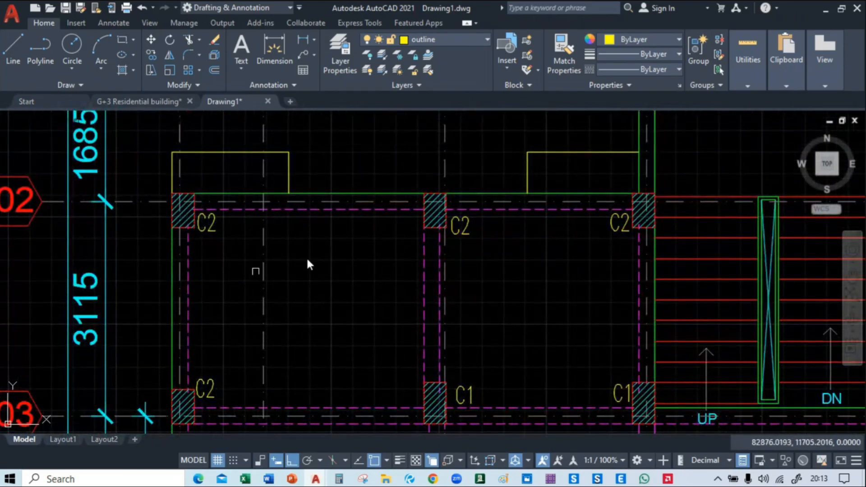
Examine the C2 columns and beam edges on grid line 02 around the staircase bay of the TYPE-1(G+3) plan
{"action": "mouse_move", "coordinate": [594, 218]}
{"action": "middle_mouse_down"}
{"action": "mouse_move", "coordinate": [447, 224]}
{"action": "mouse_move", "coordinate": [432, 242]}
{"action": "middle_mouse_up"}
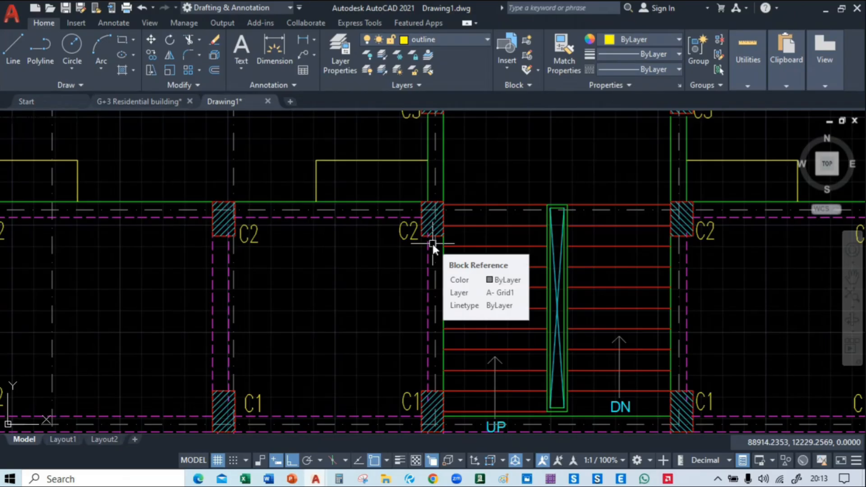
{"action": "scroll", "coordinate": [470, 204], "scroll_direction": "up", "scroll_amount": 4}
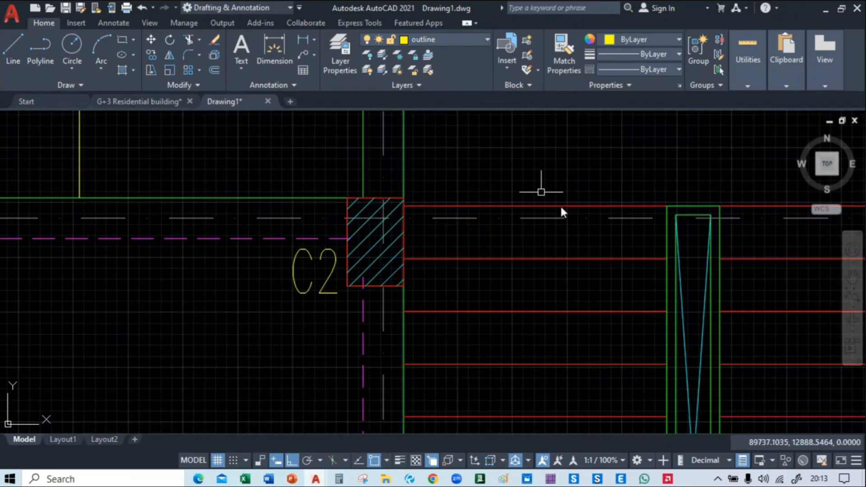
{"action": "scroll", "coordinate": [478, 209], "scroll_direction": "down", "scroll_amount": 3}
{"action": "scroll", "coordinate": [370, 221], "scroll_direction": "up", "scroll_amount": 1}
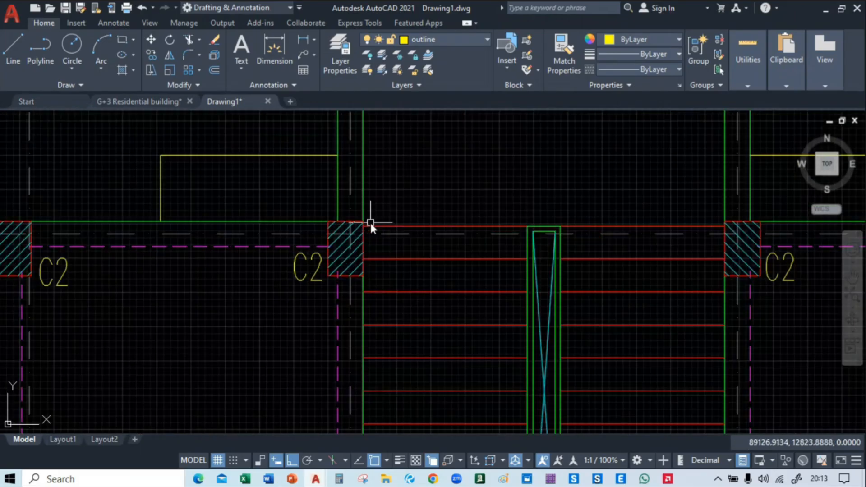
{"action": "scroll", "coordinate": [370, 221], "scroll_direction": "up", "scroll_amount": 2}
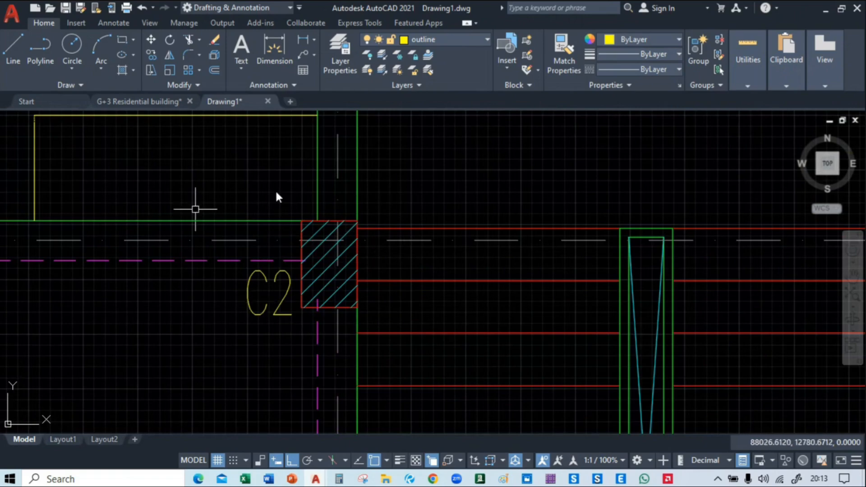
{"action": "scroll", "coordinate": [270, 227], "scroll_direction": "down", "scroll_amount": 5}
{"action": "mouse_move", "coordinate": [552, 237]}
{"action": "middle_mouse_down"}
{"action": "mouse_move", "coordinate": [510, 356]}
{"action": "mouse_move", "coordinate": [516, 275]}
{"action": "middle_mouse_up"}
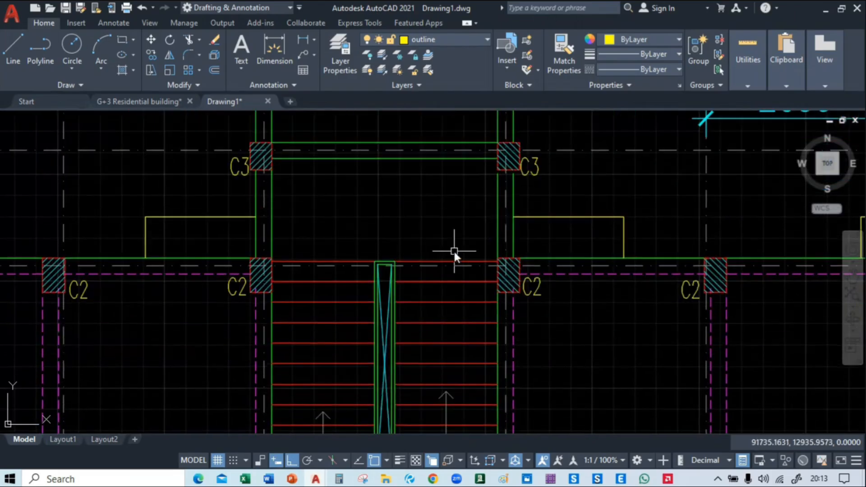
Examine the terrace, its surrounding C2 columns and the overall beam layout of the TYPE-1(G+3) plan
{"action": "scroll", "coordinate": [453, 250], "scroll_direction": "down", "scroll_amount": 4}
{"action": "middle_click_drag", "start_coordinate": [458, 309], "coordinate": [471, 167]}
{"action": "middle_click_drag", "start_coordinate": [450, 274], "coordinate": [450, 260]}
{"action": "middle_click_drag", "start_coordinate": [429, 302], "coordinate": [430, 256]}
{"action": "scroll", "coordinate": [429, 256], "scroll_direction": "up", "scroll_amount": 5}
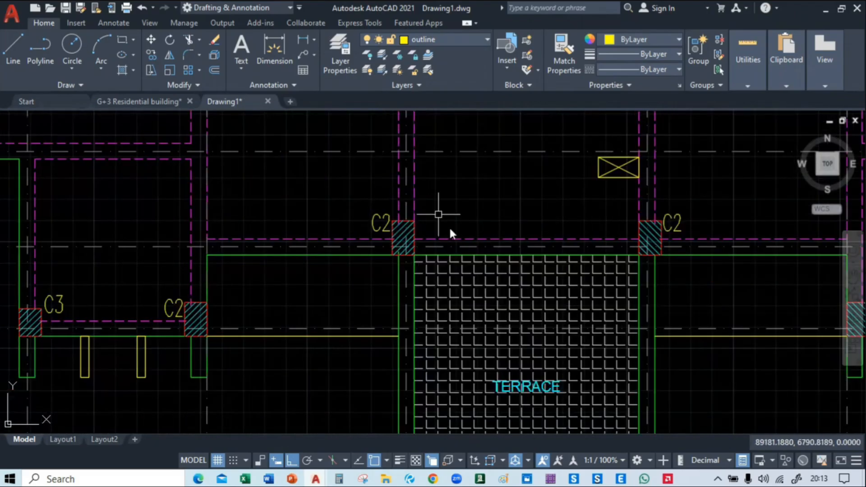
{"action": "scroll", "coordinate": [410, 213], "scroll_direction": "down", "scroll_amount": 4}
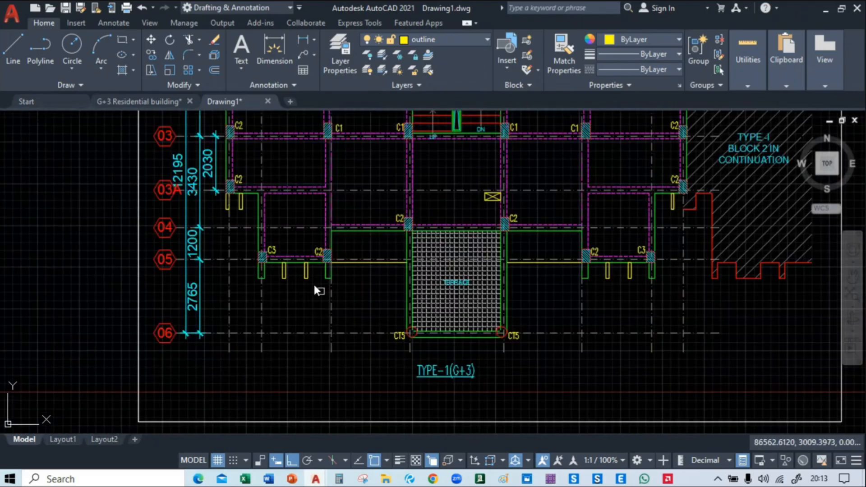
{"action": "middle_click_drag", "start_coordinate": [303, 270], "coordinate": [355, 397]}
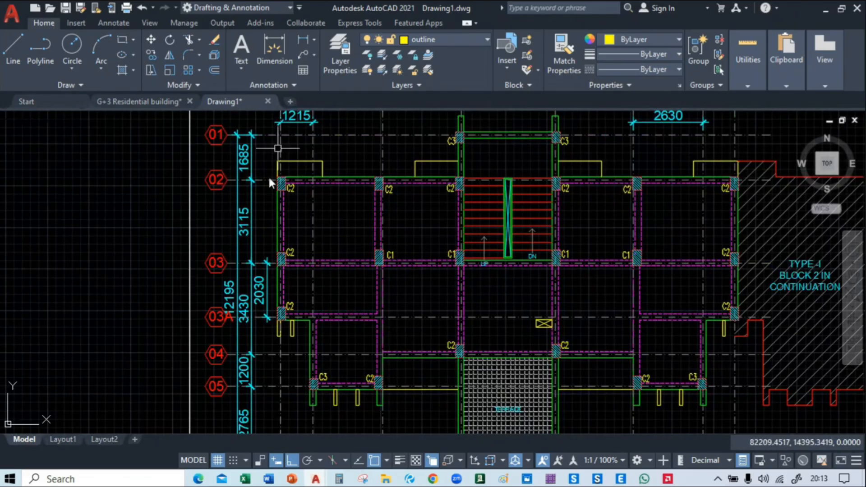
{"action": "middle_click_drag", "start_coordinate": [677, 244], "coordinate": [532, 294]}
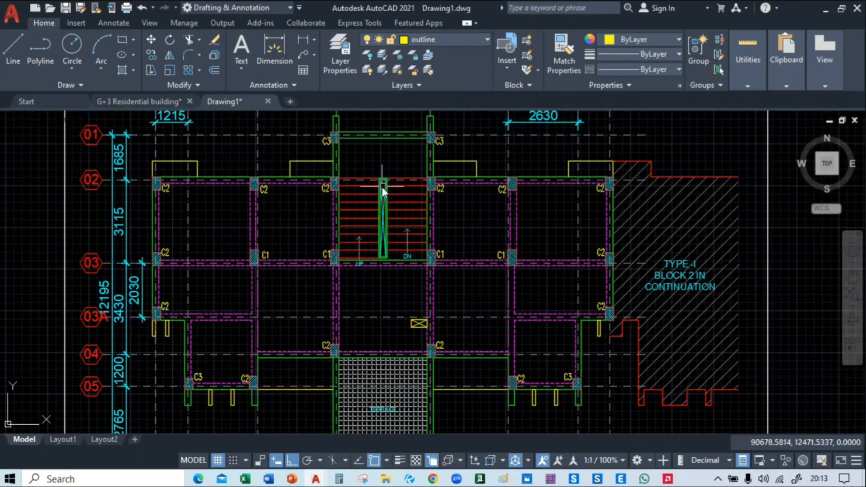
Return to the ground floor plan and examine the bedrooms, living rooms, balconies and the lobby entrance step lines
{"action": "scroll", "coordinate": [234, 231], "scroll_direction": "down", "scroll_amount": 2}
{"action": "middle_click_drag", "start_coordinate": [230, 243], "coordinate": [708, 237]}
{"action": "scroll", "coordinate": [325, 232], "scroll_direction": "up", "scroll_amount": 4}
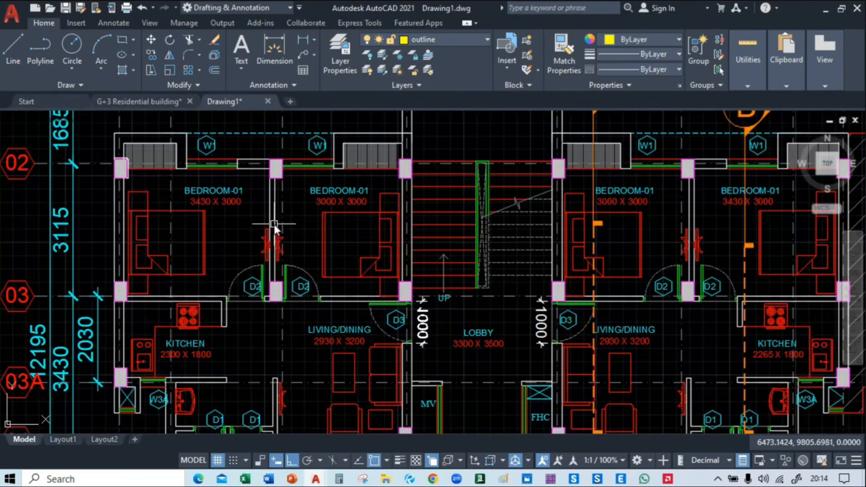
{"action": "middle_click_drag", "start_coordinate": [395, 245], "coordinate": [430, 129]}
{"action": "scroll", "coordinate": [396, 316], "scroll_direction": "up", "scroll_amount": 2}
{"action": "middle_click_drag", "start_coordinate": [396, 319], "coordinate": [255, 304]}
{"action": "scroll", "coordinate": [254, 303], "scroll_direction": "down", "scroll_amount": 2}
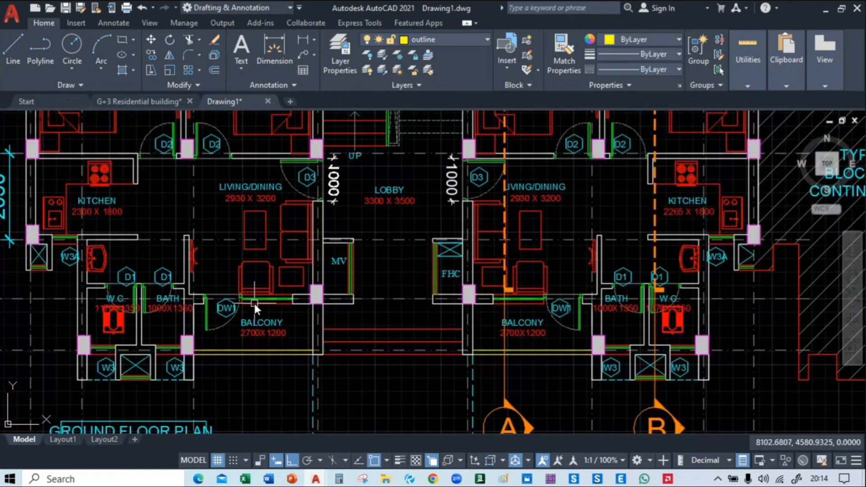
{"action": "mouse_move", "coordinate": [375, 327]}
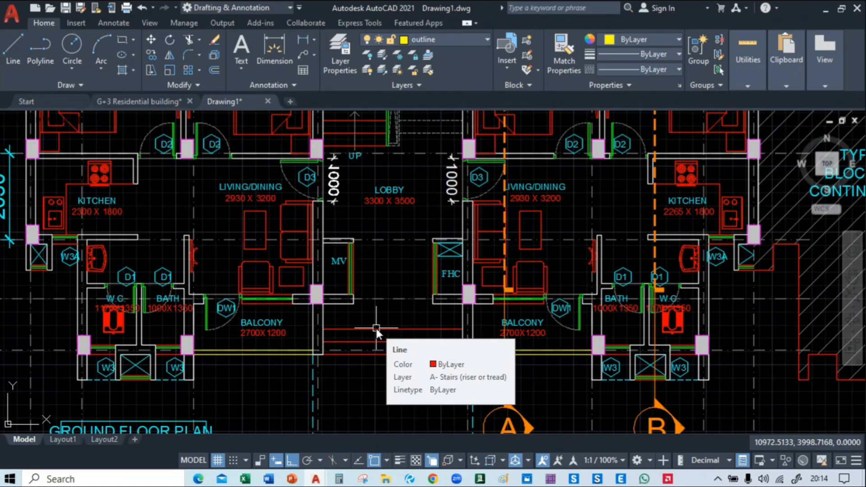
Examine the staircase and the upper bedroom projections beside the W1 windows in the ground floor plan
{"action": "middle_click_drag", "start_coordinate": [382, 138], "coordinate": [434, 329]}
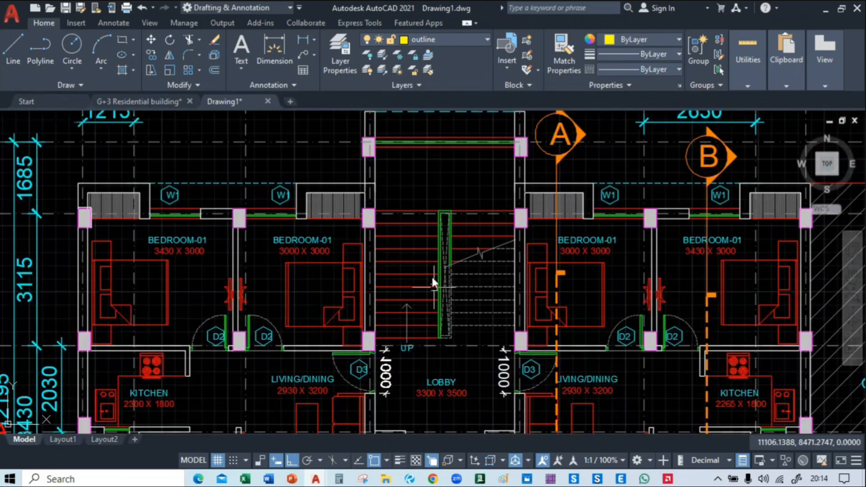
{"action": "middle_click_drag", "start_coordinate": [107, 208], "coordinate": [329, 285]}
{"action": "scroll", "coordinate": [383, 190], "scroll_direction": "up", "scroll_amount": 4}
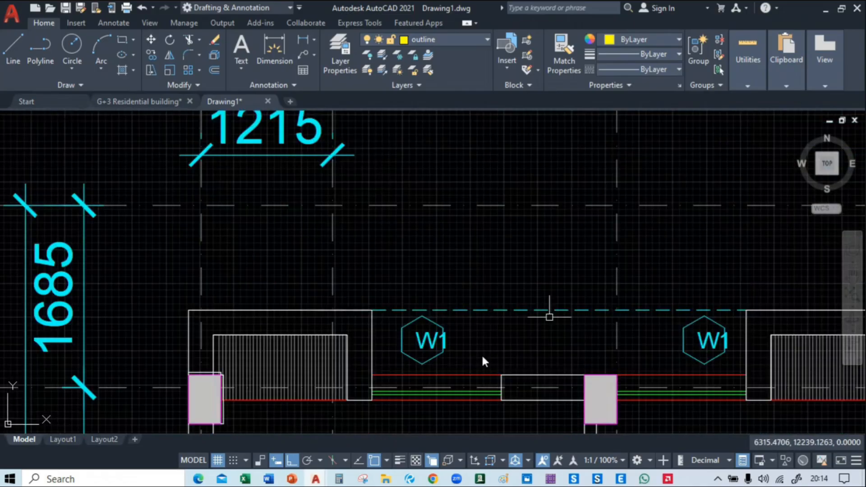
{"action": "middle_click_drag", "start_coordinate": [484, 361], "coordinate": [470, 258]}
{"action": "scroll", "coordinate": [611, 295], "scroll_direction": "down", "scroll_amount": 4}
{"action": "mouse_move", "coordinate": [686, 311]}
{"action": "middle_mouse_down"}
{"action": "mouse_move", "coordinate": [203, 283]}
{"action": "mouse_move", "coordinate": [358, 288]}
{"action": "mouse_move", "coordinate": [386, 359]}
{"action": "mouse_move", "coordinate": [370, 299]}
{"action": "middle_mouse_up"}
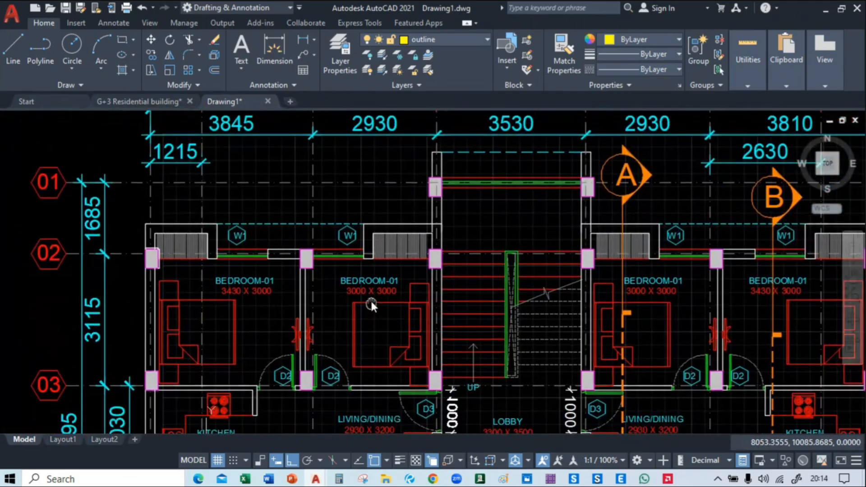
{"action": "mouse_move", "coordinate": [300, 356]}
{"action": "middle_mouse_down"}
{"action": "mouse_move", "coordinate": [379, 407]}
{"action": "mouse_move", "coordinate": [181, 363]}
{"action": "middle_mouse_up"}
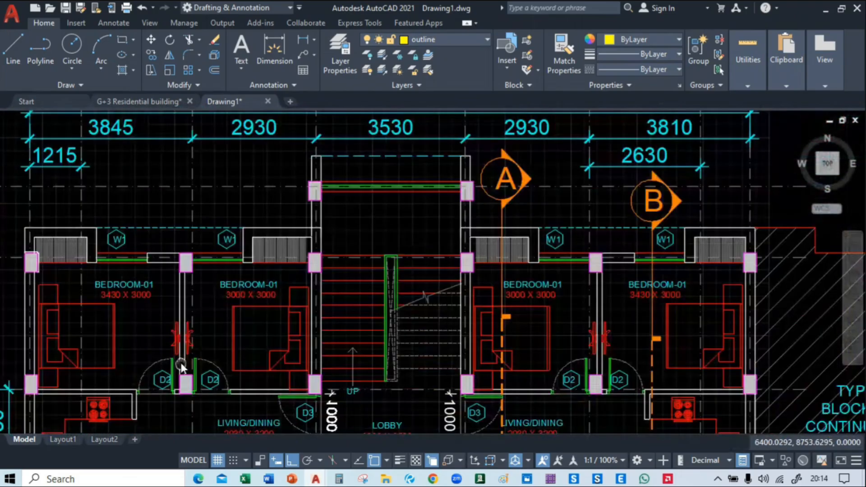
{"action": "scroll", "coordinate": [419, 279], "scroll_direction": "down", "scroll_amount": 2}
Compare the ground floor plan with the adjacent blue framing plan, checking the walls and columns around both left-hand BEDROOM-01 rooms
{"action": "middle_click_drag", "start_coordinate": [538, 233], "coordinate": [303, 231]}
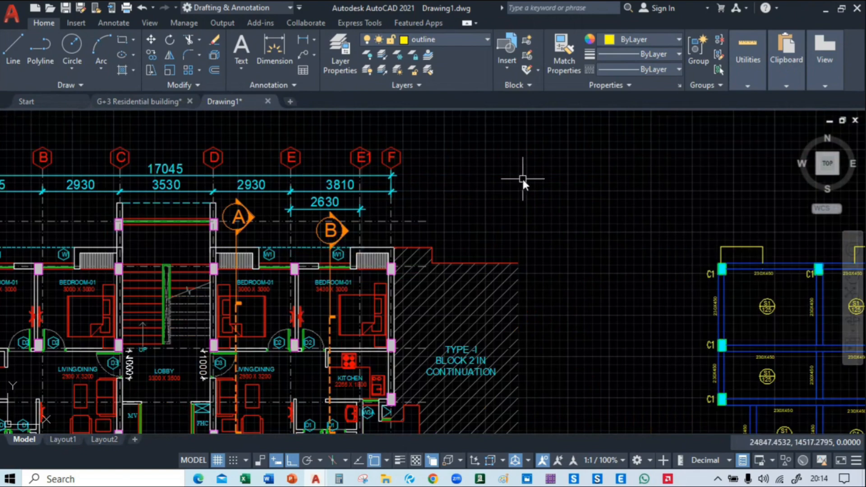
{"action": "middle_click_drag", "start_coordinate": [522, 179], "coordinate": [409, 189]}
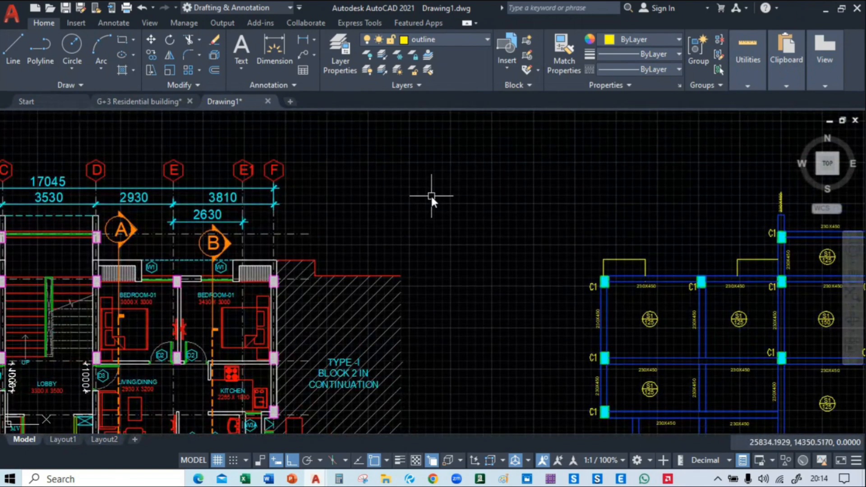
{"action": "mouse_move", "coordinate": [449, 261]}
{"action": "middle_mouse_down"}
{"action": "mouse_move", "coordinate": [416, 265]}
{"action": "mouse_move", "coordinate": [750, 263]}
{"action": "mouse_move", "coordinate": [677, 246]}
{"action": "middle_mouse_up"}
{"action": "scroll", "coordinate": [38, 258], "scroll_direction": "up", "scroll_amount": 3}
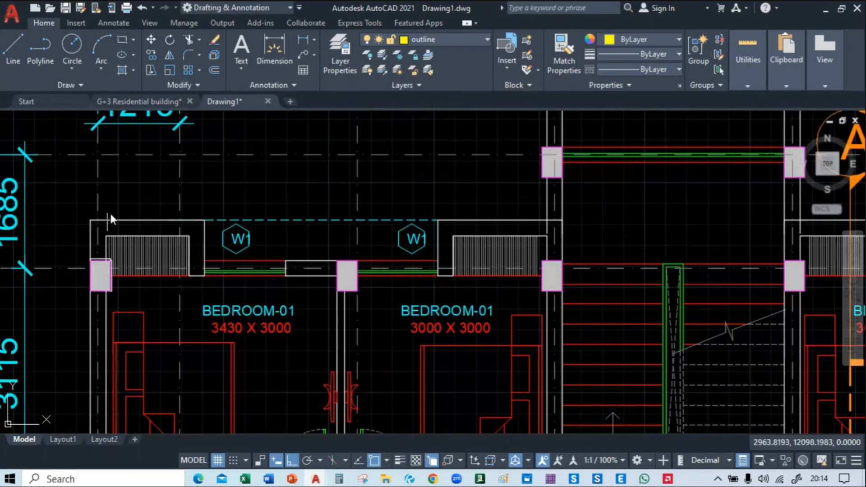
{"action": "middle_click_drag", "start_coordinate": [110, 214], "coordinate": [184, 271]}
{"action": "middle_click_drag", "start_coordinate": [248, 315], "coordinate": [231, 173]}
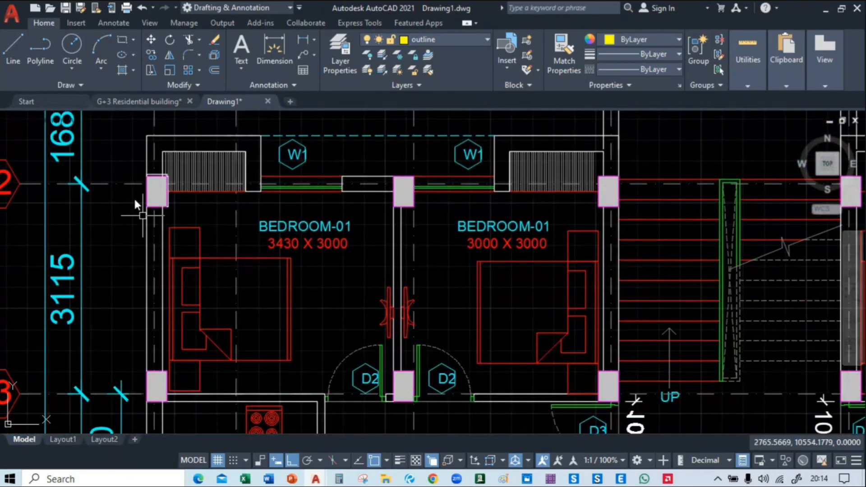
{"action": "middle_click_drag", "start_coordinate": [373, 186], "coordinate": [374, 230]}
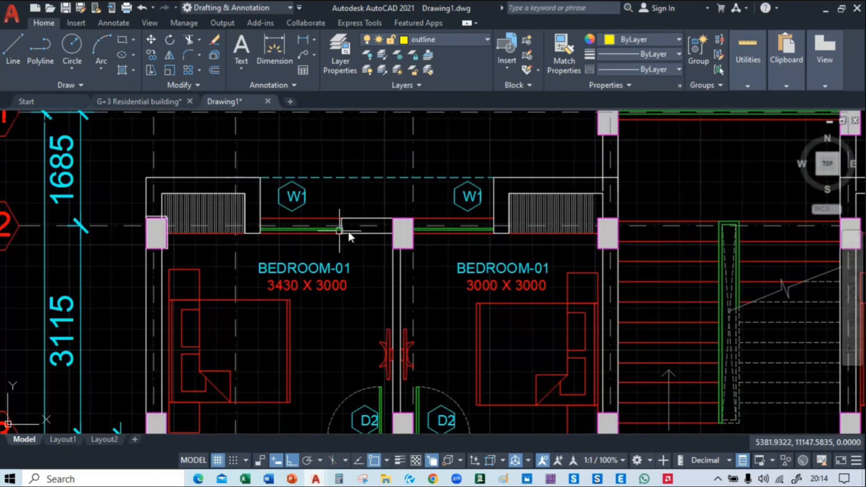
Switch to File Explorer and go back from the G+3 Residential building folder to the root of the E: drive
{"action": "mouse_move", "coordinate": [386, 479]}
{"action": "left_click", "coordinate": [372, 416]}
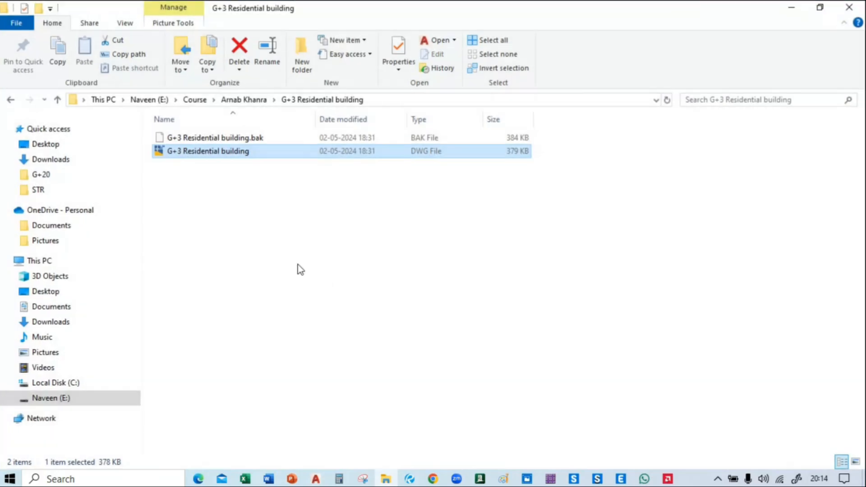
{"action": "left_click", "coordinate": [11, 100]}
{"action": "left_click", "coordinate": [11, 99]}
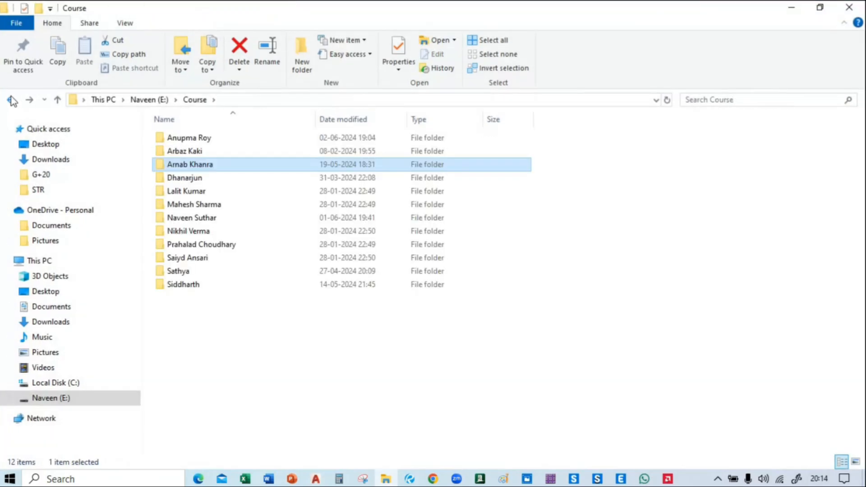
{"action": "left_click", "coordinate": [11, 100]}
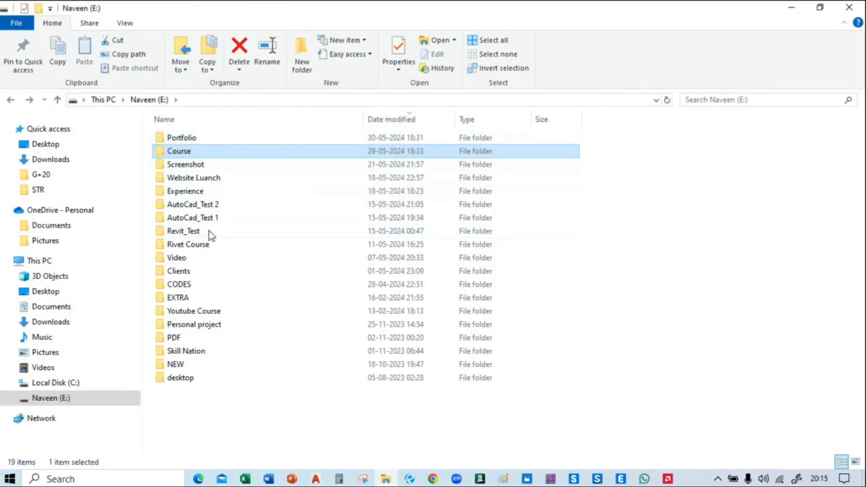
Open the project information drawing from Experience > NSCON ENGINEERING LLP > all projects in AutoCAD and close the dense hatch prompt without choosing an option
{"action": "double_click", "coordinate": [209, 191]}
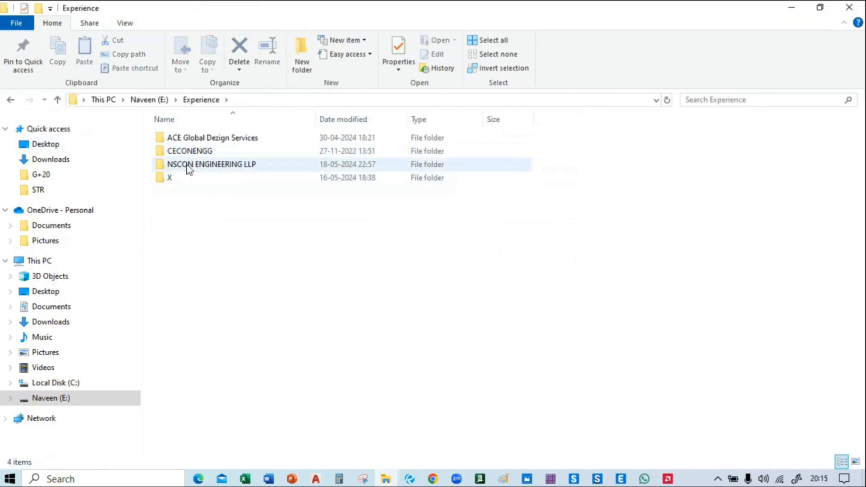
{"action": "double_click", "coordinate": [188, 167]}
{"action": "double_click", "coordinate": [203, 150]}
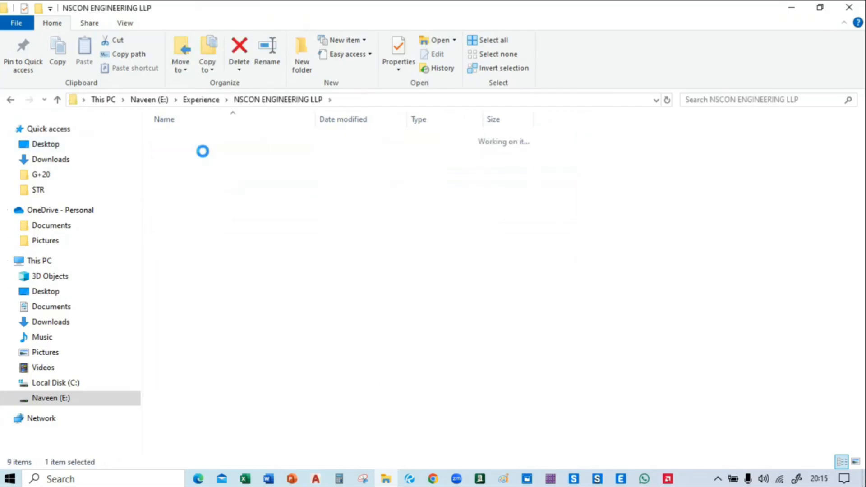
{"action": "key", "text": "alt+Left"}
{"action": "double_click", "coordinate": [221, 138]}
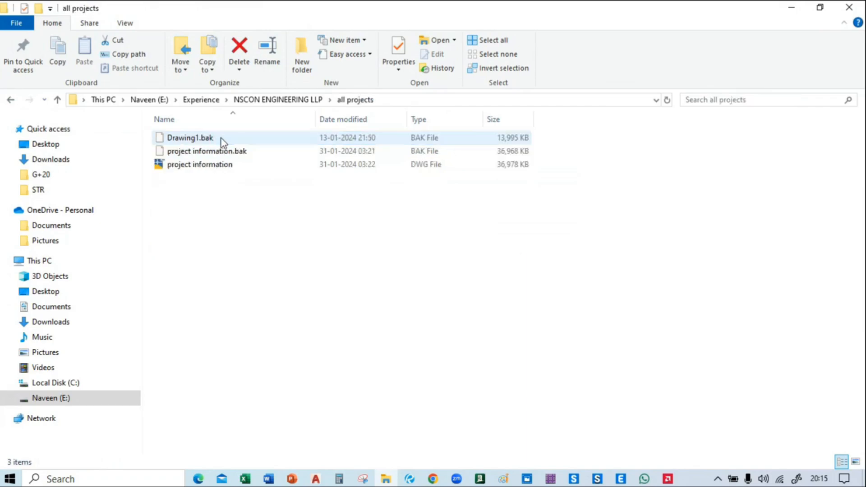
{"action": "double_click", "coordinate": [216, 165]}
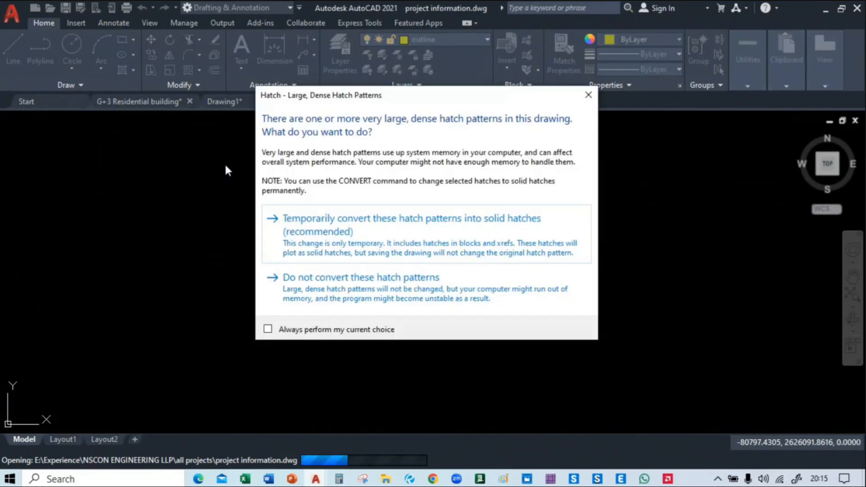
{"action": "left_click", "coordinate": [588, 95]}
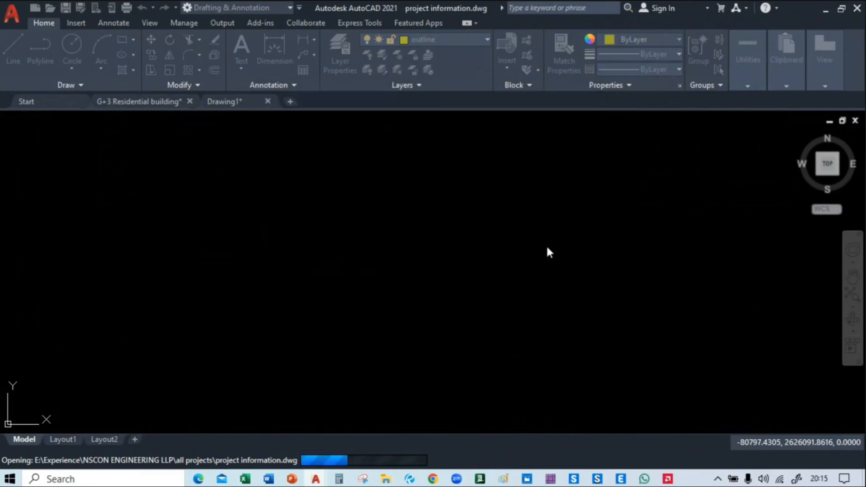
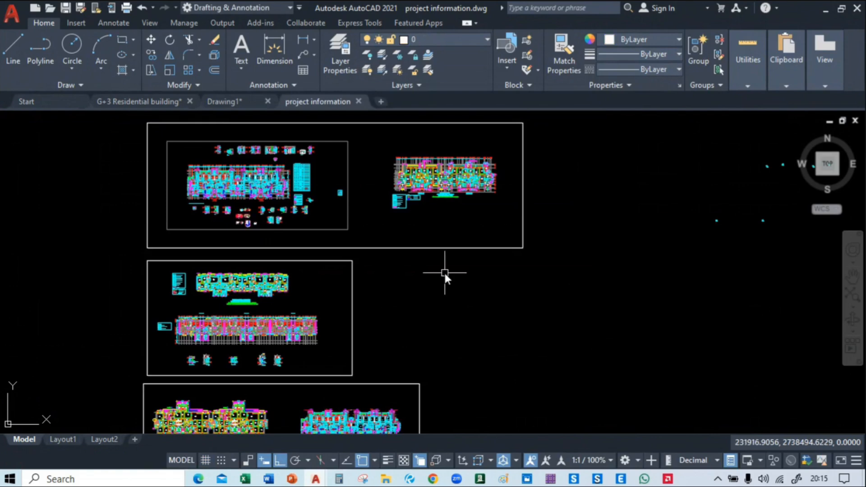
Survey the framed project layouts from the top of the drawing down to the lowest project
{"action": "middle_click_drag", "start_coordinate": [470, 339], "coordinate": [502, 49]}
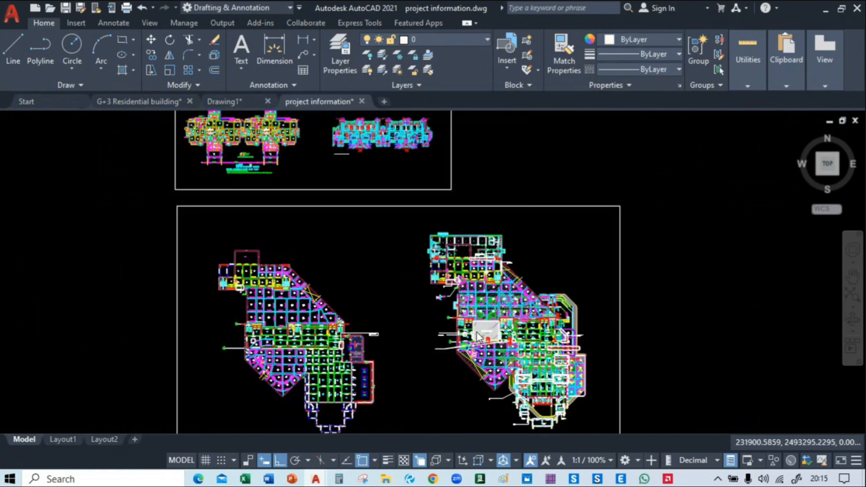
{"action": "scroll", "coordinate": [477, 326], "scroll_direction": "down", "scroll_amount": 2}
{"action": "middle_click_drag", "start_coordinate": [463, 375], "coordinate": [452, 122]}
{"action": "middle_click_drag", "start_coordinate": [465, 382], "coordinate": [462, 126]}
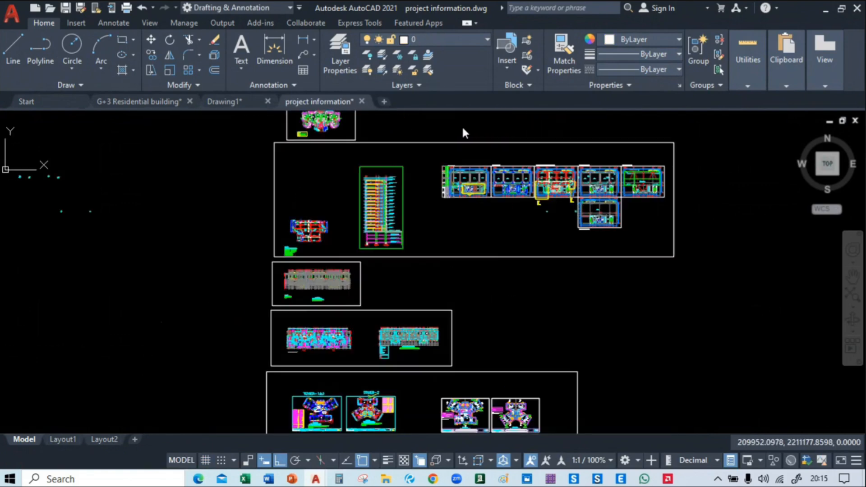
{"action": "mouse_move", "coordinate": [468, 358]}
{"action": "middle_mouse_down"}
{"action": "mouse_move", "coordinate": [462, 162]}
{"action": "mouse_move", "coordinate": [446, 50]}
{"action": "middle_mouse_up"}
{"action": "scroll", "coordinate": [486, 318], "scroll_direction": "down", "scroll_amount": 2}
{"action": "middle_click_drag", "start_coordinate": [487, 339], "coordinate": [460, 58]}
{"action": "middle_click_drag", "start_coordinate": [465, 331], "coordinate": [466, 38]}
{"action": "middle_click_drag", "start_coordinate": [472, 364], "coordinate": [472, 85]}
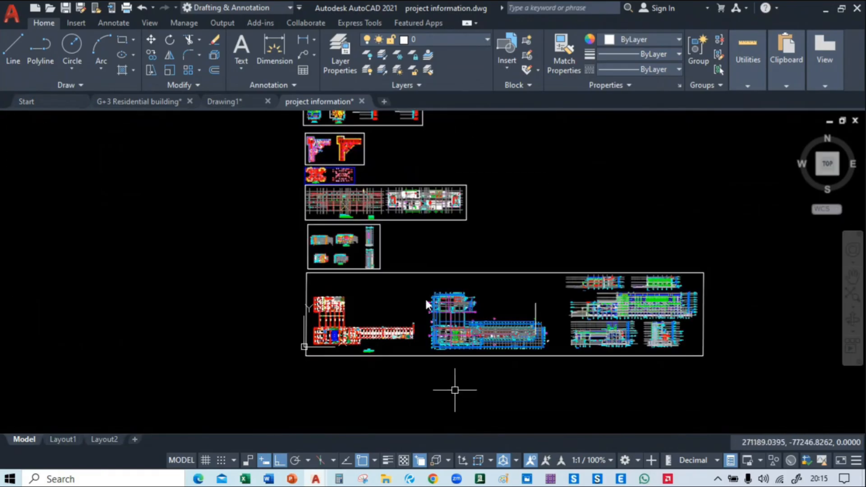
Examine the lowest project's second floor framing plan around the ramp corridor, auditorium stage, beams and C31 columns
{"action": "middle_click_drag", "start_coordinate": [425, 297], "coordinate": [404, 212]}
{"action": "scroll", "coordinate": [305, 242], "scroll_direction": "up", "scroll_amount": 8}
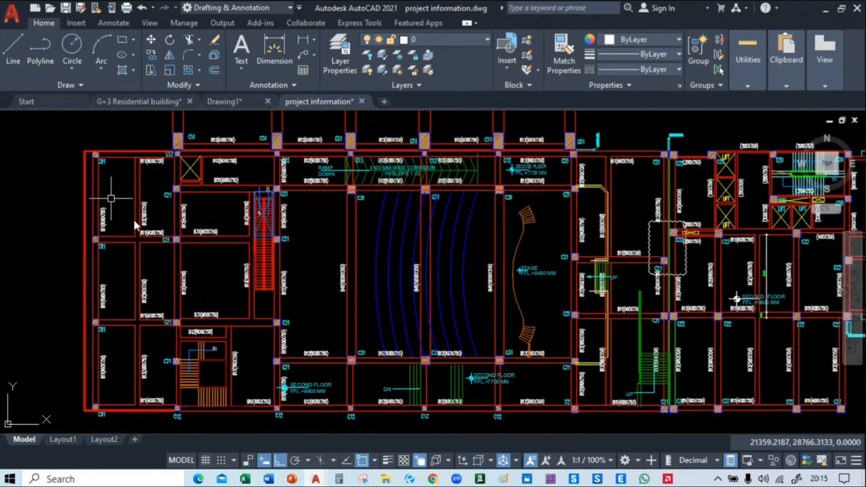
{"action": "mouse_move", "coordinate": [110, 198]}
{"action": "middle_mouse_down"}
{"action": "mouse_move", "coordinate": [192, 281]}
{"action": "mouse_move", "coordinate": [133, 237]}
{"action": "mouse_move", "coordinate": [38, 294]}
{"action": "middle_mouse_up"}
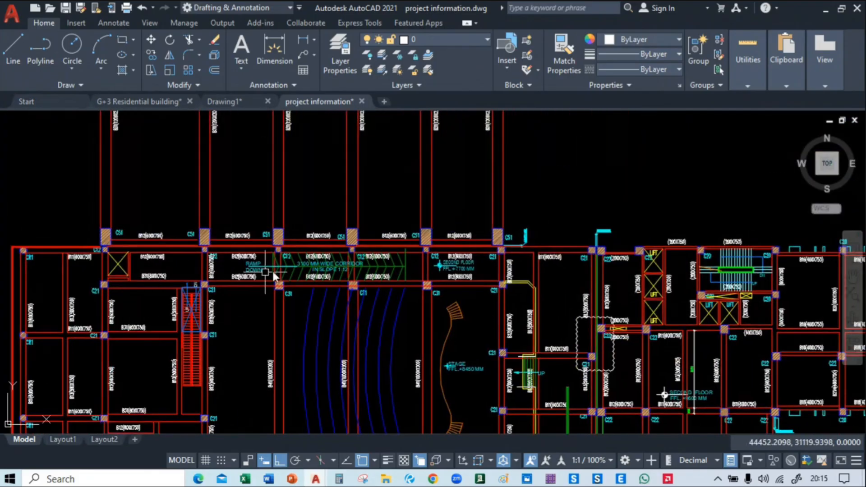
{"action": "middle_click_drag", "start_coordinate": [272, 269], "coordinate": [316, 226]}
{"action": "scroll", "coordinate": [316, 236], "scroll_direction": "up", "scroll_amount": 4}
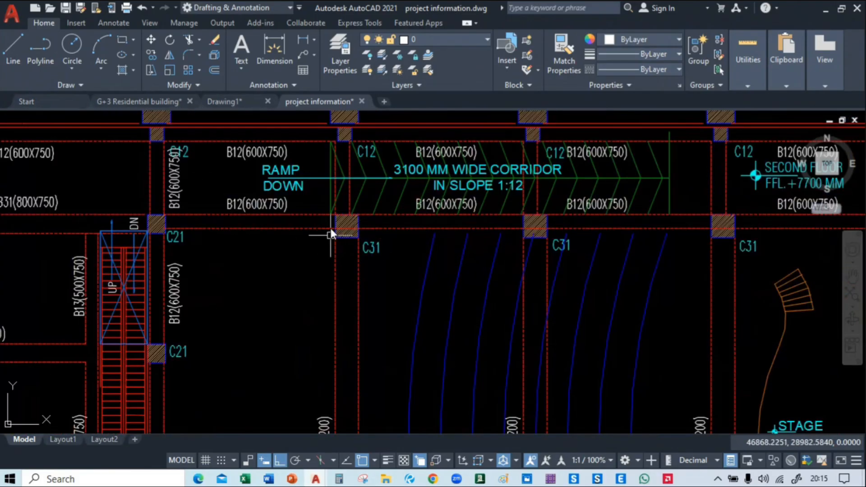
{"action": "middle_click_drag", "start_coordinate": [762, 214], "coordinate": [316, 216]}
{"action": "mouse_move", "coordinate": [418, 219]}
{"action": "middle_mouse_down"}
{"action": "mouse_move", "coordinate": [564, 387]}
{"action": "mouse_move", "coordinate": [199, 242]}
{"action": "mouse_move", "coordinate": [365, 330]}
{"action": "mouse_move", "coordinate": [370, 360]}
{"action": "mouse_move", "coordinate": [781, 286]}
{"action": "middle_mouse_up"}
Inspect the B31 long-span beams and the C51 columns linking the two blocks of the framing plan
{"action": "middle_click_drag", "start_coordinate": [261, 191], "coordinate": [244, 267]}
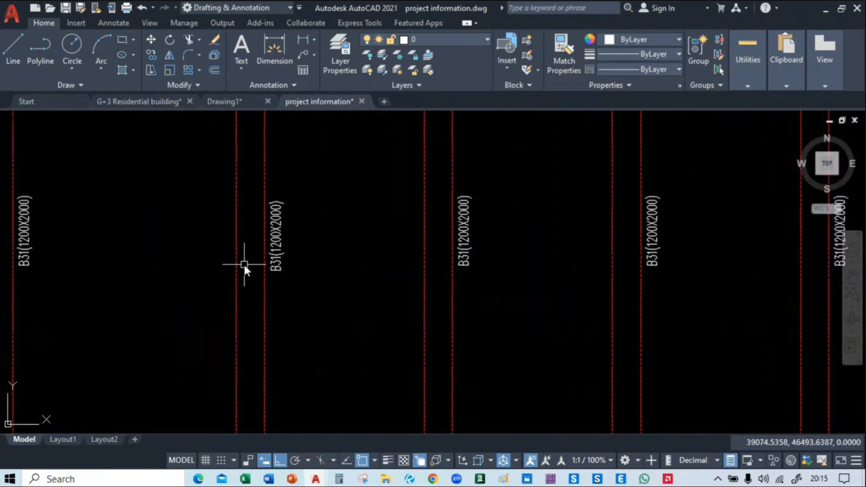
{"action": "scroll", "coordinate": [243, 266], "scroll_direction": "down", "scroll_amount": 5}
{"action": "middle_click_drag", "start_coordinate": [274, 178], "coordinate": [354, 377]}
{"action": "mouse_move", "coordinate": [289, 193]}
{"action": "middle_mouse_down"}
{"action": "mouse_move", "coordinate": [298, 279]}
{"action": "mouse_move", "coordinate": [302, 104]}
{"action": "middle_mouse_up"}
{"action": "mouse_move", "coordinate": [259, 219]}
{"action": "middle_mouse_down"}
{"action": "mouse_move", "coordinate": [319, 59]}
{"action": "mouse_move", "coordinate": [322, 106]}
{"action": "middle_mouse_up"}
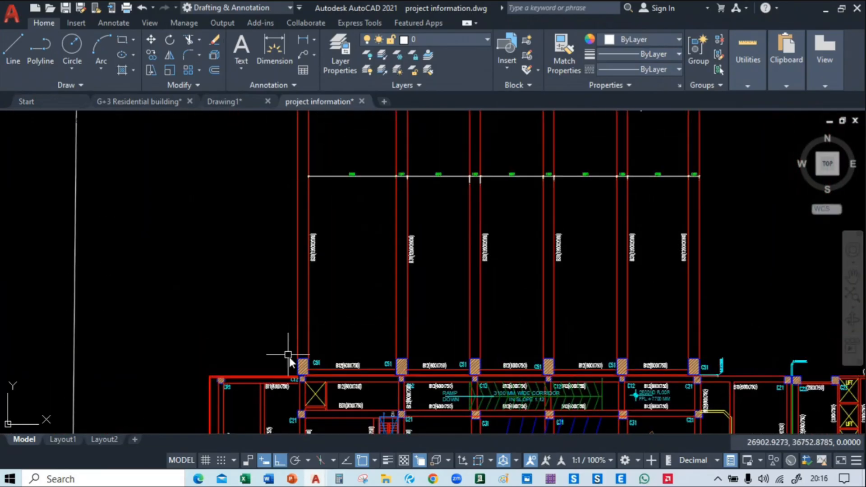
{"action": "middle_click_drag", "start_coordinate": [318, 242], "coordinate": [294, 304]}
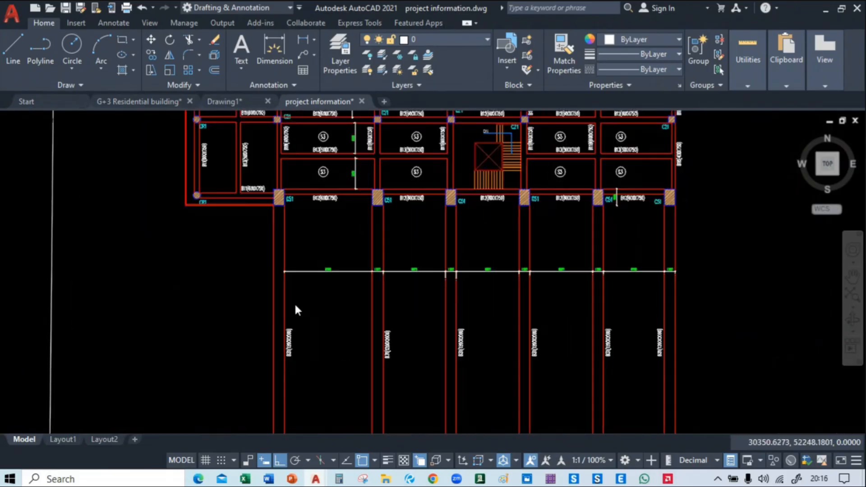
{"action": "middle_click_drag", "start_coordinate": [309, 266], "coordinate": [242, 158]}
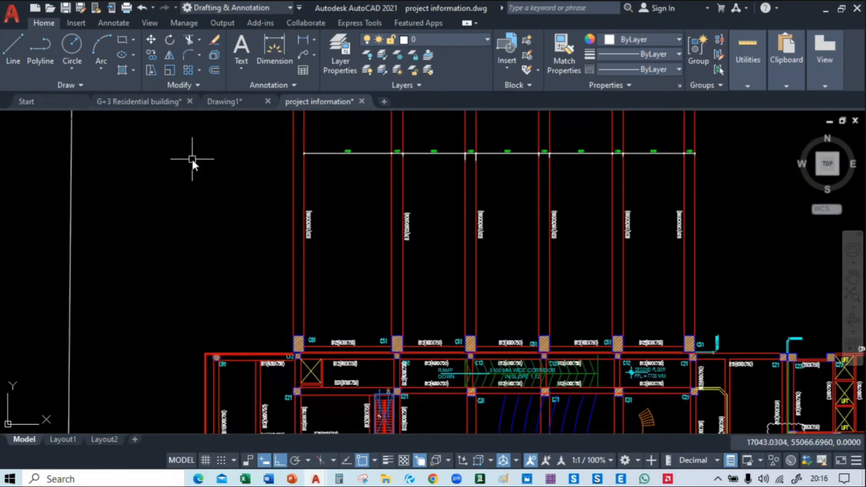
{"action": "scroll", "coordinate": [194, 162], "scroll_direction": "down", "scroll_amount": 5}
Examine the matching ground floor plan from the gap between the blocks to the plumbing shafts along the open office
{"action": "scroll", "coordinate": [369, 195], "scroll_direction": "up", "scroll_amount": 1}
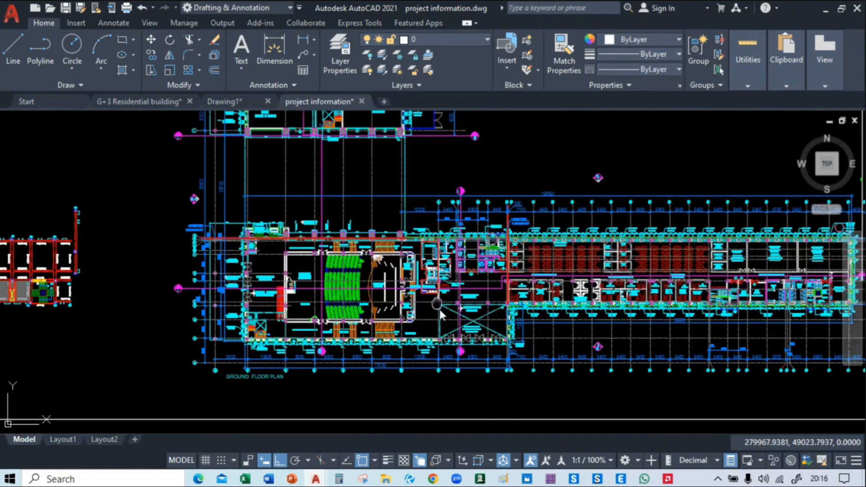
{"action": "mouse_move", "coordinate": [437, 304]}
{"action": "middle_mouse_down"}
{"action": "mouse_move", "coordinate": [439, 319]}
{"action": "mouse_move", "coordinate": [396, 251]}
{"action": "middle_mouse_up"}
{"action": "scroll", "coordinate": [387, 309], "scroll_direction": "up", "scroll_amount": 2}
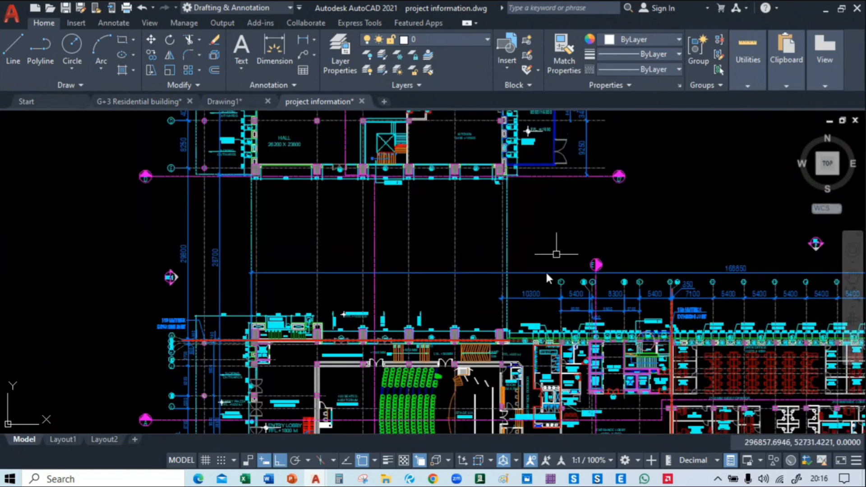
{"action": "middle_click_drag", "start_coordinate": [367, 215], "coordinate": [116, 214]}
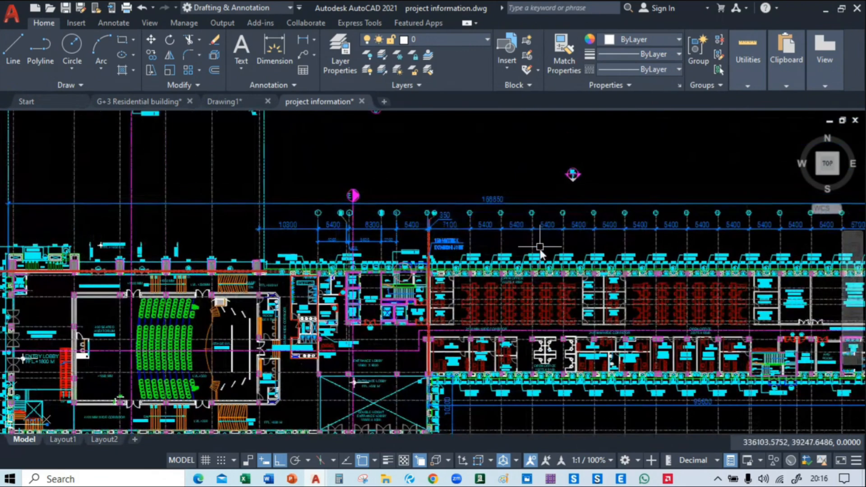
{"action": "scroll", "coordinate": [467, 233], "scroll_direction": "up", "scroll_amount": 2}
{"action": "scroll", "coordinate": [344, 240], "scroll_direction": "up", "scroll_amount": 6}
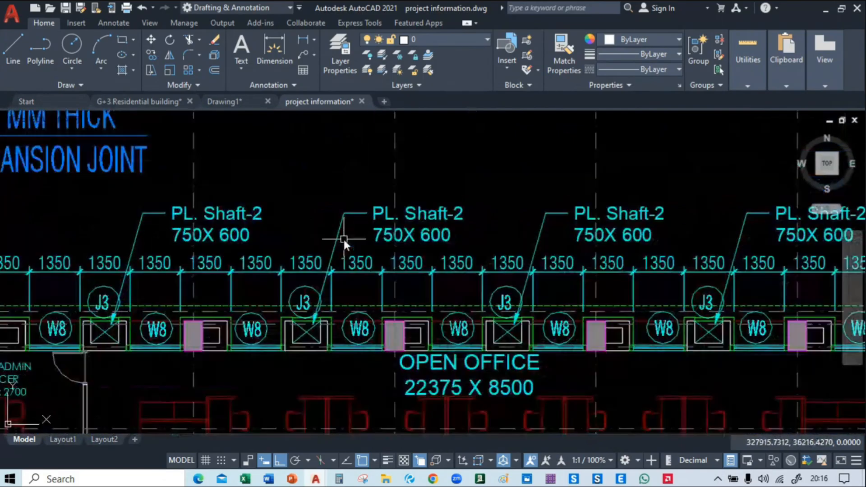
{"action": "middle_click_drag", "start_coordinate": [268, 184], "coordinate": [357, 251]}
Inspect the expansion joint beside grid 10 and the grid spacings on either side of it in the ground floor plan
{"action": "scroll", "coordinate": [357, 251], "scroll_direction": "down", "scroll_amount": 2}
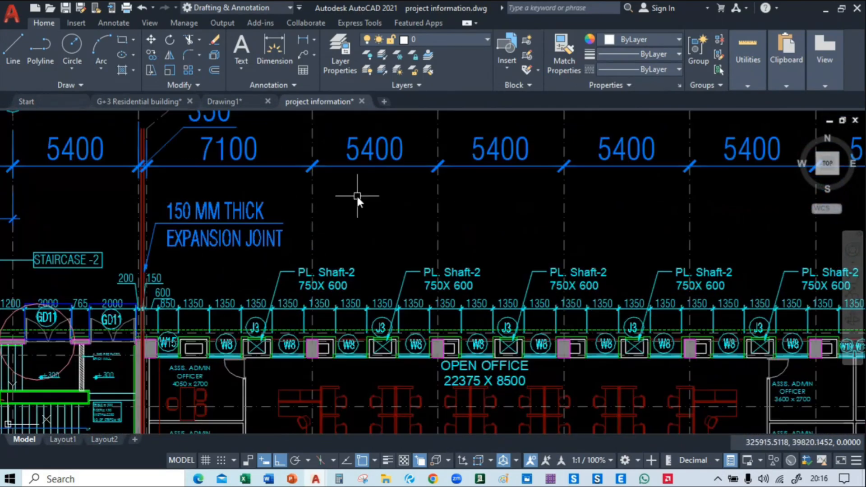
{"action": "middle_click_drag", "start_coordinate": [357, 196], "coordinate": [362, 201]}
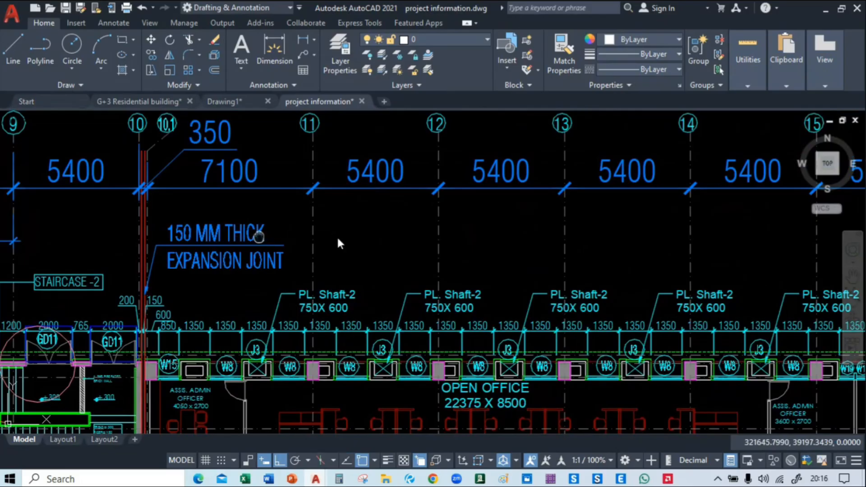
{"action": "middle_click_drag", "start_coordinate": [259, 237], "coordinate": [347, 237]}
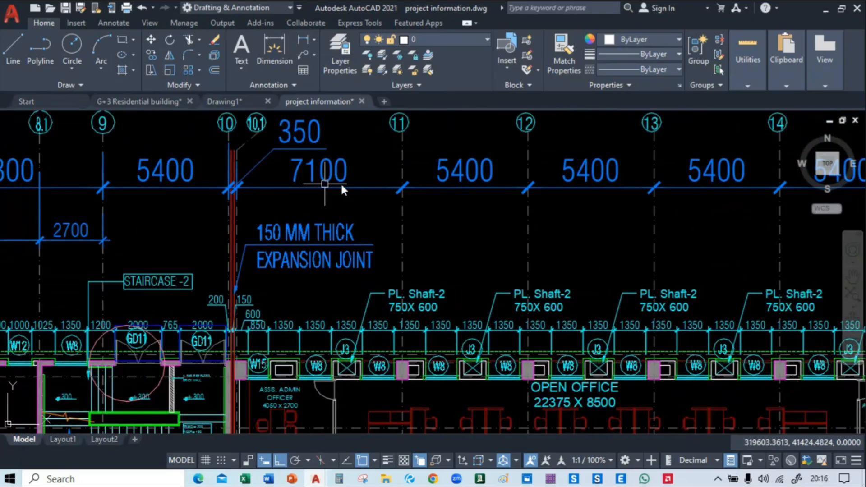
{"action": "mouse_move", "coordinate": [518, 234]}
{"action": "middle_mouse_down"}
{"action": "mouse_move", "coordinate": [514, 169]}
{"action": "mouse_move", "coordinate": [276, 243]}
{"action": "middle_mouse_up"}
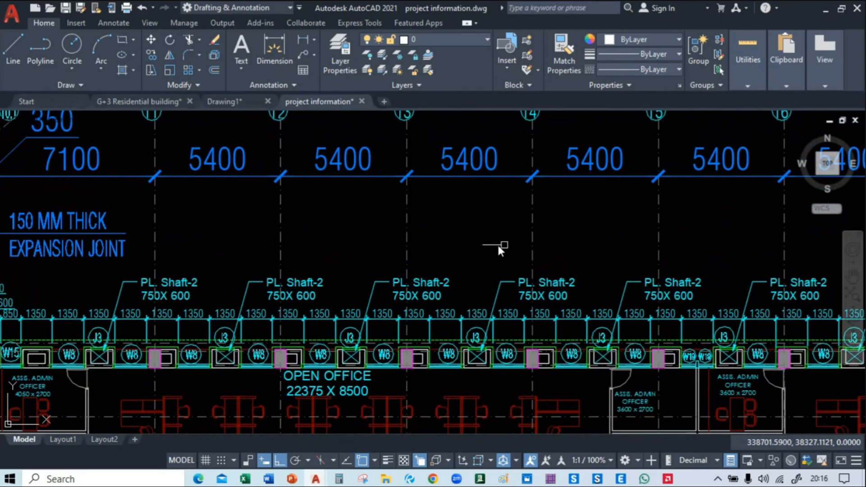
{"action": "mouse_move", "coordinate": [501, 245]}
{"action": "middle_mouse_down"}
{"action": "mouse_move", "coordinate": [262, 239]}
{"action": "mouse_move", "coordinate": [120, 248]}
{"action": "middle_mouse_up"}
{"action": "mouse_move", "coordinate": [608, 258]}
{"action": "middle_mouse_down"}
{"action": "mouse_move", "coordinate": [405, 238]}
{"action": "mouse_move", "coordinate": [249, 251]}
{"action": "mouse_move", "coordinate": [717, 366]}
{"action": "mouse_move", "coordinate": [862, 343]}
{"action": "mouse_move", "coordinate": [865, 316]}
{"action": "middle_mouse_up"}
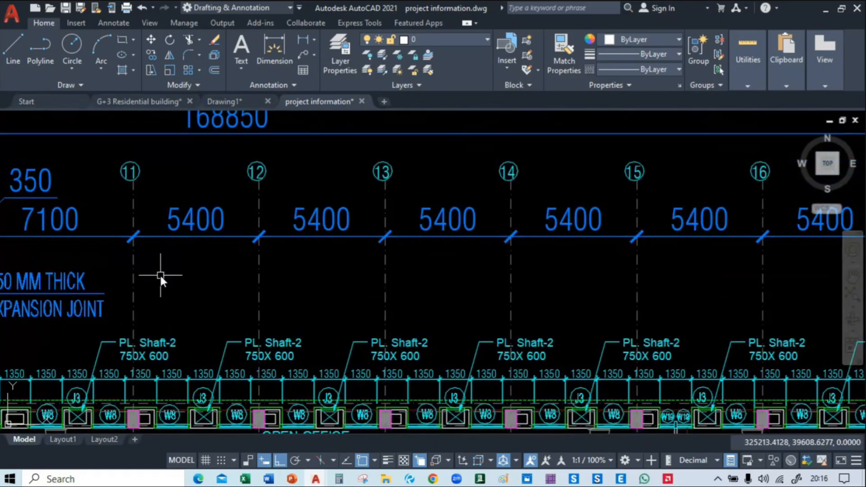
{"action": "middle_click_drag", "start_coordinate": [160, 274], "coordinate": [528, 292]}
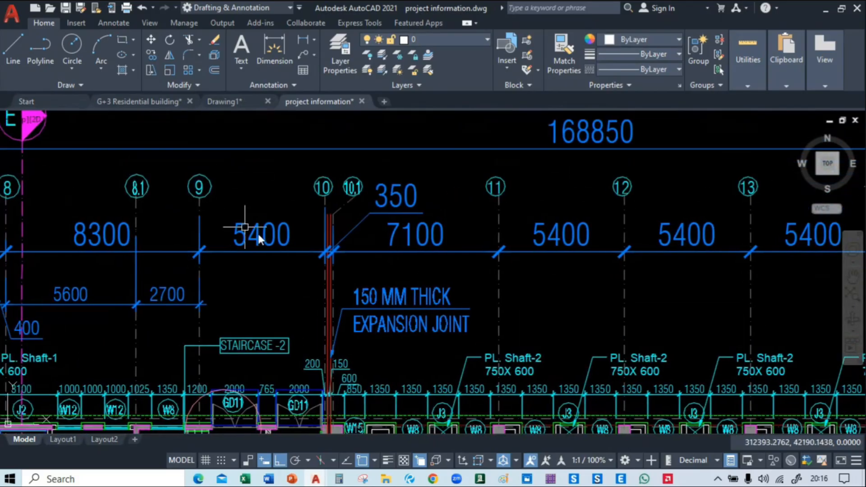
Examine the double columns at grid 17 beside the open office and follow the grid along the office wing
{"action": "mouse_move", "coordinate": [563, 314]}
{"action": "middle_mouse_down"}
{"action": "mouse_move", "coordinate": [279, 196]}
{"action": "mouse_move", "coordinate": [144, 77]}
{"action": "middle_mouse_up"}
{"action": "mouse_move", "coordinate": [644, 292]}
{"action": "middle_mouse_down"}
{"action": "mouse_move", "coordinate": [116, 239]}
{"action": "mouse_move", "coordinate": [72, 181]}
{"action": "middle_mouse_up"}
{"action": "mouse_move", "coordinate": [604, 235]}
{"action": "middle_mouse_down"}
{"action": "mouse_move", "coordinate": [659, 325]}
{"action": "mouse_move", "coordinate": [660, 289]}
{"action": "middle_mouse_up"}
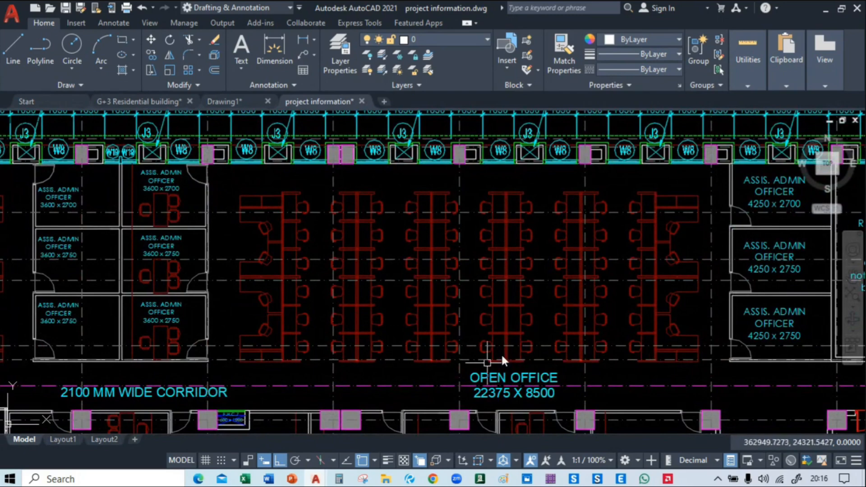
{"action": "mouse_move", "coordinate": [312, 244]}
{"action": "middle_mouse_down"}
{"action": "mouse_move", "coordinate": [319, 181]}
{"action": "mouse_move", "coordinate": [353, 132]}
{"action": "mouse_move", "coordinate": [410, 158]}
{"action": "mouse_move", "coordinate": [408, 313]}
{"action": "mouse_move", "coordinate": [329, 379]}
{"action": "mouse_move", "coordinate": [346, 431]}
{"action": "mouse_move", "coordinate": [343, 465]}
{"action": "middle_mouse_up"}
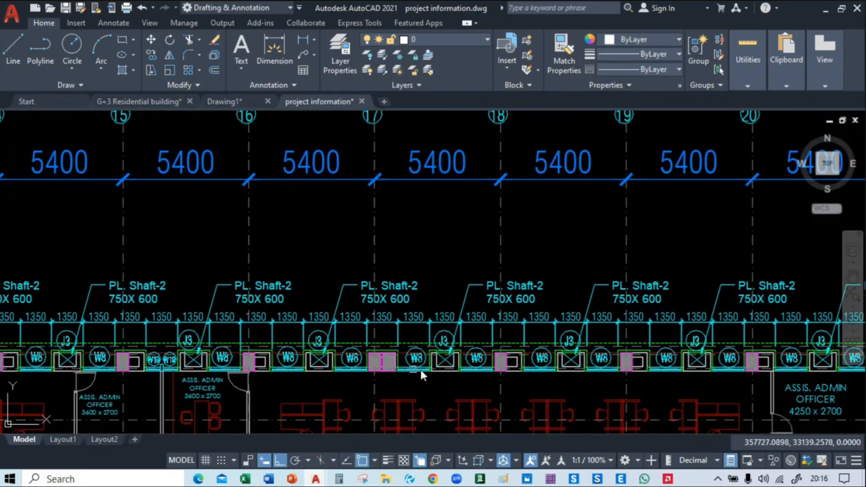
{"action": "mouse_move", "coordinate": [575, 370]}
{"action": "middle_mouse_down"}
{"action": "mouse_move", "coordinate": [185, 309]}
{"action": "mouse_move", "coordinate": [97, 305]}
{"action": "middle_mouse_up"}
{"action": "middle_click_drag", "start_coordinate": [631, 263], "coordinate": [165, 286]}
Review the whole office wing, the 400-seat auditorium and the entrance lobby in the ground floor plan
{"action": "scroll", "coordinate": [398, 221], "scroll_direction": "down", "scroll_amount": 6}
{"action": "mouse_move", "coordinate": [364, 307]}
{"action": "middle_mouse_down"}
{"action": "mouse_move", "coordinate": [461, 293]}
{"action": "mouse_move", "coordinate": [859, 289]}
{"action": "middle_mouse_up"}
{"action": "middle_click_drag", "start_coordinate": [314, 235], "coordinate": [339, 238]}
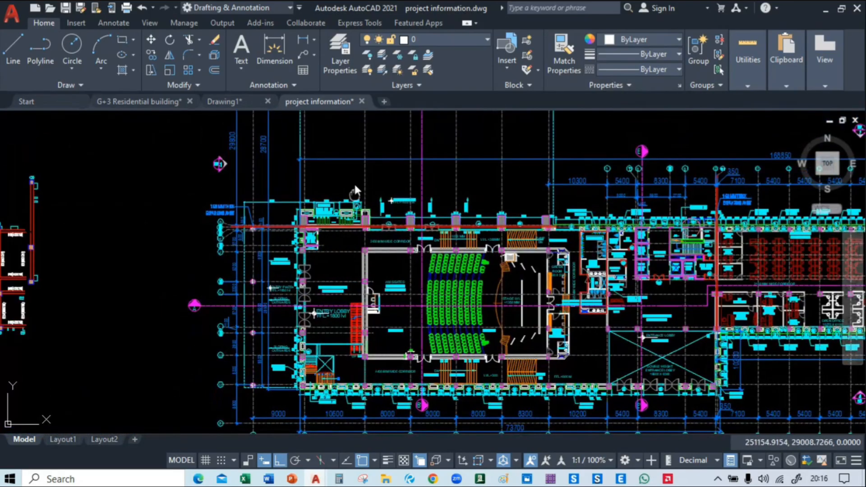
{"action": "middle_click_drag", "start_coordinate": [354, 182], "coordinate": [361, 115]}
{"action": "scroll", "coordinate": [384, 148], "scroll_direction": "up", "scroll_amount": 5}
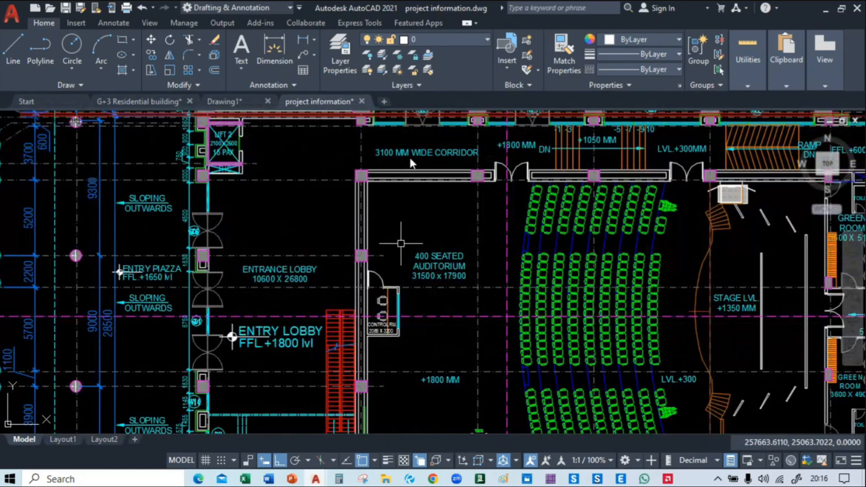
{"action": "middle_click_drag", "start_coordinate": [474, 406], "coordinate": [475, 264]}
{"action": "scroll", "coordinate": [379, 257], "scroll_direction": "down", "scroll_amount": 4}
{"action": "scroll", "coordinate": [256, 245], "scroll_direction": "down", "scroll_amount": 2}
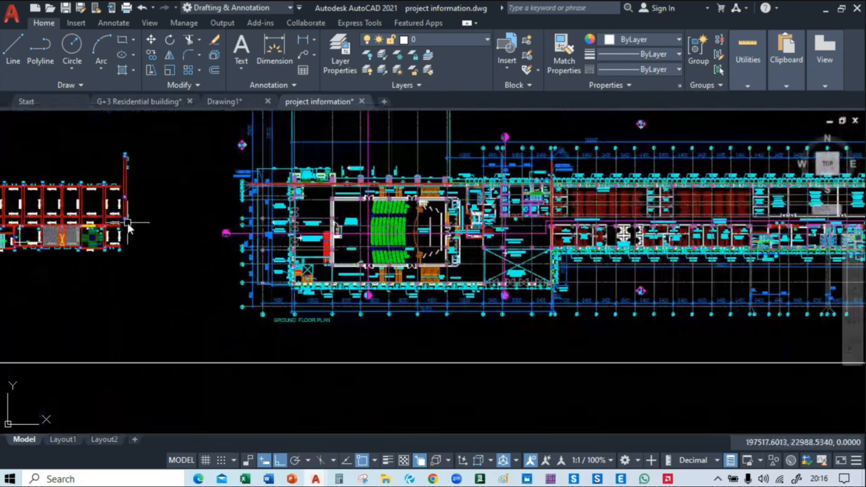
Browse the project layouts above the auditorium project, including the tower floor plans and their framing plans
{"action": "scroll", "coordinate": [126, 223], "scroll_direction": "down", "scroll_amount": 2}
{"action": "mouse_move", "coordinate": [137, 192]}
{"action": "middle_mouse_down"}
{"action": "mouse_move", "coordinate": [344, 309]}
{"action": "mouse_move", "coordinate": [646, 401]}
{"action": "middle_mouse_up"}
{"action": "middle_click_drag", "start_coordinate": [475, 233], "coordinate": [497, 335]}
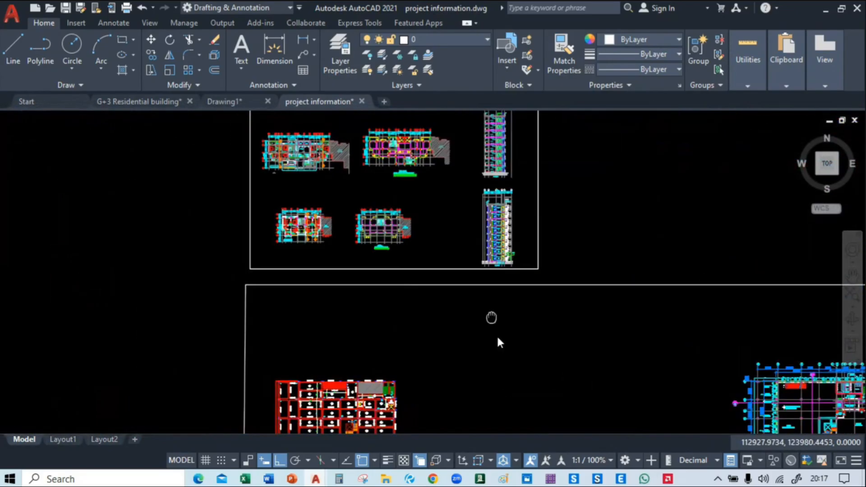
{"action": "middle_click_drag", "start_coordinate": [282, 126], "coordinate": [308, 203]}
{"action": "scroll", "coordinate": [447, 199], "scroll_direction": "up", "scroll_amount": 4}
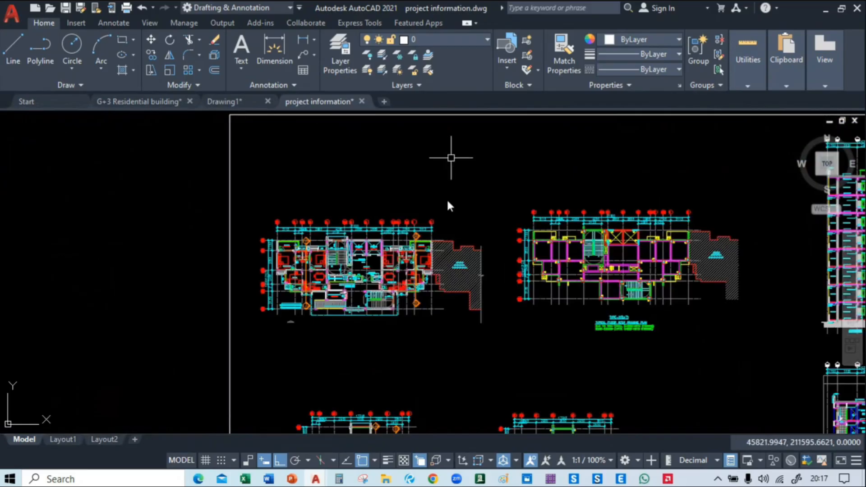
{"action": "middle_click_drag", "start_coordinate": [447, 199], "coordinate": [341, 282]}
{"action": "scroll", "coordinate": [322, 337], "scroll_direction": "down", "scroll_amount": 3}
{"action": "scroll", "coordinate": [314, 225], "scroll_direction": "down", "scroll_amount": 2}
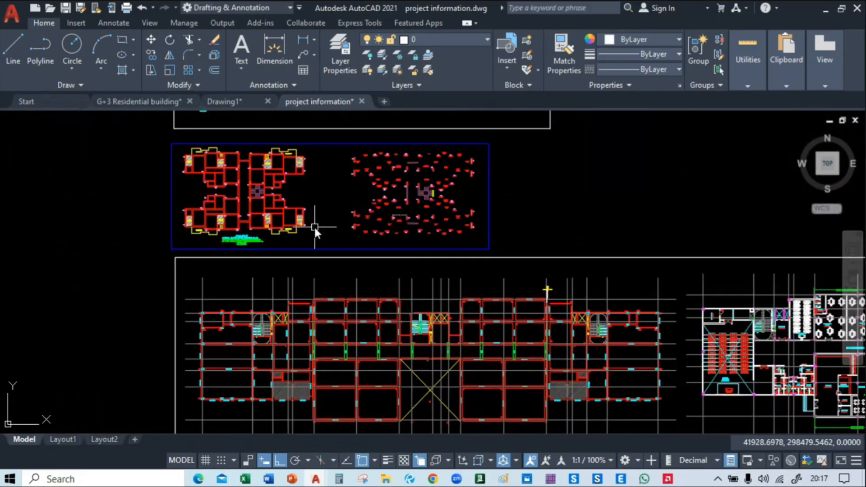
{"action": "middle_click_drag", "start_coordinate": [314, 226], "coordinate": [427, 452]}
{"action": "middle_click_drag", "start_coordinate": [438, 294], "coordinate": [436, 473]}
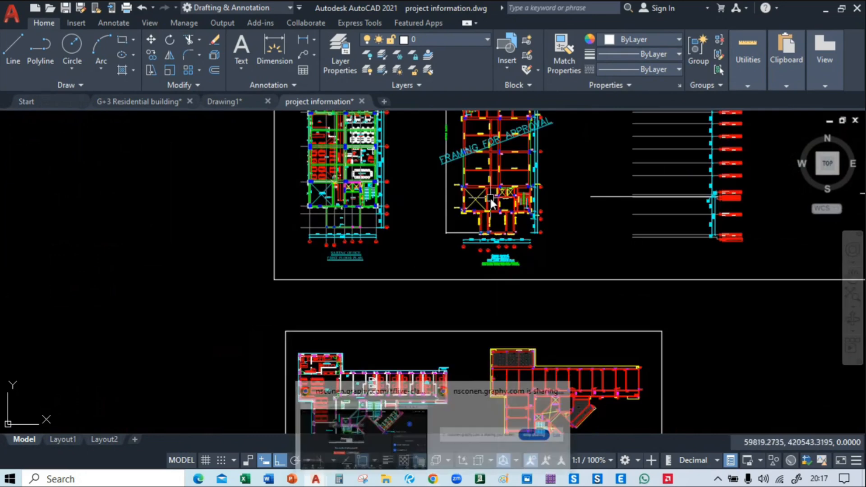
Compare the boys hostel ground floor plan with its adjacent framing plan, checking the rooms, columns and staircase area
{"action": "mouse_move", "coordinate": [467, 220]}
{"action": "middle_mouse_down"}
{"action": "mouse_move", "coordinate": [482, 356]}
{"action": "mouse_move", "coordinate": [413, 39]}
{"action": "middle_mouse_up"}
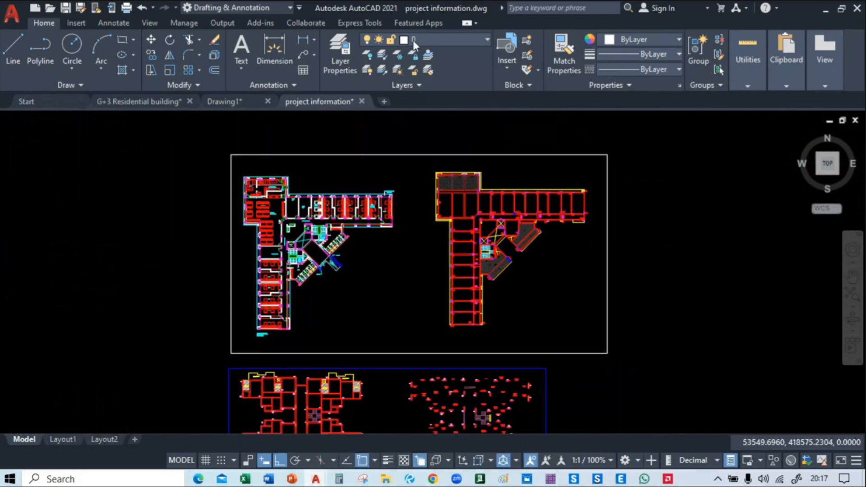
{"action": "scroll", "coordinate": [270, 359], "scroll_direction": "up", "scroll_amount": 4}
{"action": "scroll", "coordinate": [272, 362], "scroll_direction": "up", "scroll_amount": 4}
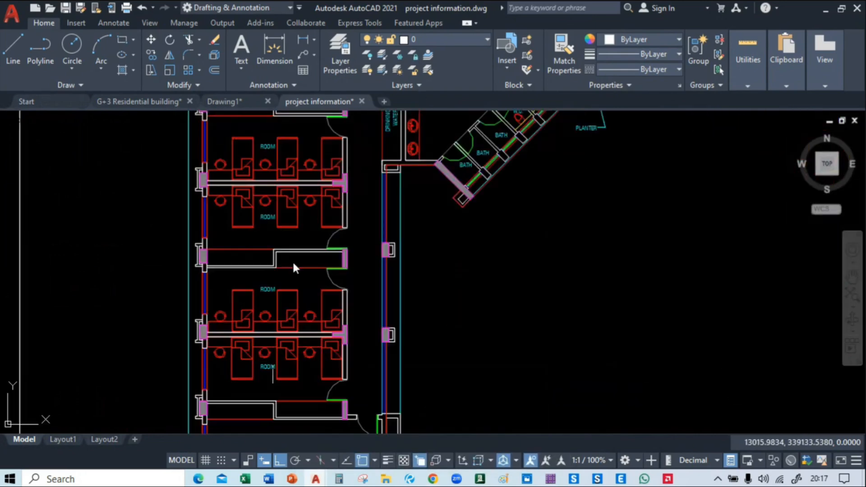
{"action": "mouse_move", "coordinate": [292, 261]}
{"action": "middle_mouse_down"}
{"action": "mouse_move", "coordinate": [321, 158]}
{"action": "mouse_move", "coordinate": [49, 304]}
{"action": "middle_mouse_up"}
{"action": "scroll", "coordinate": [225, 306], "scroll_direction": "down", "scroll_amount": 3}
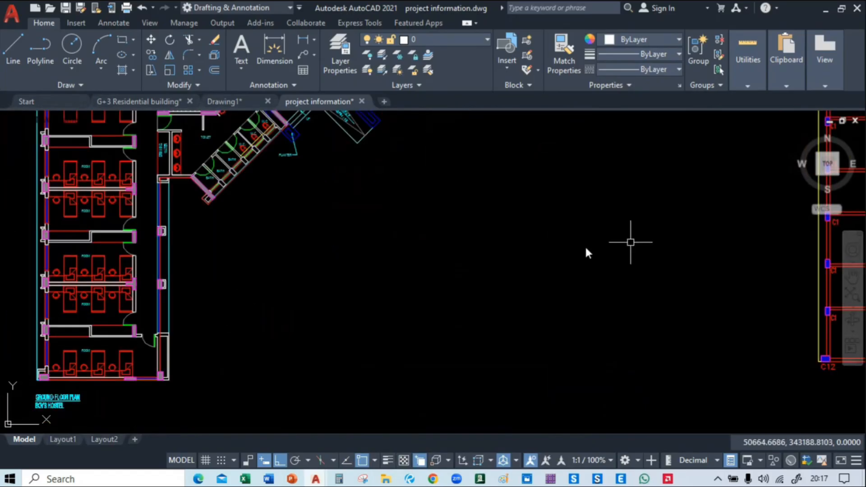
{"action": "middle_click_drag", "start_coordinate": [586, 250], "coordinate": [347, 356]}
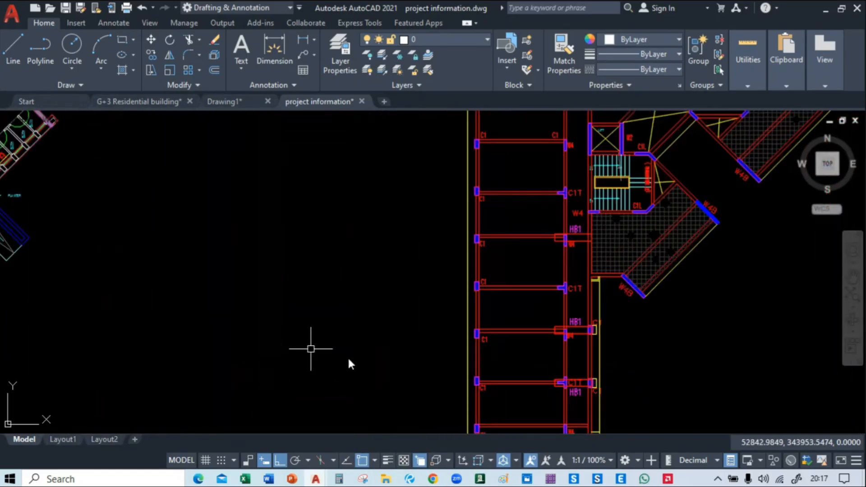
{"action": "scroll", "coordinate": [347, 356], "scroll_direction": "down", "scroll_amount": 3}
Examine the SARTAC office floor plans and their framing plans above the hostel project
{"action": "middle_click_drag", "start_coordinate": [424, 186], "coordinate": [536, 379]}
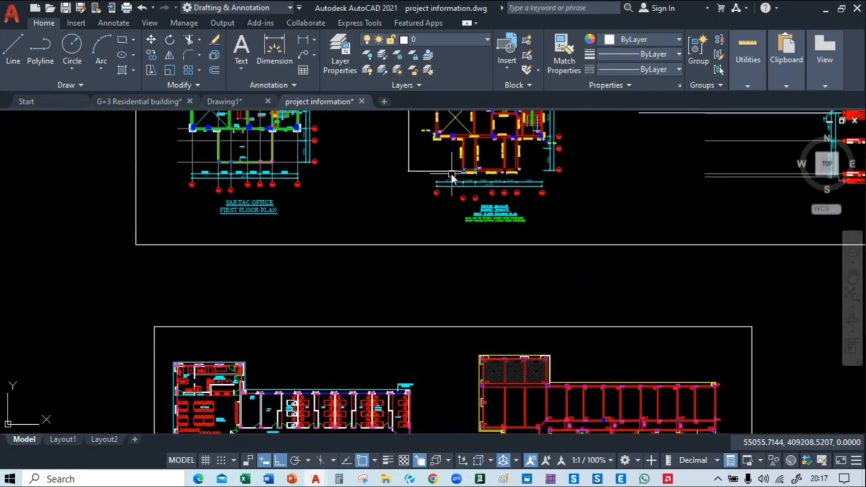
{"action": "middle_click_drag", "start_coordinate": [450, 172], "coordinate": [505, 393]}
{"action": "middle_click_drag", "start_coordinate": [415, 125], "coordinate": [339, 388]}
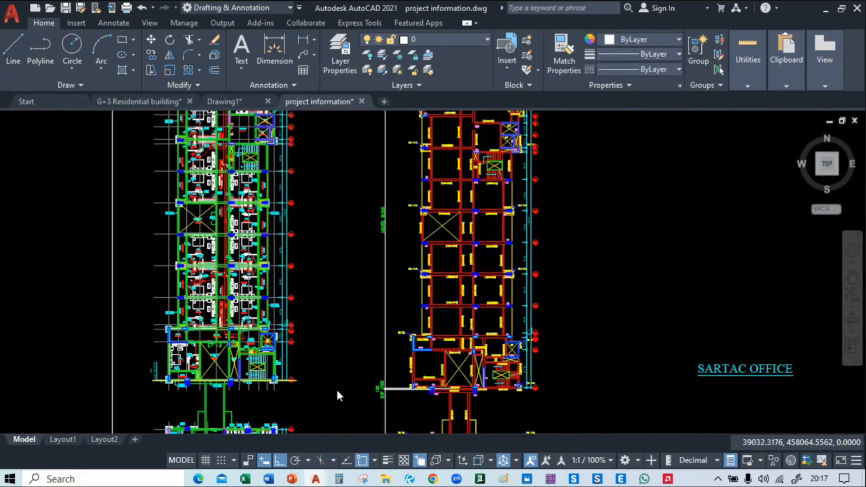
Examine the UG boys hostel typical floor roof framing plan above the SARTAC office, following the W4 and W5 walls along the grid
{"action": "middle_click_drag", "start_coordinate": [346, 170], "coordinate": [392, 396]}
{"action": "scroll", "coordinate": [362, 281], "scroll_direction": "down", "scroll_amount": 2}
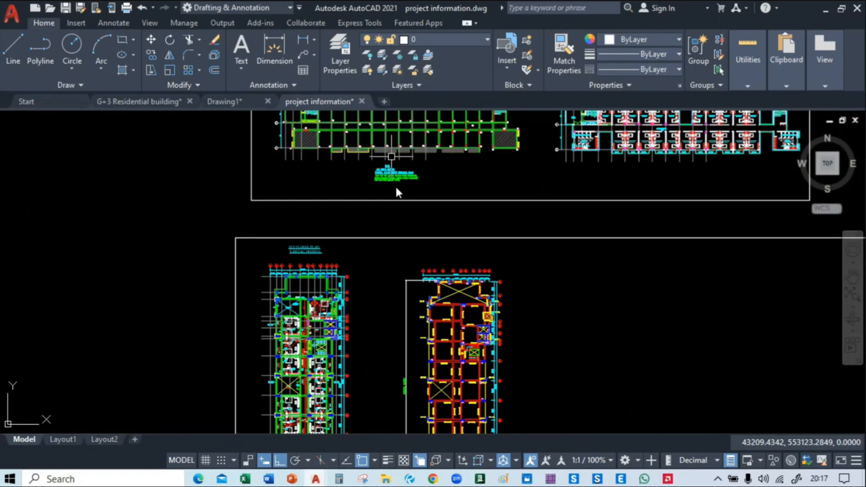
{"action": "middle_click_drag", "start_coordinate": [395, 185], "coordinate": [410, 354]}
{"action": "scroll", "coordinate": [379, 325], "scroll_direction": "up", "scroll_amount": 5}
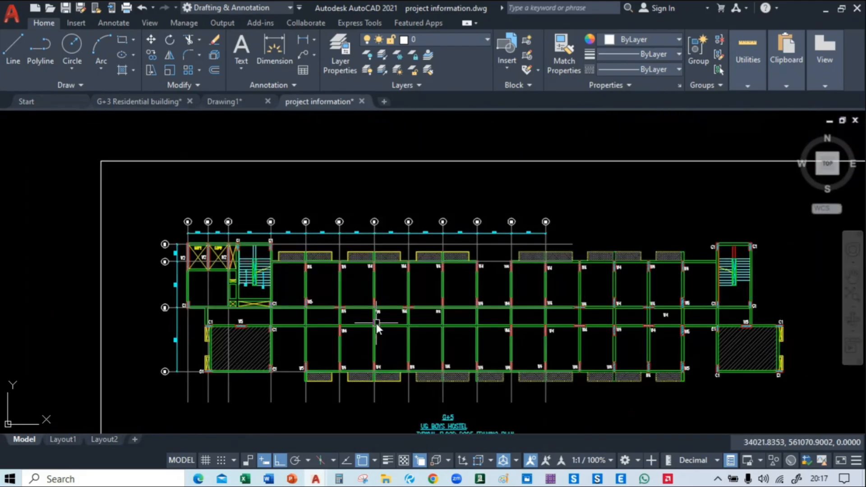
{"action": "middle_click_drag", "start_coordinate": [262, 205], "coordinate": [281, 168]}
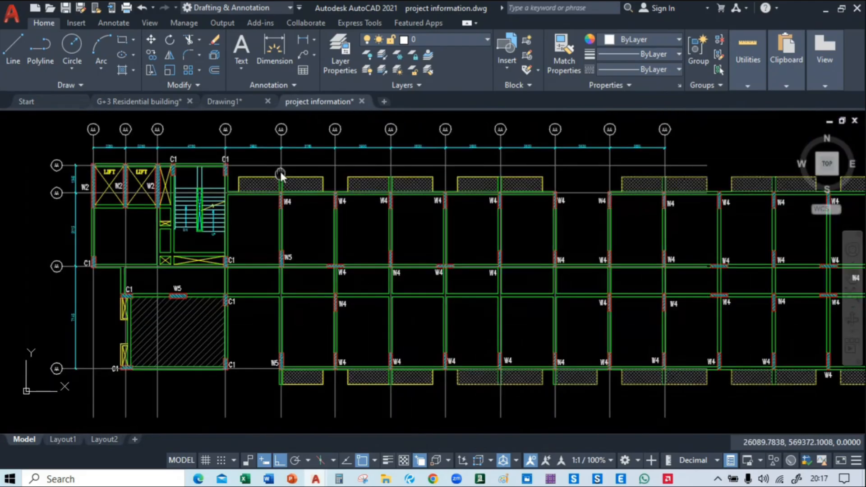
{"action": "scroll", "coordinate": [286, 193], "scroll_direction": "up", "scroll_amount": 4}
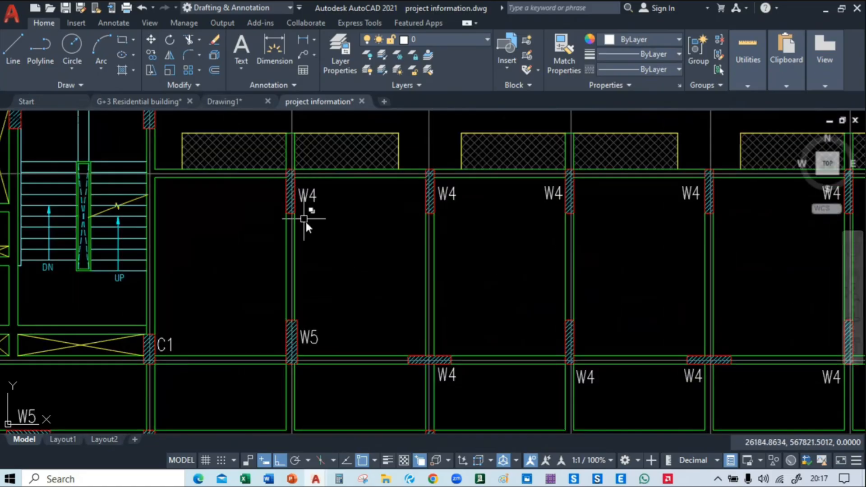
{"action": "scroll", "coordinate": [307, 229], "scroll_direction": "down", "scroll_amount": 3}
{"action": "middle_click_drag", "start_coordinate": [302, 149], "coordinate": [296, 225]}
{"action": "middle_click_drag", "start_coordinate": [456, 215], "coordinate": [184, 204]}
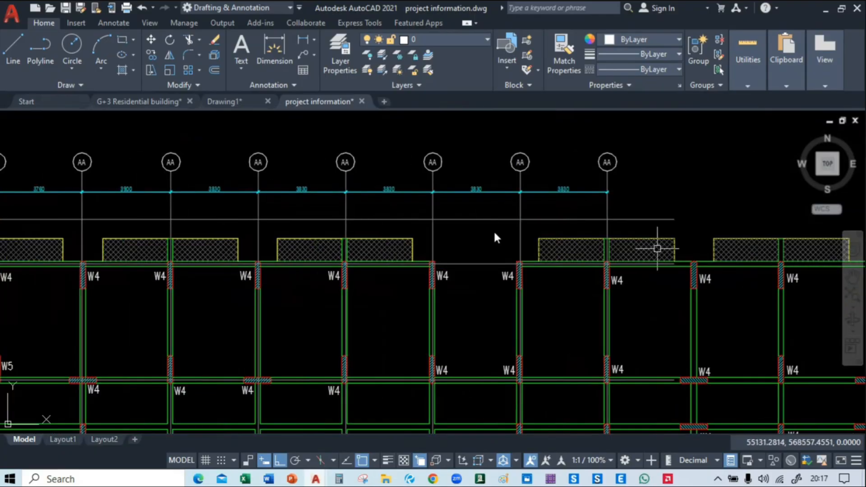
{"action": "middle_click_drag", "start_coordinate": [495, 234], "coordinate": [182, 194]}
{"action": "mouse_move", "coordinate": [231, 307]}
{"action": "middle_mouse_down"}
{"action": "mouse_move", "coordinate": [334, 175]}
{"action": "mouse_move", "coordinate": [683, 189]}
{"action": "middle_mouse_up"}
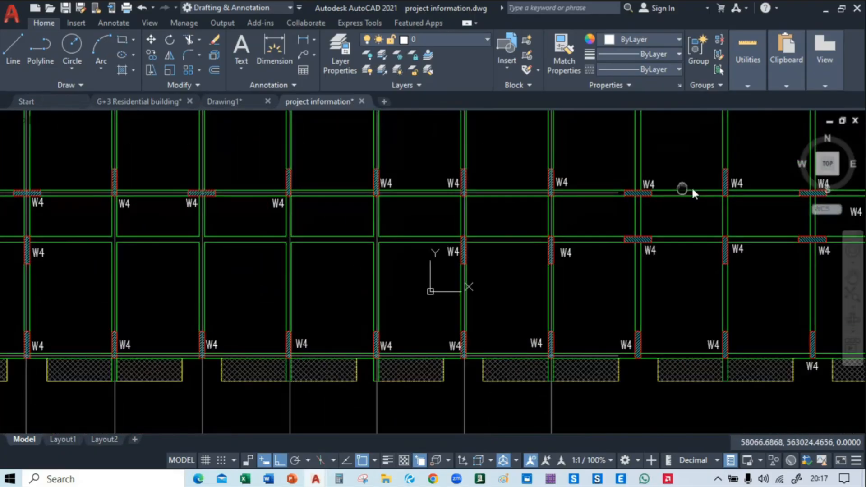
Inspect the W2 walls around the two lifts and the C1 columns beside the staircase in the hostel framing plan
{"action": "middle_click_drag", "start_coordinate": [166, 276], "coordinate": [433, 456]}
{"action": "scroll", "coordinate": [188, 257], "scroll_direction": "up", "scroll_amount": 2}
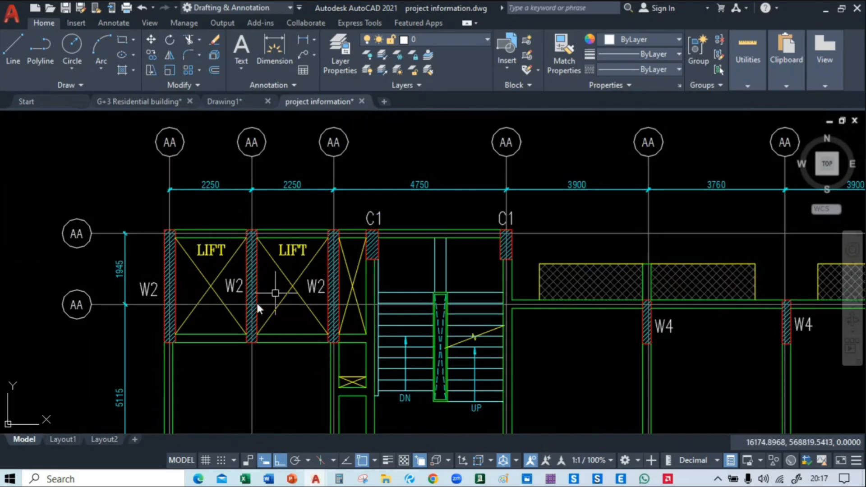
{"action": "scroll", "coordinate": [186, 266], "scroll_direction": "down", "scroll_amount": 4}
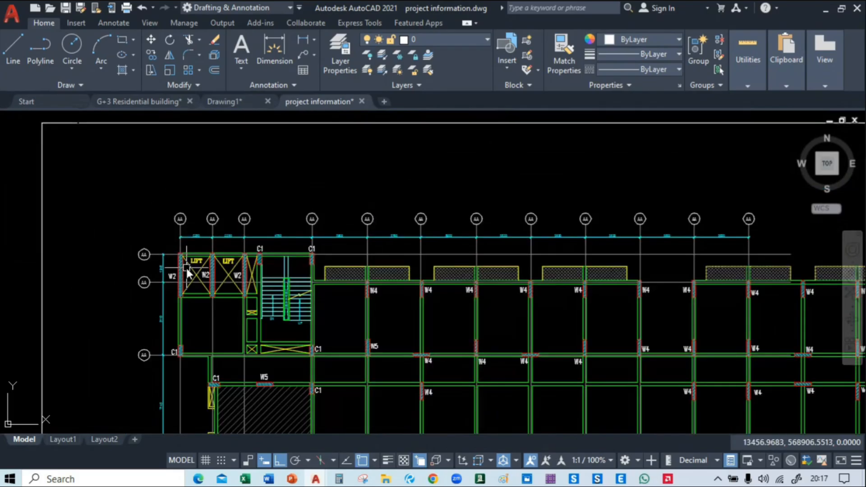
Compare the staff quarter's 1st typical floor plan with its roof framing plan, checking the lift and staircase walls
{"action": "scroll", "coordinate": [348, 281], "scroll_direction": "down", "scroll_amount": 4}
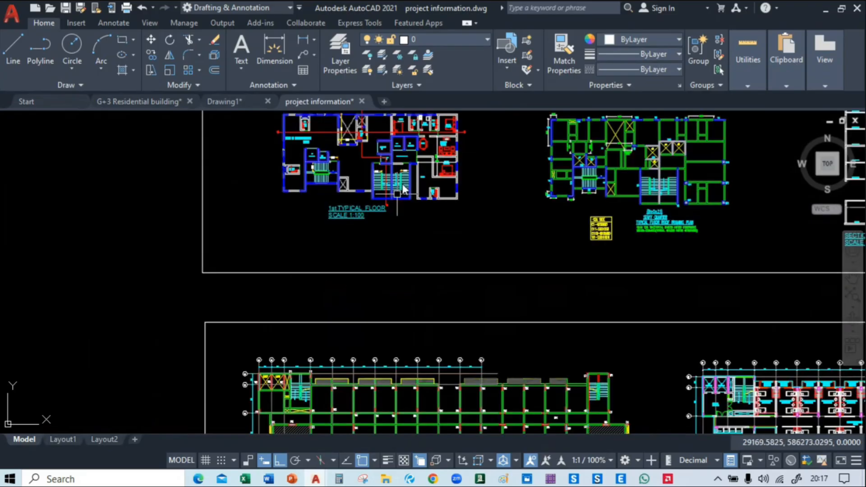
{"action": "middle_click_drag", "start_coordinate": [402, 184], "coordinate": [400, 288]}
{"action": "scroll", "coordinate": [370, 302], "scroll_direction": "up", "scroll_amount": 5}
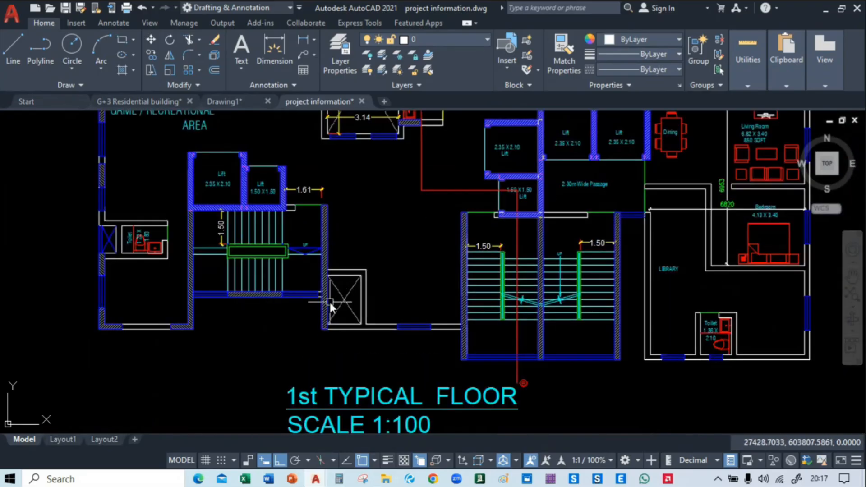
{"action": "middle_click_drag", "start_coordinate": [442, 295], "coordinate": [187, 294]}
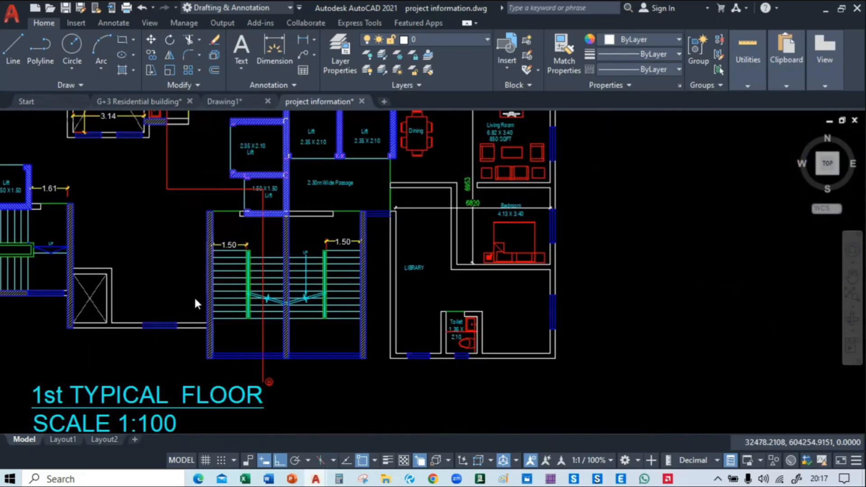
{"action": "scroll", "coordinate": [195, 303], "scroll_direction": "down", "scroll_amount": 4}
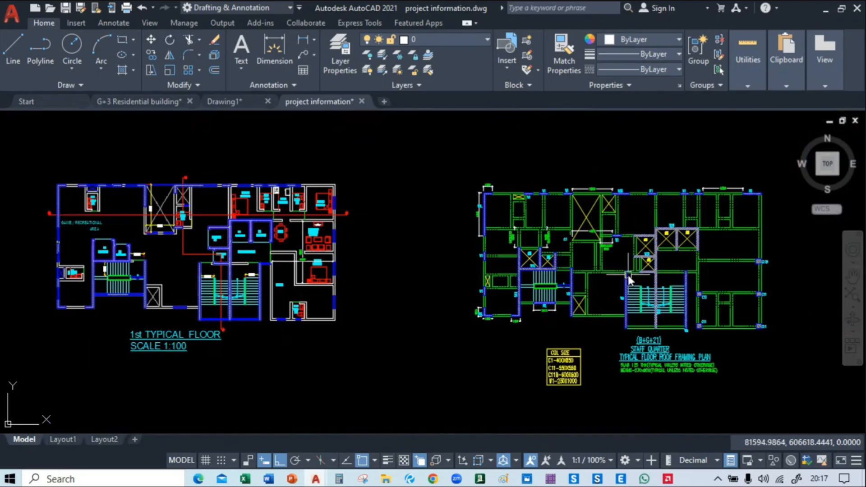
Browse the projects above the staff quarter, passing the academic block's upper ground floor roof slab plans up to the small (G+3)+1 building
{"action": "mouse_move", "coordinate": [628, 275]}
{"action": "middle_mouse_down"}
{"action": "mouse_move", "coordinate": [475, 318]}
{"action": "mouse_move", "coordinate": [488, 433]}
{"action": "middle_mouse_up"}
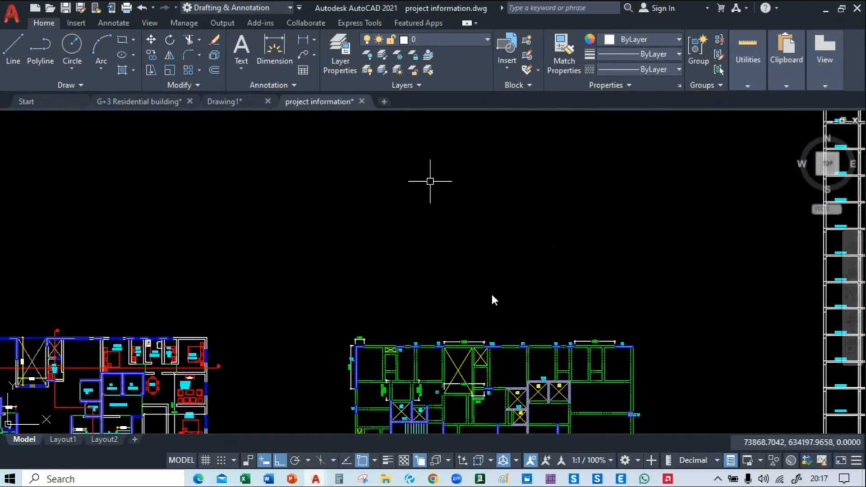
{"action": "middle_click_drag", "start_coordinate": [430, 181], "coordinate": [537, 390]}
{"action": "scroll", "coordinate": [535, 390], "scroll_direction": "down", "scroll_amount": 2}
{"action": "middle_click_drag", "start_coordinate": [443, 219], "coordinate": [406, 351]}
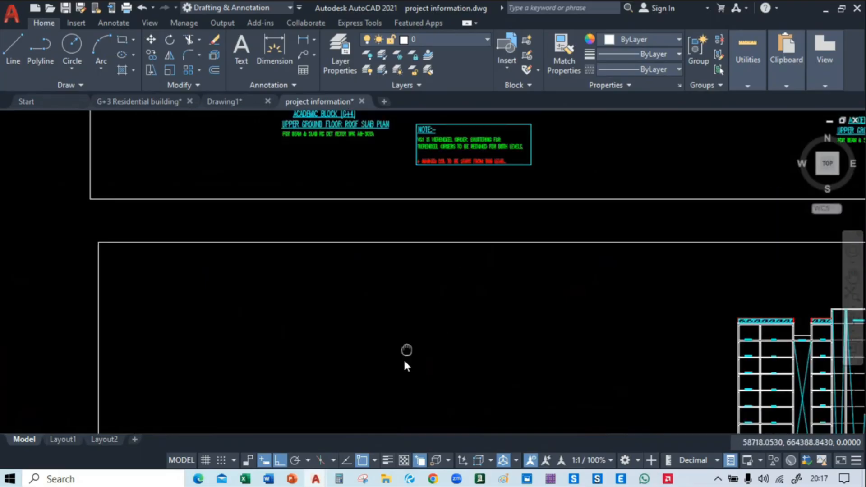
{"action": "middle_click_drag", "start_coordinate": [402, 232], "coordinate": [409, 326]}
{"action": "scroll", "coordinate": [338, 263], "scroll_direction": "down", "scroll_amount": 2}
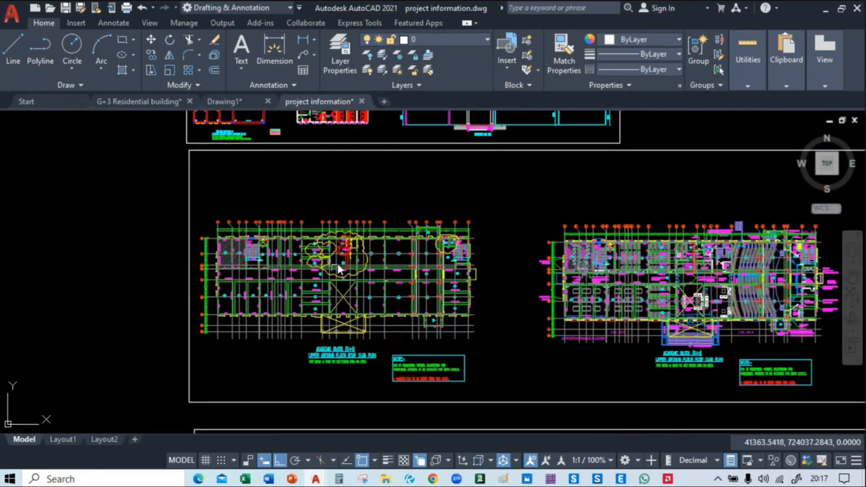
{"action": "middle_click_drag", "start_coordinate": [421, 154], "coordinate": [435, 326]}
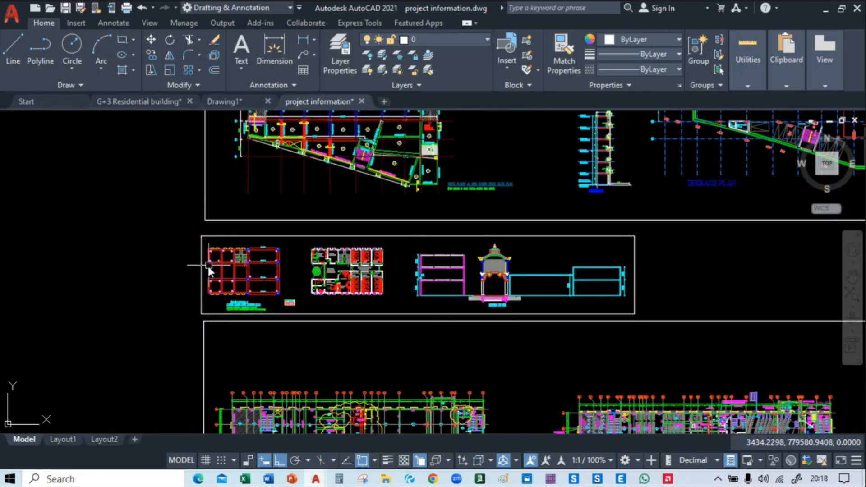
Examine the (G+3)+1 building's typical floor roof framing plan, including the C1 and C2 columns and the B11 (600x450) beams
{"action": "scroll", "coordinate": [206, 289], "scroll_direction": "up", "scroll_amount": 5}
{"action": "scroll", "coordinate": [206, 184], "scroll_direction": "up", "scroll_amount": 2}
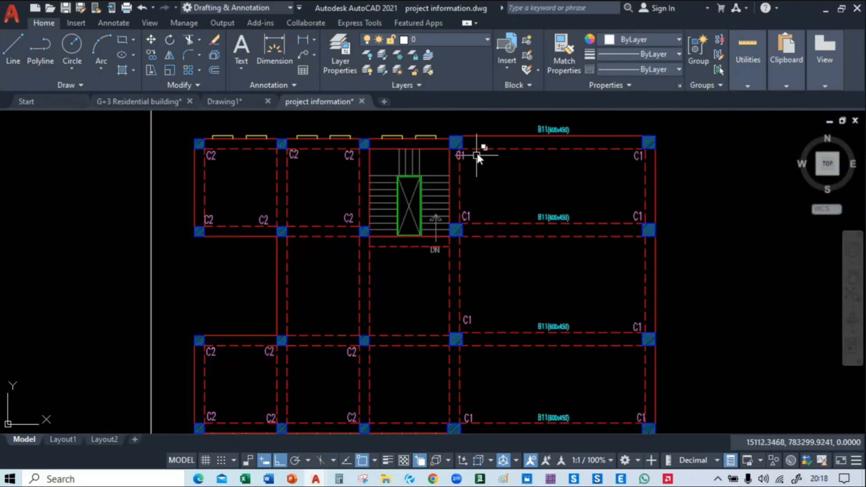
{"action": "middle_click_drag", "start_coordinate": [433, 273], "coordinate": [442, 202]}
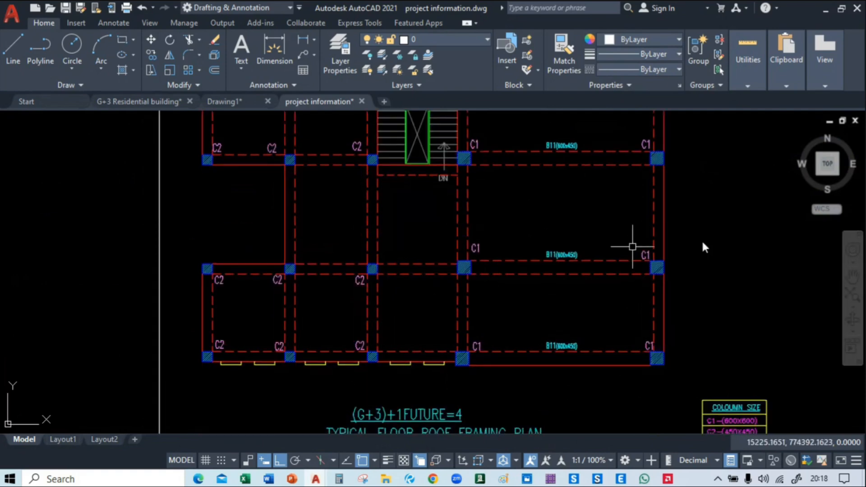
Review the adjacent drivers' rooms floor plan, checking column positions and outer walls against the framing plan
{"action": "middle_click_drag", "start_coordinate": [445, 251], "coordinate": [156, 321]}
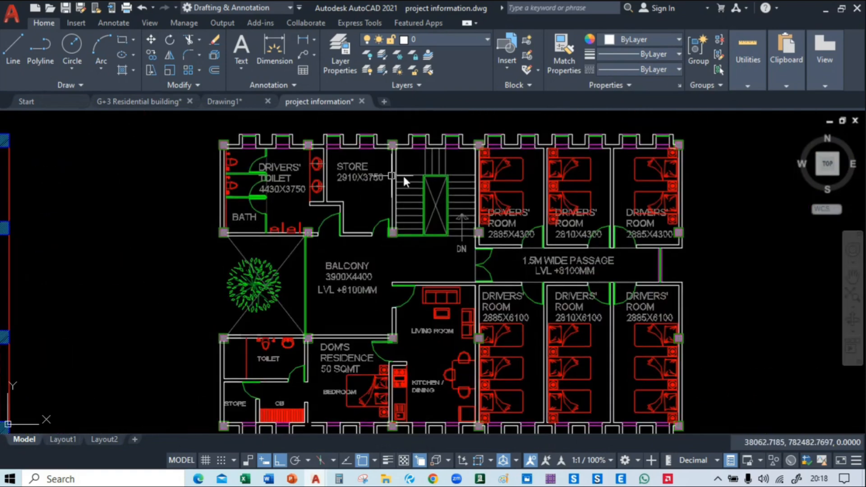
{"action": "mouse_move", "coordinate": [575, 324]}
{"action": "middle_mouse_down"}
{"action": "mouse_move", "coordinate": [582, 297]}
{"action": "mouse_move", "coordinate": [591, 334]}
{"action": "middle_mouse_up"}
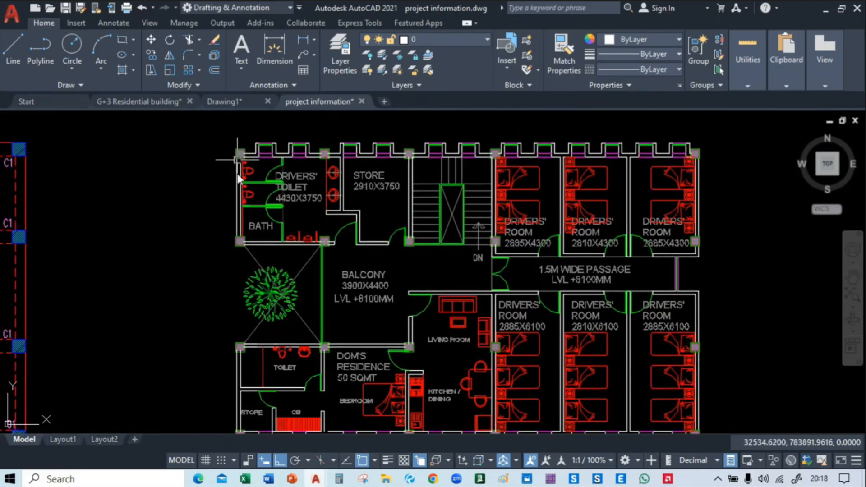
{"action": "middle_click_drag", "start_coordinate": [328, 348], "coordinate": [337, 278]}
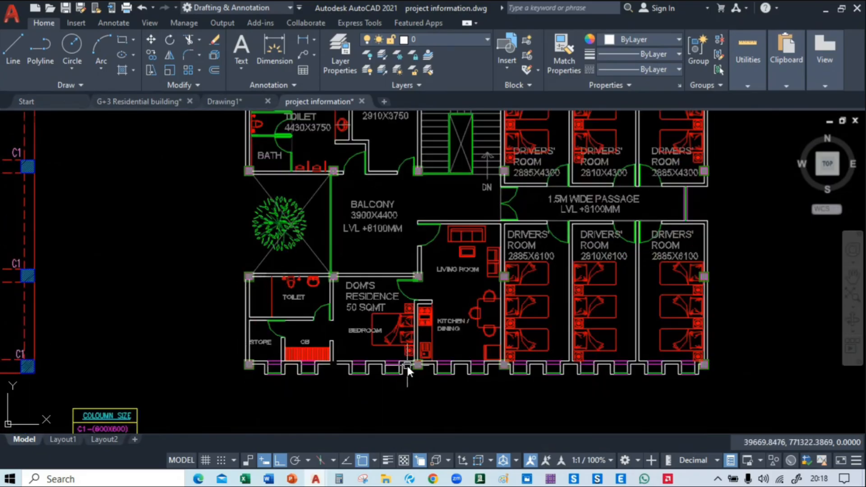
{"action": "middle_click_drag", "start_coordinate": [722, 206], "coordinate": [719, 305]}
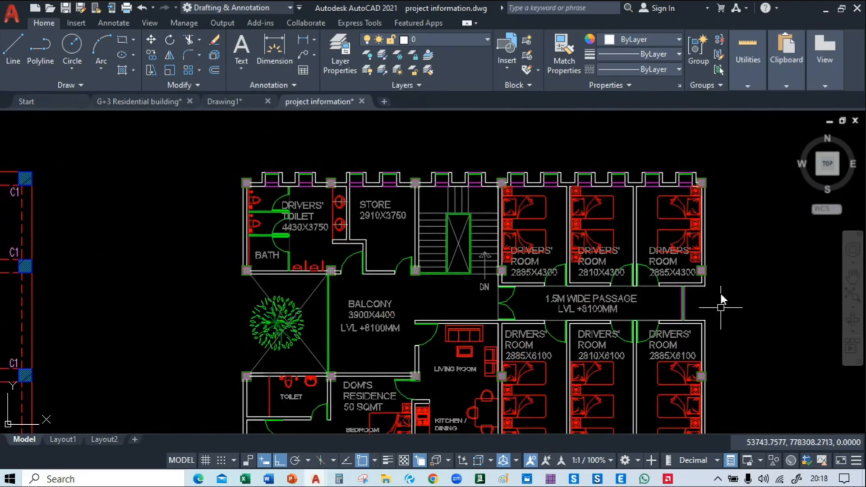
{"action": "mouse_move", "coordinate": [676, 179]}
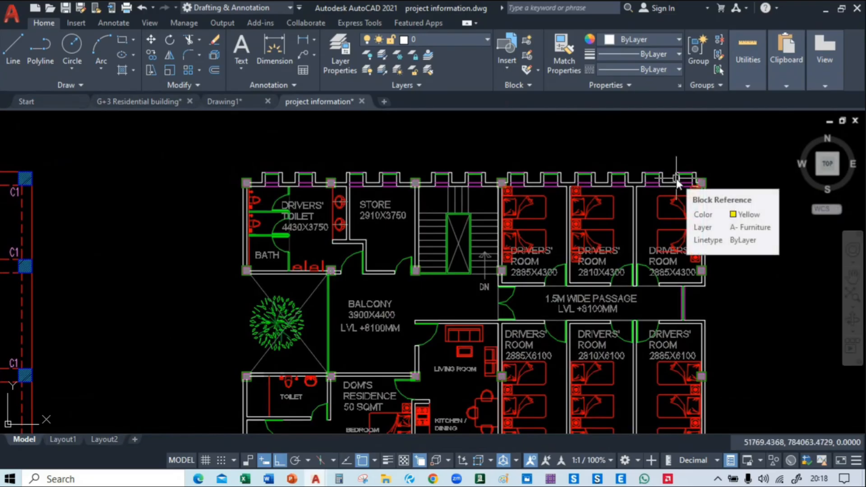
{"action": "mouse_move", "coordinate": [133, 183]}
{"action": "middle_mouse_down"}
{"action": "mouse_move", "coordinate": [701, 142]}
{"action": "mouse_move", "coordinate": [696, 112]}
{"action": "mouse_move", "coordinate": [686, 137]}
{"action": "mouse_move", "coordinate": [605, 131]}
{"action": "middle_mouse_up"}
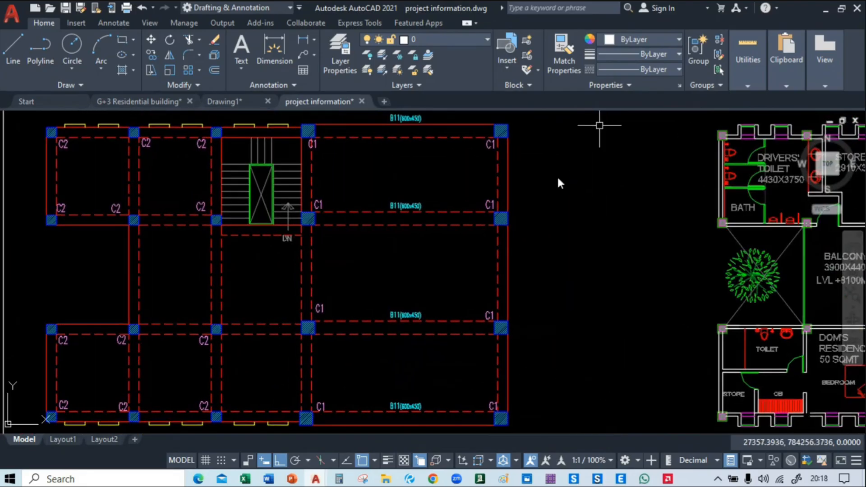
Check the live-class page in the browser, and return to AutoCAD with the Drawing1 drawing in view
{"action": "mouse_move", "coordinate": [433, 479]}
{"action": "left_click", "coordinate": [413, 436]}
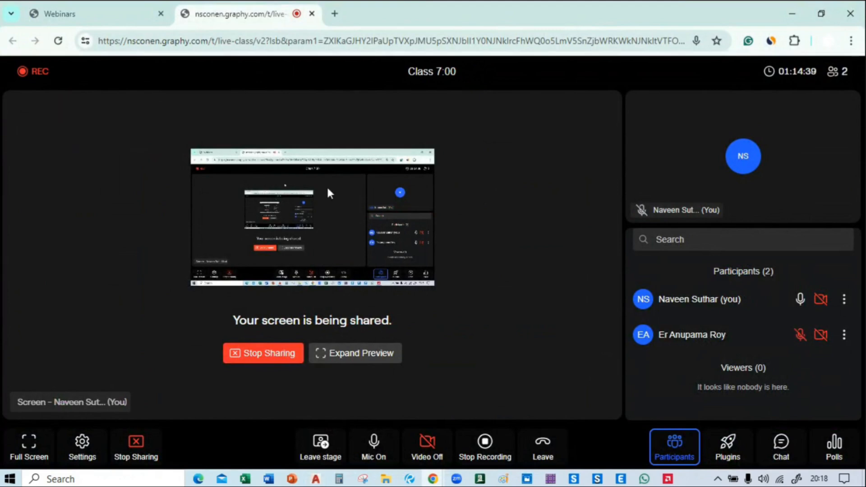
{"action": "mouse_move", "coordinate": [316, 479]}
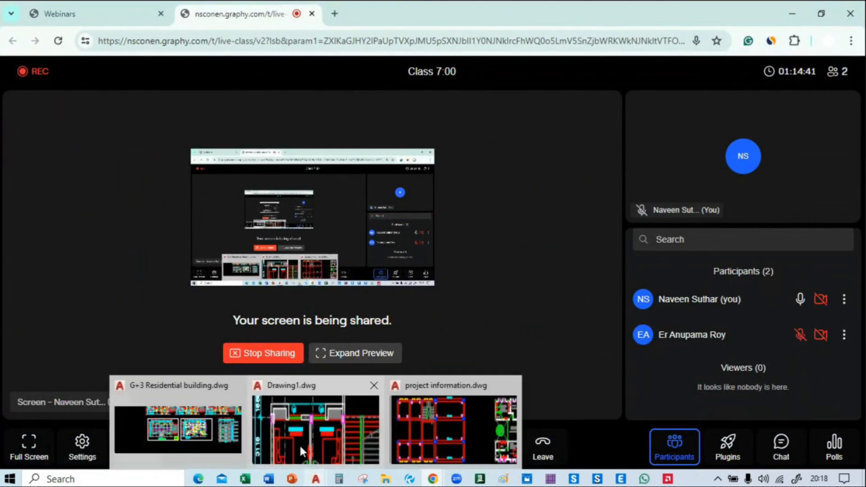
{"action": "left_click", "coordinate": [202, 418]}
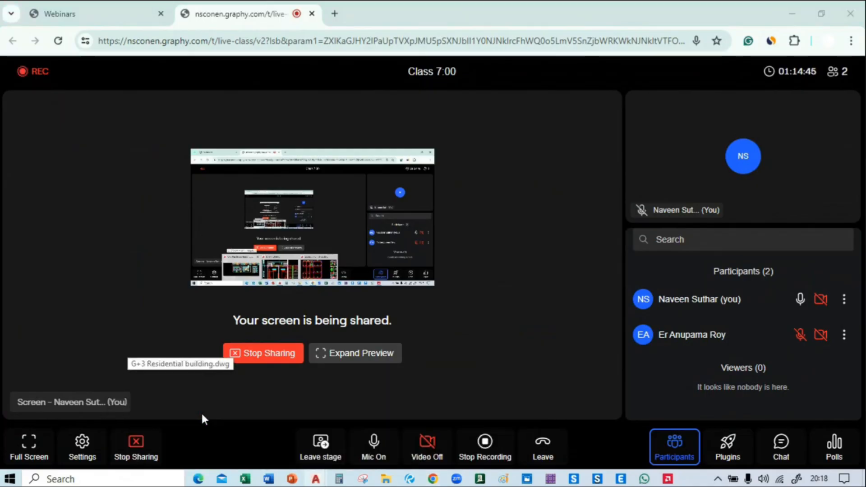
{"action": "left_click", "coordinate": [318, 102]}
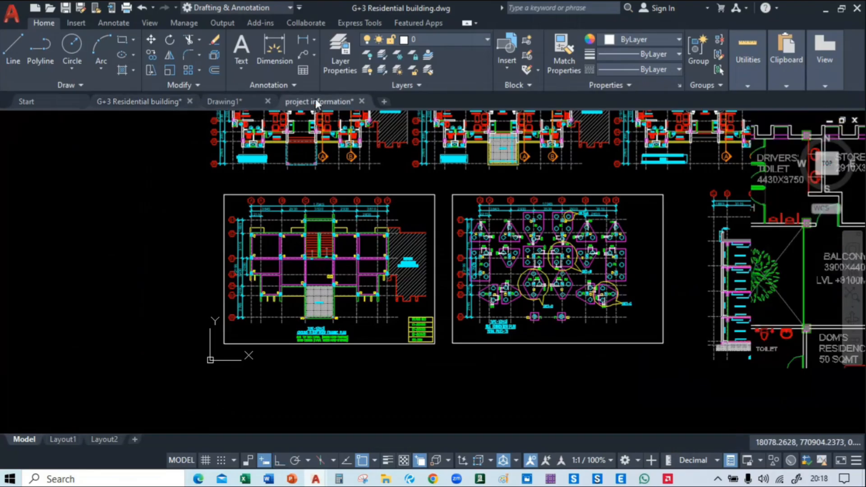
{"action": "left_click", "coordinate": [241, 99]}
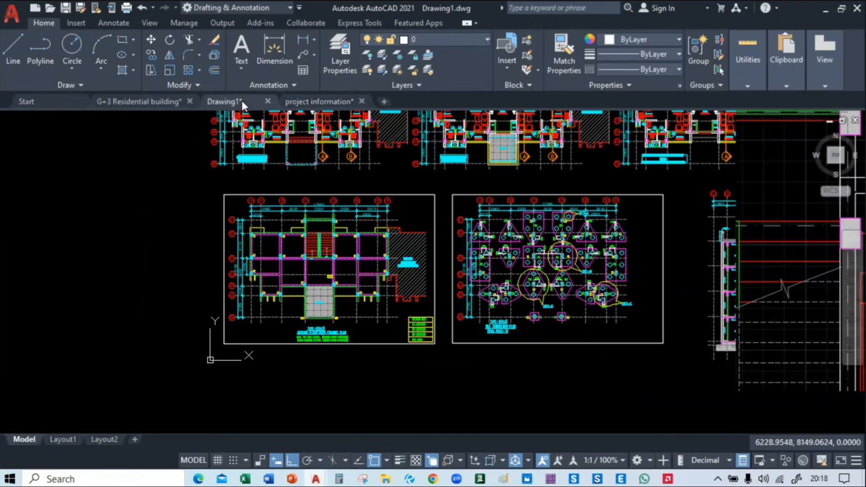
Examine the ground floor roof framing plan in Drawing1, including its C1 columns, 230X450 beams and slab labels
{"action": "scroll", "coordinate": [312, 250], "scroll_direction": "down", "scroll_amount": 6}
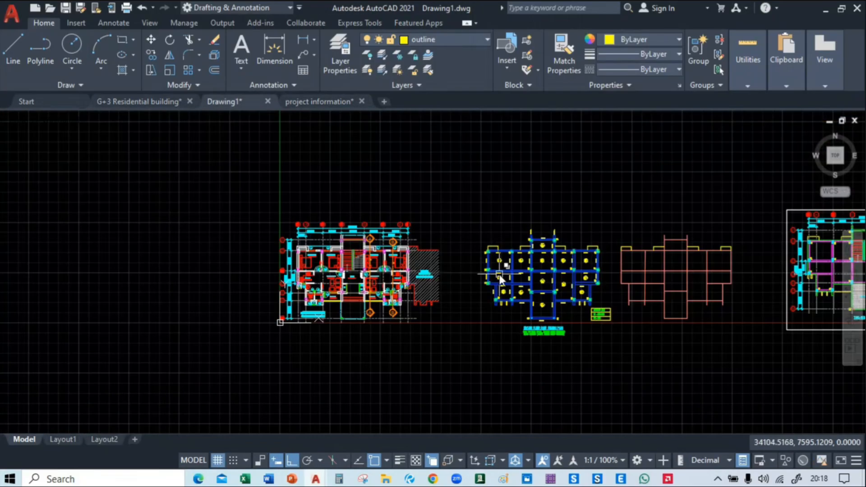
{"action": "scroll", "coordinate": [311, 243], "scroll_direction": "up", "scroll_amount": 1}
{"action": "scroll", "coordinate": [333, 244], "scroll_direction": "up", "scroll_amount": 4}
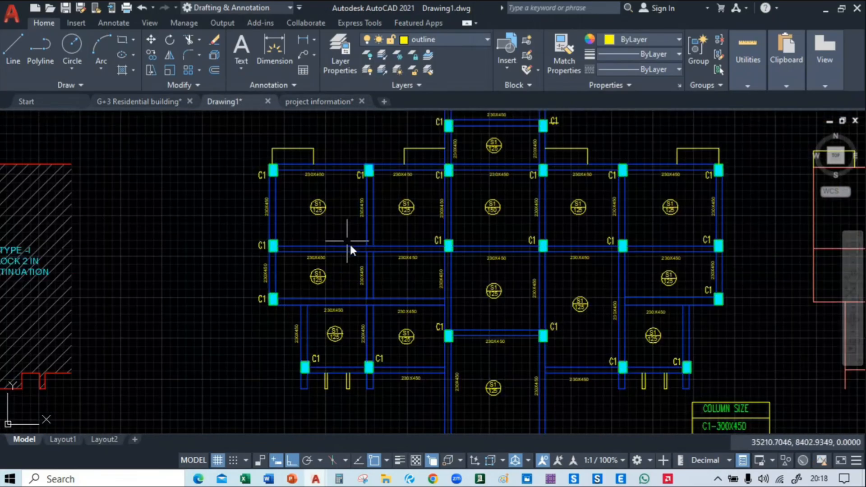
{"action": "scroll", "coordinate": [475, 265], "scroll_direction": "up", "scroll_amount": 2}
{"action": "middle_click_drag", "start_coordinate": [427, 202], "coordinate": [434, 294]}
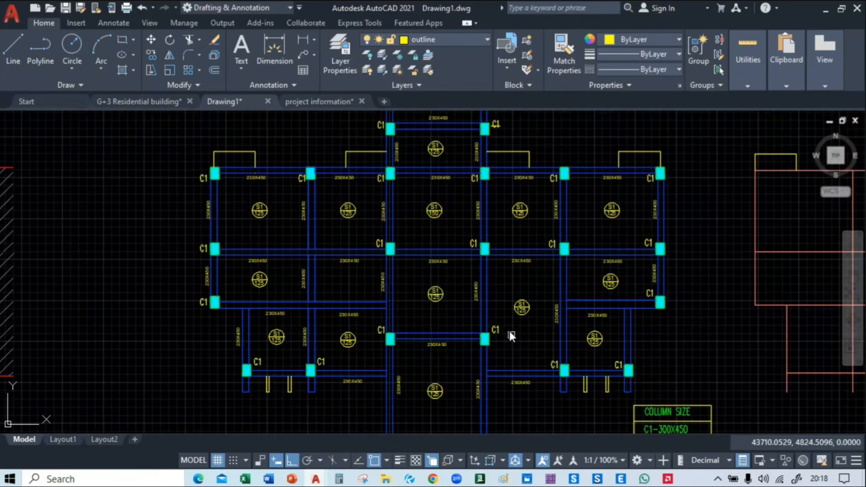
{"action": "middle_click_drag", "start_coordinate": [510, 332], "coordinate": [489, 256]}
Compare the ground floor plan with the ground floor roof framing plan beside it
{"action": "scroll", "coordinate": [478, 262], "scroll_direction": "down", "scroll_amount": 2}
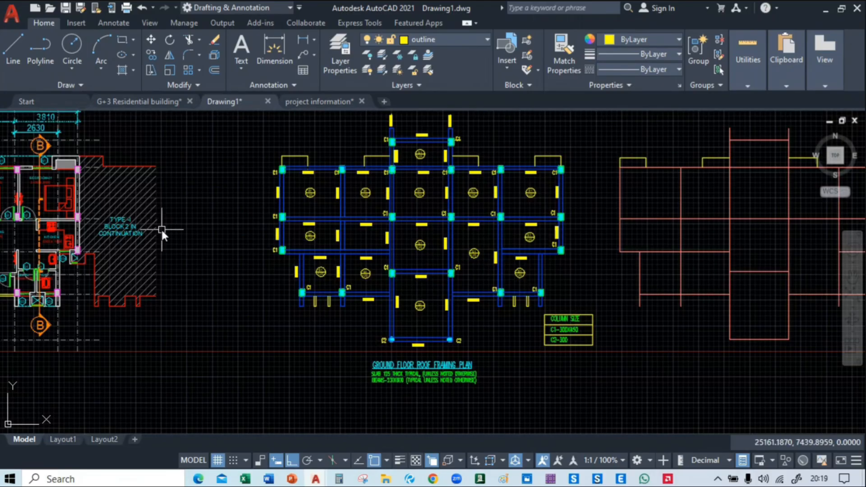
{"action": "middle_click_drag", "start_coordinate": [161, 228], "coordinate": [453, 234]}
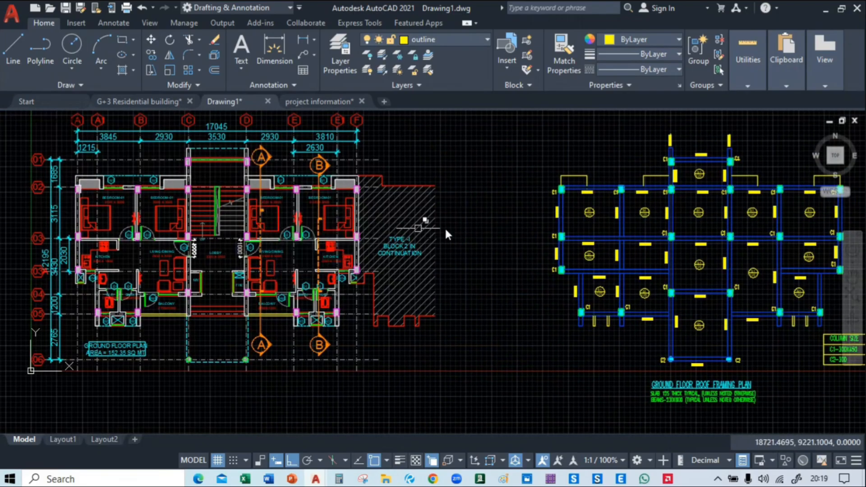
{"action": "middle_click_drag", "start_coordinate": [464, 224], "coordinate": [575, 222]}
{"action": "scroll", "coordinate": [564, 218], "scroll_direction": "up", "scroll_amount": 1}
{"action": "scroll", "coordinate": [415, 285], "scroll_direction": "down", "scroll_amount": 3}
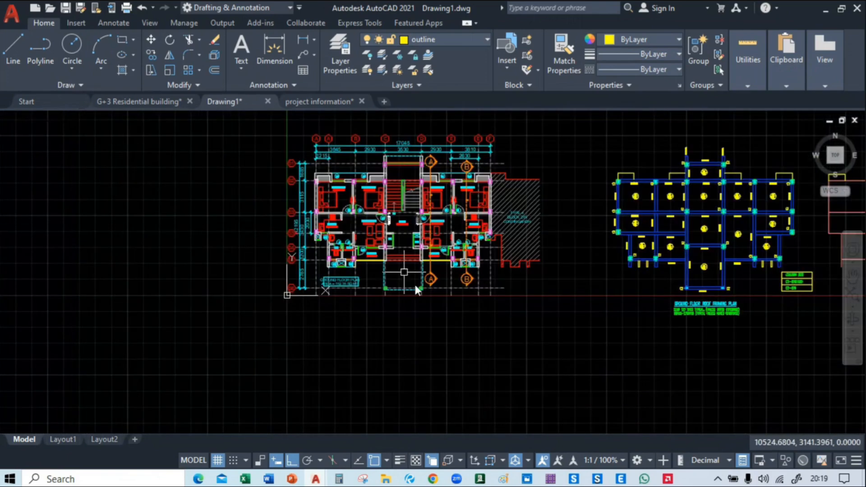
Examine the ground floor plan in Drawing1, including its bedrooms, kitchens, living/dining areas, lobby and column positions
{"action": "mouse_move", "coordinate": [697, 313]}
{"action": "middle_mouse_down"}
{"action": "mouse_move", "coordinate": [545, 286]}
{"action": "mouse_move", "coordinate": [516, 226]}
{"action": "mouse_move", "coordinate": [393, 306]}
{"action": "middle_mouse_up"}
{"action": "scroll", "coordinate": [518, 230], "scroll_direction": "up", "scroll_amount": 4}
{"action": "scroll", "coordinate": [393, 306], "scroll_direction": "down", "scroll_amount": 4}
{"action": "mouse_move", "coordinate": [239, 237]}
{"action": "middle_mouse_down"}
{"action": "mouse_move", "coordinate": [334, 285]}
{"action": "mouse_move", "coordinate": [791, 336]}
{"action": "mouse_move", "coordinate": [732, 386]}
{"action": "mouse_move", "coordinate": [724, 370]}
{"action": "middle_mouse_up"}
{"action": "scroll", "coordinate": [457, 249], "scroll_direction": "up", "scroll_amount": 3}
{"action": "middle_click_drag", "start_coordinate": [239, 235], "coordinate": [286, 194]}
{"action": "scroll", "coordinate": [283, 188], "scroll_direction": "down", "scroll_amount": 5}
{"action": "scroll", "coordinate": [282, 218], "scroll_direction": "up", "scroll_amount": 6}
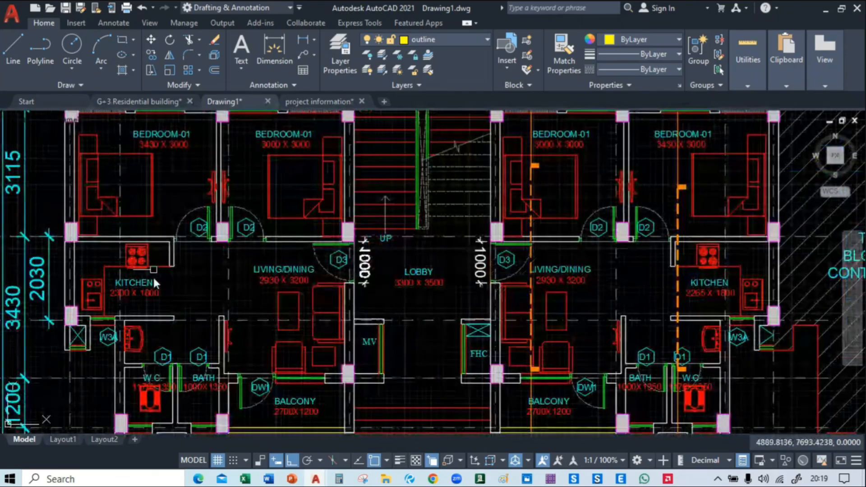
{"action": "scroll", "coordinate": [267, 310], "scroll_direction": "down", "scroll_amount": 1}
{"action": "middle_click_drag", "start_coordinate": [267, 310], "coordinate": [67, 361]}
{"action": "middle_click_drag", "start_coordinate": [390, 275], "coordinate": [399, 253]}
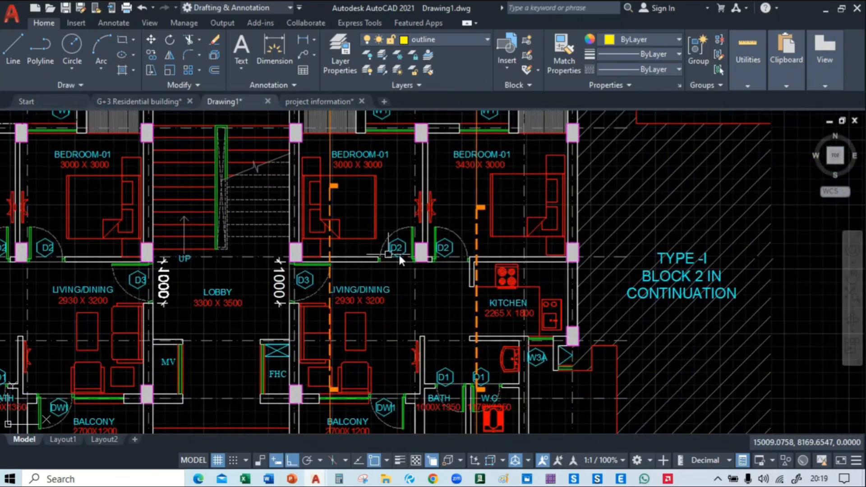
{"action": "mouse_move", "coordinate": [388, 356]}
{"action": "middle_mouse_down"}
{"action": "mouse_move", "coordinate": [528, 300]}
{"action": "mouse_move", "coordinate": [540, 329]}
{"action": "middle_mouse_up"}
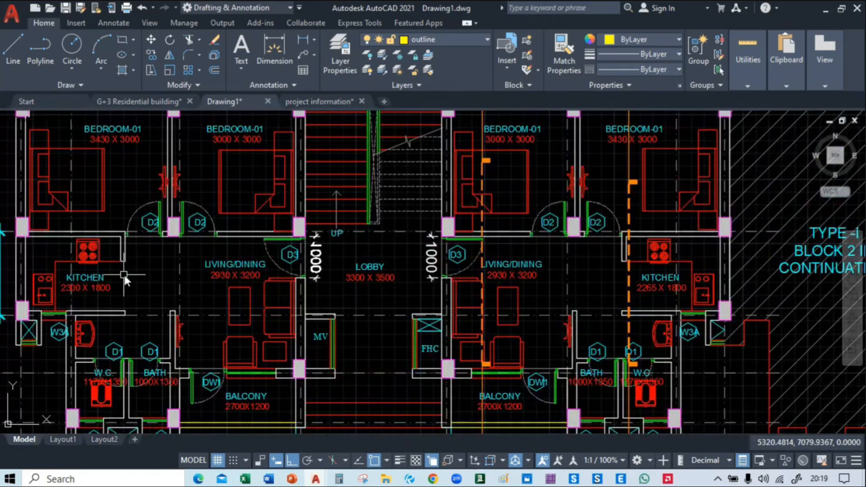
Review the ground floor plan's toilets, balconies and entrance porch, and compare the whole plan with the roof framing plan
{"action": "middle_click_drag", "start_coordinate": [186, 236], "coordinate": [176, 107]}
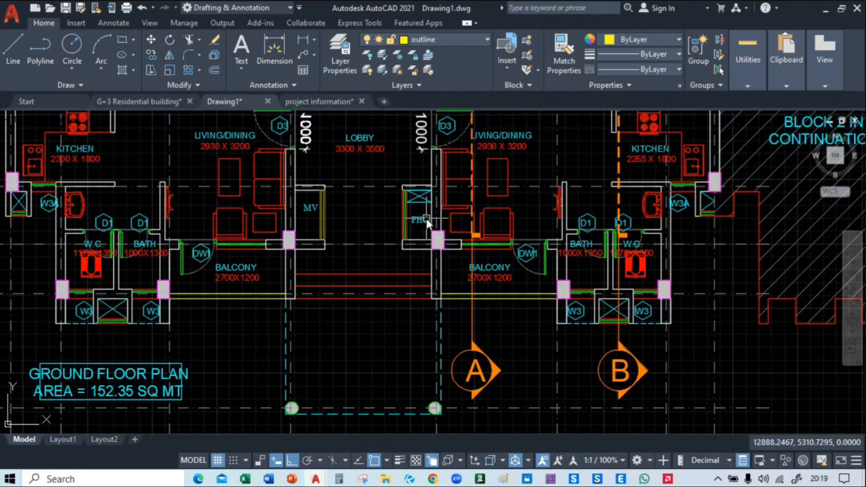
{"action": "scroll", "coordinate": [401, 195], "scroll_direction": "down", "scroll_amount": 4}
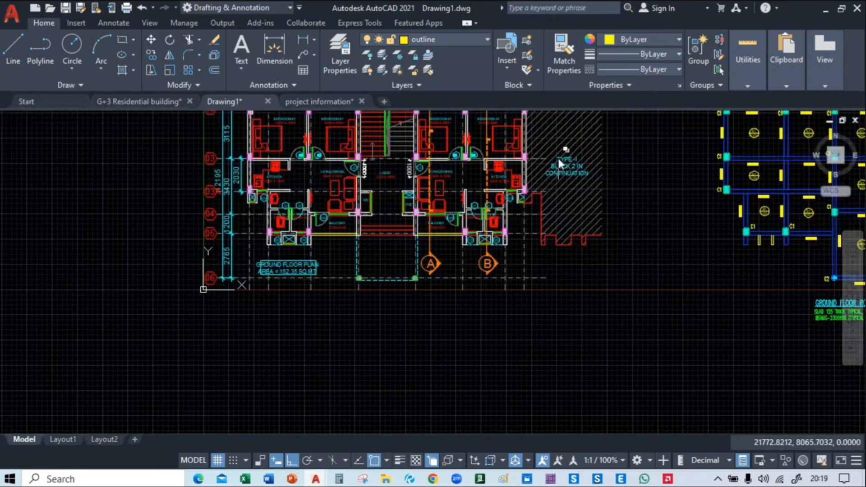
{"action": "mouse_move", "coordinate": [558, 160]}
{"action": "middle_mouse_down"}
{"action": "mouse_move", "coordinate": [541, 267]}
{"action": "mouse_move", "coordinate": [428, 255]}
{"action": "middle_mouse_up"}
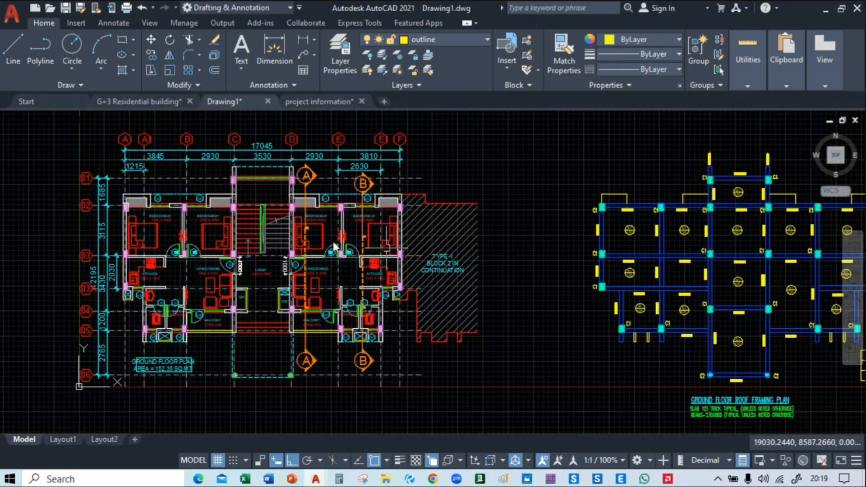
{"action": "scroll", "coordinate": [334, 246], "scroll_direction": "down", "scroll_amount": 2}
Switch to the G+3 Residential building drawing and examine the upper floors of Section A-A
{"action": "left_click", "coordinate": [130, 101]}
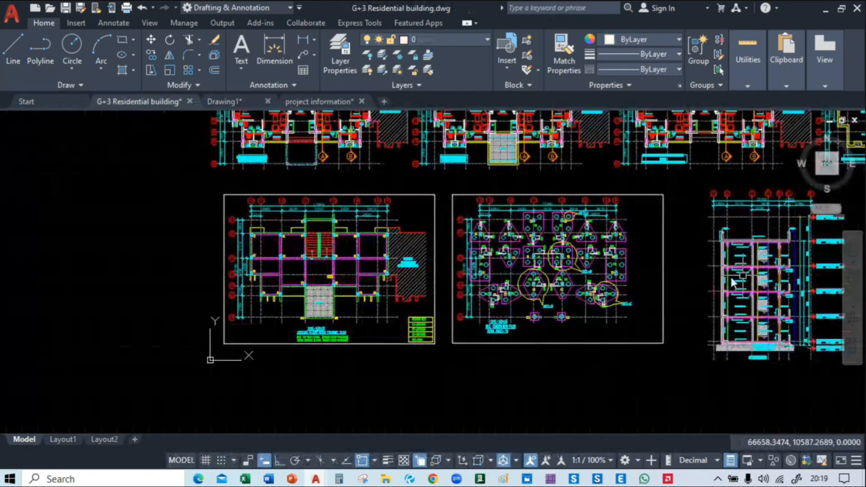
{"action": "middle_click_drag", "start_coordinate": [733, 283], "coordinate": [242, 245]}
{"action": "scroll", "coordinate": [242, 245], "scroll_direction": "up", "scroll_amount": 3}
{"action": "scroll", "coordinate": [310, 251], "scroll_direction": "up", "scroll_amount": 1}
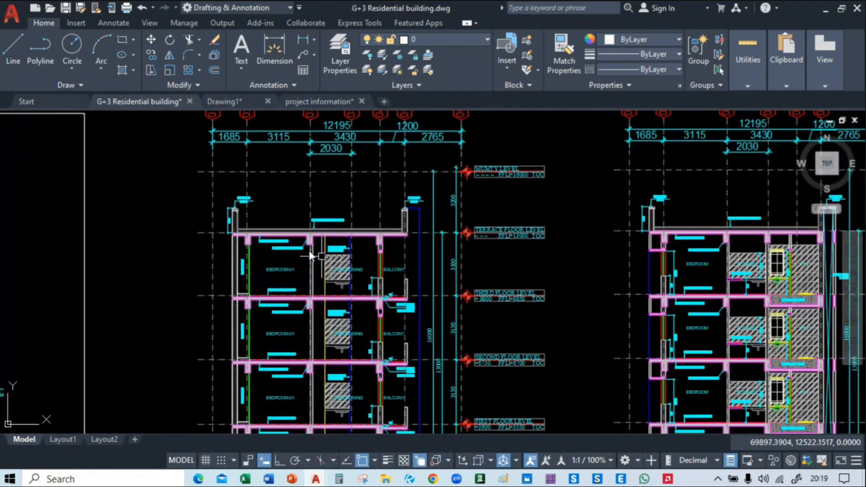
{"action": "scroll", "coordinate": [292, 241], "scroll_direction": "up", "scroll_amount": 2}
{"action": "scroll", "coordinate": [442, 176], "scroll_direction": "down", "scroll_amount": 5}
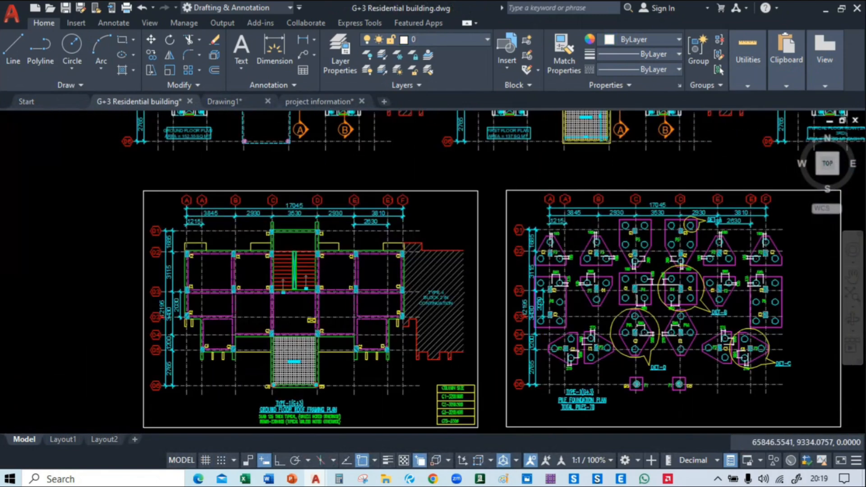
Review Sections A-A and B-B from ground level up to the terrace slab, including floor levels, beams and parapet walls
{"action": "middle_click_drag", "start_coordinate": [853, 335], "coordinate": [400, 253]}
{"action": "scroll", "coordinate": [411, 368], "scroll_direction": "up", "scroll_amount": 4}
{"action": "scroll", "coordinate": [543, 355], "scroll_direction": "up", "scroll_amount": 2}
{"action": "mouse_move", "coordinate": [543, 354]}
{"action": "middle_mouse_down"}
{"action": "mouse_move", "coordinate": [476, 298]}
{"action": "mouse_move", "coordinate": [421, 403]}
{"action": "mouse_move", "coordinate": [172, 304]}
{"action": "middle_mouse_up"}
{"action": "scroll", "coordinate": [172, 304], "scroll_direction": "down", "scroll_amount": 4}
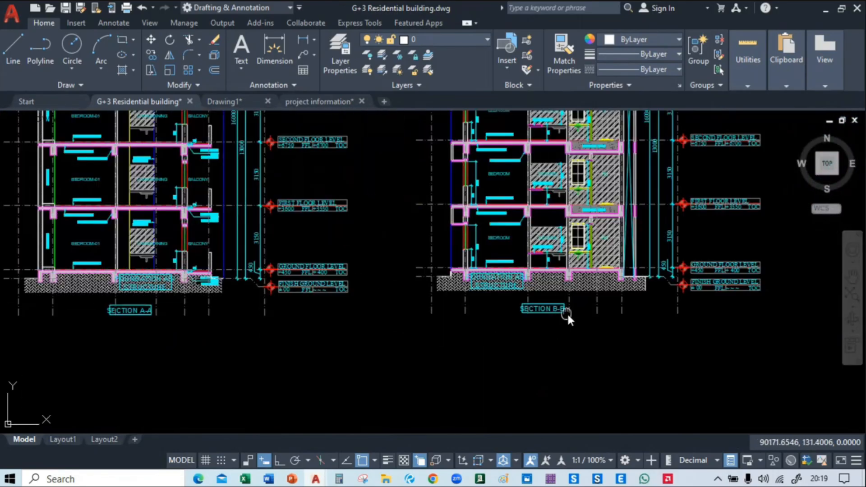
{"action": "middle_click_drag", "start_coordinate": [567, 313], "coordinate": [576, 390]}
{"action": "mouse_move", "coordinate": [198, 335]}
{"action": "middle_mouse_down"}
{"action": "mouse_move", "coordinate": [512, 364]}
{"action": "mouse_move", "coordinate": [429, 221]}
{"action": "mouse_move", "coordinate": [328, 346]}
{"action": "mouse_move", "coordinate": [607, 449]}
{"action": "mouse_move", "coordinate": [578, 402]}
{"action": "middle_mouse_up"}
{"action": "scroll", "coordinate": [507, 364], "scroll_direction": "up", "scroll_amount": 5}
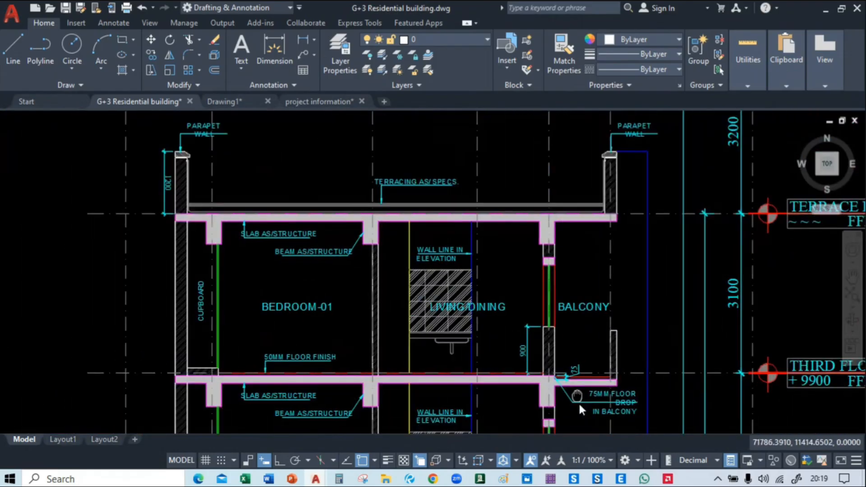
Examine the terrace floor plan, including its title, parapet walls and section markers
{"action": "scroll", "coordinate": [342, 255], "scroll_direction": "down", "scroll_amount": 2}
{"action": "mouse_move", "coordinate": [655, 264]}
{"action": "middle_mouse_down"}
{"action": "mouse_move", "coordinate": [259, 136]}
{"action": "mouse_move", "coordinate": [240, 184]}
{"action": "mouse_move", "coordinate": [156, 140]}
{"action": "middle_mouse_up"}
{"action": "scroll", "coordinate": [155, 141], "scroll_direction": "down", "scroll_amount": 4}
{"action": "mouse_move", "coordinate": [490, 143]}
{"action": "middle_mouse_down"}
{"action": "mouse_move", "coordinate": [648, 359]}
{"action": "mouse_move", "coordinate": [693, 387]}
{"action": "middle_mouse_up"}
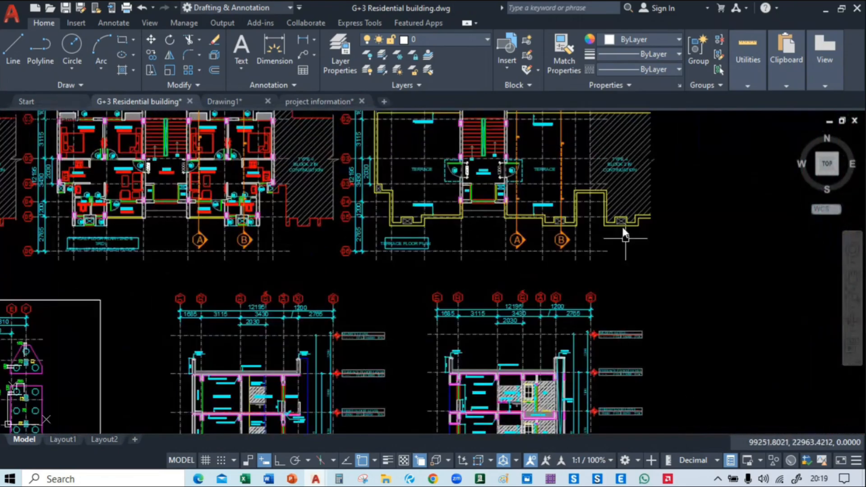
{"action": "mouse_move", "coordinate": [622, 225]}
{"action": "middle_mouse_down"}
{"action": "mouse_move", "coordinate": [679, 315]}
{"action": "mouse_move", "coordinate": [662, 264]}
{"action": "middle_mouse_up"}
{"action": "scroll", "coordinate": [513, 275], "scroll_direction": "up", "scroll_amount": 4}
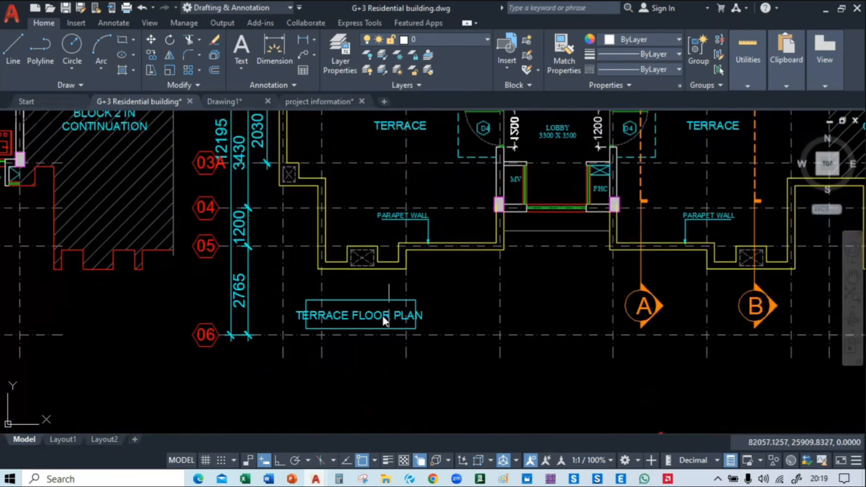
{"action": "scroll", "coordinate": [384, 315], "scroll_direction": "down", "scroll_amount": 2}
Review the first floor and typical floor plans, and compare them with the framing plan, pile foundation plan and sections
{"action": "middle_click_drag", "start_coordinate": [573, 197], "coordinate": [785, 288]}
{"action": "mouse_move", "coordinate": [194, 348]}
{"action": "middle_mouse_down"}
{"action": "mouse_move", "coordinate": [446, 347]}
{"action": "mouse_move", "coordinate": [482, 267]}
{"action": "mouse_move", "coordinate": [712, 263]}
{"action": "middle_mouse_up"}
{"action": "middle_click_drag", "start_coordinate": [556, 308], "coordinate": [654, 321]}
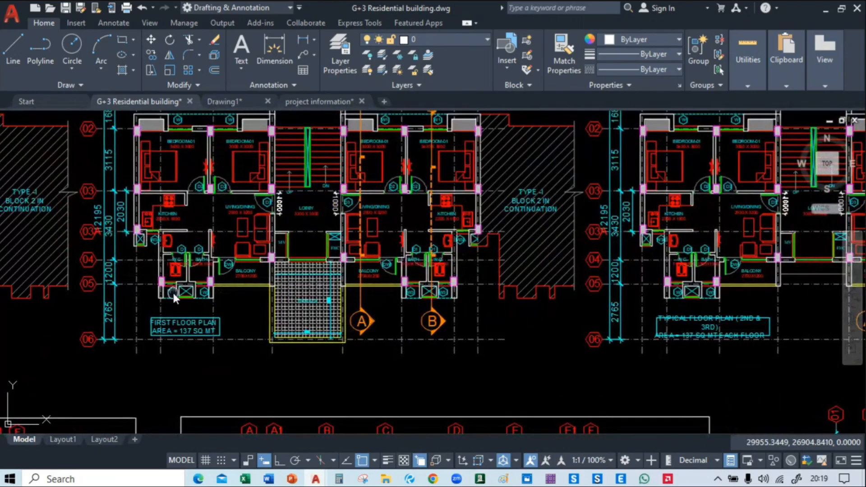
{"action": "mouse_move", "coordinate": [173, 291]}
{"action": "middle_mouse_down"}
{"action": "mouse_move", "coordinate": [506, 324]}
{"action": "mouse_move", "coordinate": [750, 323]}
{"action": "mouse_move", "coordinate": [44, 305]}
{"action": "middle_mouse_up"}
{"action": "middle_click_drag", "start_coordinate": [523, 219], "coordinate": [405, 229]}
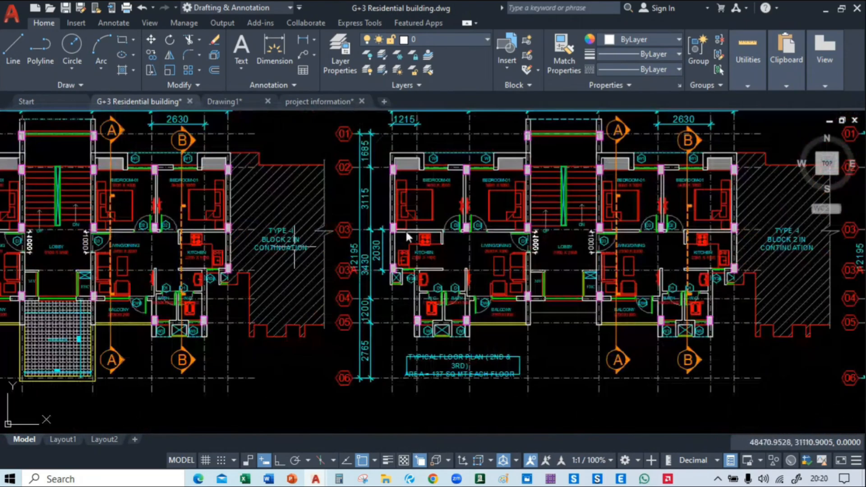
{"action": "scroll", "coordinate": [305, 204], "scroll_direction": "down", "scroll_amount": 4}
{"action": "middle_click_drag", "start_coordinate": [66, 338], "coordinate": [259, 233]}
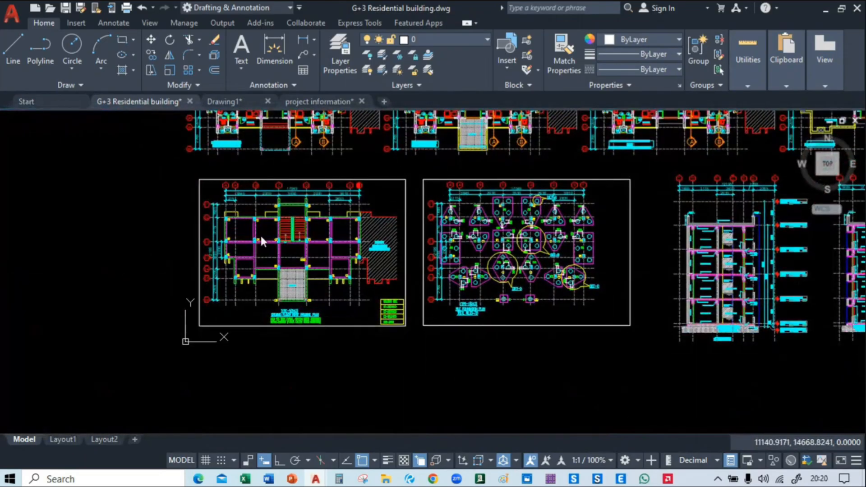
{"action": "middle_click_drag", "start_coordinate": [652, 253], "coordinate": [423, 350]}
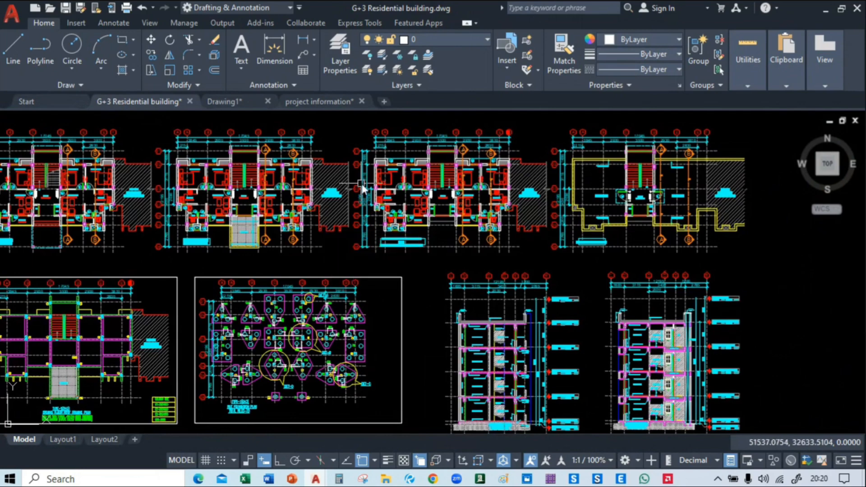
Switch to the live-class page in the browser and show the class chat
{"action": "mouse_move", "coordinate": [385, 479]}
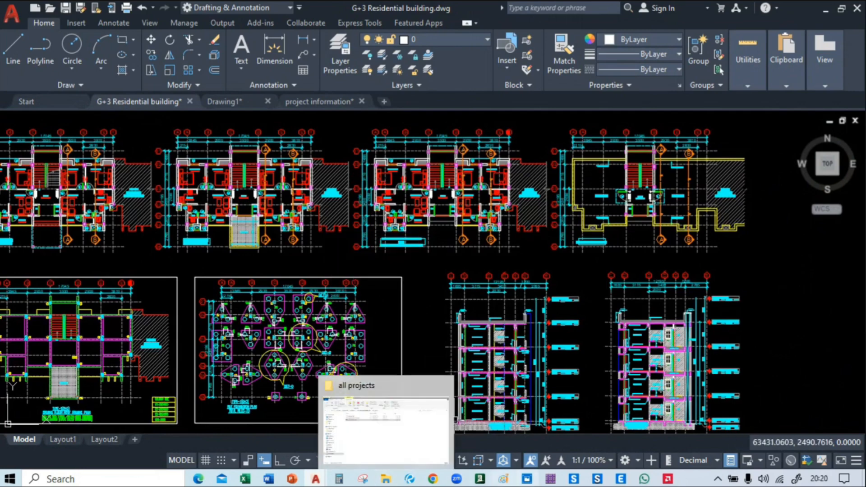
{"action": "mouse_move", "coordinate": [432, 479]}
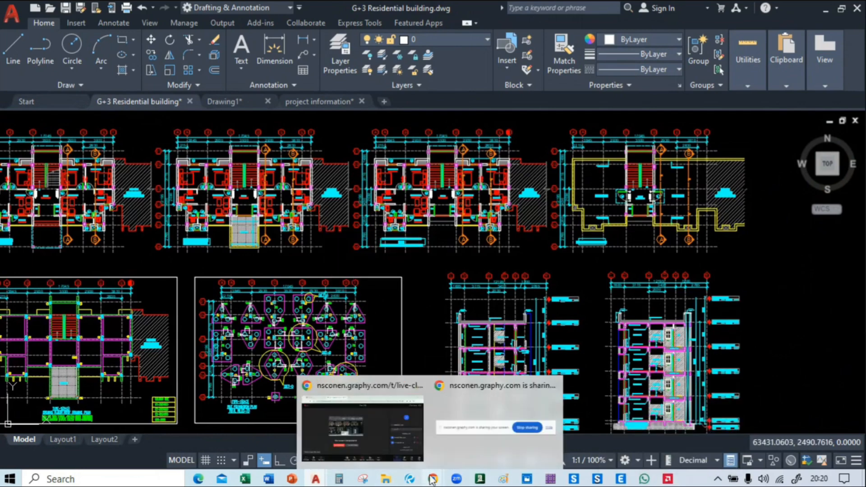
{"action": "left_click", "coordinate": [375, 418]}
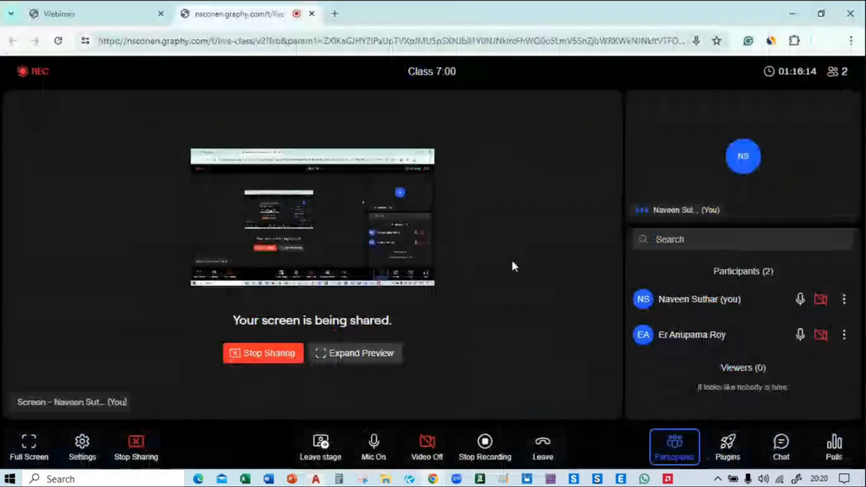
{"action": "left_click", "coordinate": [774, 452]}
Bring up File Explorer over the class page and browse to the Course folder on drive E
{"action": "mouse_move", "coordinate": [386, 482]}
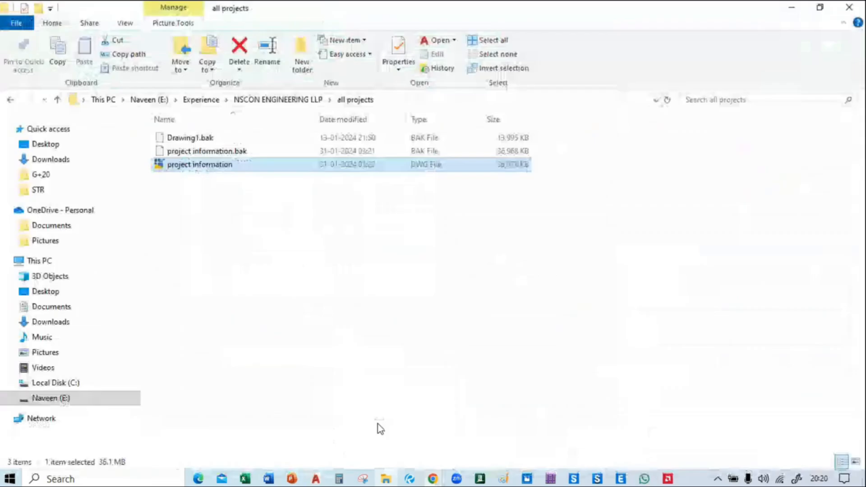
{"action": "left_click", "coordinate": [377, 430]}
{"action": "left_click_drag", "start_coordinate": [526, 9], "coordinate": [303, 69]}
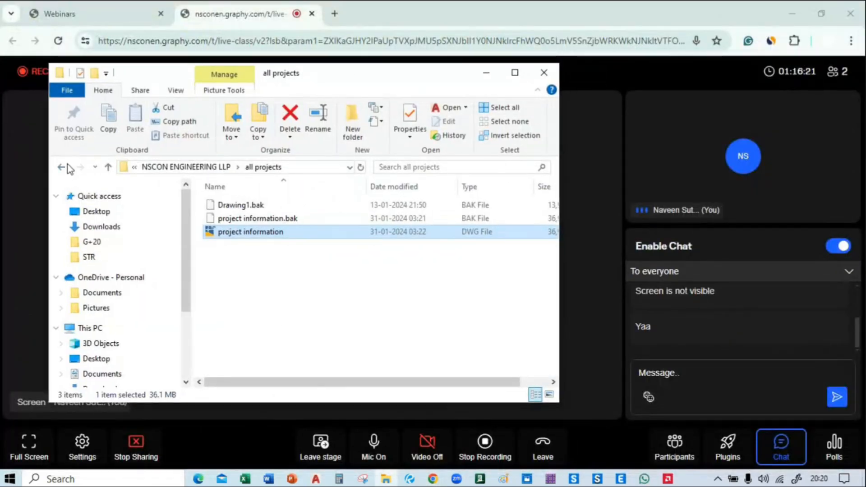
{"action": "left_click", "coordinate": [63, 167]}
{"action": "left_click", "coordinate": [62, 167]}
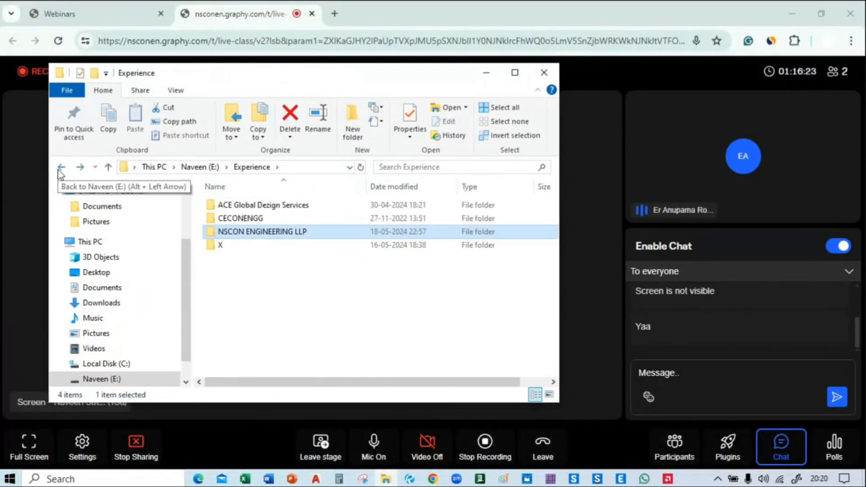
{"action": "left_click", "coordinate": [63, 167]}
{"action": "double_click", "coordinate": [230, 218]}
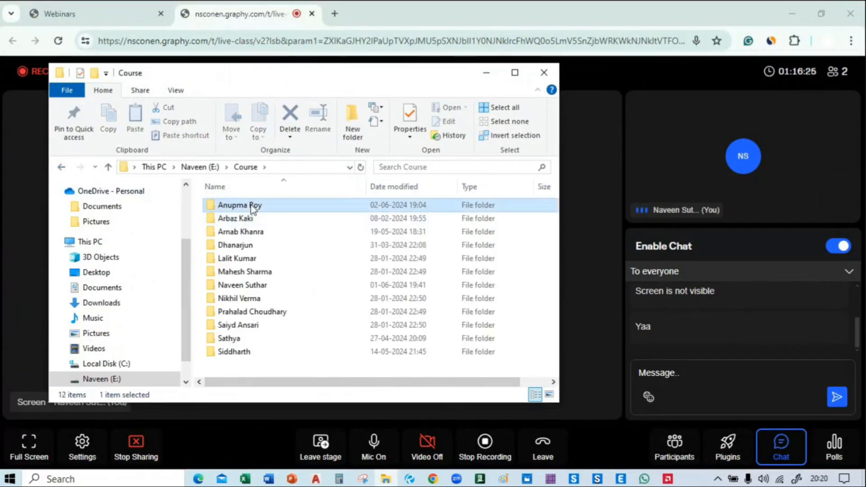
{"action": "double_click", "coordinate": [251, 205]}
{"action": "left_click", "coordinate": [253, 207]}
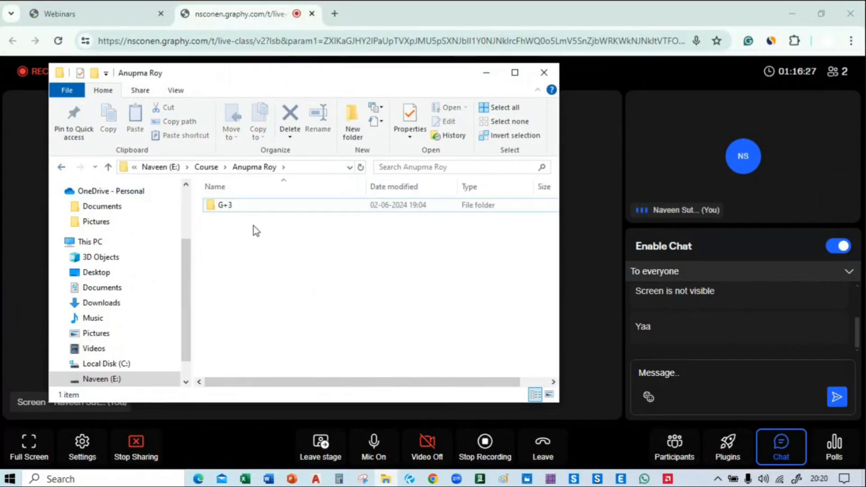
{"action": "double_click", "coordinate": [253, 205]}
{"action": "left_click", "coordinate": [62, 168]}
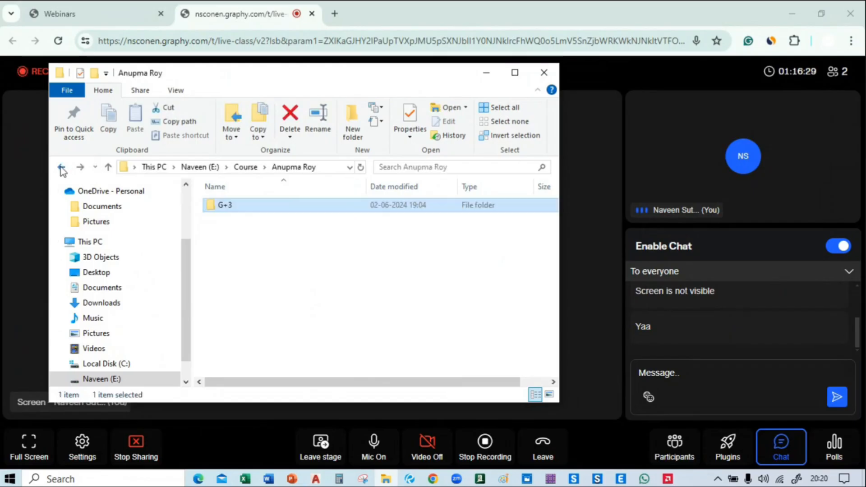
{"action": "left_click", "coordinate": [62, 168]}
Open the G+3 Residential building folder inside another trainee's course folder, and try to share its DWG file in the class chat
{"action": "double_click", "coordinate": [252, 232]}
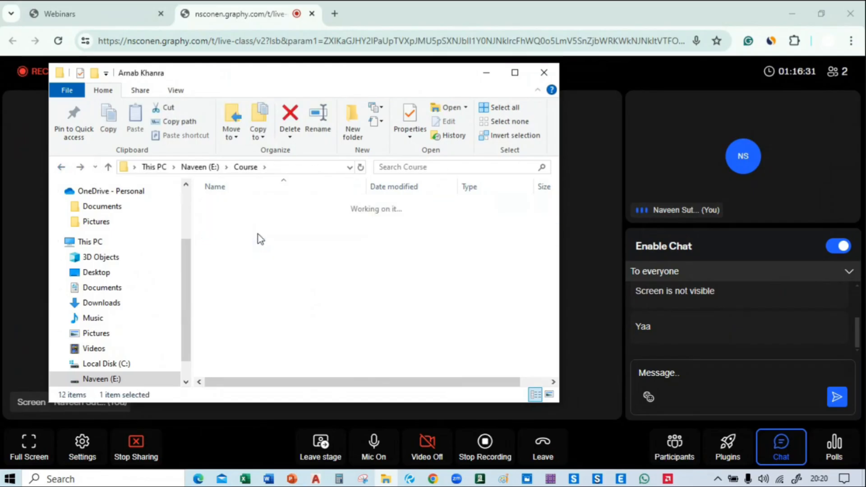
{"action": "double_click", "coordinate": [237, 206]}
{"action": "left_click", "coordinate": [241, 220]}
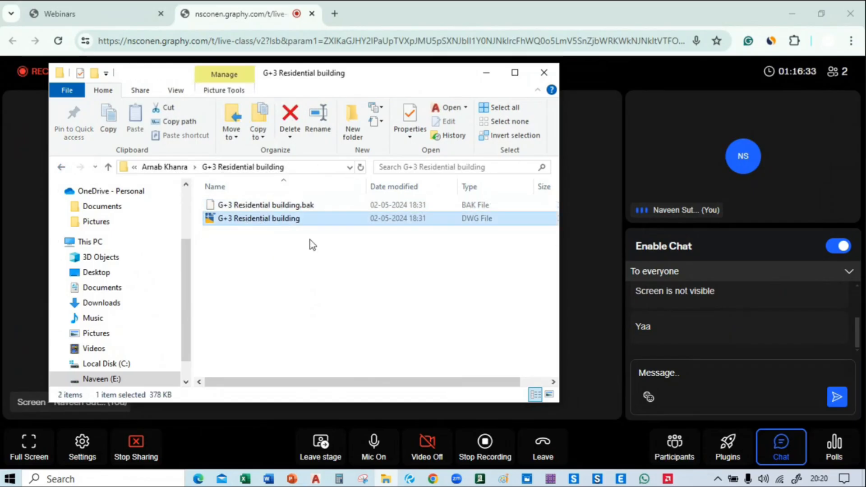
{"action": "left_click_drag", "start_coordinate": [271, 218], "coordinate": [719, 394]}
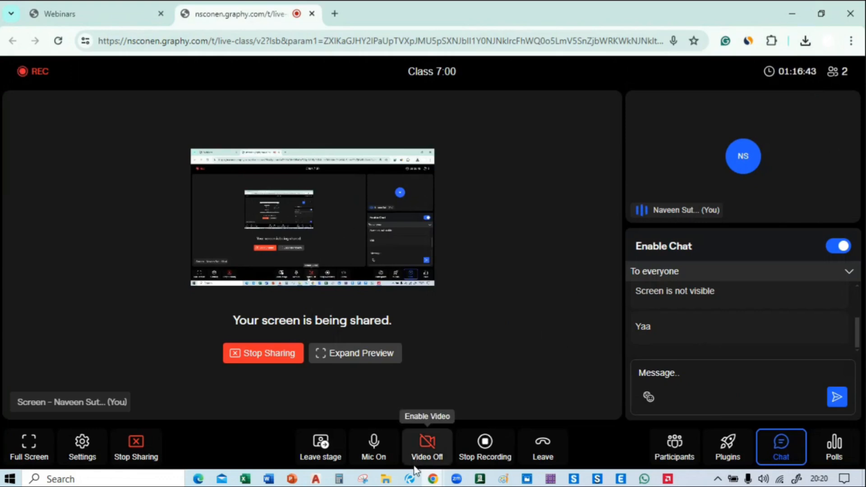
Check the live-class window, and switch back to Drawing1 in AutoCAD
{"action": "mouse_move", "coordinate": [431, 481]}
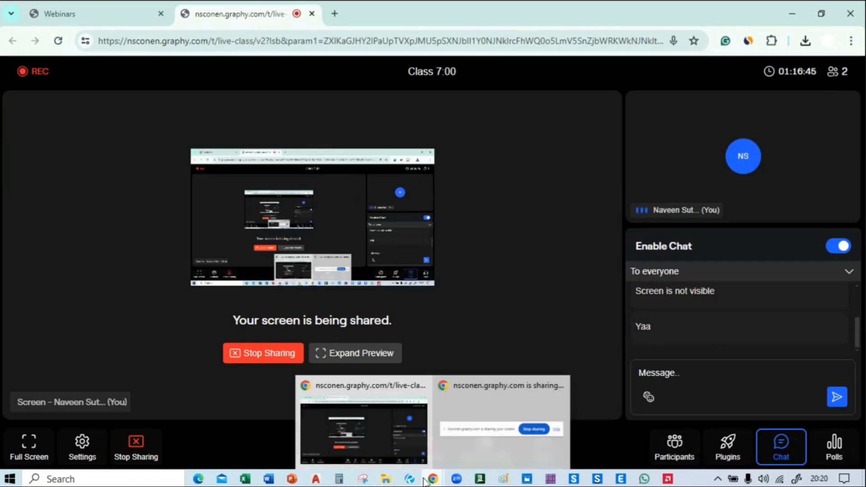
{"action": "left_click", "coordinate": [375, 426]}
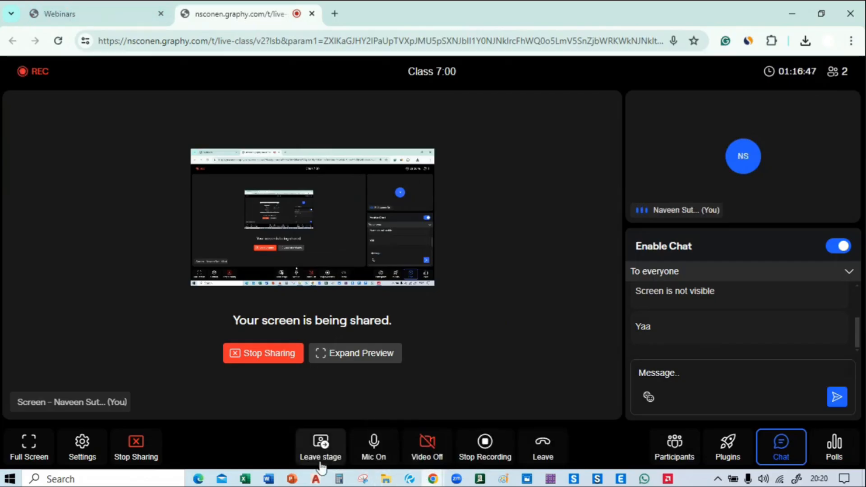
{"action": "mouse_move", "coordinate": [316, 481]}
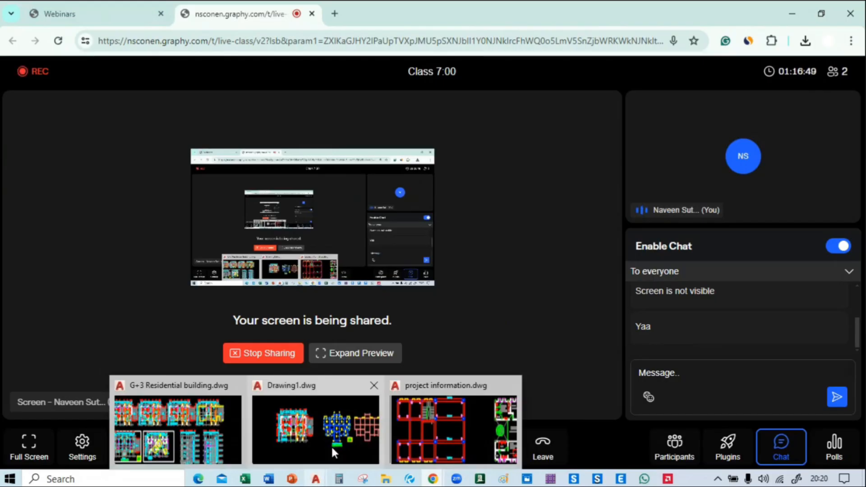
{"action": "left_click", "coordinate": [346, 410]}
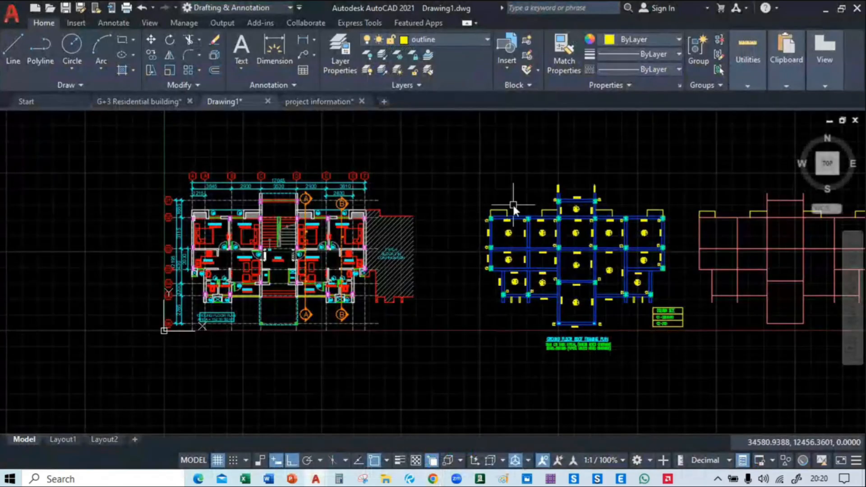
Compare the ground floor roof framing plan with the adjacent ground floor plan in Drawing1
{"action": "middle_click_drag", "start_coordinate": [512, 195], "coordinate": [407, 194]}
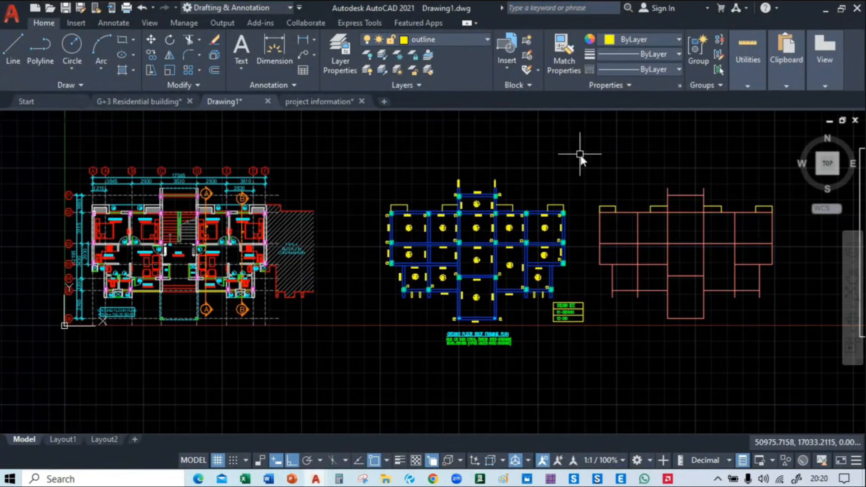
{"action": "scroll", "coordinate": [551, 208], "scroll_direction": "up", "scroll_amount": 4}
{"action": "middle_click_drag", "start_coordinate": [360, 194], "coordinate": [443, 184]}
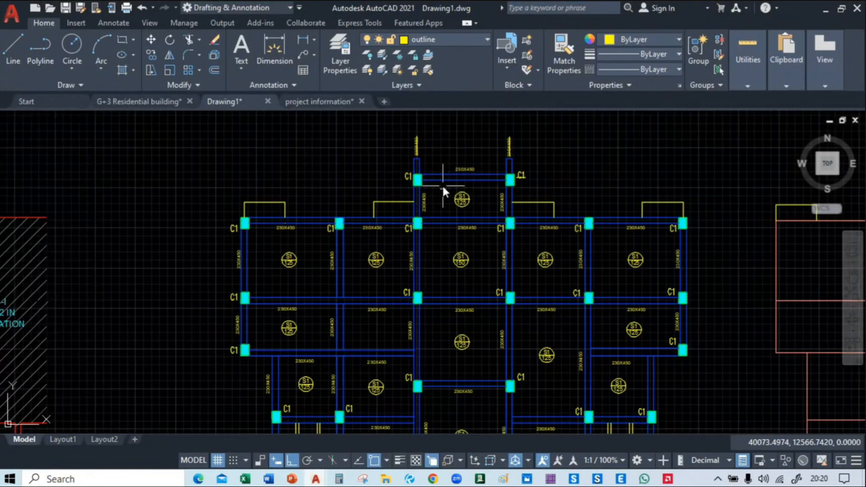
{"action": "scroll", "coordinate": [347, 140], "scroll_direction": "down", "scroll_amount": 2}
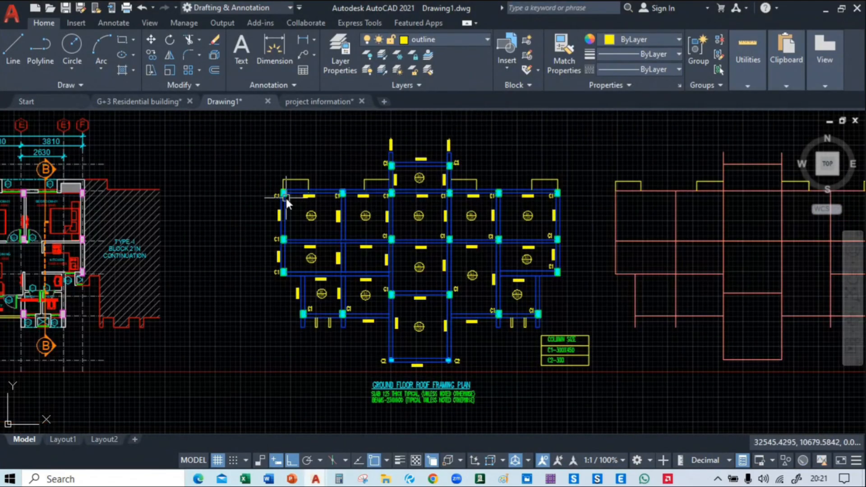
{"action": "middle_click_drag", "start_coordinate": [178, 232], "coordinate": [594, 242]}
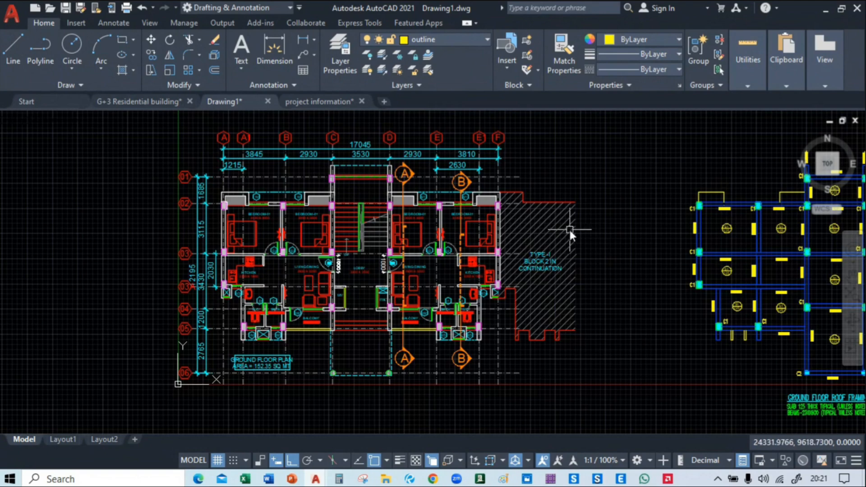
{"action": "mouse_move", "coordinate": [590, 238]}
{"action": "middle_mouse_down"}
{"action": "mouse_move", "coordinate": [452, 236]}
{"action": "mouse_move", "coordinate": [461, 248]}
{"action": "middle_mouse_up"}
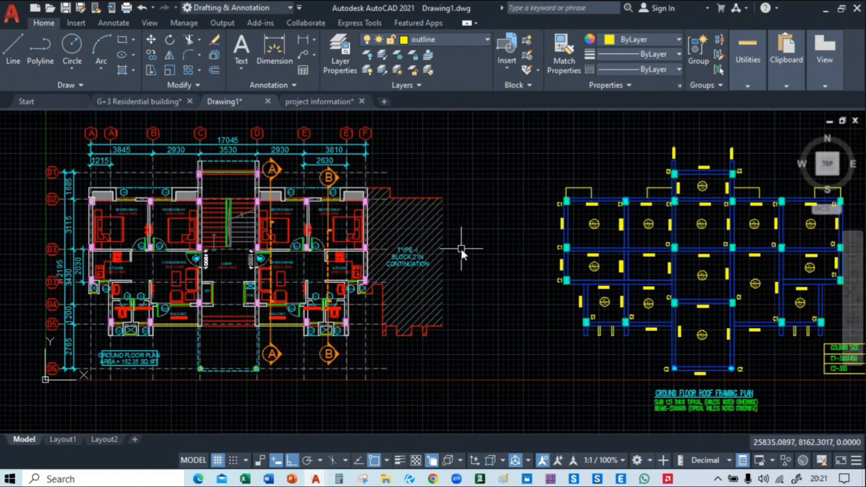
{"action": "middle_click_drag", "start_coordinate": [652, 175], "coordinate": [419, 207]}
Examine the C1 columns, 230X450 beams and slab labels along the upper bays of the roof framing plan
{"action": "scroll", "coordinate": [467, 206], "scroll_direction": "up", "scroll_amount": 4}
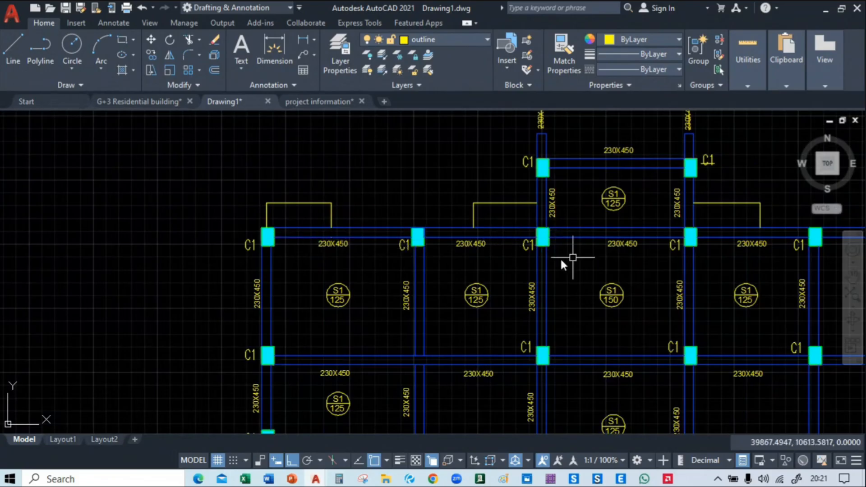
{"action": "scroll", "coordinate": [261, 223], "scroll_direction": "up", "scroll_amount": 2}
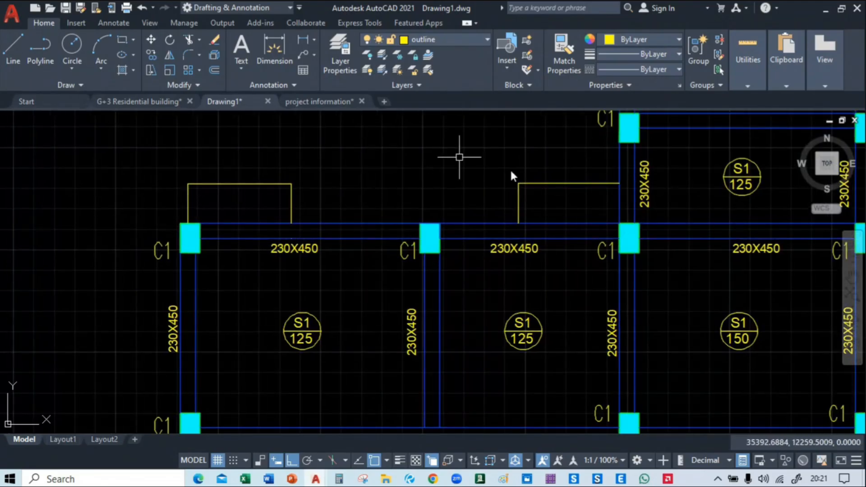
{"action": "scroll", "coordinate": [287, 267], "scroll_direction": "down", "scroll_amount": 2}
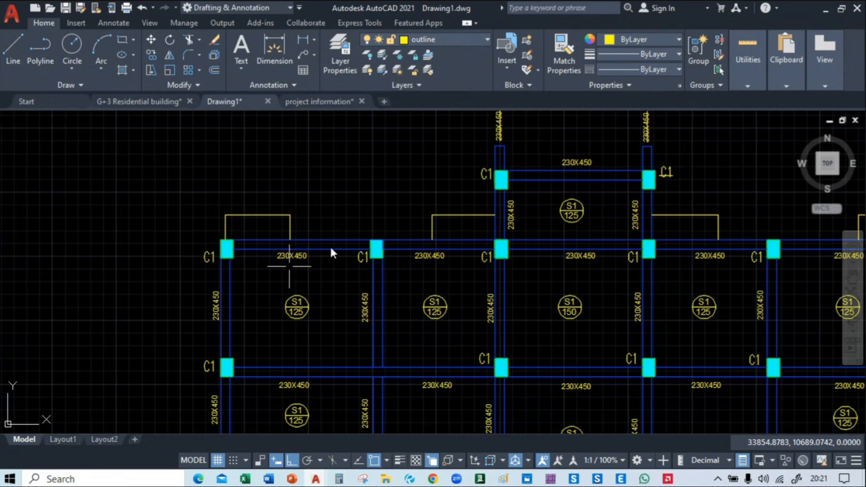
{"action": "scroll", "coordinate": [382, 259], "scroll_direction": "down", "scroll_amount": 2}
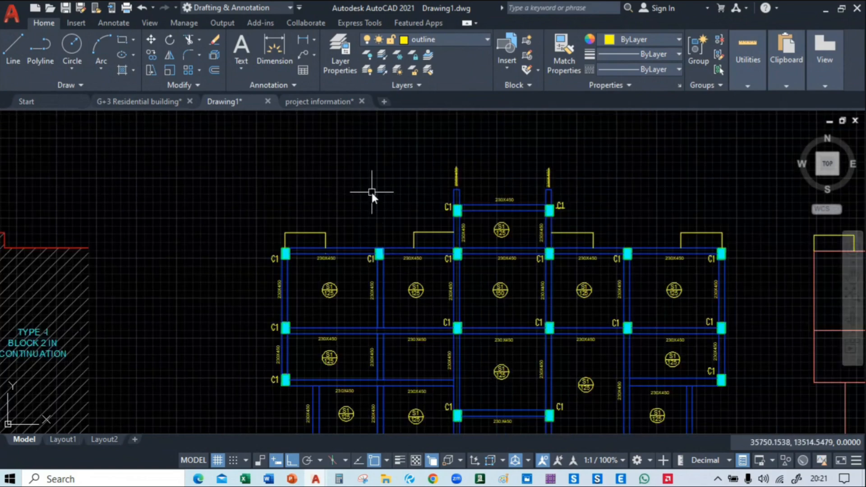
{"action": "middle_click_drag", "start_coordinate": [371, 212], "coordinate": [273, 158]}
{"action": "scroll", "coordinate": [272, 157], "scroll_direction": "down", "scroll_amount": 2}
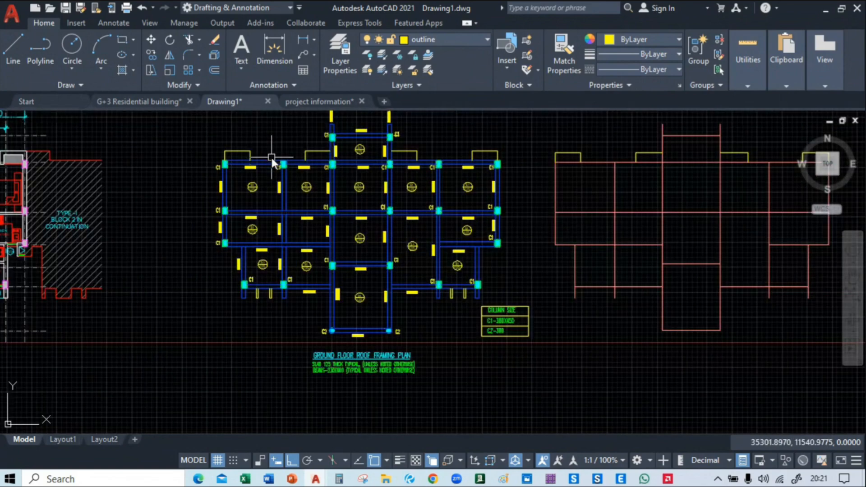
{"action": "mouse_move", "coordinate": [368, 157]}
{"action": "middle_mouse_down"}
{"action": "mouse_move", "coordinate": [367, 173]}
{"action": "mouse_move", "coordinate": [306, 188]}
{"action": "middle_mouse_up"}
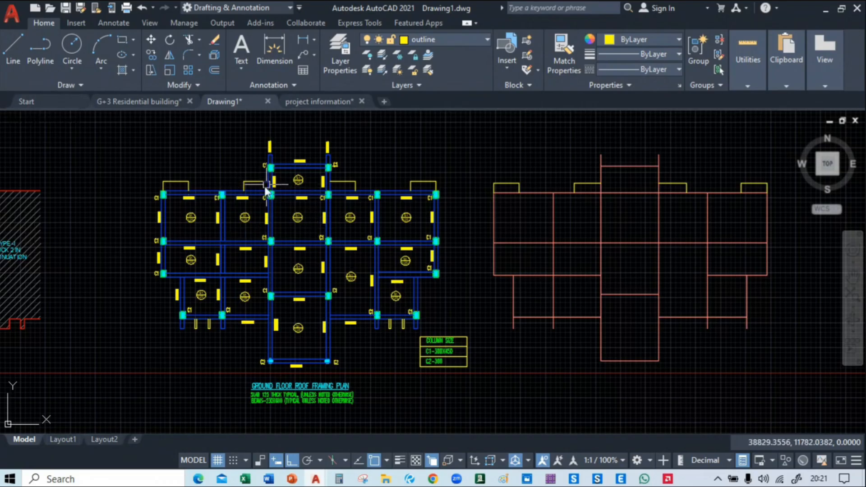
{"action": "middle_click_drag", "start_coordinate": [223, 189], "coordinate": [257, 193]}
{"action": "scroll", "coordinate": [258, 193], "scroll_direction": "up", "scroll_amount": 6}
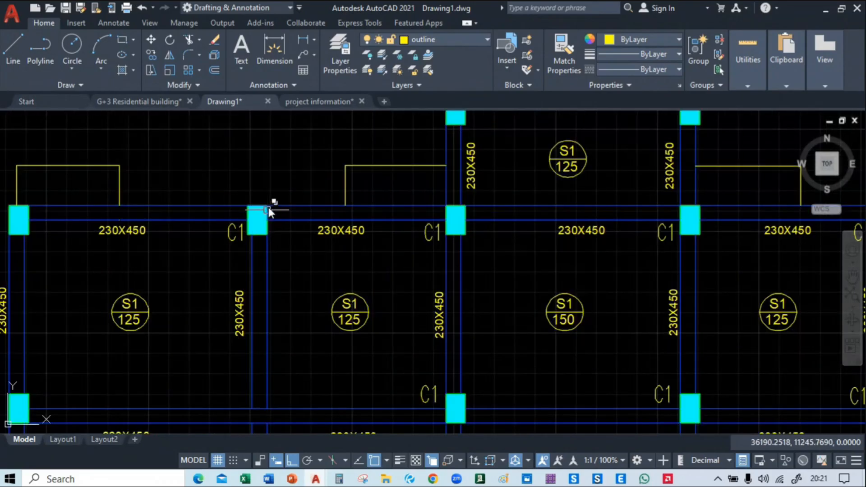
{"action": "scroll", "coordinate": [307, 164], "scroll_direction": "down", "scroll_amount": 2}
{"action": "scroll", "coordinate": [308, 163], "scroll_direction": "down", "scroll_amount": 5}
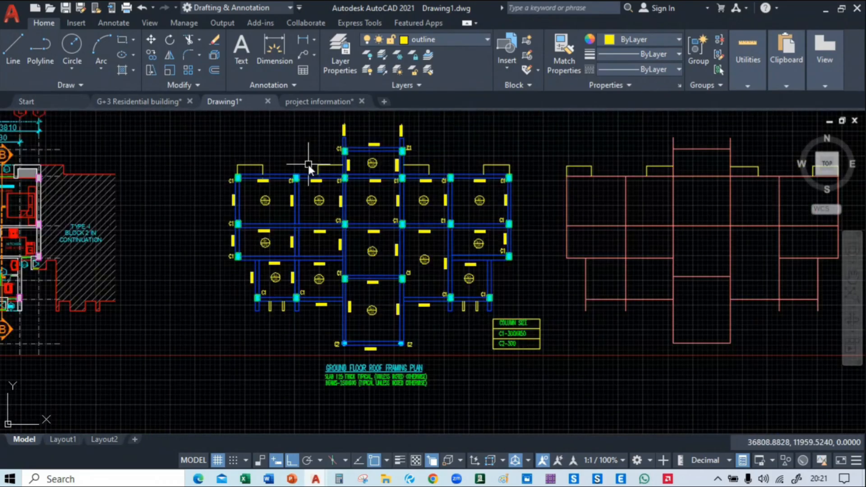
Review the overall layout of the roof framing plan alongside the gridded ground floor plan
{"action": "middle_click_drag", "start_coordinate": [505, 170], "coordinate": [526, 199]}
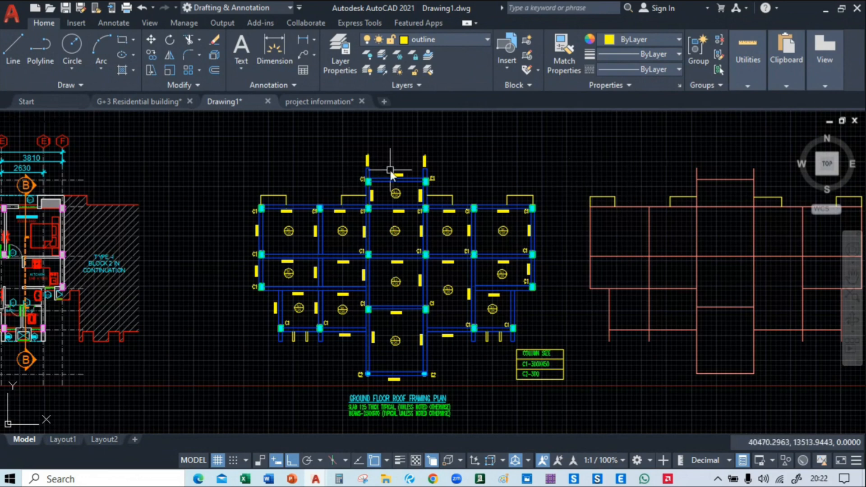
{"action": "scroll", "coordinate": [171, 188], "scroll_direction": "down", "scroll_amount": 4}
{"action": "mouse_move", "coordinate": [161, 183]}
{"action": "middle_mouse_down"}
{"action": "mouse_move", "coordinate": [395, 223]}
{"action": "mouse_move", "coordinate": [315, 206]}
{"action": "mouse_move", "coordinate": [323, 180]}
{"action": "middle_mouse_up"}
{"action": "scroll", "coordinate": [320, 202], "scroll_direction": "up", "scroll_amount": 5}
{"action": "scroll", "coordinate": [321, 202], "scroll_direction": "down", "scroll_amount": 3}
{"action": "scroll", "coordinate": [323, 180], "scroll_direction": "up", "scroll_amount": 2}
{"action": "middle_click_drag", "start_coordinate": [371, 205], "coordinate": [339, 168]}
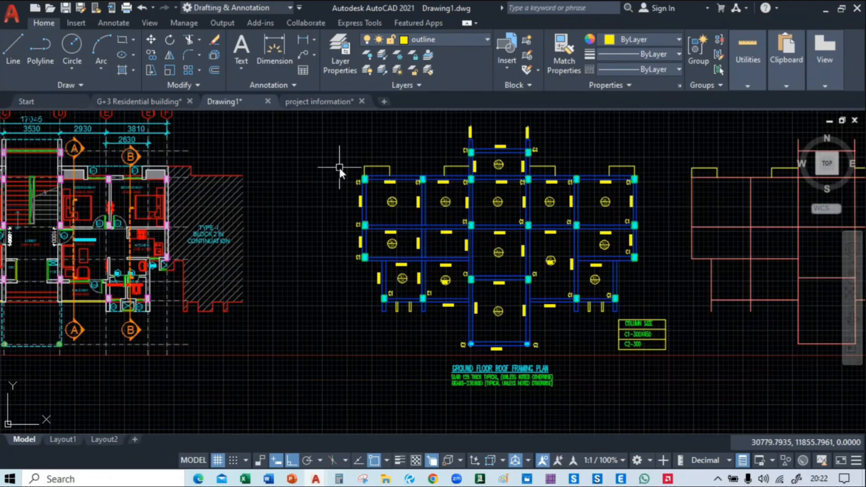
Switch to the live-class page, check its chat and participants list, and return to Drawing1 in AutoCAD
{"action": "mouse_move", "coordinate": [433, 478]}
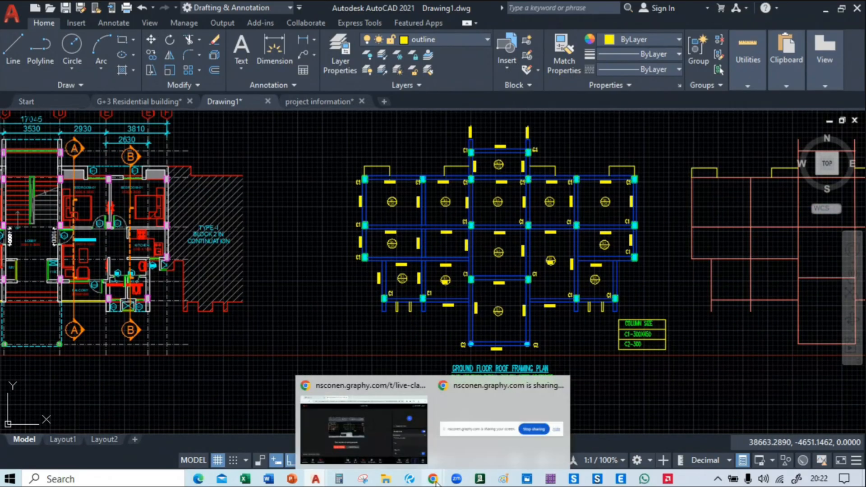
{"action": "left_click", "coordinate": [394, 411]}
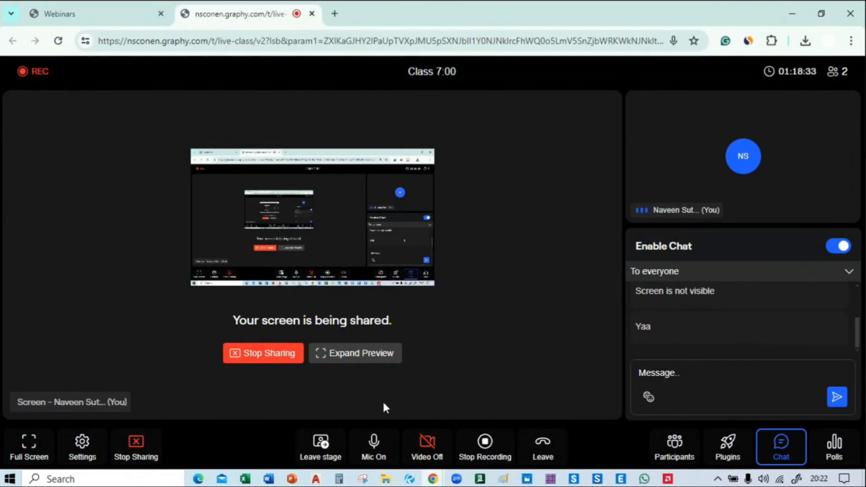
{"action": "mouse_move", "coordinate": [426, 483]}
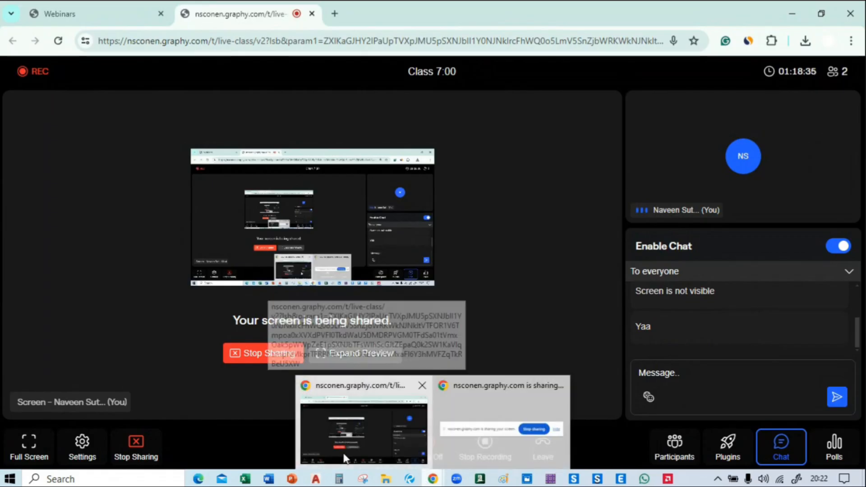
{"action": "mouse_move", "coordinate": [316, 480]}
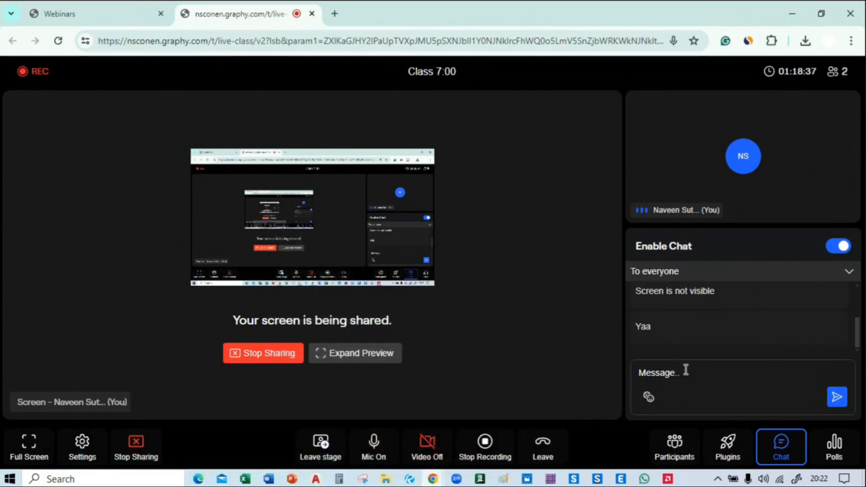
{"action": "left_click", "coordinate": [672, 451]}
{"action": "mouse_move", "coordinate": [433, 479]}
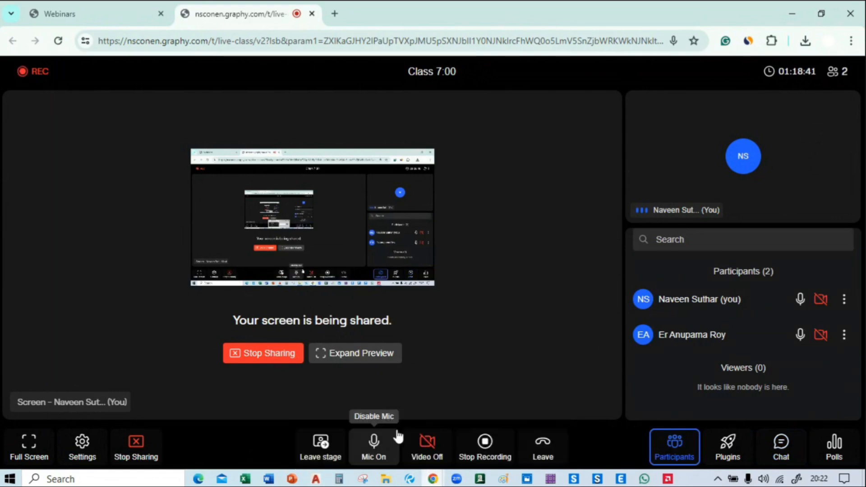
{"action": "left_click", "coordinate": [316, 464]}
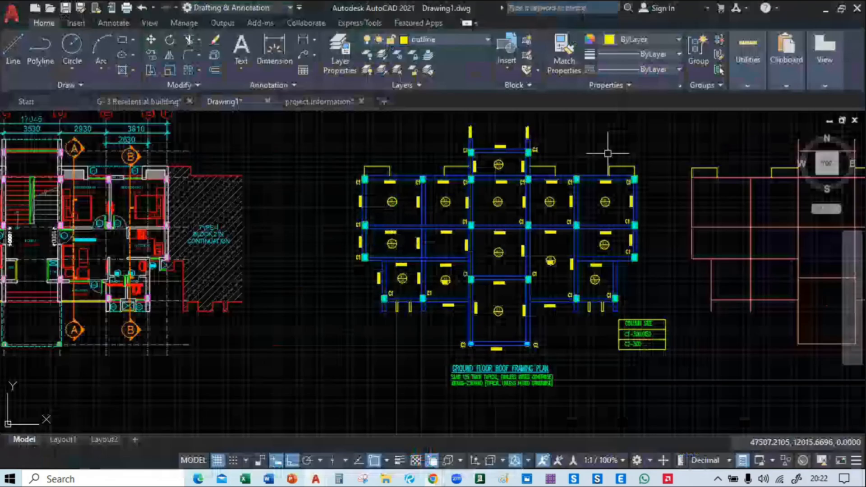
Examine the column positions and beam junctions in the upper-left bays of the roof framing plan
{"action": "scroll", "coordinate": [457, 196], "scroll_direction": "up", "scroll_amount": 2}
{"action": "scroll", "coordinate": [321, 218], "scroll_direction": "up", "scroll_amount": 4}
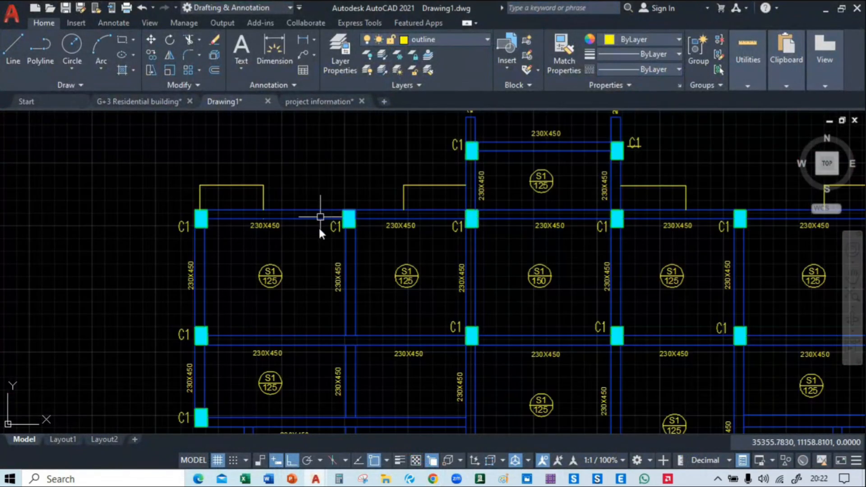
{"action": "middle_click_drag", "start_coordinate": [301, 264], "coordinate": [297, 215]}
{"action": "scroll", "coordinate": [197, 187], "scroll_direction": "up", "scroll_amount": 2}
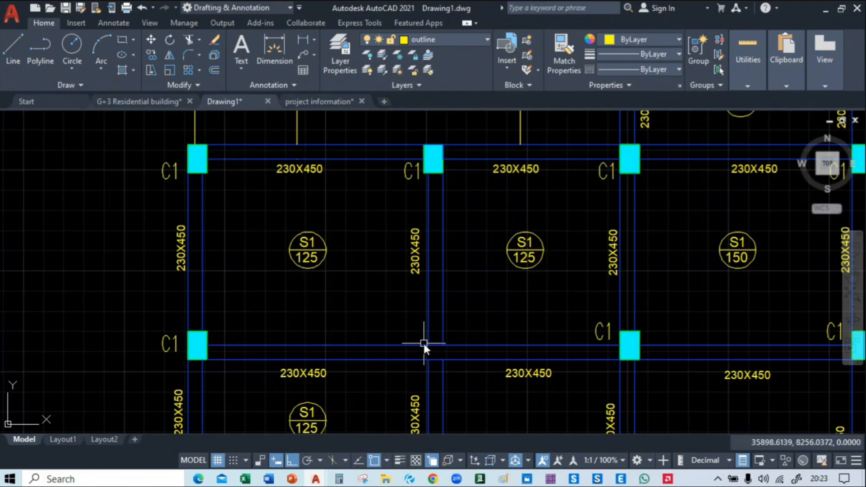
{"action": "mouse_move", "coordinate": [220, 224]}
{"action": "middle_mouse_down"}
{"action": "mouse_move", "coordinate": [201, 70]}
{"action": "mouse_move", "coordinate": [177, 128]}
{"action": "middle_mouse_up"}
{"action": "scroll", "coordinate": [189, 137], "scroll_direction": "down", "scroll_amount": 4}
{"action": "mouse_move", "coordinate": [406, 183]}
{"action": "middle_mouse_down"}
{"action": "mouse_move", "coordinate": [427, 264]}
{"action": "mouse_move", "coordinate": [455, 303]}
{"action": "mouse_move", "coordinate": [509, 210]}
{"action": "mouse_move", "coordinate": [483, 261]}
{"action": "middle_mouse_up"}
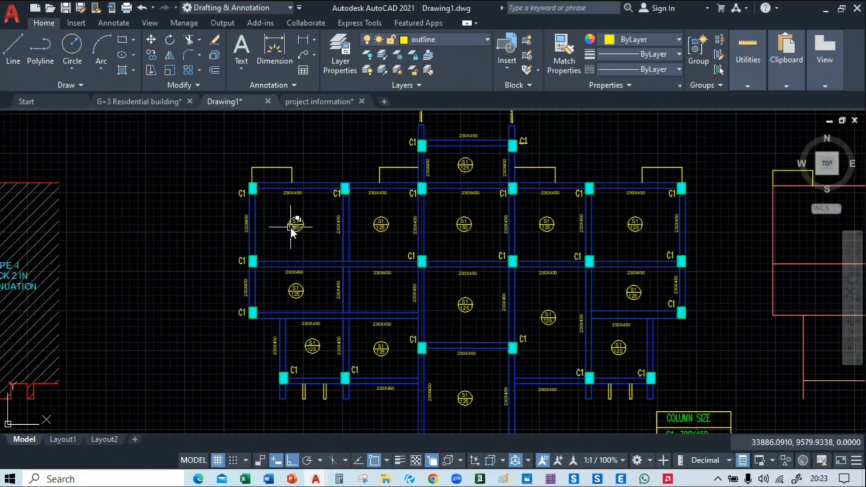
{"action": "scroll", "coordinate": [345, 273], "scroll_direction": "up", "scroll_amount": 2}
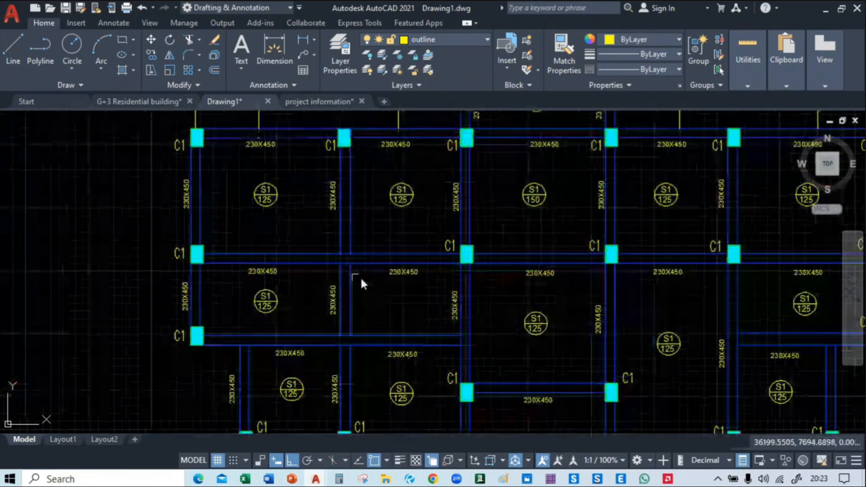
{"action": "scroll", "coordinate": [361, 280], "scroll_direction": "up", "scroll_amount": 2}
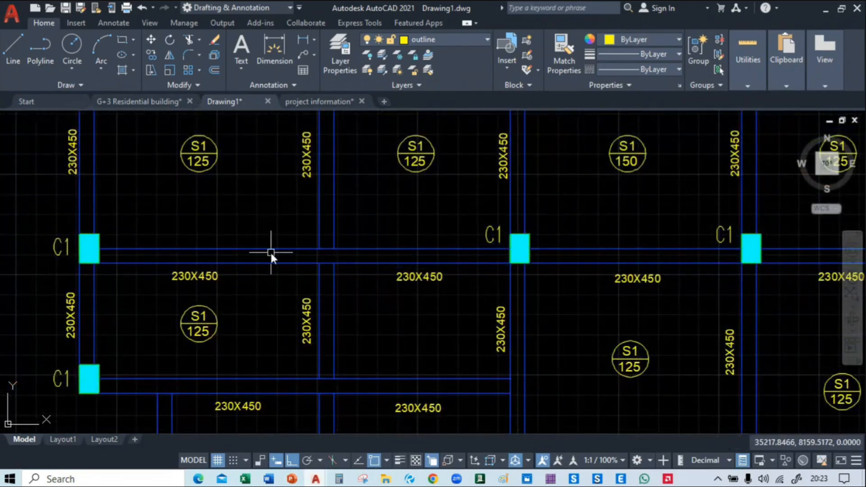
{"action": "scroll", "coordinate": [269, 251], "scroll_direction": "down", "scroll_amount": 2}
{"action": "middle_click_drag", "start_coordinate": [278, 246], "coordinate": [312, 271]}
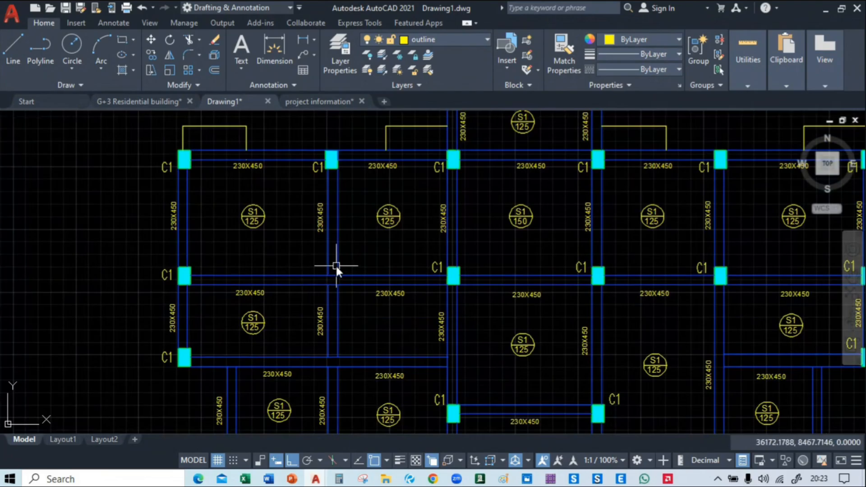
Copy the C1 column from the second row of the framing plan onto the beam junction to its left that has no column
{"action": "scroll", "coordinate": [449, 266], "scroll_direction": "up", "scroll_amount": 4}
{"action": "middle_click_drag", "start_coordinate": [449, 266], "coordinate": [437, 226]}
{"action": "left_click", "coordinate": [436, 225]}
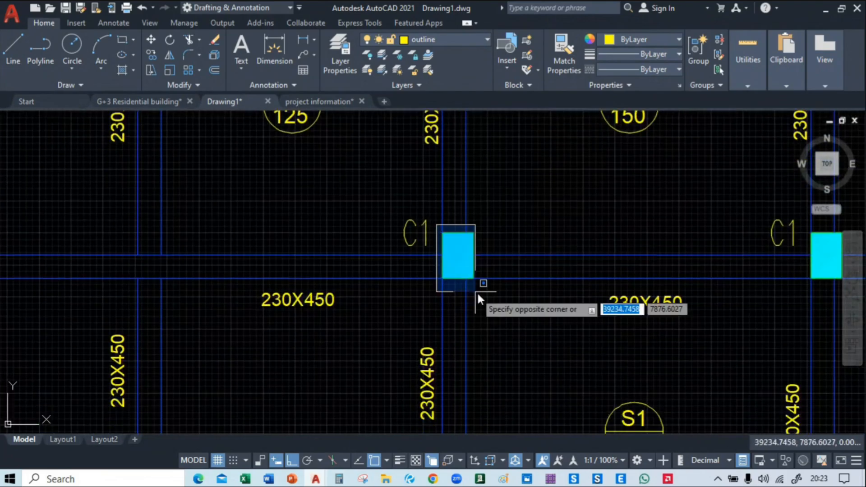
{"action": "left_click", "coordinate": [479, 293]}
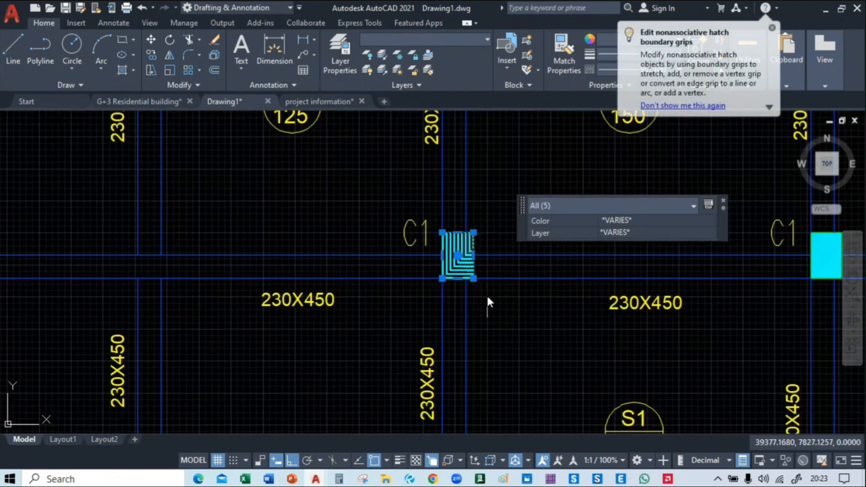
{"action": "type", "text": "co"}
{"action": "key", "text": "Return"}
{"action": "middle_click_drag", "start_coordinate": [487, 270], "coordinate": [586, 268]}
{"action": "left_click", "coordinate": [571, 278]}
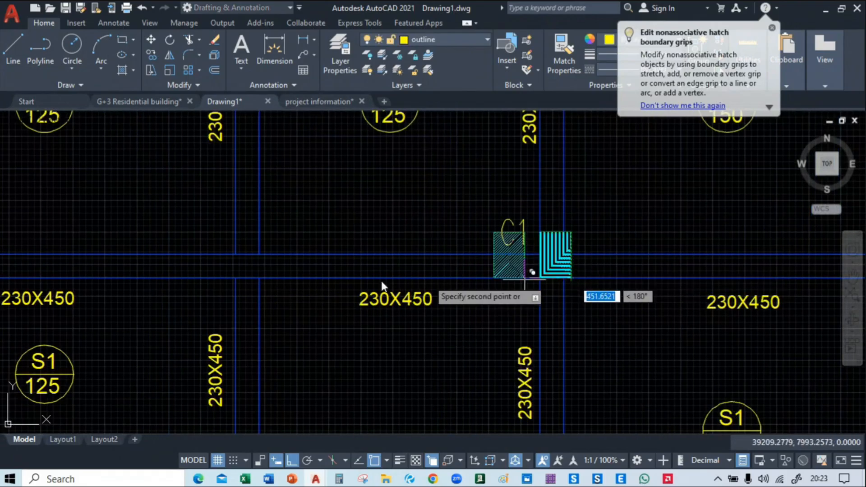
{"action": "middle_click_drag", "start_coordinate": [231, 281], "coordinate": [503, 279]}
{"action": "left_click", "coordinate": [532, 276]}
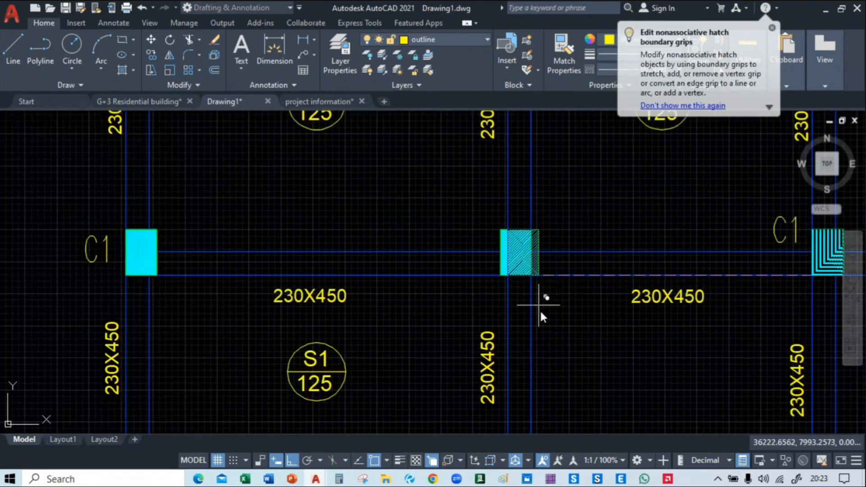
{"action": "key", "text": "Escape"}
{"action": "scroll", "coordinate": [326, 291], "scroll_direction": "down", "scroll_amount": 6}
{"action": "middle_click_drag", "start_coordinate": [378, 303], "coordinate": [237, 260]}
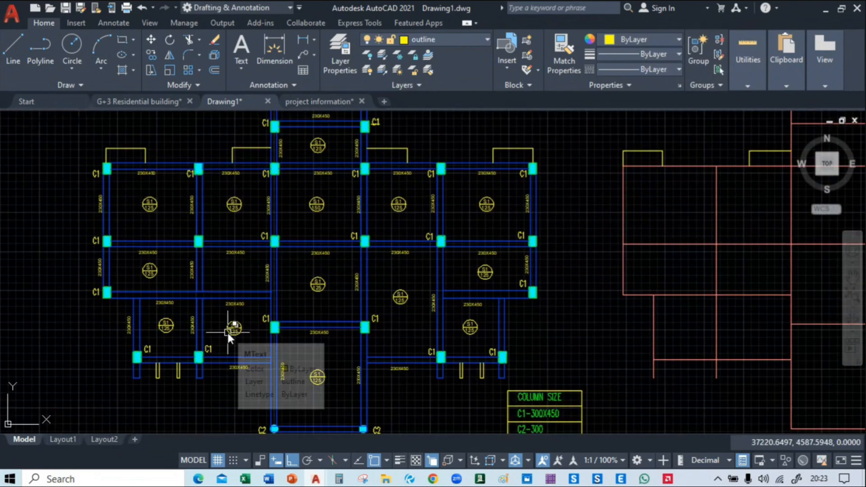
{"action": "middle_click_drag", "start_coordinate": [228, 274], "coordinate": [255, 231]}
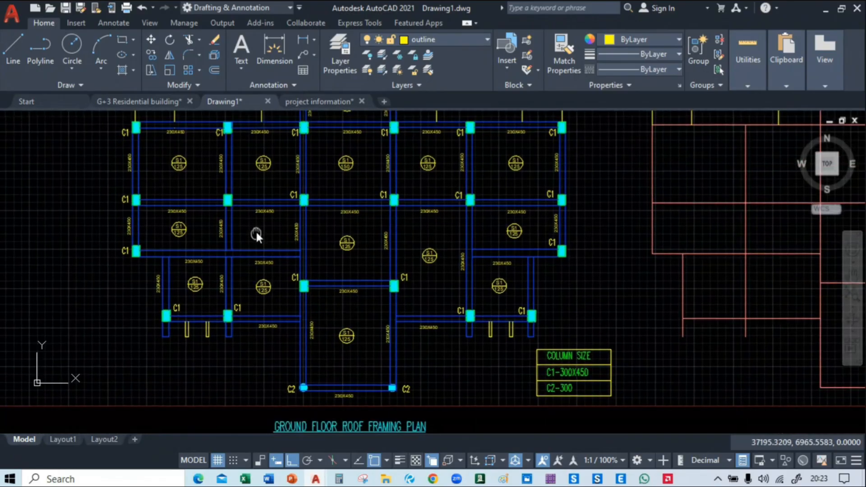